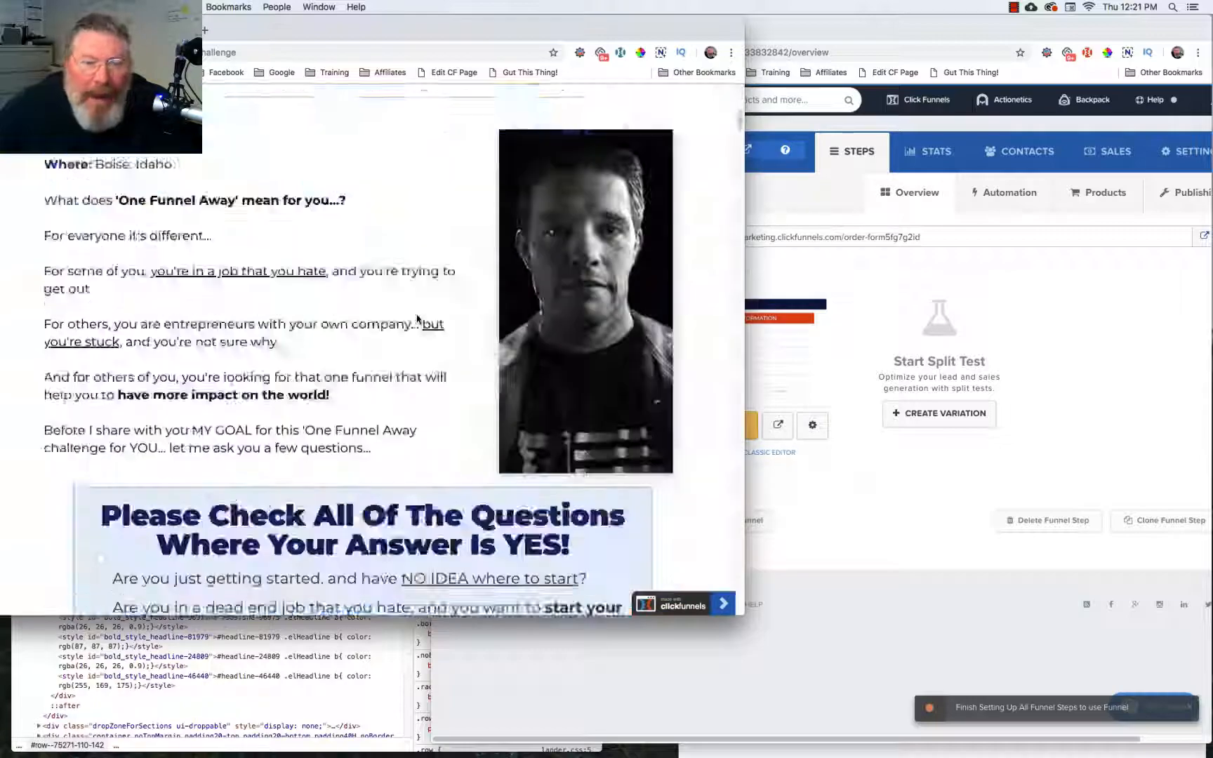
Read through the One Funnel Away Challenge sales page down to its contact information, billing and training order form.
{"action": "scroll", "coordinate": [416, 318], "scroll_direction": "down", "scroll_amount": 20}
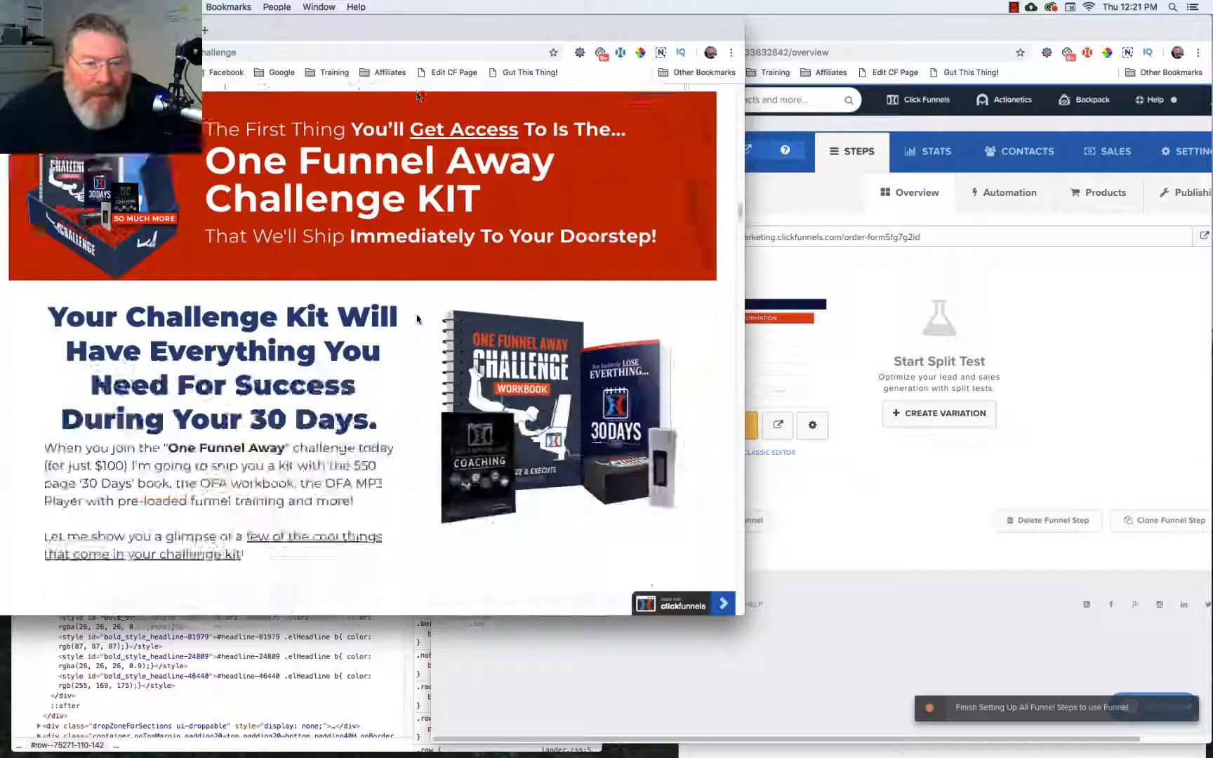
{"action": "scroll", "coordinate": [416, 319], "scroll_direction": "down", "scroll_amount": 20}
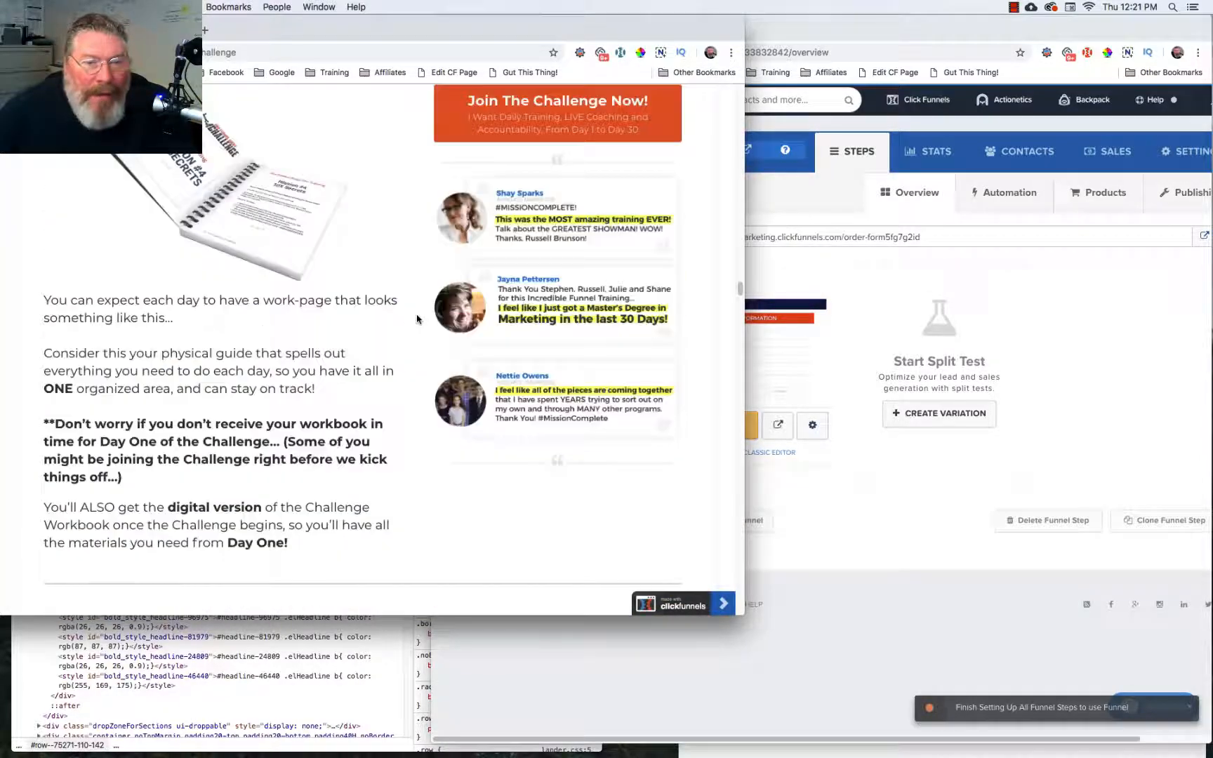
{"action": "scroll", "coordinate": [416, 317], "scroll_direction": "down", "scroll_amount": 20}
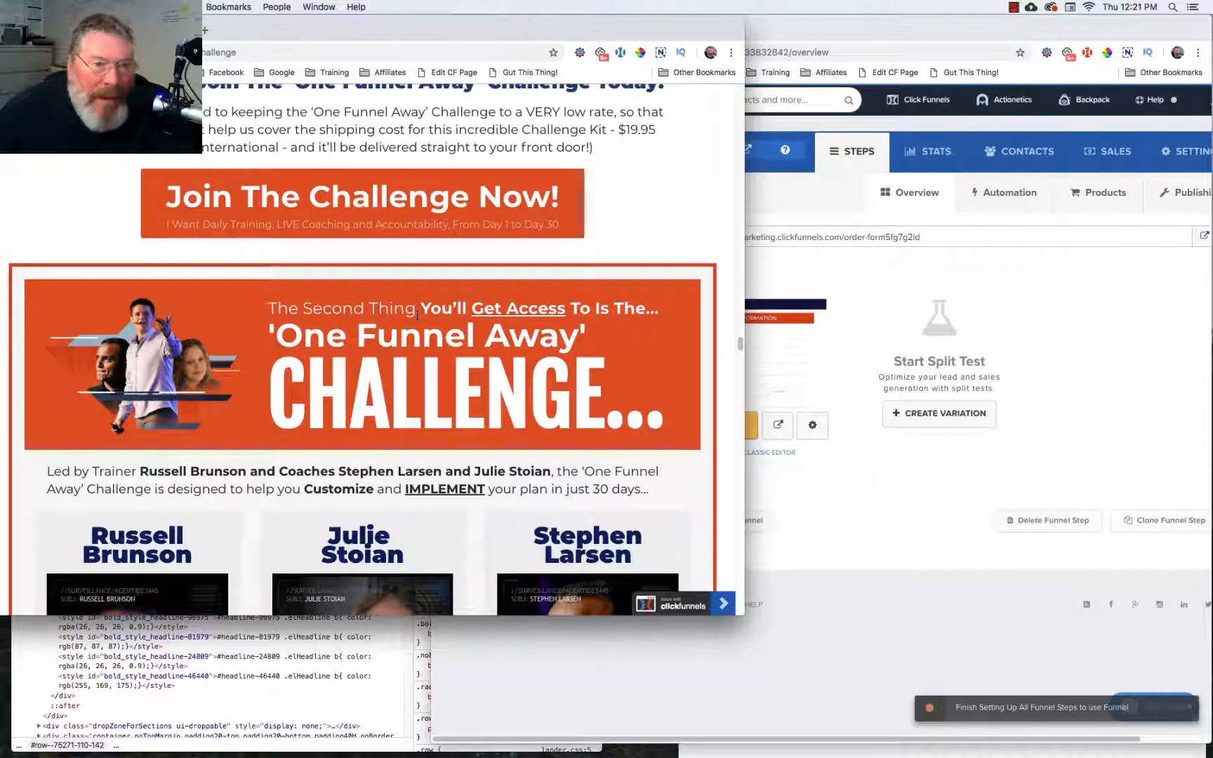
{"action": "scroll", "coordinate": [417, 314], "scroll_direction": "down", "scroll_amount": 20}
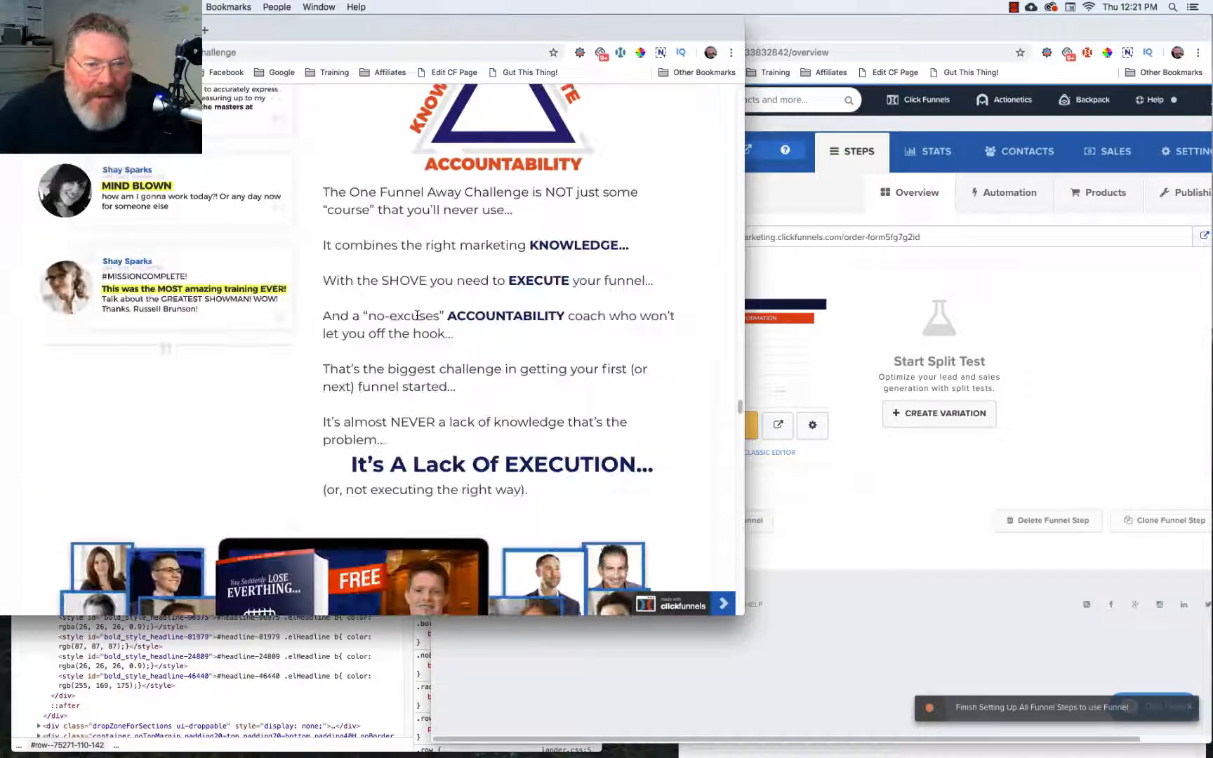
{"action": "scroll", "coordinate": [417, 315], "scroll_direction": "down", "scroll_amount": 20}
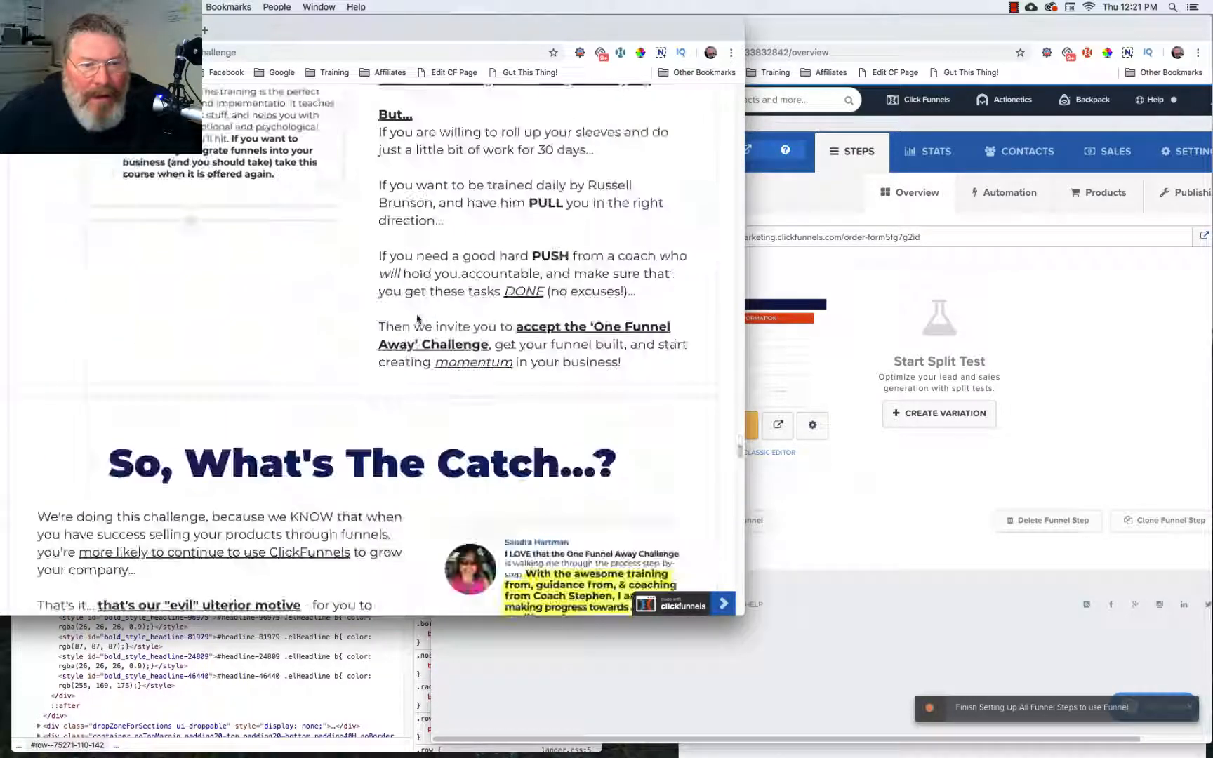
{"action": "scroll", "coordinate": [416, 317], "scroll_direction": "down", "scroll_amount": 20}
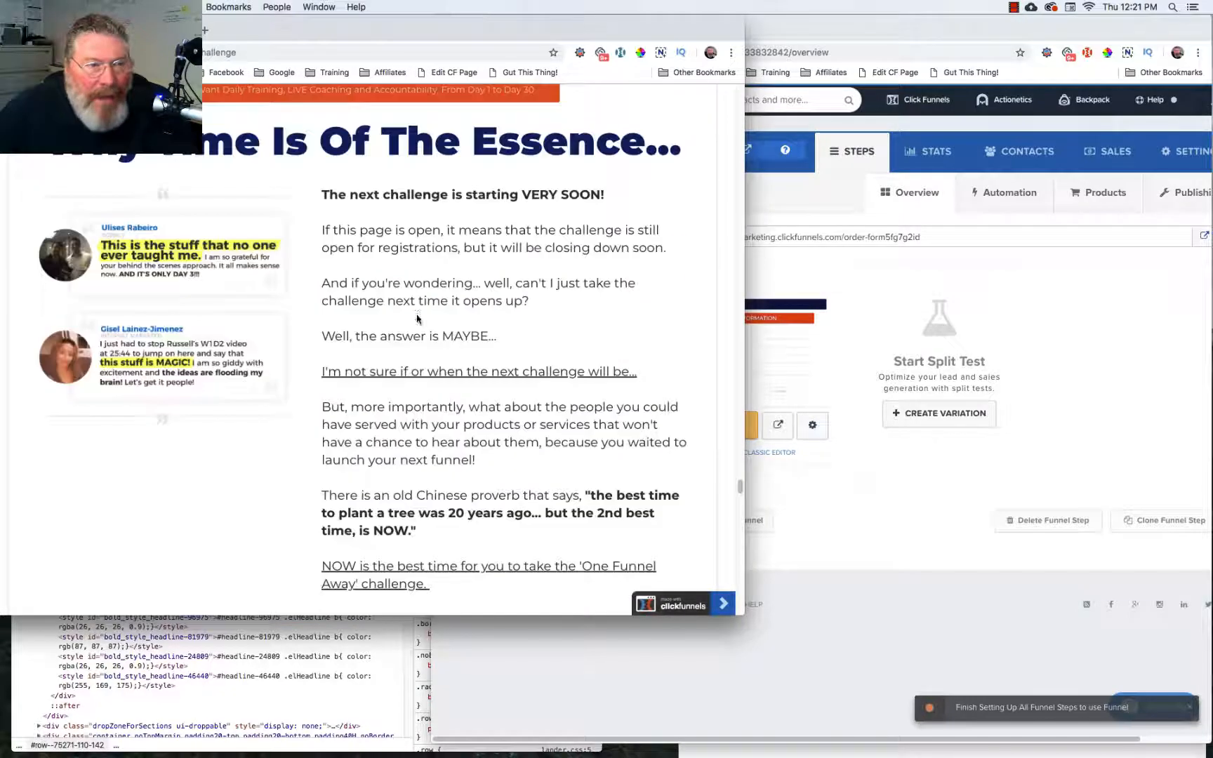
{"action": "scroll", "coordinate": [417, 319], "scroll_direction": "down", "scroll_amount": 10}
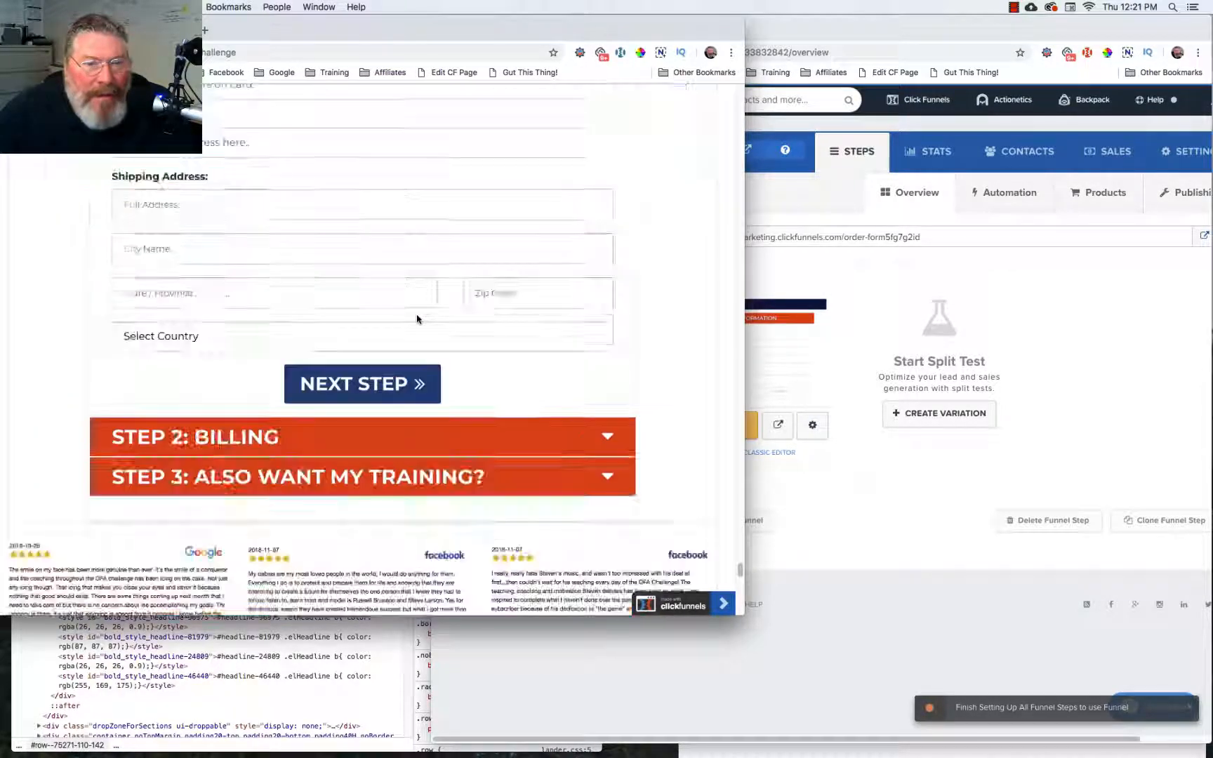
{"action": "scroll", "coordinate": [417, 316], "scroll_direction": "up", "scroll_amount": 2}
{"action": "scroll", "coordinate": [417, 316], "scroll_direction": "up", "scroll_amount": 2}
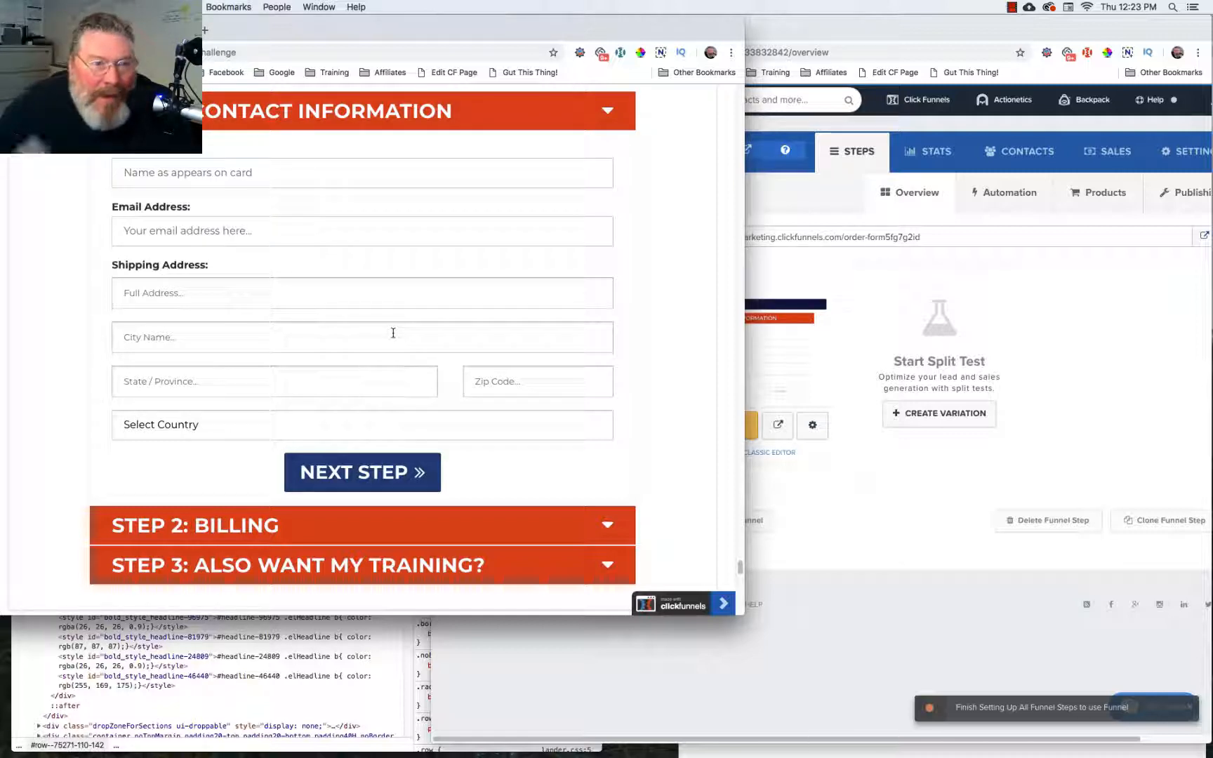
Add a new step named "OFA Order Form" to the funnel, leaving its path blank.
{"action": "left_click", "coordinate": [848, 506]}
{"action": "left_click", "coordinate": [546, 334]}
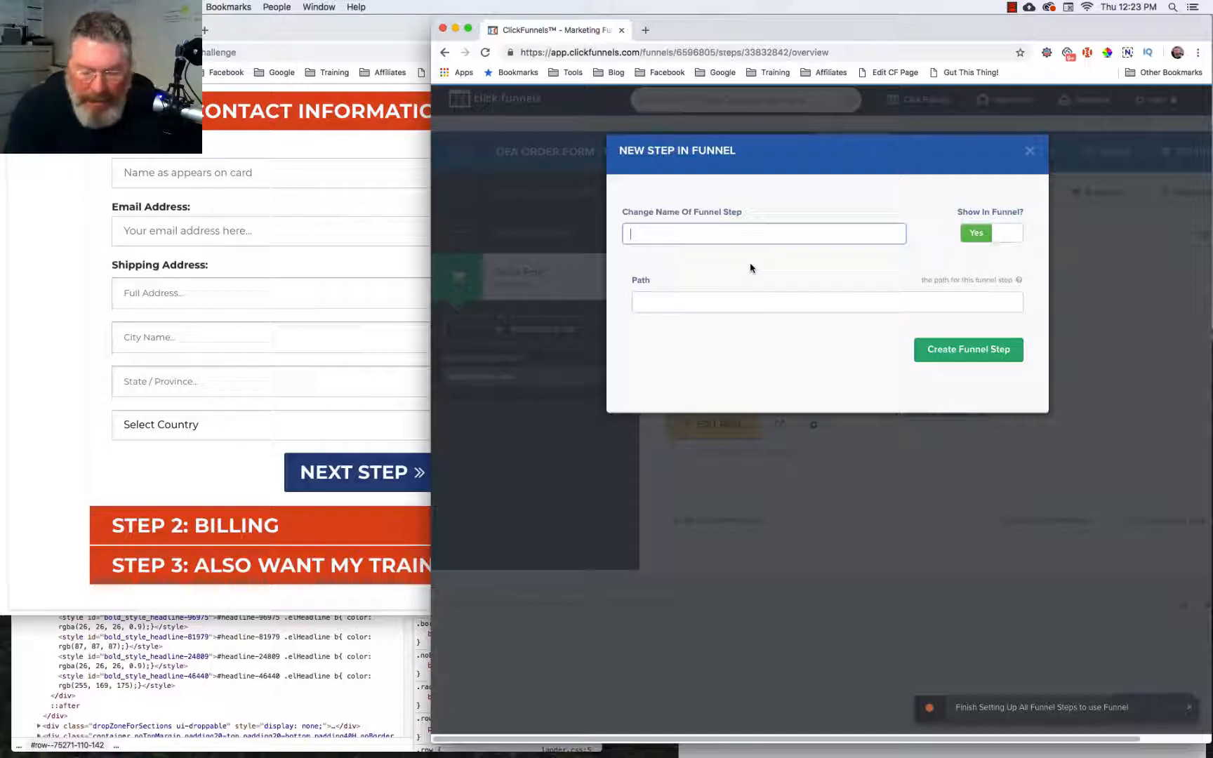
{"action": "type", "text": "OFA Or"}
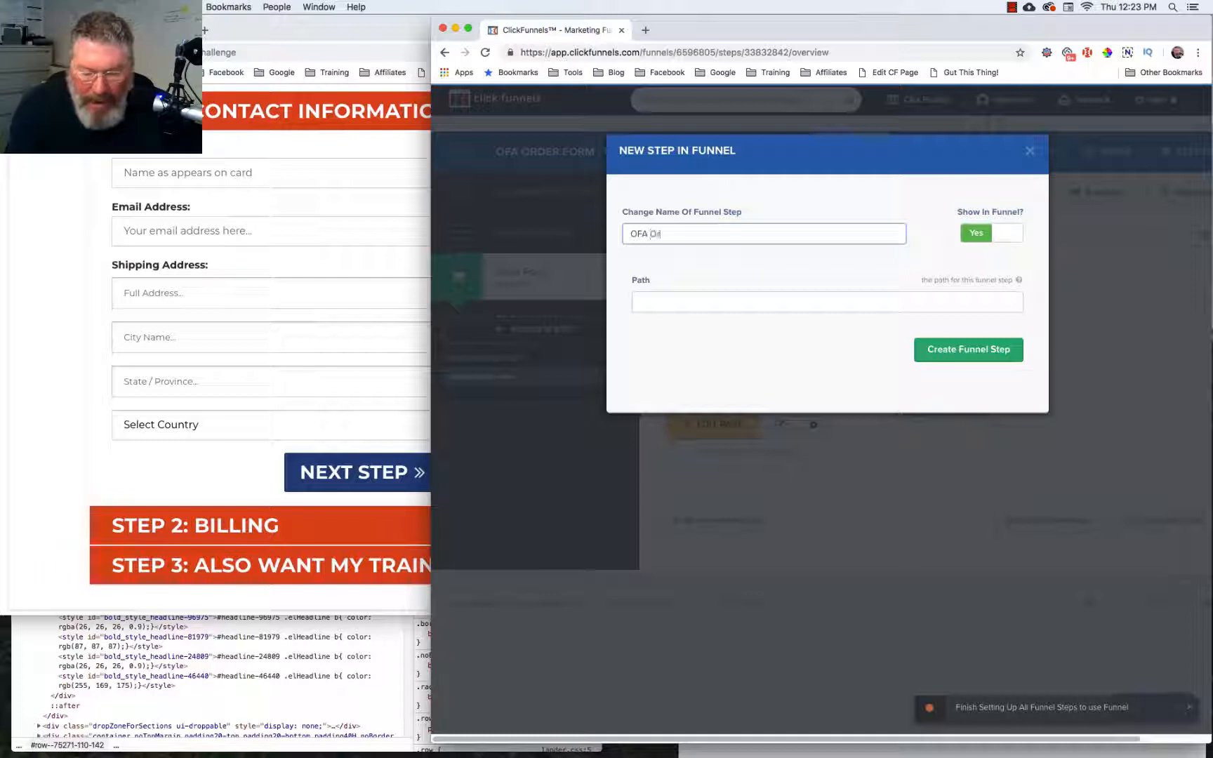
{"action": "type", "text": "der Form"}
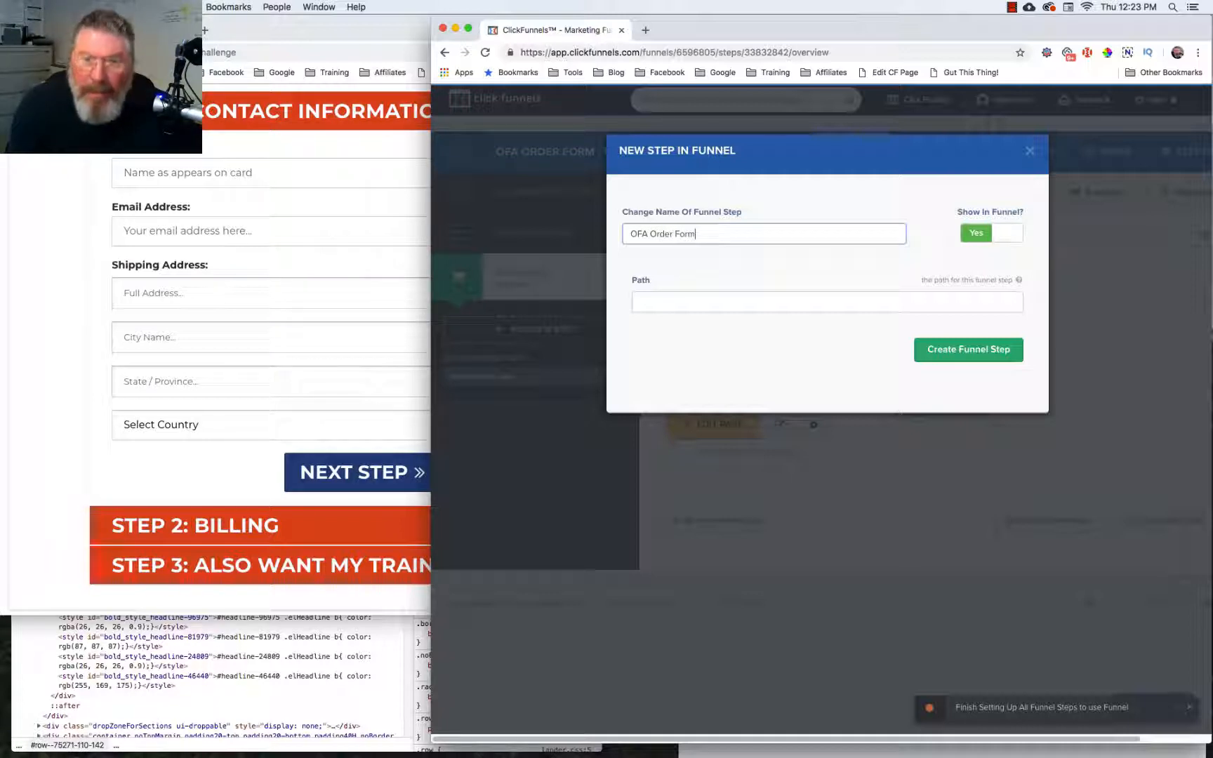
{"action": "left_click", "coordinate": [967, 351]}
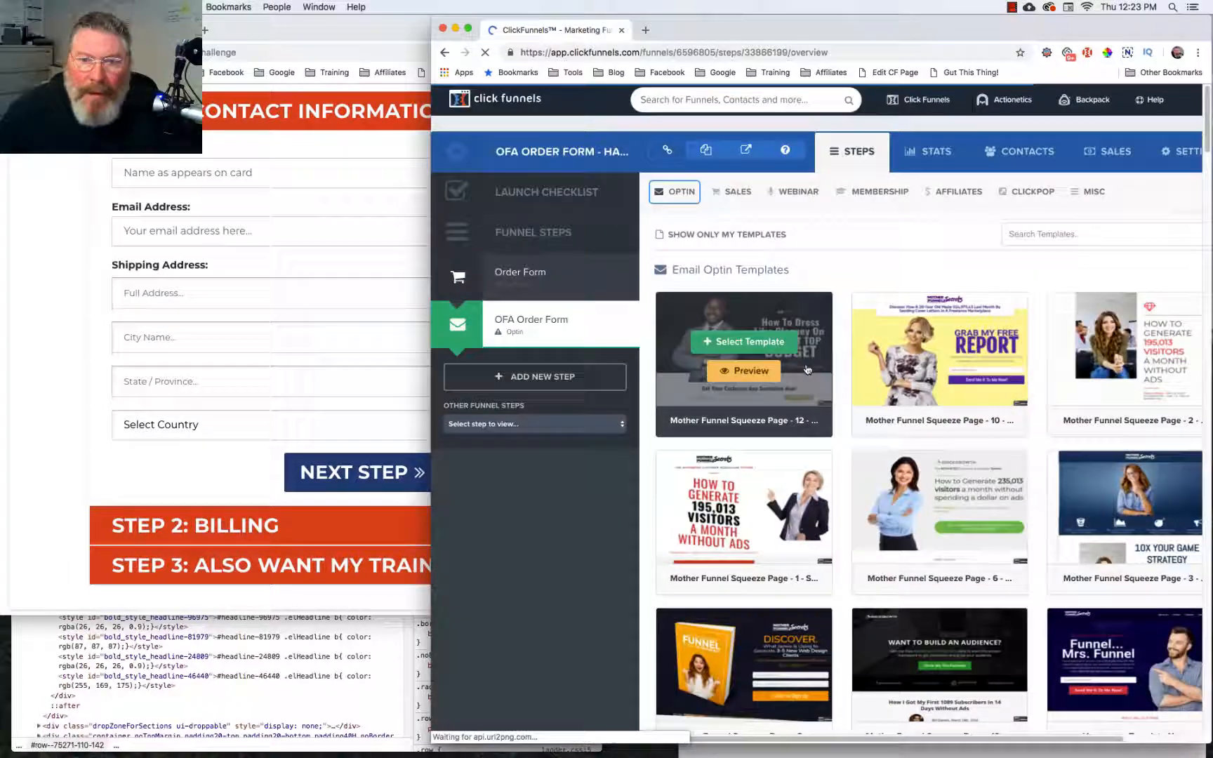
Apply the Wabash Two Step - Order Form template from the order form sales templates to the OFA Order Form step.
{"action": "left_click", "coordinate": [731, 193]}
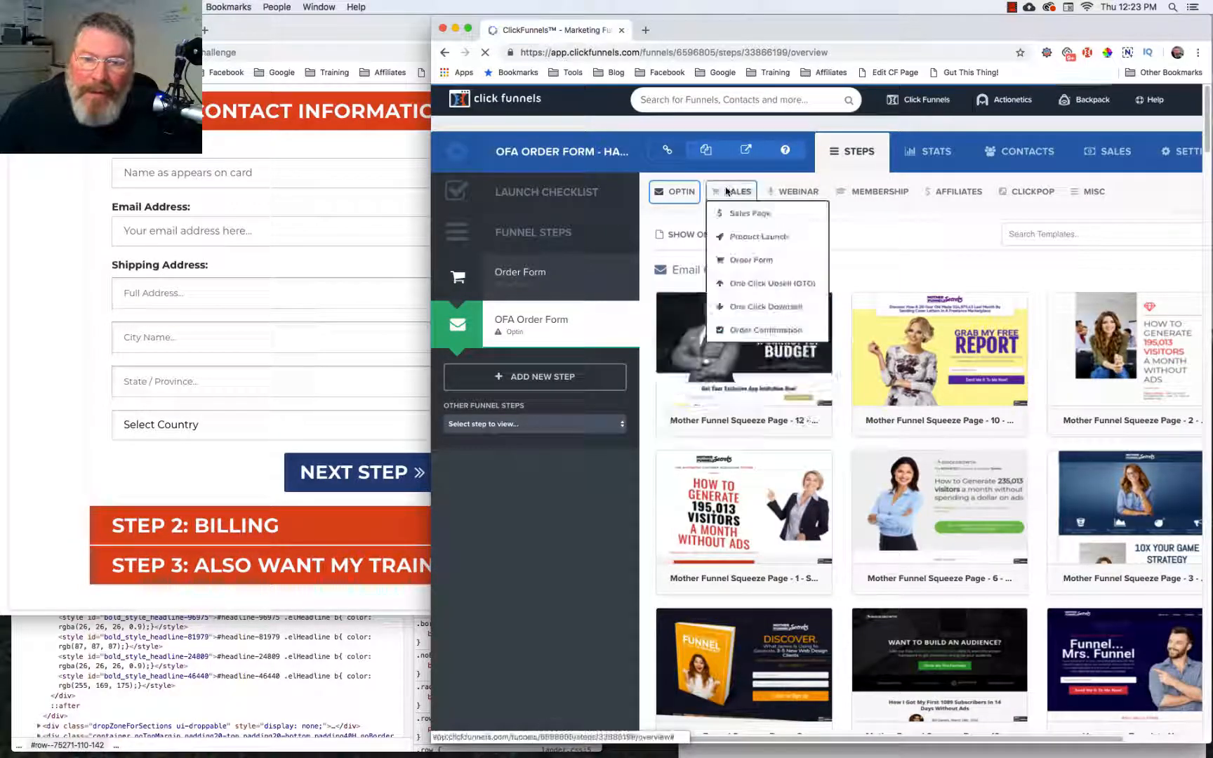
{"action": "left_click", "coordinate": [741, 262]}
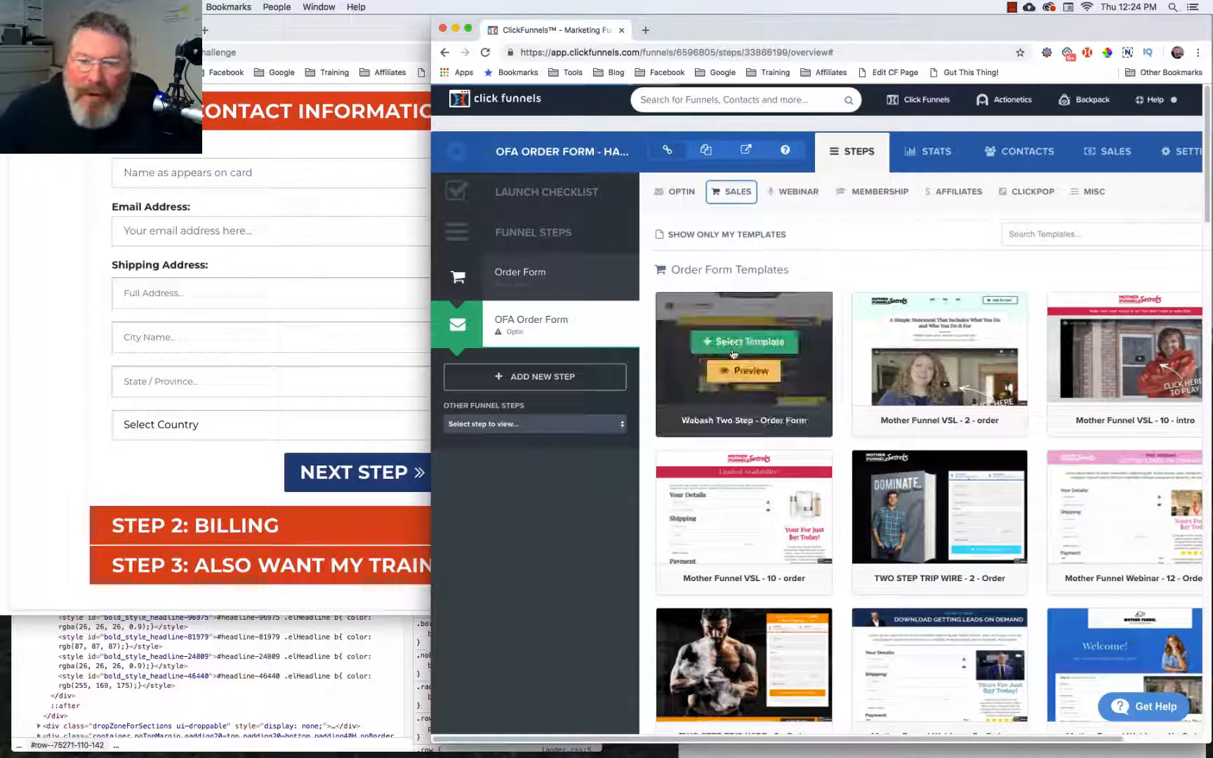
{"action": "left_click", "coordinate": [739, 348]}
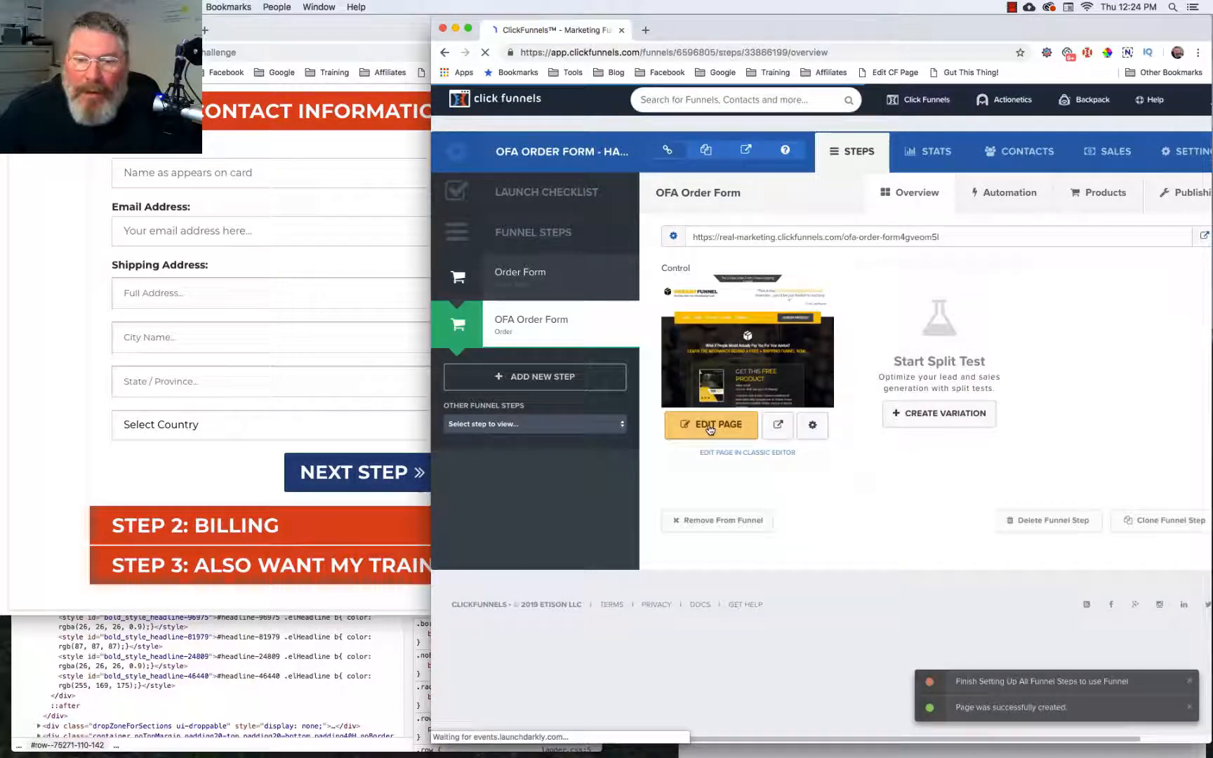
Open the OFA Order Form page for editing and strip out all template sections with the Gut This Thing! bookmarklet.
{"action": "left_click", "coordinate": [709, 425]}
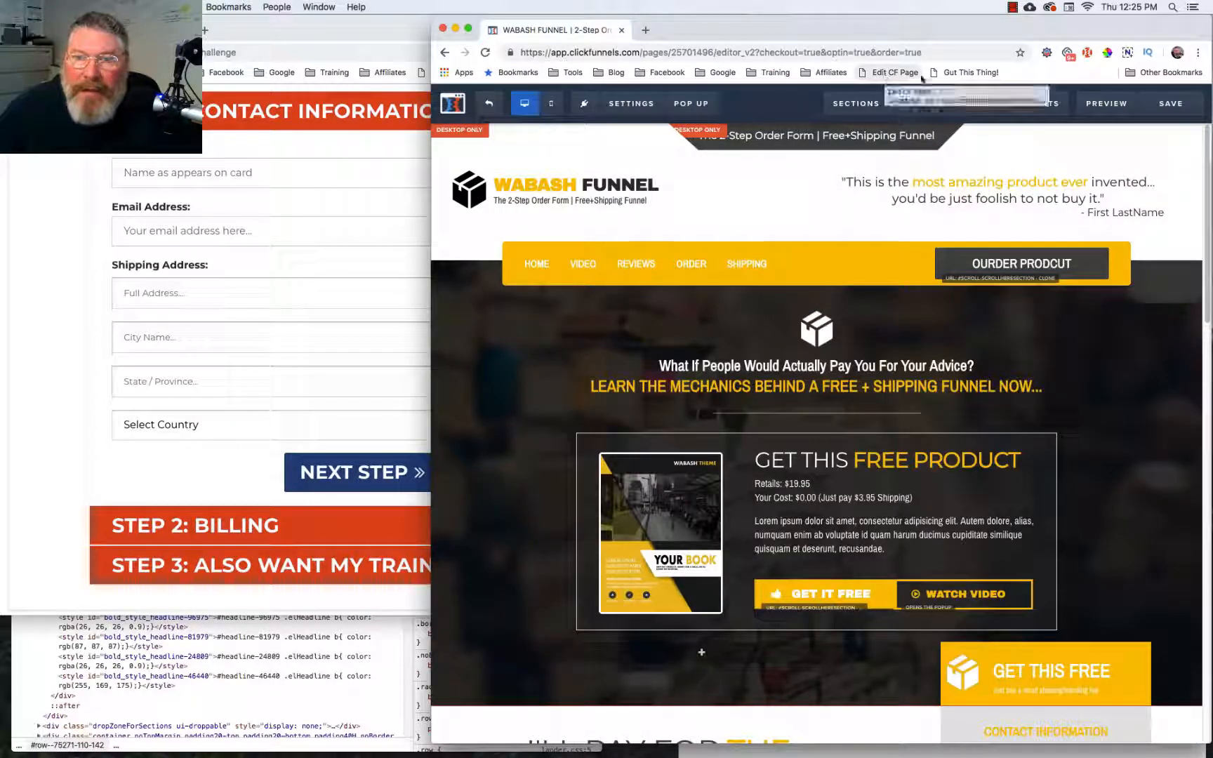
{"action": "left_click", "coordinate": [972, 73]}
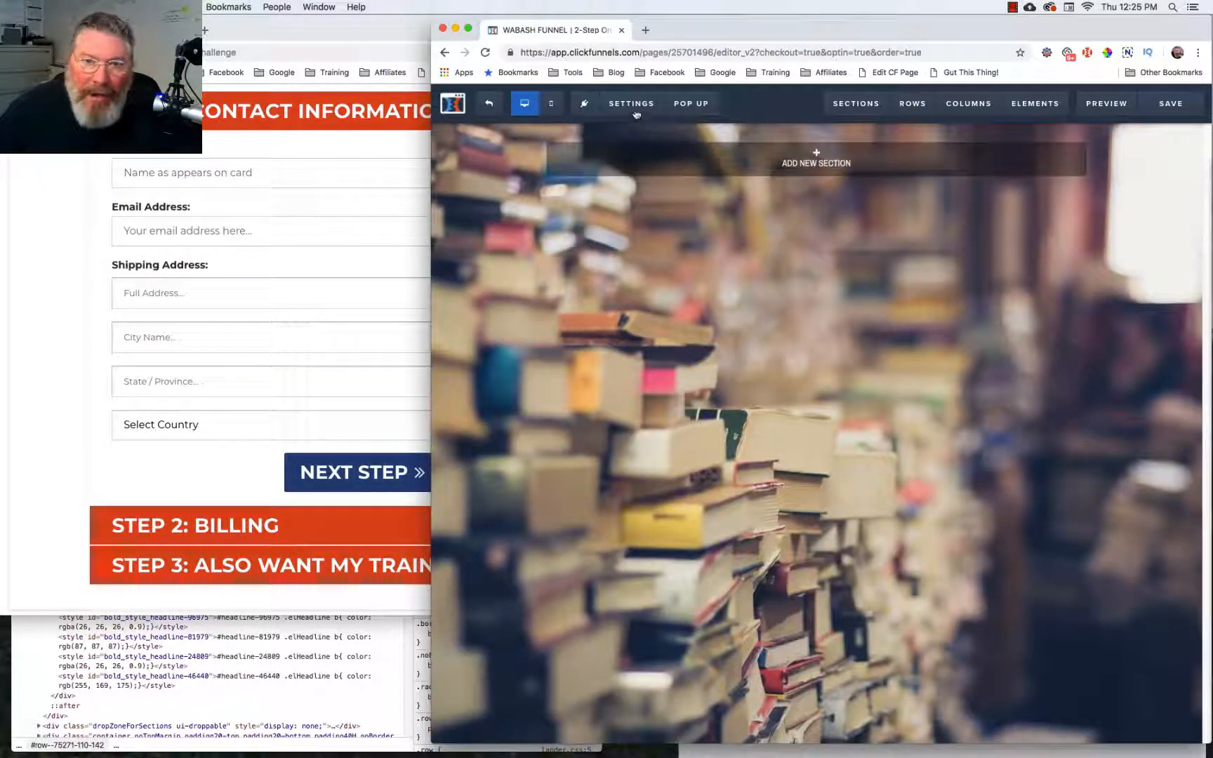
Remove the page's background image and keep white (#ffffff) as the background color.
{"action": "mouse_move", "coordinate": [636, 114]}
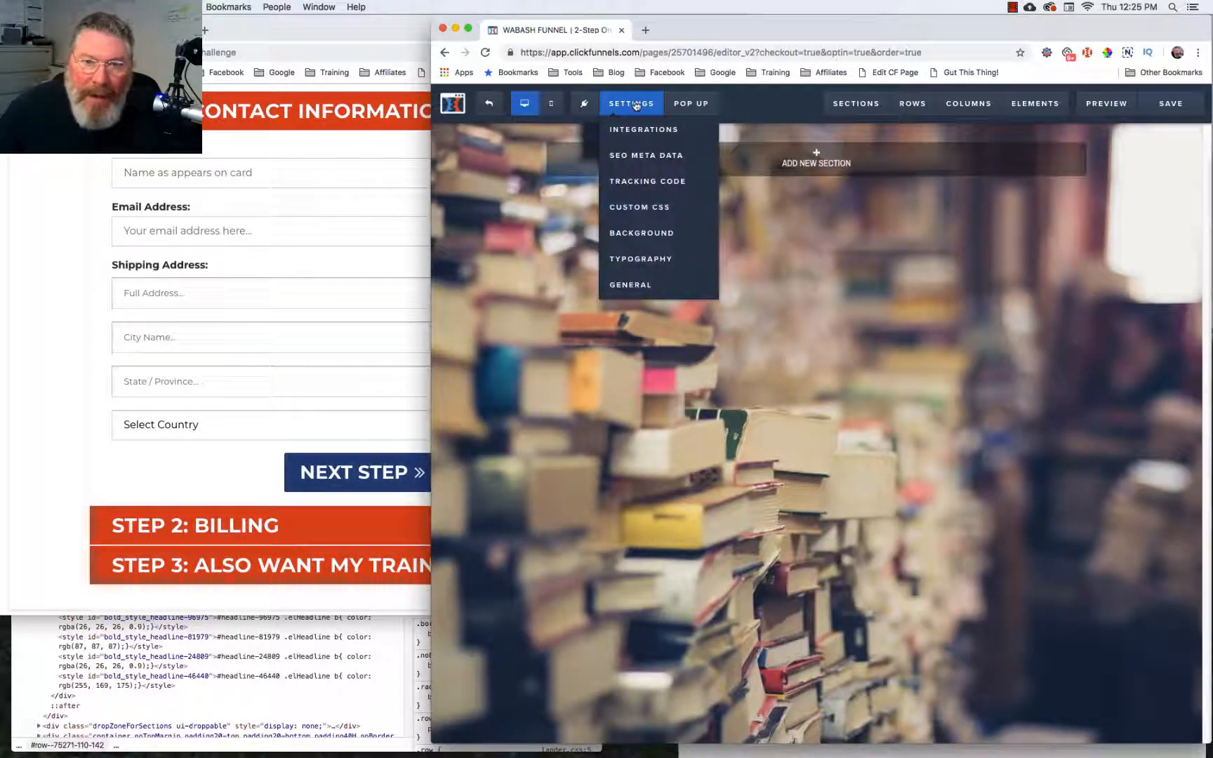
{"action": "left_click", "coordinate": [650, 236]}
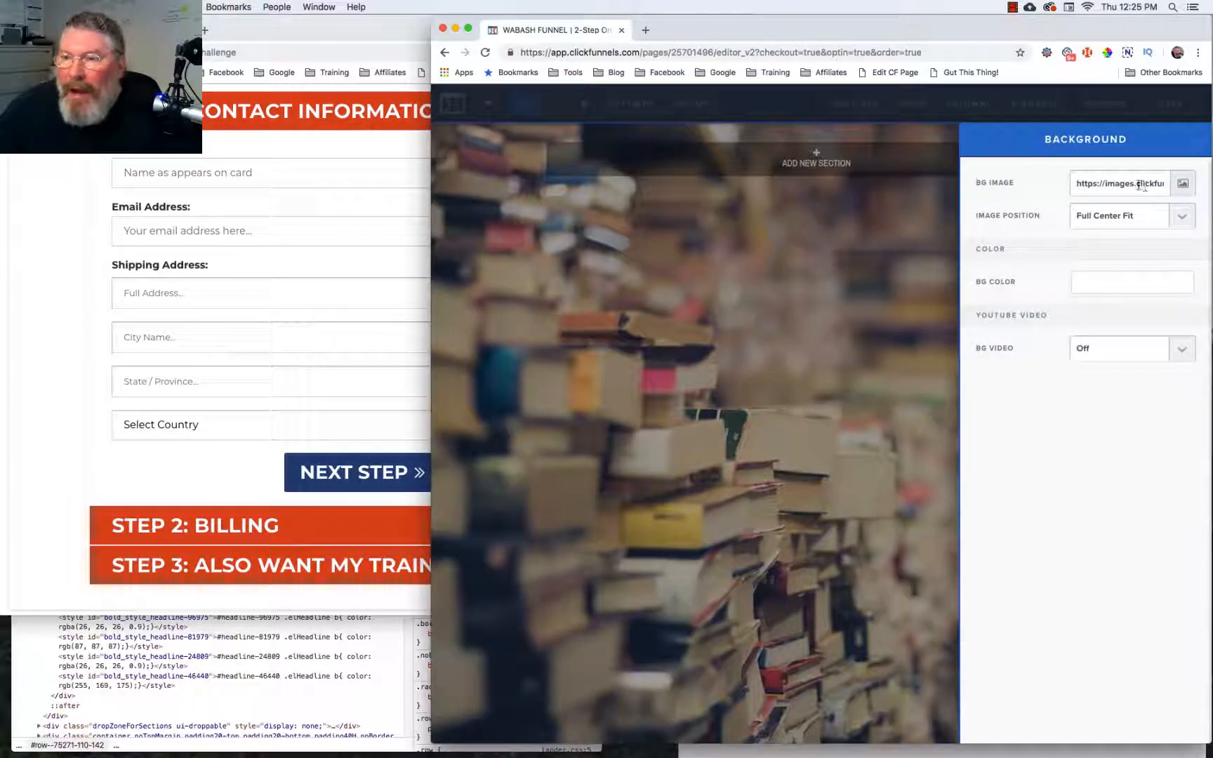
{"action": "triple_click", "coordinate": [1138, 185]}
{"action": "key", "text": "BackSpace"}
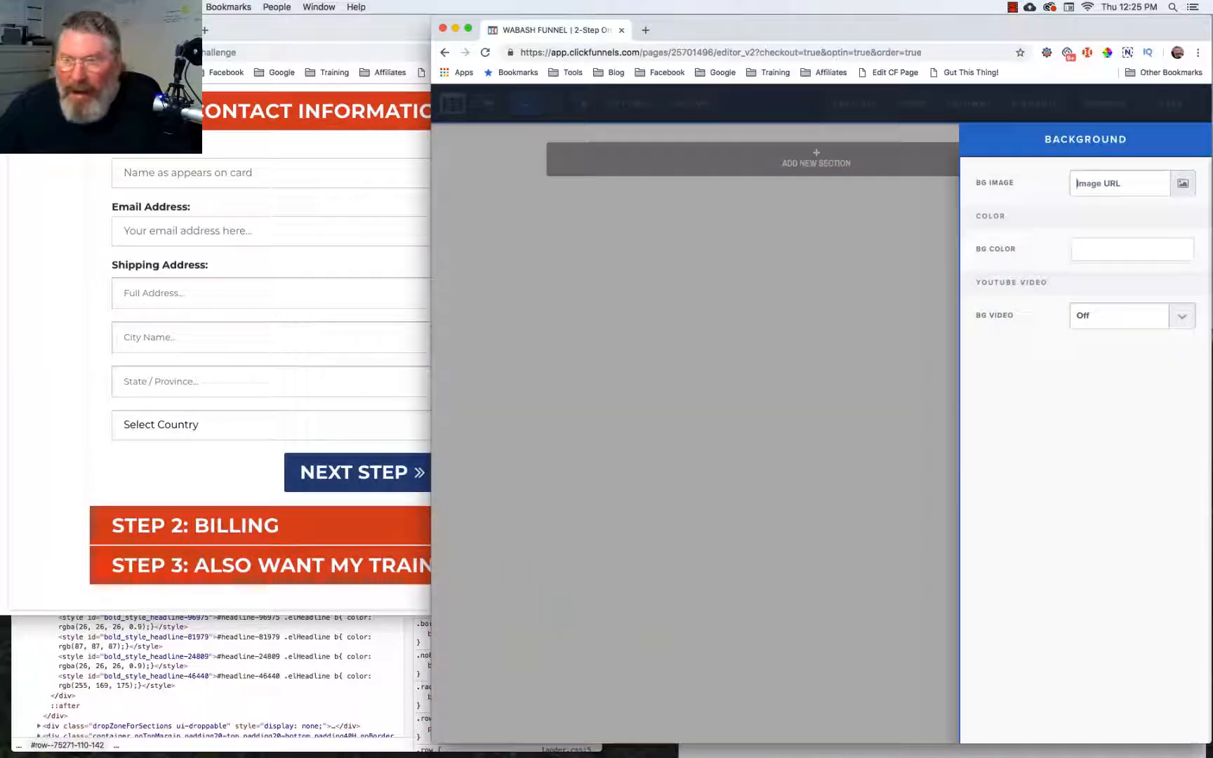
{"action": "left_click", "coordinate": [1111, 251]}
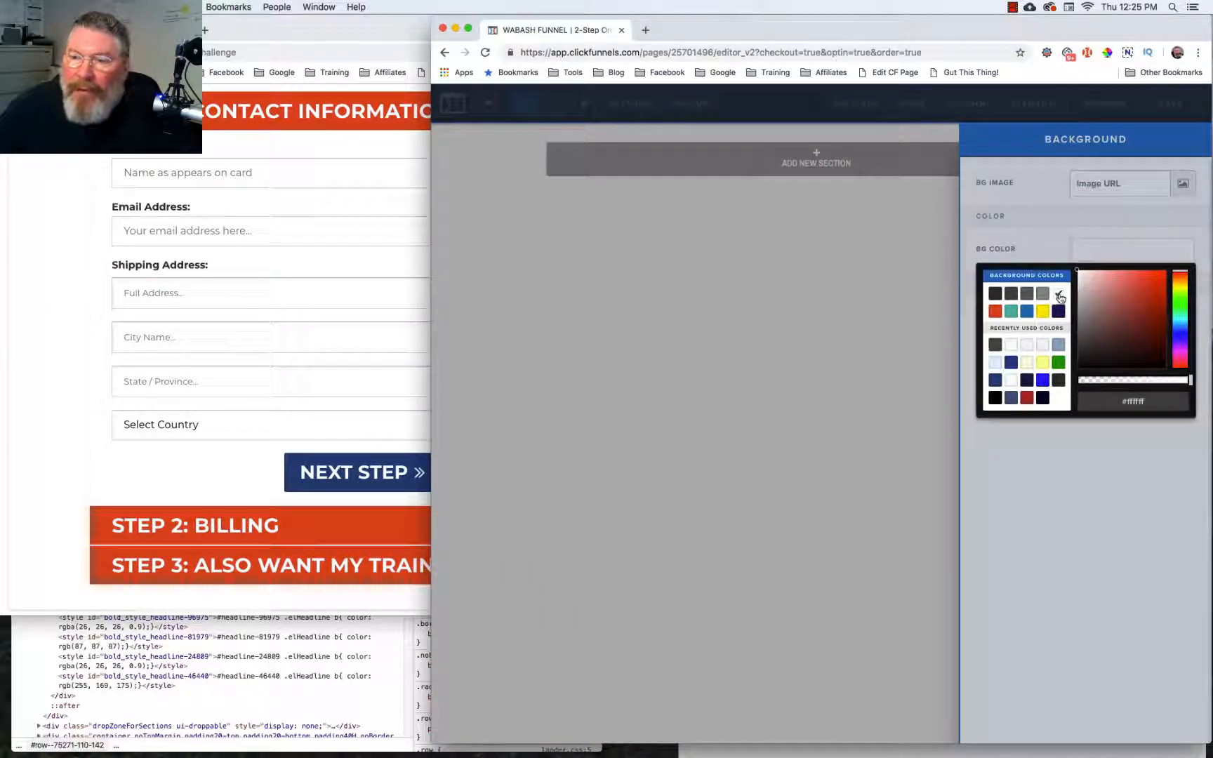
{"action": "left_click", "coordinate": [822, 336]}
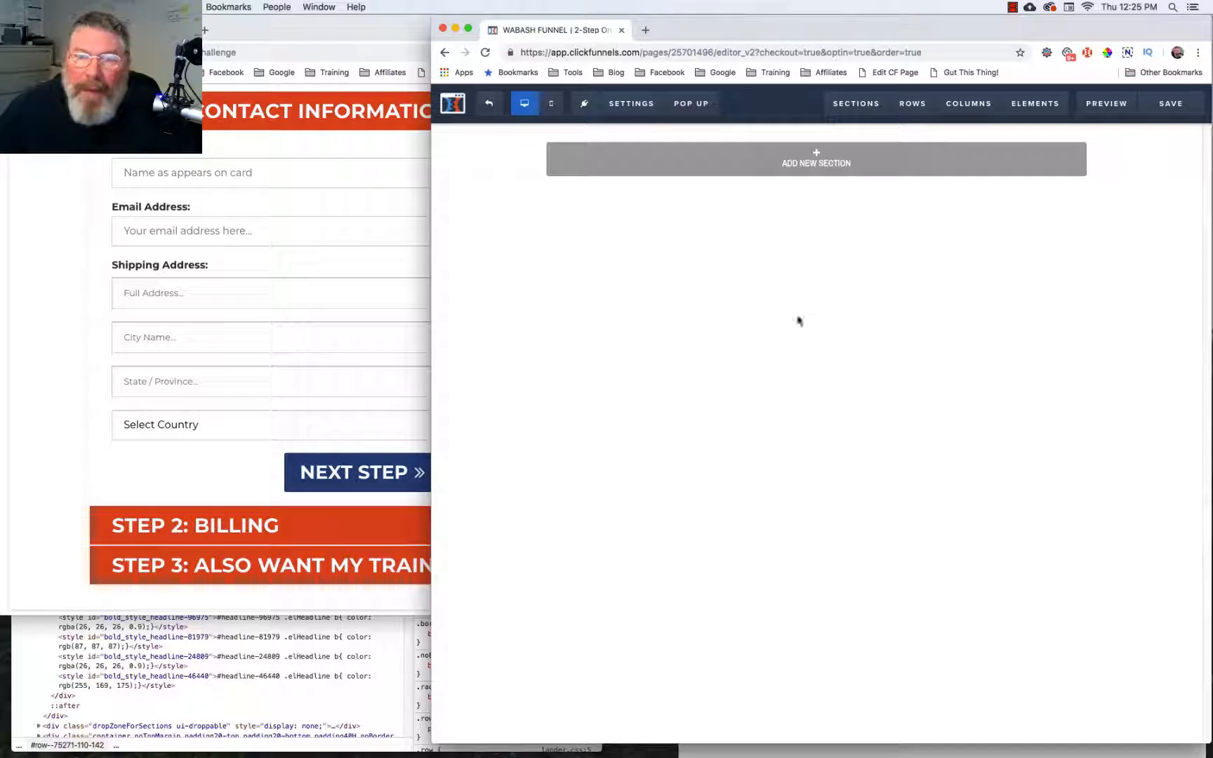
Set the page's content font to Montserrat in the typography settings.
{"action": "left_click", "coordinate": [631, 105]}
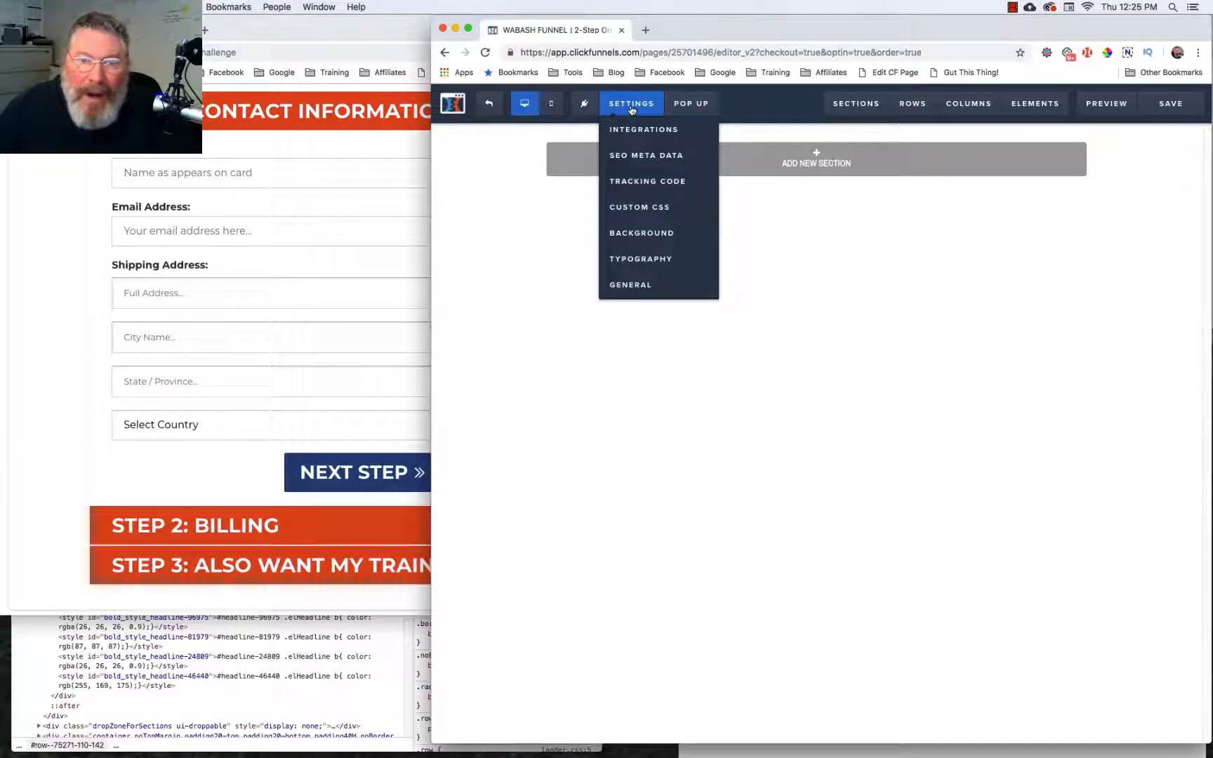
{"action": "left_click", "coordinate": [652, 261]}
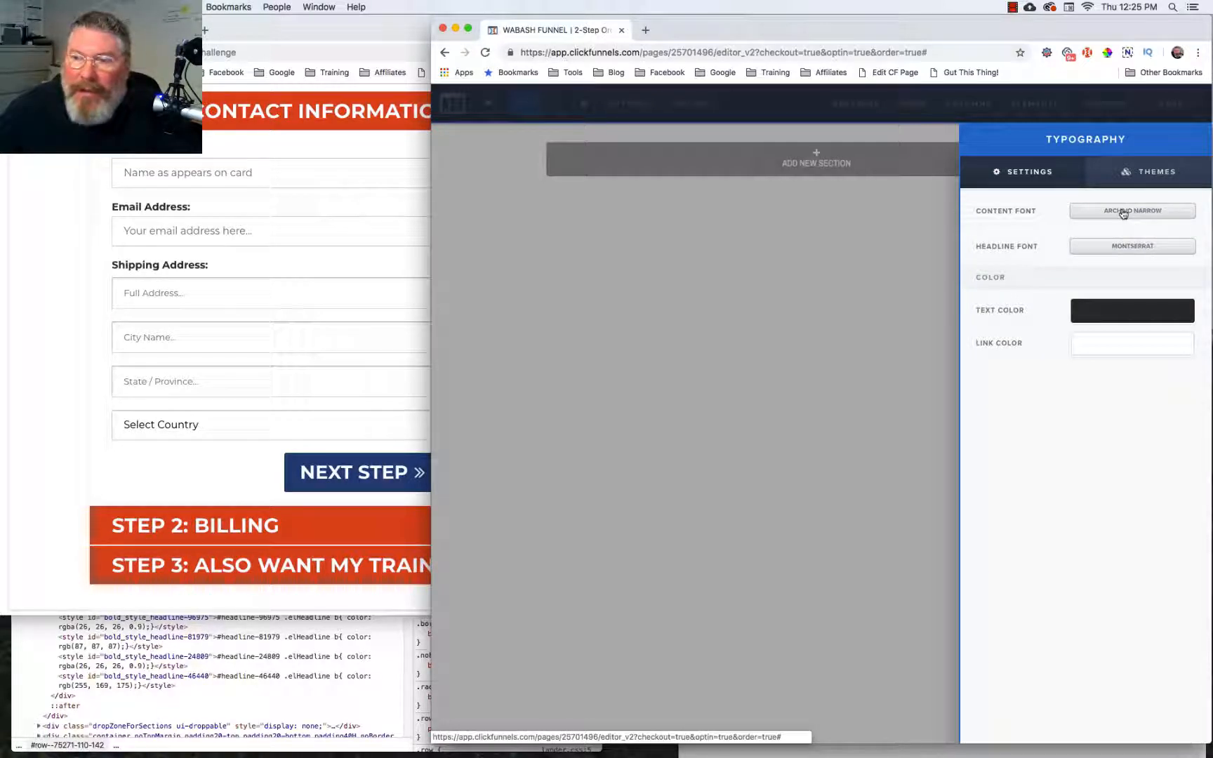
{"action": "left_click", "coordinate": [1123, 213]}
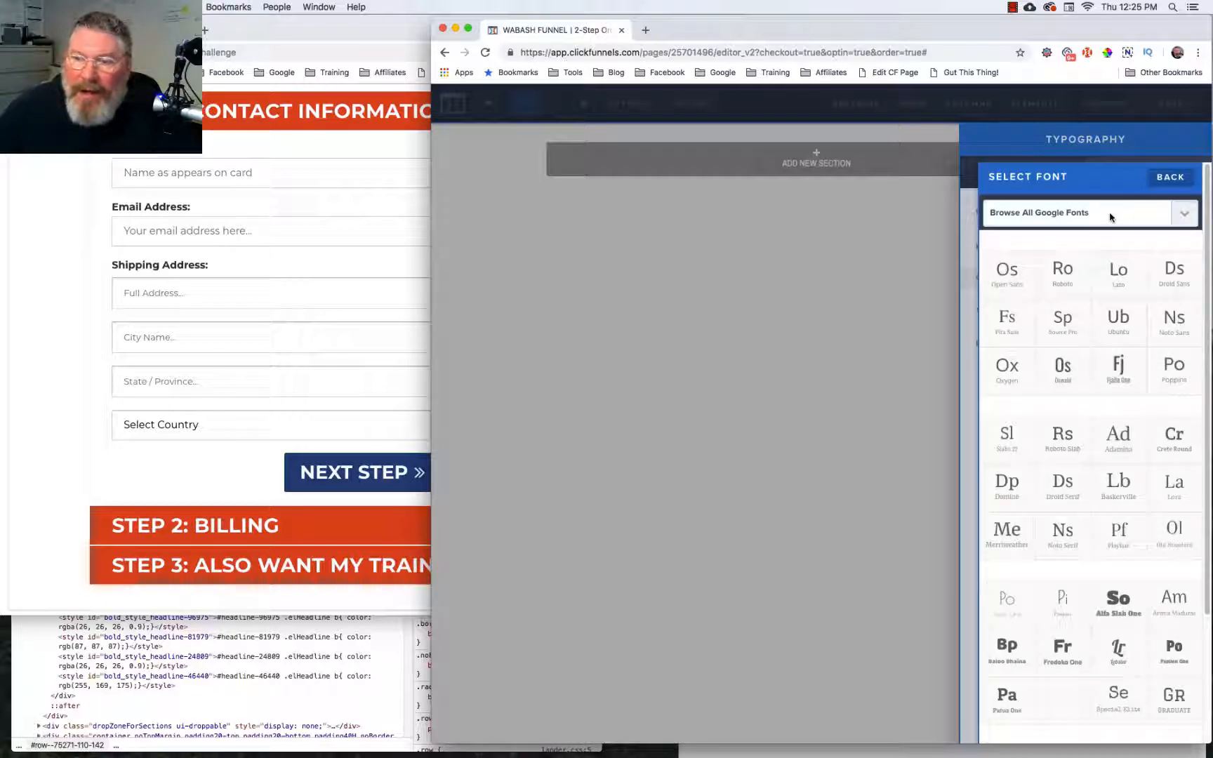
{"action": "left_click", "coordinate": [1107, 217]}
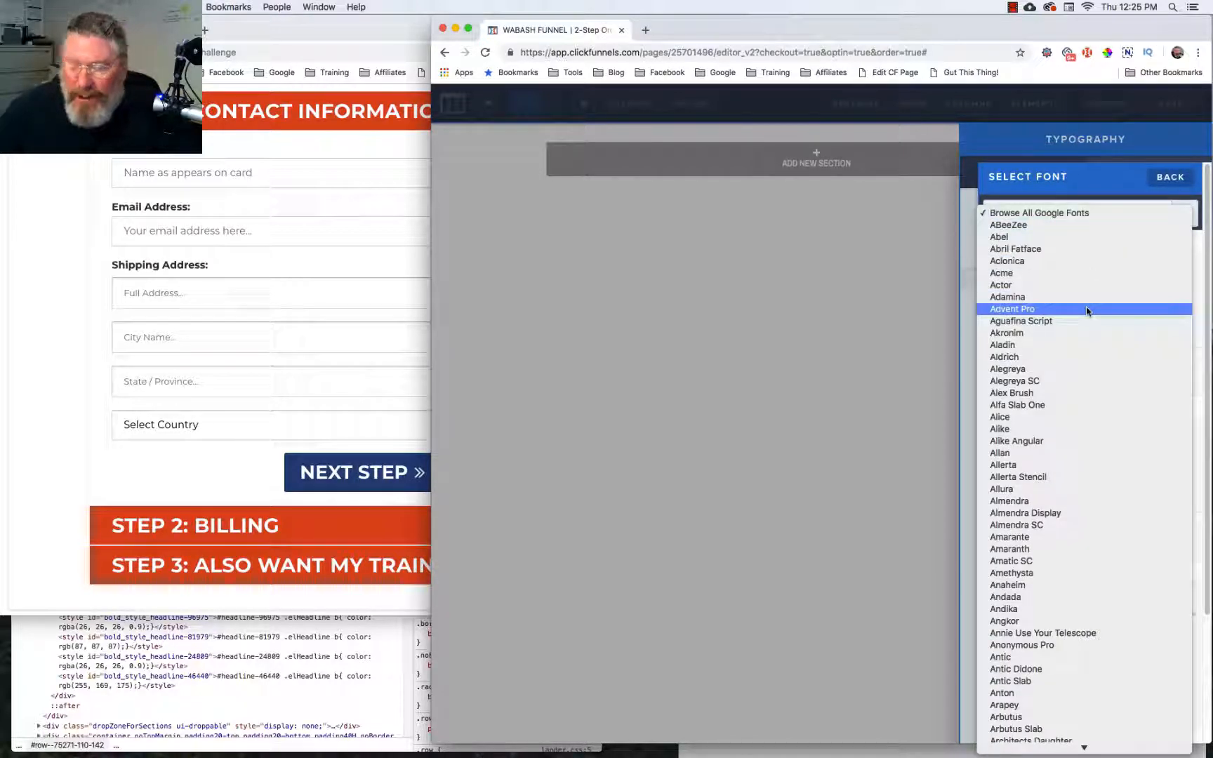
{"action": "scroll", "coordinate": [1086, 309], "scroll_direction": "down", "scroll_amount": 20}
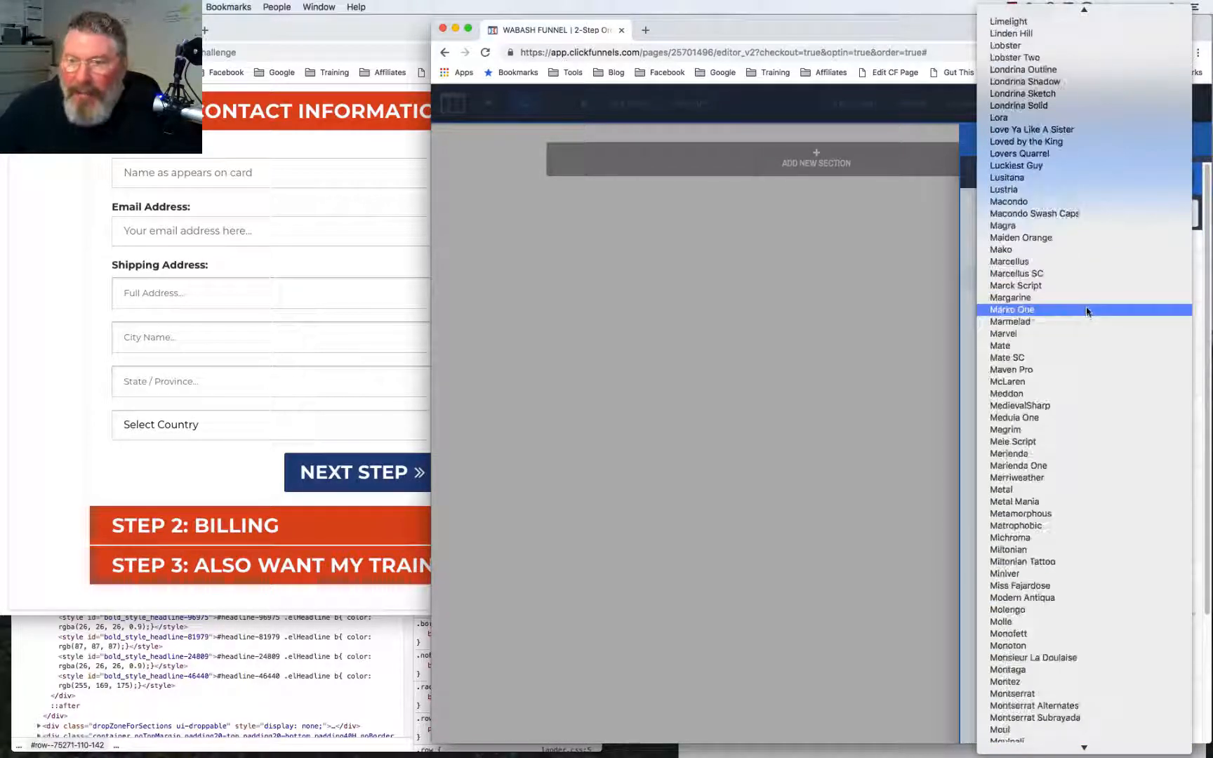
{"action": "scroll", "coordinate": [1086, 309], "scroll_direction": "down", "scroll_amount": 5}
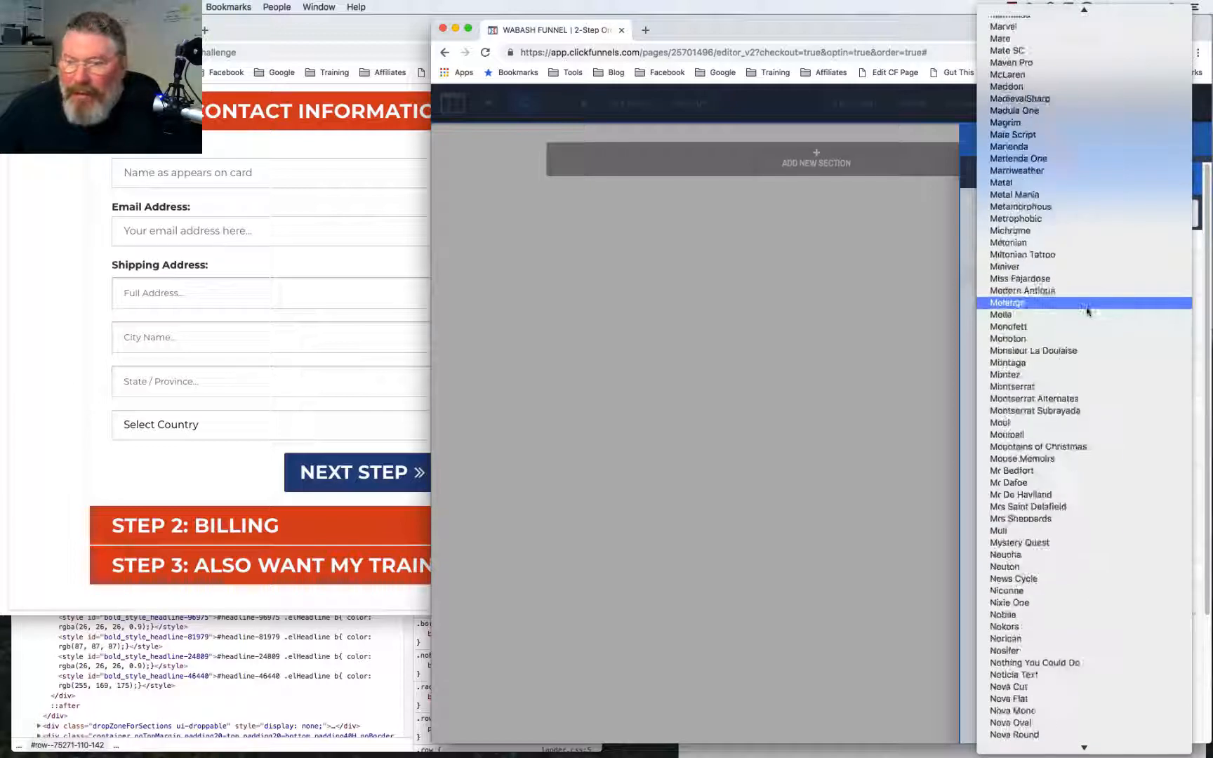
{"action": "left_click", "coordinate": [1032, 387]}
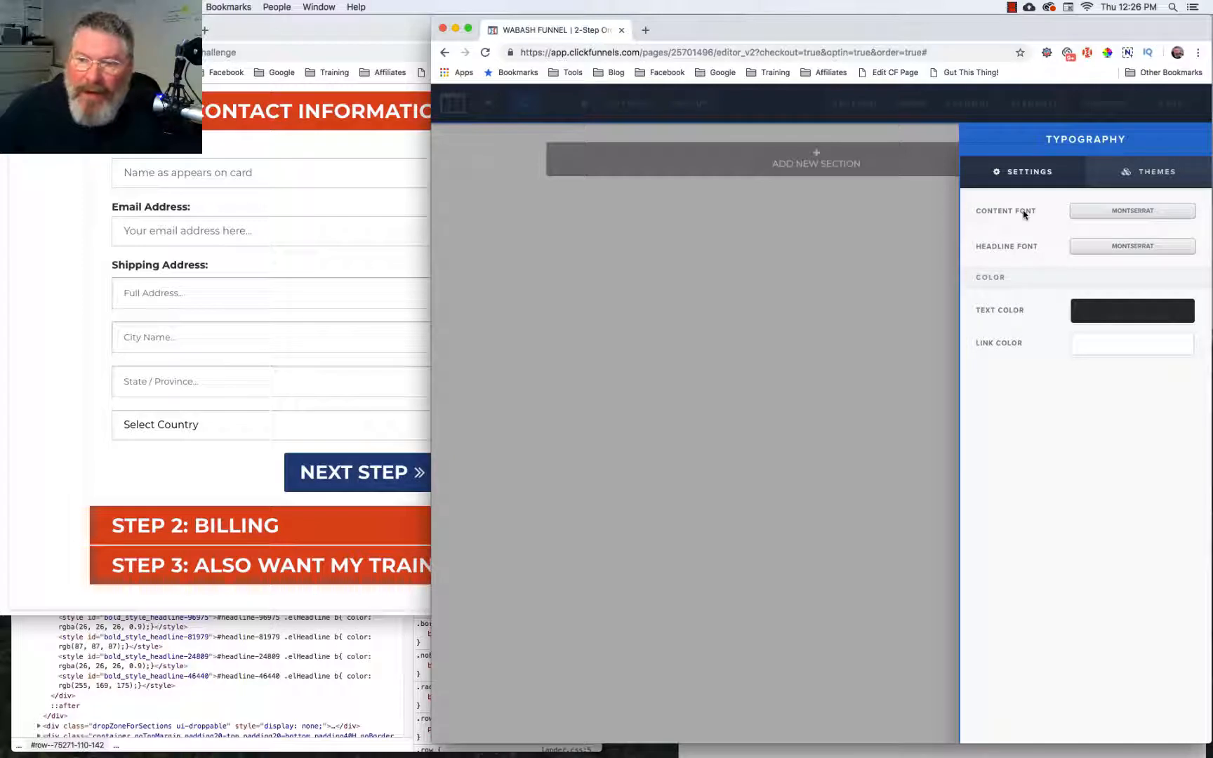
Set the page's text color to #2f2f2f in the typography settings.
{"action": "left_click", "coordinate": [1097, 316]}
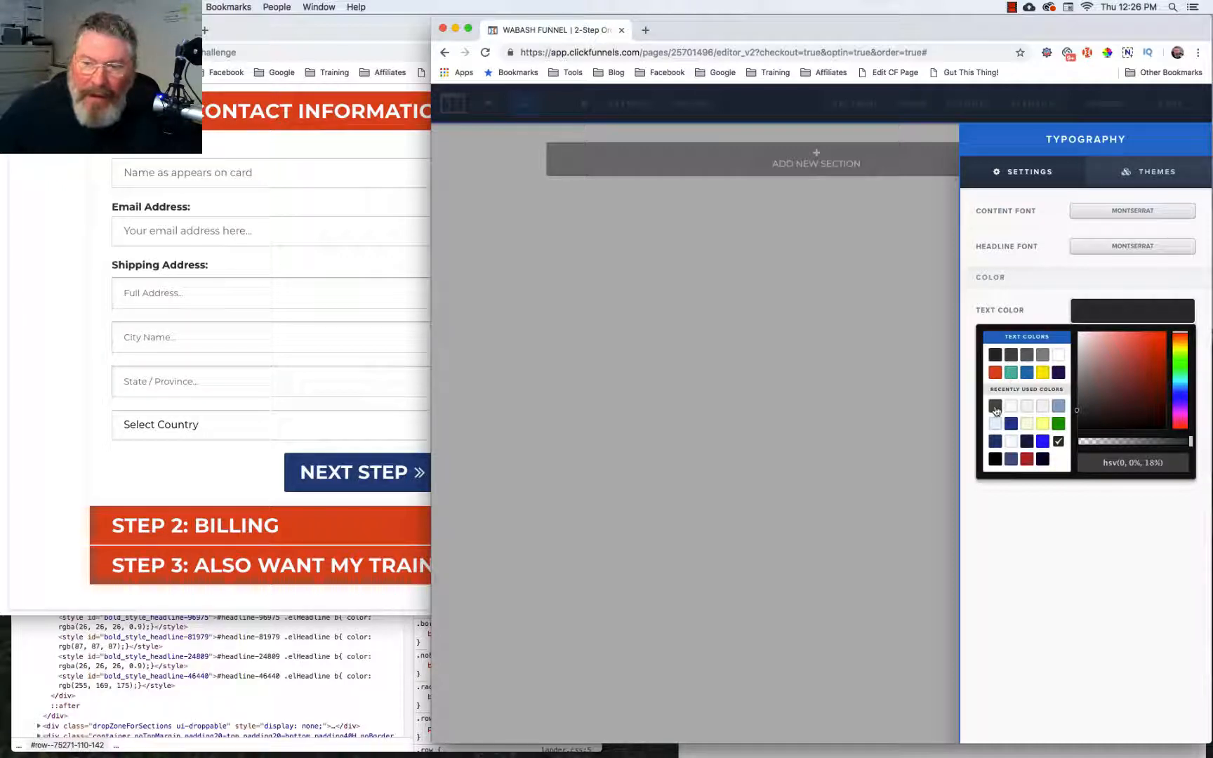
{"action": "left_click", "coordinate": [996, 409]}
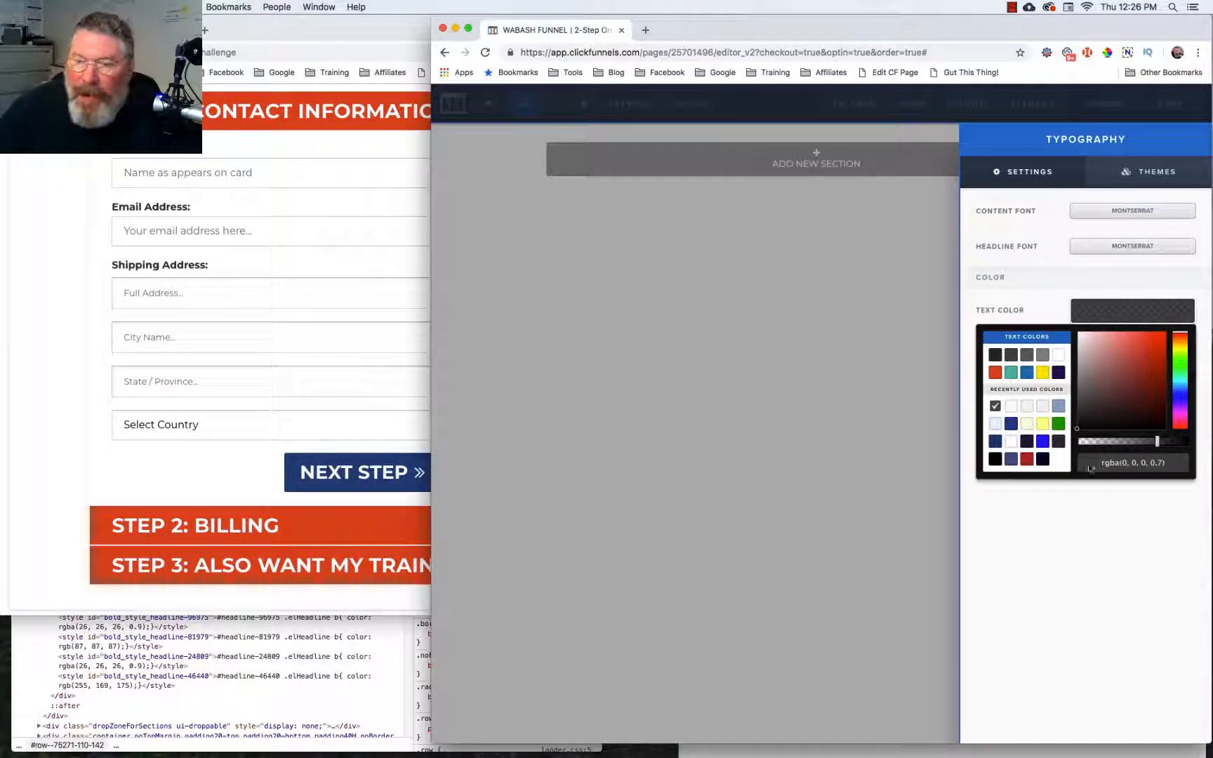
{"action": "left_click", "coordinate": [1028, 447]}
{"action": "left_click", "coordinate": [1060, 446]}
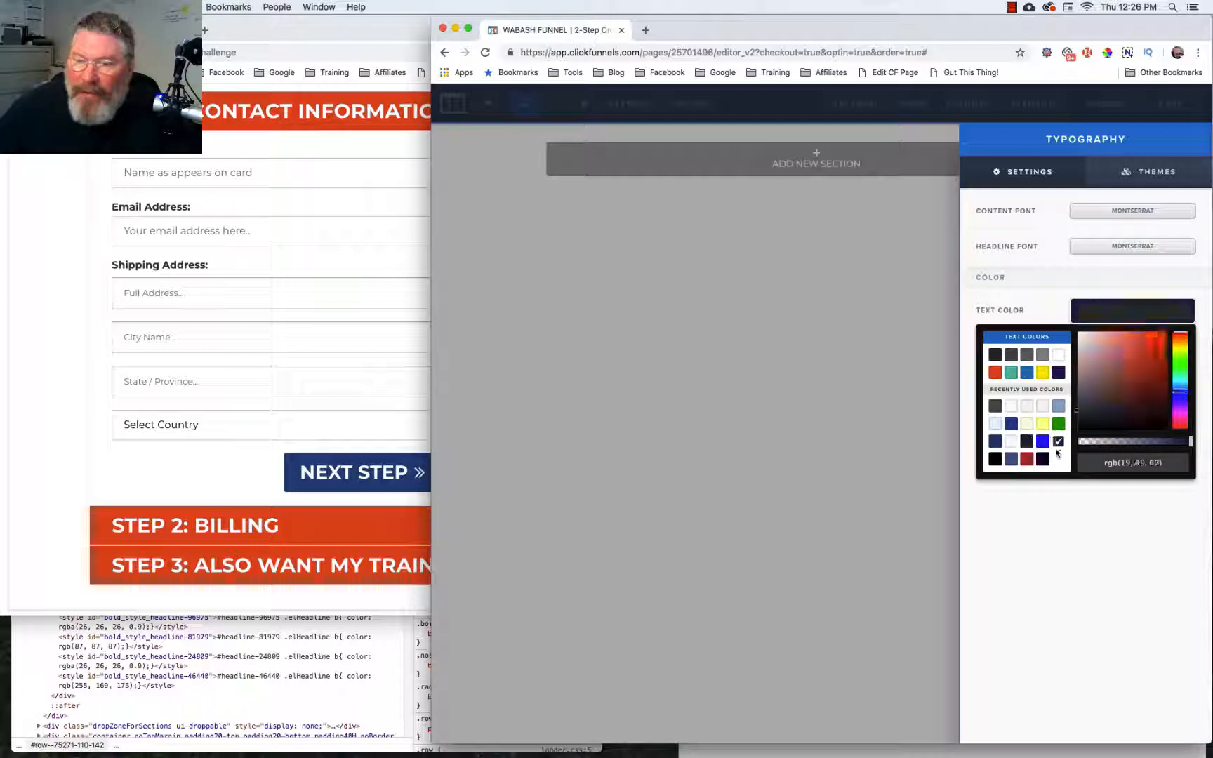
{"action": "left_click", "coordinate": [1043, 462]}
{"action": "left_click", "coordinate": [995, 459]}
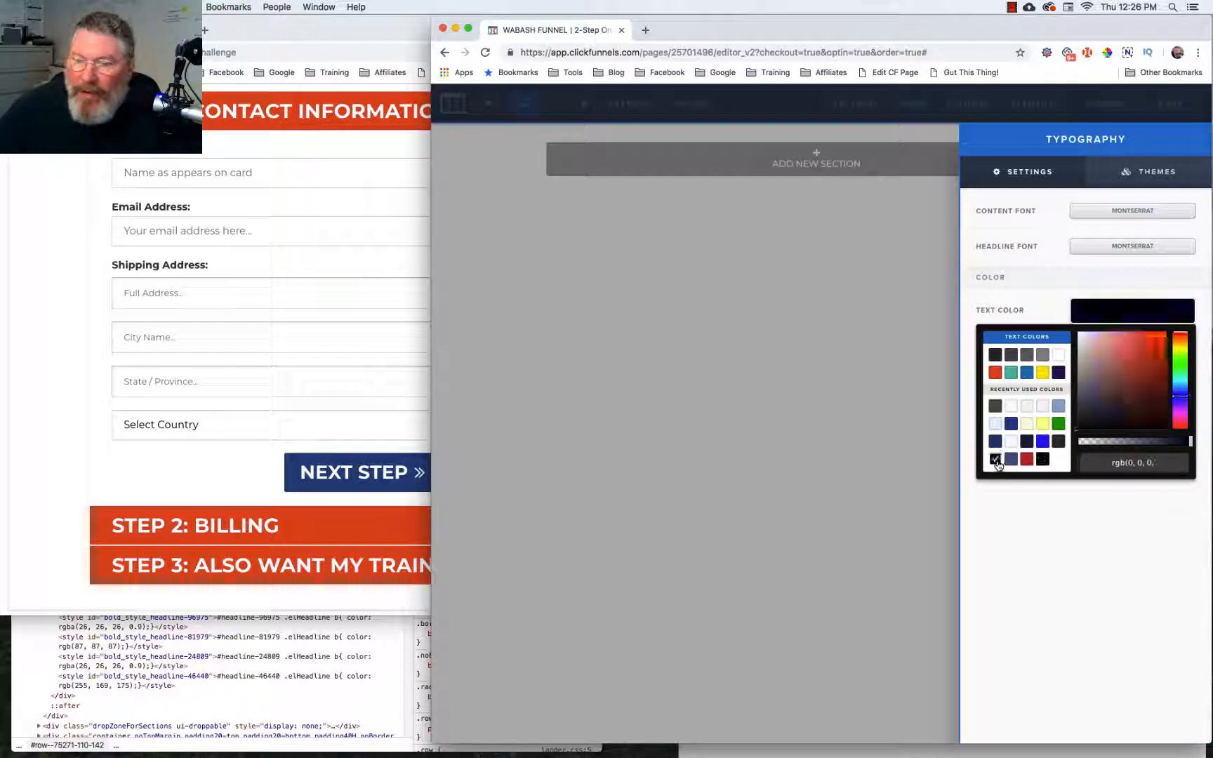
{"action": "left_click", "coordinate": [994, 355]}
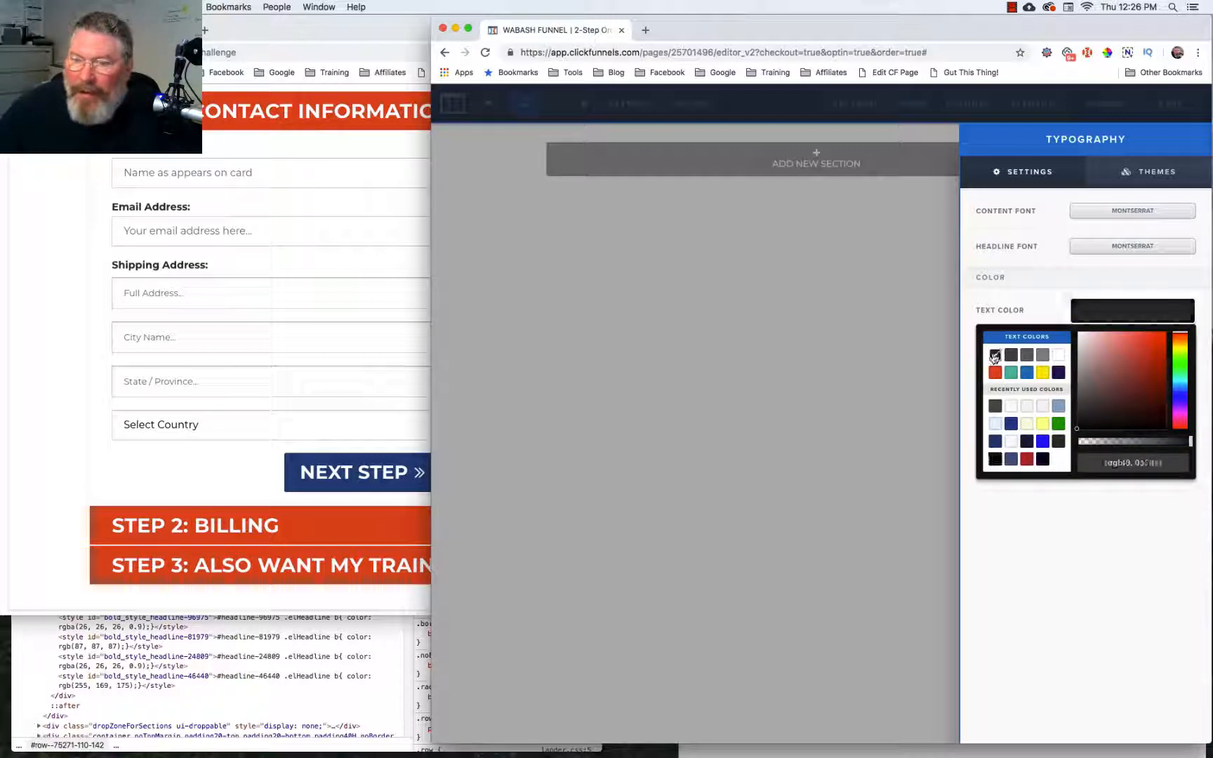
{"action": "left_click", "coordinate": [1099, 462]}
{"action": "left_click_drag", "start_coordinate": [1099, 461], "coordinate": [1171, 462]}
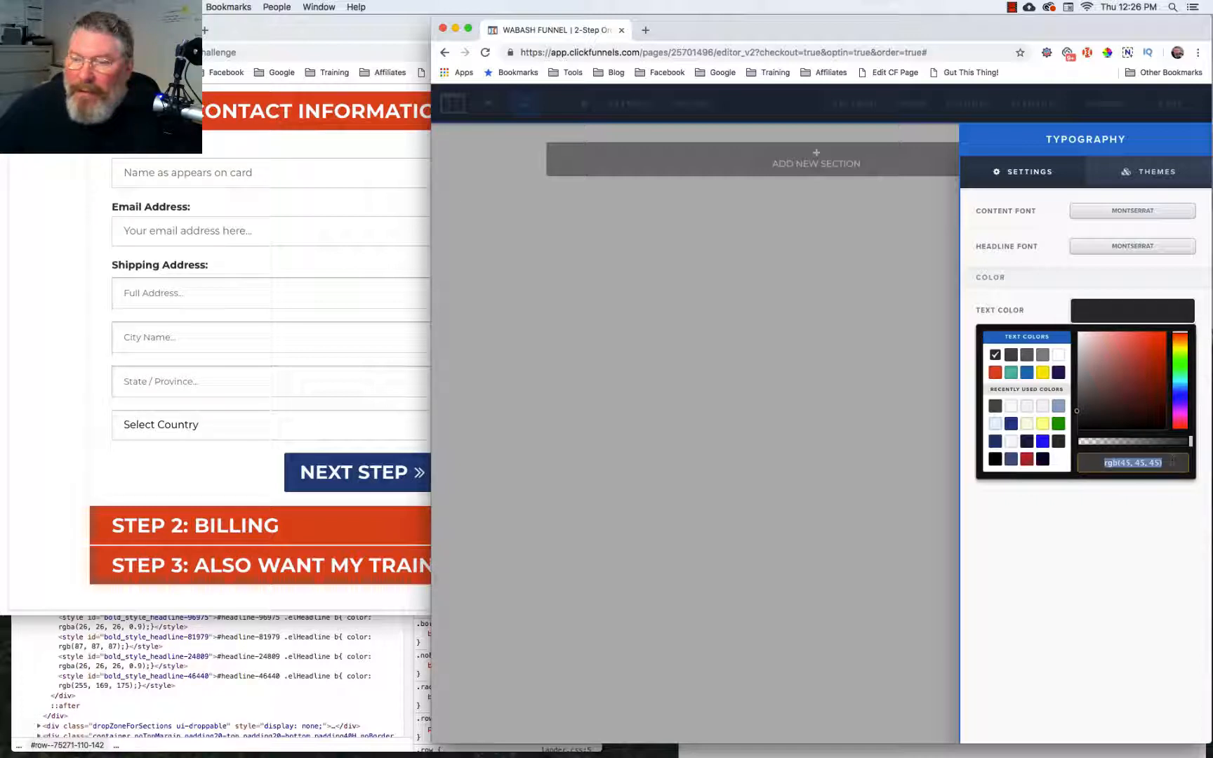
{"action": "type", "text": "#"}
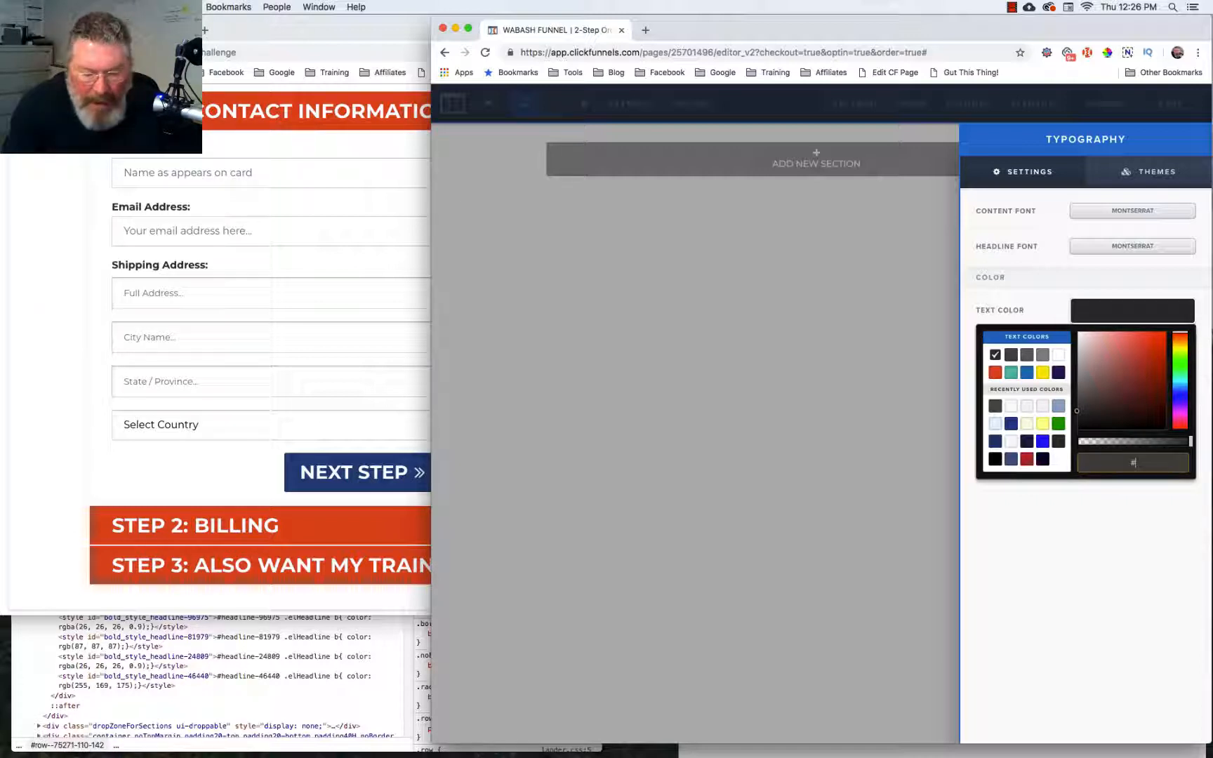
{"action": "type", "text": "2f2f2f"}
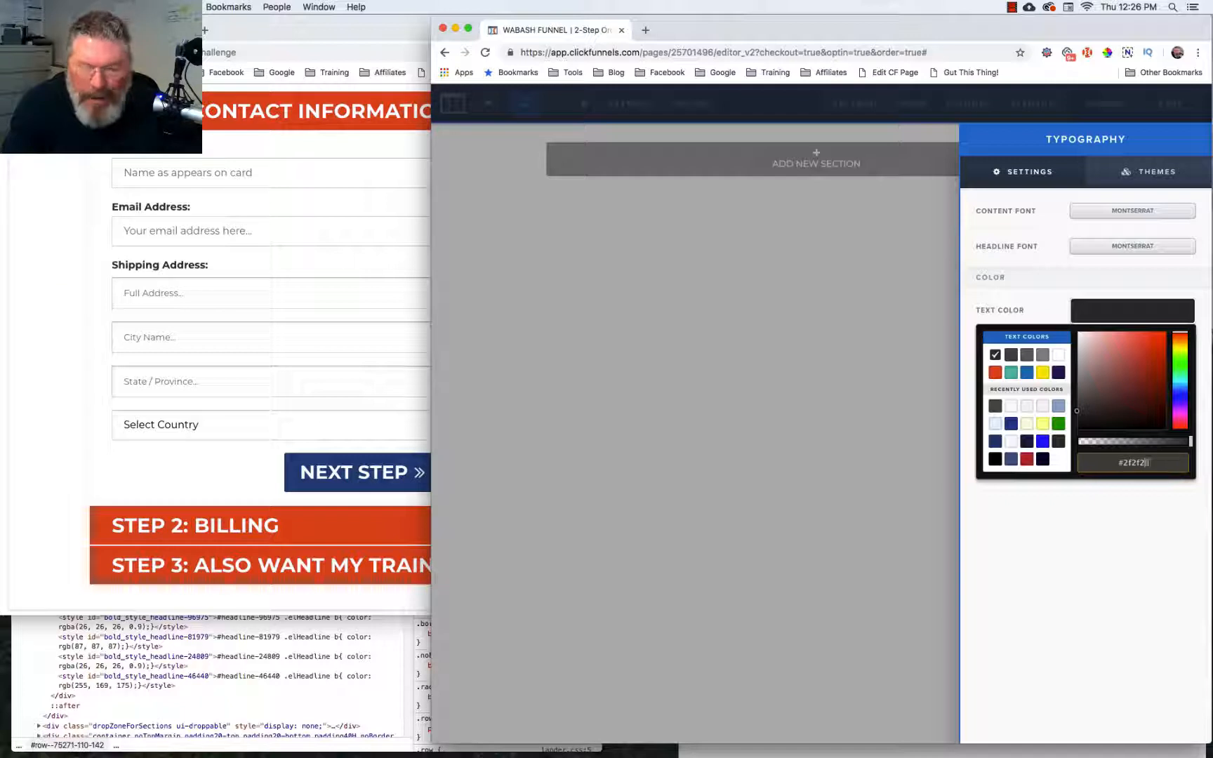
{"action": "left_click", "coordinate": [1005, 297]}
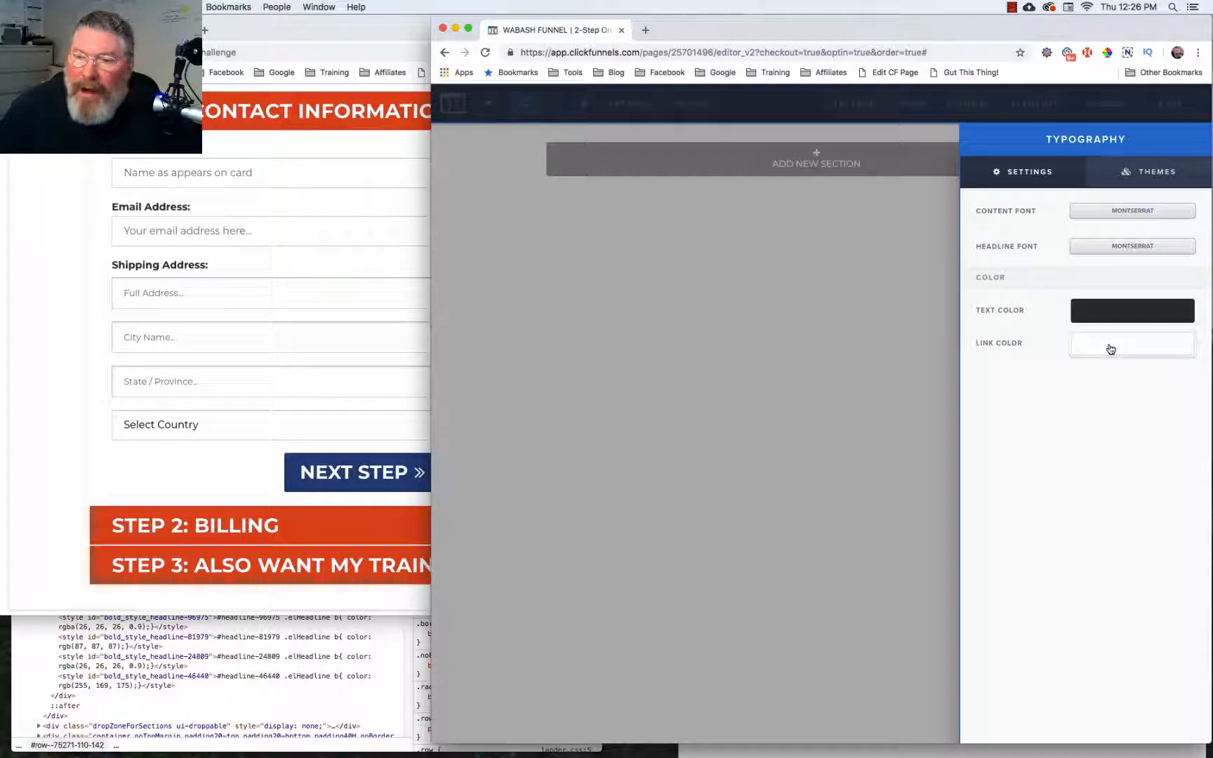
{"action": "left_click", "coordinate": [789, 287]}
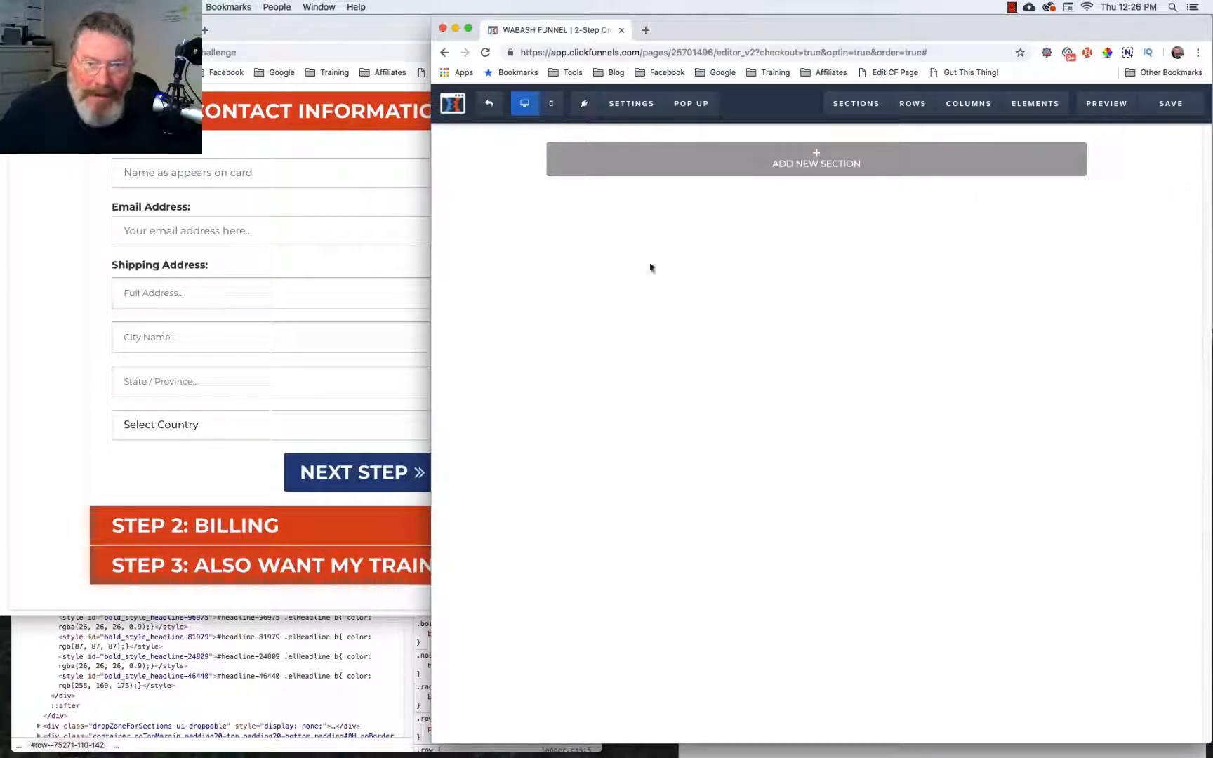
Set the page title in the SEO meta data to "OFA Challenge Order Form Hack".
{"action": "left_click", "coordinate": [631, 104]}
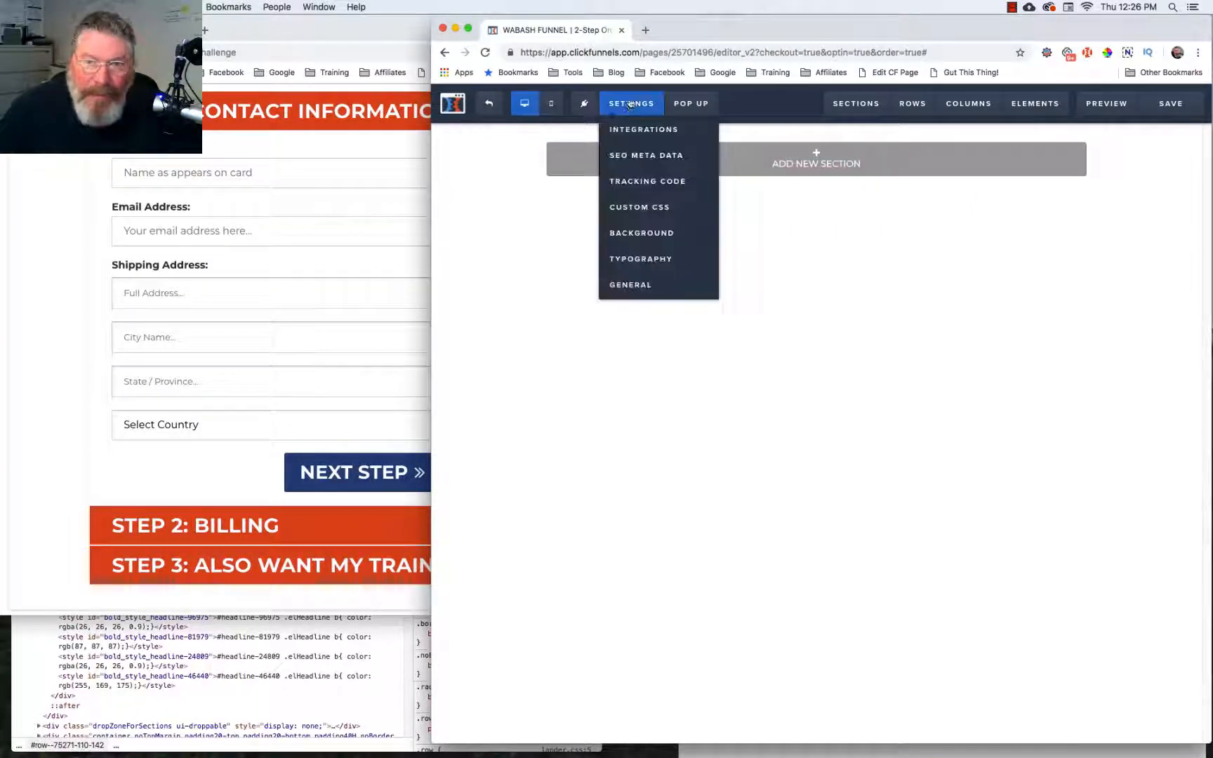
{"action": "left_click", "coordinate": [641, 156]}
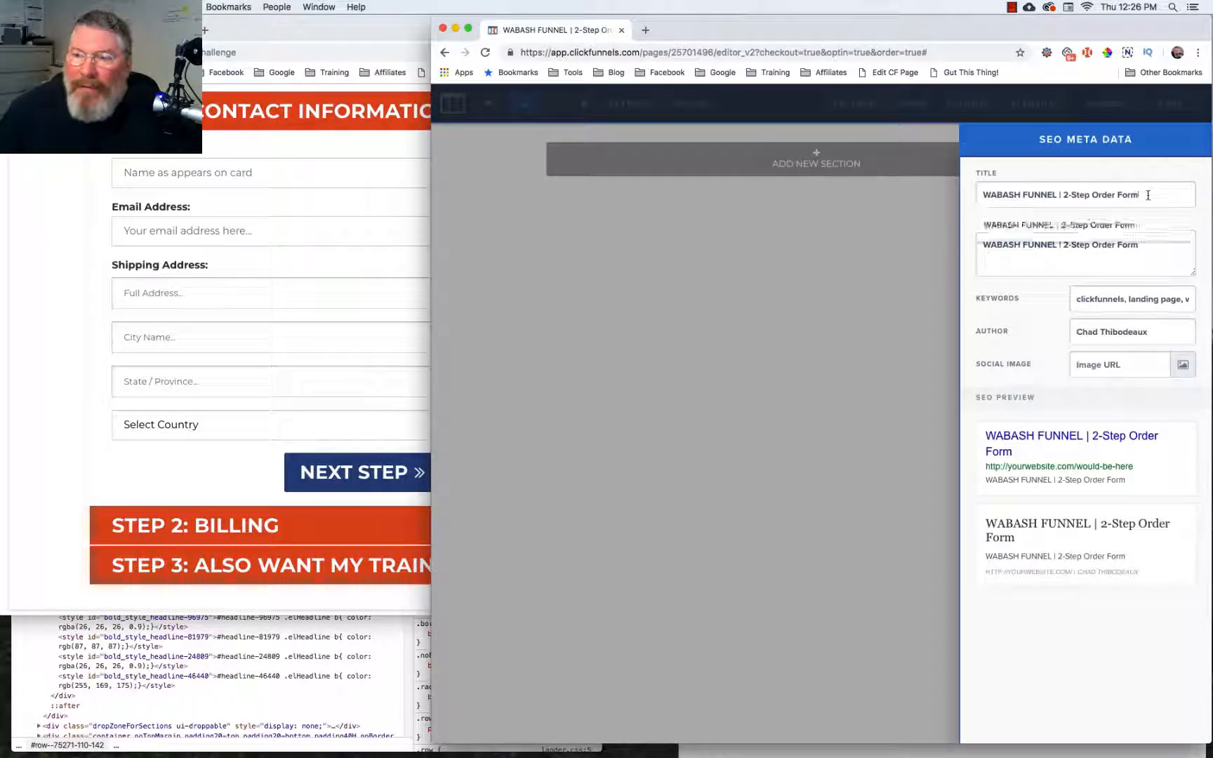
{"action": "left_click_drag", "start_coordinate": [1148, 195], "coordinate": [970, 194]}
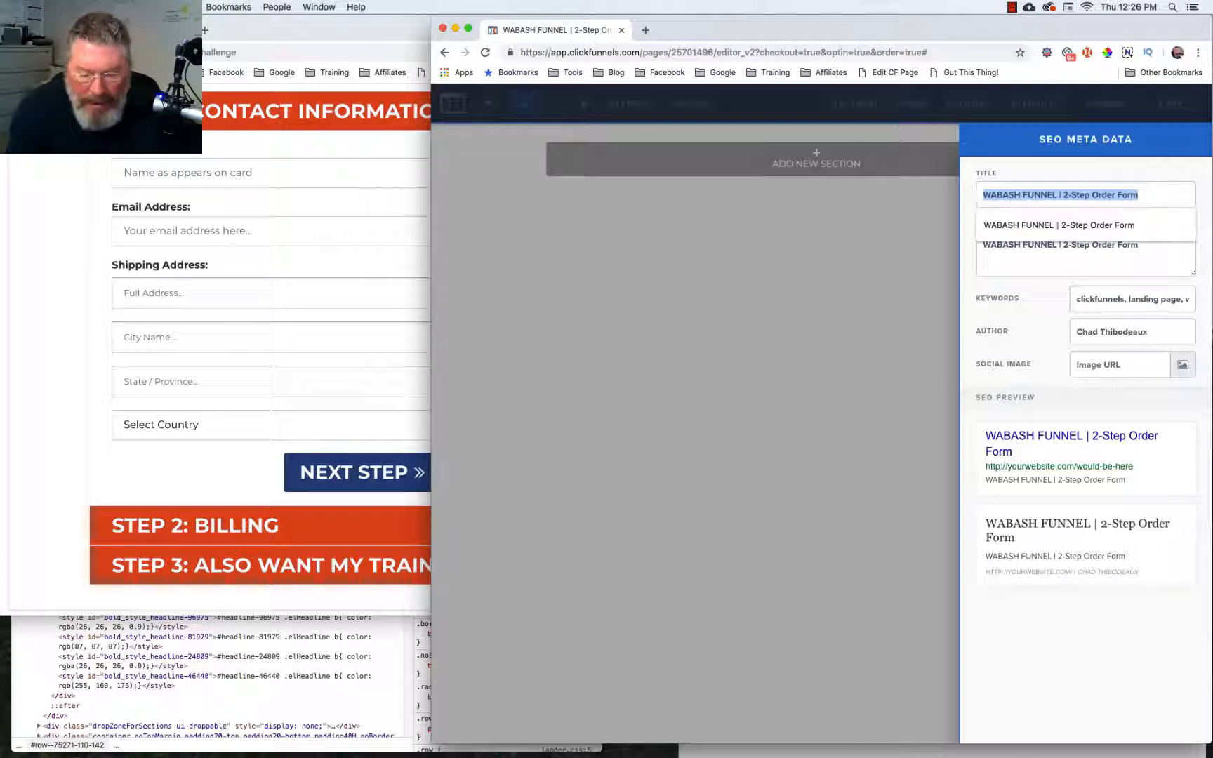
{"action": "type", "text": "OFA"}
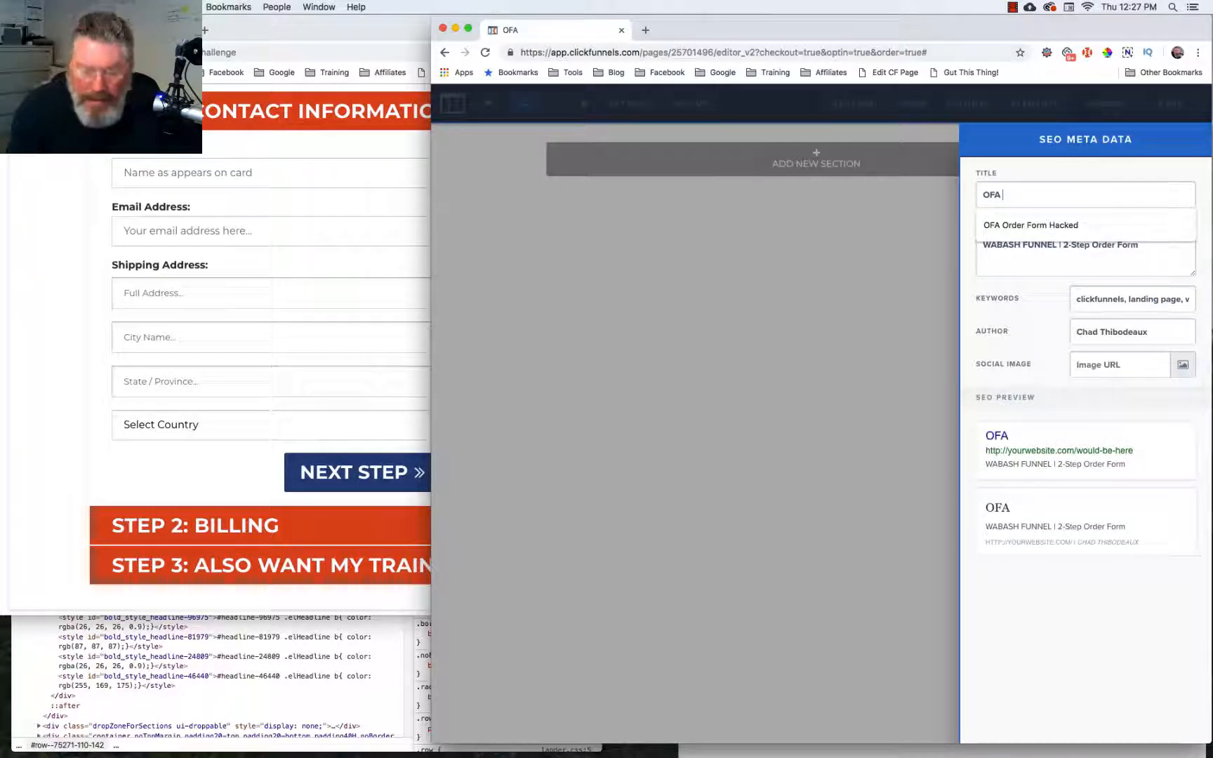
{"action": "type", "text": " Challenge"}
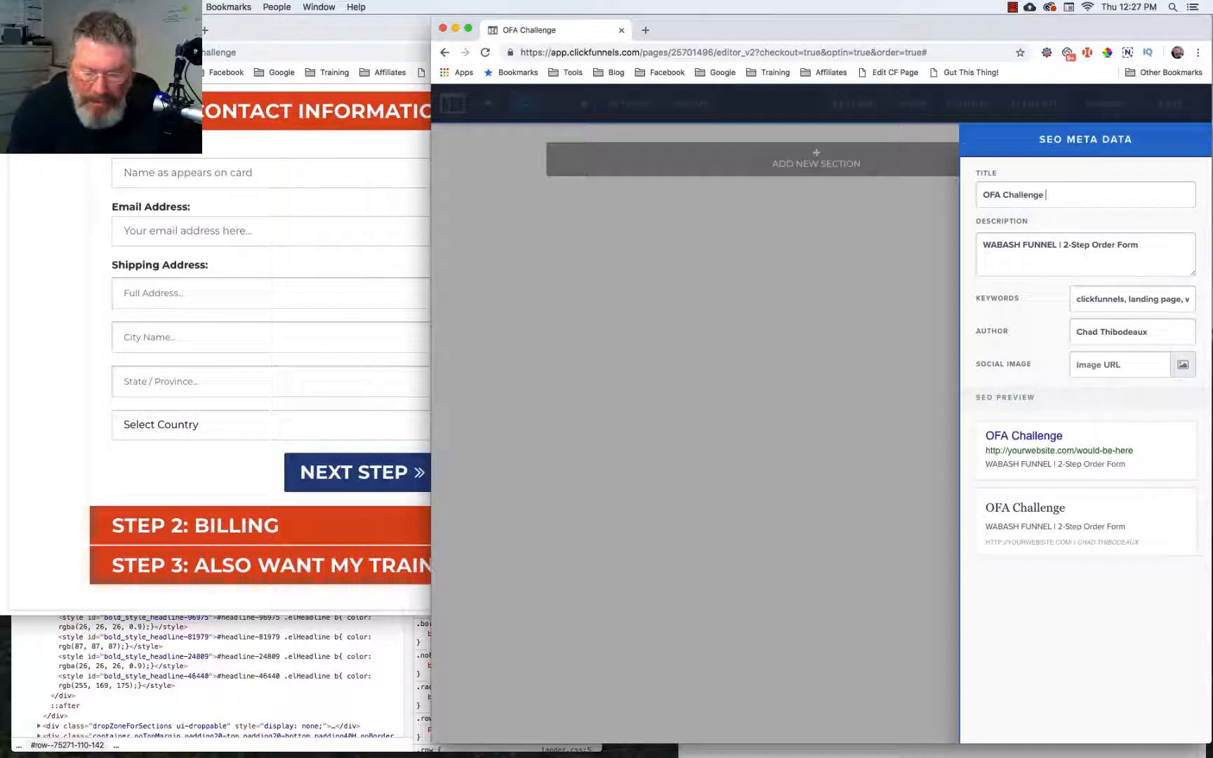
{"action": "type", "text": " Order Fo"}
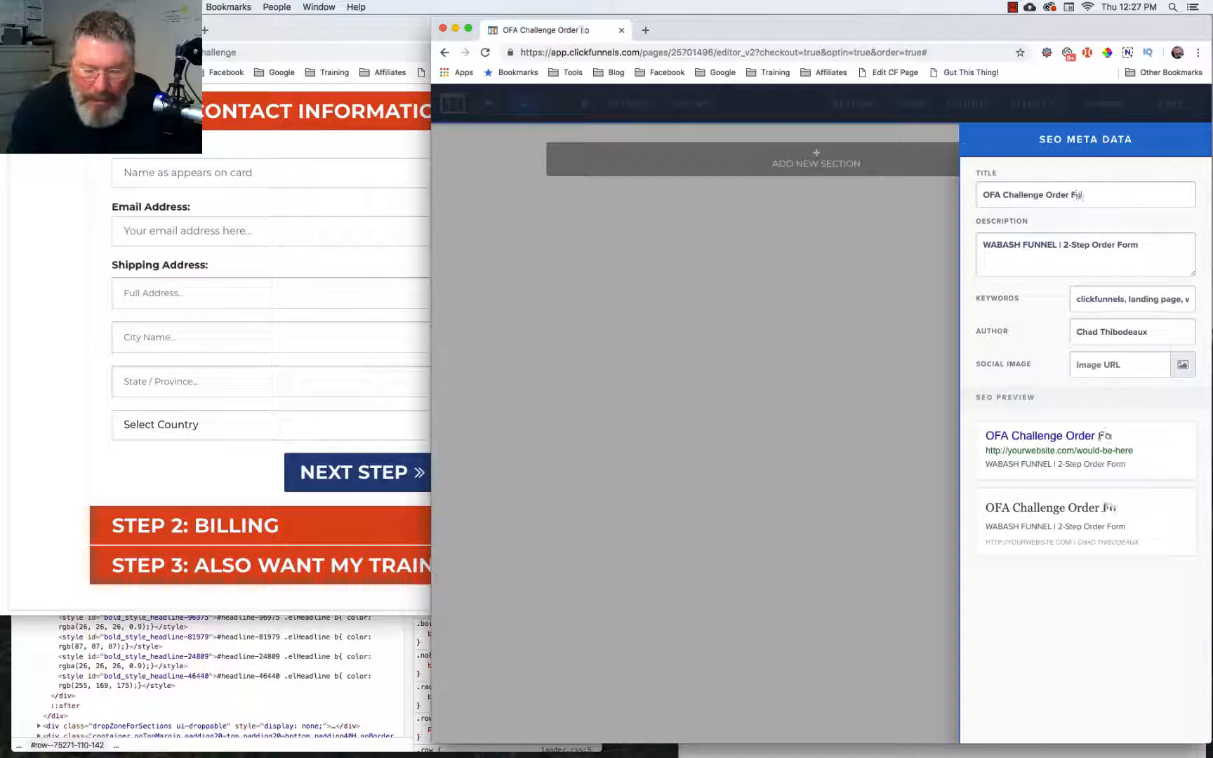
{"action": "type", "text": "rm Hac"}
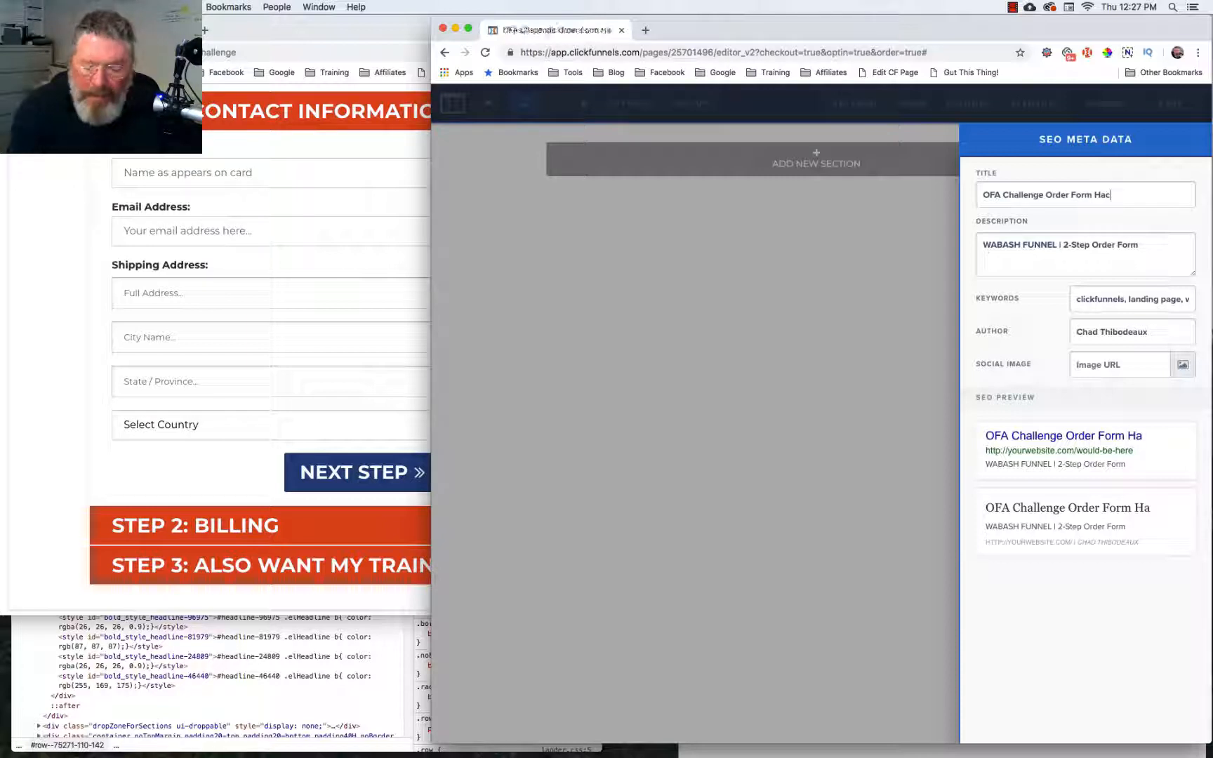
{"action": "type", "text": "k"}
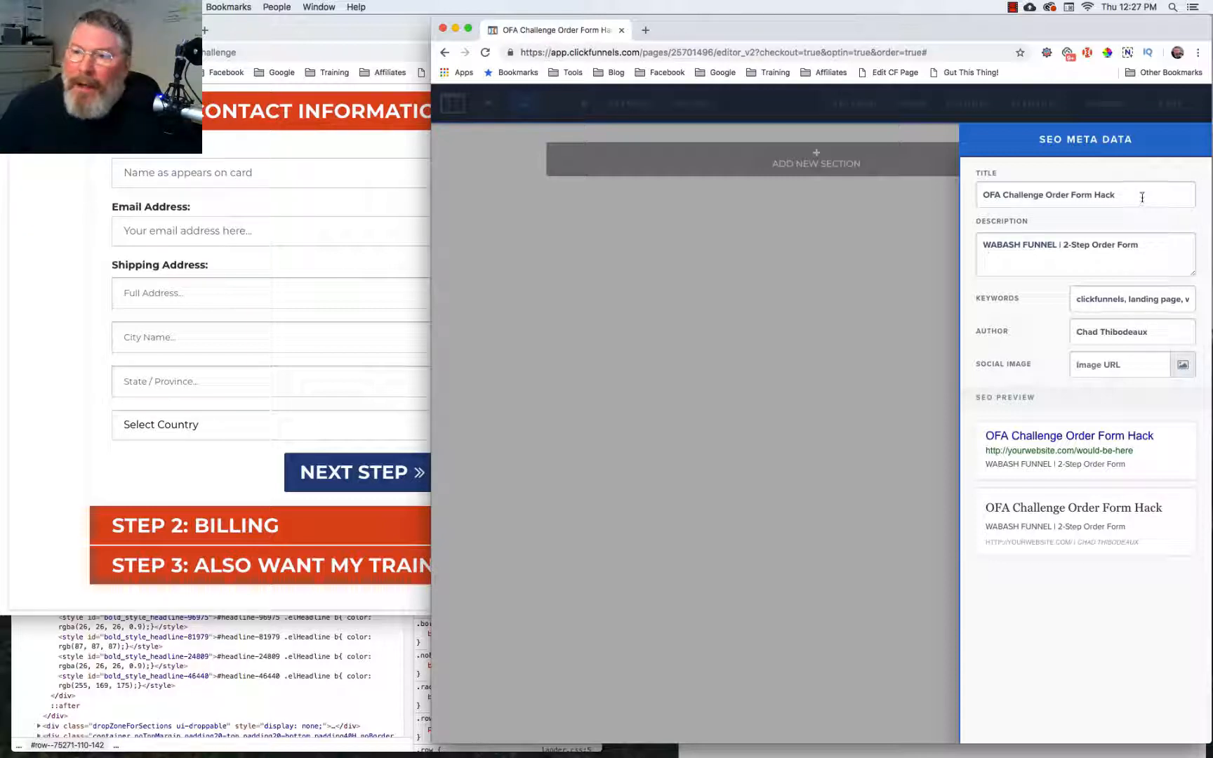
Copy the SEO title into the description in place of the existing text, and clear the author name.
{"action": "left_click_drag", "start_coordinate": [1142, 197], "coordinate": [983, 191]}
{"action": "key", "text": "super+c"}
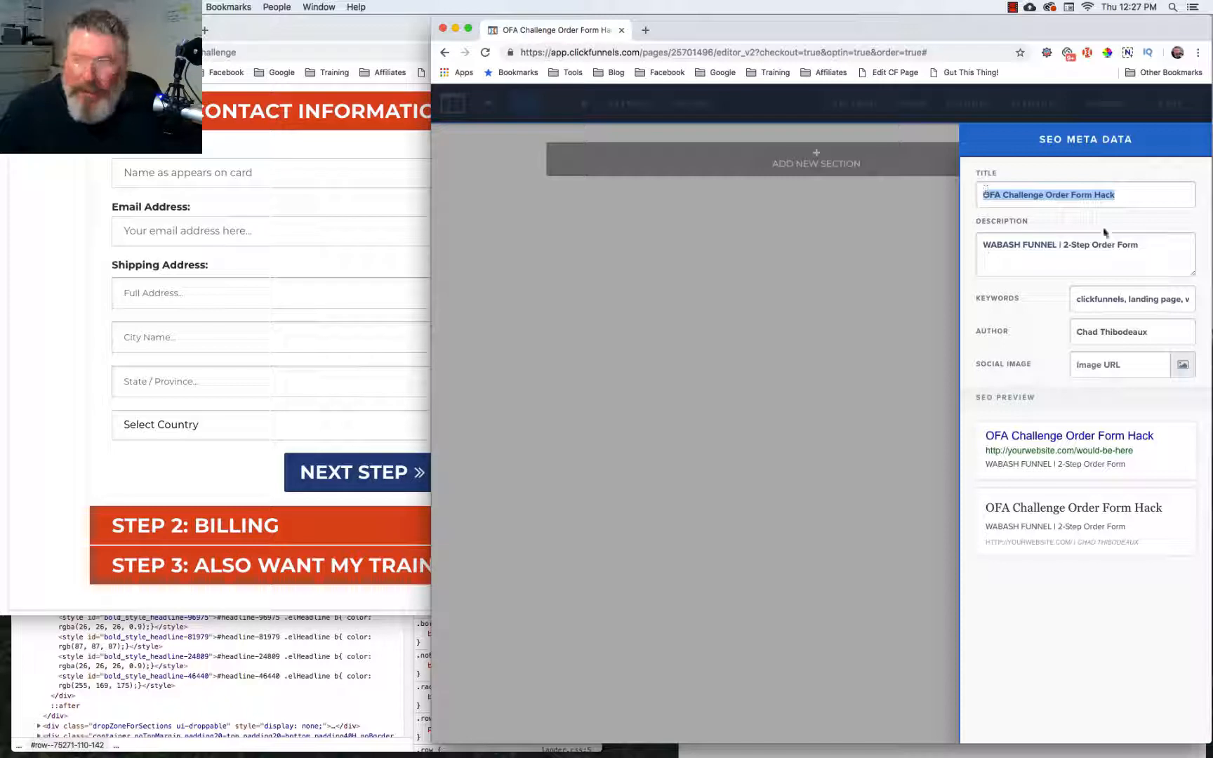
{"action": "left_click_drag", "start_coordinate": [1144, 246], "coordinate": [955, 243]}
{"action": "key", "text": "super+v"}
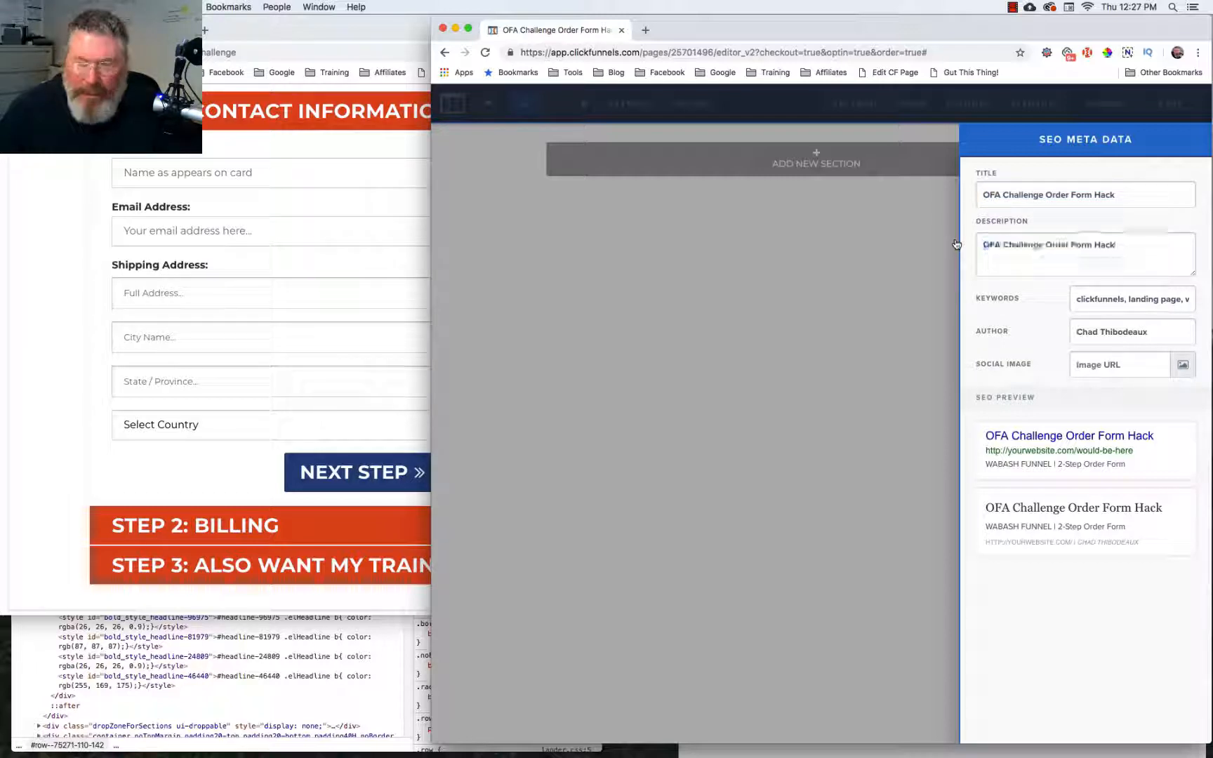
{"action": "left_click_drag", "start_coordinate": [1150, 331], "coordinate": [1059, 328]}
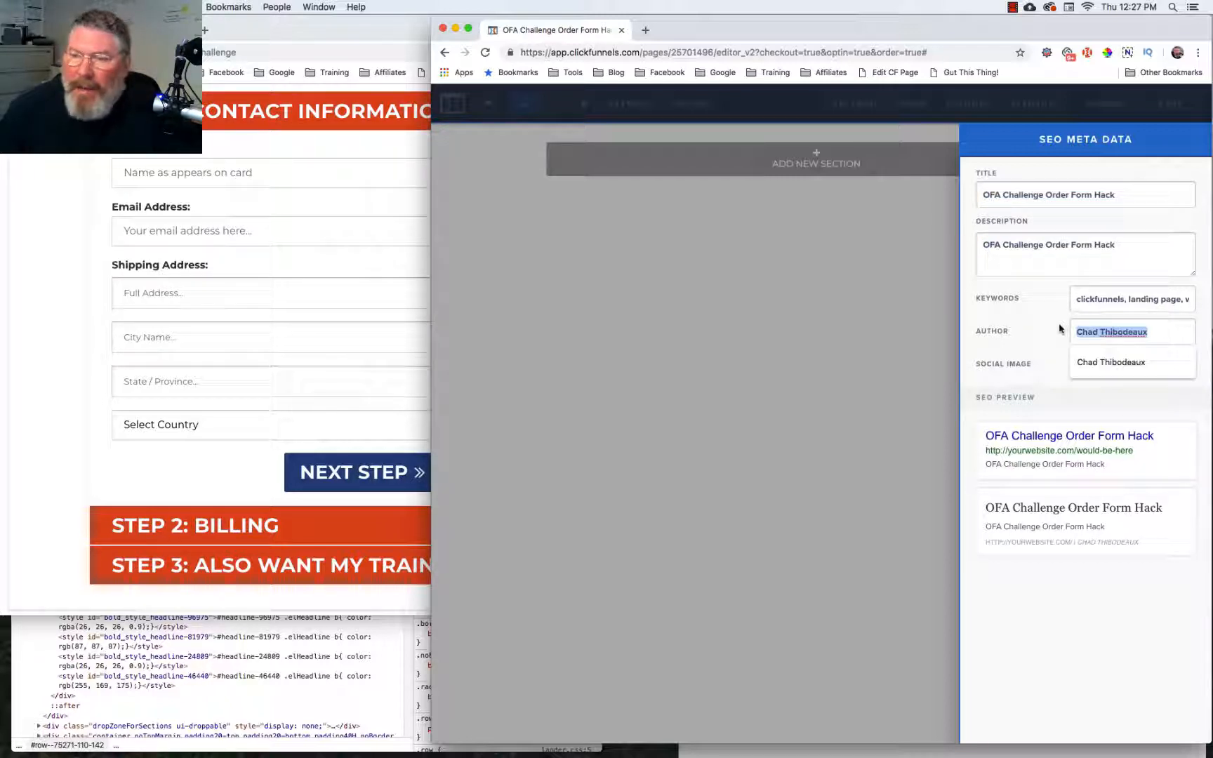
{"action": "key", "text": "BackSpace"}
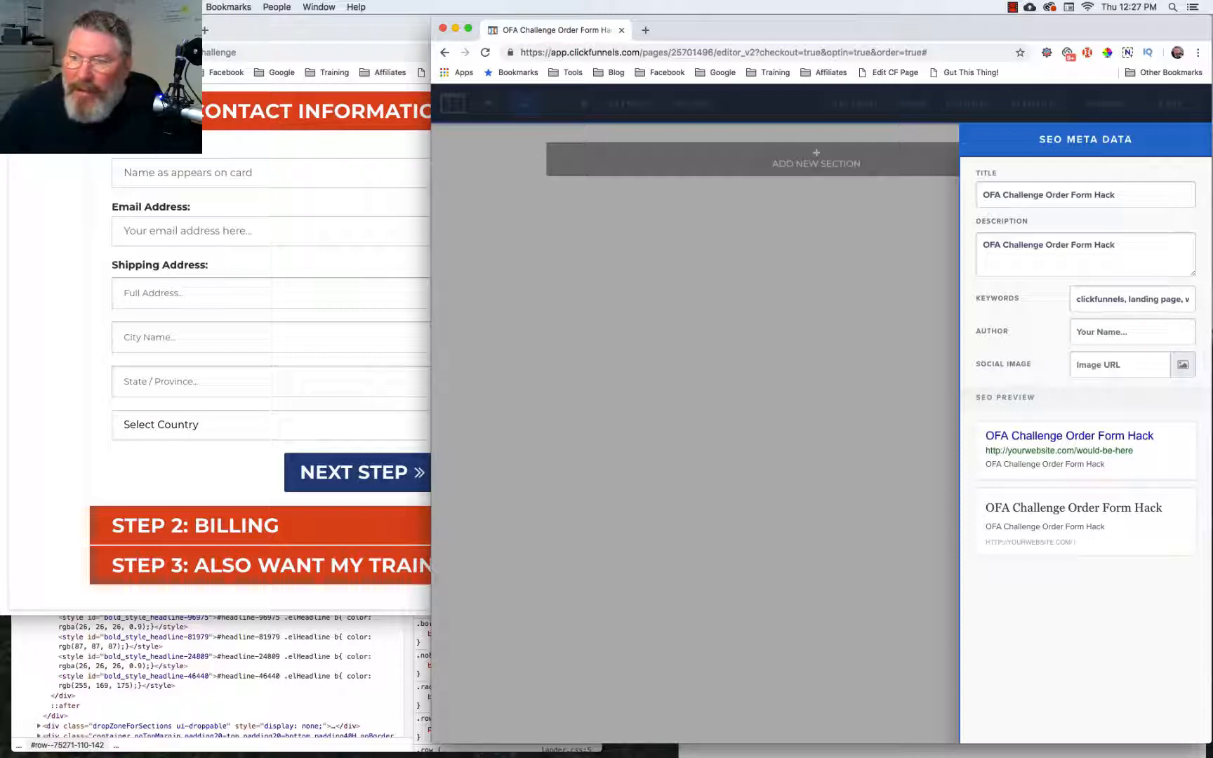
{"action": "left_click", "coordinate": [814, 342]}
Delete all of the template's leftover custom CSS from the page.
{"action": "mouse_move", "coordinate": [632, 107]}
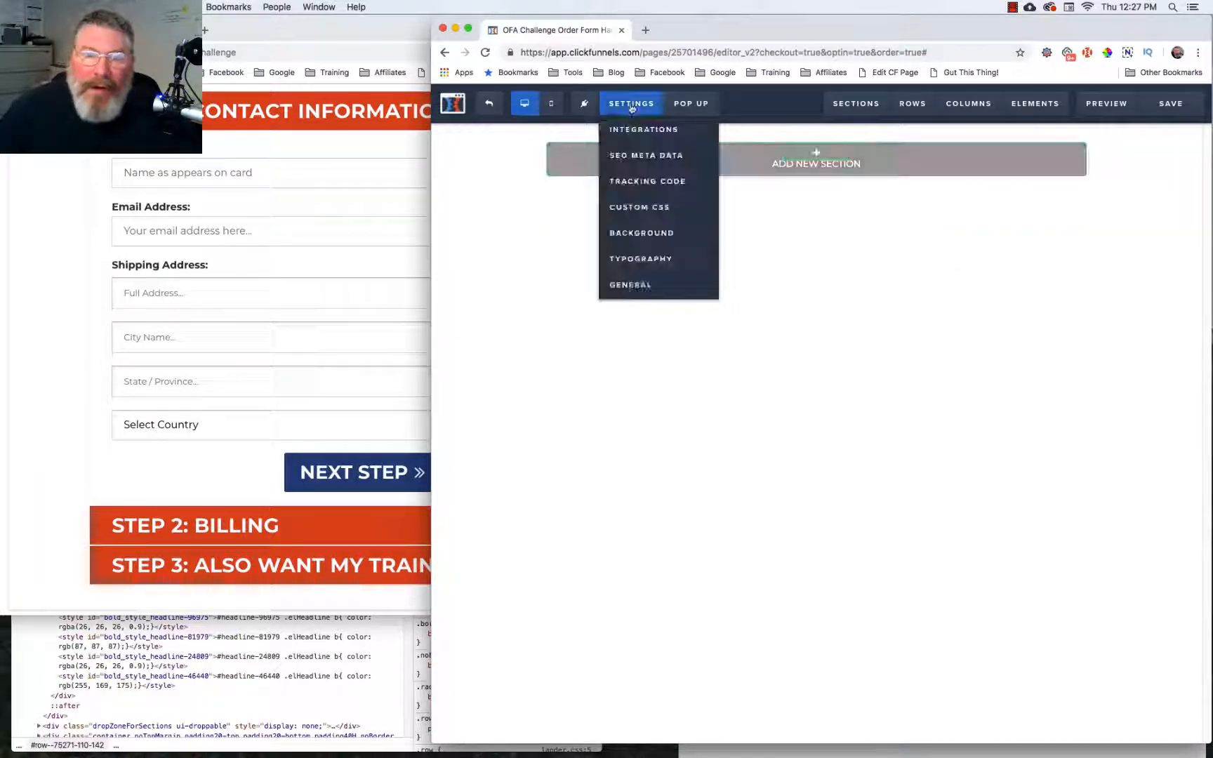
{"action": "left_click", "coordinate": [638, 208]}
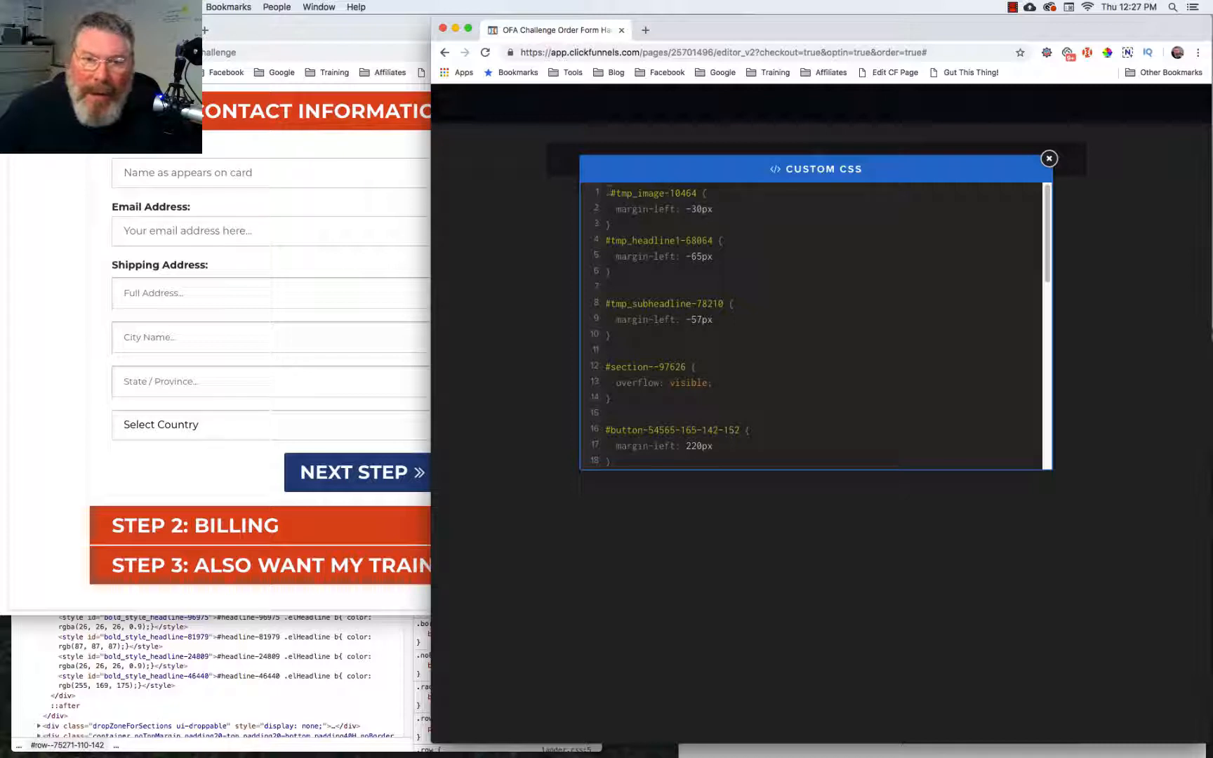
{"action": "left_click_drag", "start_coordinate": [607, 189], "coordinate": [790, 539]}
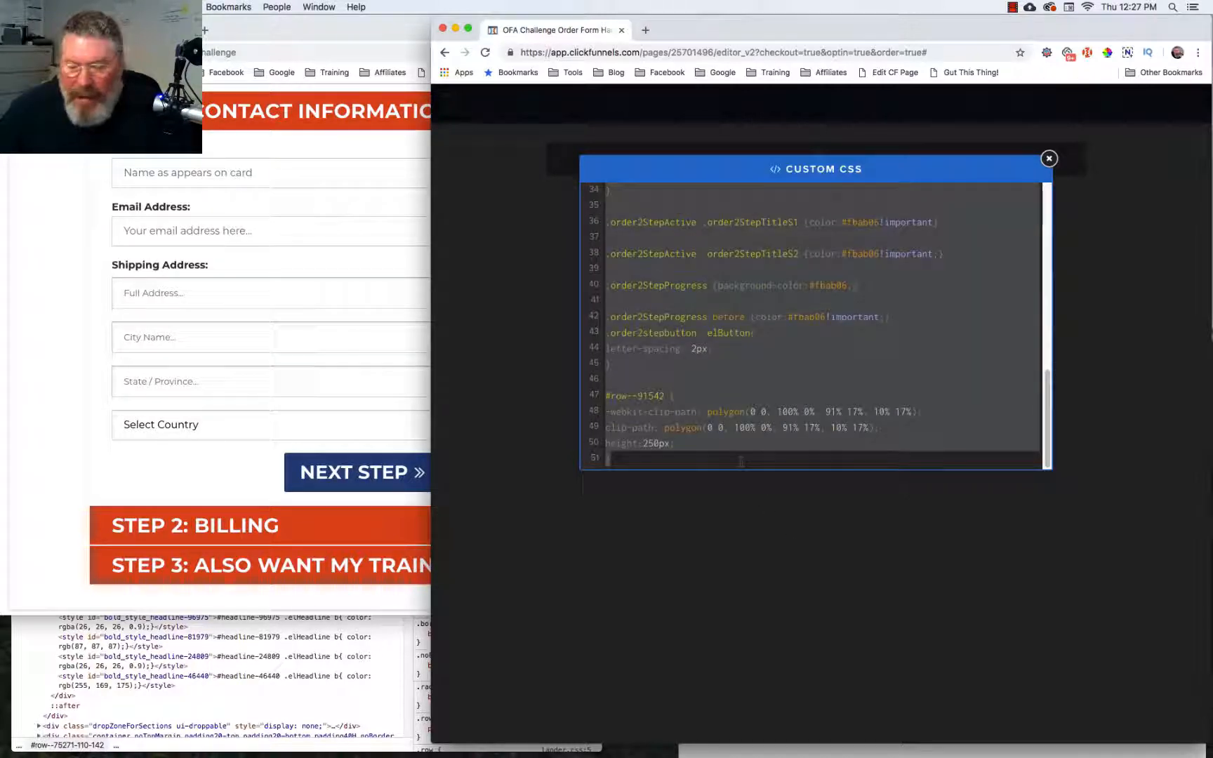
{"action": "key", "text": "BackSpace"}
{"action": "left_click", "coordinate": [525, 318]}
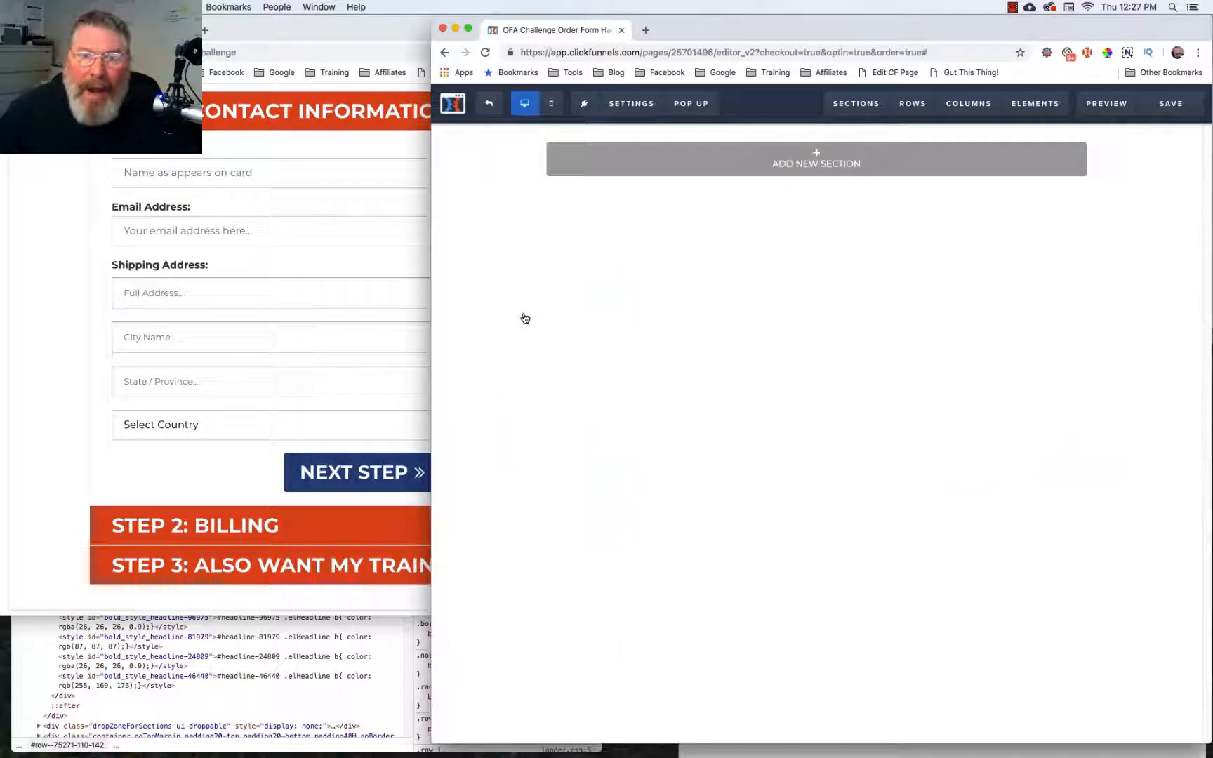
Check the page's tracking code and general settings for template leftovers, and save the page.
{"action": "left_click", "coordinate": [631, 103]}
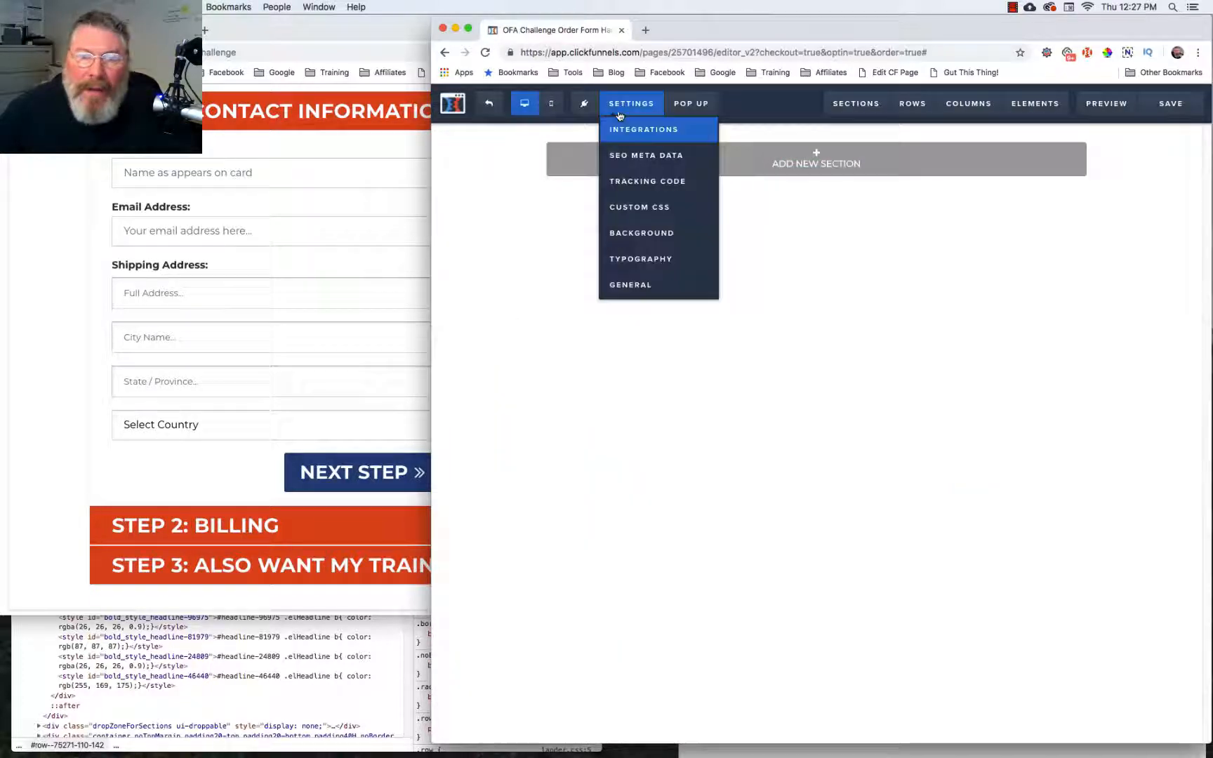
{"action": "left_click", "coordinate": [643, 184]}
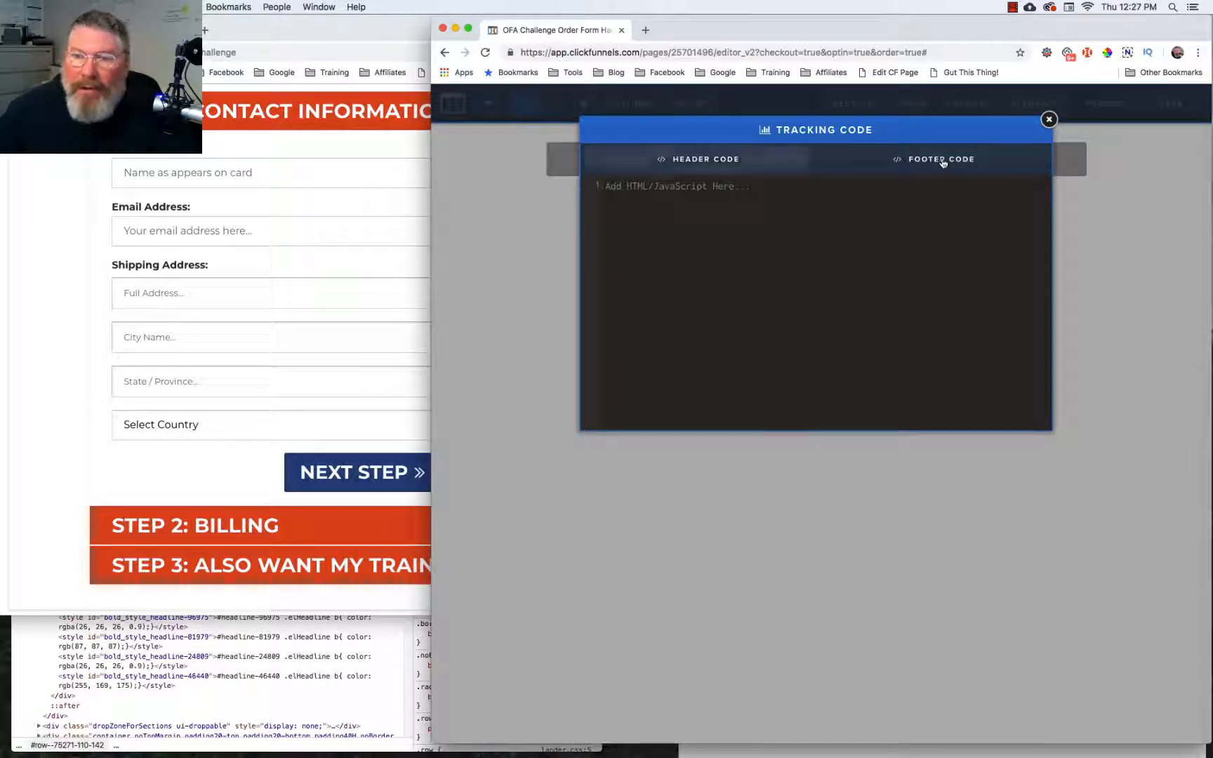
{"action": "left_click", "coordinate": [513, 234]}
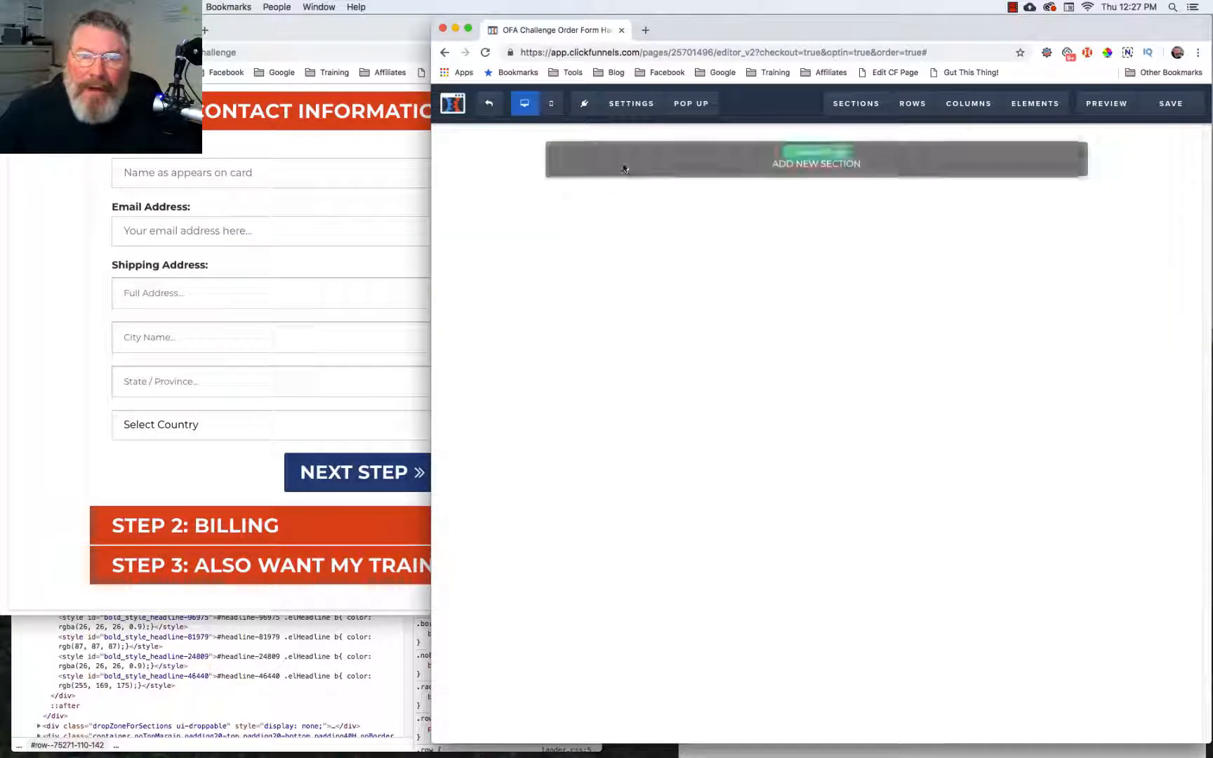
{"action": "left_click", "coordinate": [643, 112]}
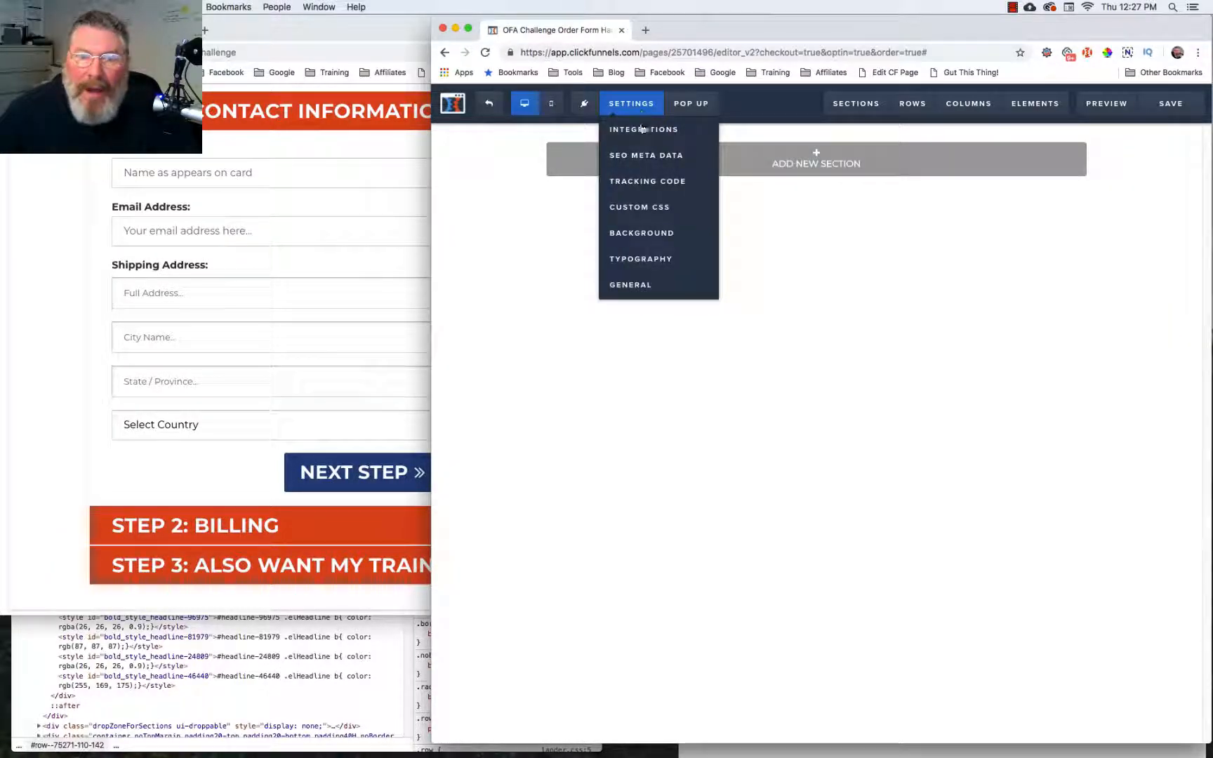
{"action": "left_click", "coordinate": [640, 287]}
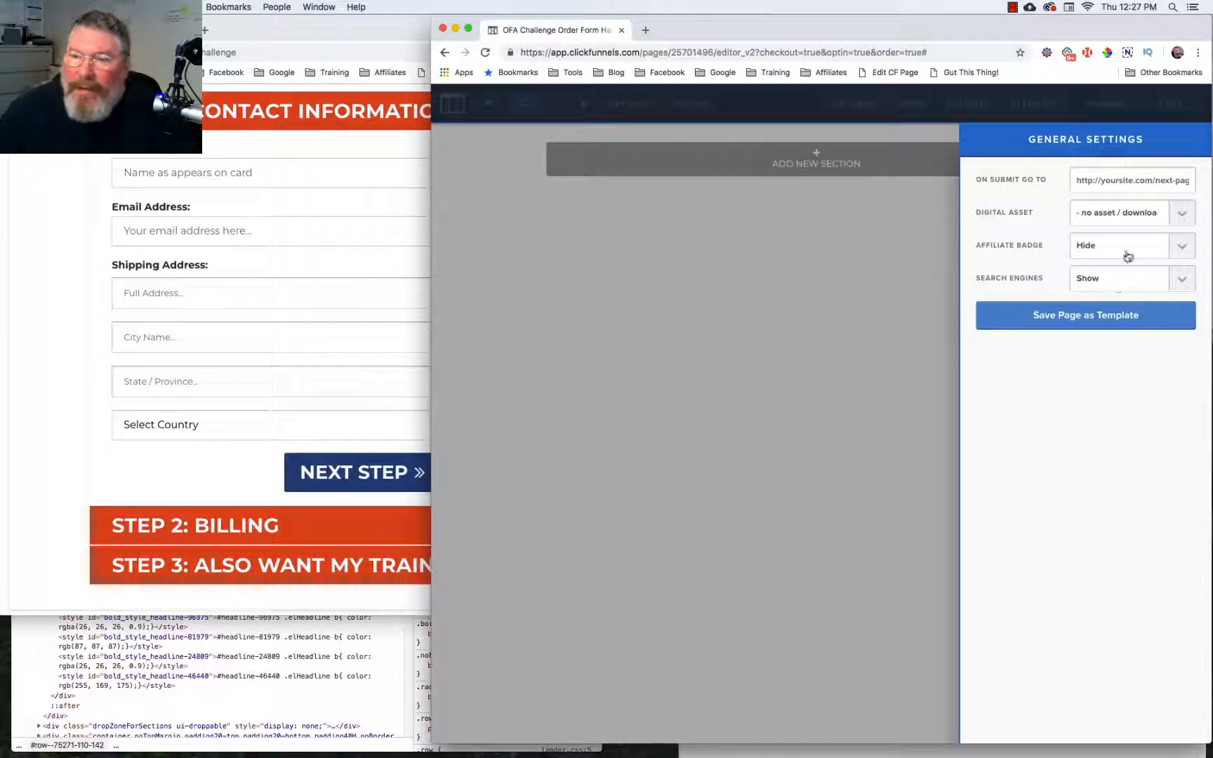
{"action": "left_click", "coordinate": [663, 289]}
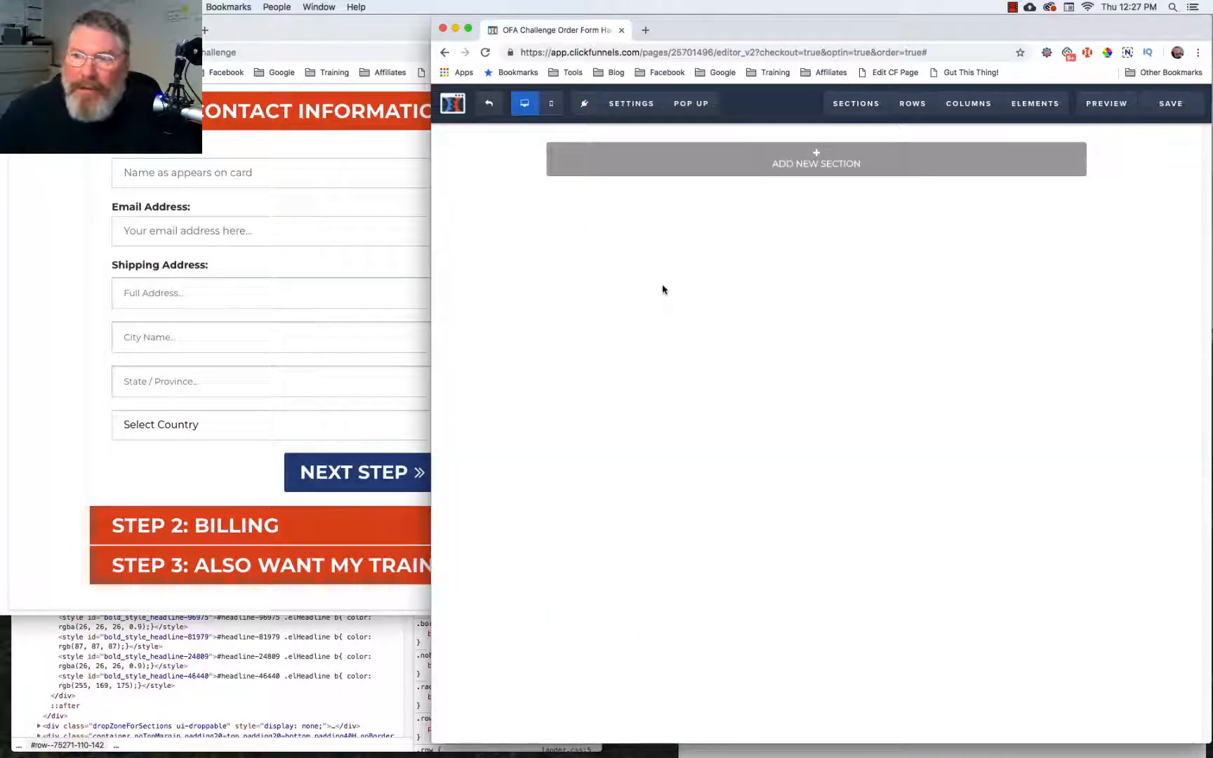
{"action": "left_click", "coordinate": [1156, 111]}
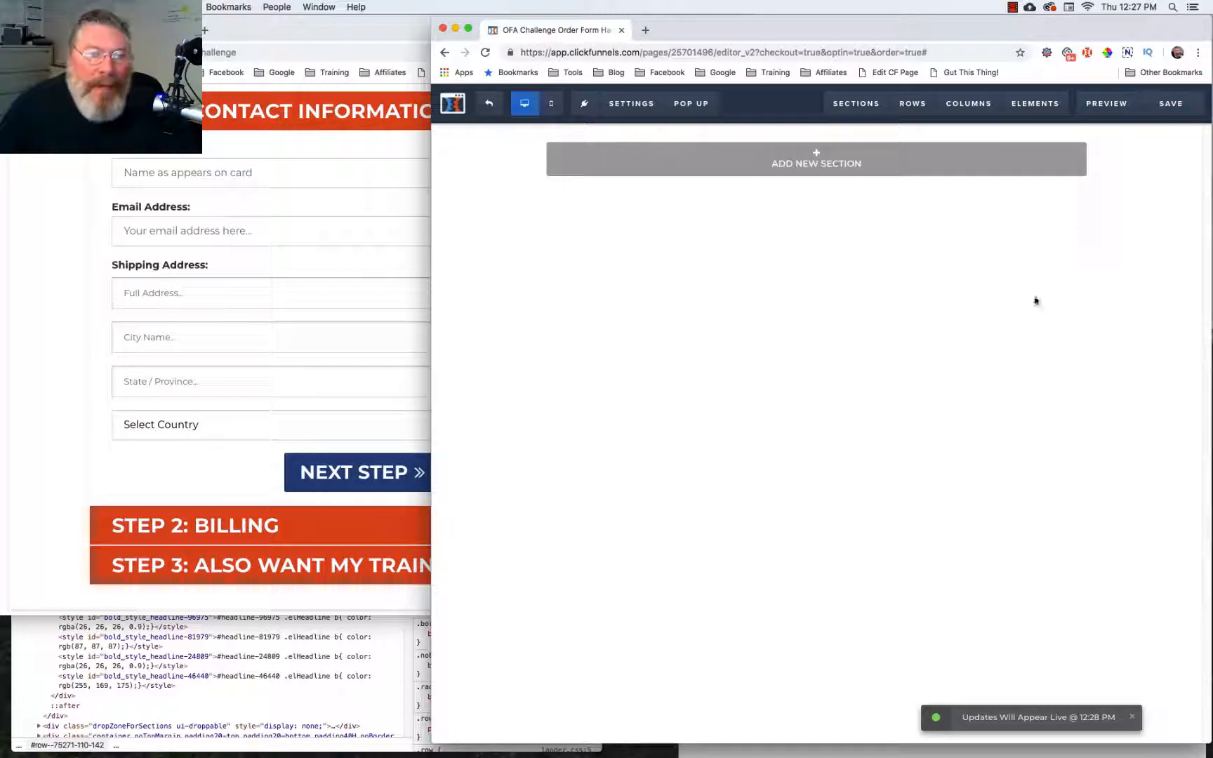
Switch to the original One Funnel Away Challenge page and return to its opening headline area.
{"action": "left_click", "coordinate": [72, 379]}
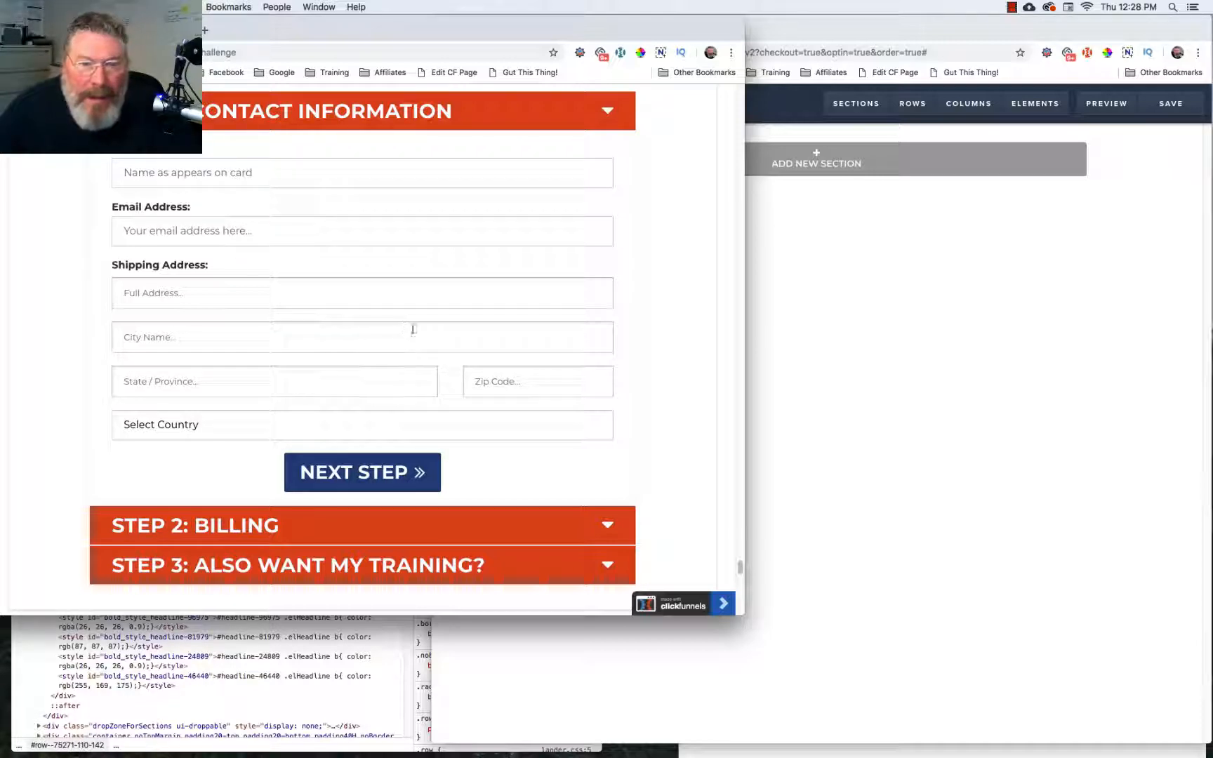
{"action": "scroll", "coordinate": [413, 330], "scroll_direction": "up", "scroll_amount": 20}
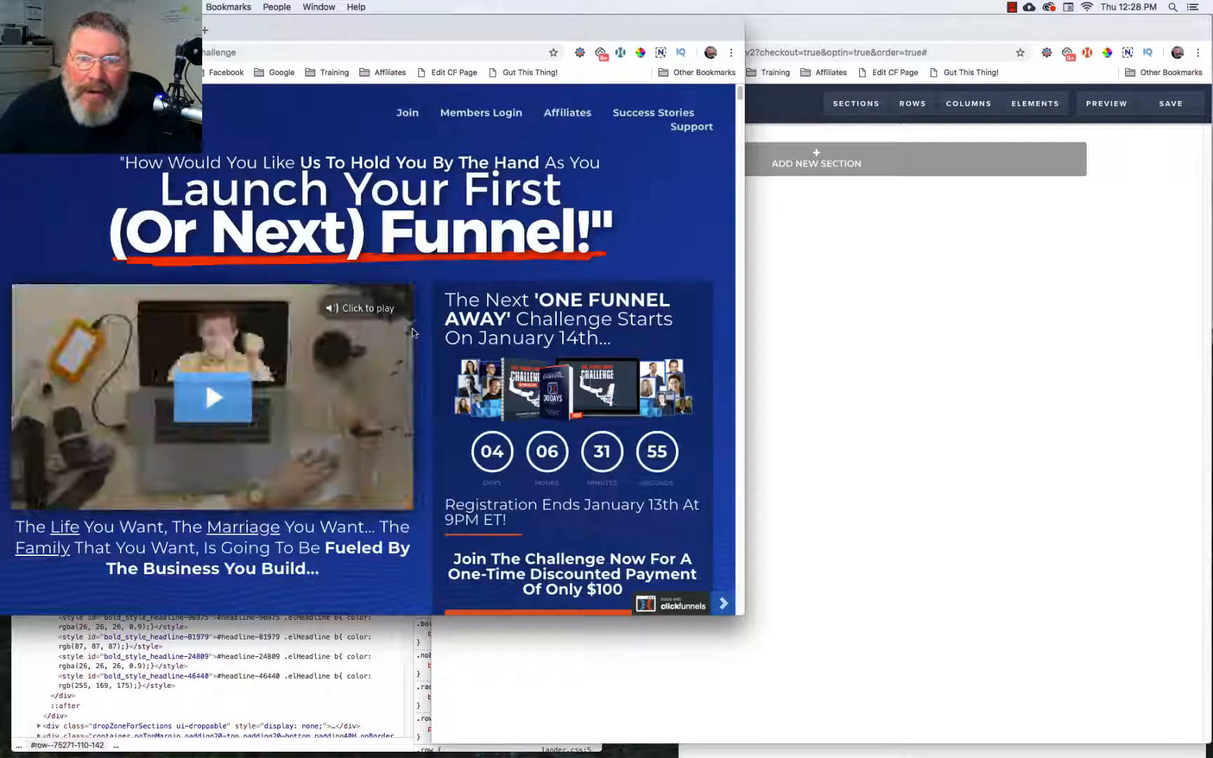
Look through the original One Funnel Away Challenge sales page from its opening headline to the order form.
{"action": "scroll", "coordinate": [412, 329], "scroll_direction": "down", "scroll_amount": 10}
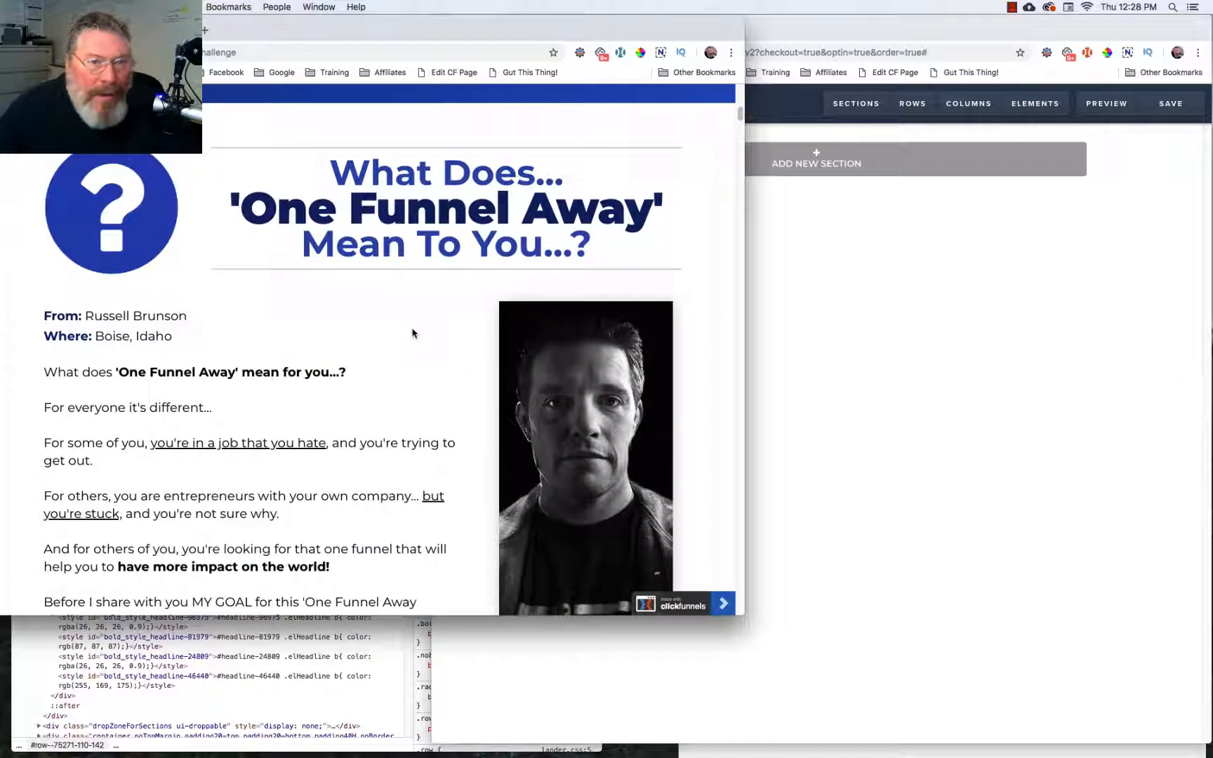
{"action": "scroll", "coordinate": [413, 334], "scroll_direction": "up", "scroll_amount": 1}
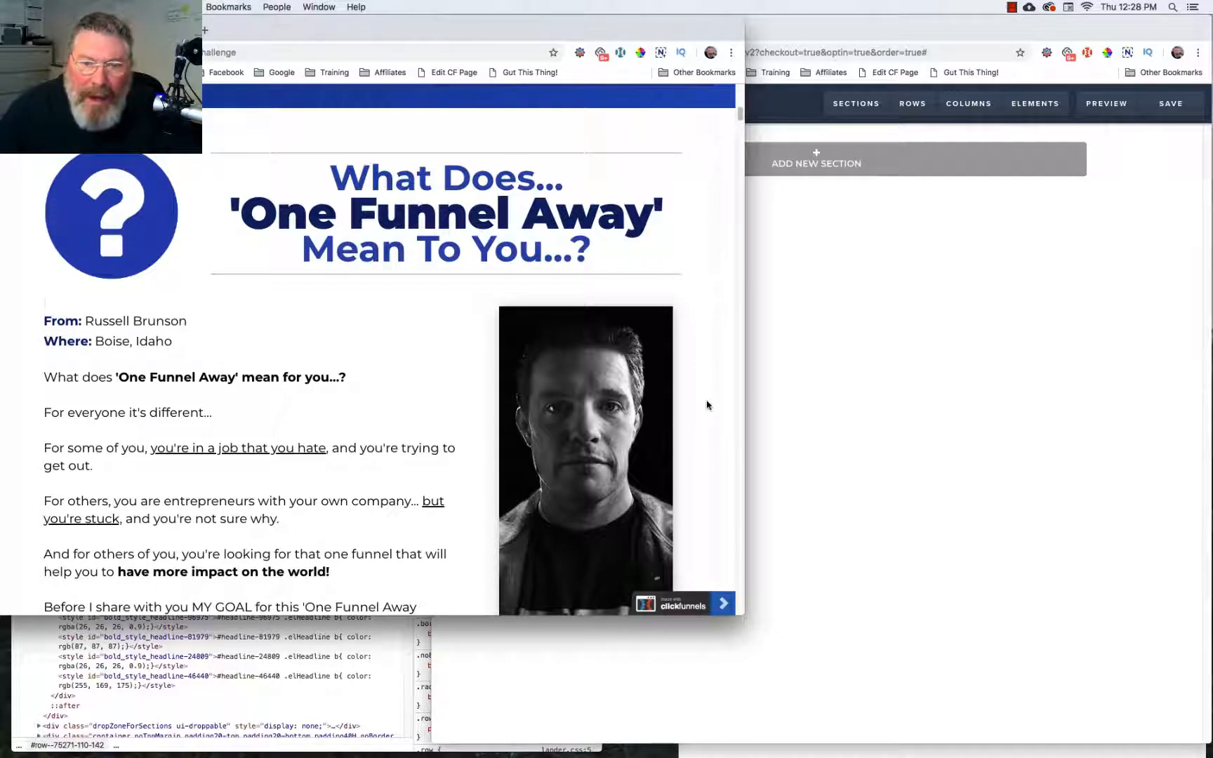
{"action": "scroll", "coordinate": [707, 405], "scroll_direction": "down", "scroll_amount": 20}
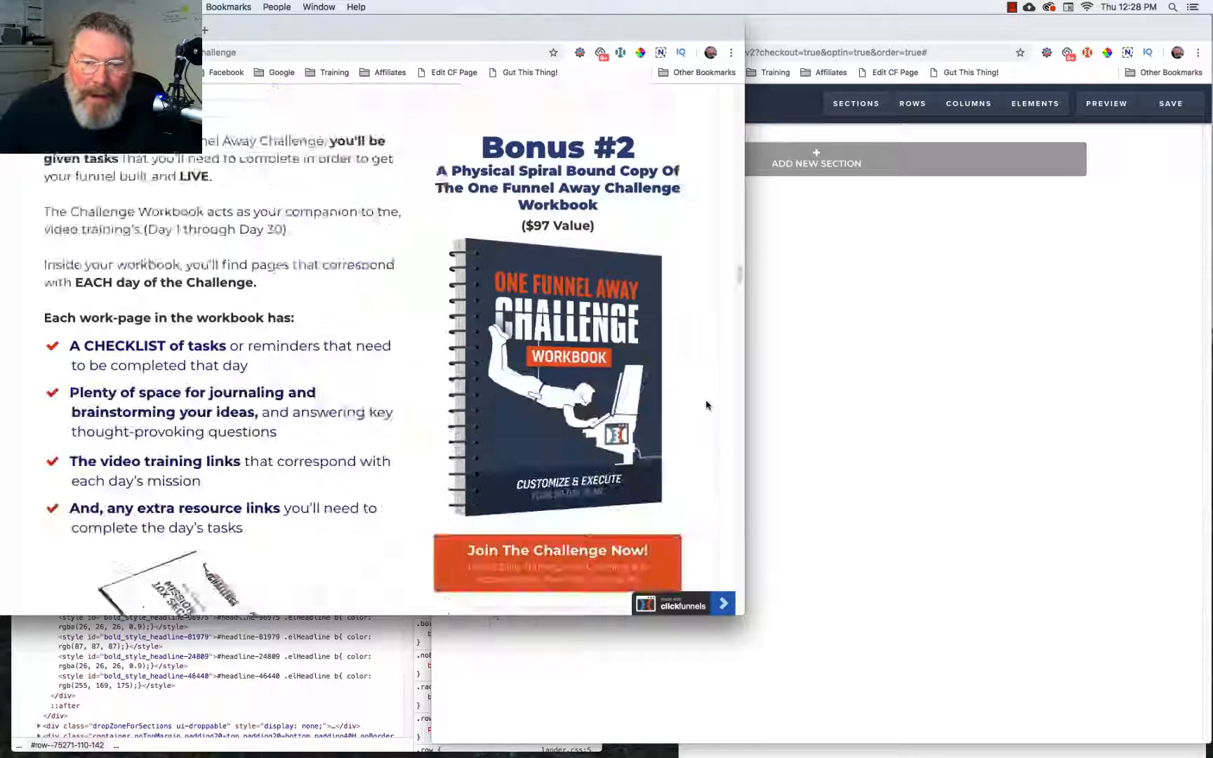
{"action": "scroll", "coordinate": [707, 405], "scroll_direction": "down", "scroll_amount": 20}
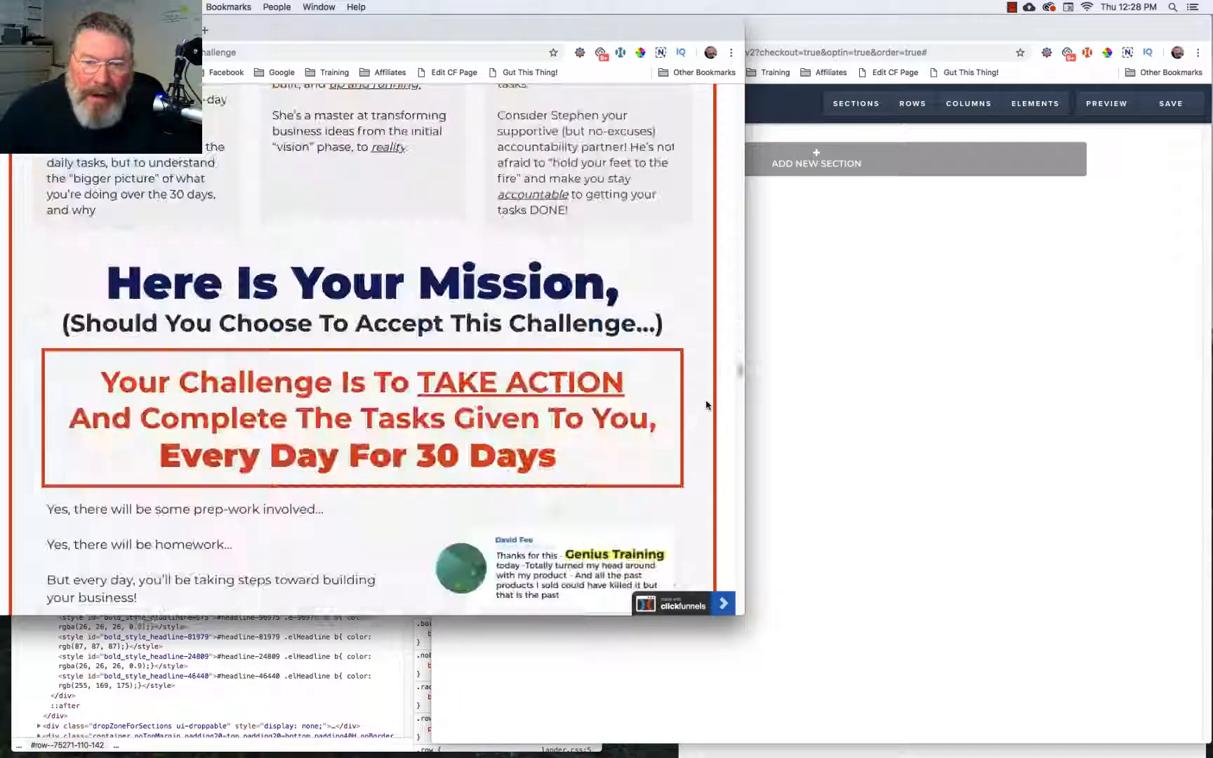
{"action": "scroll", "coordinate": [707, 405], "scroll_direction": "down", "scroll_amount": 15}
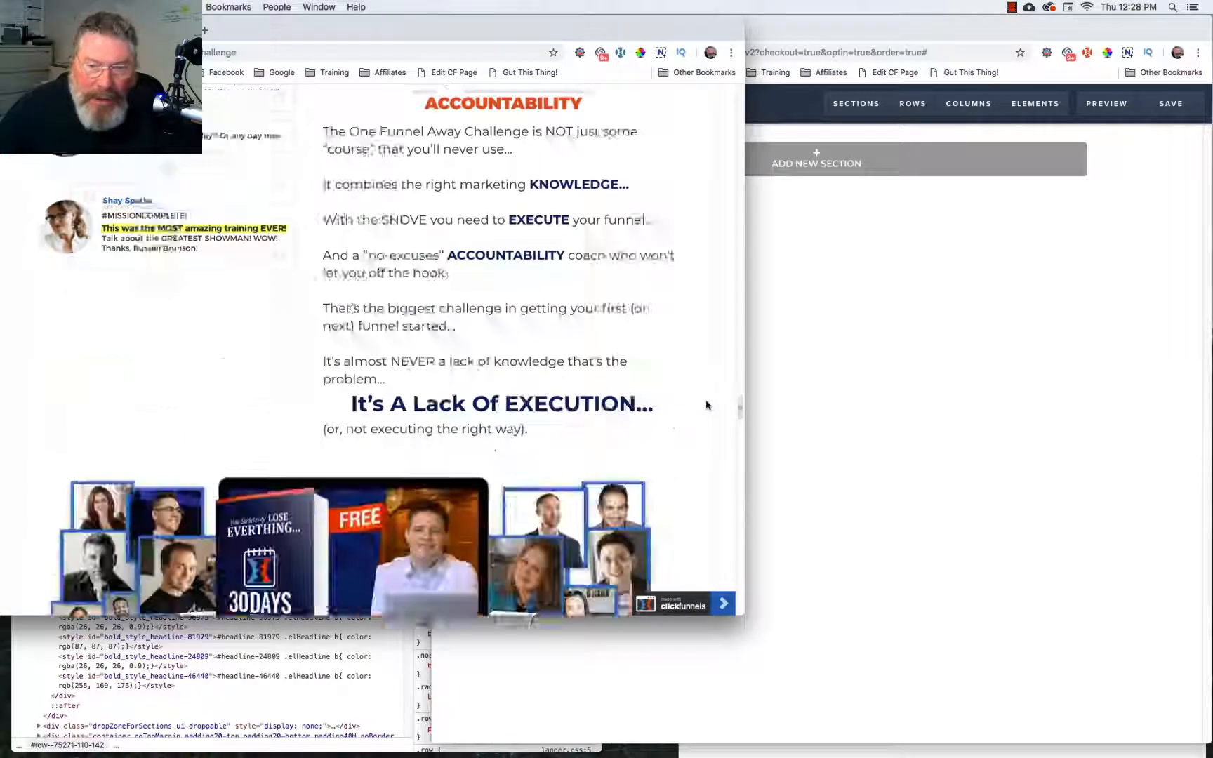
{"action": "scroll", "coordinate": [707, 405], "scroll_direction": "down", "scroll_amount": 20}
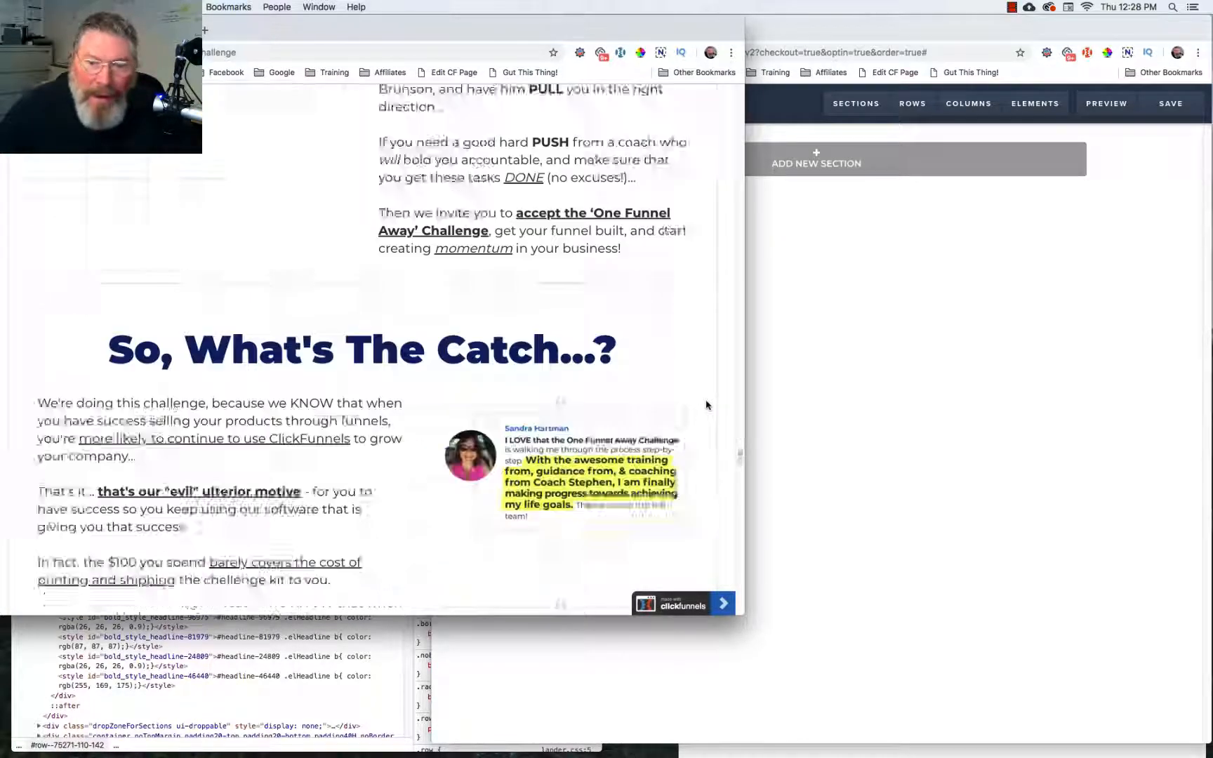
{"action": "scroll", "coordinate": [707, 405], "scroll_direction": "down", "scroll_amount": 20}
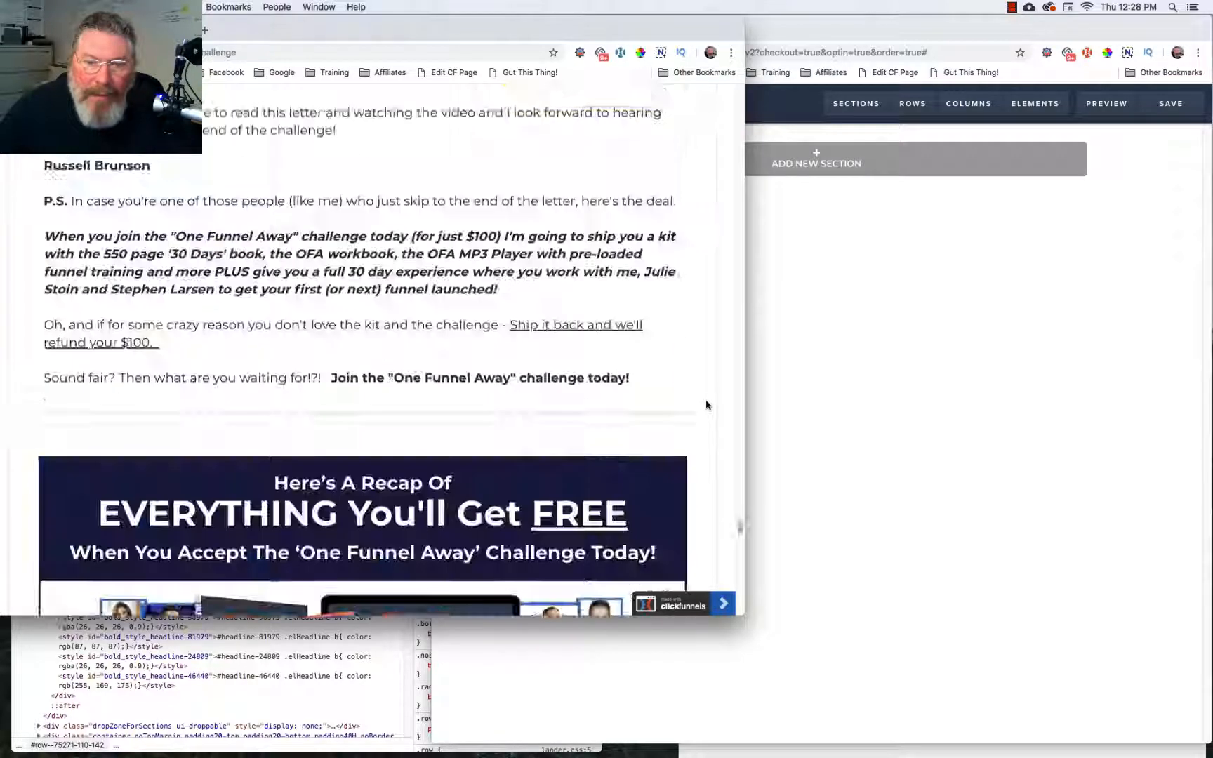
{"action": "scroll", "coordinate": [706, 405], "scroll_direction": "down", "scroll_amount": 20}
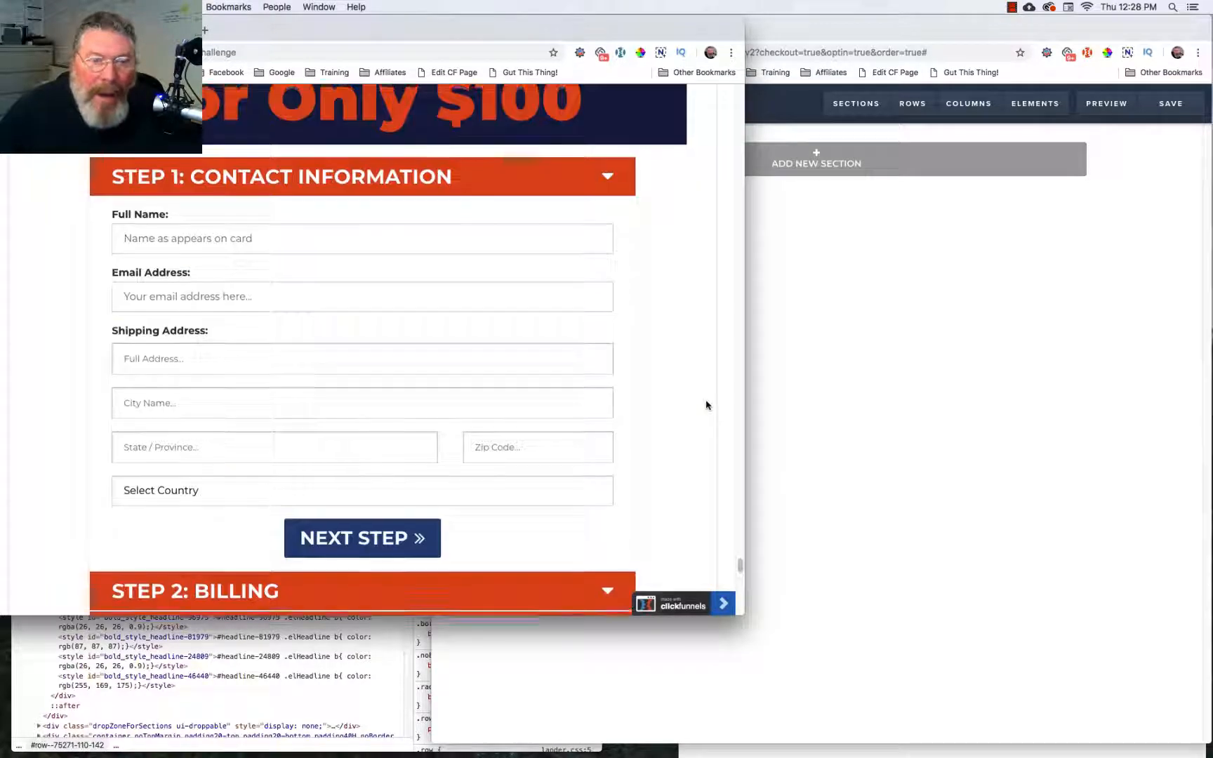
Examine the original order form's layout, from the price banner through its step headers to the lower edge of the section.
{"action": "scroll", "coordinate": [707, 405], "scroll_direction": "up", "scroll_amount": 4}
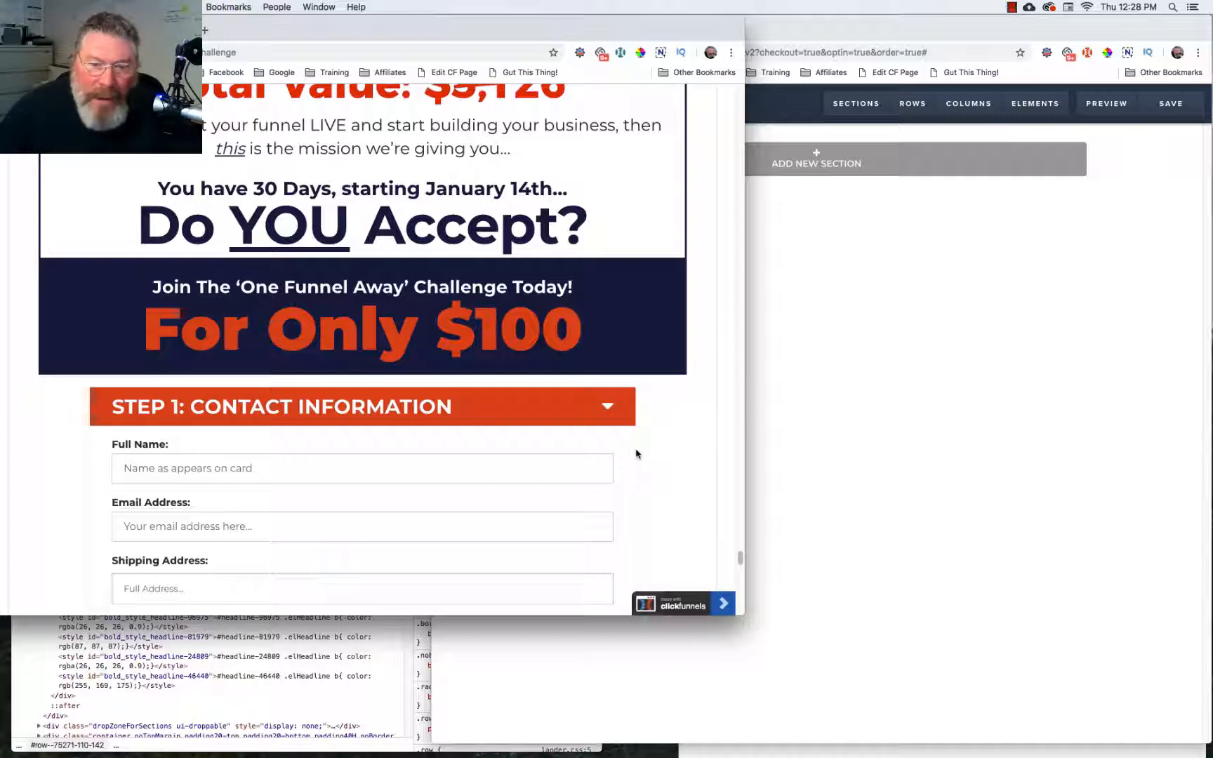
{"action": "scroll", "coordinate": [632, 412], "scroll_direction": "down", "scroll_amount": 2}
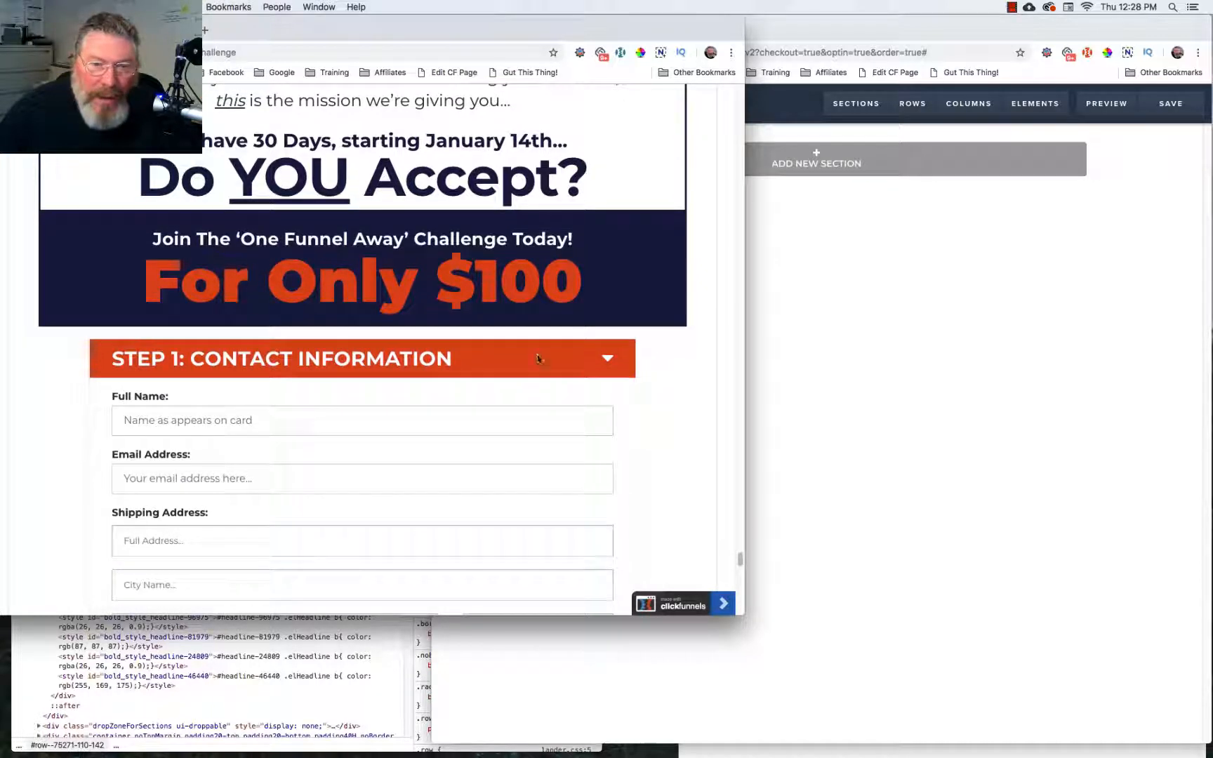
{"action": "scroll", "coordinate": [604, 365], "scroll_direction": "down", "scroll_amount": 3}
{"action": "scroll", "coordinate": [663, 387], "scroll_direction": "down", "scroll_amount": 3}
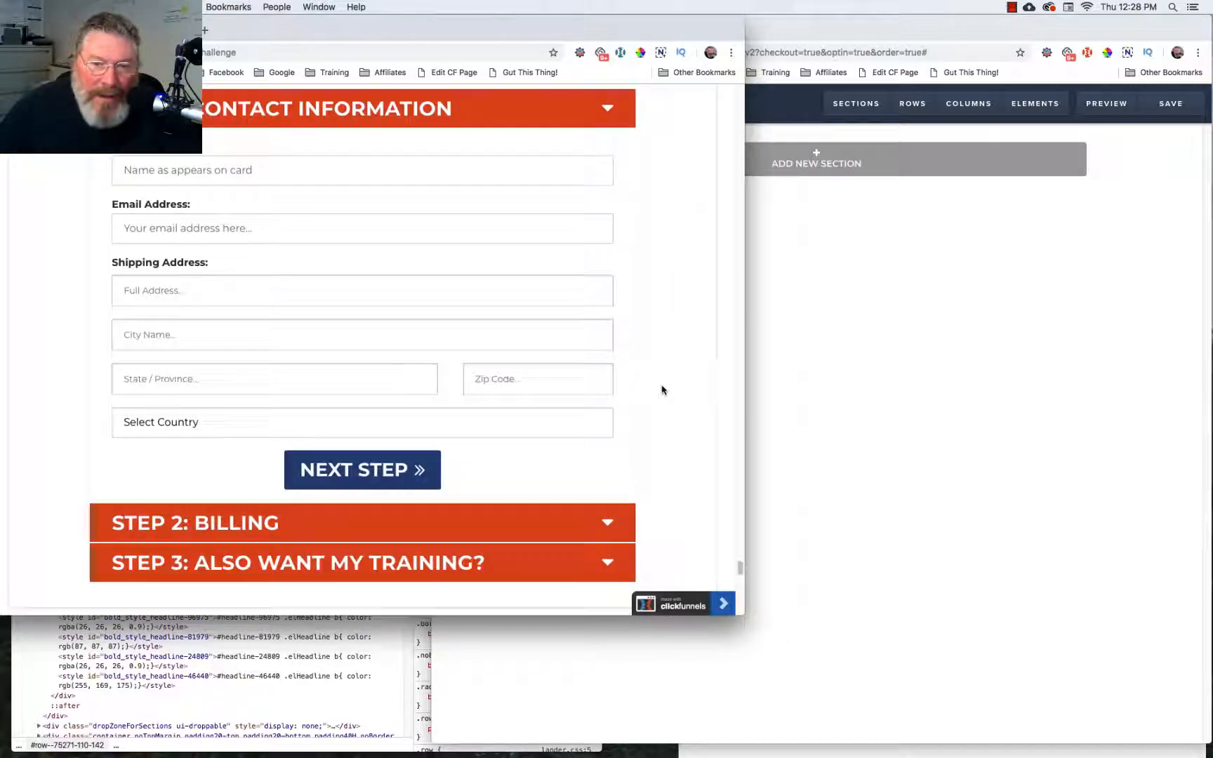
{"action": "scroll", "coordinate": [676, 470], "scroll_direction": "down", "scroll_amount": 3}
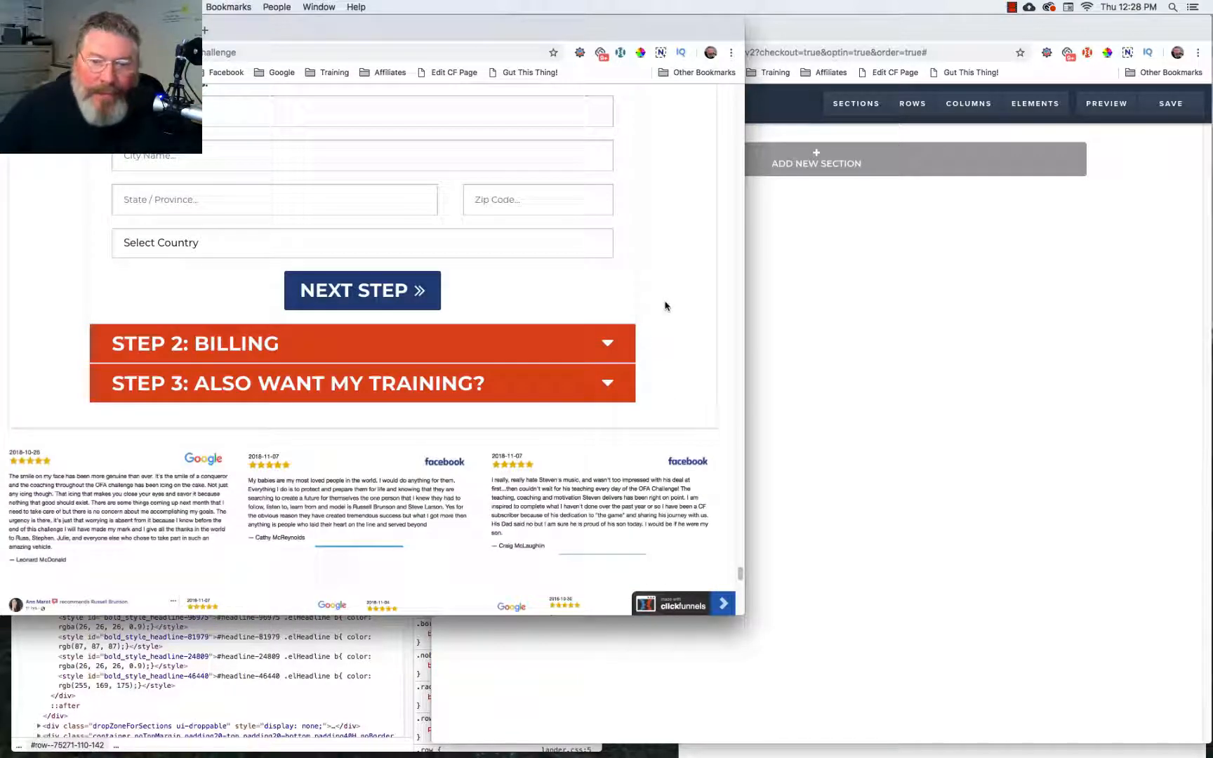
{"action": "scroll", "coordinate": [665, 306], "scroll_direction": "up", "scroll_amount": 3}
{"action": "scroll", "coordinate": [665, 306], "scroll_direction": "down", "scroll_amount": 2}
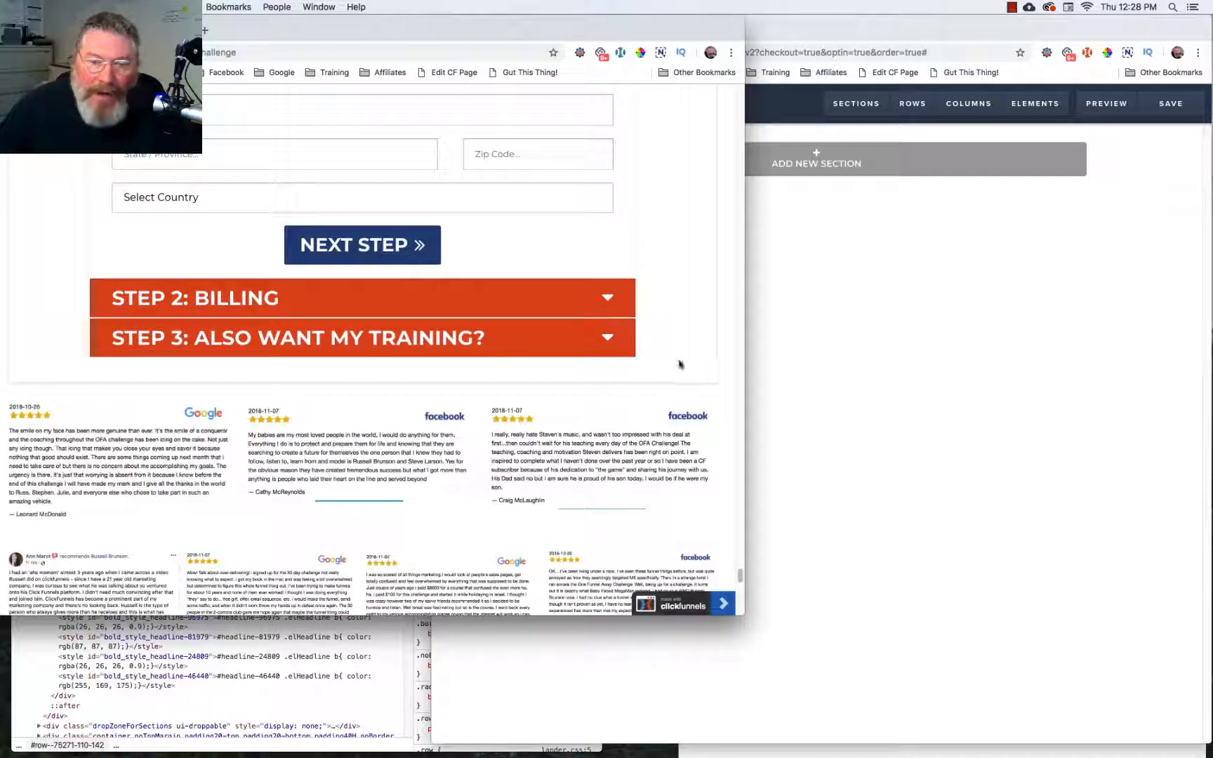
Inspect the code of the section surrounding the original order form to read its width class, shadow and padding styles.
{"action": "right_click", "coordinate": [711, 378]}
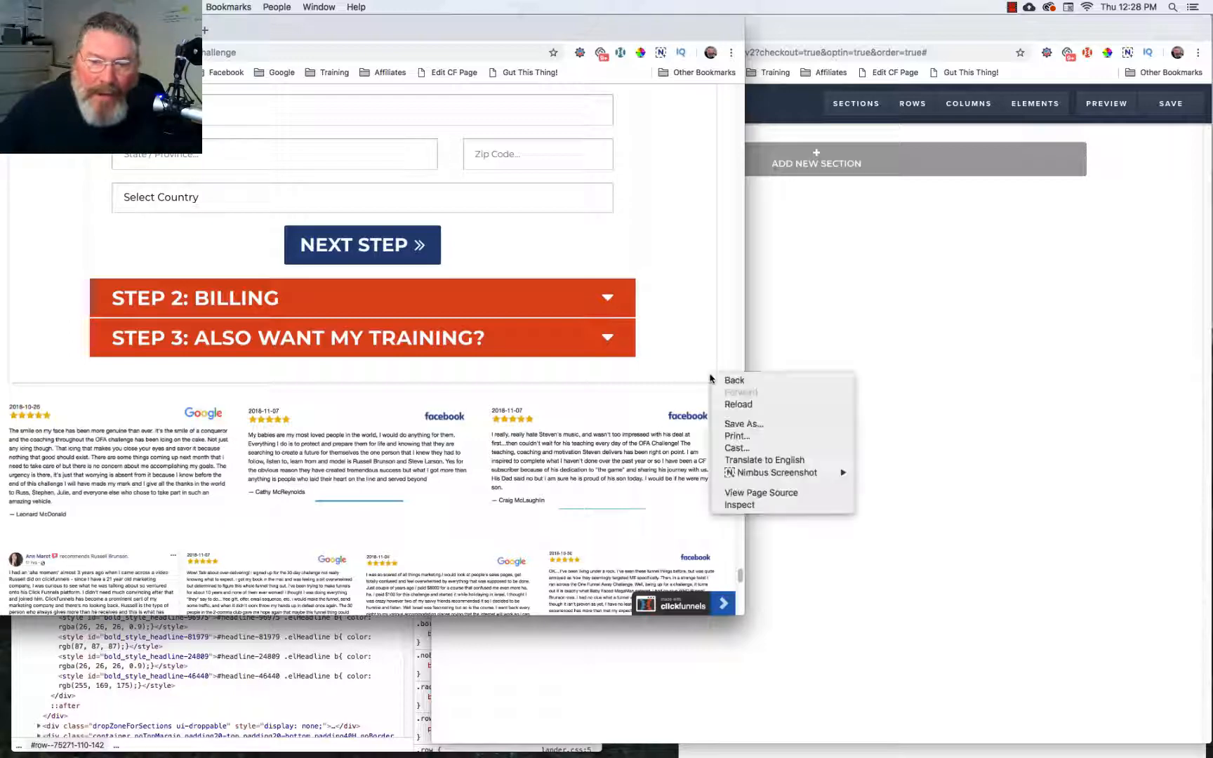
{"action": "left_click", "coordinate": [732, 505]}
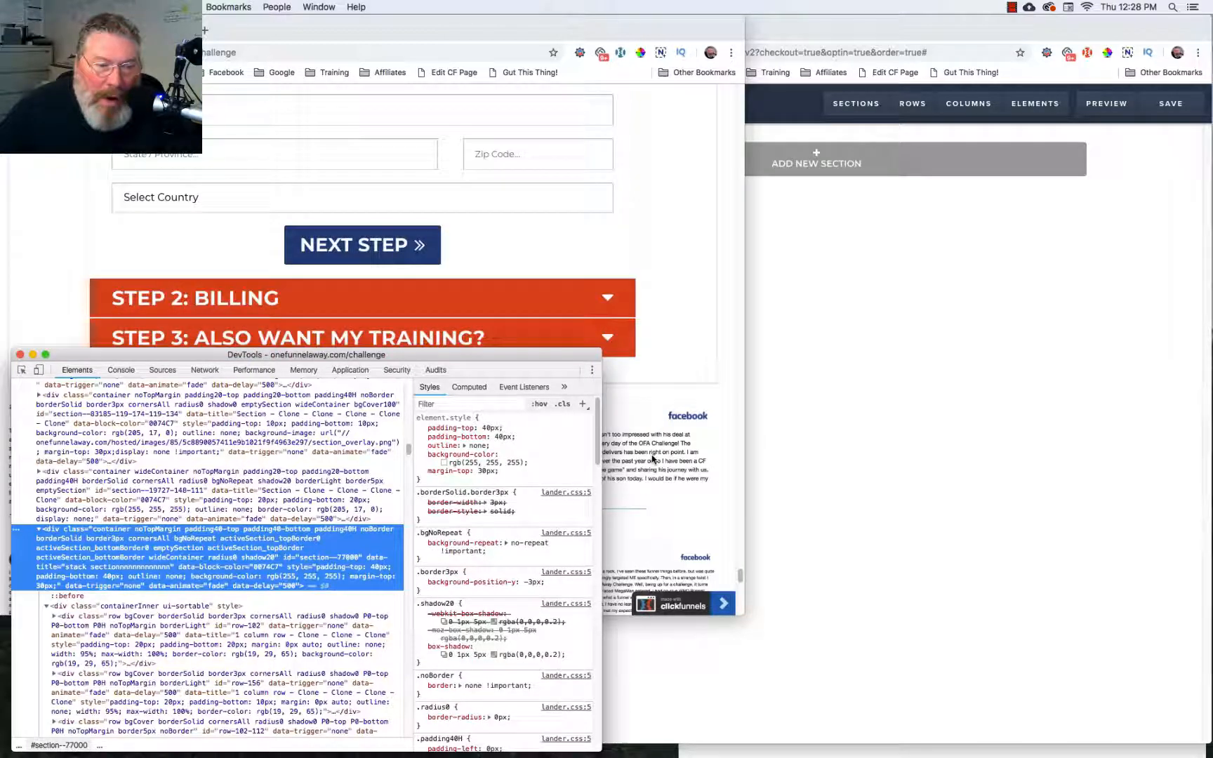
{"action": "right_click", "coordinate": [705, 365]}
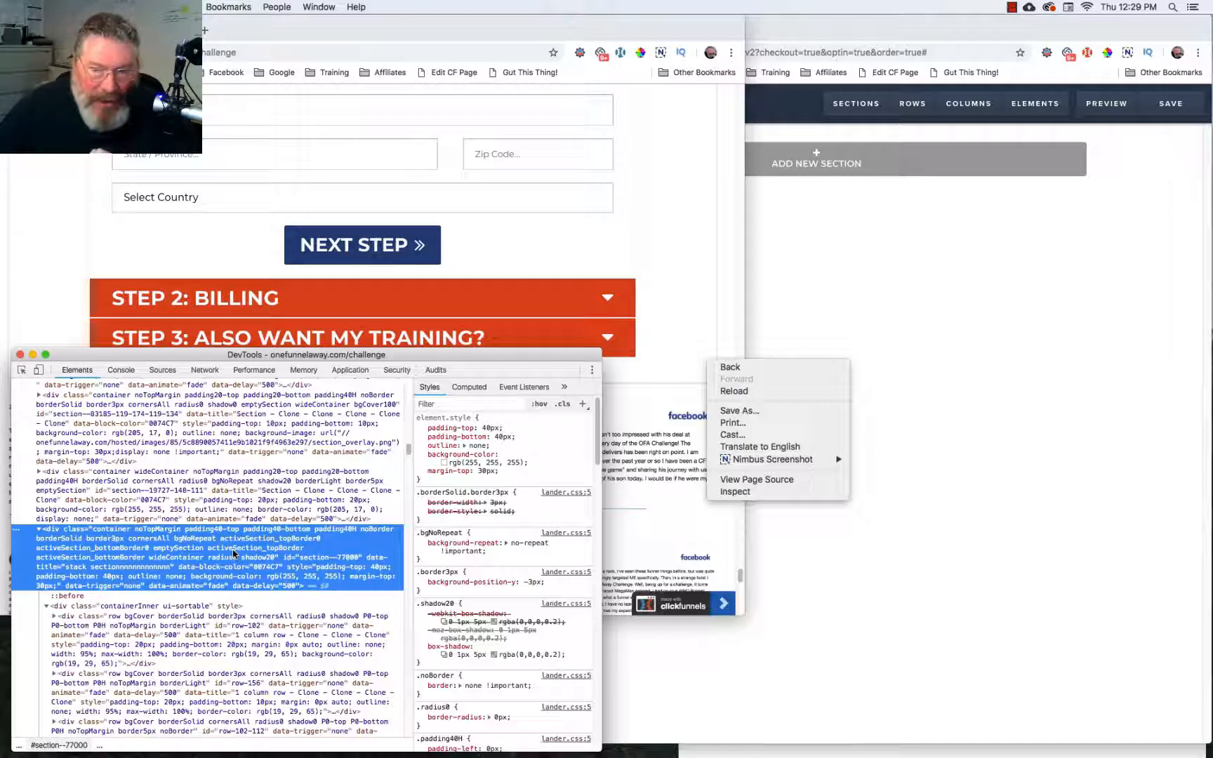
{"action": "left_click", "coordinate": [682, 354]}
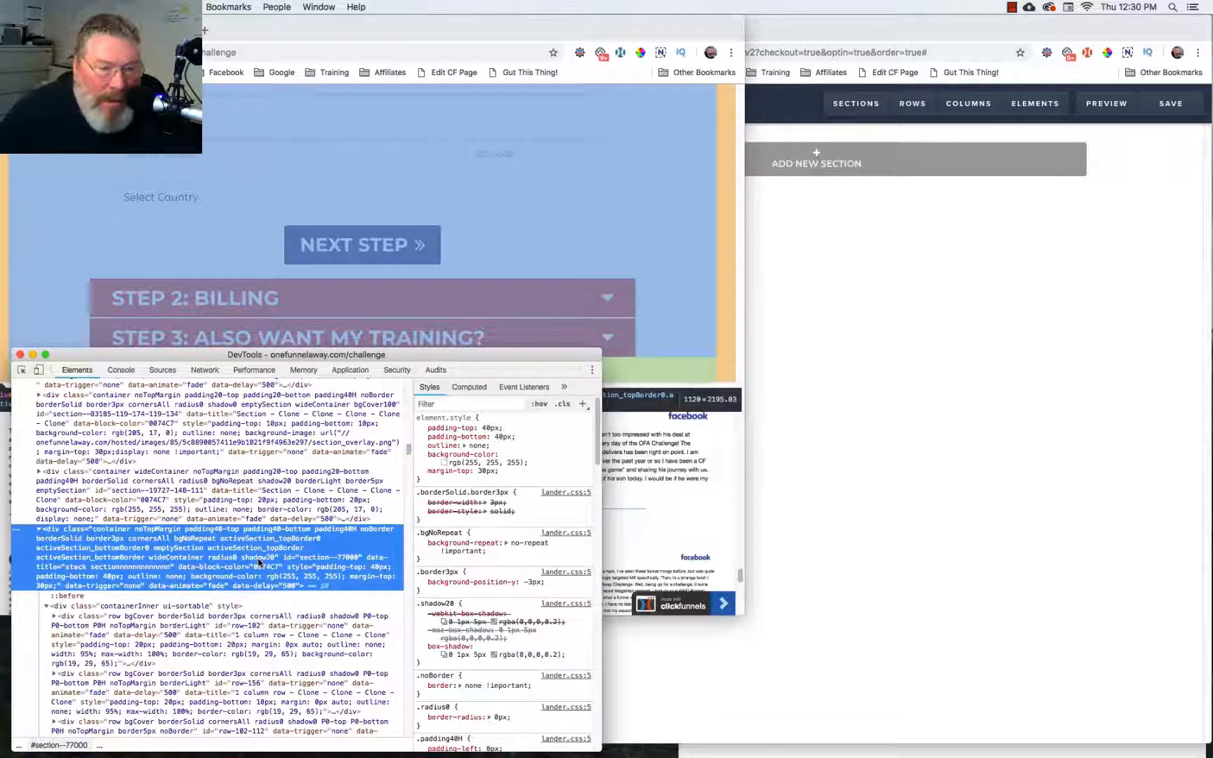
Switch to the ClickFunnels editor and add a Wide section to the empty page.
{"action": "left_click", "coordinate": [814, 159]}
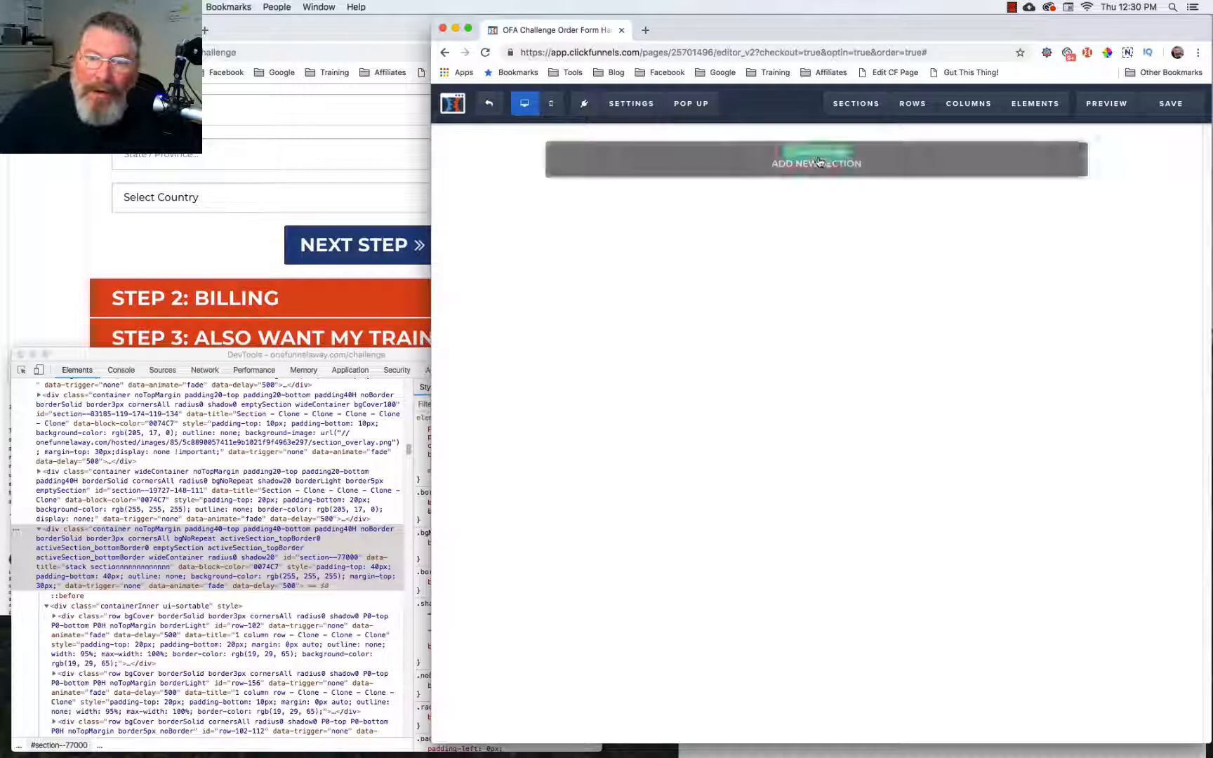
{"action": "left_click", "coordinate": [822, 156]}
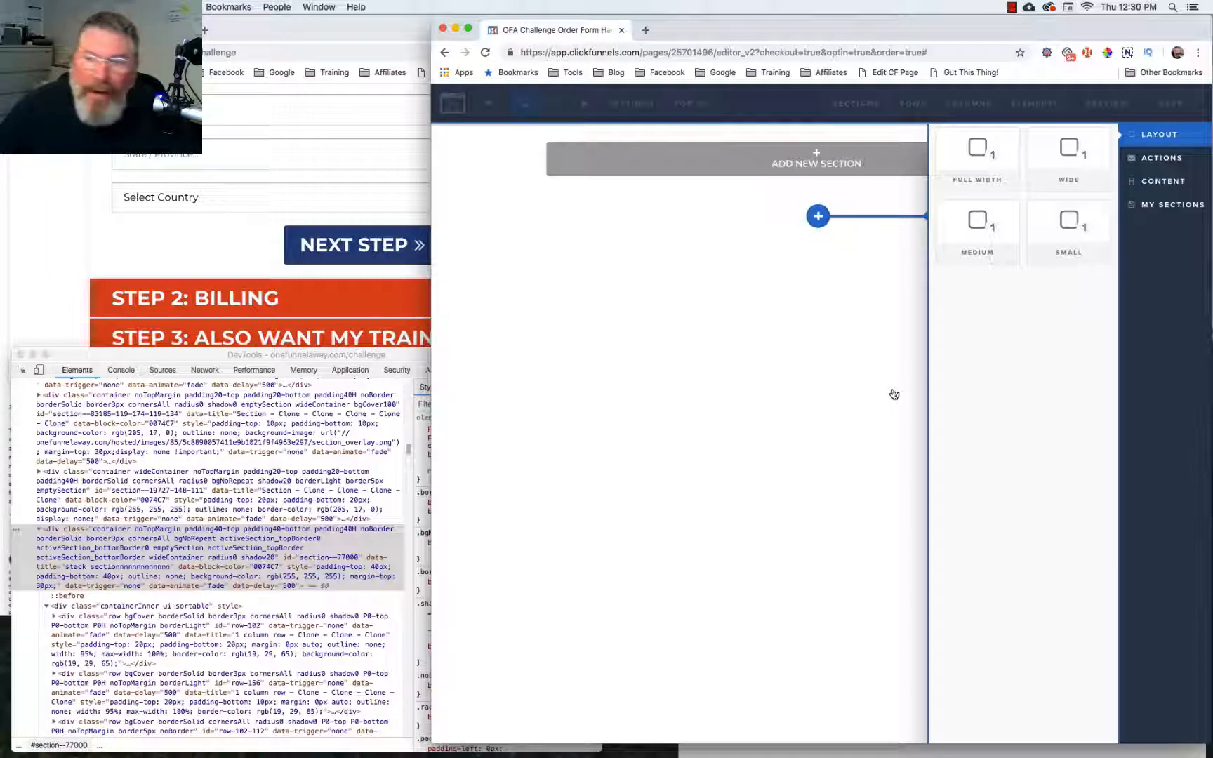
{"action": "left_click", "coordinate": [1069, 153]}
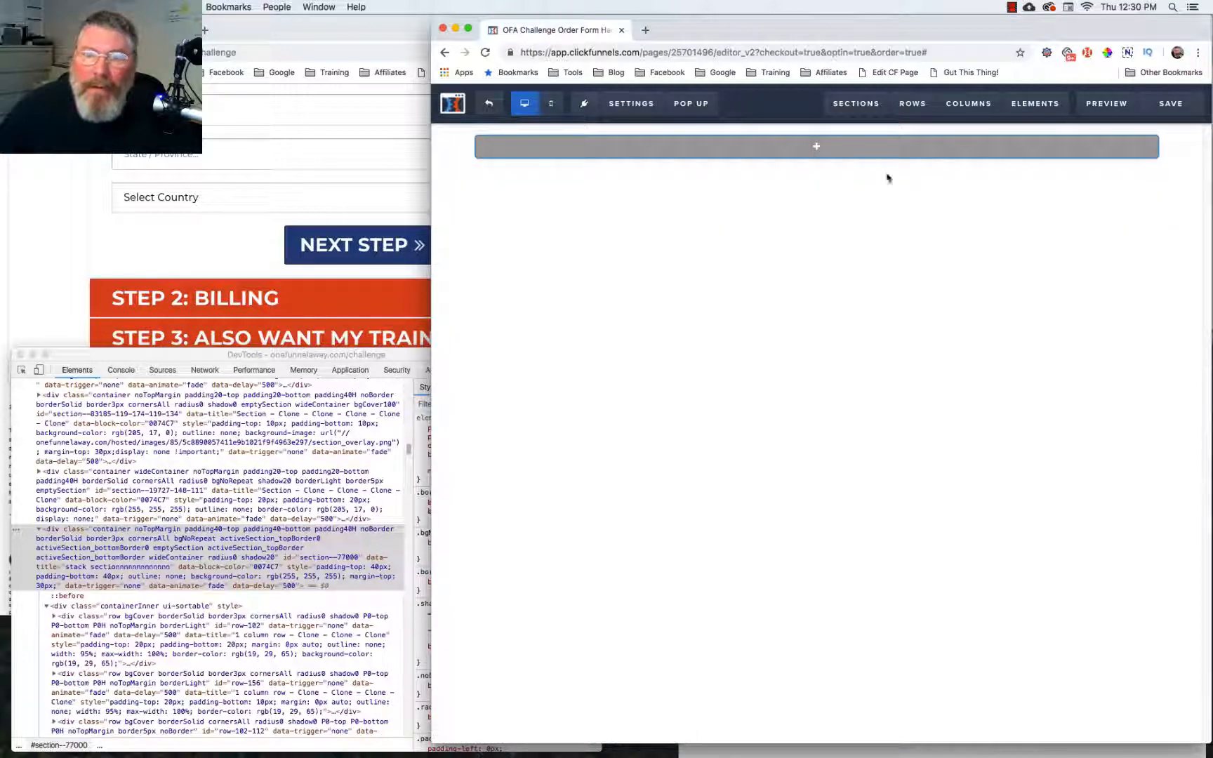
Apply a 20% Drop Shadow to the new wide section.
{"action": "mouse_move", "coordinate": [916, 145]}
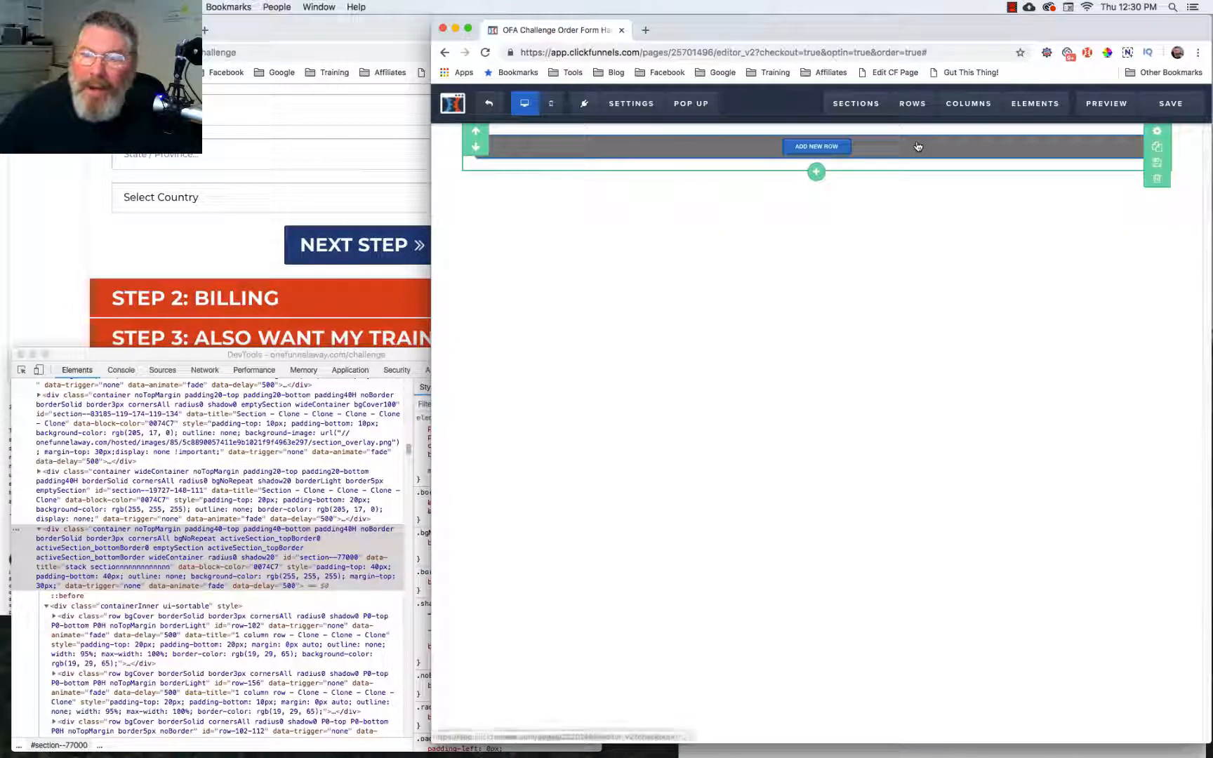
{"action": "left_click", "coordinate": [1158, 134]}
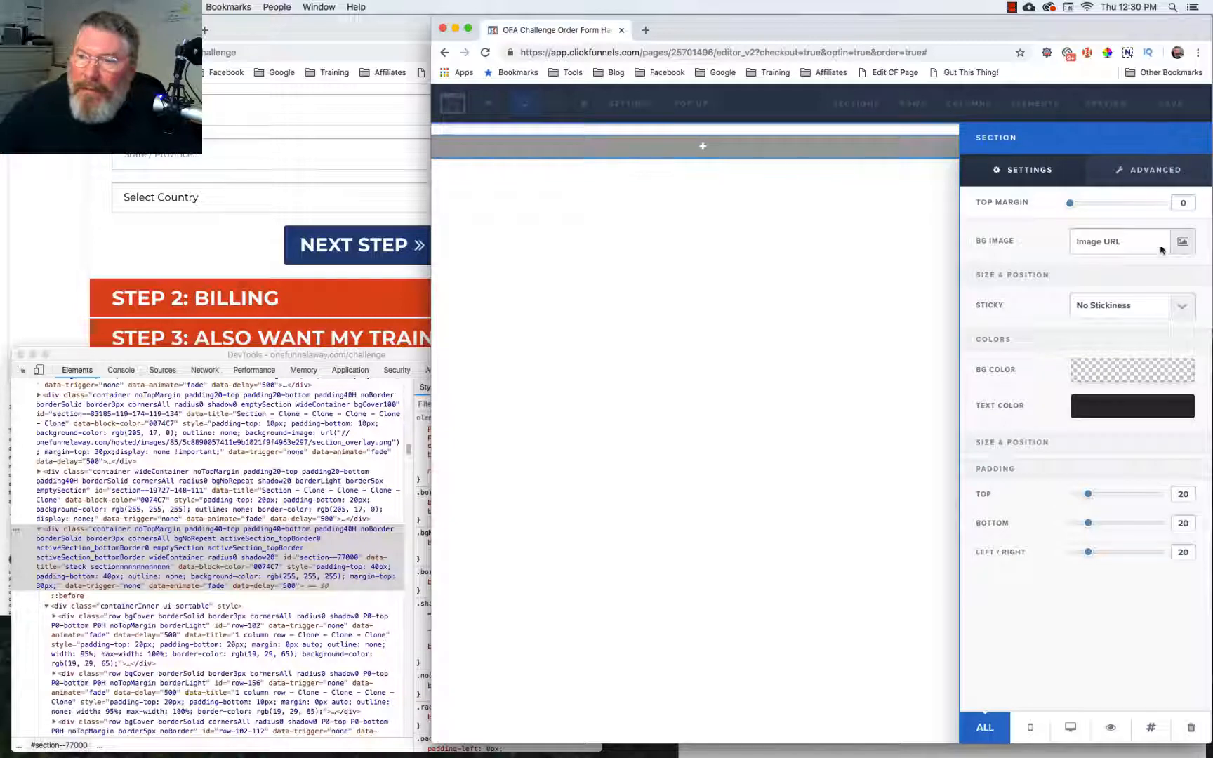
{"action": "left_click", "coordinate": [1168, 176]}
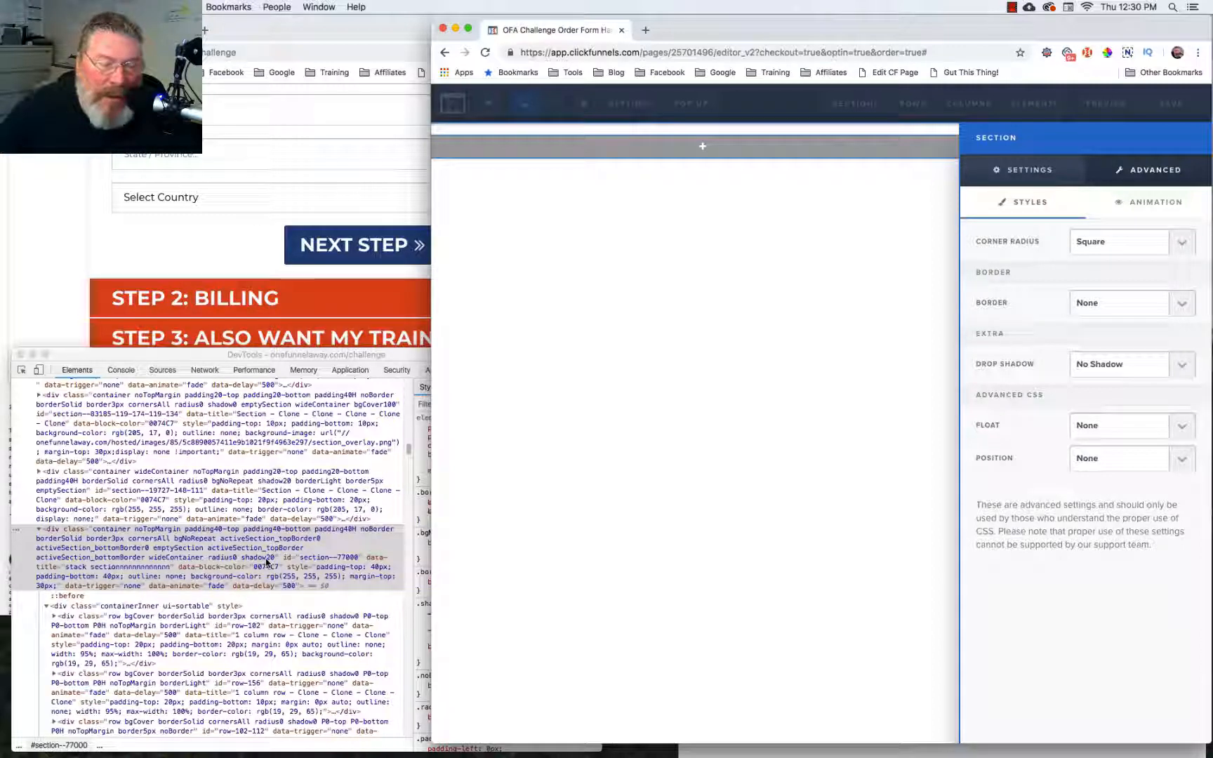
{"action": "left_click", "coordinate": [1095, 375]}
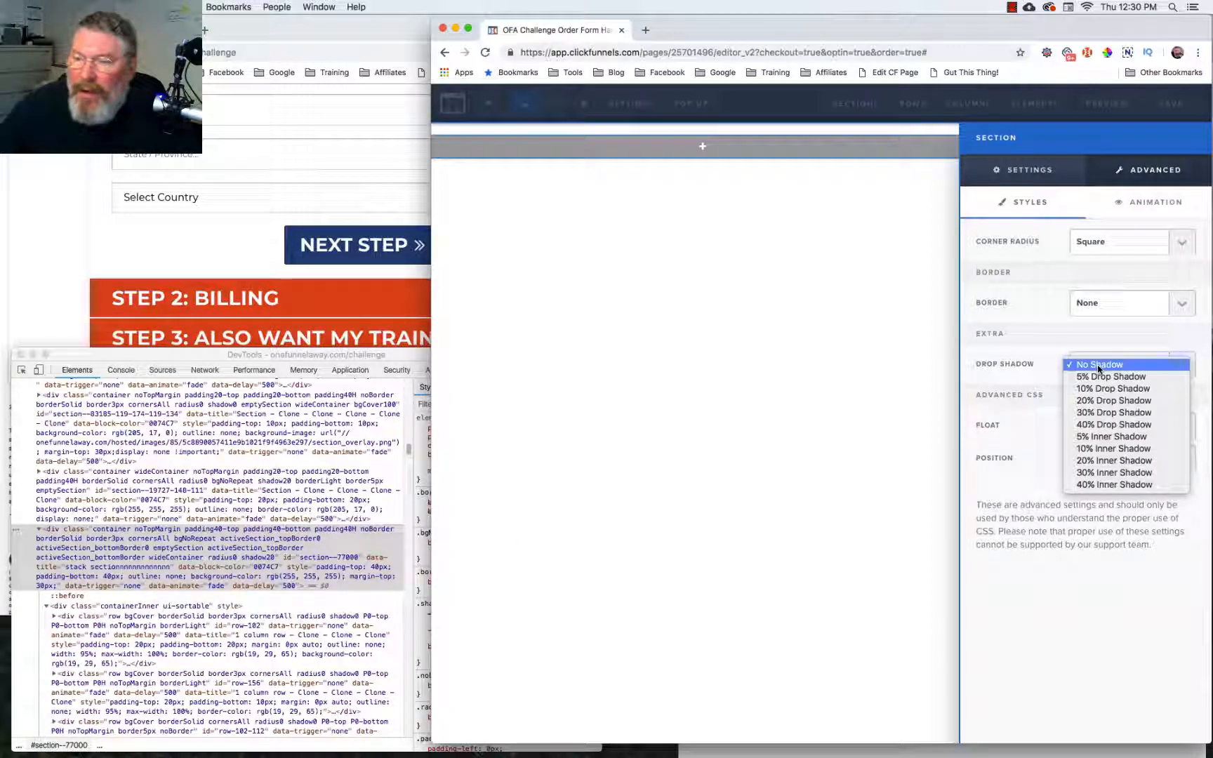
{"action": "left_click", "coordinate": [1103, 403]}
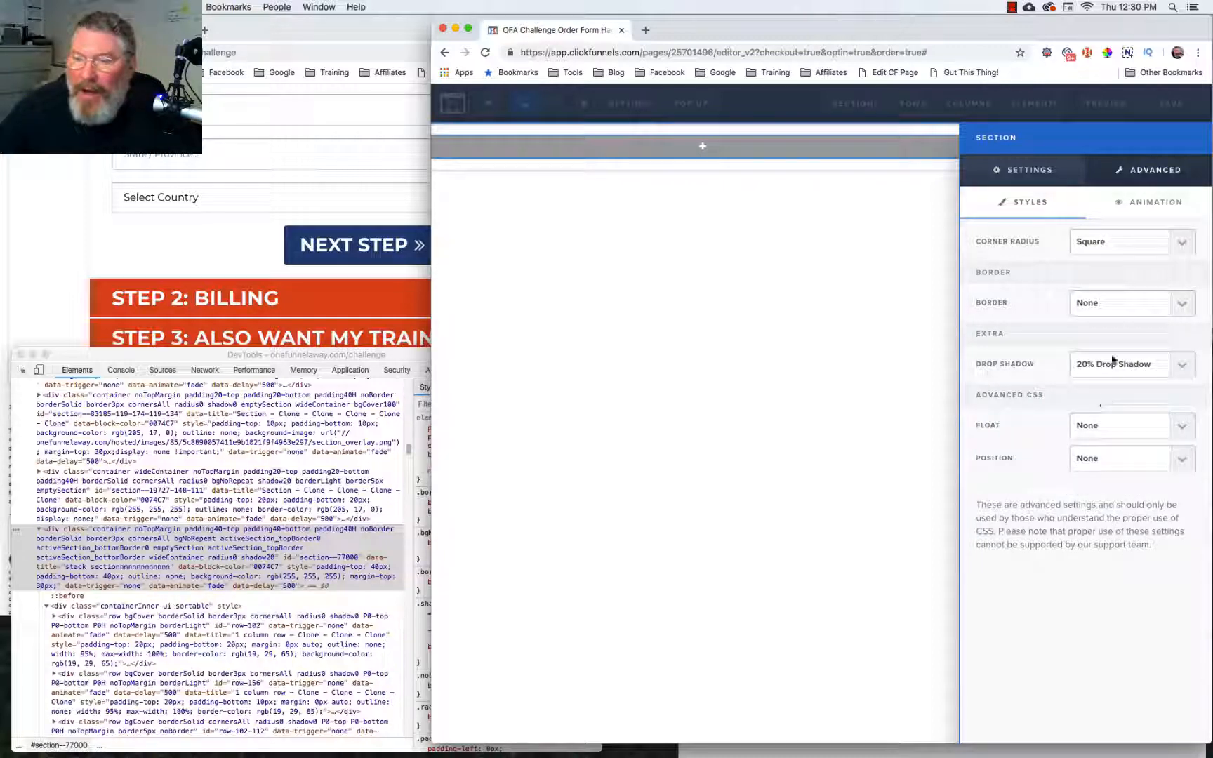
Set the wide section's top margin to 100.
{"action": "left_click", "coordinate": [1032, 174]}
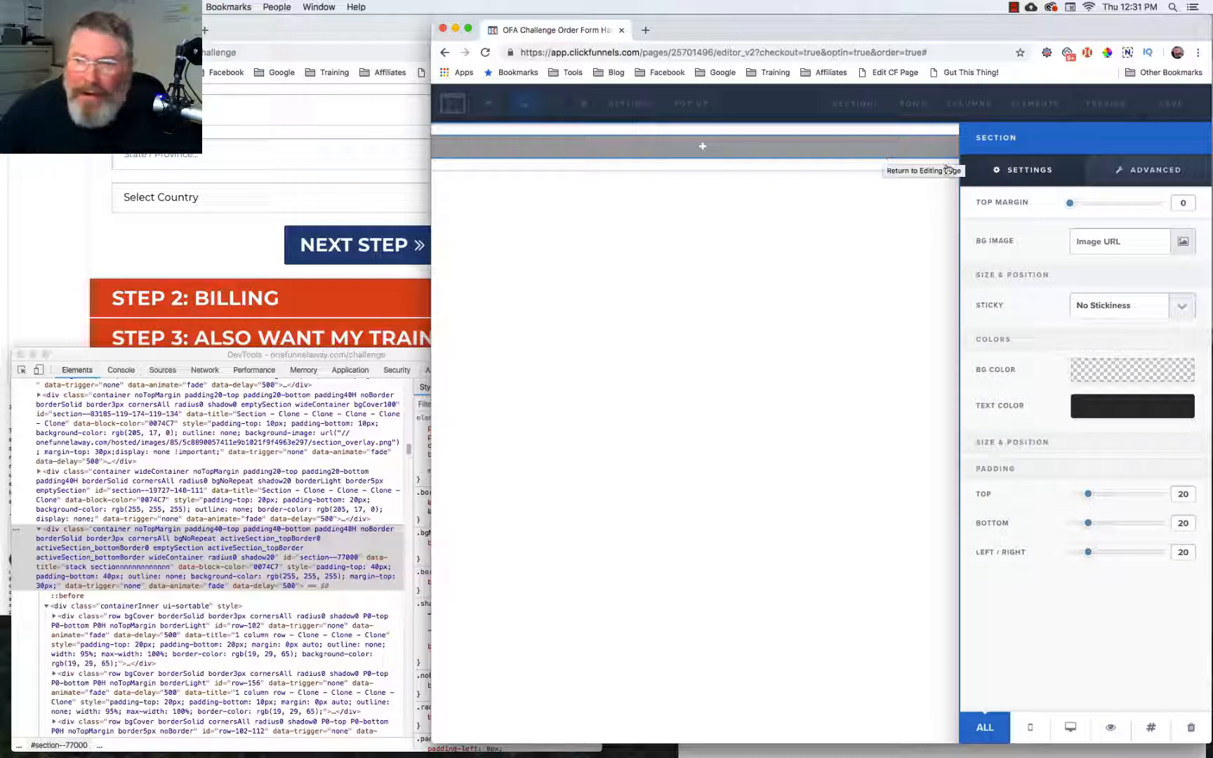
{"action": "left_click_drag", "start_coordinate": [1070, 202], "coordinate": [1175, 209]}
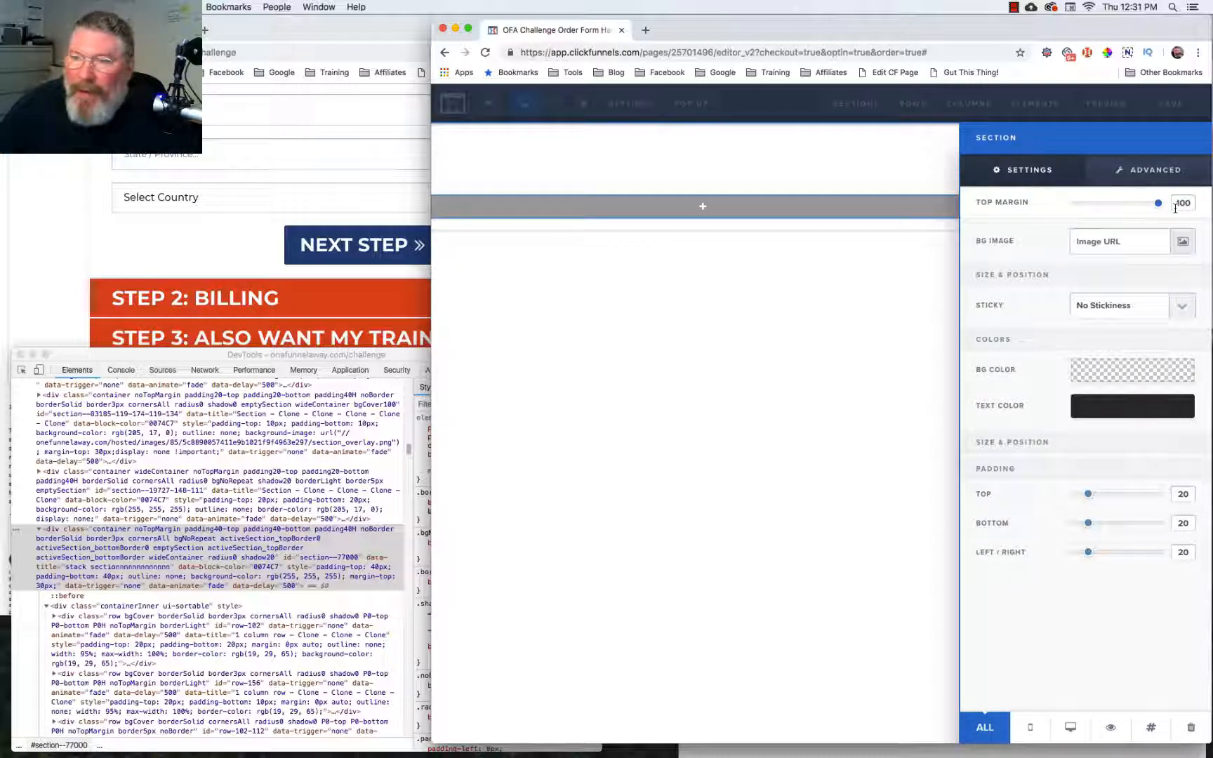
{"action": "left_click", "coordinate": [723, 395]}
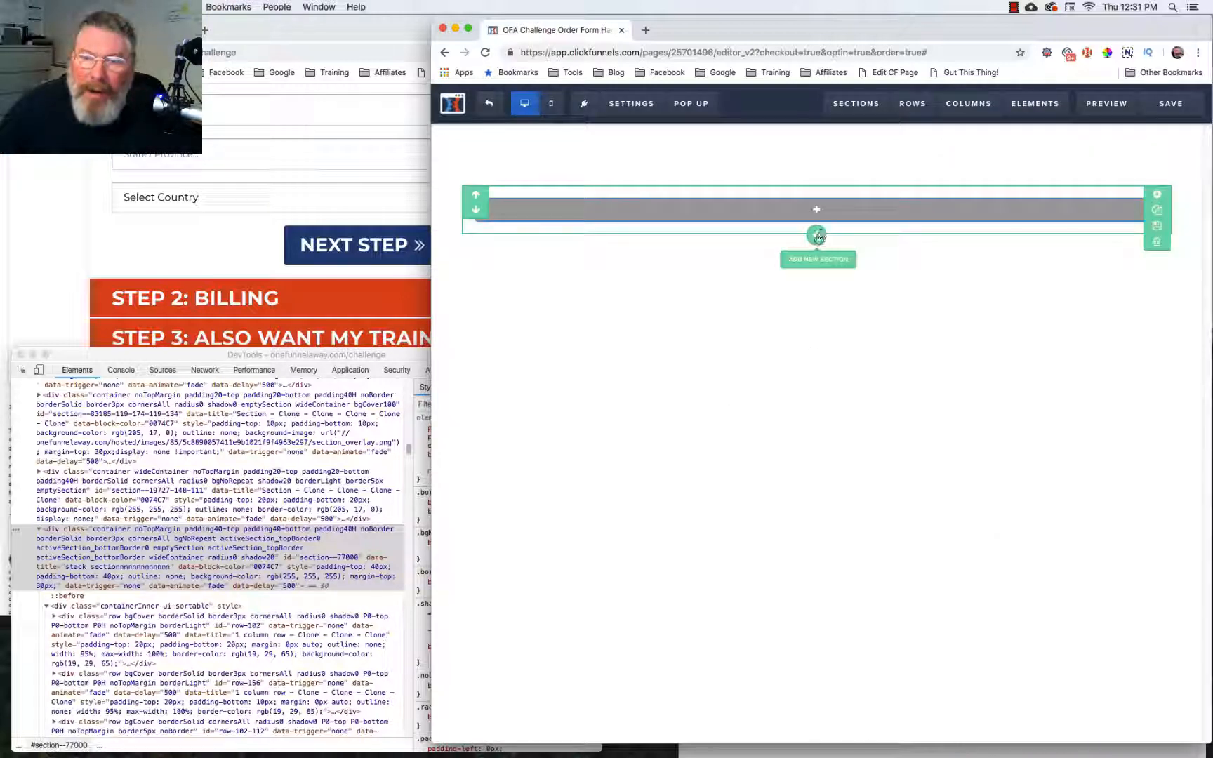
Add a Full Width section below the wide one and raise its top padding to the maximum.
{"action": "left_click", "coordinate": [817, 237]}
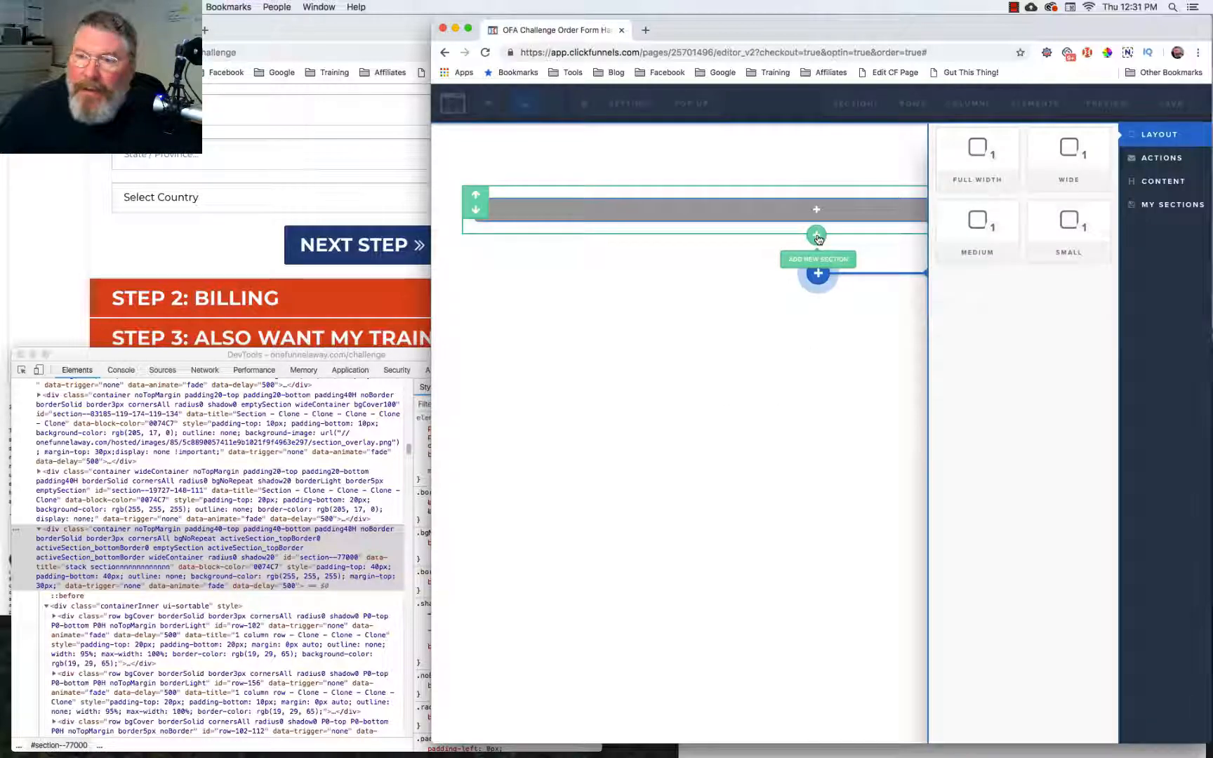
{"action": "left_click", "coordinate": [974, 172]}
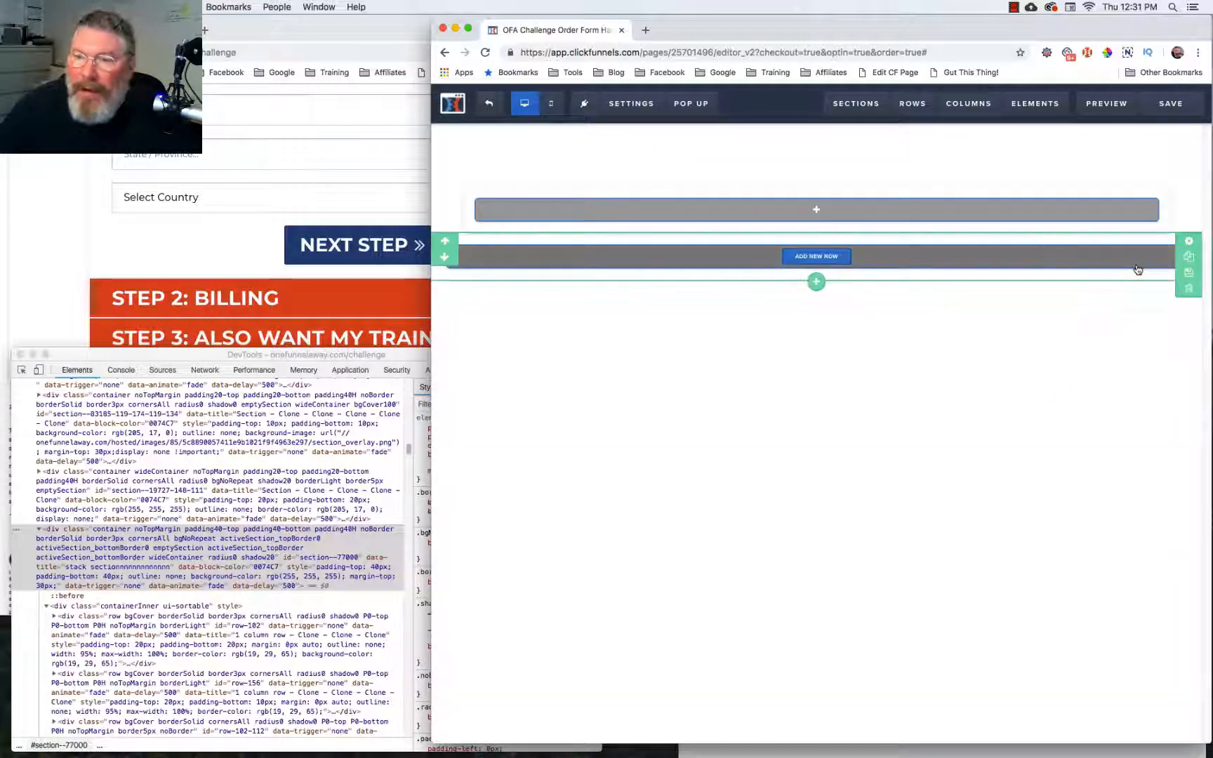
{"action": "left_click", "coordinate": [1188, 243]}
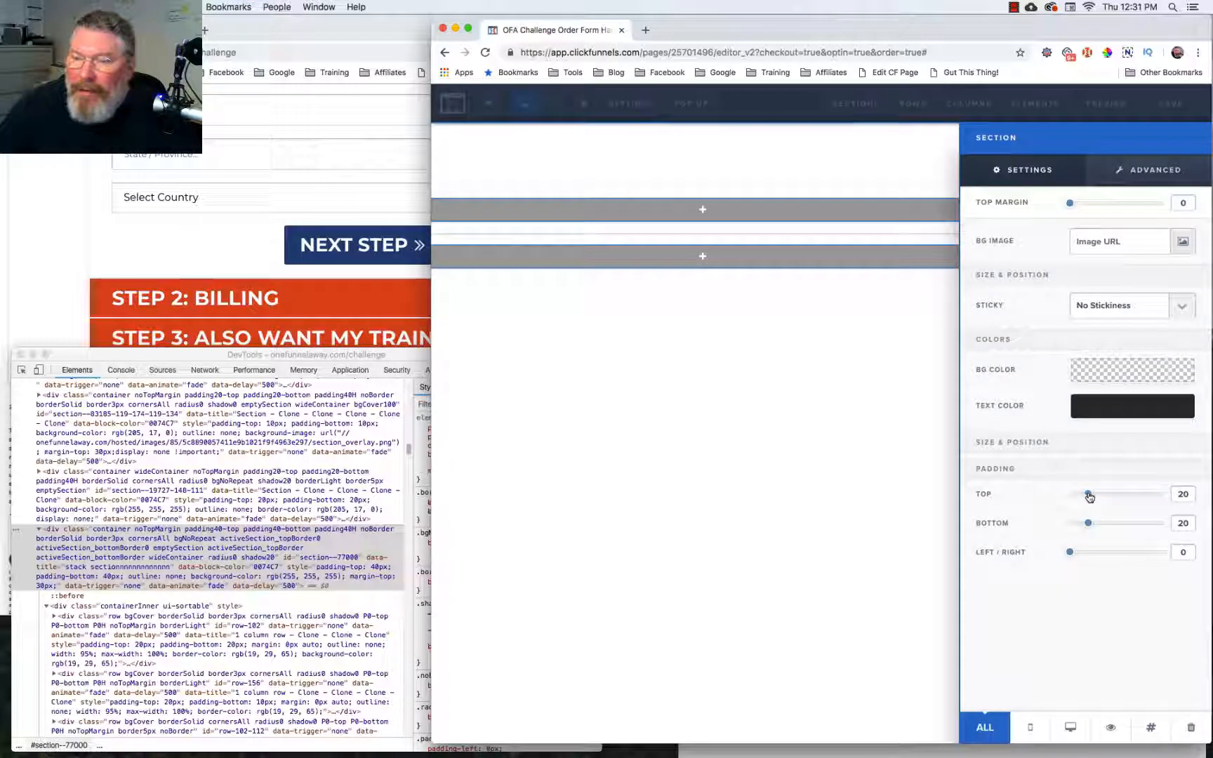
{"action": "left_click_drag", "start_coordinate": [1088, 493], "coordinate": [1179, 491]}
{"action": "left_click", "coordinate": [690, 433]}
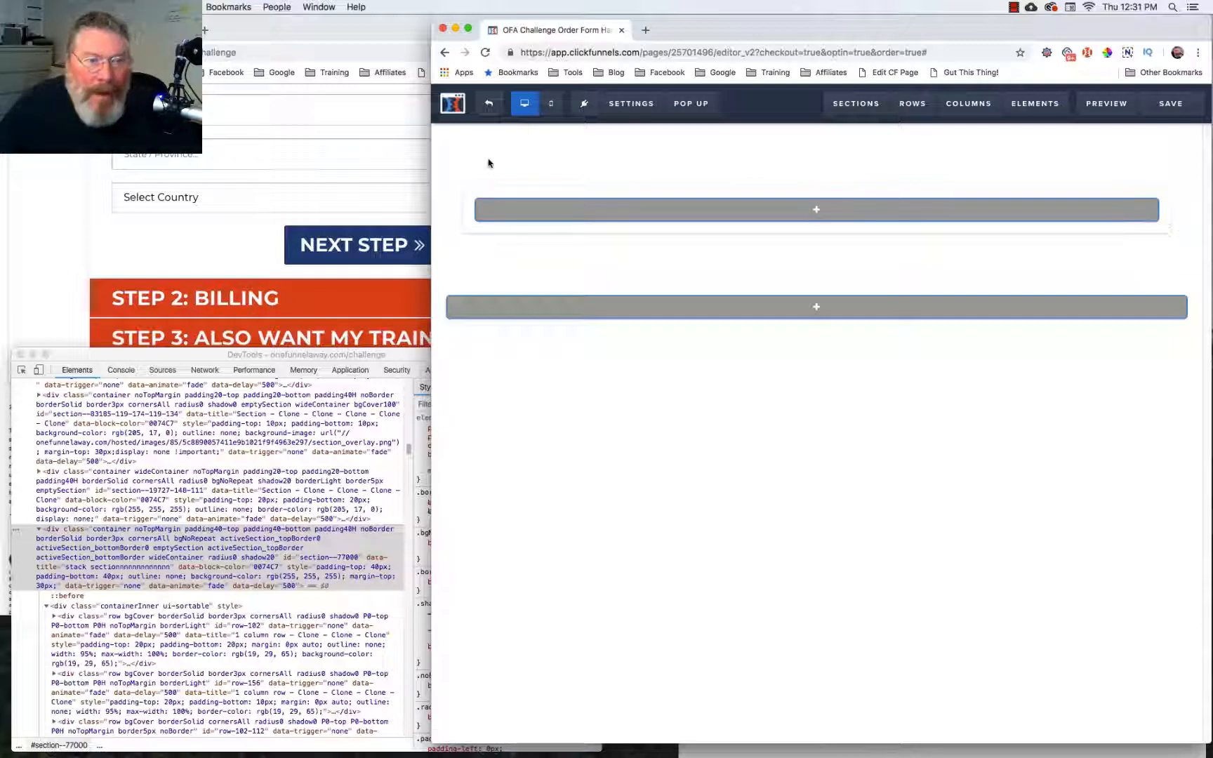
Review the price banner and contact form at the top of the original order form, and return to the ClickFunnels editor.
{"action": "left_click", "coordinate": [111, 237]}
{"action": "scroll", "coordinate": [114, 239], "scroll_direction": "up", "scroll_amount": 5}
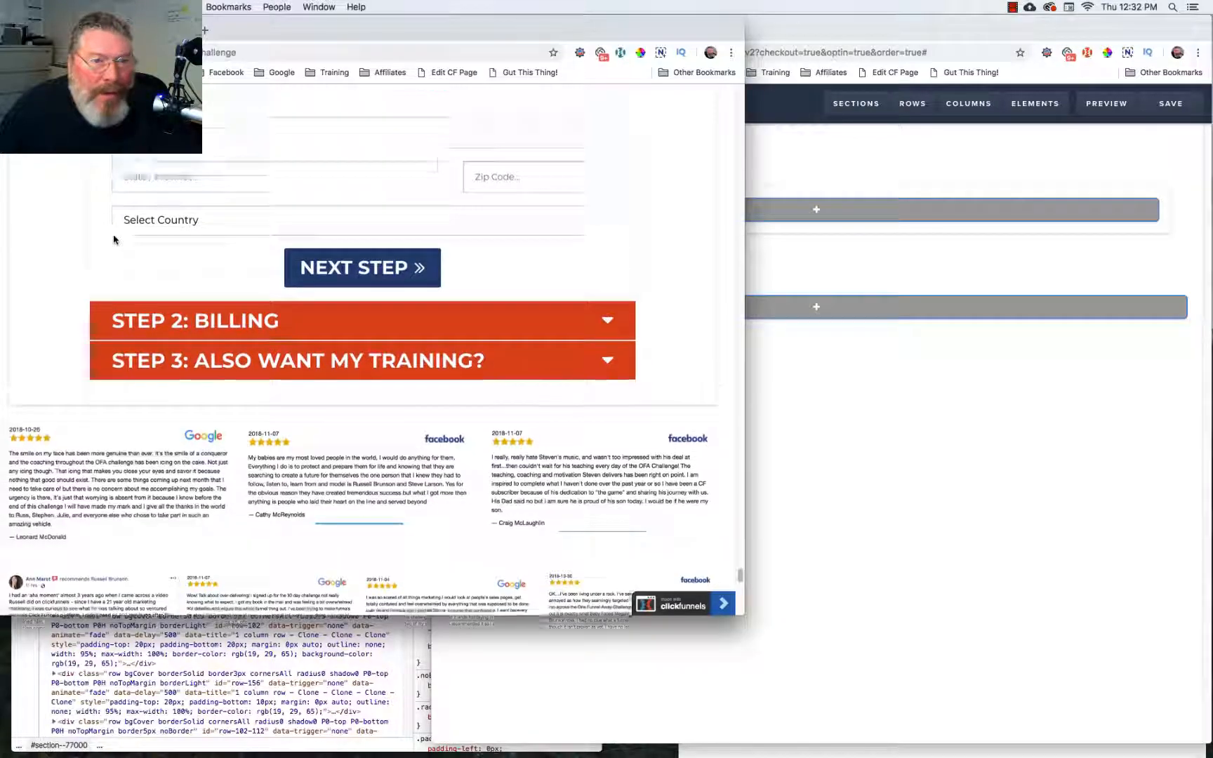
{"action": "scroll", "coordinate": [113, 240], "scroll_direction": "down", "scroll_amount": 1}
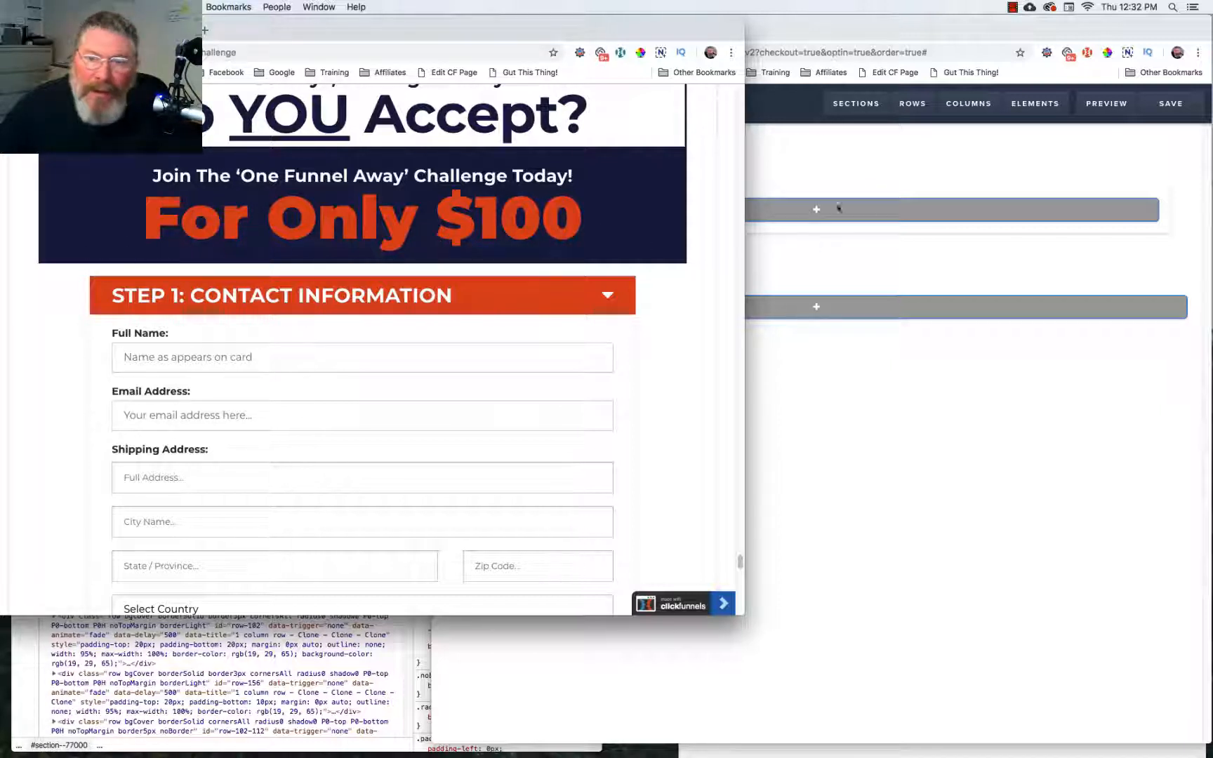
{"action": "left_click", "coordinate": [817, 213]}
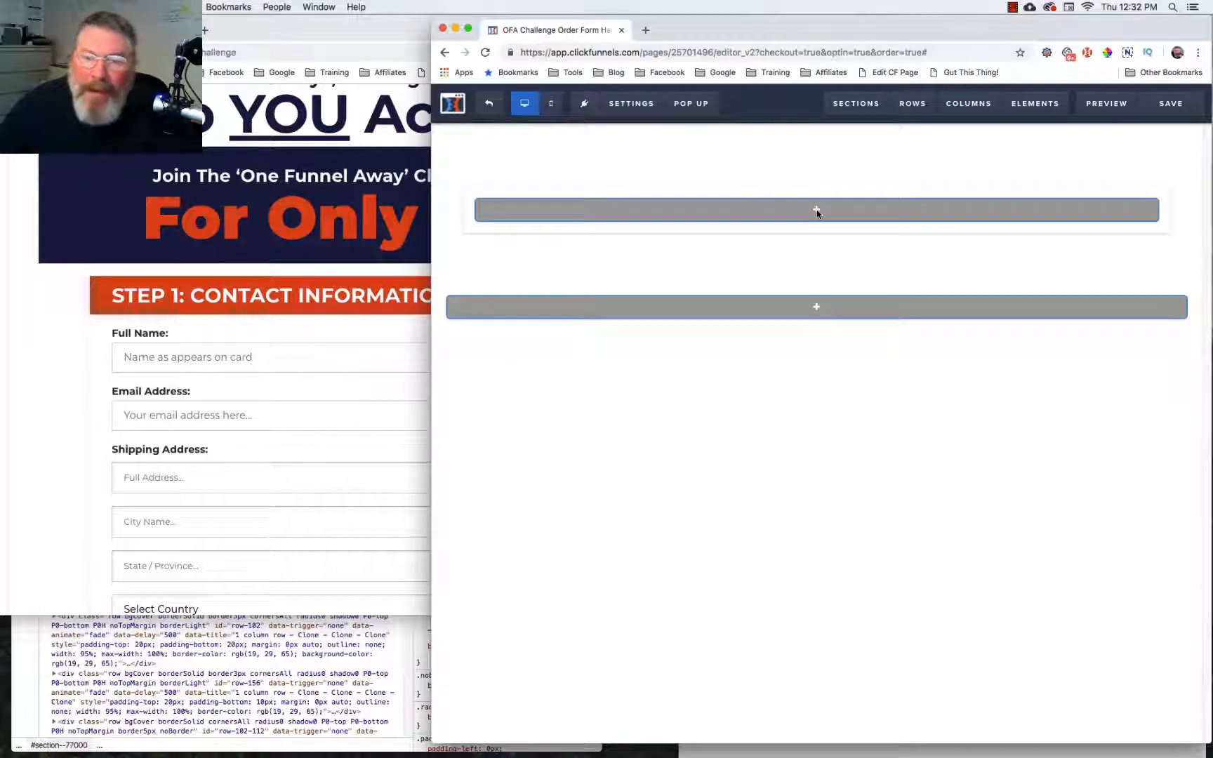
Add a one-column row to the empty wide section.
{"action": "left_click", "coordinate": [817, 210]}
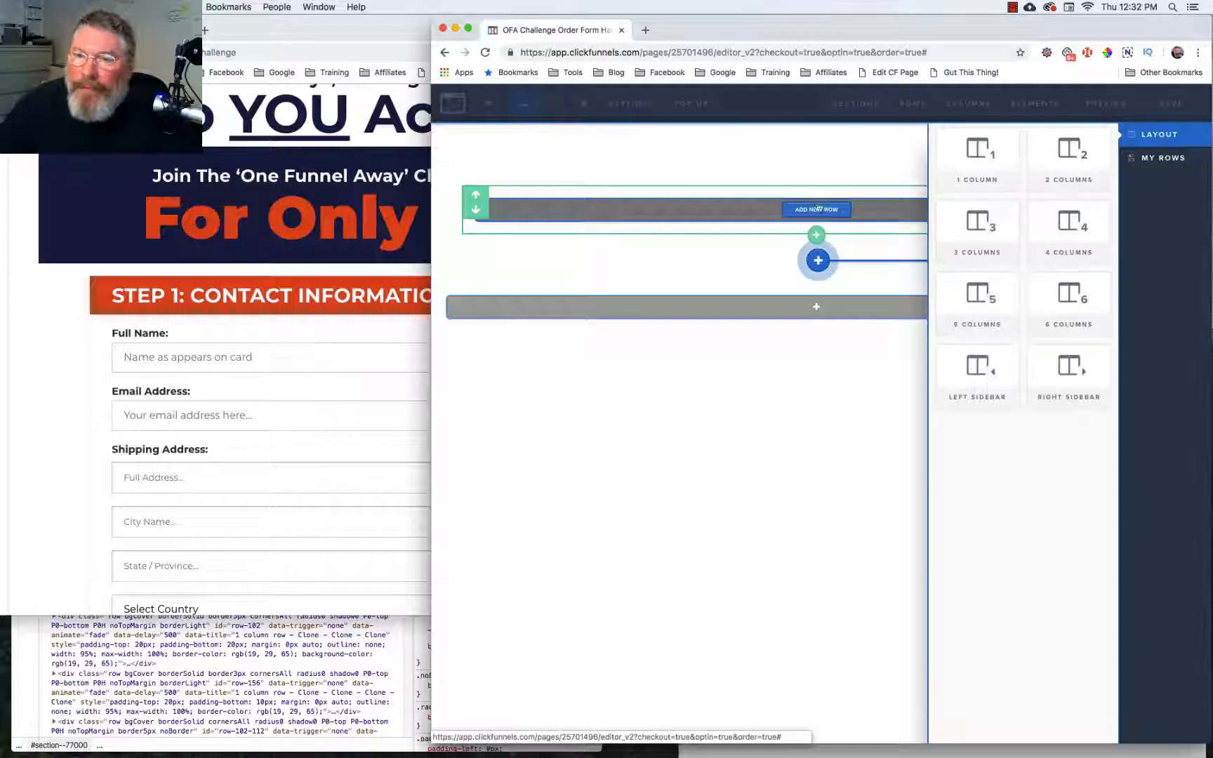
{"action": "left_click", "coordinate": [971, 156]}
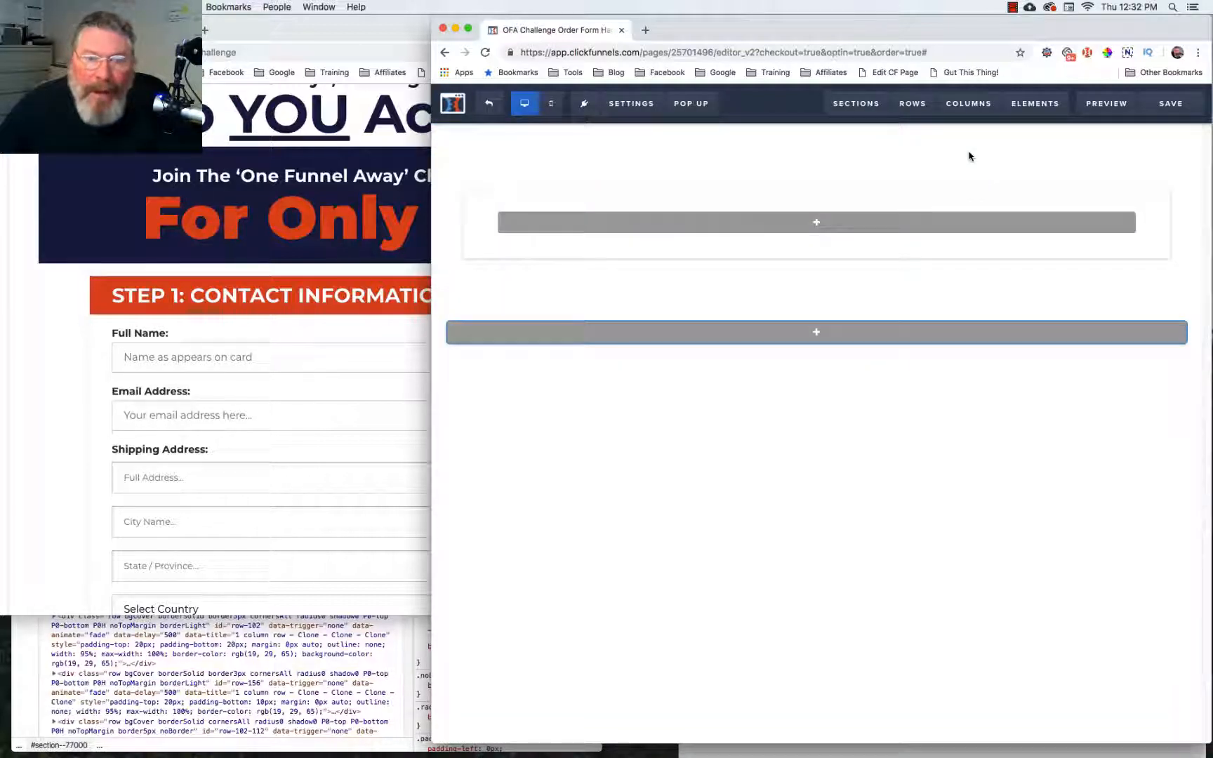
Inspect the navy price banner row on the original order form to read its padding, width and background styles.
{"action": "right_click", "coordinate": [41, 252]}
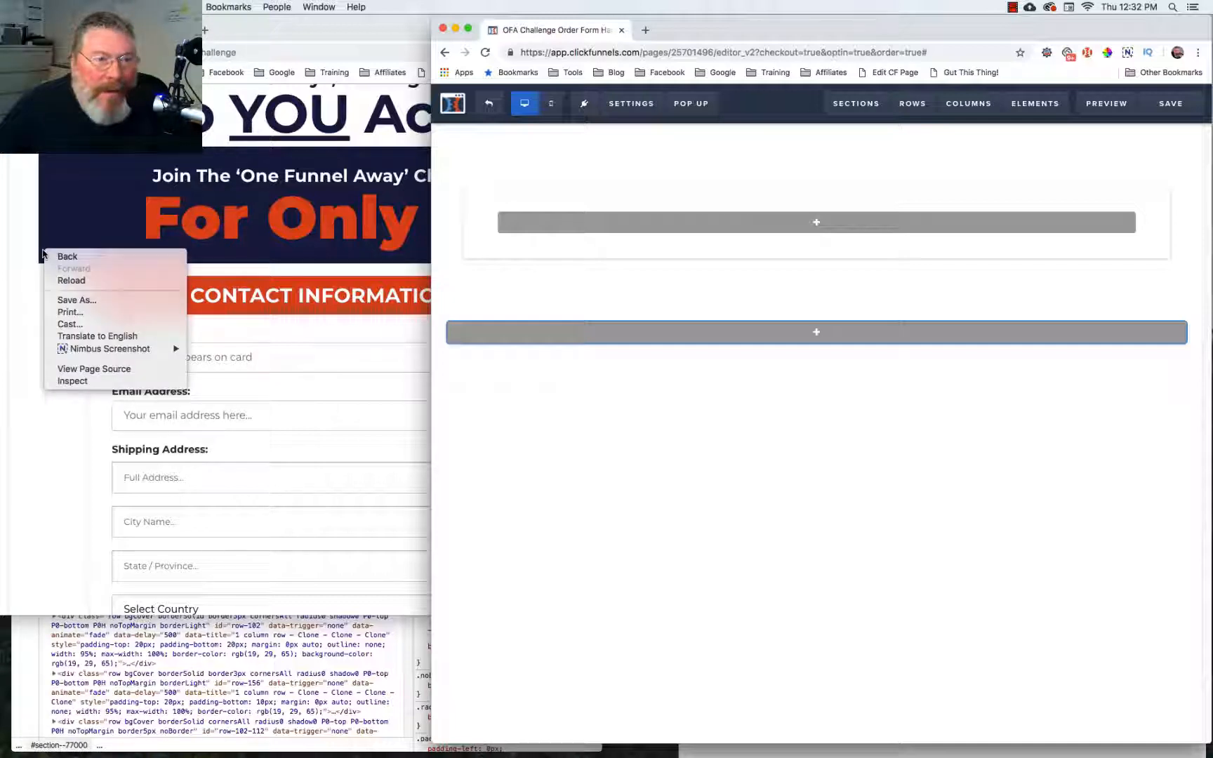
{"action": "left_click", "coordinate": [73, 381]}
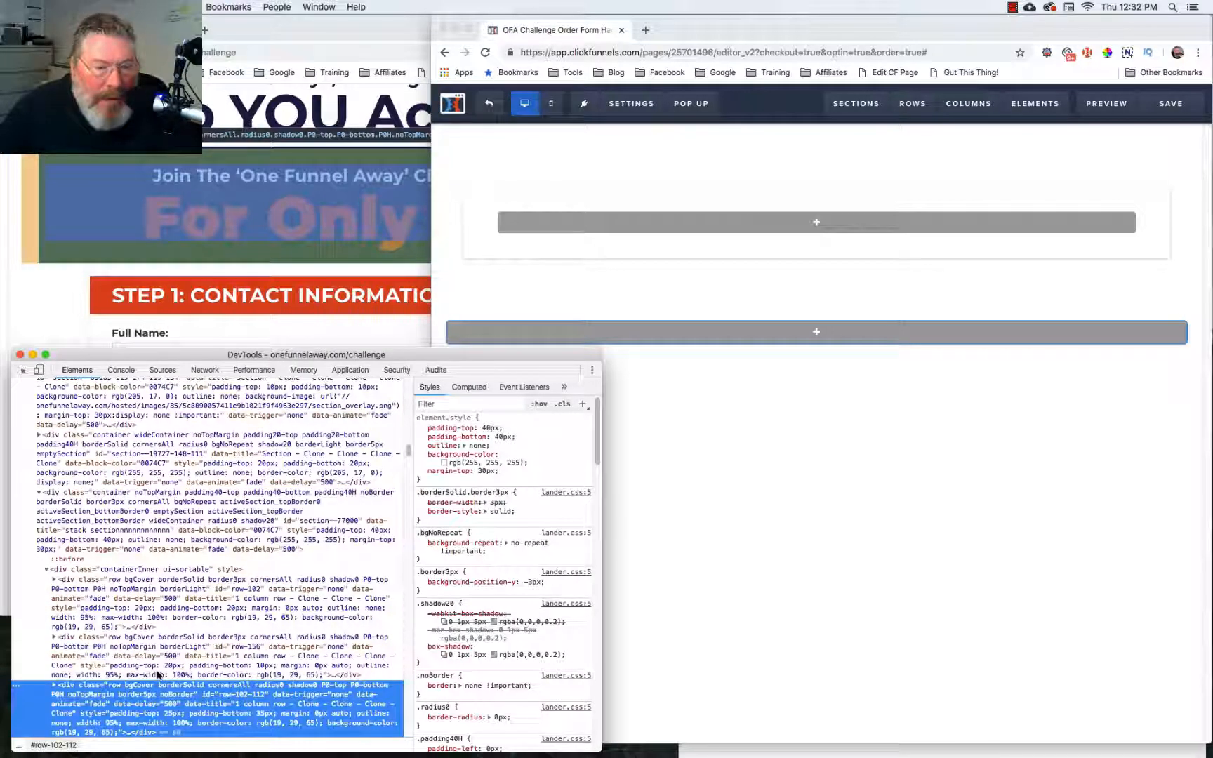
{"action": "scroll", "coordinate": [119, 561], "scroll_direction": "down", "scroll_amount": 5}
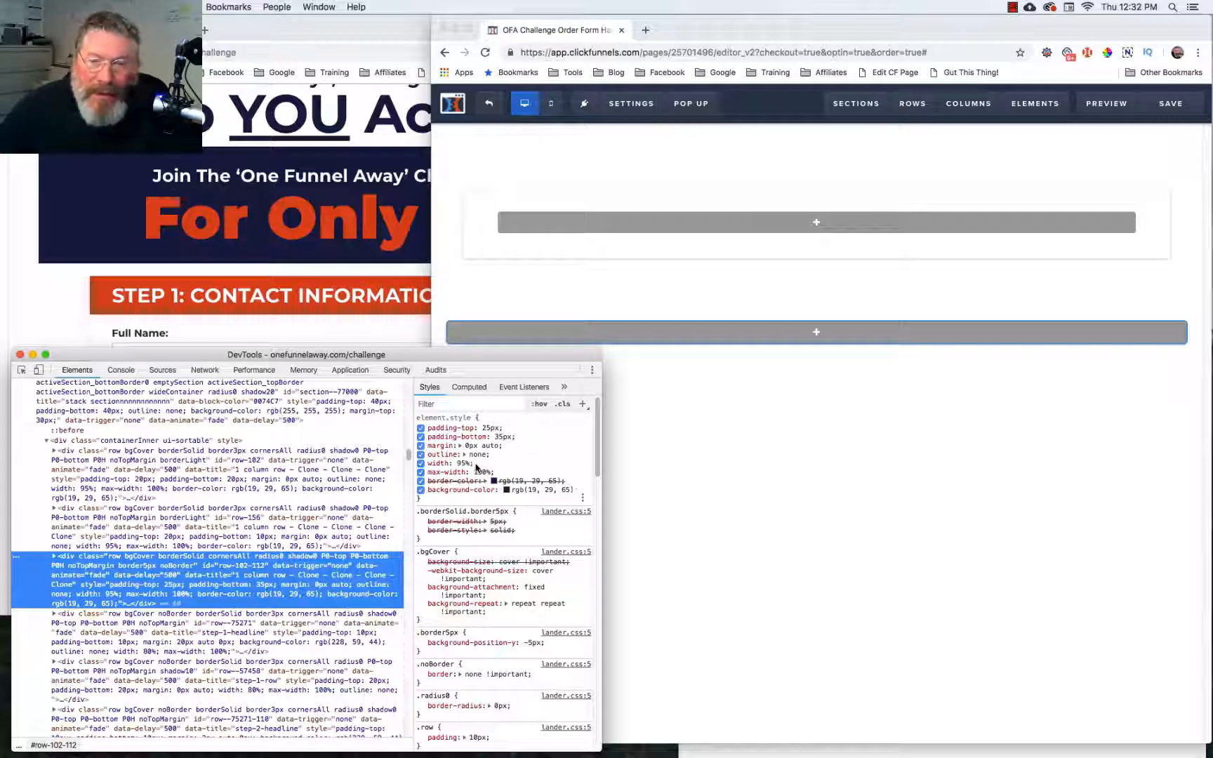
In the ClickFunnels editor, set the new row's width to 95%, top padding to 25 and bottom padding to 30.
{"action": "left_click", "coordinate": [1100, 207]}
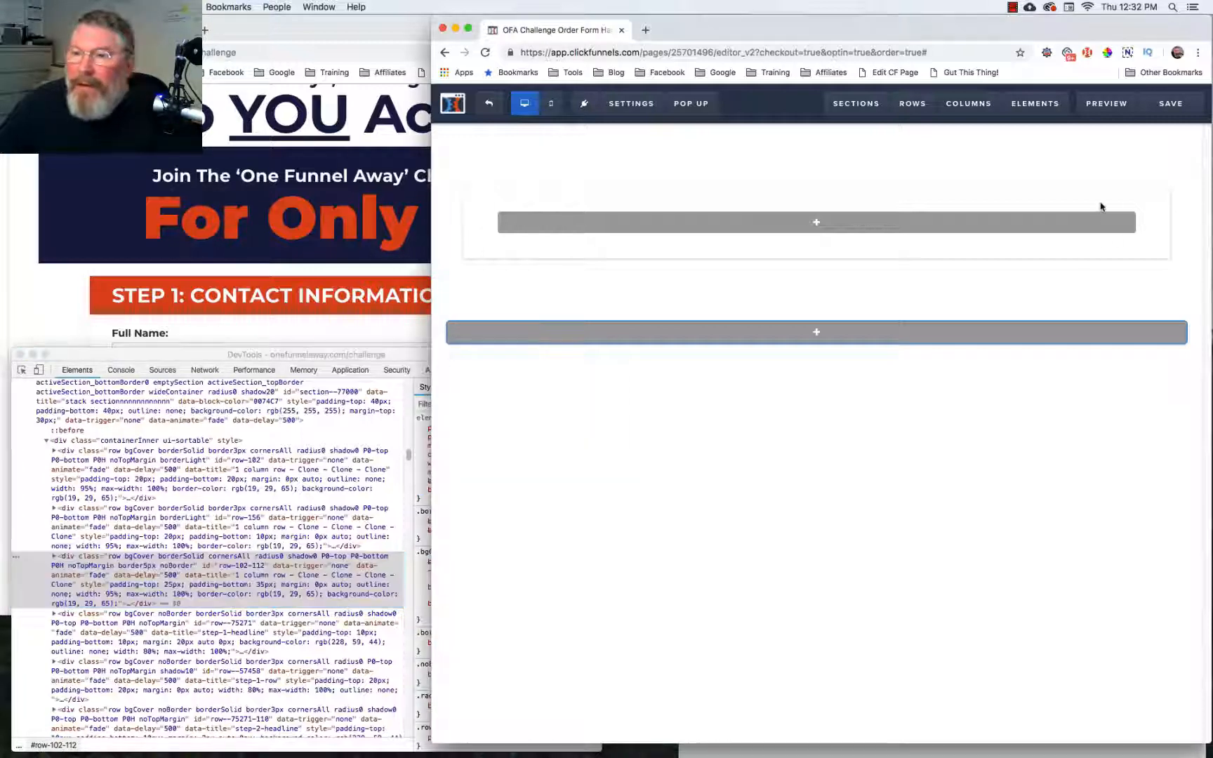
{"action": "mouse_move", "coordinate": [1132, 210]}
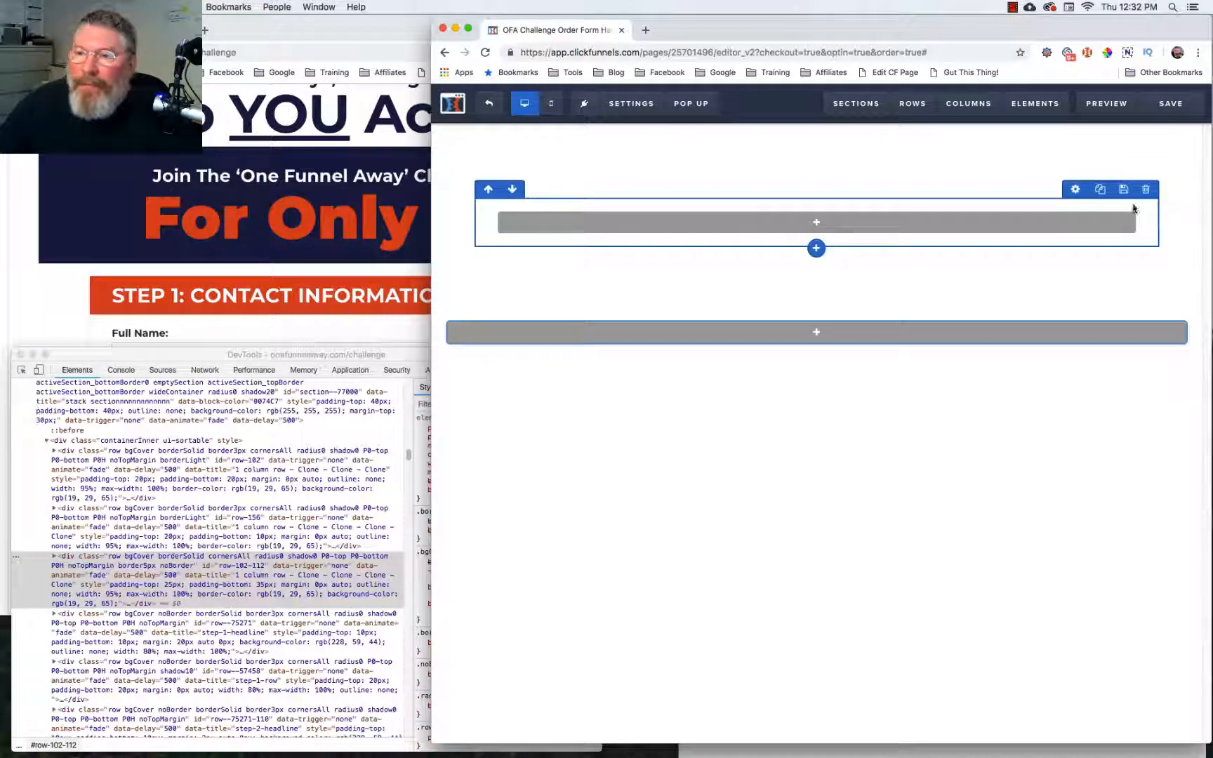
{"action": "left_click", "coordinate": [1075, 189]}
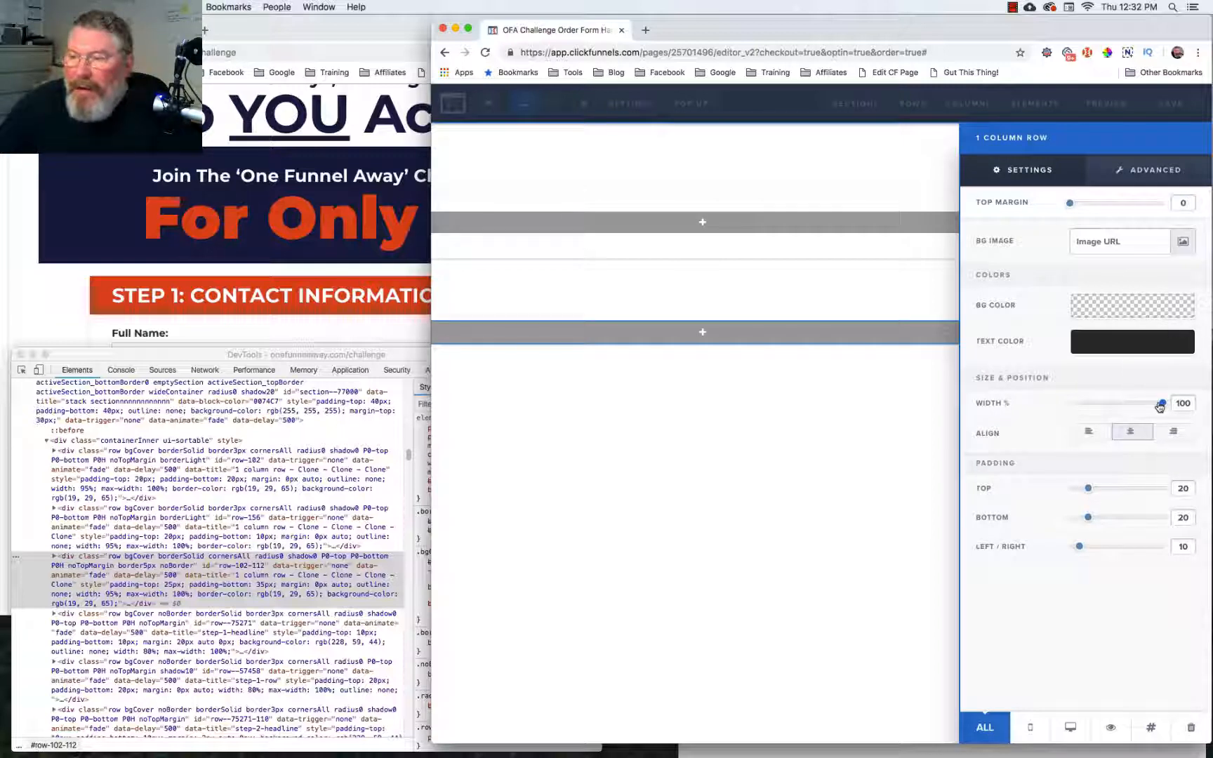
{"action": "left_click_drag", "start_coordinate": [1160, 406], "coordinate": [1154, 405]}
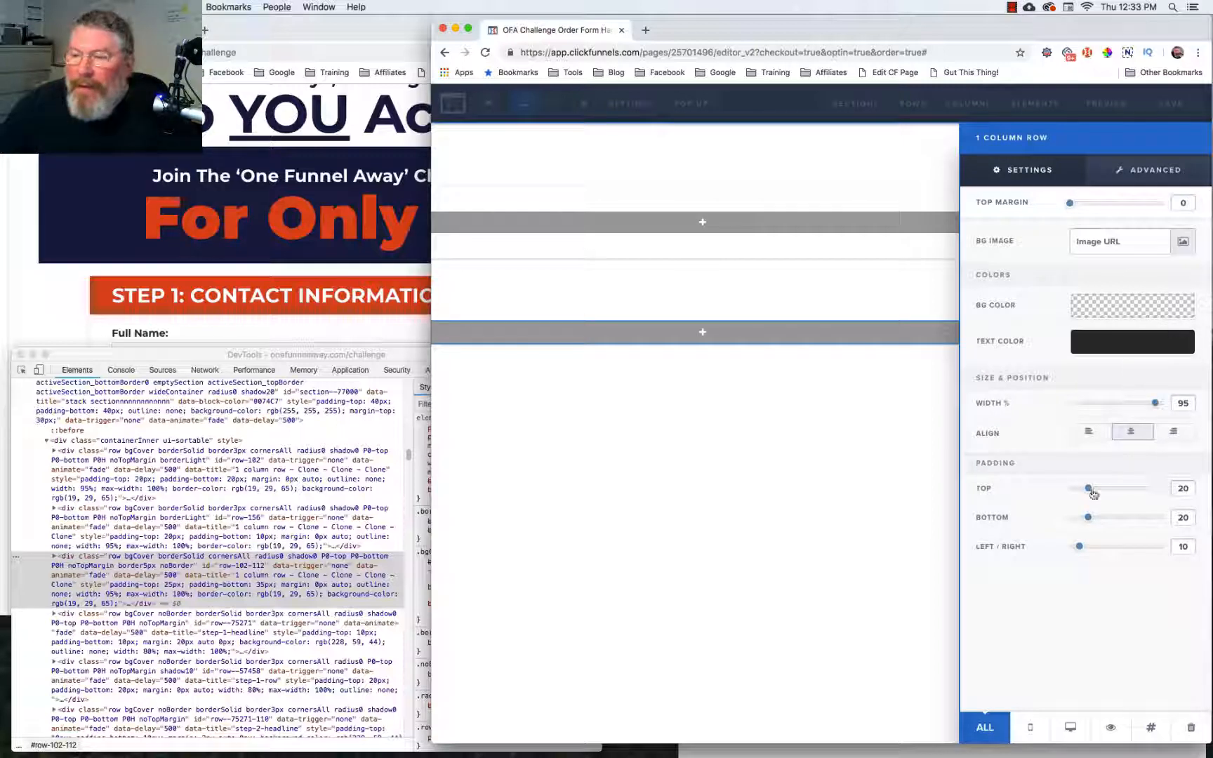
{"action": "left_click_drag", "start_coordinate": [1087, 489], "coordinate": [1098, 518]}
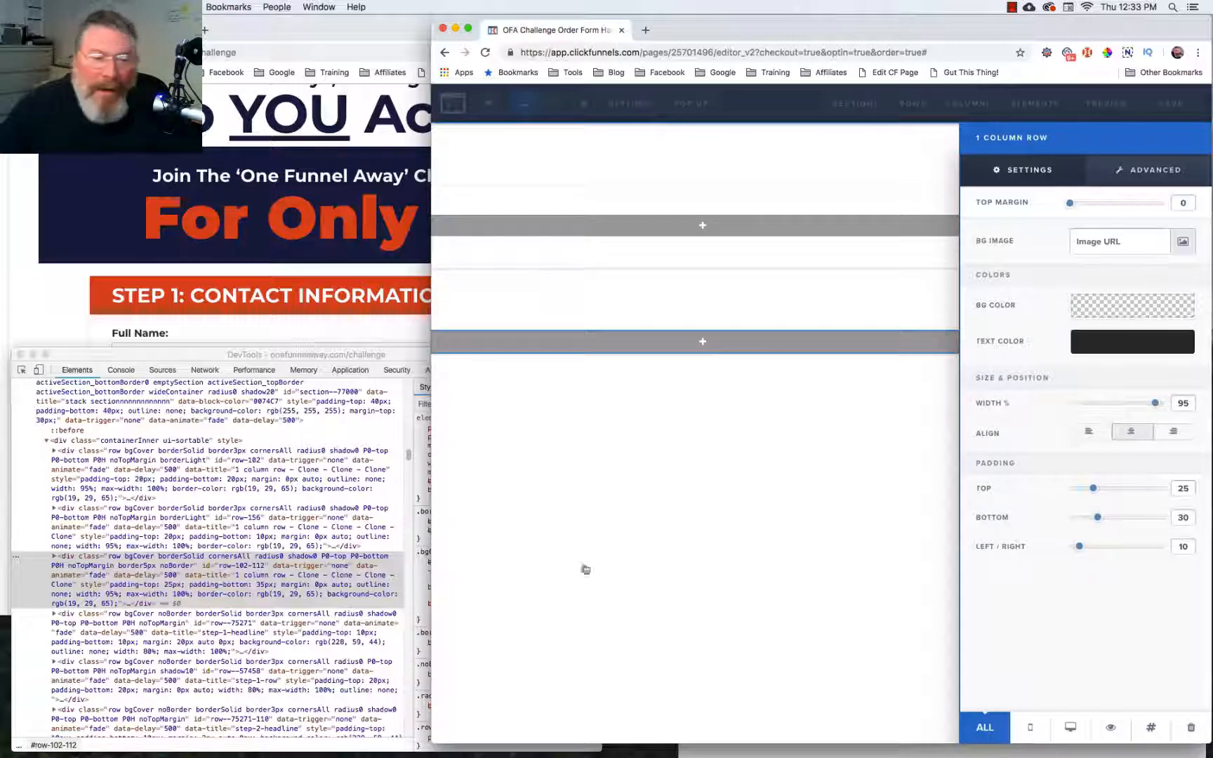
In DevTools, switch the original banner row's background colour to its hex value for copying.
{"action": "left_click", "coordinate": [306, 591]}
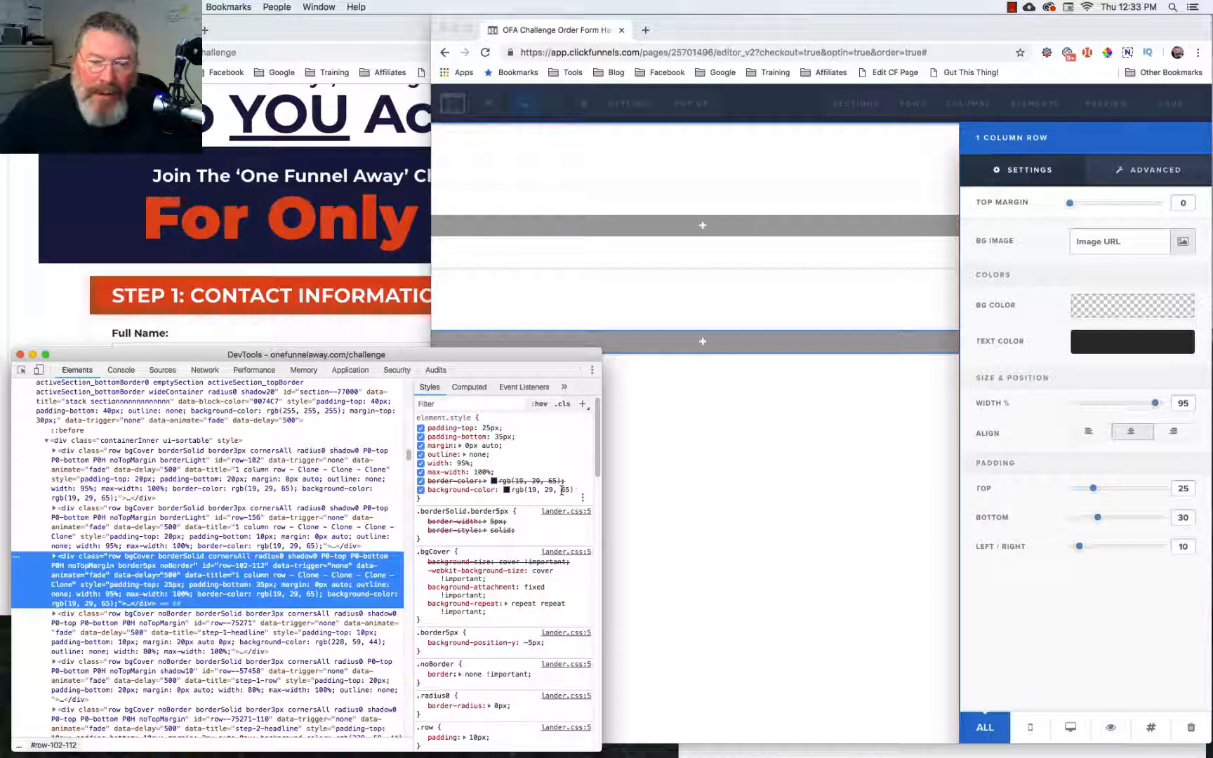
{"action": "left_click", "coordinate": [507, 490]}
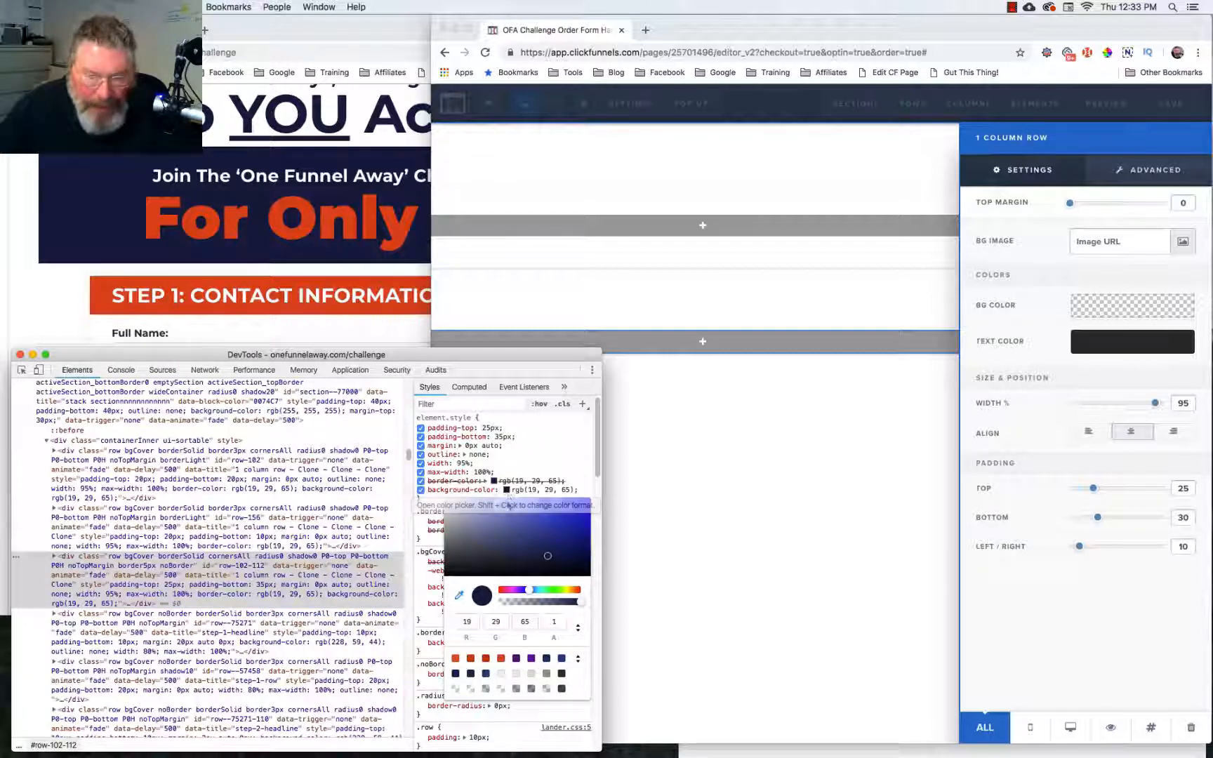
{"action": "left_click", "coordinate": [580, 630]}
{"action": "left_click", "coordinate": [580, 631]}
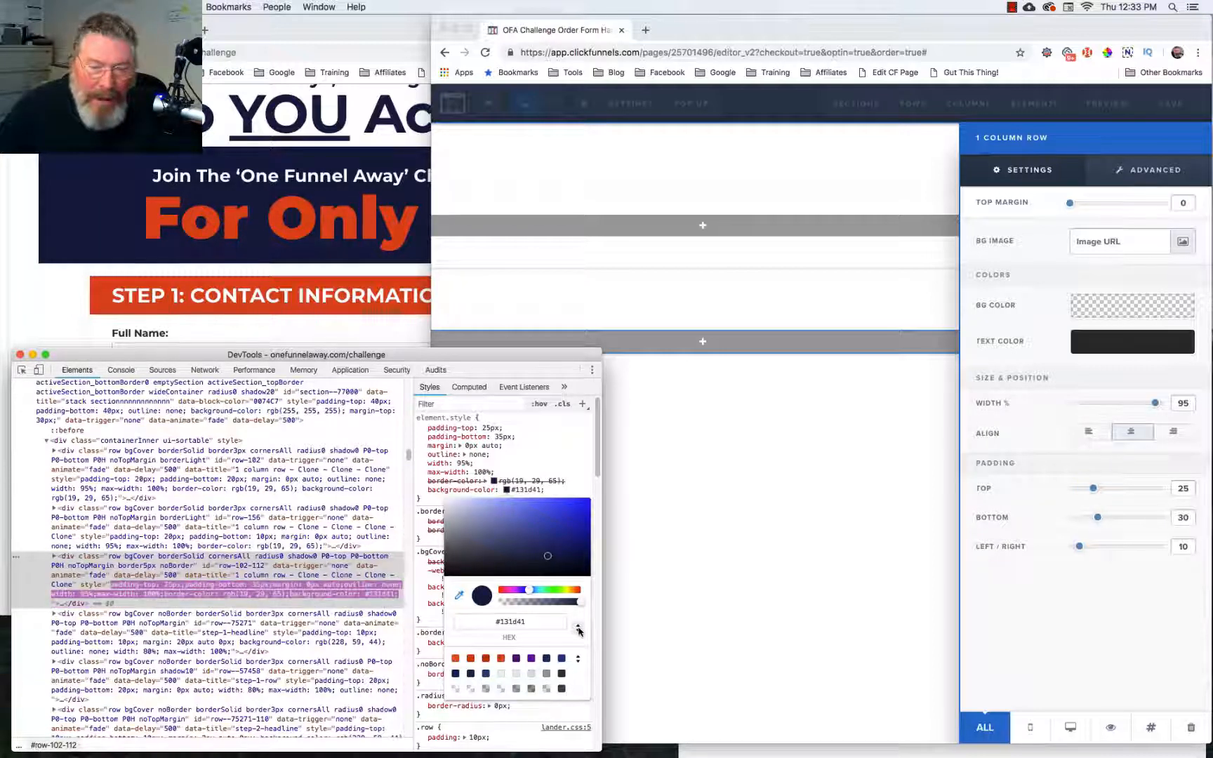
{"action": "left_click", "coordinate": [580, 631]}
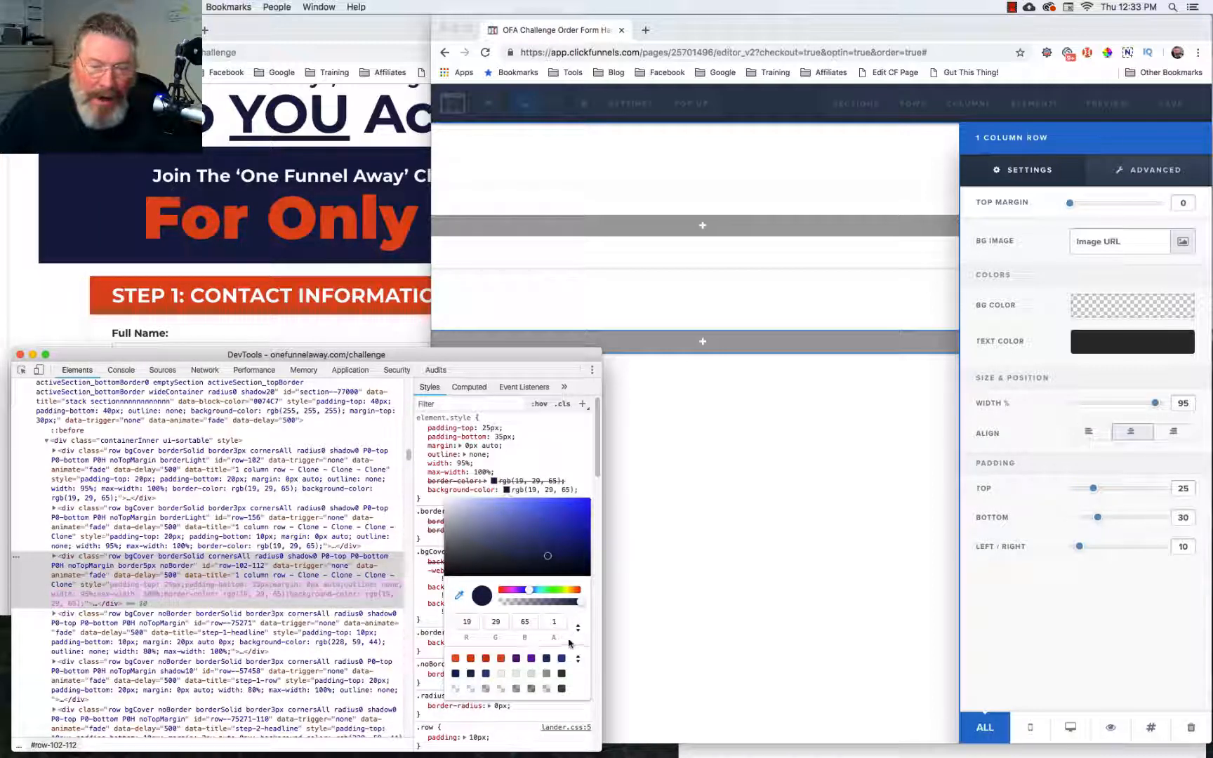
{"action": "left_click", "coordinate": [579, 631]}
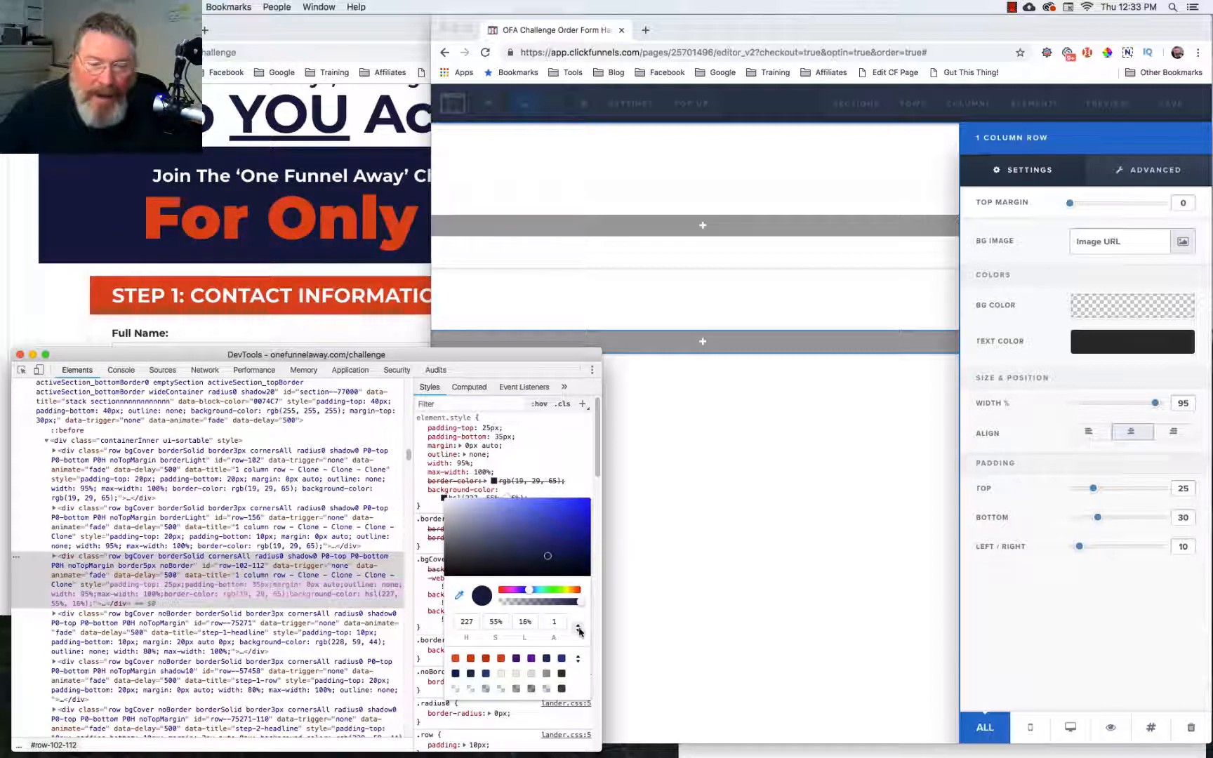
{"action": "left_click", "coordinate": [580, 631]}
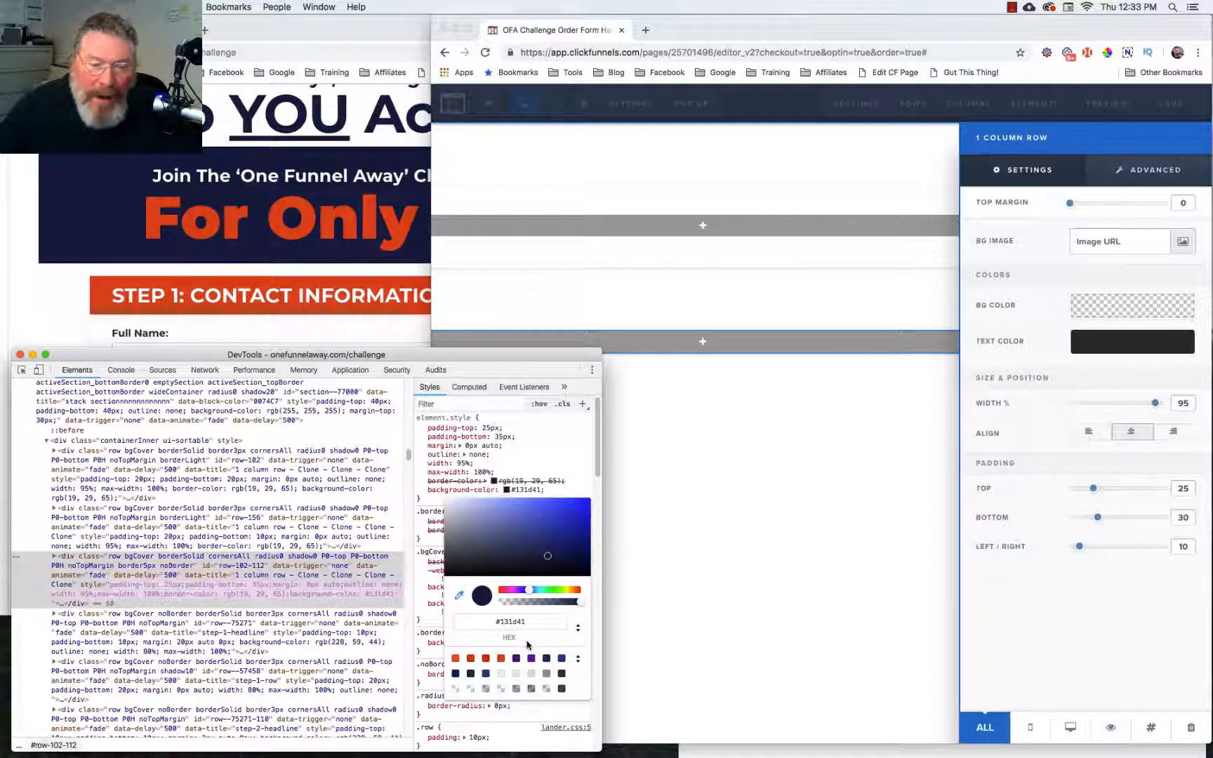
In the ClickFunnels editor, set the row's background colour to #131d41 and its top and bottom padding to 50.
{"action": "left_click", "coordinate": [1115, 308]}
{"action": "left_click", "coordinate": [1116, 309]}
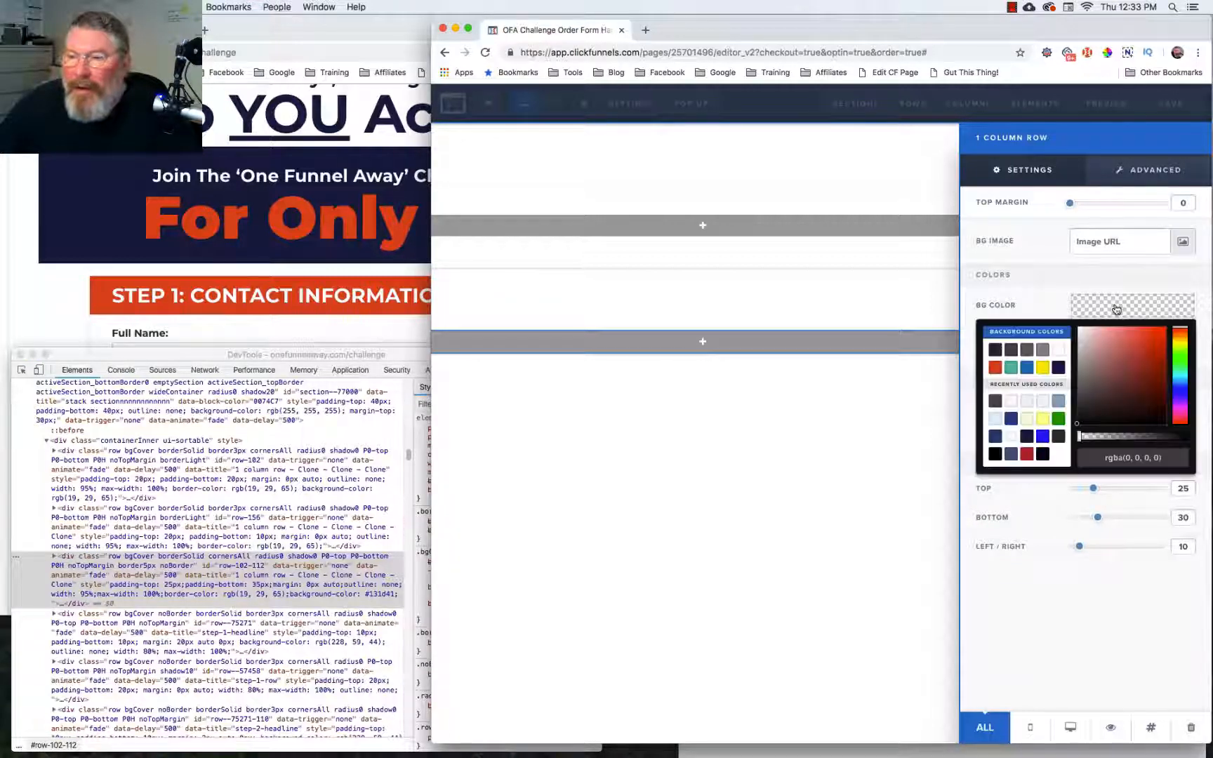
{"action": "left_click", "coordinate": [1177, 457]}
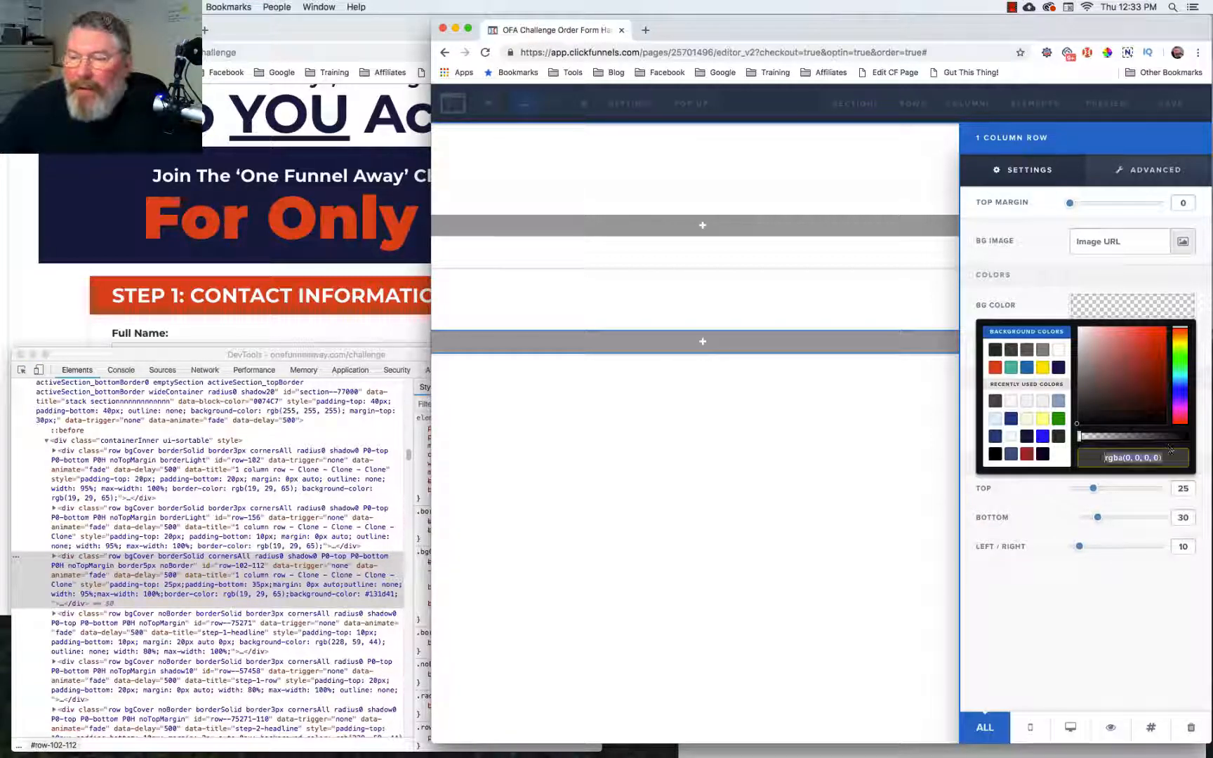
{"action": "type", "text": "#131d41"}
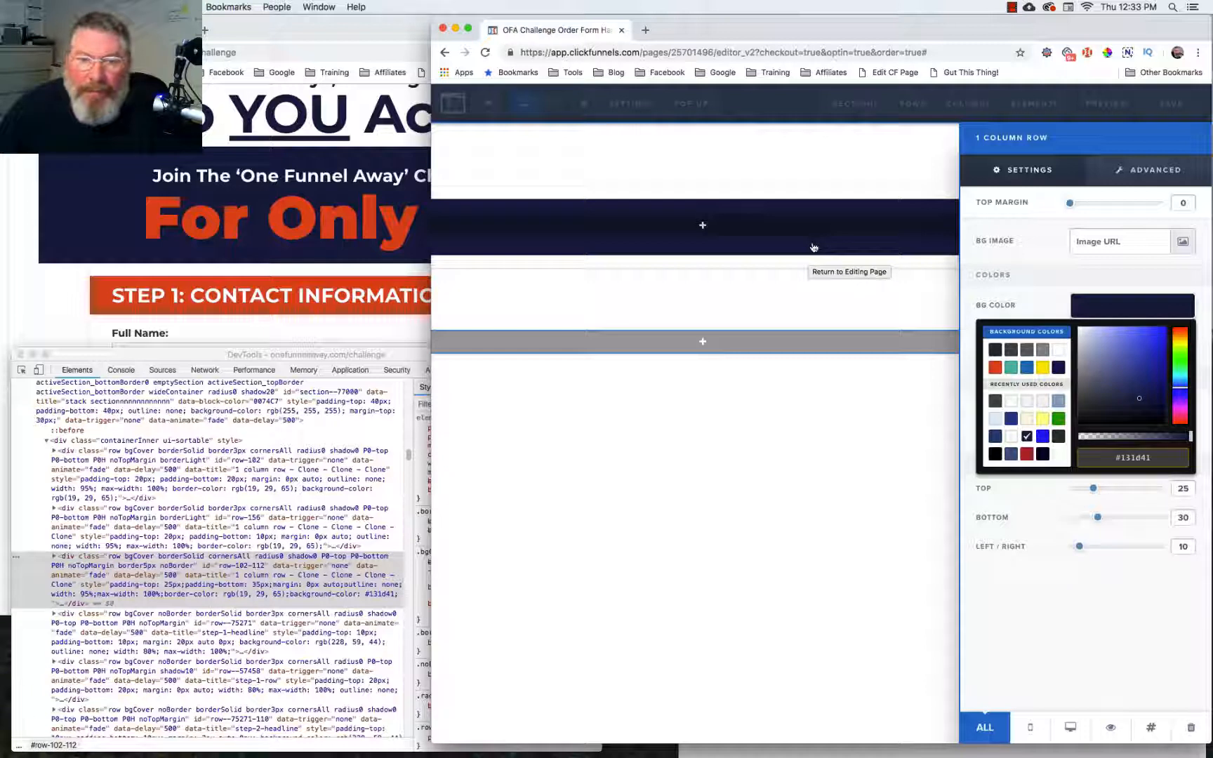
{"action": "left_click", "coordinate": [1028, 299]}
{"action": "left_click_drag", "start_coordinate": [1093, 488], "coordinate": [1121, 494]}
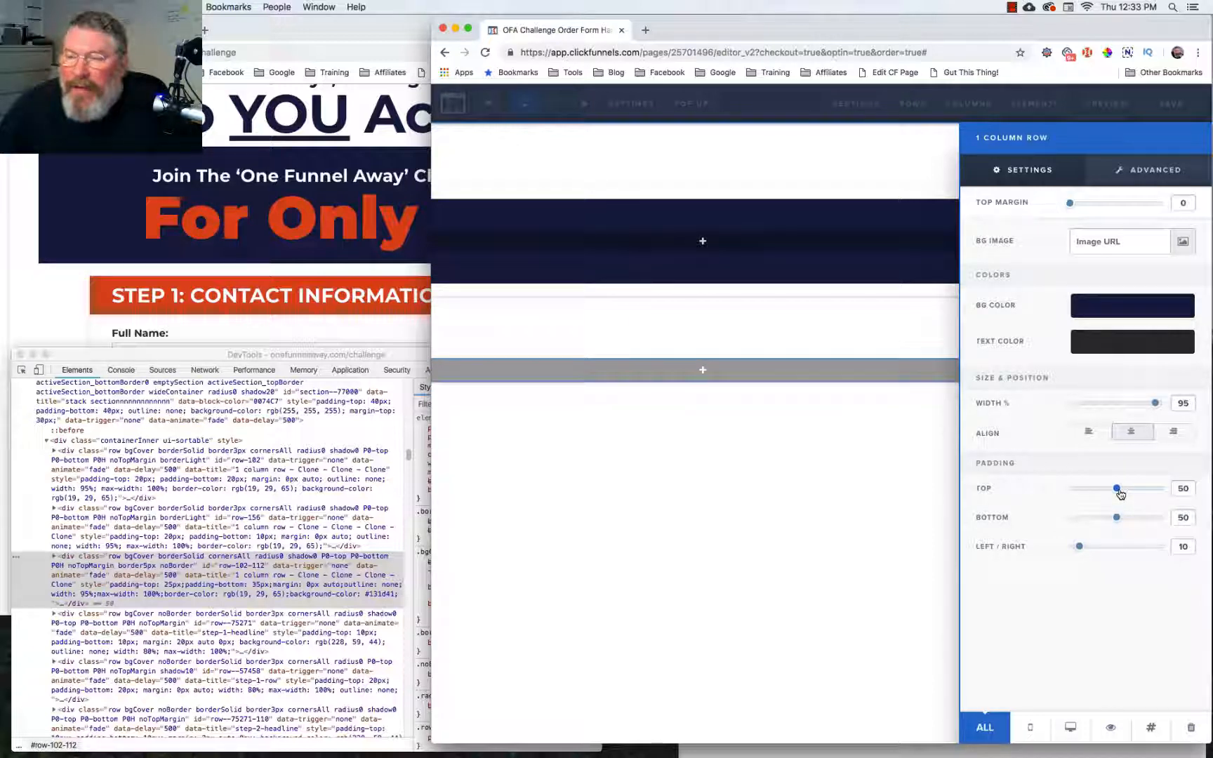
{"action": "left_click", "coordinate": [774, 274]}
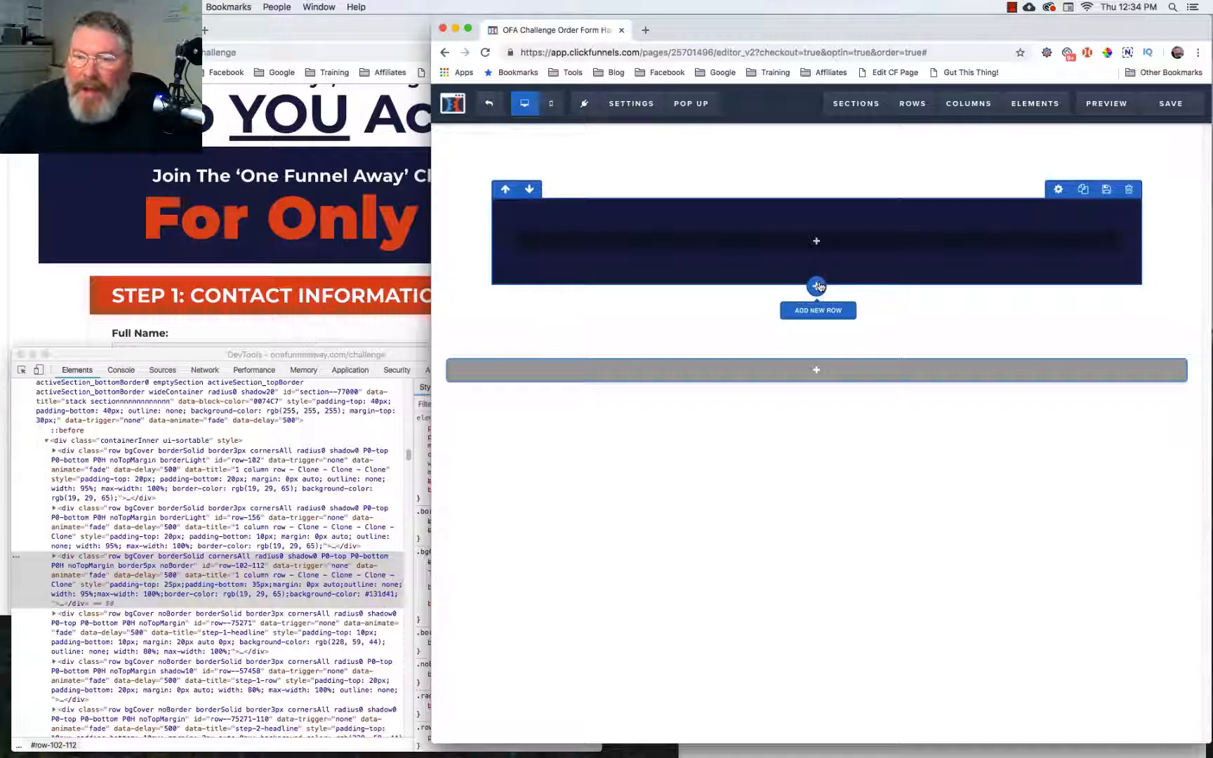
Add a second one-column row beneath the navy row.
{"action": "left_click", "coordinate": [818, 286]}
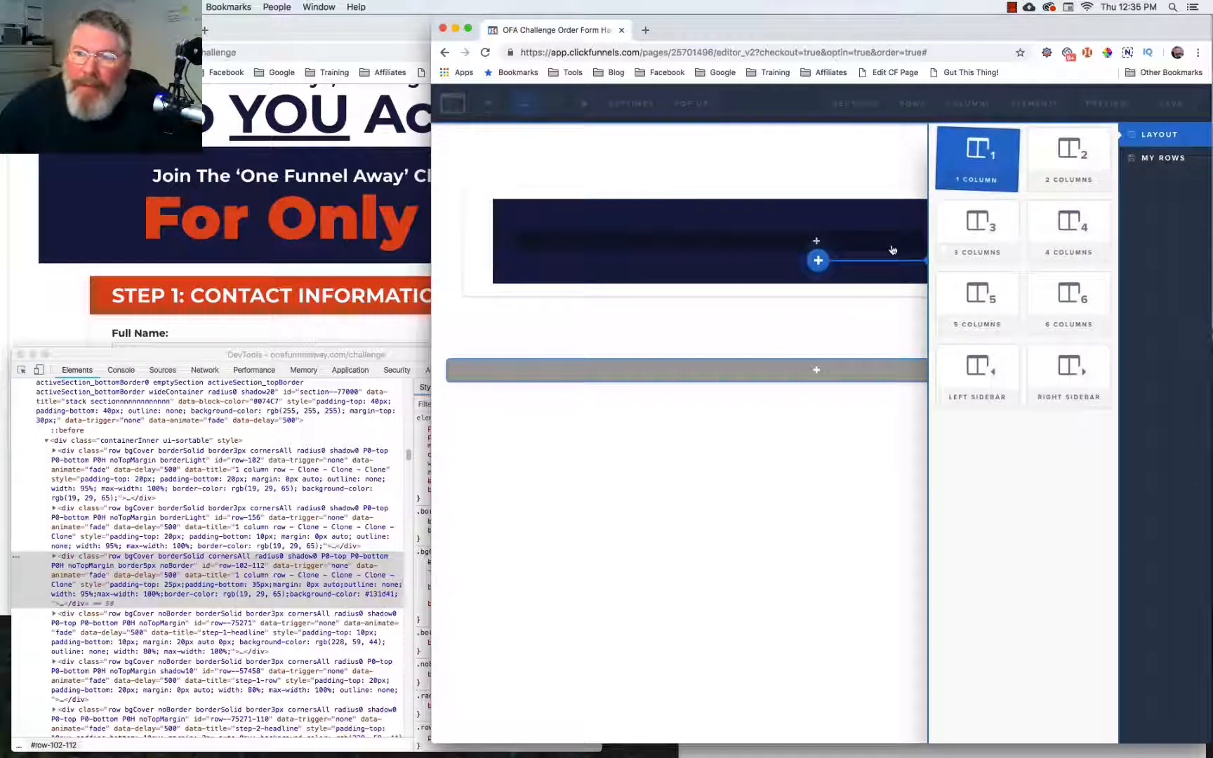
{"action": "left_click", "coordinate": [973, 160]}
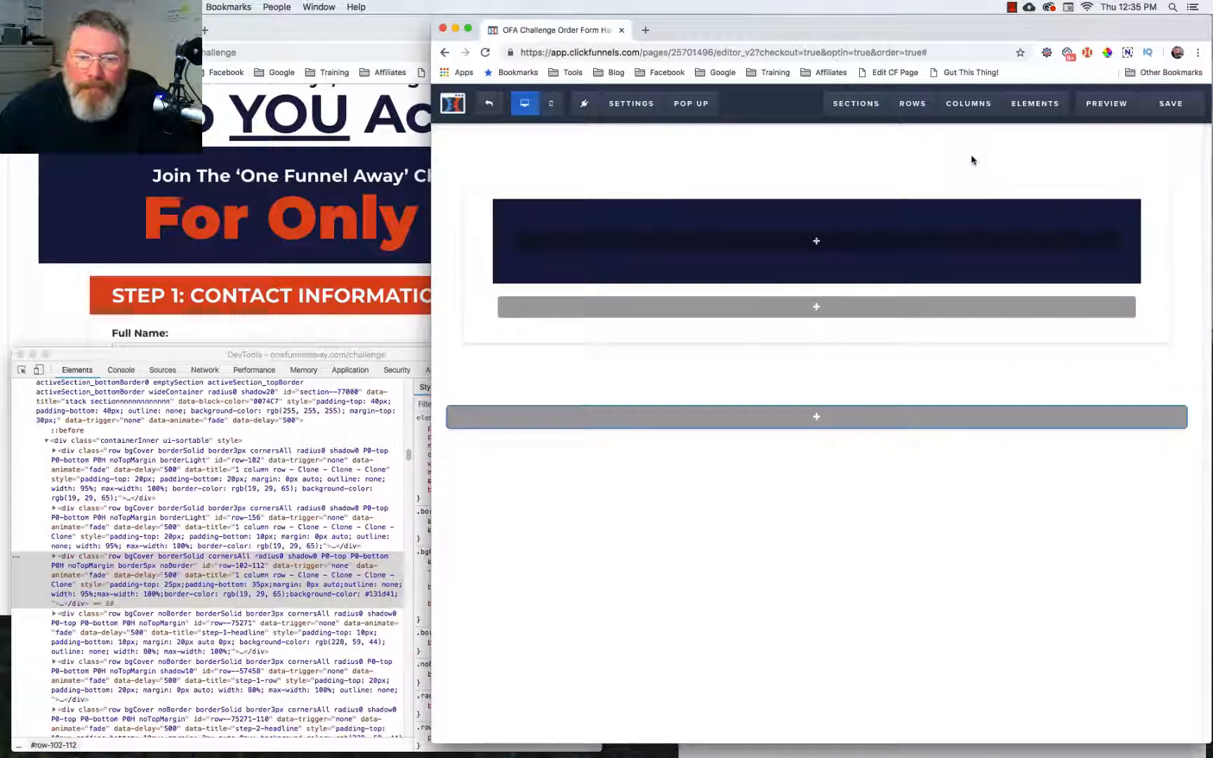
{"action": "left_click", "coordinate": [101, 299]}
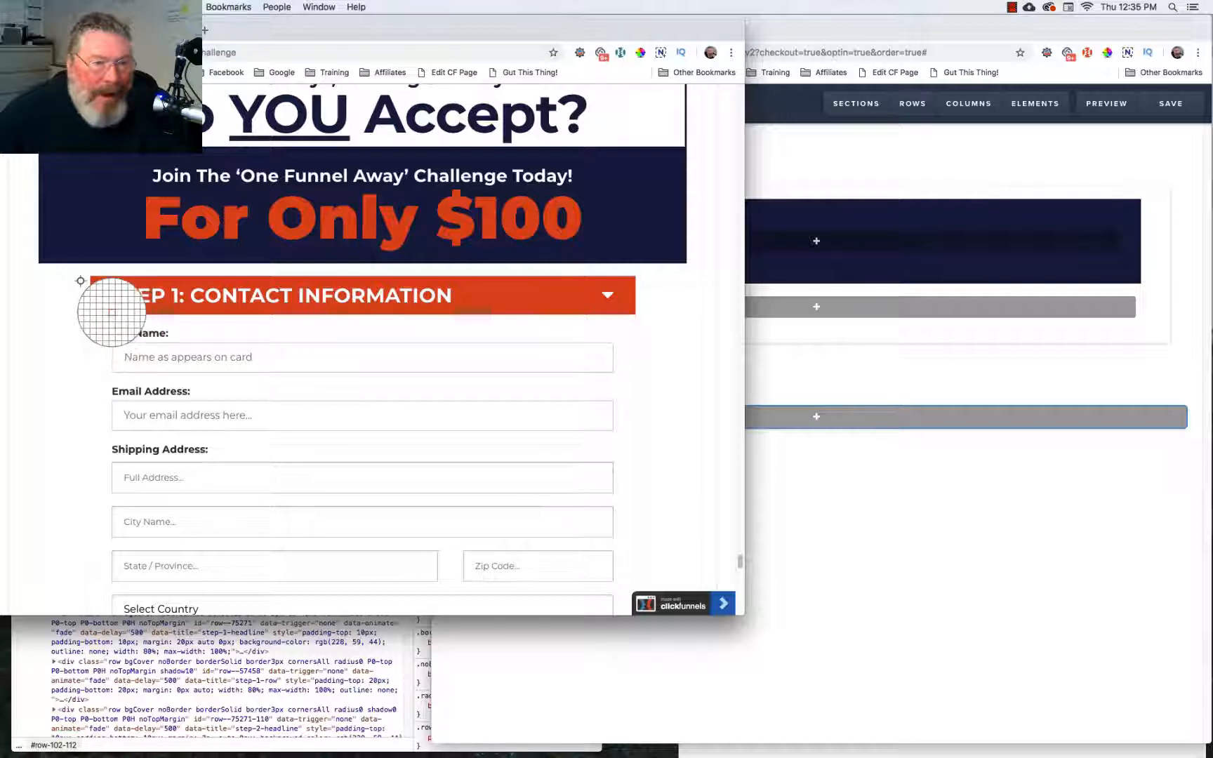
{"action": "left_click", "coordinate": [133, 326]}
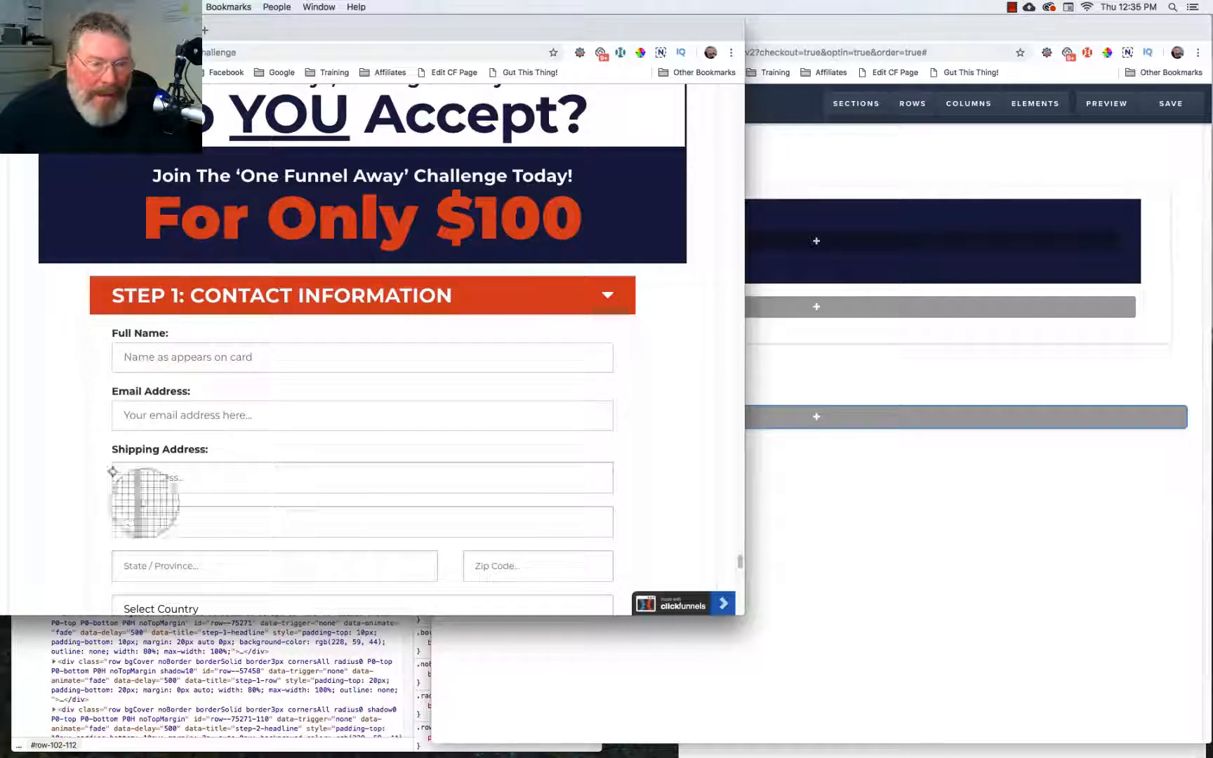
{"action": "left_click", "coordinate": [313, 655]}
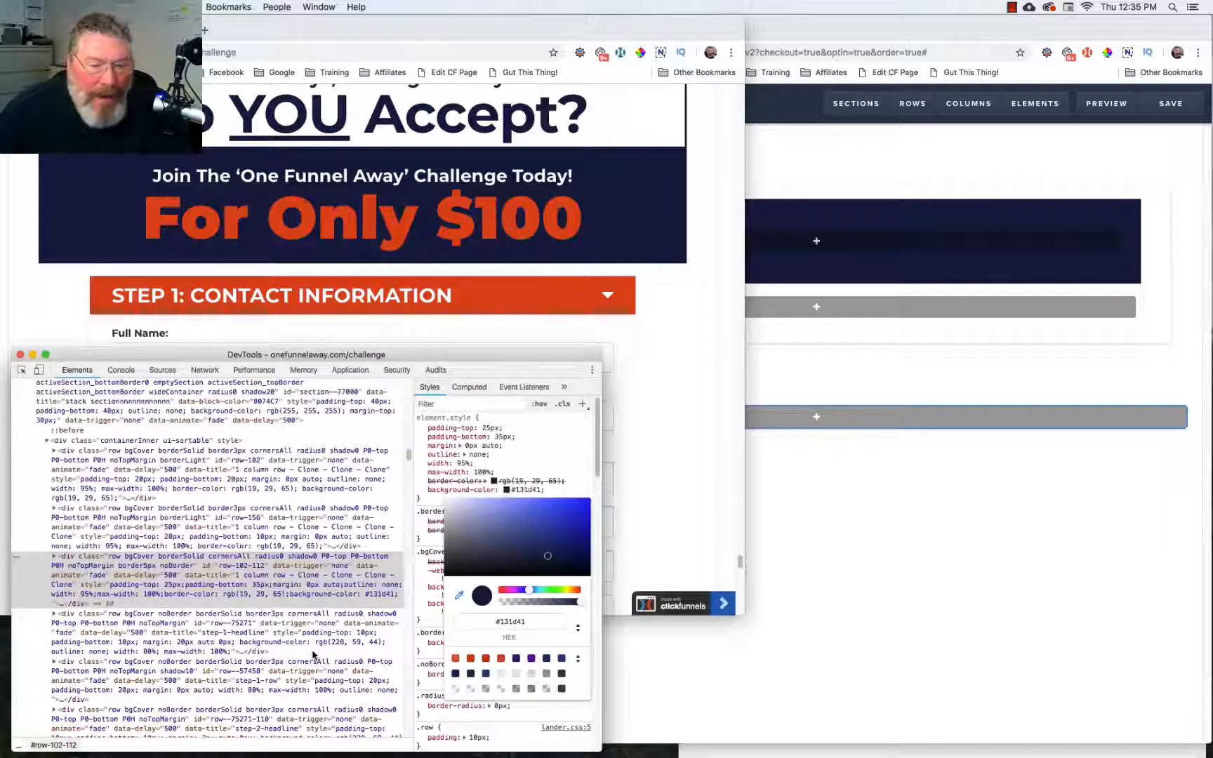
{"action": "left_click", "coordinate": [460, 597]}
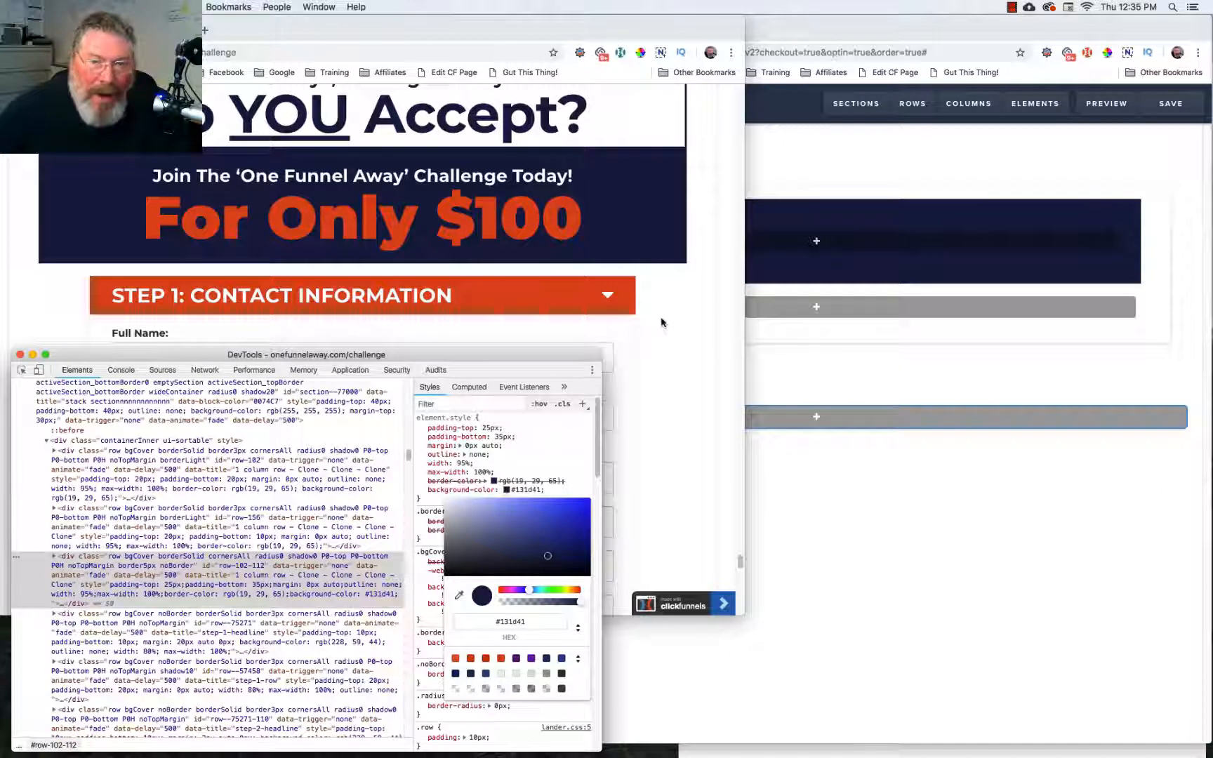
Inspect the orange "STEP 1: CONTACT INFORMATION" row on the original page to read its padding, margin, width and background colour.
{"action": "left_click", "coordinate": [89, 306]}
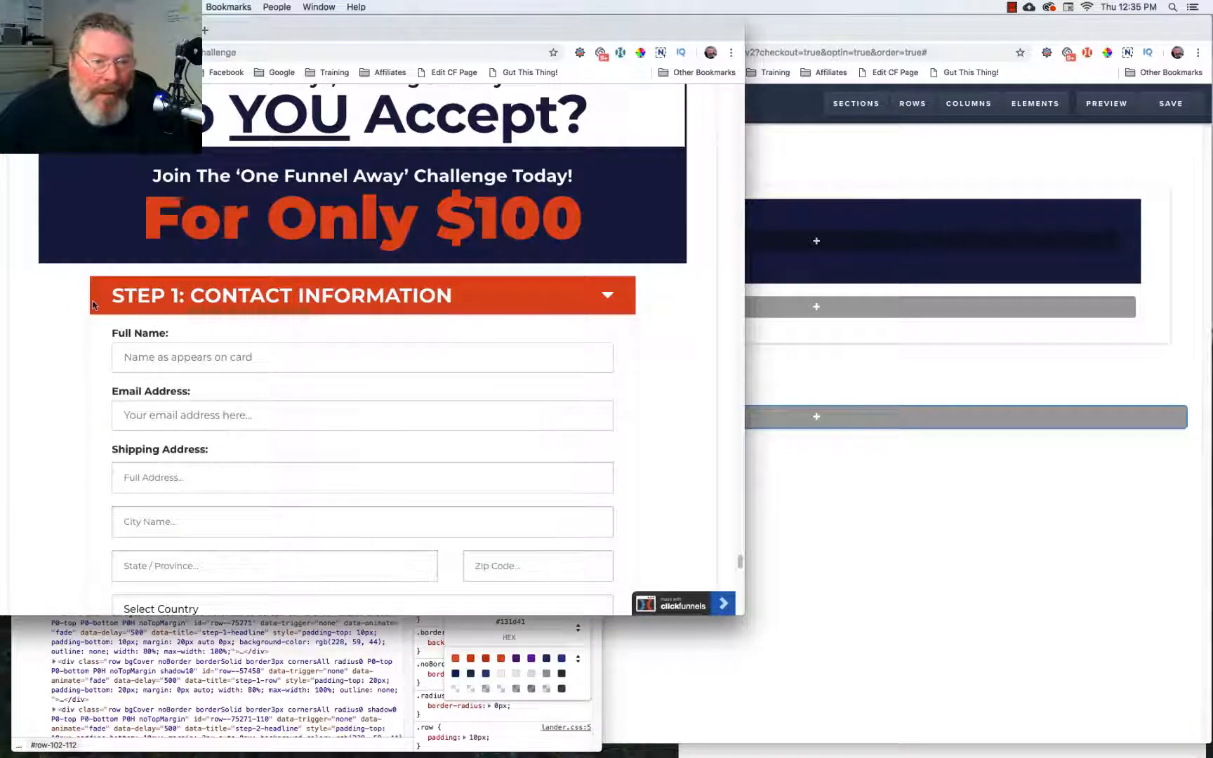
{"action": "right_click", "coordinate": [100, 301]}
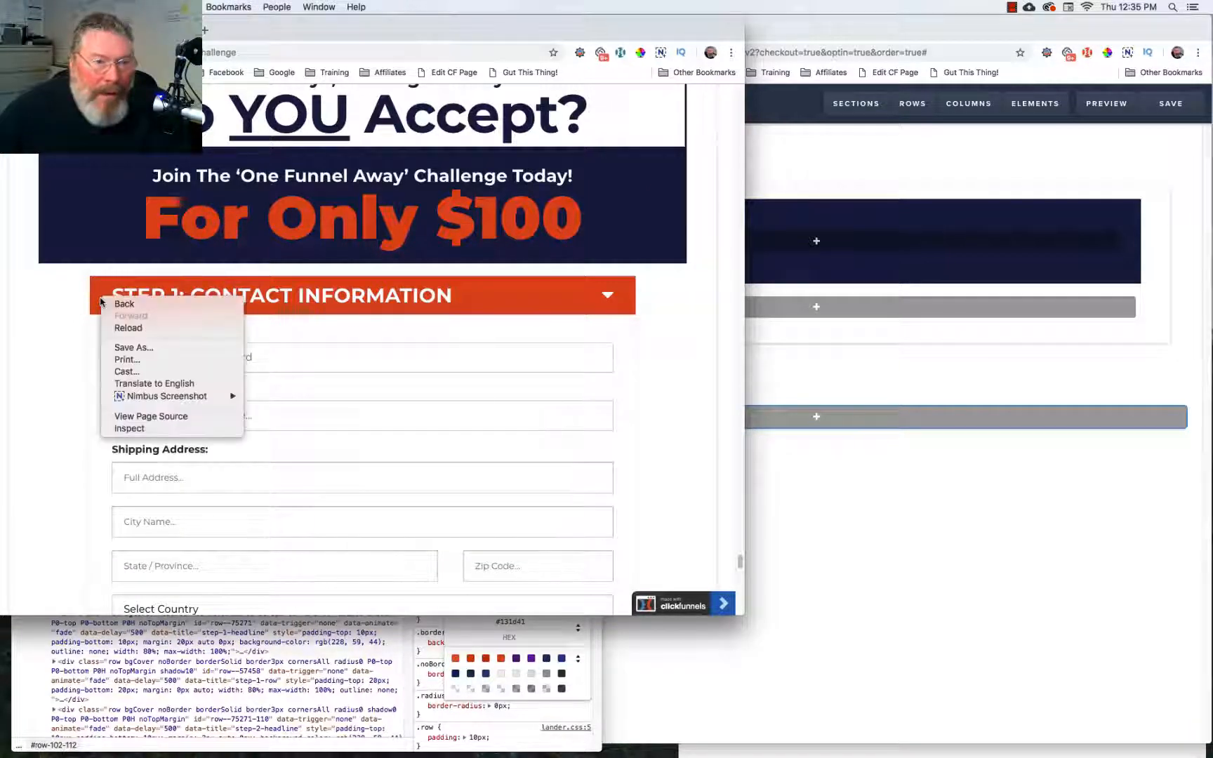
{"action": "left_click", "coordinate": [134, 429]}
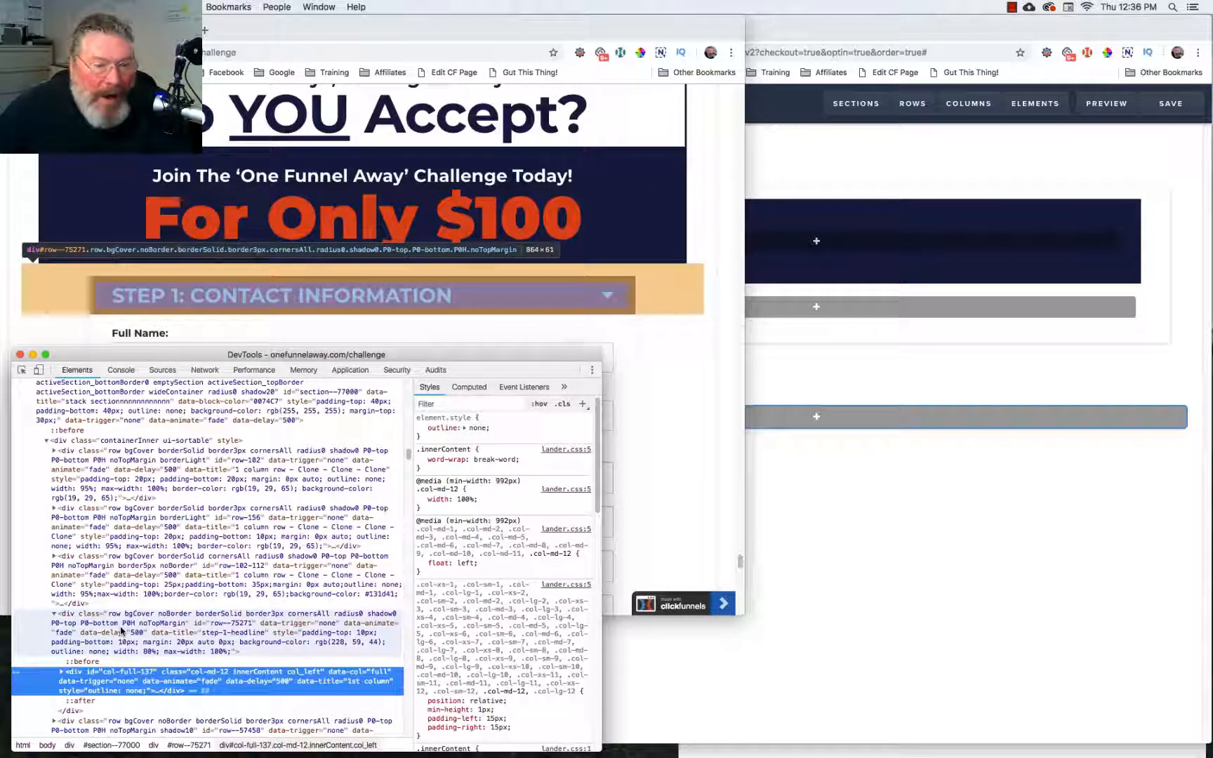
{"action": "left_click", "coordinate": [121, 630]}
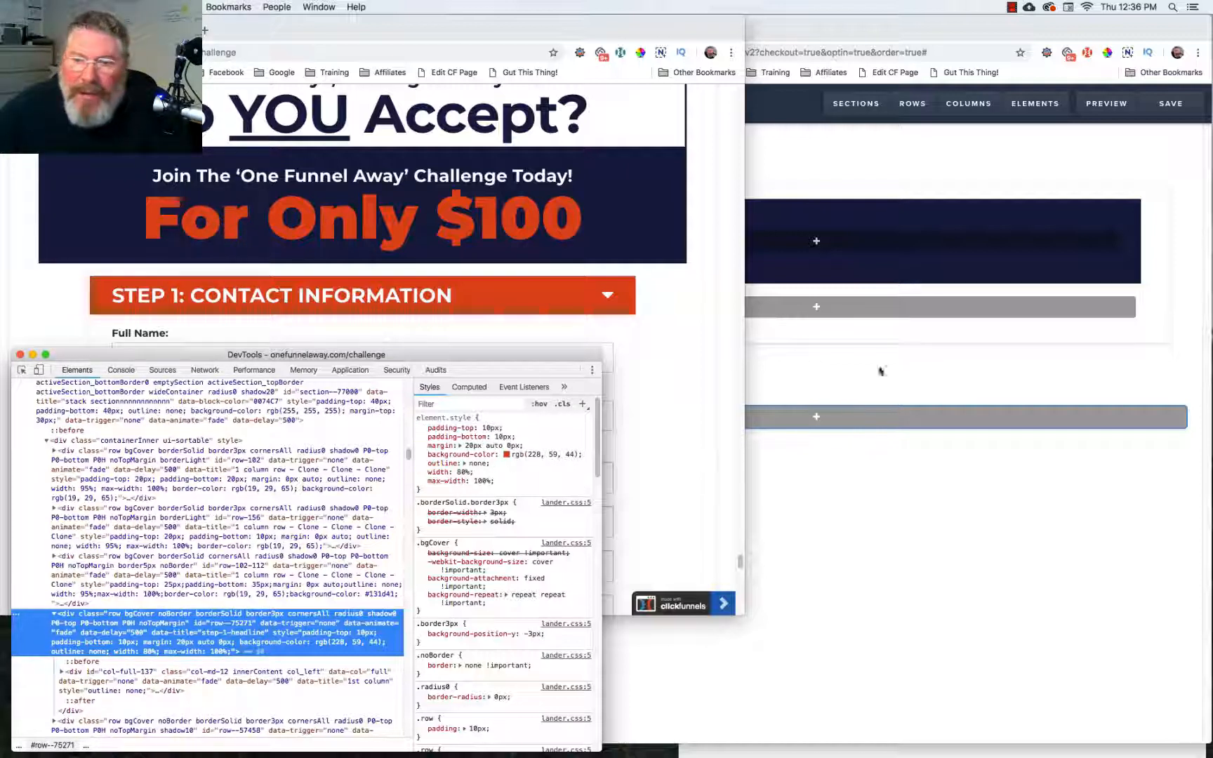
In the ClickFunnels editor, set the new row's top and bottom padding to 10, width to 80% and top margin to 20.
{"action": "left_click", "coordinate": [899, 313]}
{"action": "mouse_move", "coordinate": [899, 314]}
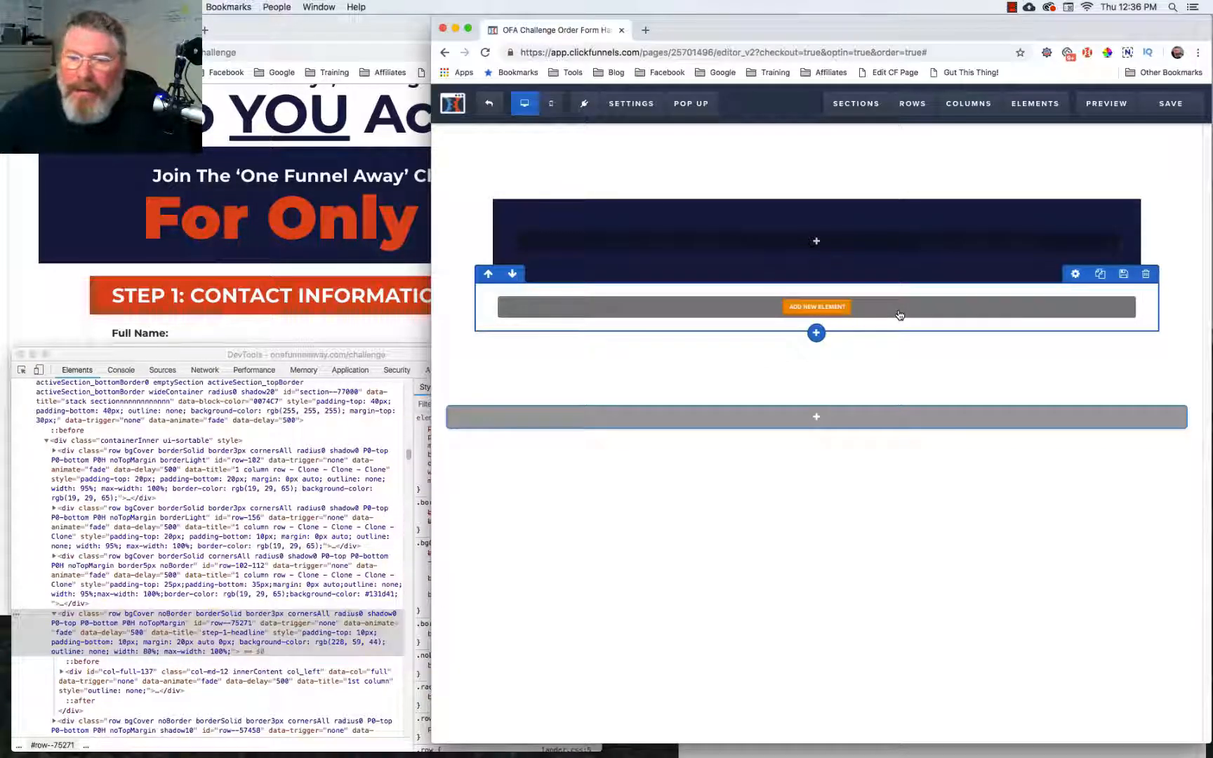
{"action": "left_click", "coordinate": [1056, 304]}
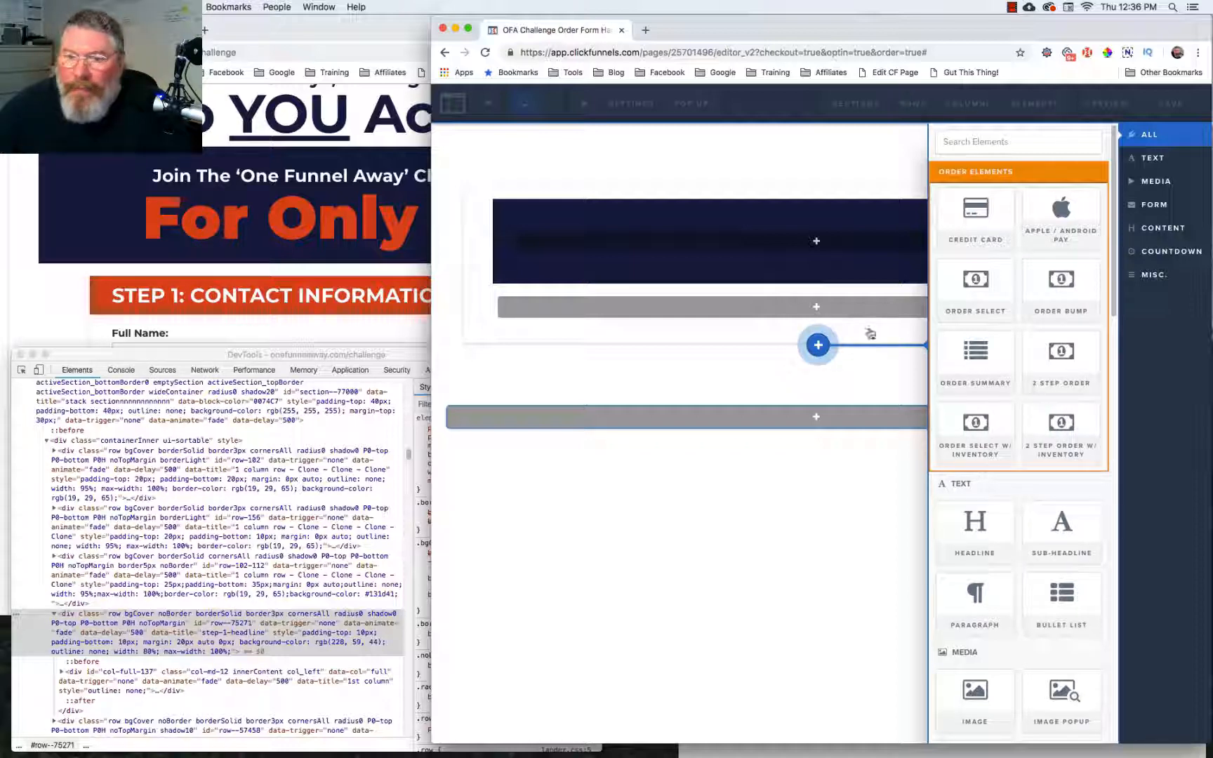
{"action": "left_click", "coordinate": [896, 342]}
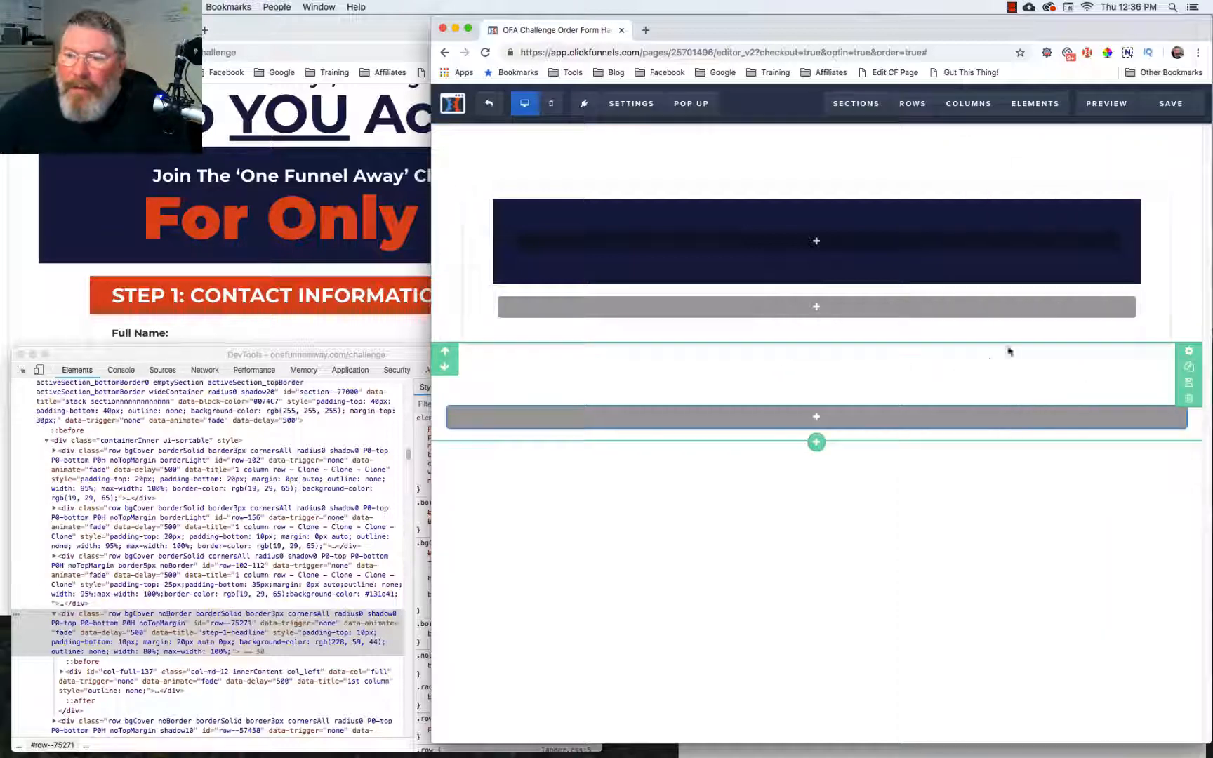
{"action": "mouse_move", "coordinate": [1073, 319]}
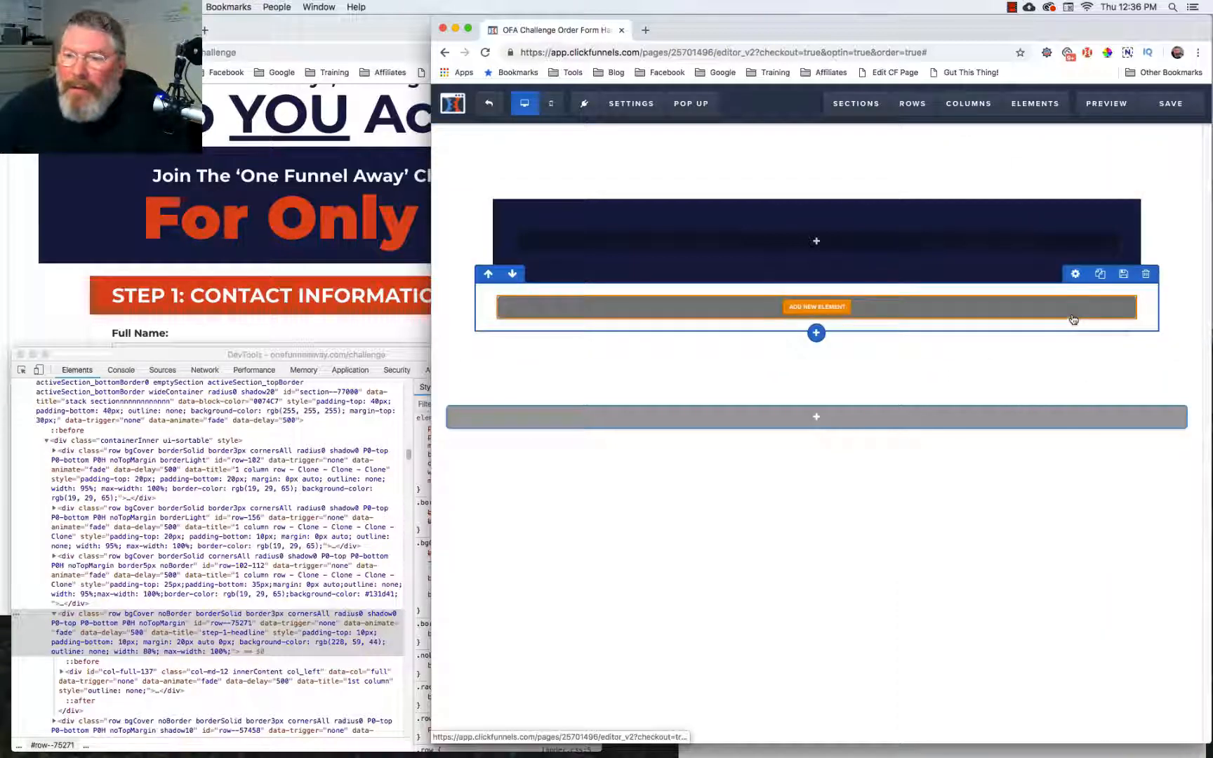
{"action": "left_click", "coordinate": [1075, 274]}
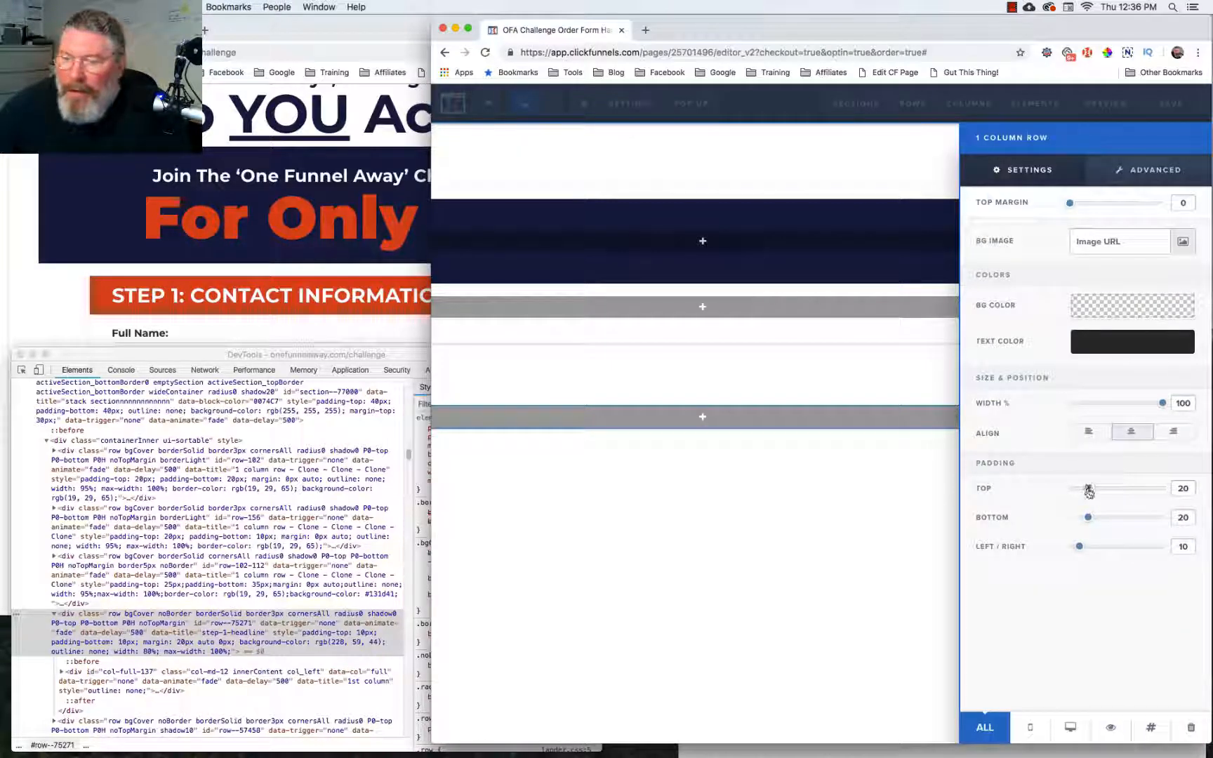
{"action": "left_click_drag", "start_coordinate": [1088, 492], "coordinate": [1079, 518]}
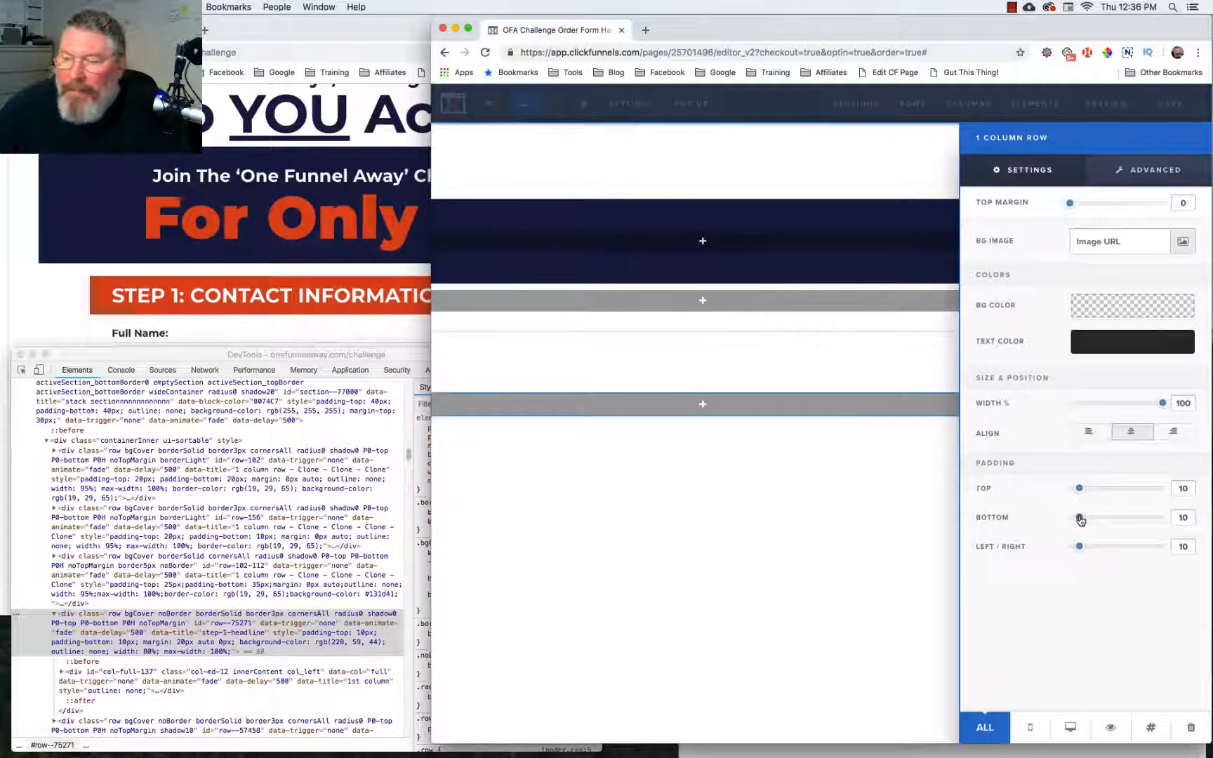
{"action": "left_click_drag", "start_coordinate": [1163, 404], "coordinate": [1131, 410]}
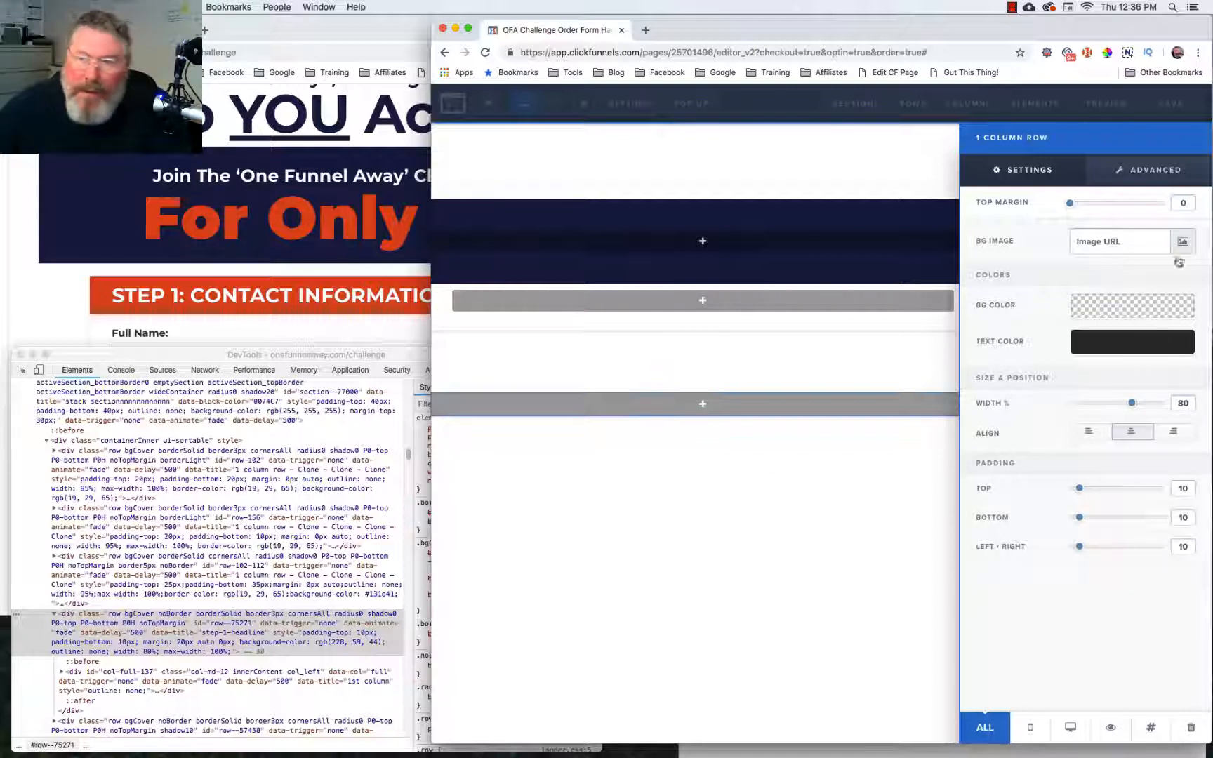
{"action": "left_click_drag", "start_coordinate": [1081, 207], "coordinate": [1089, 205]}
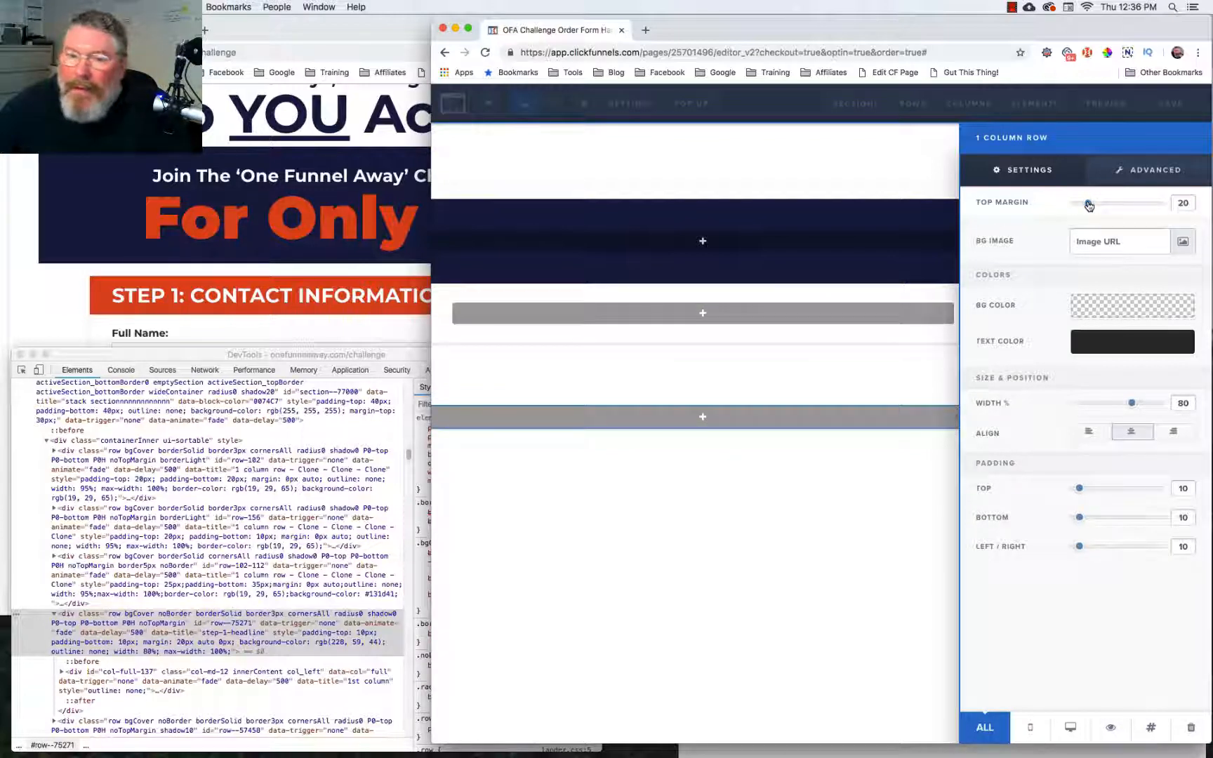
In DevTools, switch the orange "STEP 1" row's background colour to its hex value for copying.
{"action": "left_click", "coordinate": [336, 624]}
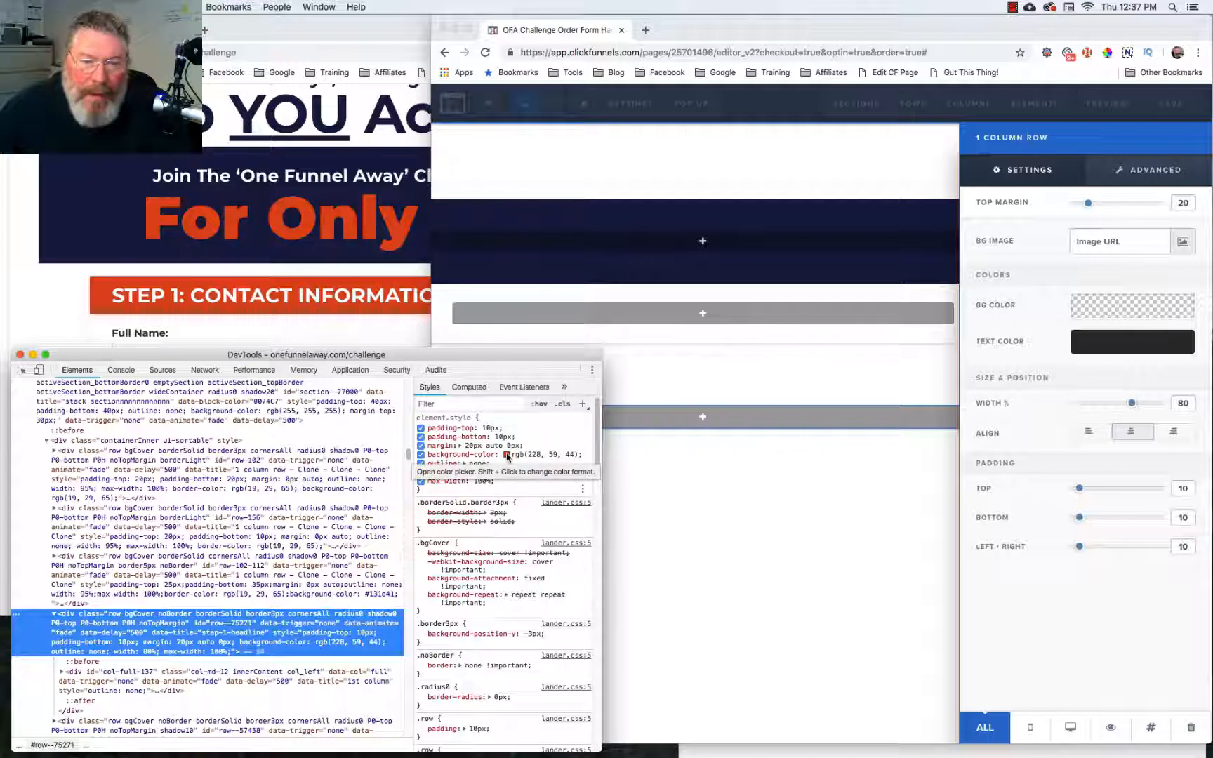
{"action": "left_click", "coordinate": [507, 454]}
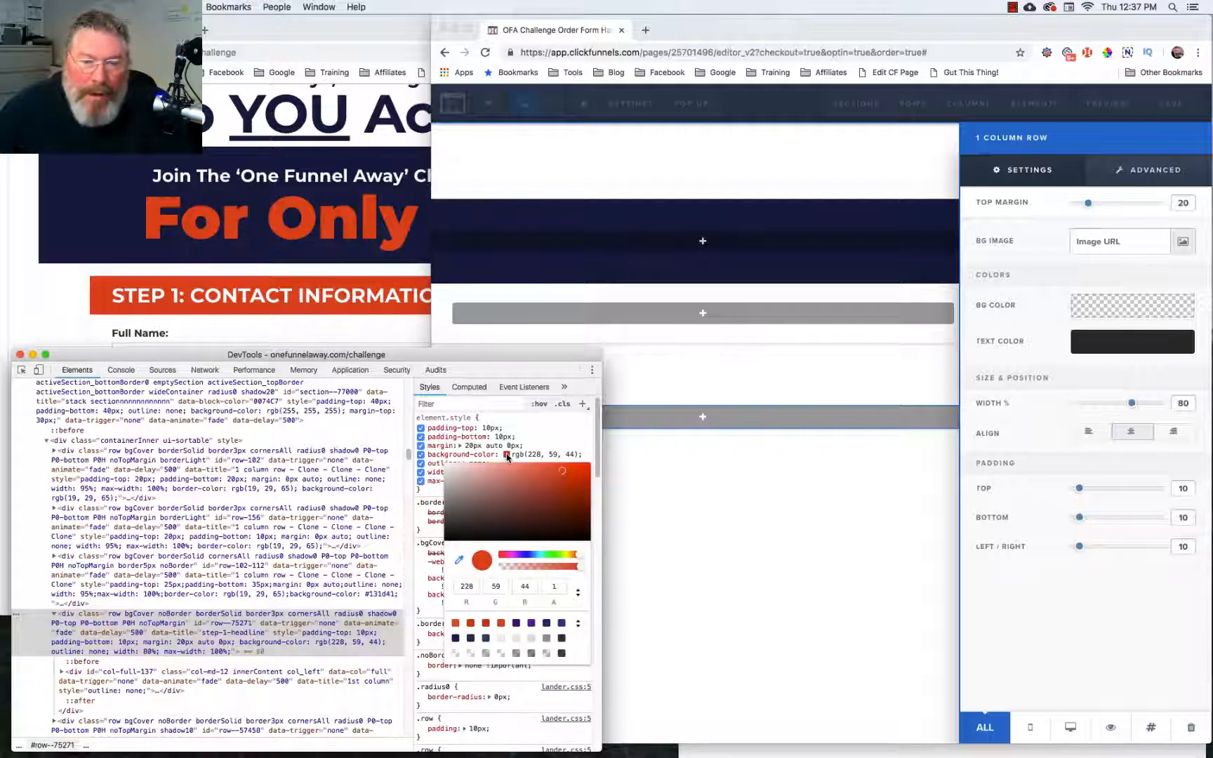
{"action": "left_click", "coordinate": [578, 594]}
{"action": "left_click", "coordinate": [579, 594]}
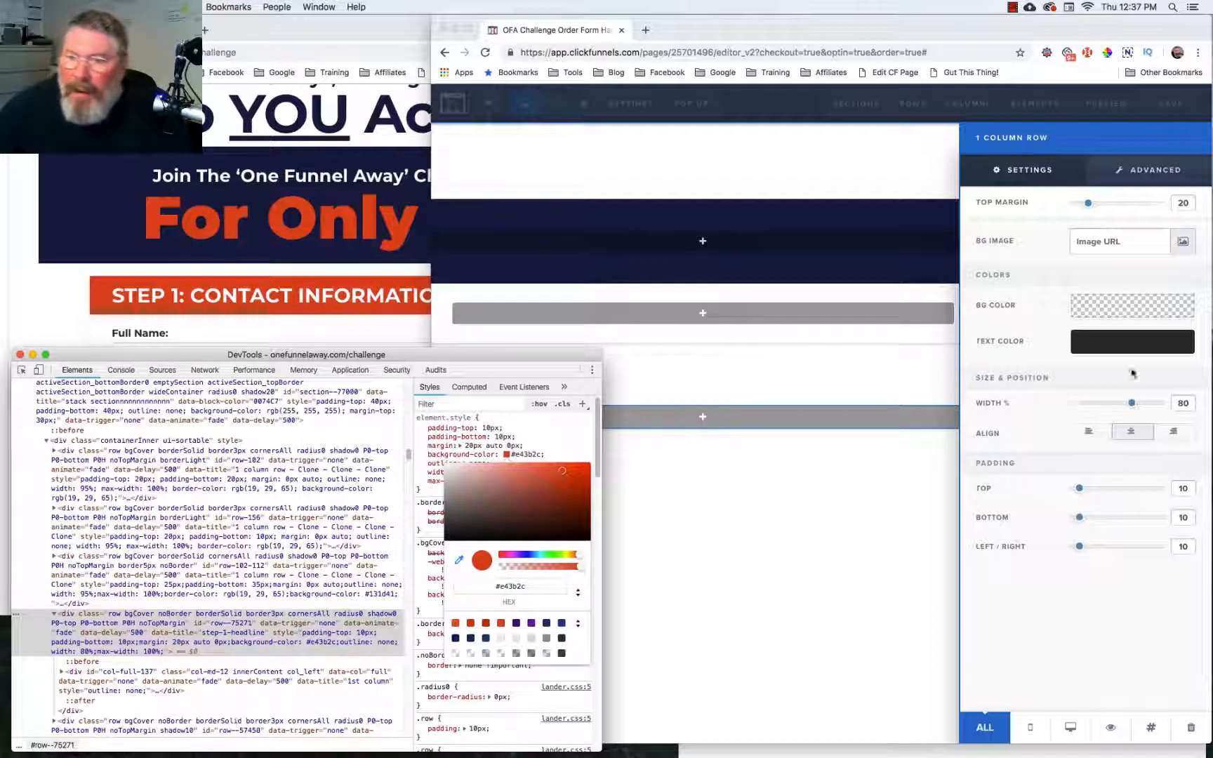
Back in the ClickFunnels editor, set the new row's background colour to #e43b2c and close its settings.
{"action": "left_click", "coordinate": [1098, 313]}
{"action": "left_click", "coordinate": [1097, 313]}
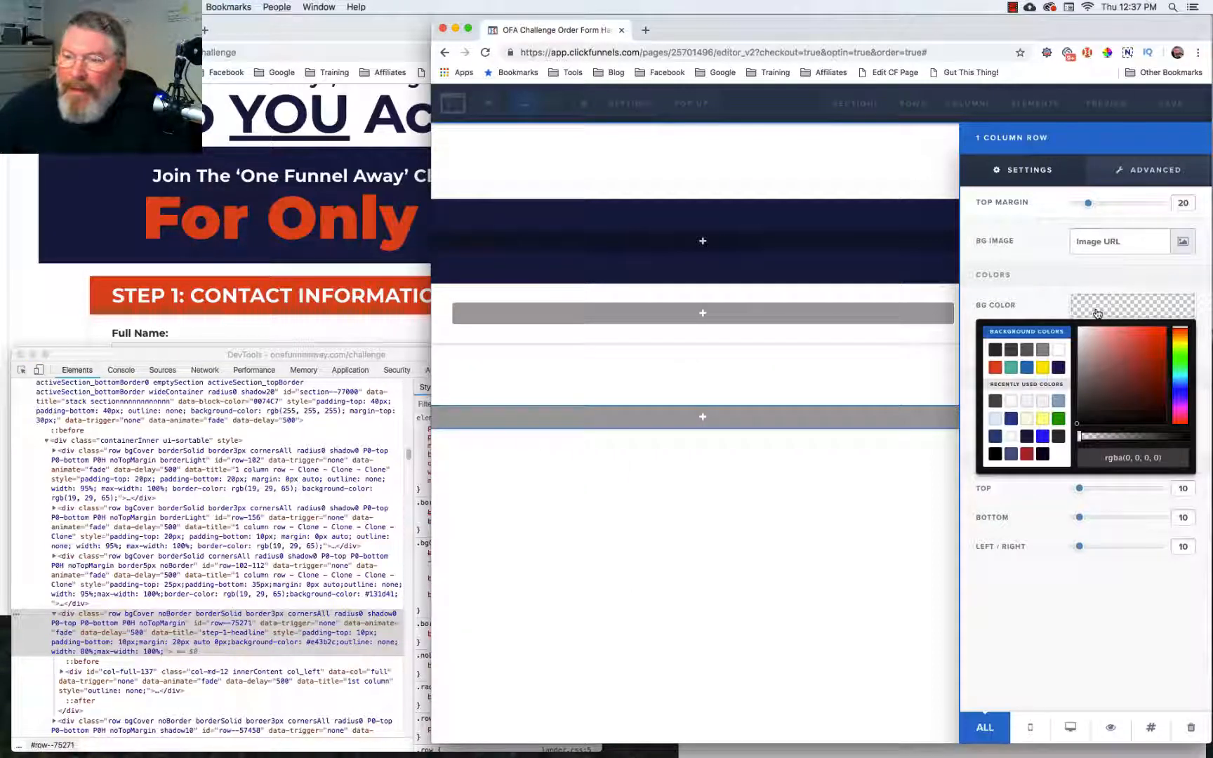
{"action": "left_click_drag", "start_coordinate": [1100, 461], "coordinate": [1191, 455]}
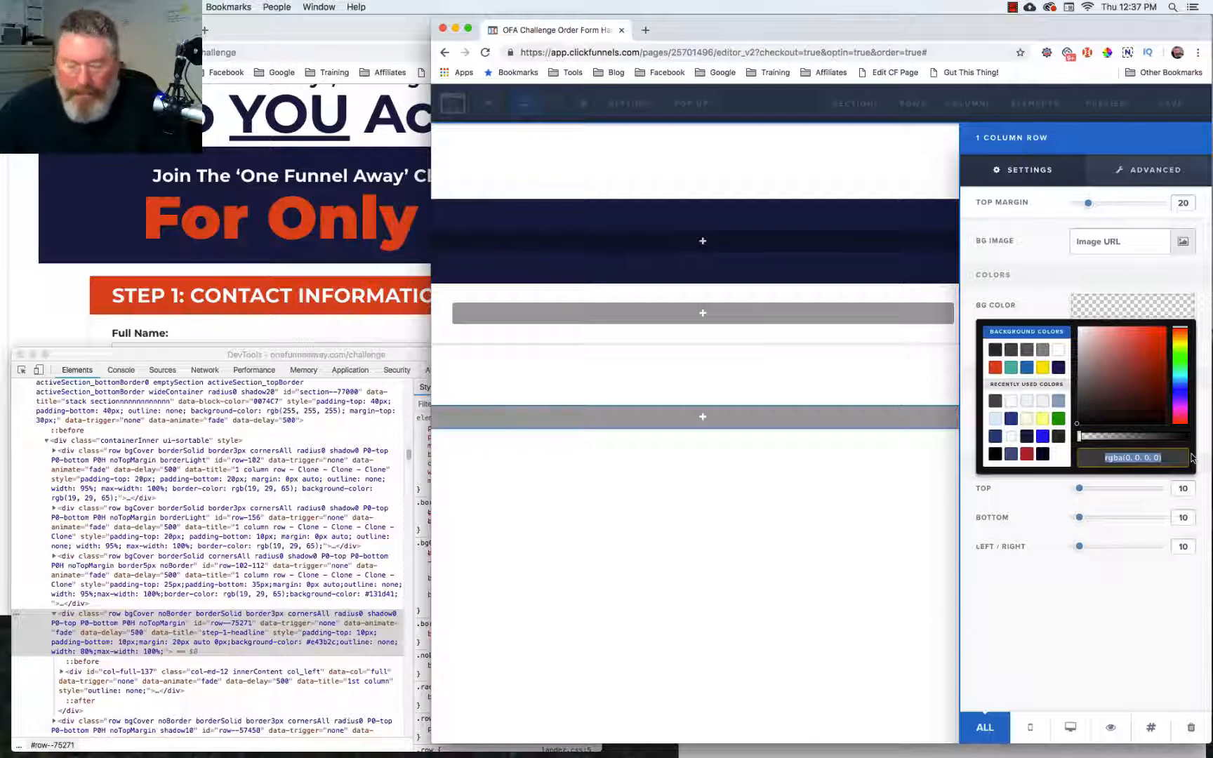
{"action": "type", "text": "#e43b2c"}
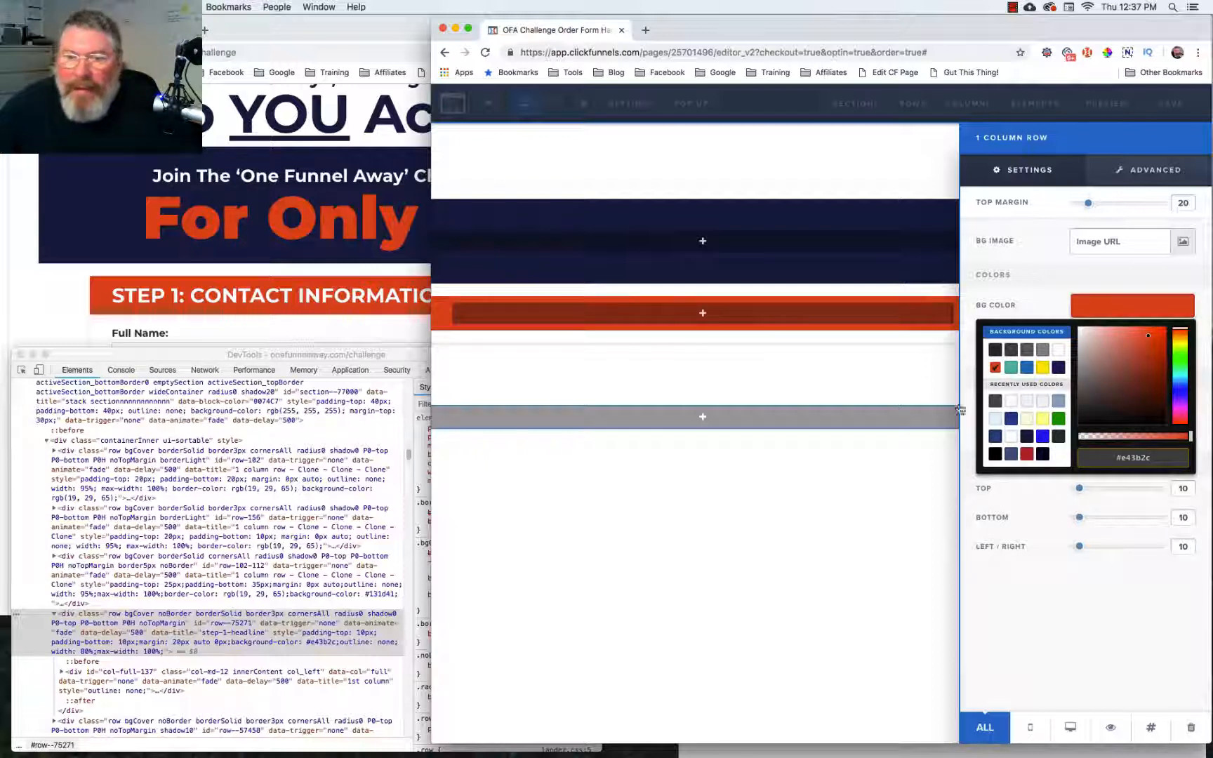
{"action": "left_click", "coordinate": [860, 378]}
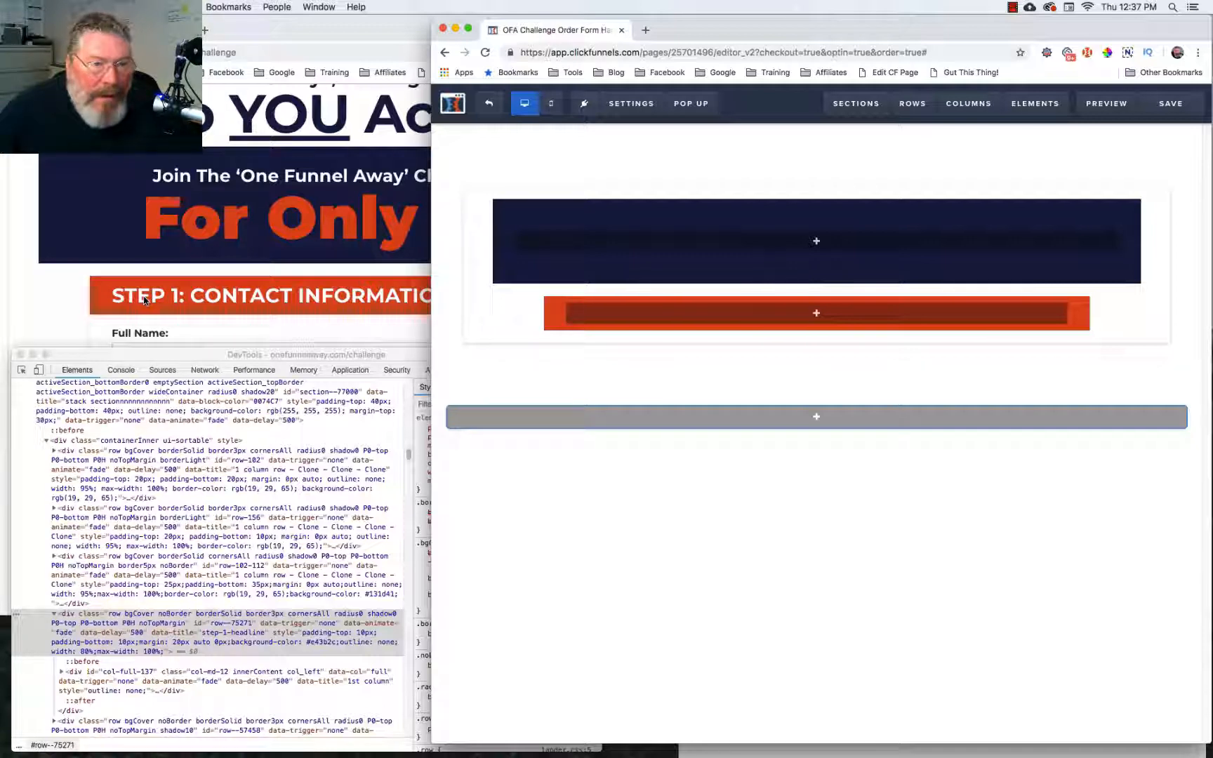
Inspect the "STEP 1: CONTACT INFORMATION" headline on the original page to read its text alignment, font size and colour.
{"action": "left_click", "coordinate": [67, 306]}
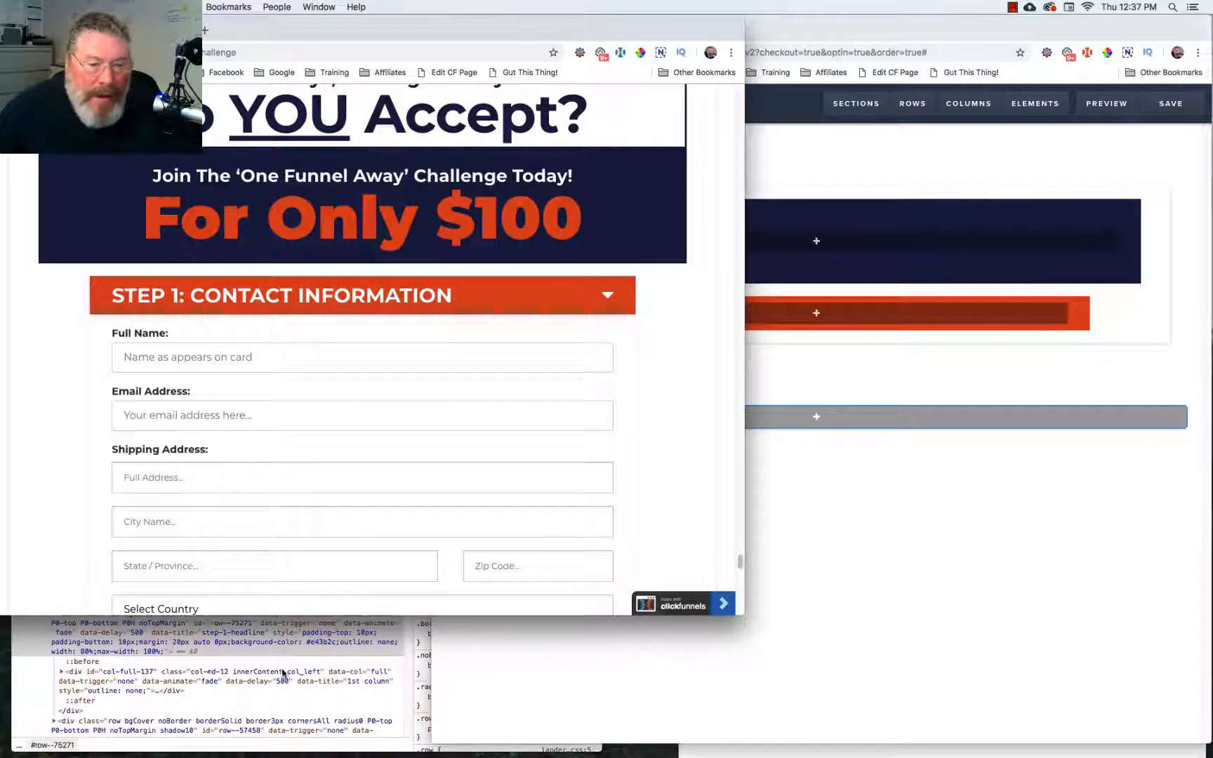
{"action": "left_click", "coordinate": [290, 647]}
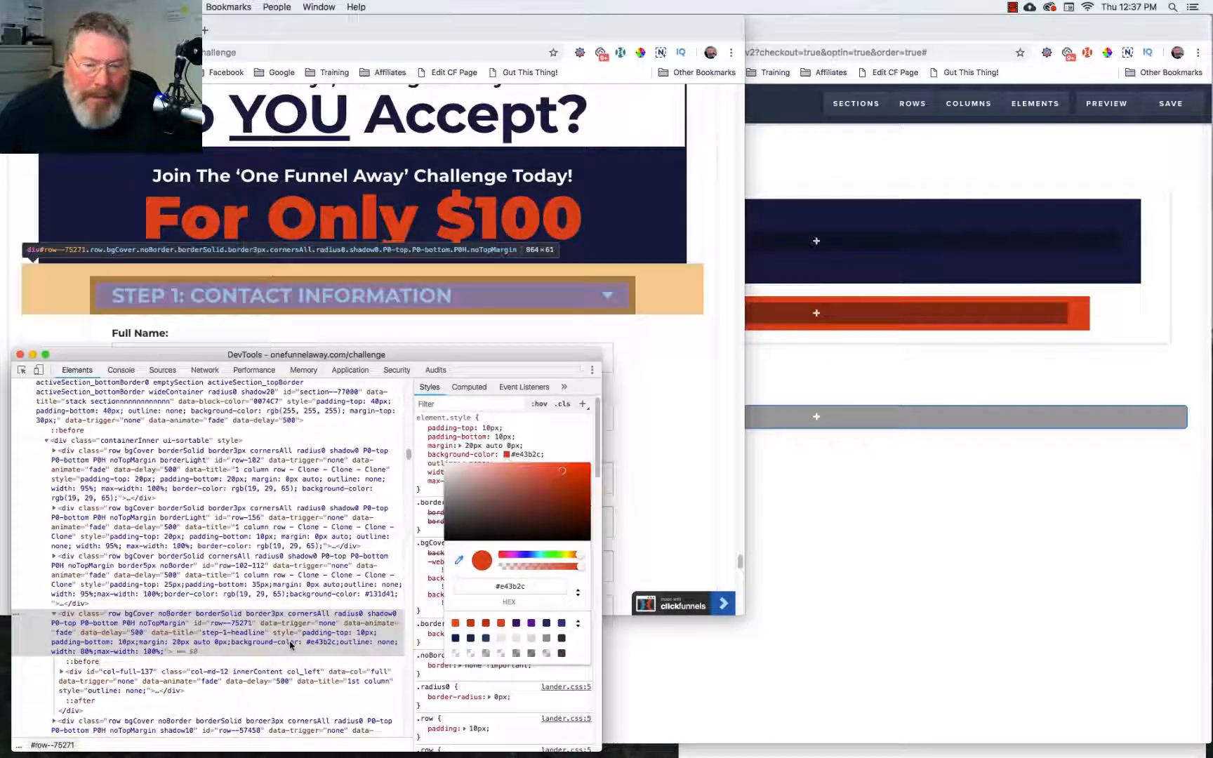
{"action": "left_click", "coordinate": [459, 561]}
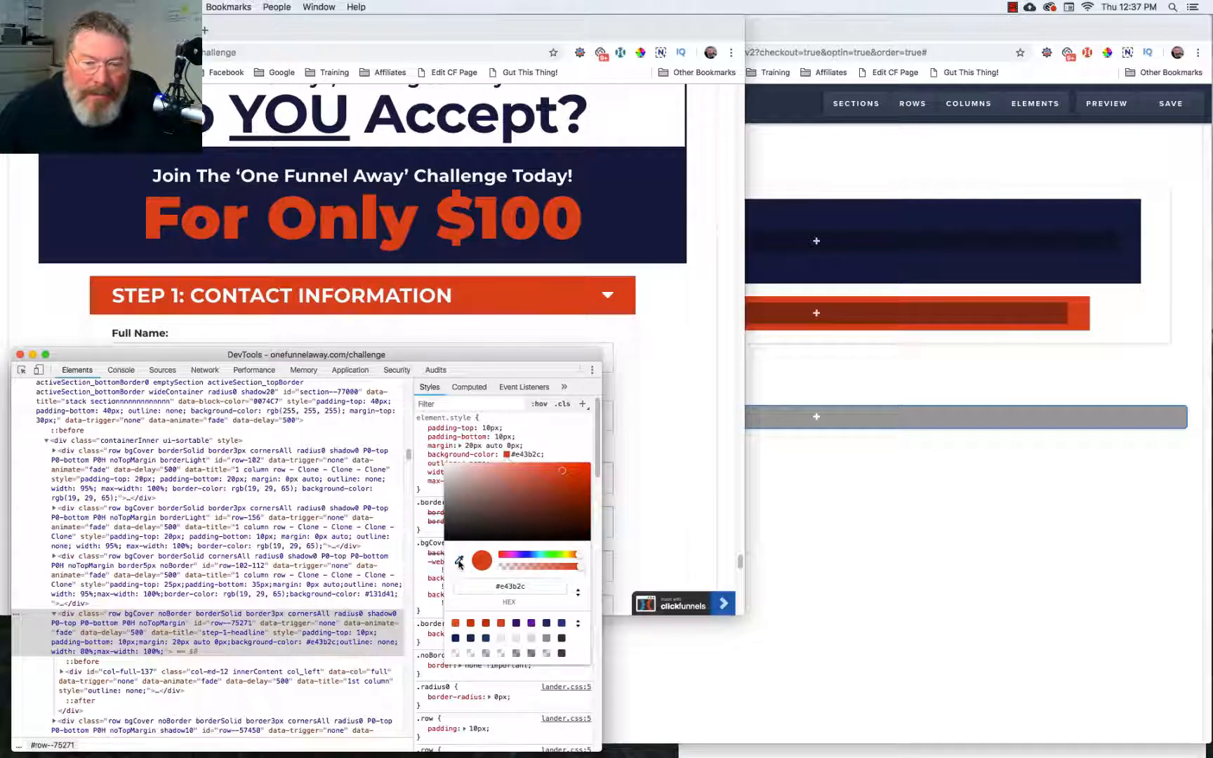
{"action": "left_click", "coordinate": [241, 300]}
{"action": "right_click", "coordinate": [240, 298]}
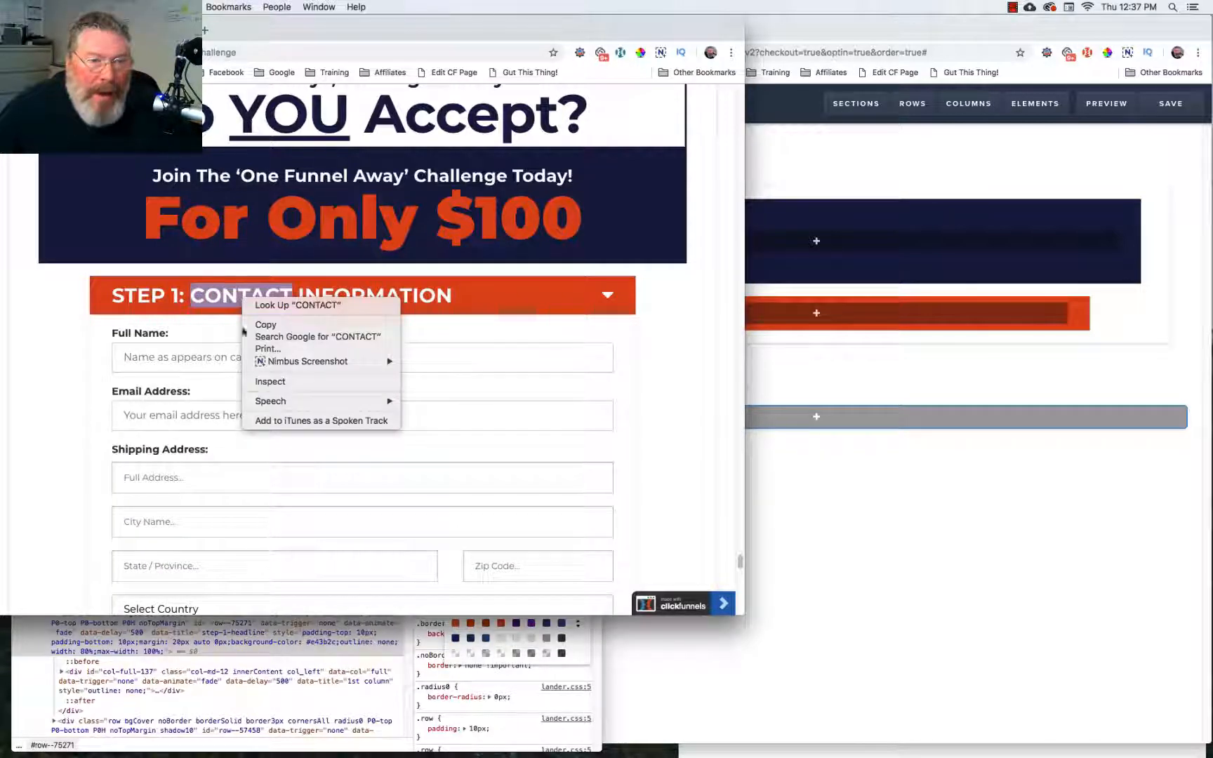
{"action": "left_click", "coordinate": [271, 382]}
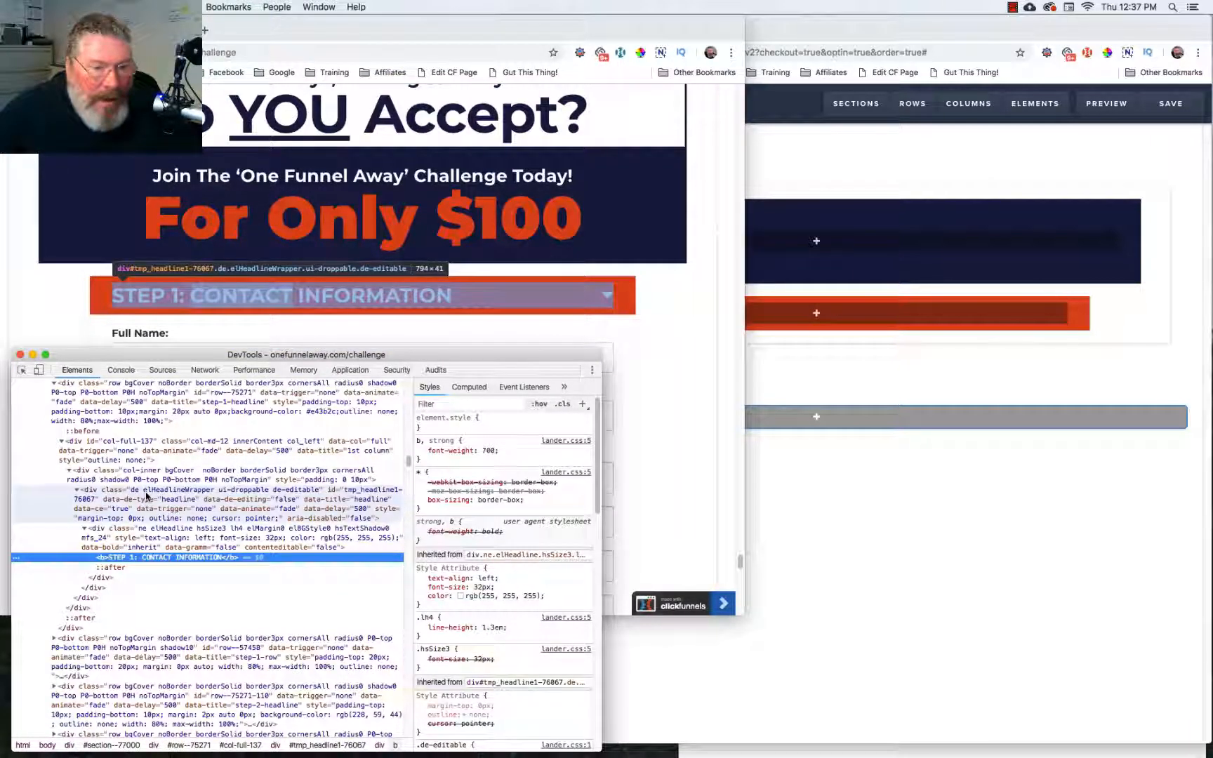
{"action": "left_click", "coordinate": [195, 501]}
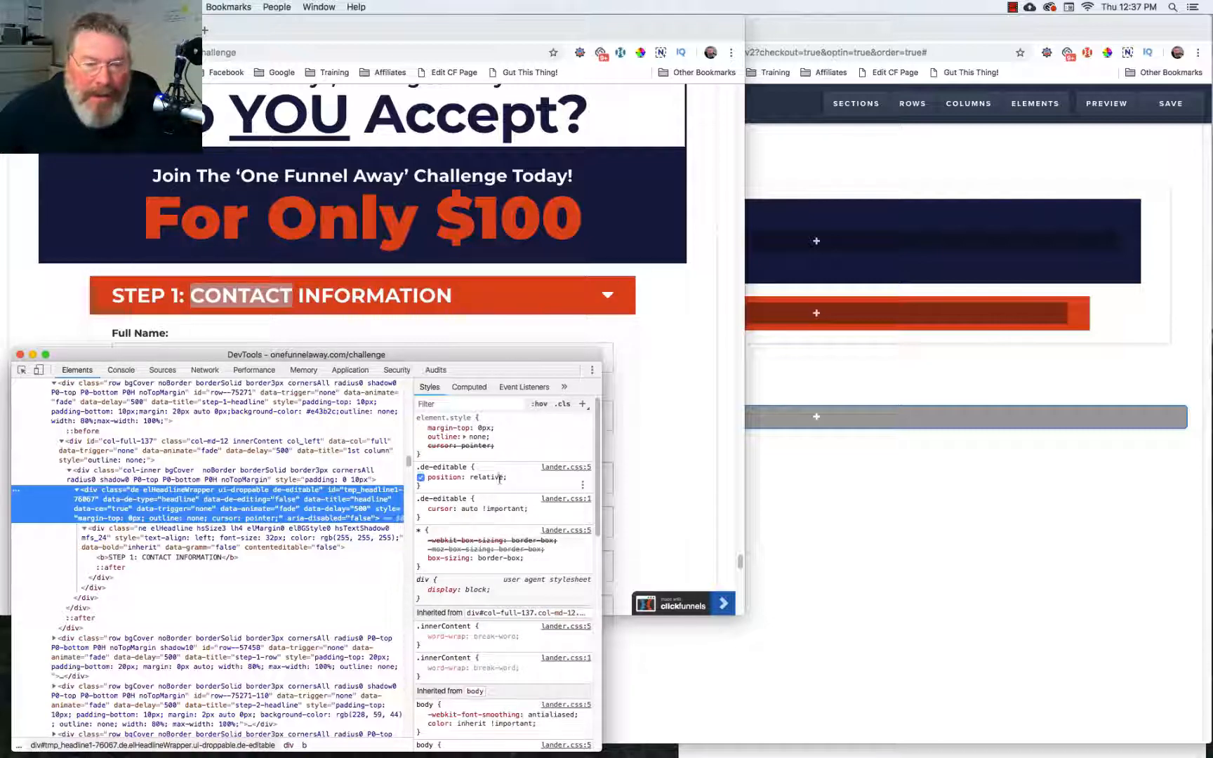
{"action": "left_click", "coordinate": [177, 539]}
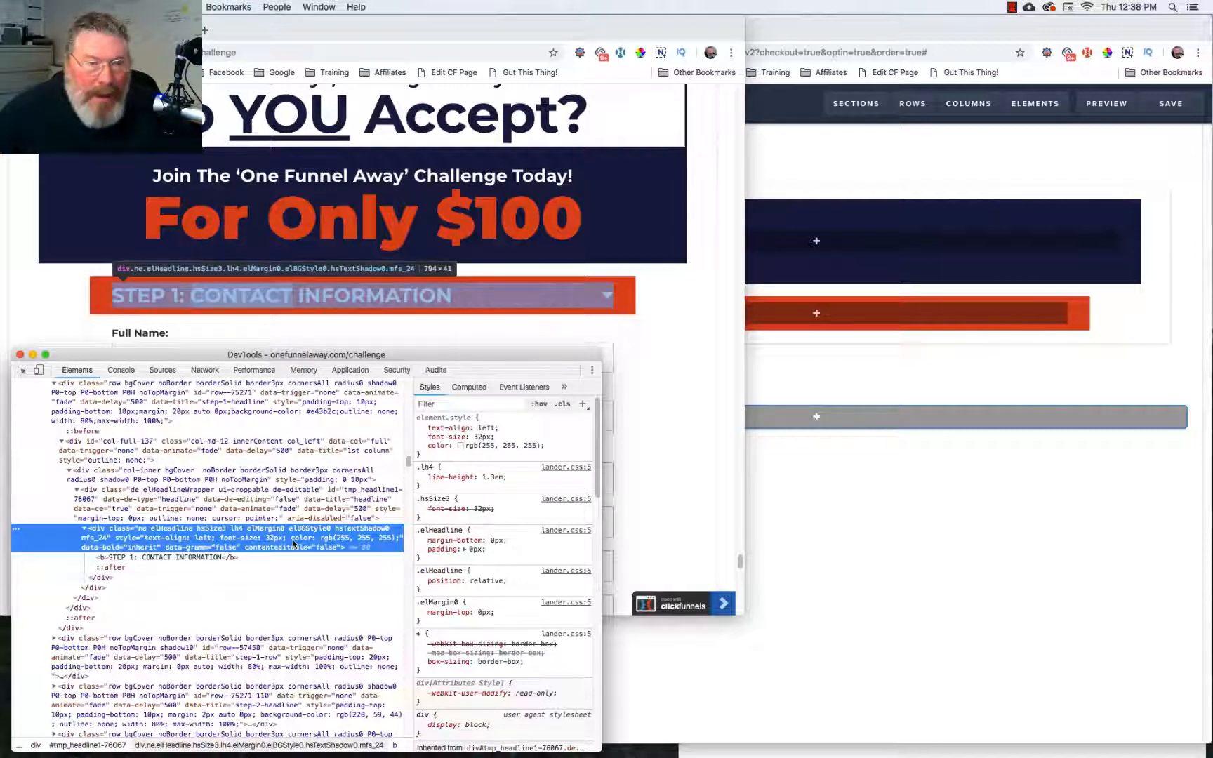
In the ClickFunnels editor, add a sub-headline element to the orange row.
{"action": "left_click", "coordinate": [818, 316]}
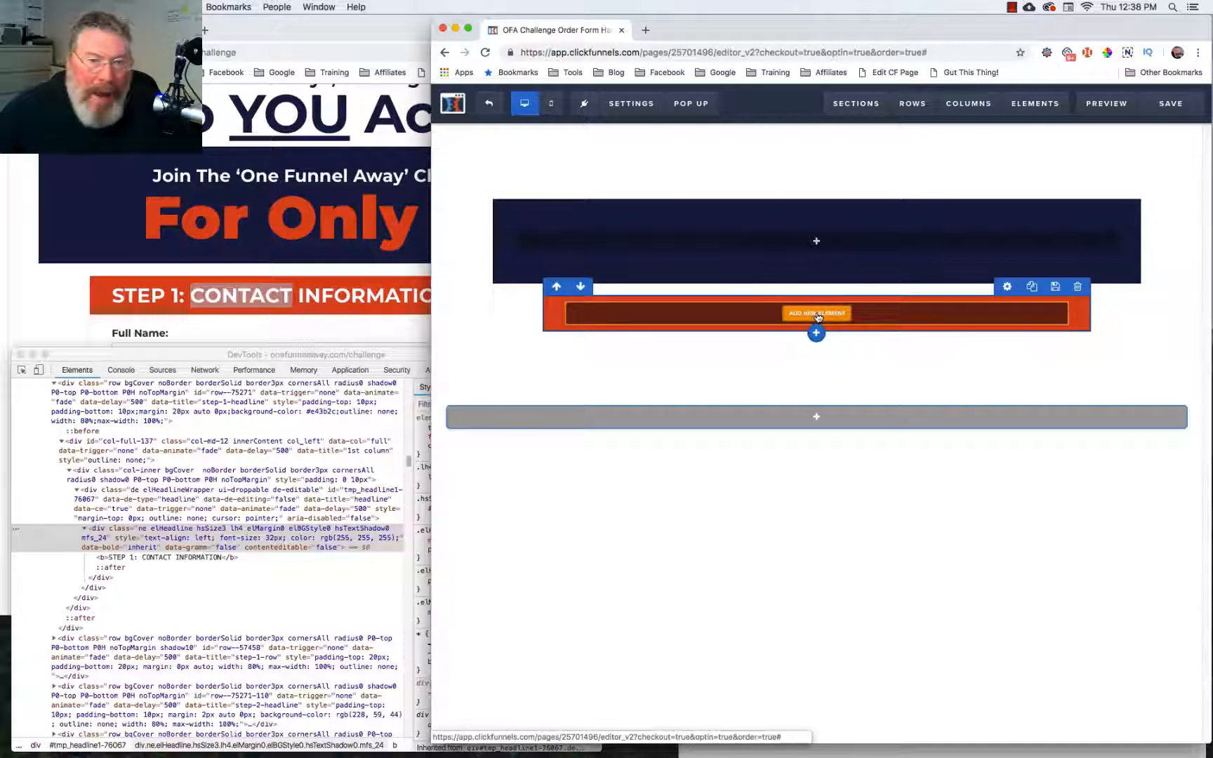
{"action": "left_click", "coordinate": [818, 315]}
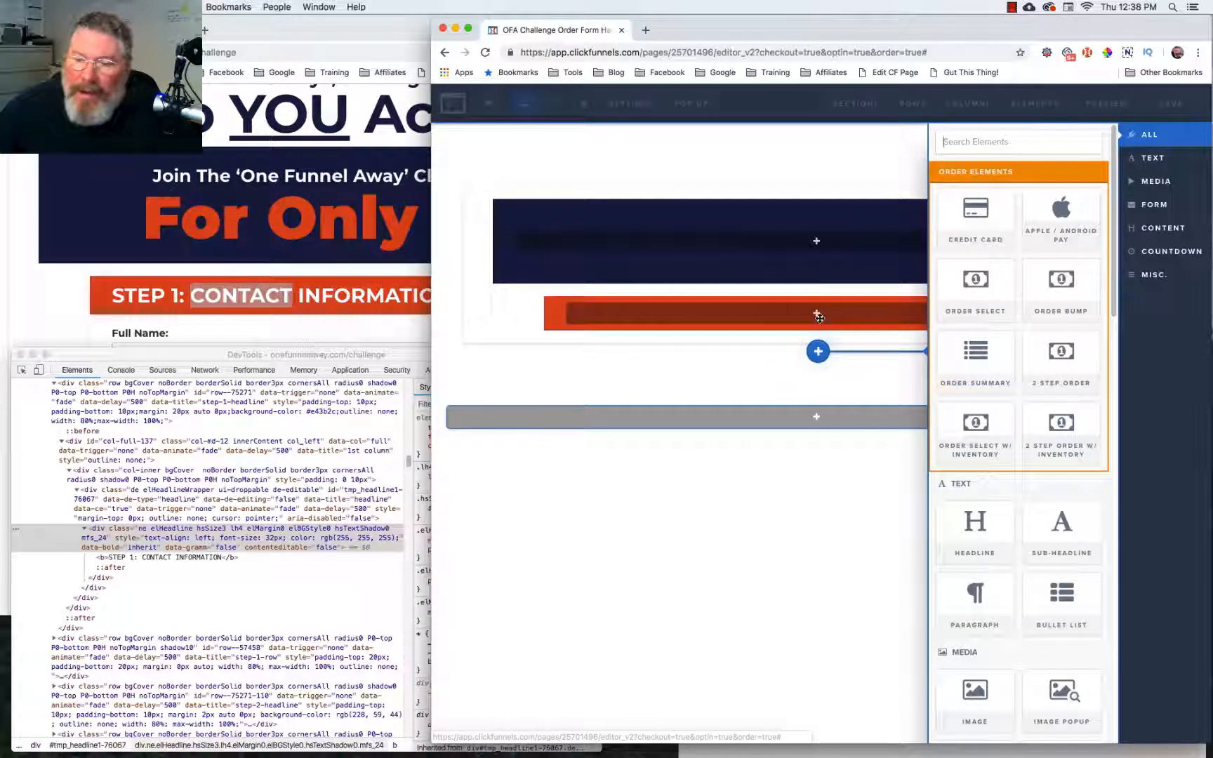
{"action": "left_click", "coordinate": [1053, 537]}
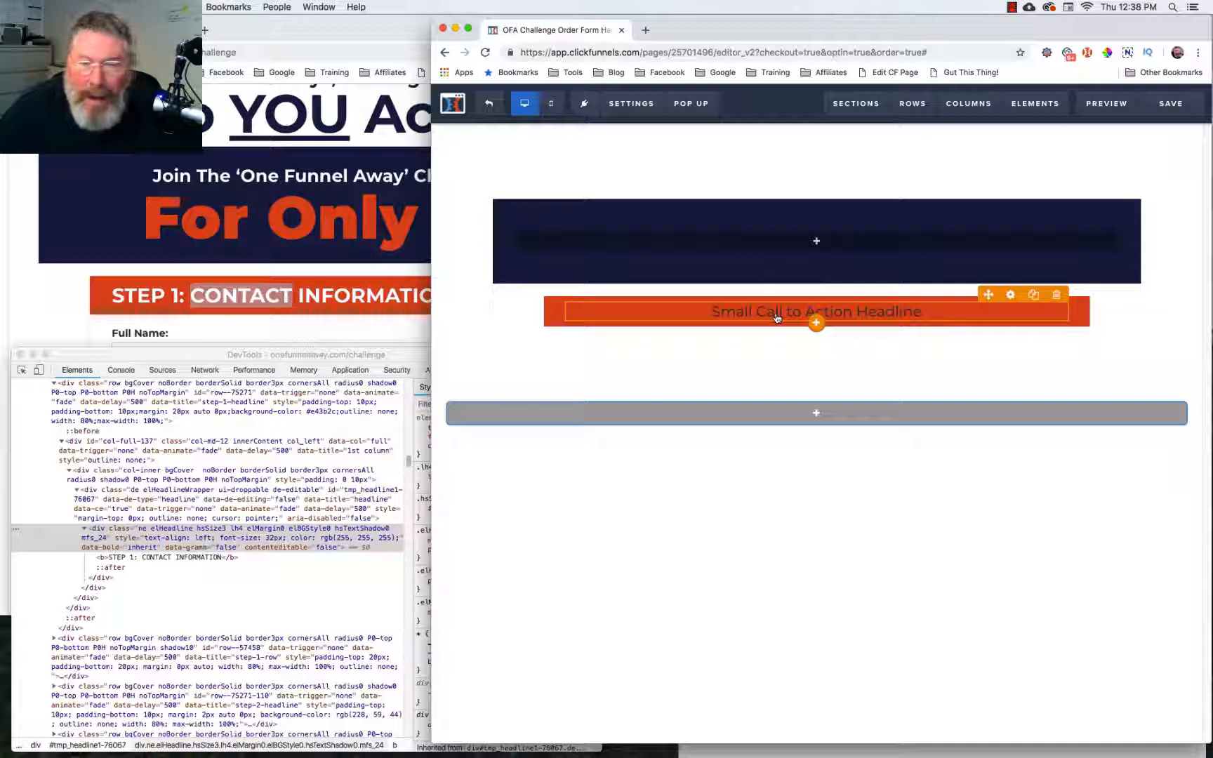
Replace the sub-headline's placeholder text with "Step 1: Contact Information".
{"action": "triple_click", "coordinate": [777, 314]}
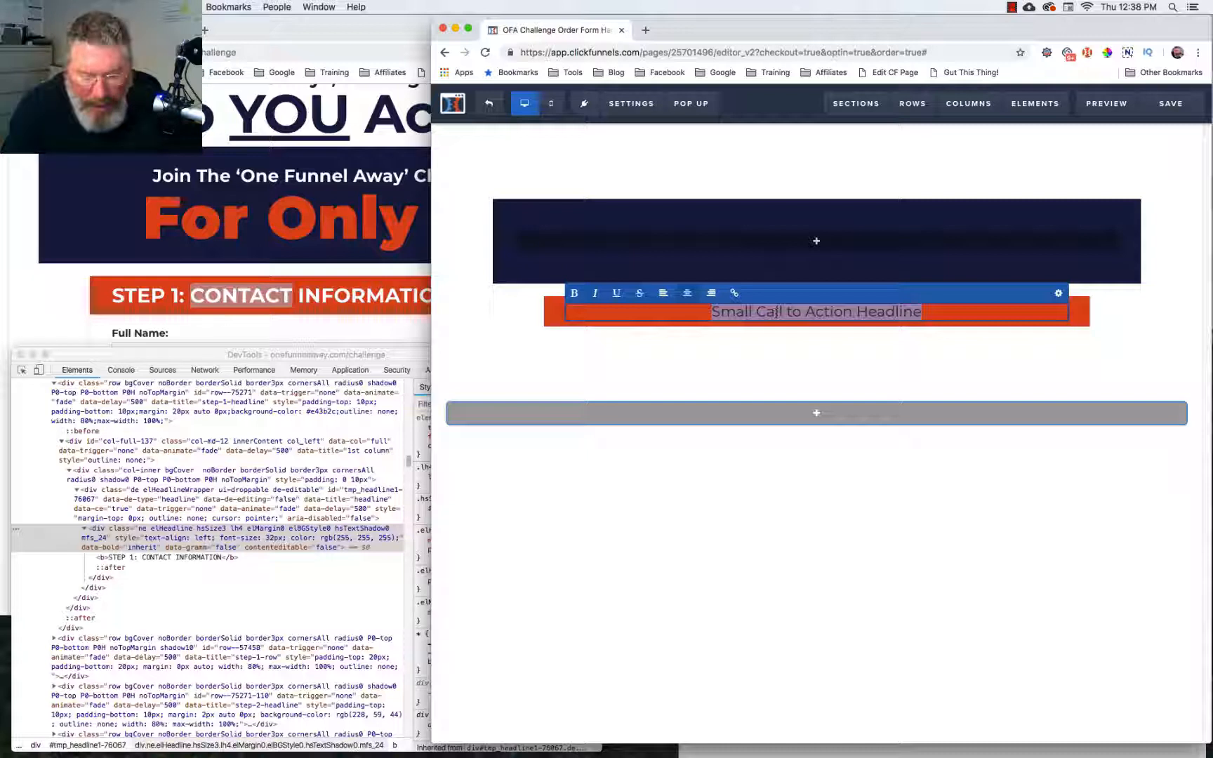
{"action": "type", "text": "Step 1:"}
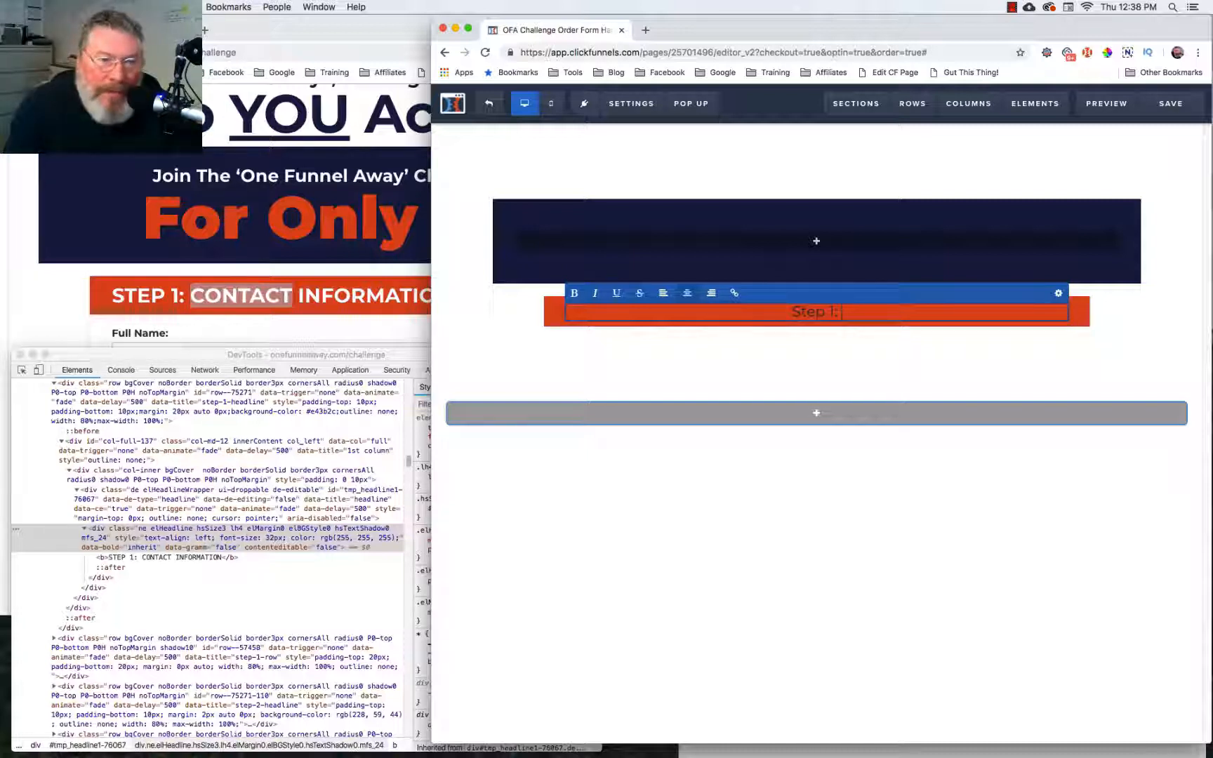
{"action": "type", "text": " Co"}
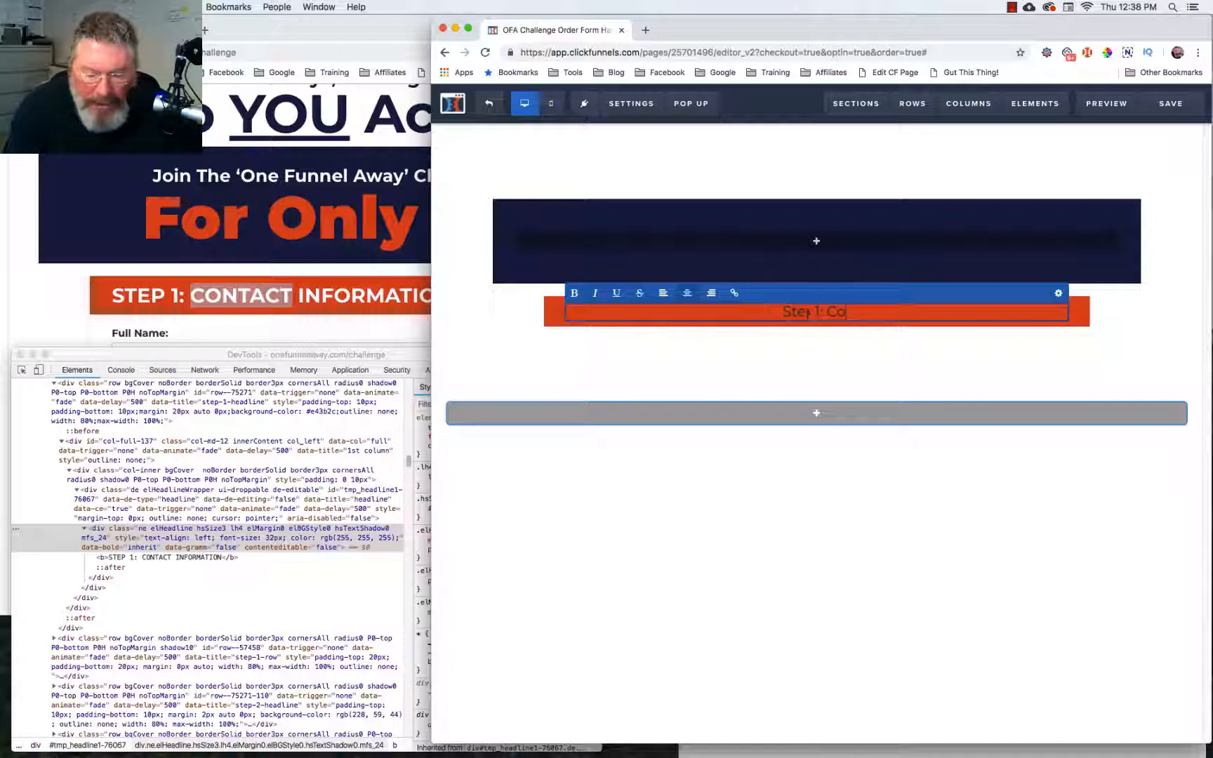
{"action": "type", "text": "ntact"}
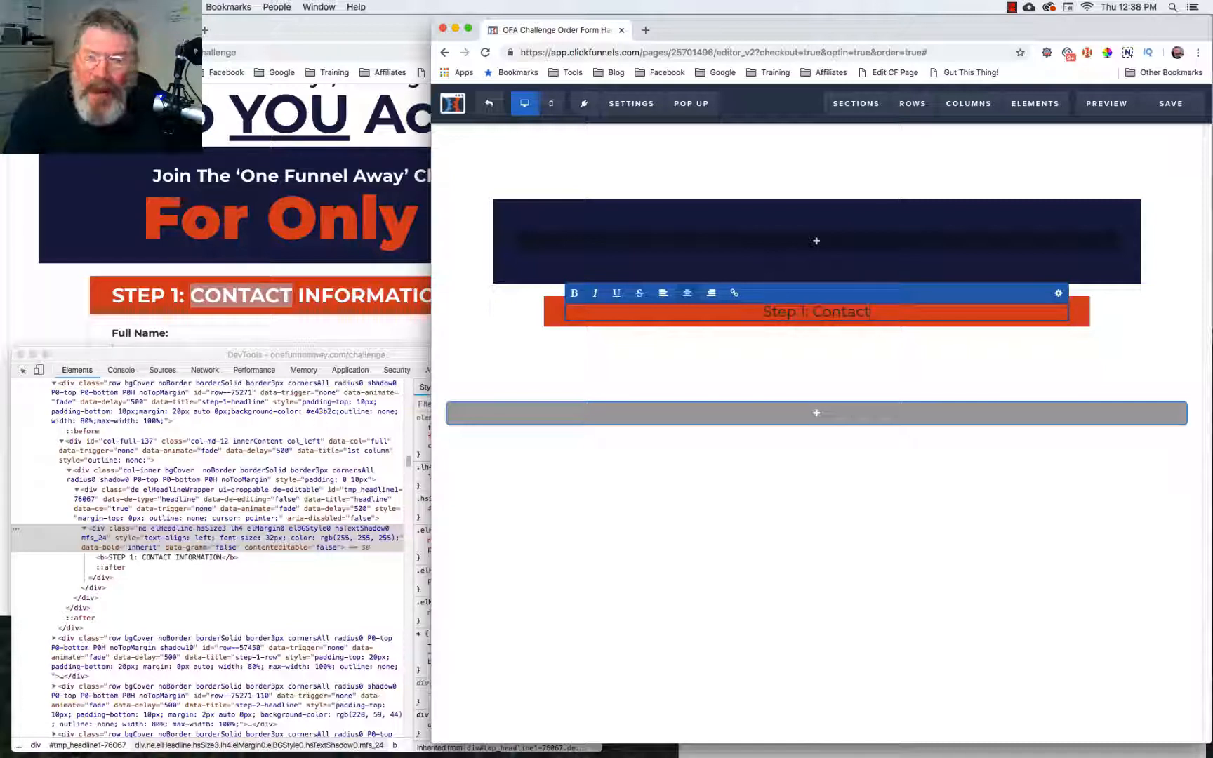
{"action": "type", "text": " Informati"}
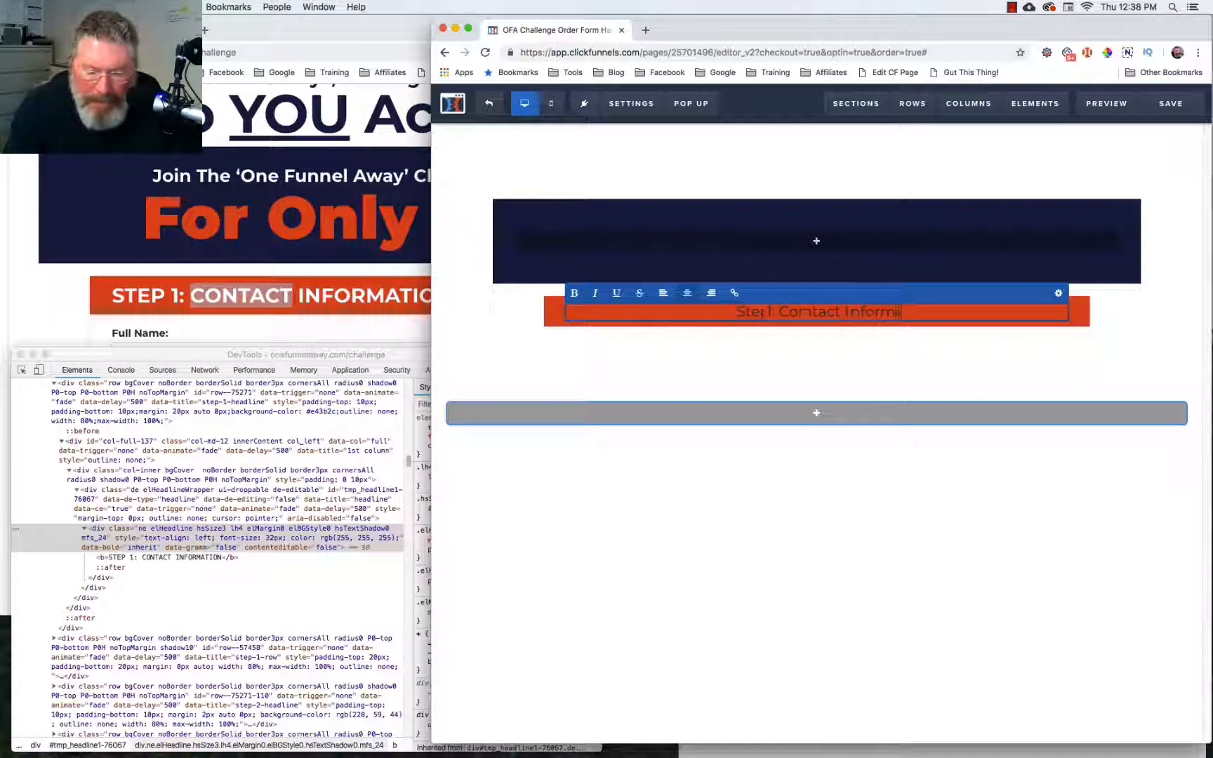
{"action": "type", "text": "on"}
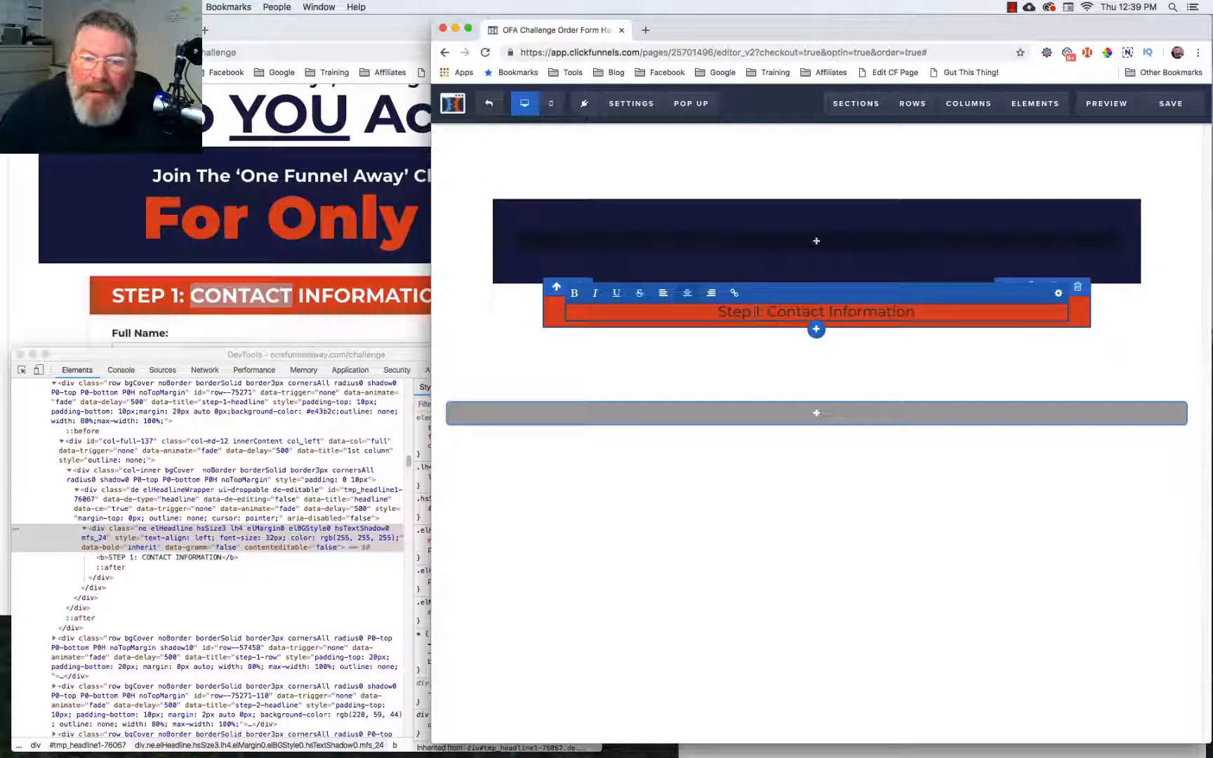
Make the whole "Step 1: Contact Information" sub-headline bold and align it left.
{"action": "triple_click", "coordinate": [756, 311]}
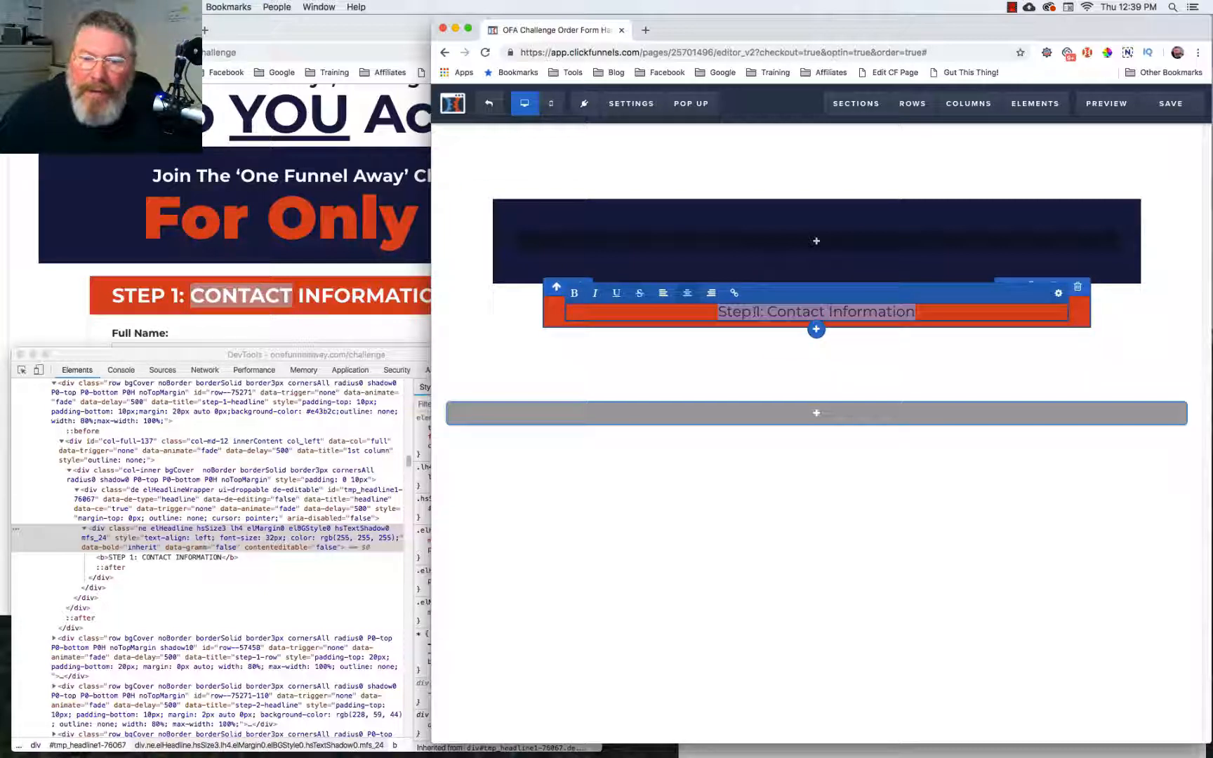
{"action": "left_click", "coordinate": [575, 296]}
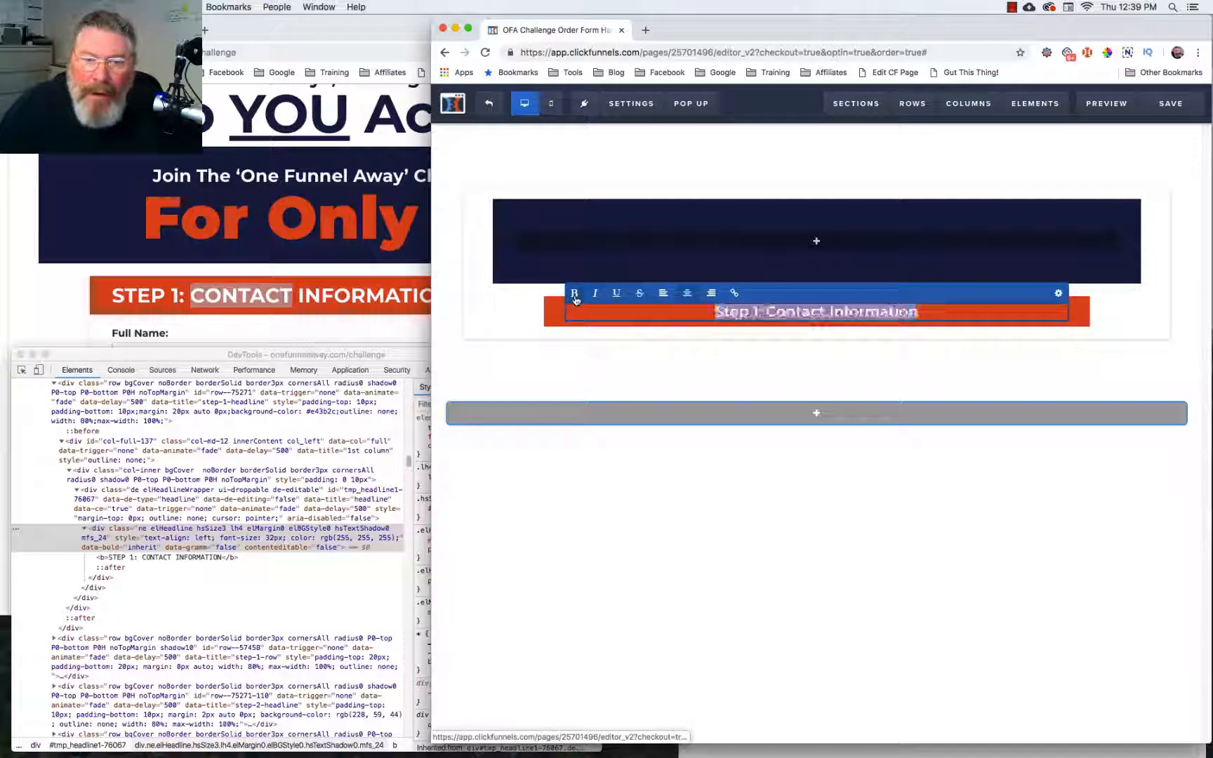
{"action": "left_click", "coordinate": [663, 296]}
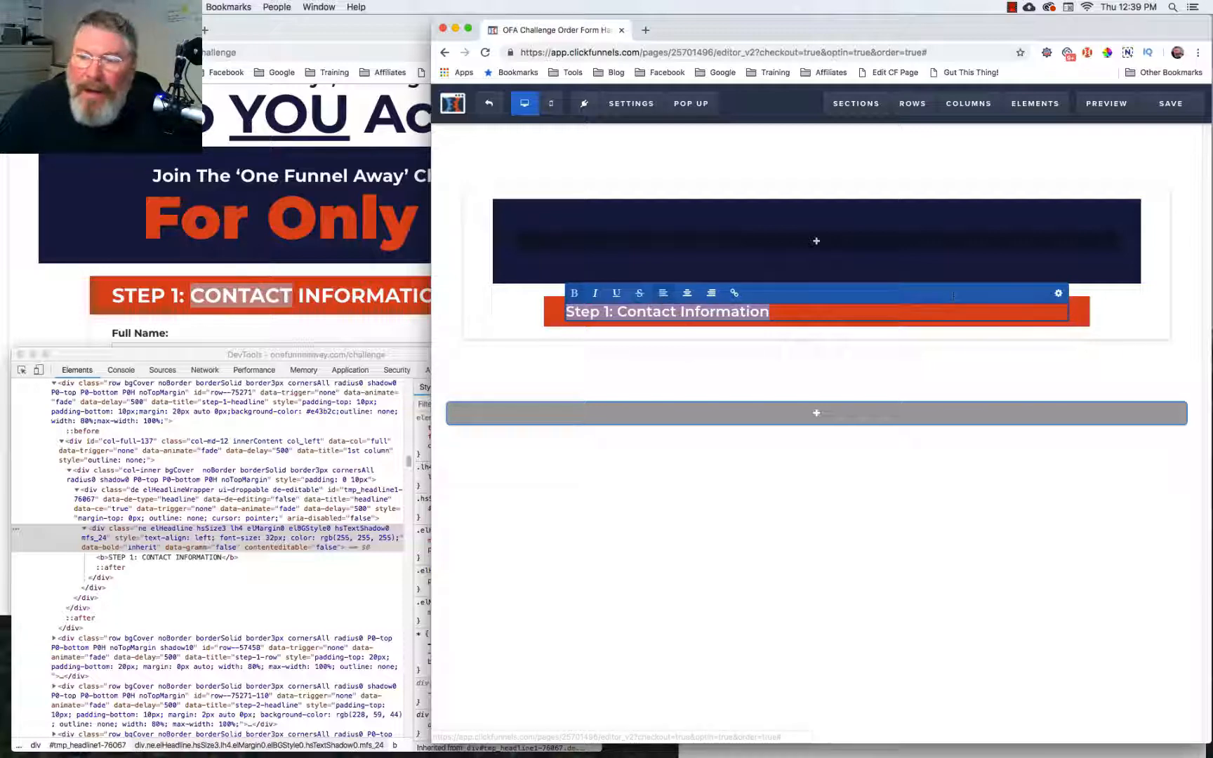
Set the "Step 1: Contact Information" sub-headline's font size to 32 to match the original page's headline.
{"action": "left_click", "coordinate": [1058, 294]}
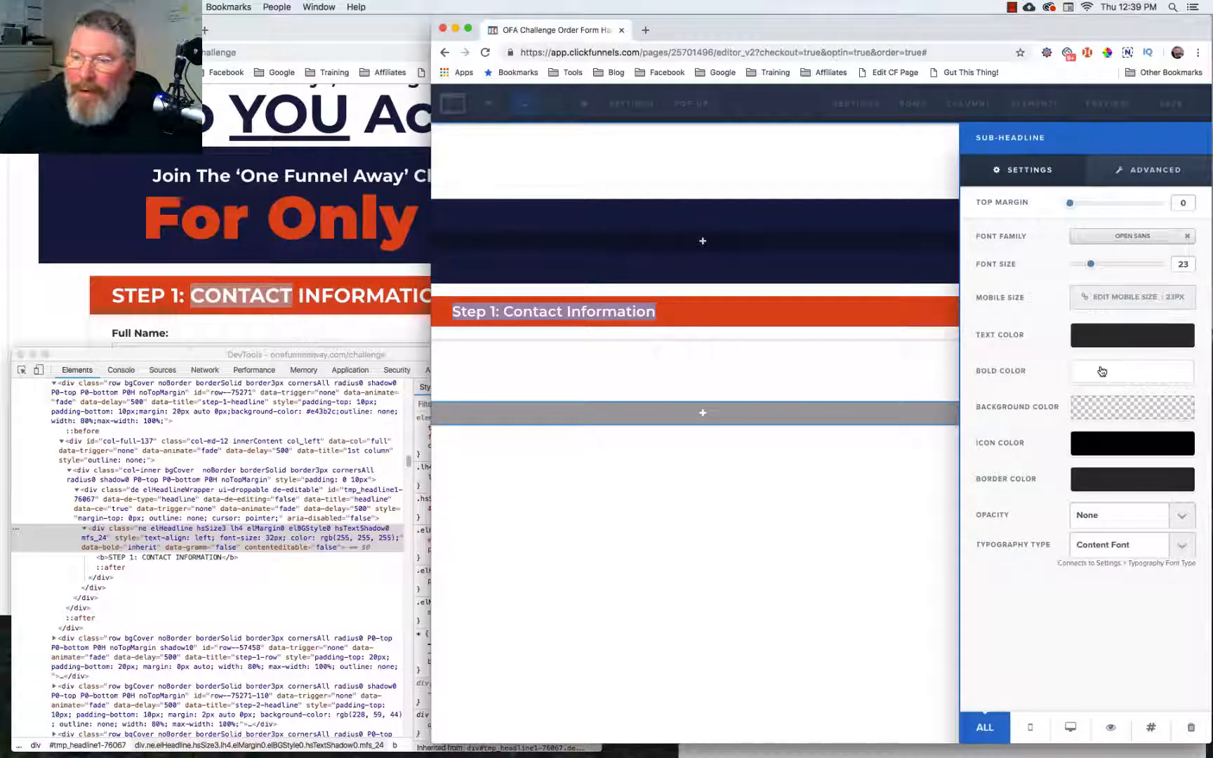
{"action": "left_click", "coordinate": [1102, 374]}
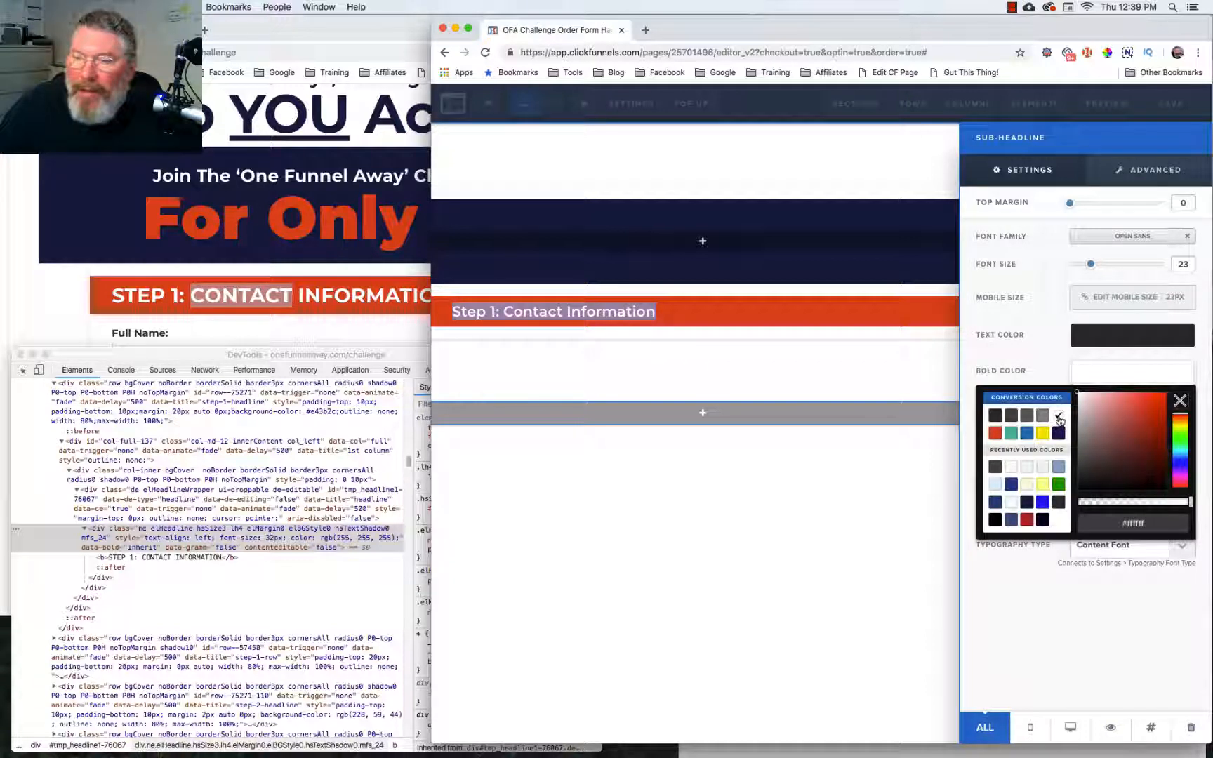
{"action": "left_click", "coordinate": [1051, 329]}
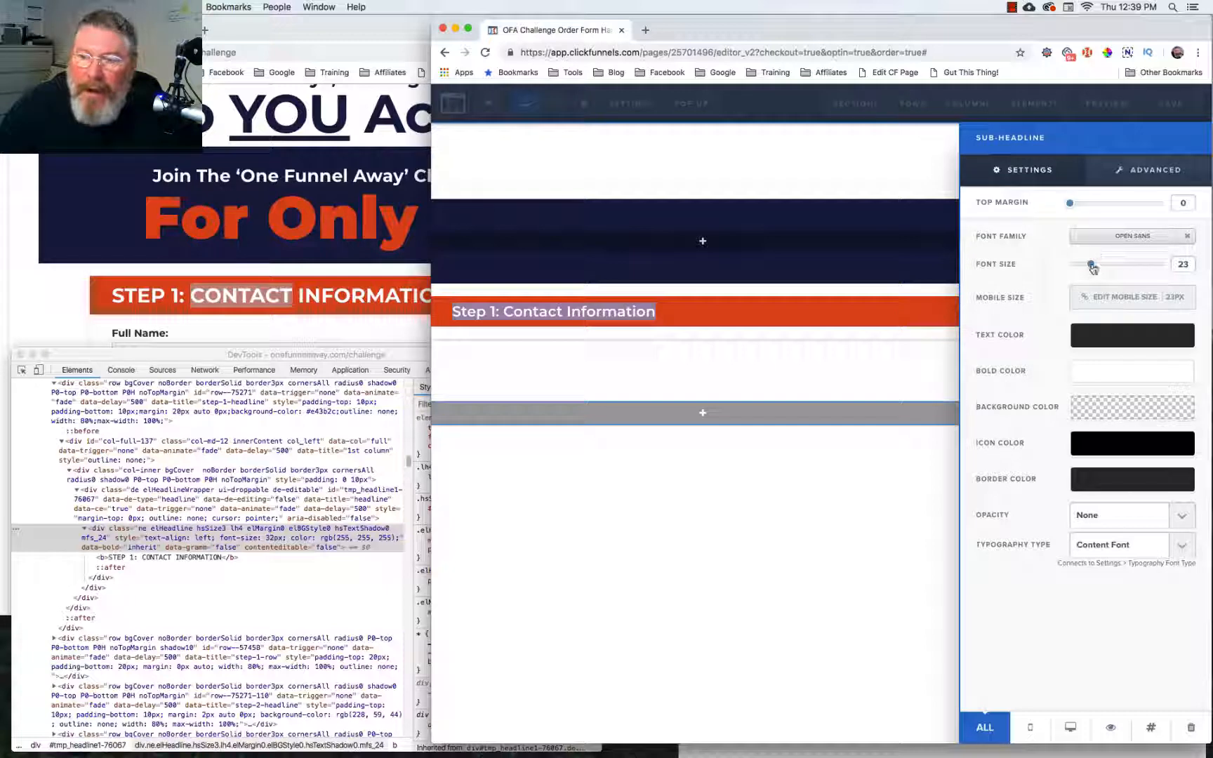
{"action": "left_click_drag", "start_coordinate": [1093, 264], "coordinate": [1102, 264]}
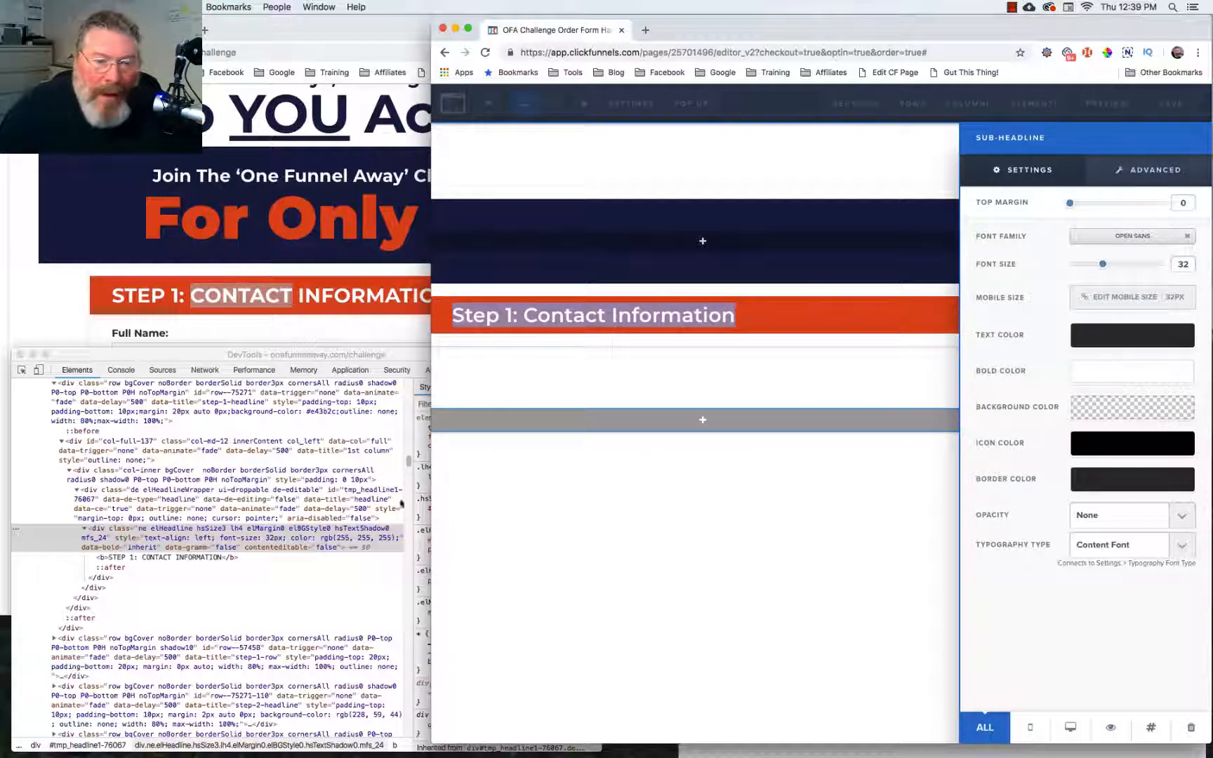
{"action": "left_click", "coordinate": [363, 541]}
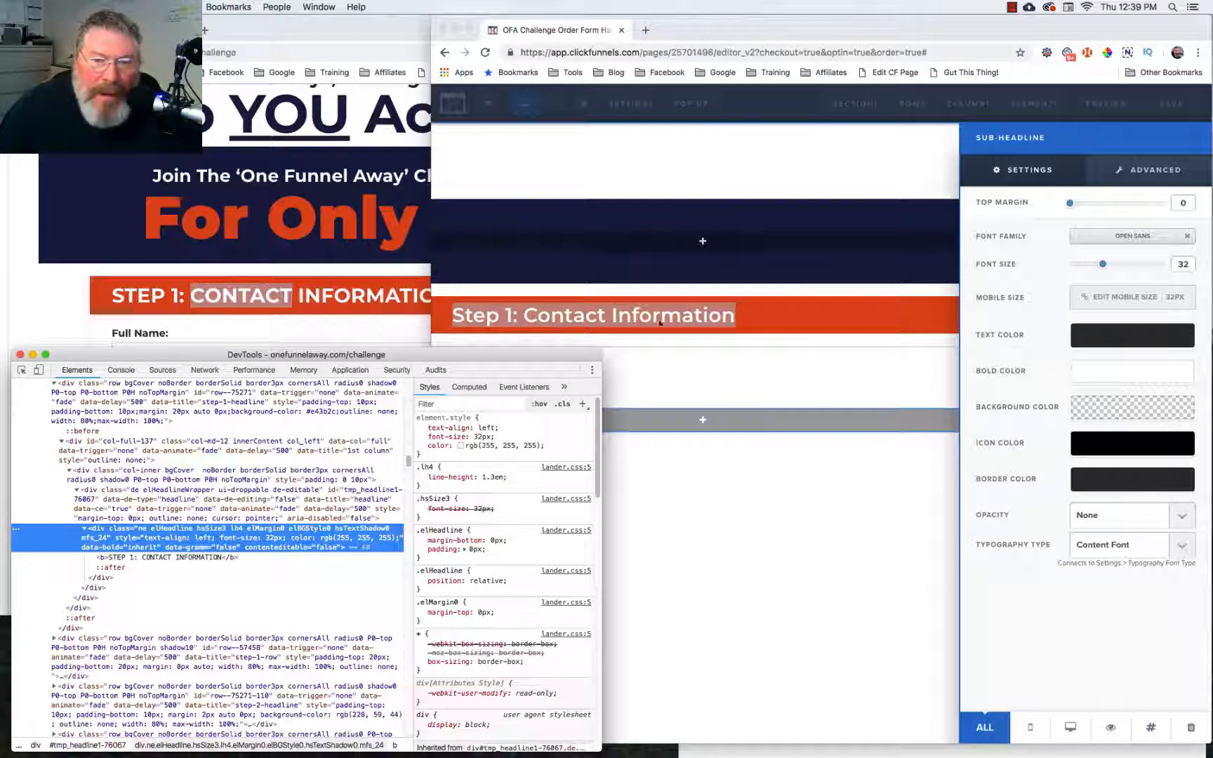
Set the text transform of the "Step 1: Contact Information" sub-headline to Uppercase.
{"action": "left_click", "coordinate": [1158, 177]}
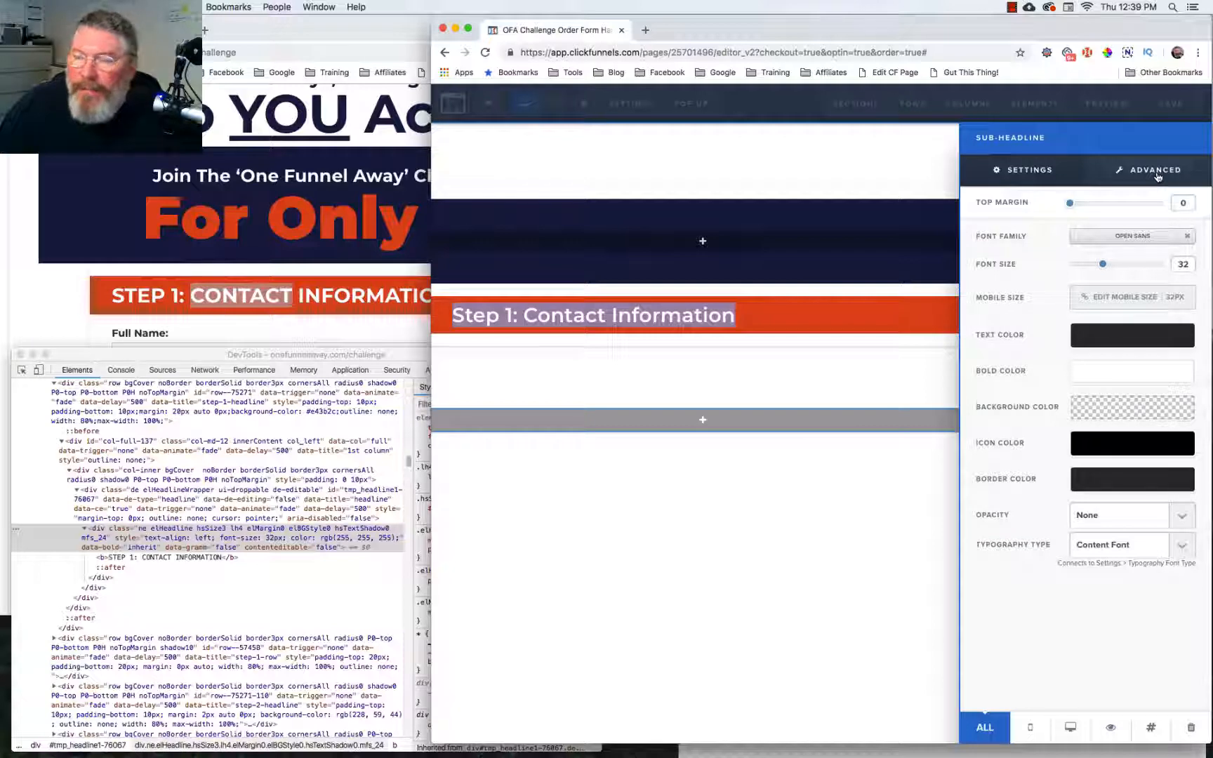
{"action": "left_click", "coordinate": [1157, 177]}
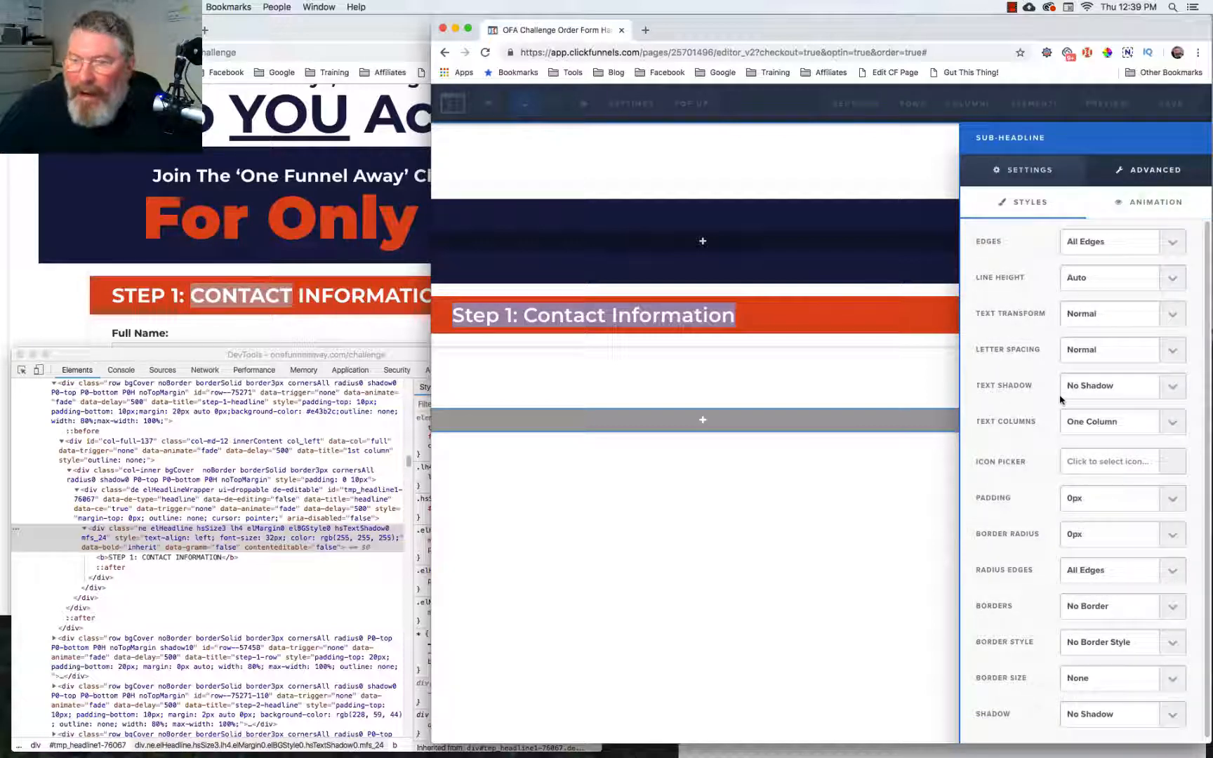
{"action": "left_click", "coordinate": [1109, 314]}
{"action": "left_click", "coordinate": [1109, 327]}
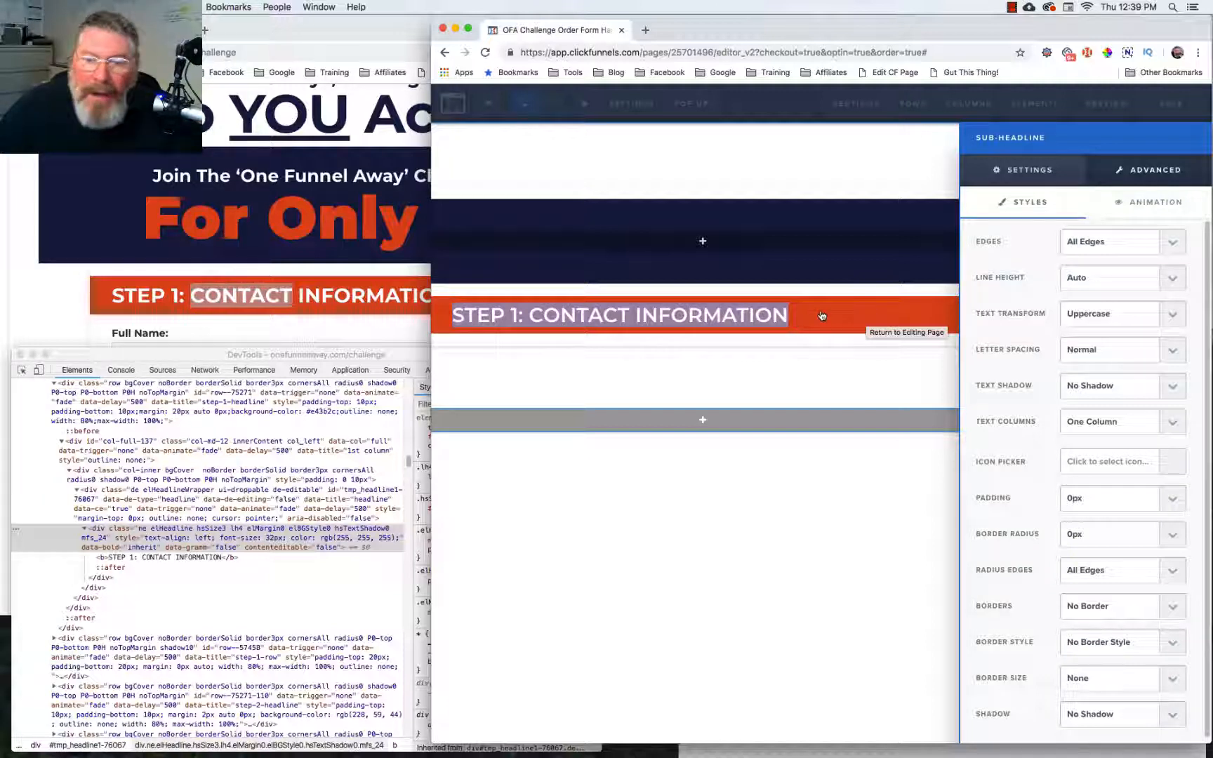
{"action": "left_click", "coordinate": [794, 319]}
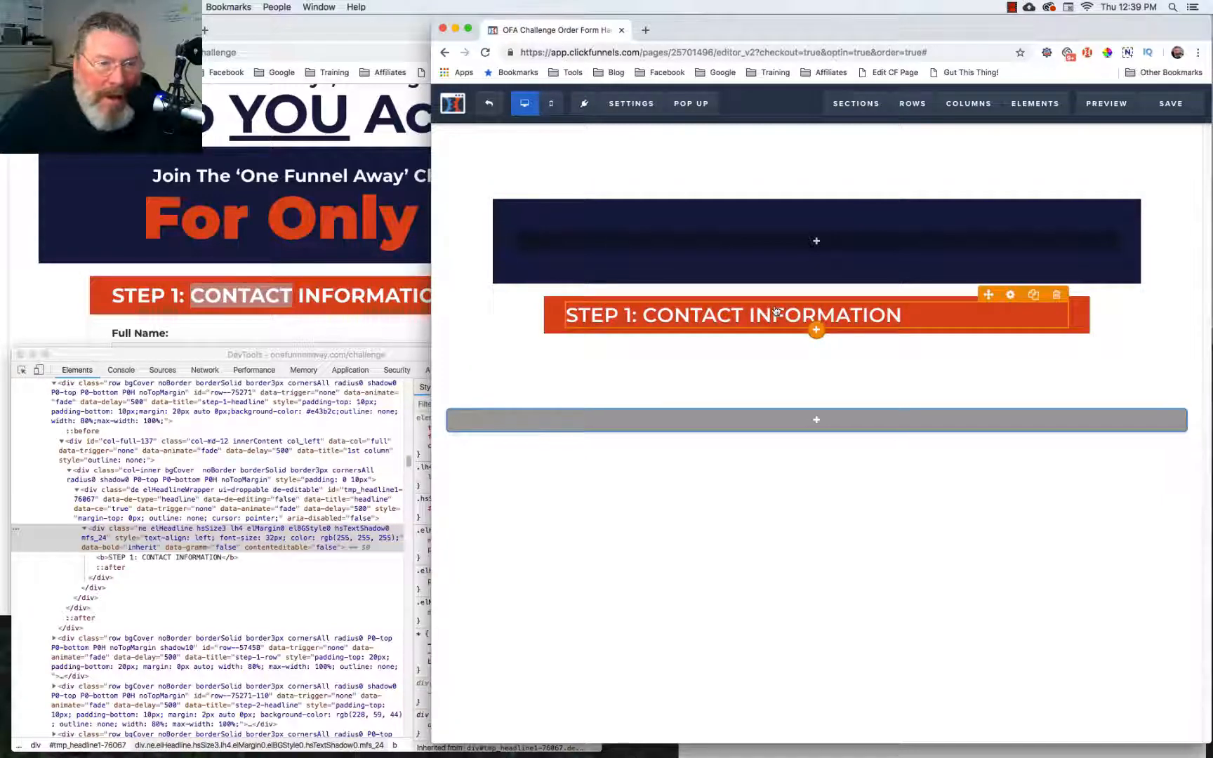
Compare the headline with the original page, and copy the CSS ID selector of the "STEP 1: CONTACT INFORMATION" sub-headline in the ClickFunnels editor.
{"action": "left_click", "coordinate": [66, 325]}
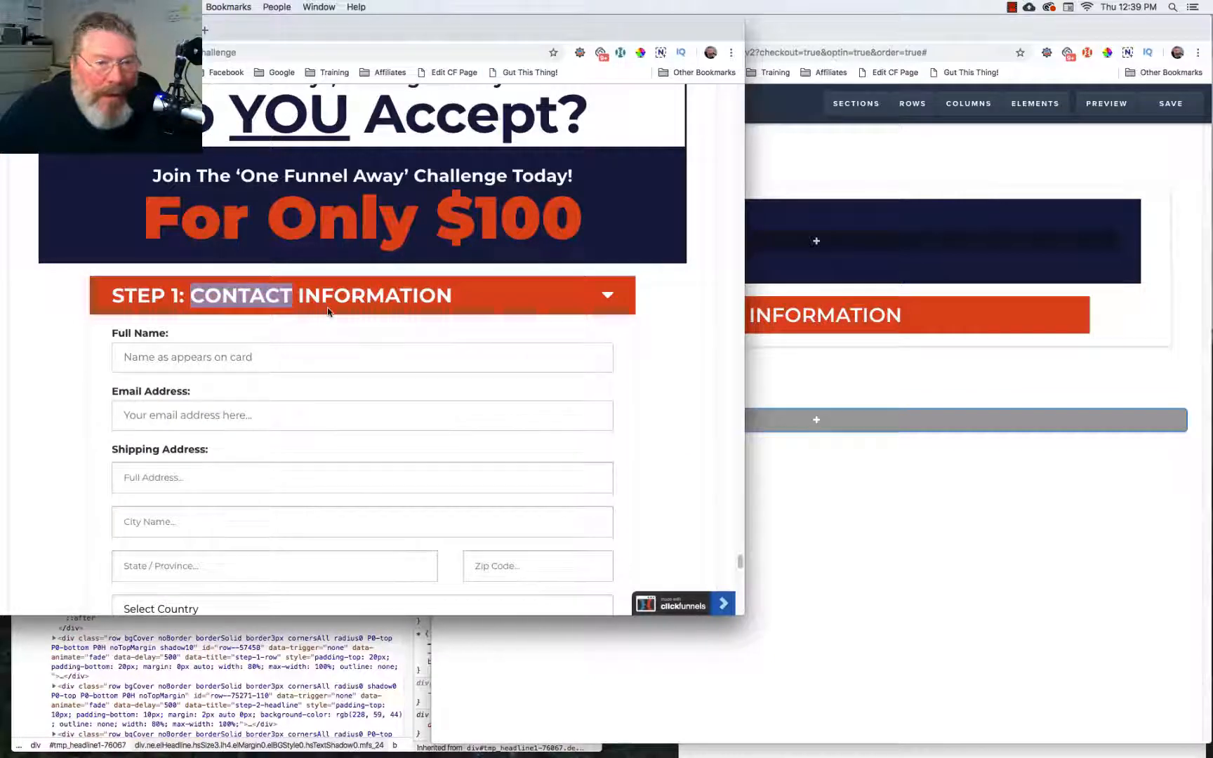
{"action": "left_click", "coordinate": [411, 336]}
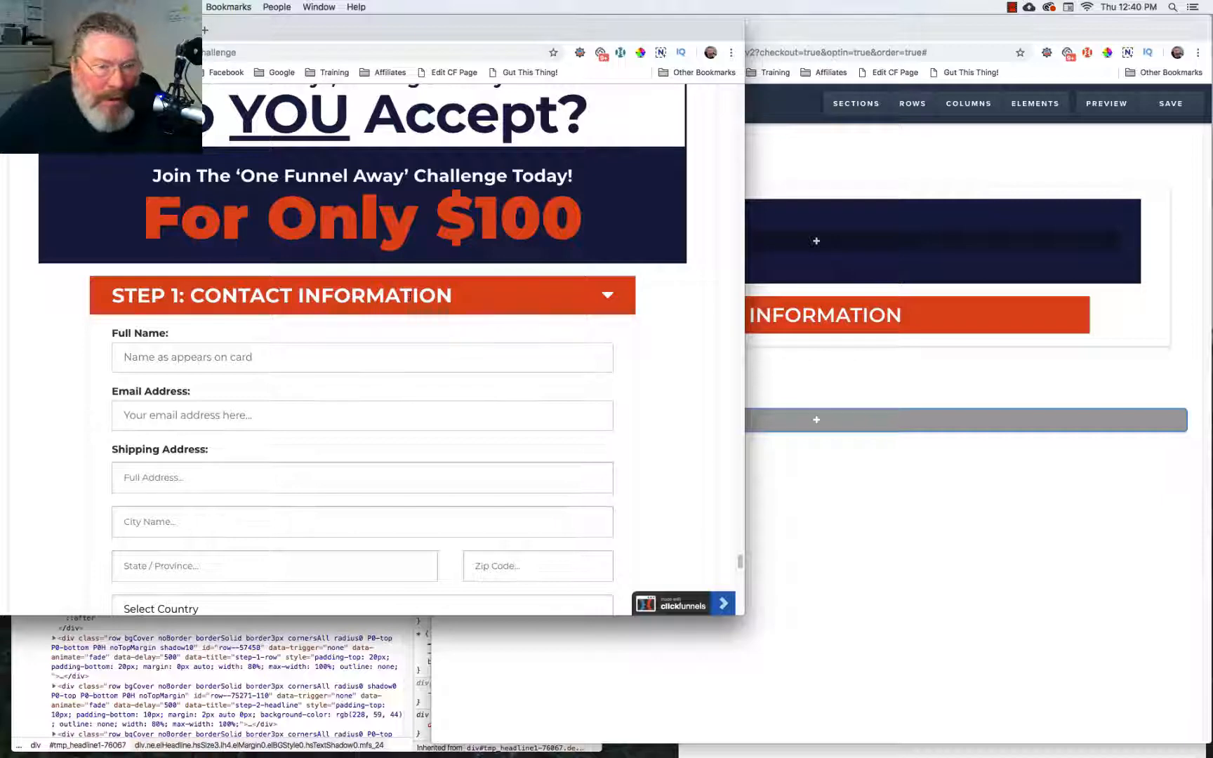
{"action": "left_click", "coordinate": [786, 318]}
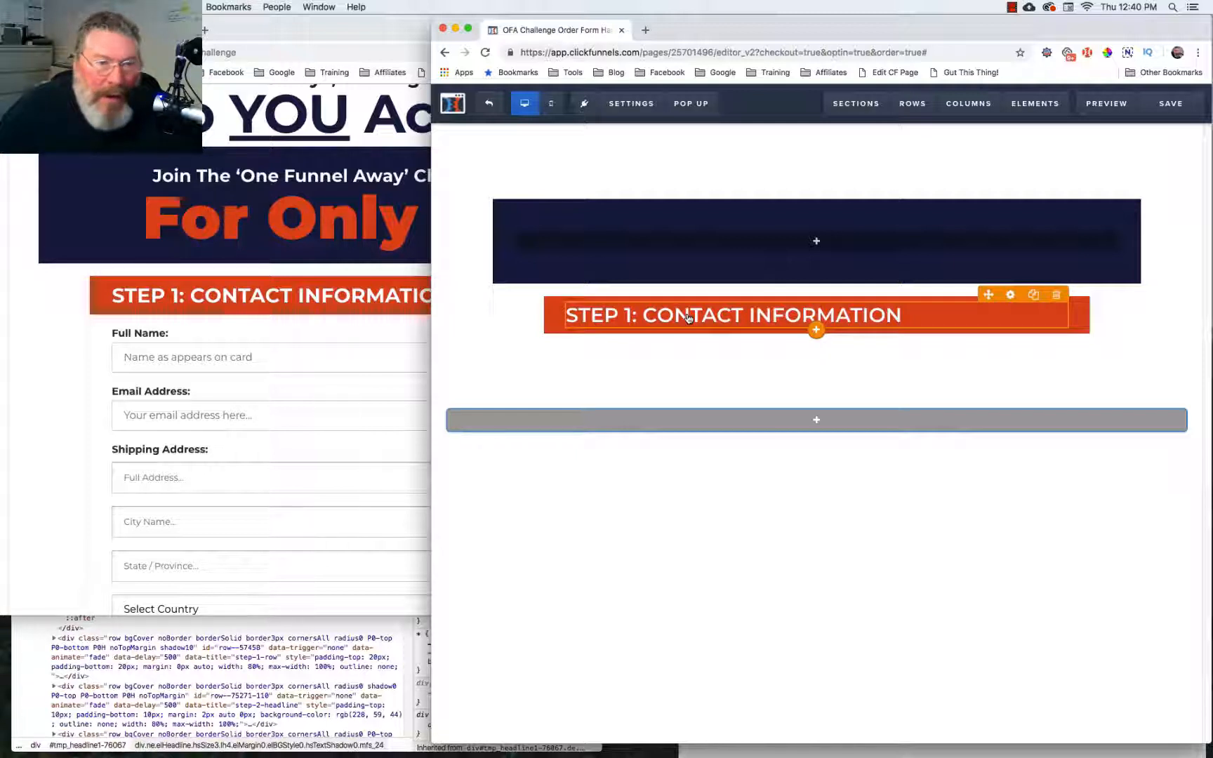
{"action": "left_click", "coordinate": [1012, 298]}
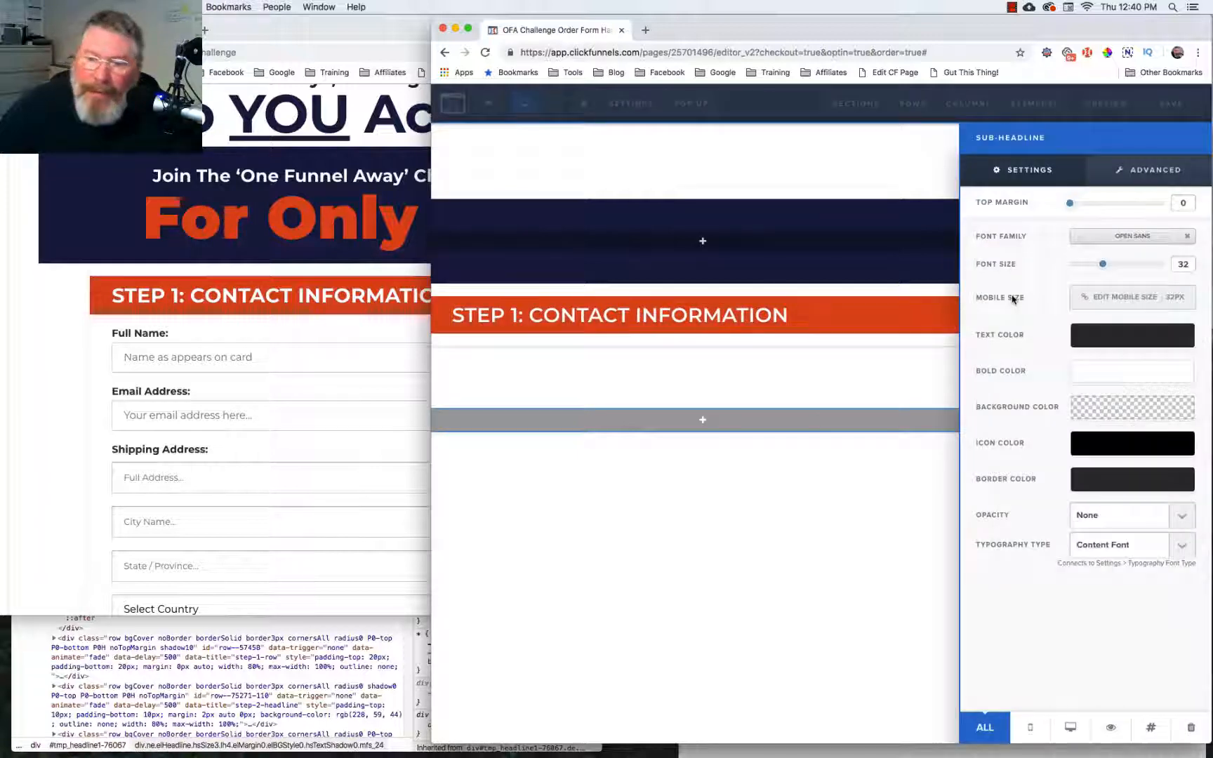
{"action": "left_click", "coordinate": [1146, 730]}
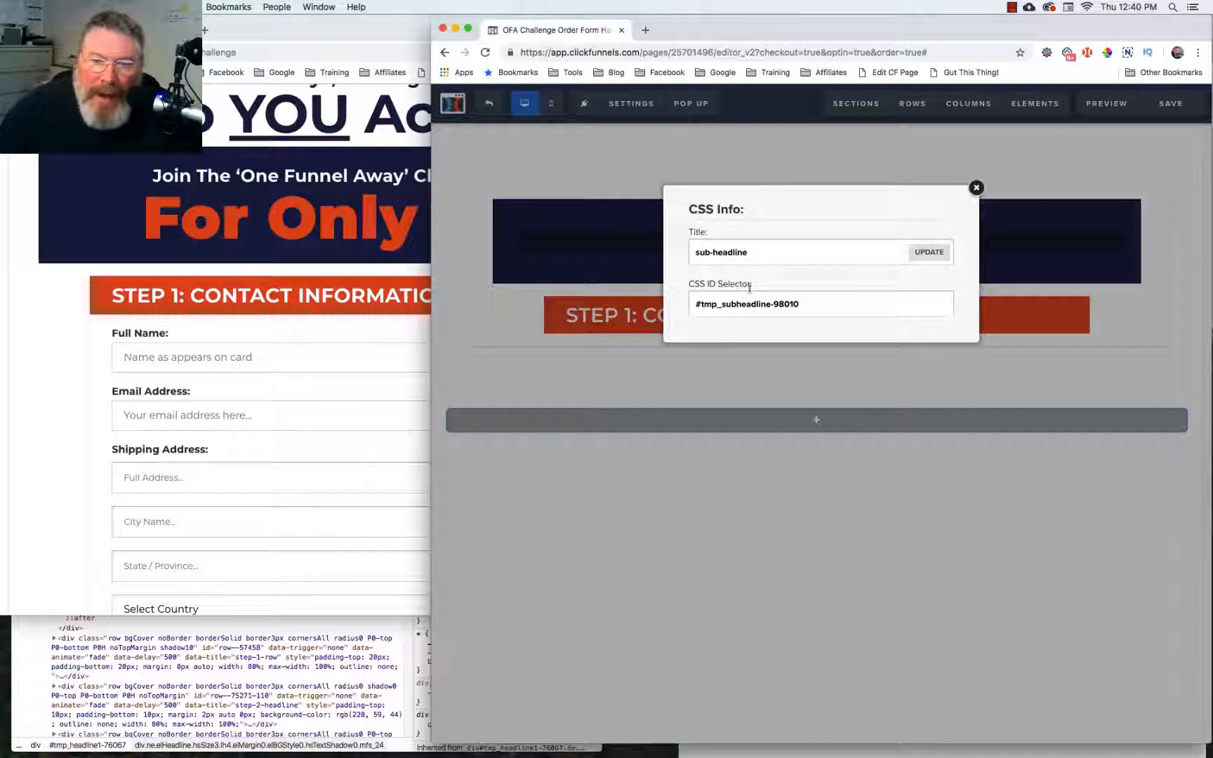
{"action": "left_click_drag", "start_coordinate": [822, 308], "coordinate": [693, 306]}
{"action": "key", "text": "cmd+c"}
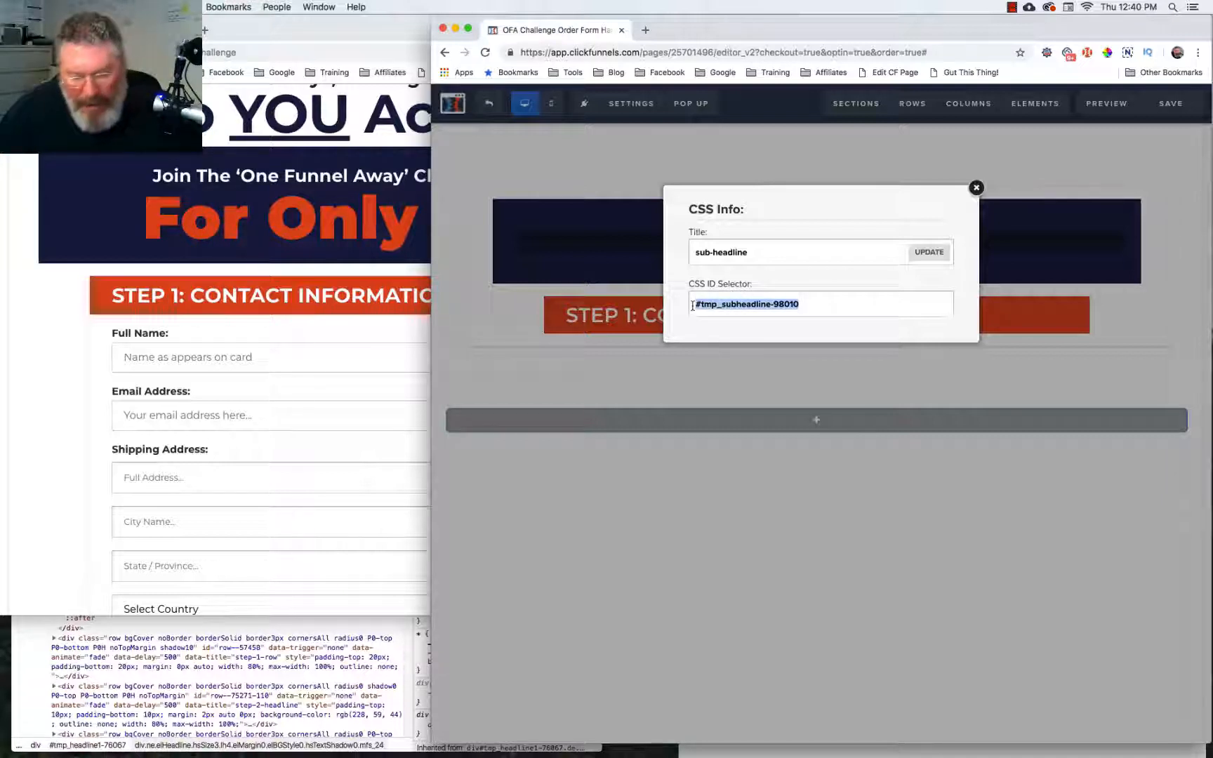
Create an empty rule for #tmp_subheadline-98010 in the page's custom CSS, leaving a line for a declaration.
{"action": "left_click", "coordinate": [610, 111]}
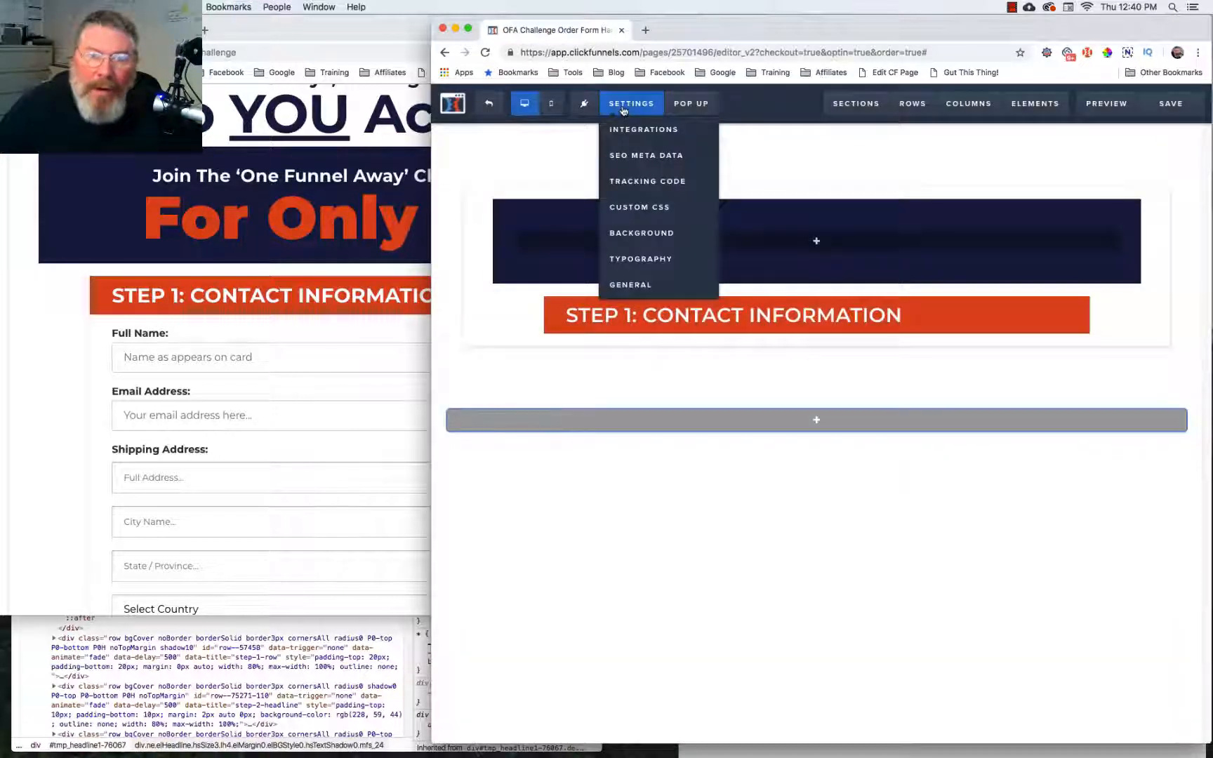
{"action": "left_click", "coordinate": [638, 207]}
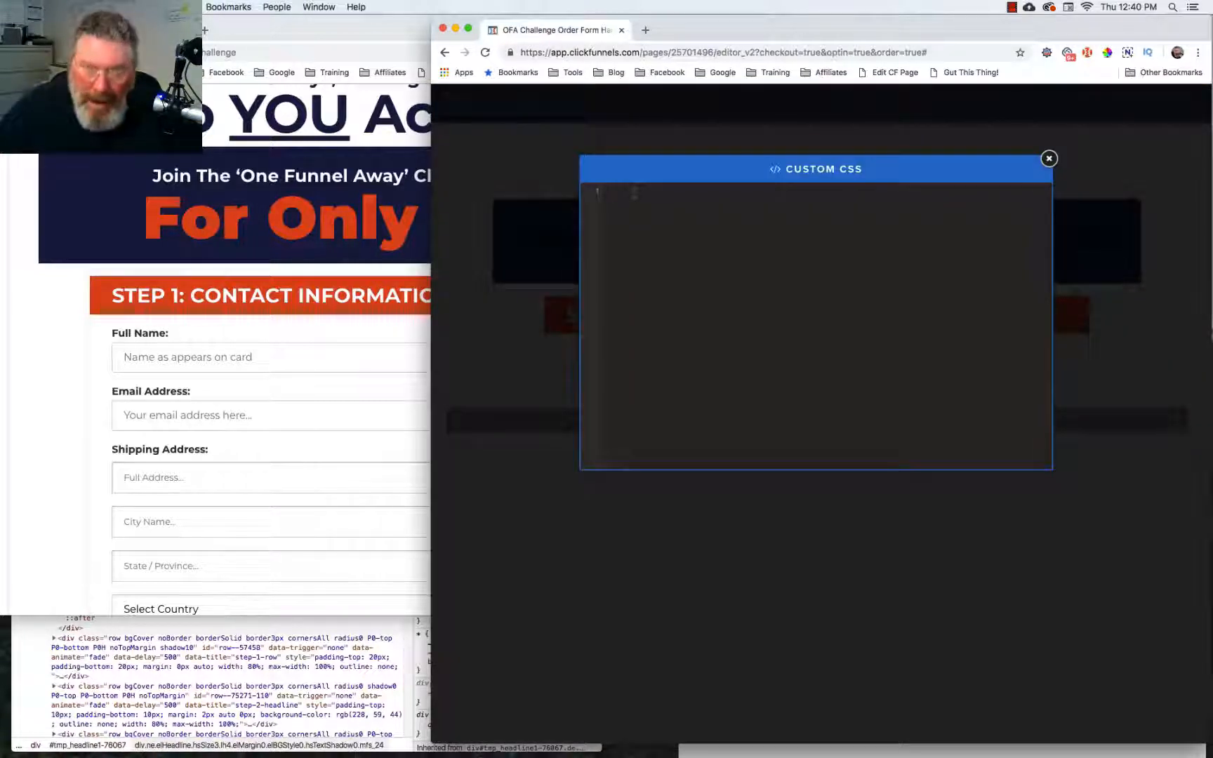
{"action": "key", "text": "Return"}
{"action": "key", "text": "cmd+v"}
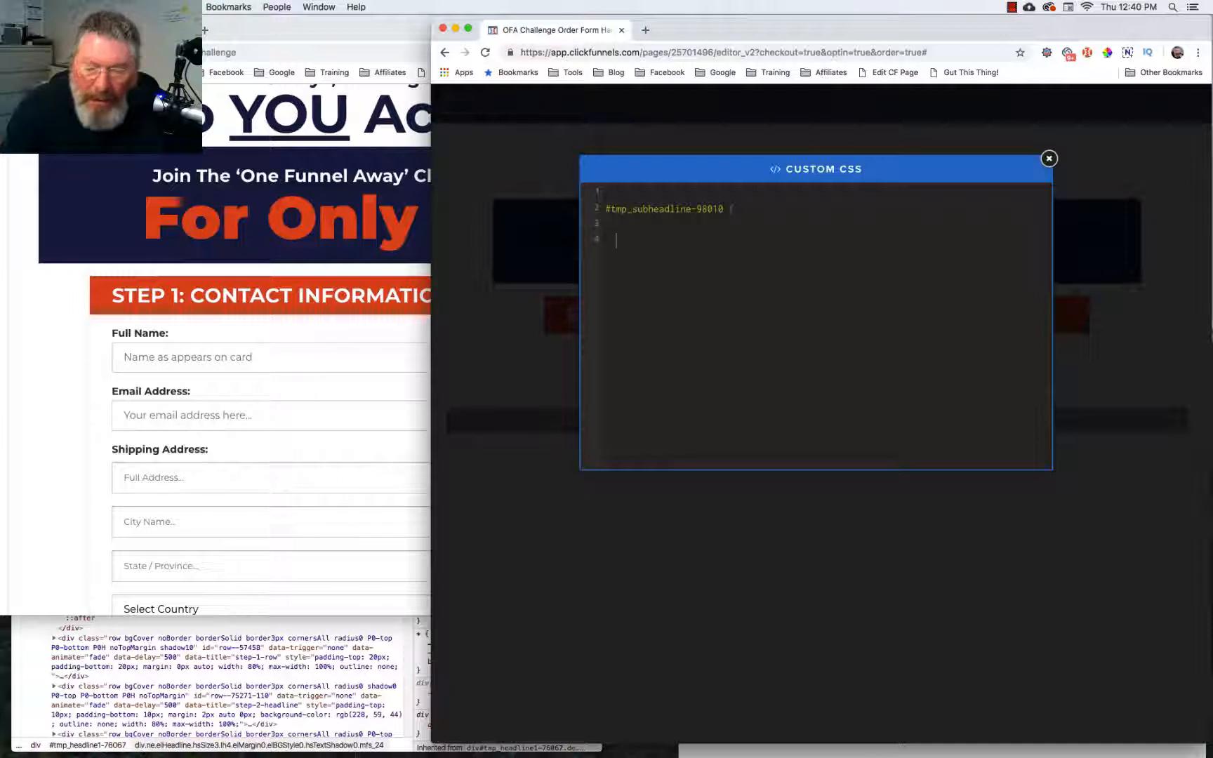
{"action": "type", "text": "}"}
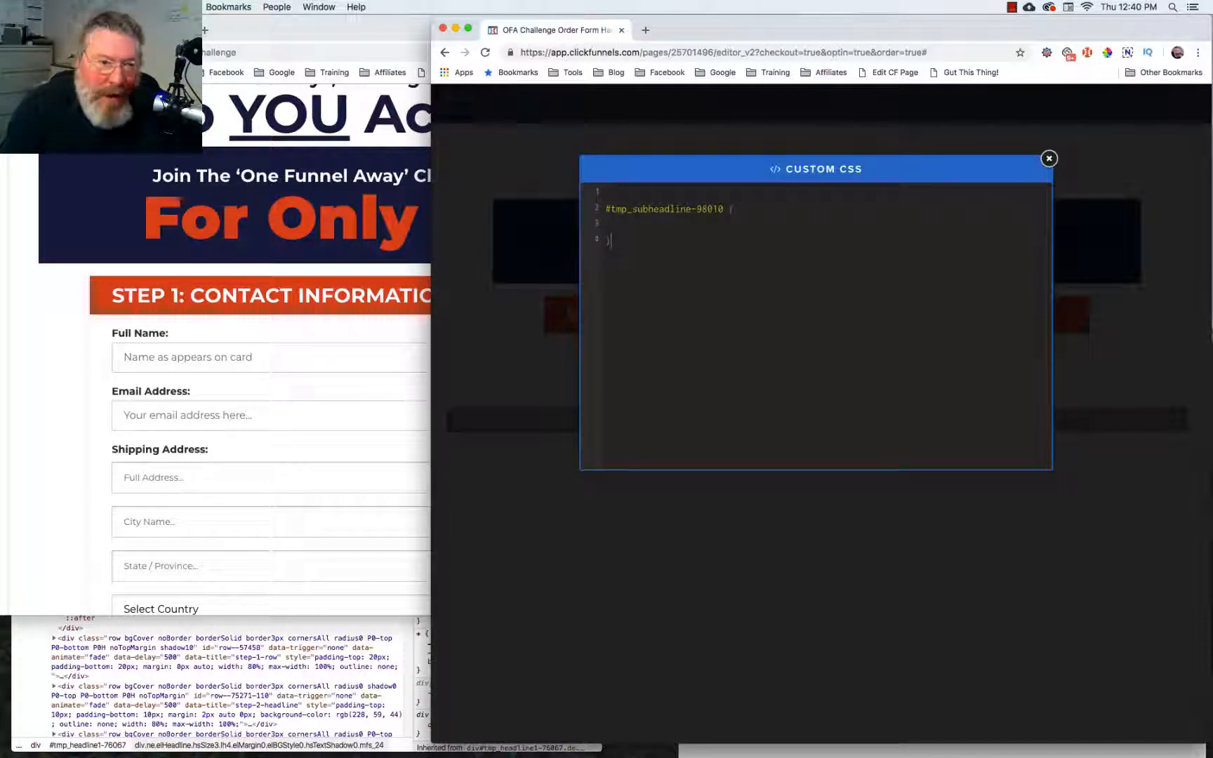
{"action": "key", "text": "Up"}
{"action": "key", "text": "Right"}
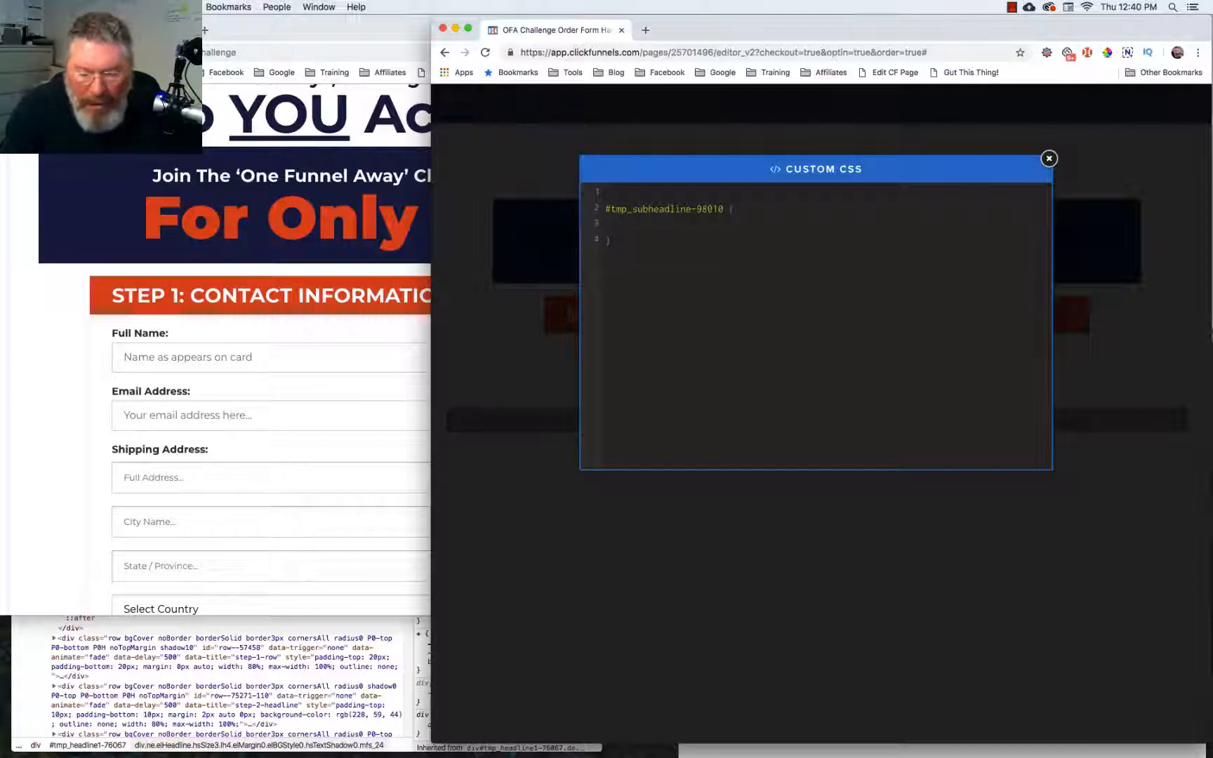
Add the declaration "text-shadow: 1px 1px 0px #000000;" to the sub-headline's CSS rule and return to the page.
{"action": "type", "text": "text"}
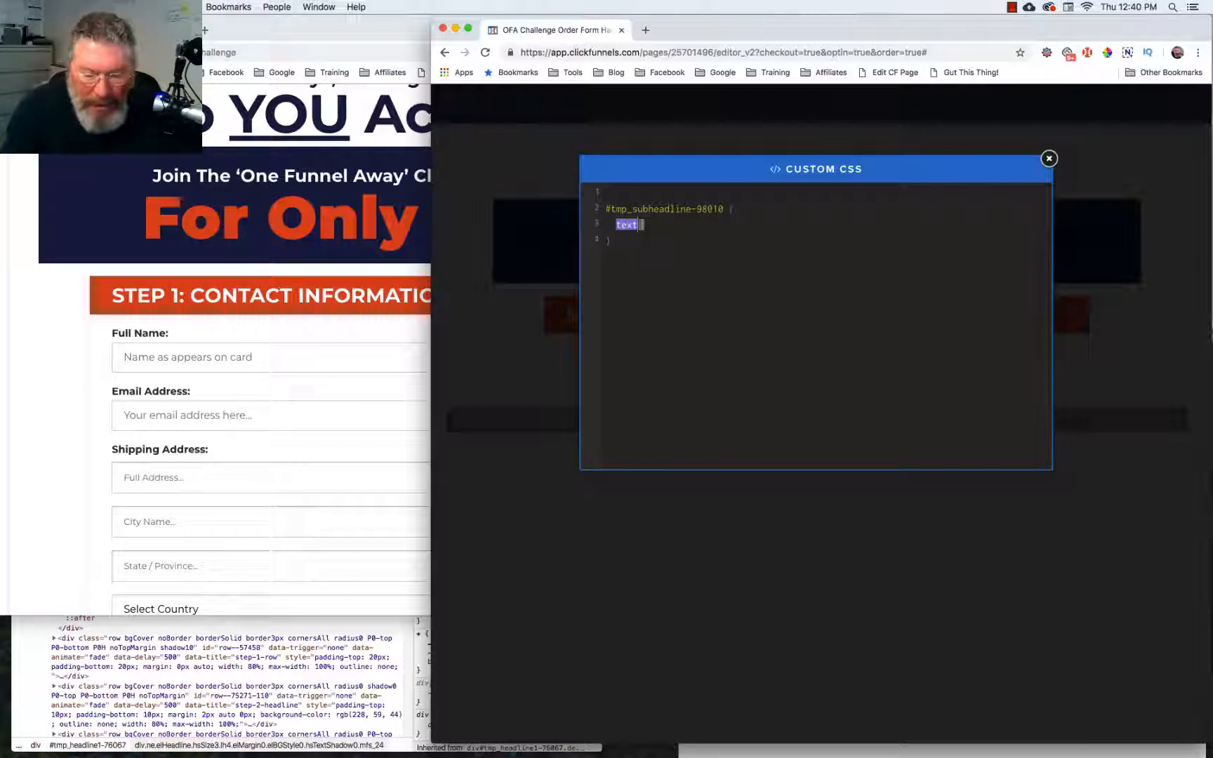
{"action": "type", "text": "-shadow:"}
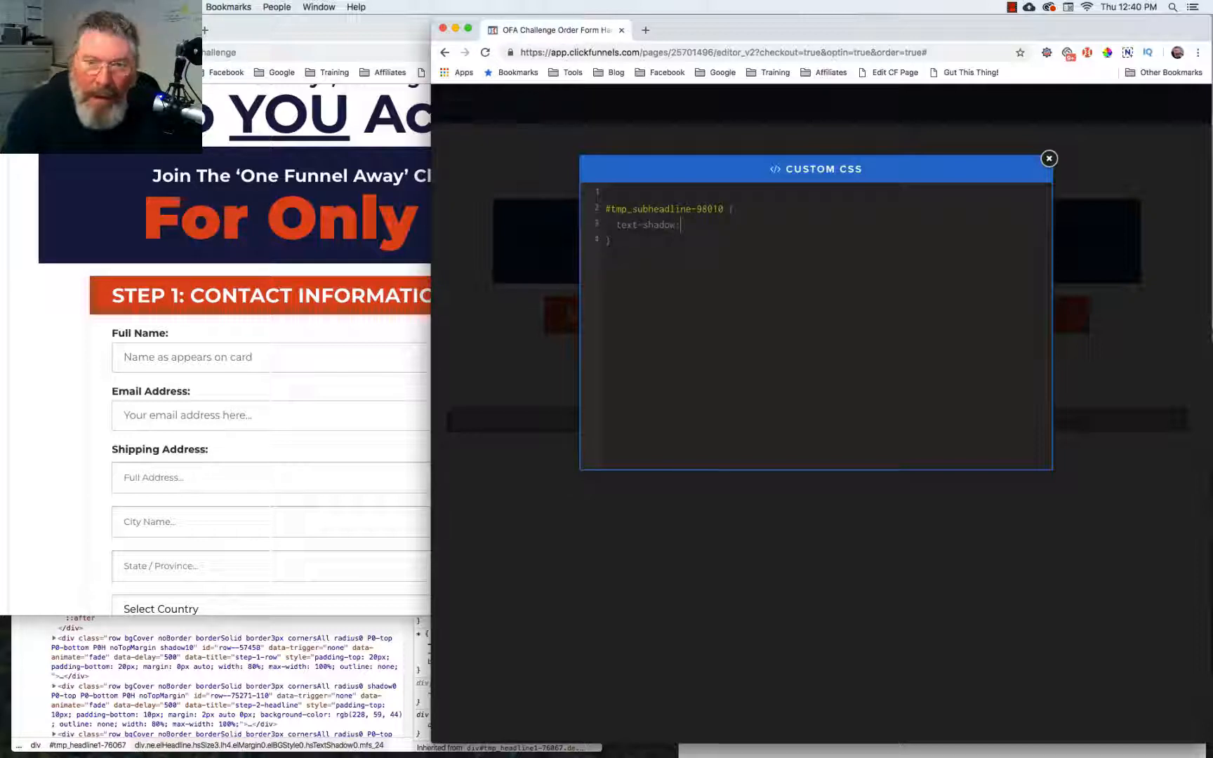
{"action": "type", "text": " 1px "}
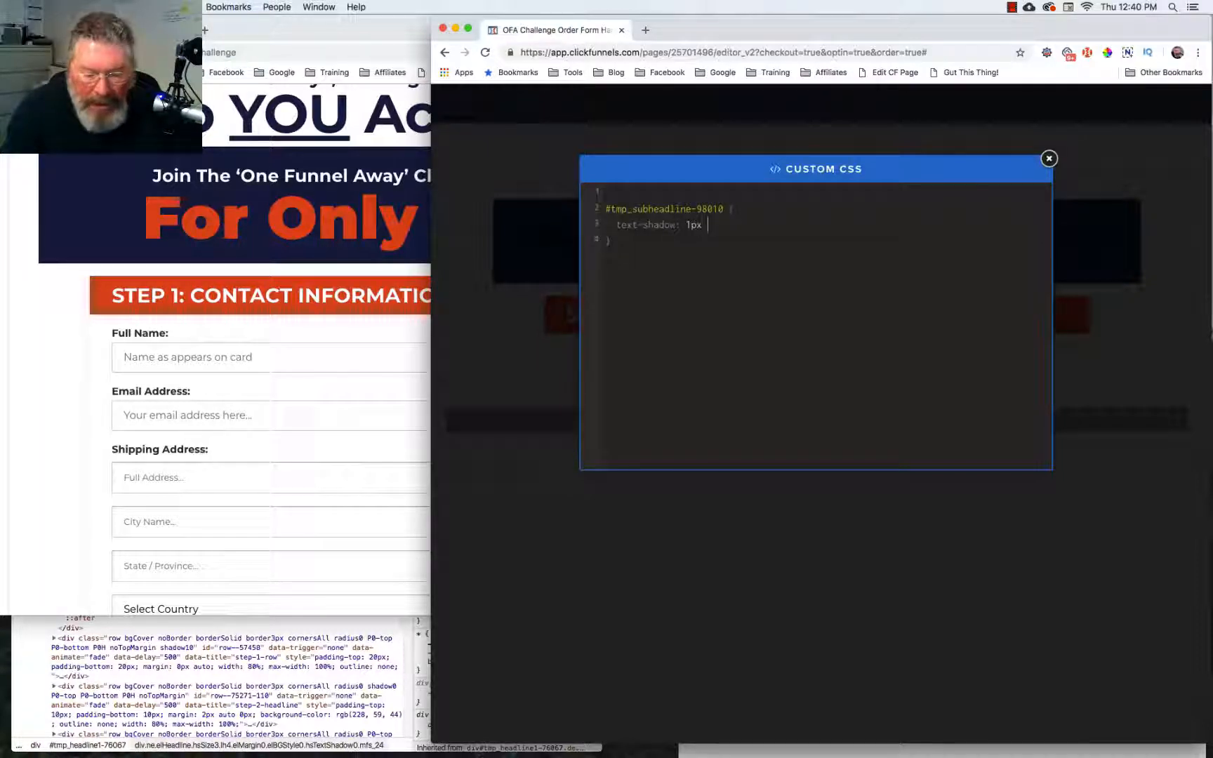
{"action": "type", "text": "1px"}
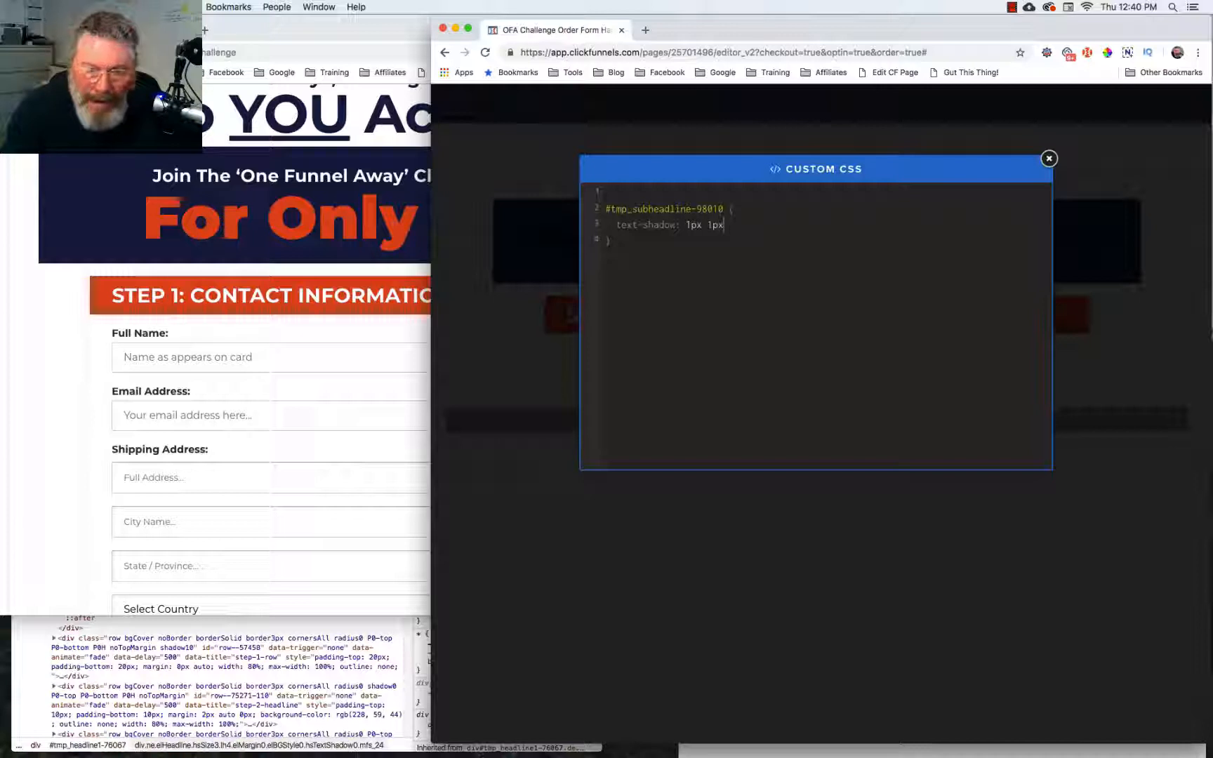
{"action": "type", "text": " 0px"}
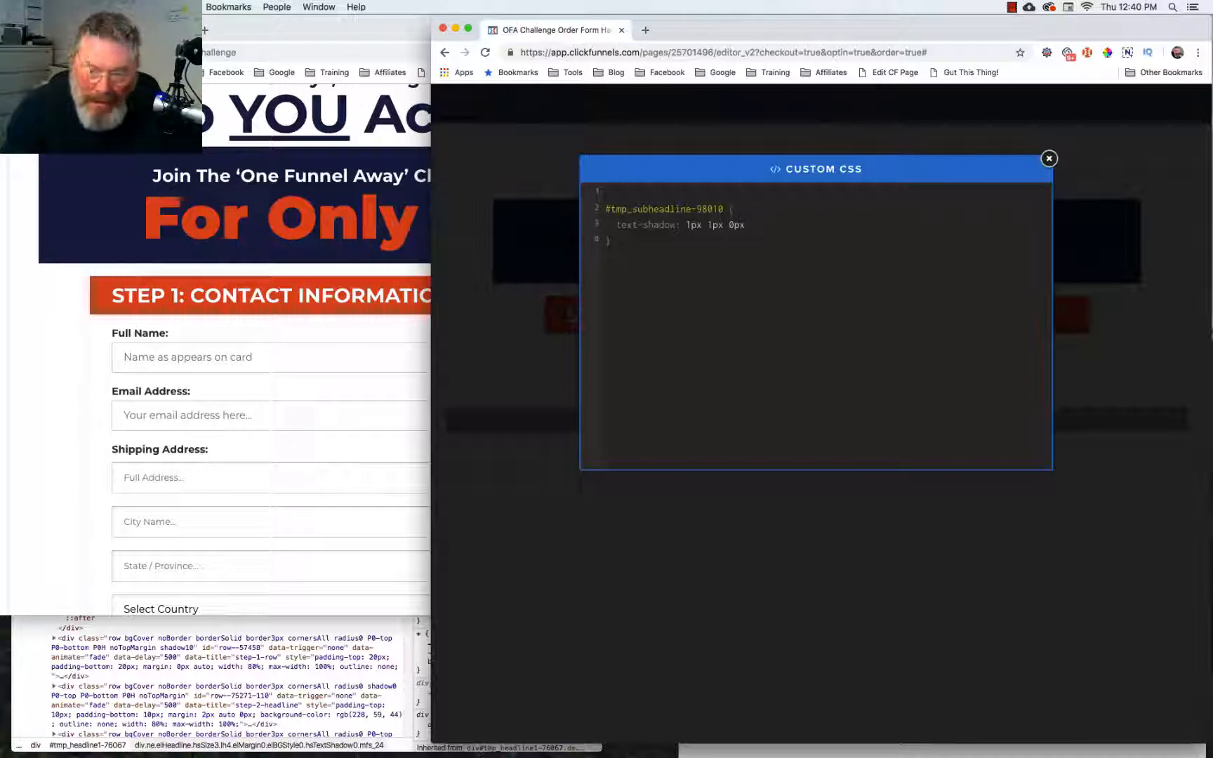
{"action": "type", "text": " #"}
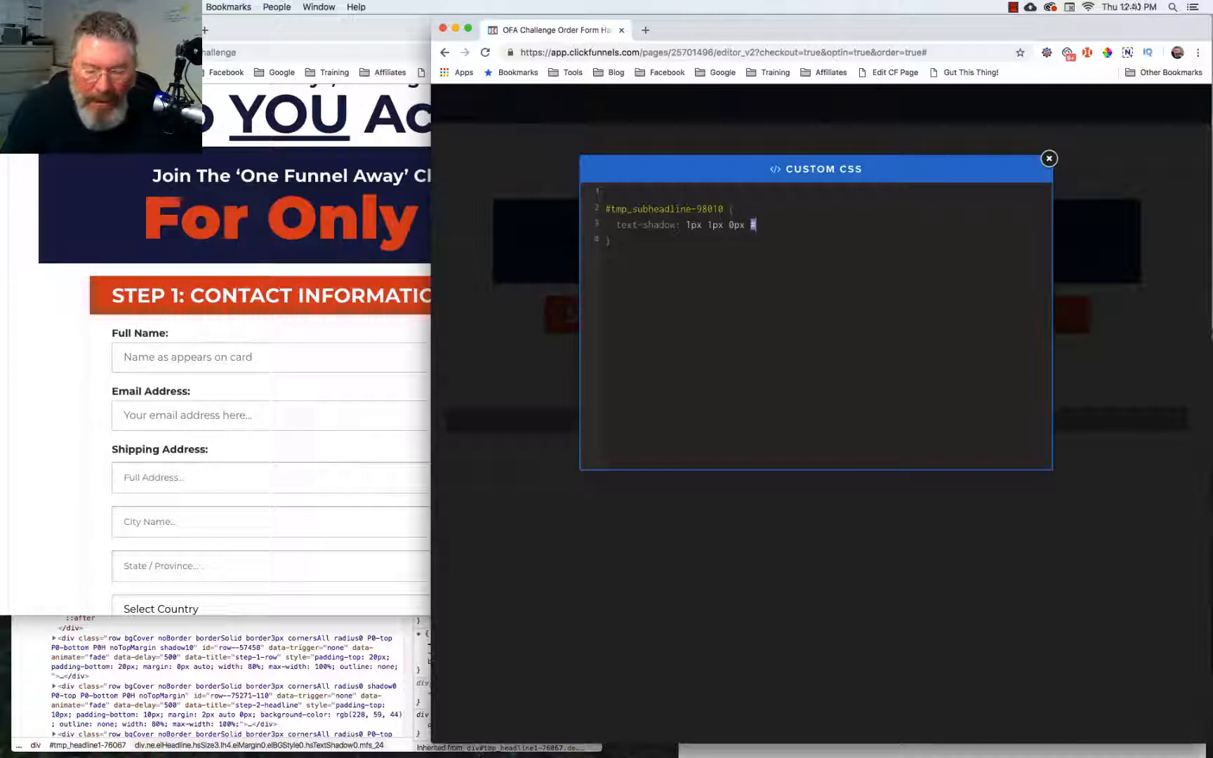
{"action": "type", "text": "0"}
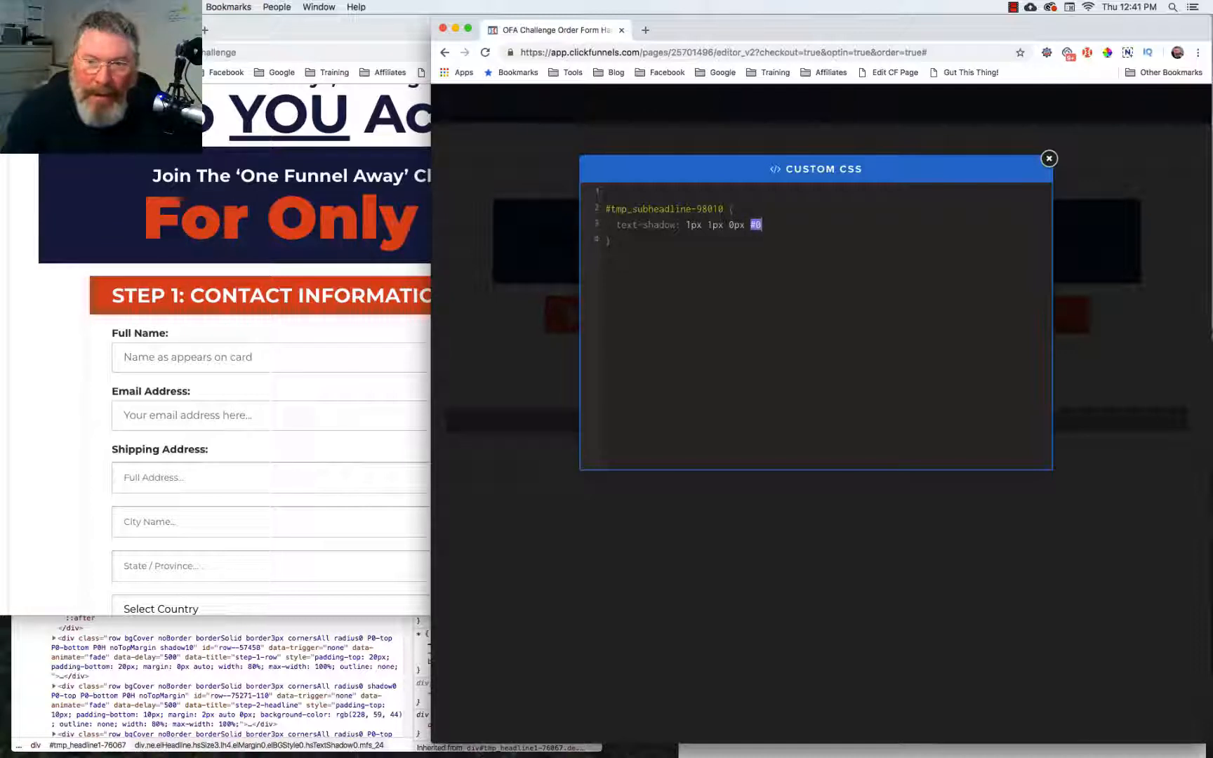
{"action": "type", "text": "00000"}
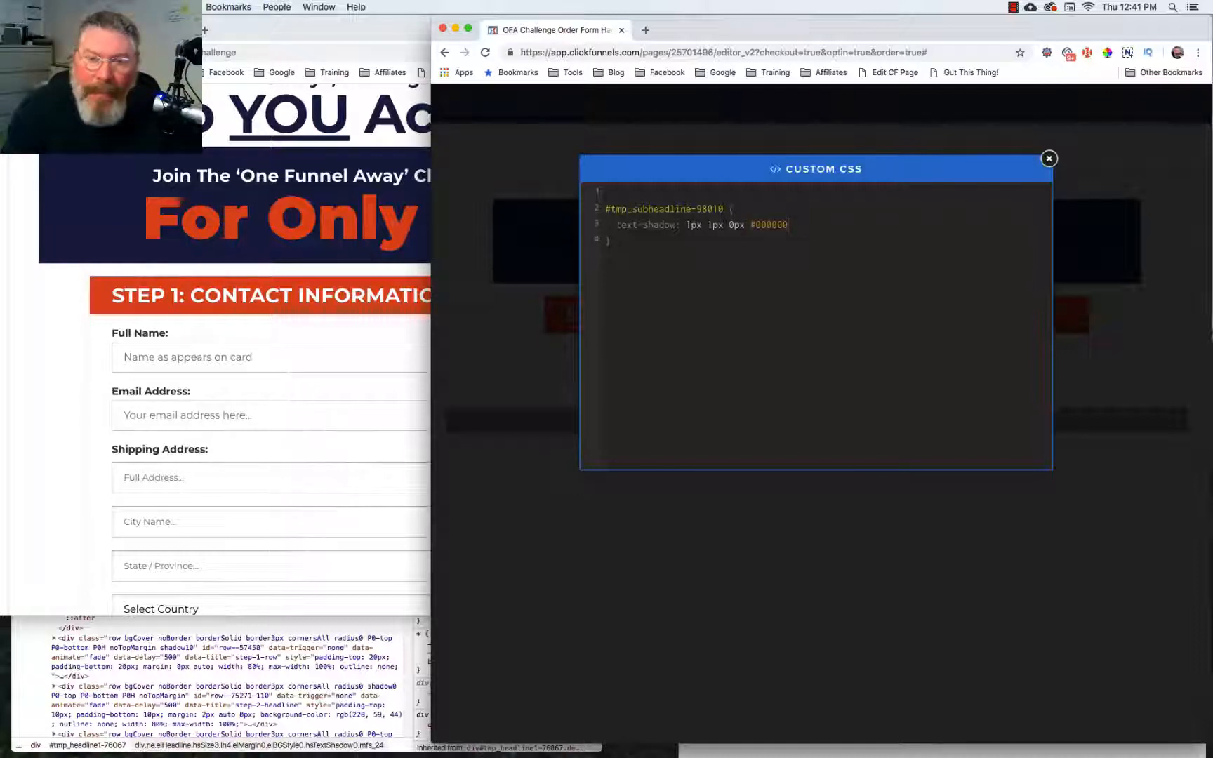
{"action": "type", "text": ";"}
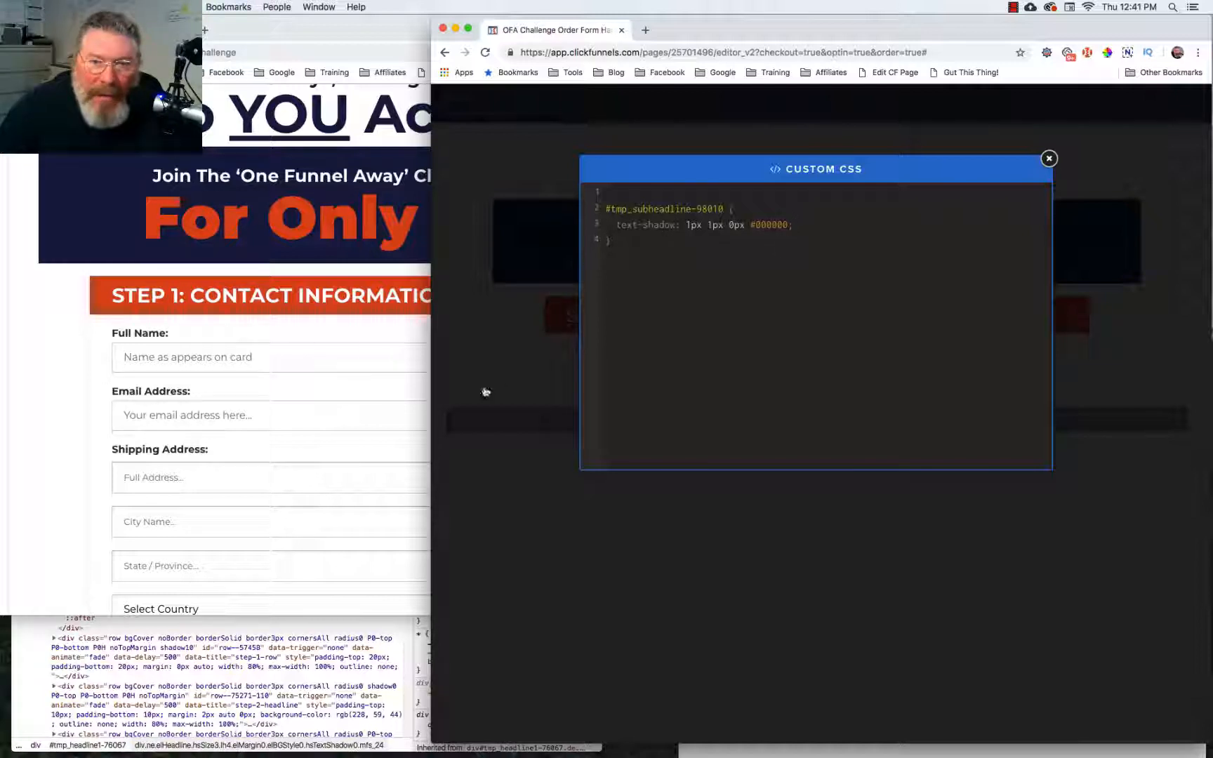
{"action": "left_click", "coordinate": [528, 364]}
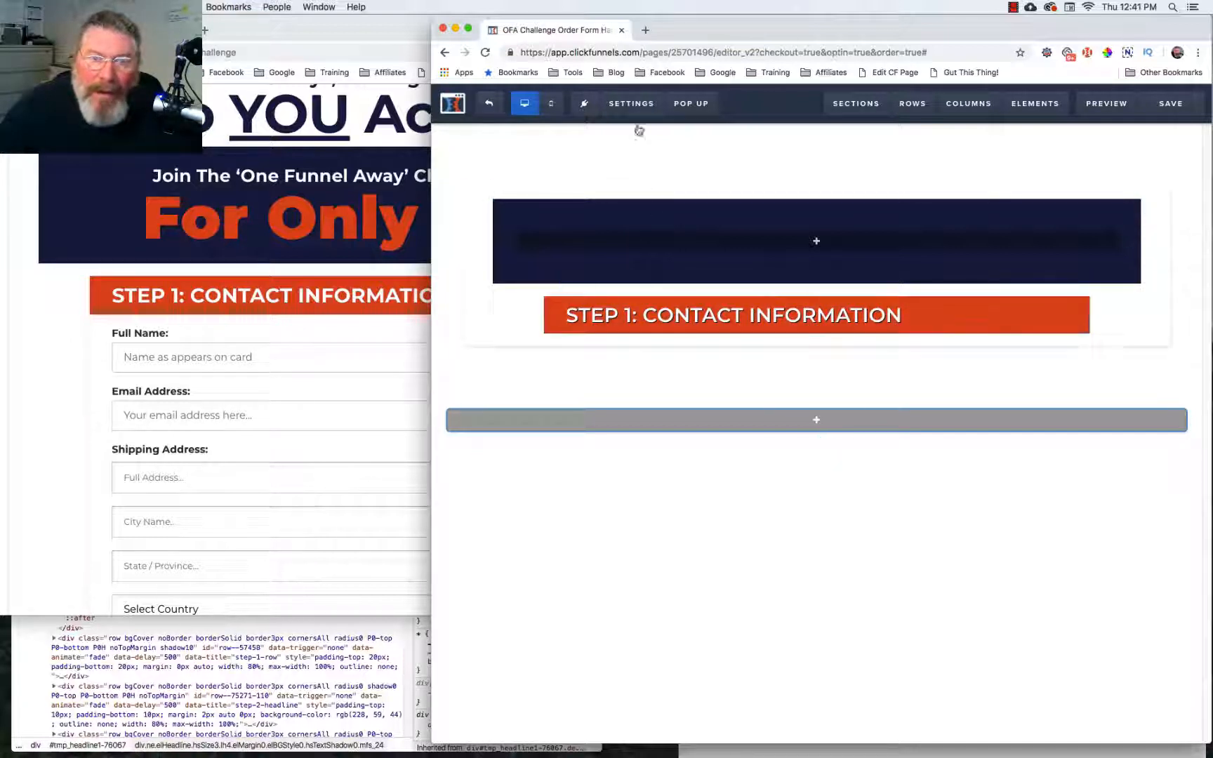
Change the blur value of the sub-headline's text shadow in the custom CSS to 1px and return to the page.
{"action": "mouse_move", "coordinate": [635, 107]}
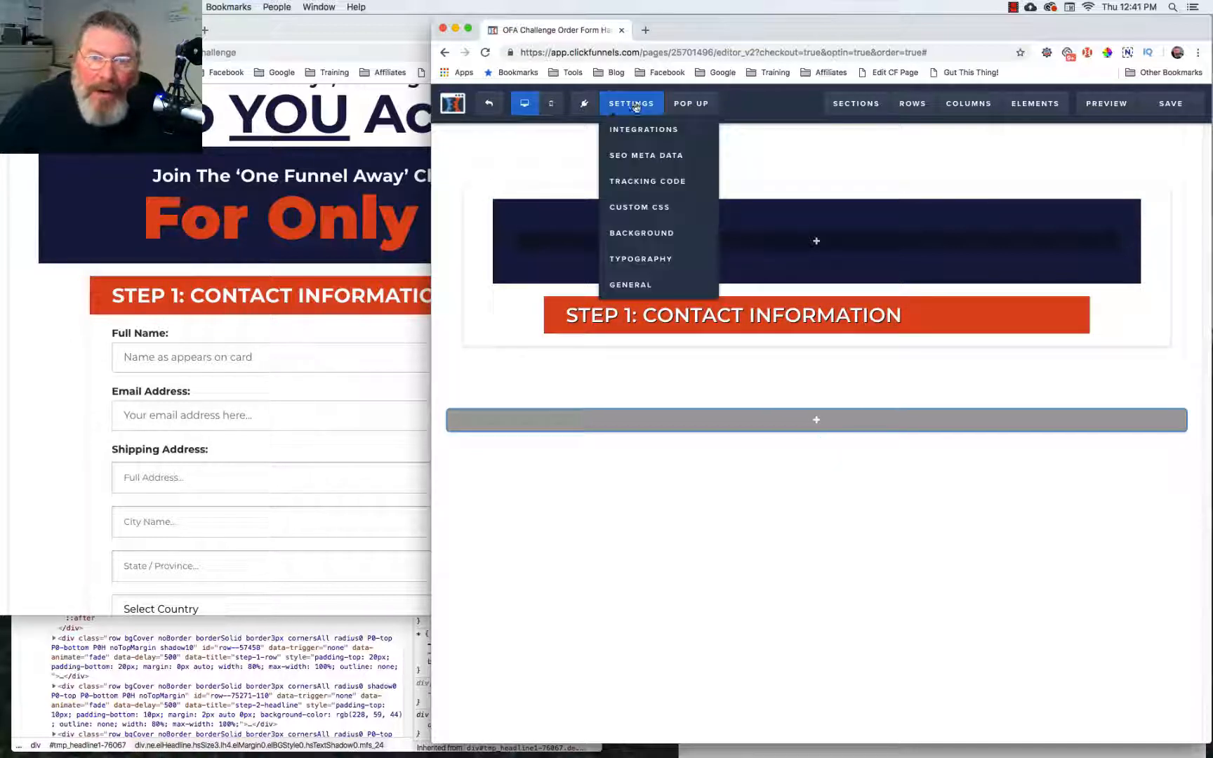
{"action": "left_click", "coordinate": [640, 208]}
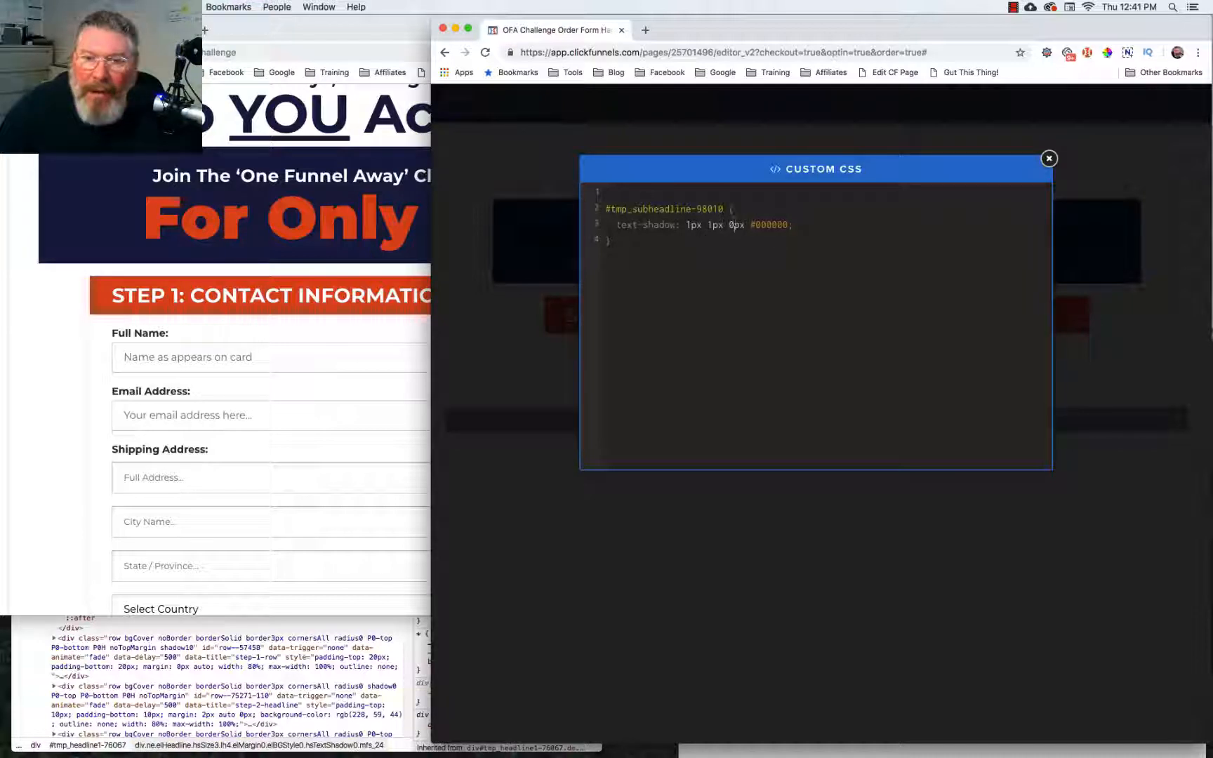
{"action": "key", "text": "BackSpace"}
{"action": "type", "text": "1"}
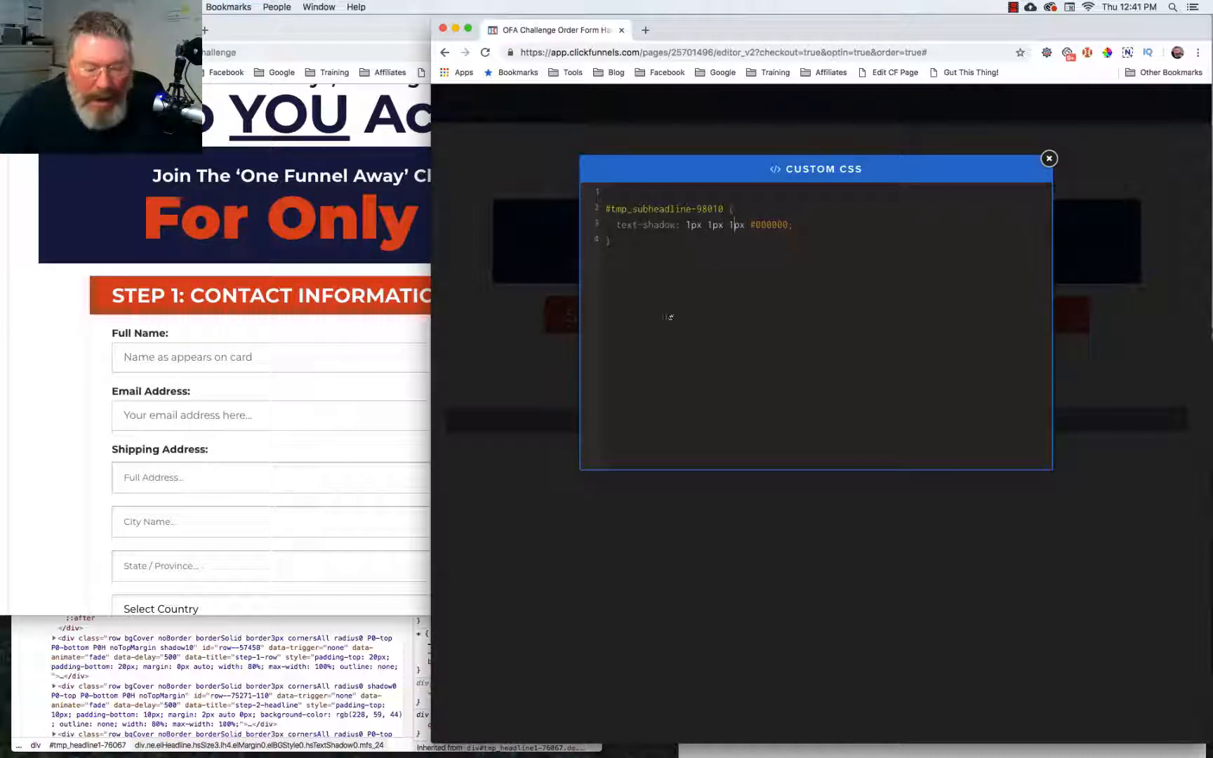
{"action": "left_click", "coordinate": [527, 384]}
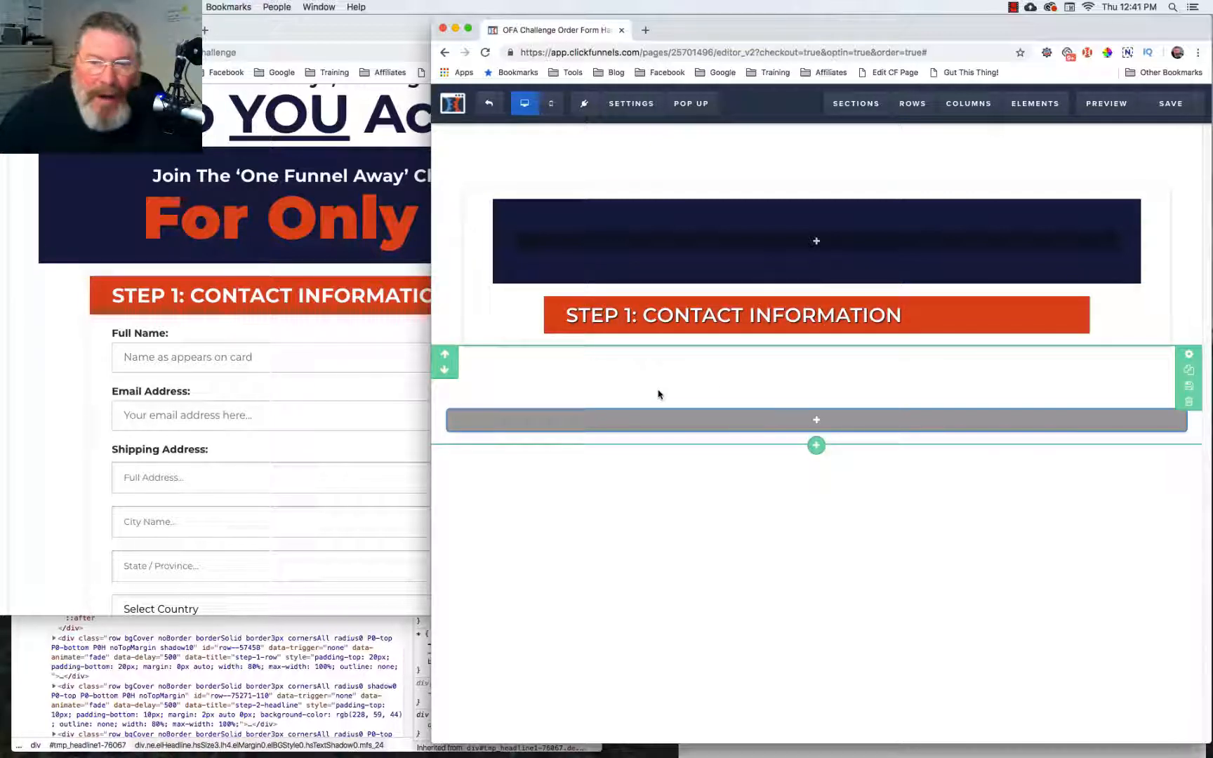
Review the sub-headline's text-shadow rule in the page's custom CSS and return to the page.
{"action": "mouse_move", "coordinate": [631, 103]}
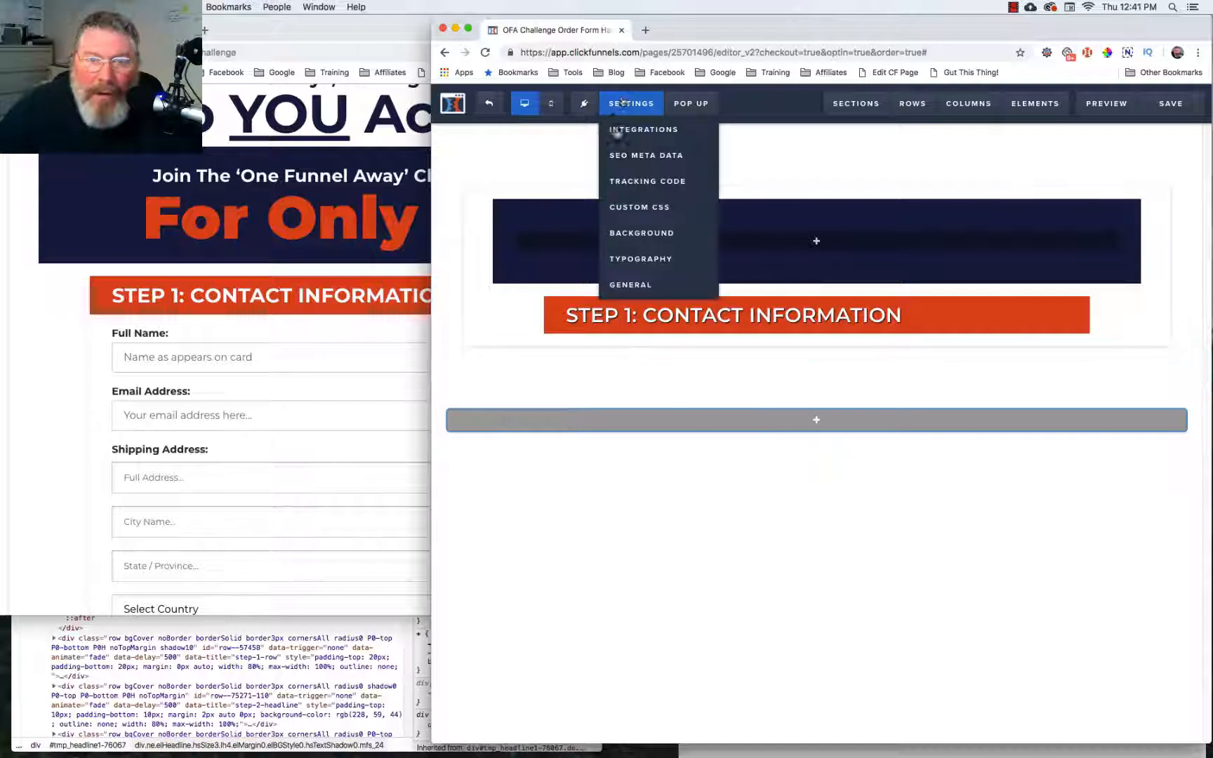
{"action": "left_click", "coordinate": [630, 207]}
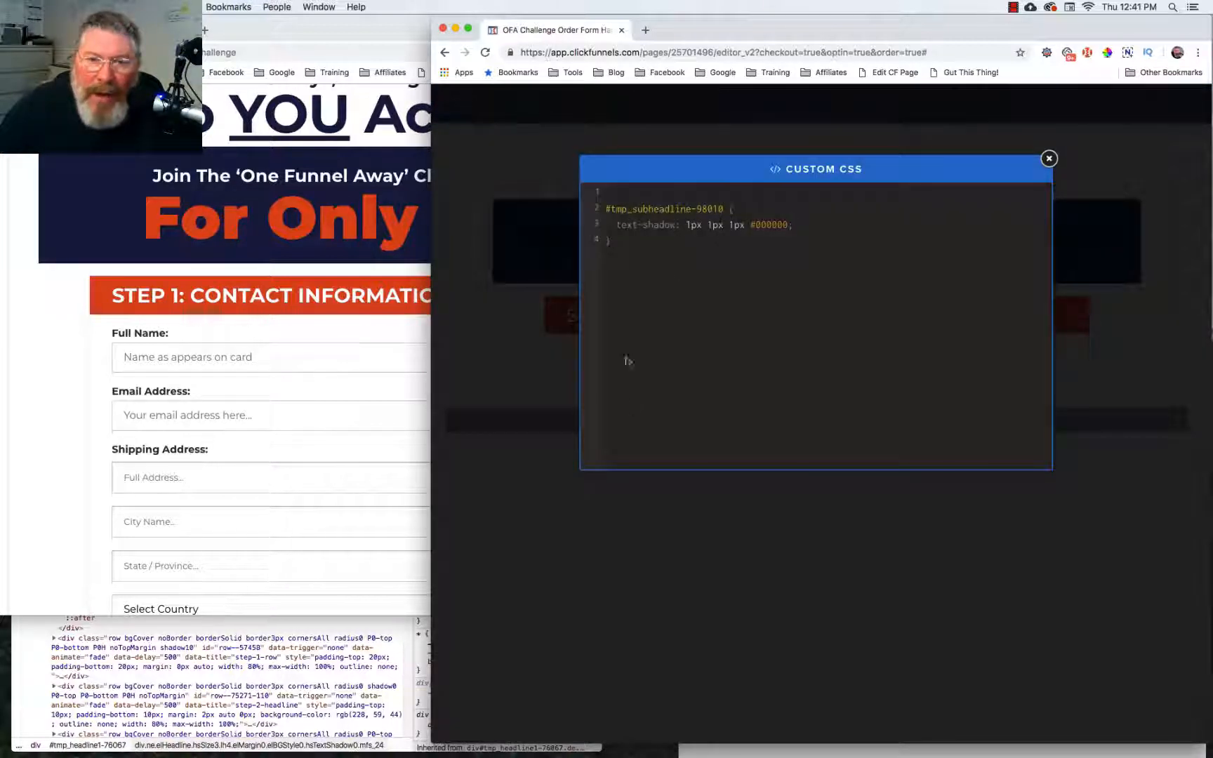
{"action": "left_click", "coordinate": [507, 387]}
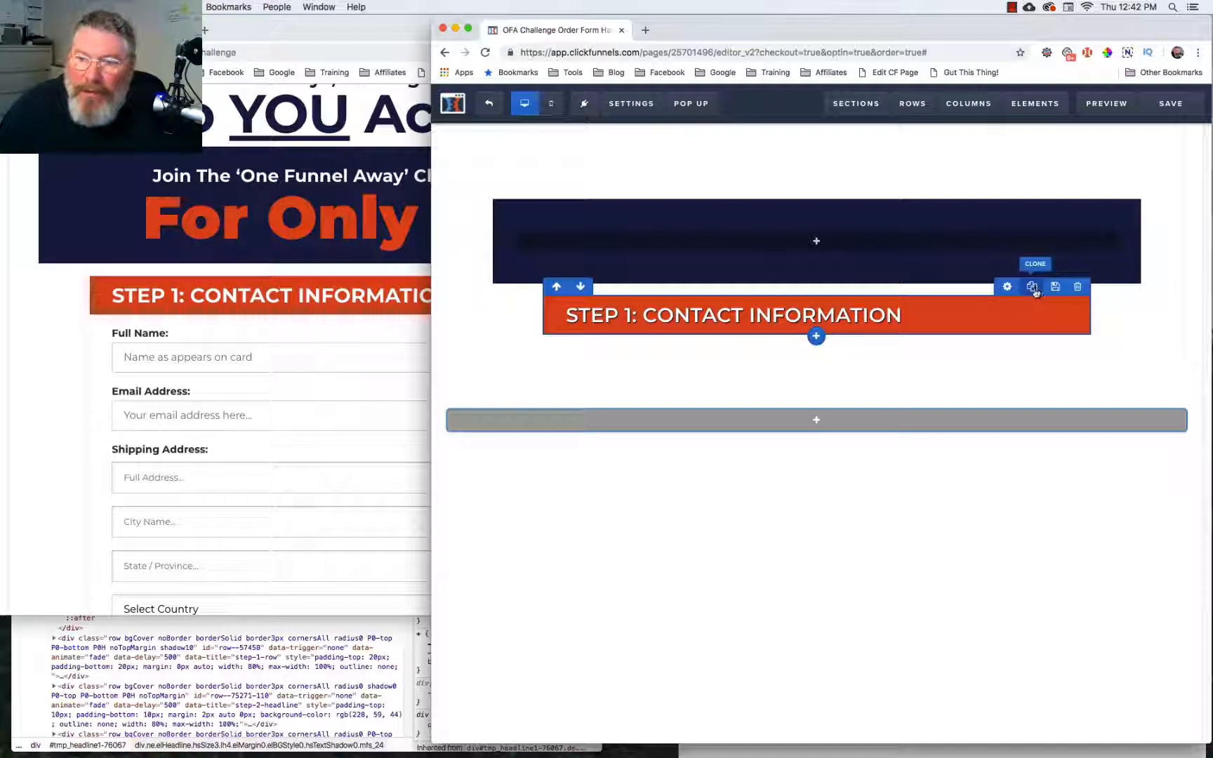
Clone the "STEP 1: CONTACT INFORMATION" row and check the following step headings on the original order page.
{"action": "left_click", "coordinate": [1032, 288]}
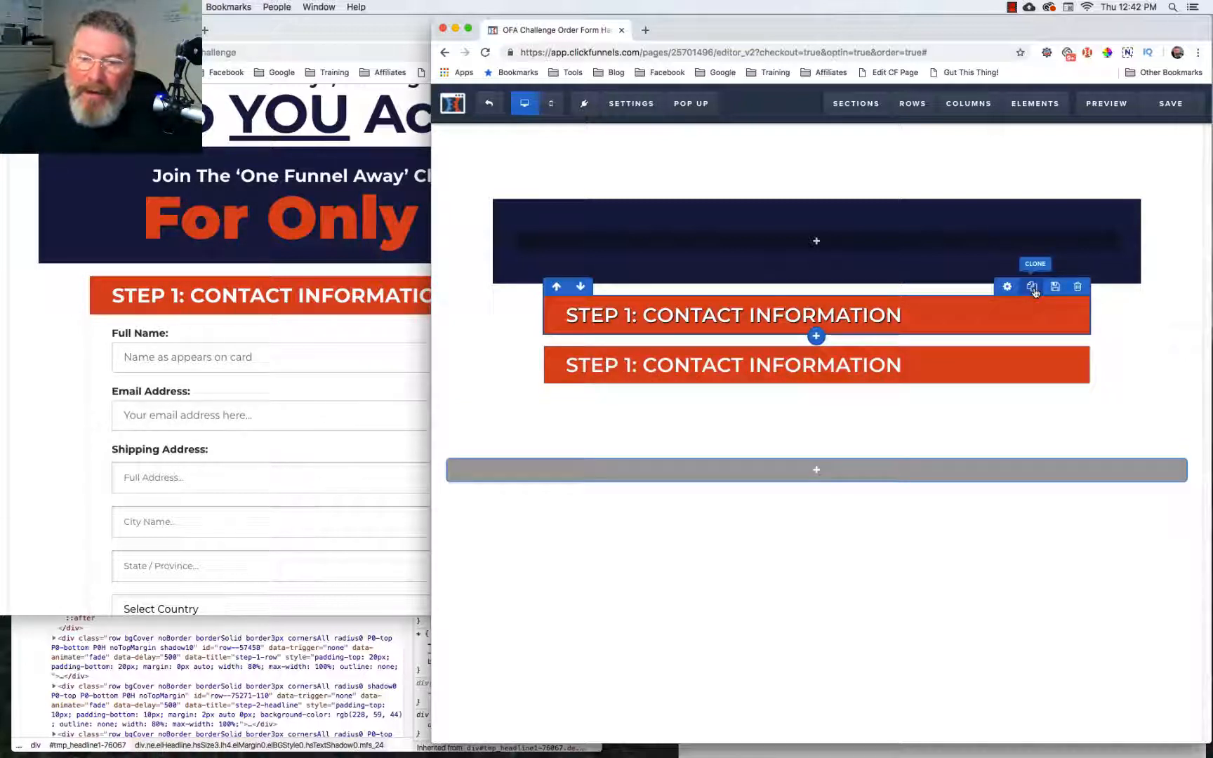
{"action": "left_click", "coordinate": [63, 498]}
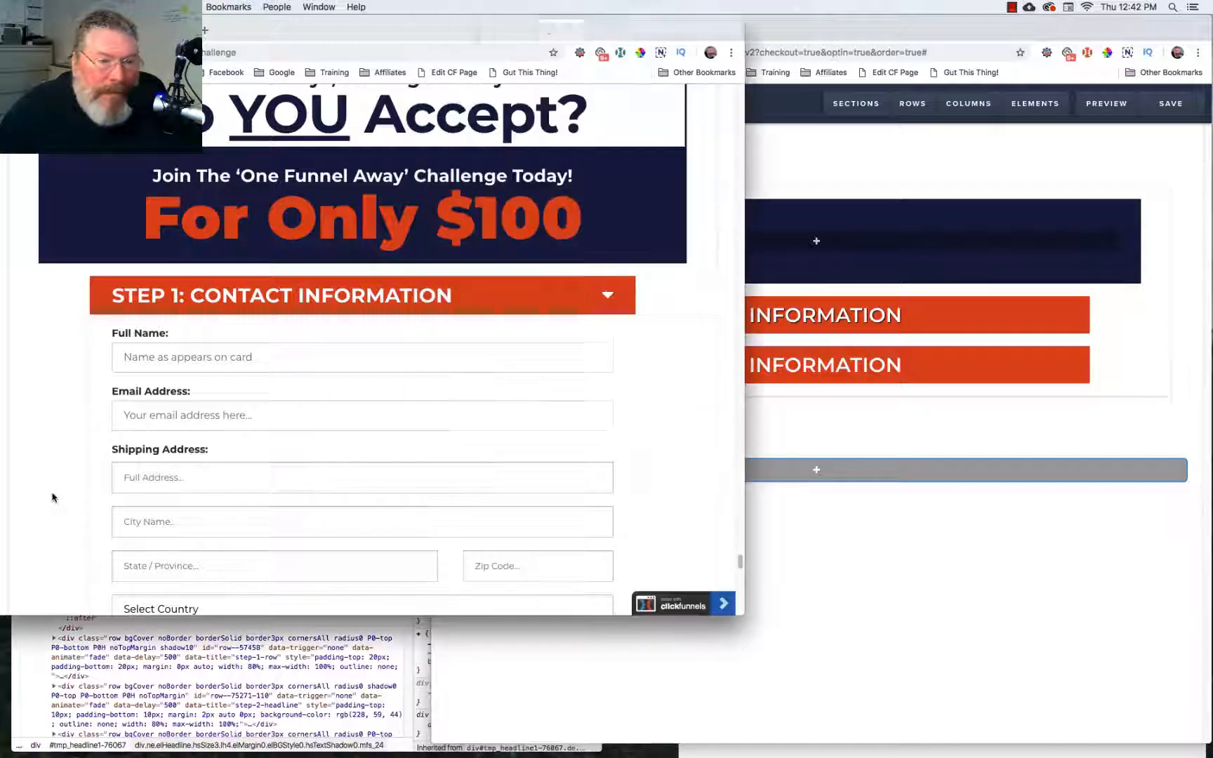
{"action": "scroll", "coordinate": [53, 498], "scroll_direction": "down", "scroll_amount": 5}
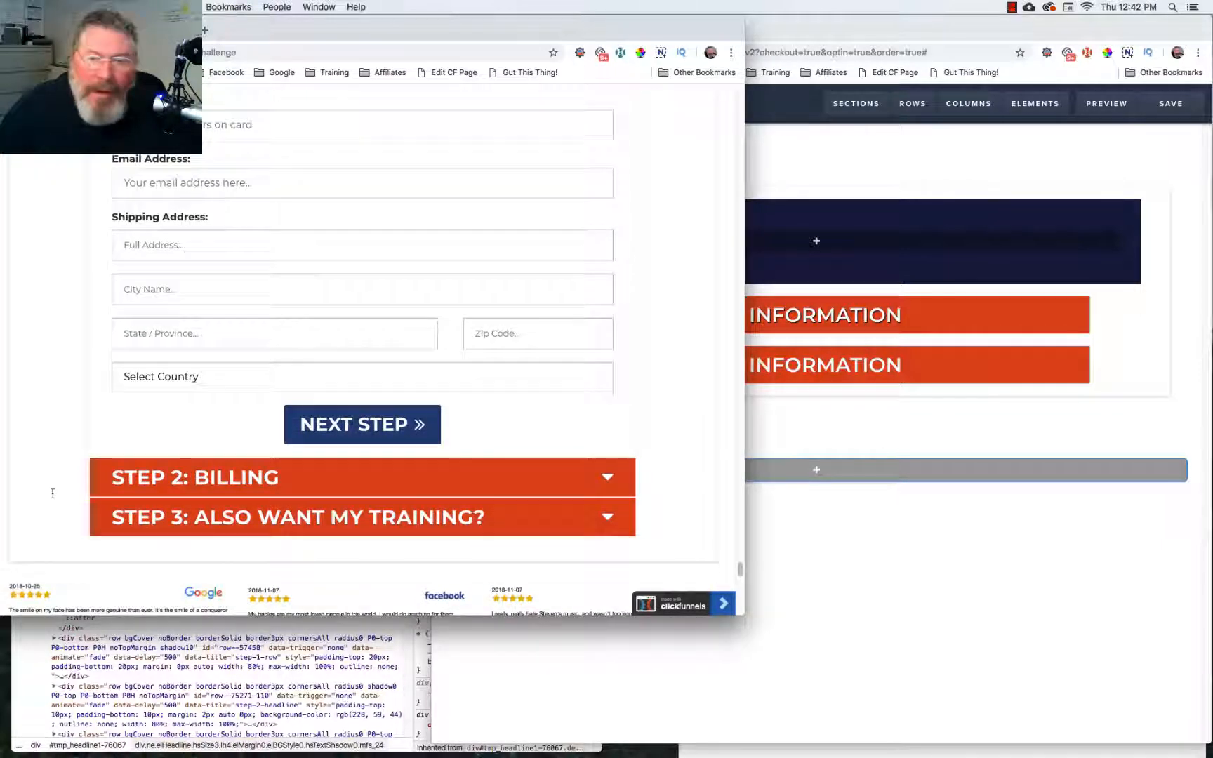
{"action": "left_click", "coordinate": [791, 371]}
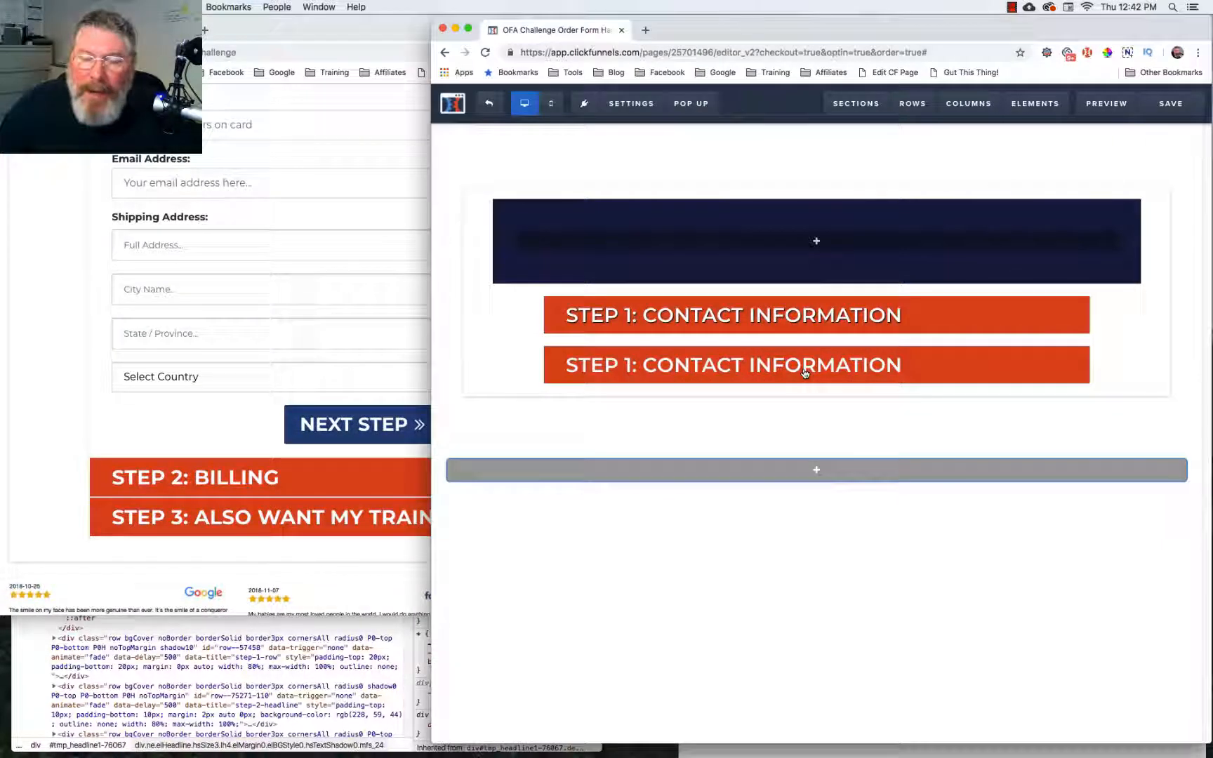
Change the cloned row's sub-headline text to "STEP 2: BILLING".
{"action": "double_click", "coordinate": [697, 369]}
{"action": "key", "text": "Left"}
{"action": "key", "text": "Left"}
{"action": "key", "text": "Left"}
{"action": "key", "text": "BackSpace"}
{"action": "type", "text": "2"}
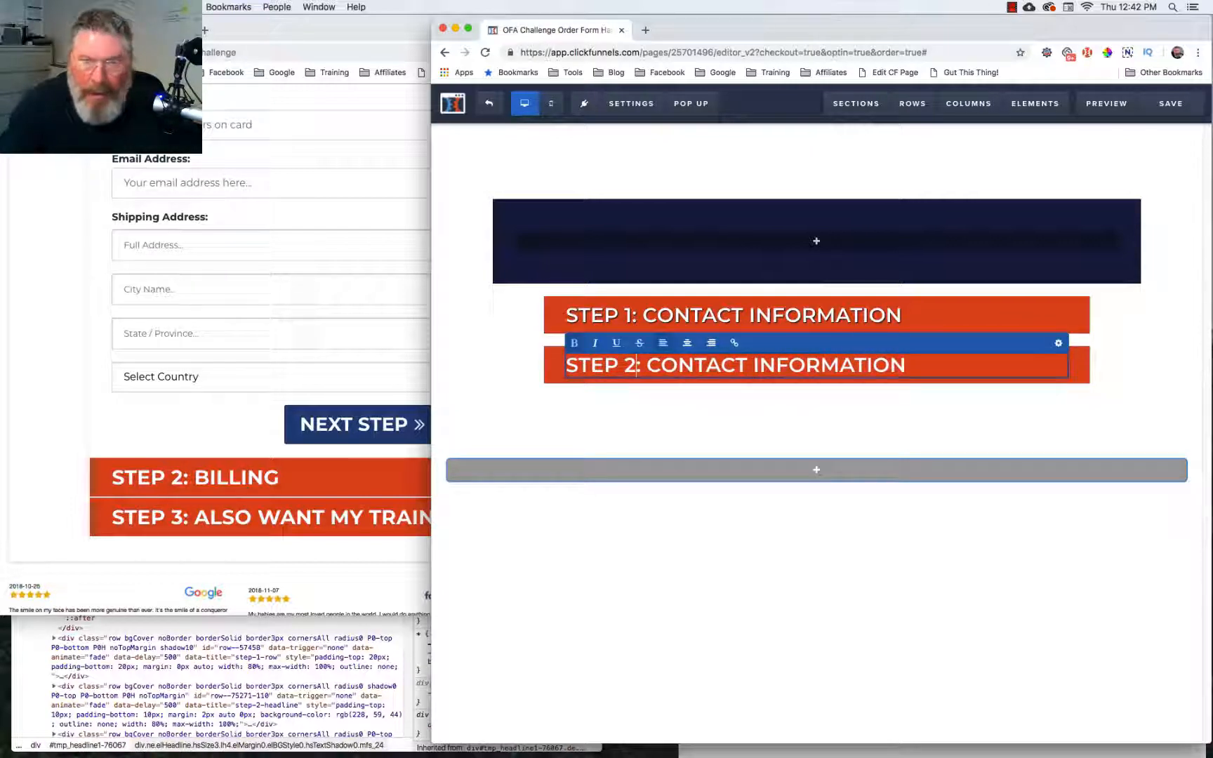
{"action": "key", "text": "Right"}
{"action": "key", "text": "Delete"}
{"action": "key", "text": "Delete"}
{"action": "key", "text": "Delete"}
{"action": "key", "text": "Delete"}
{"action": "key", "text": "Delete"}
{"action": "key", "text": "Delete"}
{"action": "key", "text": "Delete"}
{"action": "key", "text": "Delete"}
{"action": "key", "text": "Delete"}
{"action": "key", "text": "Delete"}
{"action": "key", "text": "Delete"}
{"action": "key", "text": "Delete"}
{"action": "key", "text": "Delete"}
{"action": "key", "text": "Delete"}
{"action": "key", "text": "Delete"}
{"action": "key", "text": "Delete"}
{"action": "key", "text": "Delete"}
{"action": "key", "text": "Delete"}
{"action": "key", "text": "Delete"}
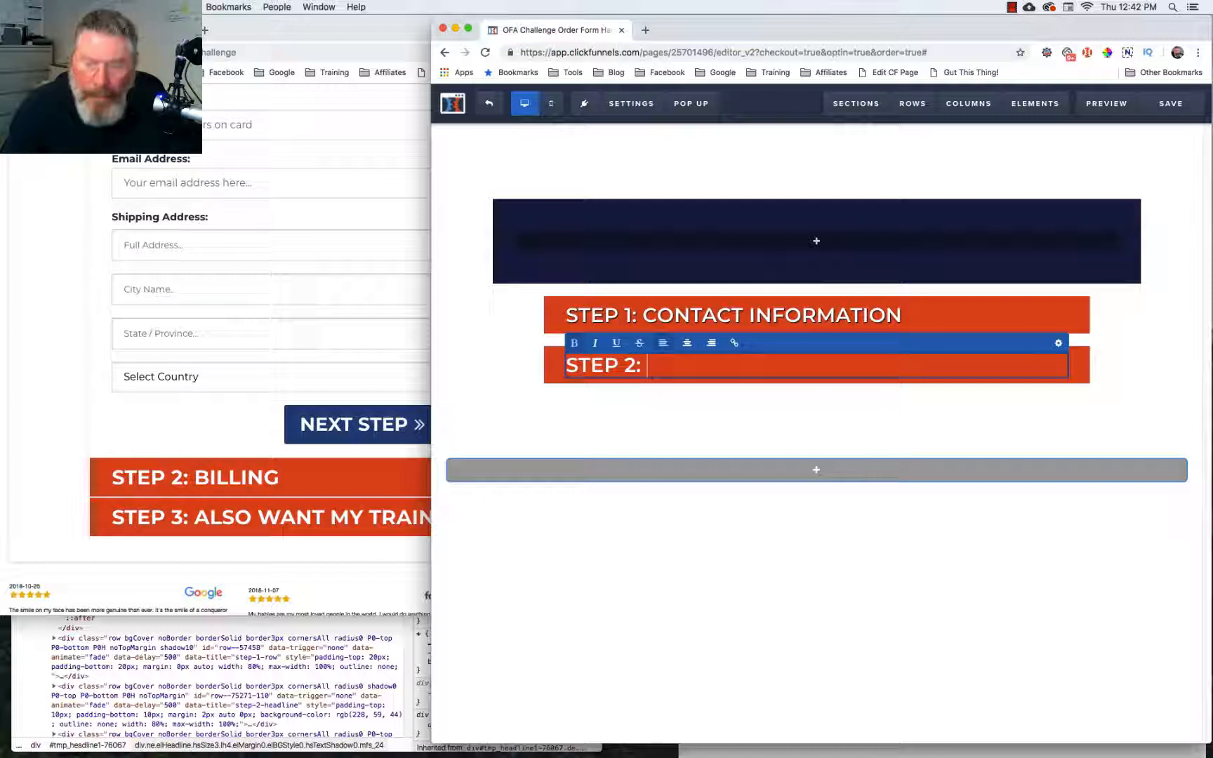
{"action": "type", "text": "BILLING"}
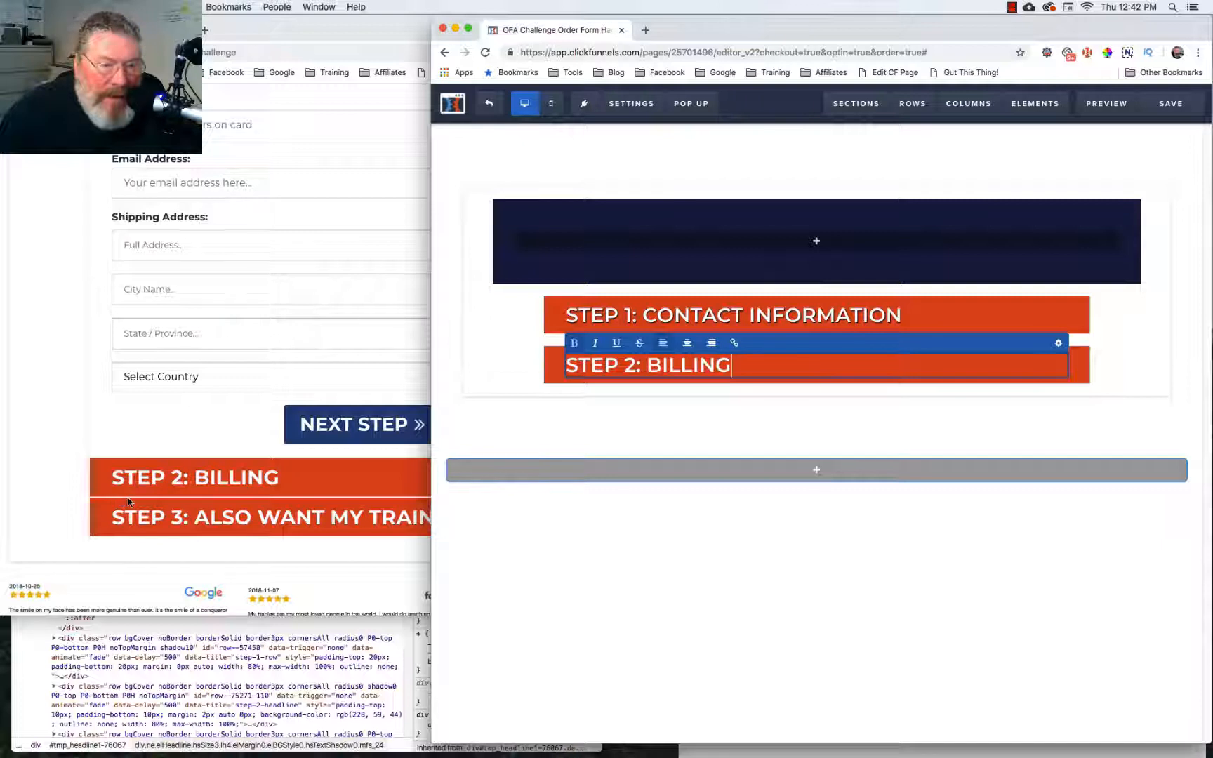
{"action": "left_click", "coordinate": [1083, 363]}
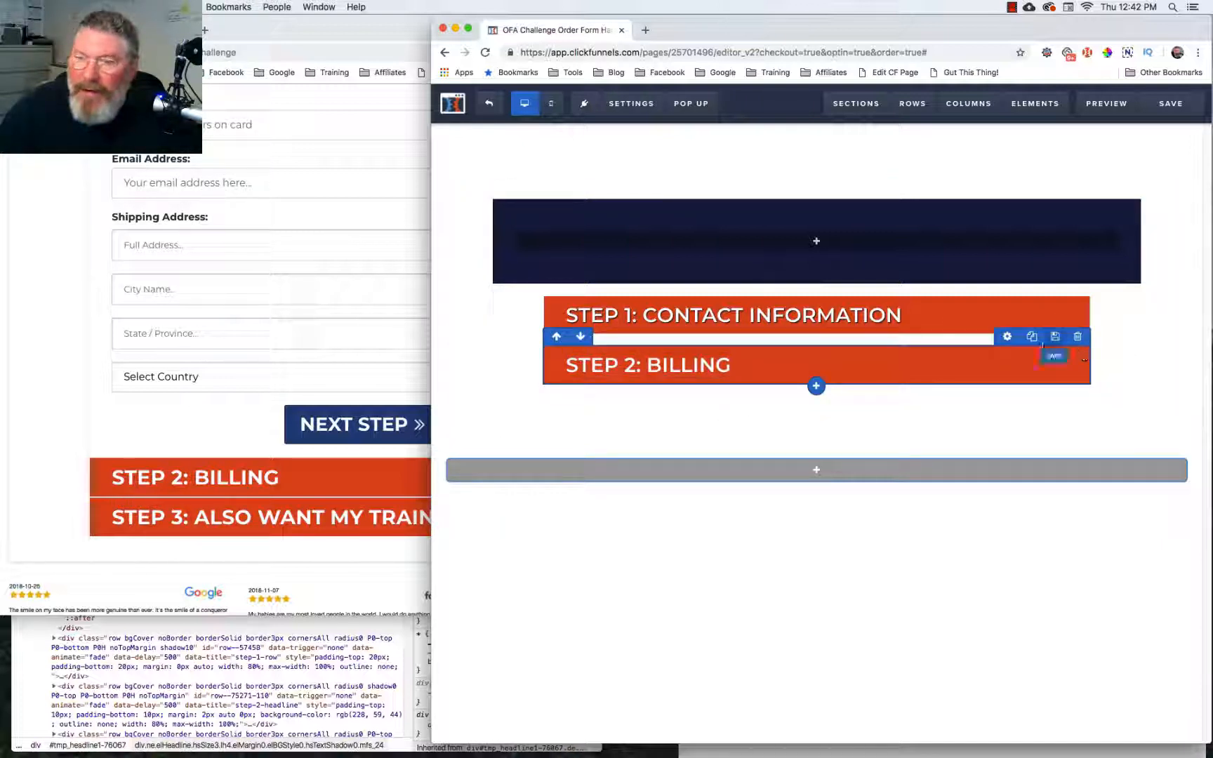
Set the "STEP 2: BILLING" row's top margin to 2 and return to the page.
{"action": "left_click", "coordinate": [1007, 337]}
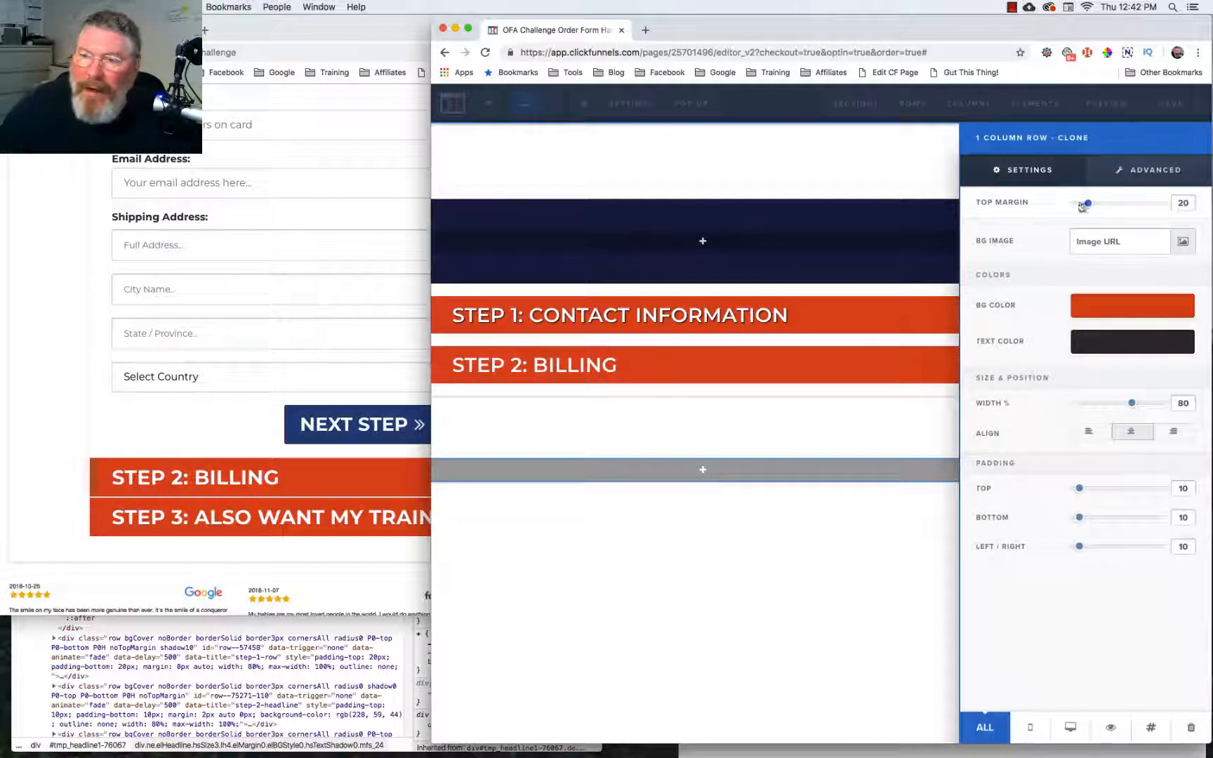
{"action": "left_click_drag", "start_coordinate": [1081, 205], "coordinate": [1068, 205]}
{"action": "left_click", "coordinate": [1184, 203]}
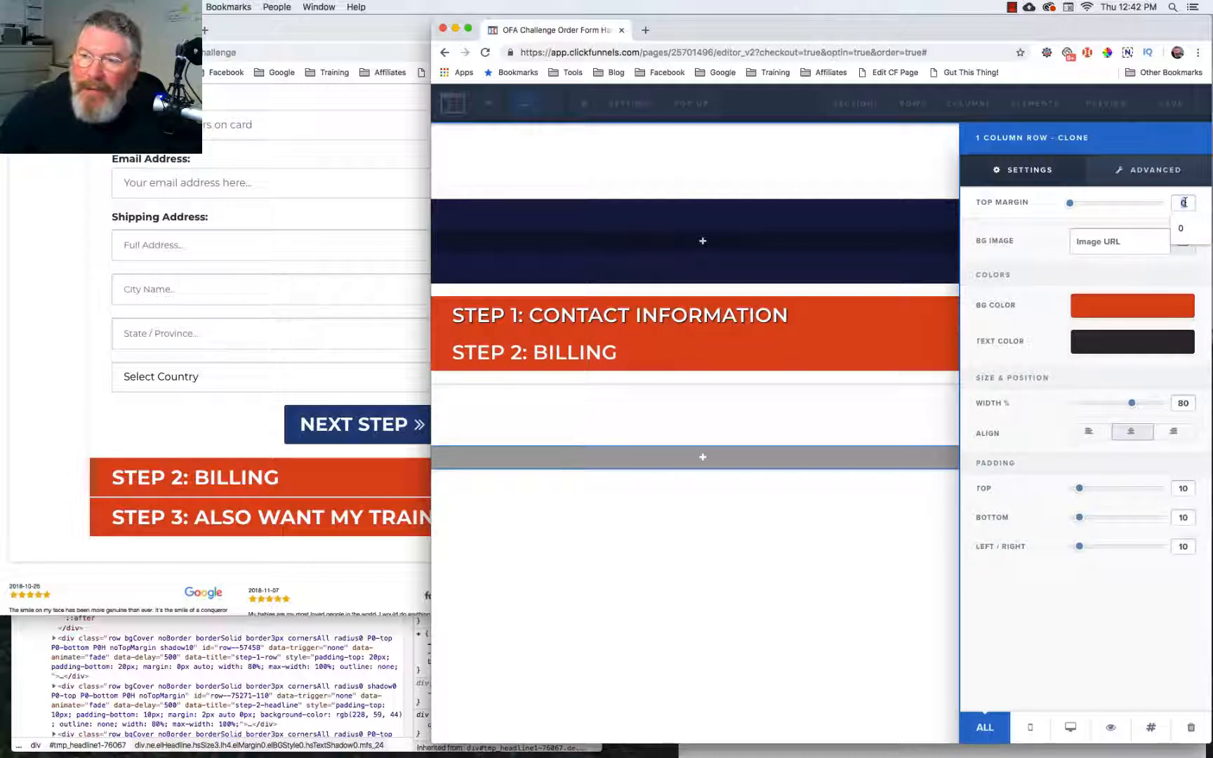
{"action": "type", "text": "2"}
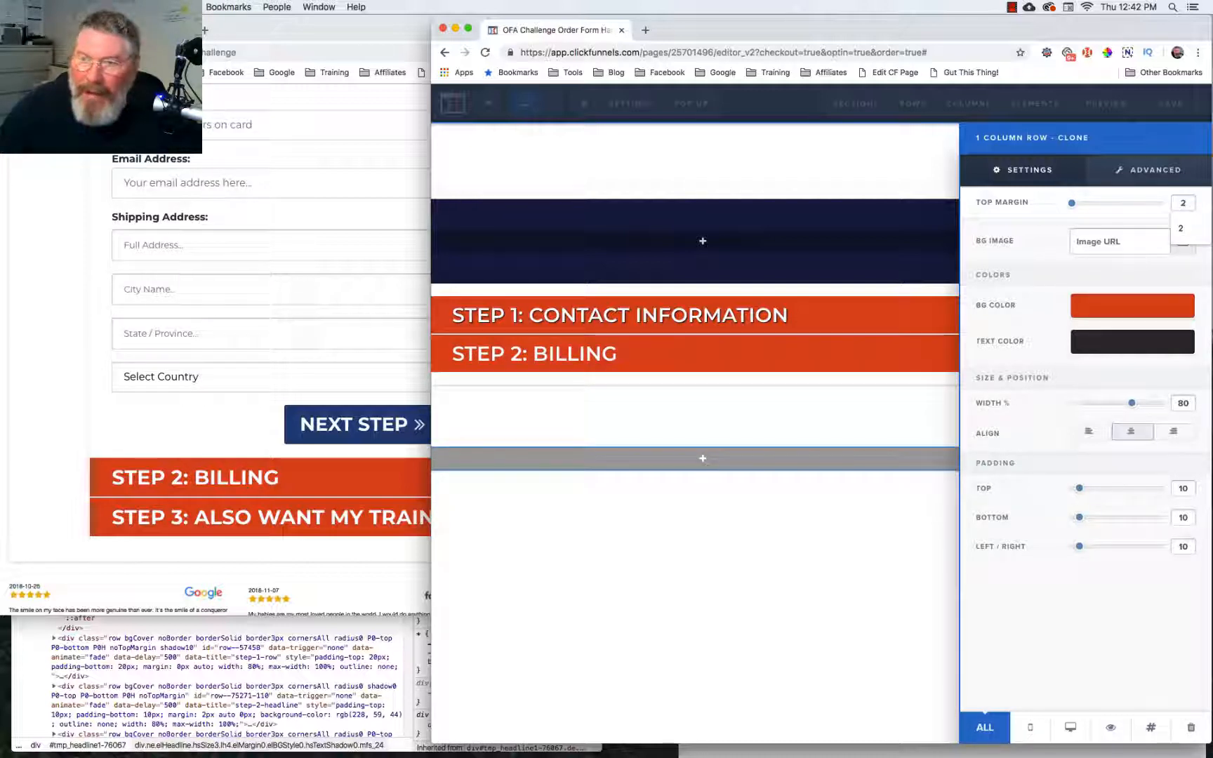
{"action": "left_click", "coordinate": [1044, 237]}
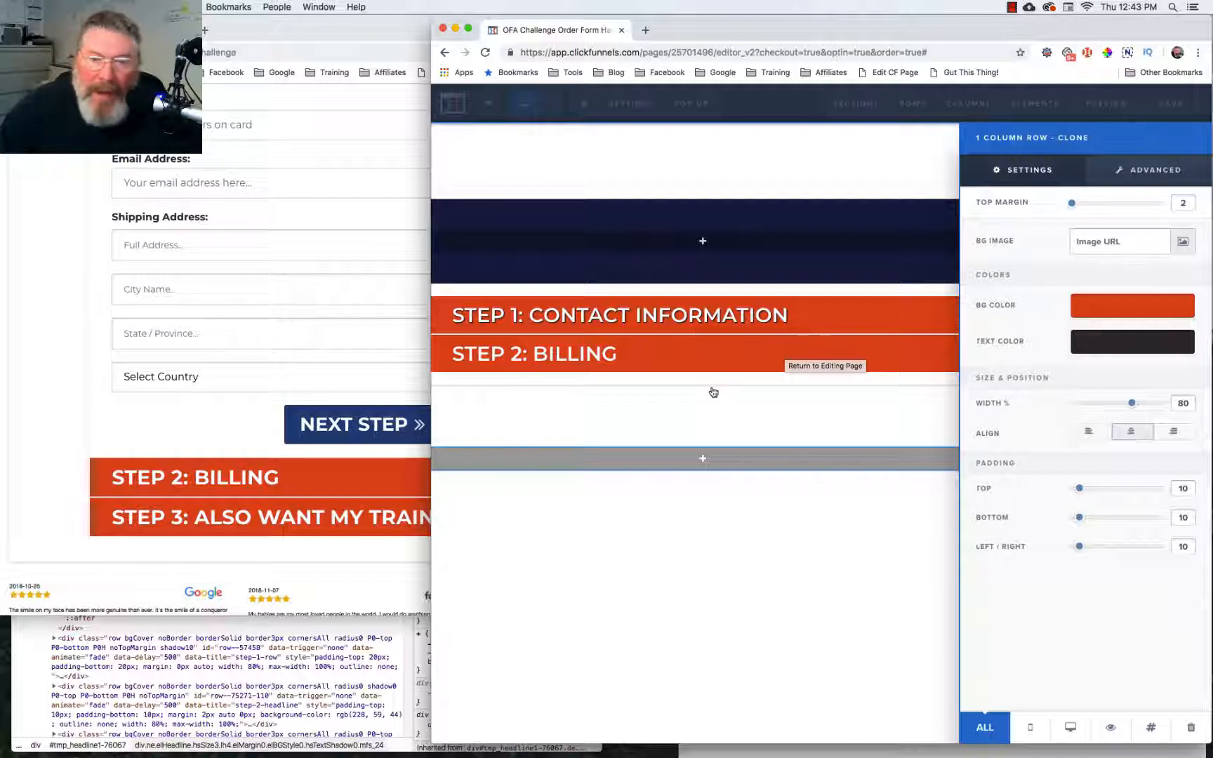
{"action": "left_click", "coordinate": [746, 348]}
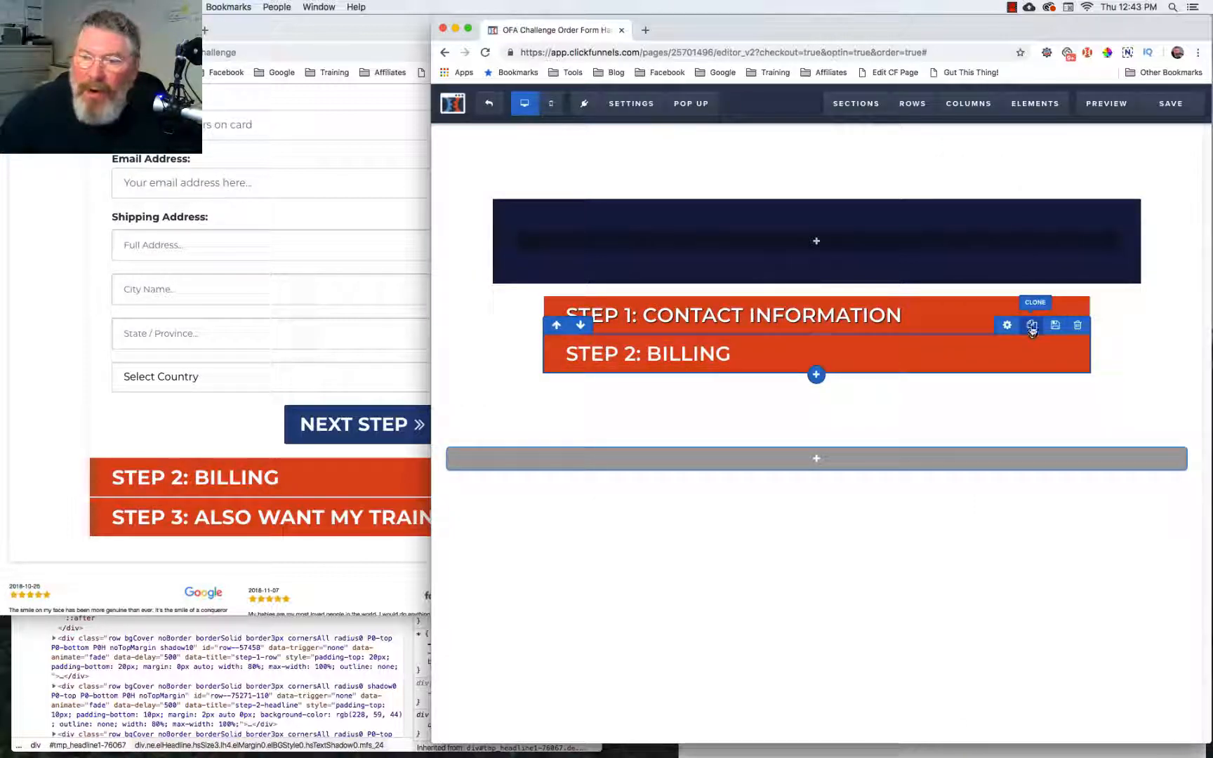
Clone the "STEP 2: BILLING" row and change the copy's sub-headline to "STEP 3: ALSO WANT MY TRAINING?".
{"action": "left_click", "coordinate": [1031, 325]}
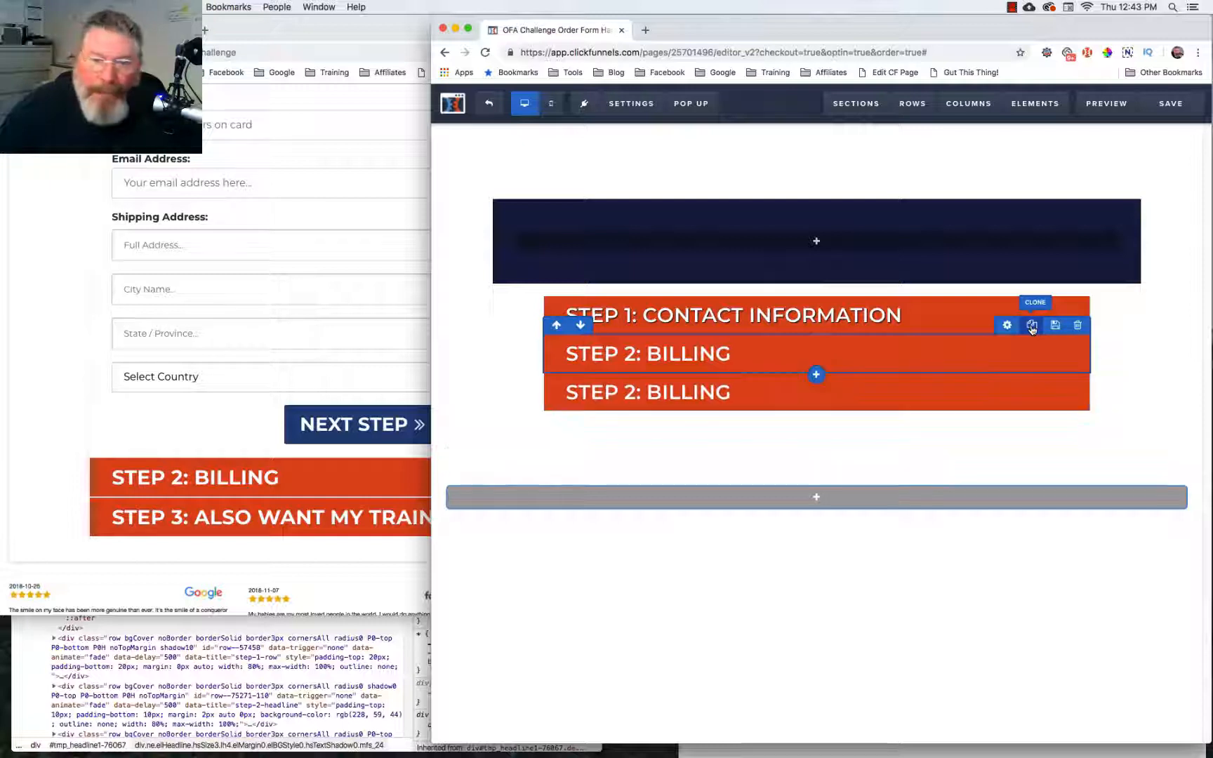
{"action": "left_click", "coordinate": [633, 397]}
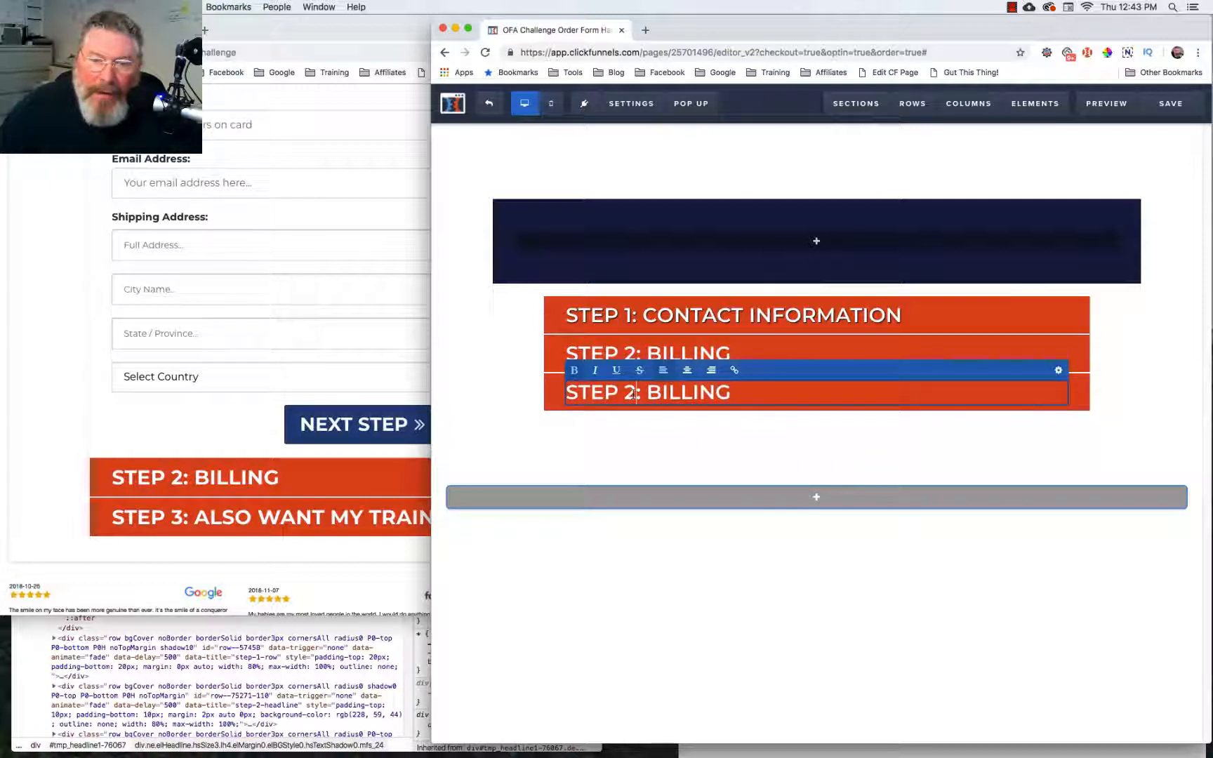
{"action": "key", "text": "BackSpace"}
{"action": "type", "text": "3"}
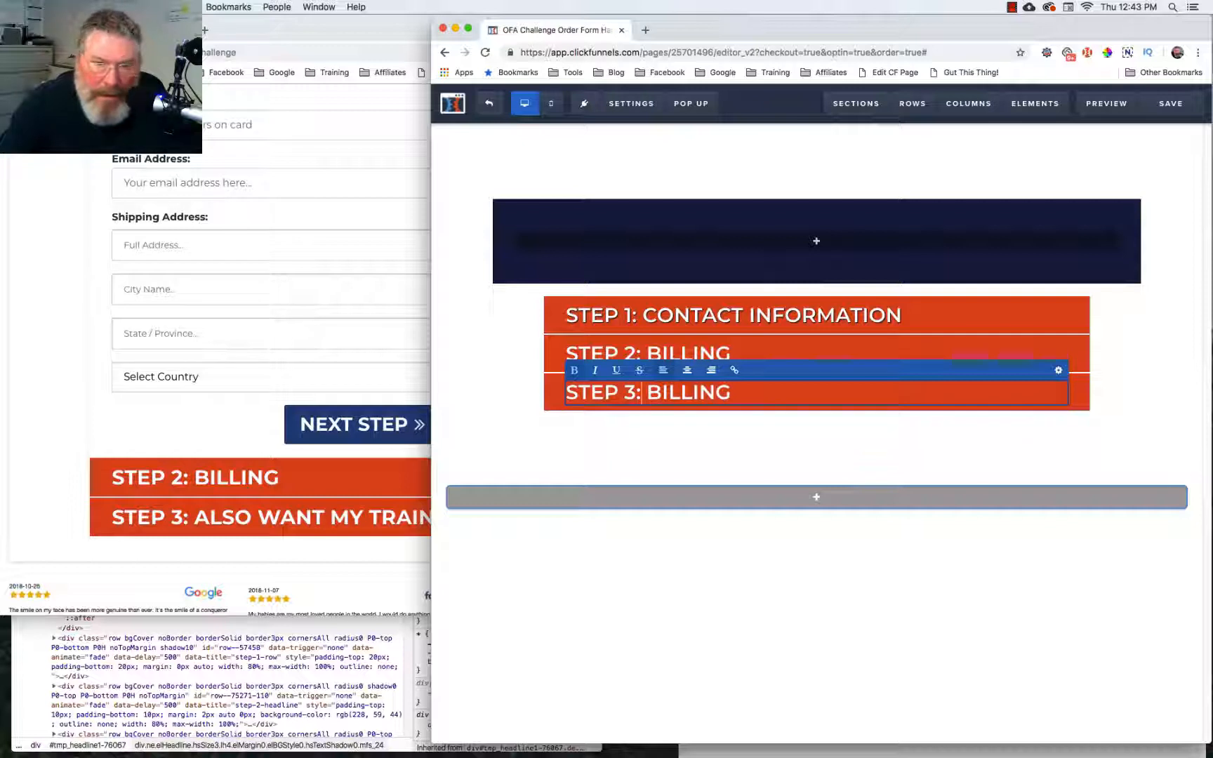
{"action": "key", "text": "Delete"}
{"action": "key", "text": "Delete"}
{"action": "key", "text": "Delete"}
{"action": "key", "text": "Delete"}
{"action": "key", "text": "Delete"}
{"action": "key", "text": "Delete"}
{"action": "key", "text": "Delete"}
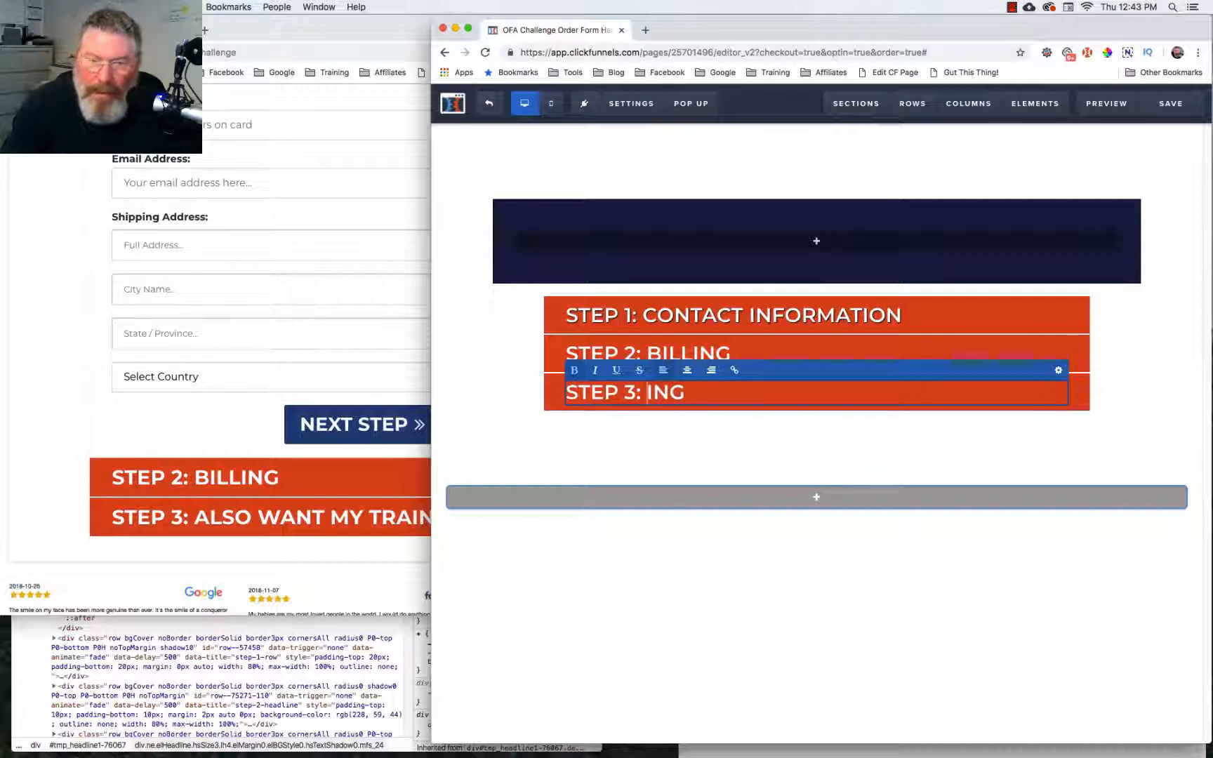
{"action": "type", "text": "A"}
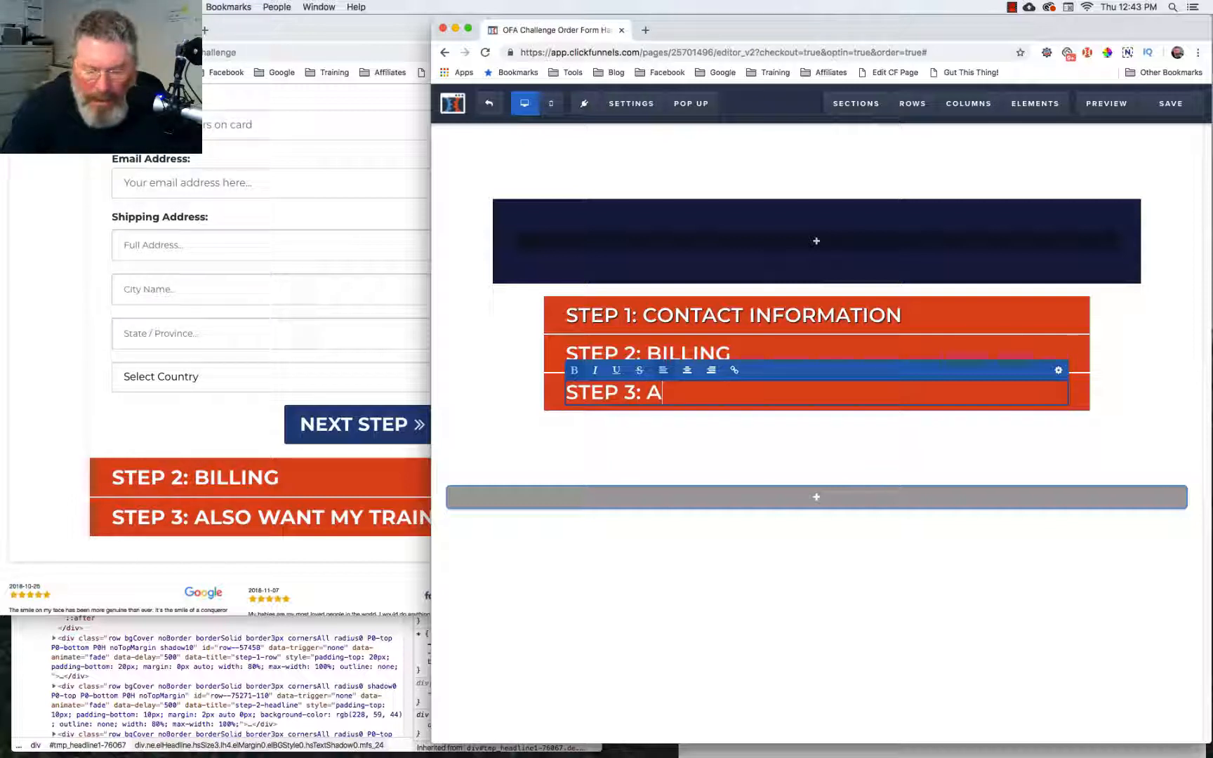
{"action": "type", "text": "LSO WANT M"}
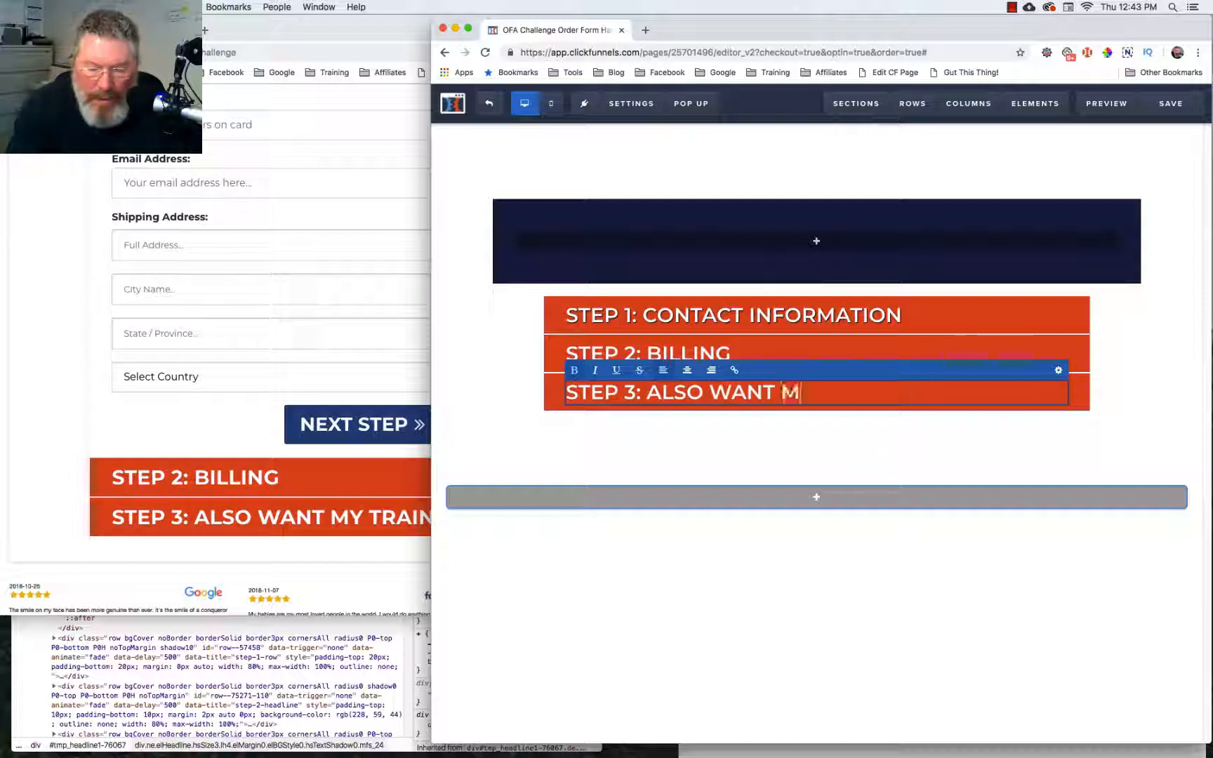
{"action": "type", "text": "Y TRAINING"}
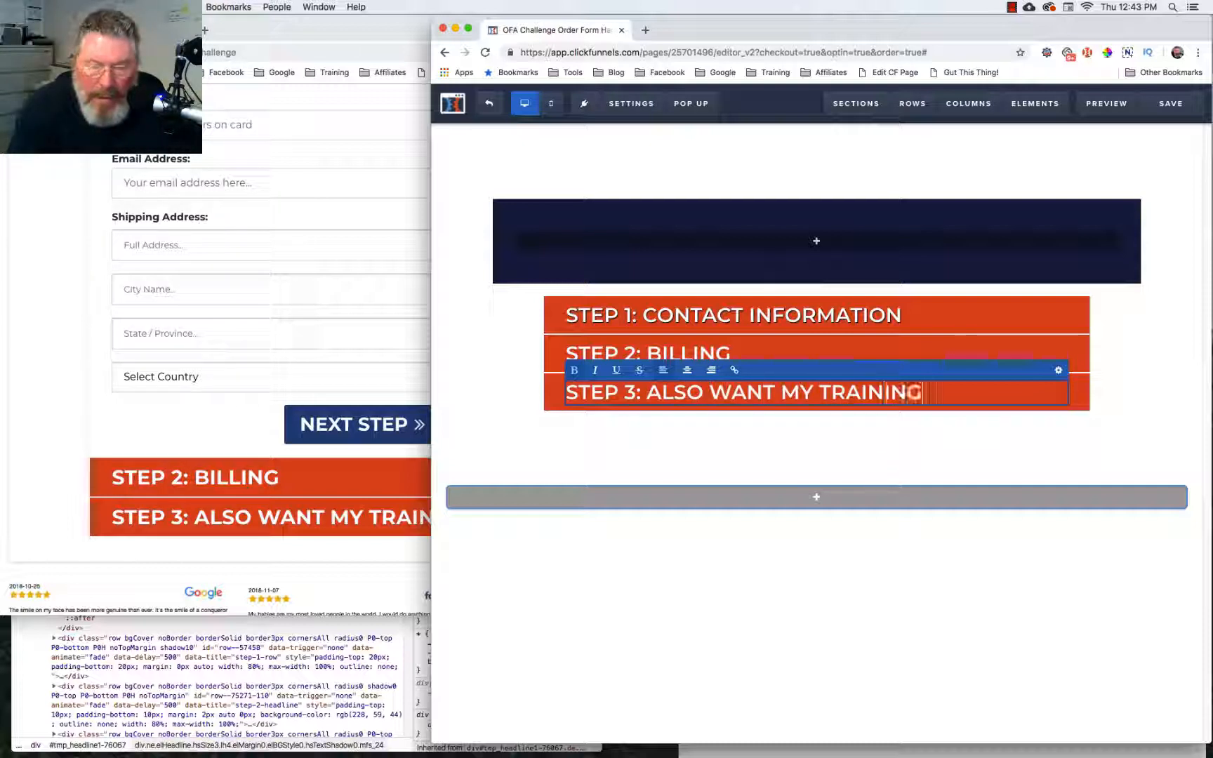
{"action": "left_click", "coordinate": [414, 572]}
{"action": "left_click", "coordinate": [926, 398]}
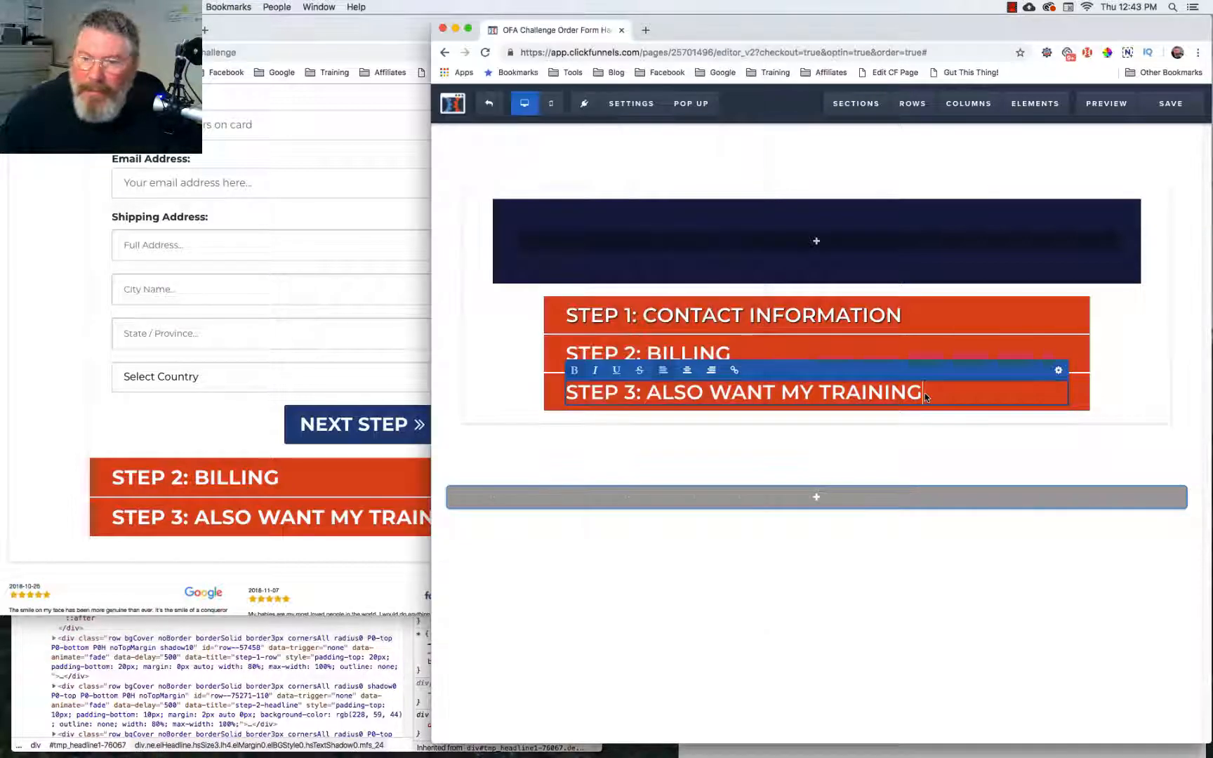
{"action": "type", "text": "?"}
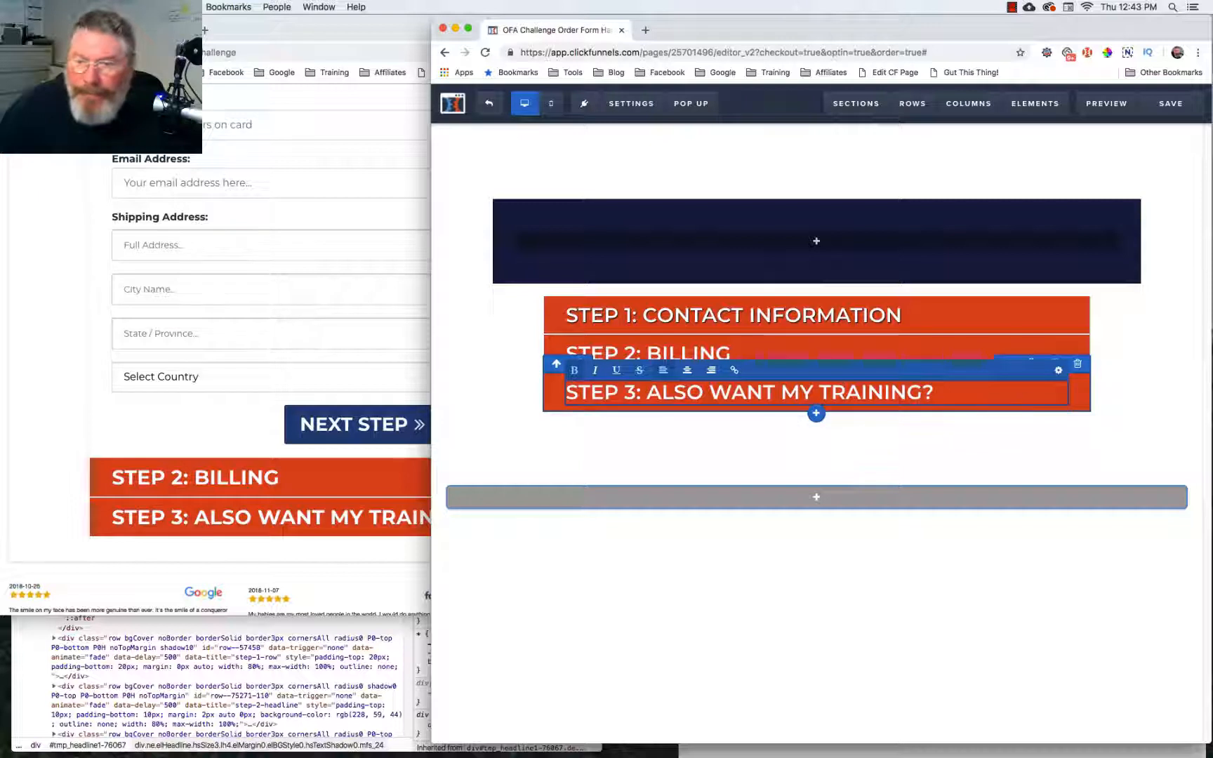
{"action": "left_click", "coordinate": [1119, 381]}
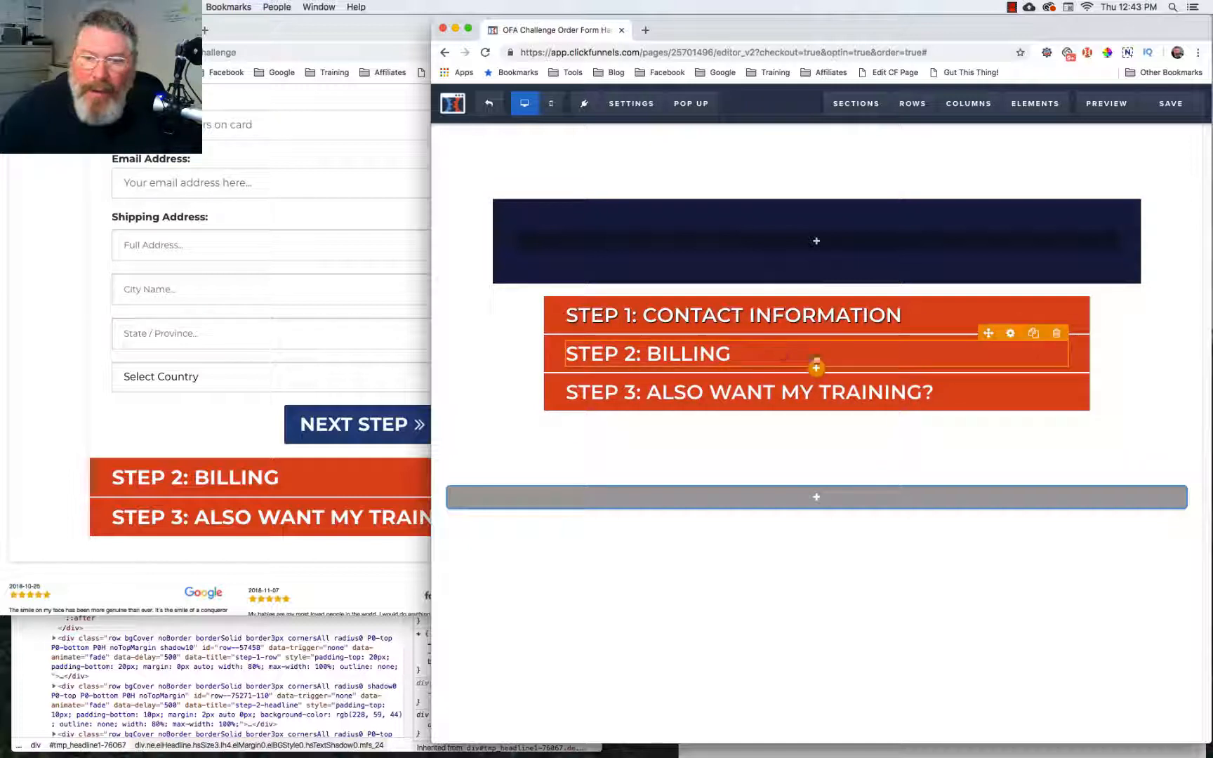
Copy the CSS ID selector of the "STEP 2: BILLING" sub-headline and close its CSS info.
{"action": "left_click", "coordinate": [1011, 335]}
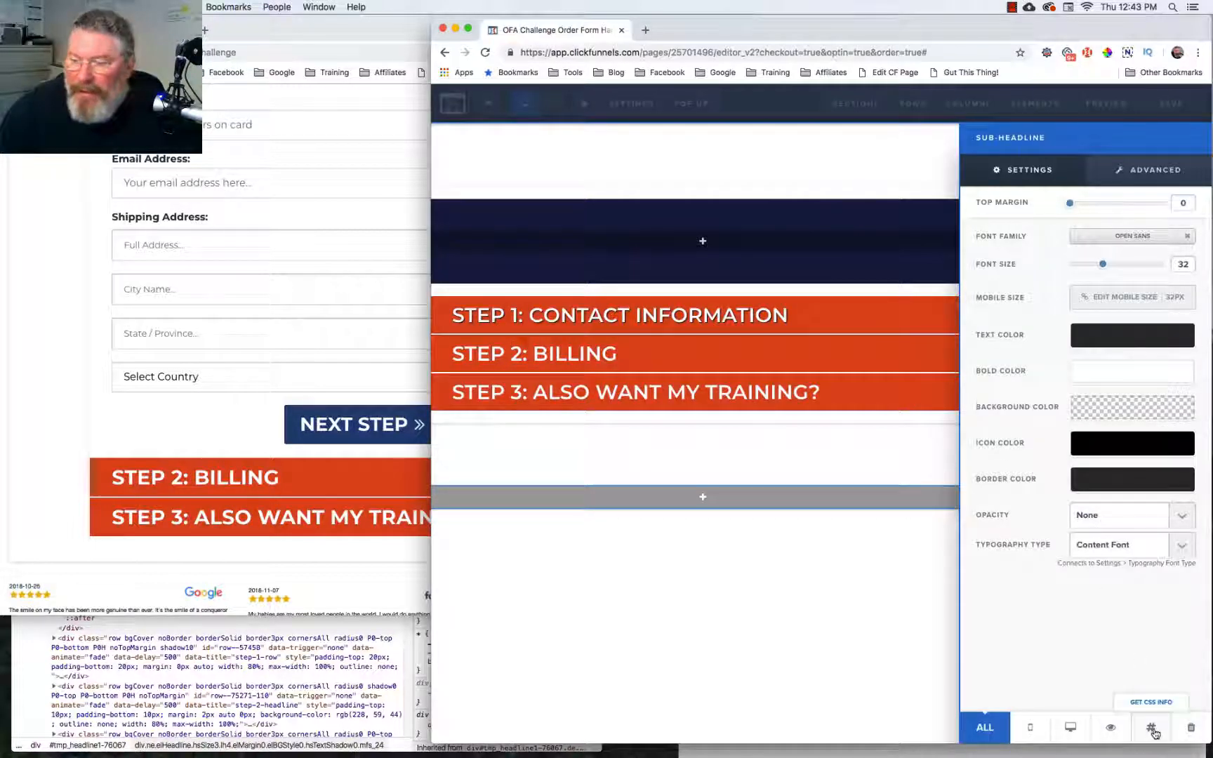
{"action": "left_click", "coordinate": [1152, 728]}
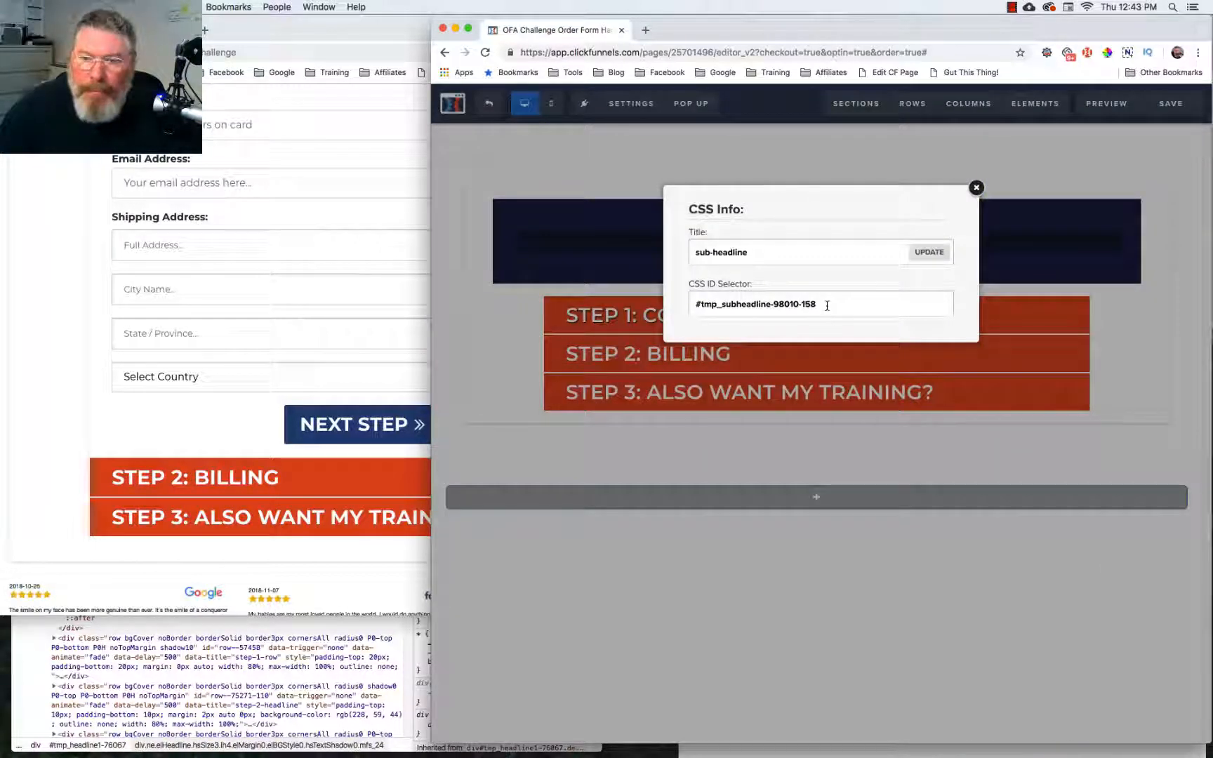
{"action": "left_click_drag", "start_coordinate": [827, 305], "coordinate": [688, 305]}
{"action": "key", "text": "super+c"}
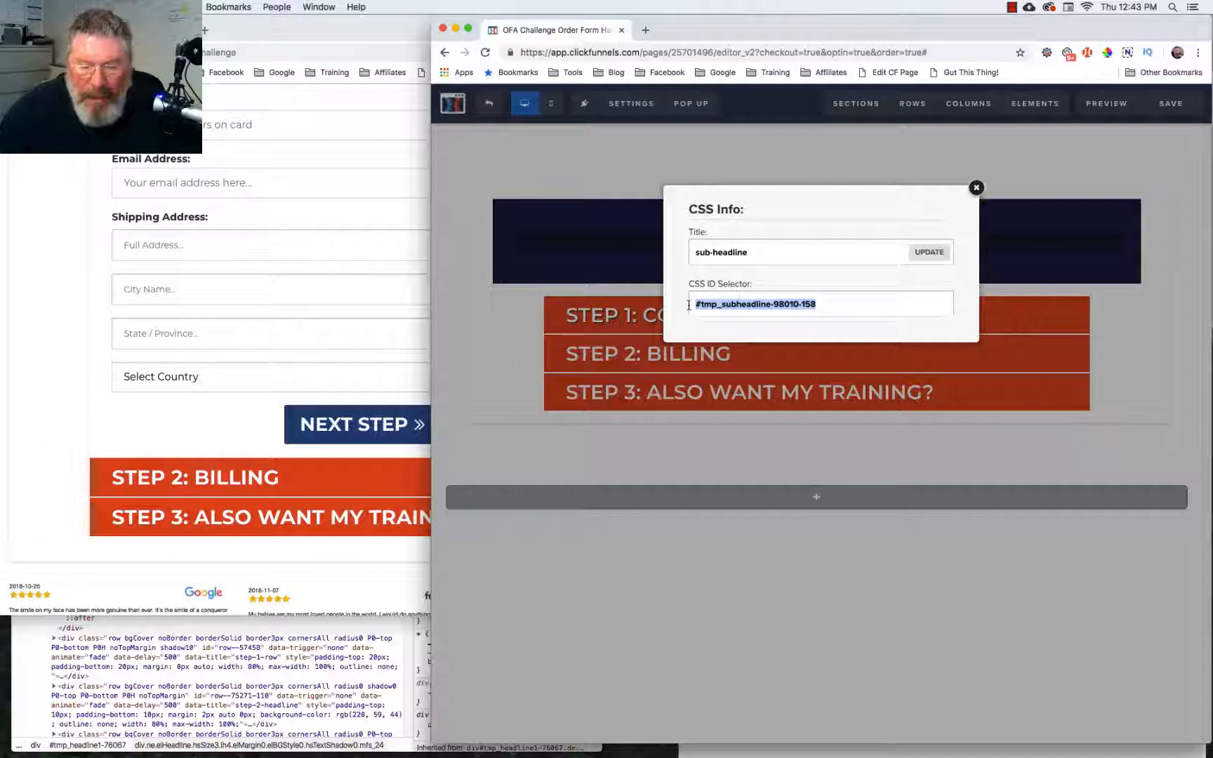
{"action": "left_click", "coordinate": [723, 396]}
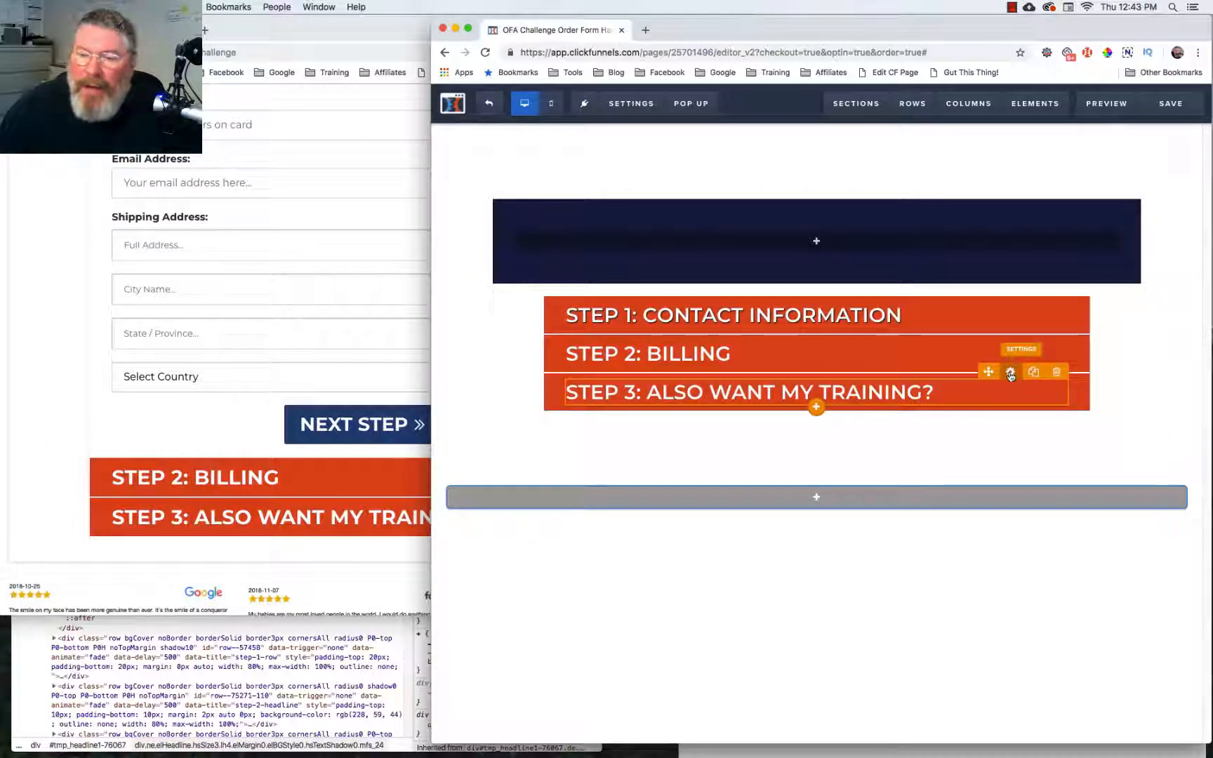
Look up the CSS ID selector of the "STEP 3: ALSO WANT MY TRAINING?" sub-headline and close its CSS info.
{"action": "left_click", "coordinate": [1010, 374]}
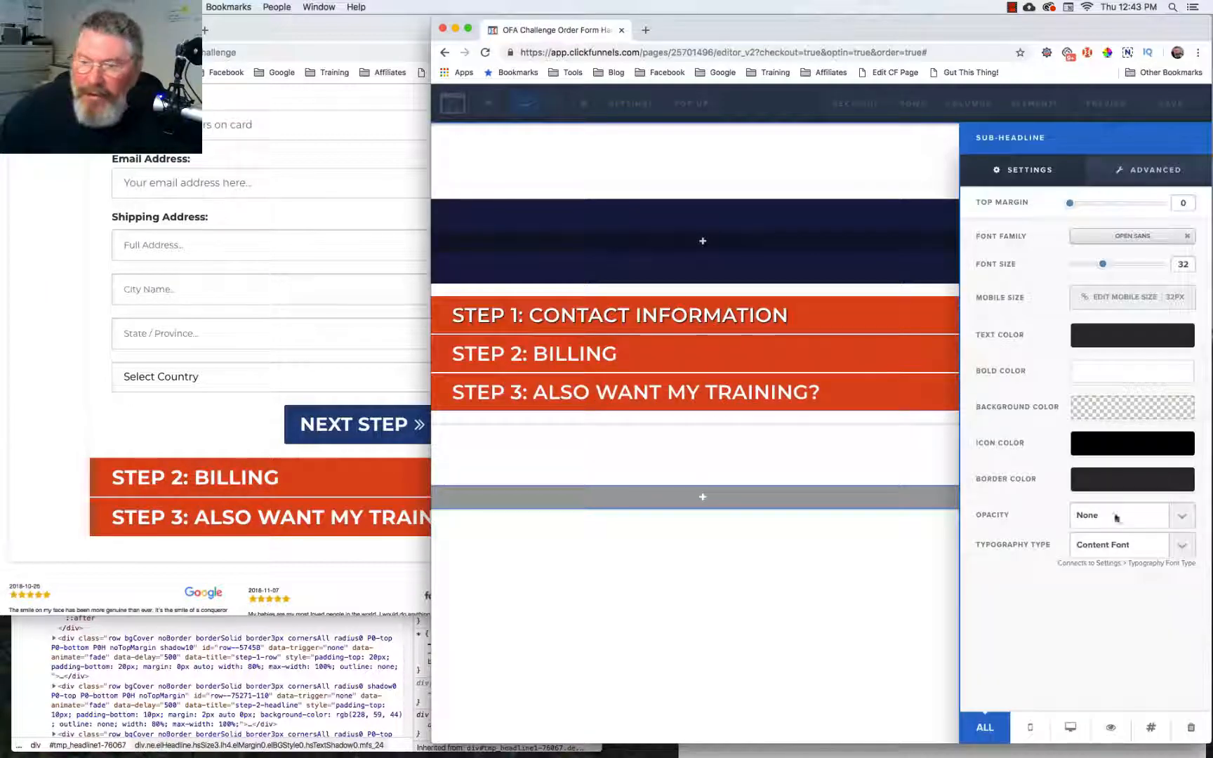
{"action": "left_click", "coordinate": [1150, 727]}
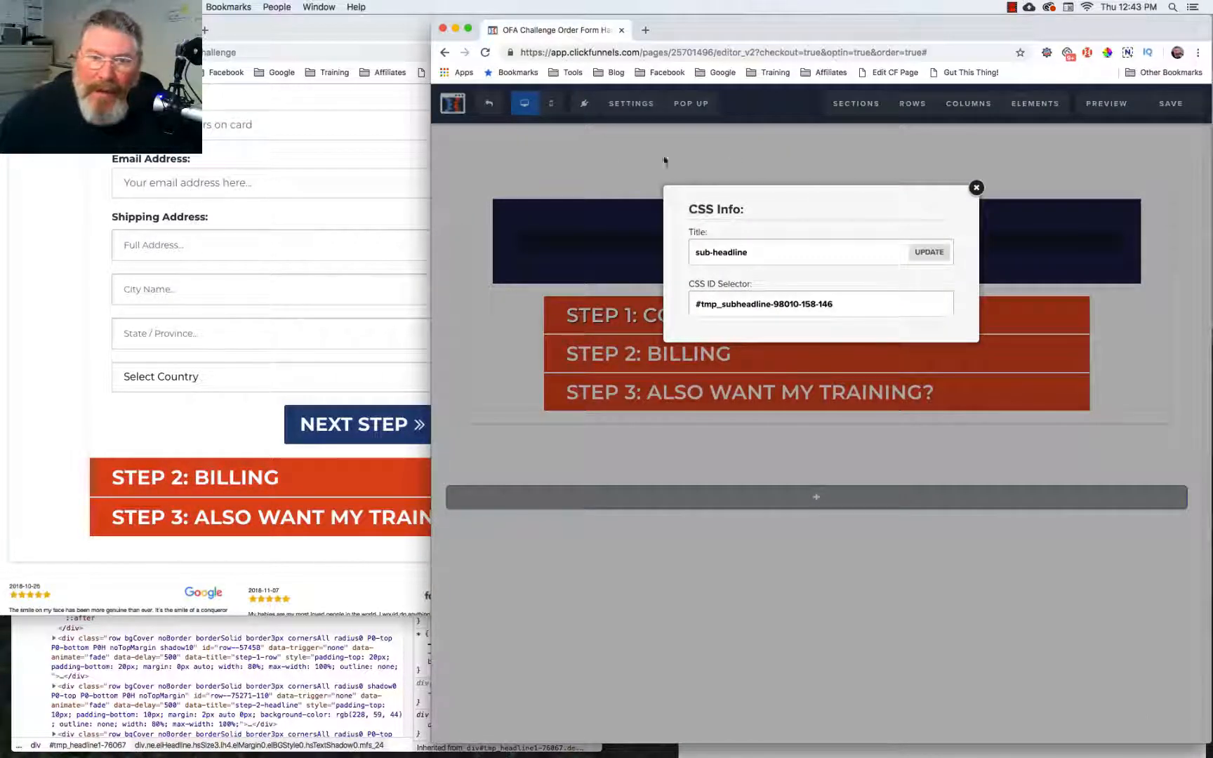
{"action": "left_click", "coordinate": [611, 156]}
{"action": "mouse_move", "coordinate": [626, 111]}
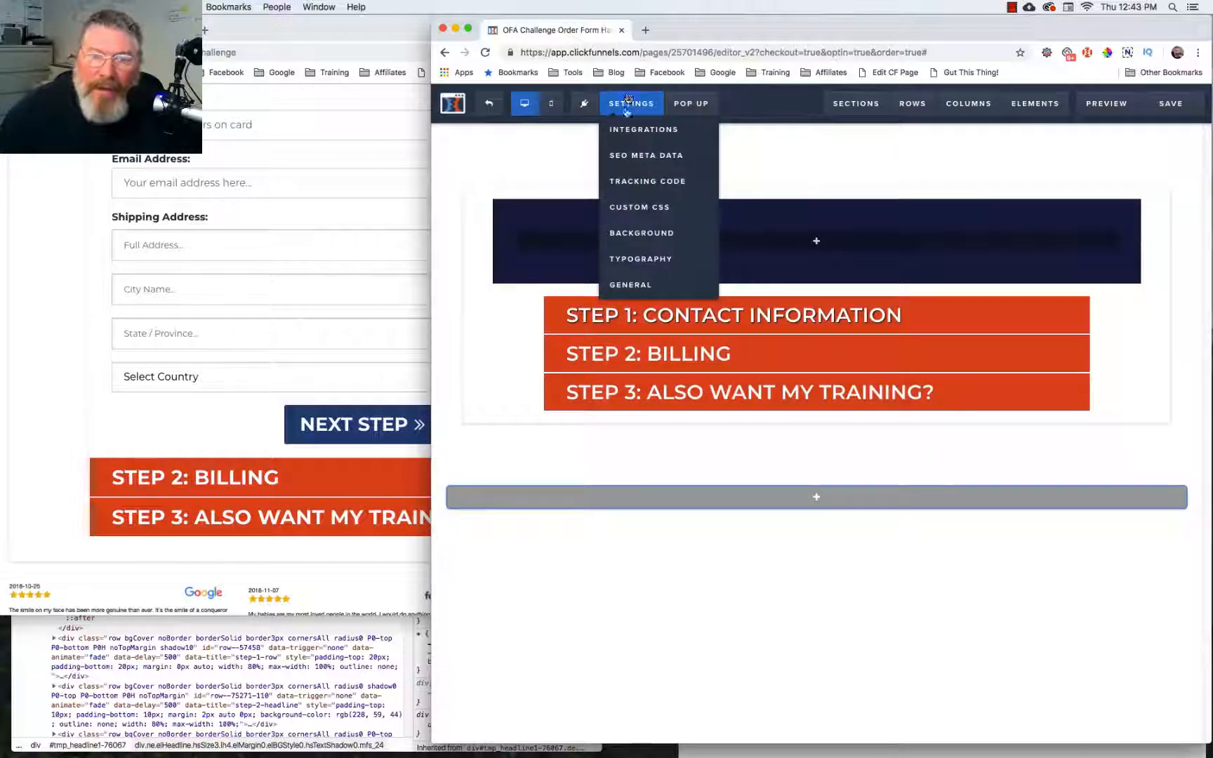
{"action": "left_click", "coordinate": [629, 206]}
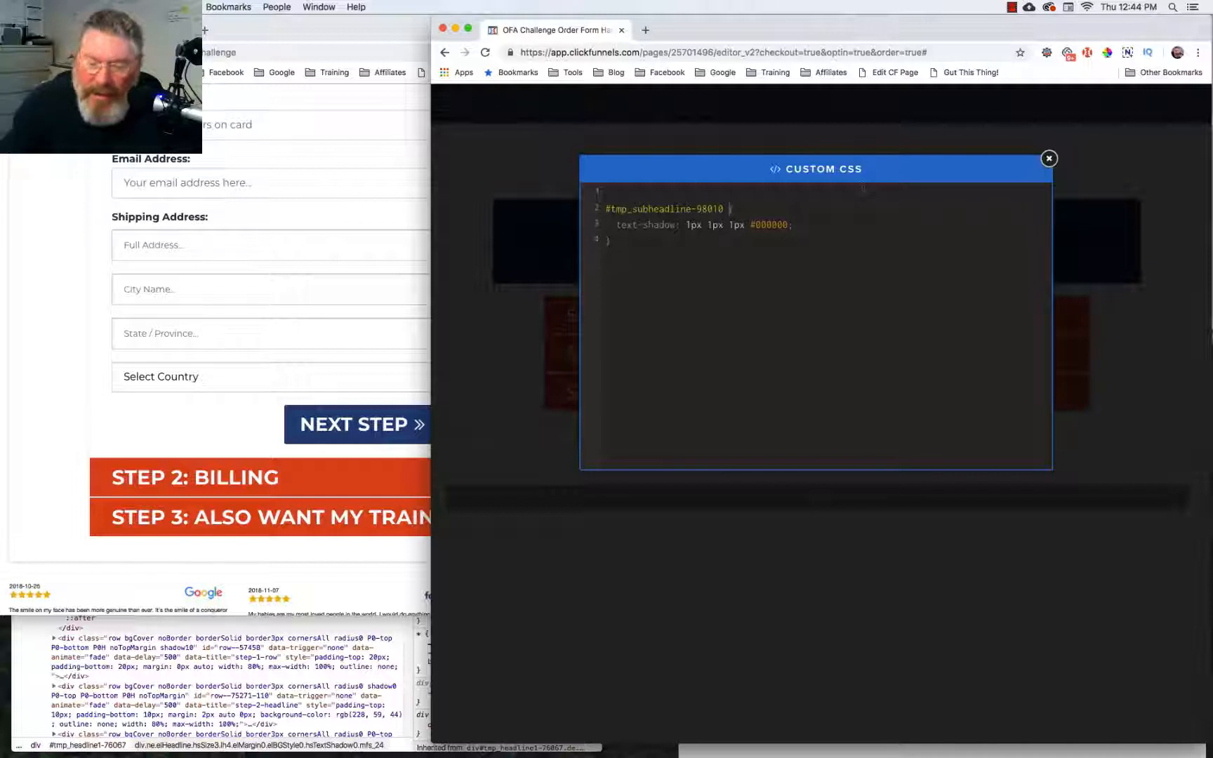
{"action": "key", "text": "Return"}
{"action": "key", "text": "Return"}
{"action": "key", "text": "Return"}
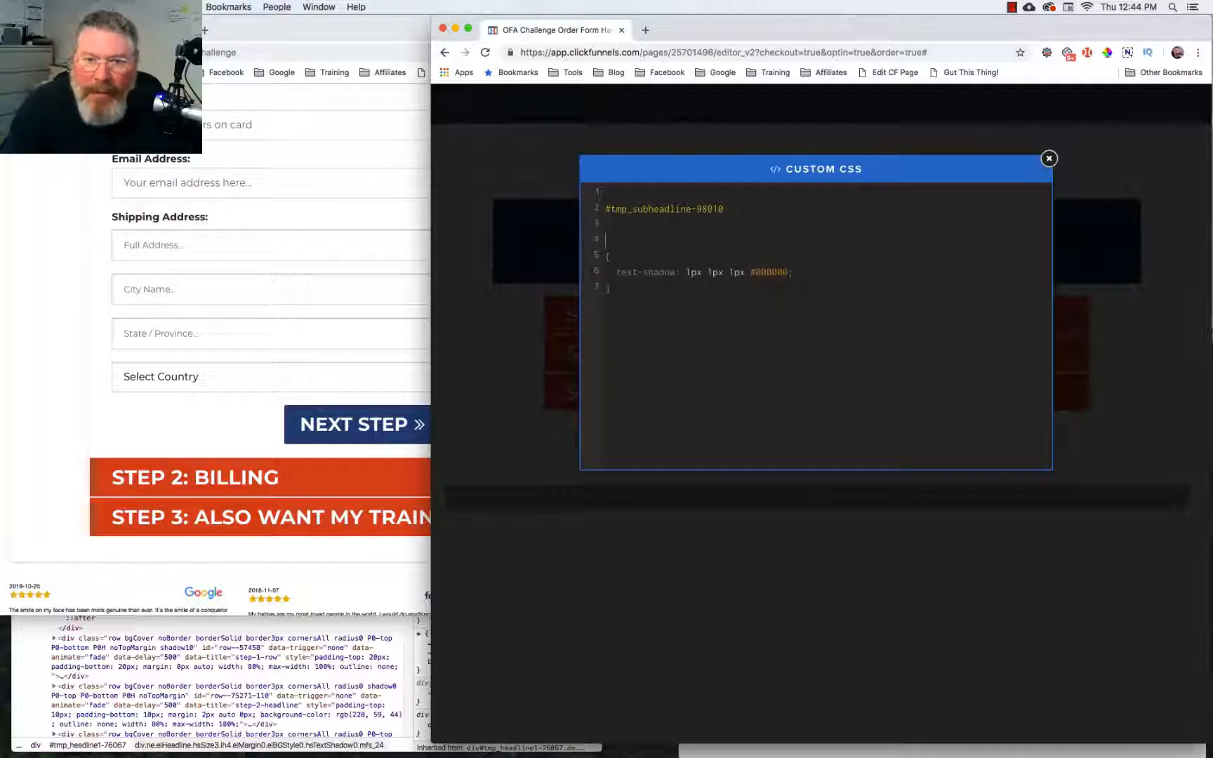
{"action": "key", "text": "super+v"}
{"action": "key", "text": "Down"}
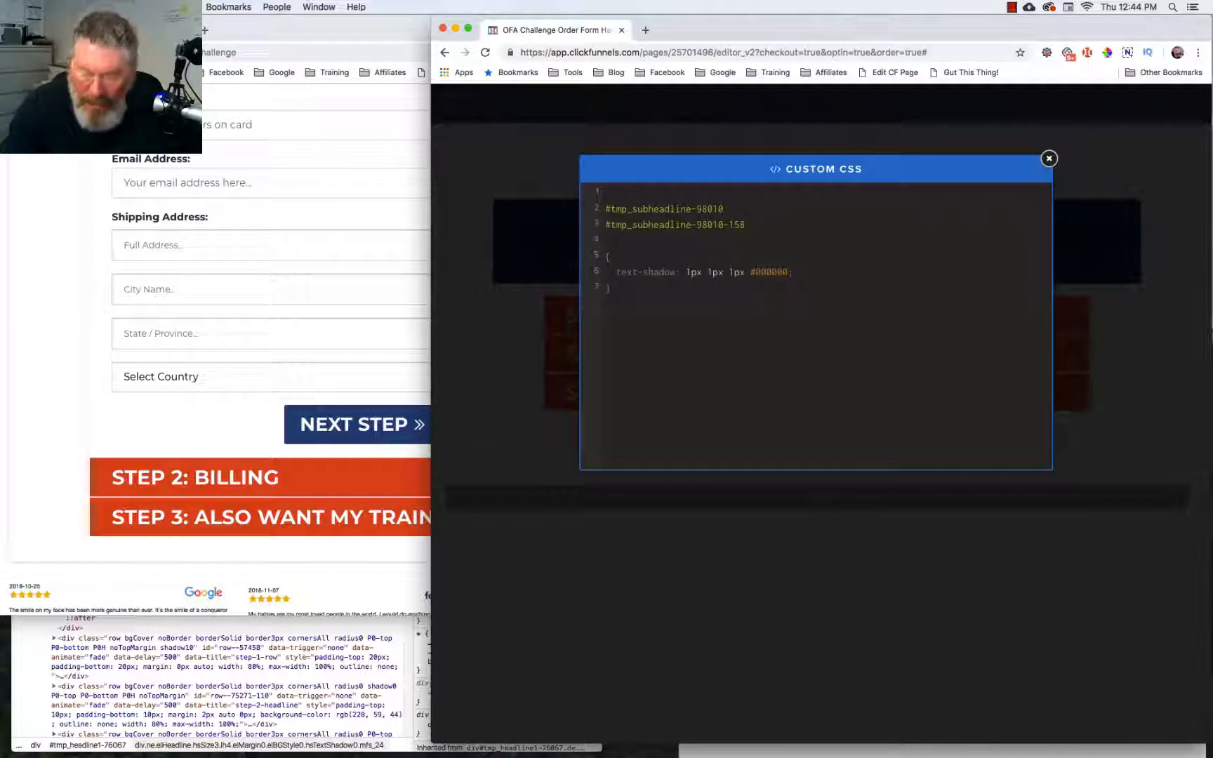
{"action": "key", "text": "super+v"}
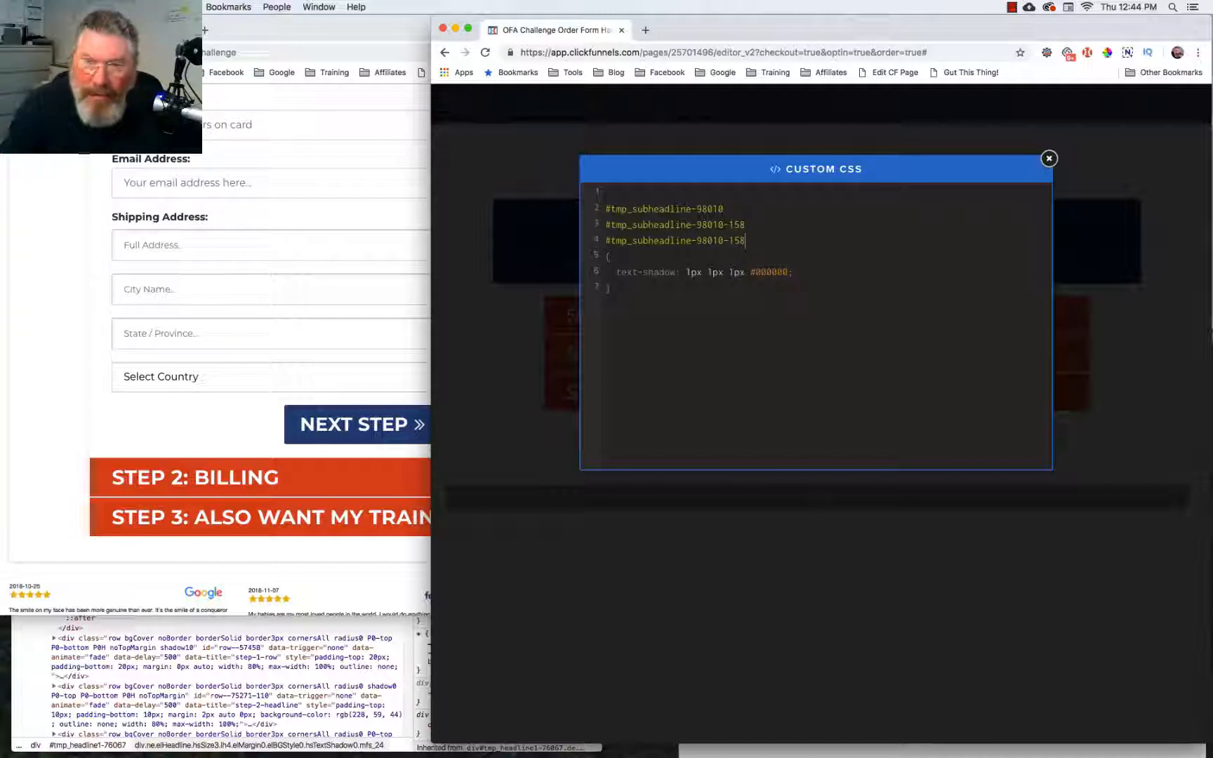
{"action": "type", "text": "-146"}
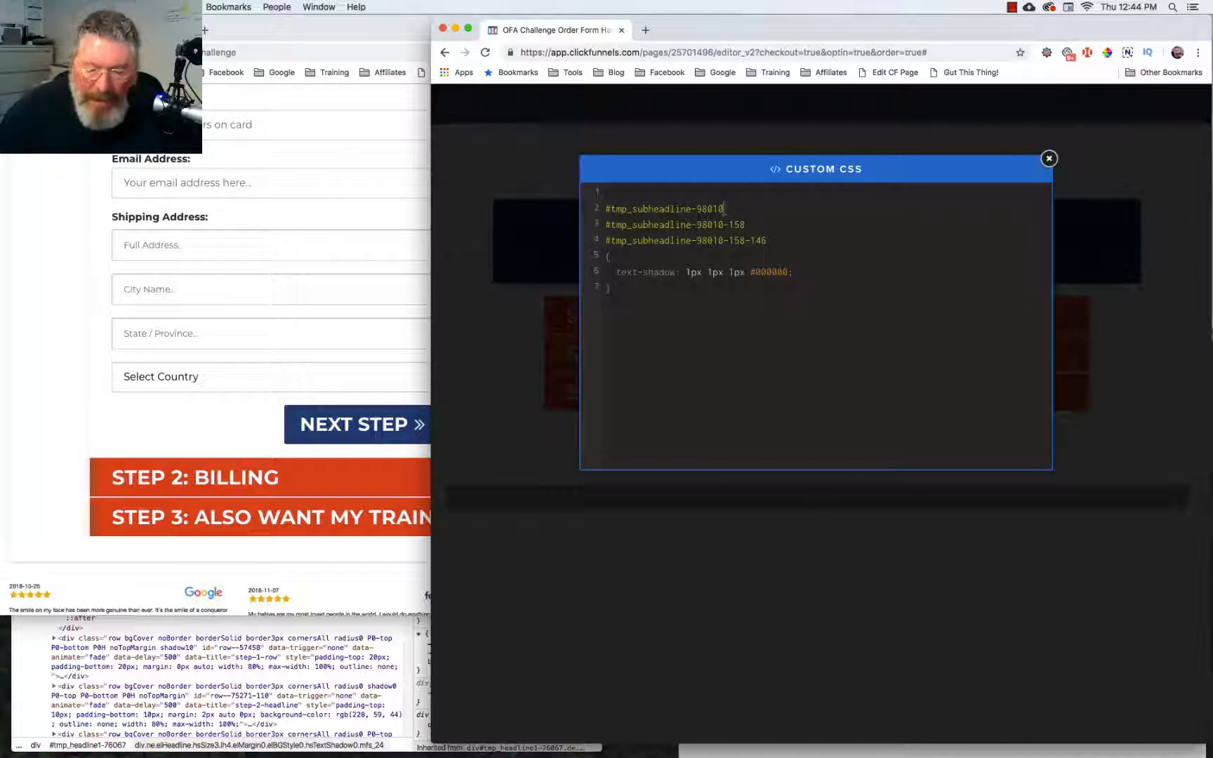
Separate the three selectors with commas, place the opening brace after the last one, and close the custom CSS.
{"action": "type", "text": ","}
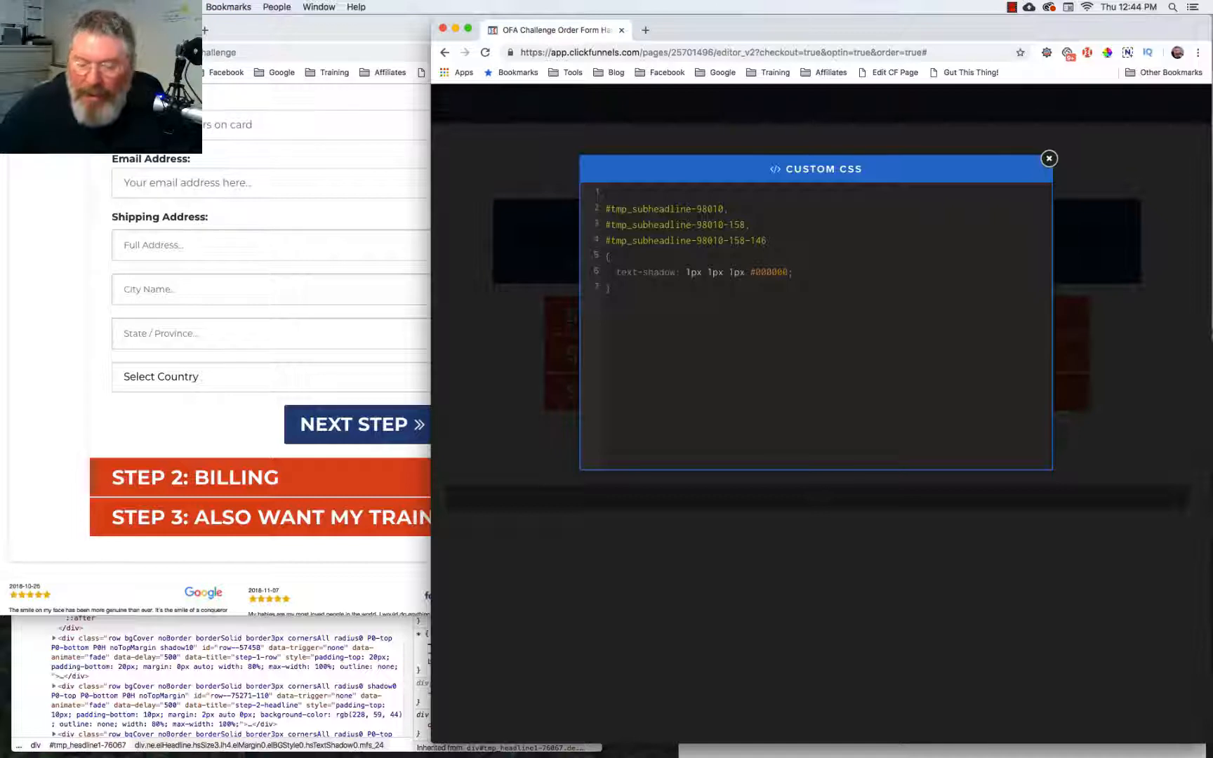
{"action": "key", "text": "Delete"}
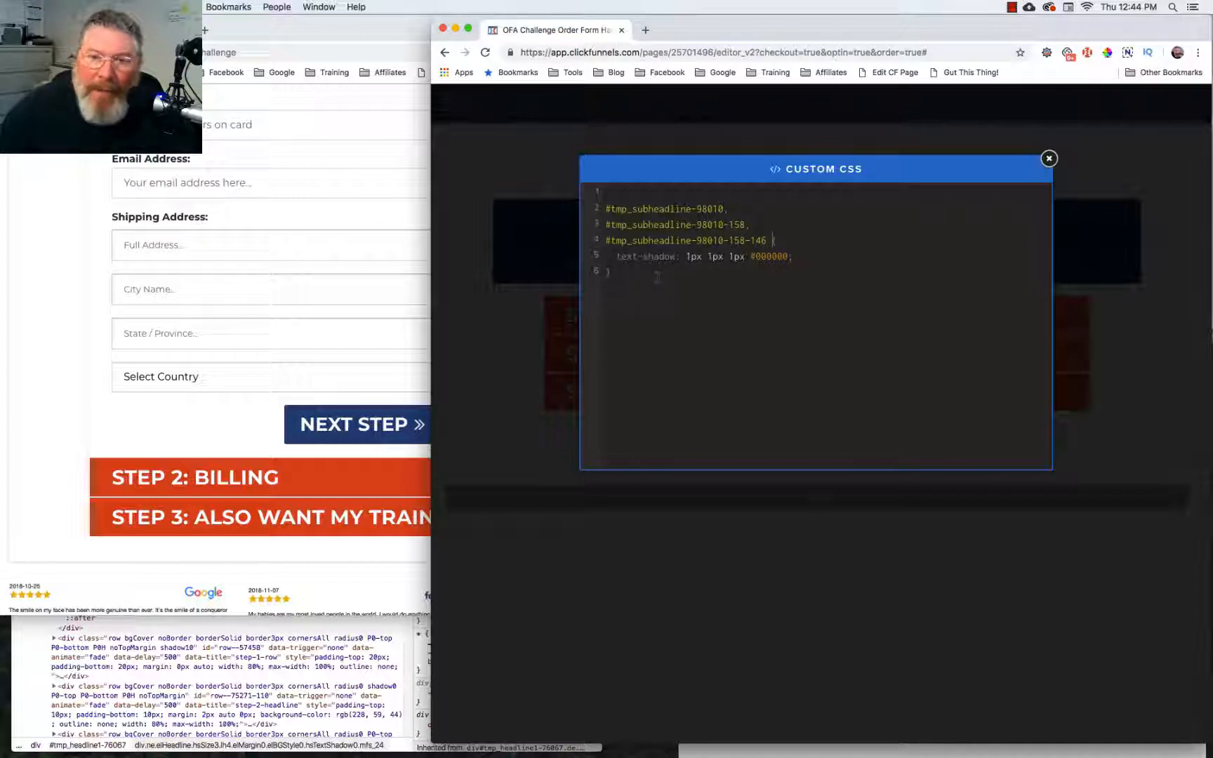
{"action": "left_click", "coordinate": [499, 454]}
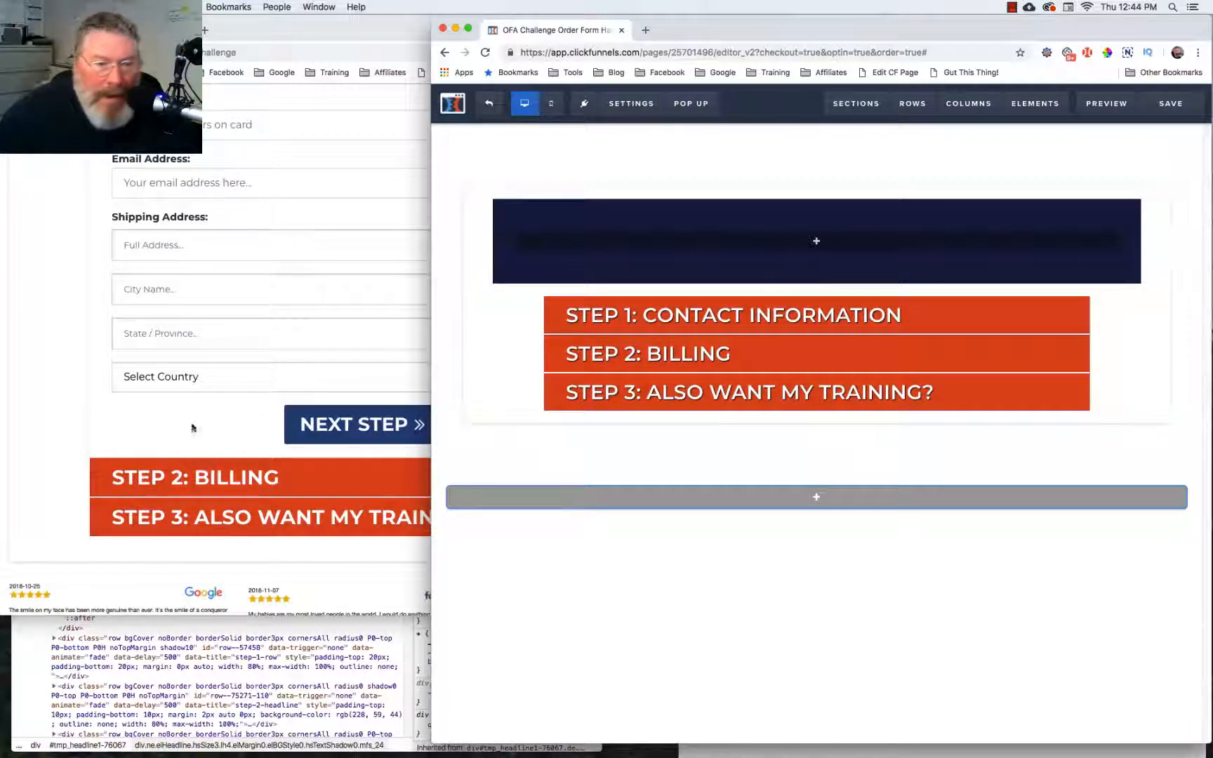
Insert a one-column row between the "STEP 1: CONTACT INFORMATION" and "STEP 2: BILLING" rows and set its width to 80%.
{"action": "scroll", "coordinate": [51, 409], "scroll_direction": "up", "scroll_amount": 3}
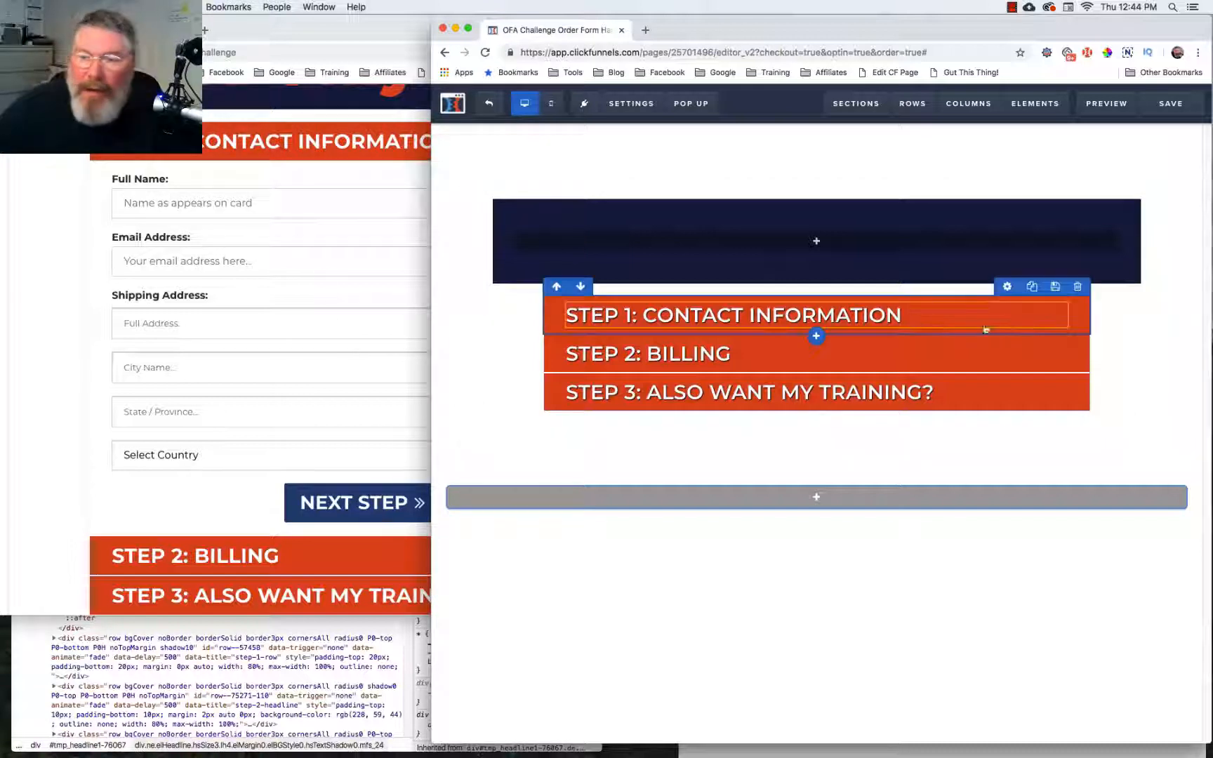
{"action": "mouse_move", "coordinate": [1081, 320]}
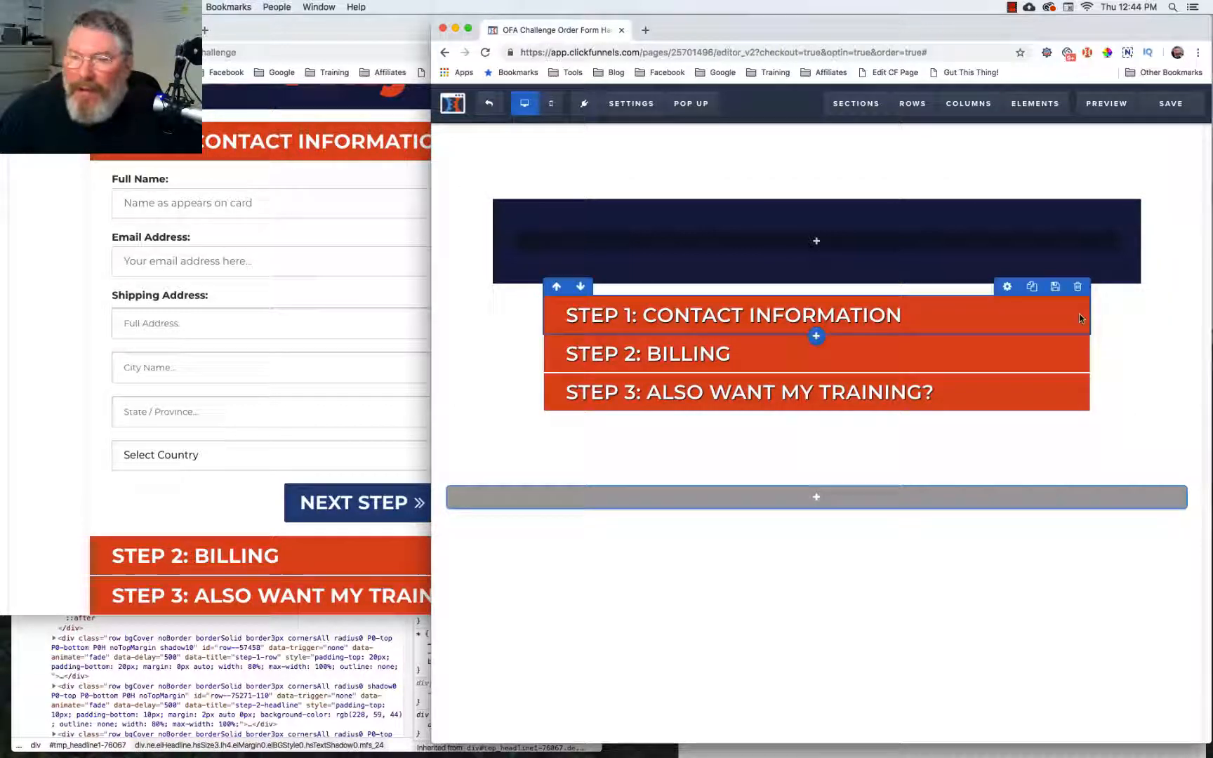
{"action": "left_click", "coordinate": [817, 337]}
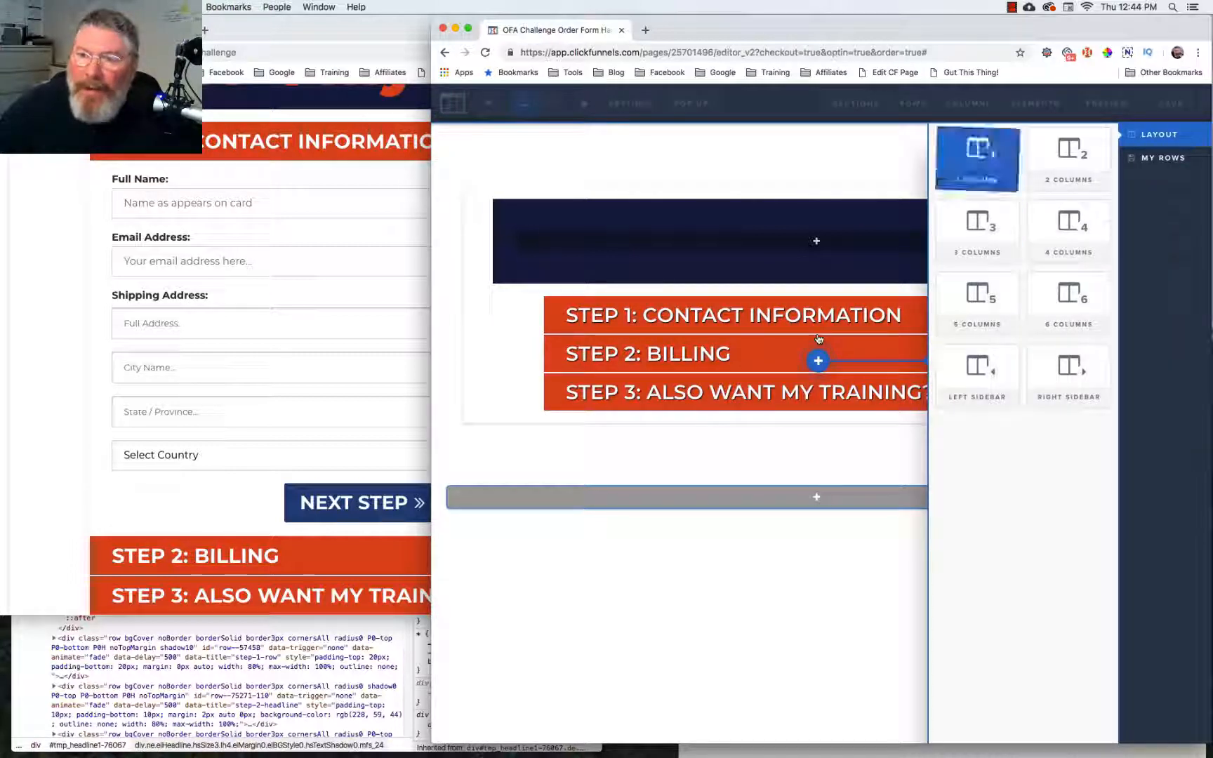
{"action": "left_click", "coordinate": [974, 170]}
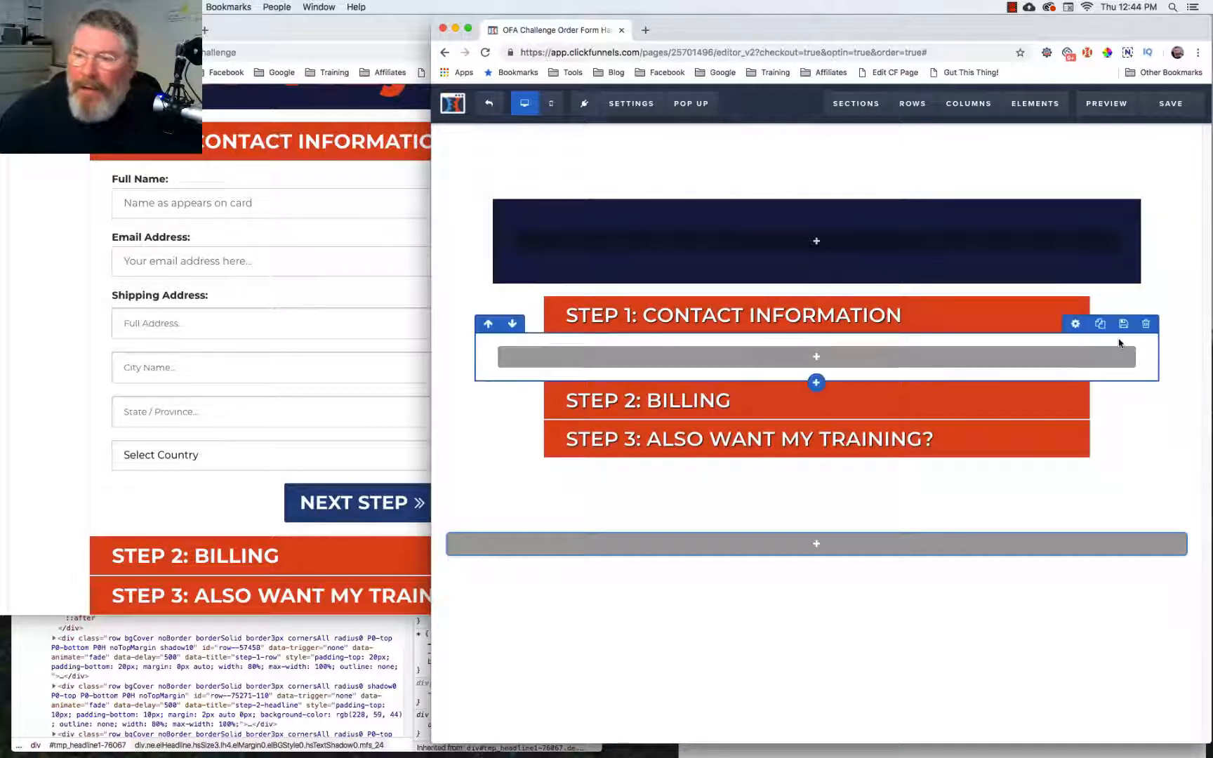
{"action": "left_click", "coordinate": [1076, 324]}
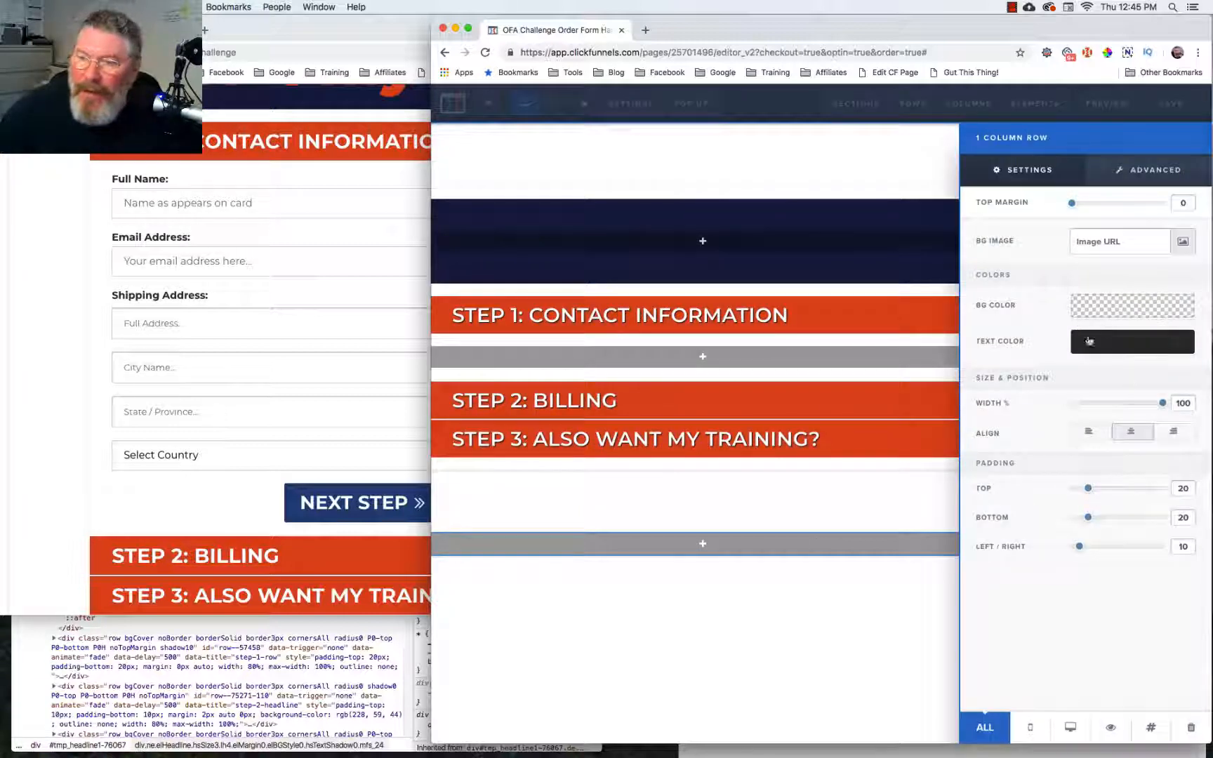
{"action": "left_click_drag", "start_coordinate": [1162, 405], "coordinate": [1132, 405]}
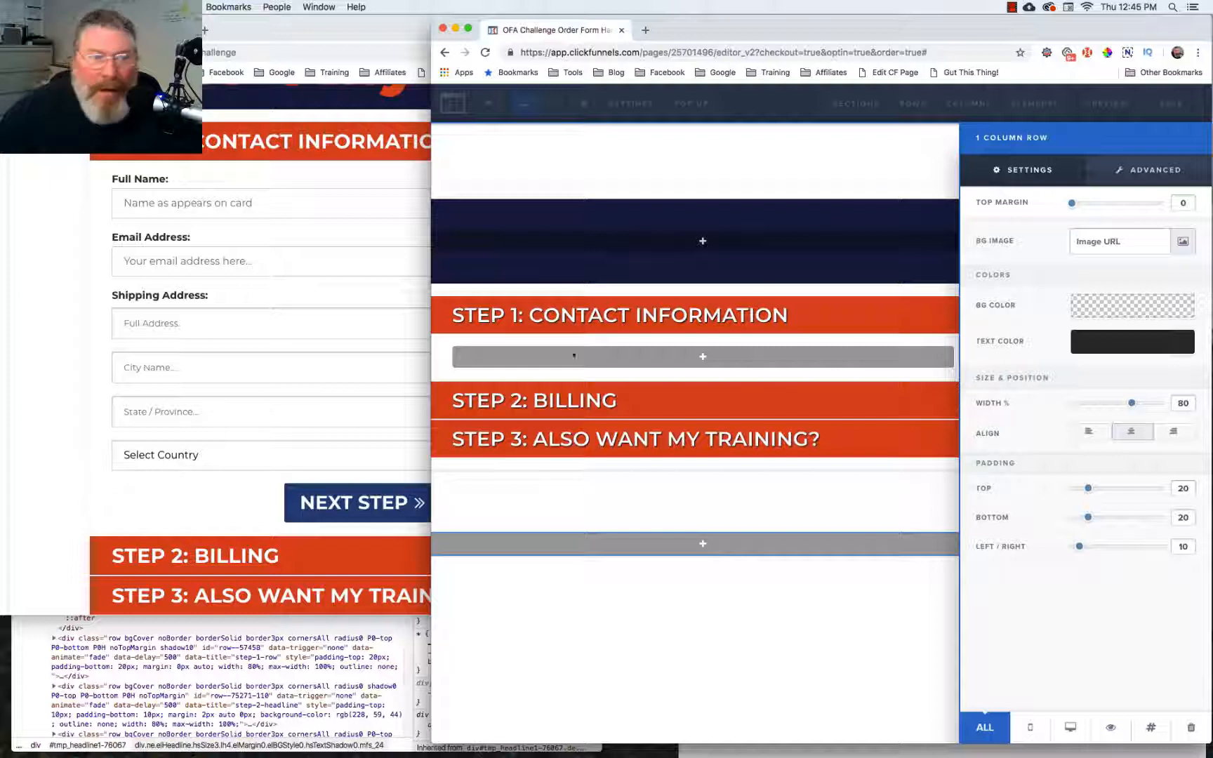
Inspect the contact fields row on the reference page and set the new row's left/right padding to 0.
{"action": "right_click", "coordinate": [94, 174]}
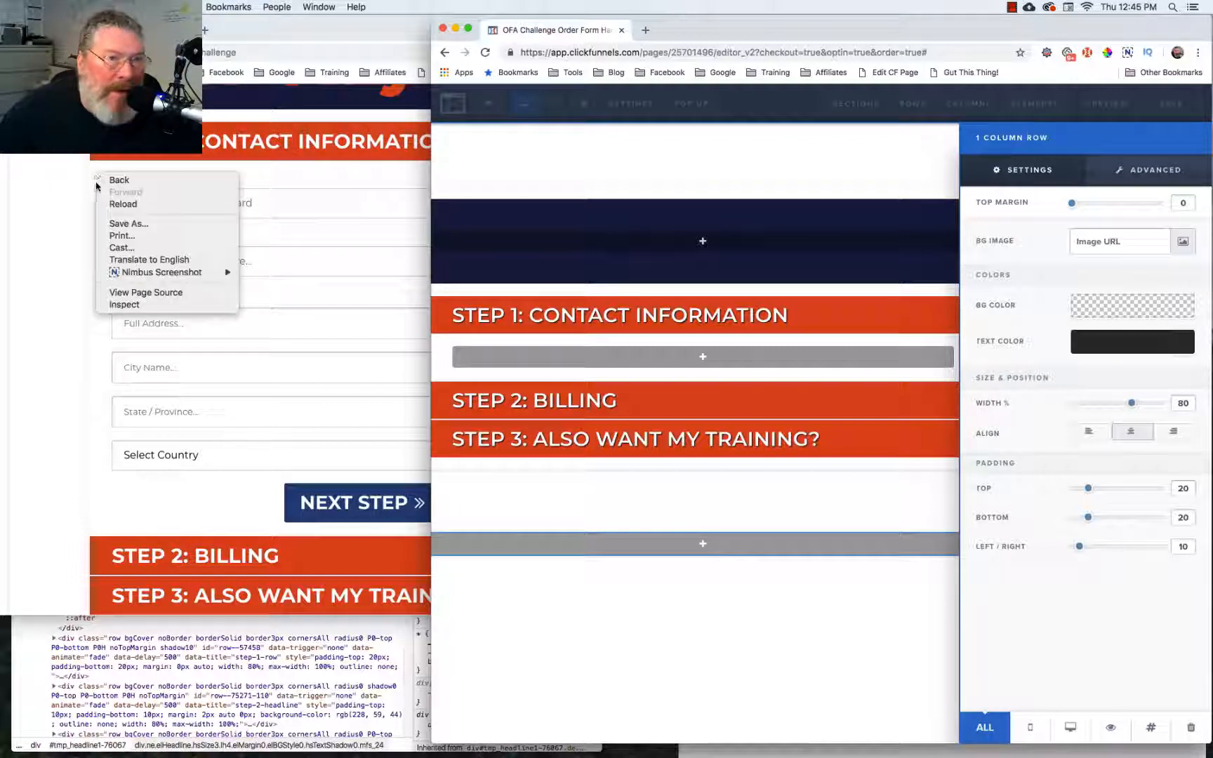
{"action": "left_click", "coordinate": [122, 306]}
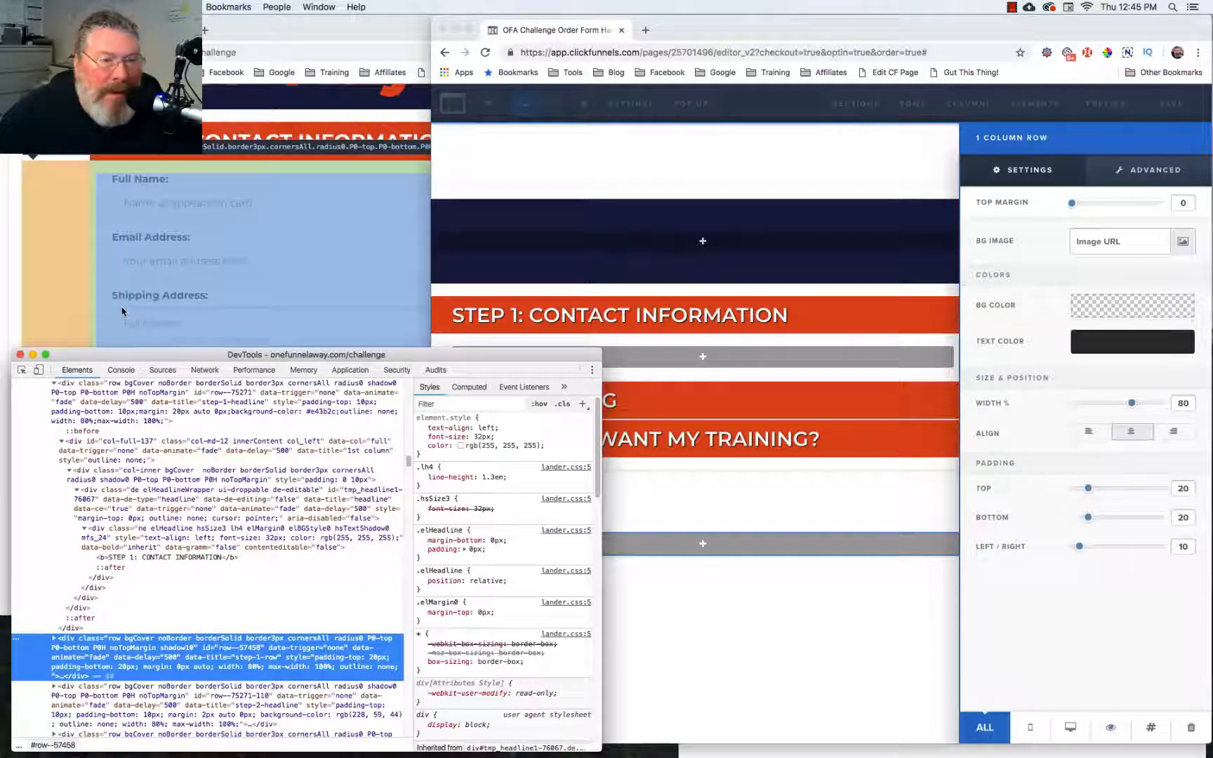
{"action": "left_click", "coordinate": [226, 665]}
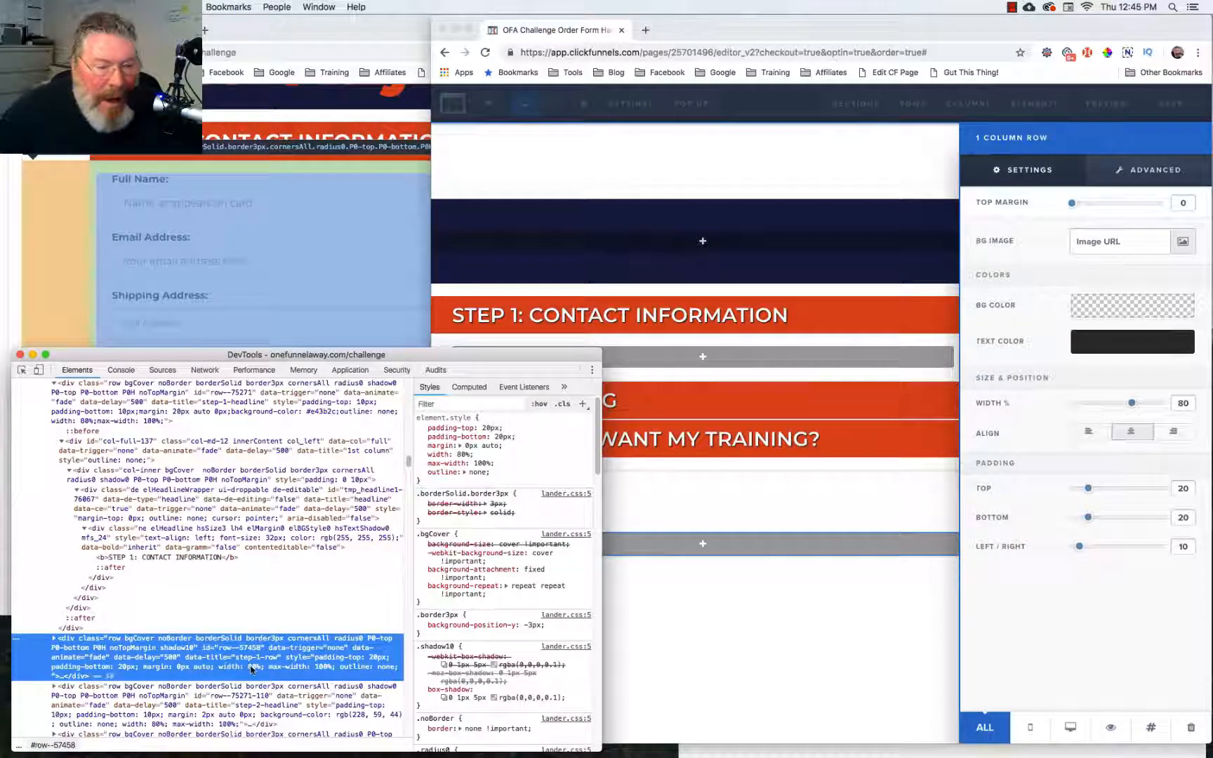
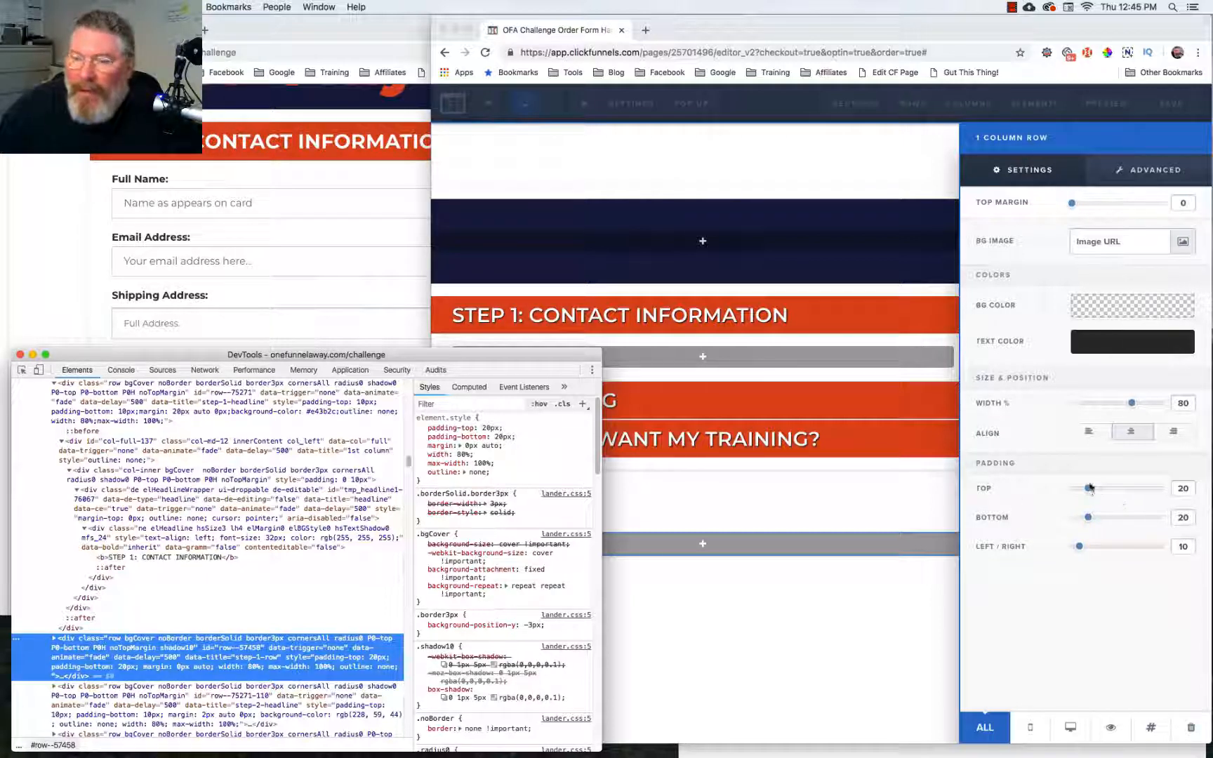
{"action": "left_click_drag", "start_coordinate": [1080, 550], "coordinate": [1069, 551]}
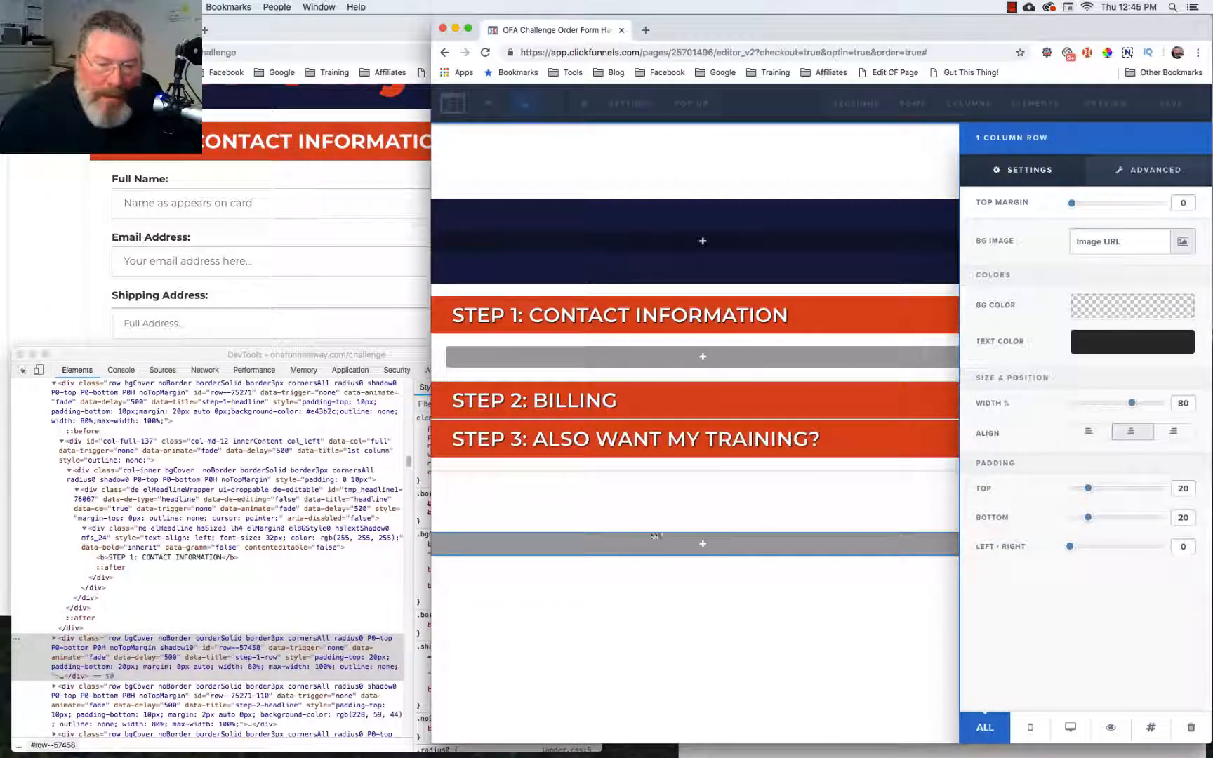
Give the new one-column row a 10% drop shadow and return to the page.
{"action": "left_click", "coordinate": [1137, 172]}
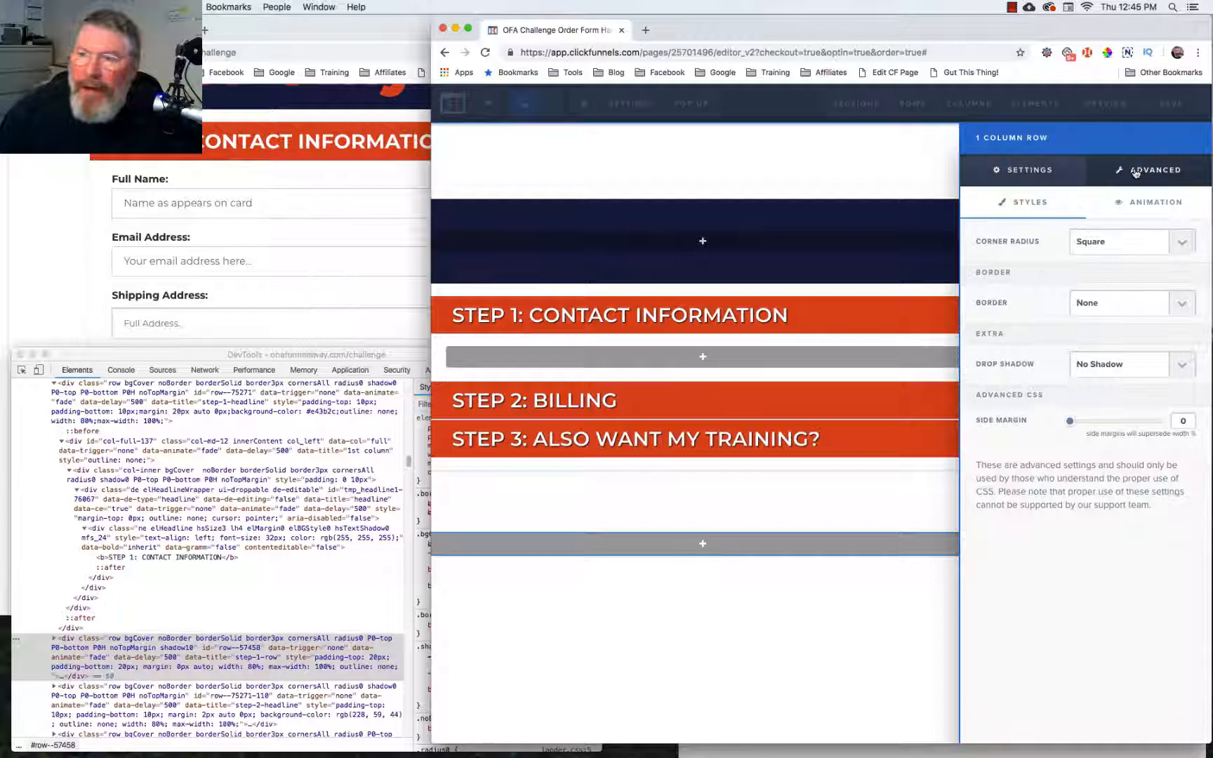
{"action": "left_click", "coordinate": [1128, 375]}
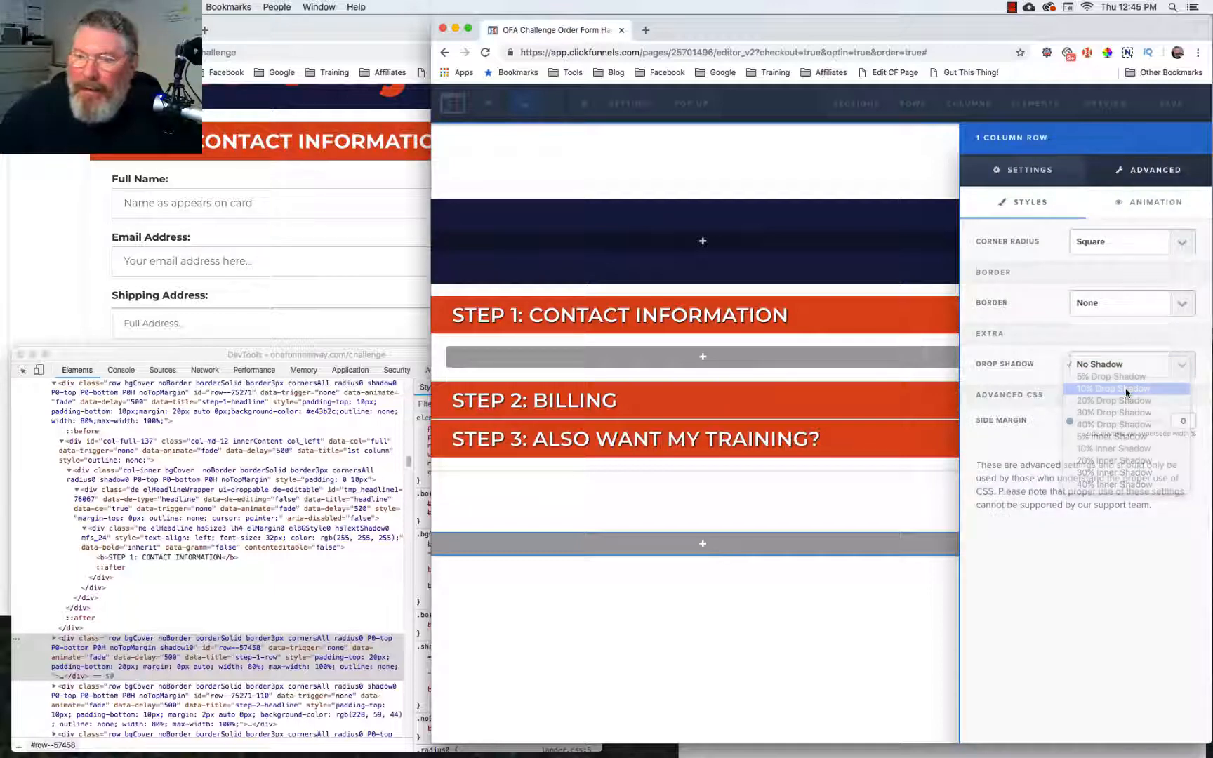
{"action": "left_click", "coordinate": [1127, 388]}
{"action": "left_click", "coordinate": [837, 488]}
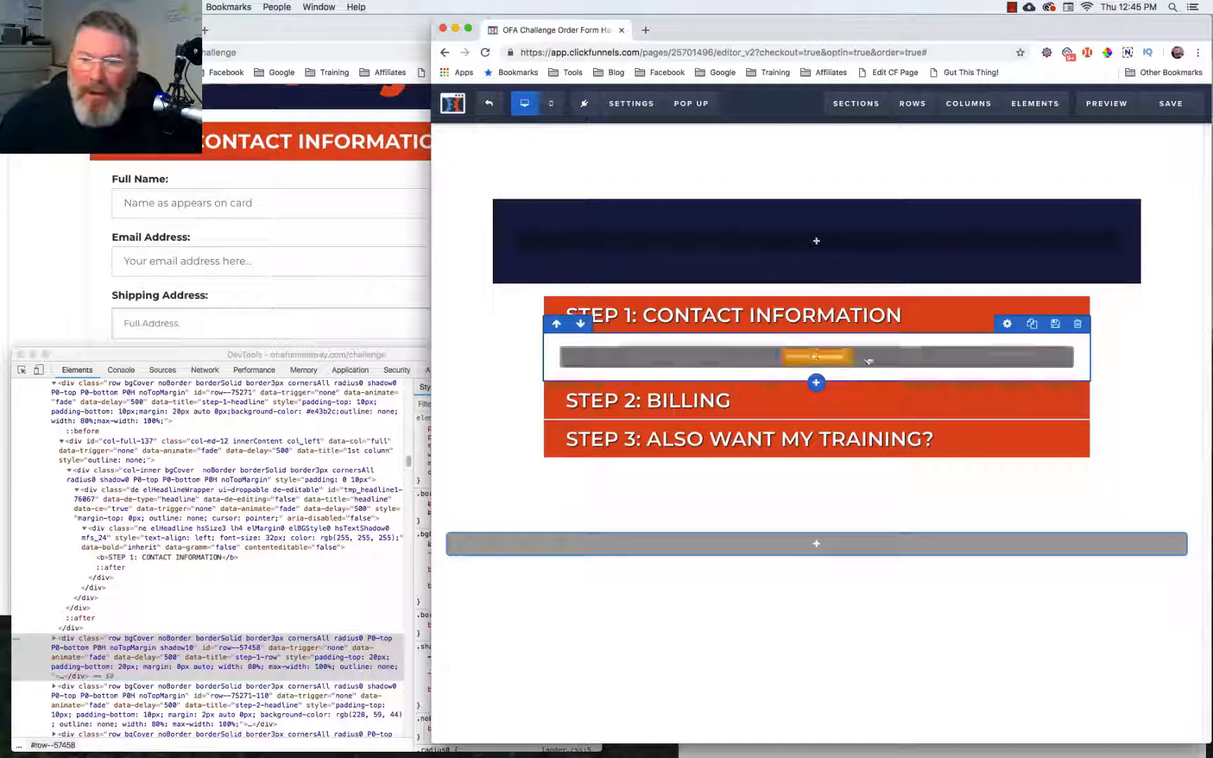
Add a sub-headline to the new row and change its text to "Full Name:".
{"action": "left_click", "coordinate": [818, 358]}
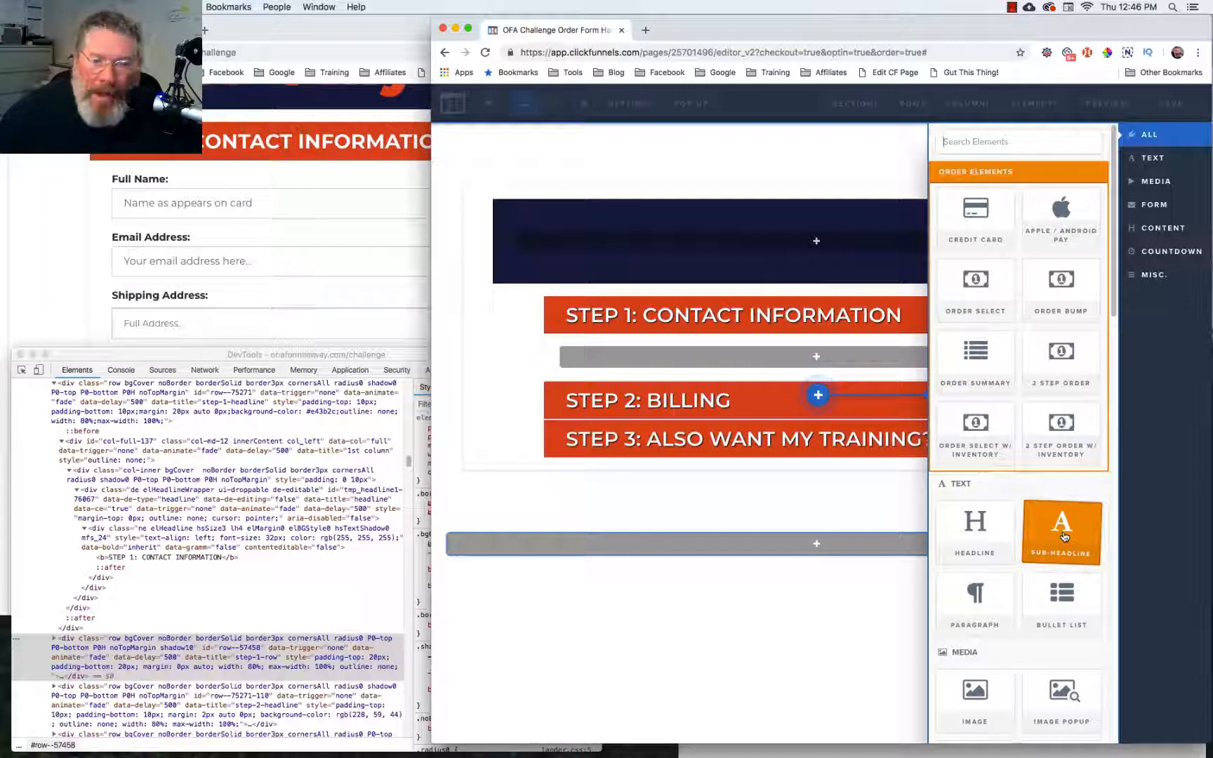
{"action": "left_click", "coordinate": [1064, 537]}
{"action": "left_click", "coordinate": [808, 355]}
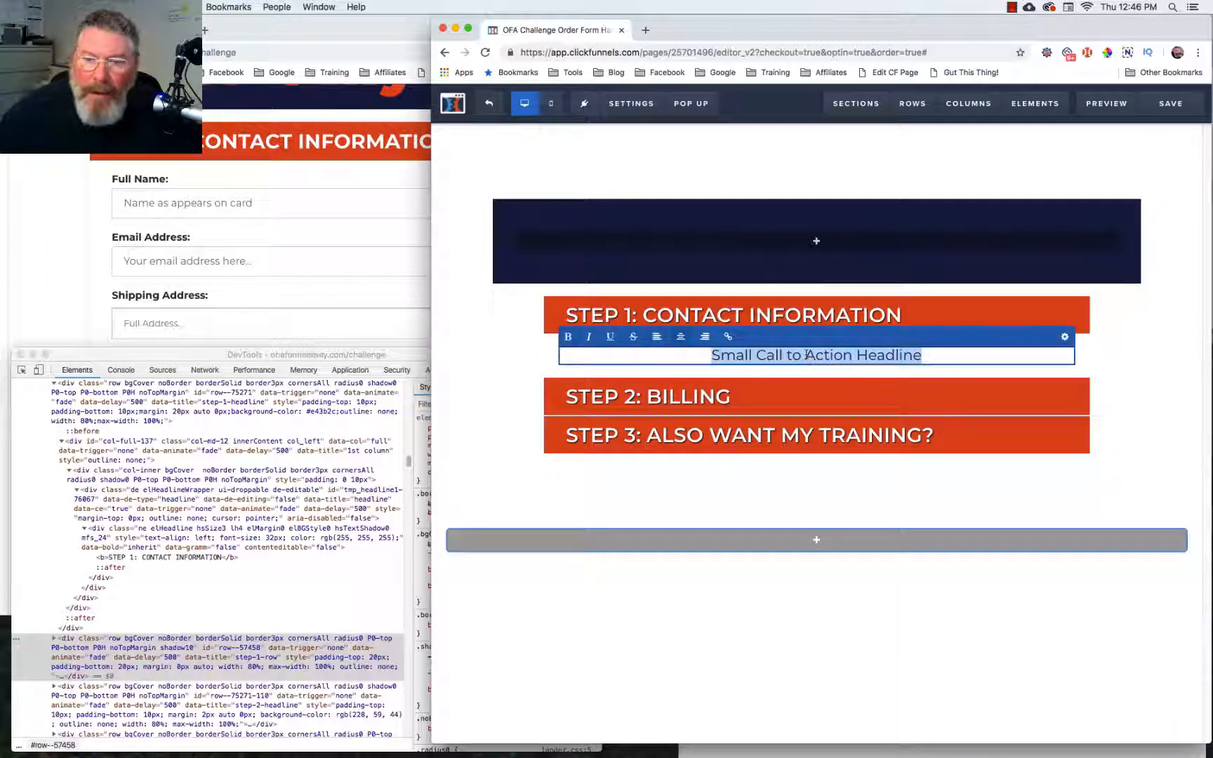
{"action": "type", "text": "F"}
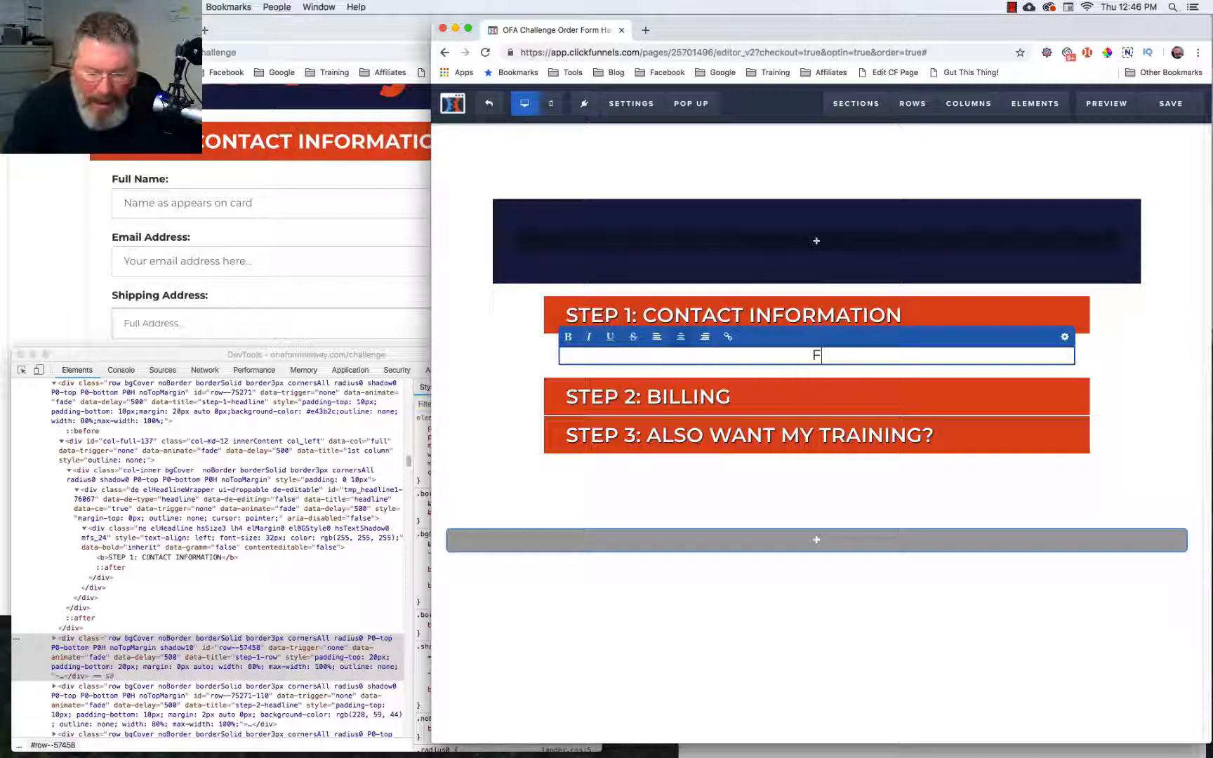
{"action": "type", "text": "ull Name"}
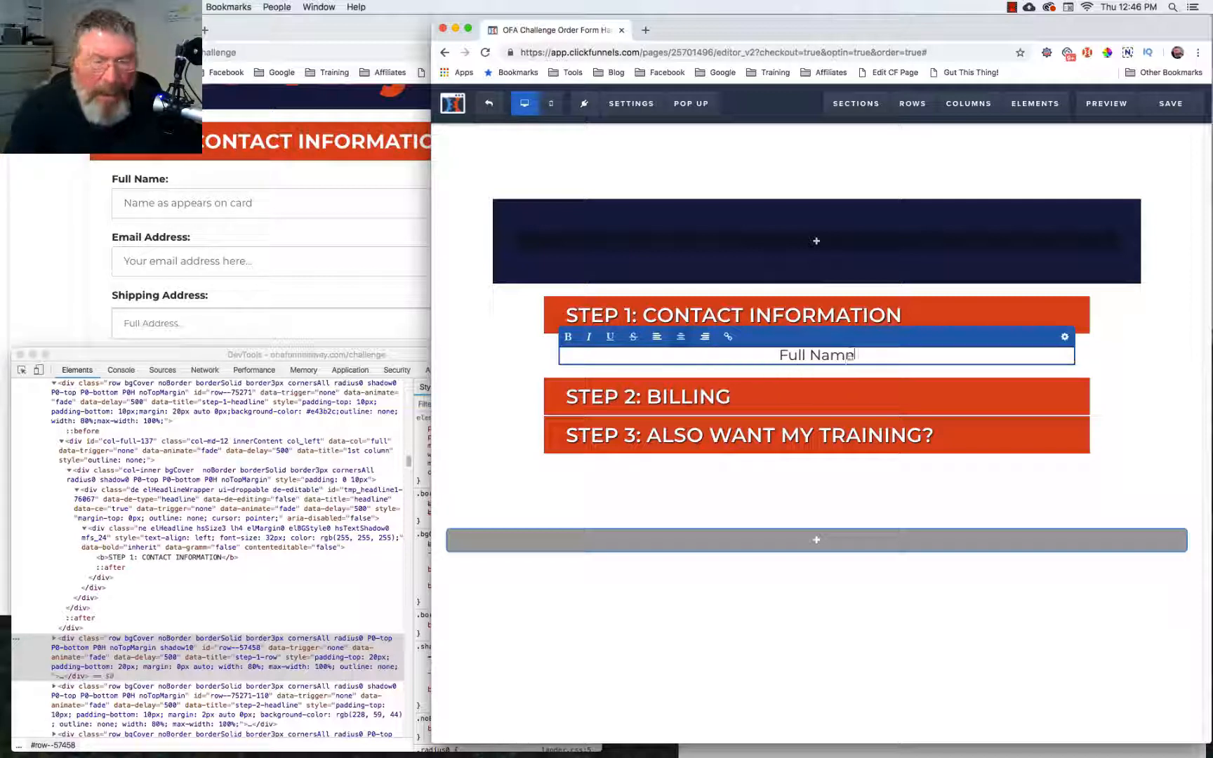
{"action": "type", "text": ":"}
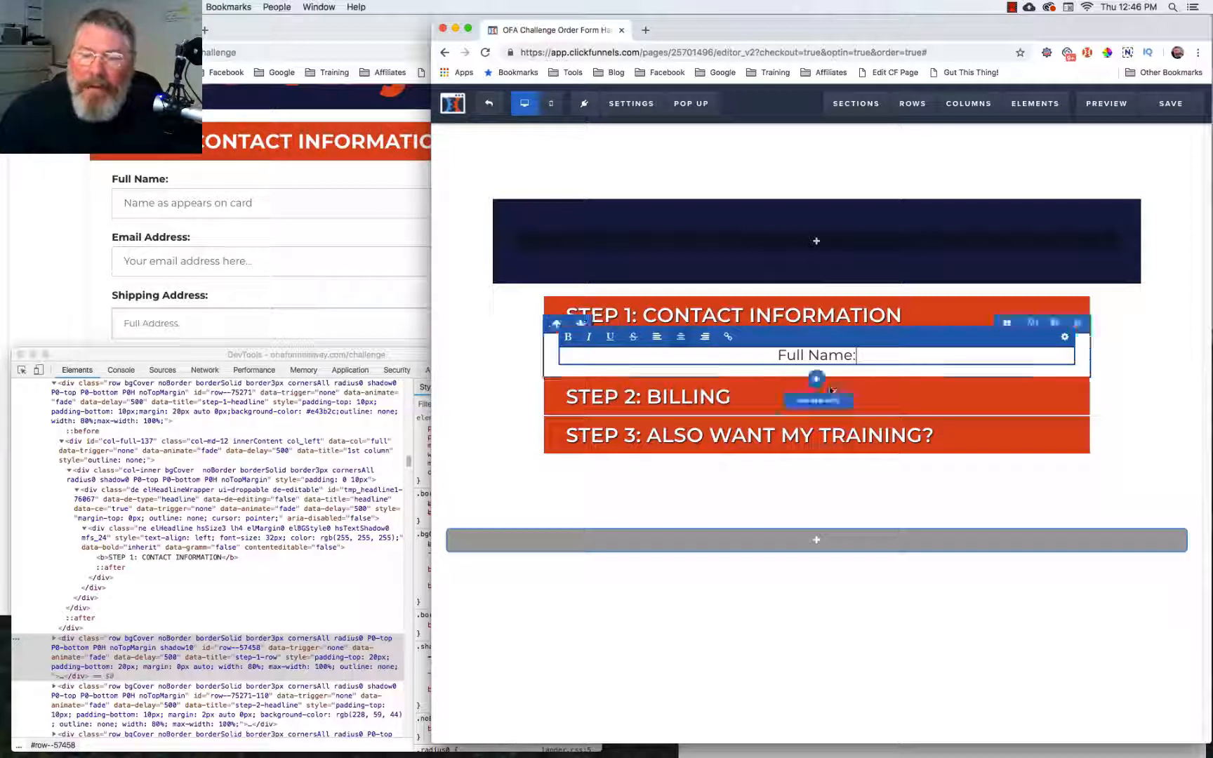
Make the "Full Name:" sub-headline bold and align it left.
{"action": "key", "text": "super+a"}
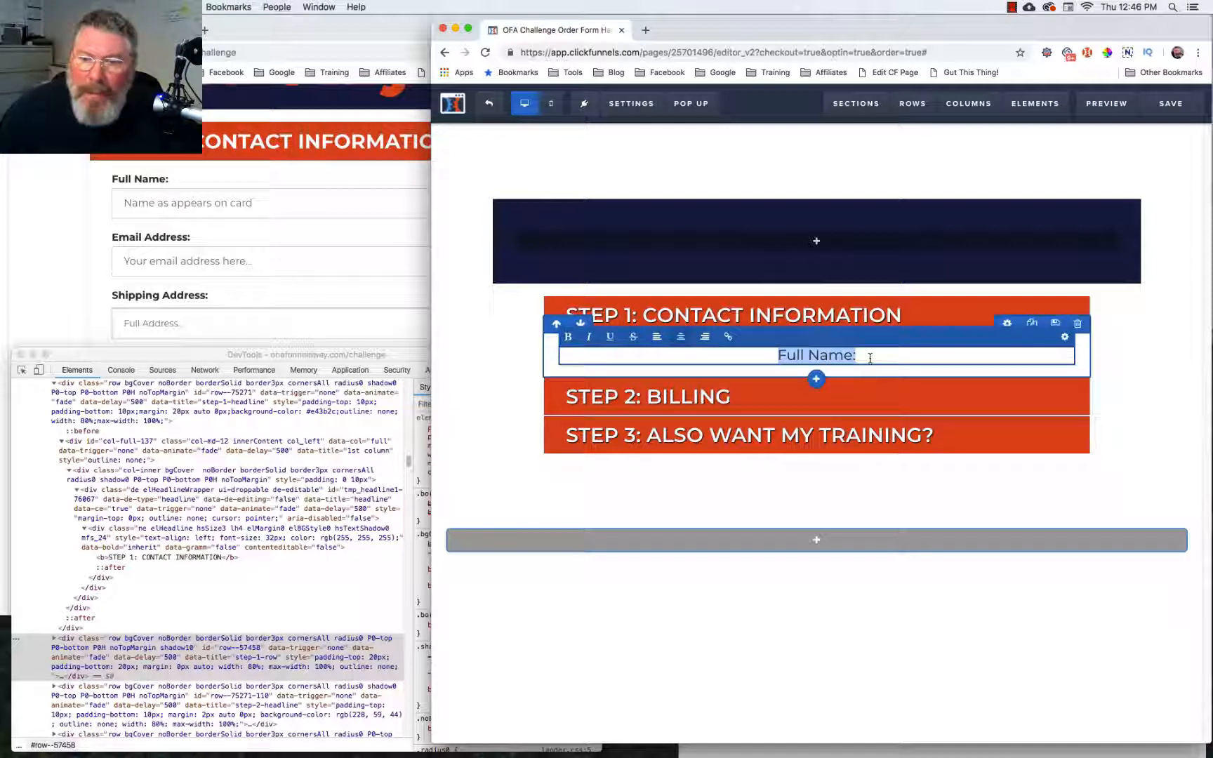
{"action": "left_click", "coordinate": [569, 339]}
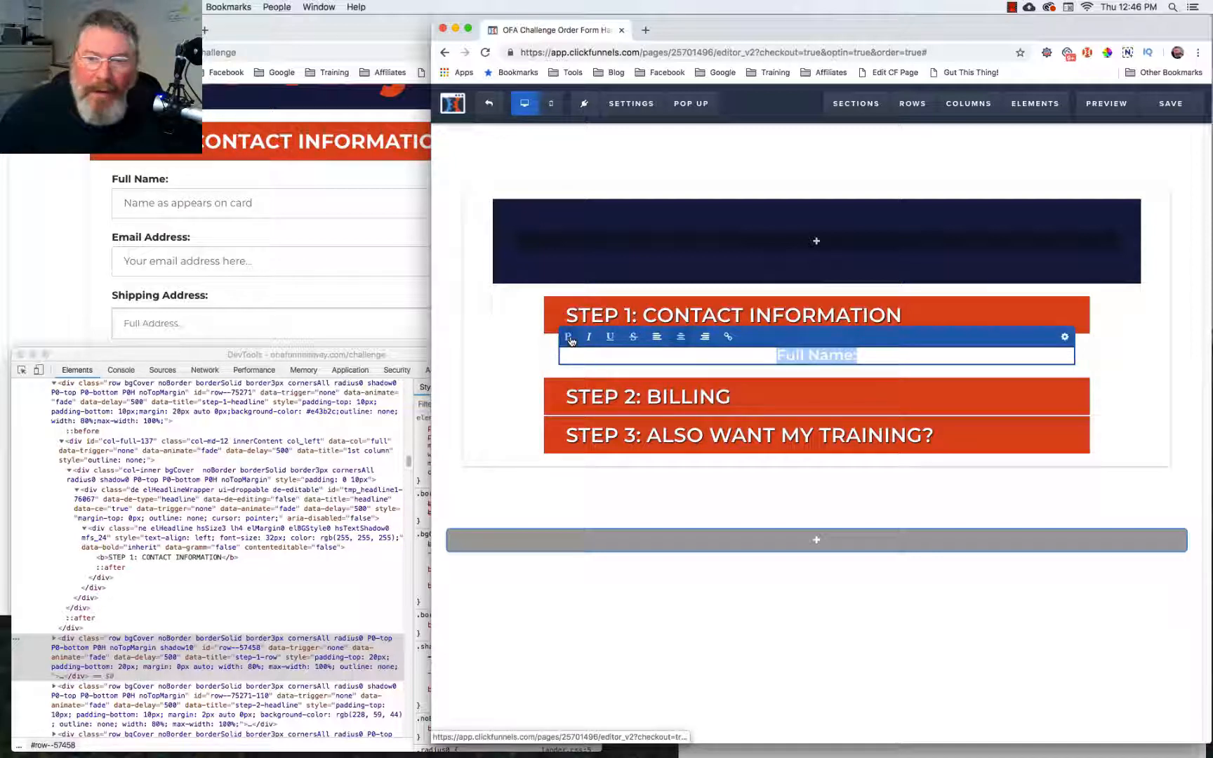
{"action": "left_click", "coordinate": [656, 338]}
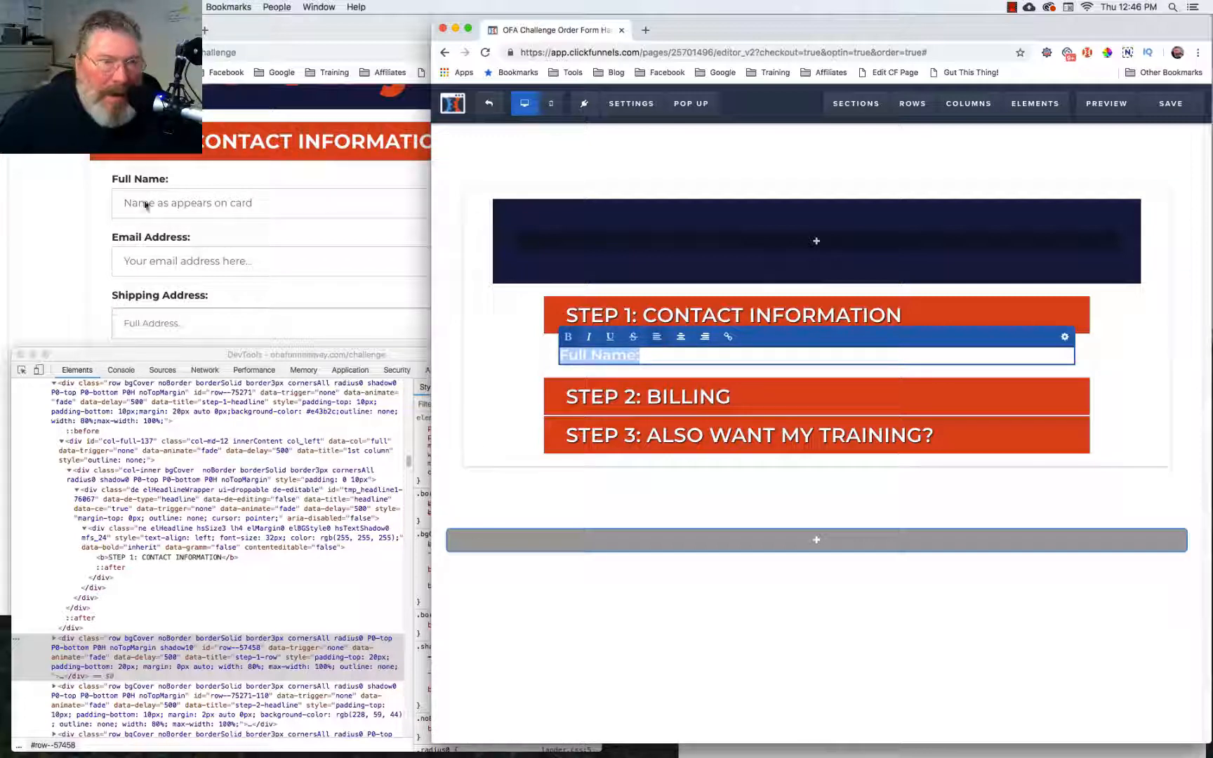
Inspect the reference page's "Full Name:" label and set the new sub-headline's font size to 16.
{"action": "right_click", "coordinate": [138, 181]}
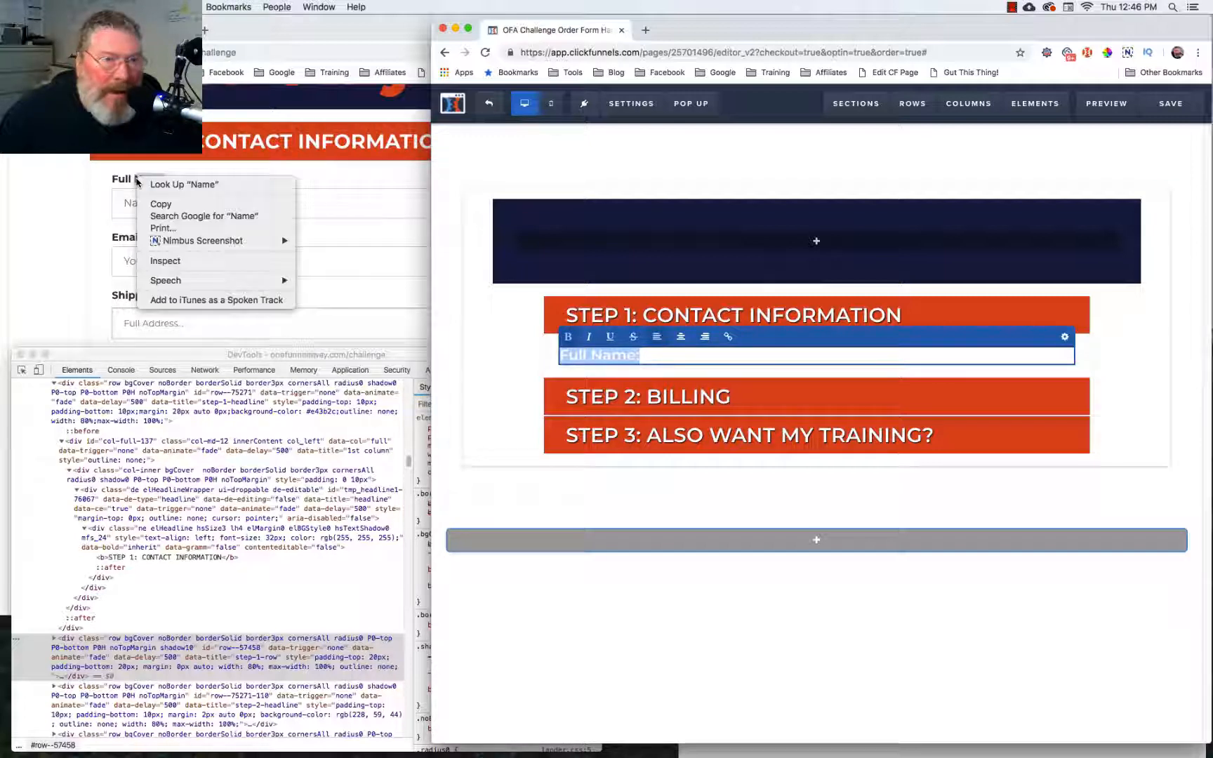
{"action": "left_click", "coordinate": [167, 261]}
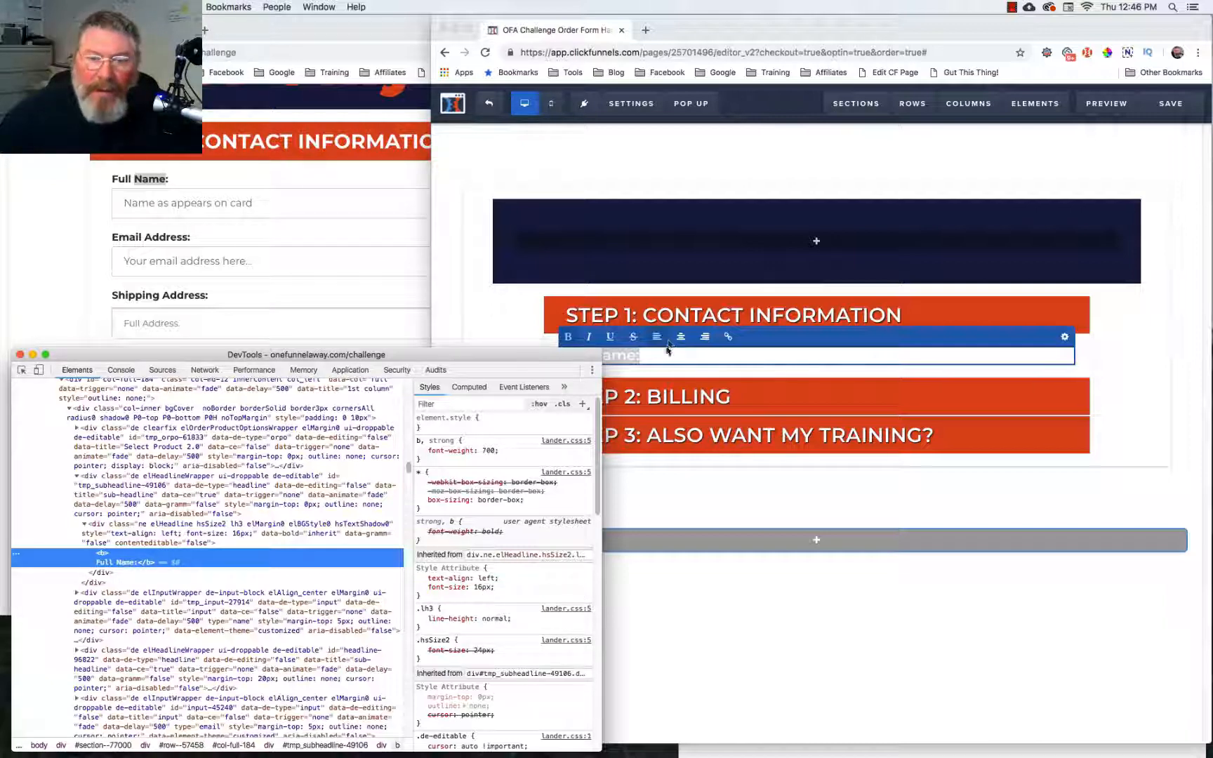
{"action": "left_click", "coordinate": [1064, 341]}
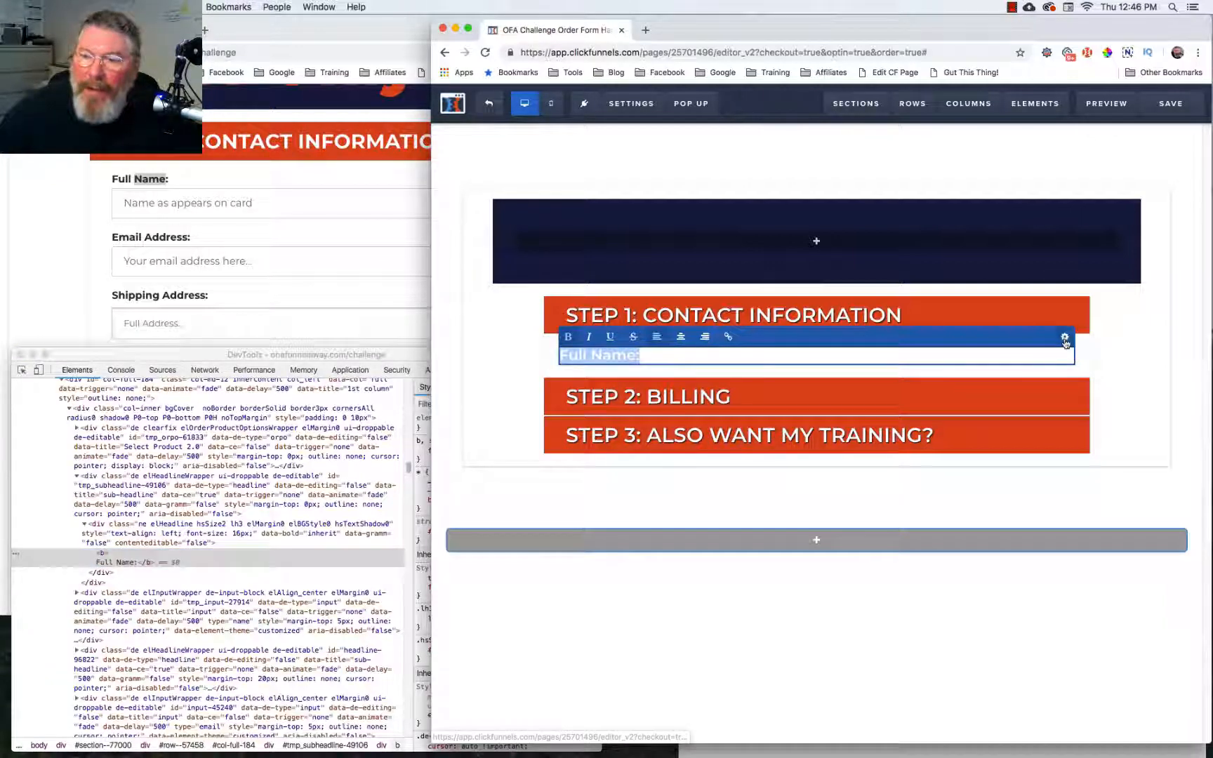
{"action": "left_click", "coordinate": [1065, 340]}
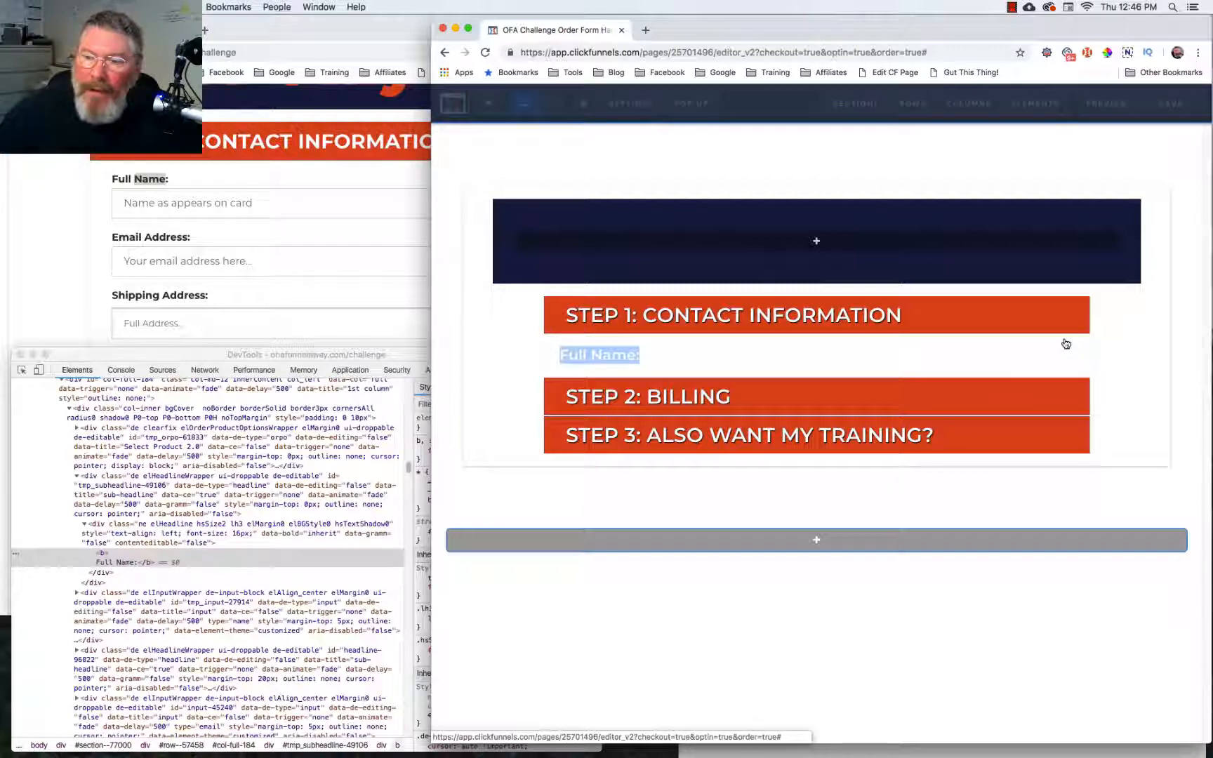
{"action": "left_click_drag", "start_coordinate": [1091, 264], "coordinate": [1081, 266]}
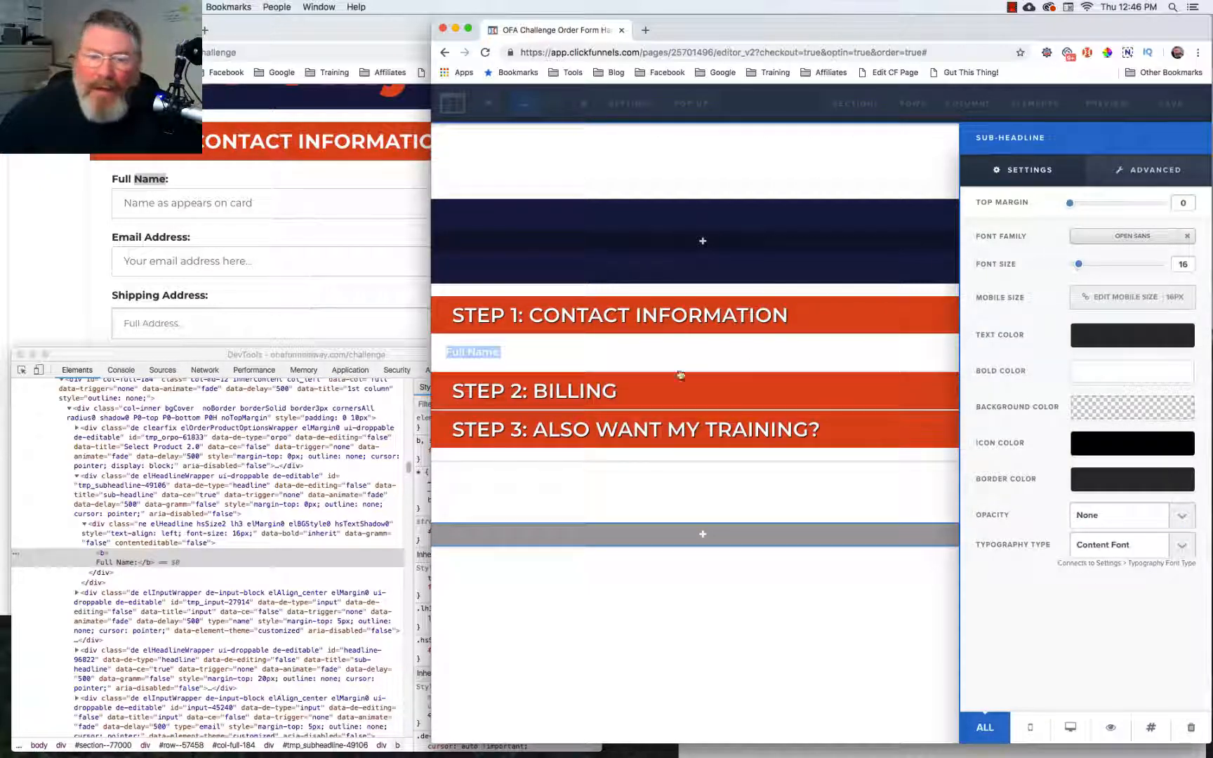
{"action": "left_click", "coordinate": [576, 358]}
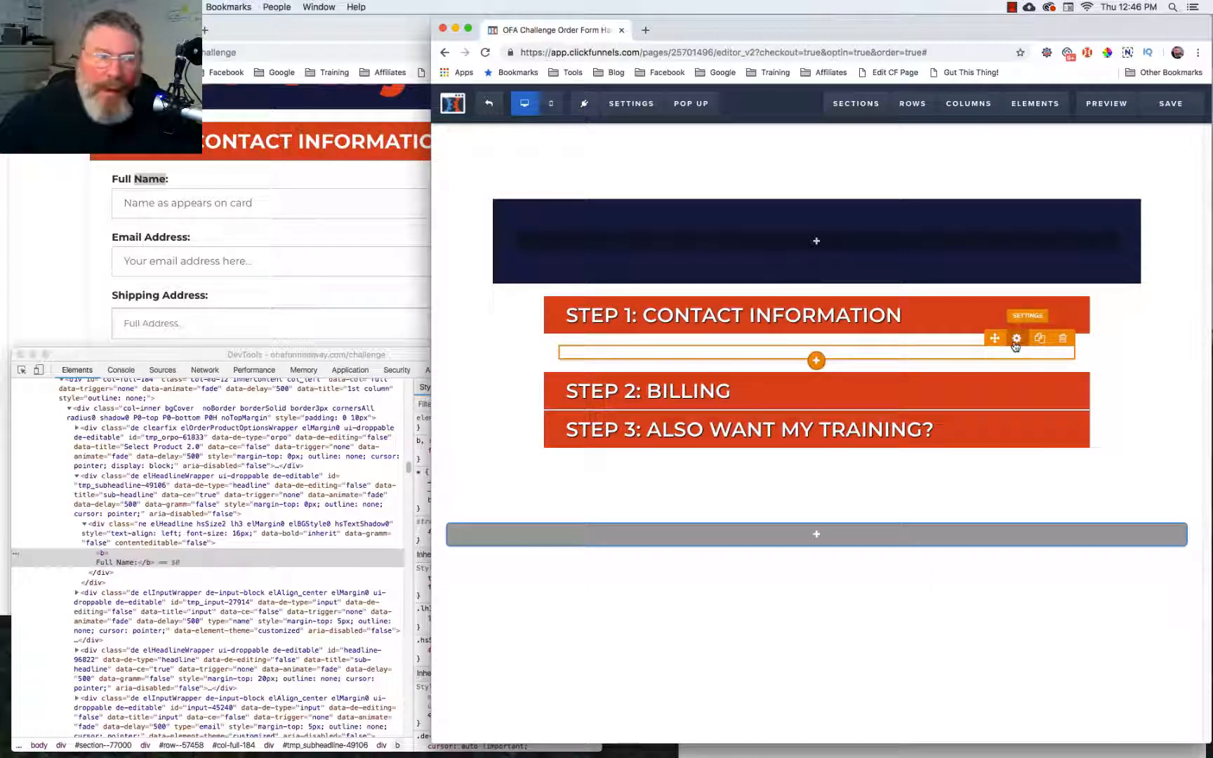
Set the "Full Name:" sub-headline's bold color to #2f2f2f and return to the page.
{"action": "left_click", "coordinate": [1015, 343]}
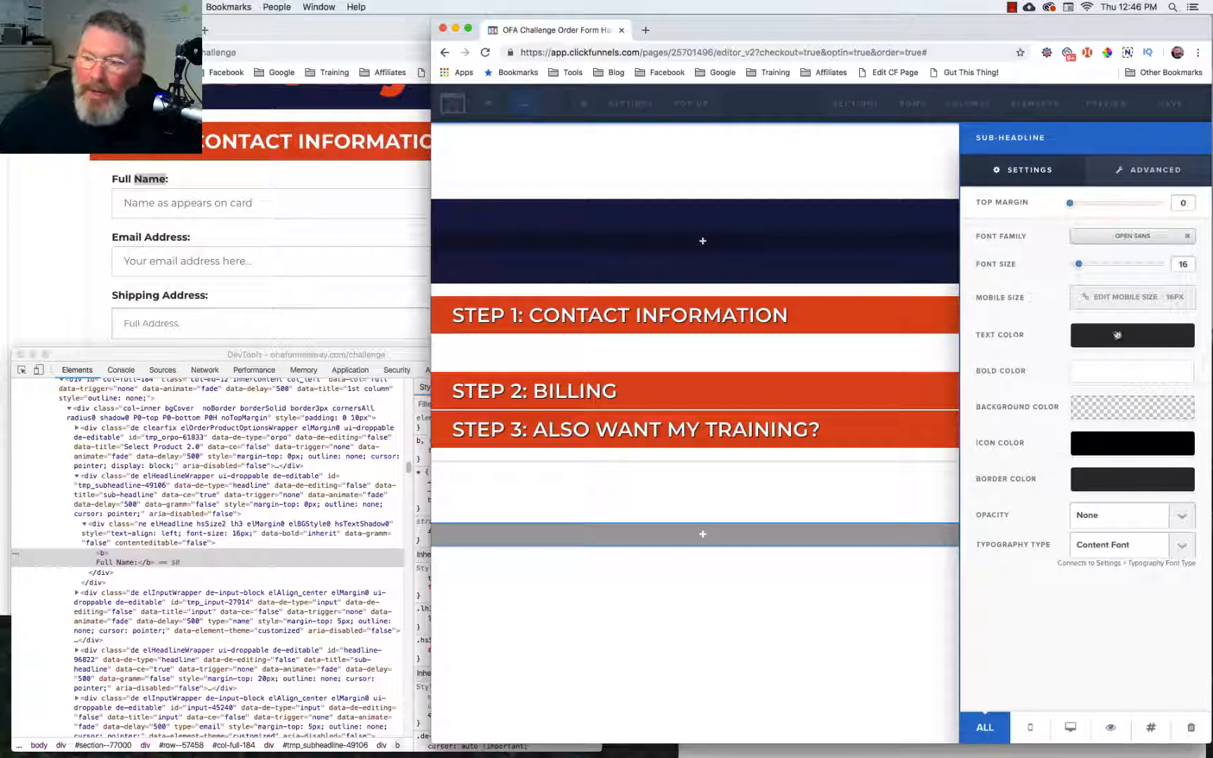
{"action": "left_click", "coordinate": [1126, 337]}
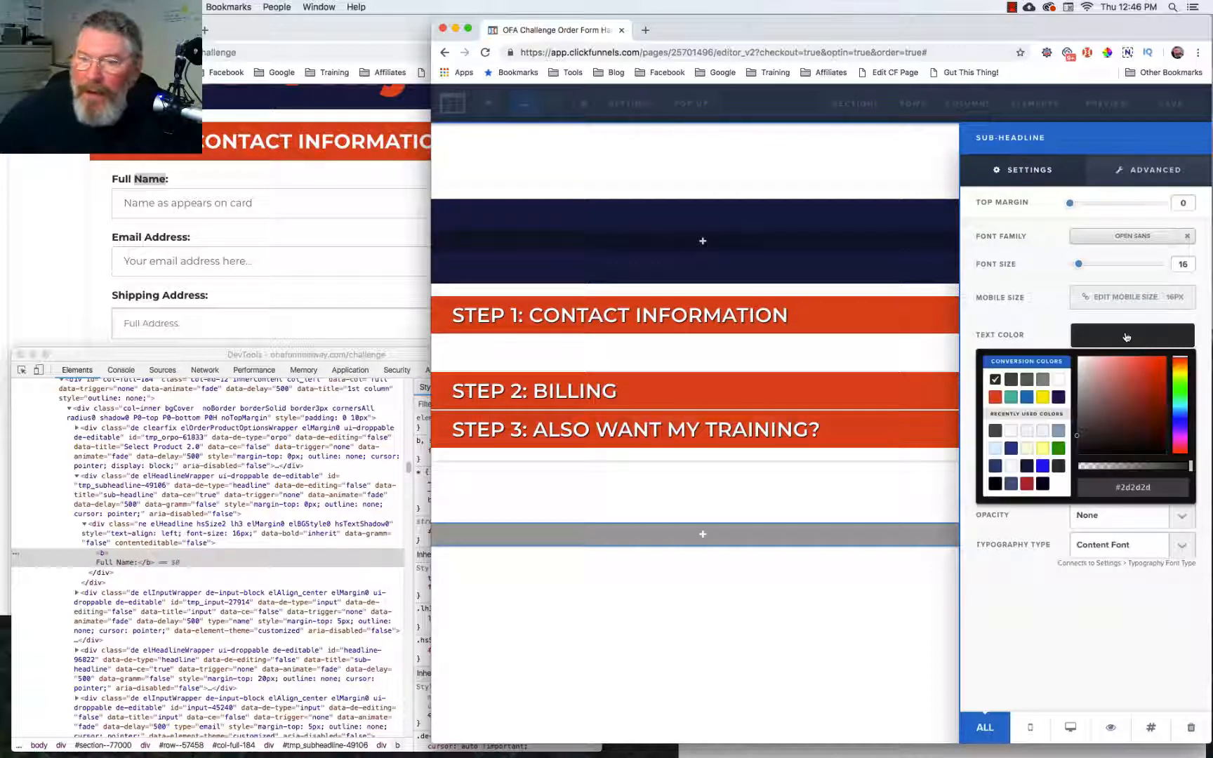
{"action": "left_click", "coordinate": [1020, 327]}
{"action": "left_click", "coordinate": [1085, 375]}
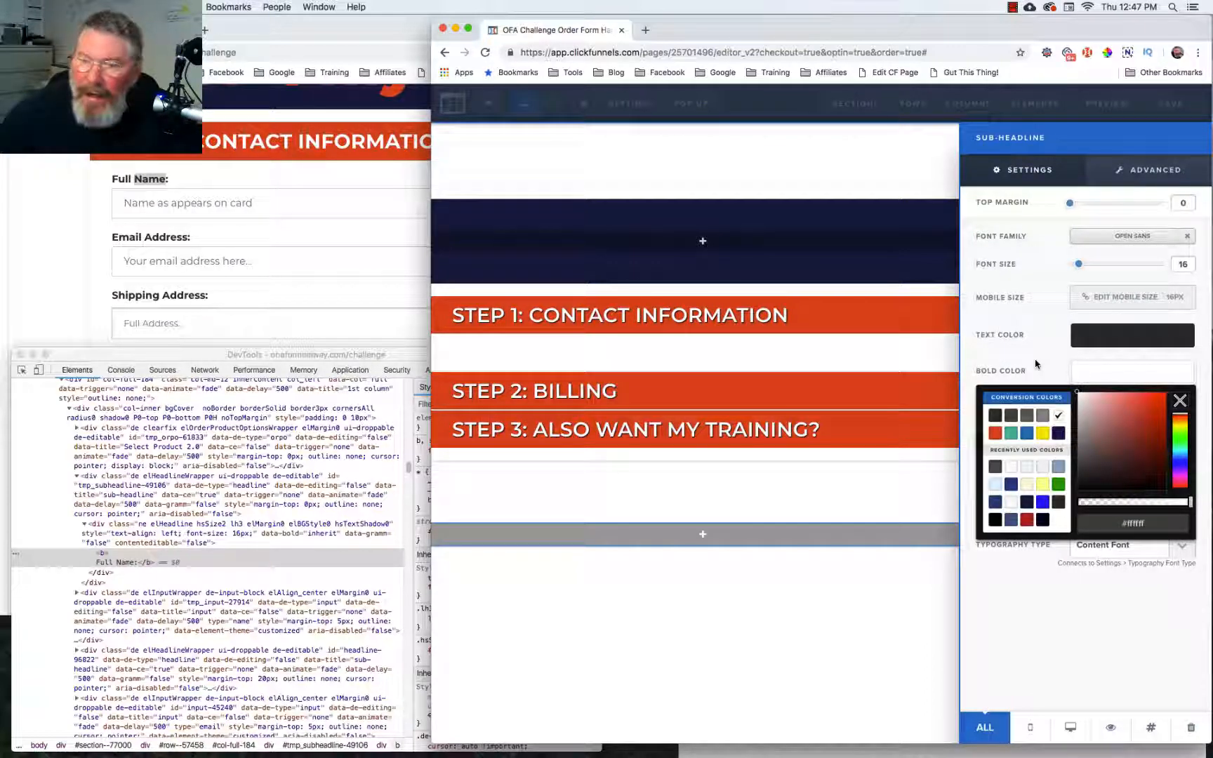
{"action": "left_click", "coordinate": [994, 466]}
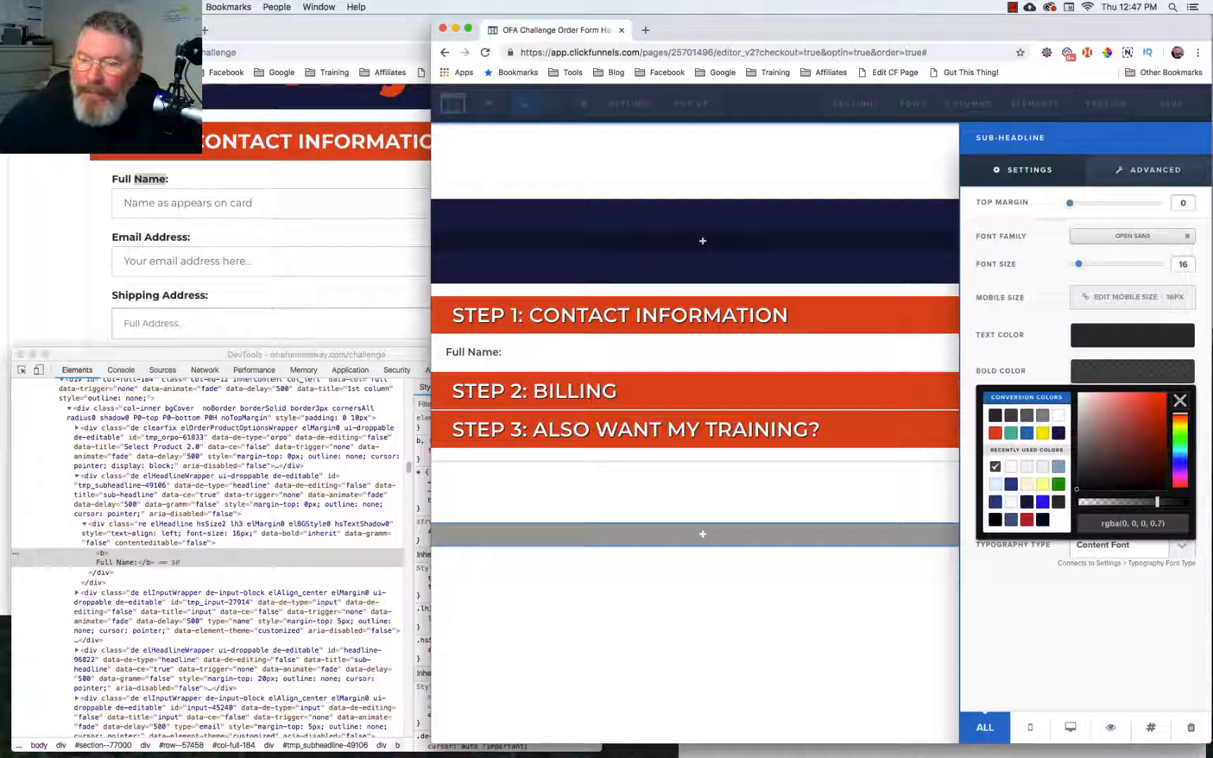
{"action": "left_click_drag", "start_coordinate": [1099, 523], "coordinate": [1182, 520]}
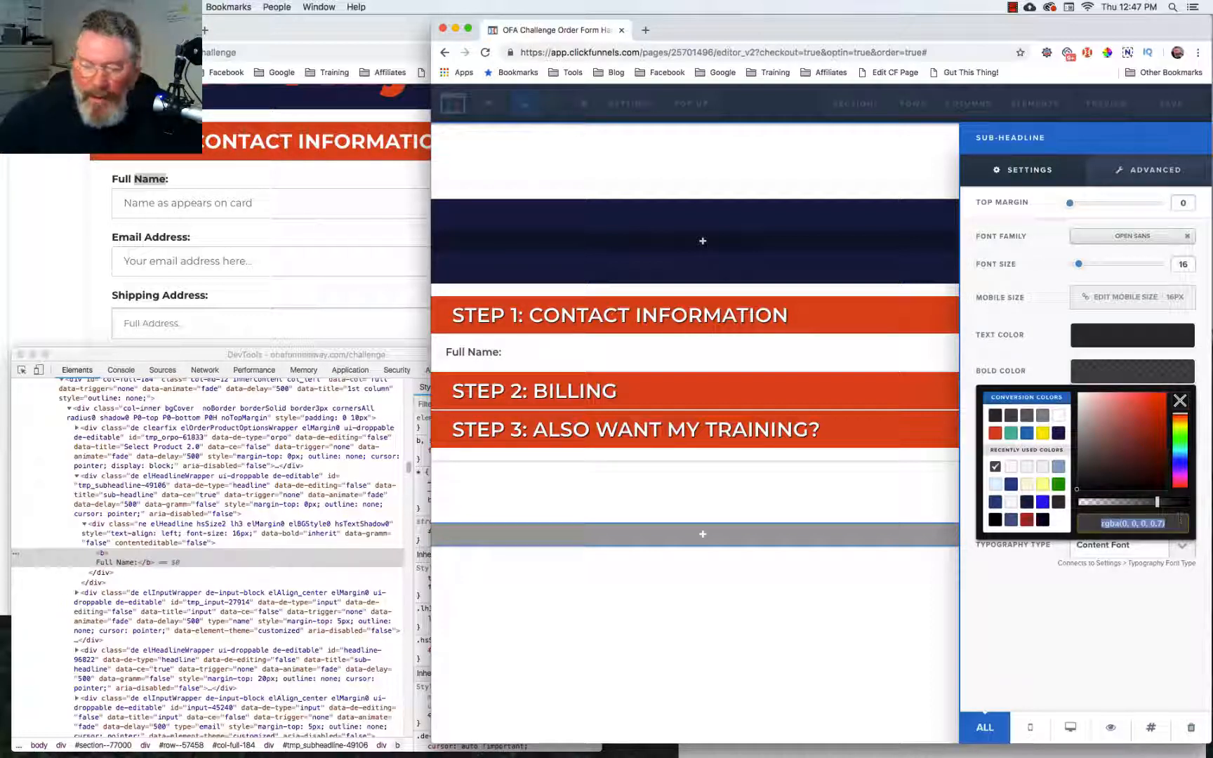
{"action": "type", "text": "f2f2f2f"}
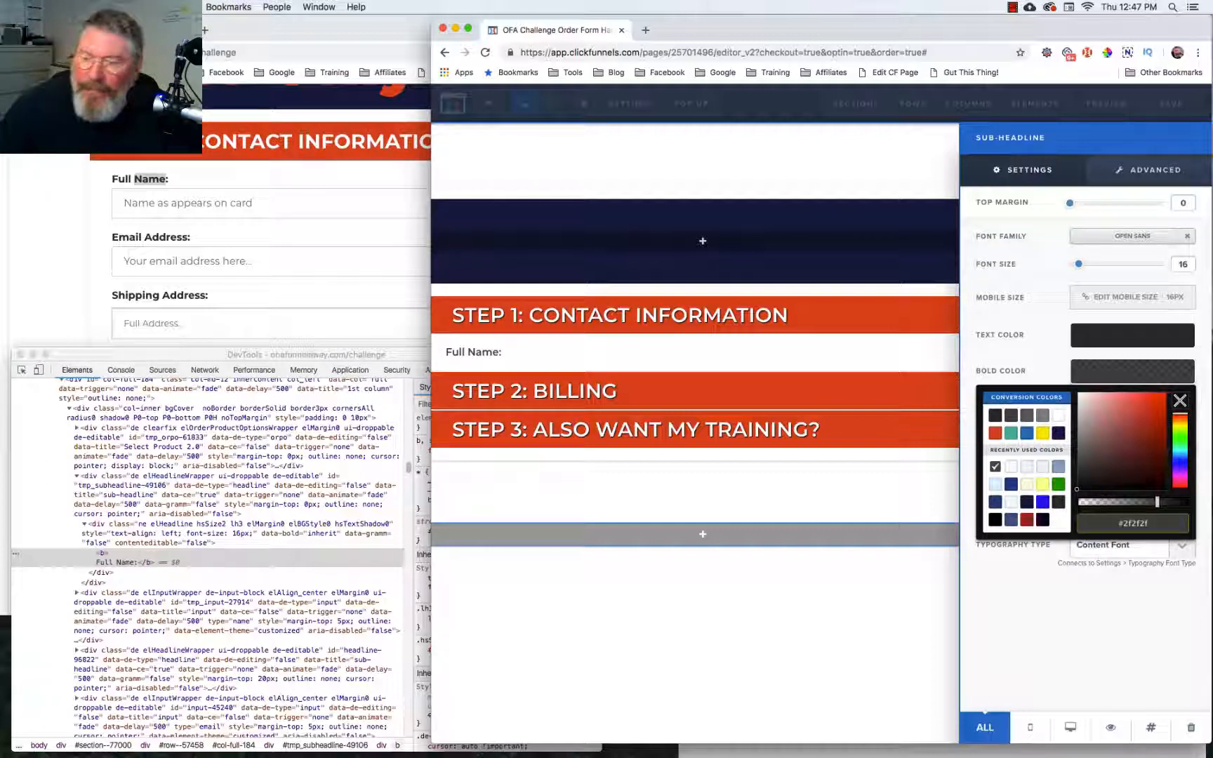
{"action": "left_click", "coordinate": [1102, 379]}
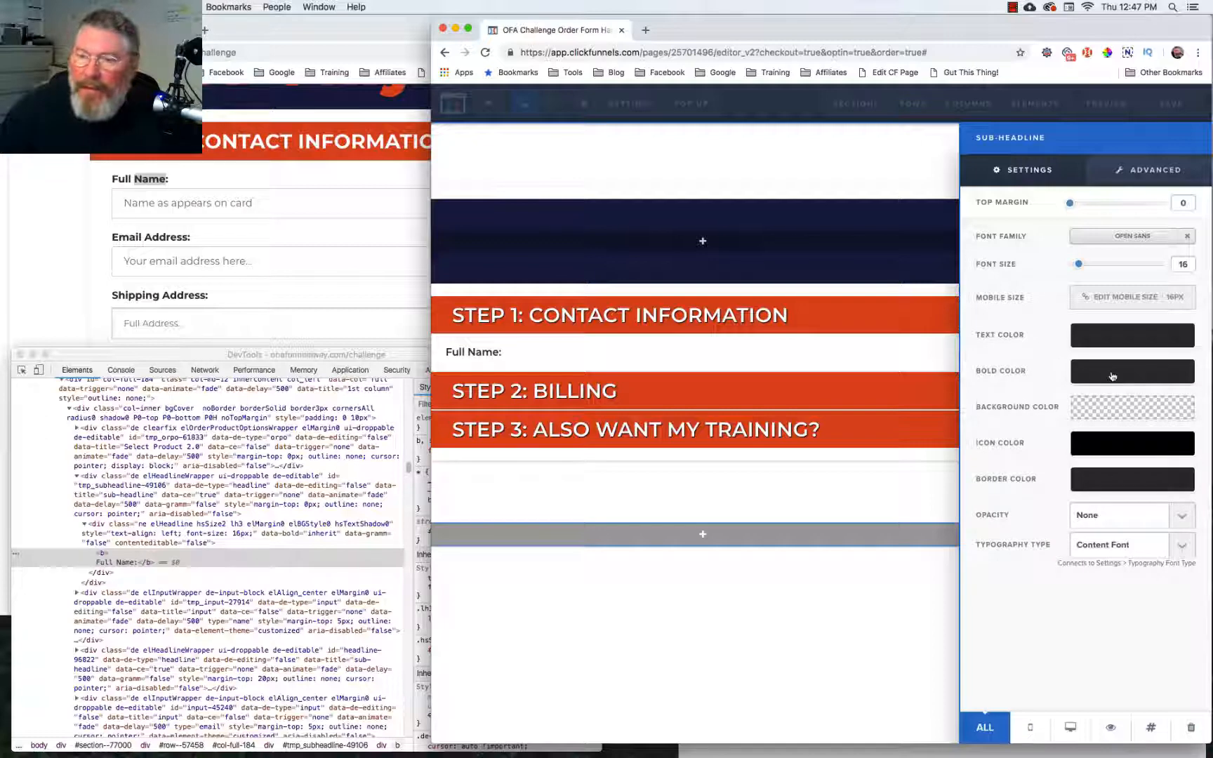
{"action": "left_click", "coordinate": [1112, 375]}
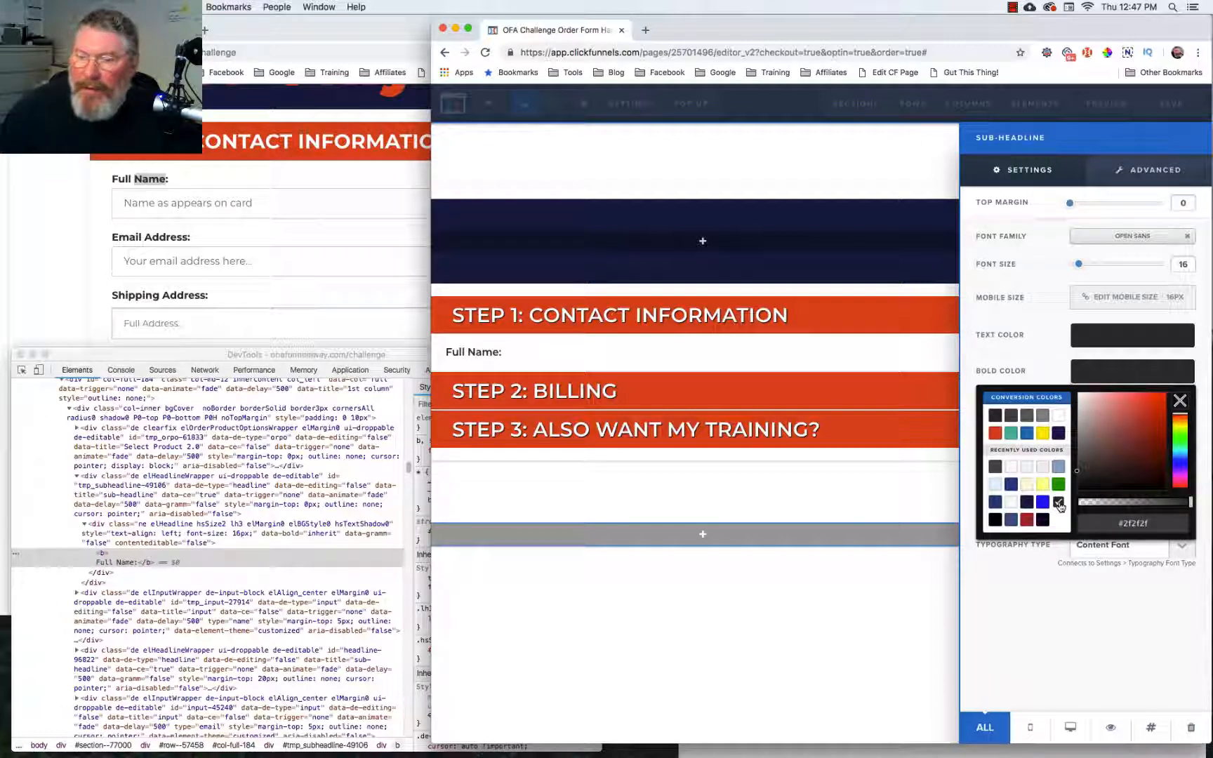
{"action": "left_click", "coordinate": [780, 355]}
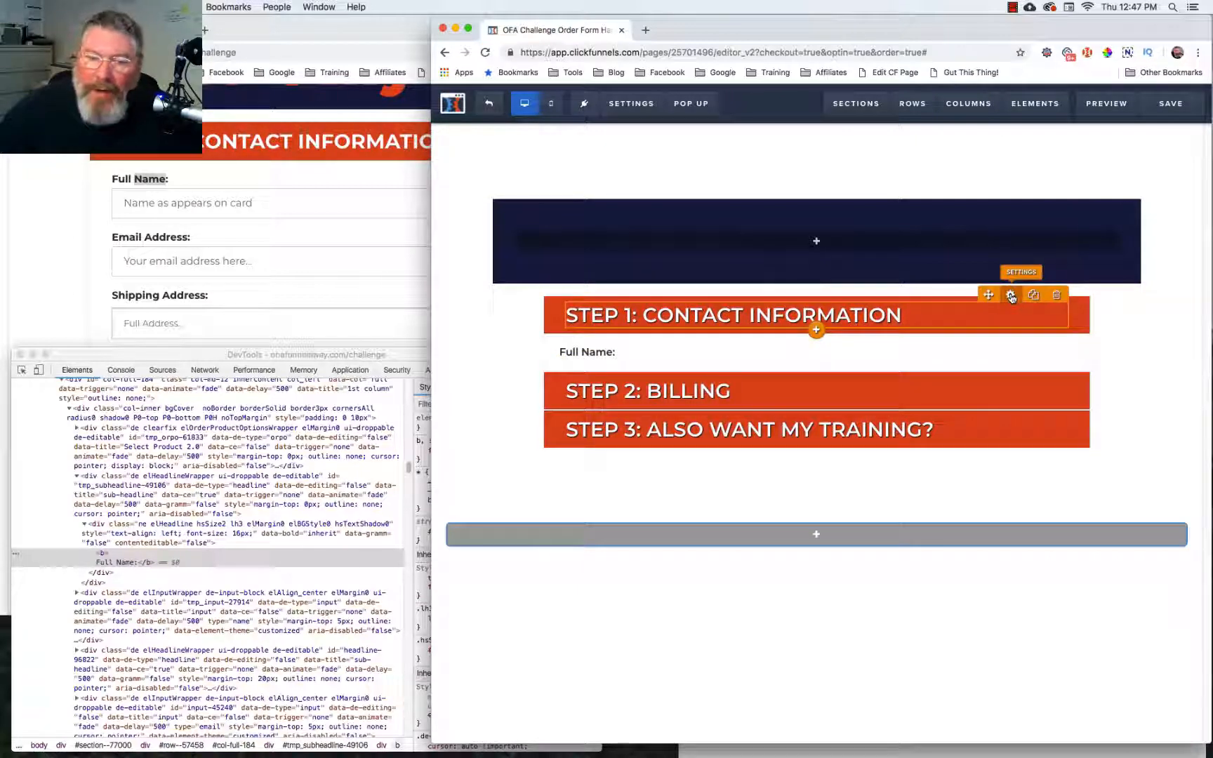
Set the line height of the "STEP 1: CONTACT INFORMATION" sub-headline to 1.3em.
{"action": "left_click", "coordinate": [1011, 295]}
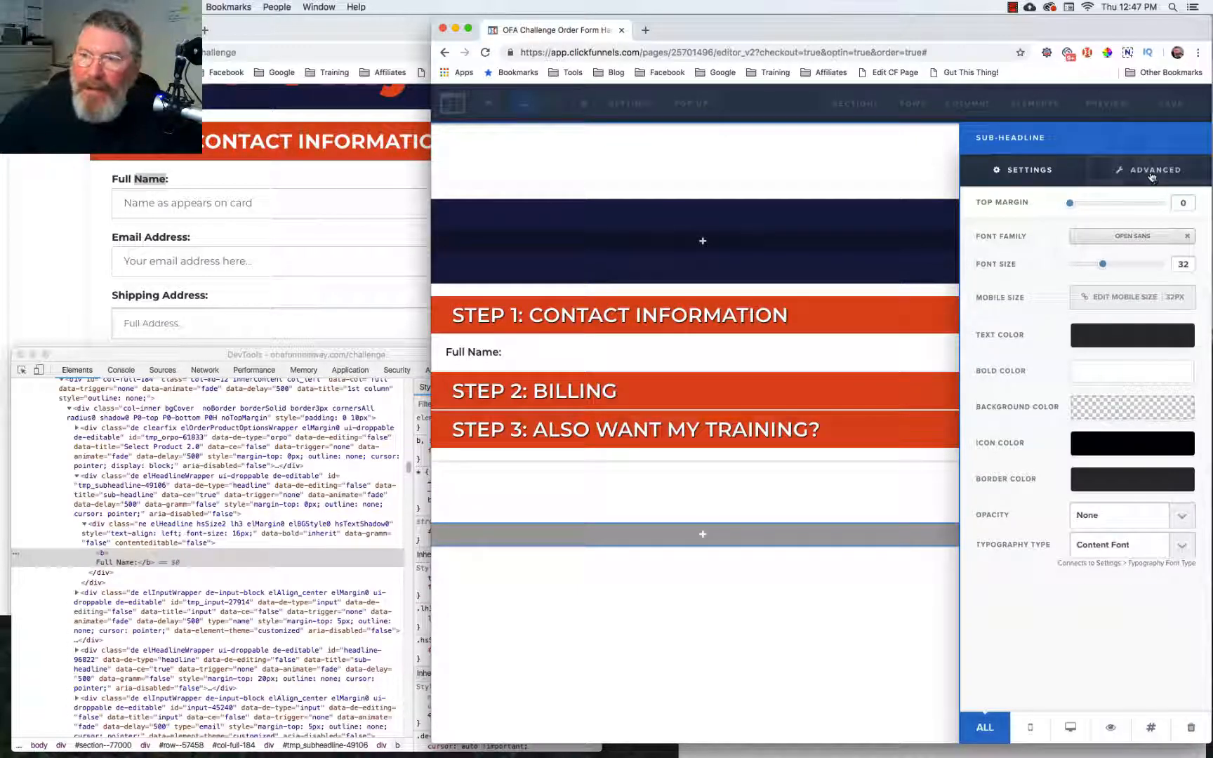
{"action": "left_click", "coordinate": [1151, 176]}
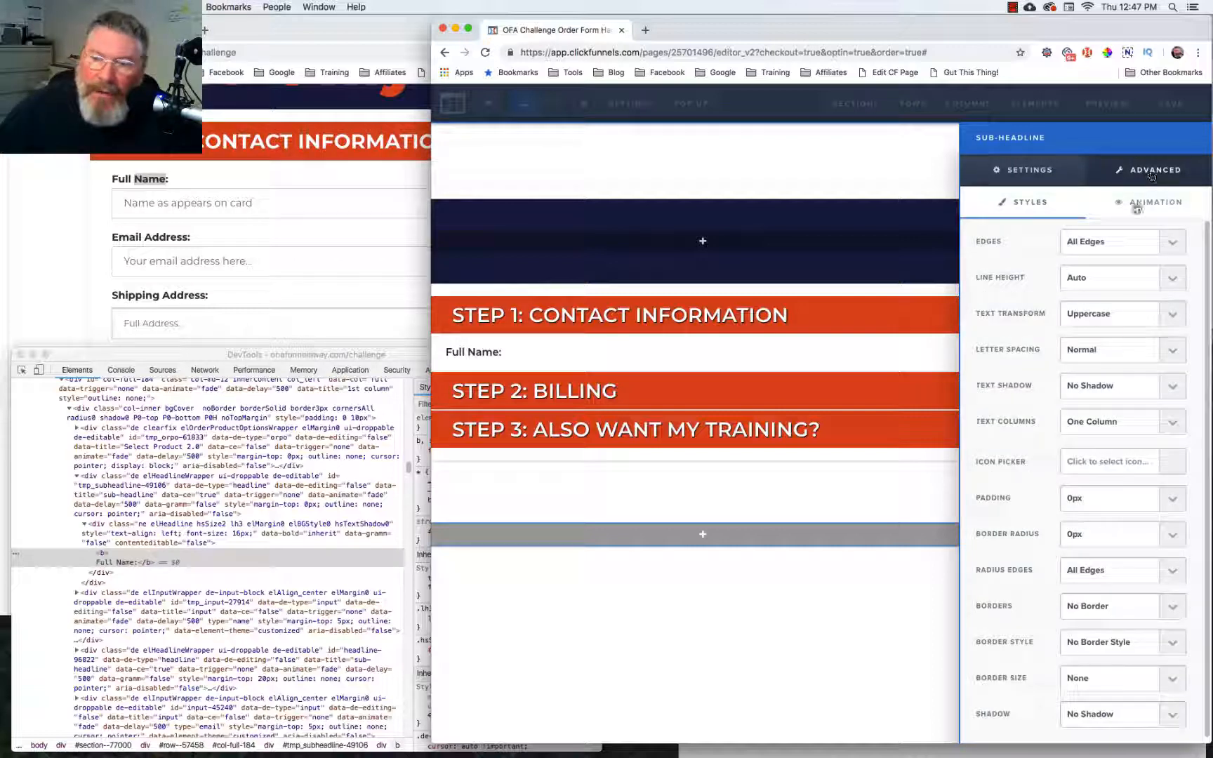
{"action": "left_click", "coordinate": [1103, 278]}
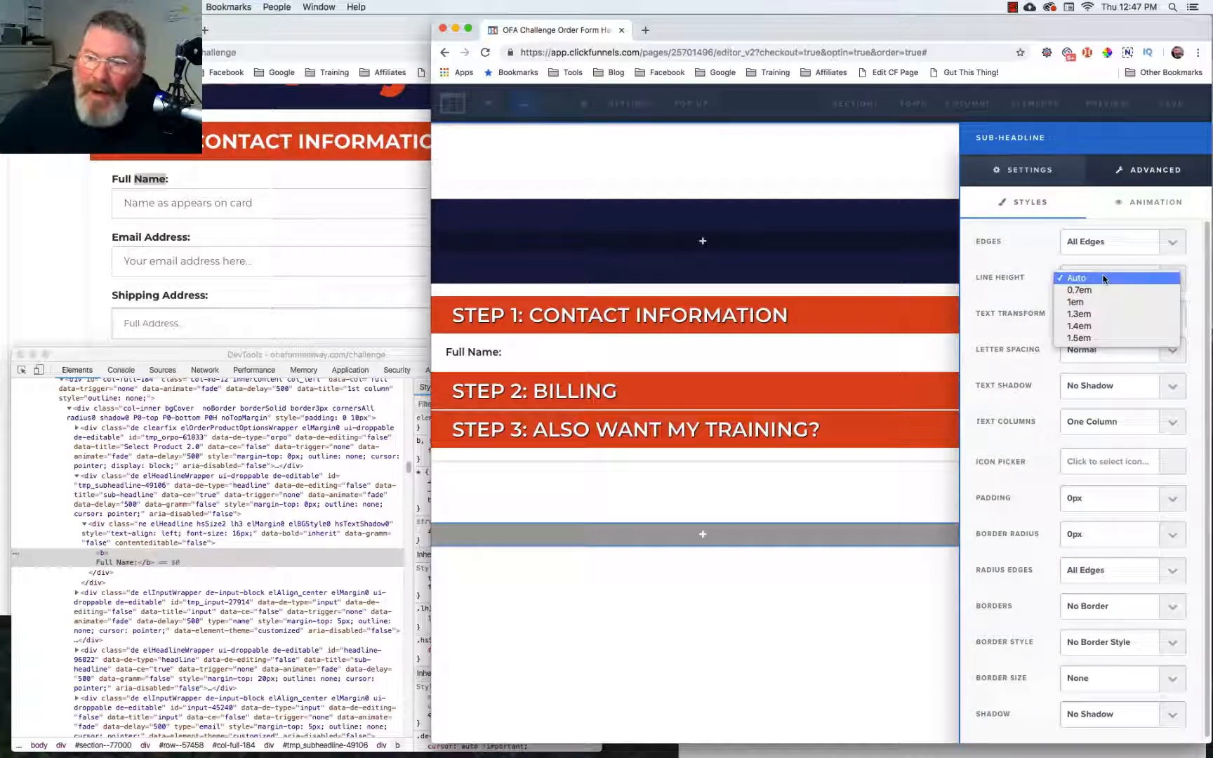
{"action": "left_click", "coordinate": [1093, 315]}
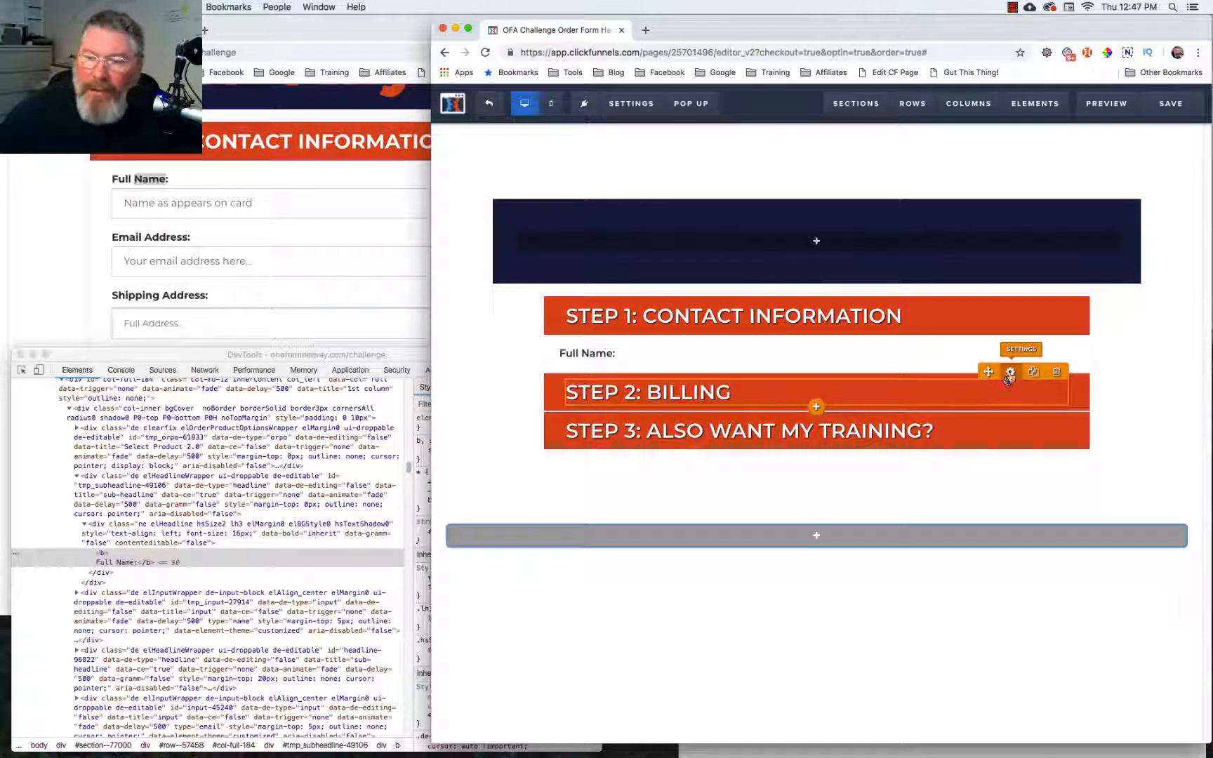
Set the line height of the "STEP 2: BILLING" sub-headline to 1.3em and close its settings.
{"action": "left_click", "coordinate": [1010, 375]}
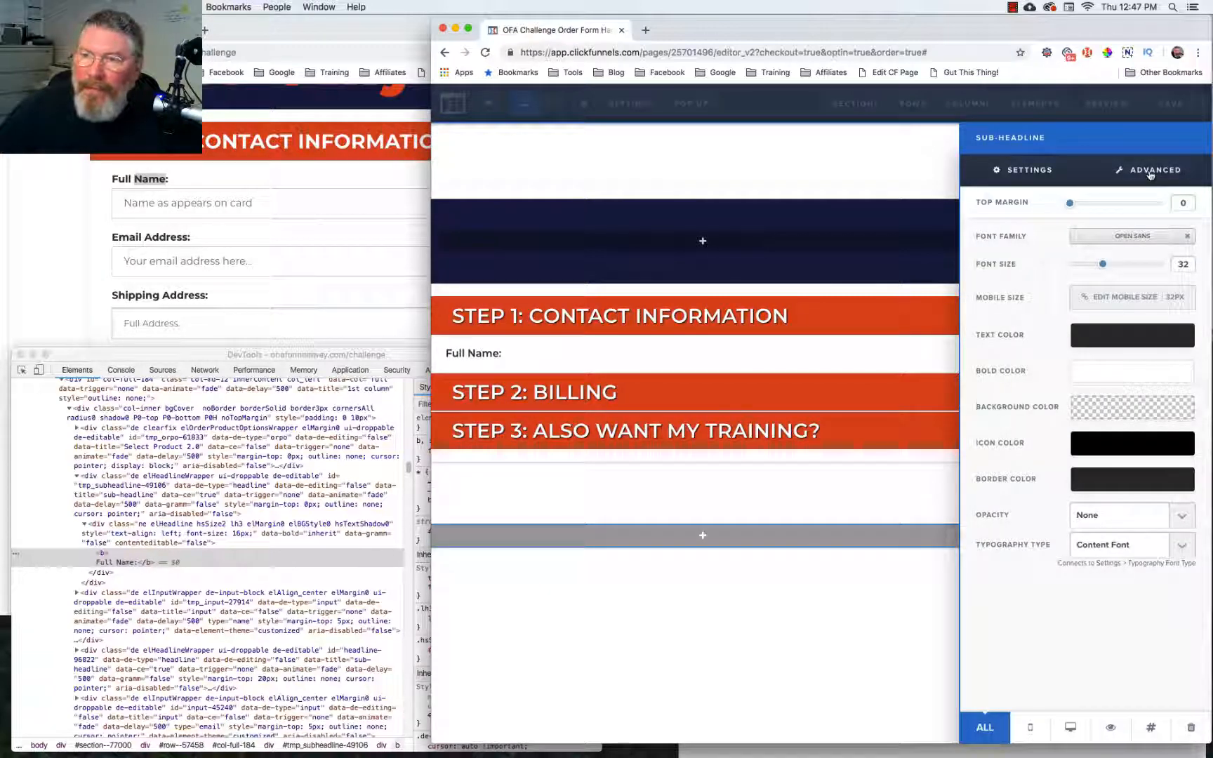
{"action": "left_click", "coordinate": [1150, 175]}
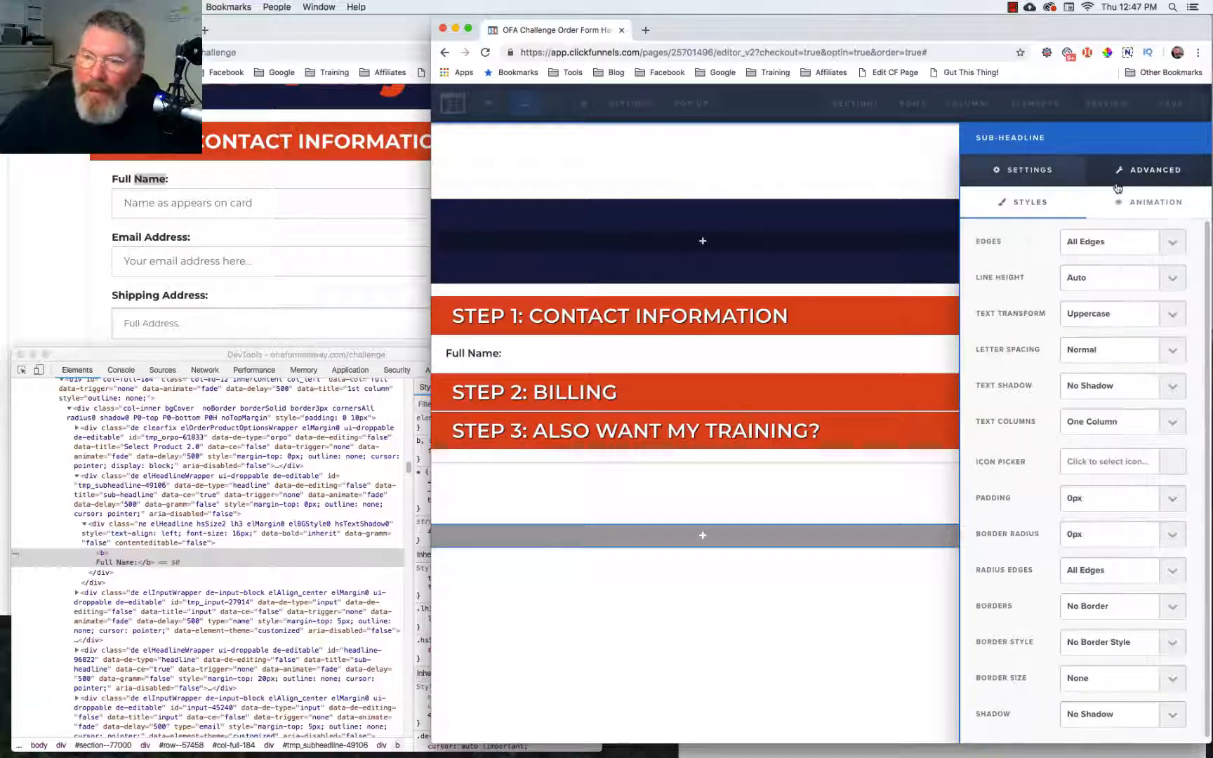
{"action": "left_click", "coordinate": [1092, 279]}
{"action": "left_click", "coordinate": [1080, 320]}
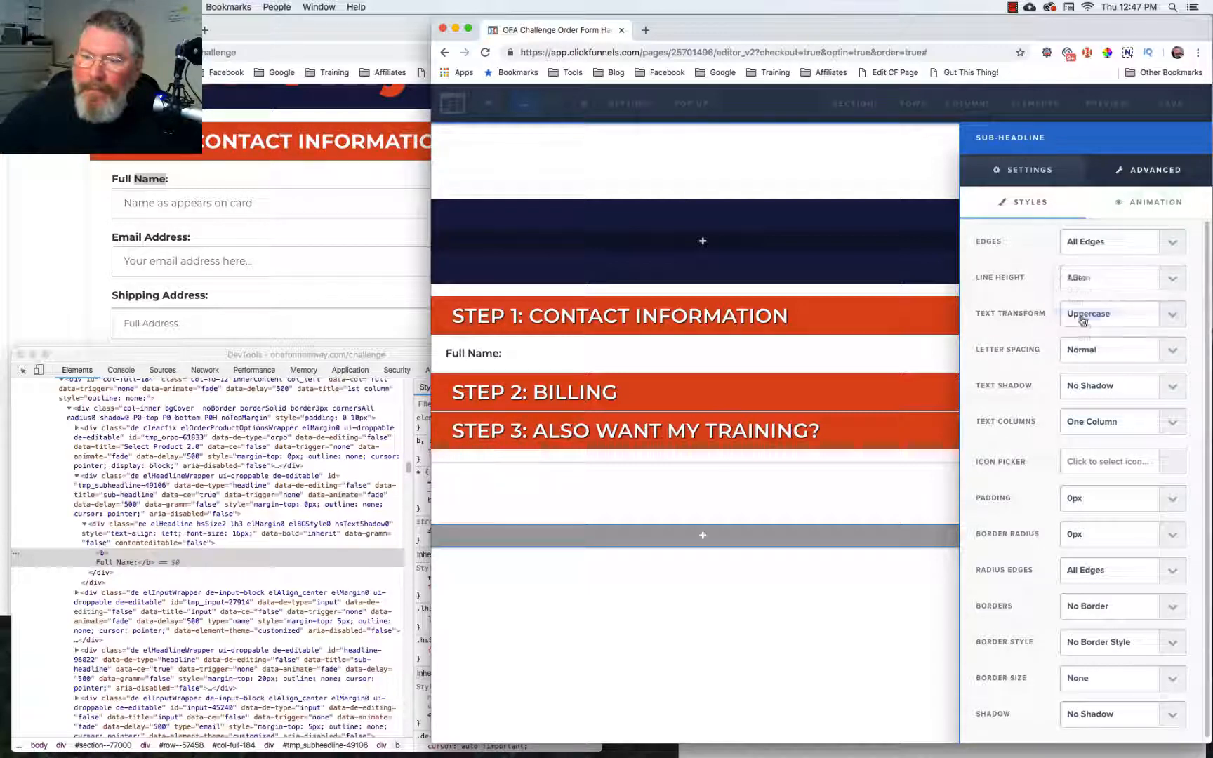
{"action": "left_click", "coordinate": [820, 450]}
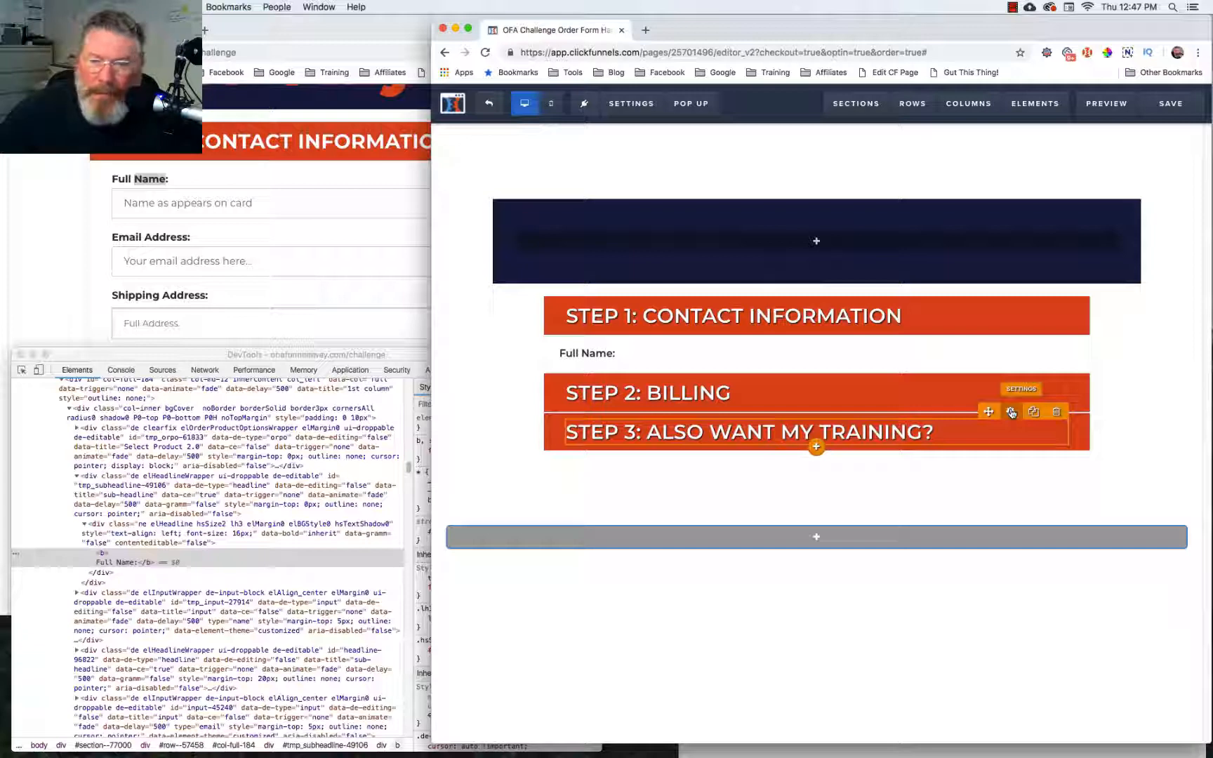
Set the line height of the "STEP 3: ALSO WANT MY TRAINING?" sub-headline to 1.3em.
{"action": "left_click", "coordinate": [1010, 412]}
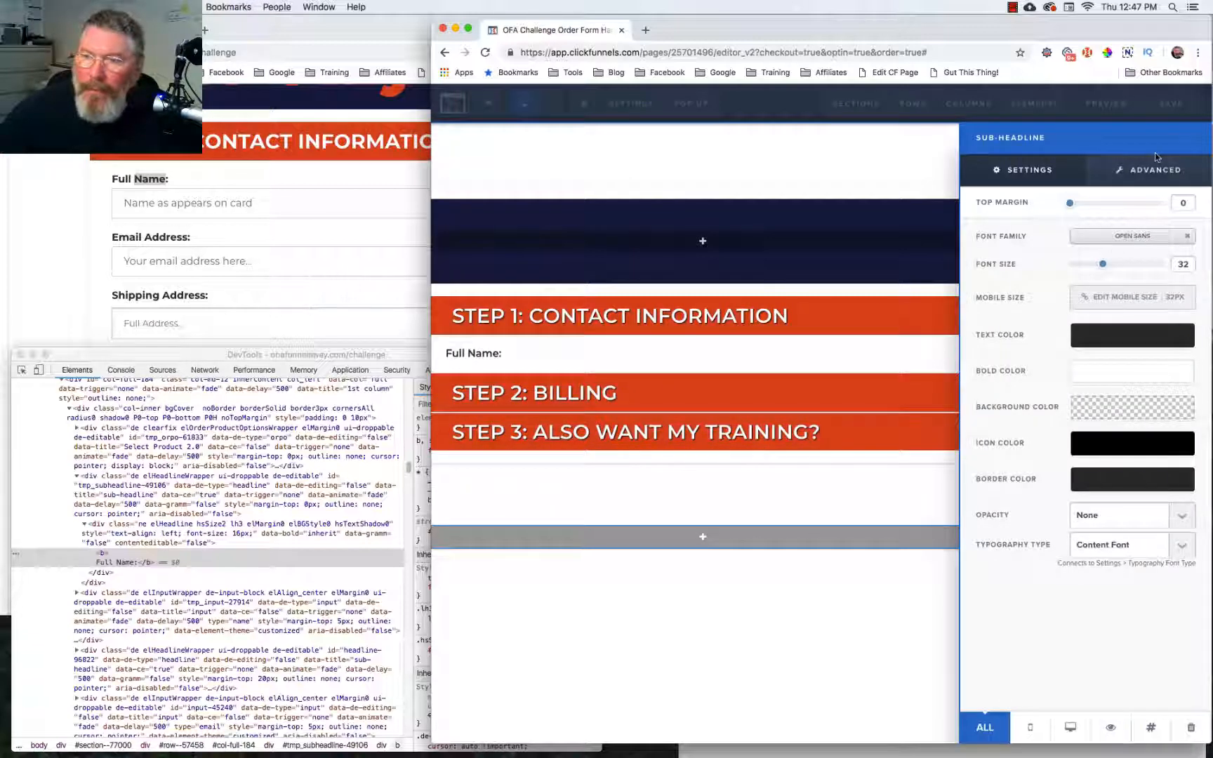
{"action": "left_click", "coordinate": [1153, 172]}
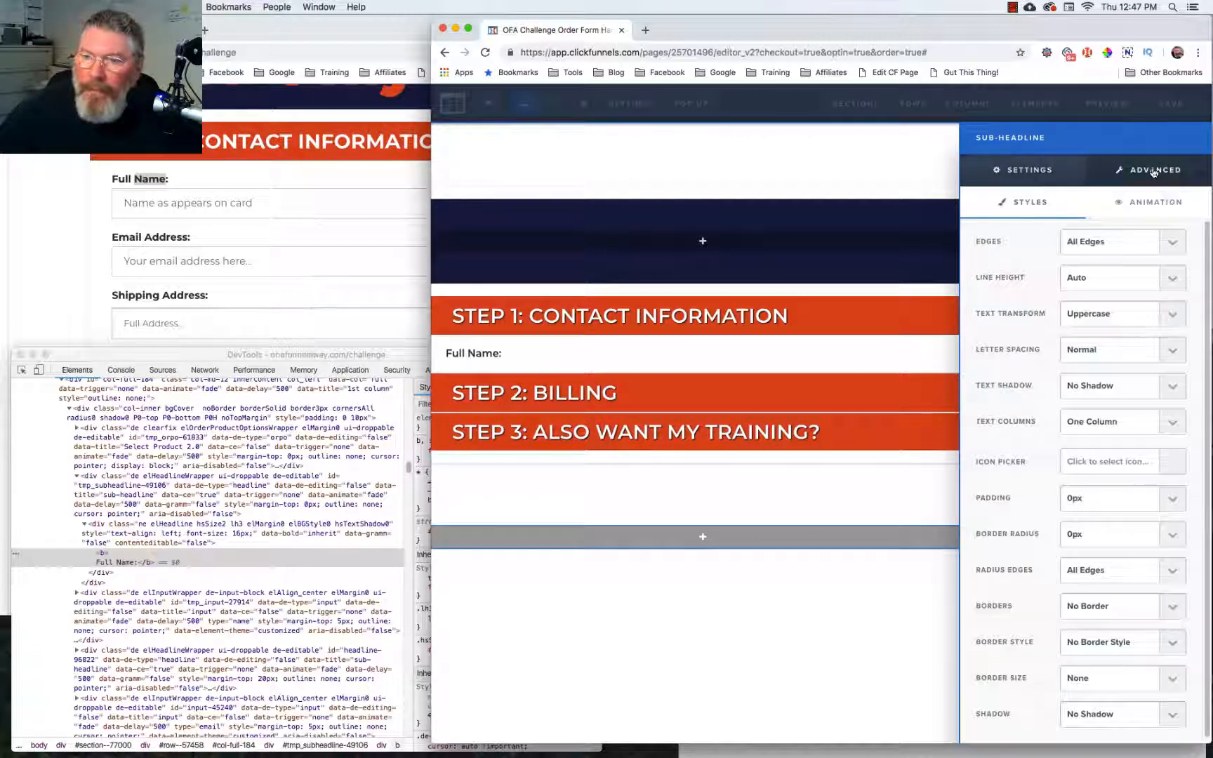
{"action": "left_click", "coordinate": [1113, 277]}
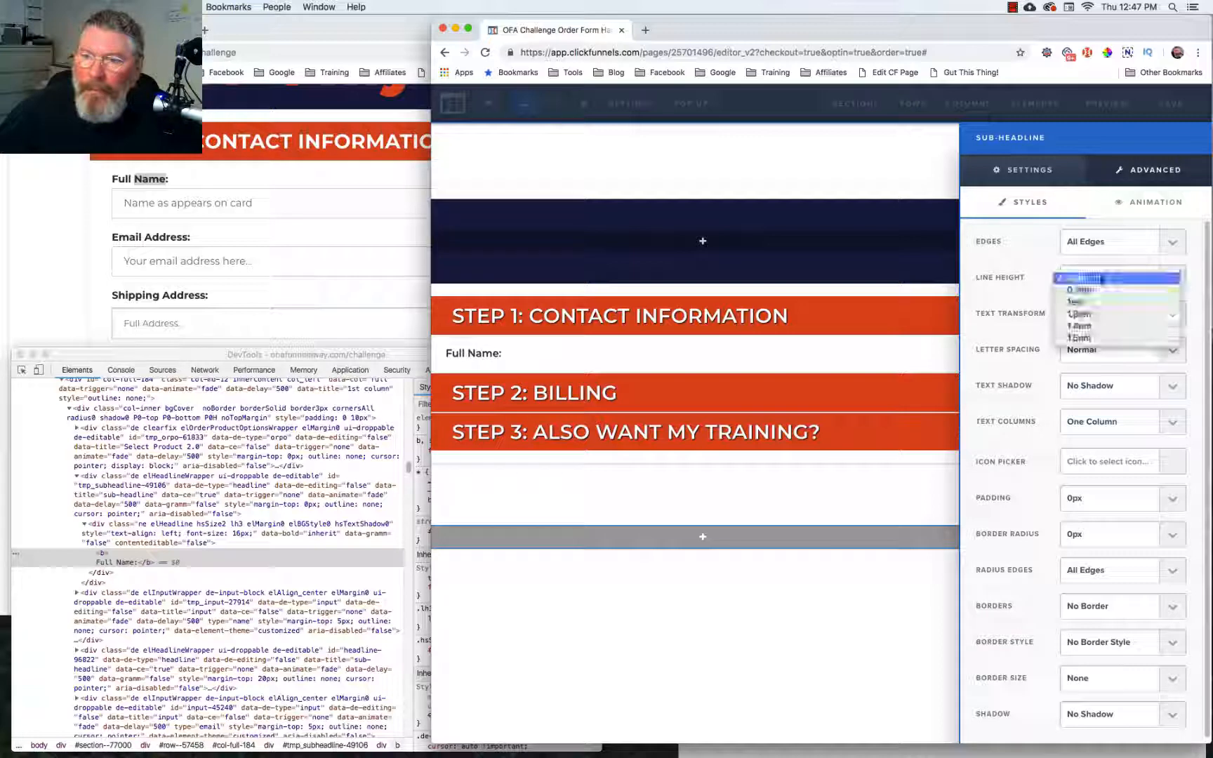
{"action": "left_click", "coordinate": [1087, 324]}
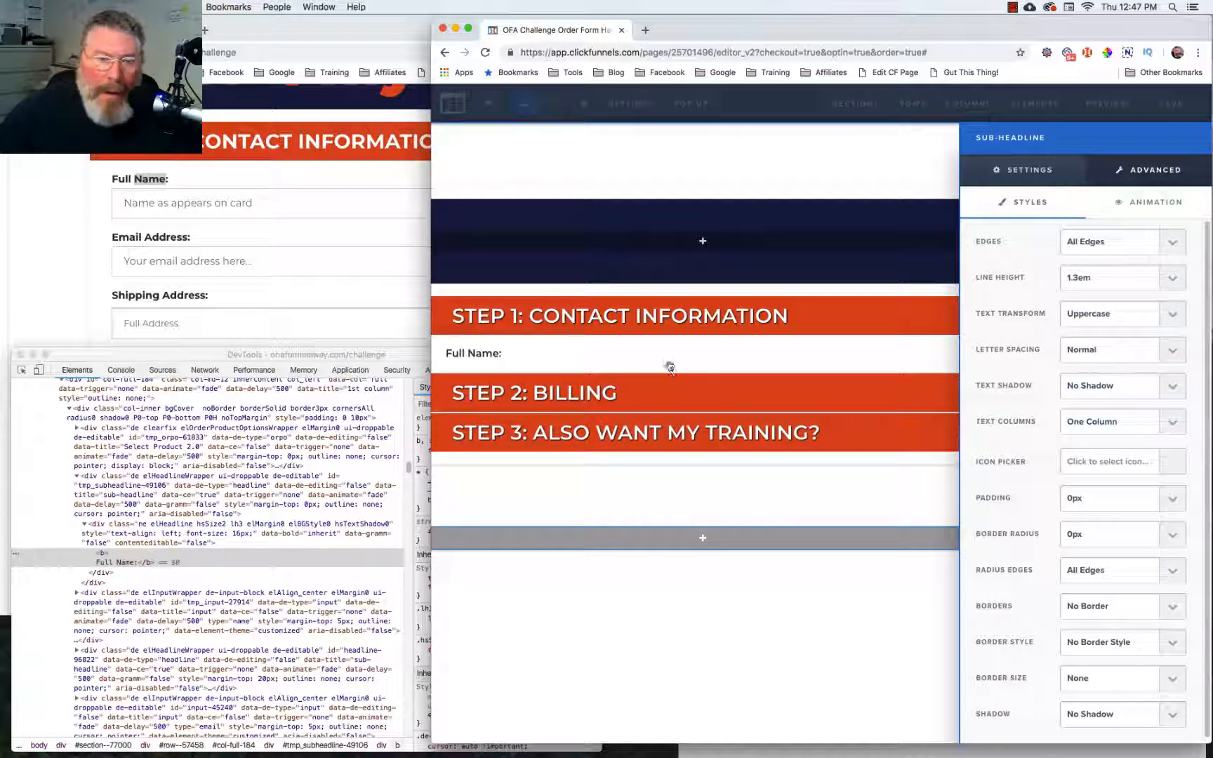
Examine the reference page's Full Name label styles in DevTools and compare them with the Full Name sub-headline settings in the editor.
{"action": "left_click", "coordinate": [144, 563]}
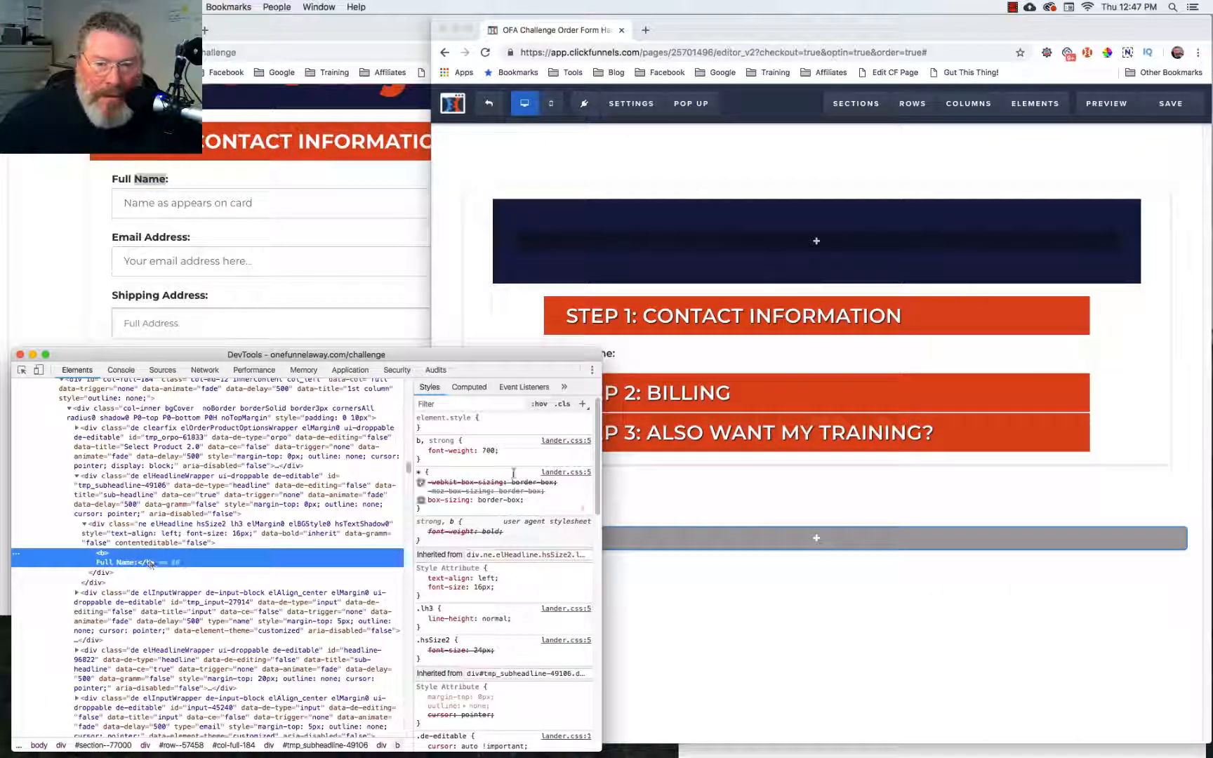
{"action": "scroll", "coordinate": [480, 584], "scroll_direction": "down", "scroll_amount": 3}
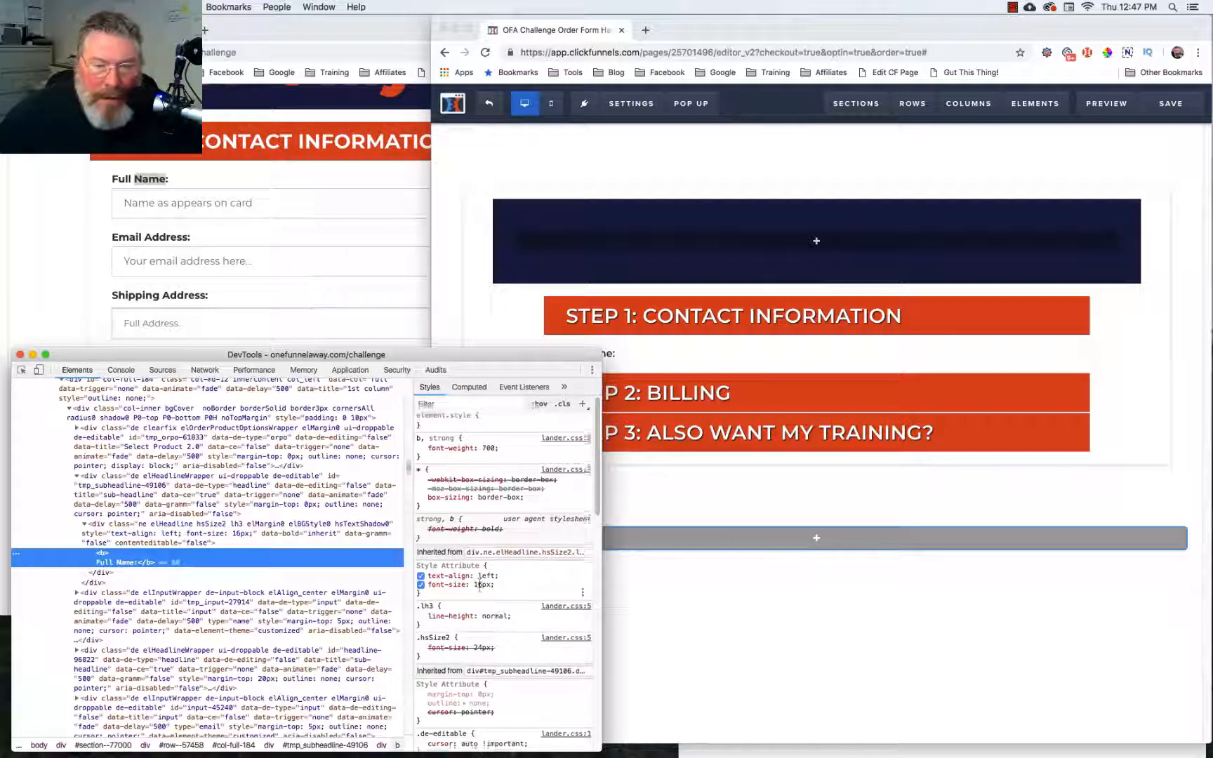
{"action": "scroll", "coordinate": [479, 584], "scroll_direction": "down", "scroll_amount": 1}
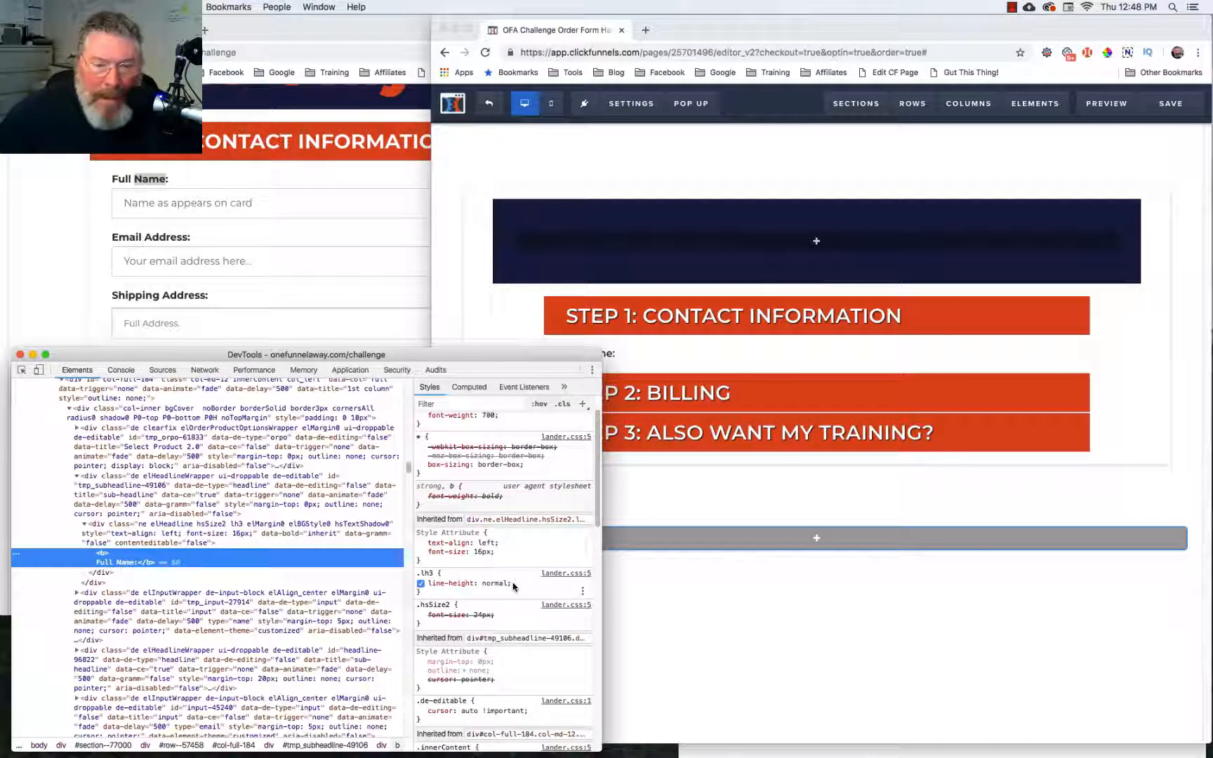
{"action": "scroll", "coordinate": [520, 586], "scroll_direction": "down", "scroll_amount": 8}
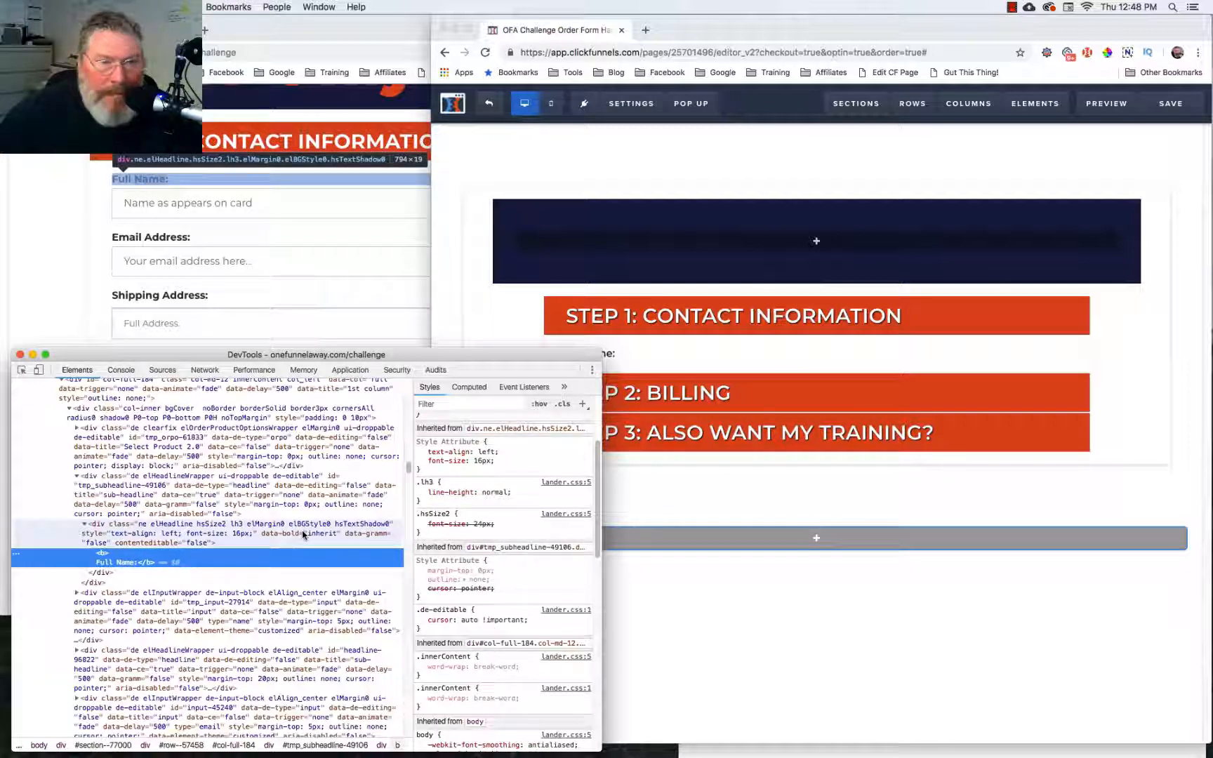
{"action": "left_click", "coordinate": [627, 360]}
{"action": "mouse_move", "coordinate": [608, 359]}
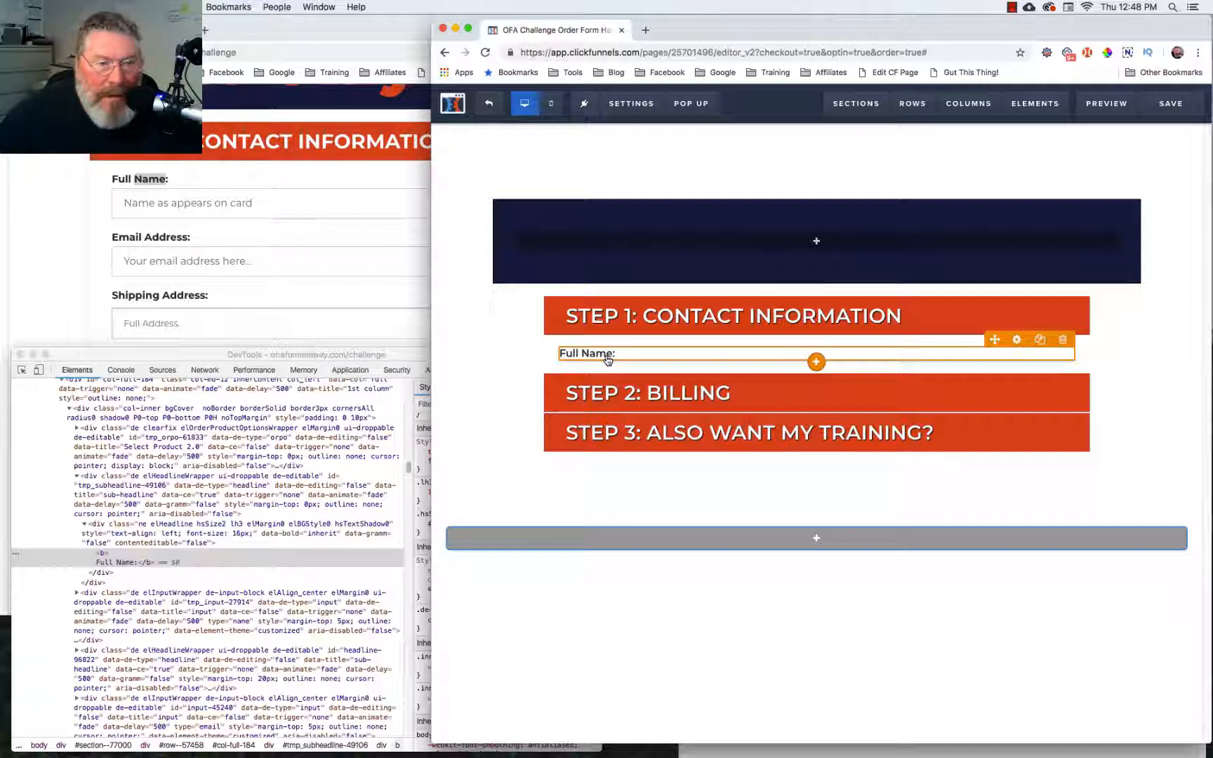
{"action": "left_click", "coordinate": [1016, 340]}
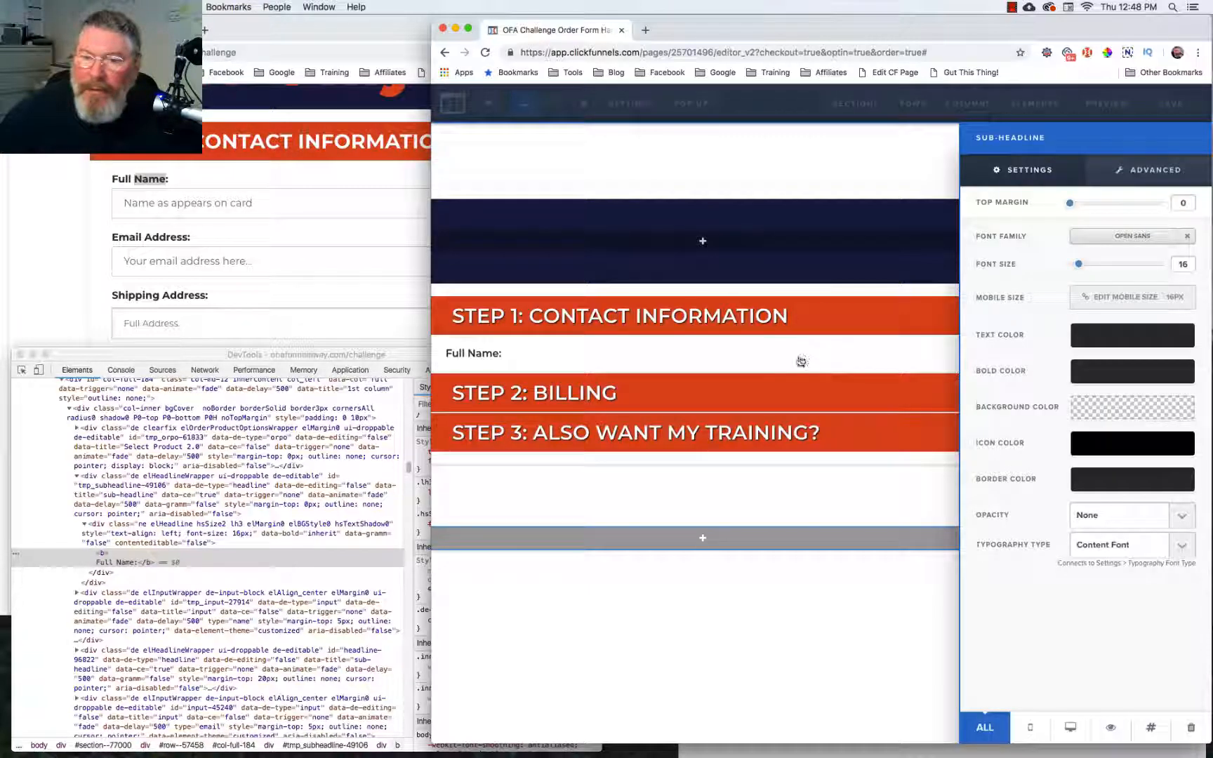
{"action": "left_click", "coordinate": [799, 359]}
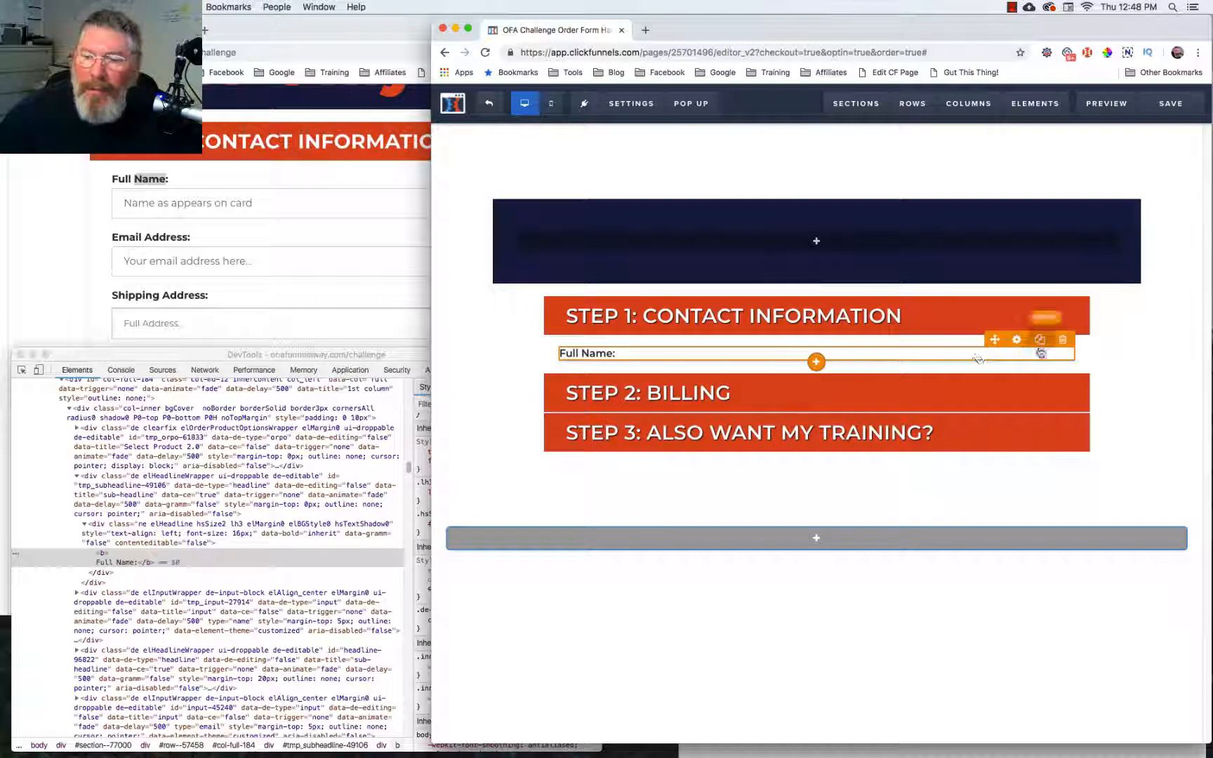
Clone the "Full Name:" sub-headline and change the copy's text to "Email Address:".
{"action": "left_click", "coordinate": [1039, 340]}
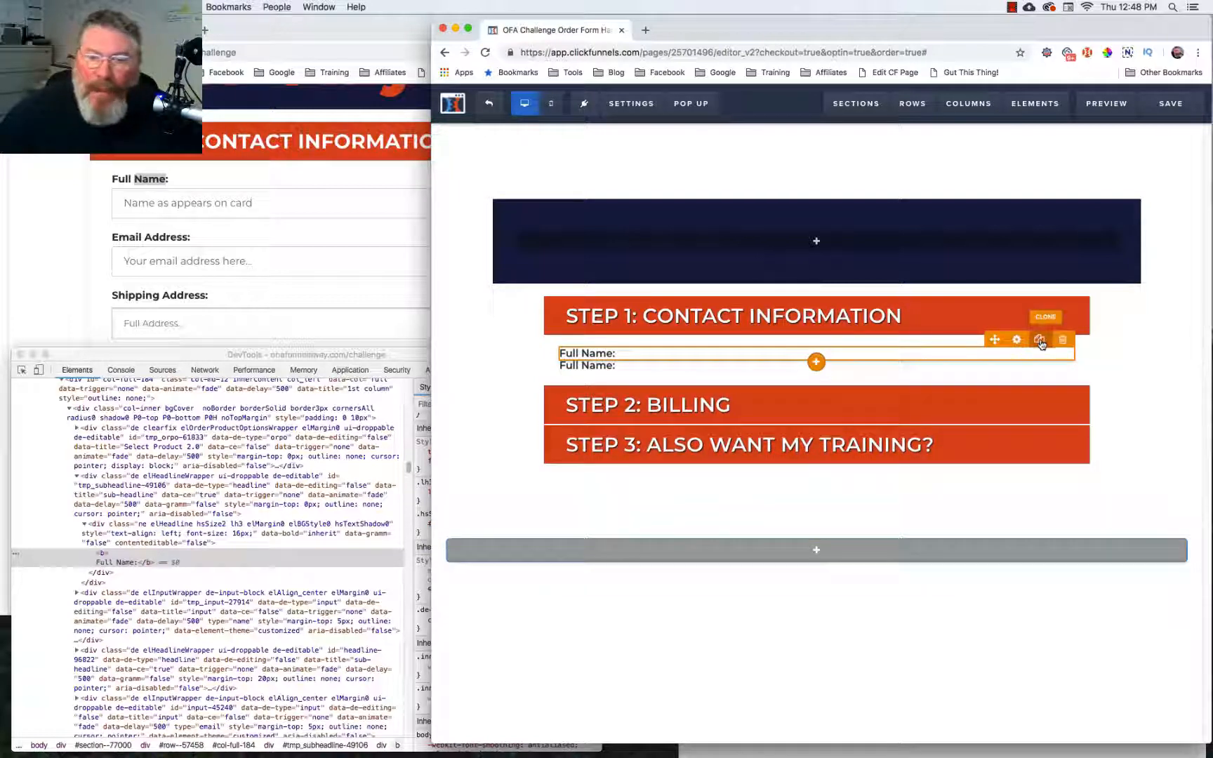
{"action": "left_click", "coordinate": [613, 365]}
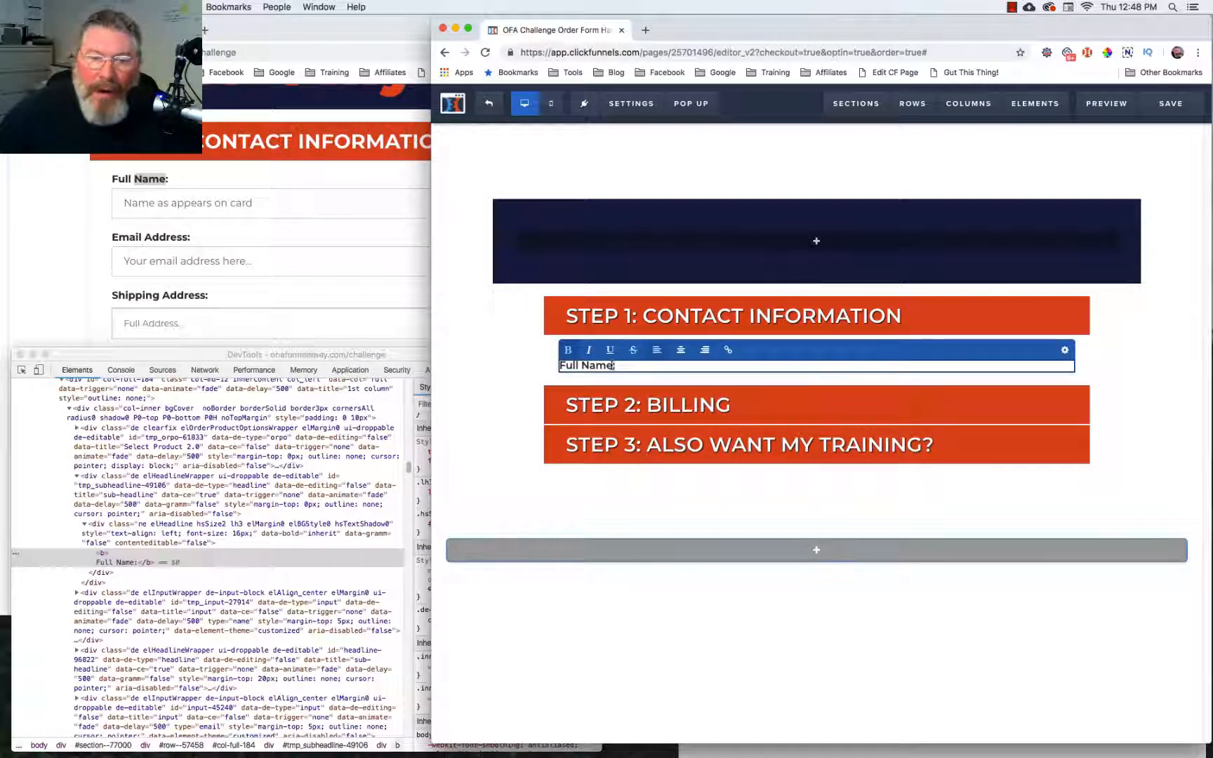
{"action": "left_click_drag", "start_coordinate": [615, 365], "coordinate": [561, 365]}
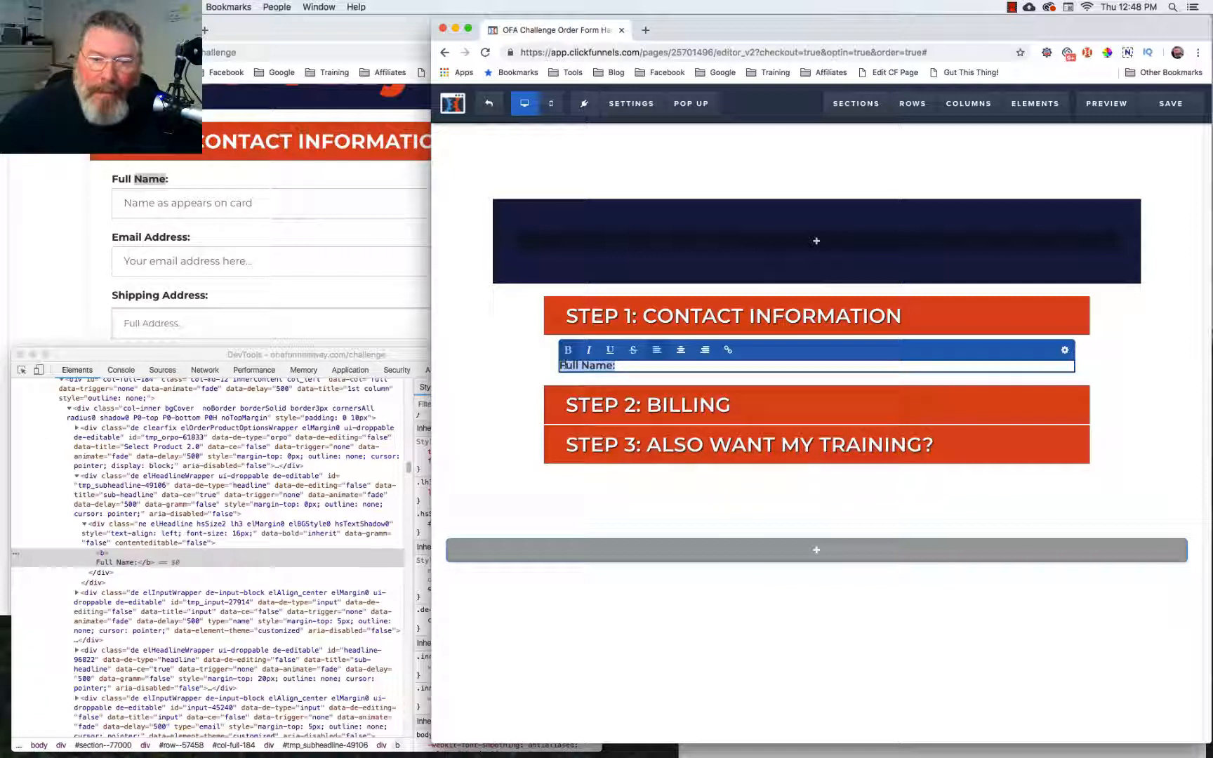
{"action": "type", "text": "Emai"}
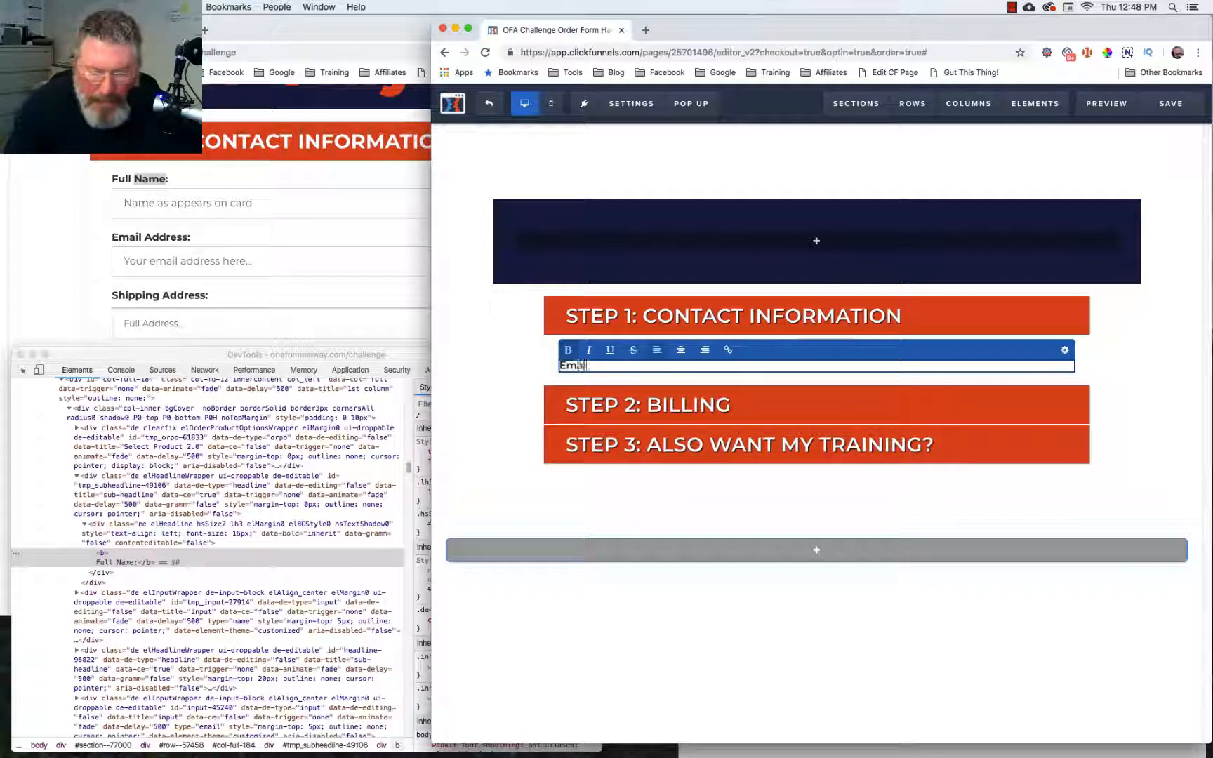
{"action": "type", "text": "l Address"}
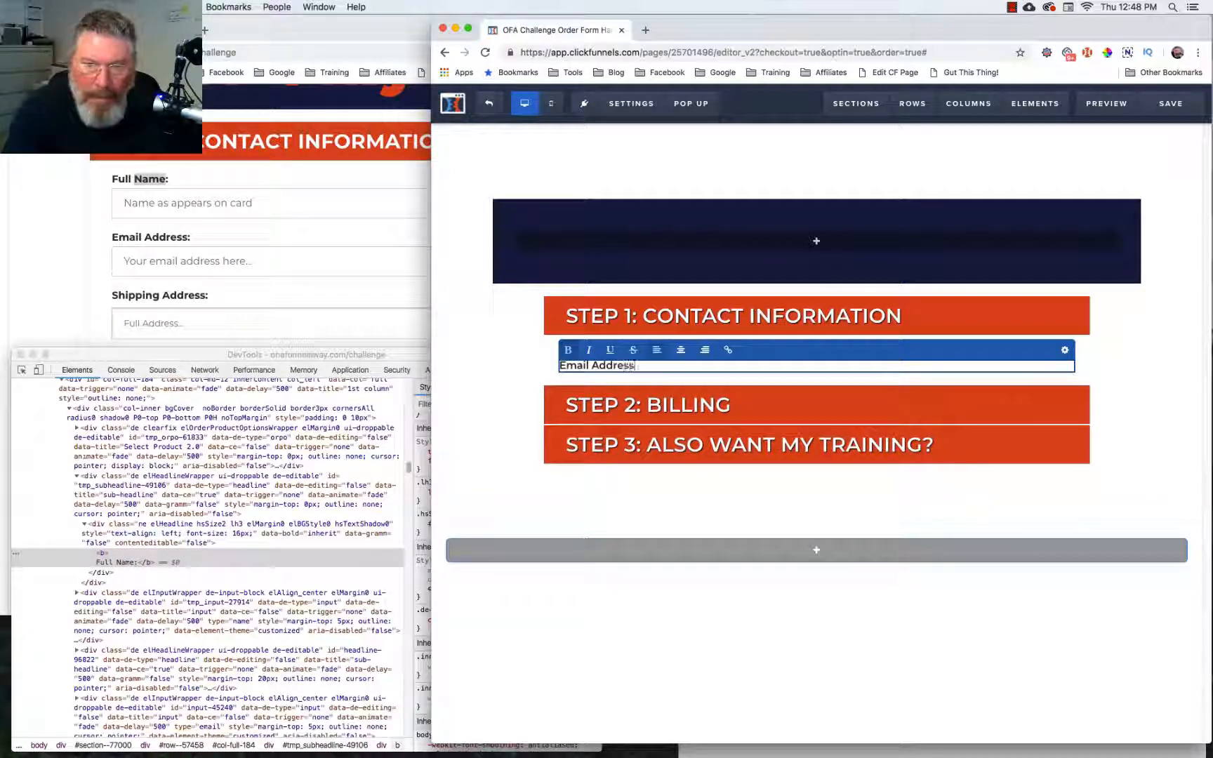
{"action": "type", "text": ":"}
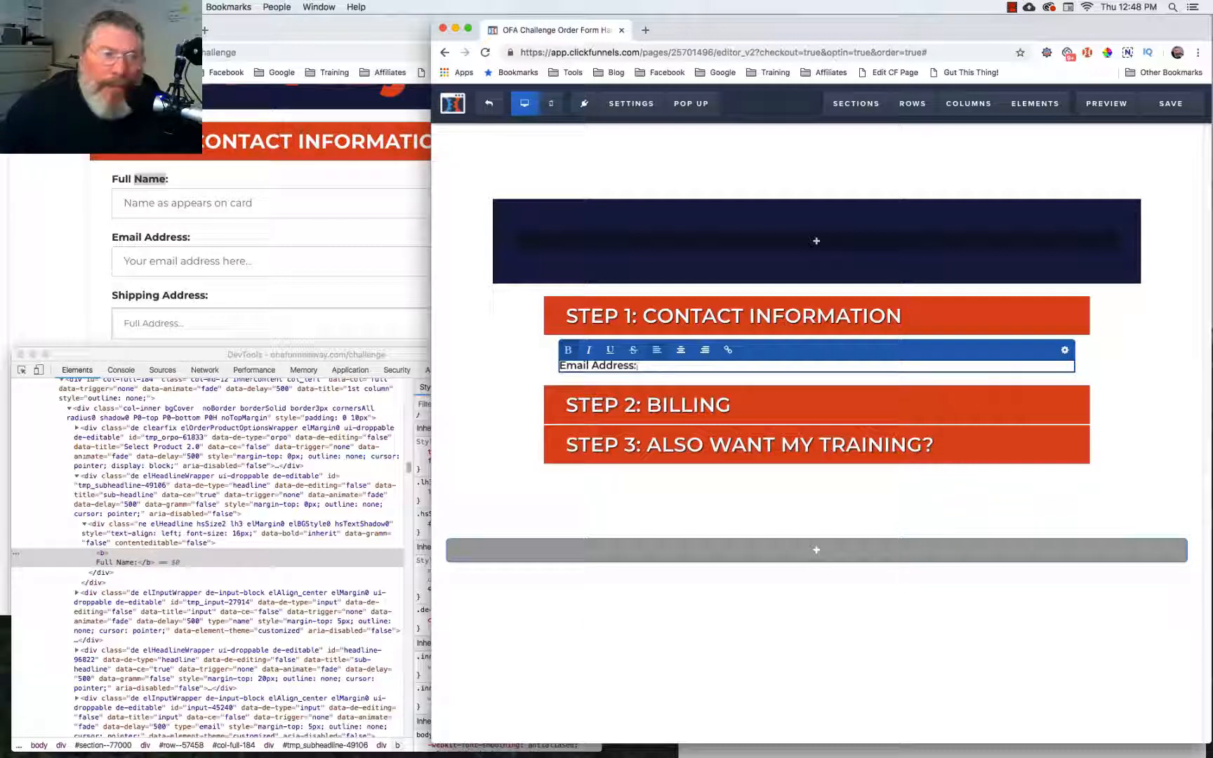
Add an Input form element between the "Full Name:" and "Email Address:" labels, following the reference form's layout.
{"action": "left_click", "coordinate": [233, 297]}
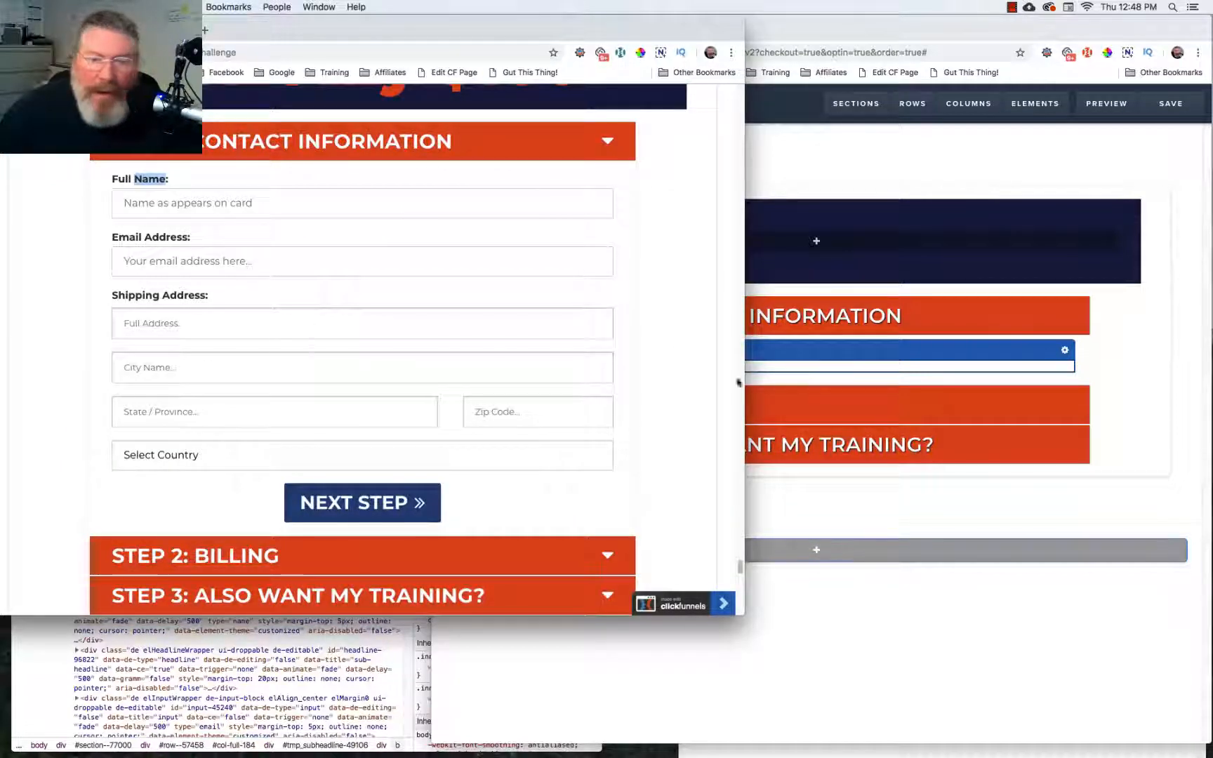
{"action": "left_click", "coordinate": [911, 502]}
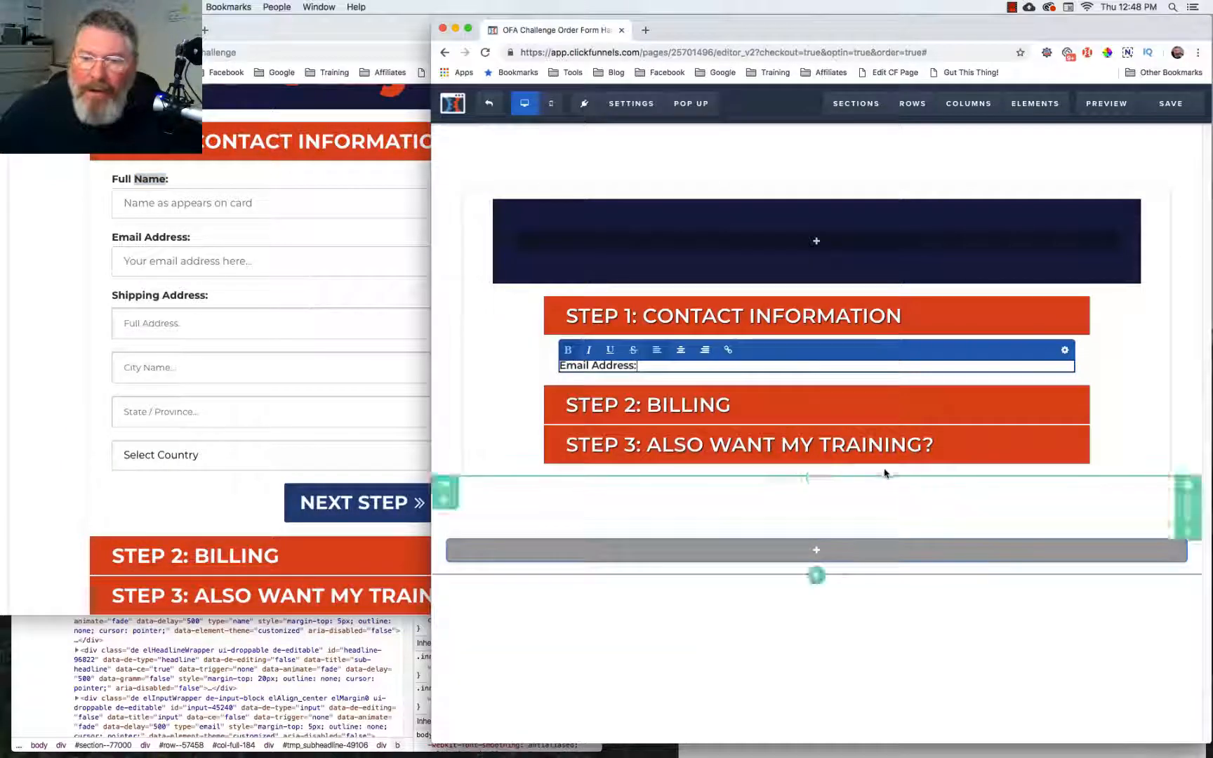
{"action": "left_click", "coordinate": [1127, 371]}
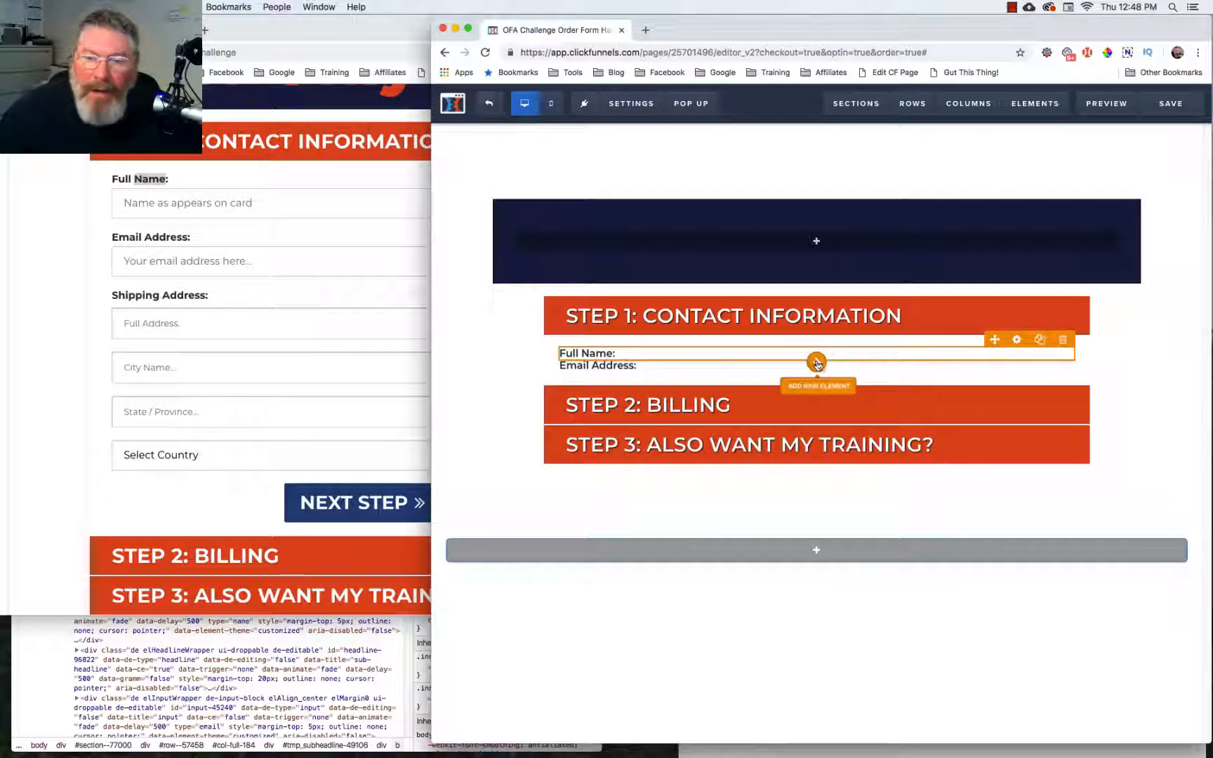
{"action": "left_click", "coordinate": [816, 363]}
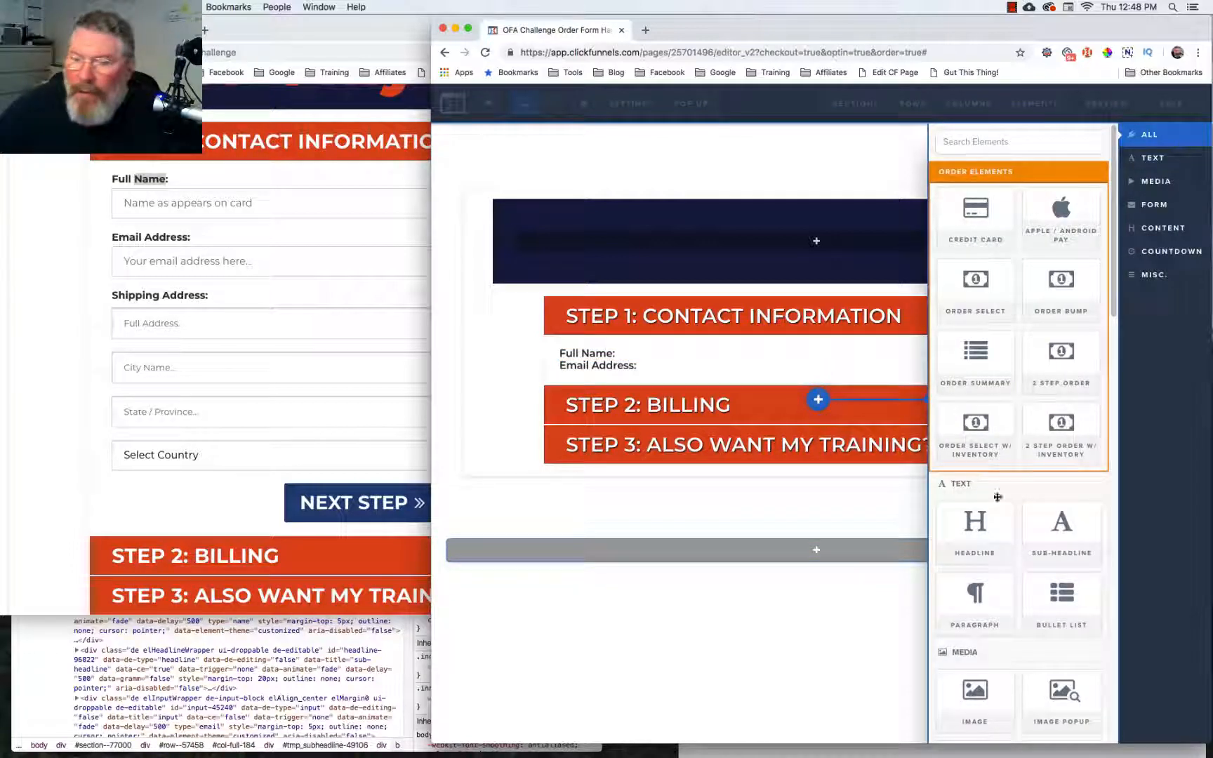
{"action": "scroll", "coordinate": [990, 705], "scroll_direction": "down", "scroll_amount": 1}
{"action": "scroll", "coordinate": [997, 658], "scroll_direction": "down", "scroll_amount": 5}
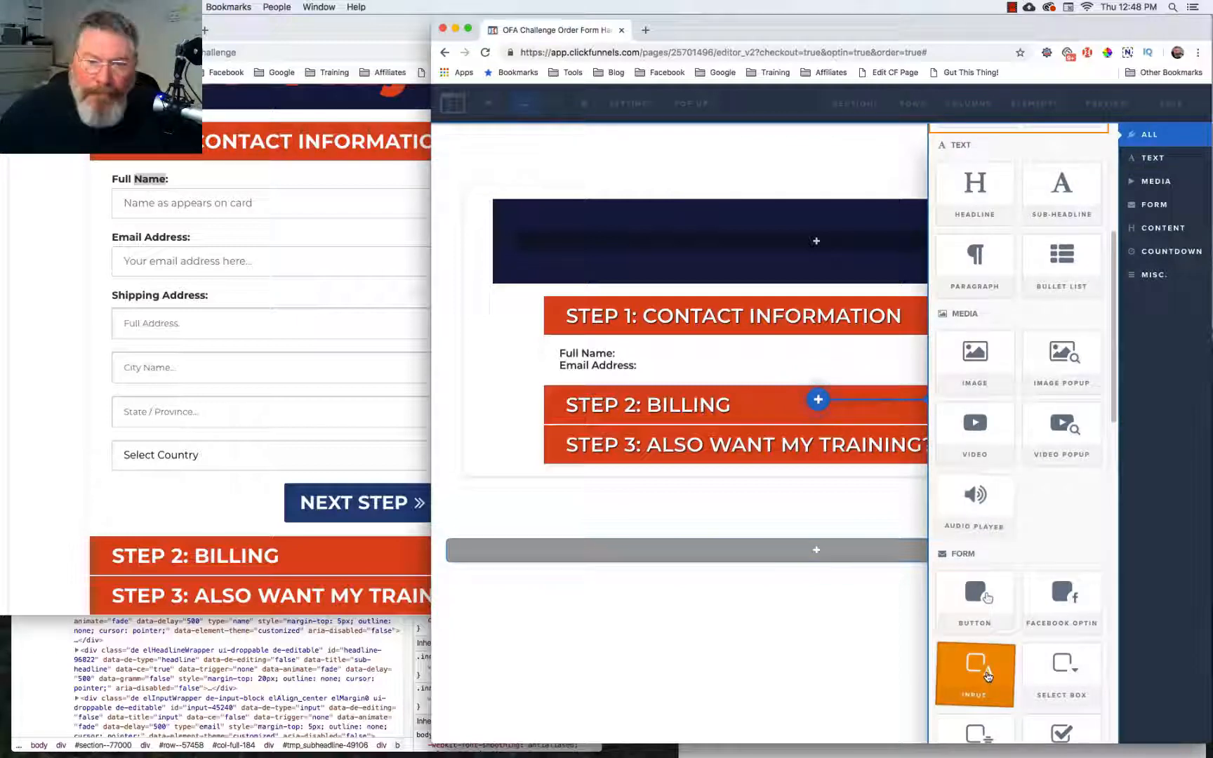
{"action": "left_click", "coordinate": [987, 676]}
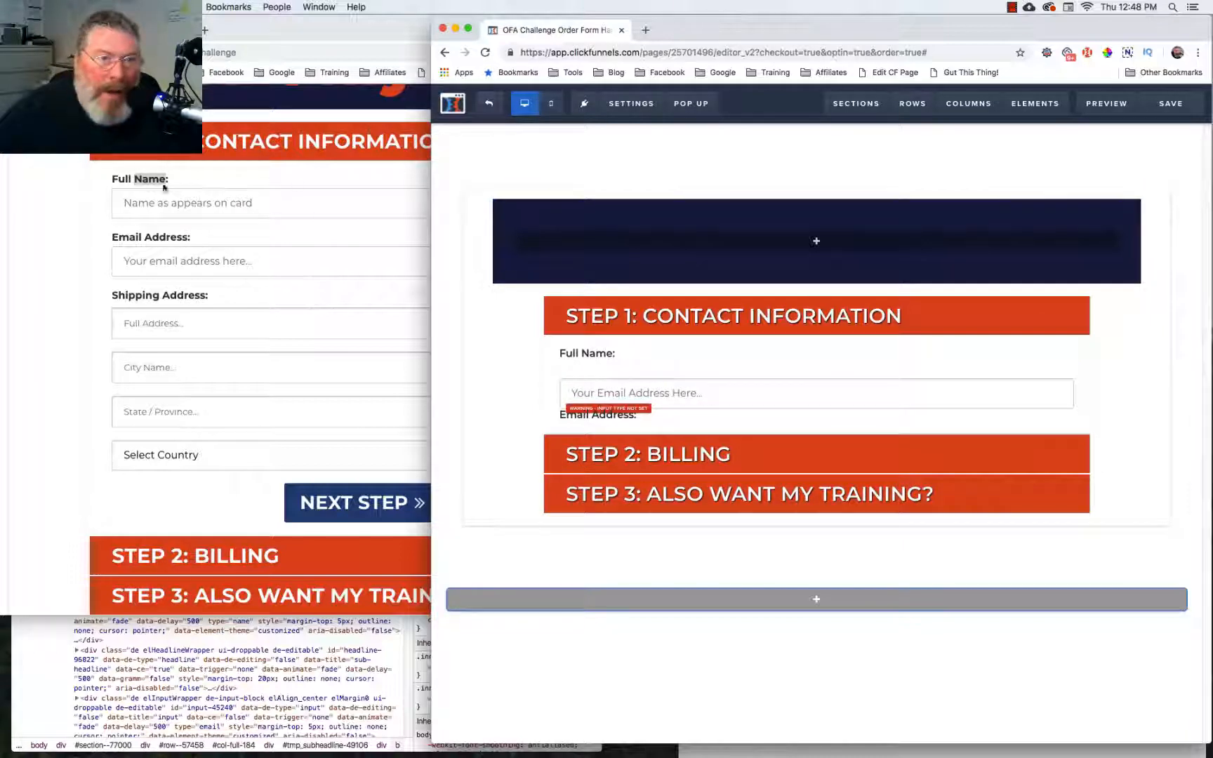
Inspect the reference page's name input field in DevTools and examine the styles of the field and its wrapper.
{"action": "right_click", "coordinate": [121, 199]}
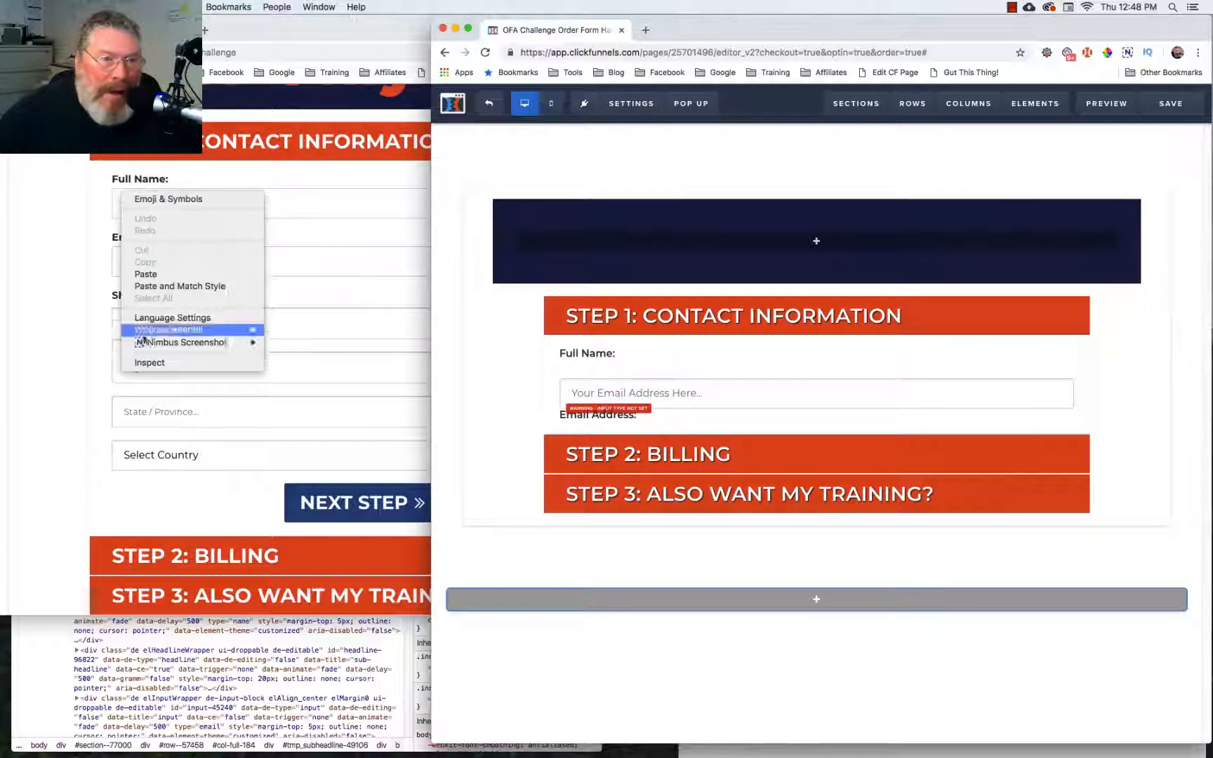
{"action": "left_click", "coordinate": [142, 363]}
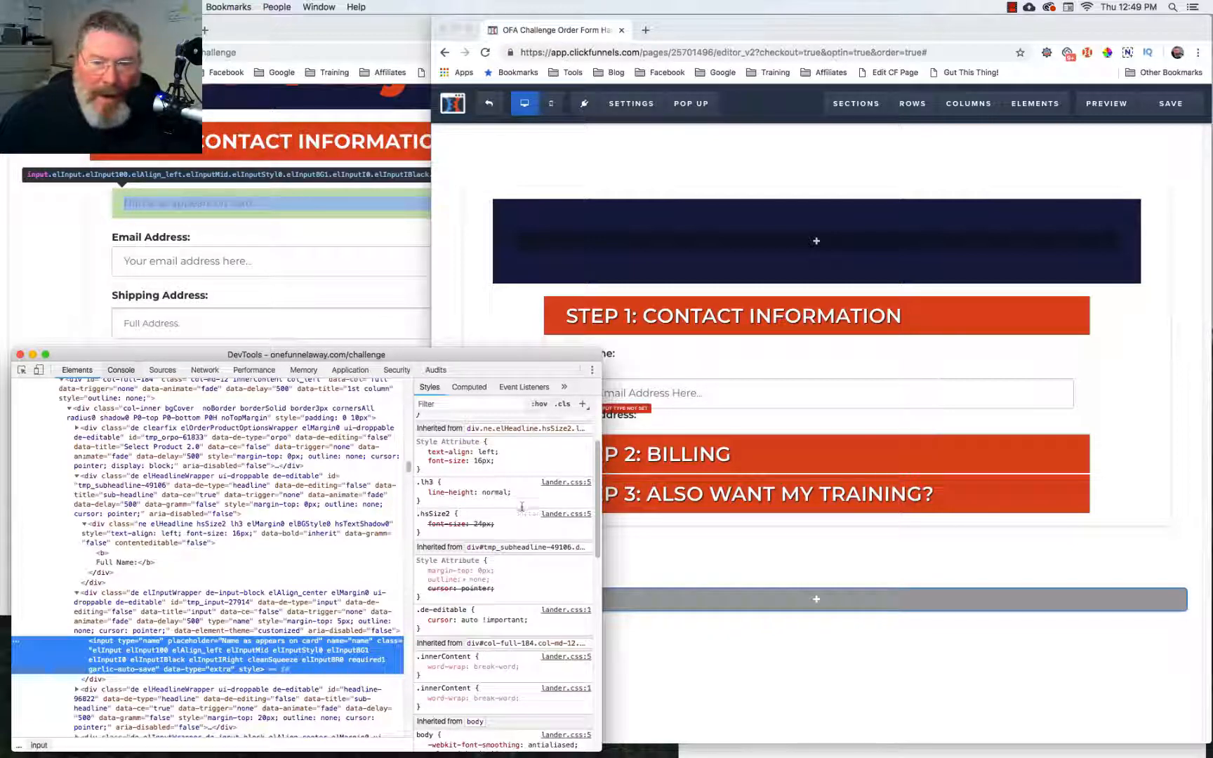
{"action": "scroll", "coordinate": [522, 506], "scroll_direction": "up", "scroll_amount": 5}
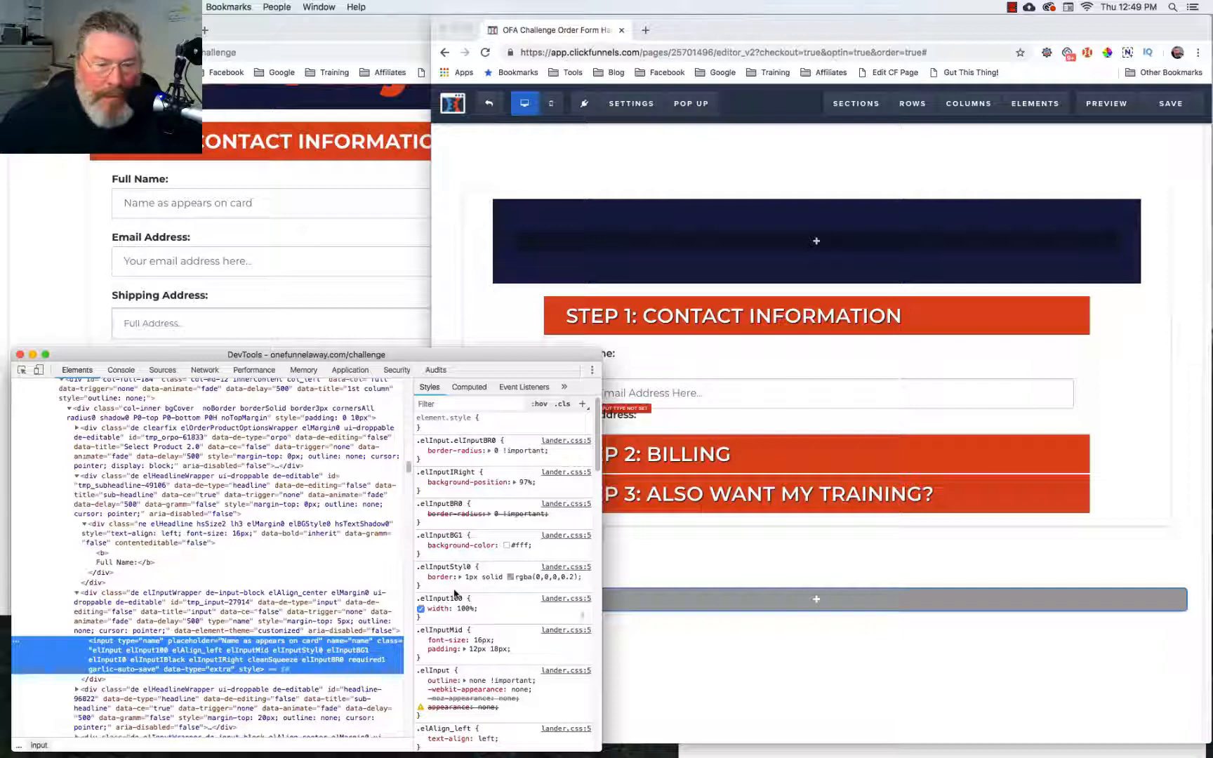
{"action": "left_click", "coordinate": [178, 621]}
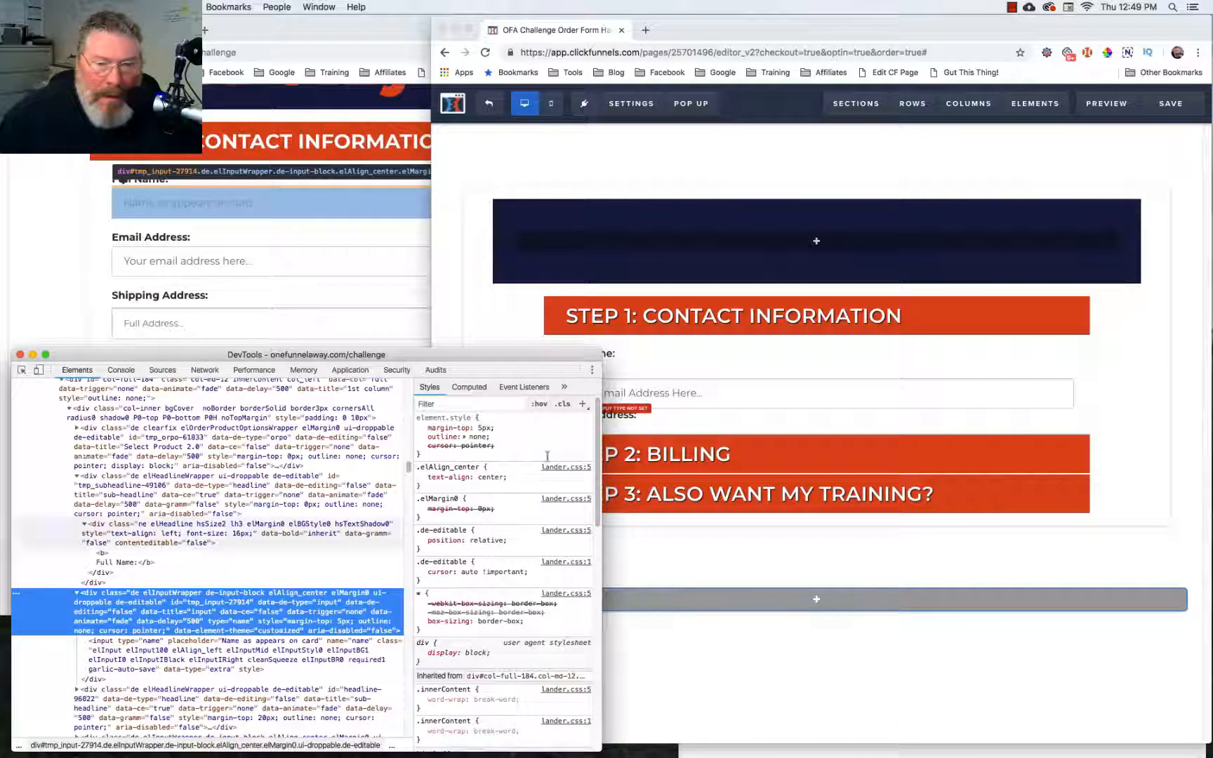
Set the input field under "Full Name:" to a top margin of 5 and the input type Full Name.
{"action": "left_click", "coordinate": [815, 398]}
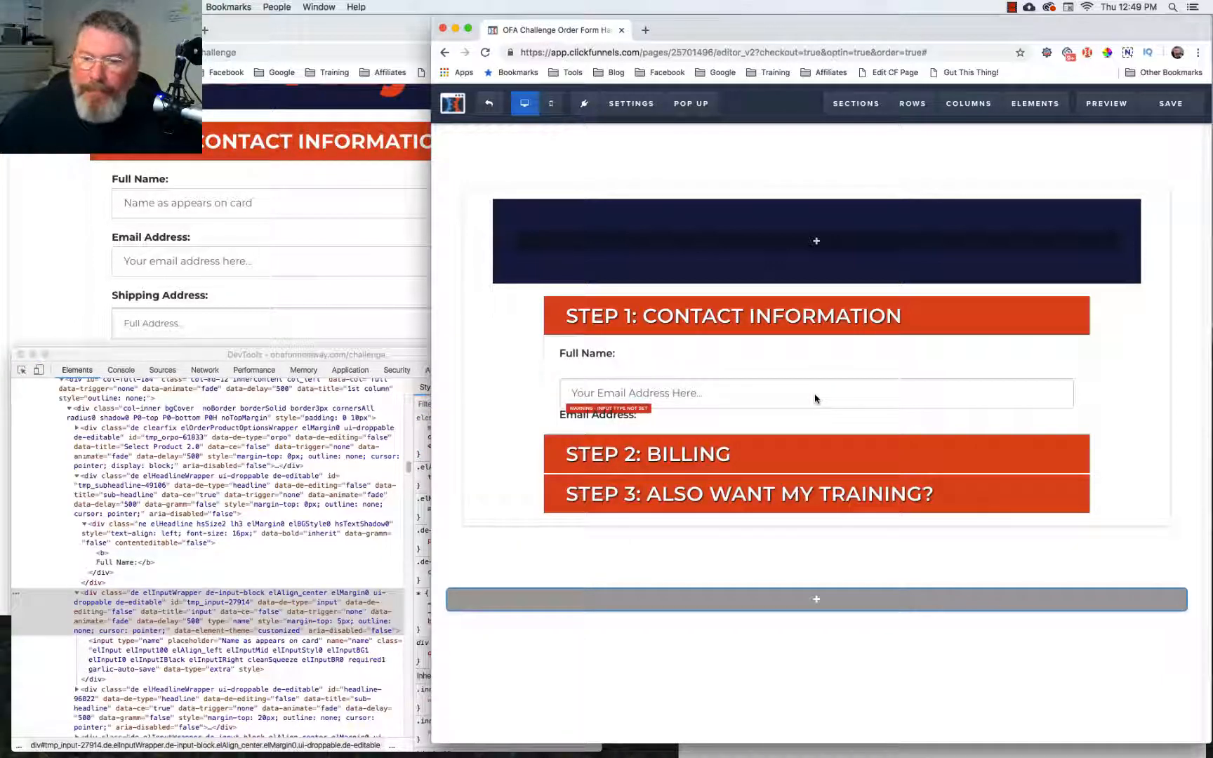
{"action": "mouse_move", "coordinate": [879, 401]}
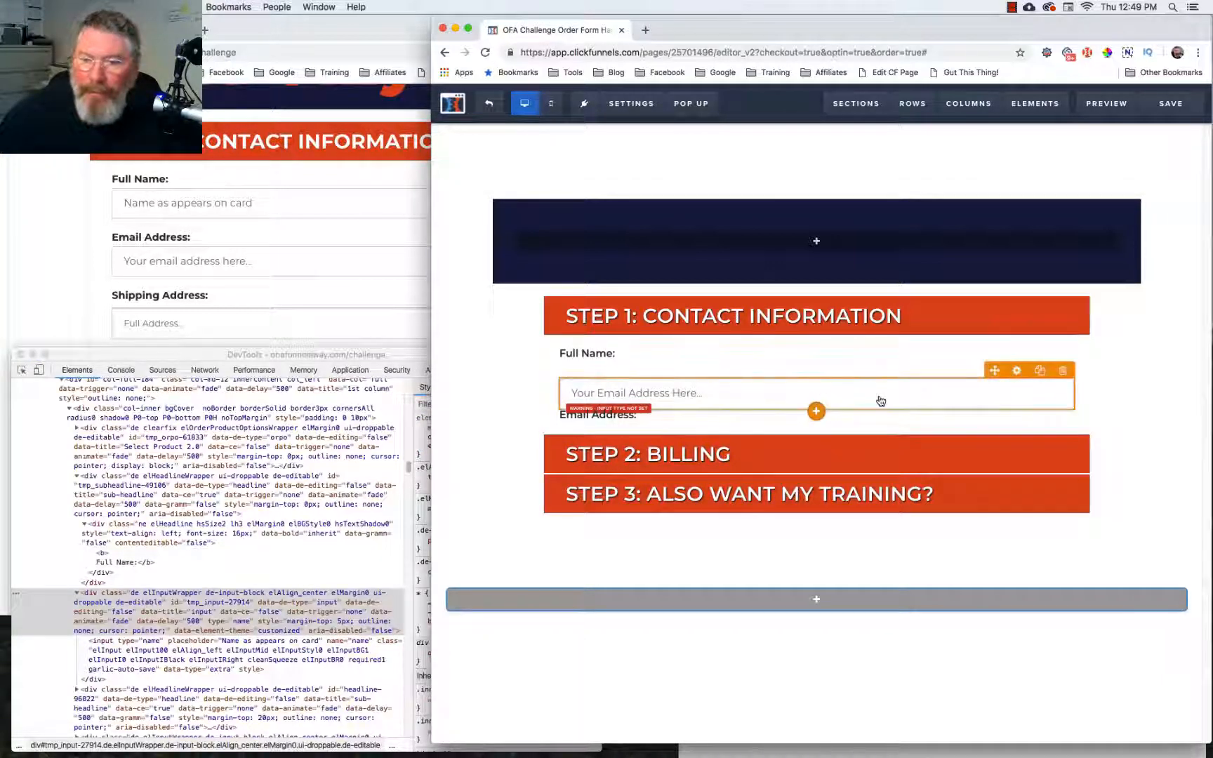
{"action": "left_click", "coordinate": [1016, 372]}
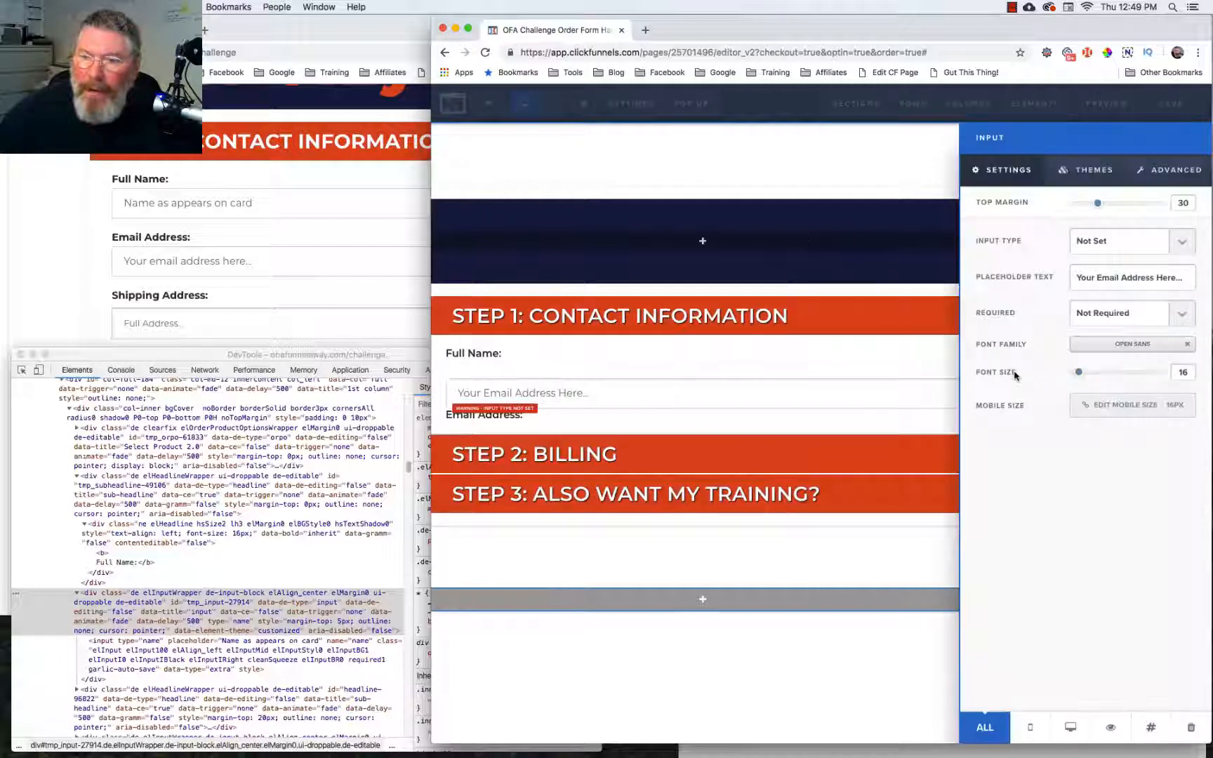
{"action": "left_click_drag", "start_coordinate": [1097, 205], "coordinate": [1075, 205]}
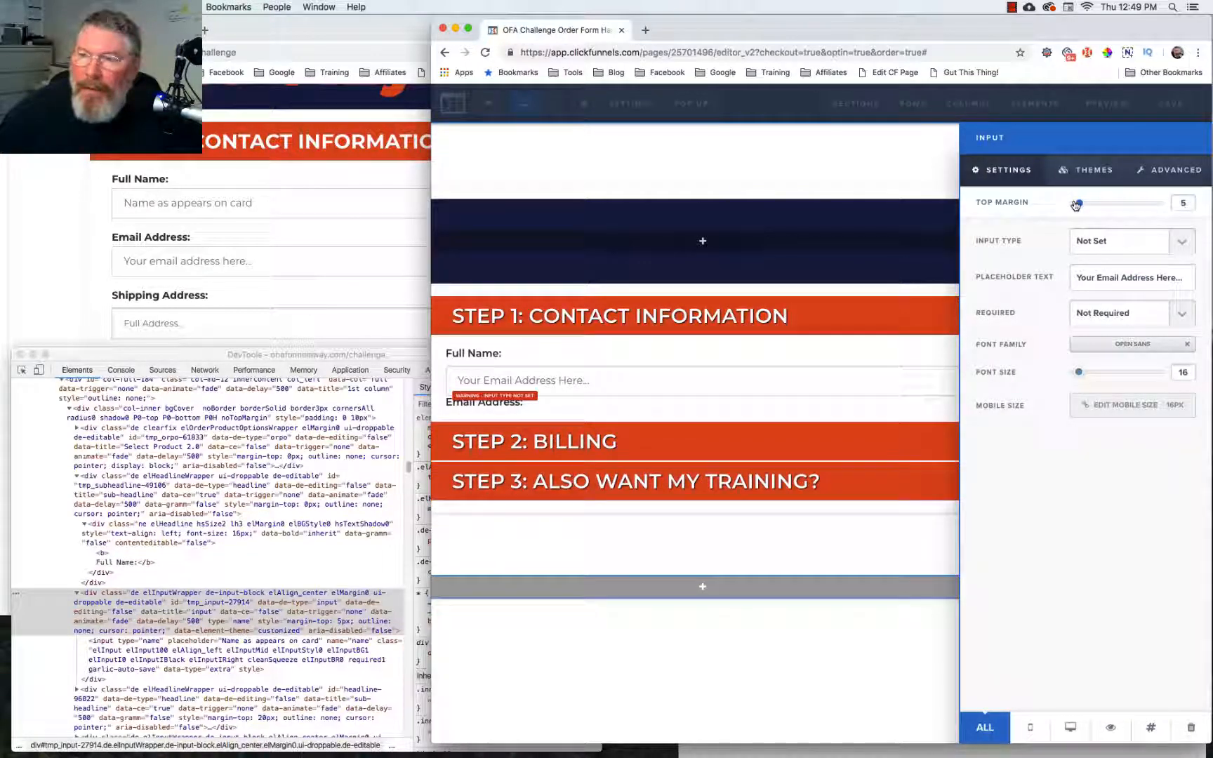
{"action": "left_click", "coordinate": [1114, 241]}
{"action": "left_click", "coordinate": [1112, 265]}
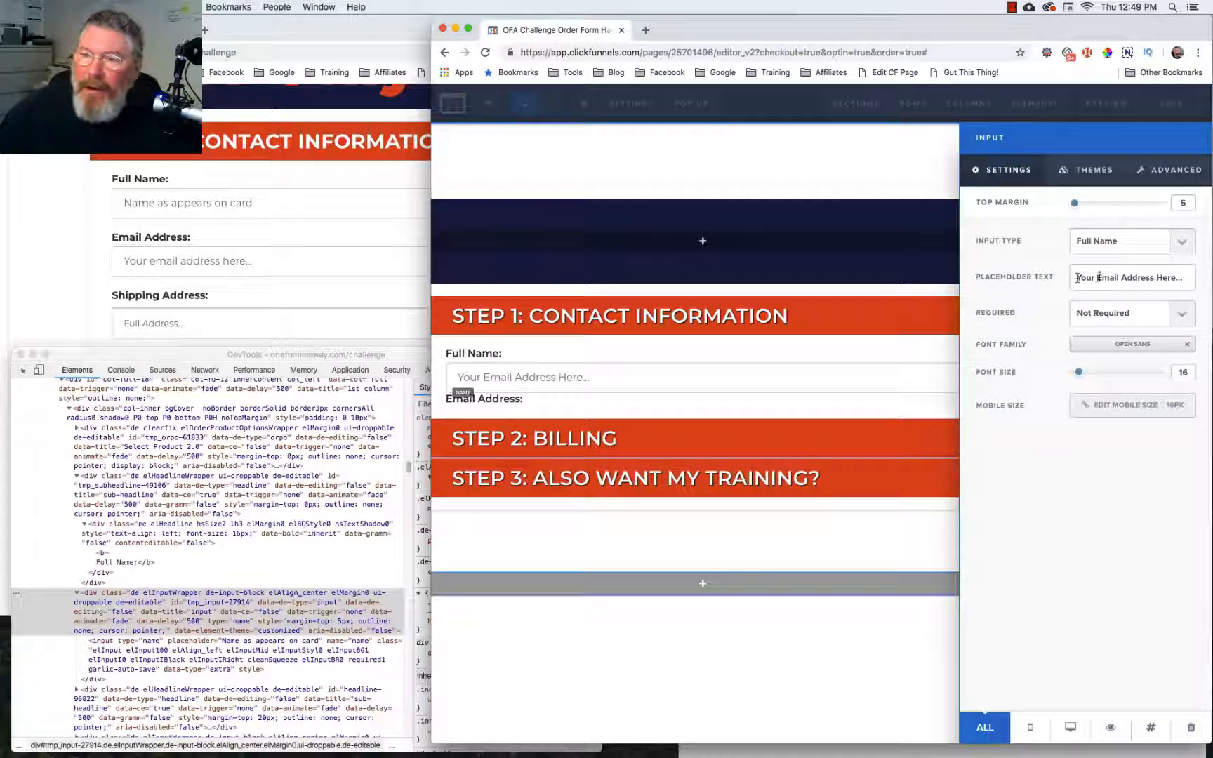
Change the name field's placeholder text to "Name as appears on card..." and make the field Required.
{"action": "left_click_drag", "start_coordinate": [1077, 277], "coordinate": [1184, 278]}
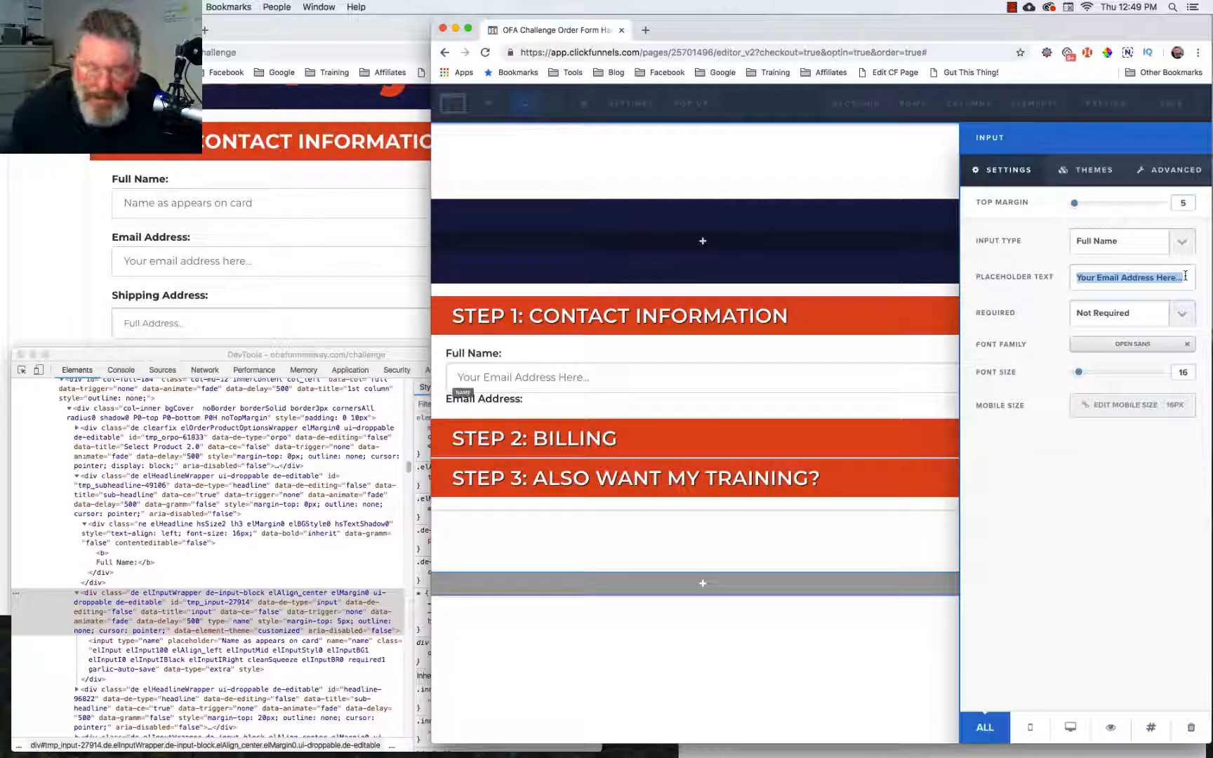
{"action": "key", "text": "BackSpace"}
{"action": "type", "text": "Name"}
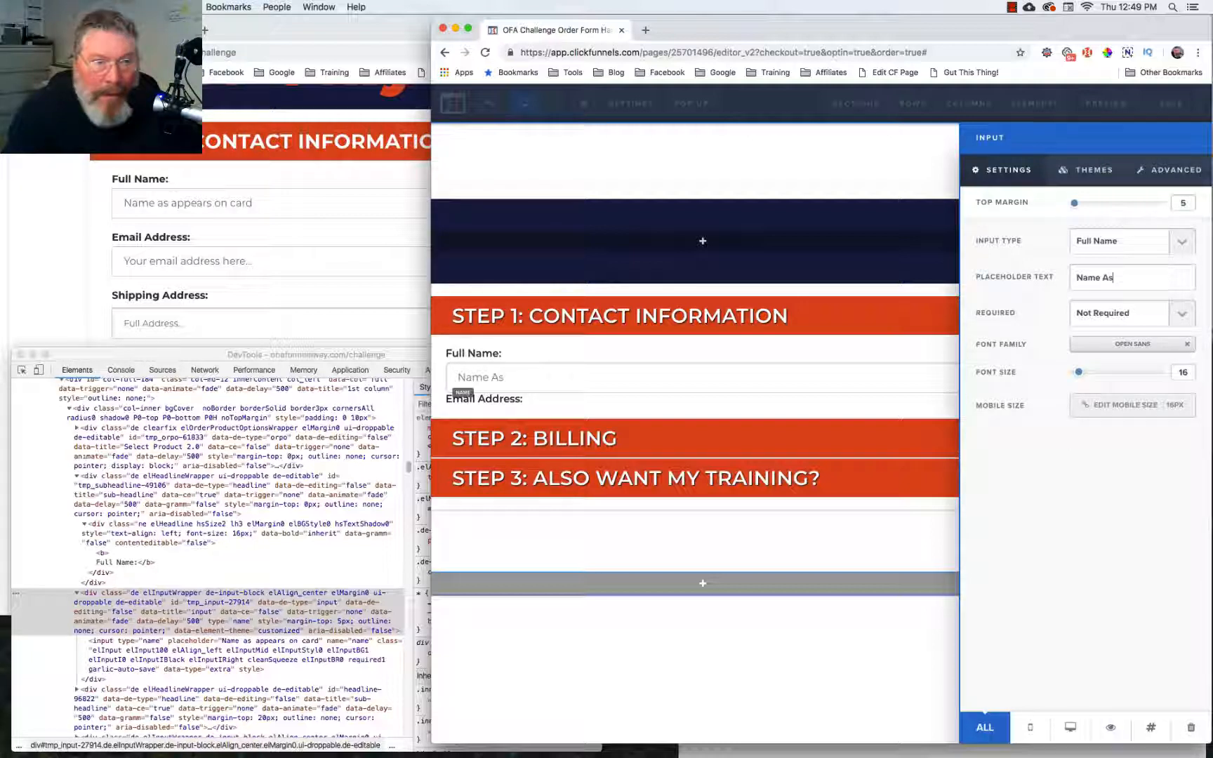
{"action": "type", "text": " as a"}
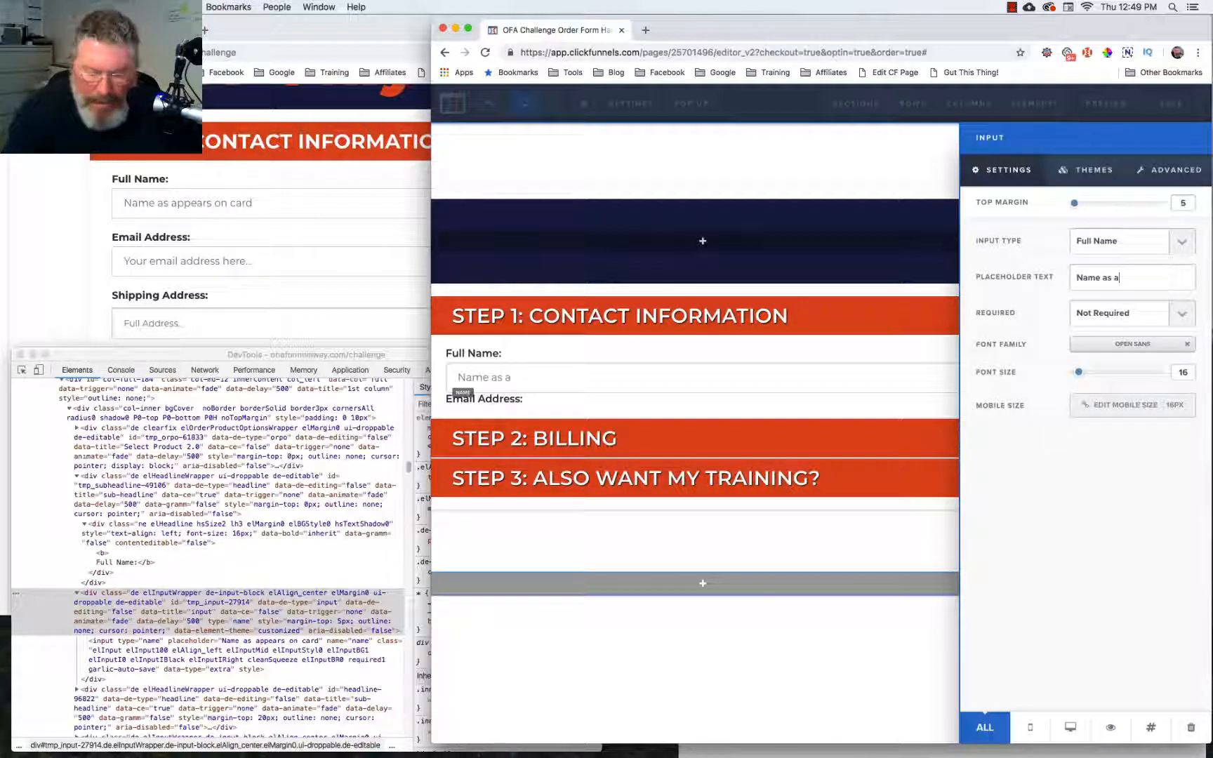
{"action": "type", "text": "ppears on card"}
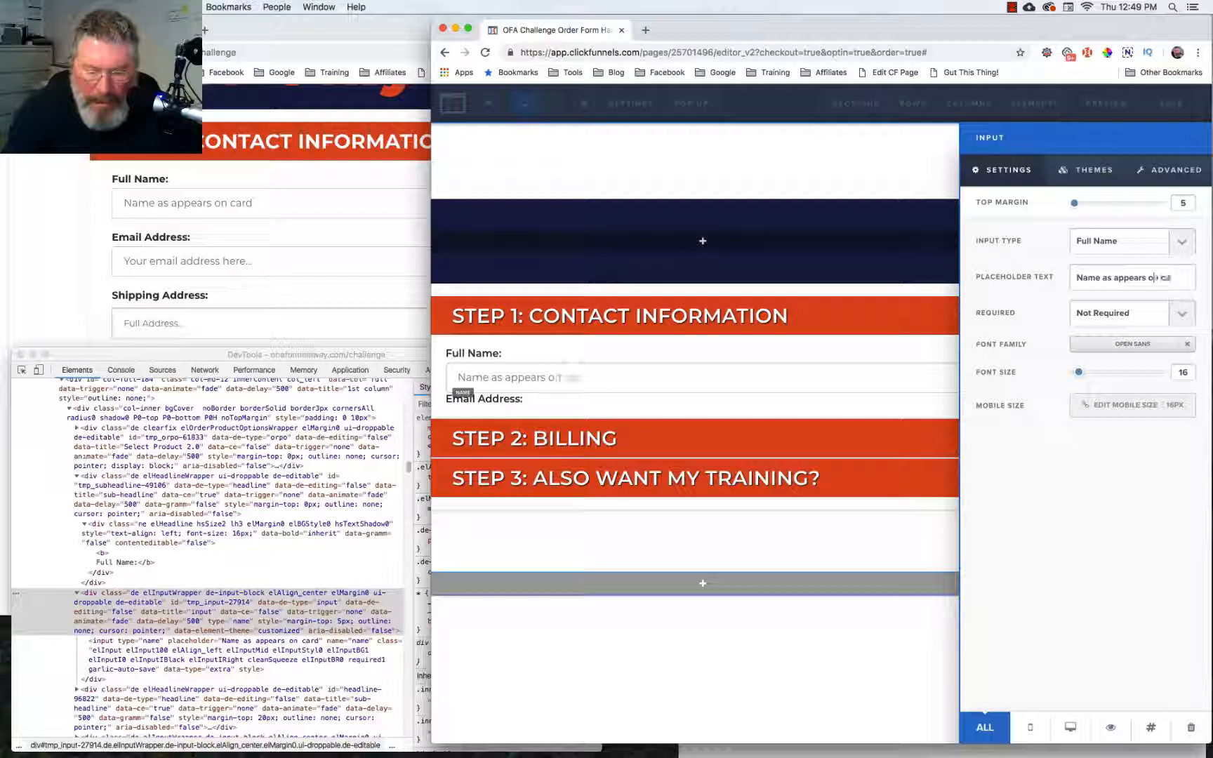
{"action": "type", "text": "..."}
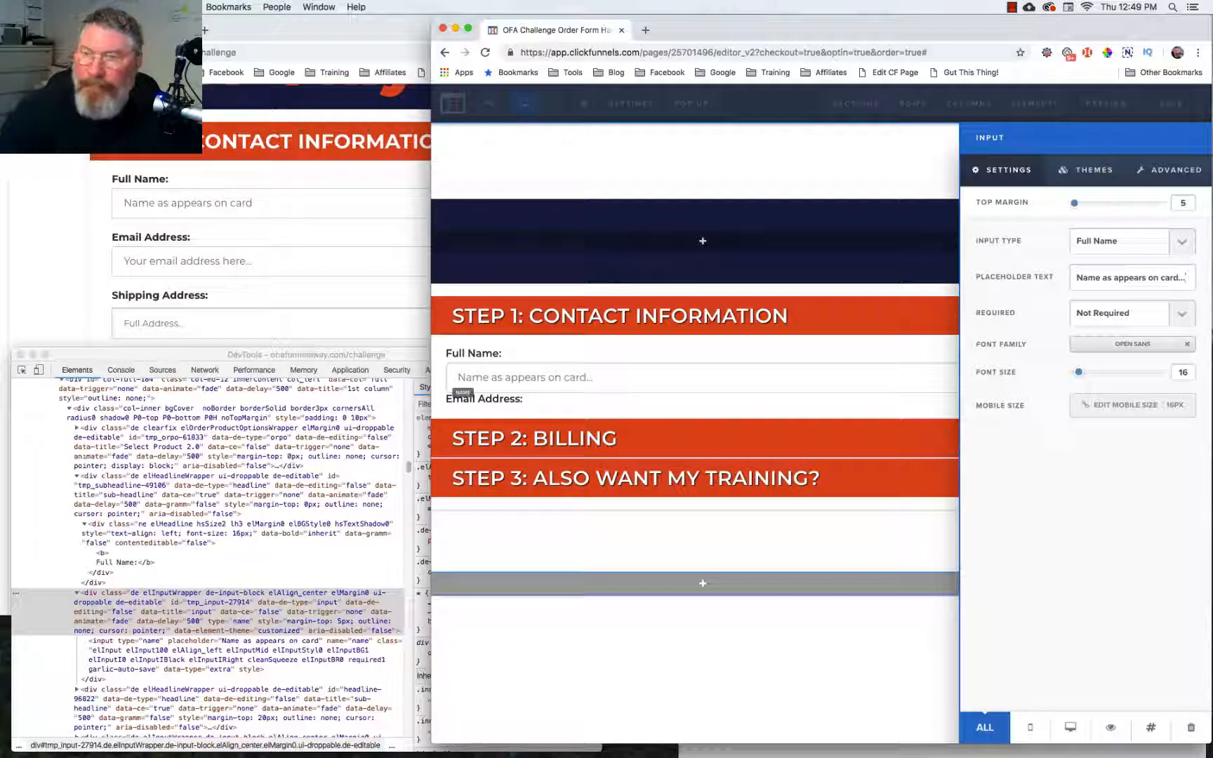
{"action": "left_click", "coordinate": [1149, 320]}
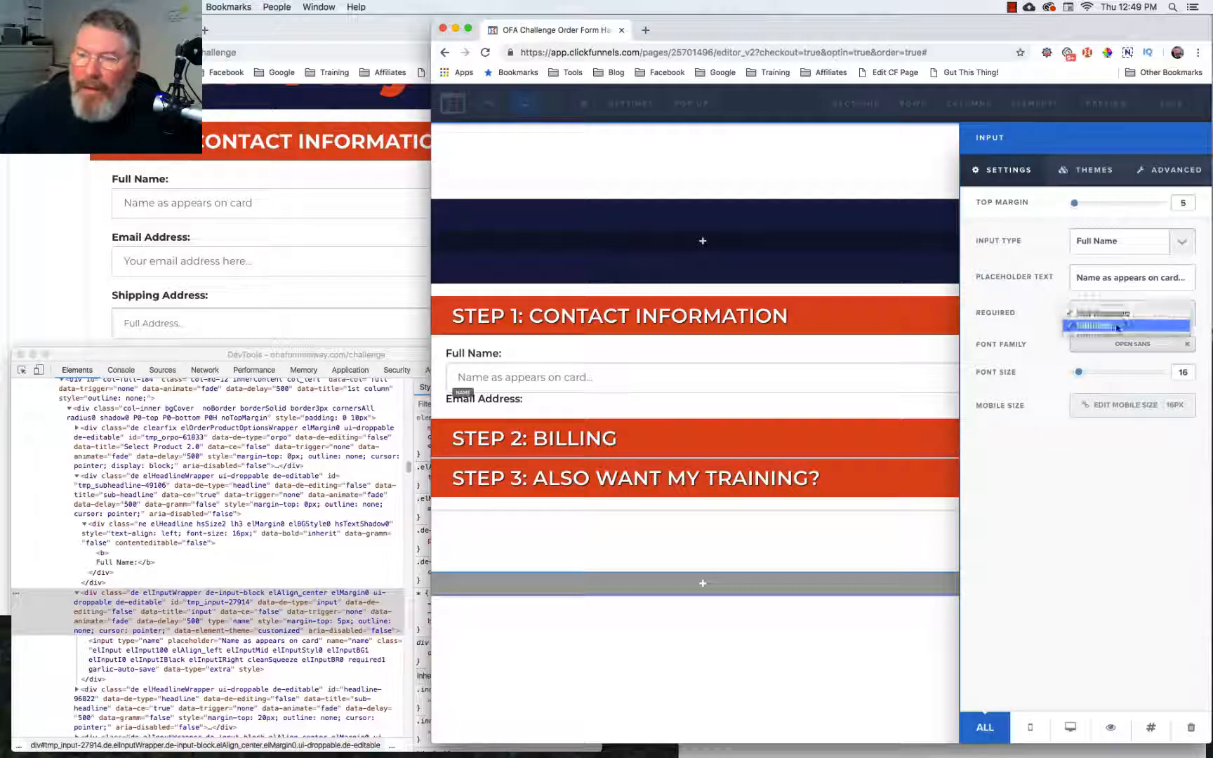
{"action": "left_click", "coordinate": [1117, 330]}
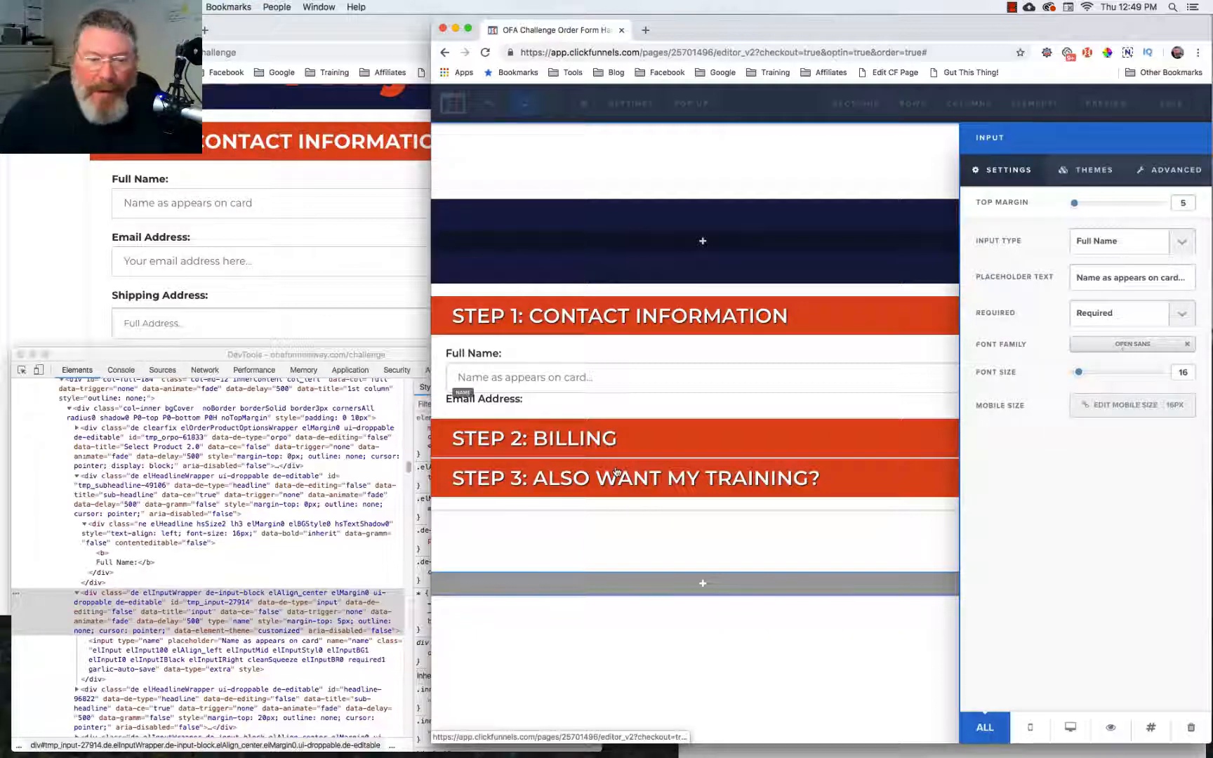
Check the reference name field's font family in DevTools and set the editor's name field to Montserrat.
{"action": "left_click", "coordinate": [275, 616]}
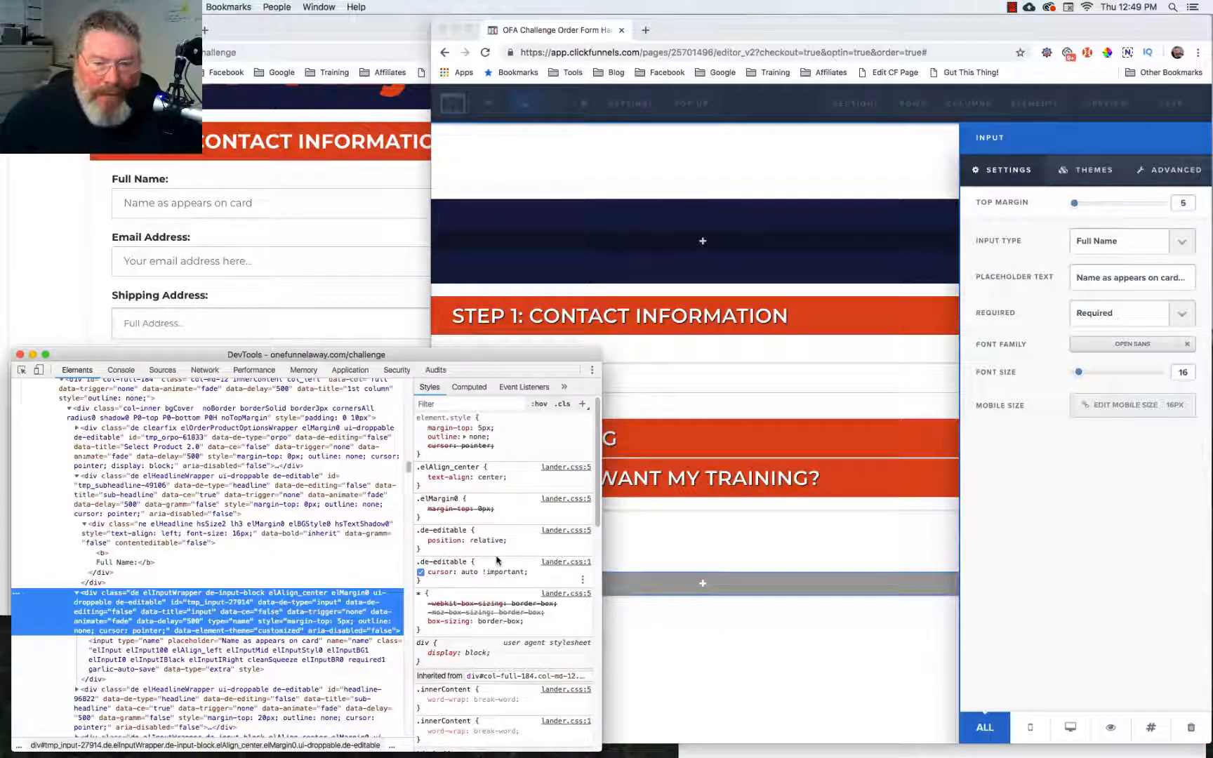
{"action": "scroll", "coordinate": [497, 559], "scroll_direction": "down", "scroll_amount": 10}
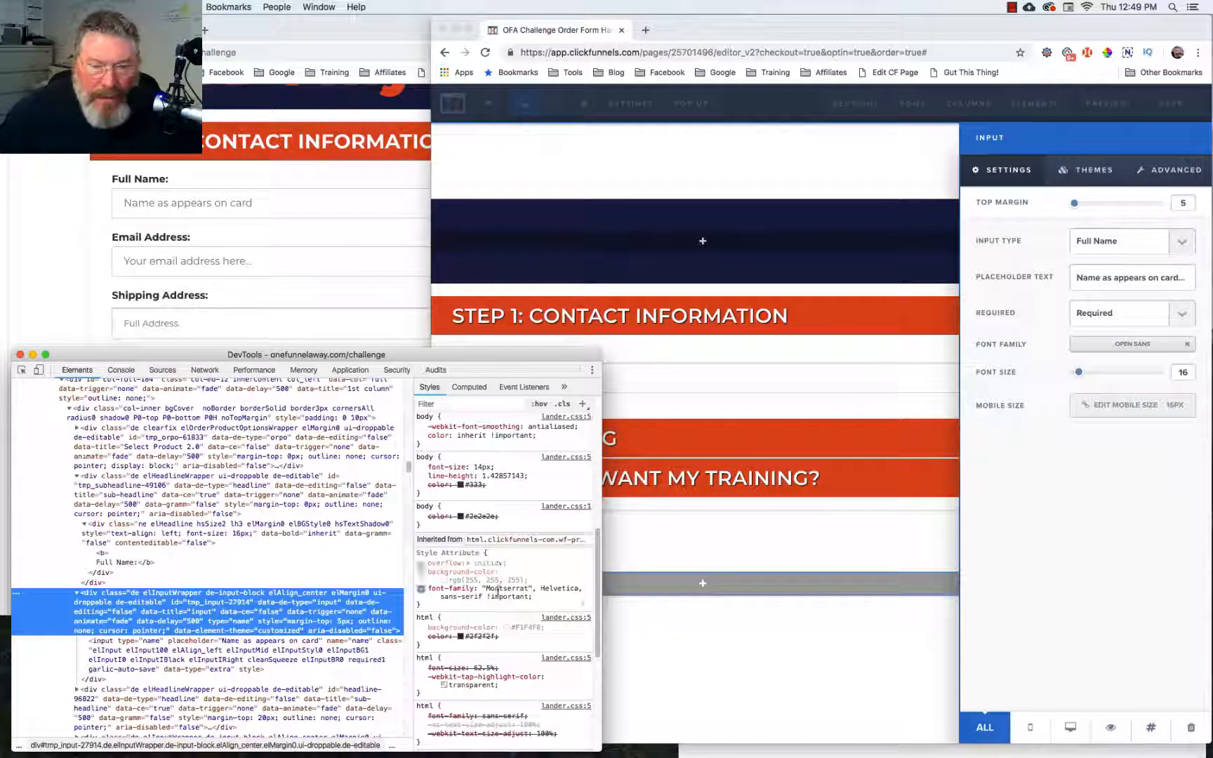
{"action": "left_click", "coordinate": [1136, 348]}
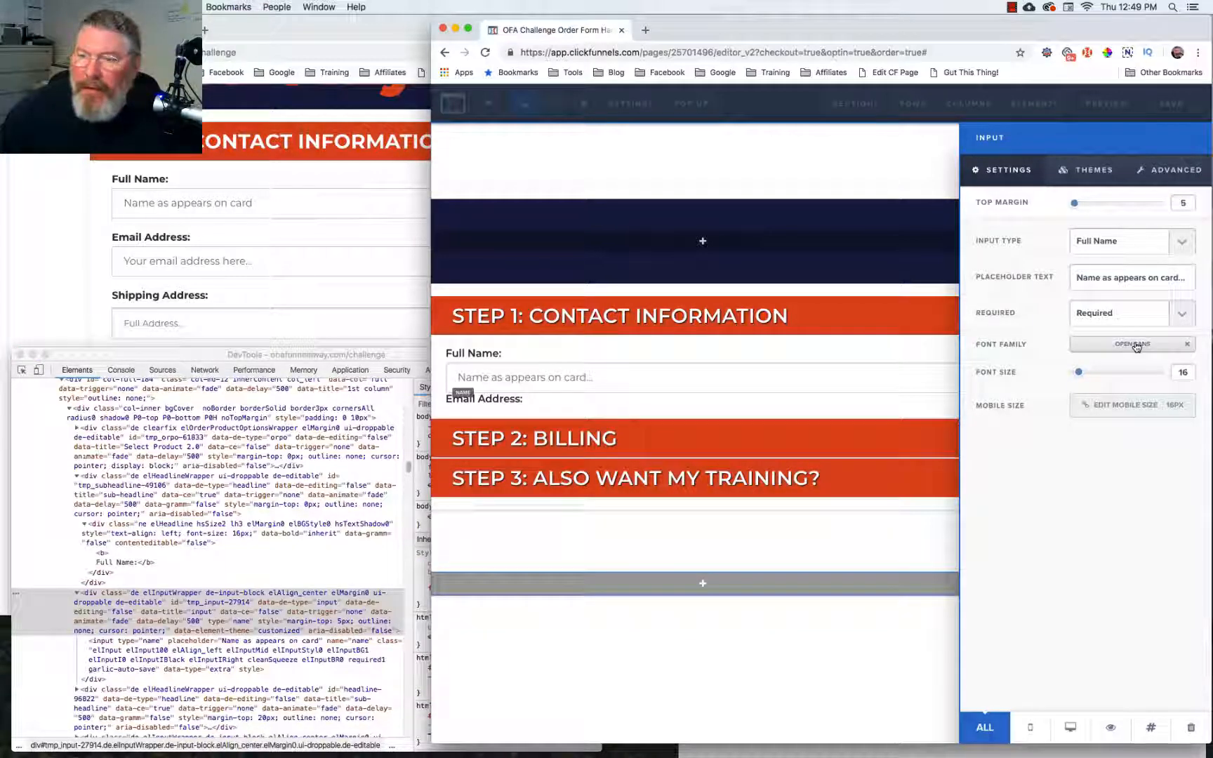
{"action": "left_click", "coordinate": [1135, 346]}
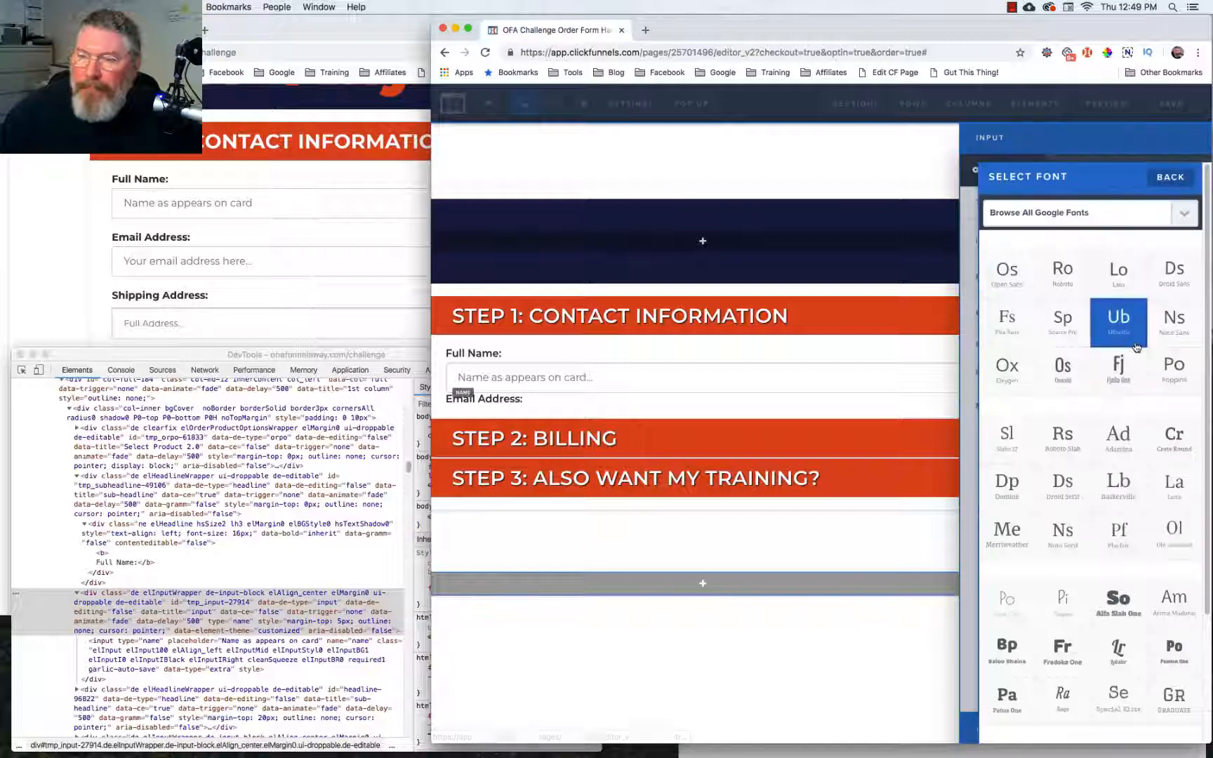
{"action": "left_click", "coordinate": [1114, 213]}
{"action": "scroll", "coordinate": [1050, 553], "scroll_direction": "down", "scroll_amount": 20}
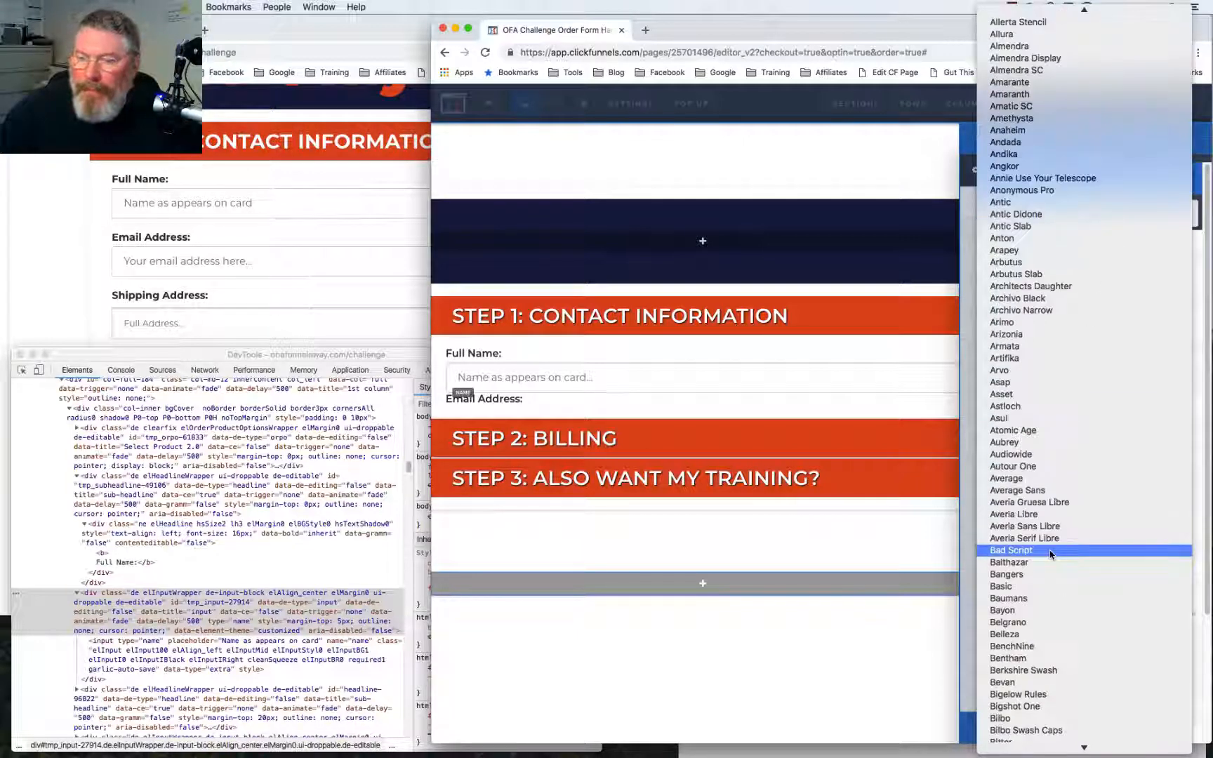
{"action": "scroll", "coordinate": [1051, 556], "scroll_direction": "down", "scroll_amount": 20}
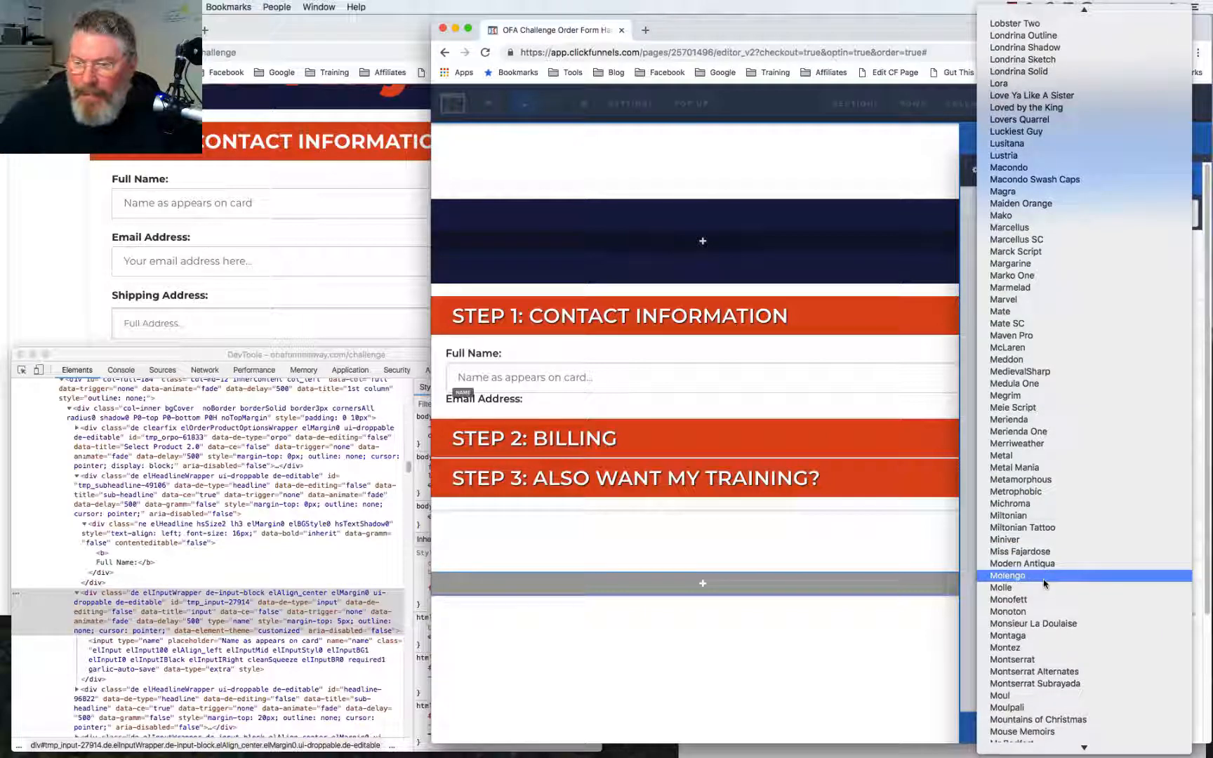
{"action": "left_click", "coordinate": [1031, 661]}
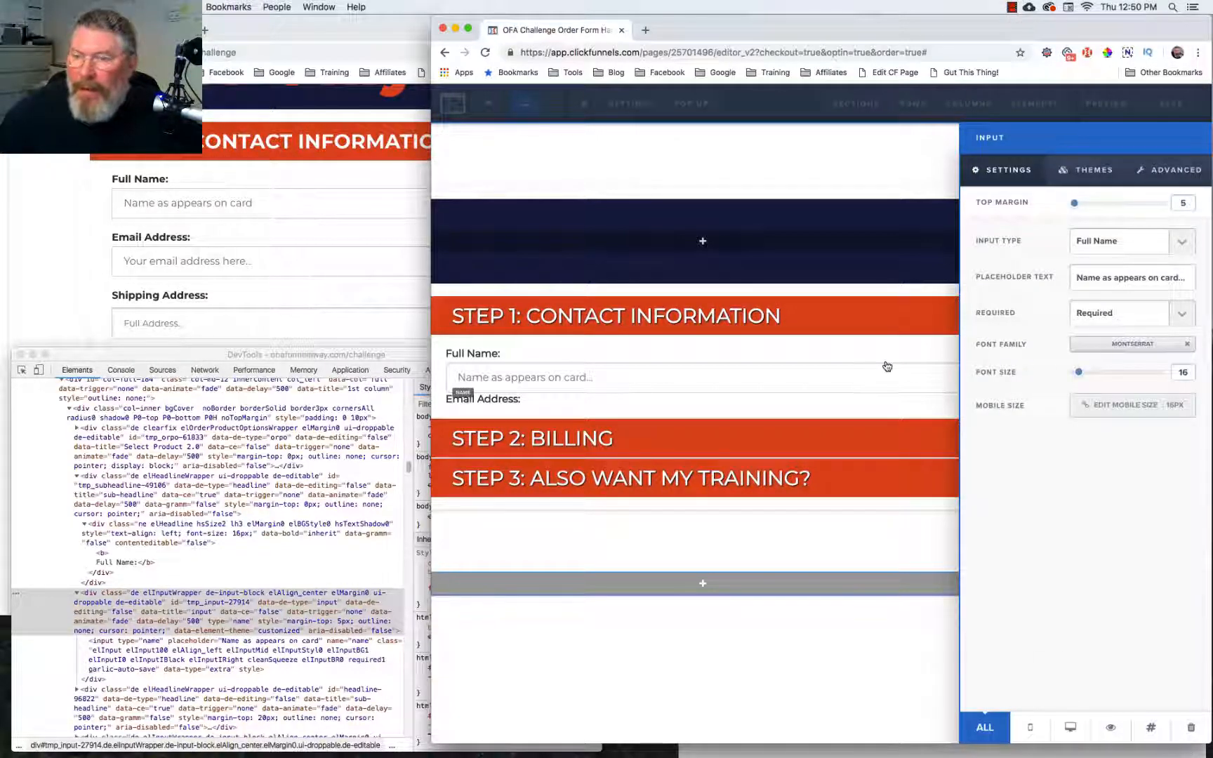
Check the reference name field's font size in DevTools and set the editor's name field to font size 14.
{"action": "left_click", "coordinate": [300, 610]}
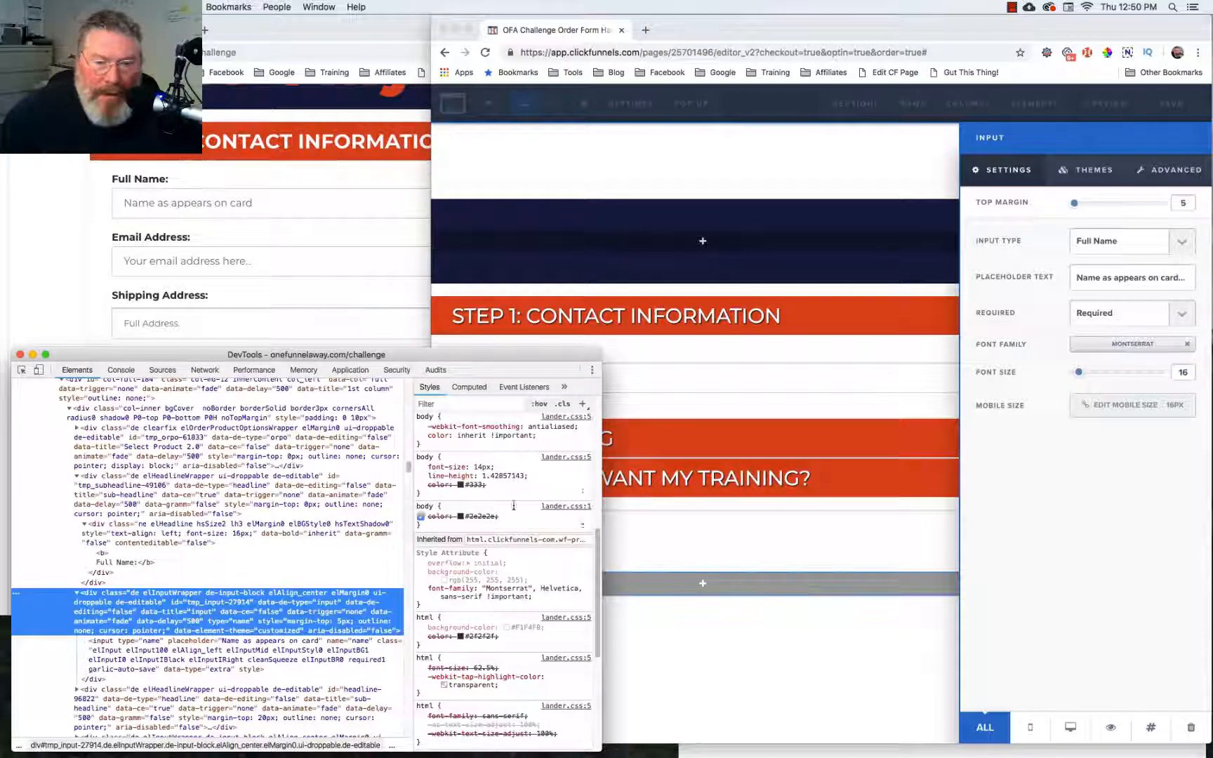
{"action": "left_click", "coordinate": [1079, 374]}
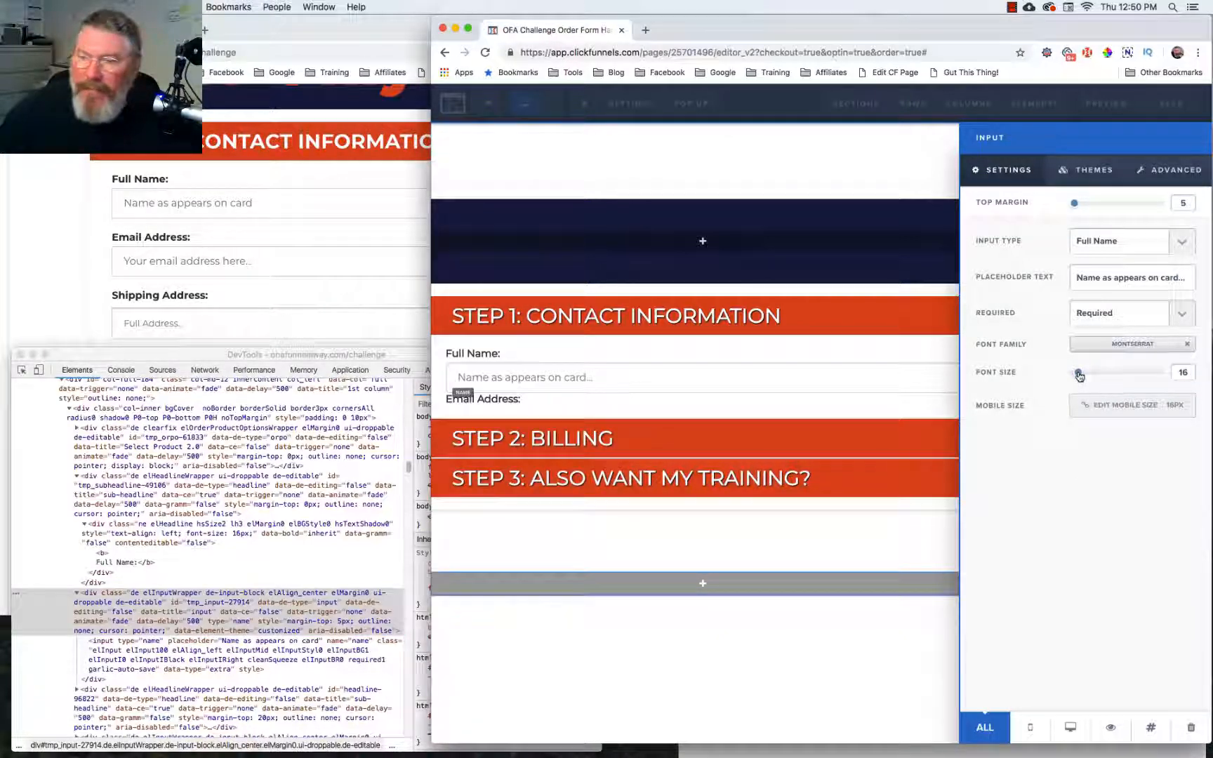
{"action": "left_click_drag", "start_coordinate": [1078, 377], "coordinate": [1075, 377]}
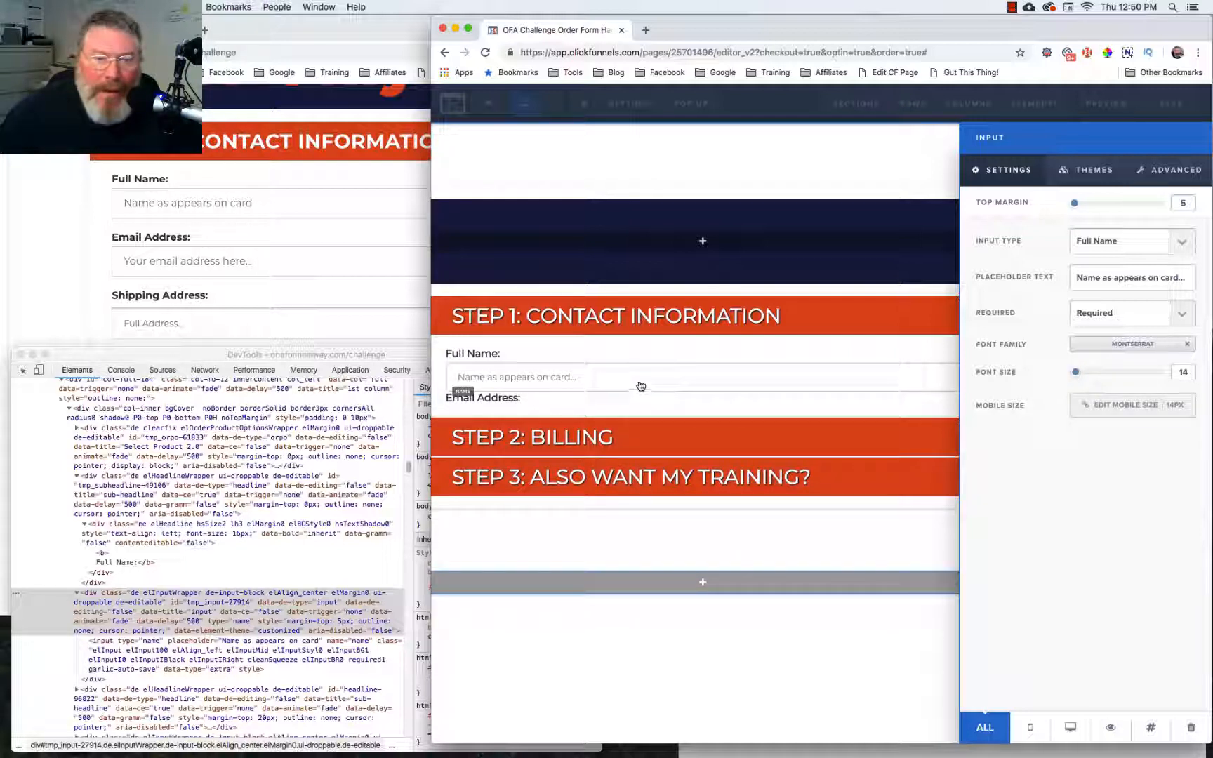
{"action": "left_click", "coordinate": [598, 384]}
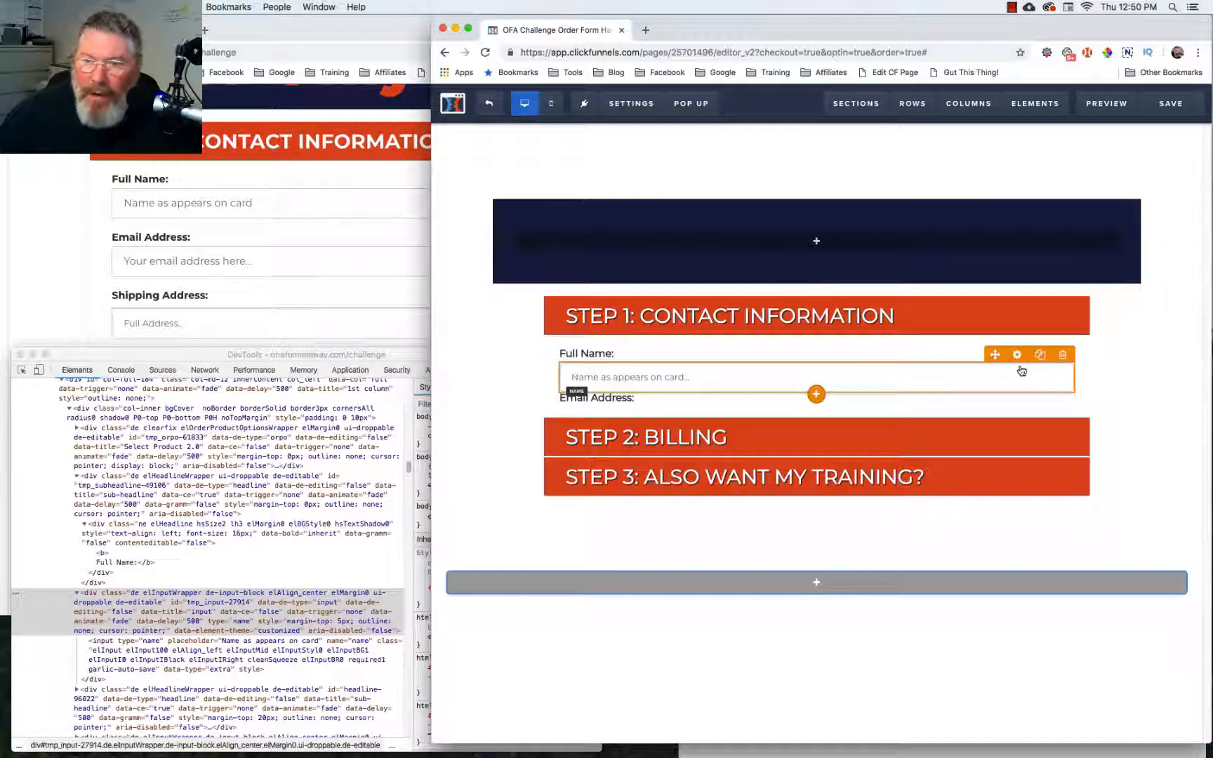
Apply the Basic Input theme to the name input field.
{"action": "left_click", "coordinate": [1017, 355]}
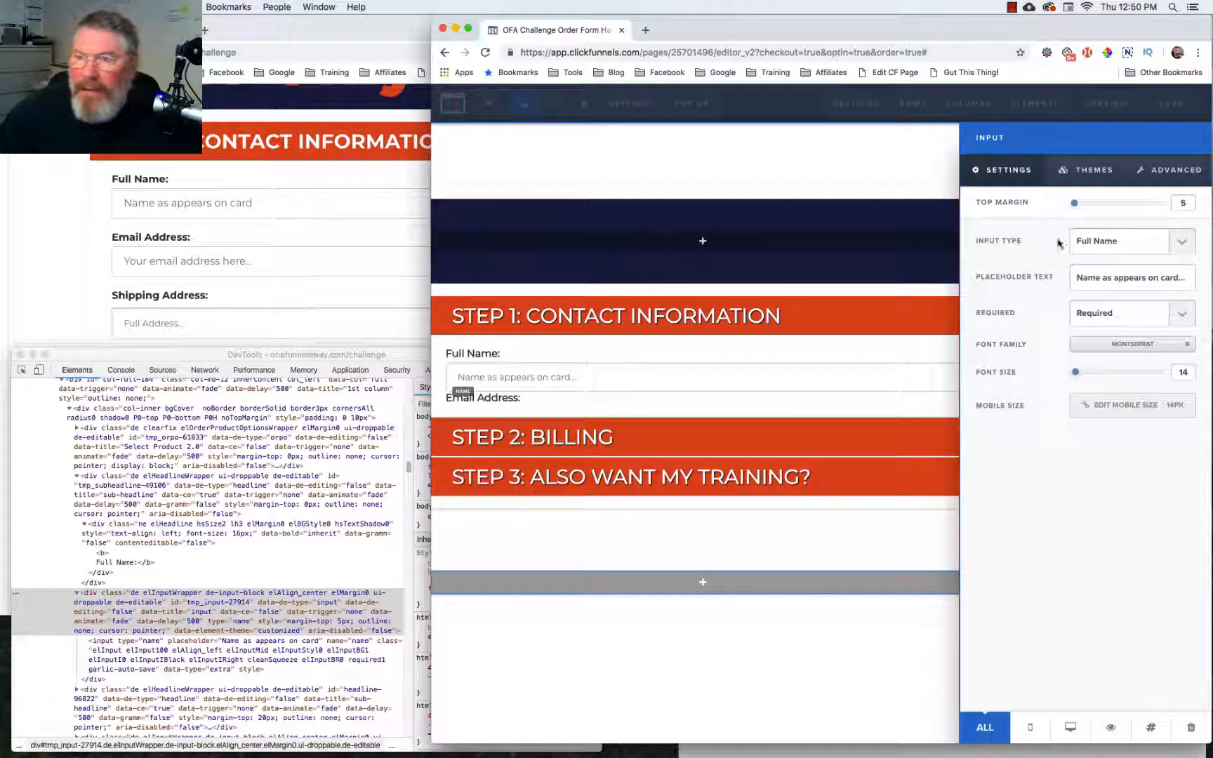
{"action": "left_click", "coordinate": [1089, 175]}
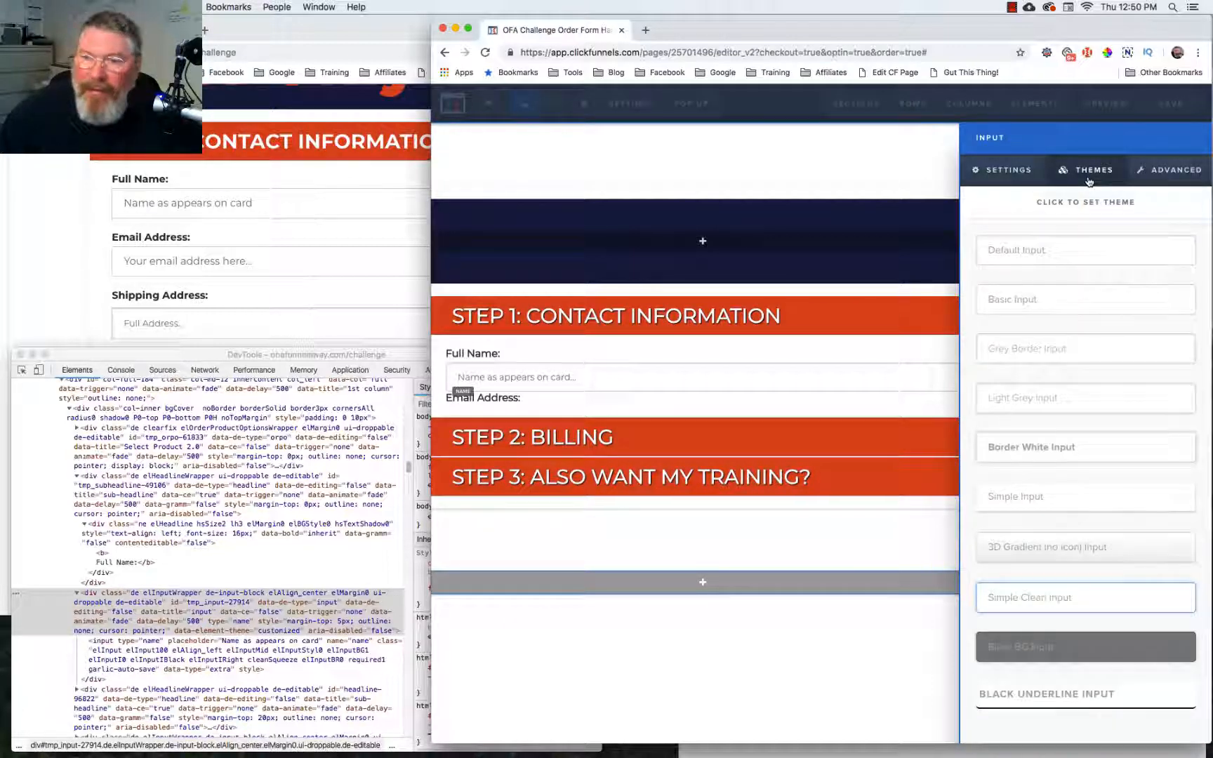
{"action": "left_click", "coordinate": [1061, 300]}
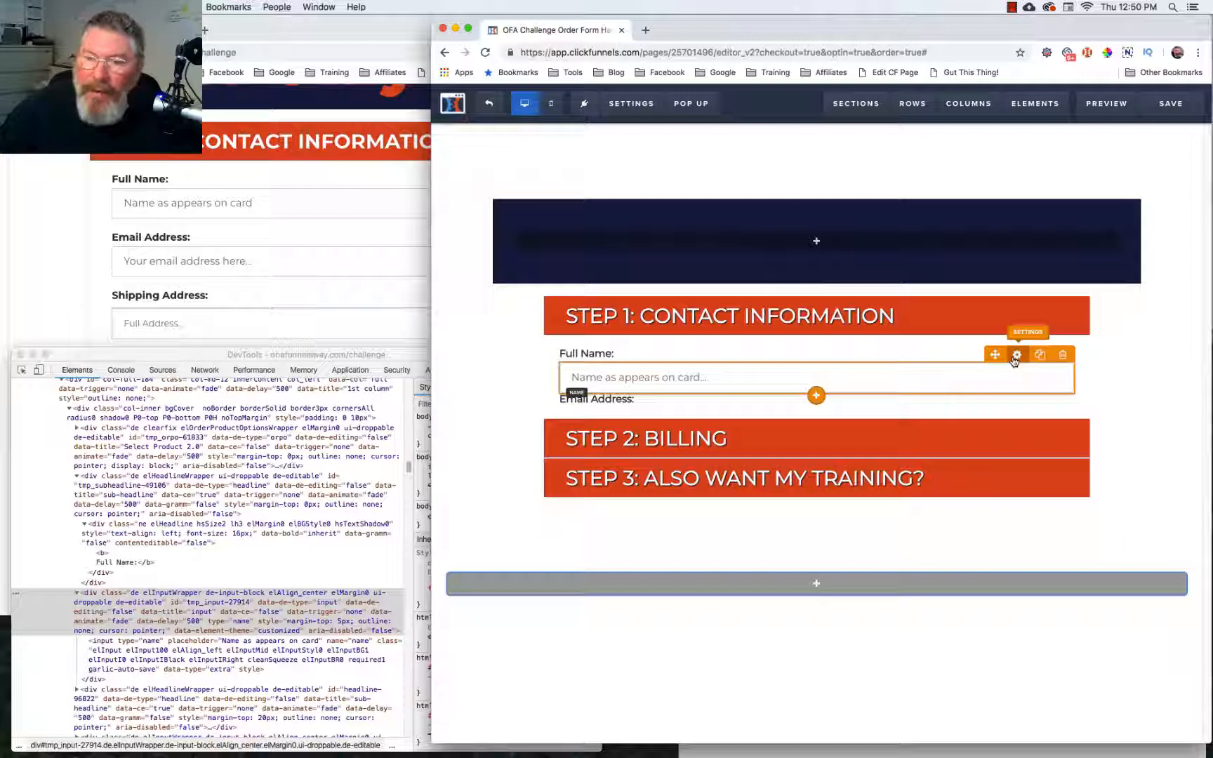
Set the name input field's corners to Square Edges in its advanced styles.
{"action": "left_click", "coordinate": [1015, 358]}
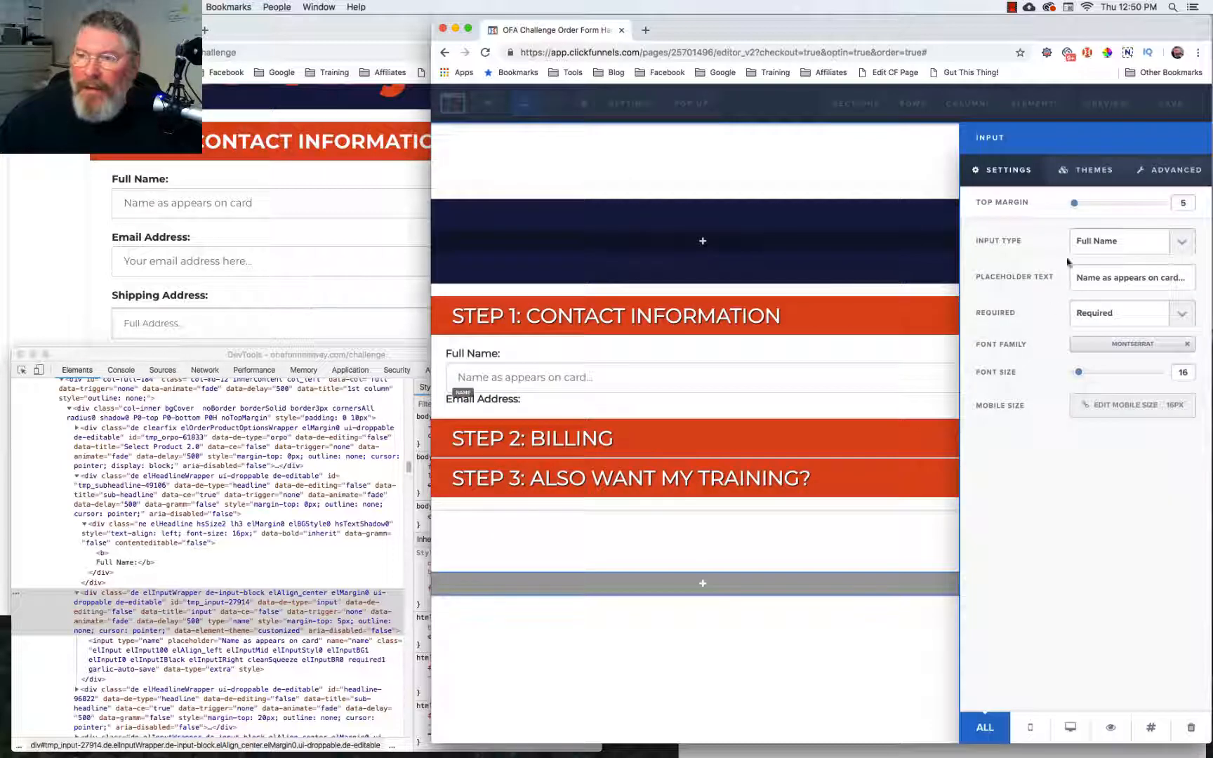
{"action": "left_click", "coordinate": [1158, 174]}
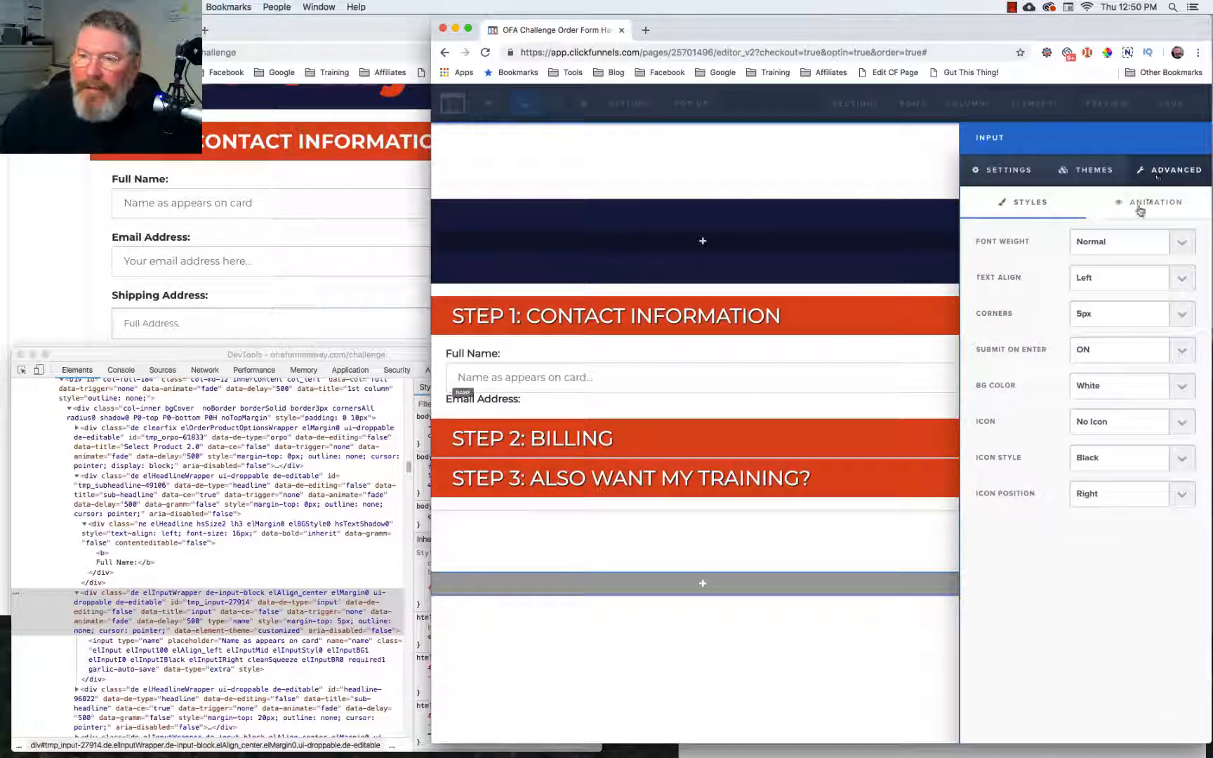
{"action": "left_click", "coordinate": [1108, 309]}
{"action": "left_click", "coordinate": [1107, 303]}
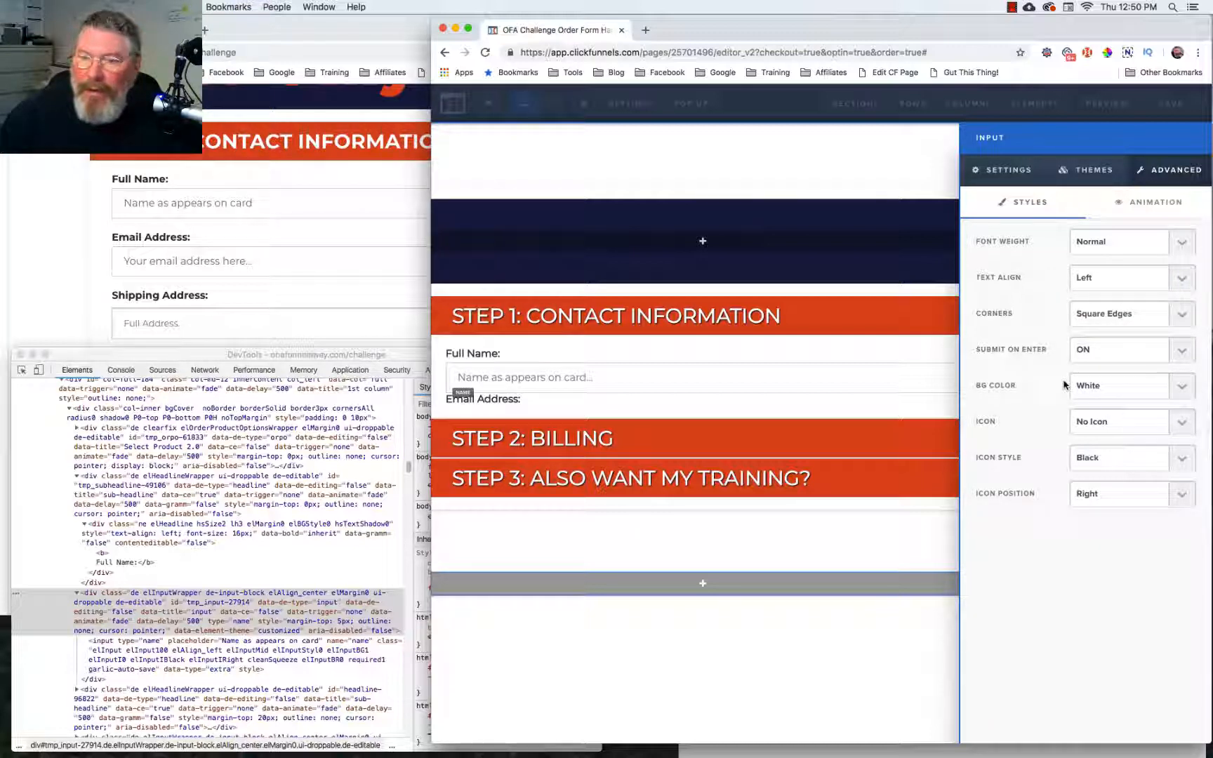
{"action": "left_click", "coordinate": [693, 385]}
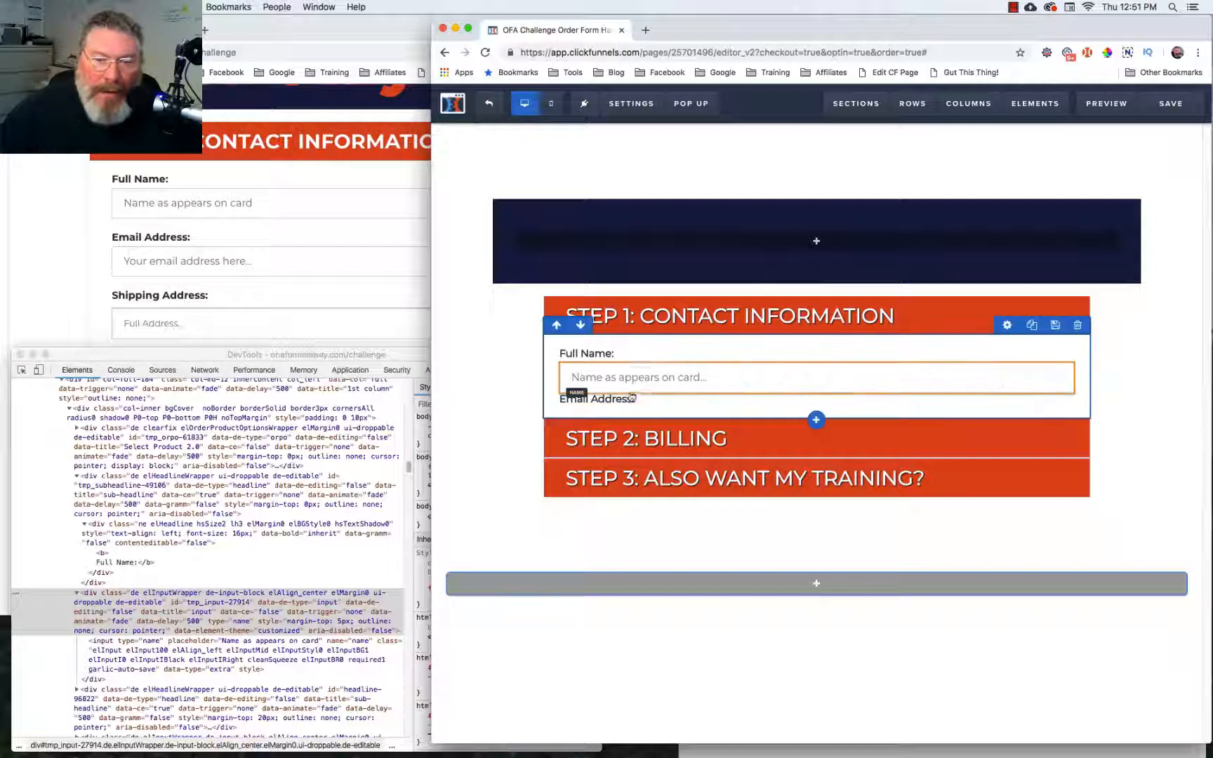
Inspect the reference page's "Email Address:" label in DevTools, examine its wrapper's margin styles, and return to the matching label in the editor.
{"action": "right_click", "coordinate": [145, 243]}
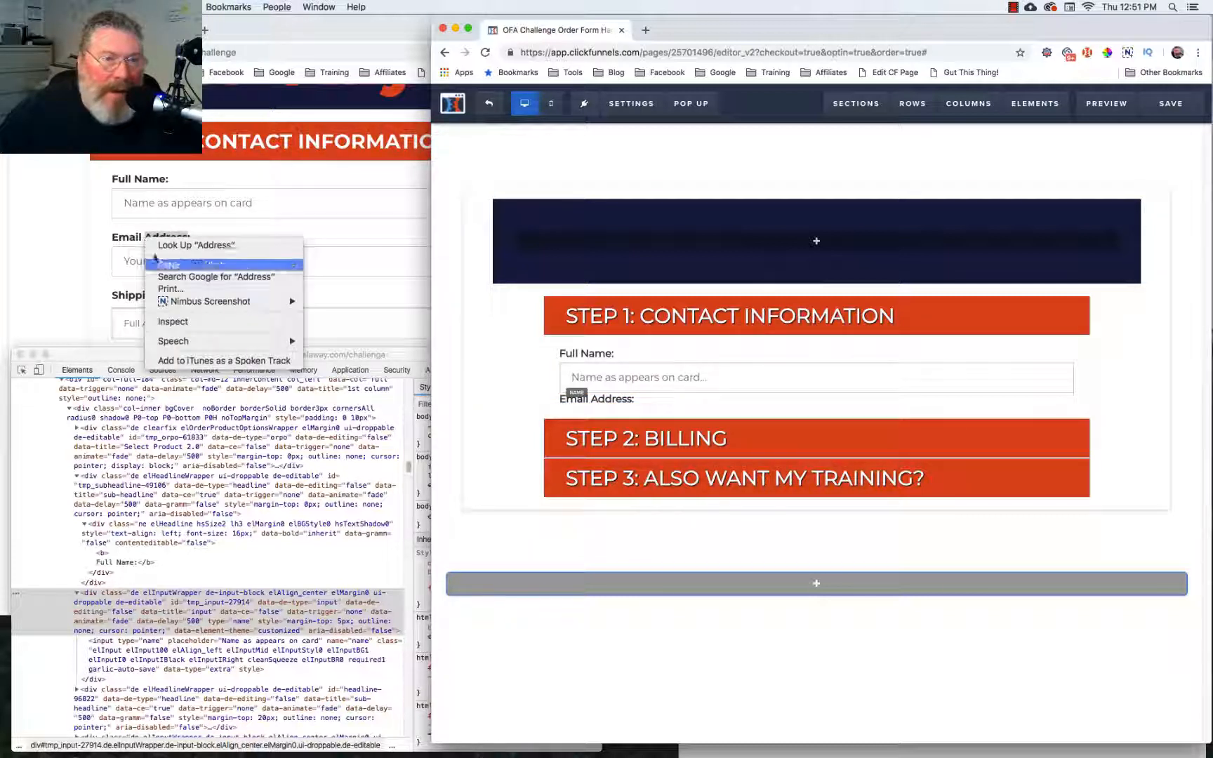
{"action": "left_click", "coordinate": [188, 322]}
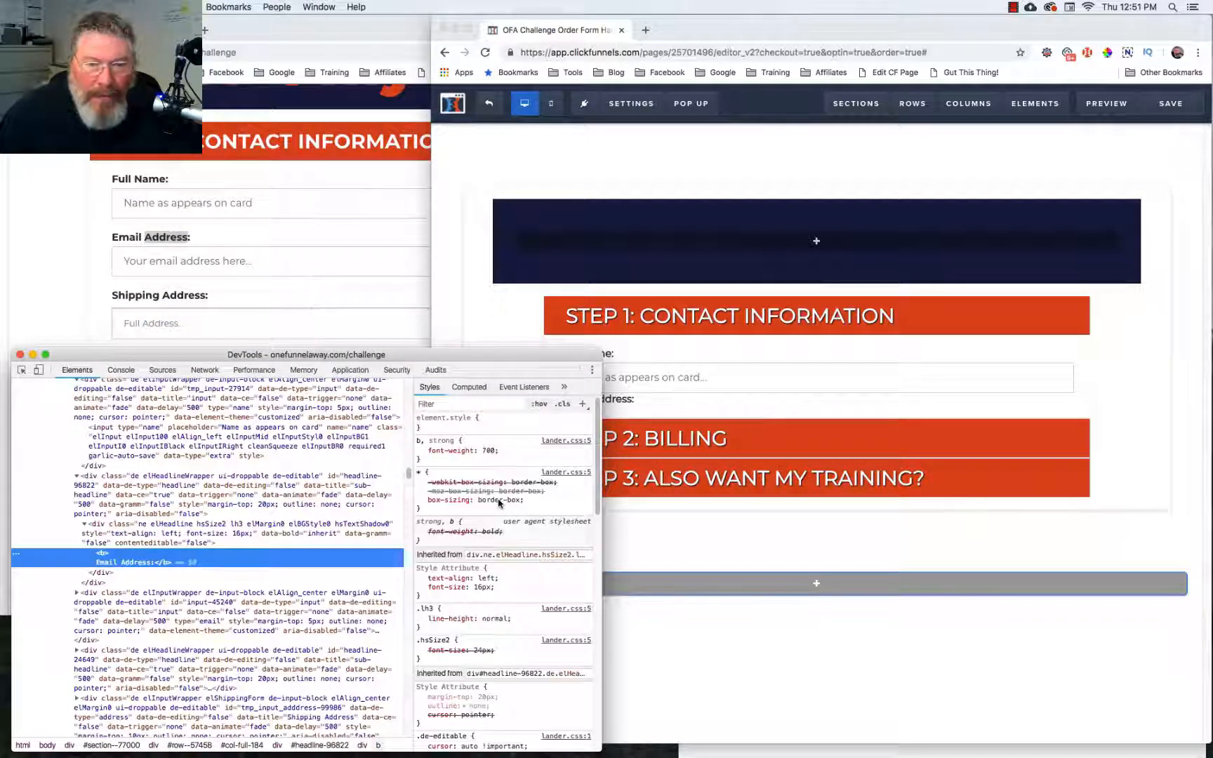
{"action": "left_click", "coordinate": [181, 532]}
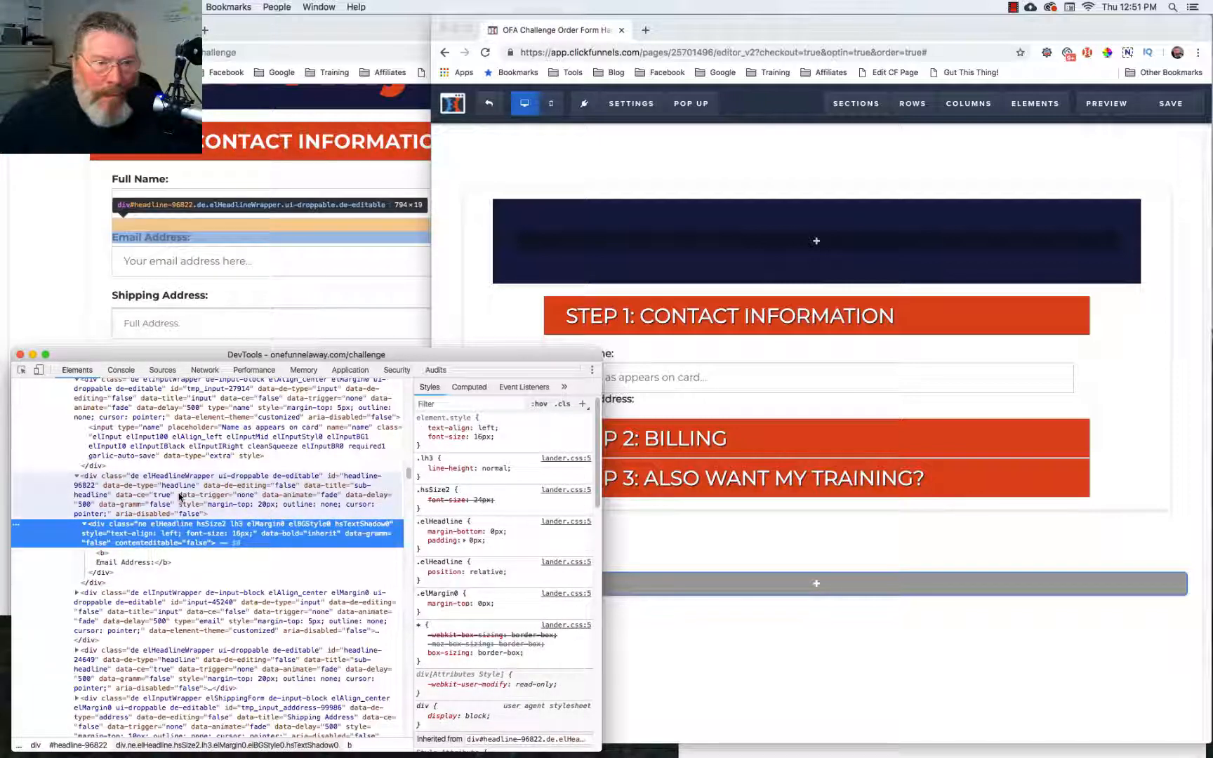
{"action": "left_click", "coordinate": [179, 496]}
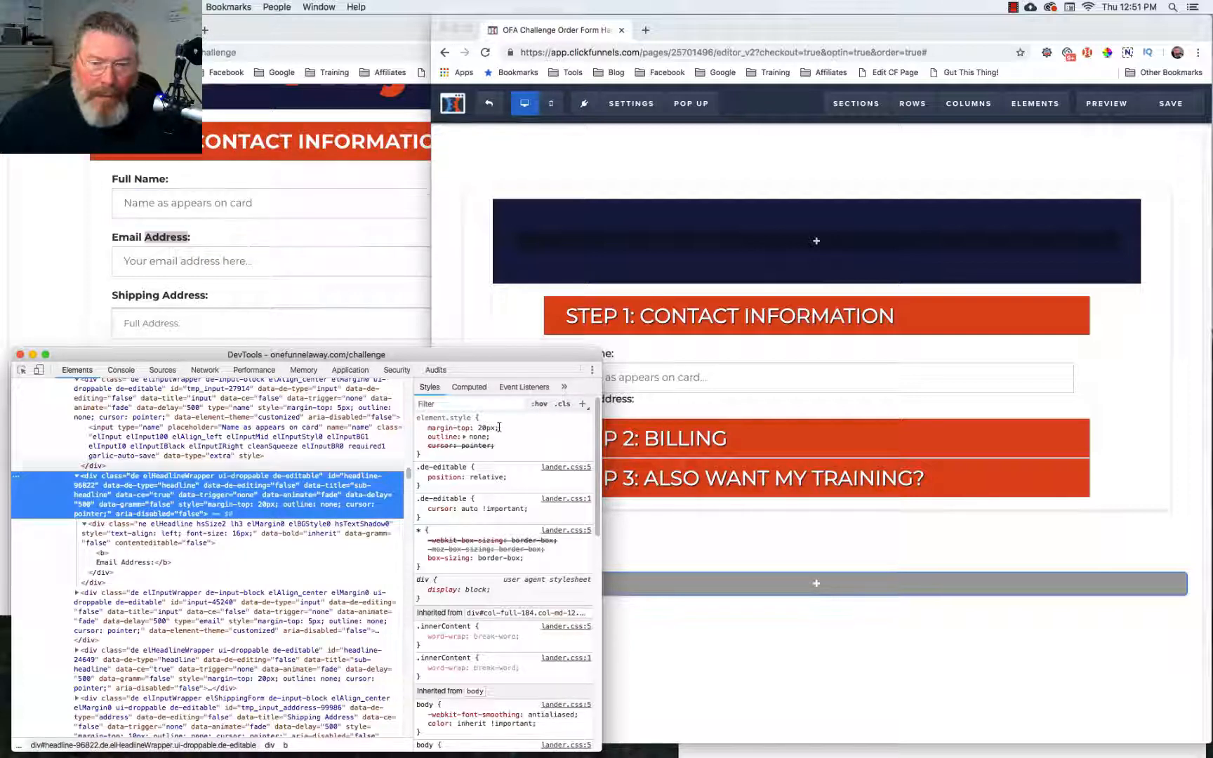
{"action": "left_click", "coordinate": [634, 407]}
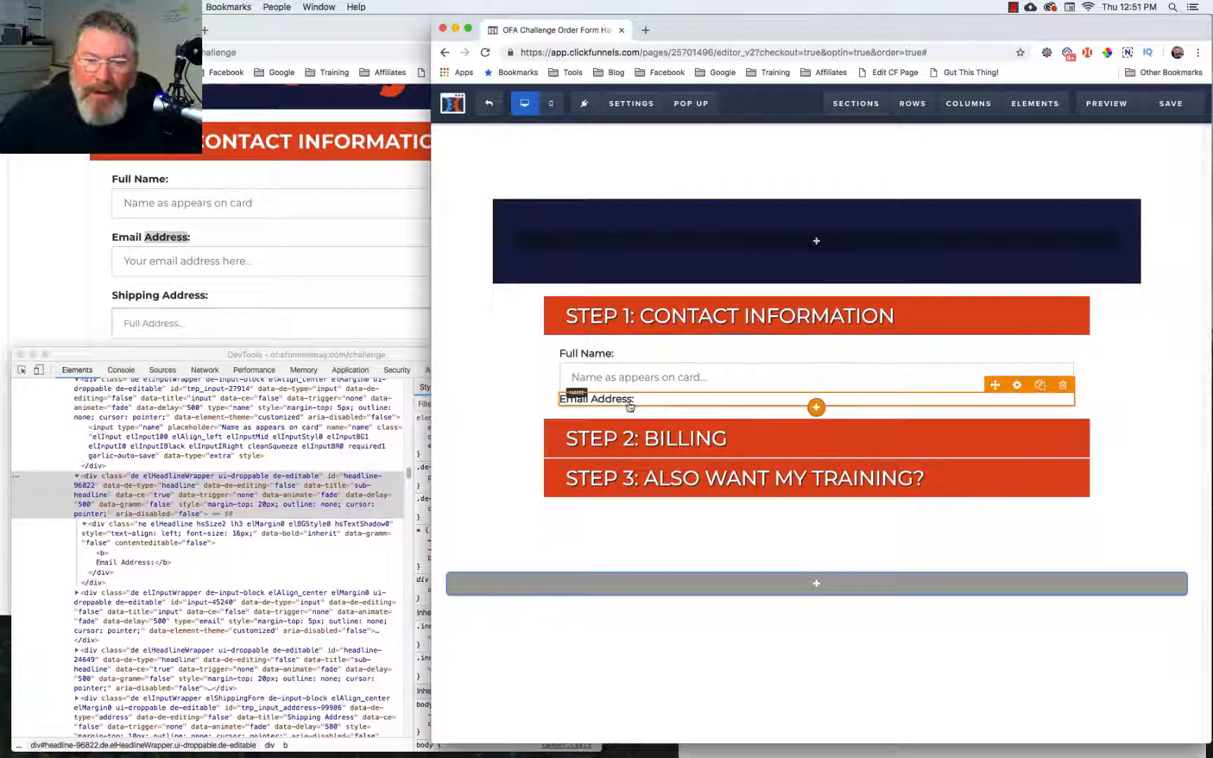
Set the "Email Address:" label's top margin to 20.
{"action": "left_click", "coordinate": [1017, 386]}
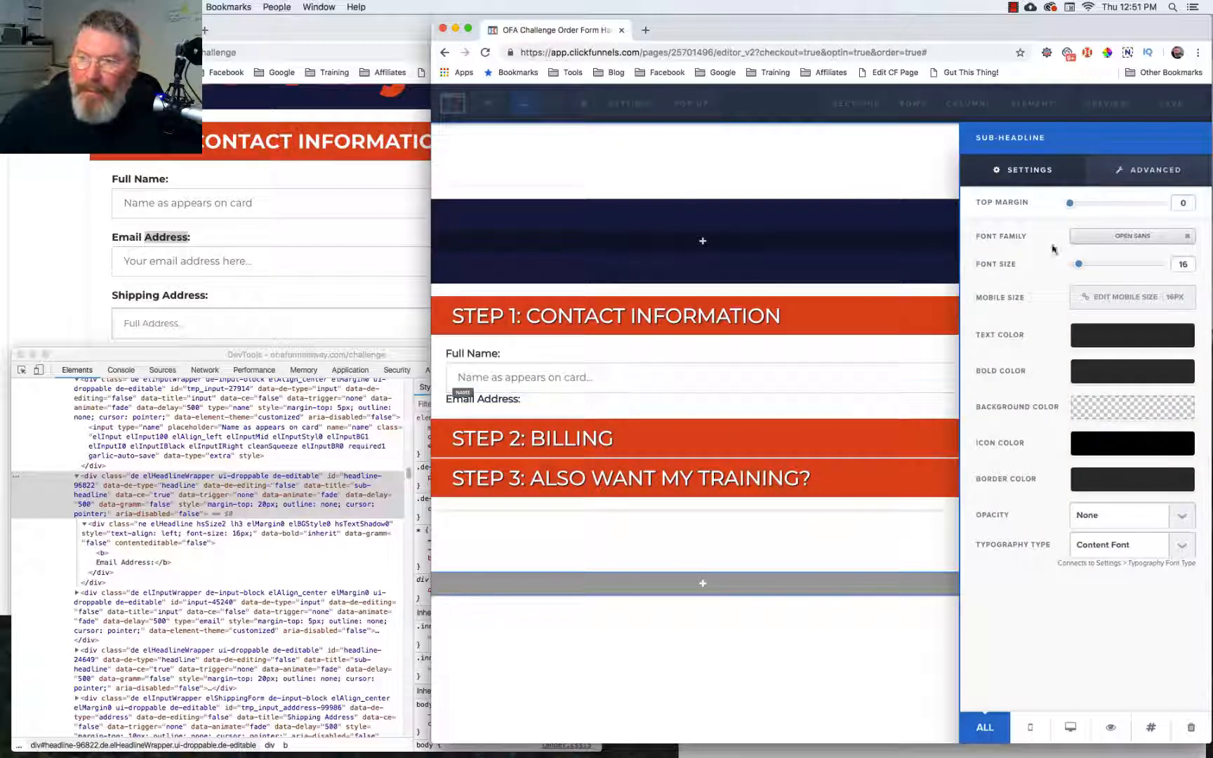
{"action": "left_click_drag", "start_coordinate": [1079, 207], "coordinate": [1088, 206]}
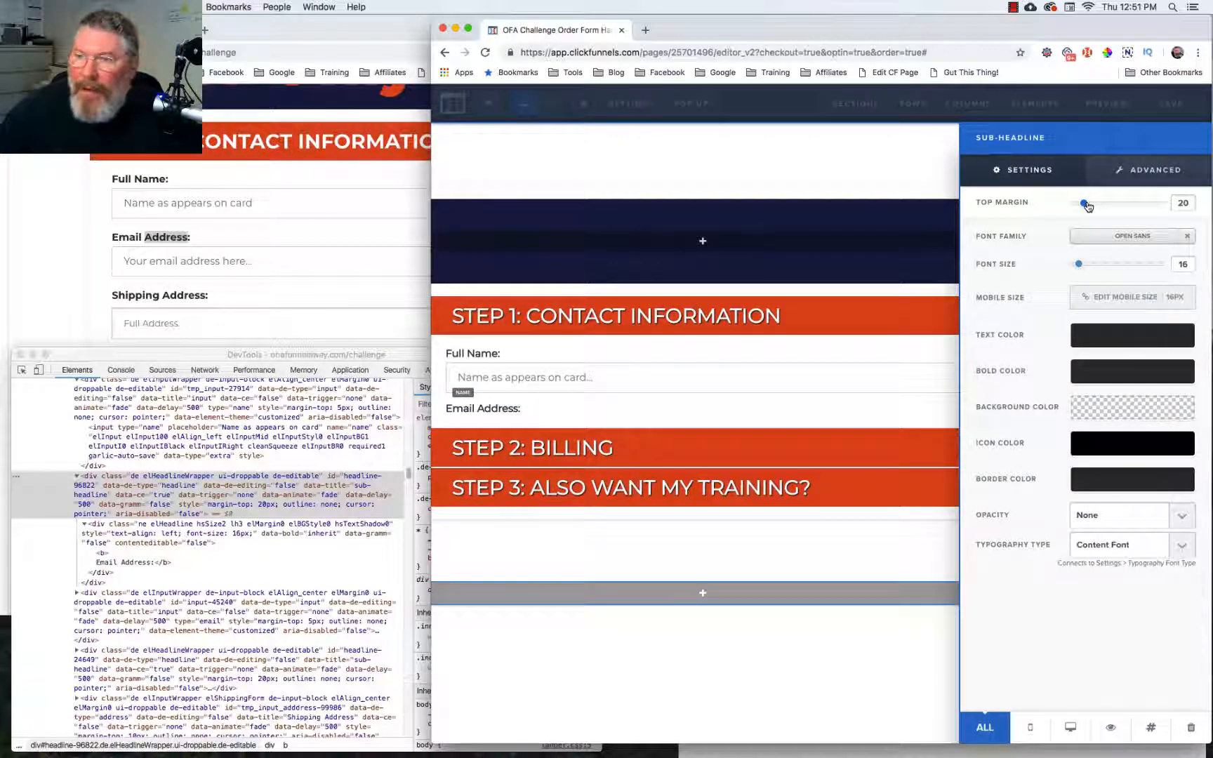
{"action": "left_click", "coordinate": [642, 381]}
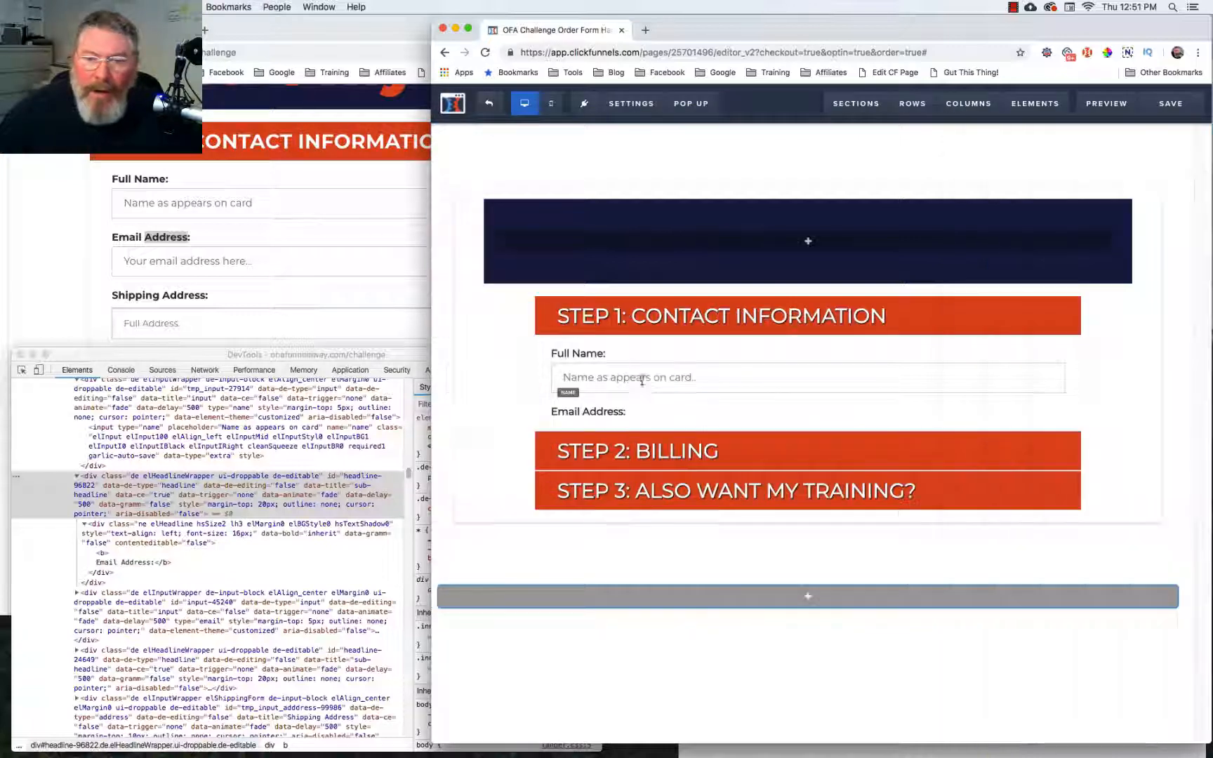
Duplicate the full name input field and place the copy directly below the "Email Address:" label.
{"action": "mouse_move", "coordinate": [692, 387]}
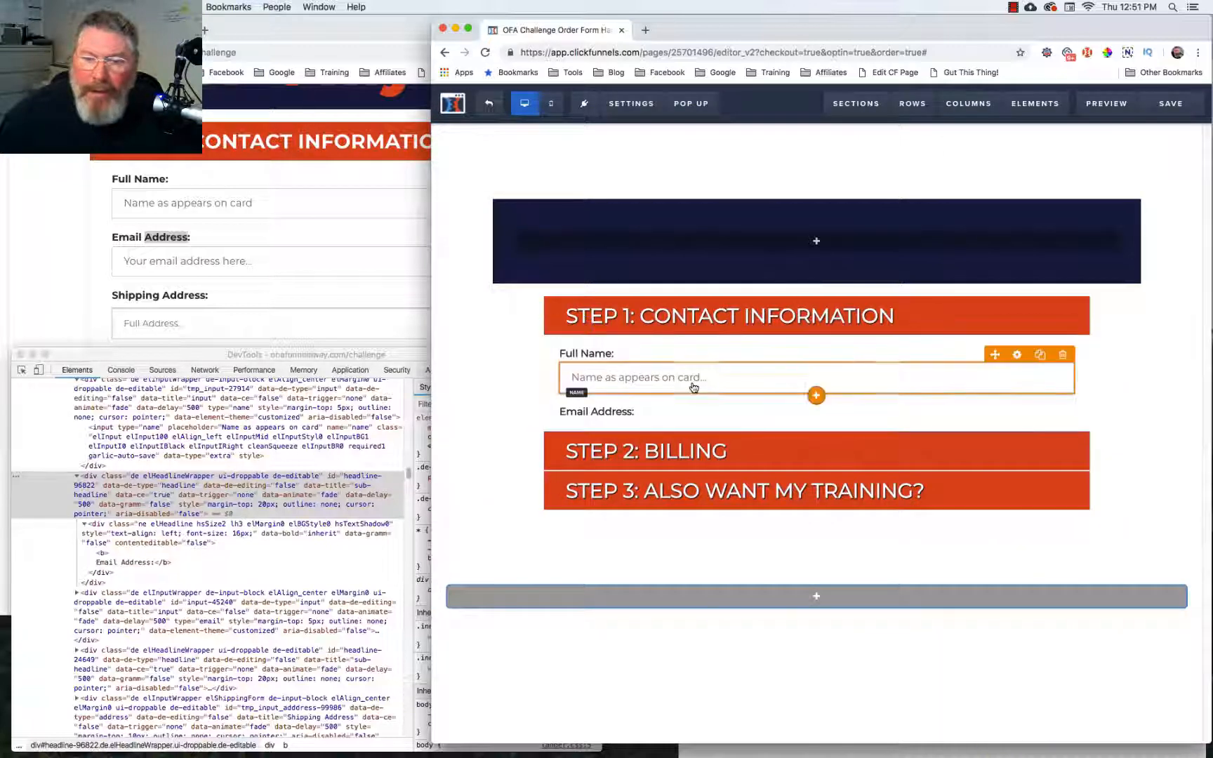
{"action": "left_click", "coordinate": [1040, 357]}
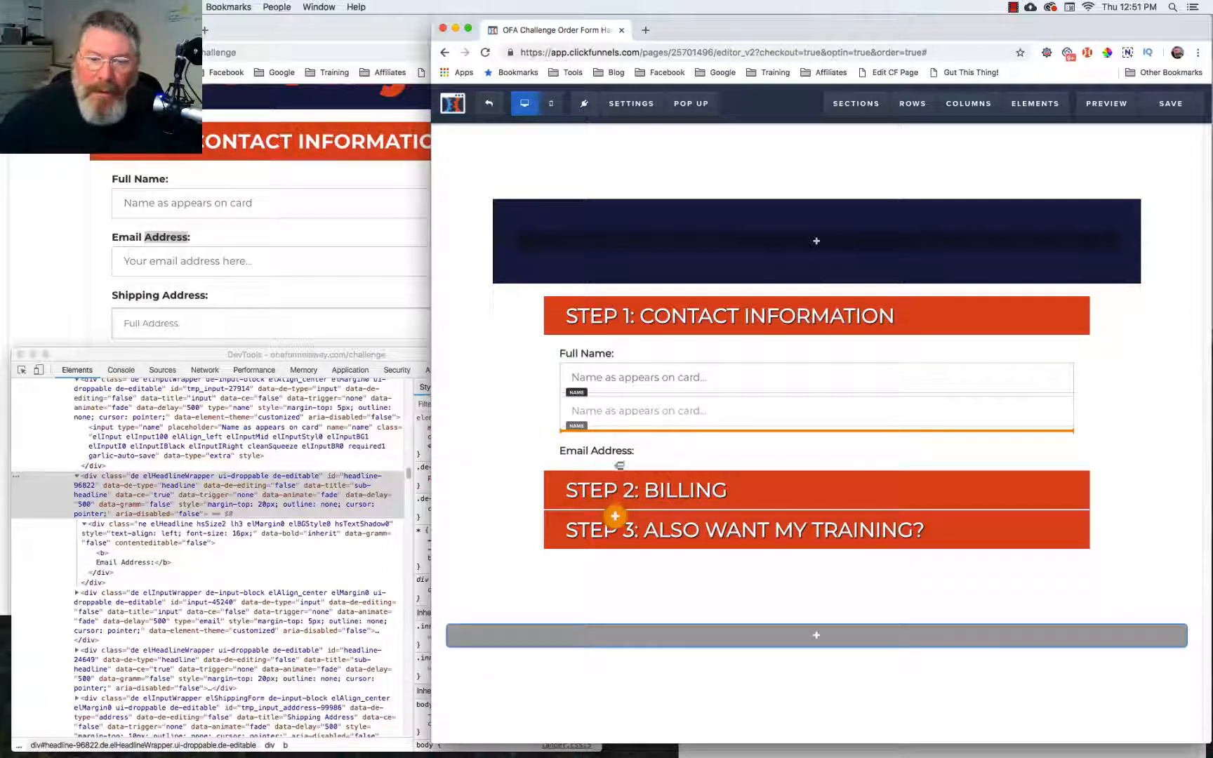
{"action": "mouse_move", "coordinate": [619, 465]}
{"action": "left_mouse_down"}
{"action": "mouse_move", "coordinate": [730, 462]}
{"action": "mouse_move", "coordinate": [734, 474]}
{"action": "mouse_move", "coordinate": [746, 423]}
{"action": "left_mouse_up"}
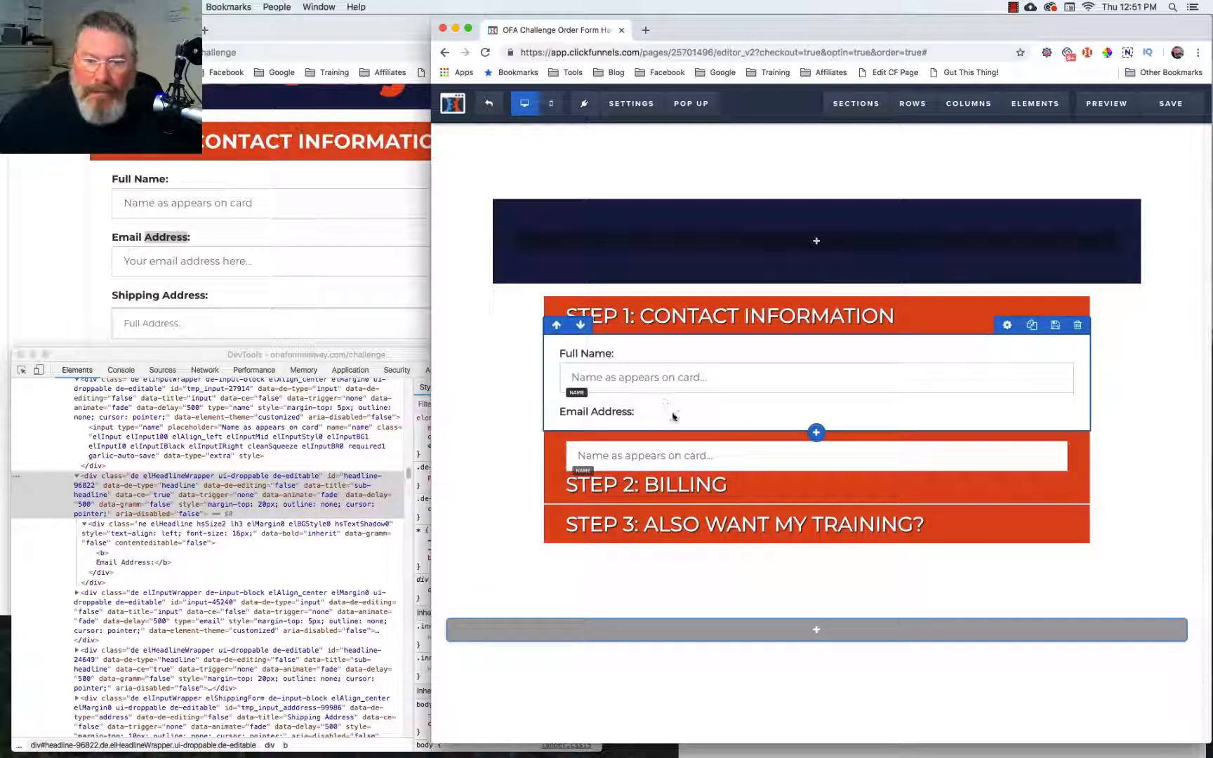
{"action": "left_click_drag", "start_coordinate": [747, 461], "coordinate": [748, 414]}
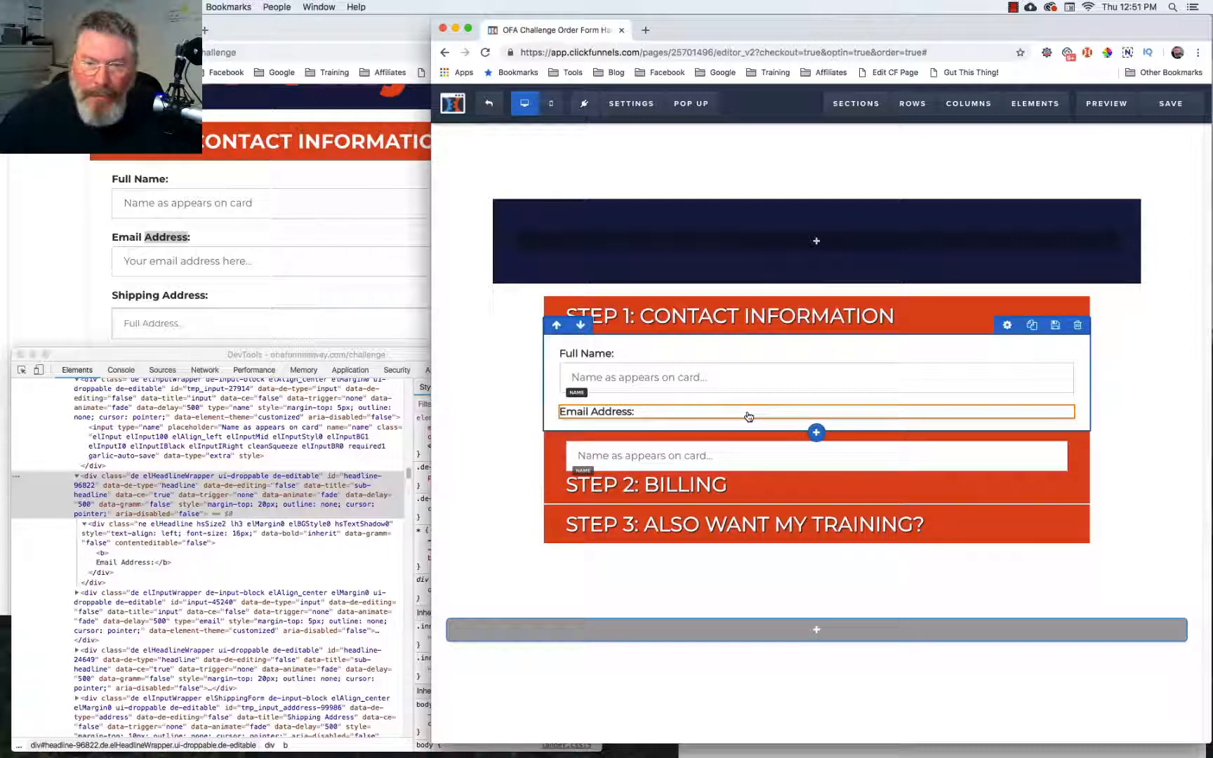
{"action": "left_click_drag", "start_coordinate": [748, 463], "coordinate": [750, 395]}
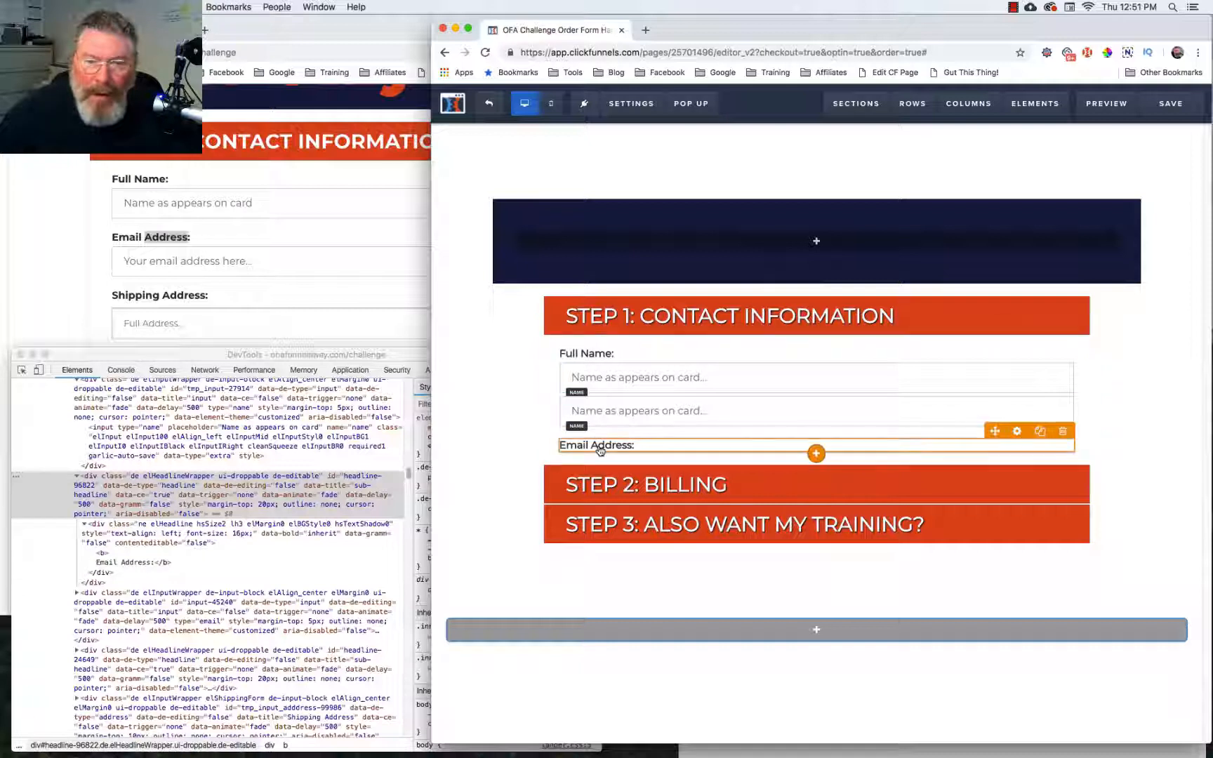
{"action": "left_click_drag", "start_coordinate": [658, 450], "coordinate": [660, 401]}
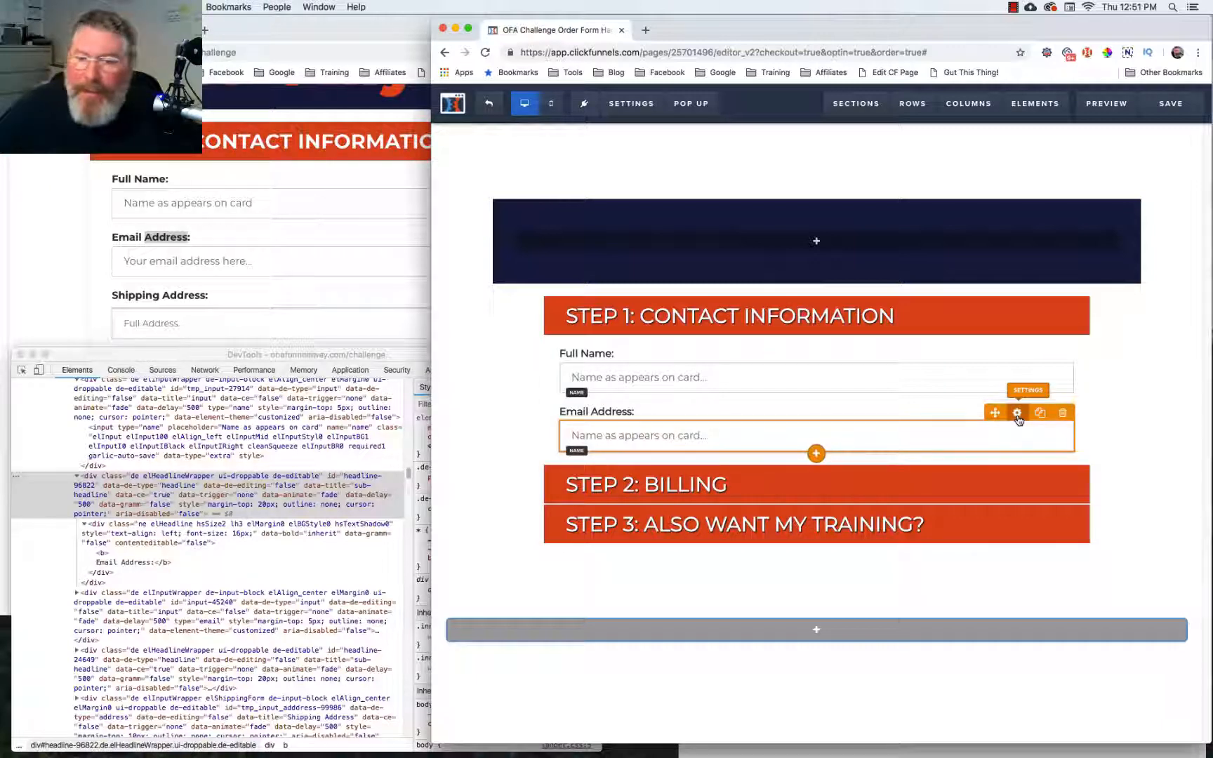
Set the copied field's input type to Email Address and its placeholder text to "Your email address here...".
{"action": "left_click", "coordinate": [1017, 414]}
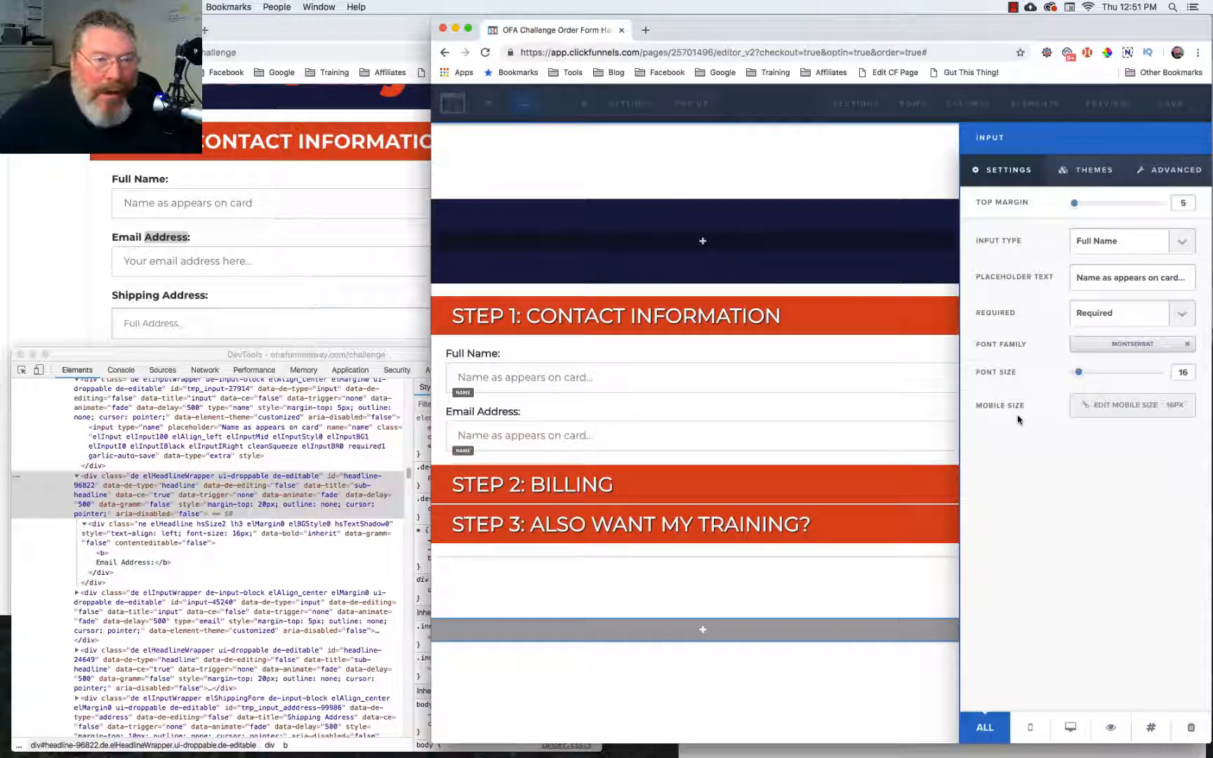
{"action": "left_click", "coordinate": [1106, 245]}
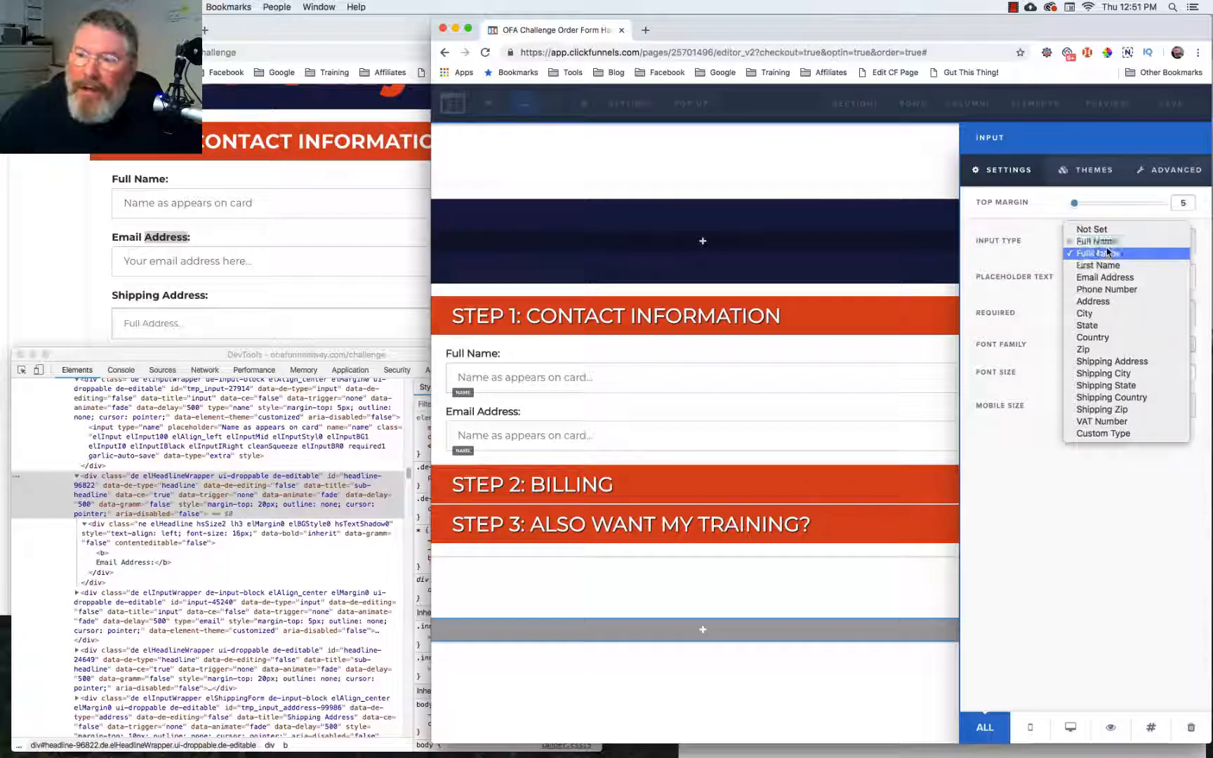
{"action": "left_click", "coordinate": [1109, 278]}
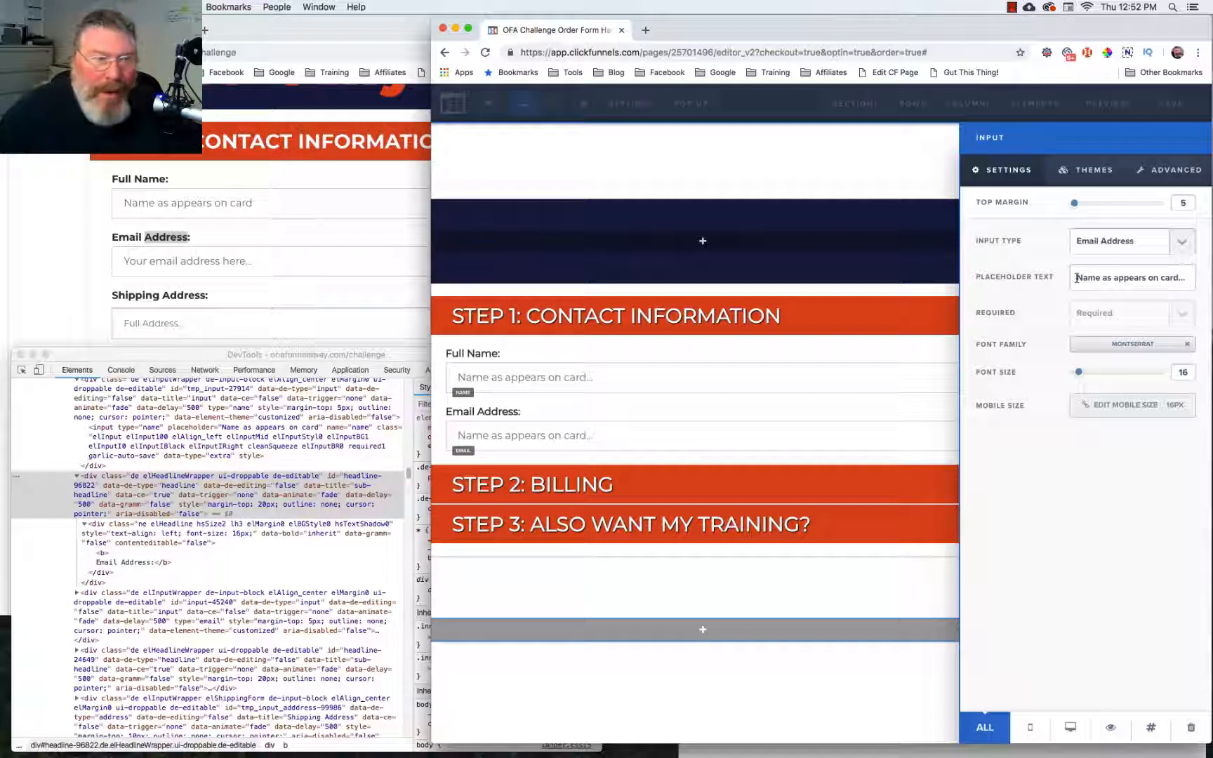
{"action": "left_click_drag", "start_coordinate": [1077, 278], "coordinate": [1177, 279]}
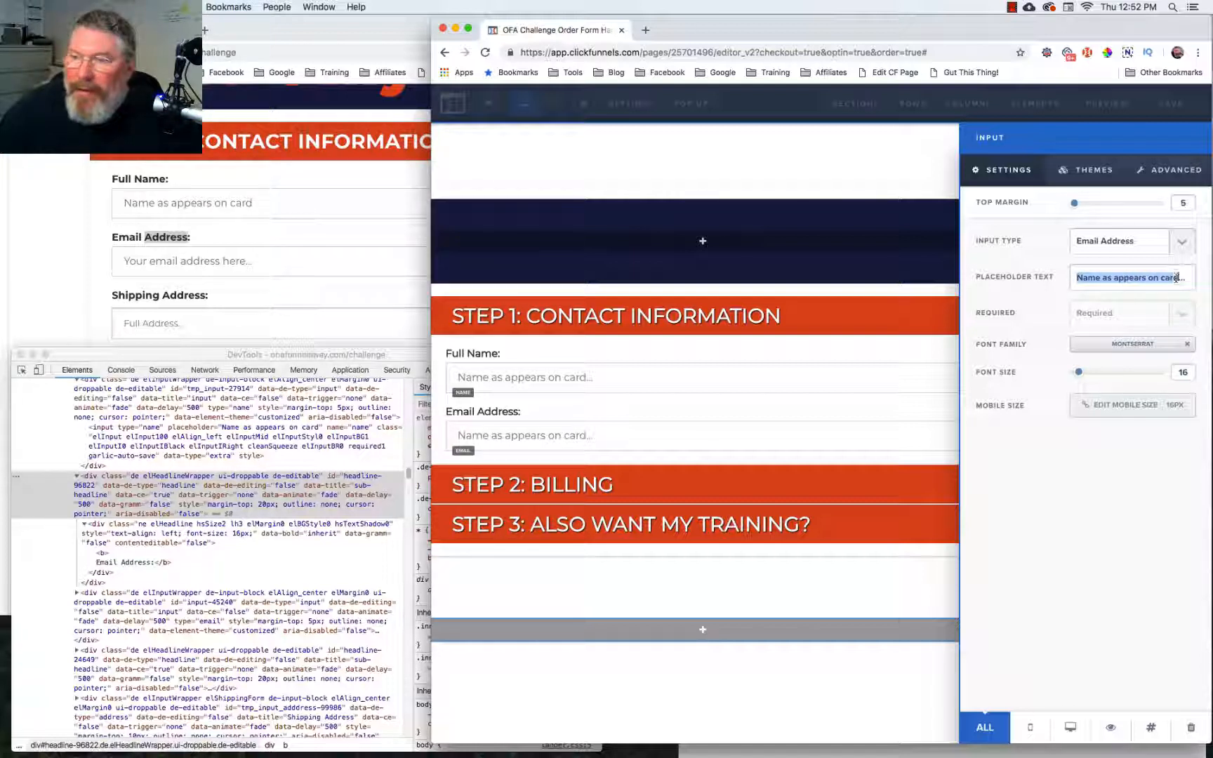
{"action": "type", "text": "You"}
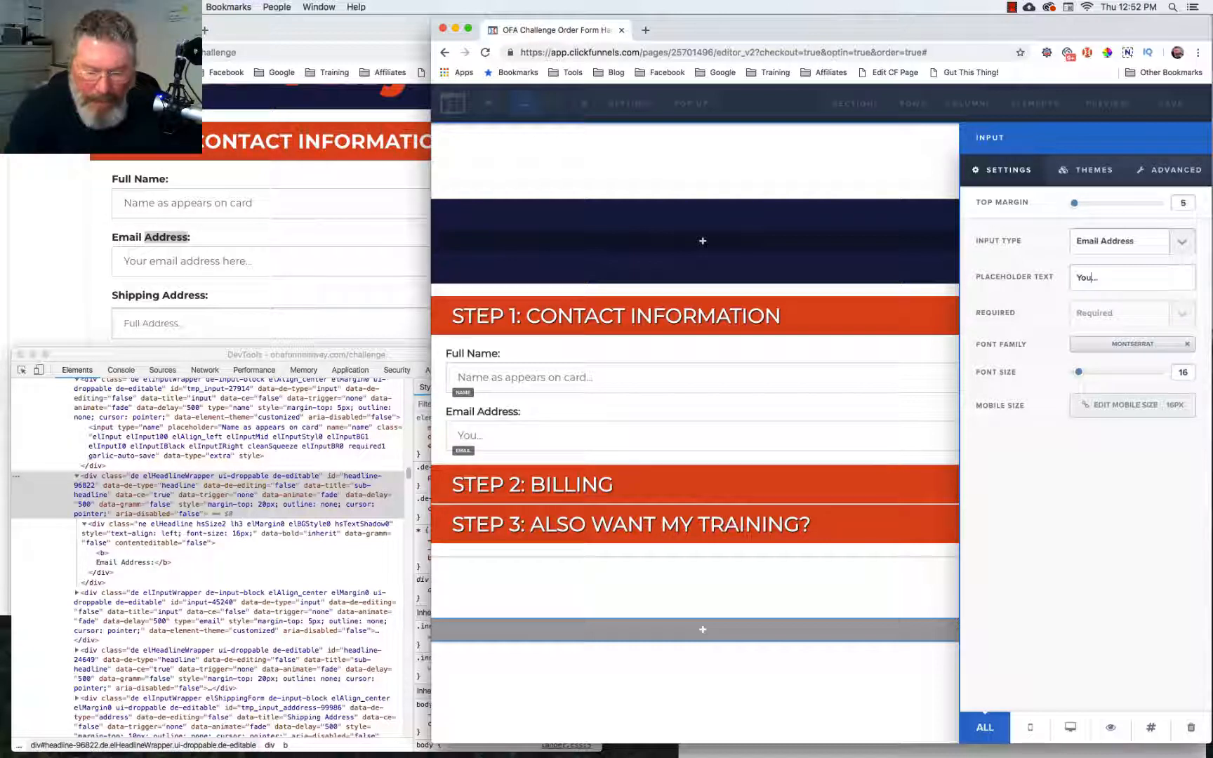
{"action": "type", "text": "r email "}
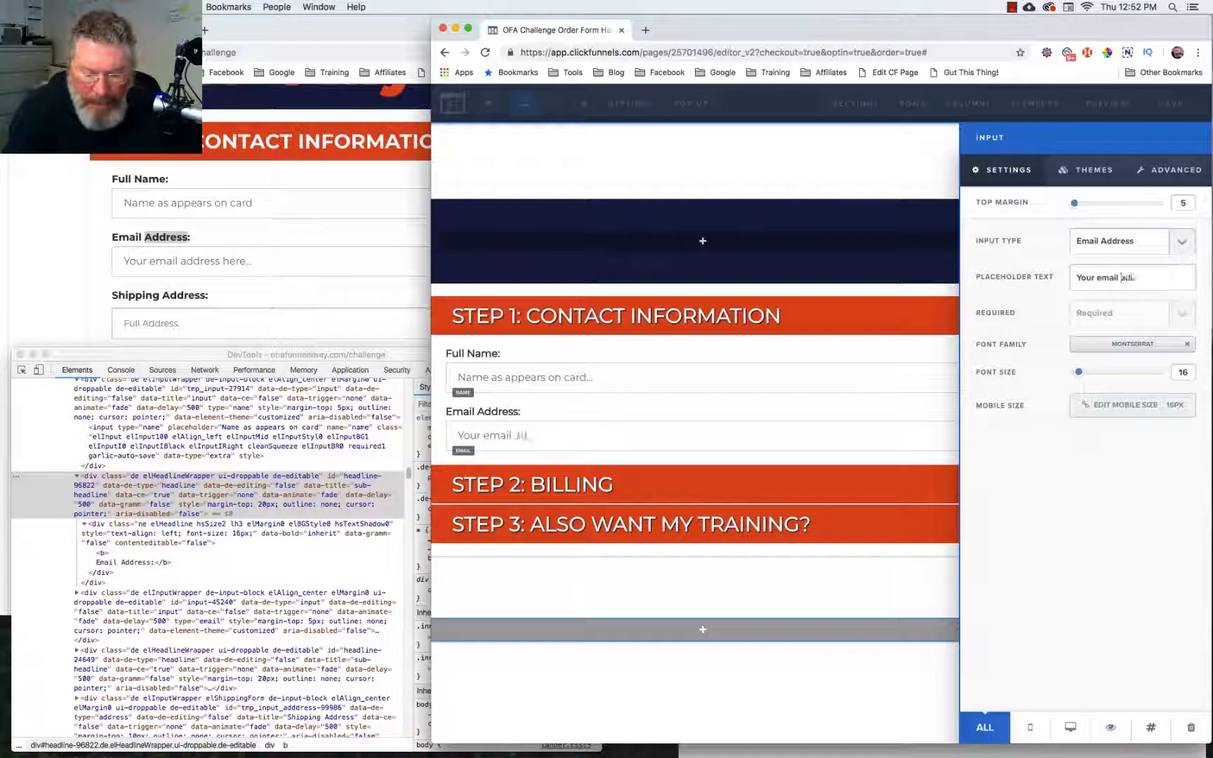
{"action": "type", "text": "address her"}
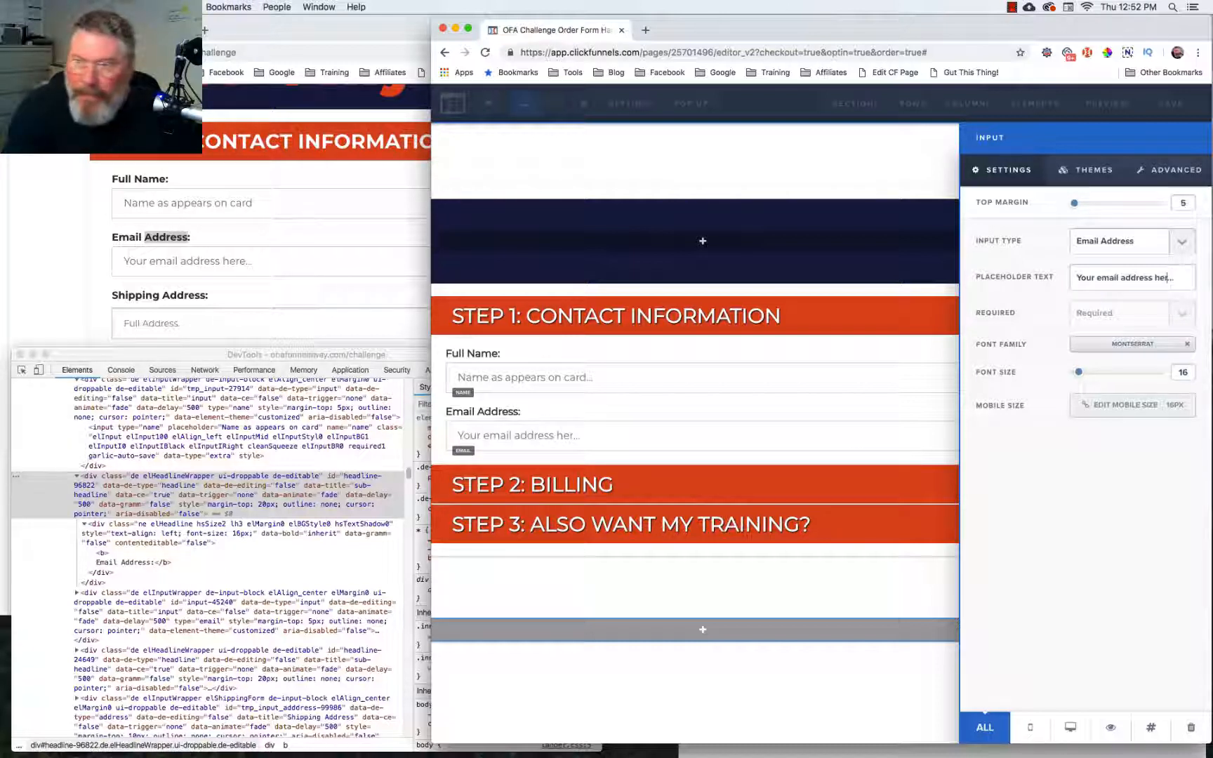
{"action": "type", "text": "e..."}
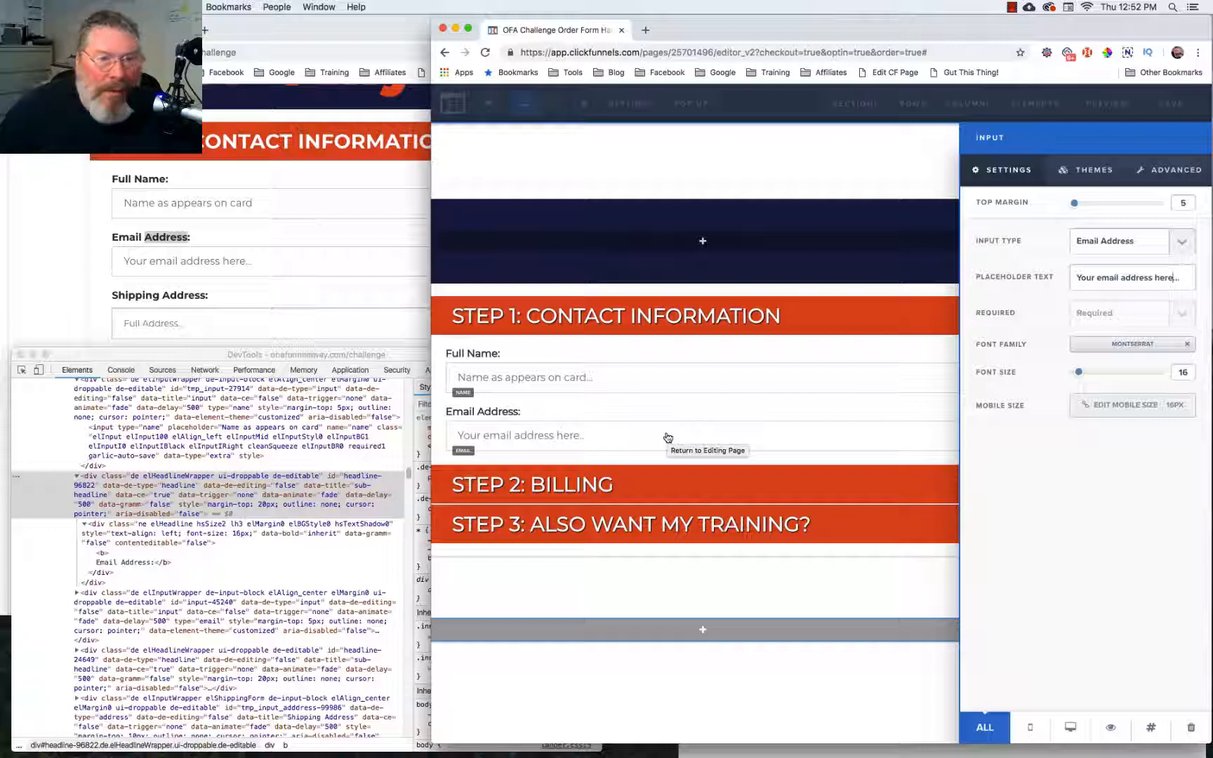
{"action": "left_click", "coordinate": [677, 413]}
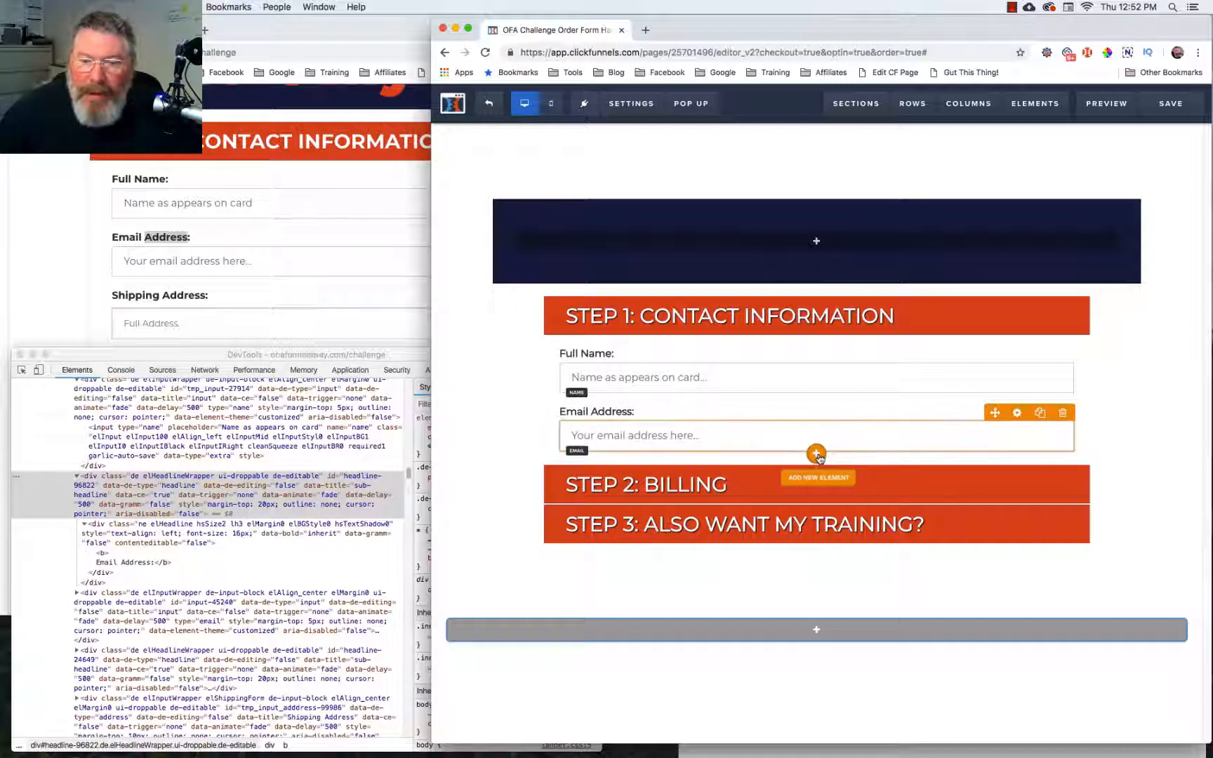
Add a Shipping Address form element below the email input field.
{"action": "left_click", "coordinate": [816, 454]}
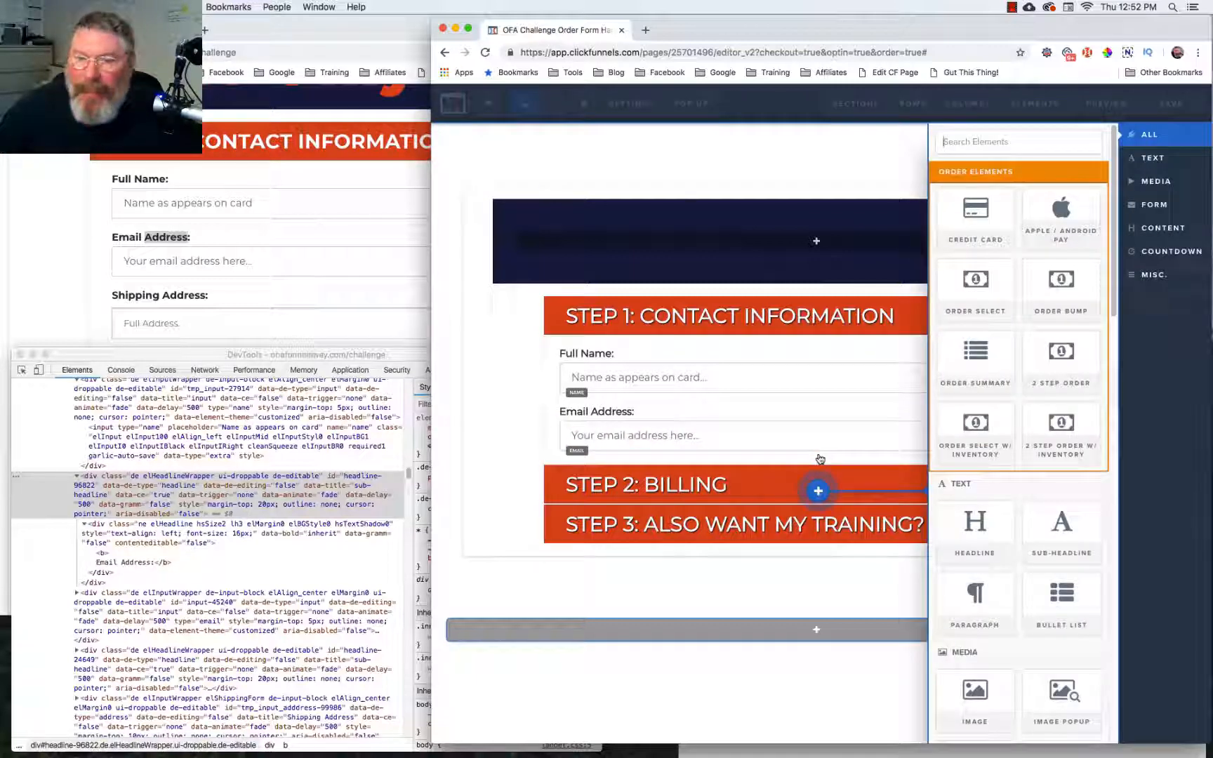
{"action": "scroll", "coordinate": [1049, 316], "scroll_direction": "down", "scroll_amount": 10}
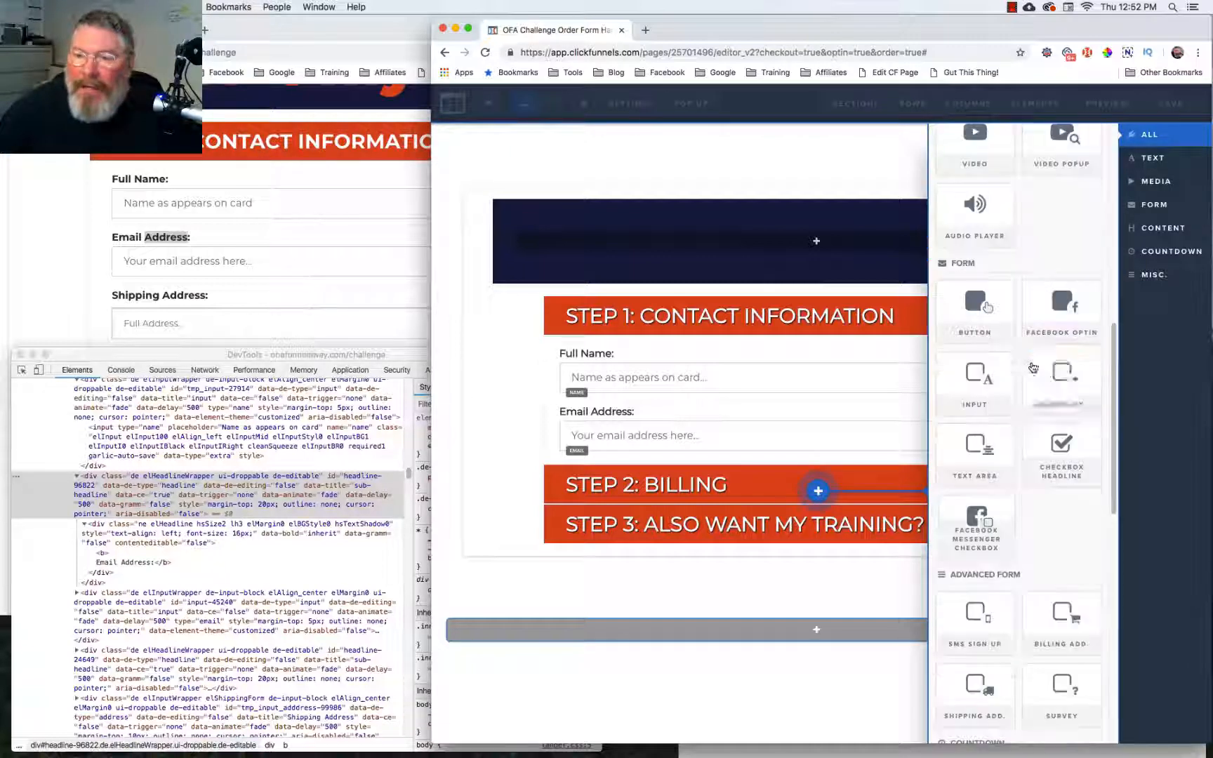
{"action": "scroll", "coordinate": [1038, 272], "scroll_direction": "up", "scroll_amount": 10}
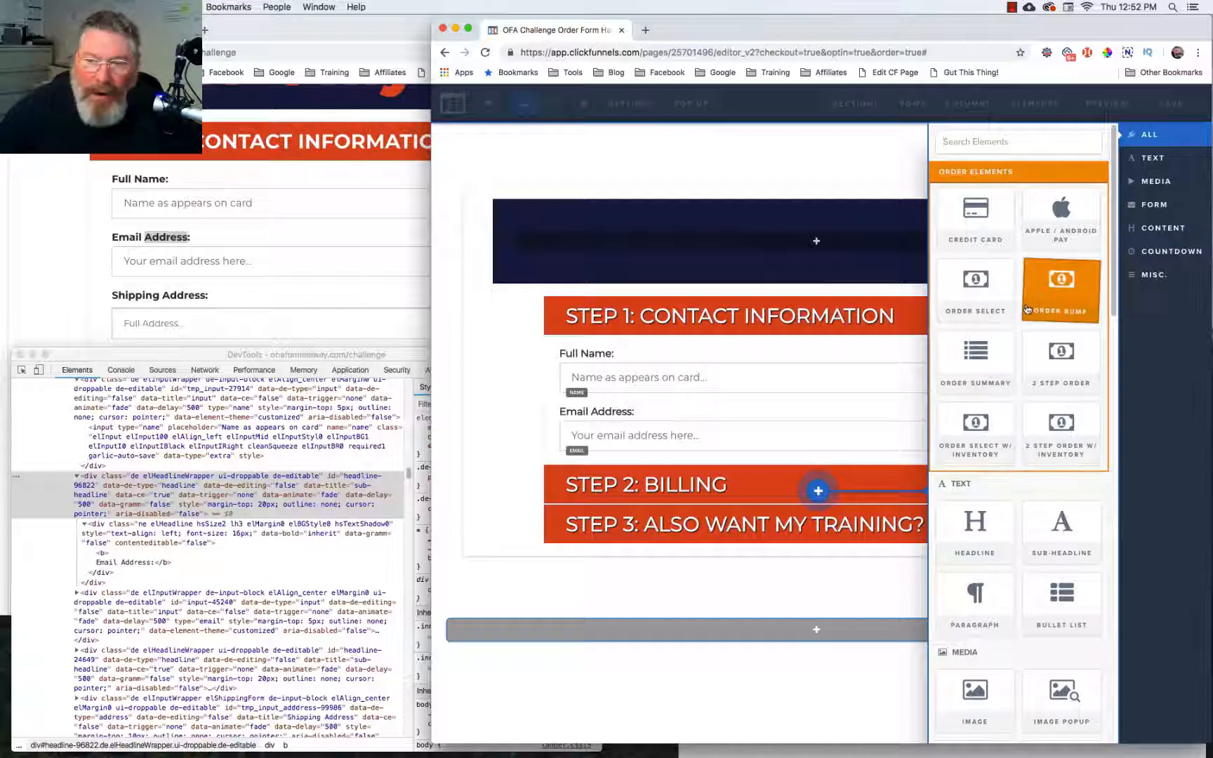
{"action": "scroll", "coordinate": [1039, 362], "scroll_direction": "down", "scroll_amount": 15}
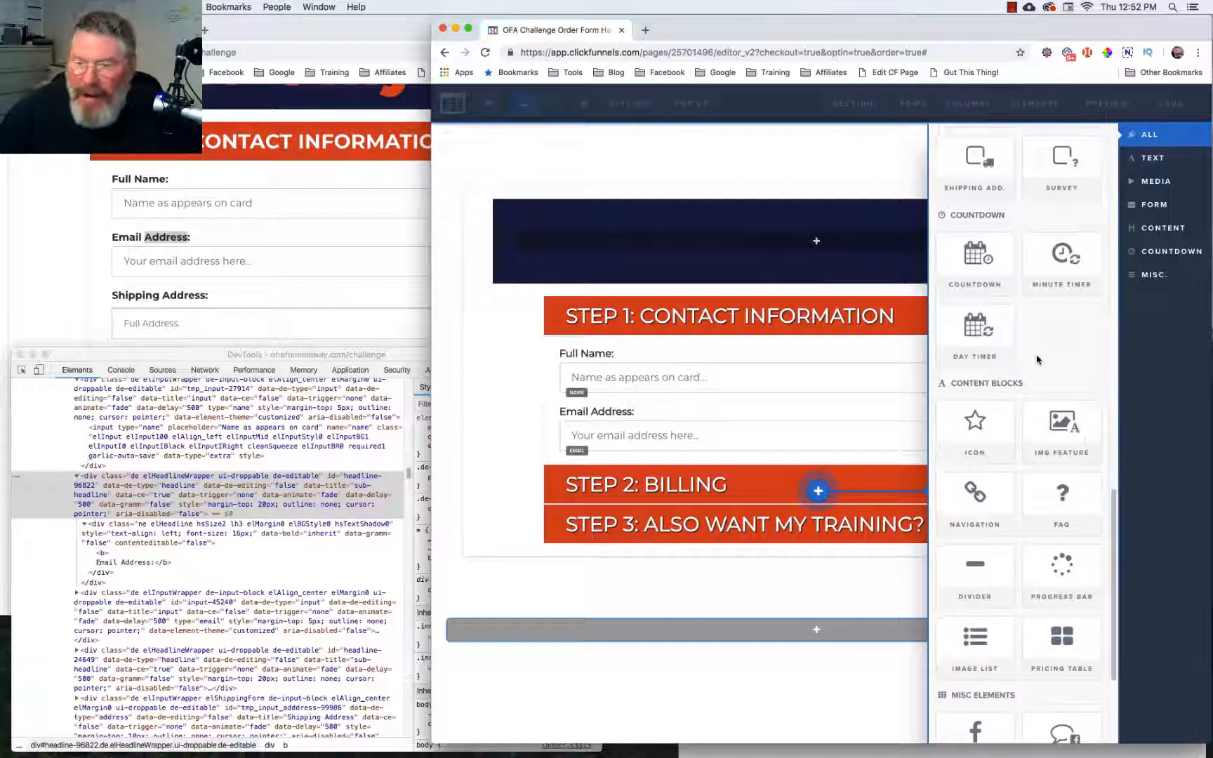
{"action": "scroll", "coordinate": [1037, 357], "scroll_direction": "down", "scroll_amount": 2}
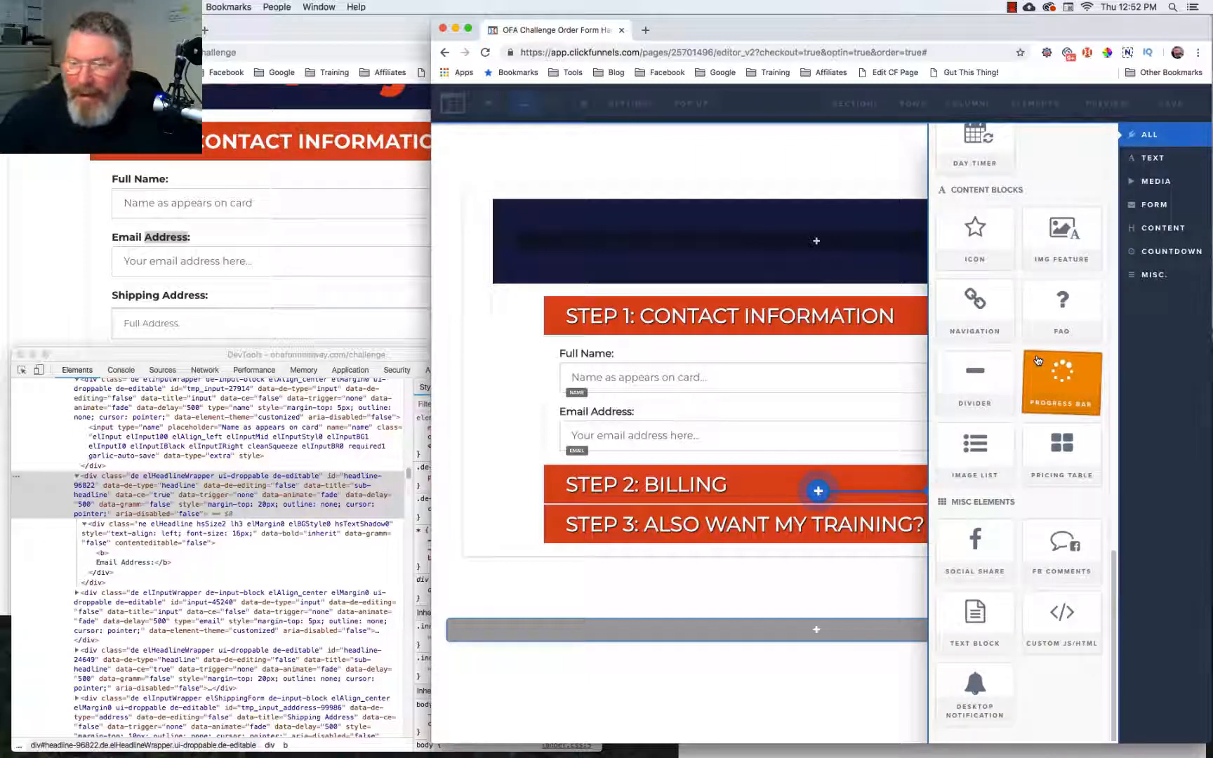
{"action": "scroll", "coordinate": [1036, 515], "scroll_direction": "up", "scroll_amount": 10}
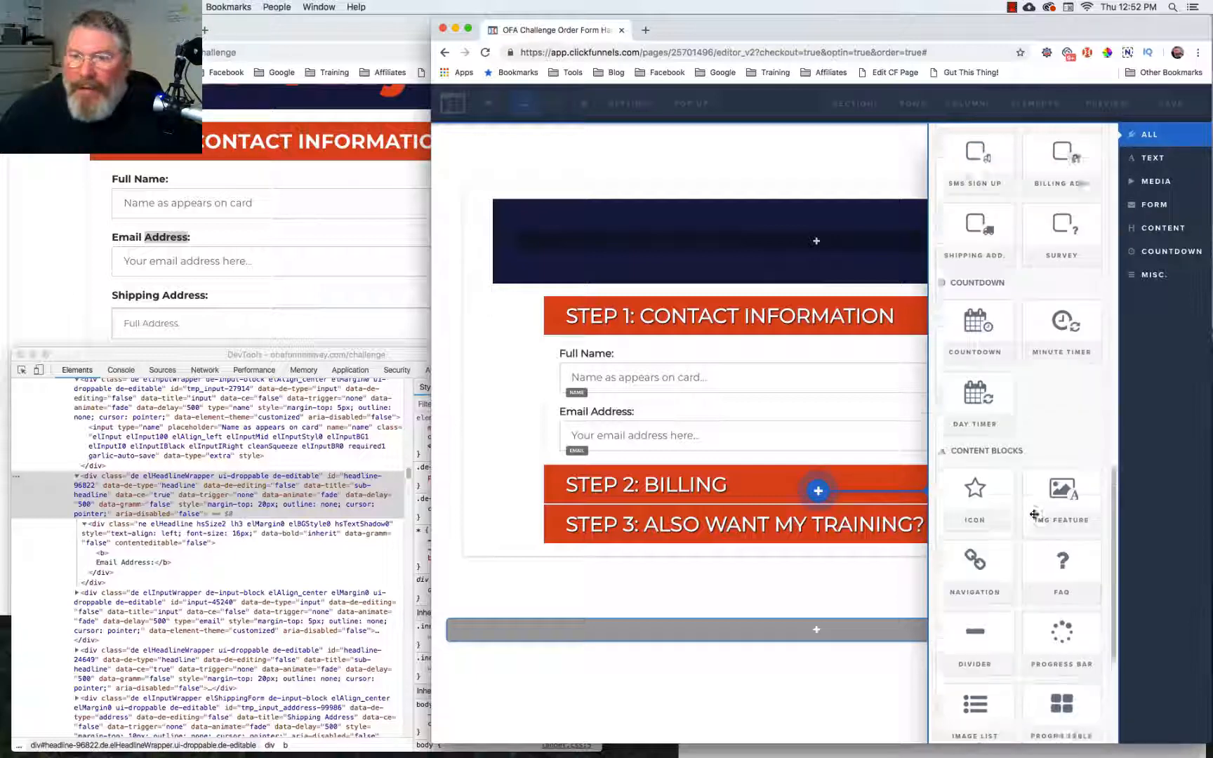
{"action": "scroll", "coordinate": [1034, 514], "scroll_direction": "up", "scroll_amount": 2}
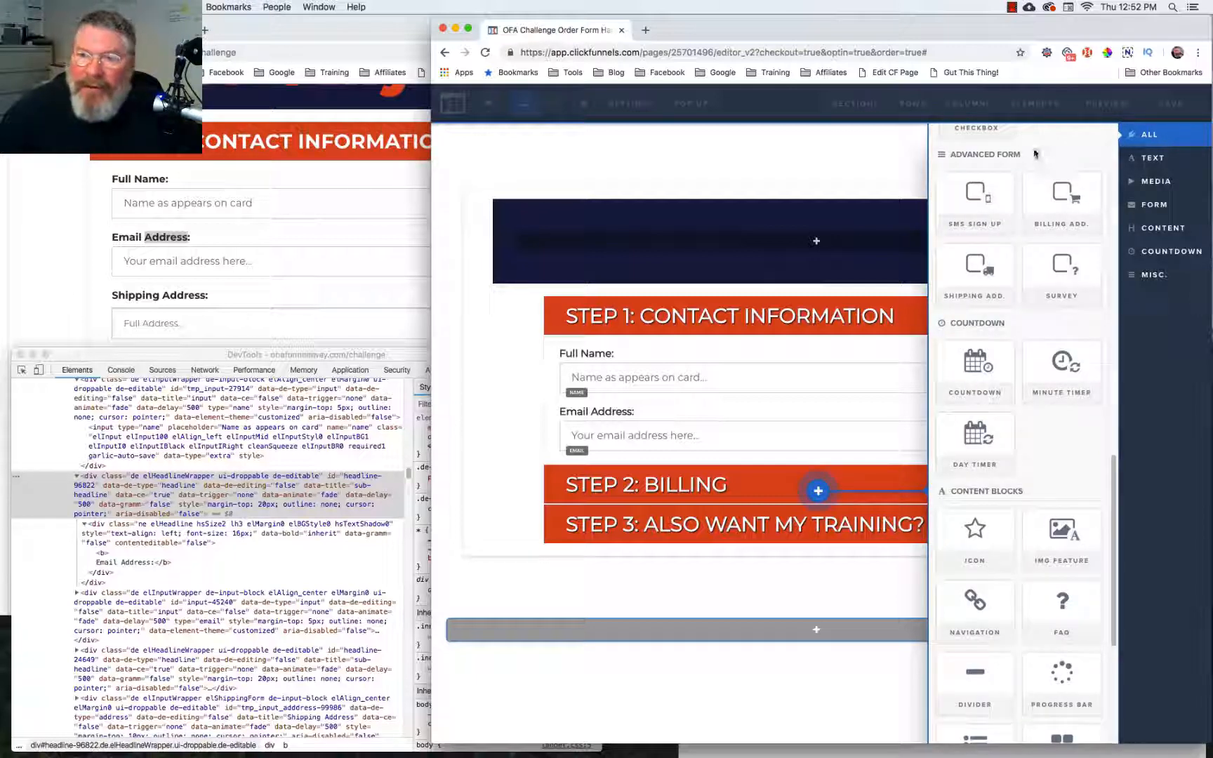
{"action": "left_click", "coordinate": [975, 283]}
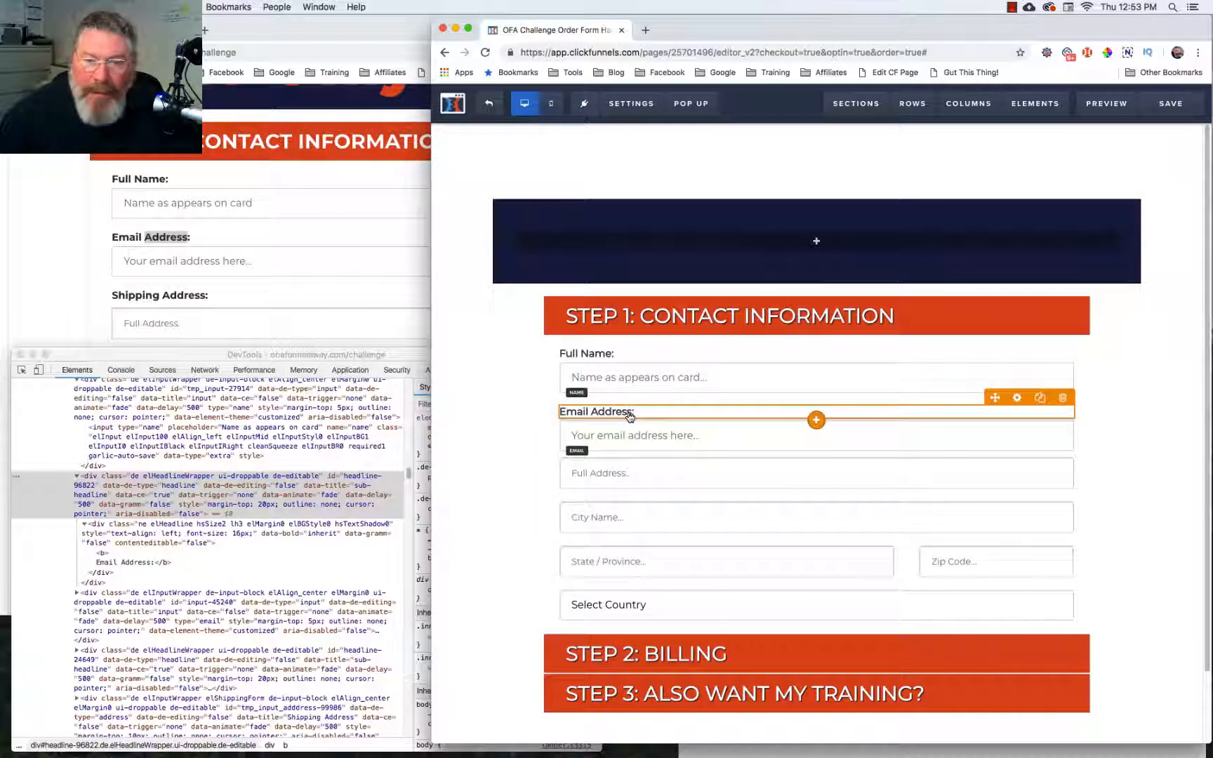
Duplicate the "Email Address:" label and place the copy between the email field and the shipping address fields.
{"action": "left_click", "coordinate": [1040, 398]}
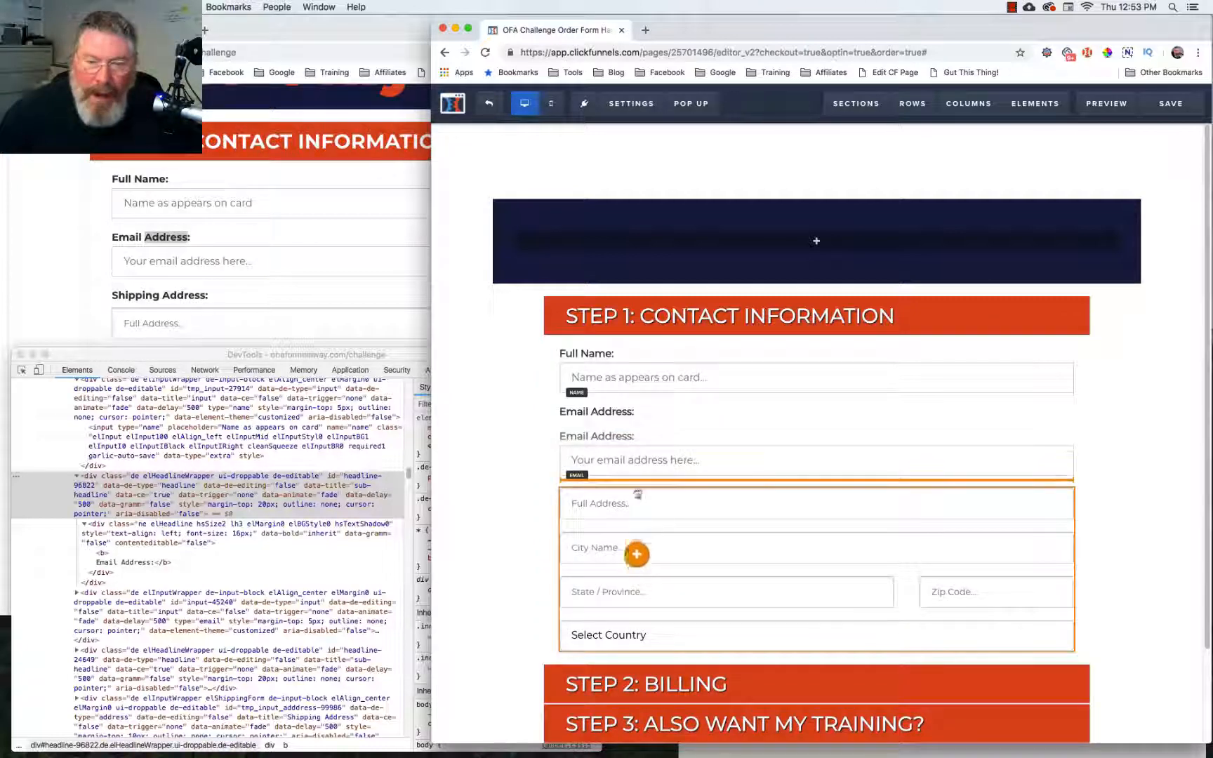
{"action": "left_click_drag", "start_coordinate": [638, 493], "coordinate": [638, 497]}
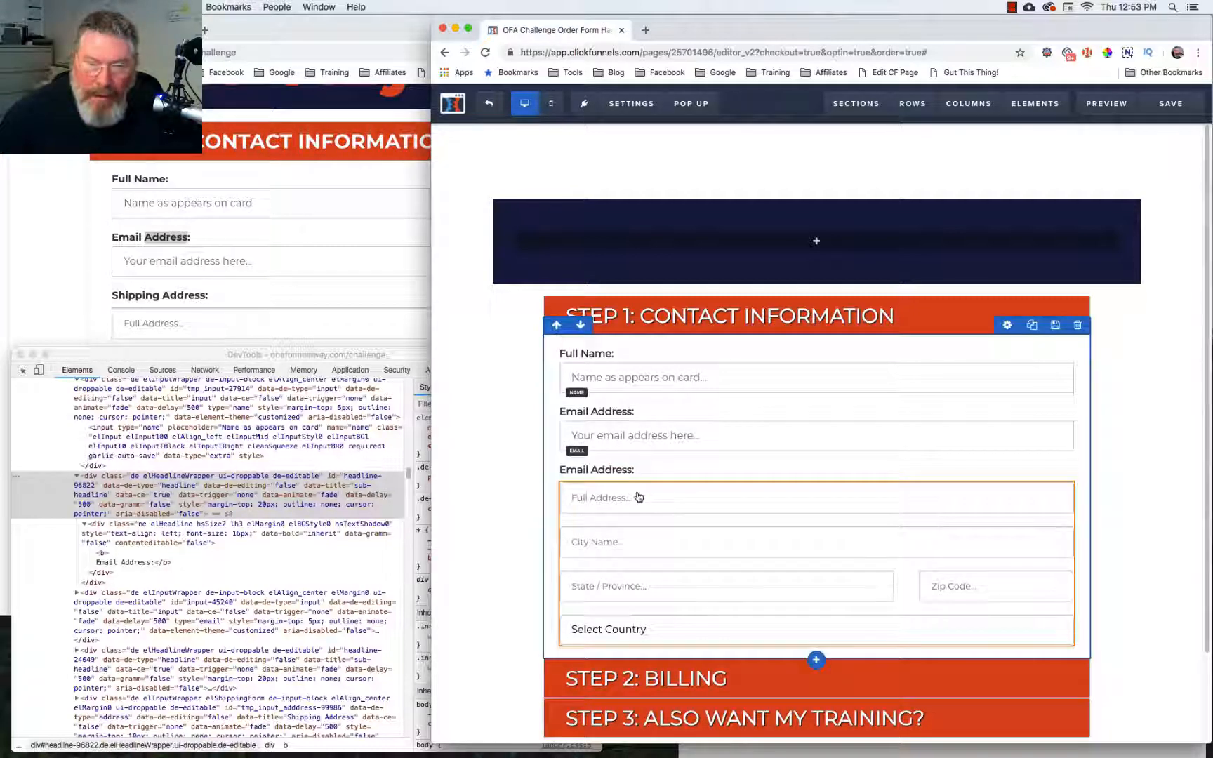
Change the copied label's text above the shipping address fields to "Shipping Address:".
{"action": "left_click", "coordinate": [620, 476]}
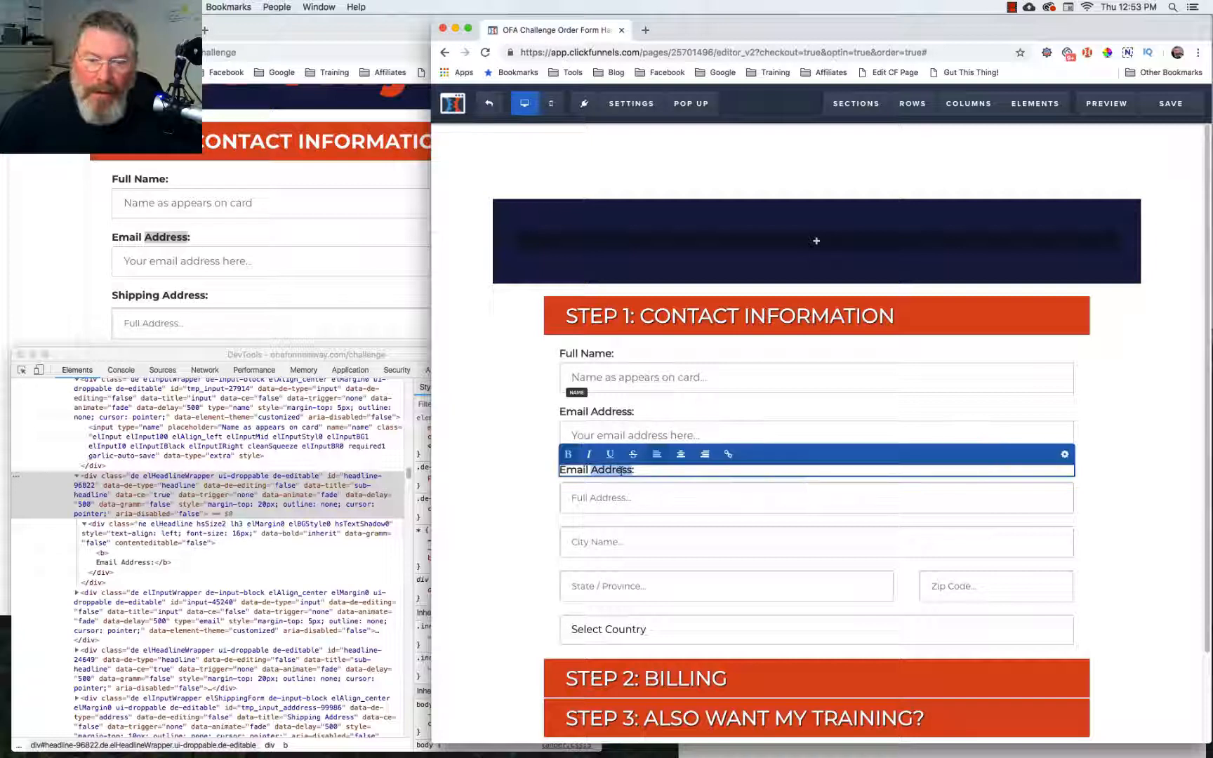
{"action": "key", "text": "BackSpace"}
{"action": "key", "text": "BackSpace"}
{"action": "key", "text": "BackSpace"}
{"action": "key", "text": "BackSpace"}
{"action": "key", "text": "BackSpace"}
{"action": "key", "text": "BackSpace"}
{"action": "key", "text": "BackSpace"}
{"action": "key", "text": "BackSpace"}
{"action": "key", "text": "BackSpace"}
{"action": "key", "text": "BackSpace"}
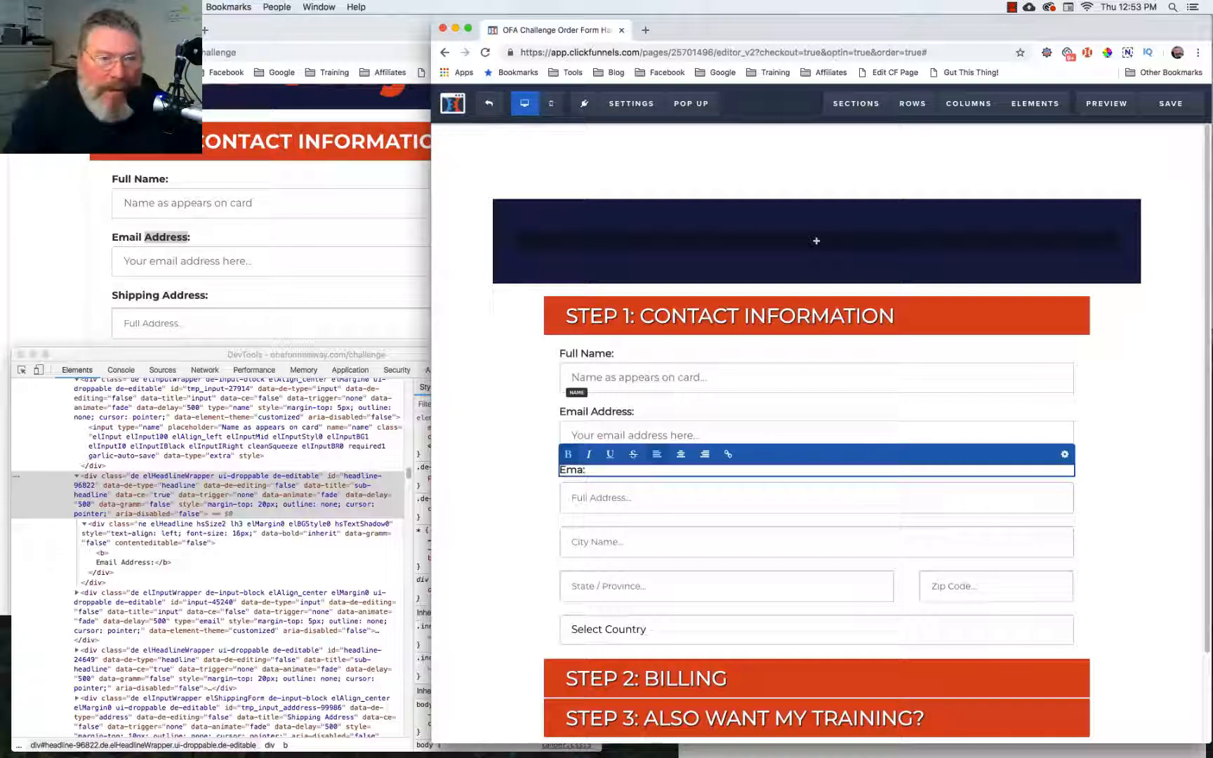
{"action": "key", "text": "BackSpace"}
{"action": "type", "text": "S"}
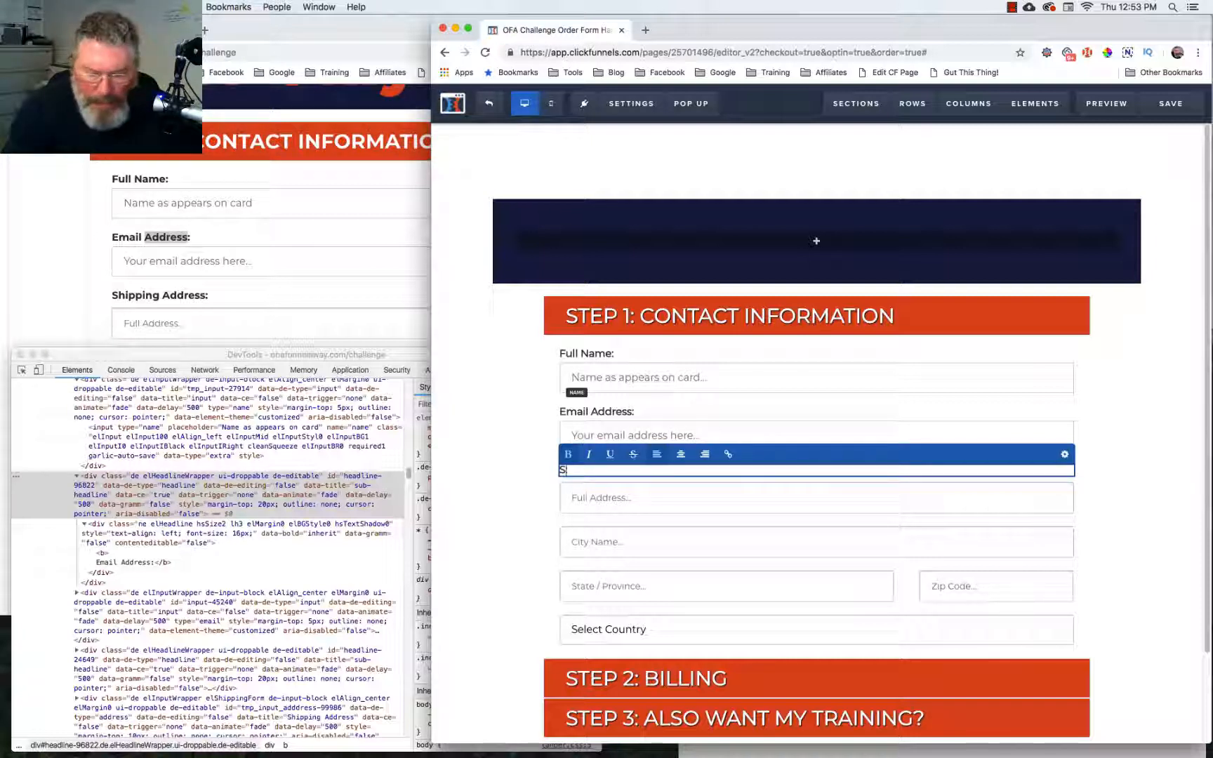
{"action": "type", "text": "hipping A"}
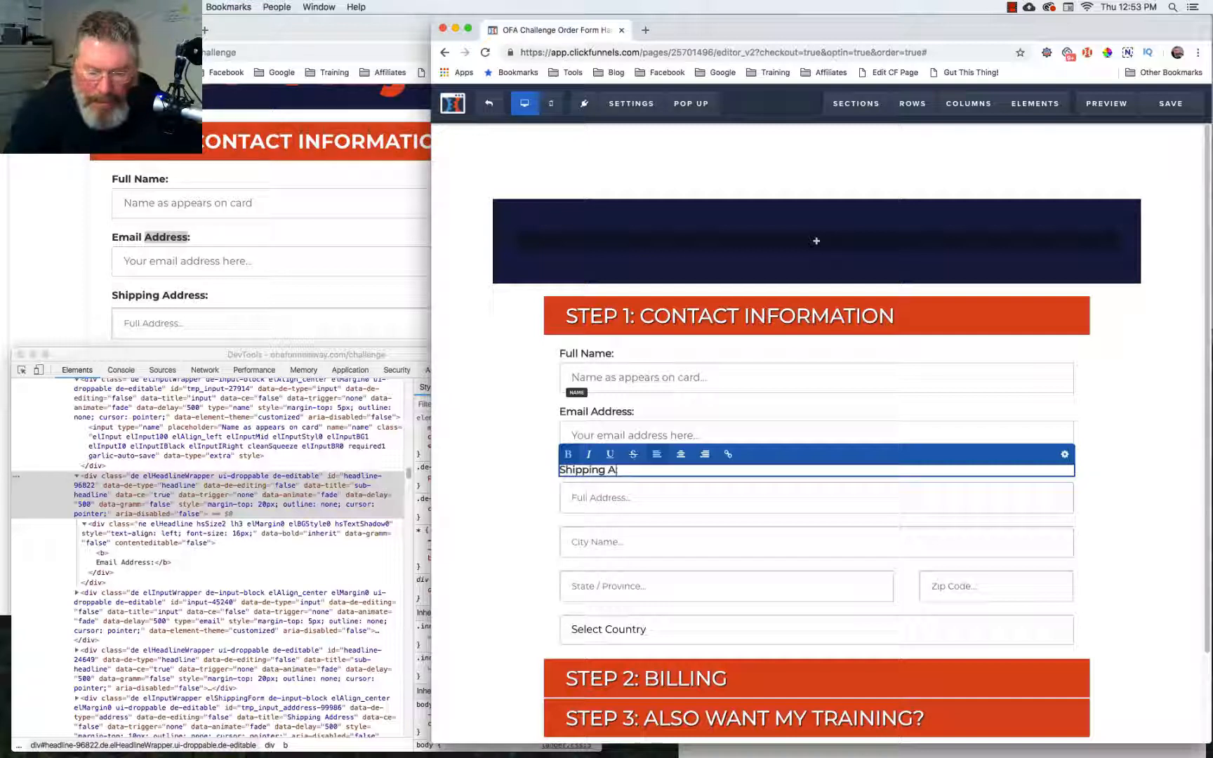
{"action": "type", "text": "ddress:"}
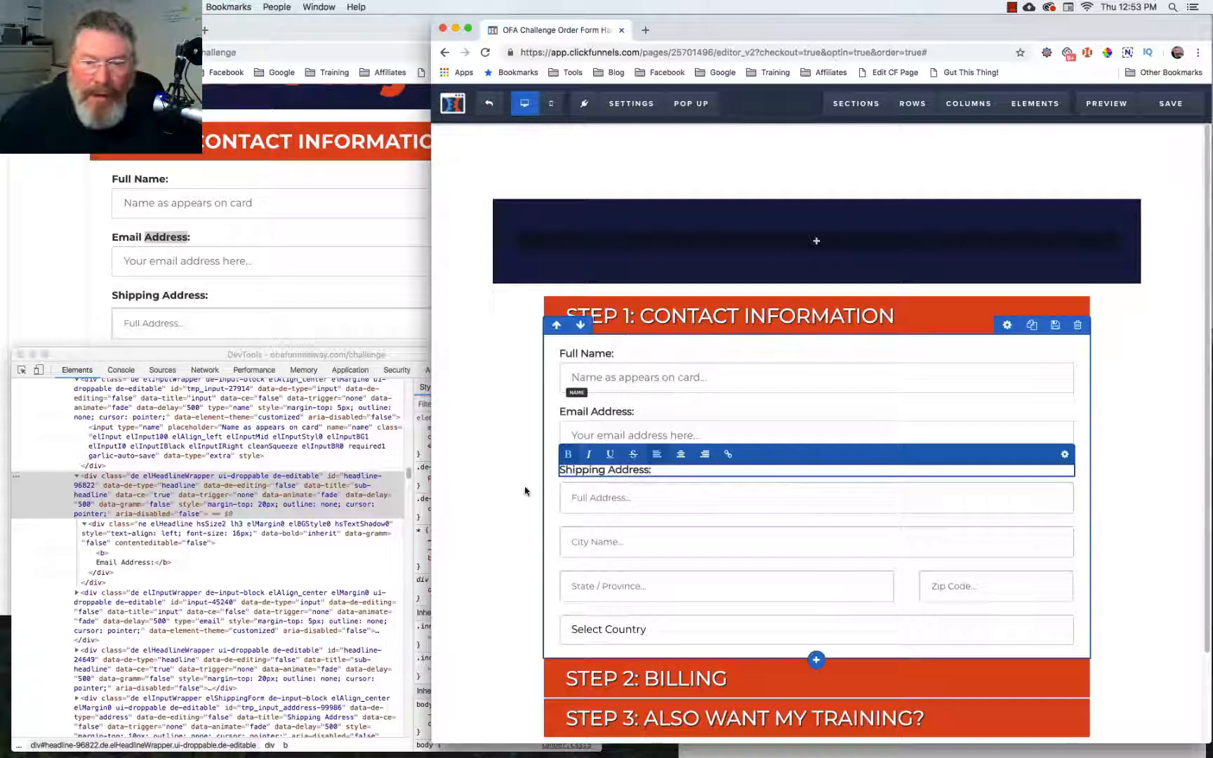
{"action": "left_click", "coordinate": [557, 500]}
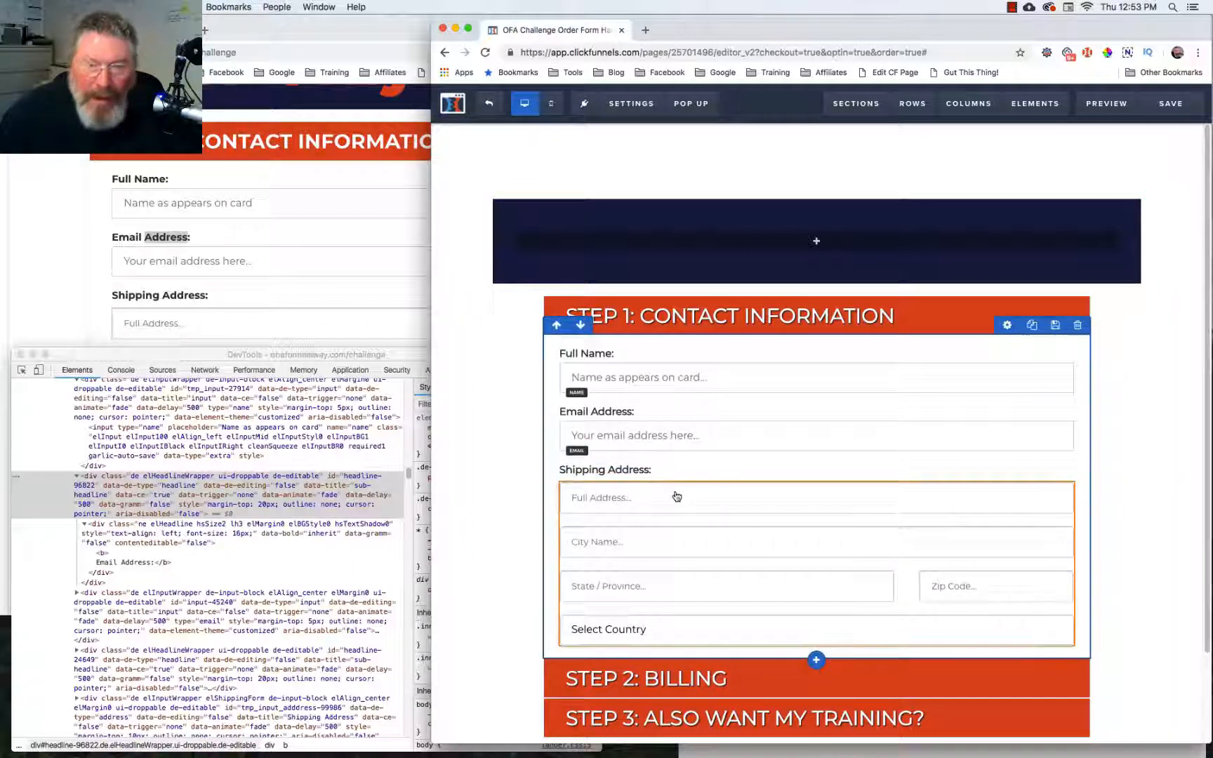
{"action": "scroll", "coordinate": [675, 496], "scroll_direction": "down", "scroll_amount": 3}
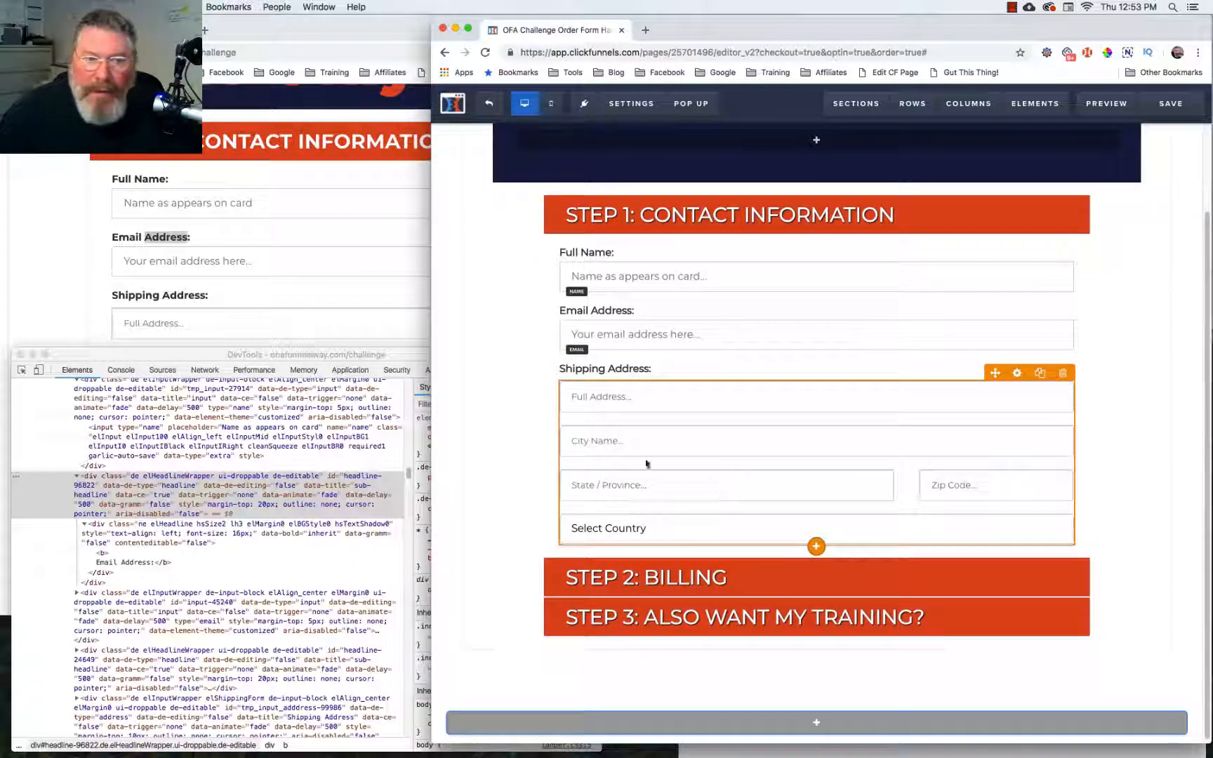
Compare the form with the reference page and set the Shipping Address element's font size to 16.
{"action": "left_click", "coordinate": [54, 288]}
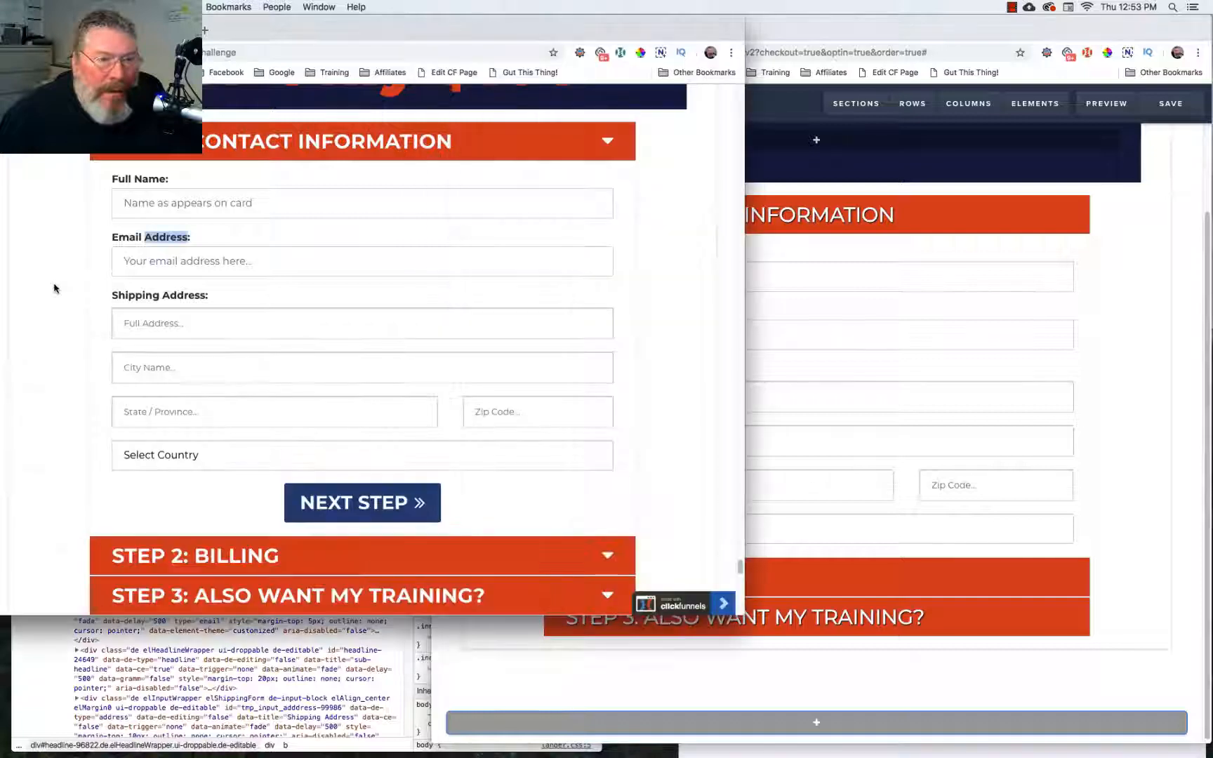
{"action": "scroll", "coordinate": [54, 288], "scroll_direction": "down", "scroll_amount": 2}
{"action": "scroll", "coordinate": [54, 288], "scroll_direction": "down", "scroll_amount": 1}
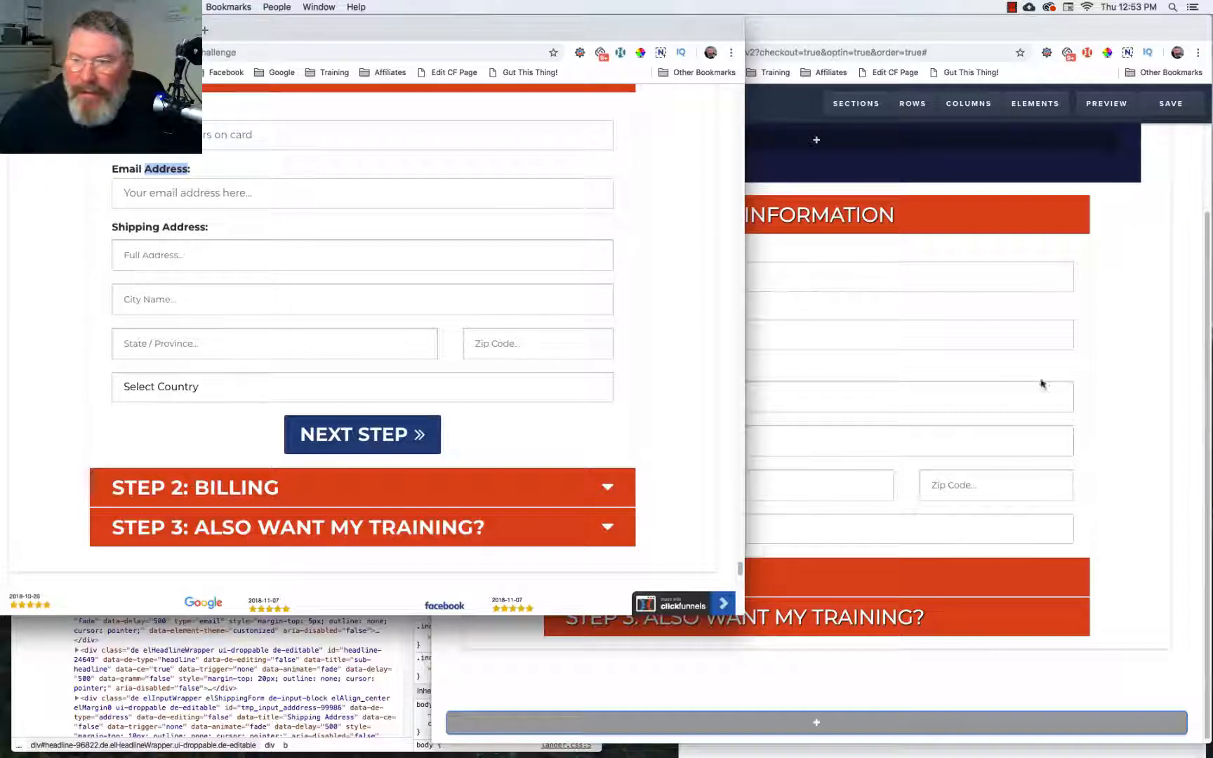
{"action": "left_click", "coordinate": [989, 372]}
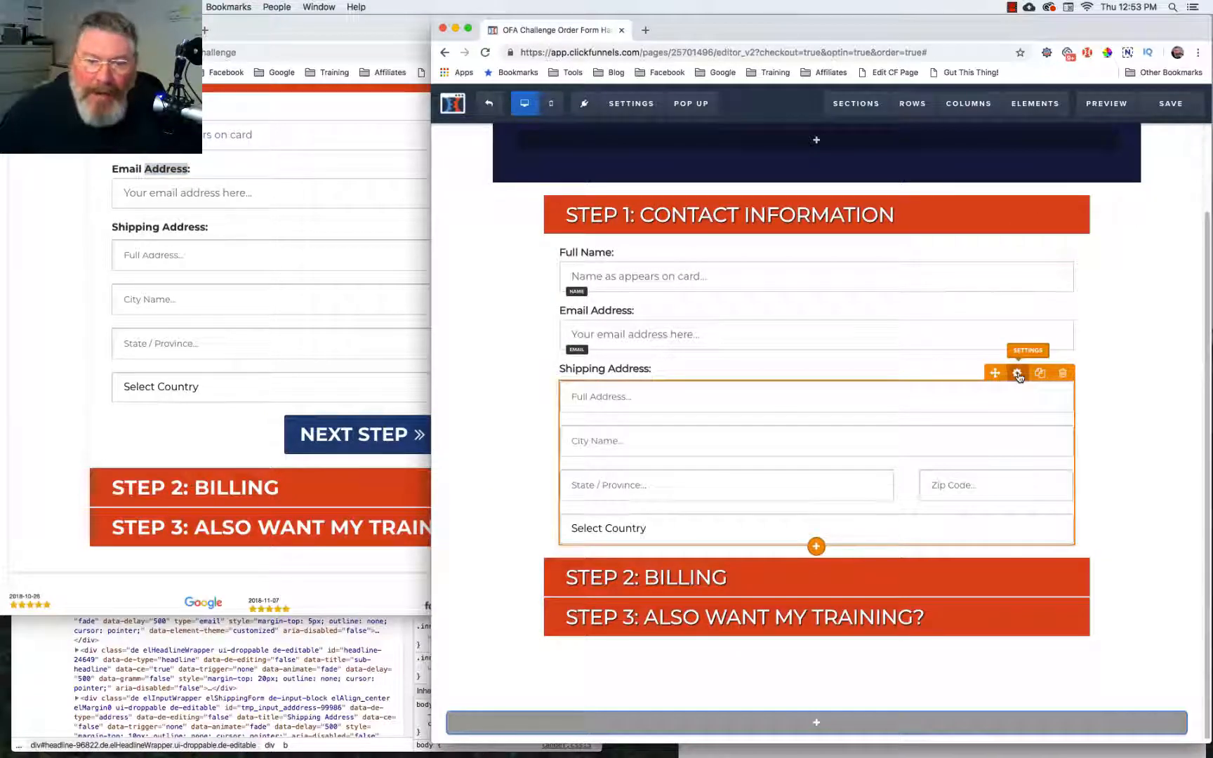
{"action": "left_click", "coordinate": [1018, 373]}
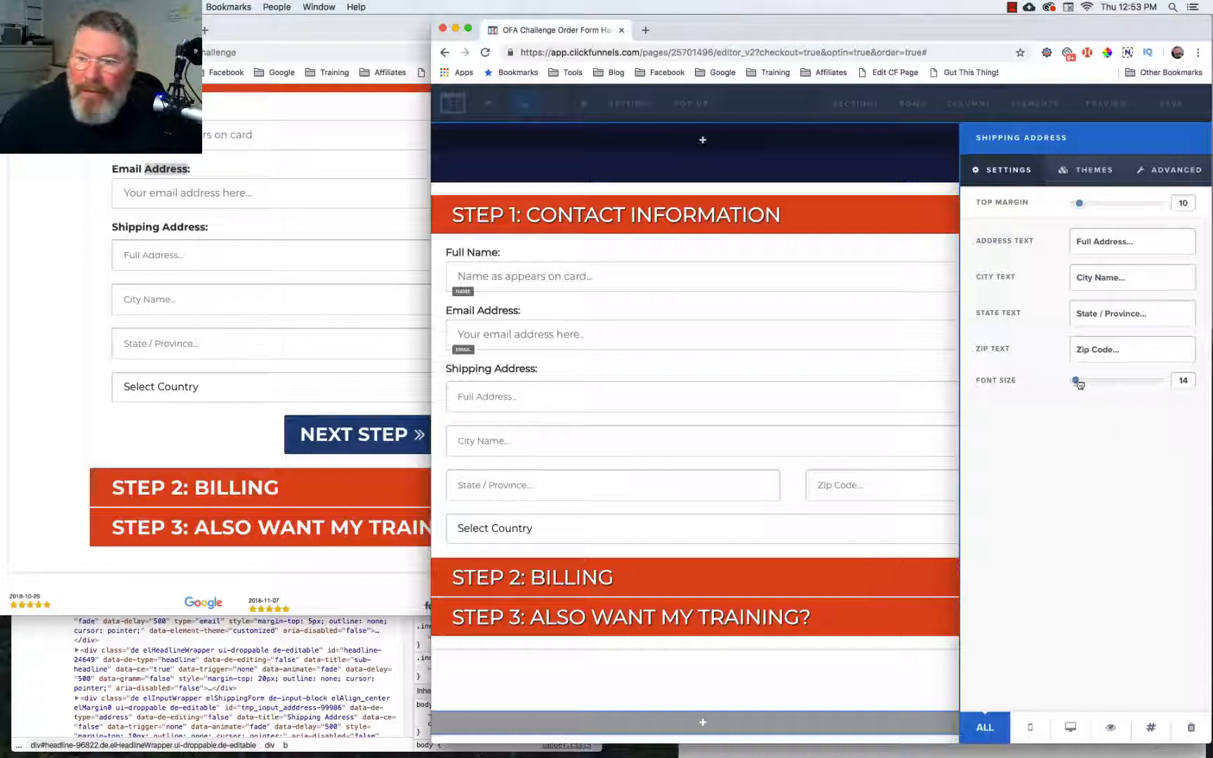
{"action": "left_click_drag", "start_coordinate": [1075, 383], "coordinate": [1079, 385]}
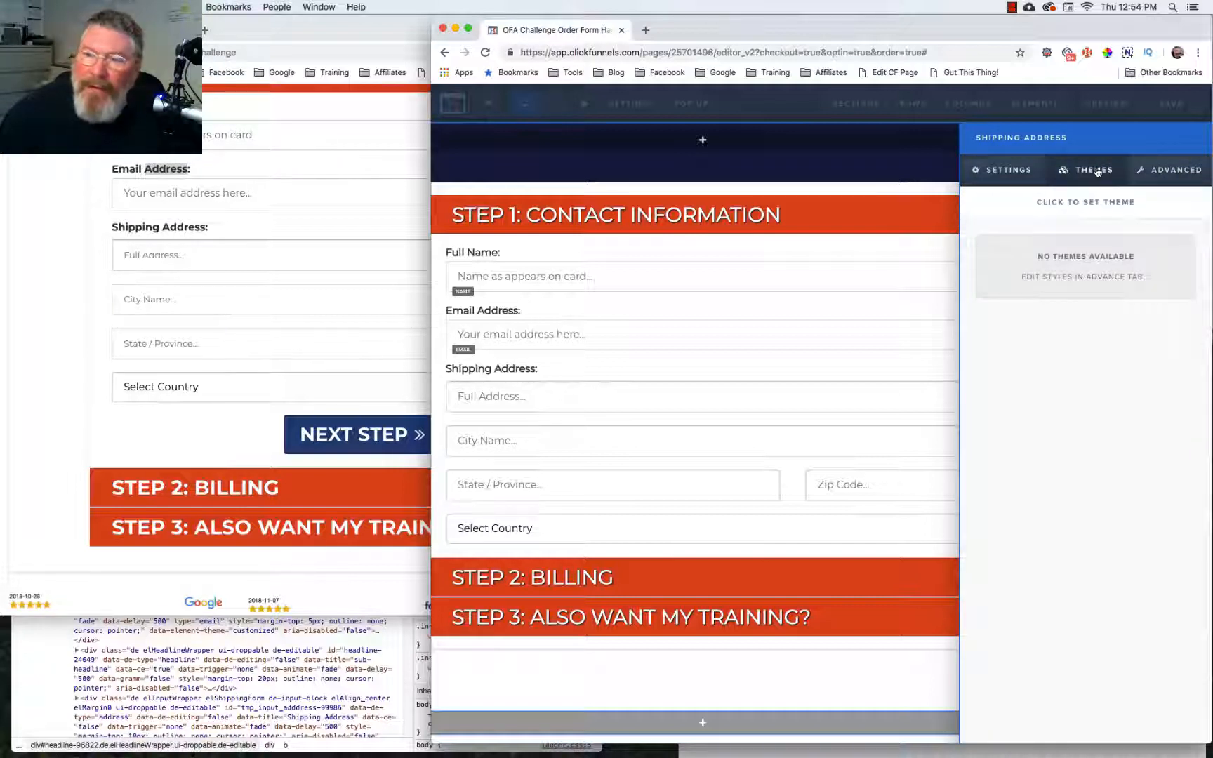
Set the Shipping Address element's corners to Square Edges and close its settings.
{"action": "left_click", "coordinate": [1163, 171]}
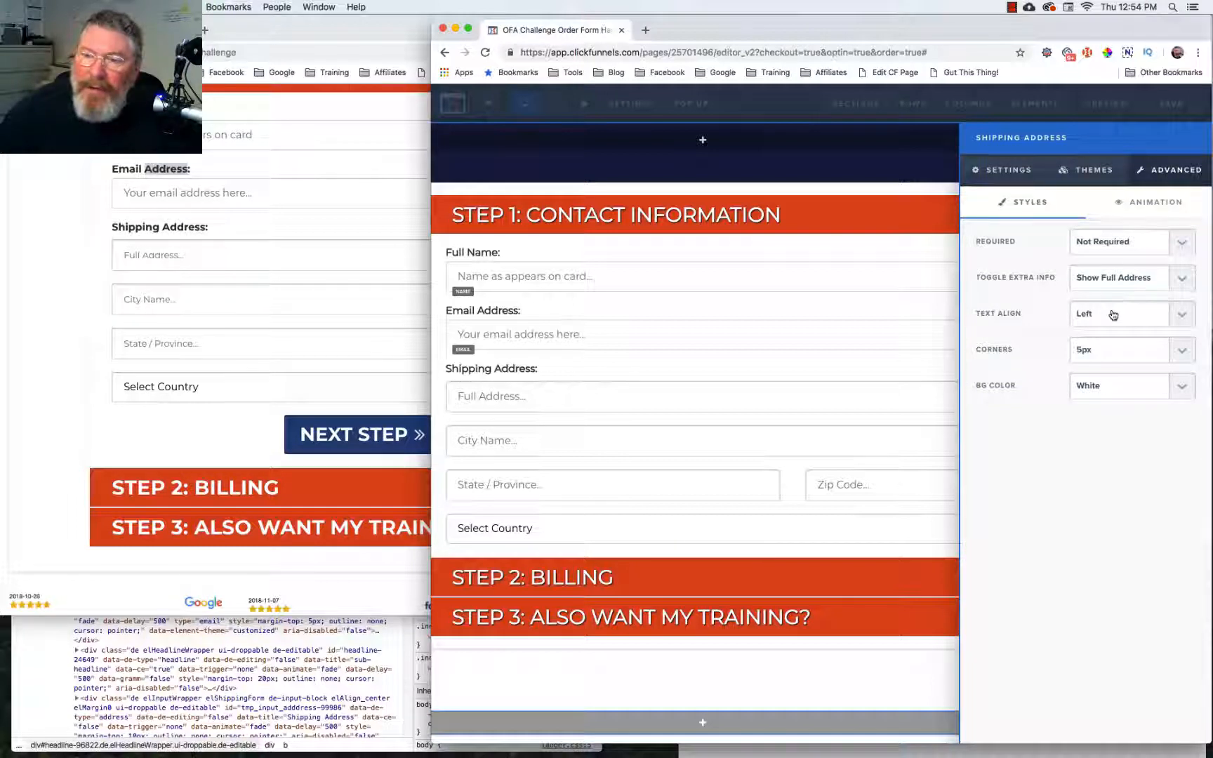
{"action": "left_click", "coordinate": [1098, 349]}
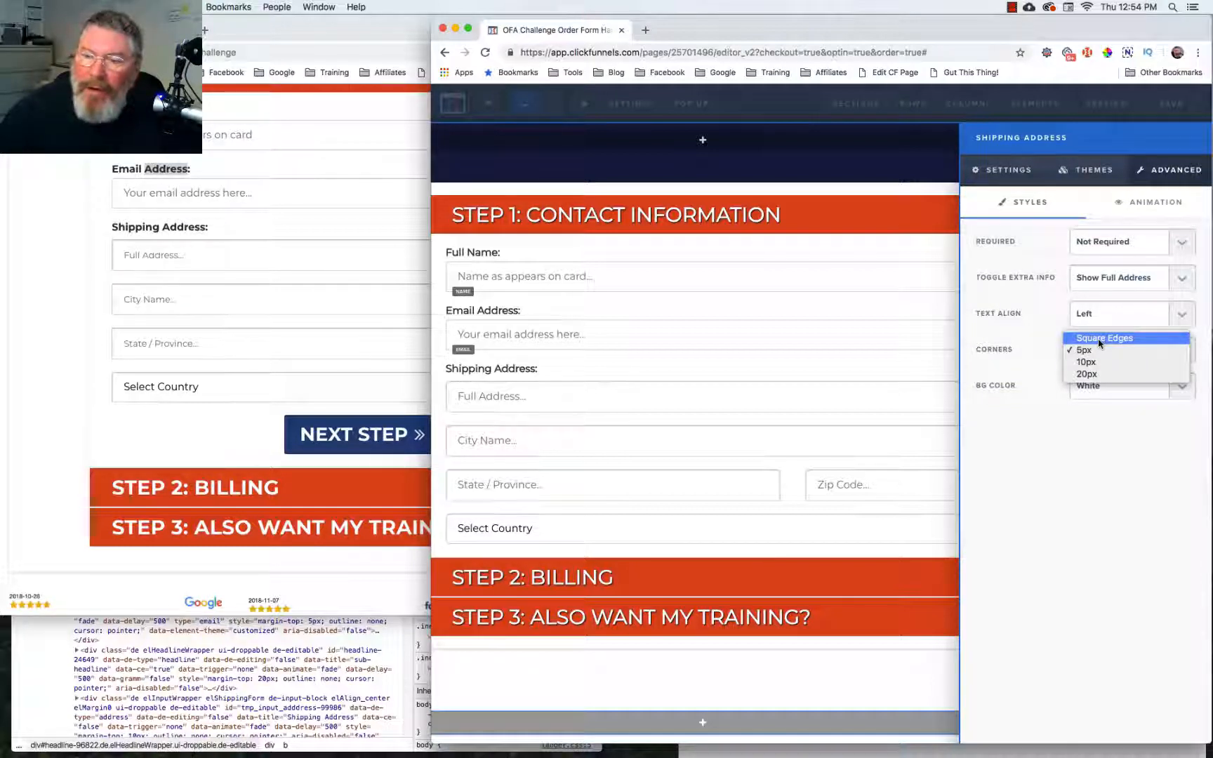
{"action": "left_click", "coordinate": [1099, 340]}
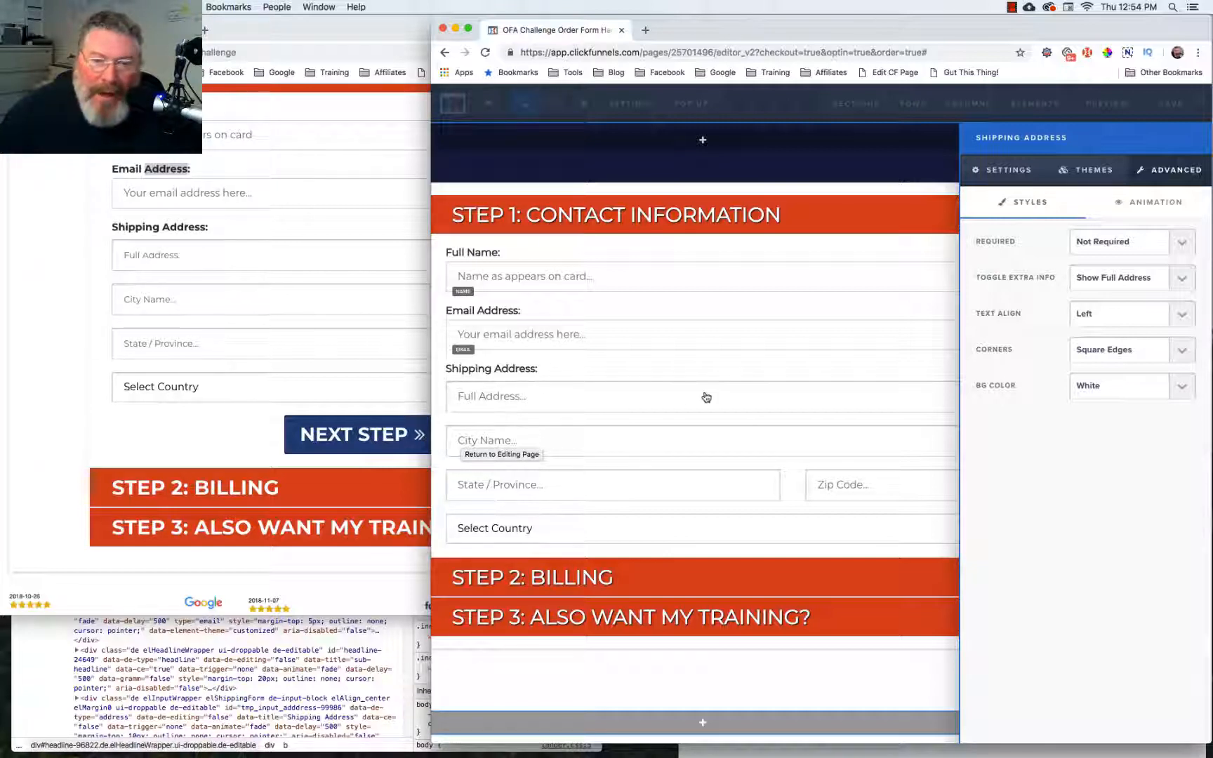
{"action": "left_click", "coordinate": [734, 402]}
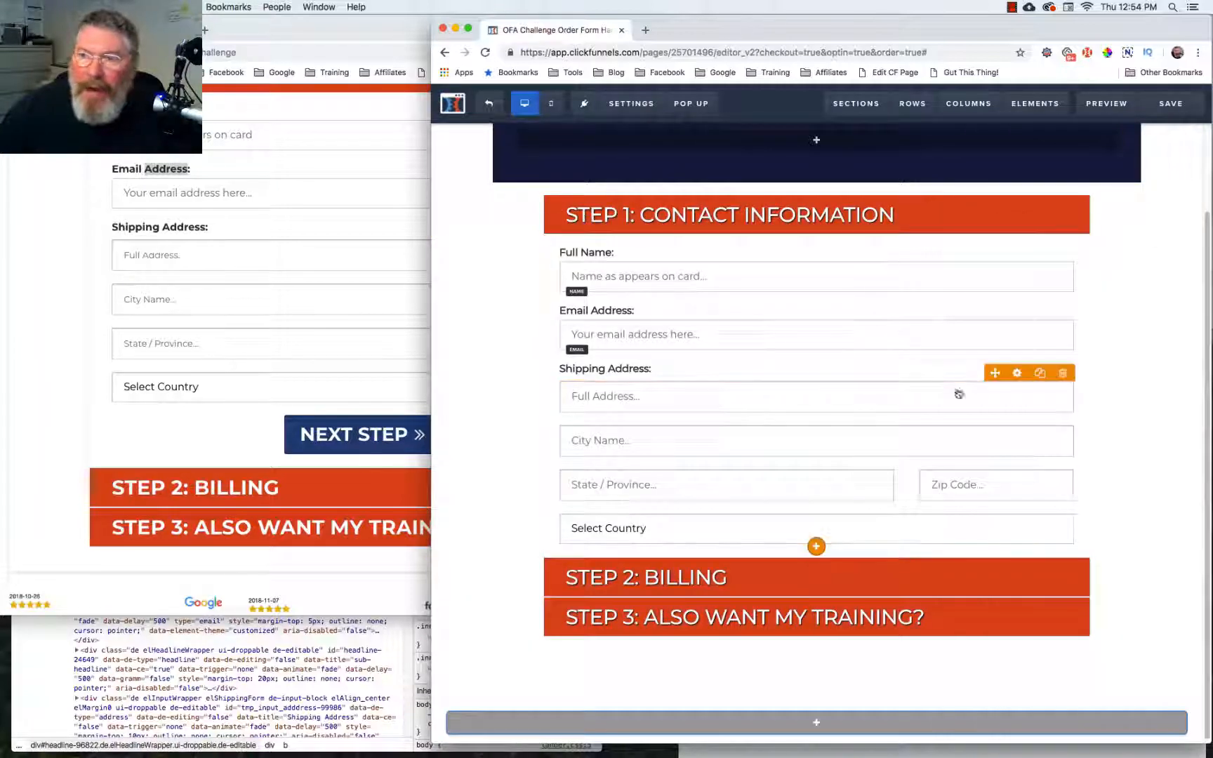
Save the order form page and open its preview.
{"action": "left_click", "coordinate": [1168, 106]}
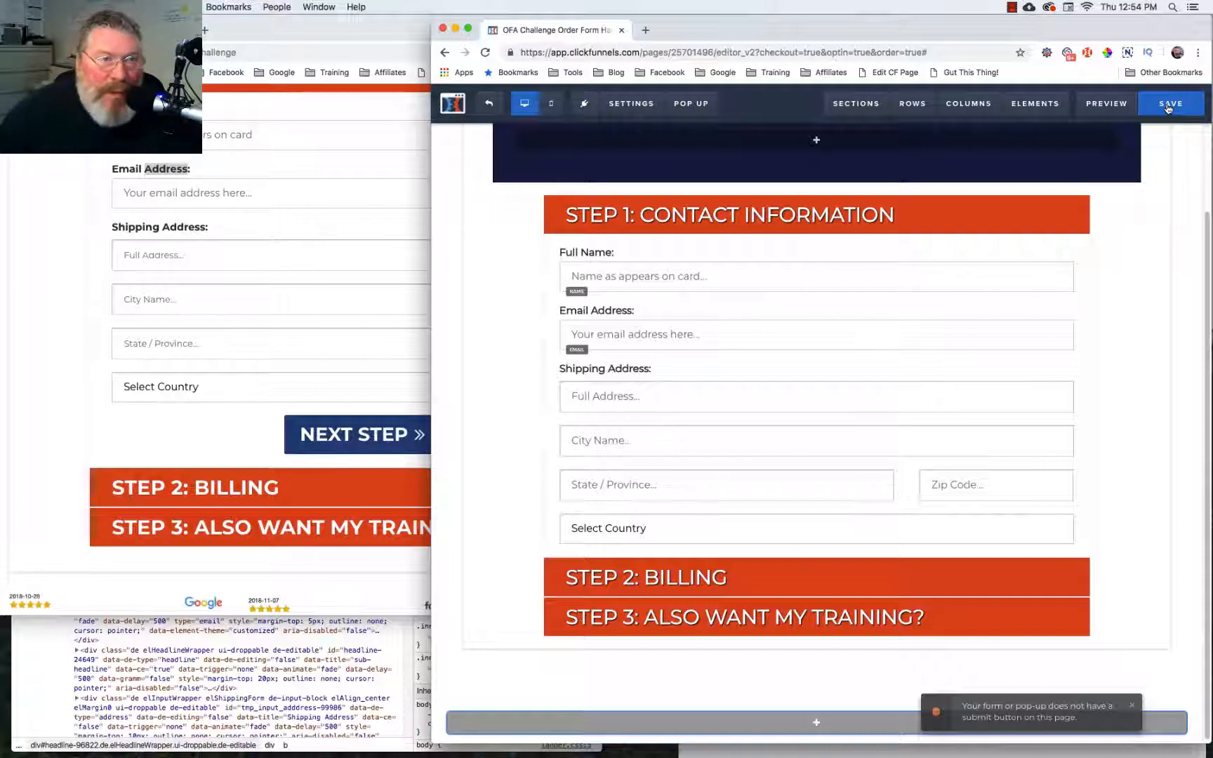
{"action": "left_click", "coordinate": [1111, 105]}
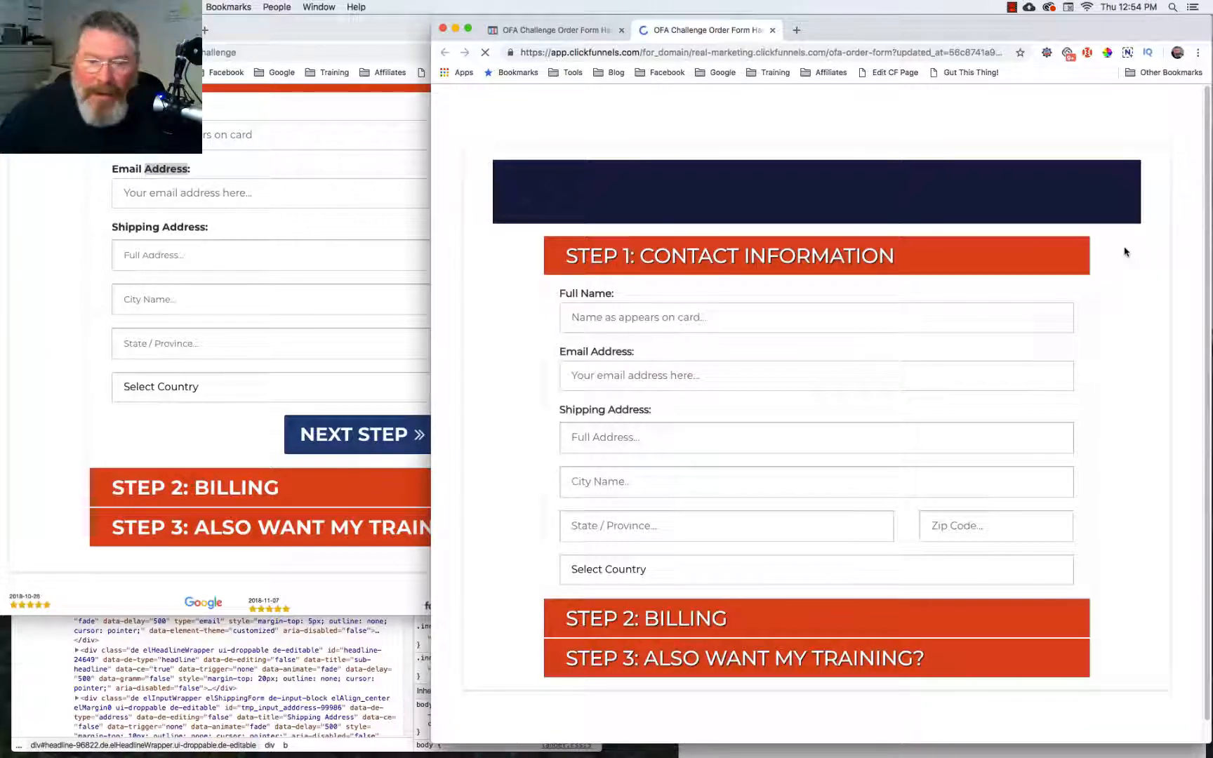
{"action": "scroll", "coordinate": [1123, 250], "scroll_direction": "down", "scroll_amount": 1}
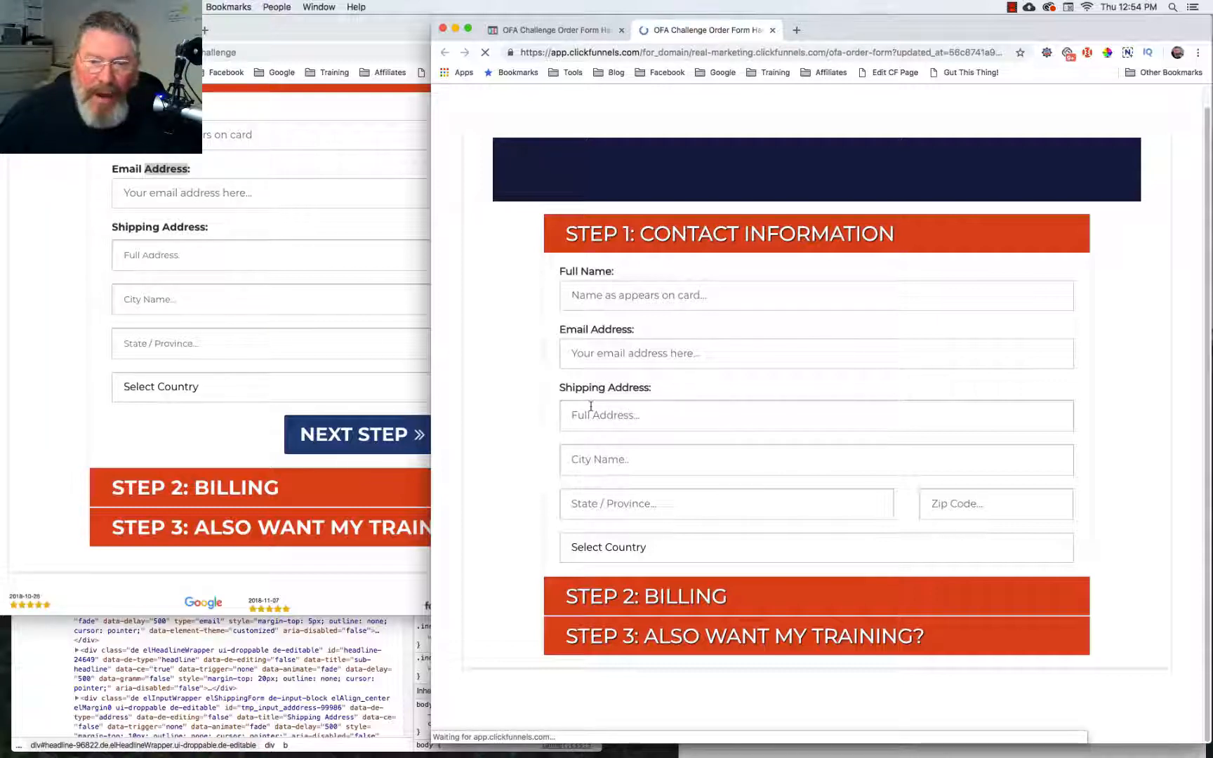
Inspect the Full Address field in the preview and examine its CSS down to the .ceoinput rule.
{"action": "right_click", "coordinate": [652, 411]}
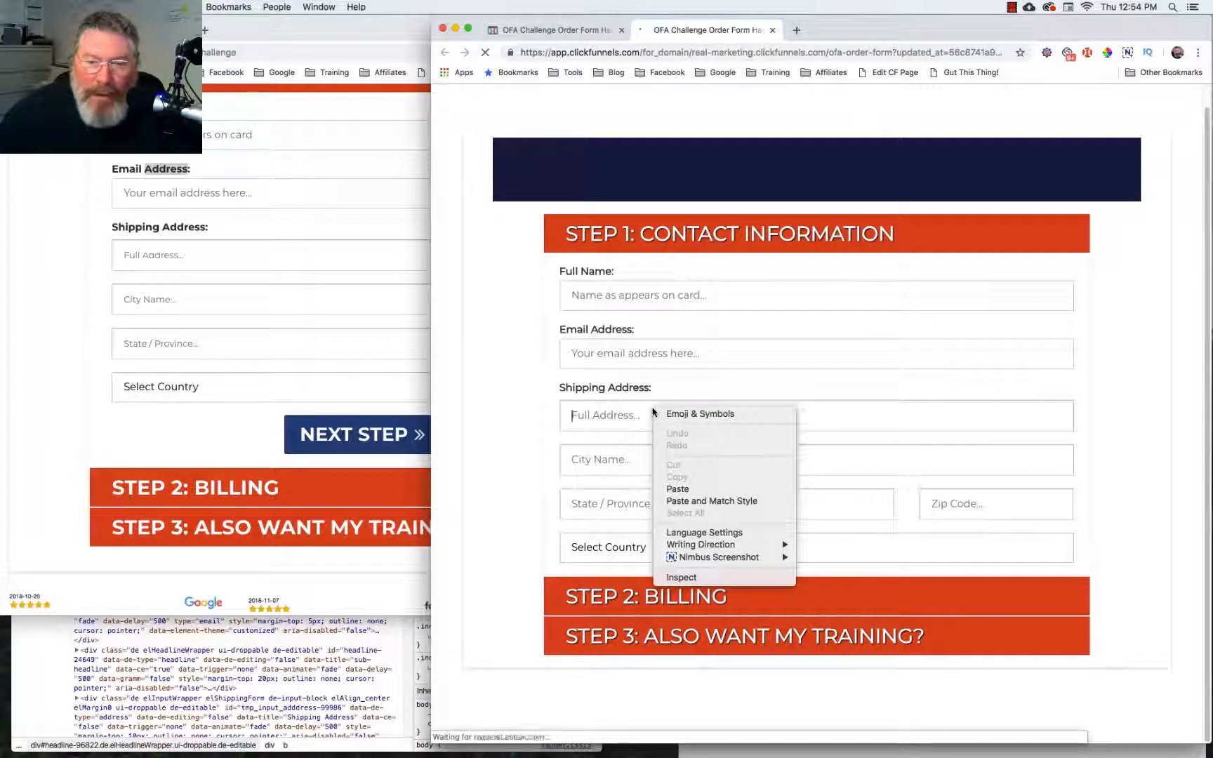
{"action": "left_click", "coordinate": [685, 577]}
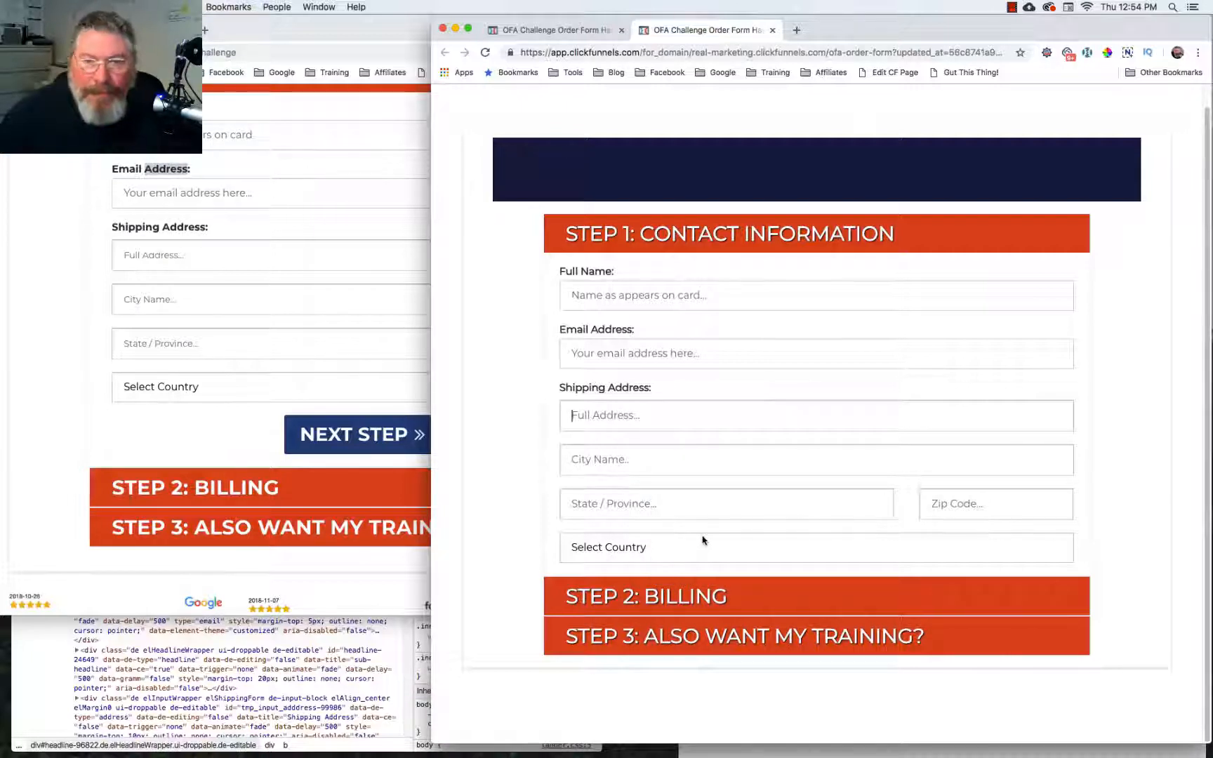
{"action": "scroll", "coordinate": [492, 418], "scroll_direction": "down", "scroll_amount": 3}
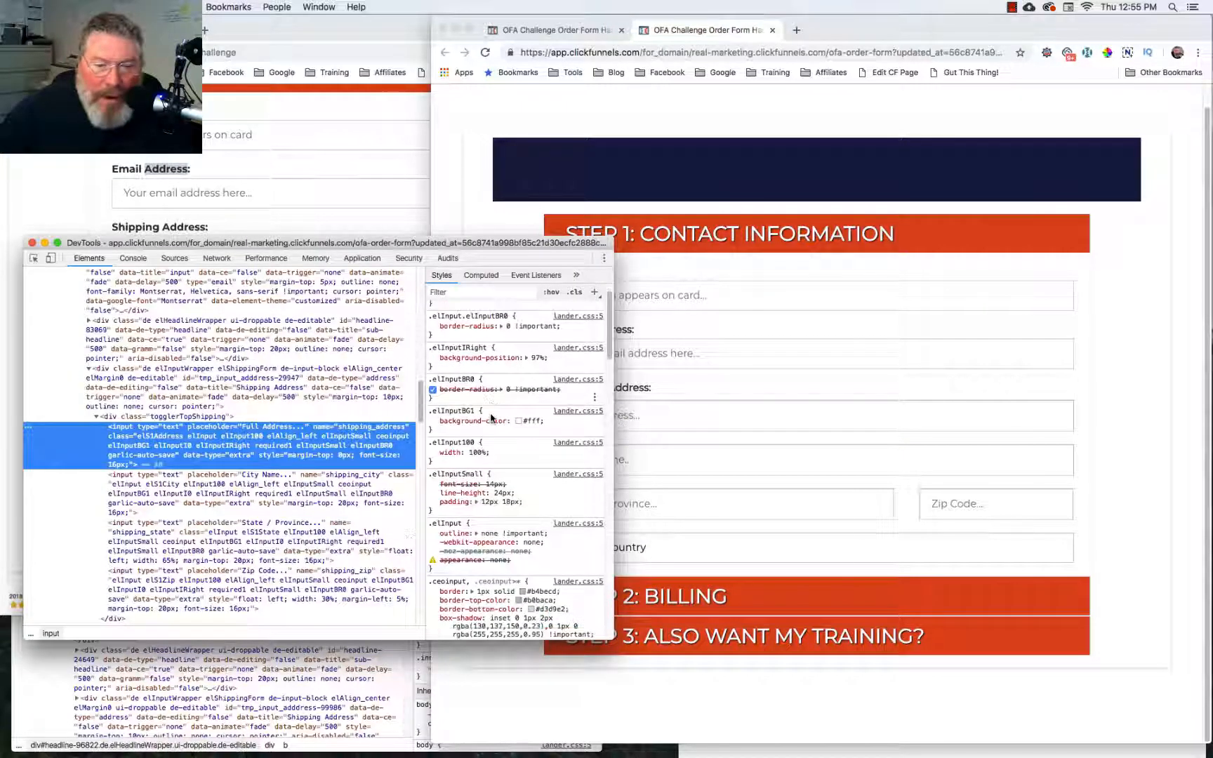
{"action": "scroll", "coordinate": [491, 418], "scroll_direction": "down", "scroll_amount": 3}
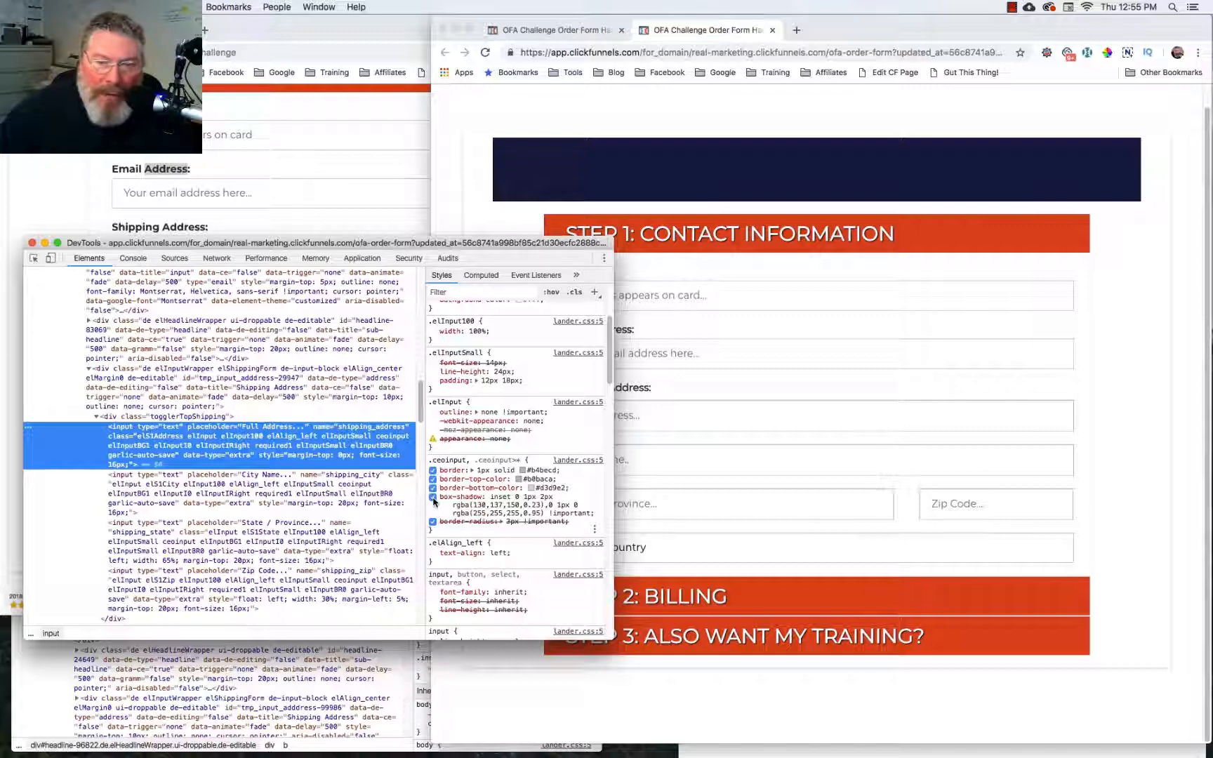
Test the Full Address field without its inner shadow by toggling the .ceoinput box-shadow and setting it to none in DevTools.
{"action": "left_click", "coordinate": [433, 497]}
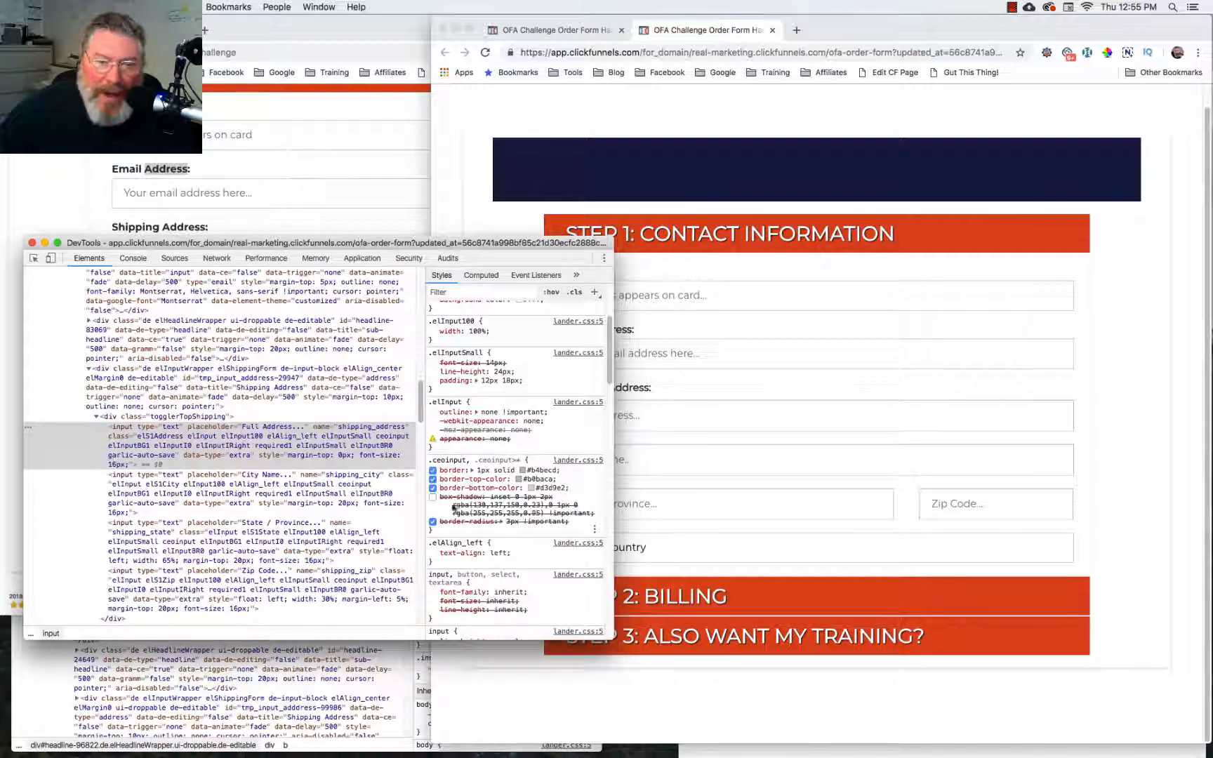
{"action": "left_click", "coordinate": [433, 497]}
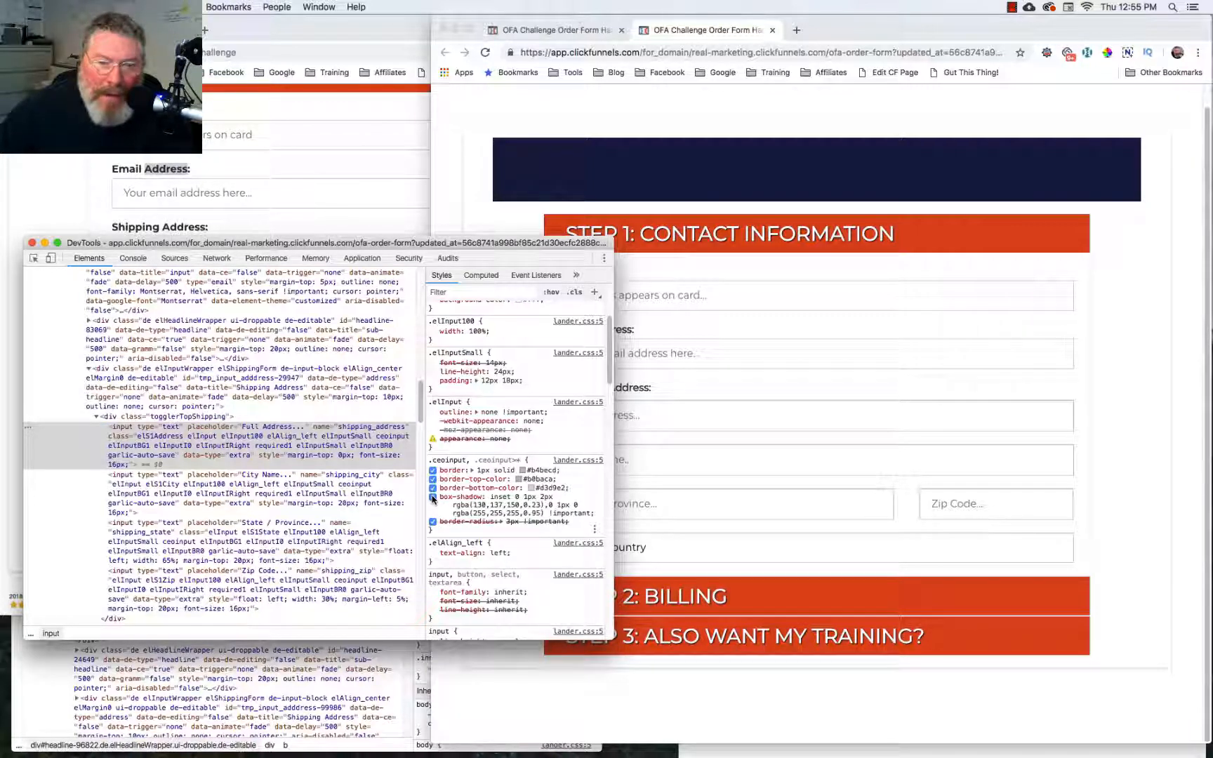
{"action": "left_click", "coordinate": [433, 498]}
{"action": "left_click", "coordinate": [433, 497]}
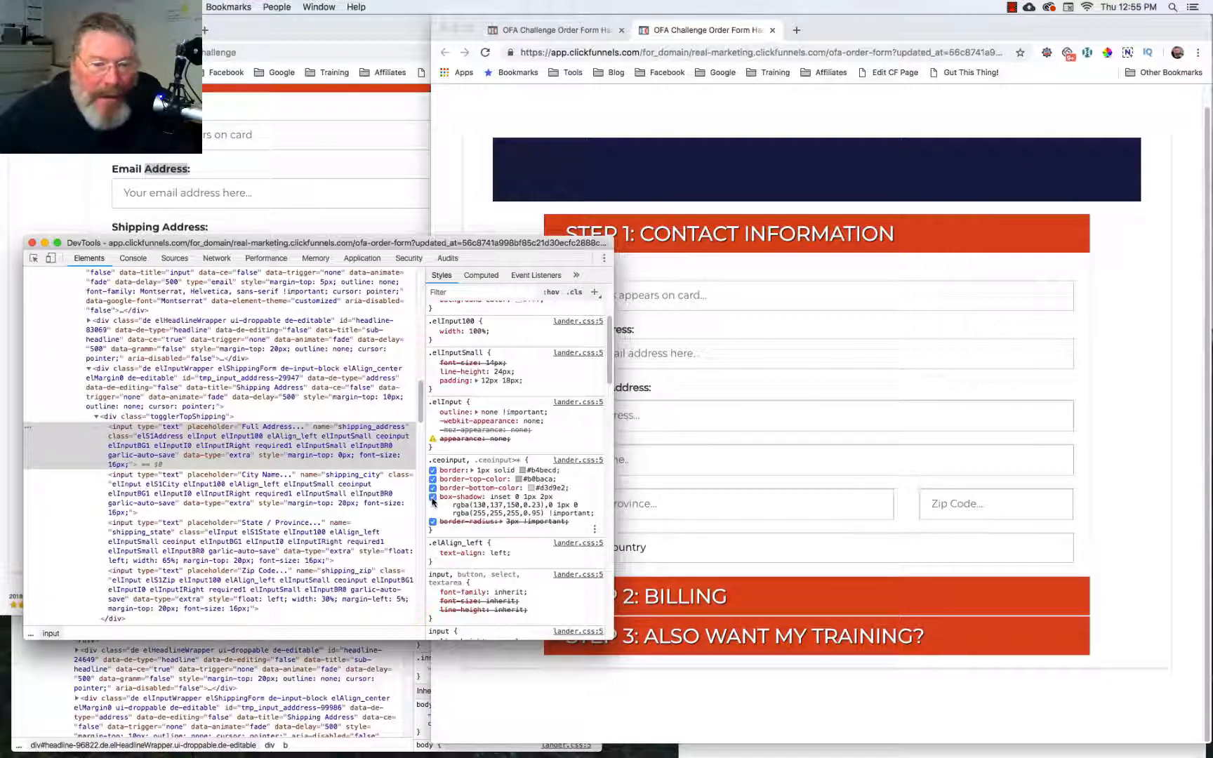
{"action": "left_click", "coordinate": [433, 497]}
{"action": "left_click", "coordinate": [433, 497]}
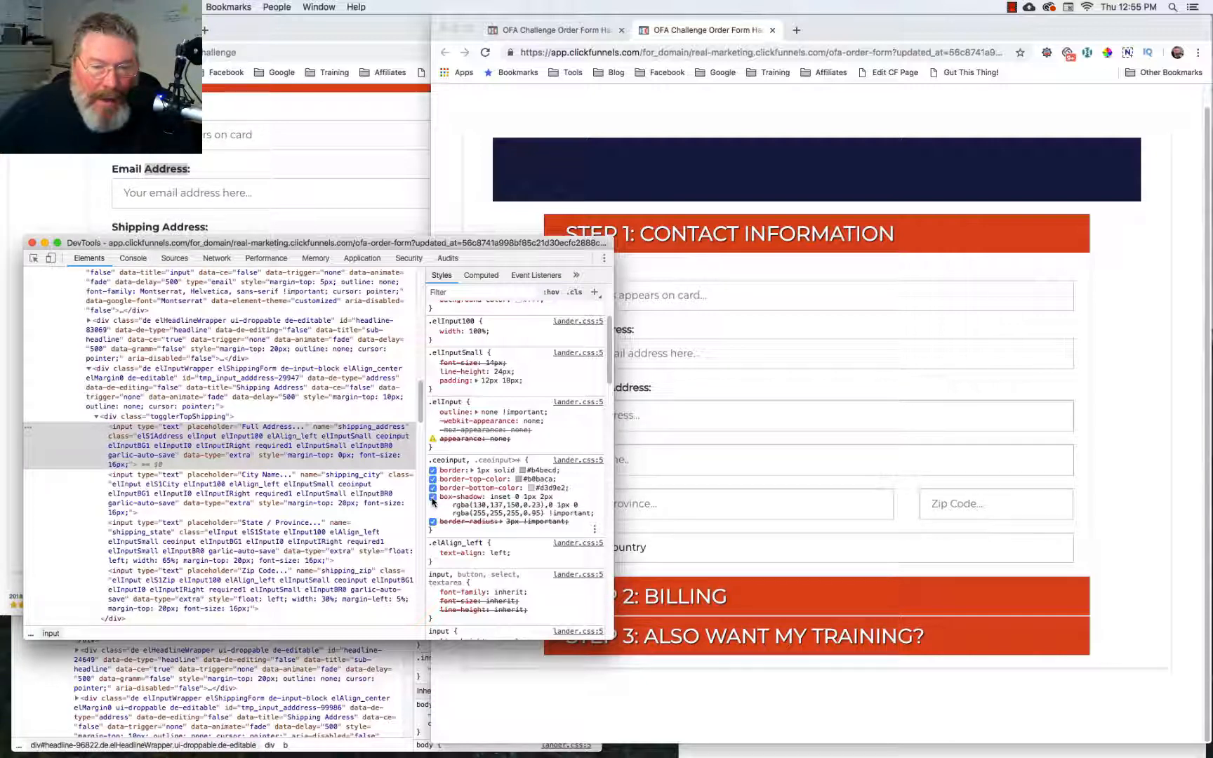
{"action": "left_click", "coordinate": [493, 499]}
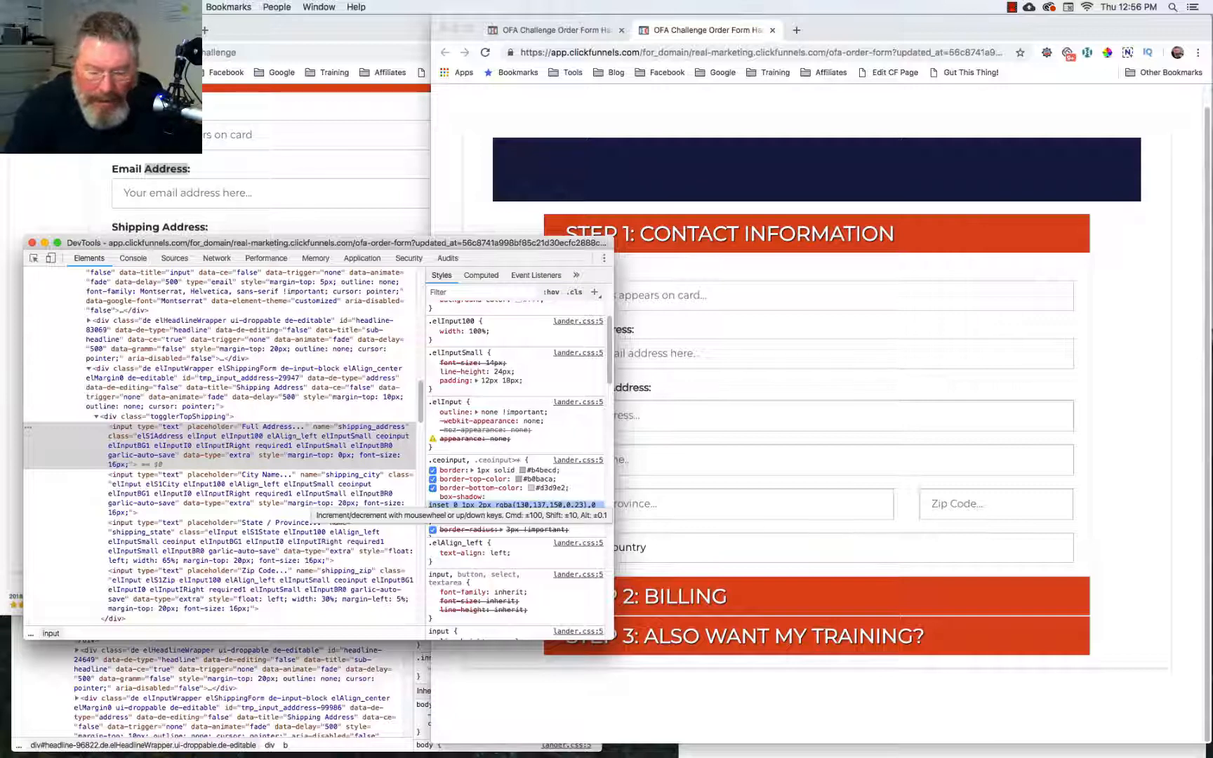
{"action": "type", "text": "none"}
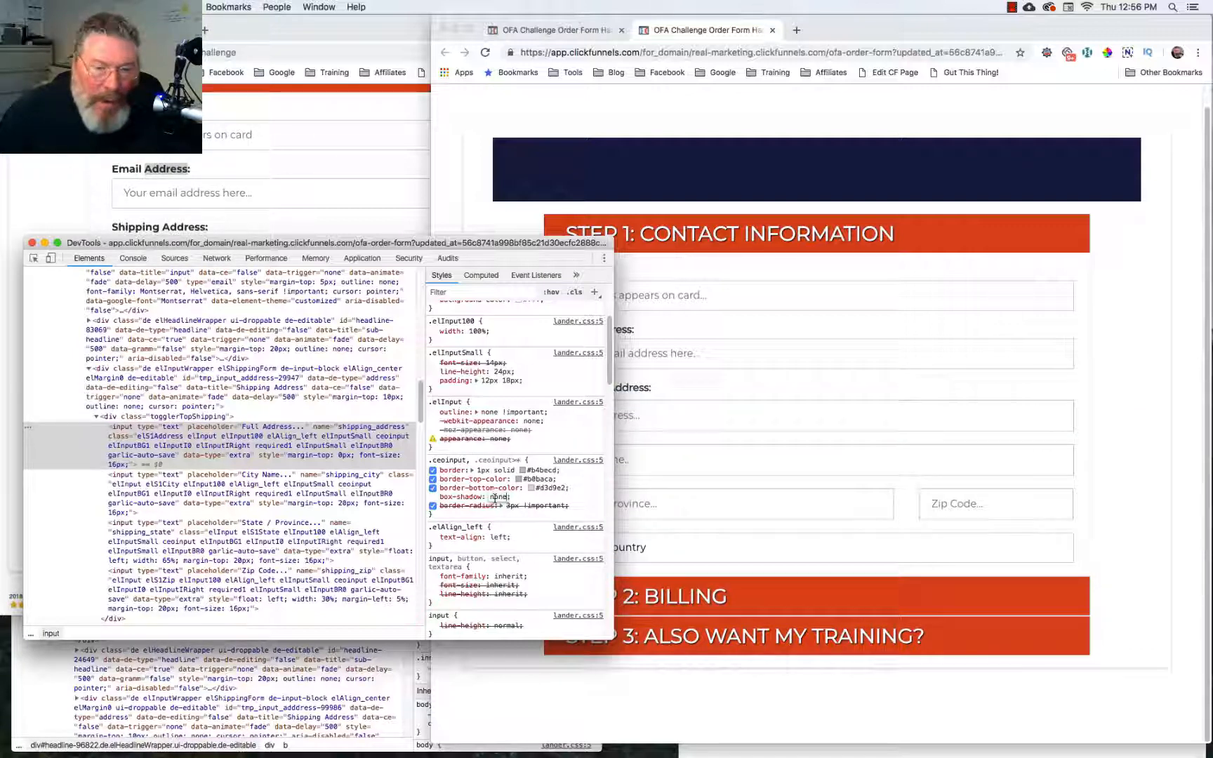
Close the preview's DevTools and add an empty .ceoinput rule below the subheadline rule in the page's custom CSS.
{"action": "left_click", "coordinate": [563, 31]}
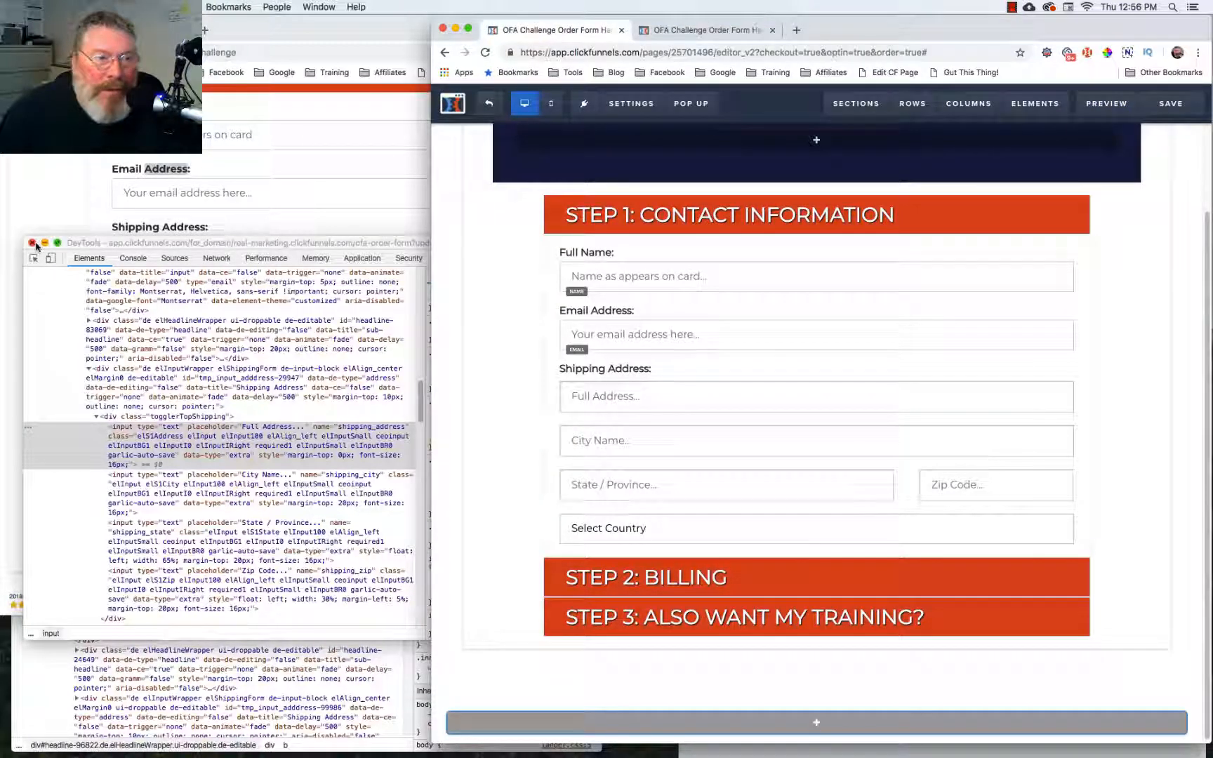
{"action": "left_click", "coordinate": [33, 243]}
{"action": "mouse_move", "coordinate": [631, 103]}
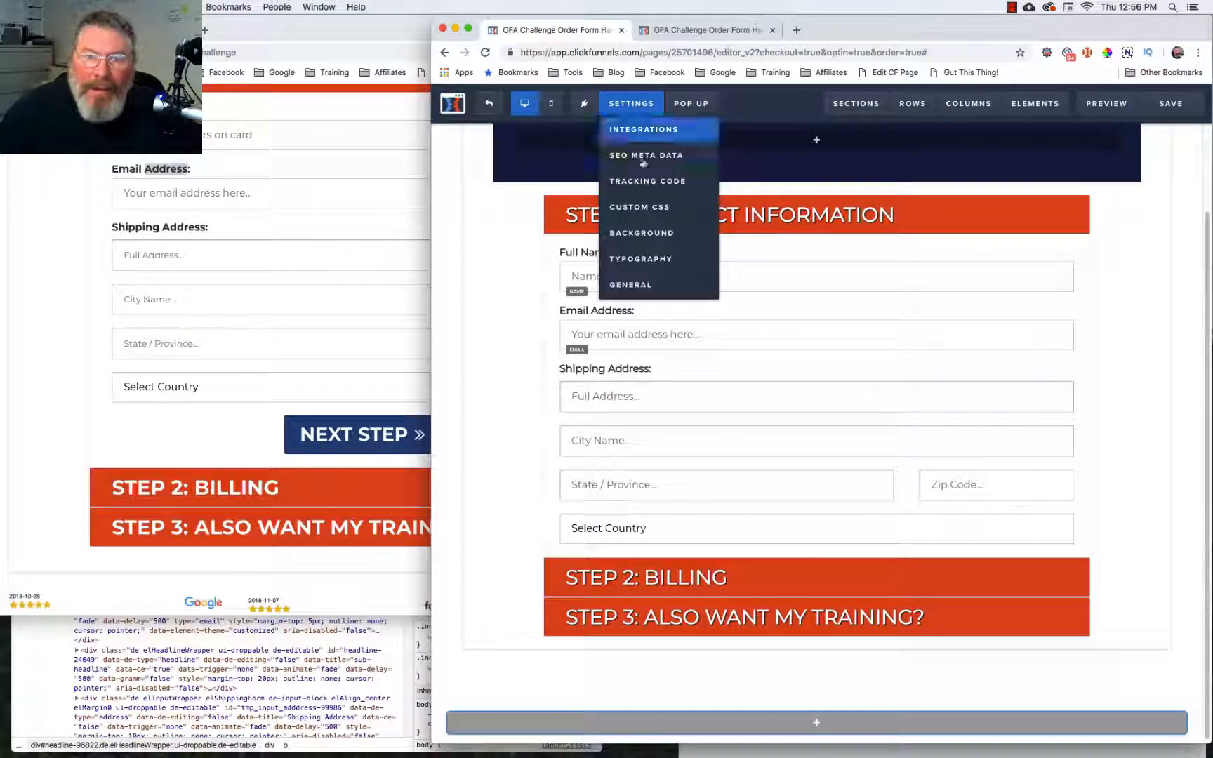
{"action": "left_click", "coordinate": [650, 207]}
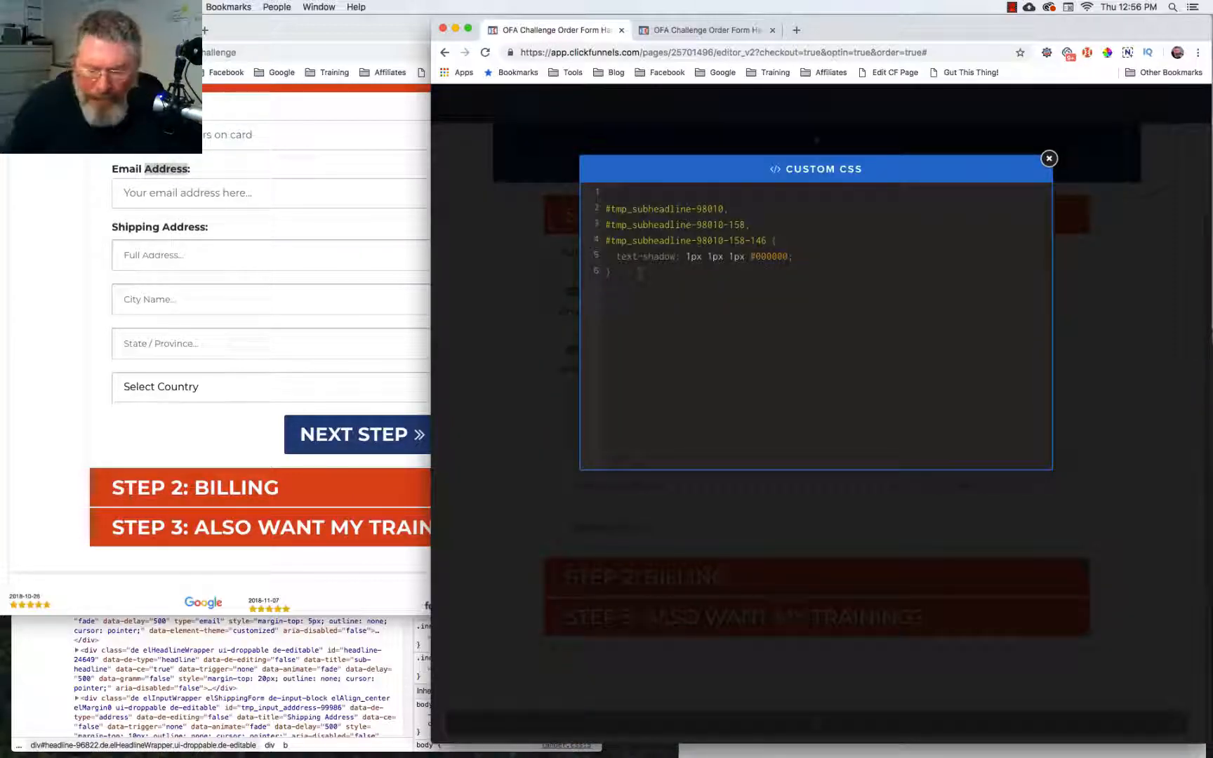
{"action": "type", "text": ".ce"}
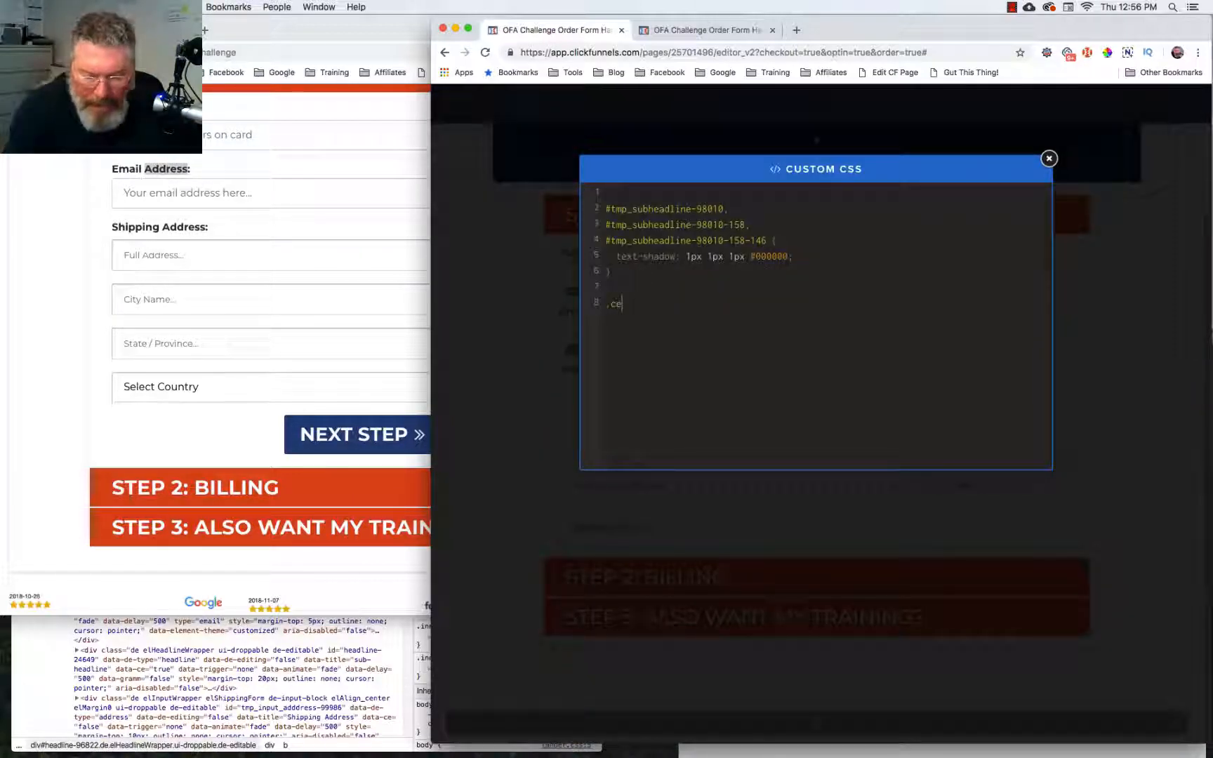
{"action": "type", "text": "oinpu"}
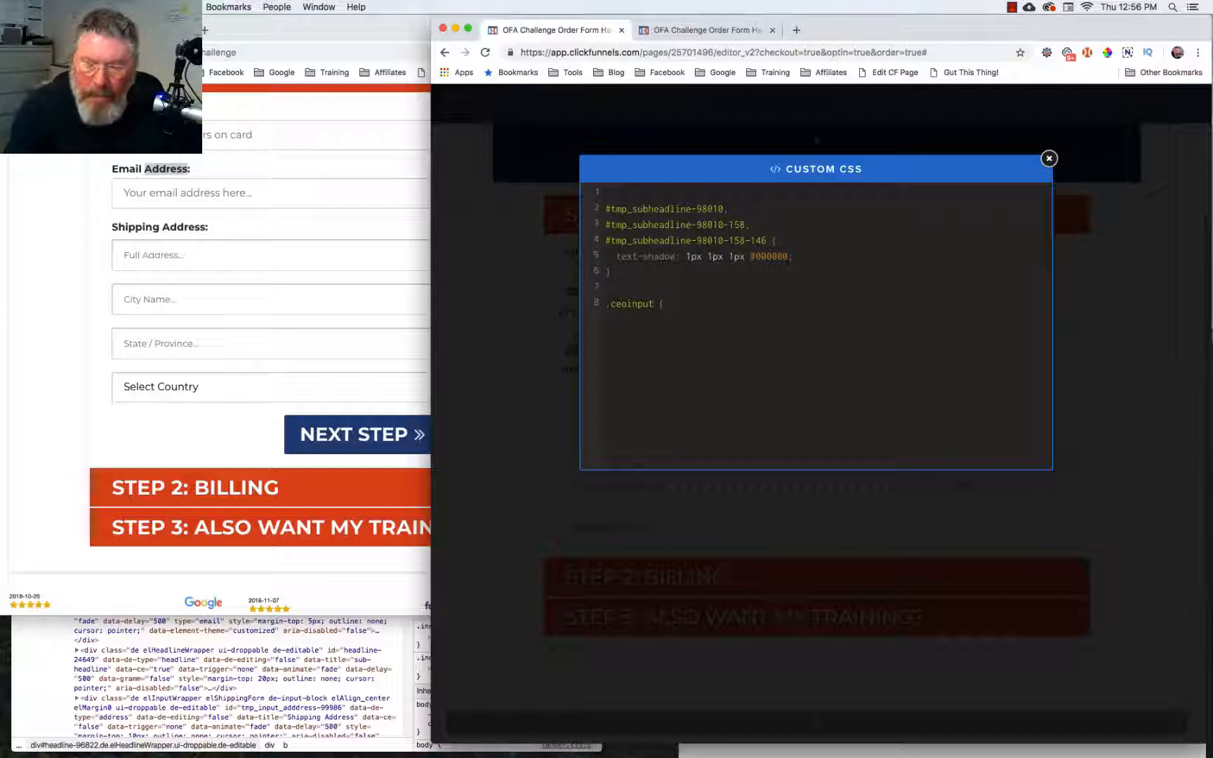
{"action": "type", "text": "t {"}
{"action": "key", "text": "Return"}
{"action": "key", "text": "Return"}
{"action": "type", "text": "}"}
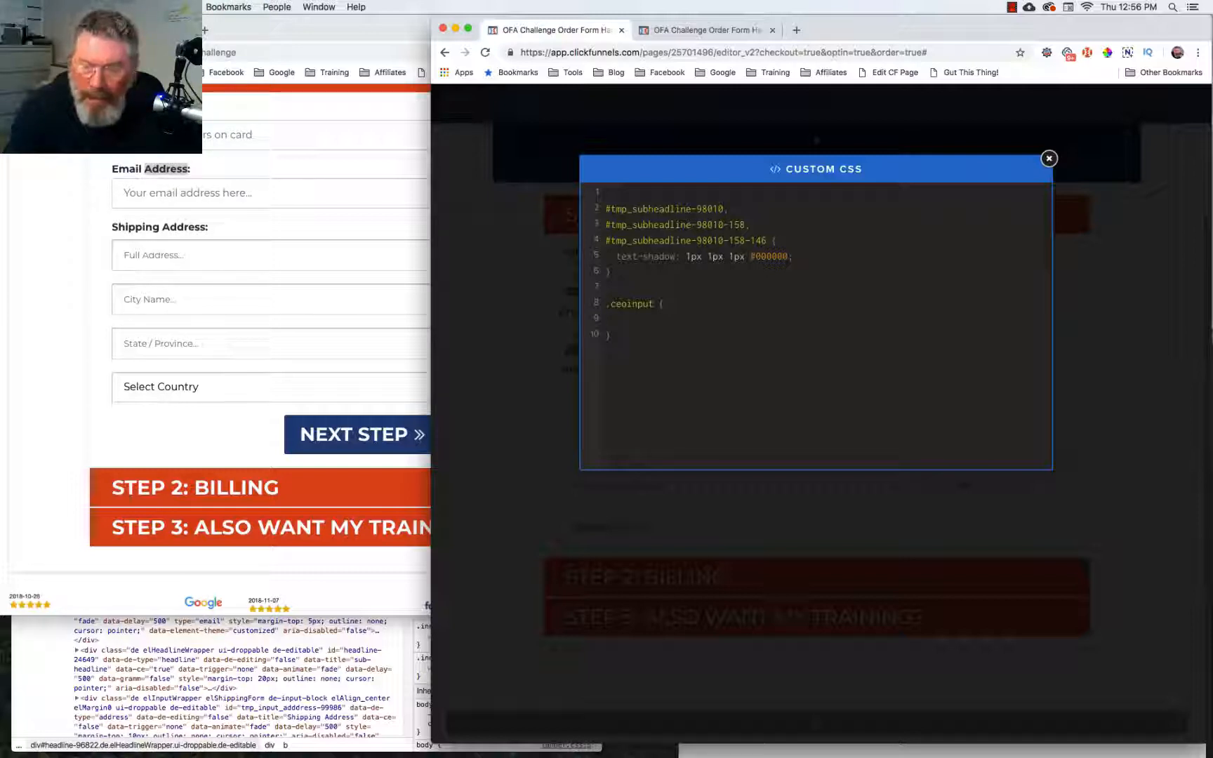
Add the declaration "box-shadow: none;" inside the .ceoinput rule.
{"action": "left_click", "coordinate": [619, 318]}
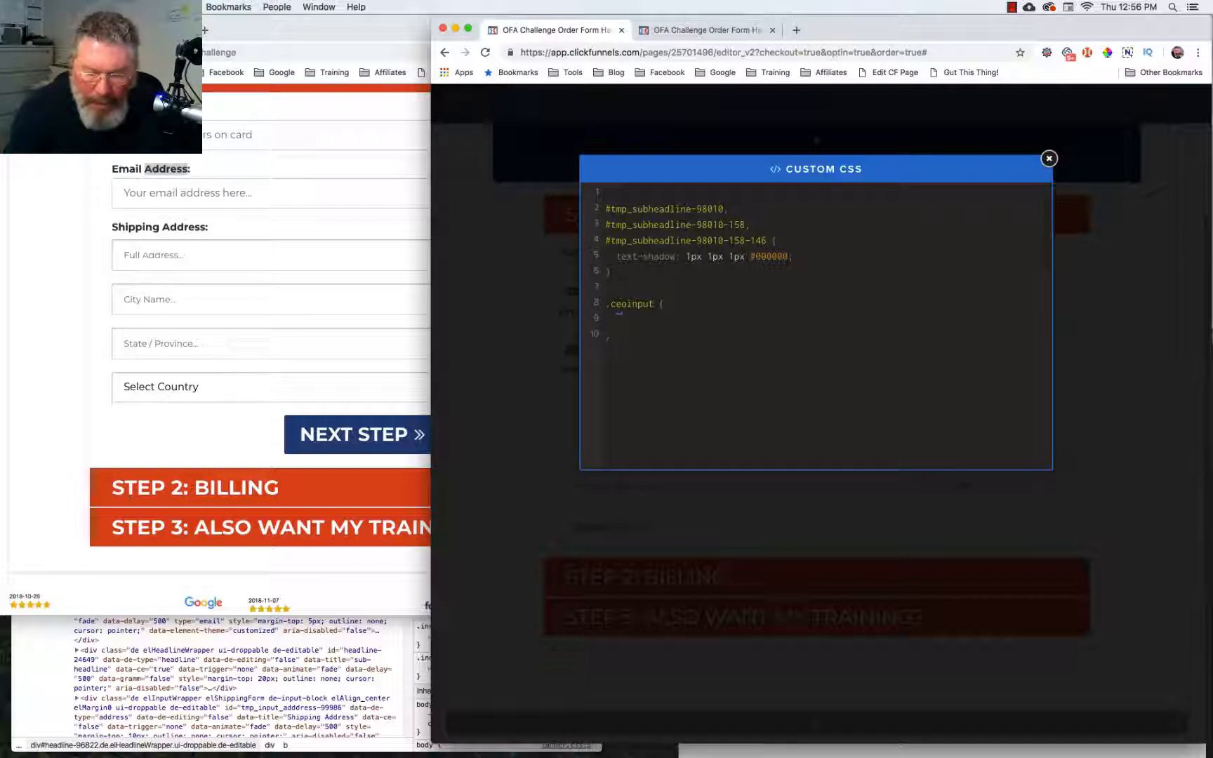
{"action": "type", "text": "box-sh"}
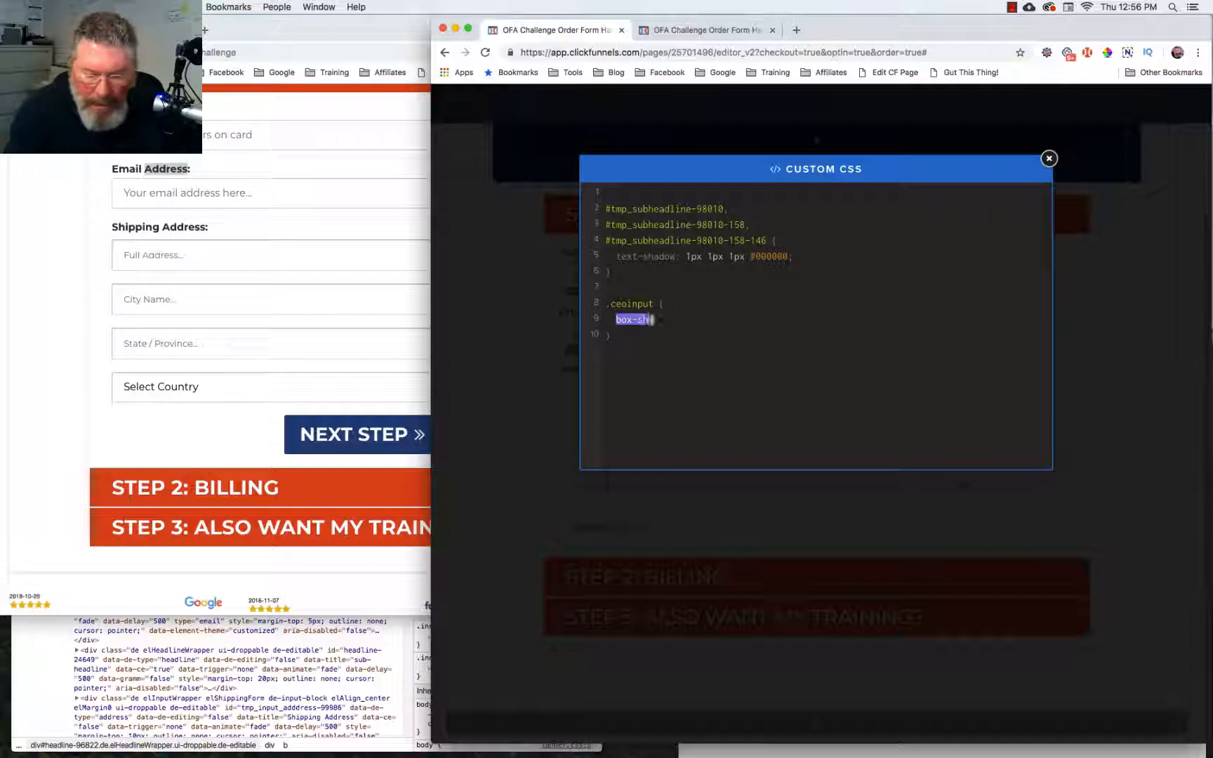
{"action": "type", "text": "adow: n"}
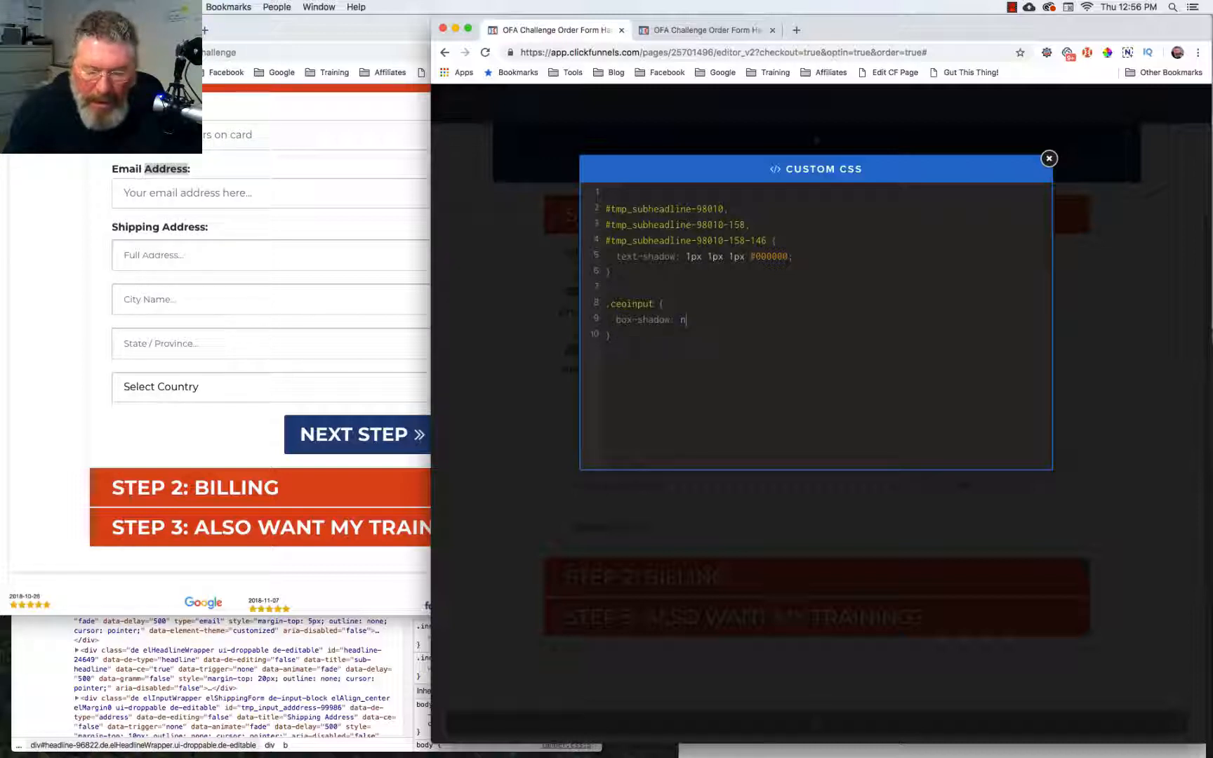
{"action": "type", "text": "one;"}
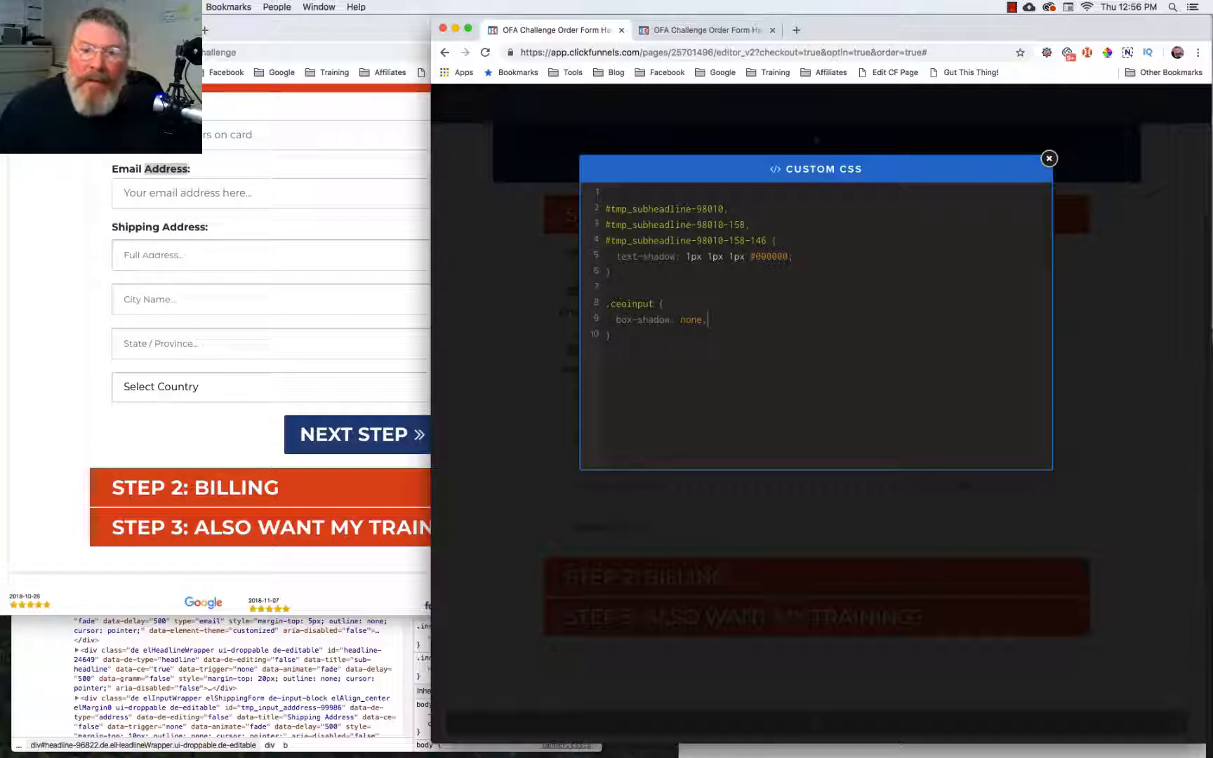
Add the comment "/* Text shadow for section headers */" above the subheadline rule in the custom CSS.
{"action": "left_click", "coordinate": [629, 190]}
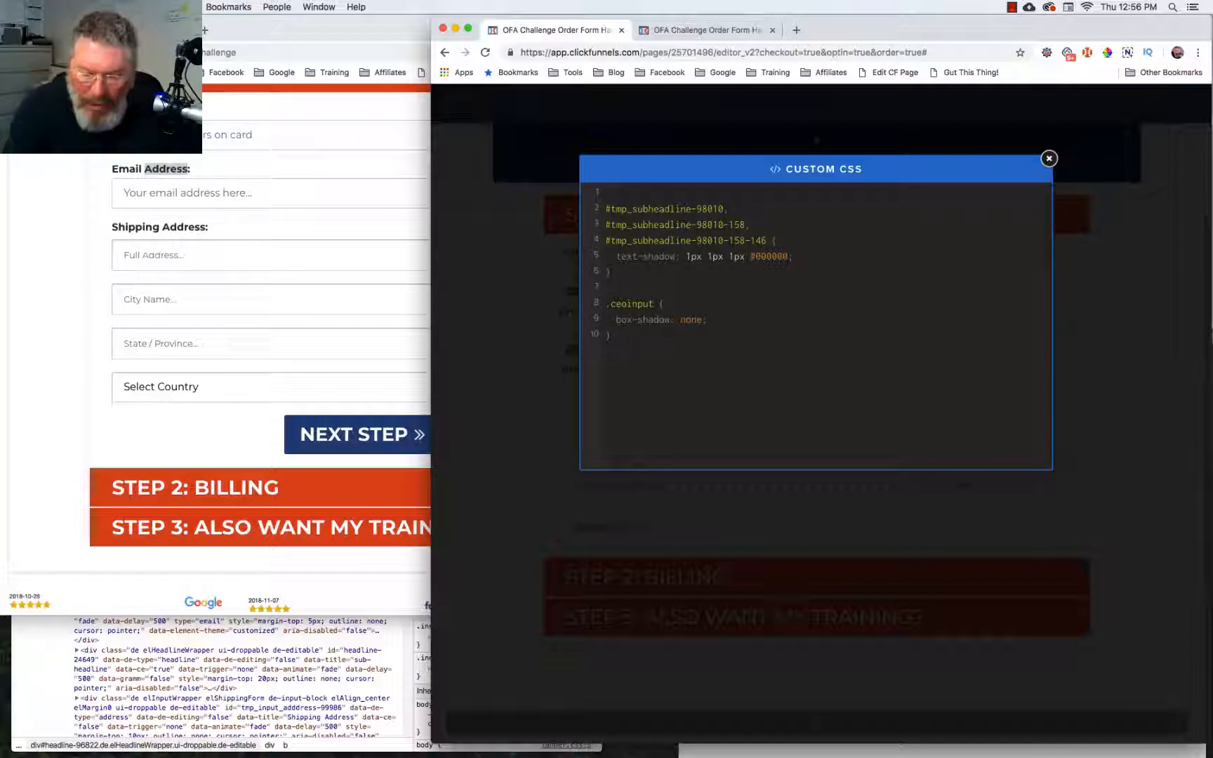
{"action": "type", "text": "/"}
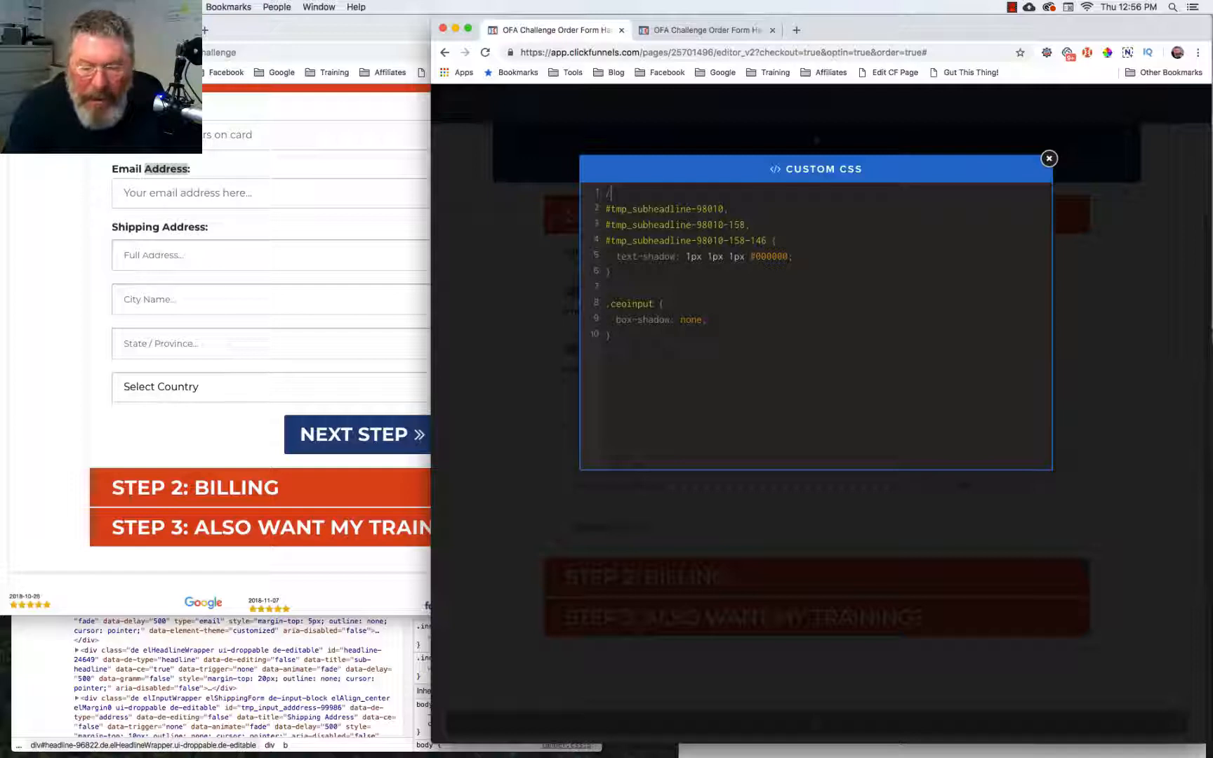
{"action": "type", "text": "*"}
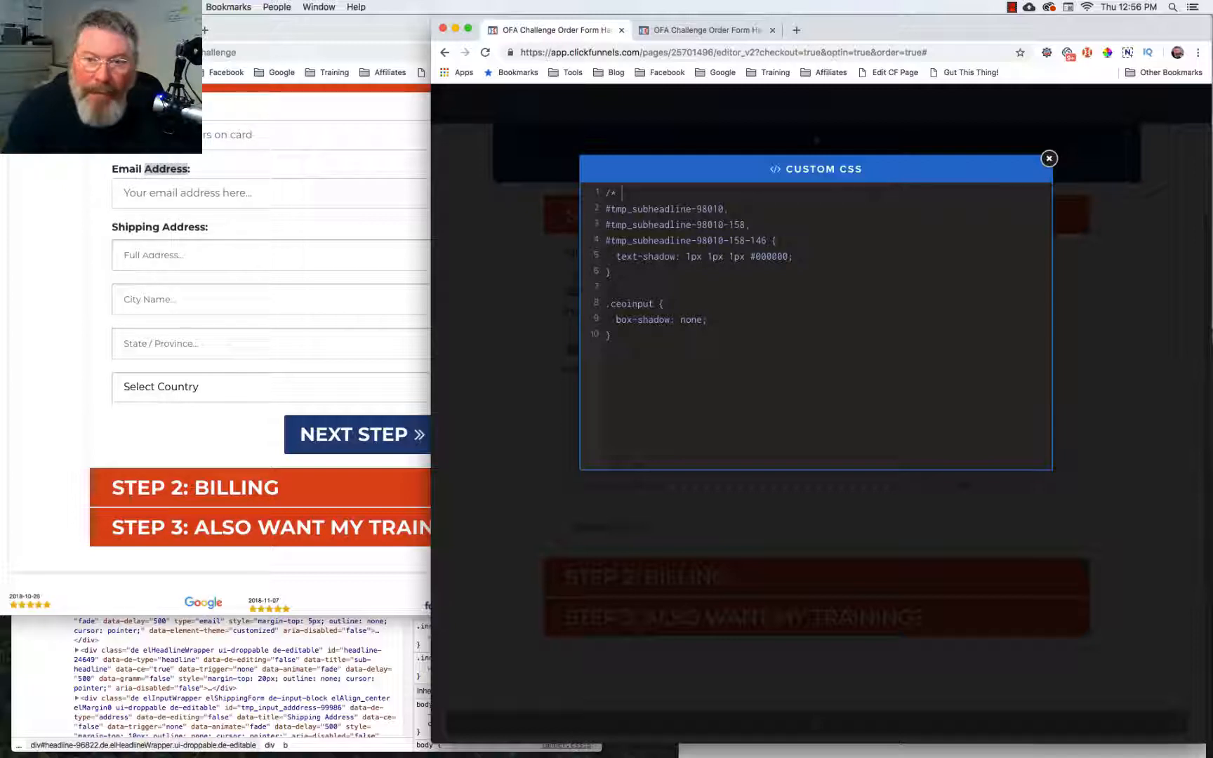
{"action": "type", "text": " T"}
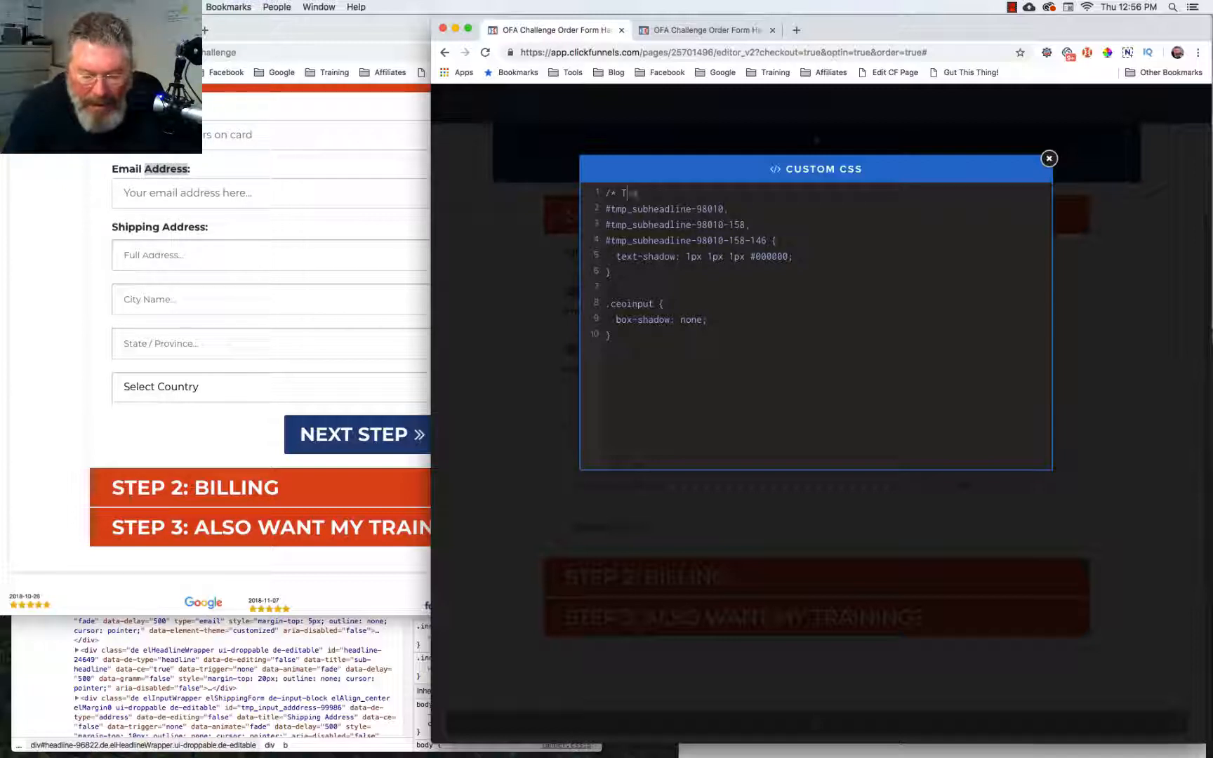
{"action": "type", "text": "ext sh"}
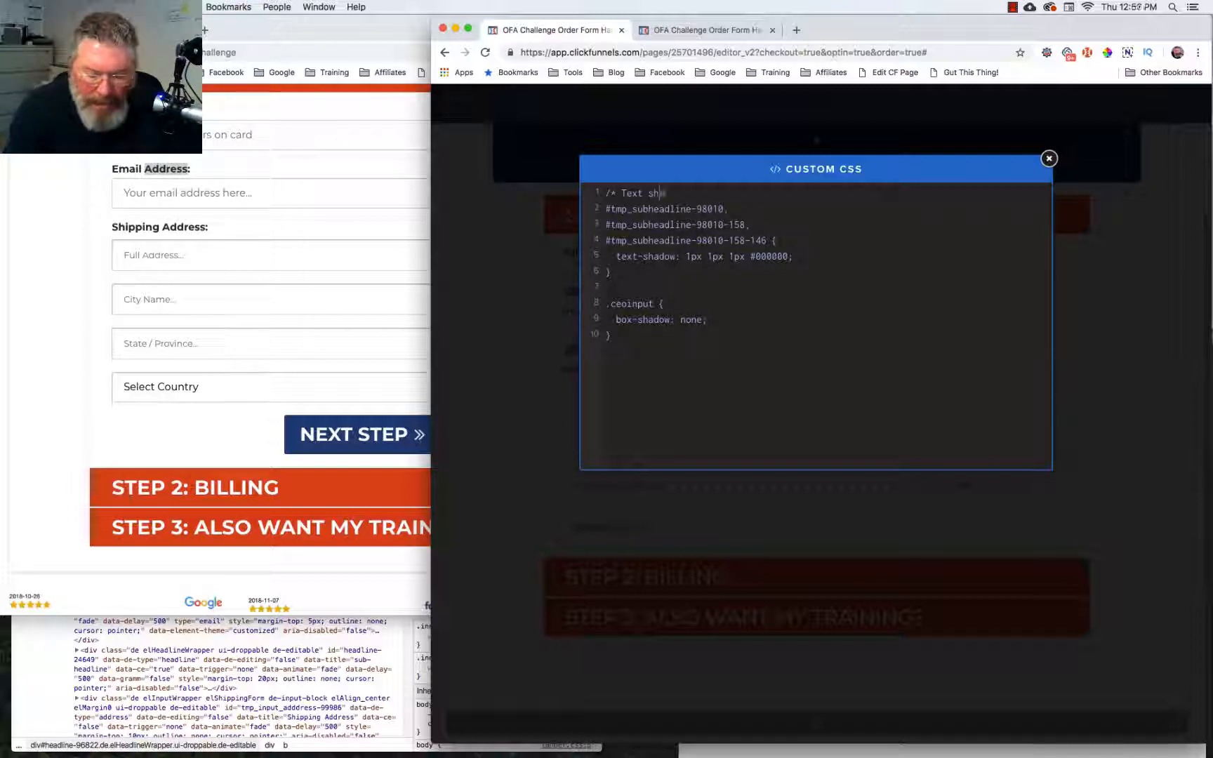
{"action": "type", "text": "adow fo"}
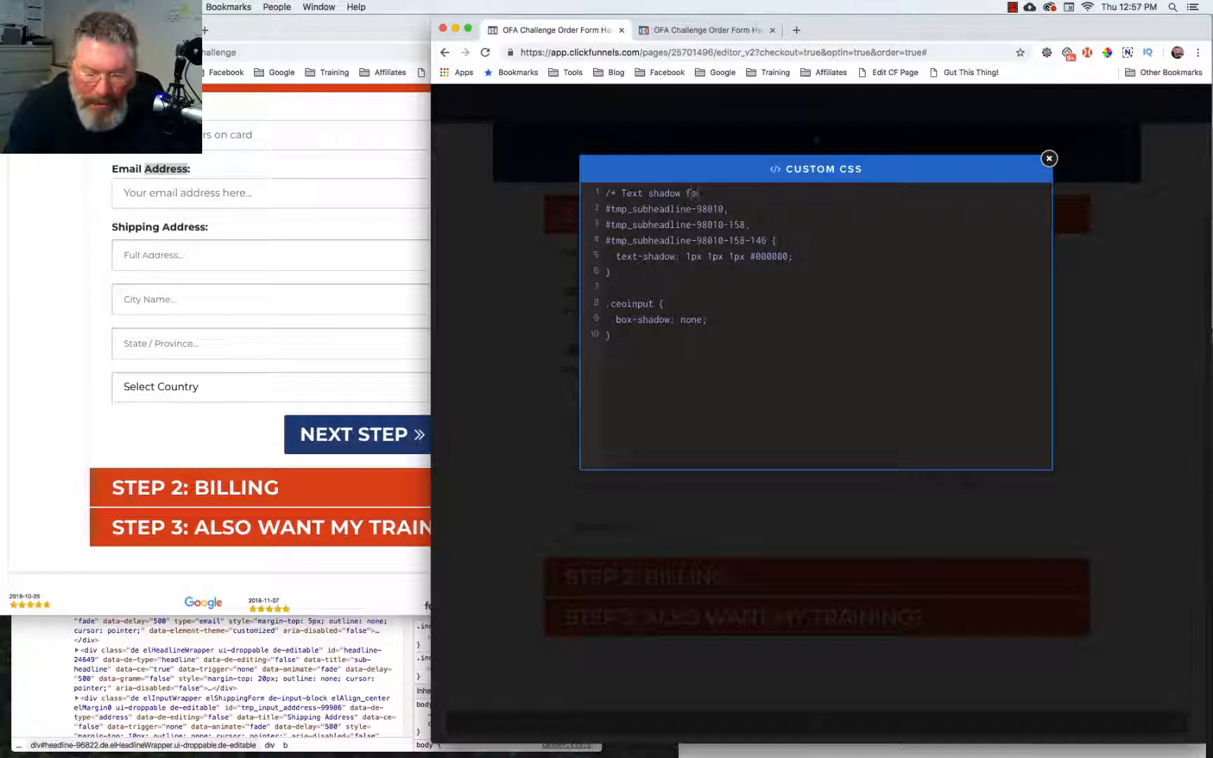
{"action": "type", "text": "r section "}
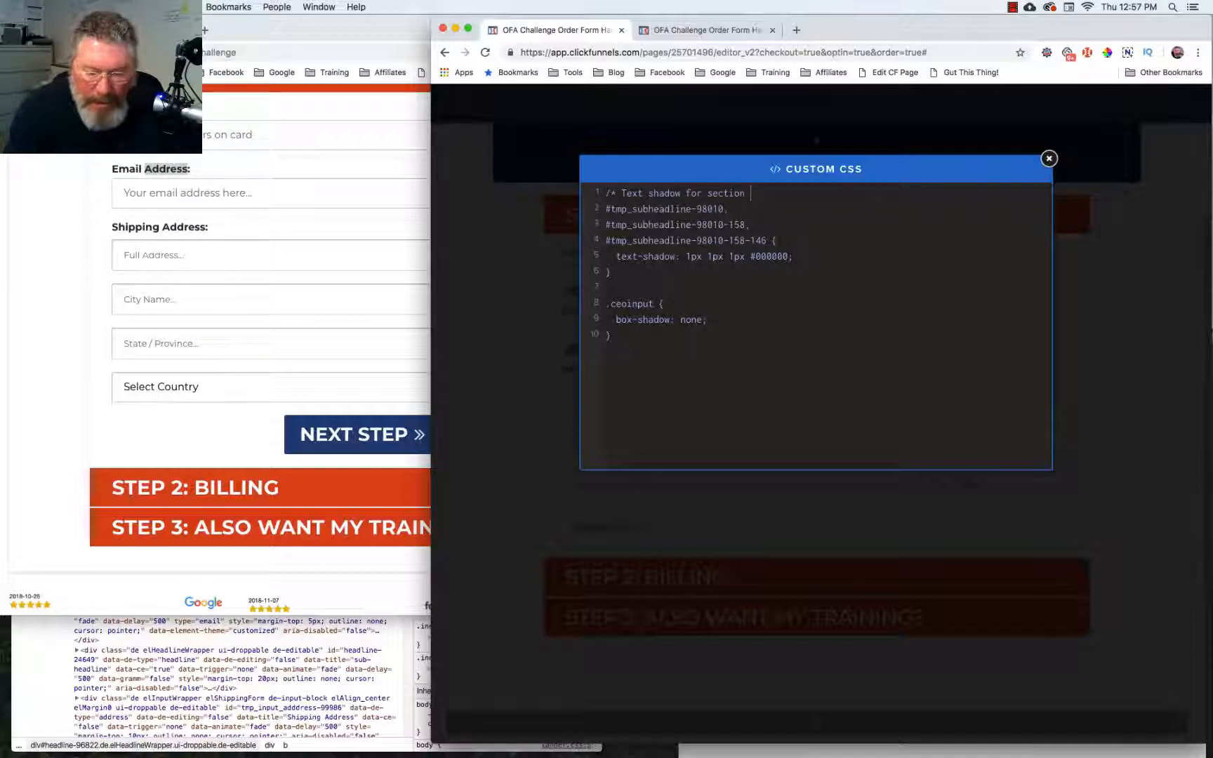
{"action": "type", "text": "headers *"}
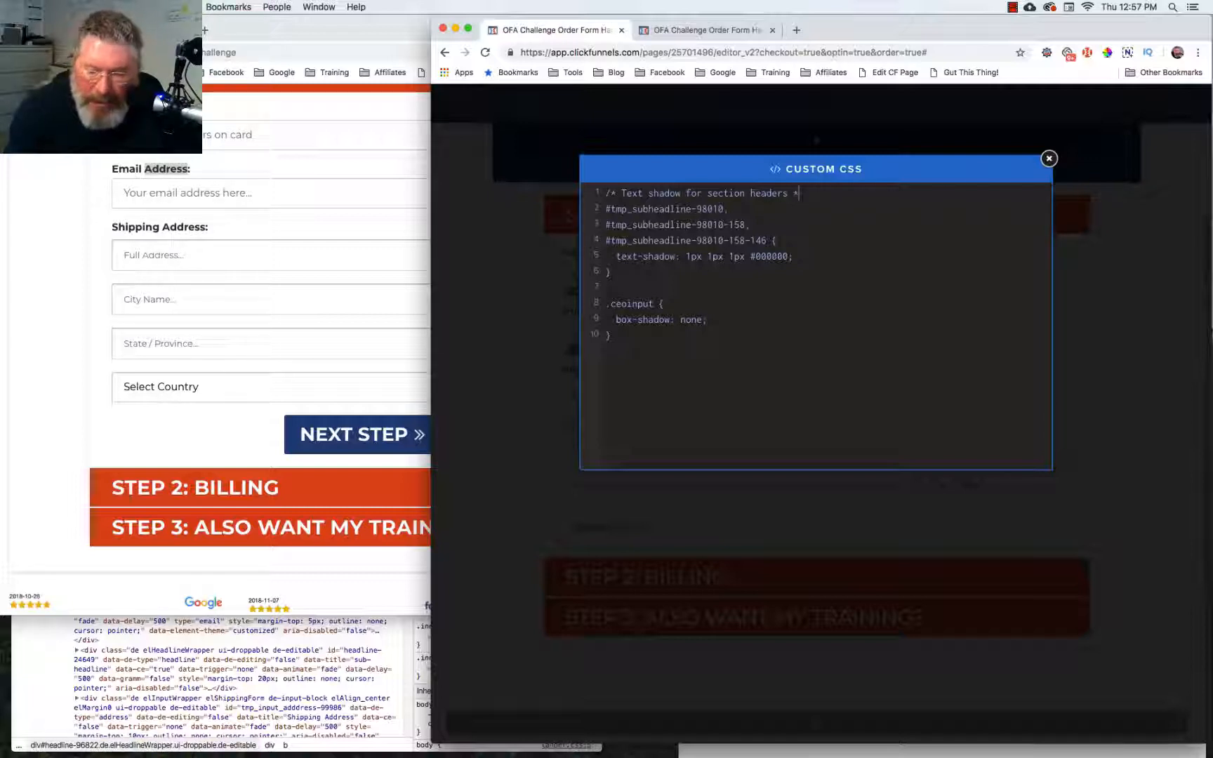
{"action": "type", "text": "/"}
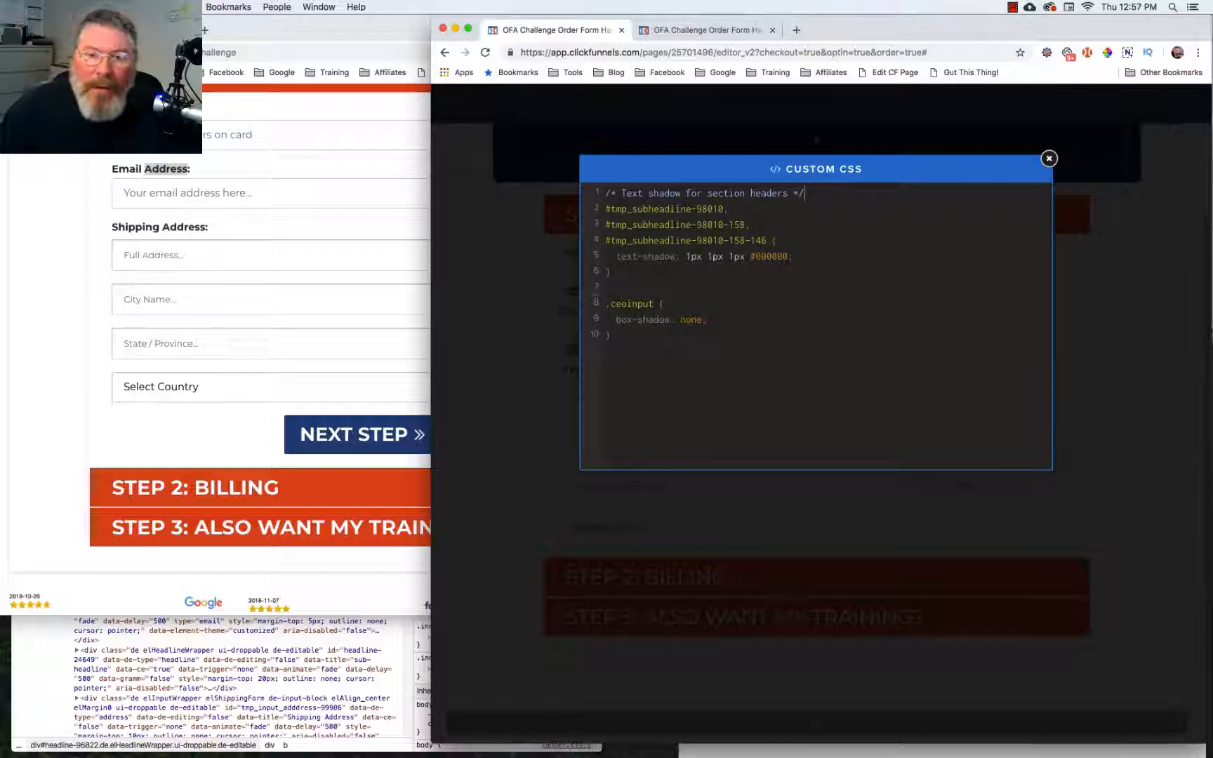
Add the comment "/* Remove bax-shadow from the shipping input */" above the .ceoinput rule and an empty line at the end of the CSS.
{"action": "type", "text": "/"}
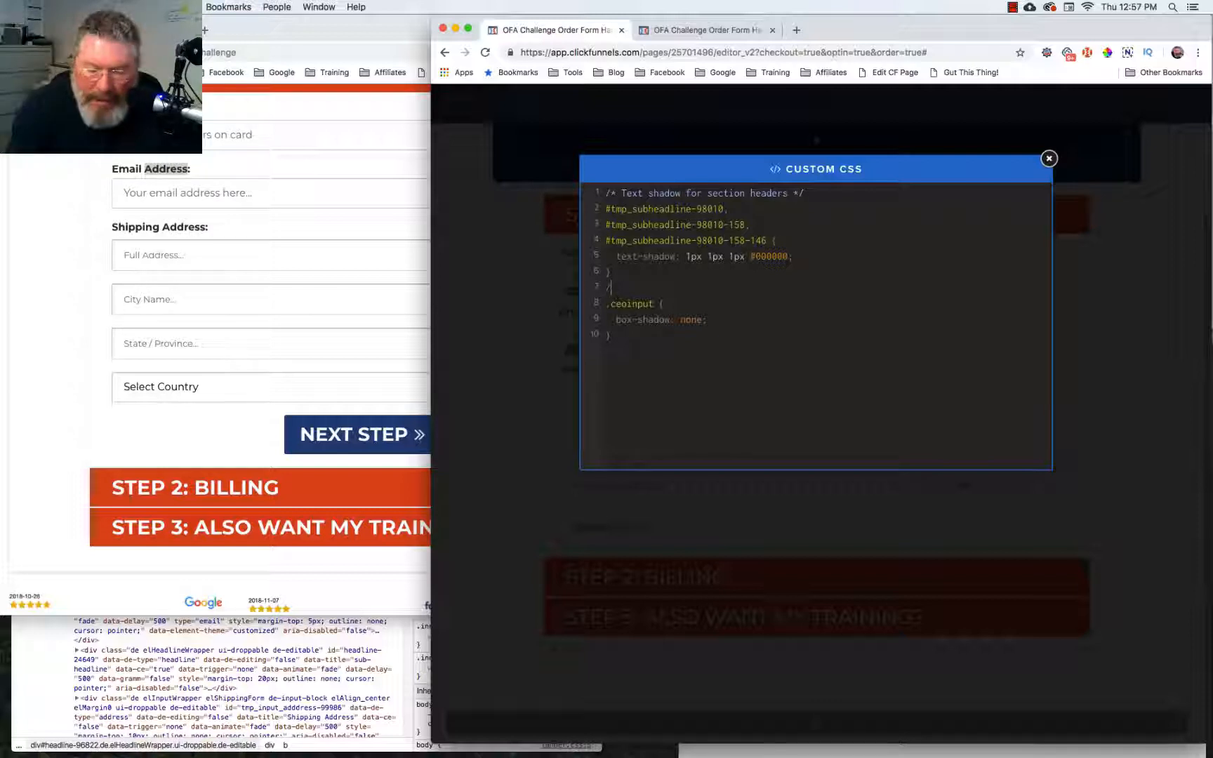
{"action": "type", "text": "* "}
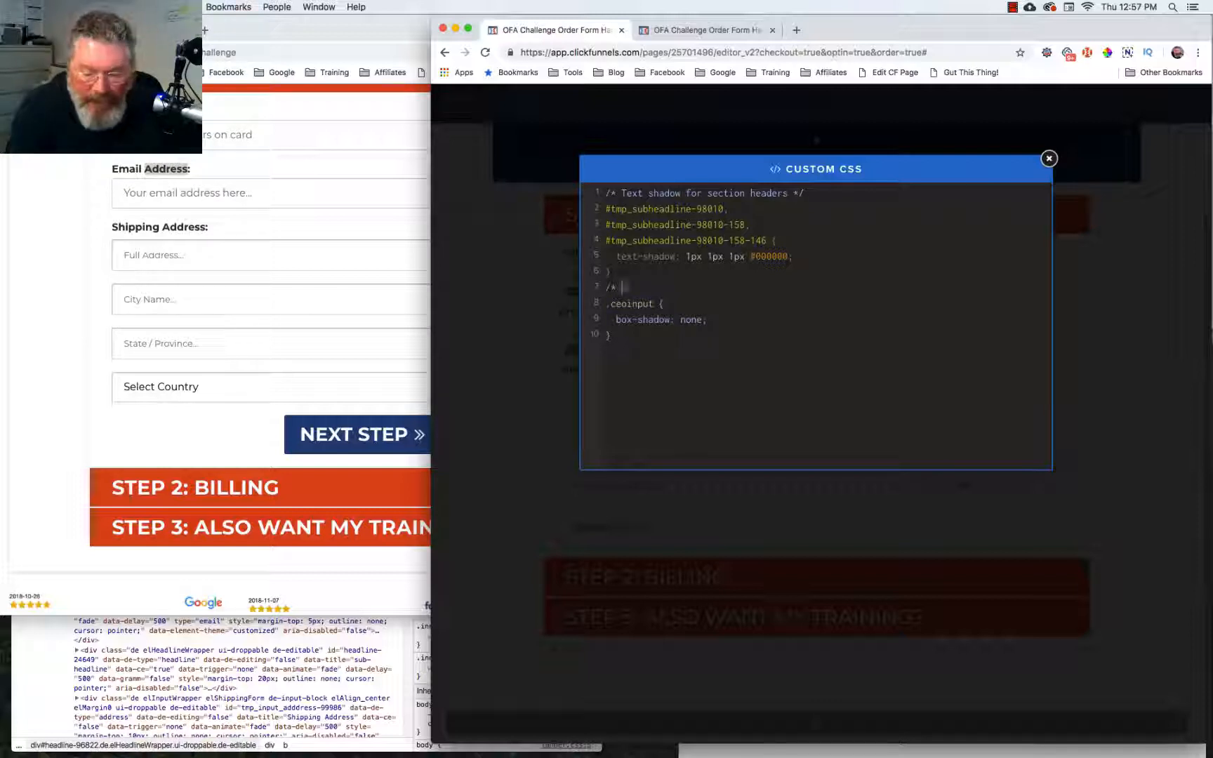
{"action": "type", "text": "Remove ba"}
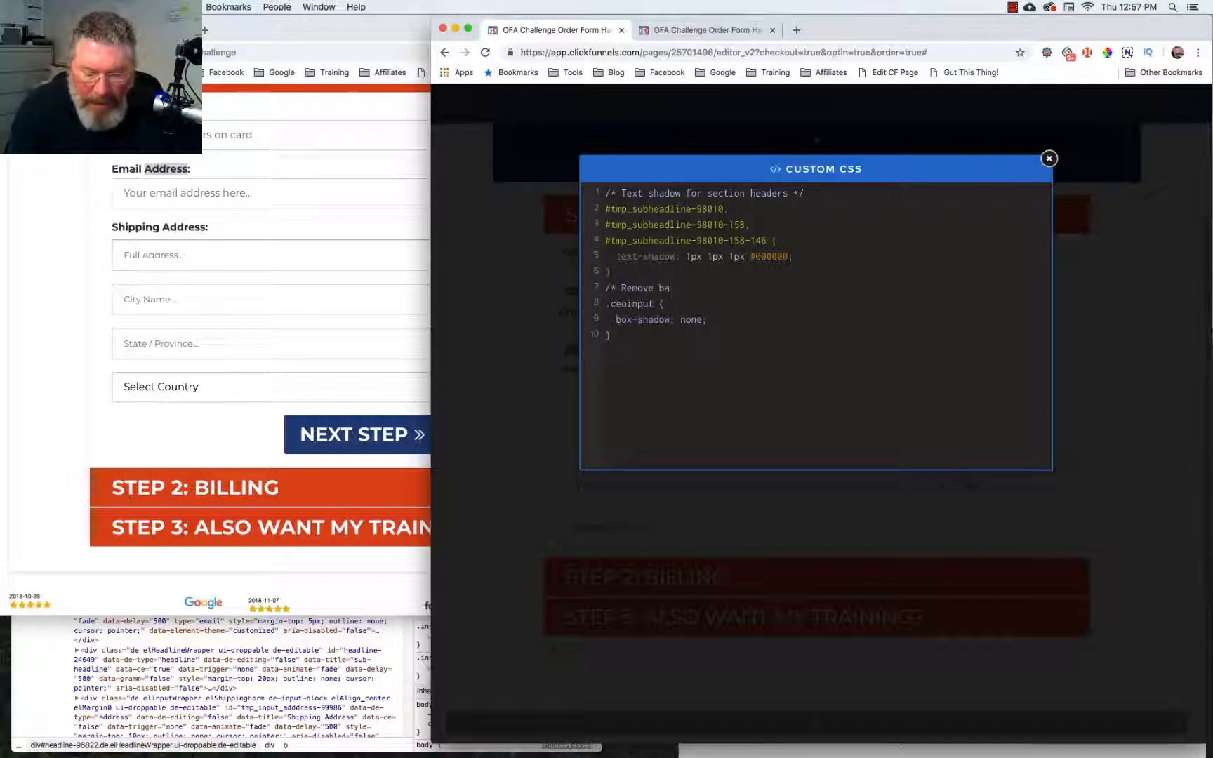
{"action": "type", "text": "x-sha"}
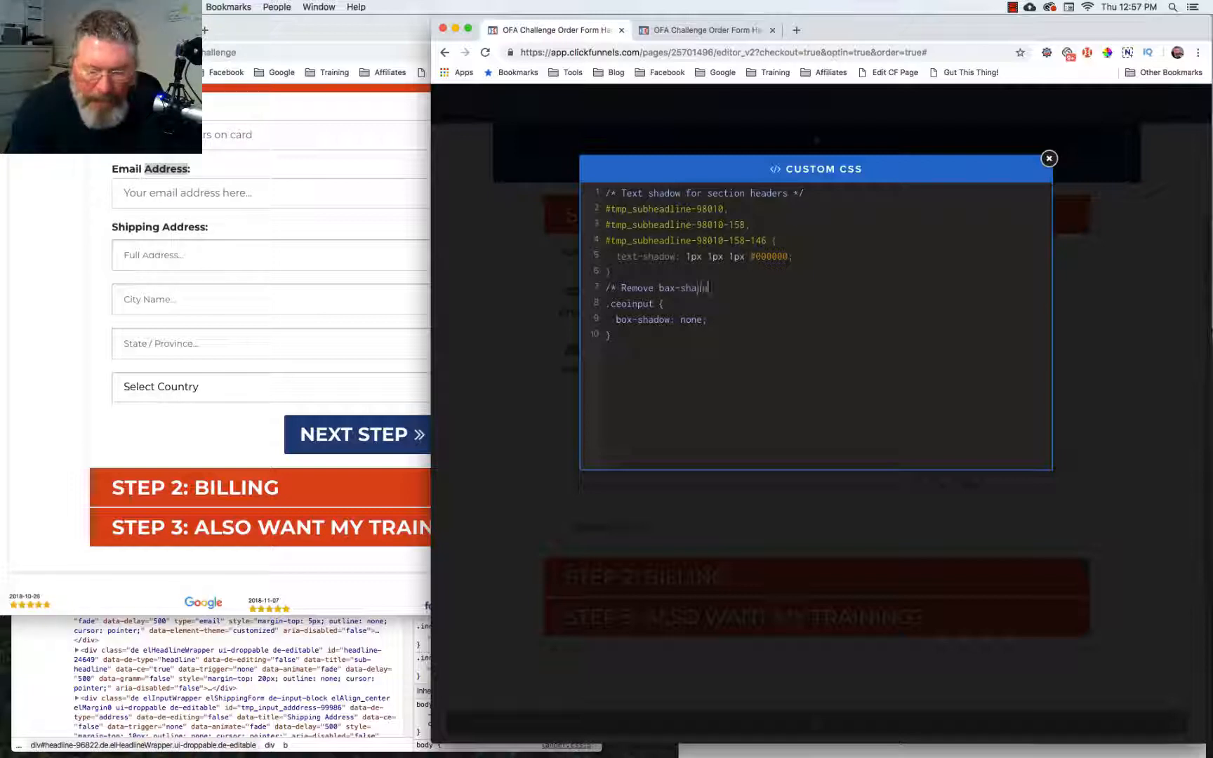
{"action": "type", "text": "dow from the"}
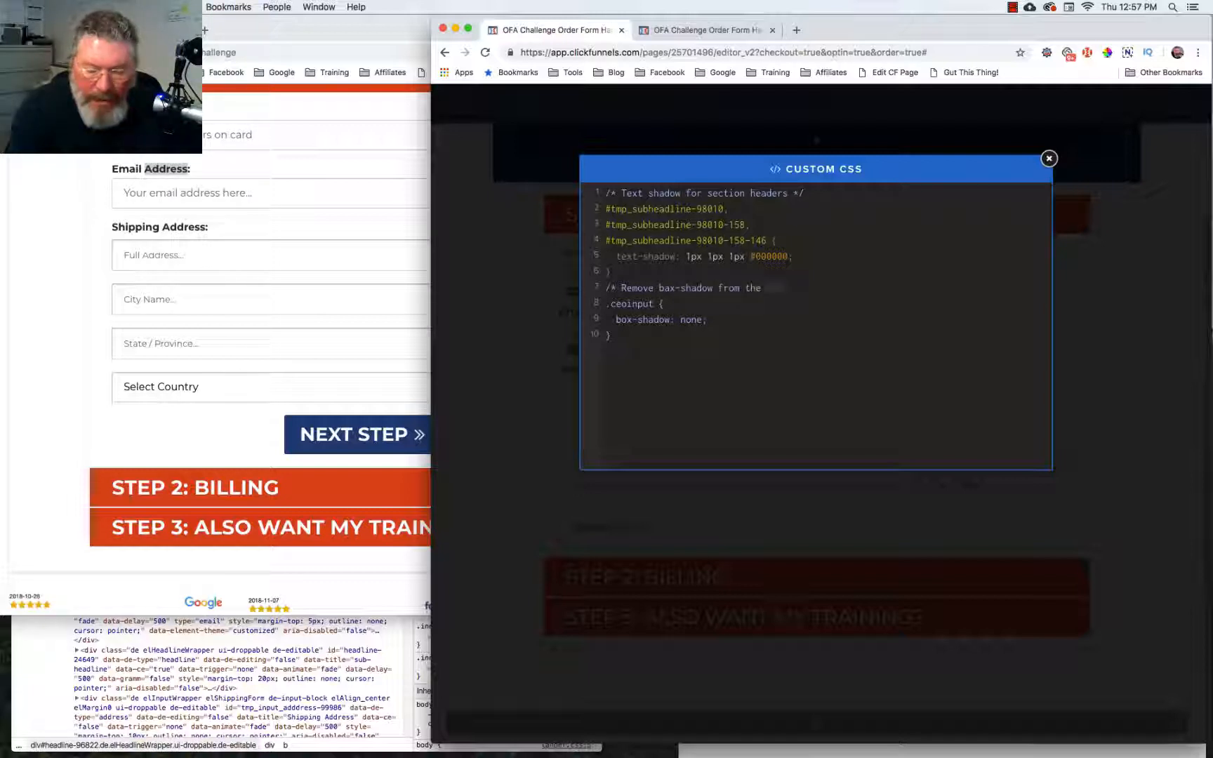
{"action": "type", "text": " shipping input"}
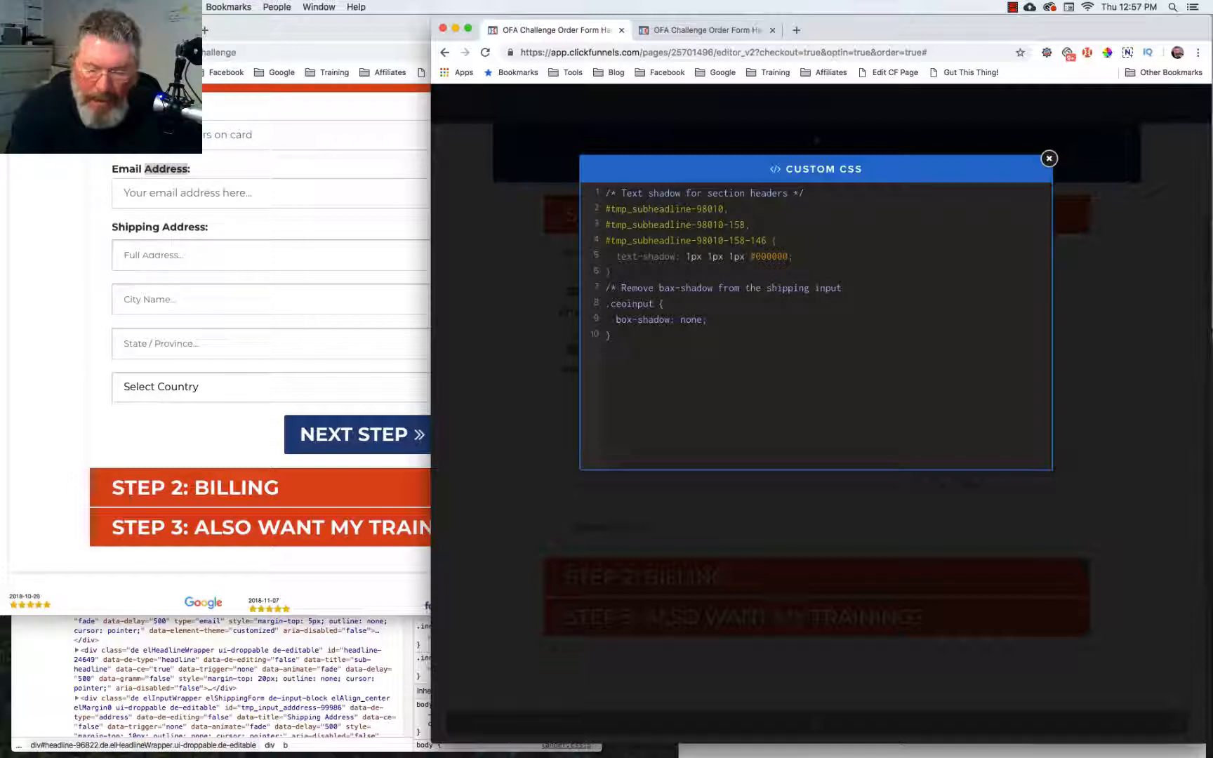
{"action": "type", "text": " */"}
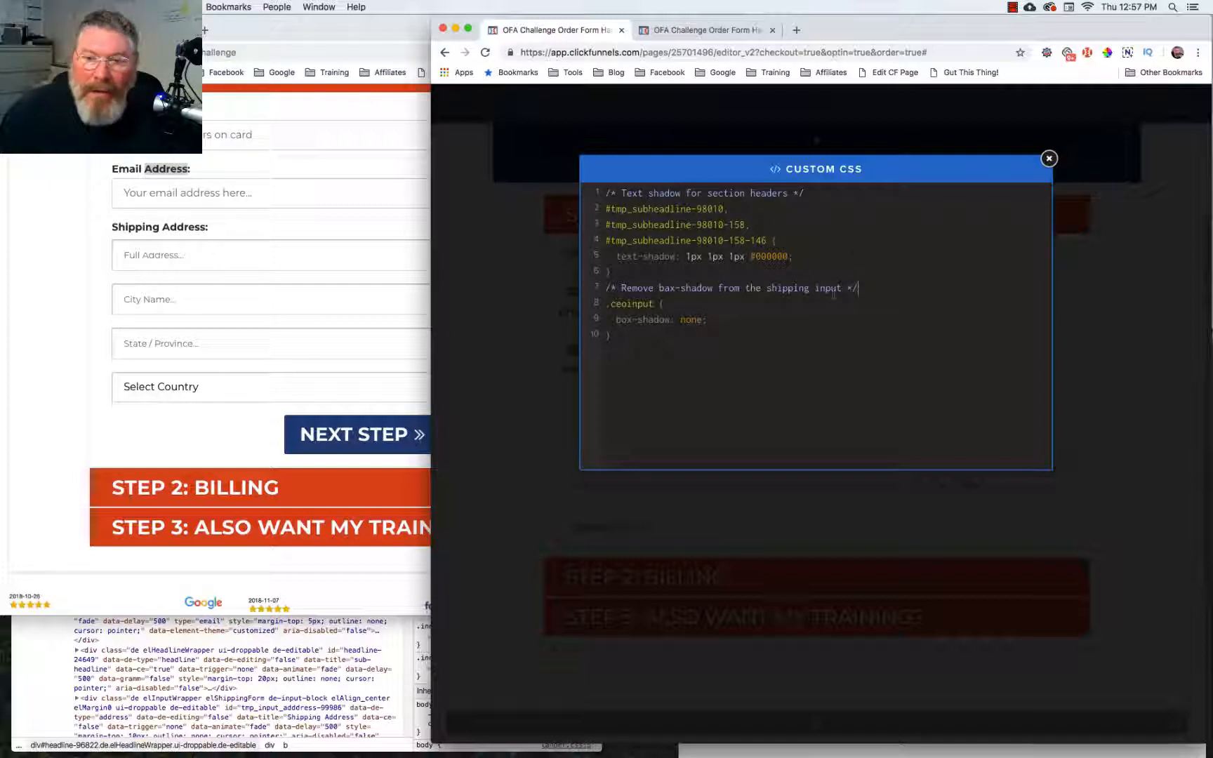
{"action": "key", "text": "Return"}
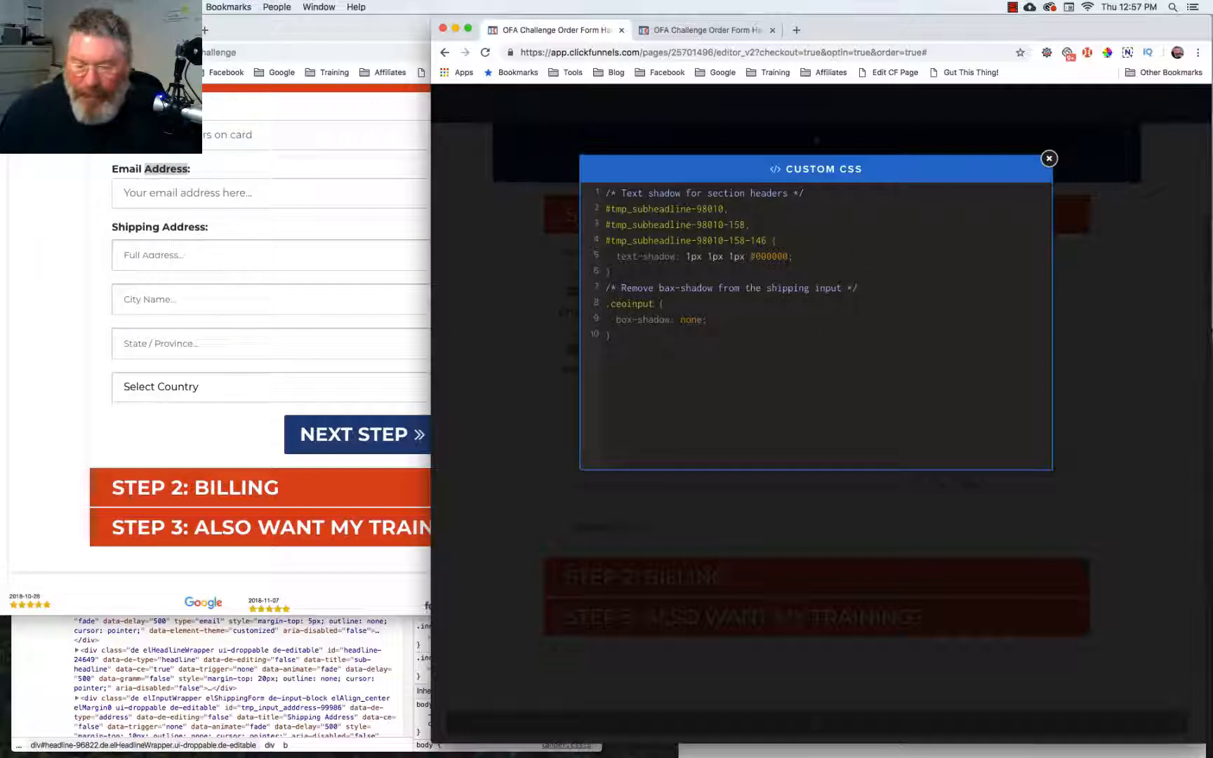
Close the custom CSS editor and reload the order form preview to check the shipping fields.
{"action": "left_click", "coordinate": [499, 355]}
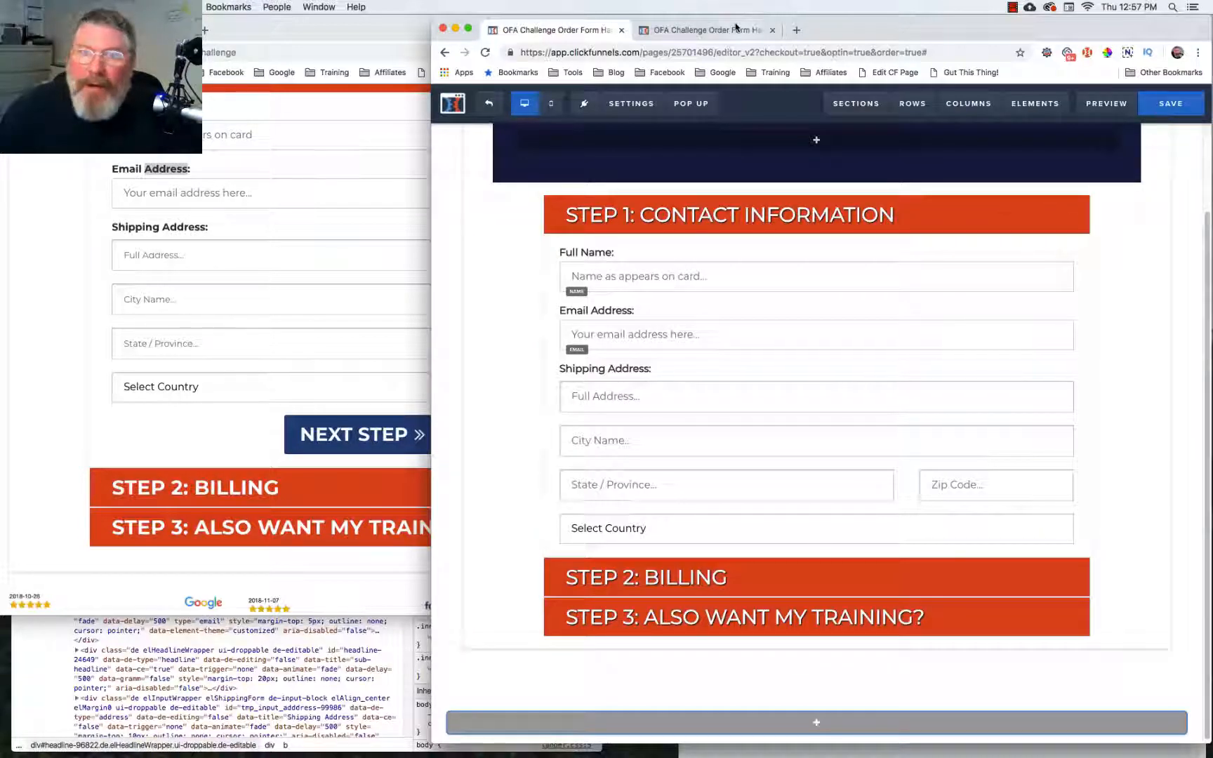
{"action": "left_click", "coordinate": [707, 30]}
{"action": "left_click", "coordinate": [485, 52]}
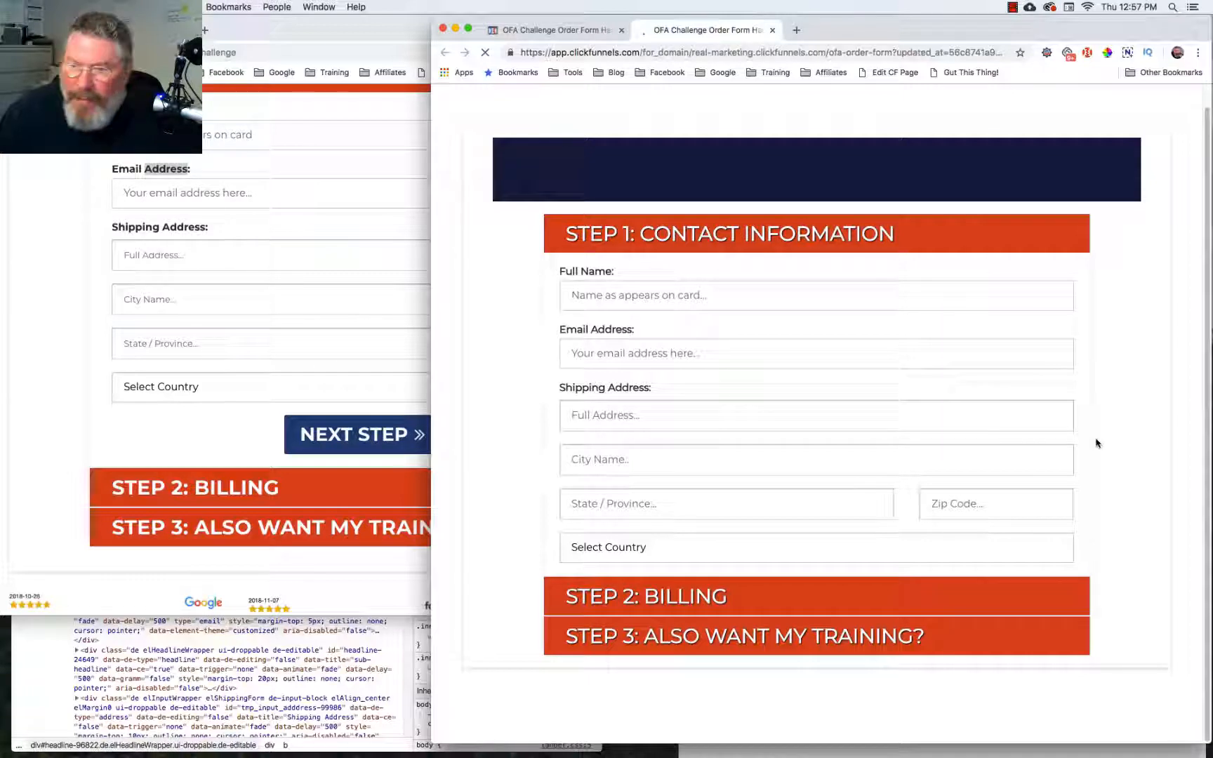
Copy "!important" from the Untitled.rtf notes and append it to the .ceoinput box-shadow value in the page's custom CSS.
{"action": "left_click", "coordinate": [819, 753]}
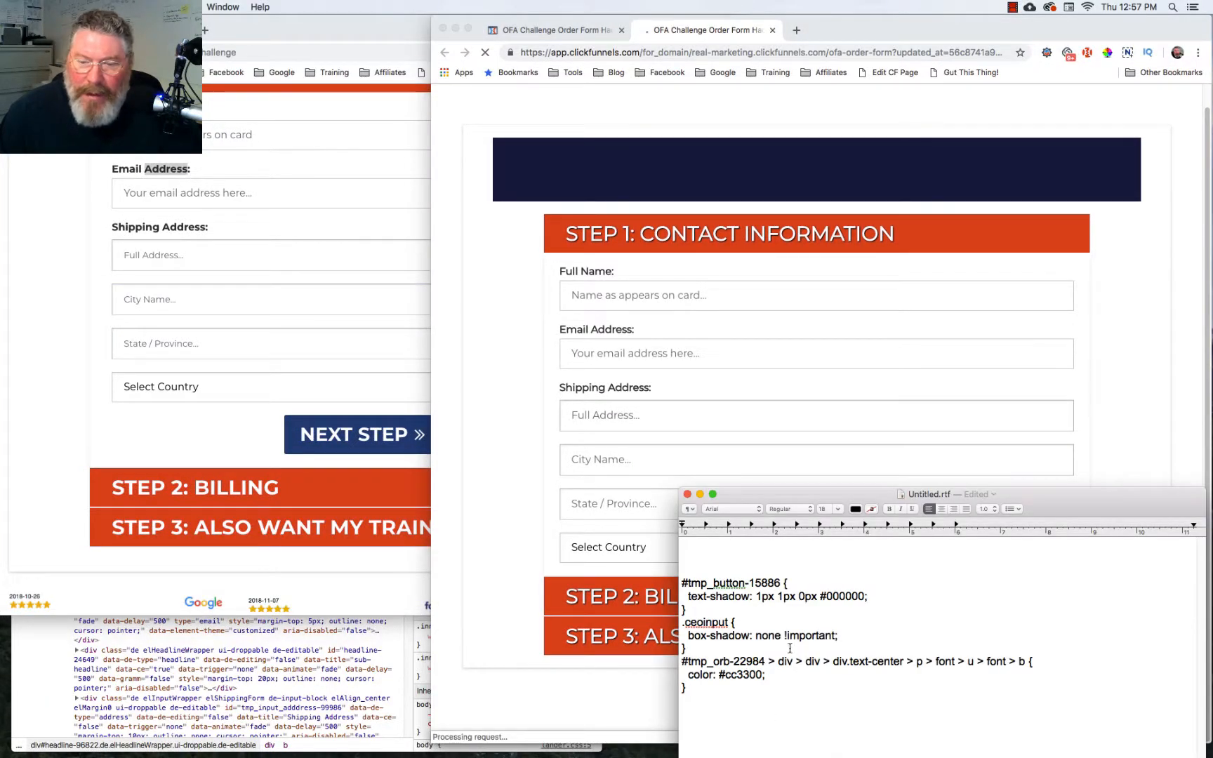
{"action": "left_click_drag", "start_coordinate": [784, 635], "coordinate": [843, 634]}
{"action": "key", "text": "super+c"}
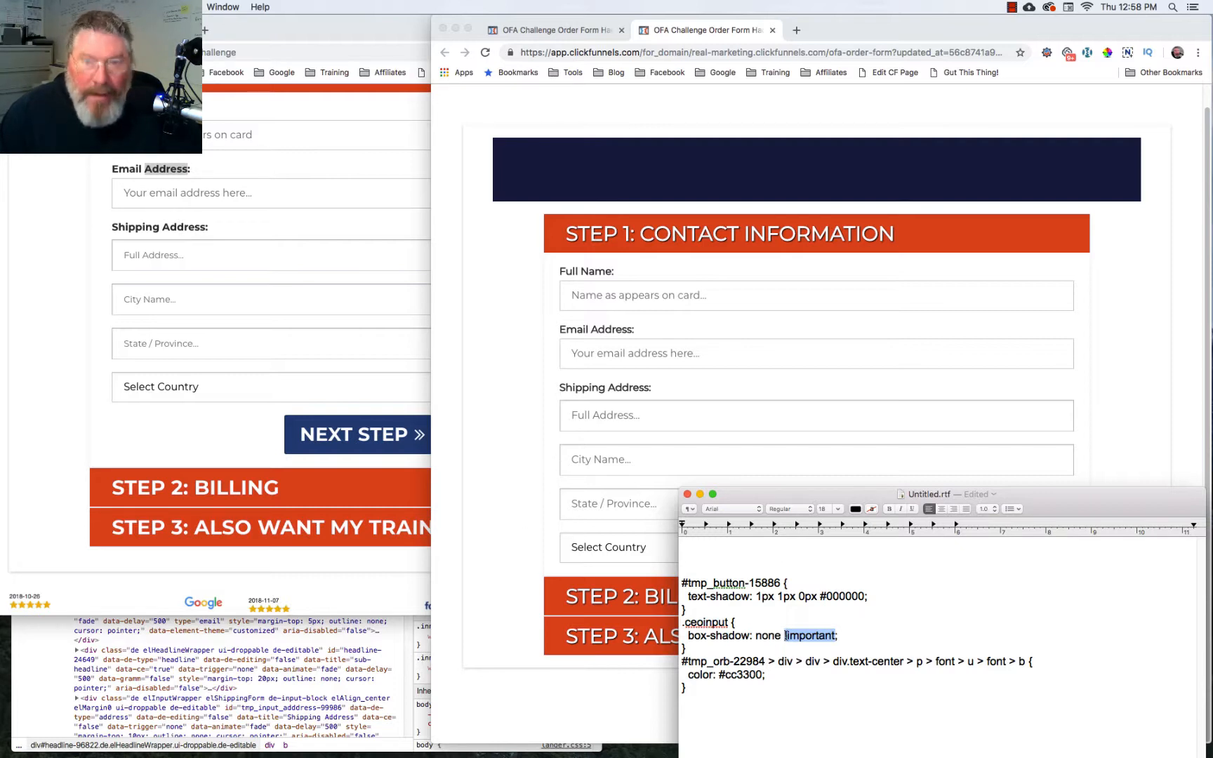
{"action": "left_click", "coordinate": [576, 35]}
{"action": "mouse_move", "coordinate": [620, 108]}
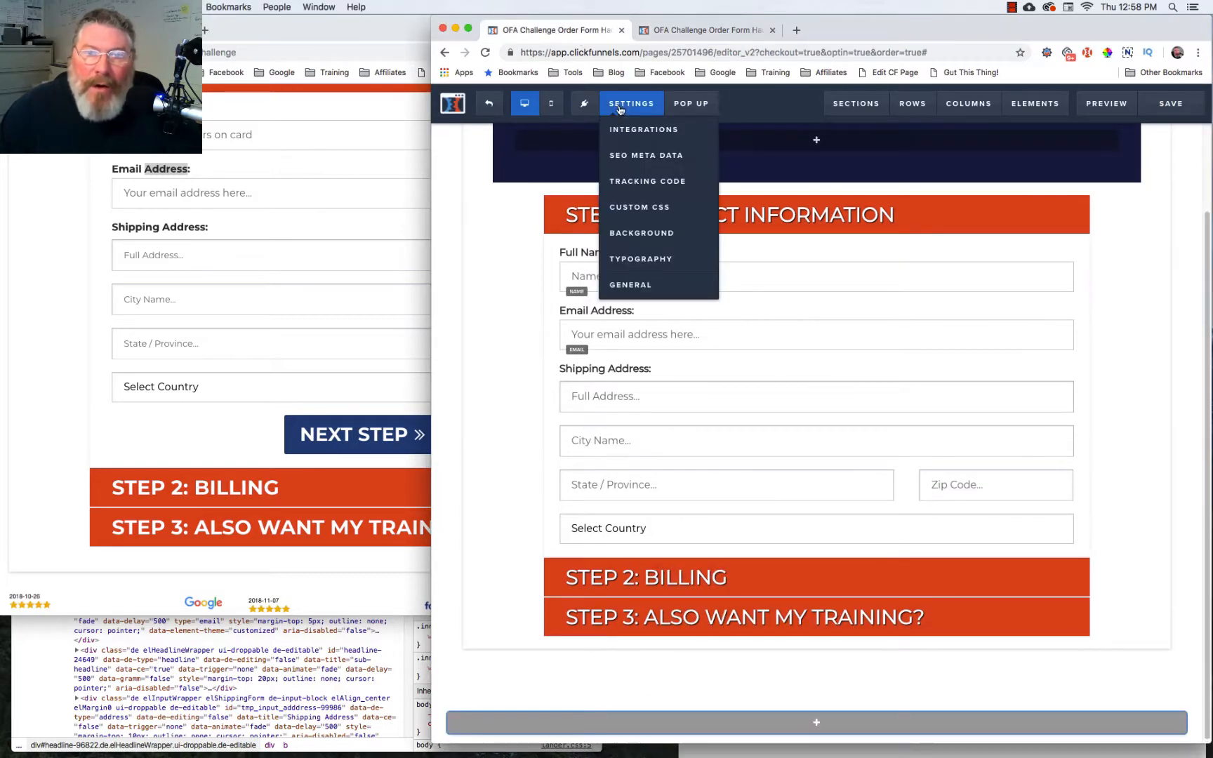
{"action": "left_click", "coordinate": [640, 208]}
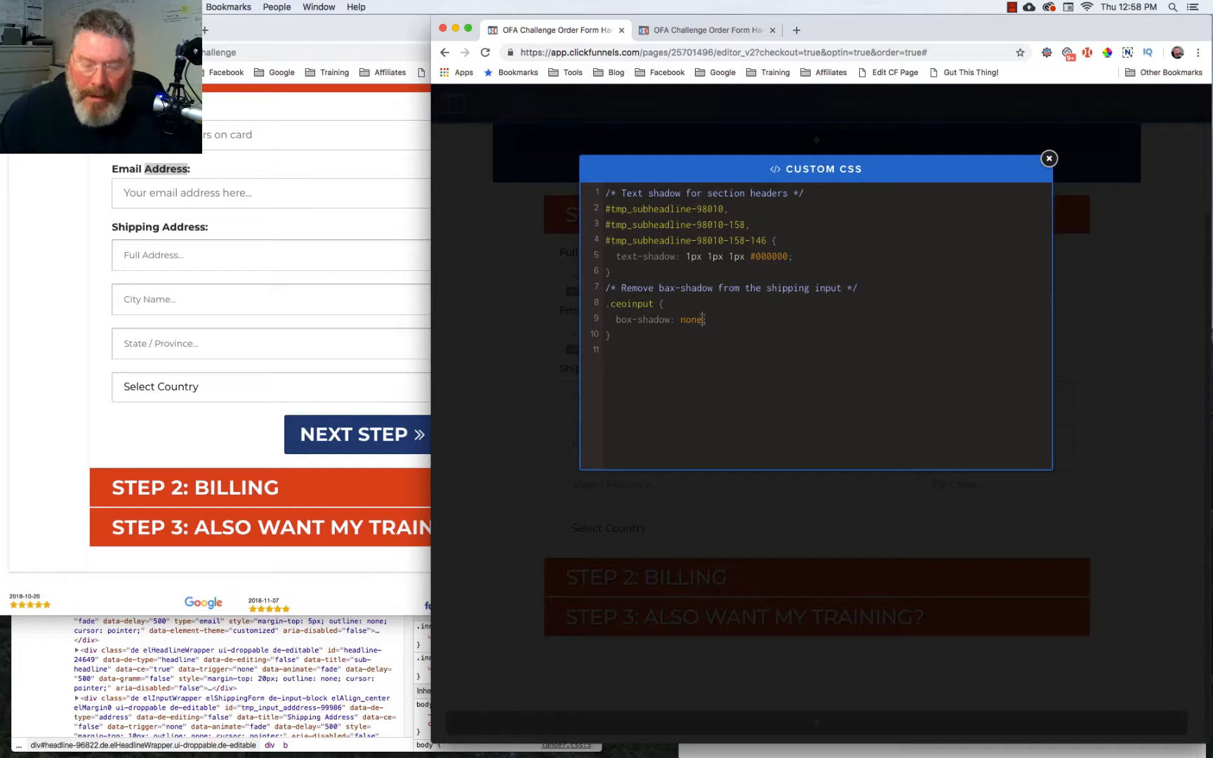
{"action": "key", "text": "super+v"}
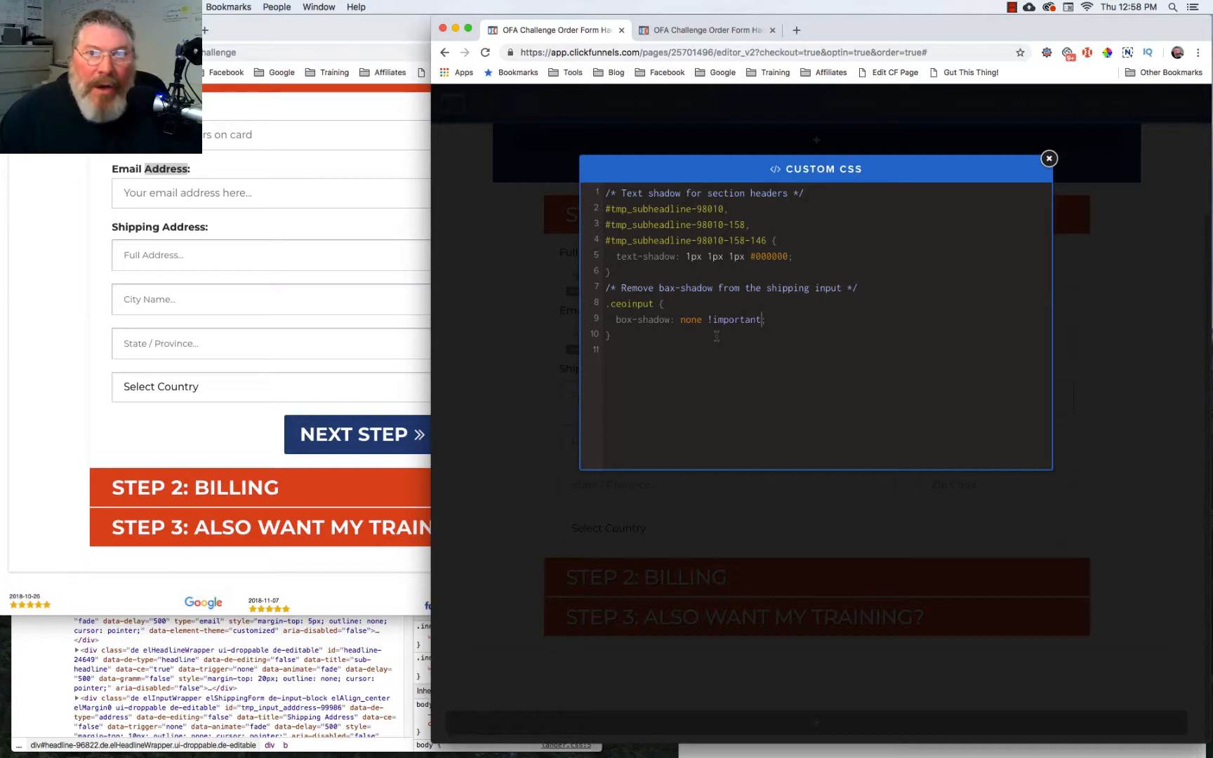
Correct "bax-shadow" to "box-shadow" in the shipping input comment and close the custom CSS editor.
{"action": "left_click", "coordinate": [669, 287]}
{"action": "key", "text": "BackSpace"}
{"action": "type", "text": "o"}
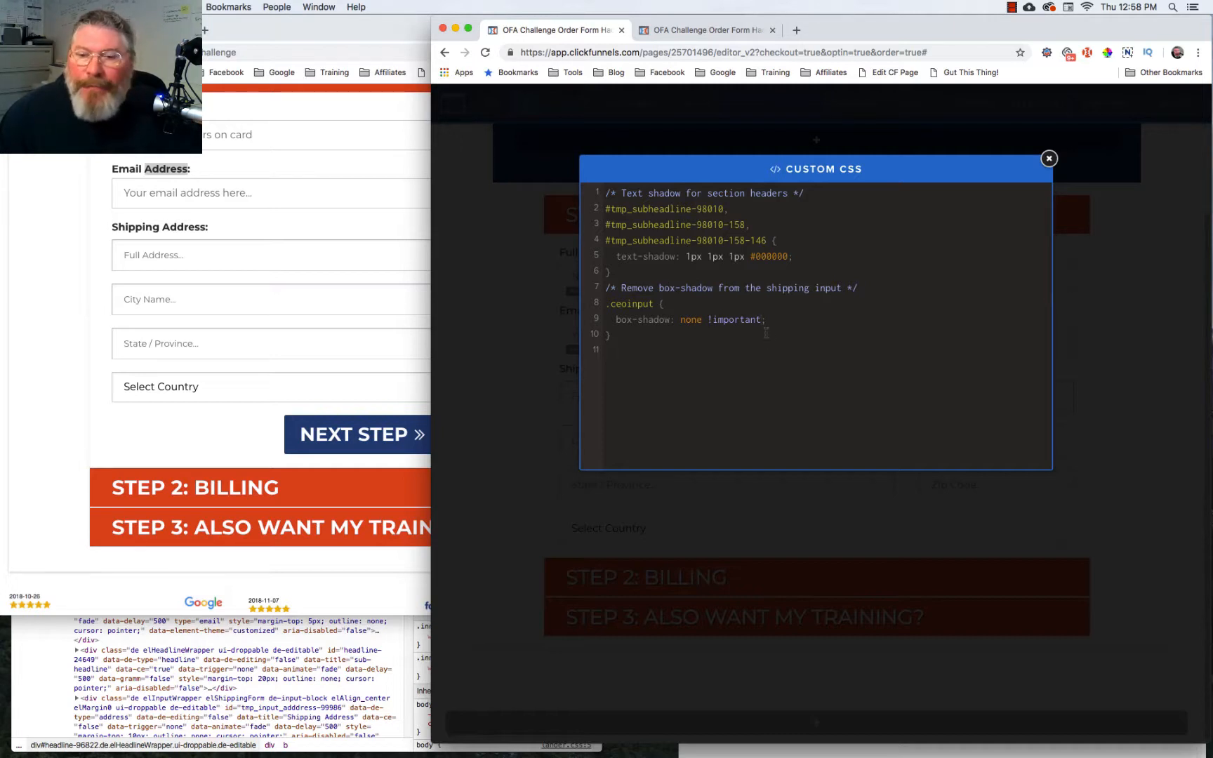
{"action": "left_click", "coordinate": [577, 384]}
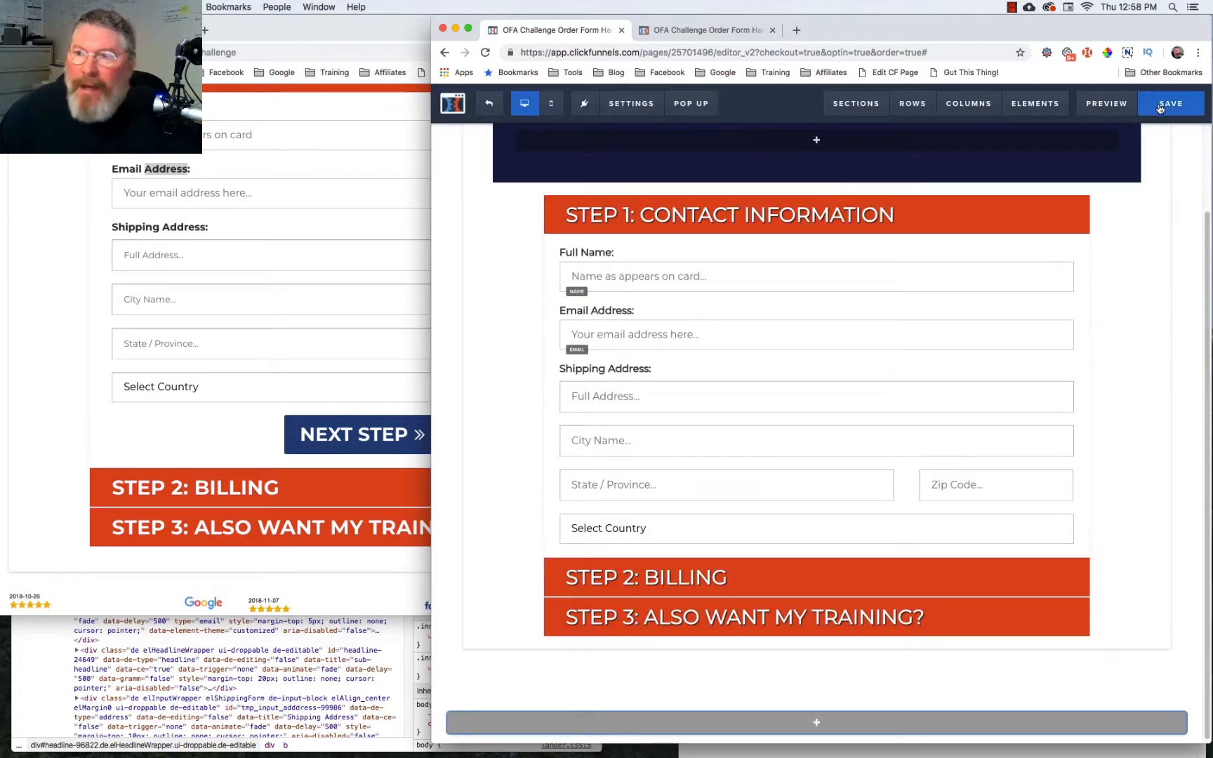
Reload the preview to check the shipping fields with the !important rule, and return to the page editor.
{"action": "left_click", "coordinate": [708, 30]}
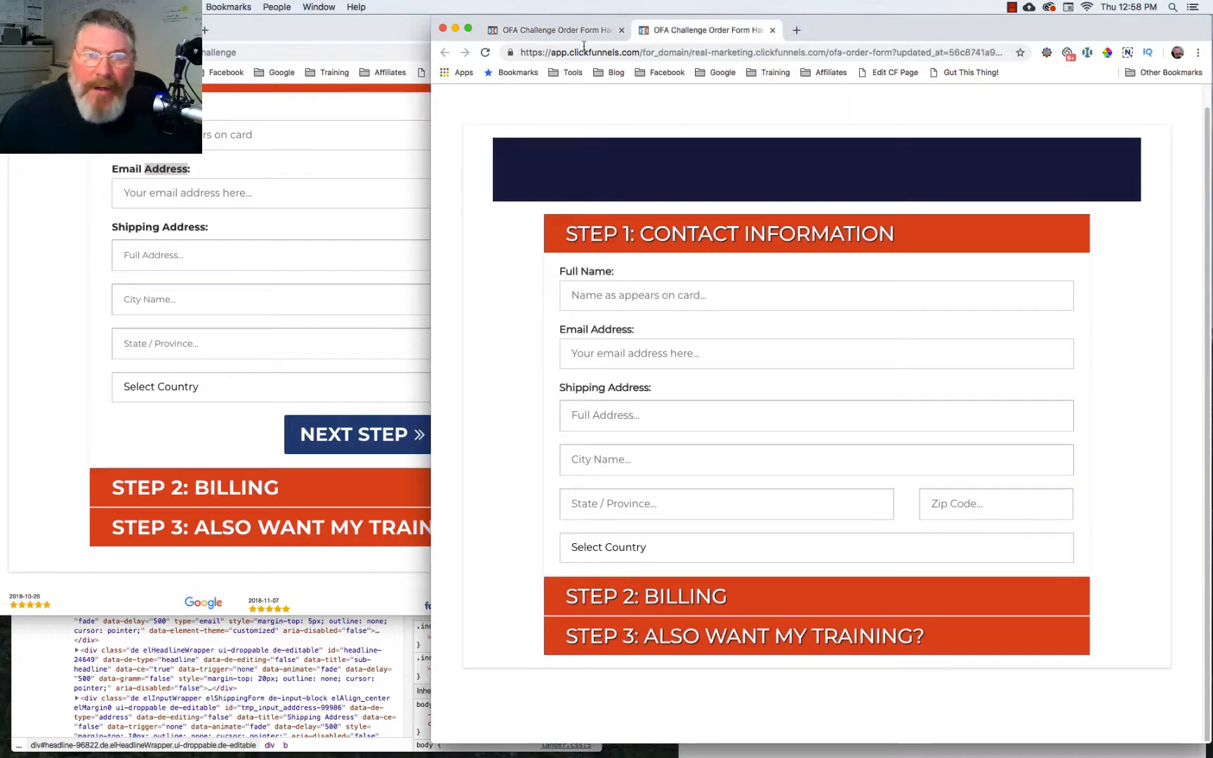
{"action": "left_click", "coordinate": [486, 53]}
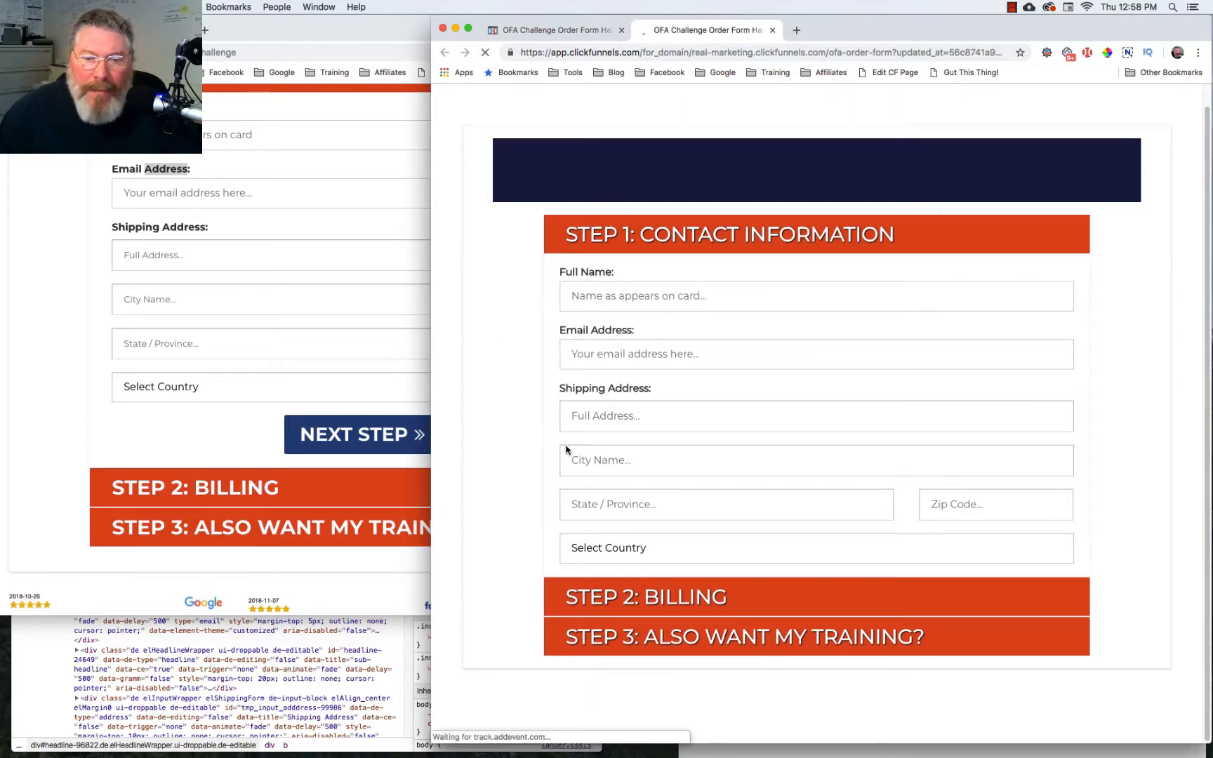
{"action": "left_click", "coordinate": [550, 30]}
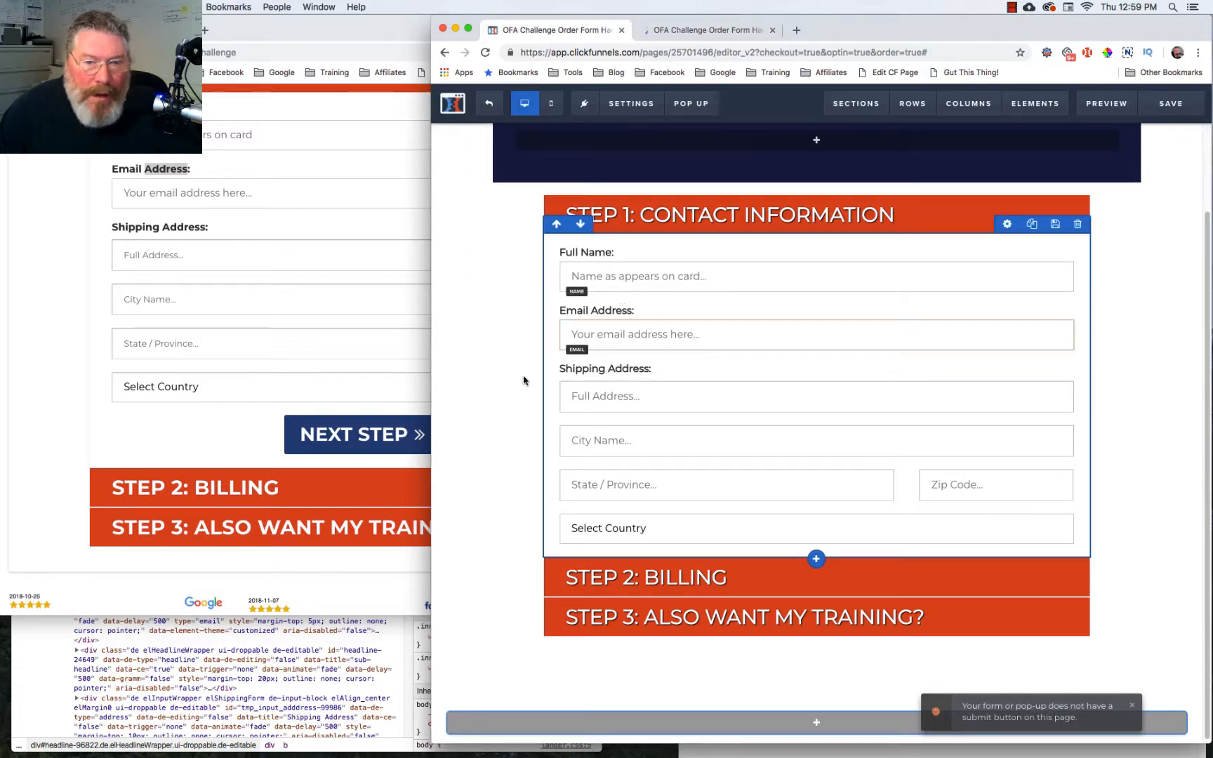
Inspect the reference page's Next Step button in DevTools, including its link styles and the enclosing button container.
{"action": "left_click", "coordinate": [204, 440]}
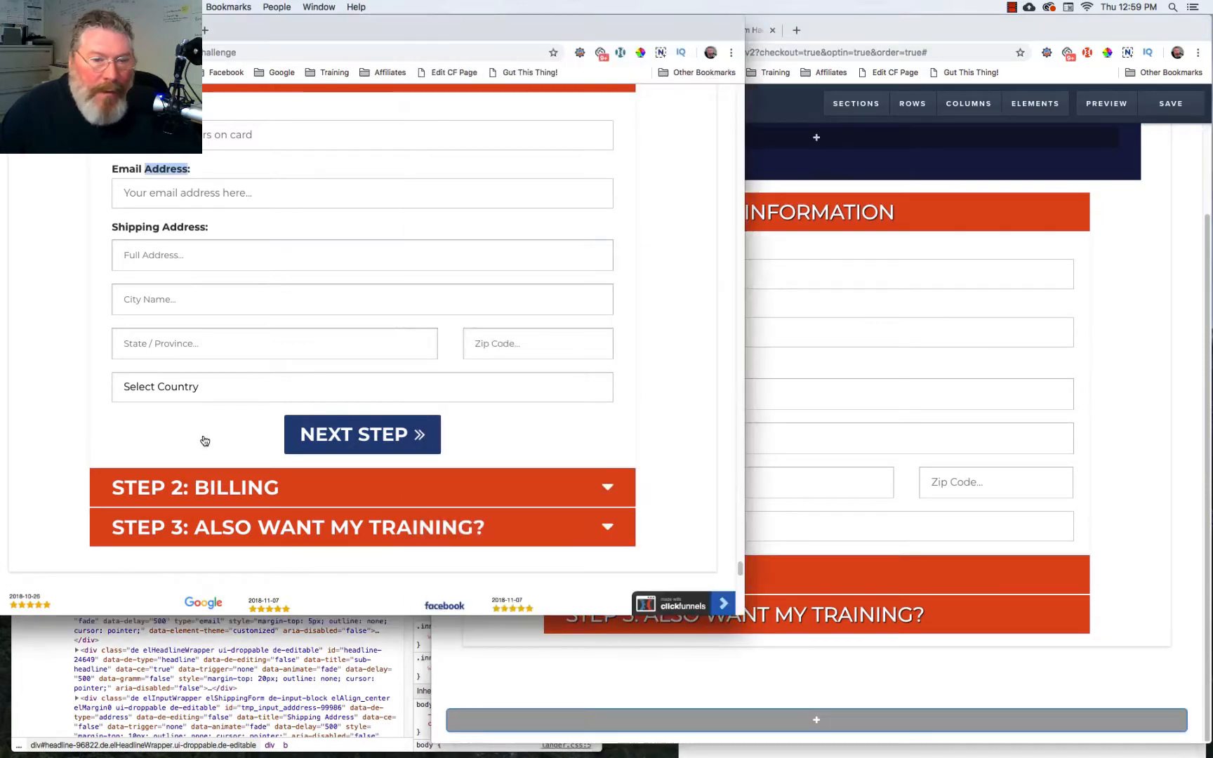
{"action": "right_click", "coordinate": [293, 427]}
{"action": "left_click", "coordinate": [321, 521]}
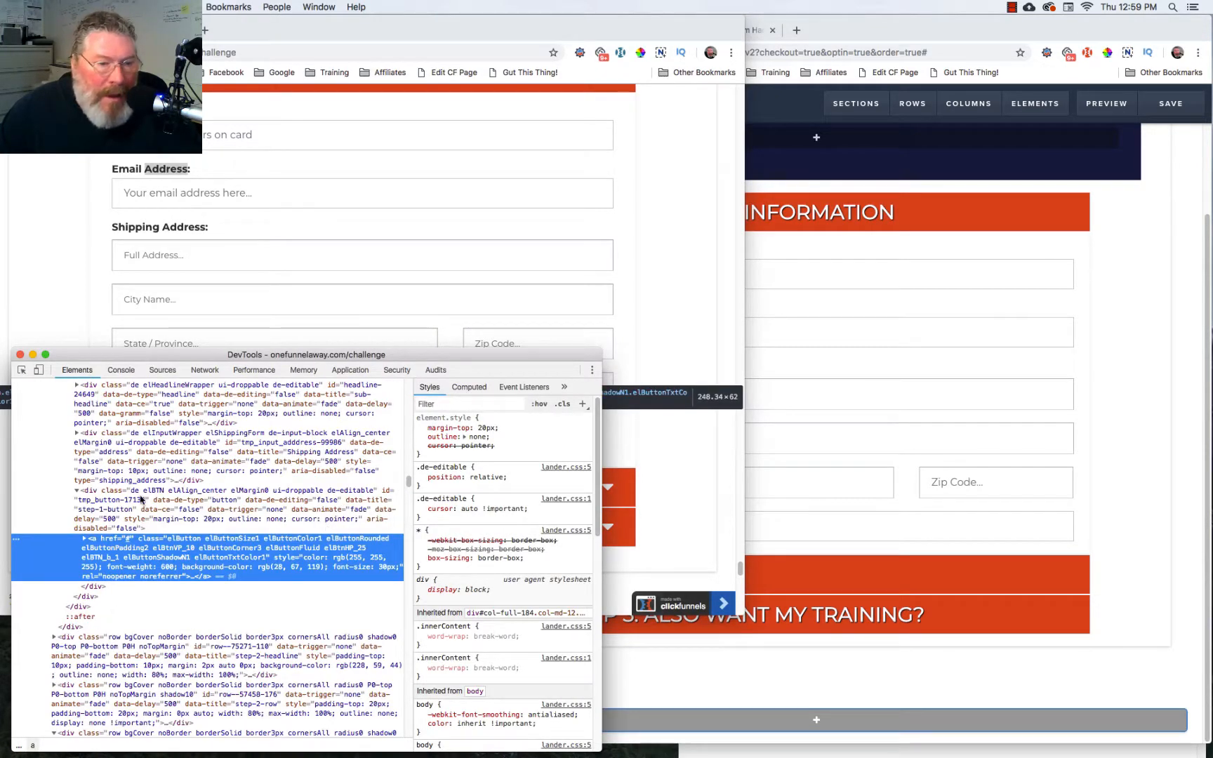
{"action": "scroll", "coordinate": [263, 271], "scroll_direction": "down", "scroll_amount": 5}
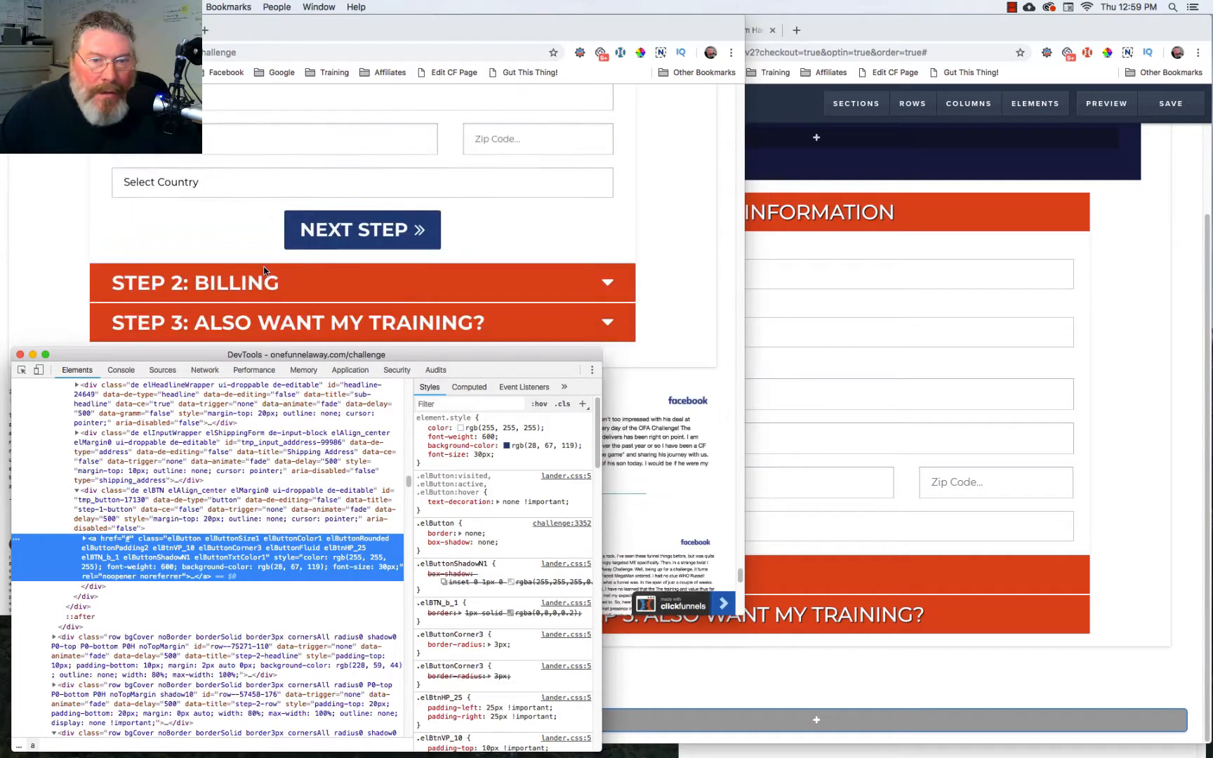
{"action": "left_click", "coordinate": [177, 506]}
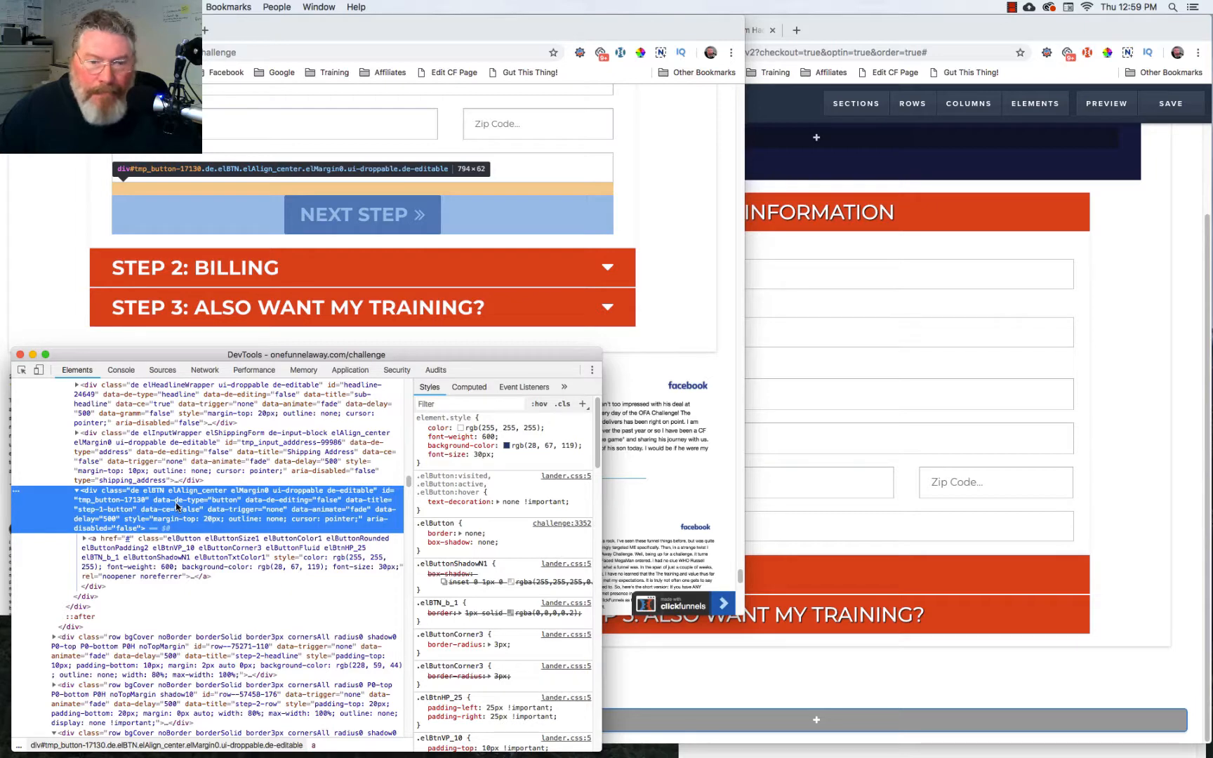
Add a Button element below the Select Country field in the Step 1: Contact Information row of the page editor.
{"action": "left_click", "coordinate": [1137, 465]}
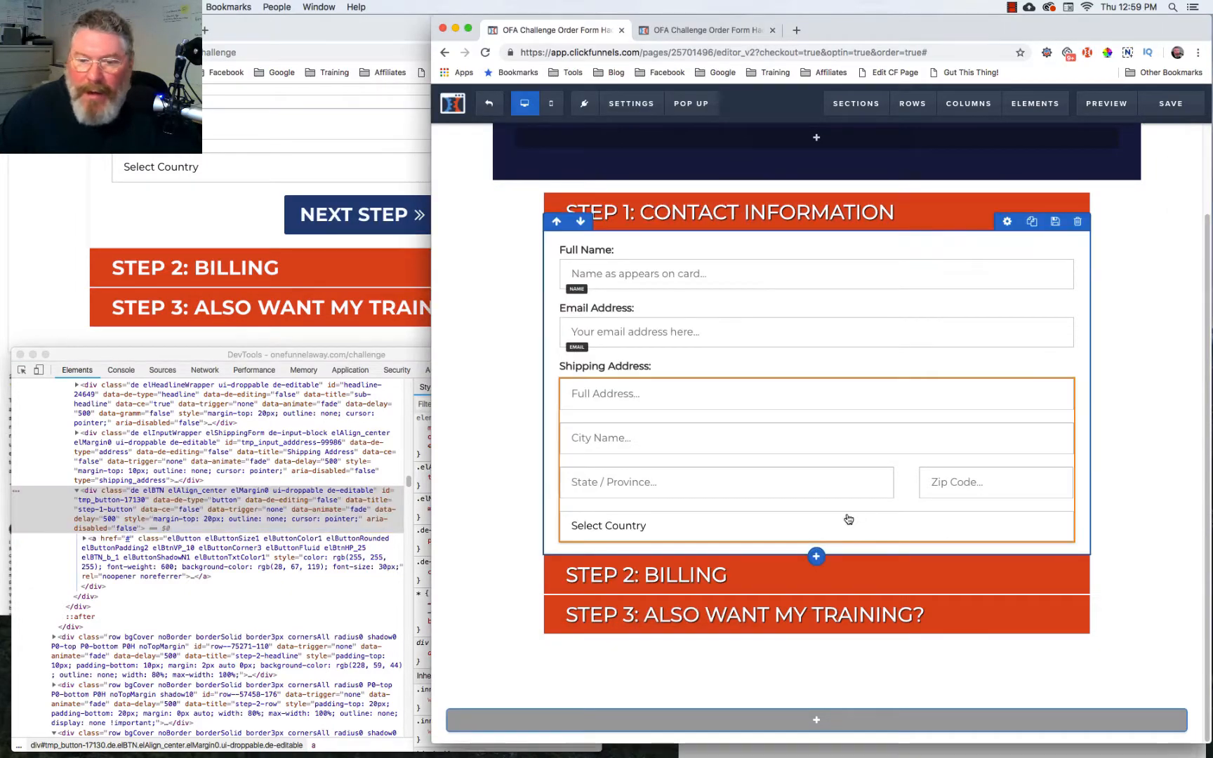
{"action": "left_click", "coordinate": [817, 545]}
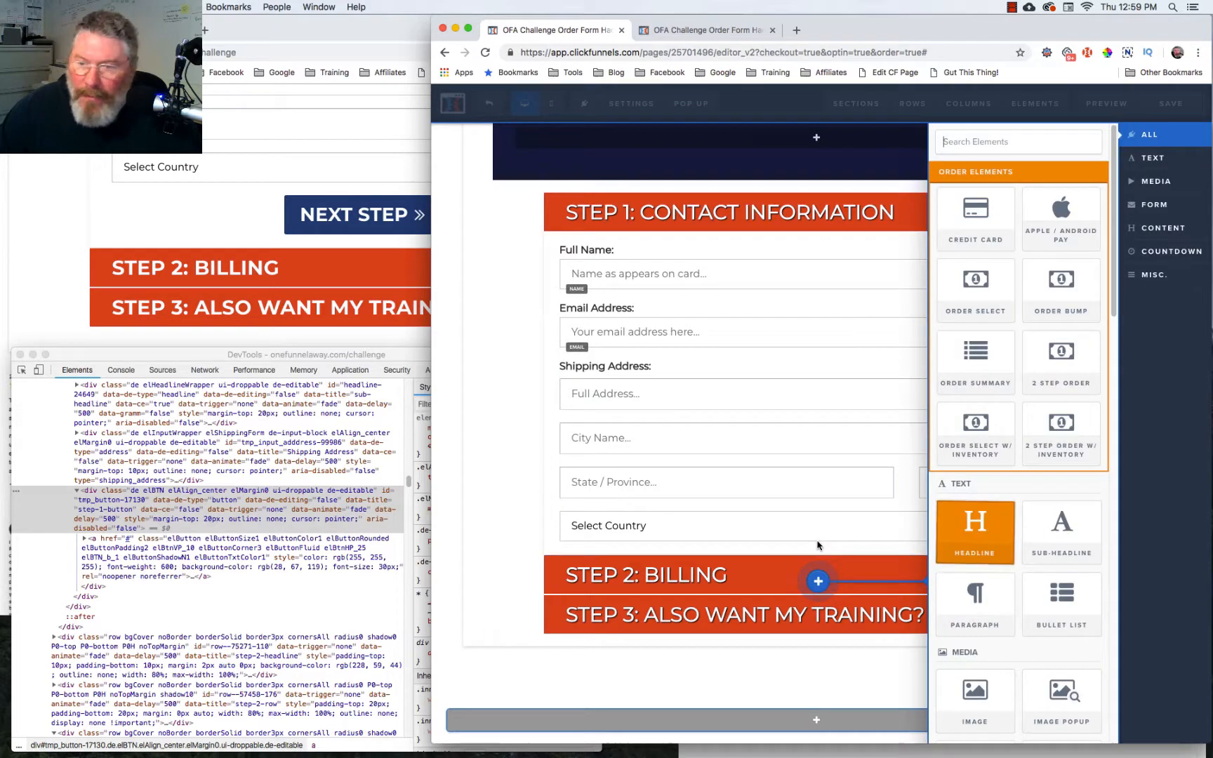
{"action": "scroll", "coordinate": [1038, 491], "scroll_direction": "down", "scroll_amount": 15}
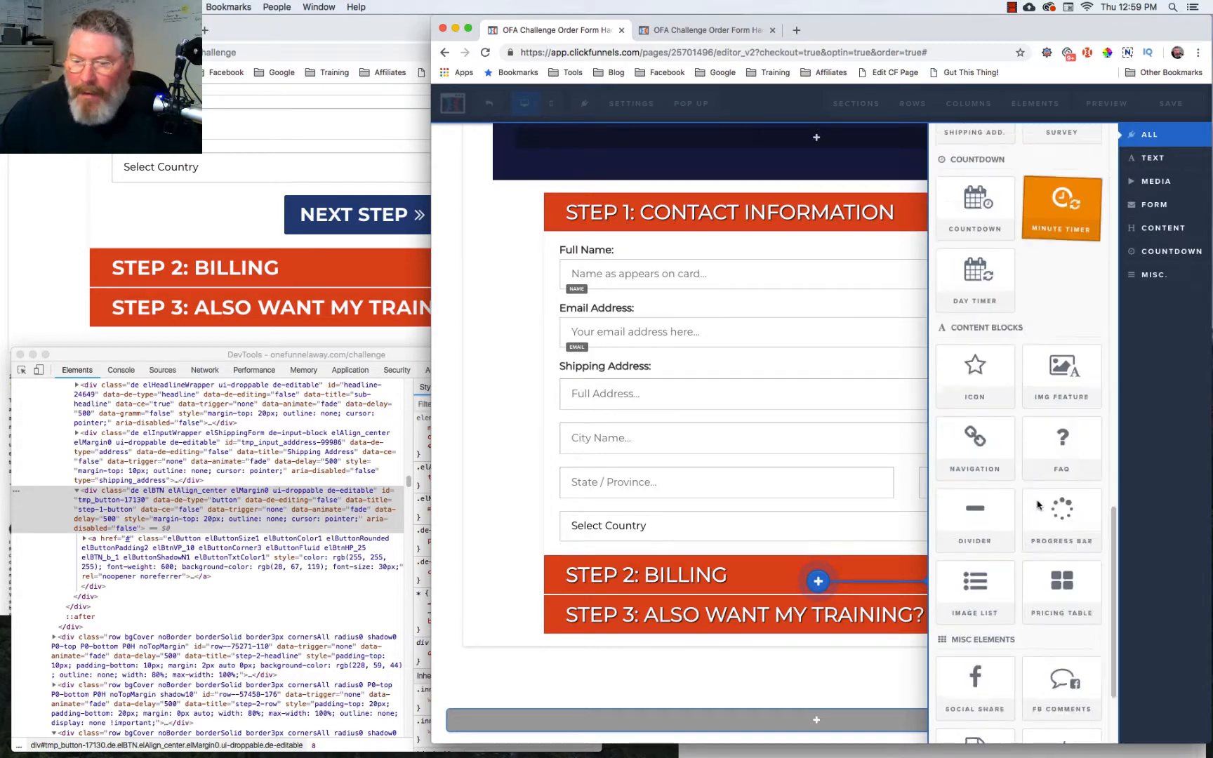
{"action": "scroll", "coordinate": [1037, 506], "scroll_direction": "up", "scroll_amount": 10}
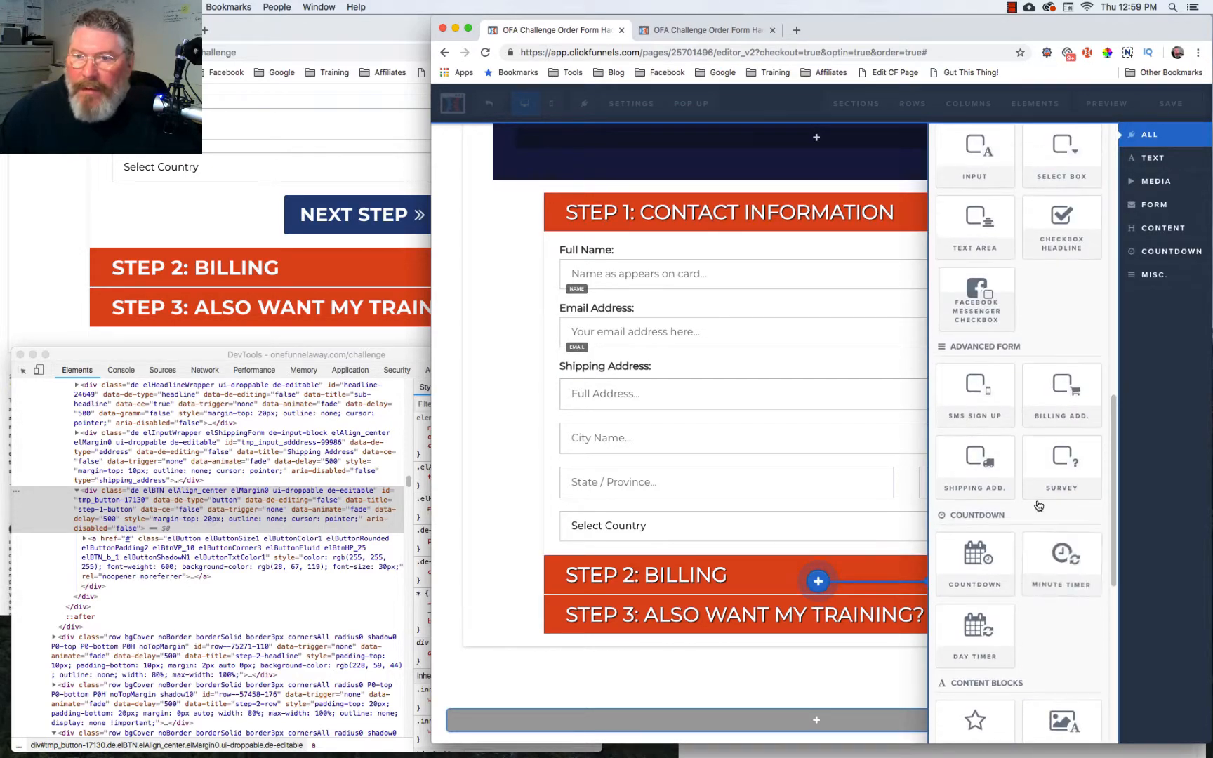
{"action": "scroll", "coordinate": [1037, 506], "scroll_direction": "up", "scroll_amount": 5}
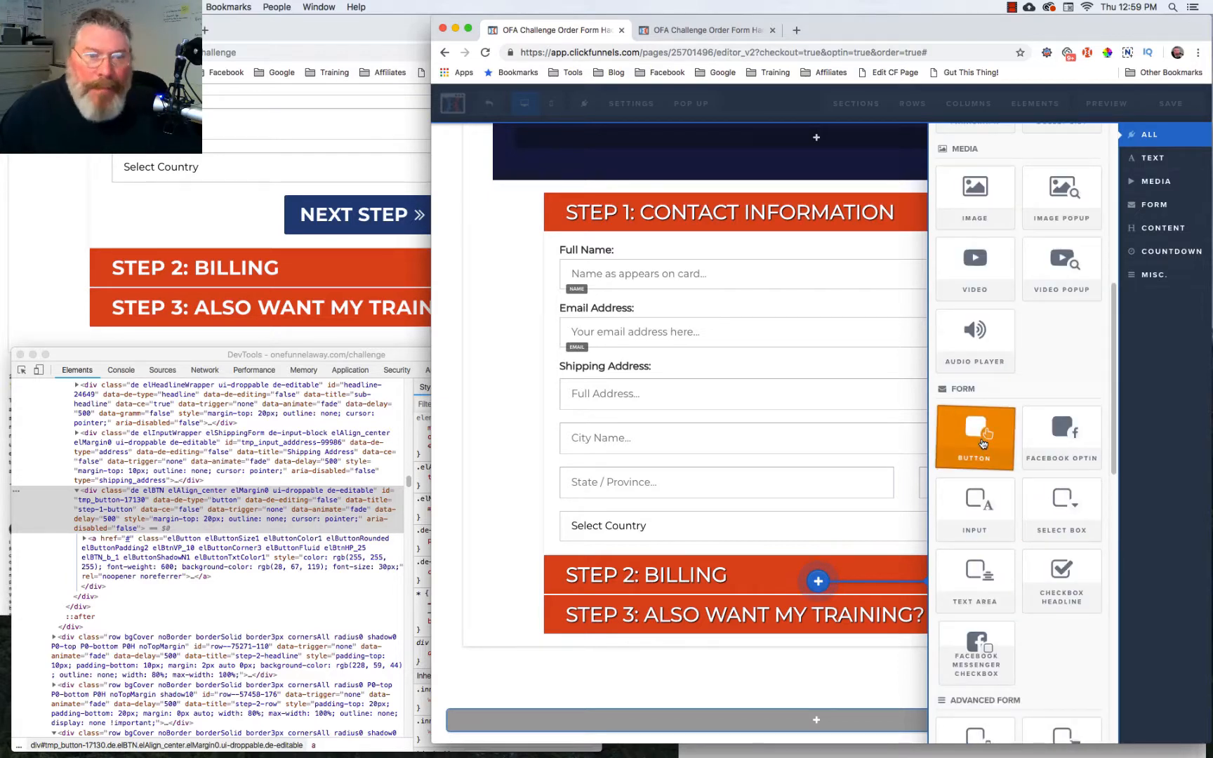
{"action": "left_click", "coordinate": [982, 438]}
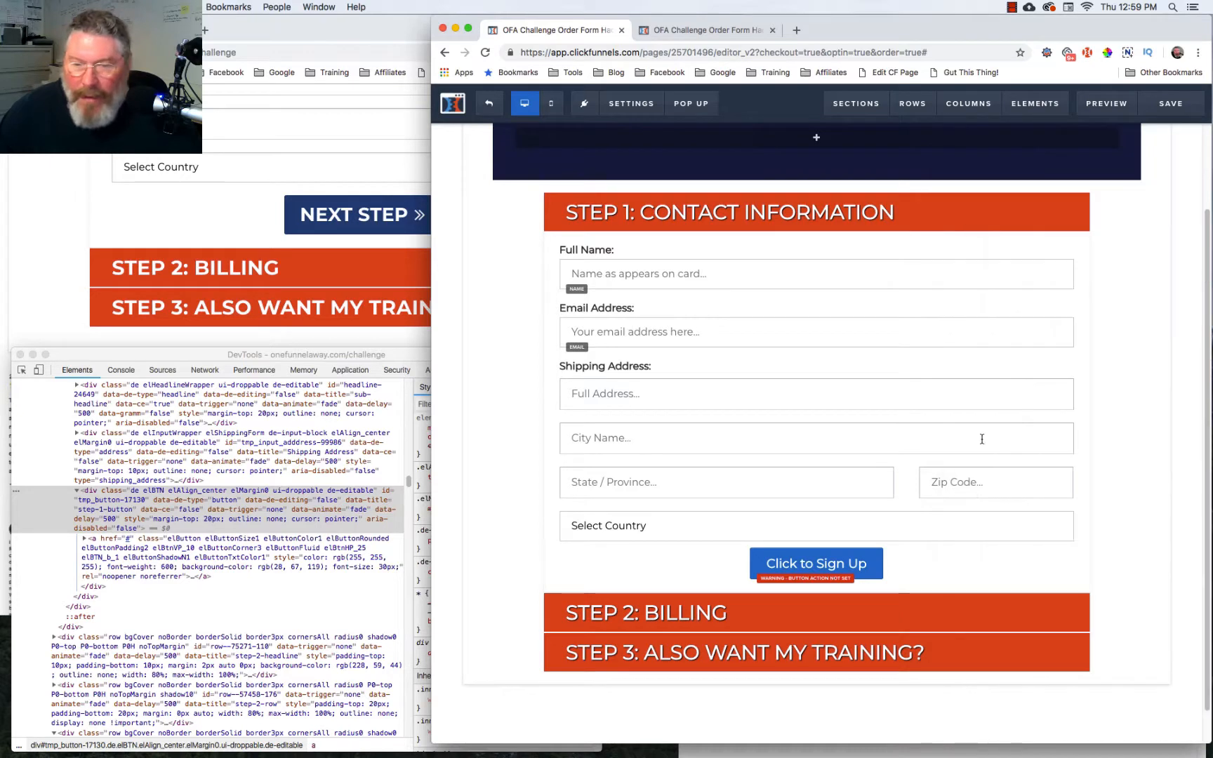
Check the Next Step button's container and link styles in the reference page's DevTools and set the new button's top margin to 20.
{"action": "mouse_move", "coordinate": [831, 565]}
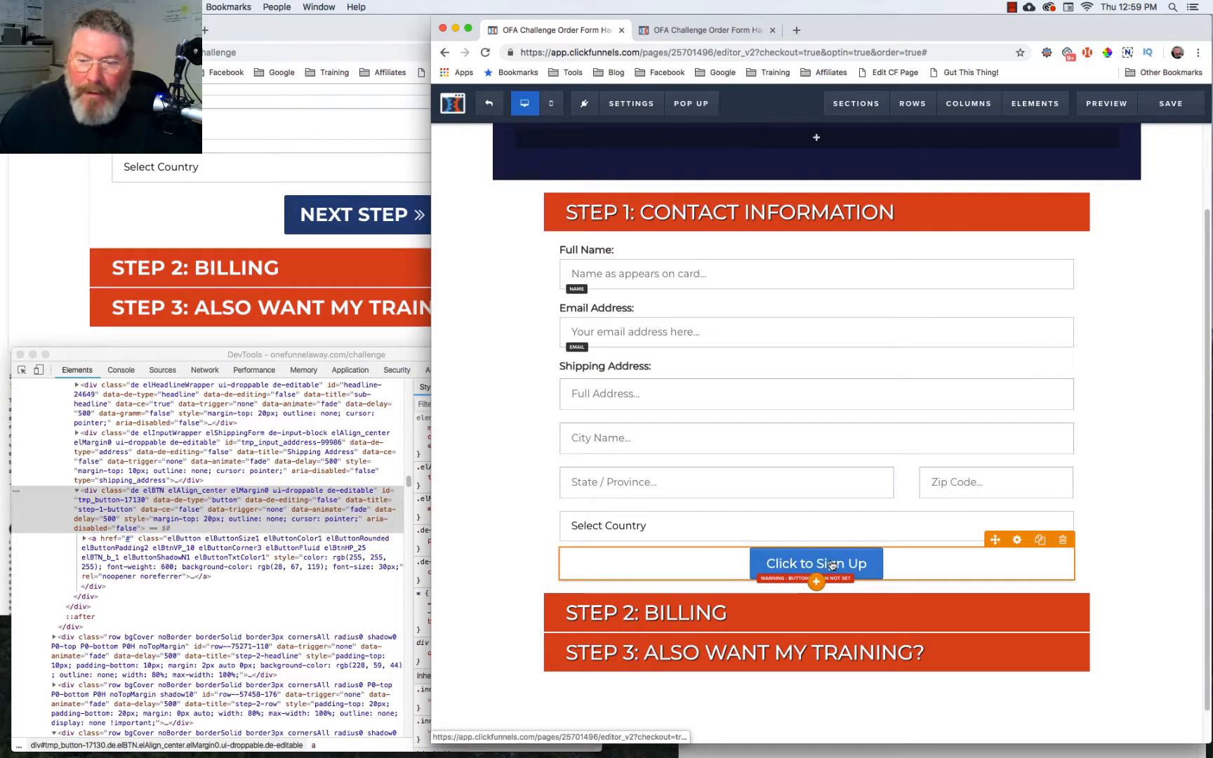
{"action": "left_click", "coordinate": [1016, 543]}
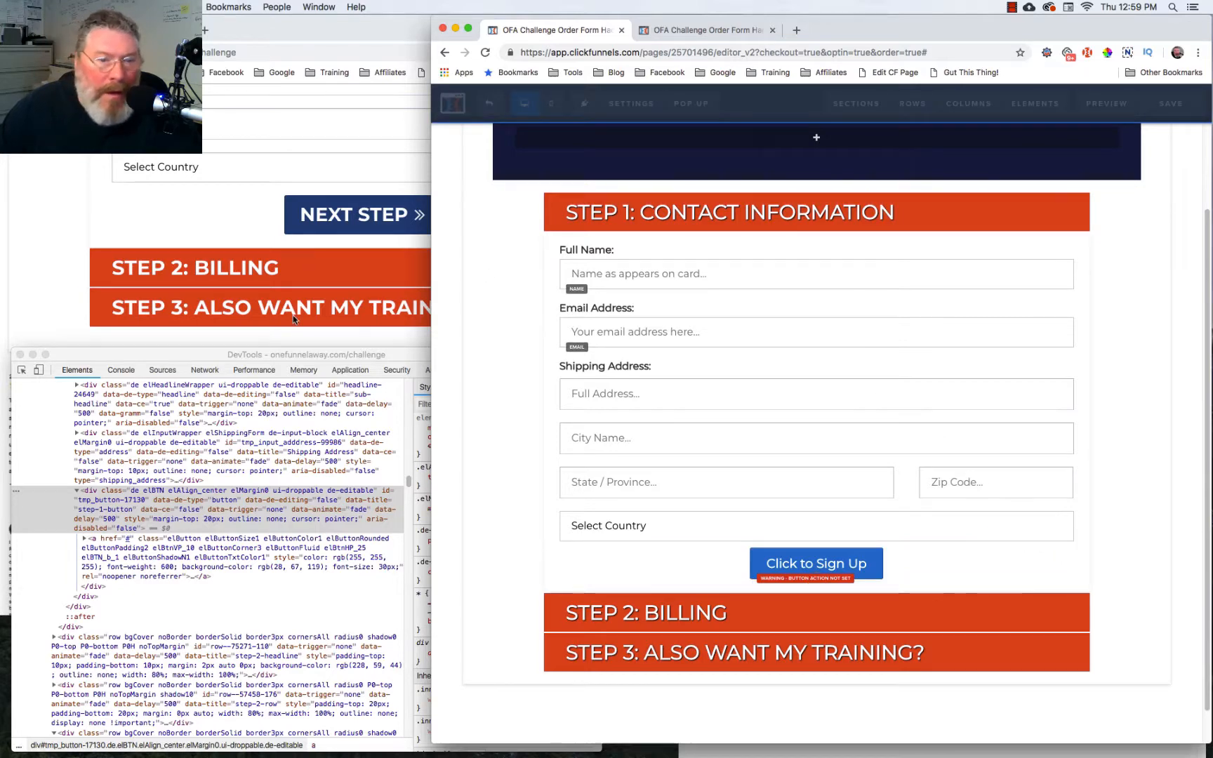
{"action": "left_click", "coordinate": [277, 503]}
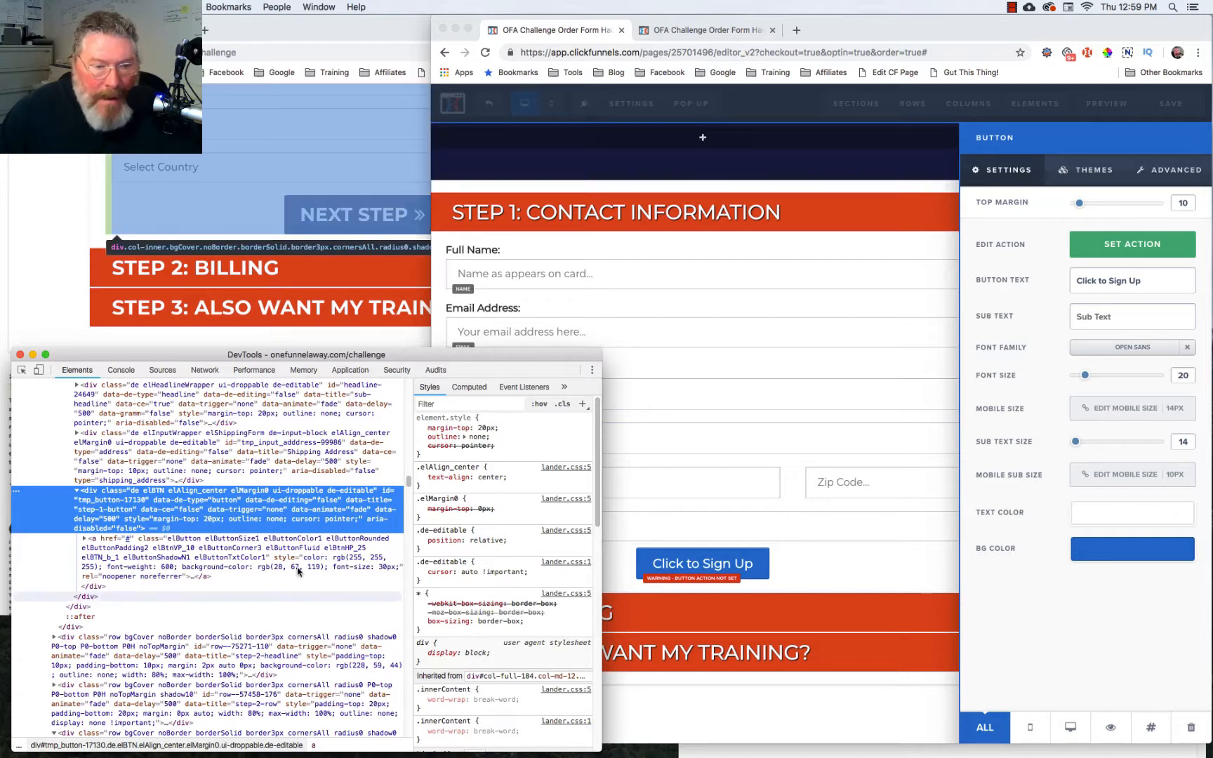
{"action": "left_click", "coordinate": [242, 559]}
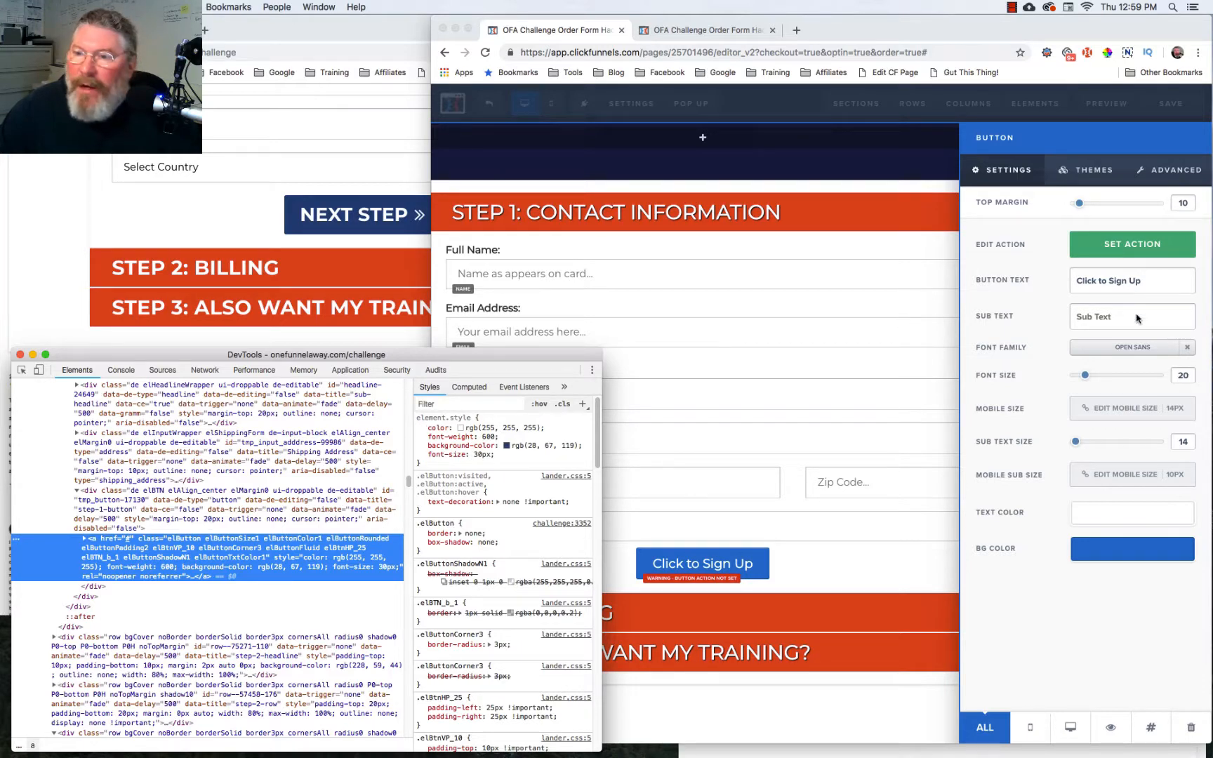
{"action": "left_click", "coordinate": [1085, 205]}
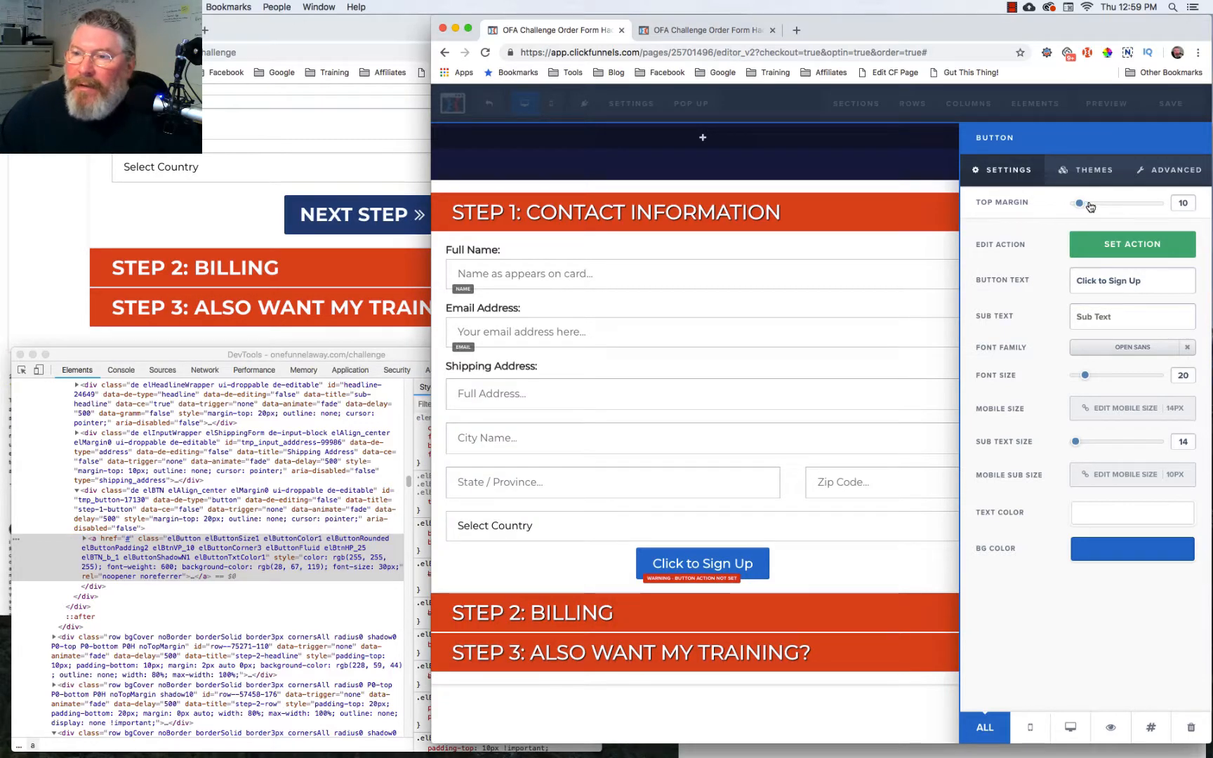
{"action": "left_click", "coordinate": [1090, 205]}
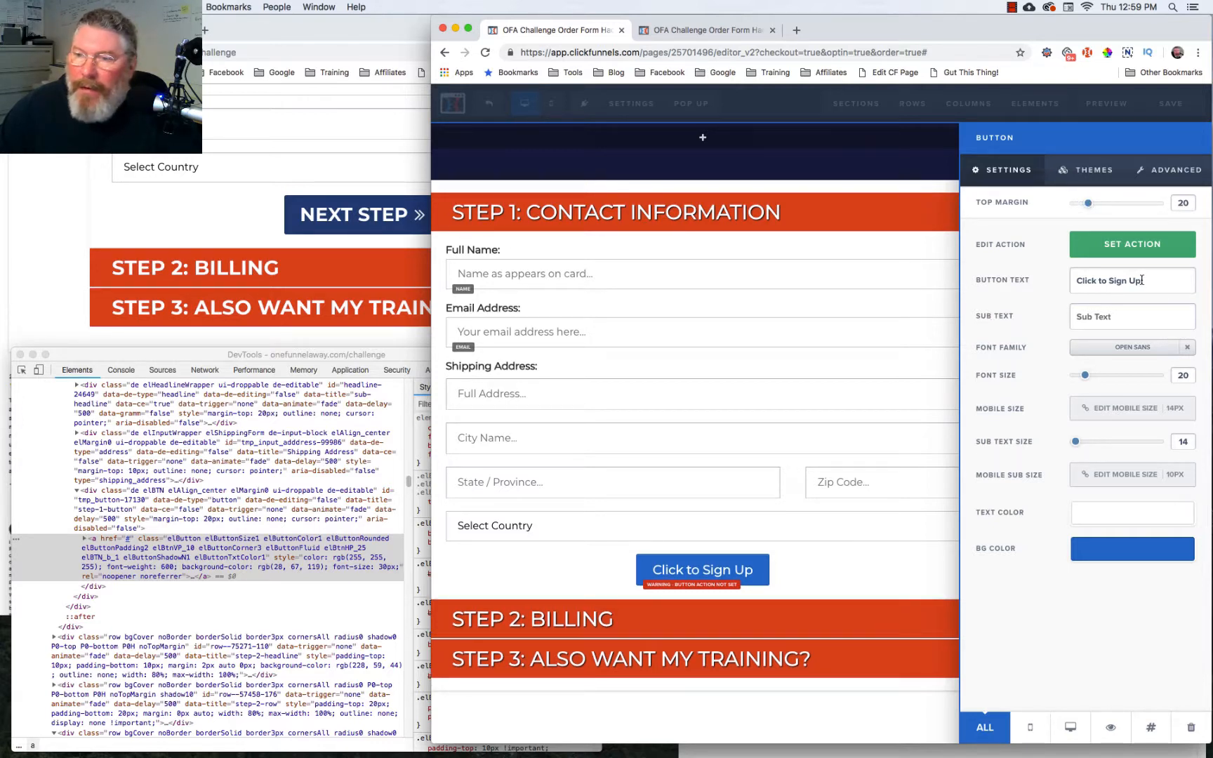
Change the button text to "Next Step" and set its font size to 30, matching the reference button's link style.
{"action": "left_click_drag", "start_coordinate": [1142, 280], "coordinate": [1066, 286]}
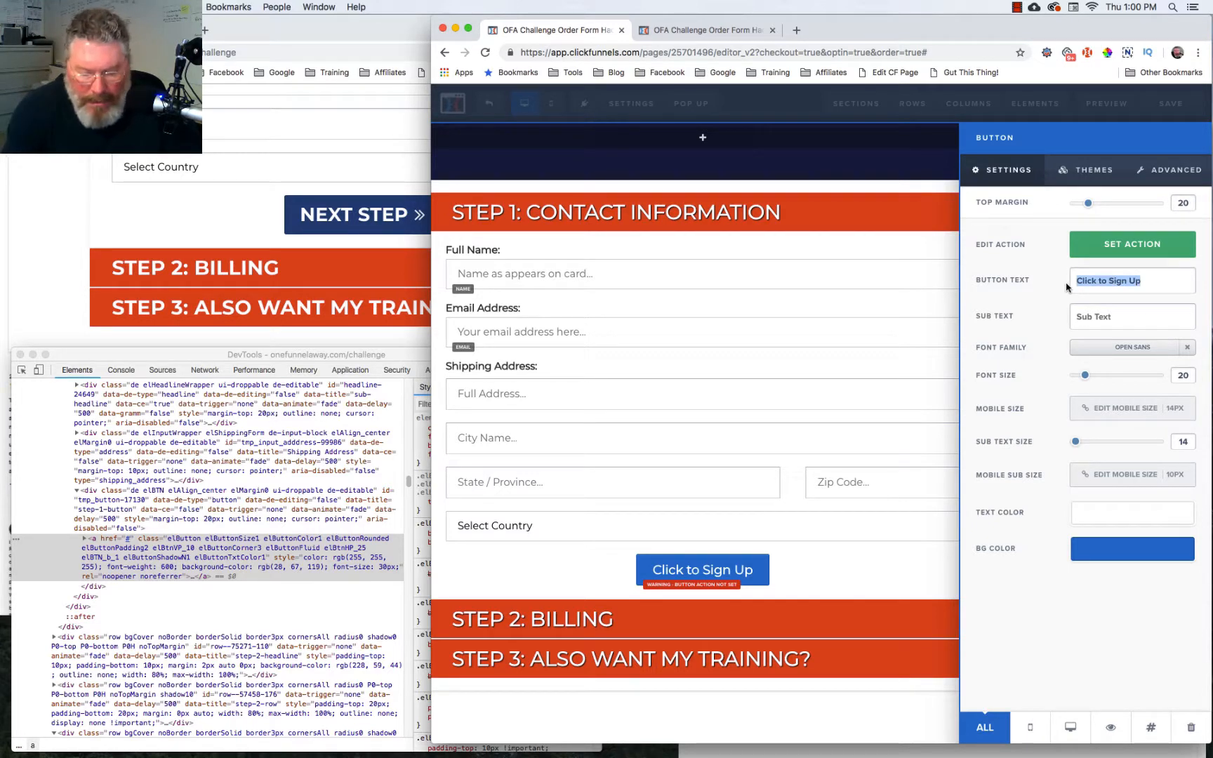
{"action": "type", "text": "Next "}
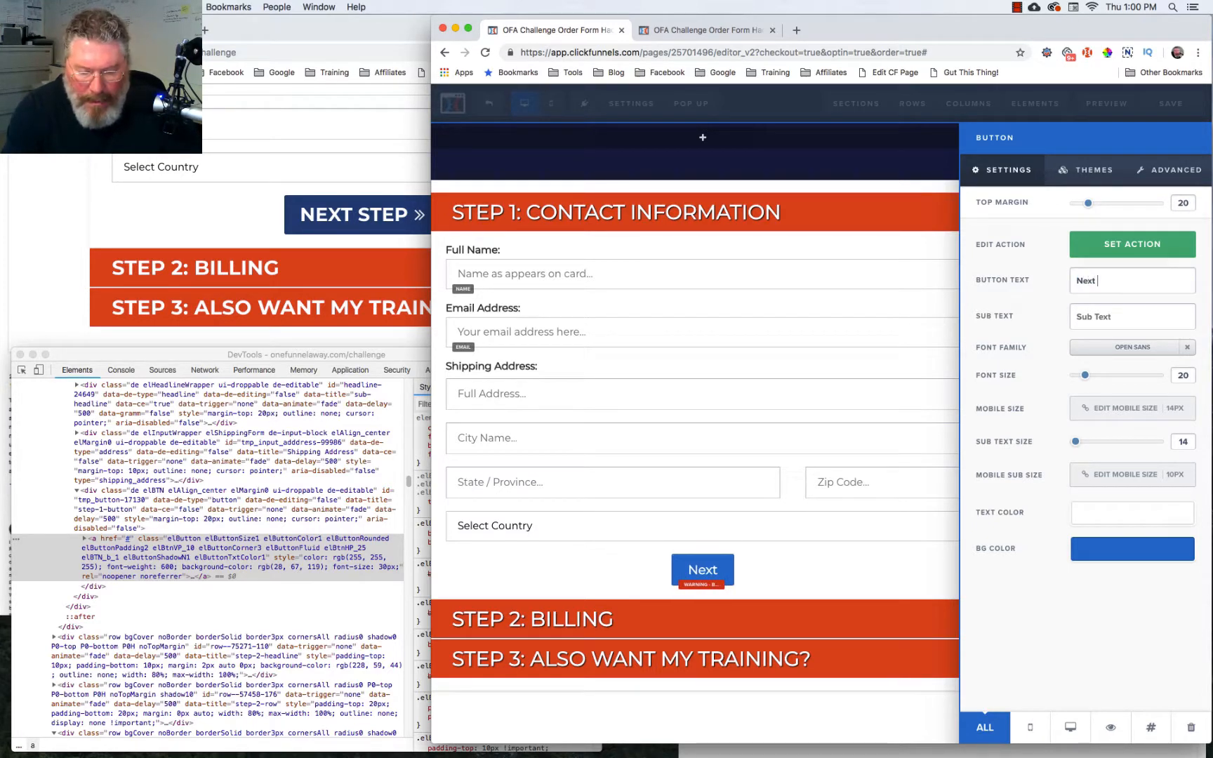
{"action": "type", "text": "Step"}
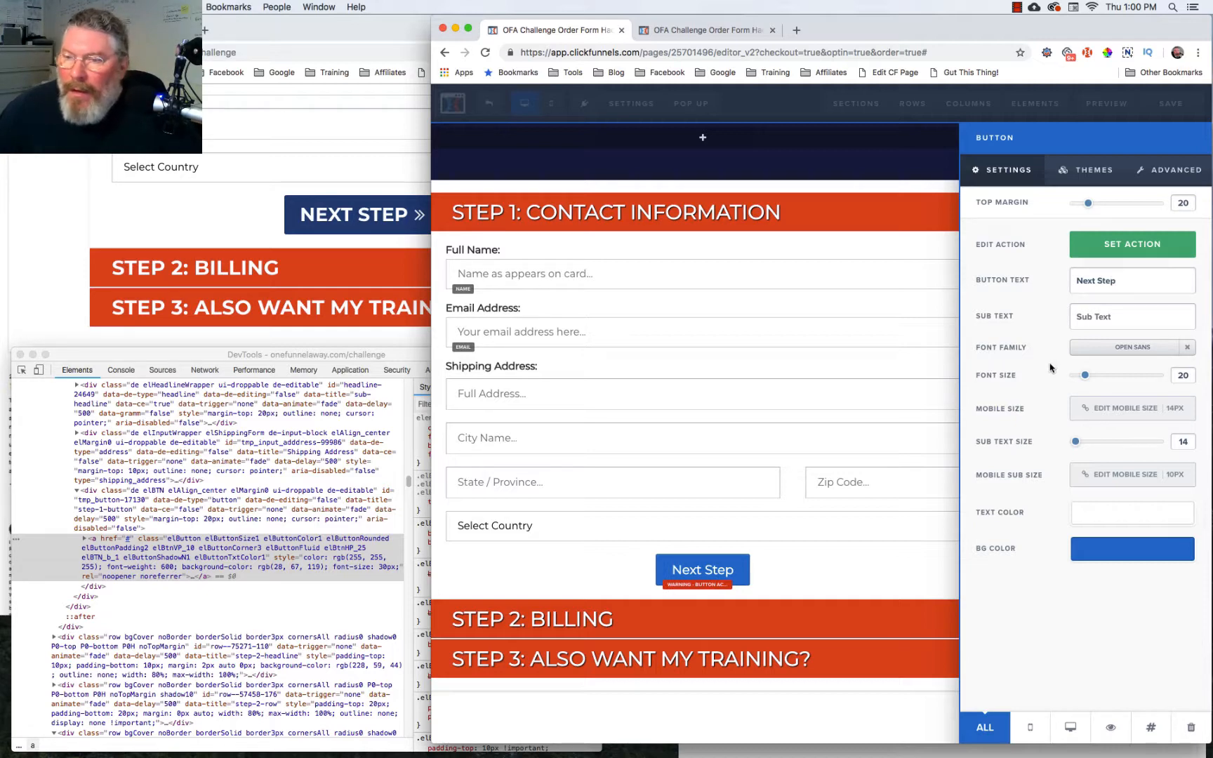
{"action": "left_click", "coordinate": [361, 562]}
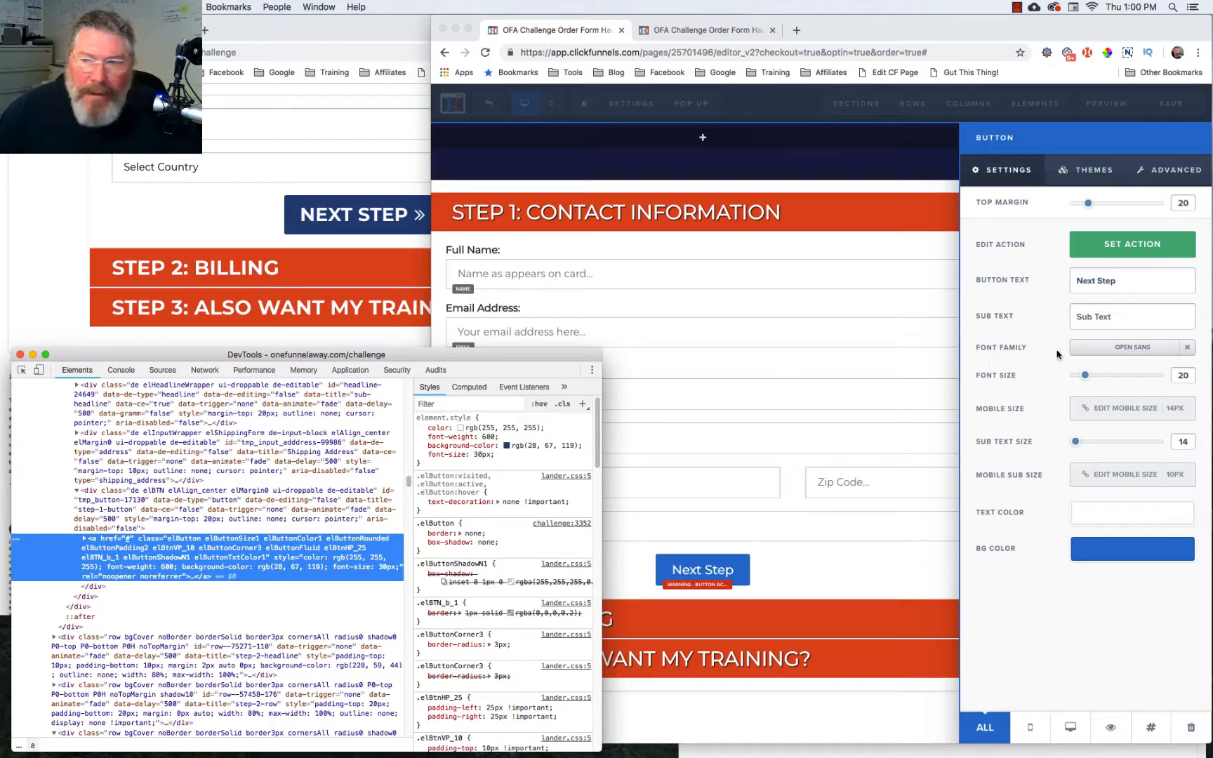
{"action": "left_click", "coordinate": [1086, 377]}
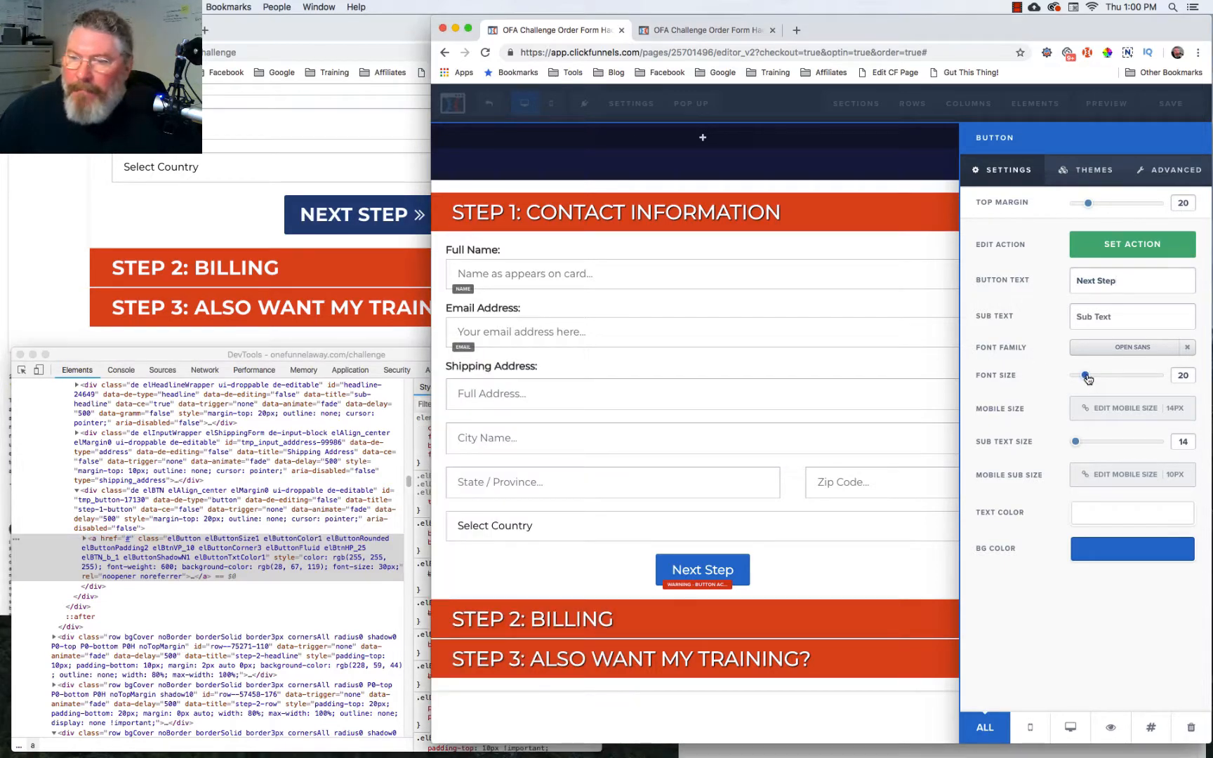
{"action": "left_click_drag", "start_coordinate": [1087, 379], "coordinate": [1103, 378]}
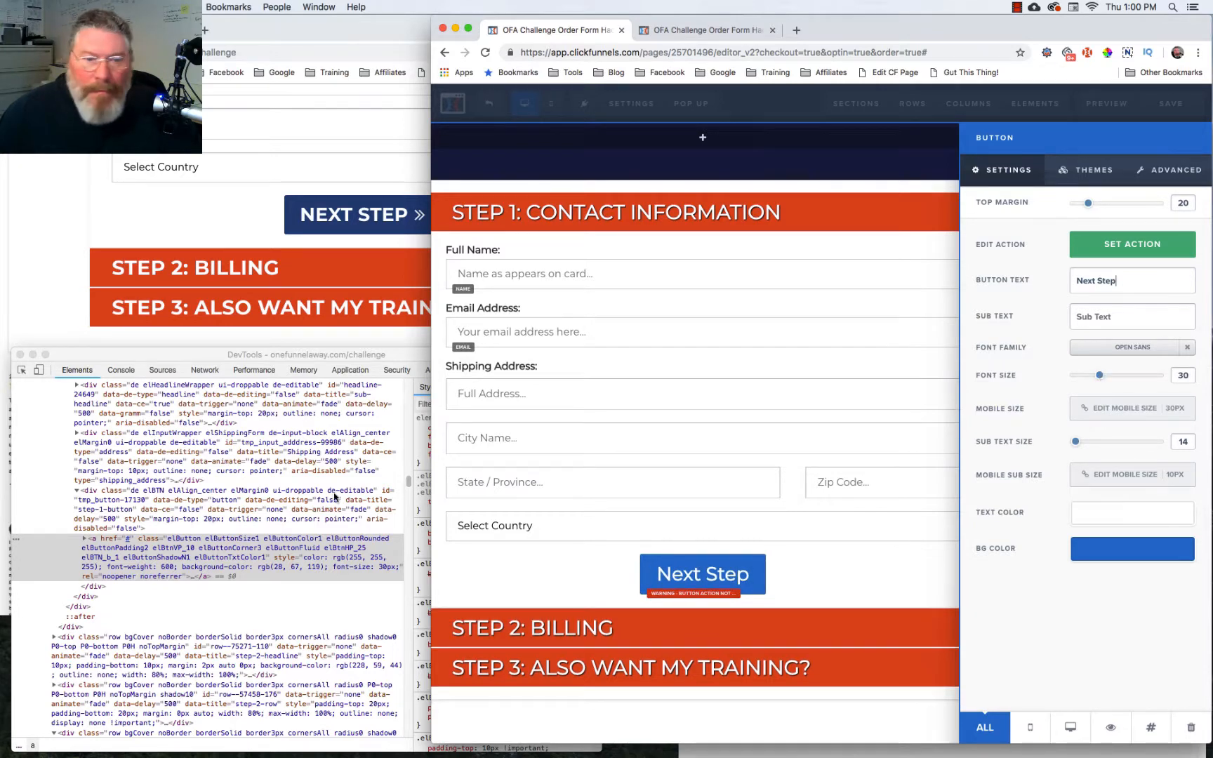
Get the reference button's background color as a hex value in DevTools and set the new button's background color to #1c4377.
{"action": "left_click", "coordinate": [314, 570]}
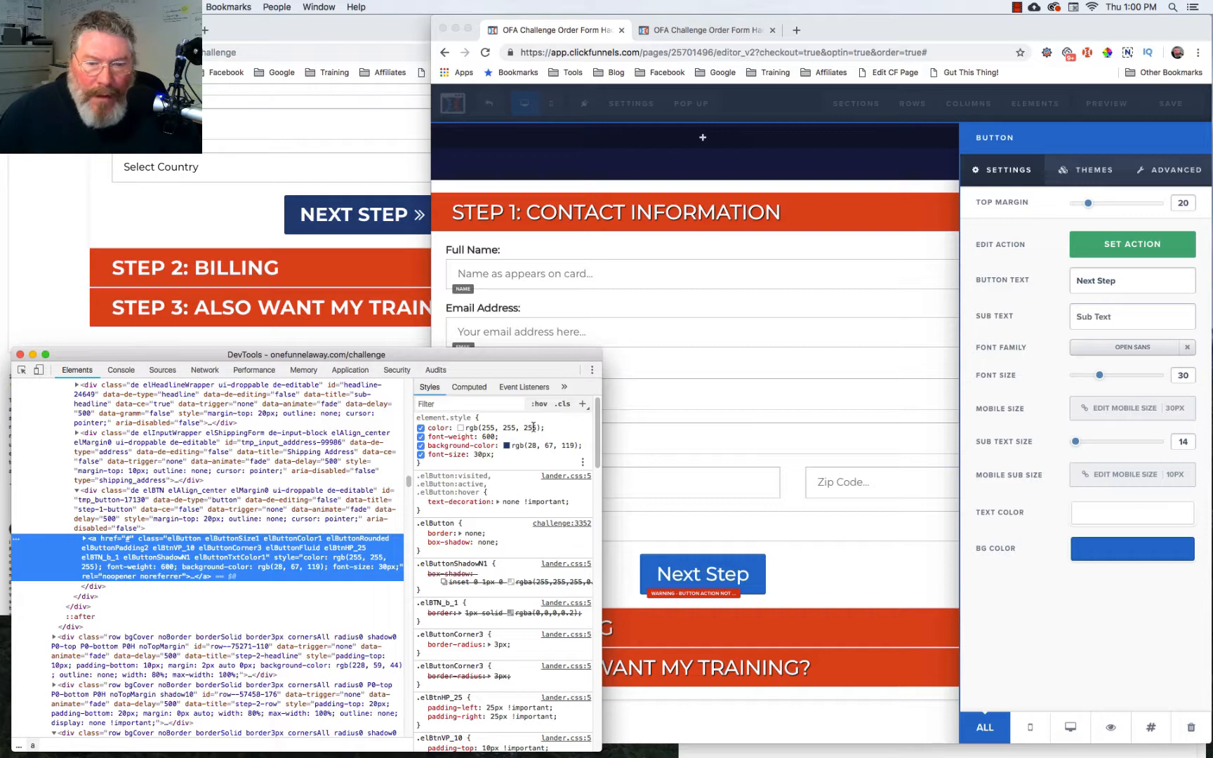
{"action": "left_click", "coordinate": [506, 446]}
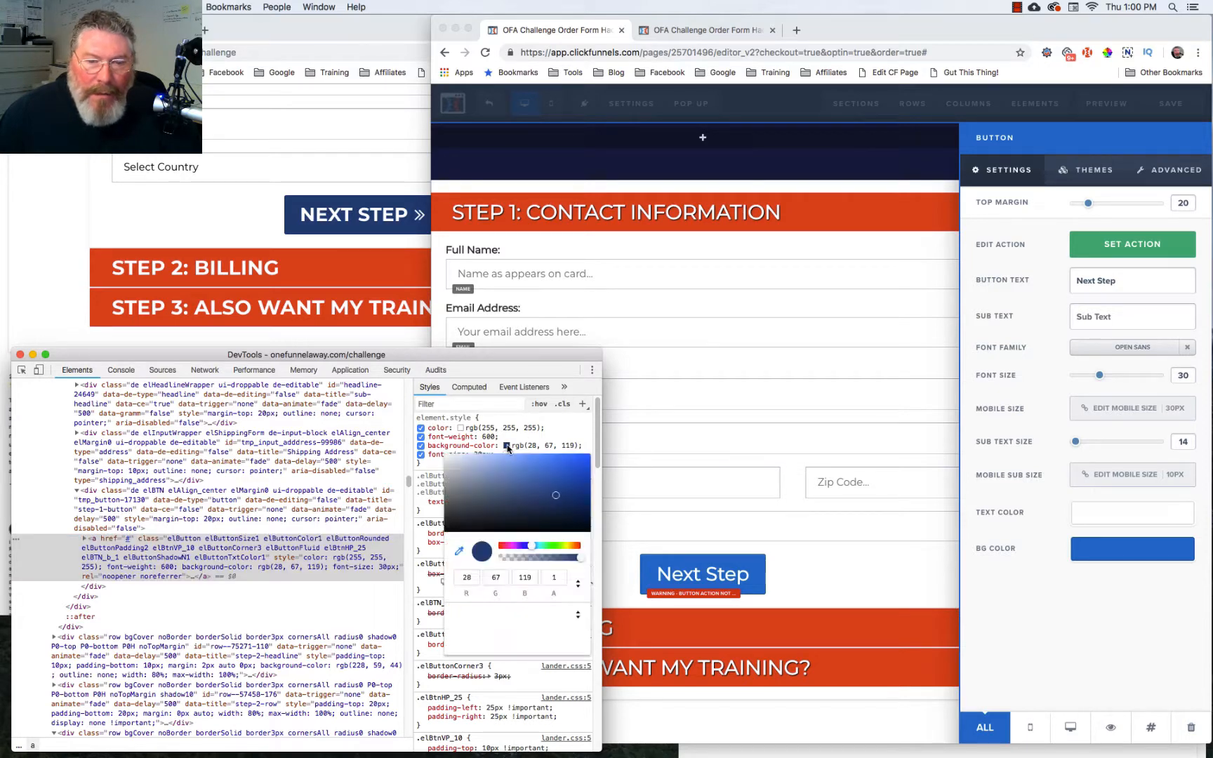
{"action": "left_click", "coordinate": [577, 589]}
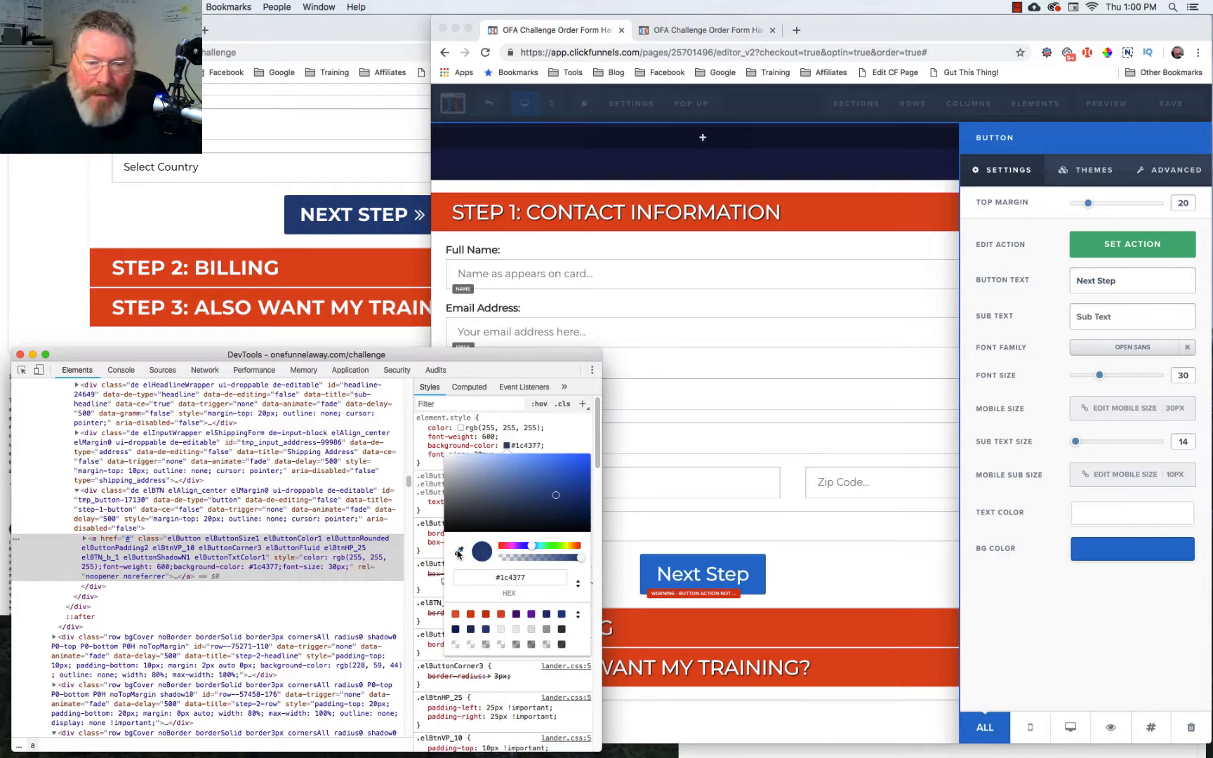
{"action": "left_click", "coordinate": [1099, 558]}
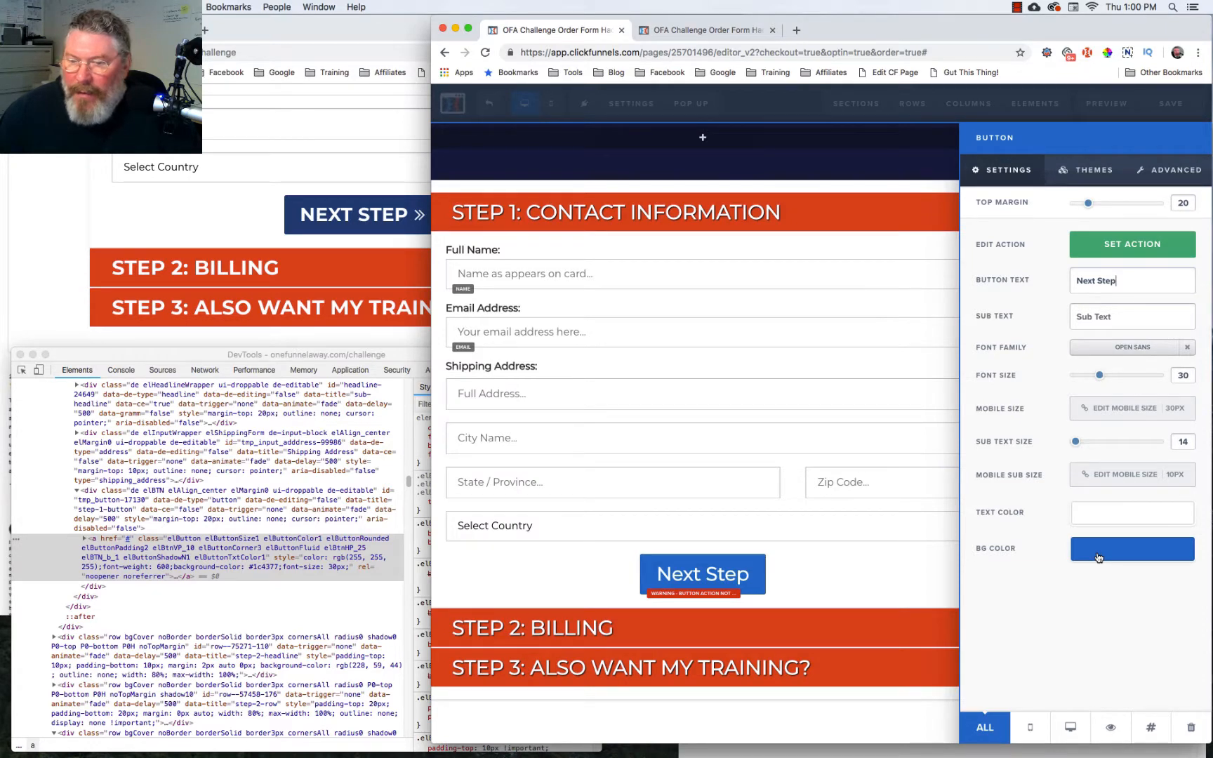
{"action": "left_click", "coordinate": [1098, 558]}
{"action": "left_click_drag", "start_coordinate": [1108, 695], "coordinate": [1169, 700]}
{"action": "type", "text": "#1c4377"}
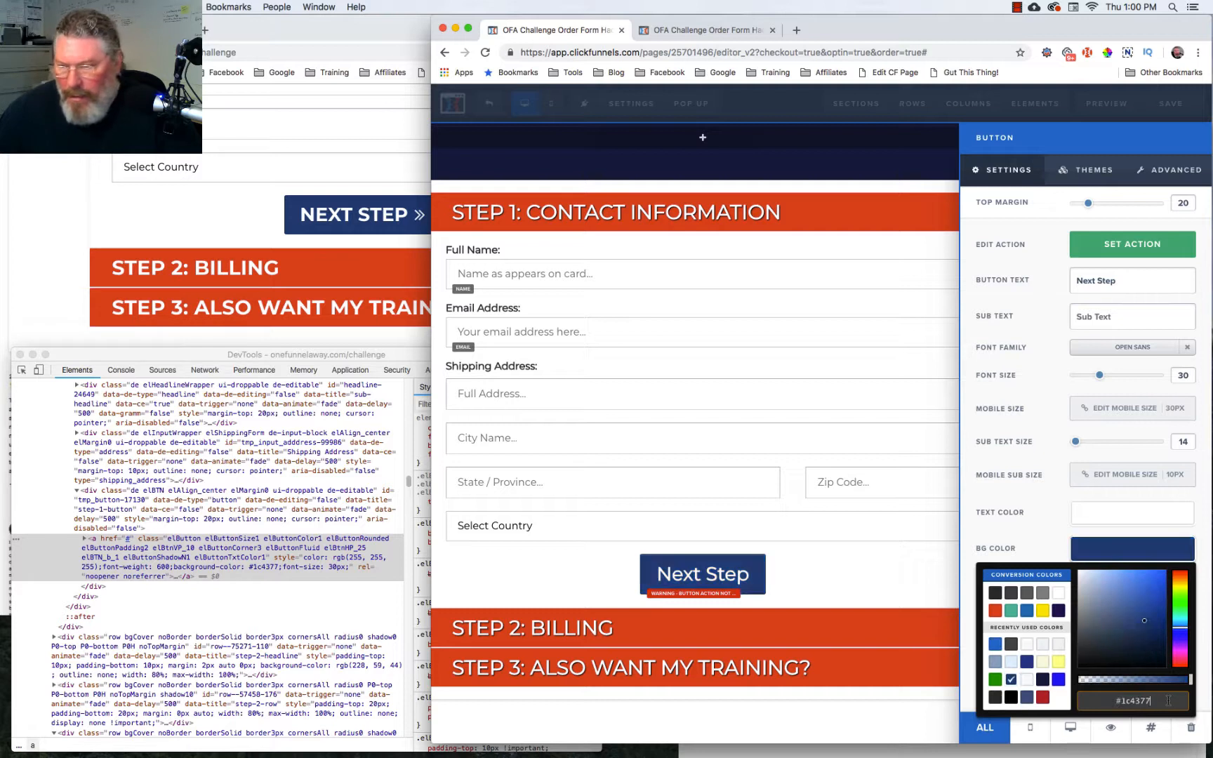
{"action": "left_click", "coordinate": [1043, 327]}
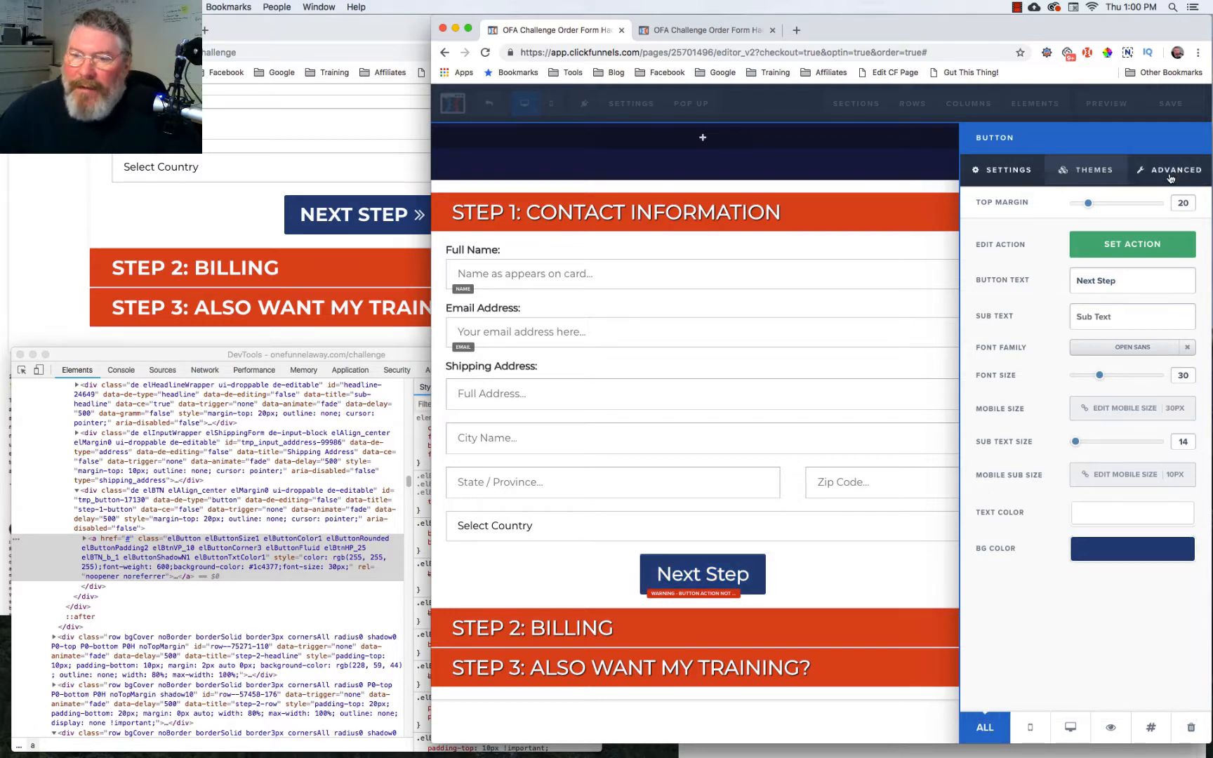
Set the Next Step button's text transform to Uppercase in its advanced styles.
{"action": "left_click", "coordinate": [1170, 175]}
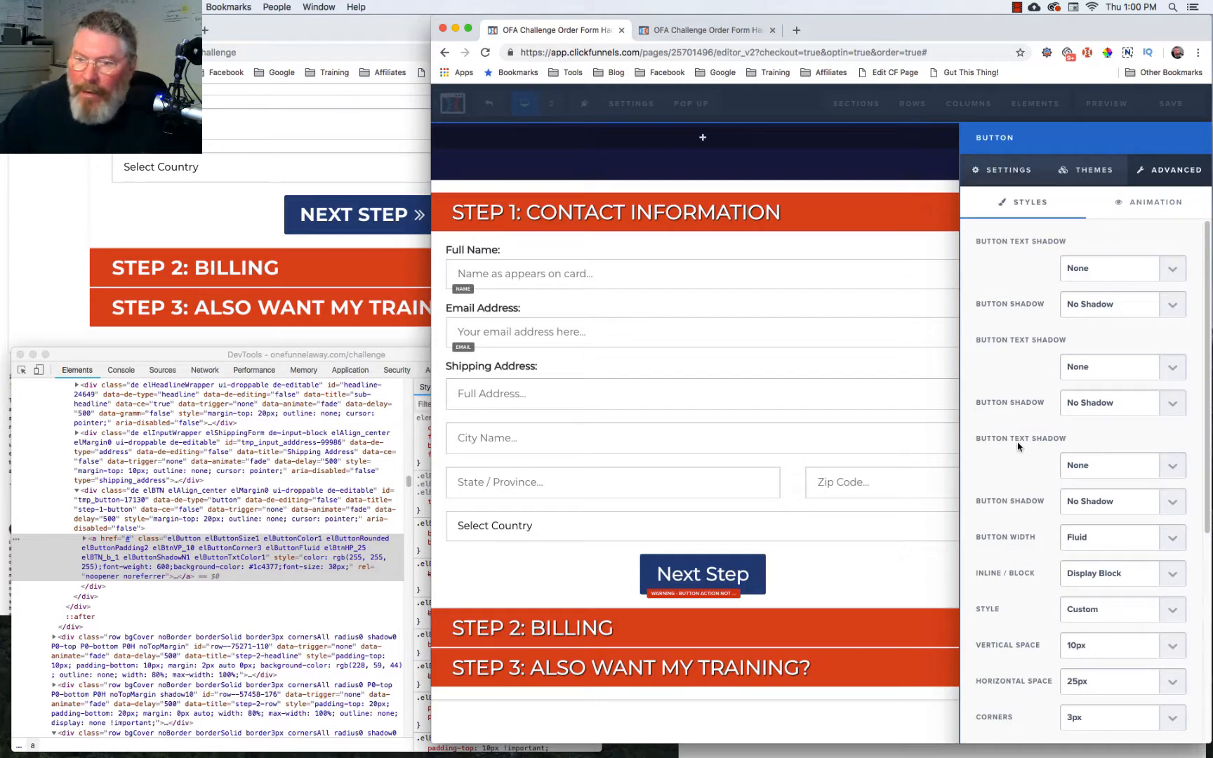
{"action": "scroll", "coordinate": [1015, 457], "scroll_direction": "down", "scroll_amount": 1}
{"action": "scroll", "coordinate": [1015, 457], "scroll_direction": "down", "scroll_amount": 8}
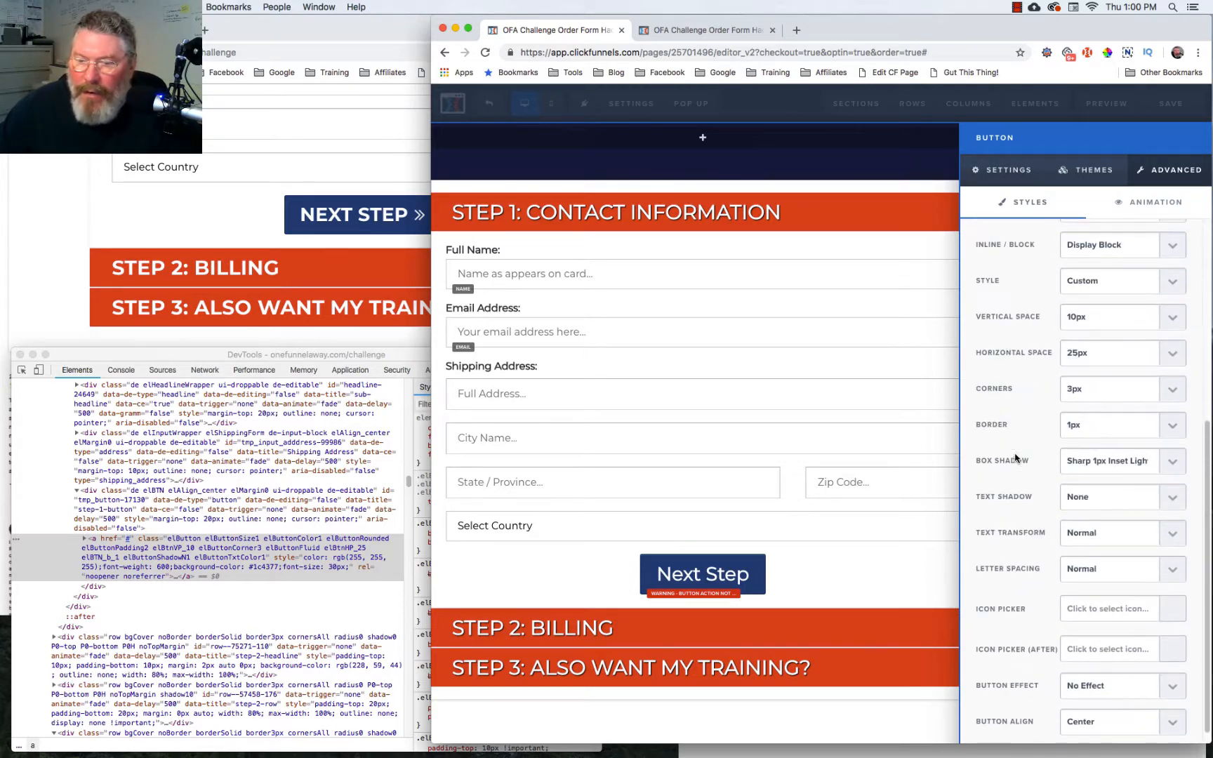
{"action": "left_click", "coordinate": [1092, 533]}
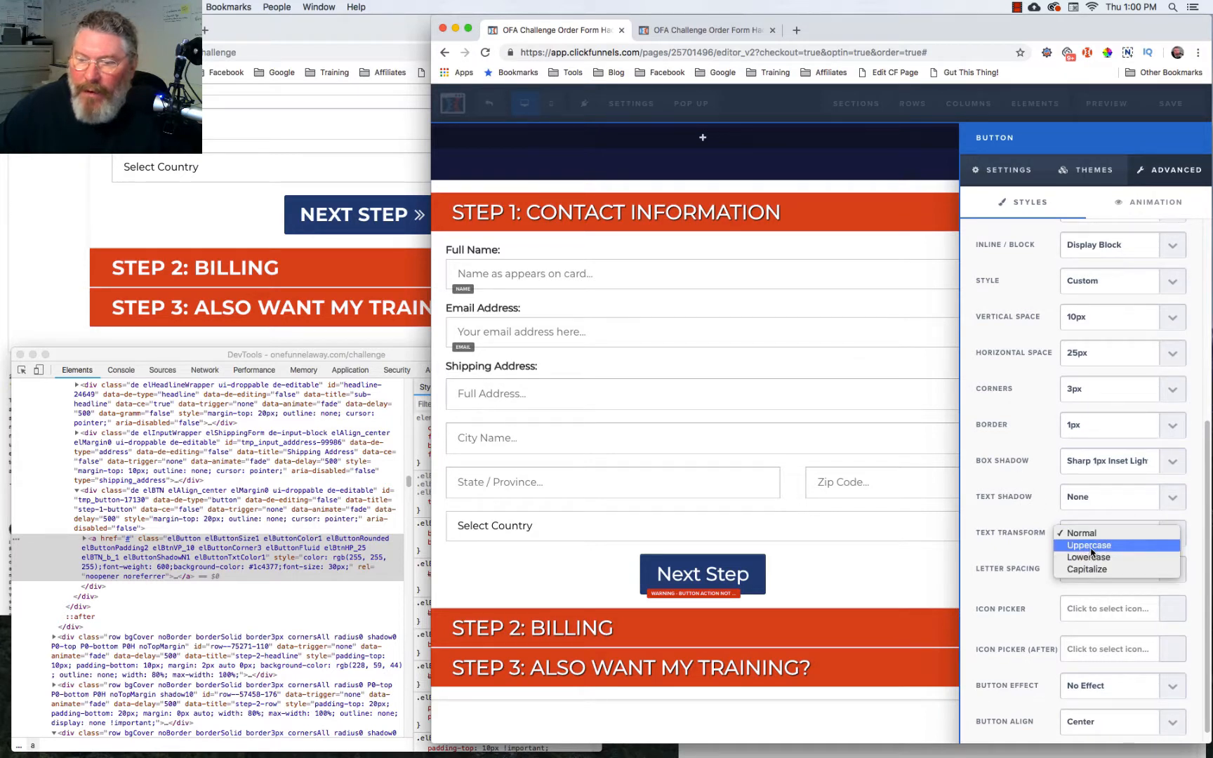
{"action": "left_click", "coordinate": [1092, 553]}
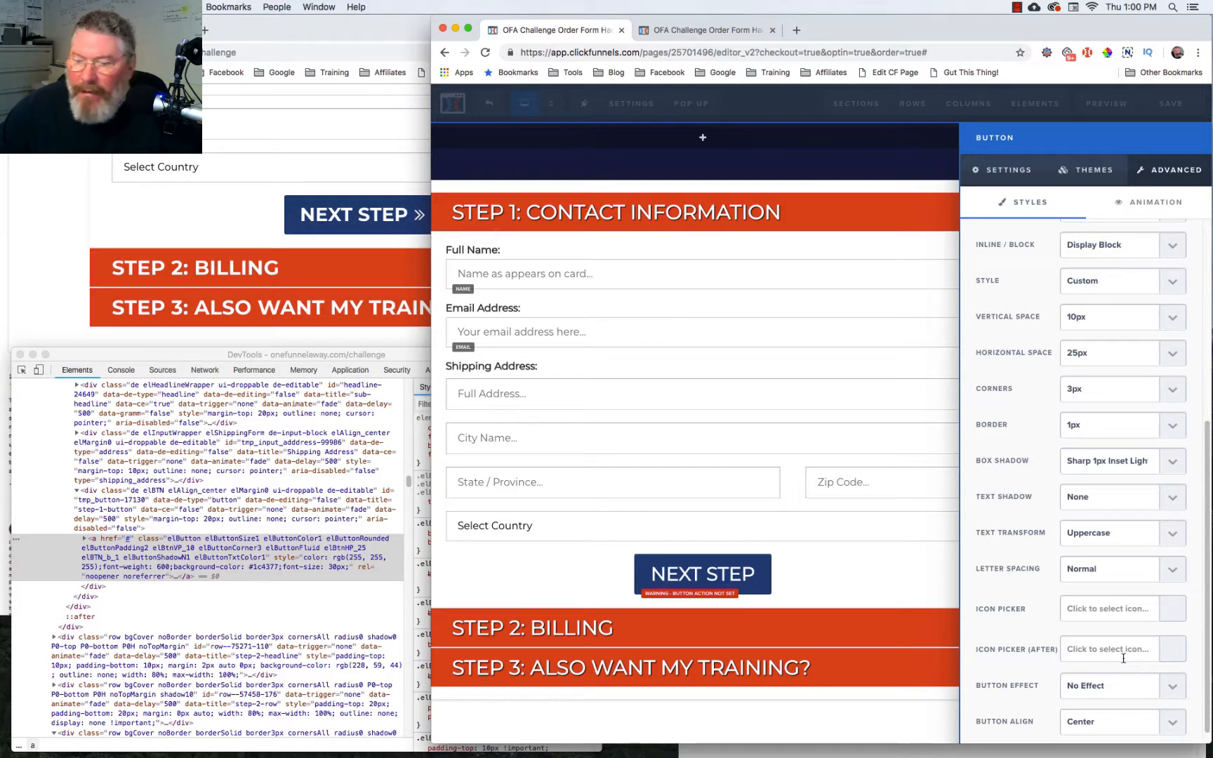
Add a double right chevron icon after the Next Step button's text and close the button settings.
{"action": "left_click", "coordinate": [1167, 654]}
{"action": "scroll", "coordinate": [1005, 575], "scroll_direction": "down", "scroll_amount": 2}
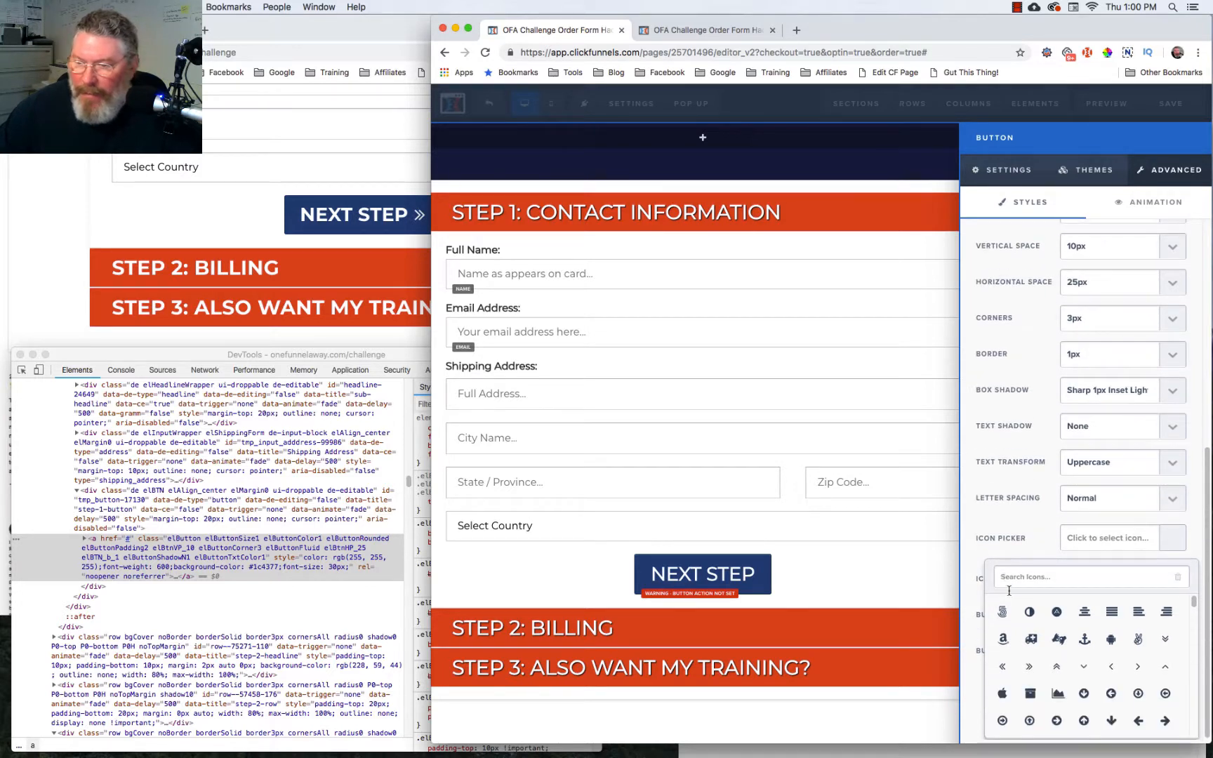
{"action": "left_click", "coordinate": [1030, 671]}
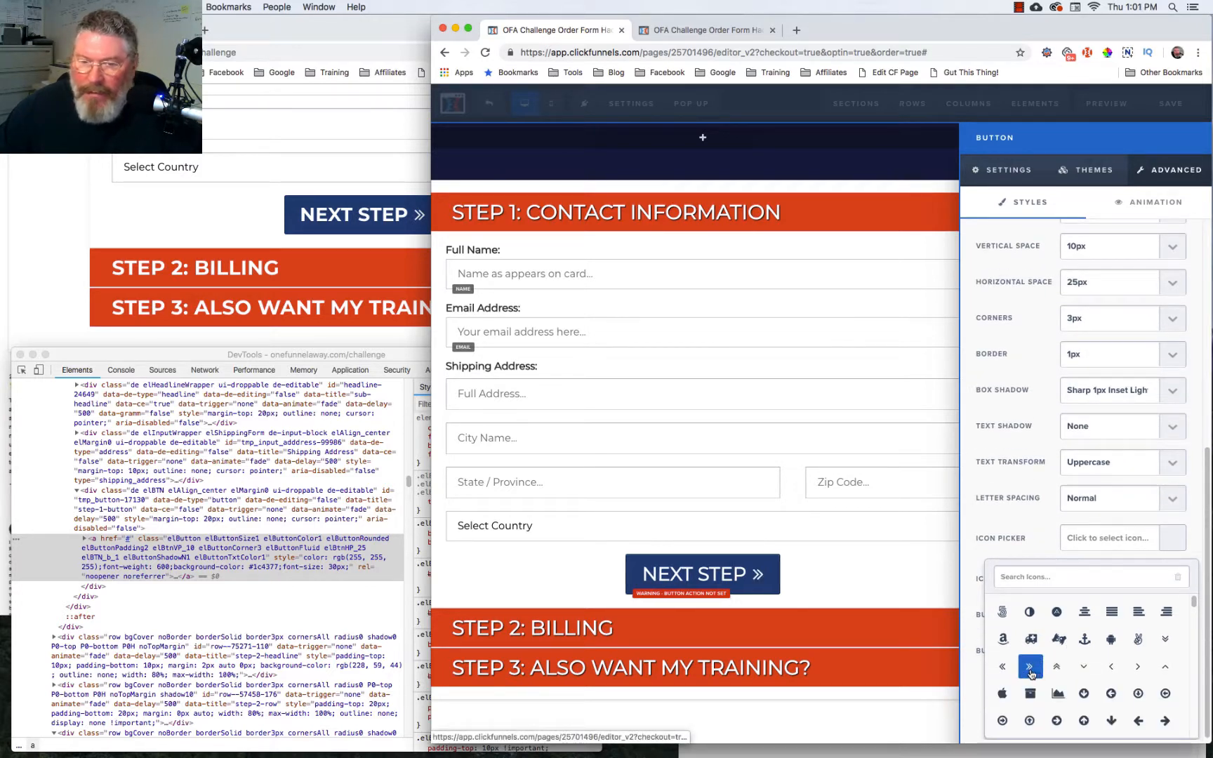
{"action": "left_click", "coordinate": [885, 579]}
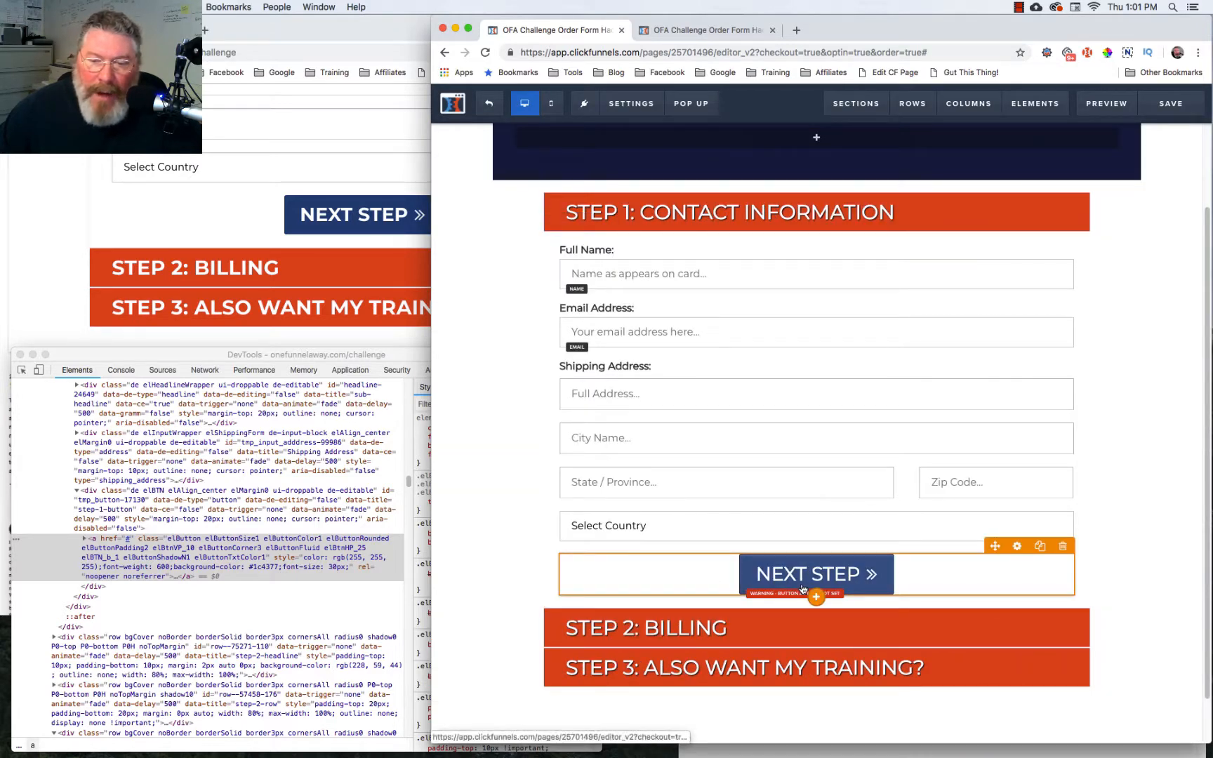
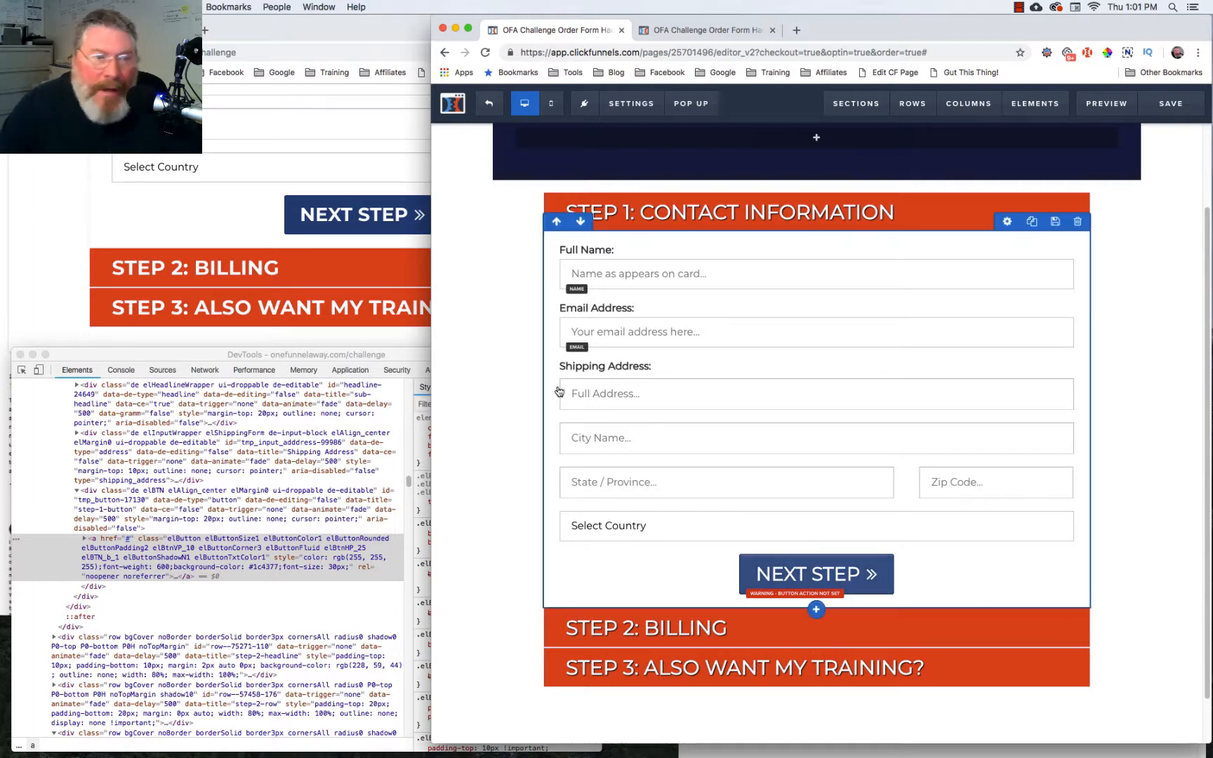
Advance the reference page's order form with its Next Step button to view the fields in the Step 2: Billing section.
{"action": "left_click", "coordinate": [114, 220]}
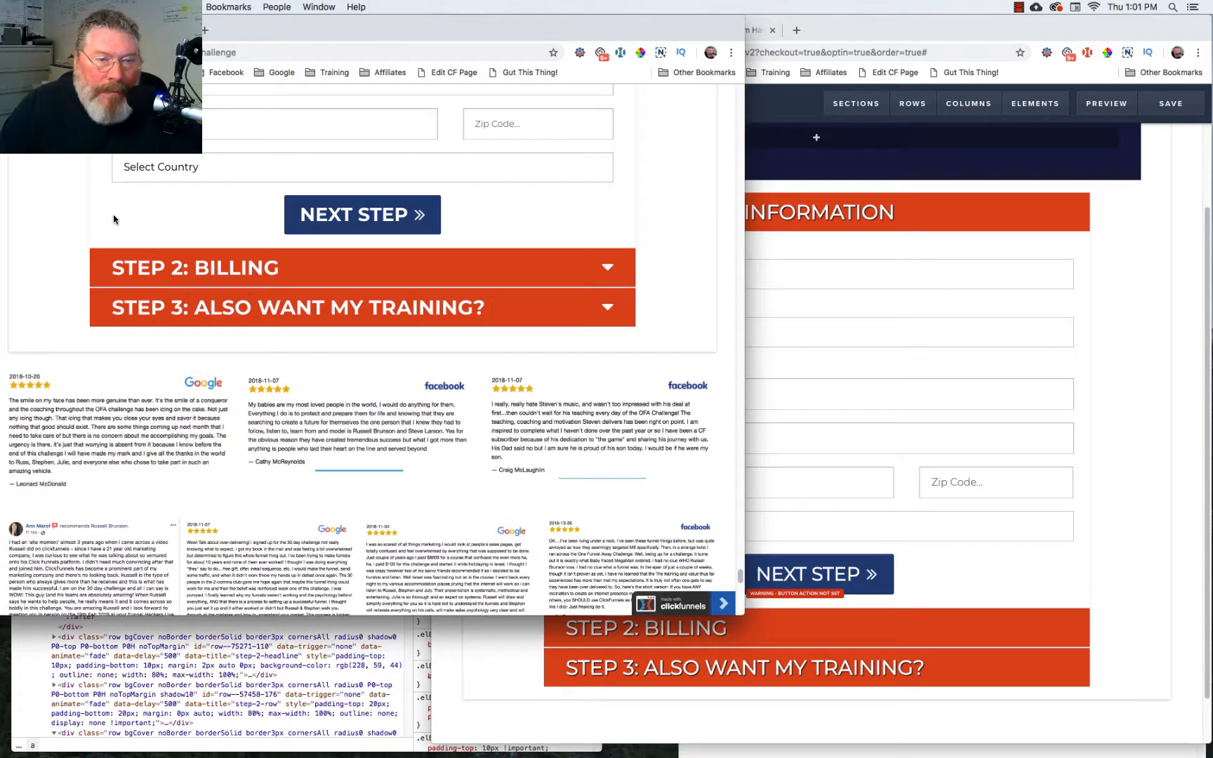
{"action": "left_click", "coordinate": [360, 215]}
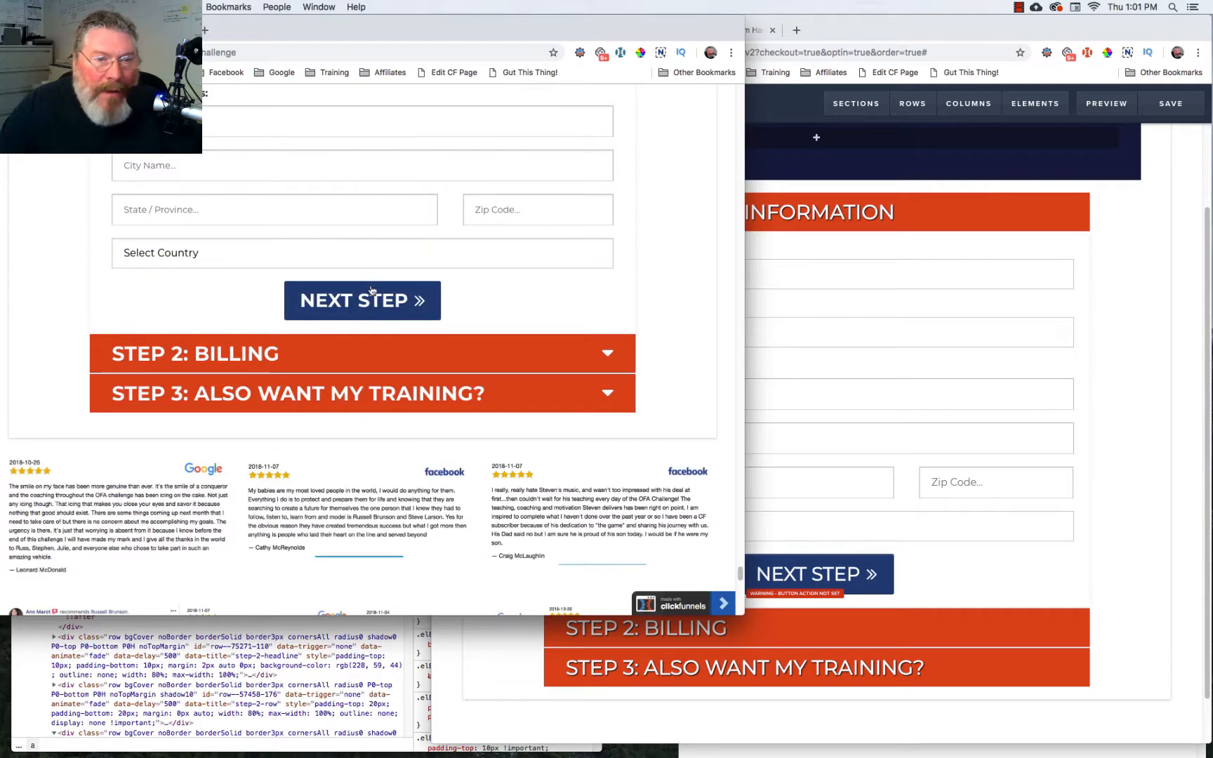
{"action": "left_click", "coordinate": [374, 299]}
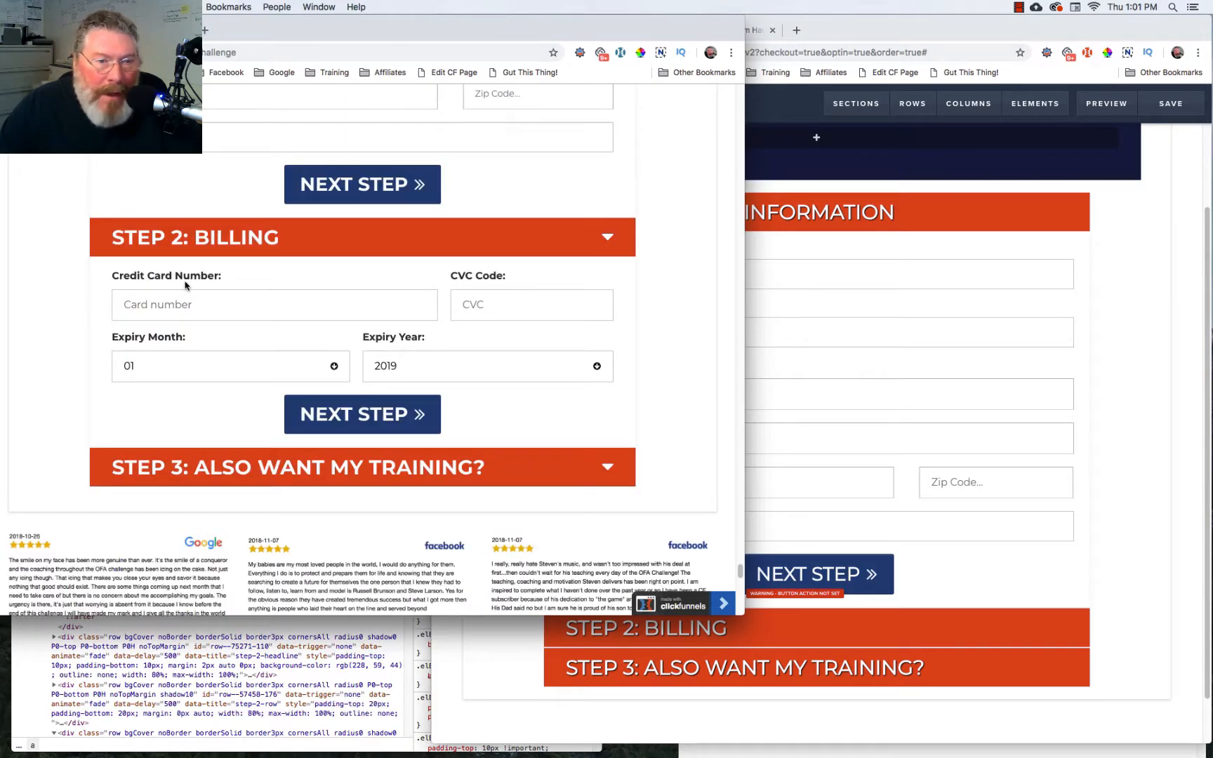
Clone the Step 1 contact fields row twice, placing one copy below the Step 2: Billing heading and the other below the Step 3 heading.
{"action": "left_click", "coordinate": [1112, 568]}
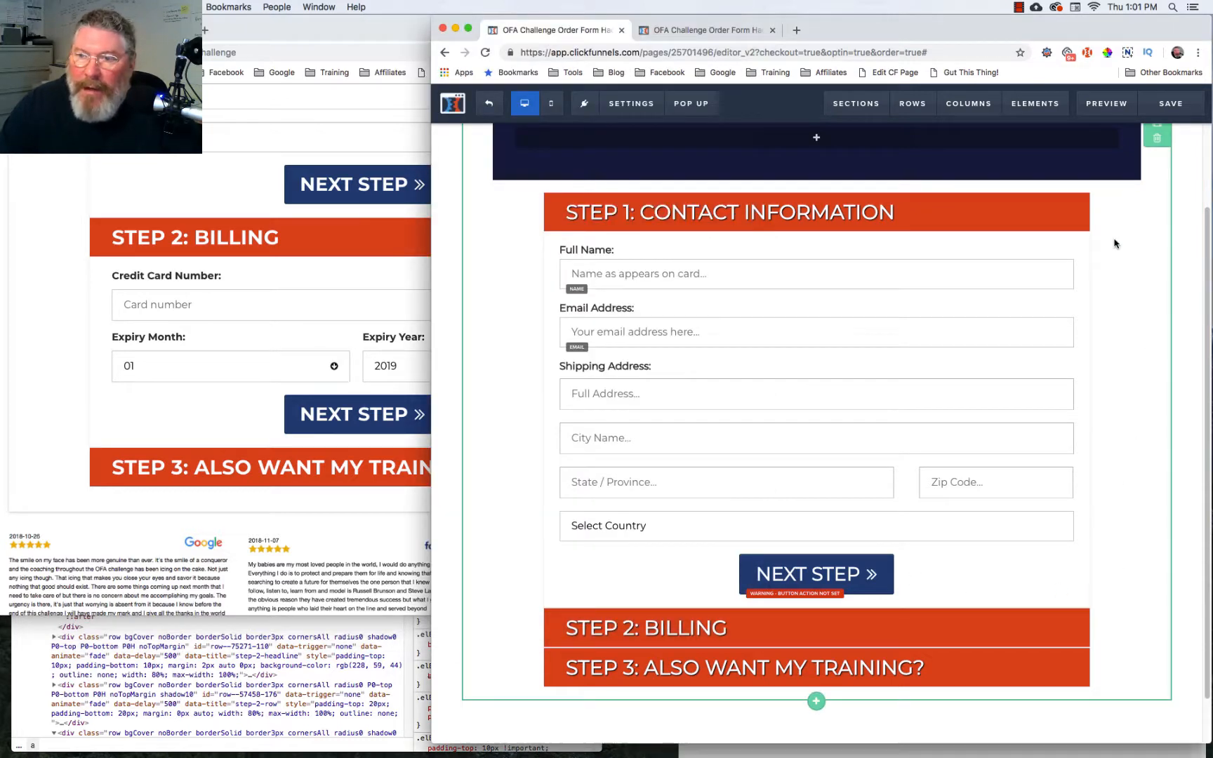
{"action": "mouse_move", "coordinate": [1078, 246]}
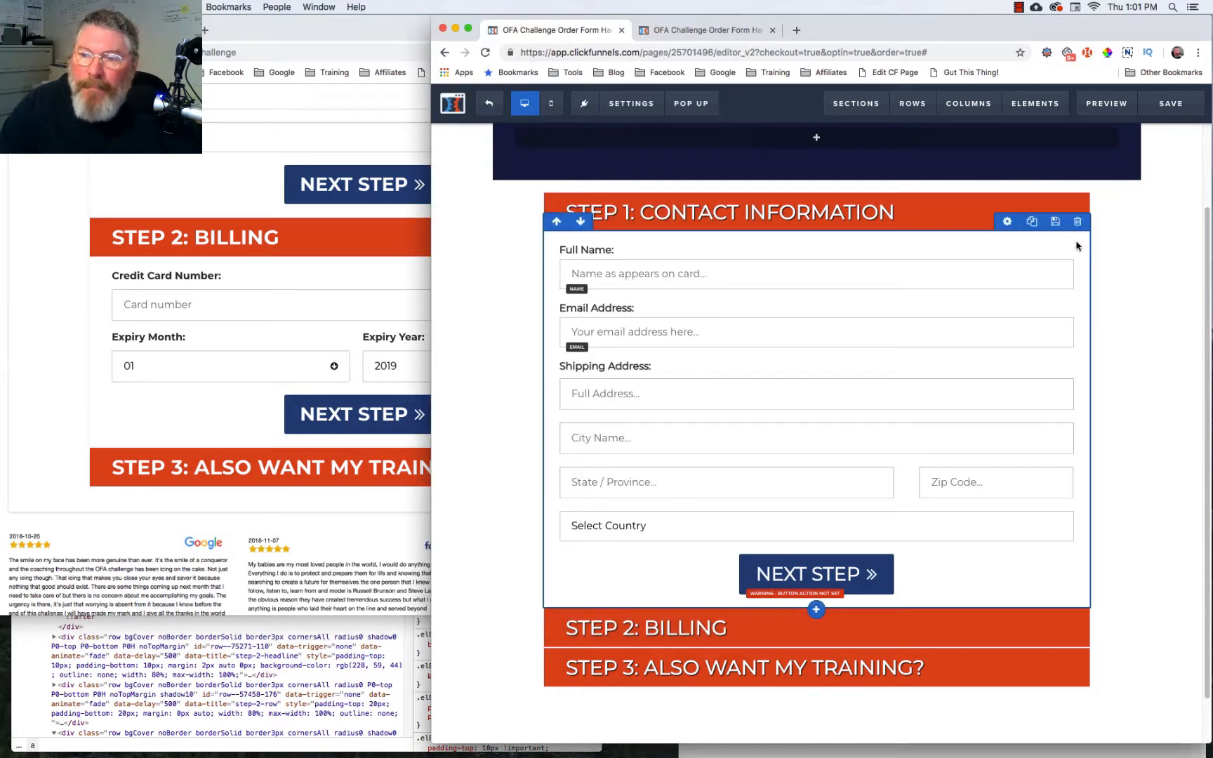
{"action": "left_click", "coordinate": [1032, 222]}
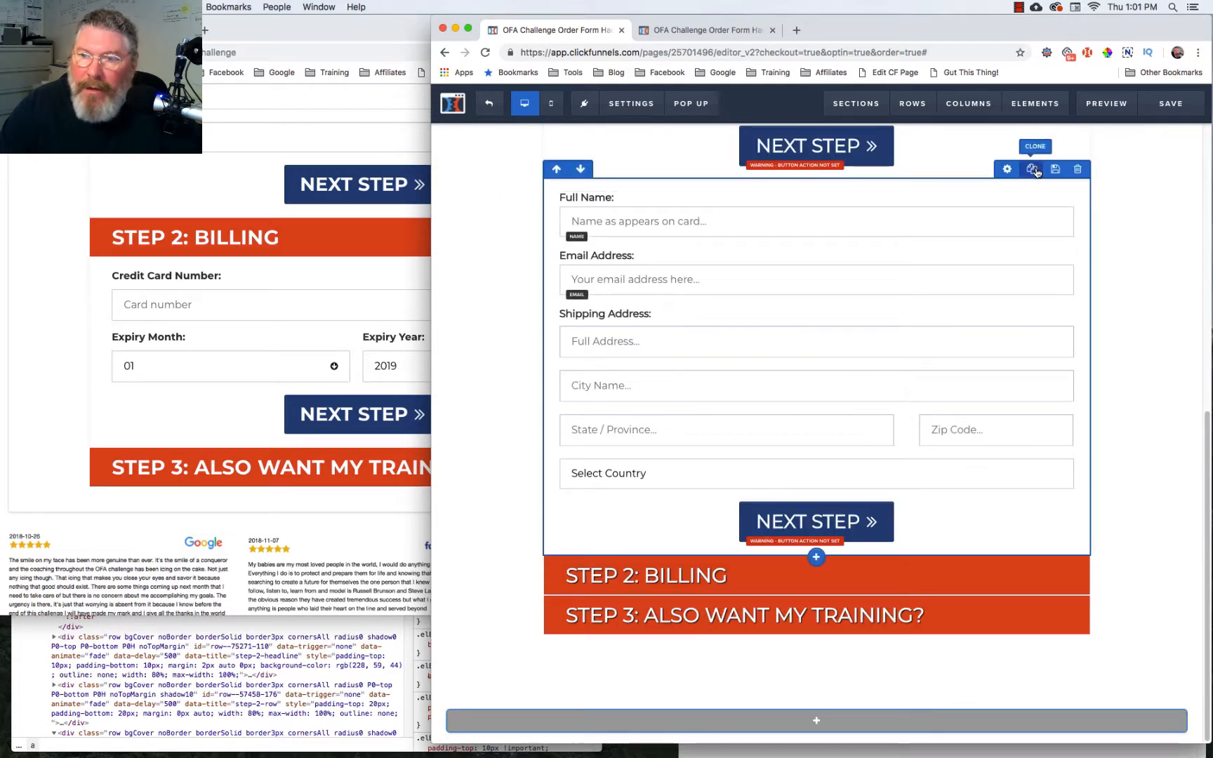
{"action": "left_click", "coordinate": [581, 170]}
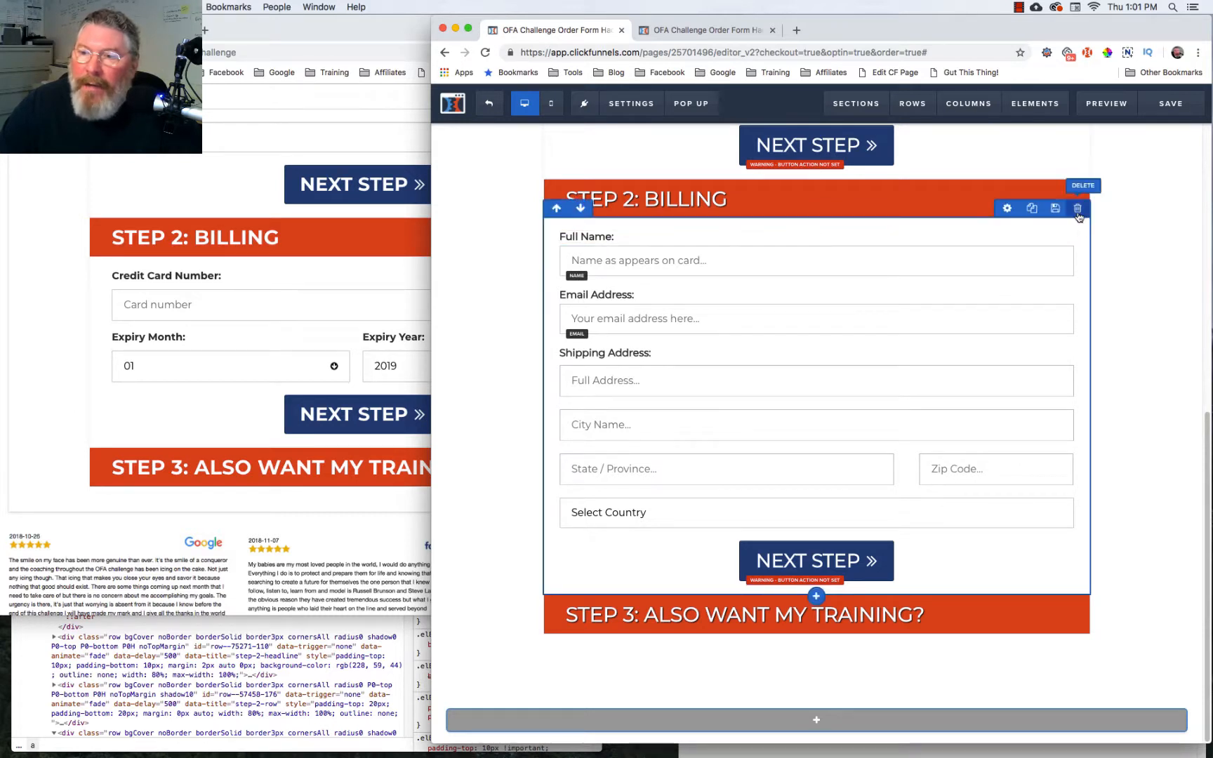
{"action": "left_click", "coordinate": [1033, 209]}
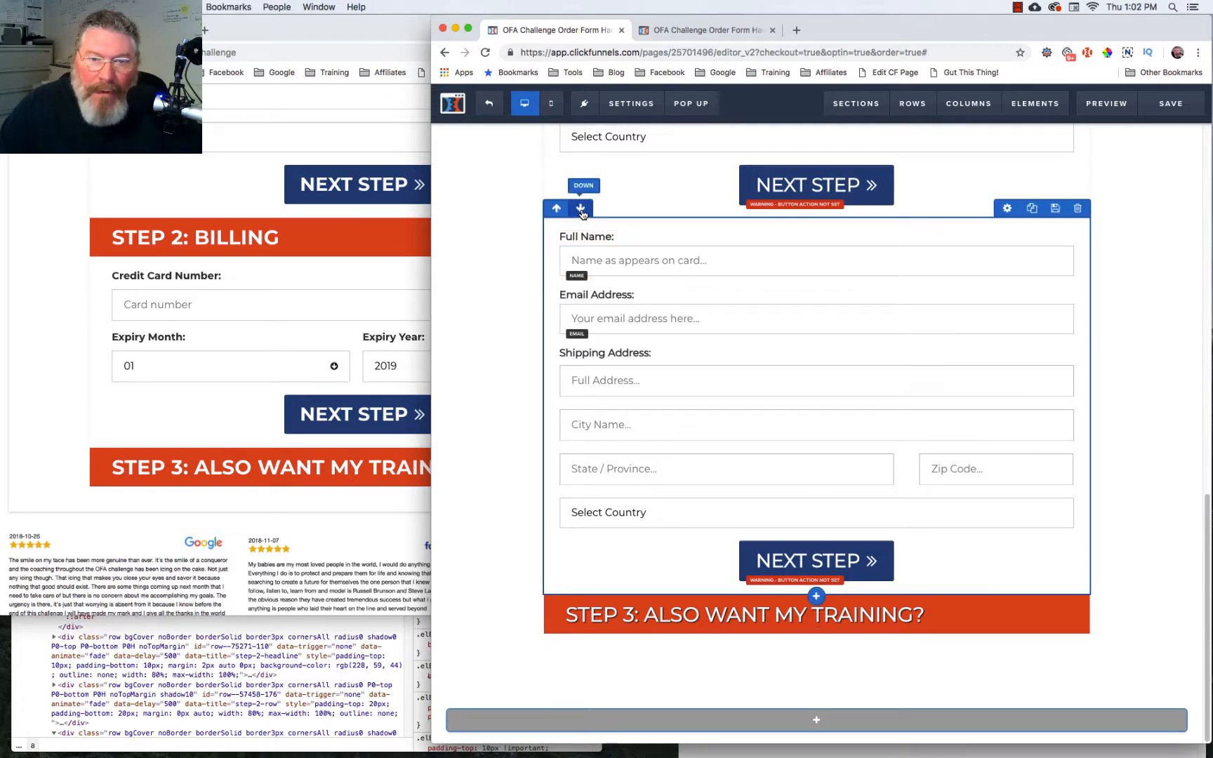
{"action": "left_click", "coordinate": [581, 209]}
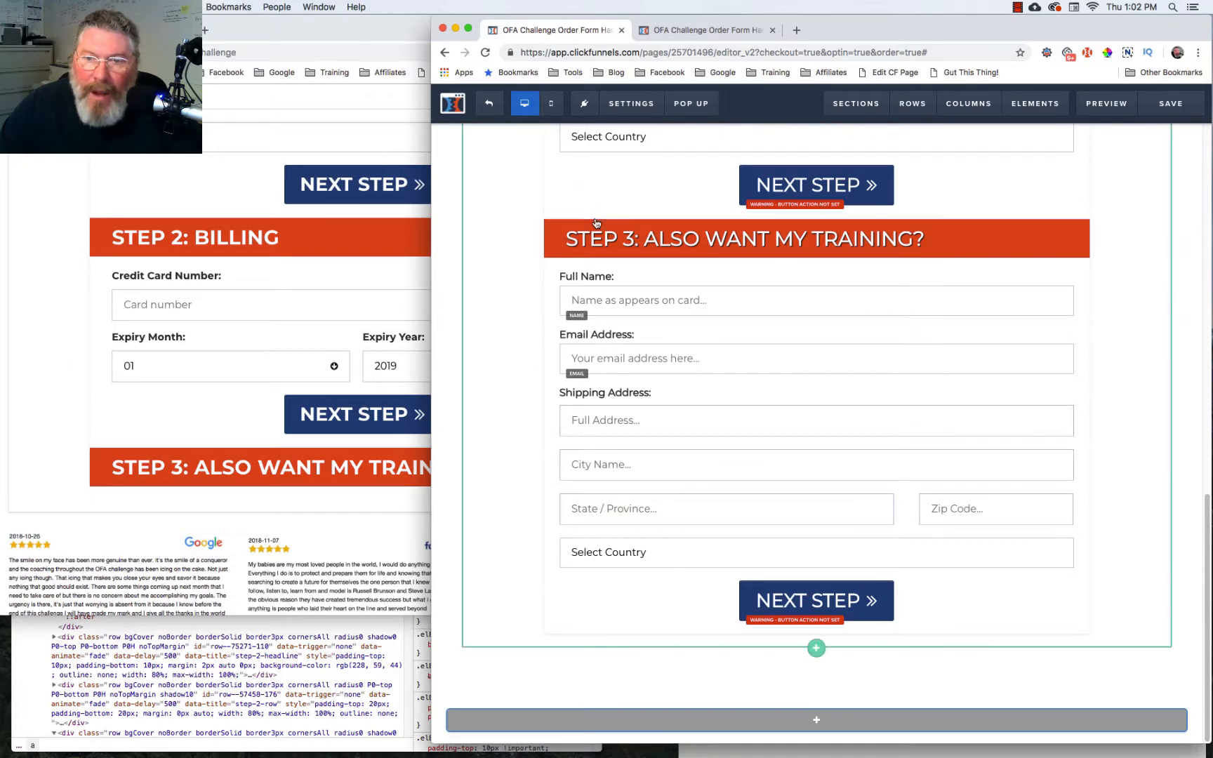
Delete the Full Name and Email Address labels and their input fields from the cloned row under Step 2: Billing.
{"action": "scroll", "coordinate": [853, 344], "scroll_direction": "up", "scroll_amount": 3}
{"action": "scroll", "coordinate": [853, 344], "scroll_direction": "up", "scroll_amount": 5}
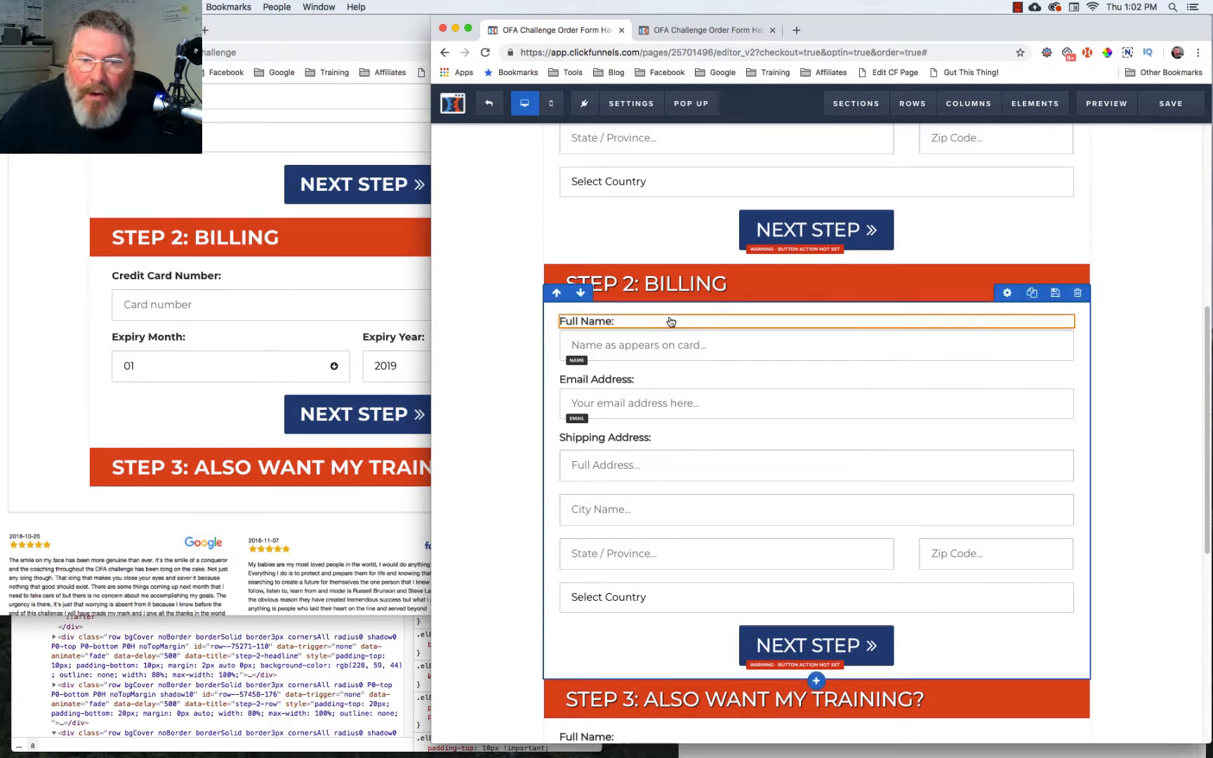
{"action": "left_click", "coordinate": [1063, 309]}
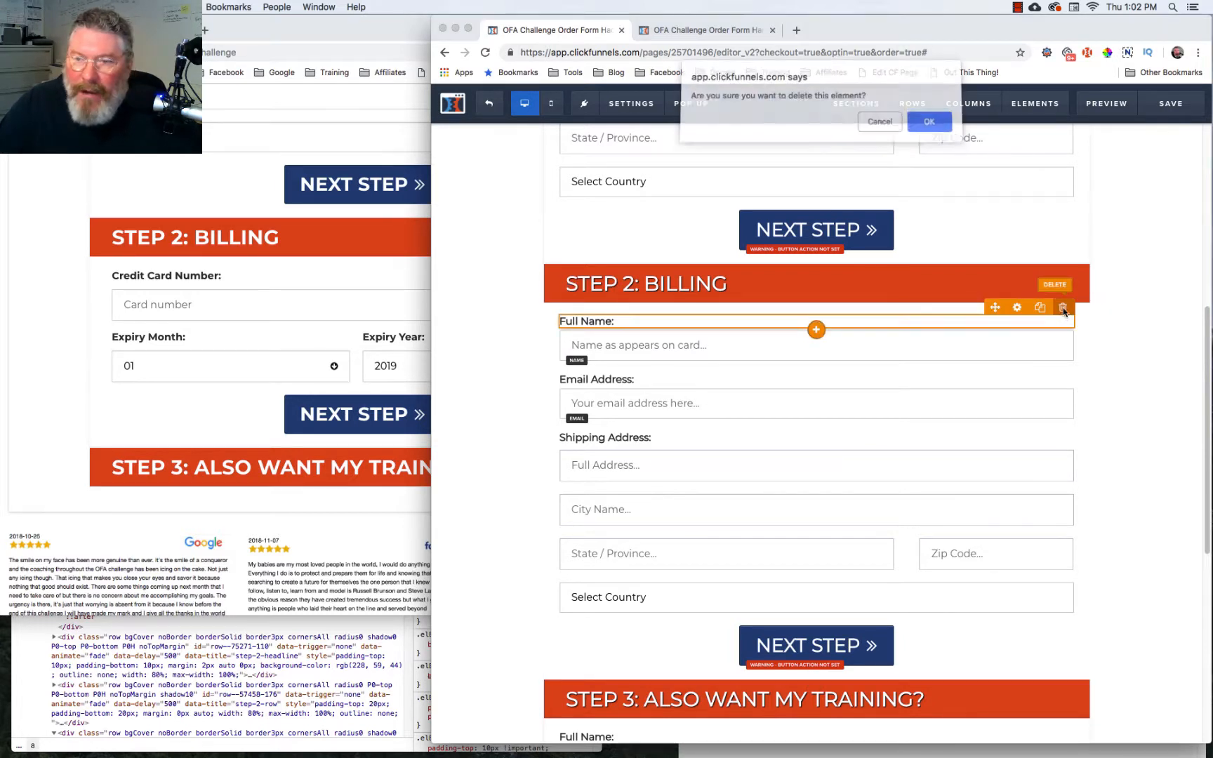
{"action": "key", "text": "Return"}
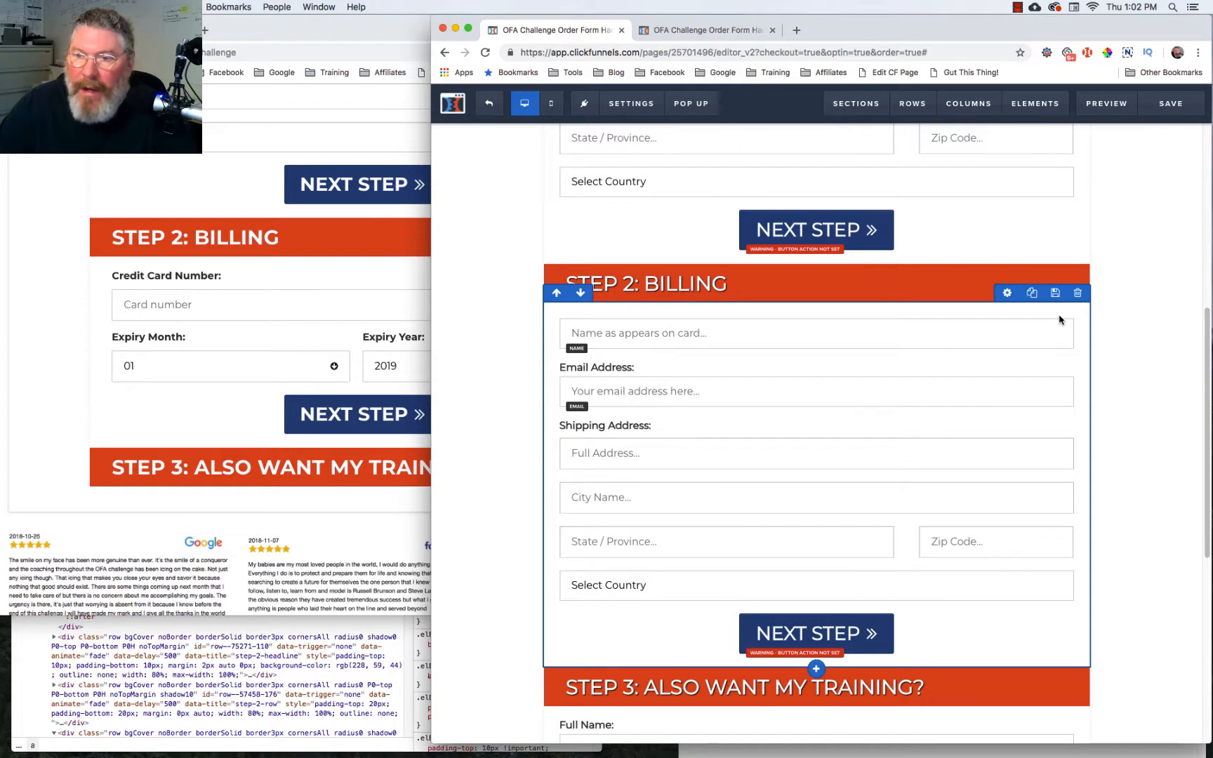
{"action": "left_click", "coordinate": [1063, 311]}
{"action": "key", "text": "Return"}
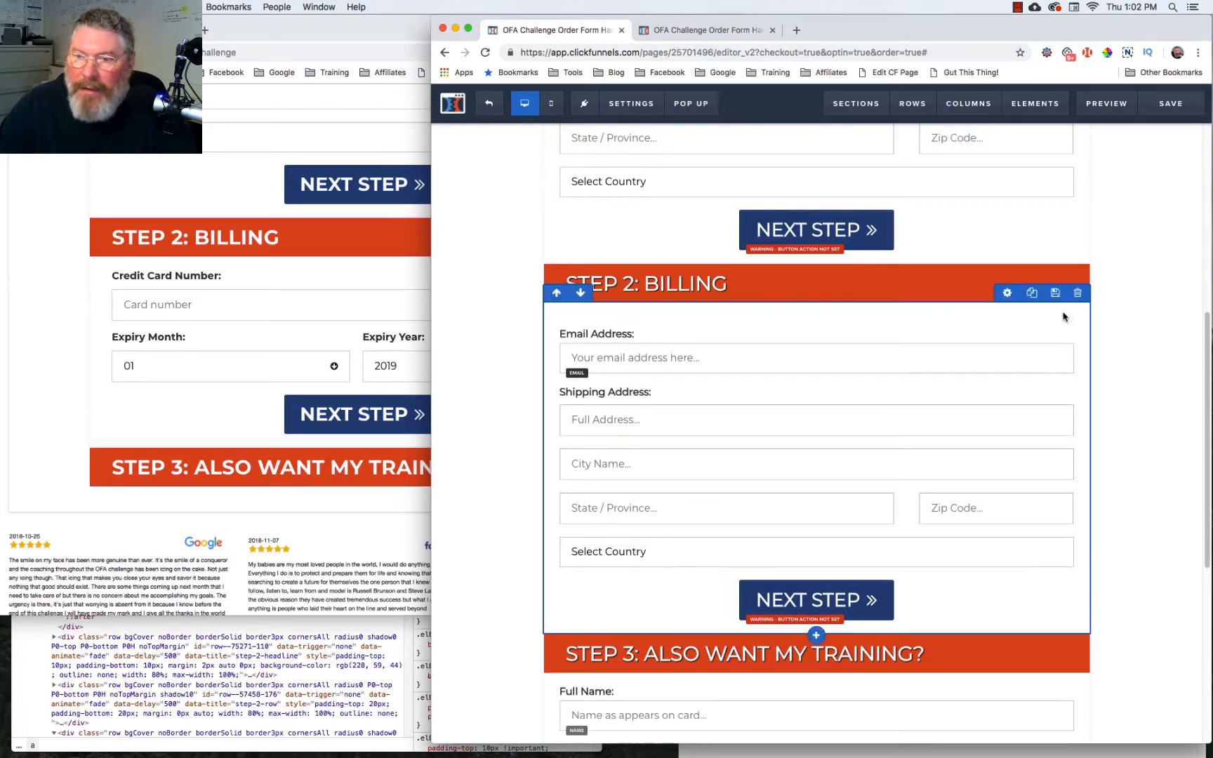
{"action": "left_click", "coordinate": [1063, 320]}
{"action": "key", "text": "Return"}
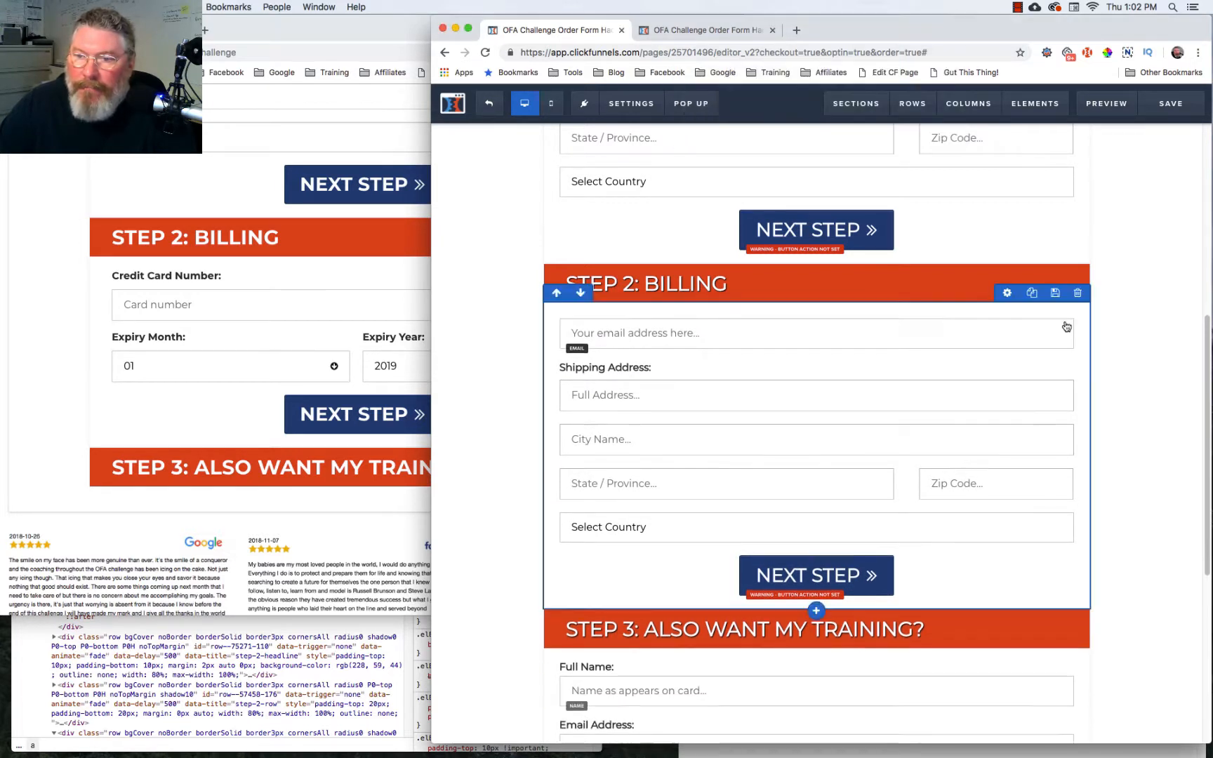
{"action": "left_click", "coordinate": [1063, 311]}
{"action": "key", "text": "Return"}
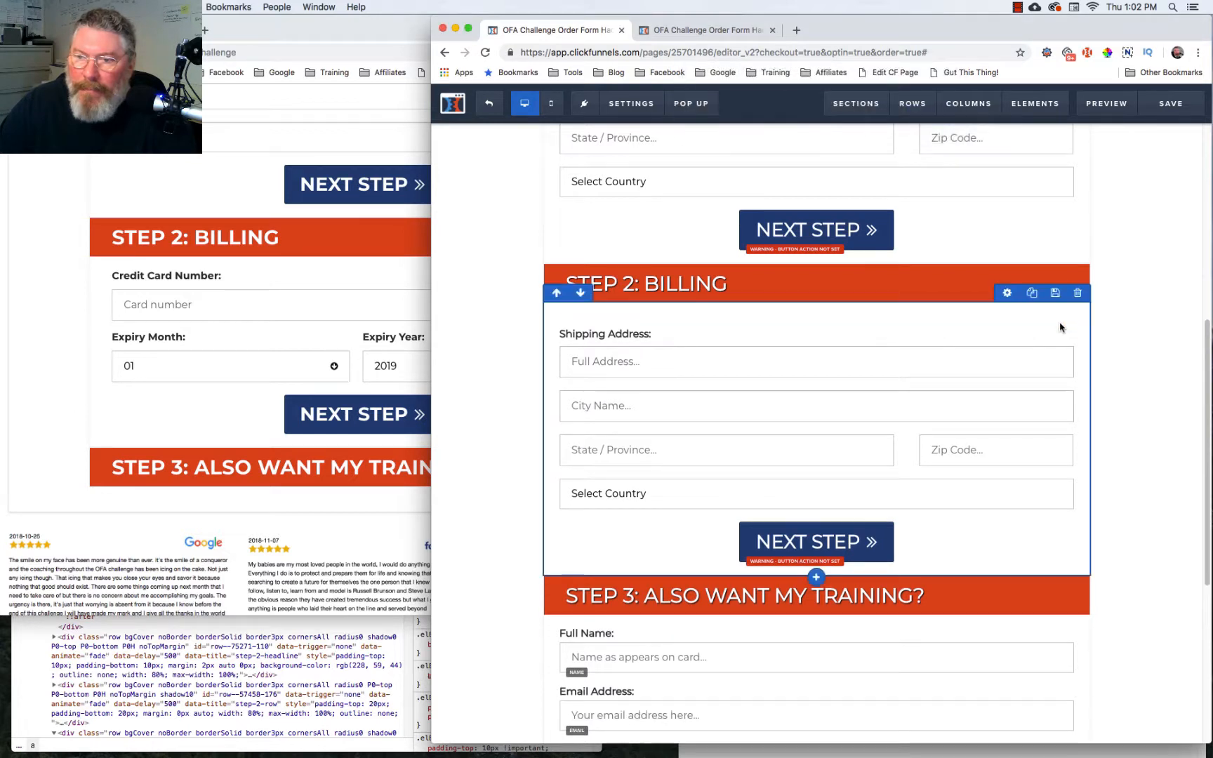
Delete the Shipping Address label and the address fields block from the row under Step 2: Billing.
{"action": "left_click", "coordinate": [1063, 320]}
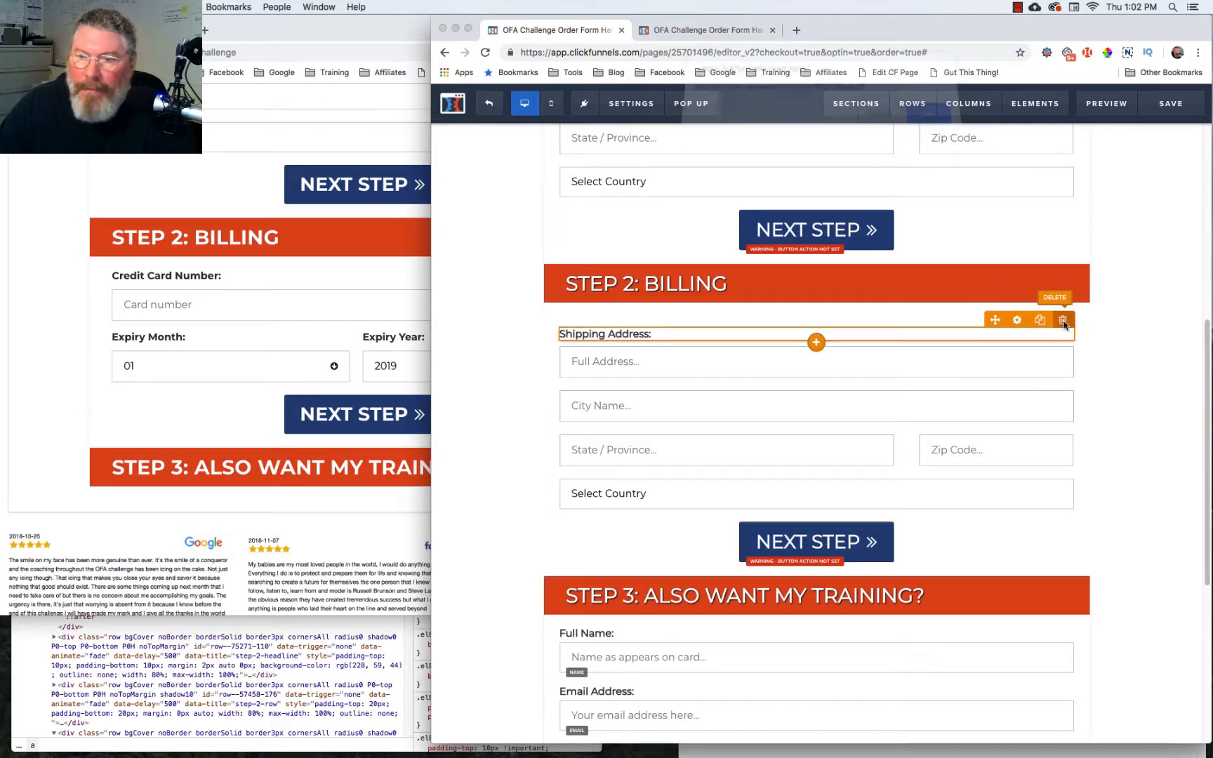
{"action": "key", "text": "Return"}
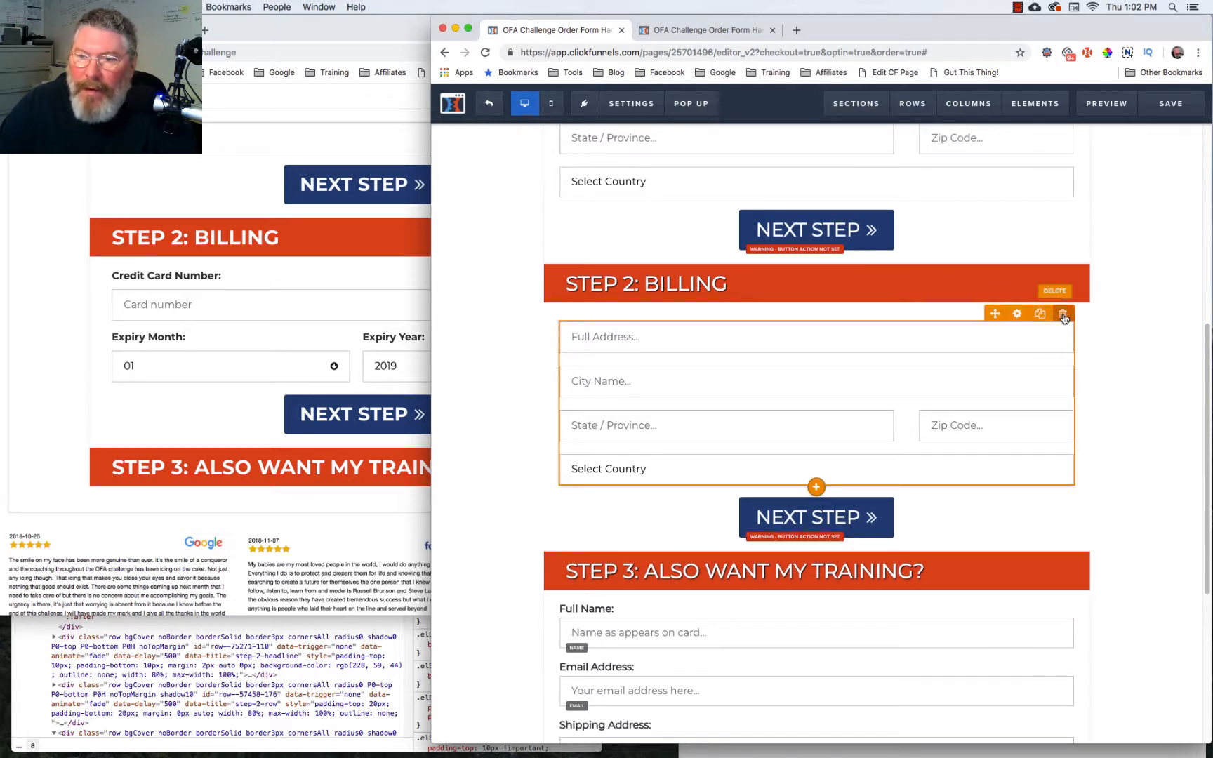
{"action": "left_click", "coordinate": [1064, 316]}
{"action": "key", "text": "Return"}
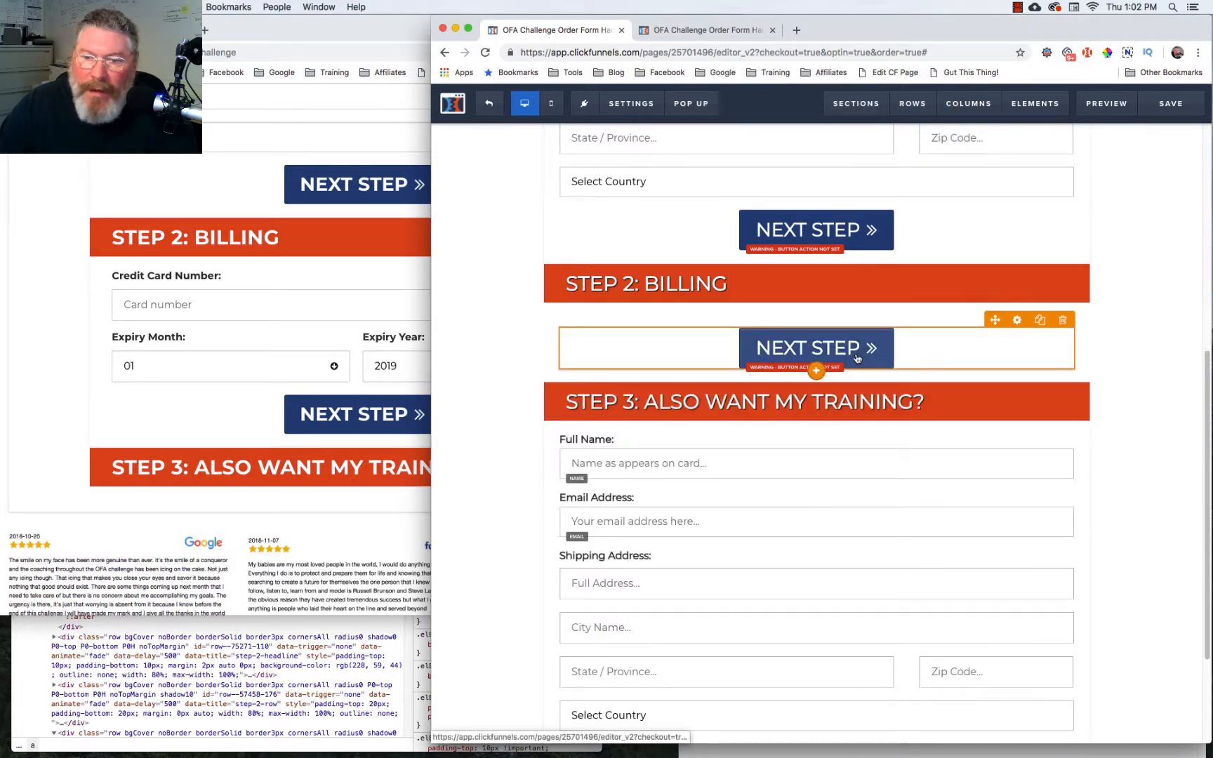
Add a Credit Card element to the Step 2: Billing row and move it above the Next Step button.
{"action": "left_click", "coordinate": [817, 373]}
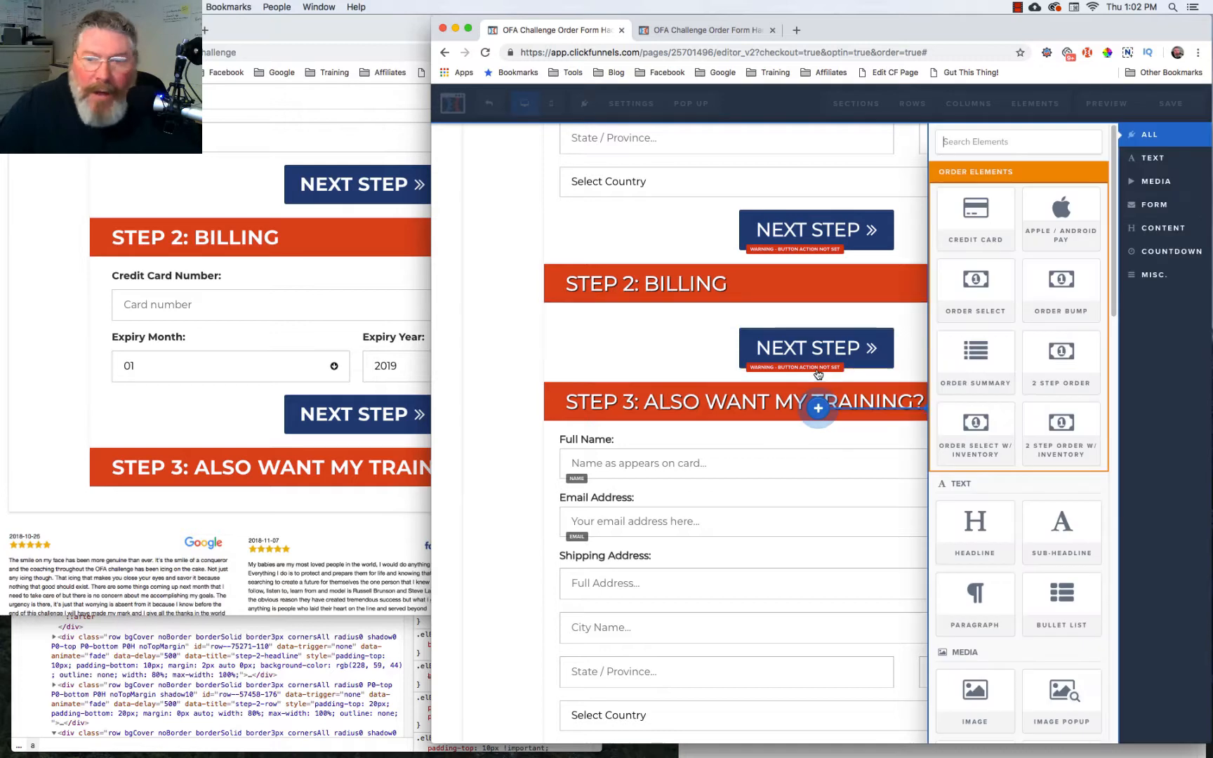
{"action": "left_click", "coordinate": [960, 225]}
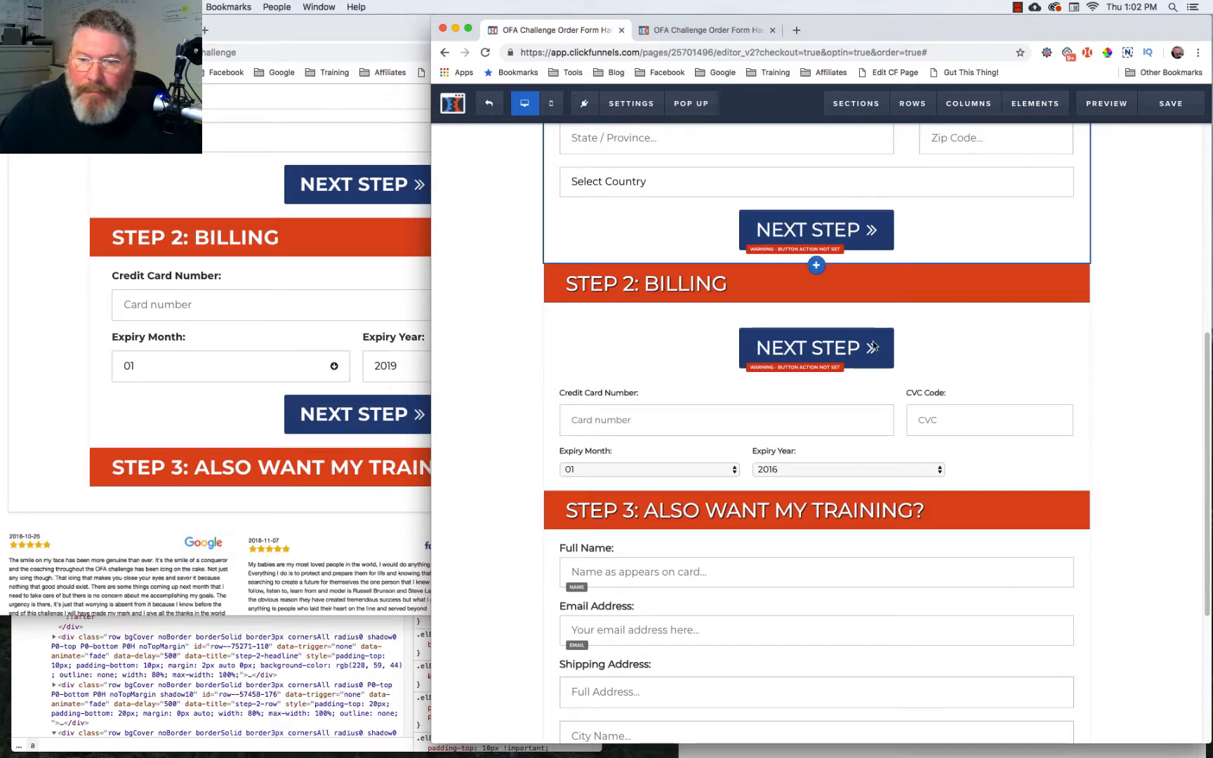
{"action": "mouse_move", "coordinate": [831, 438]}
{"action": "left_mouse_down"}
{"action": "mouse_move", "coordinate": [832, 519]}
{"action": "mouse_move", "coordinate": [838, 311]}
{"action": "left_mouse_up"}
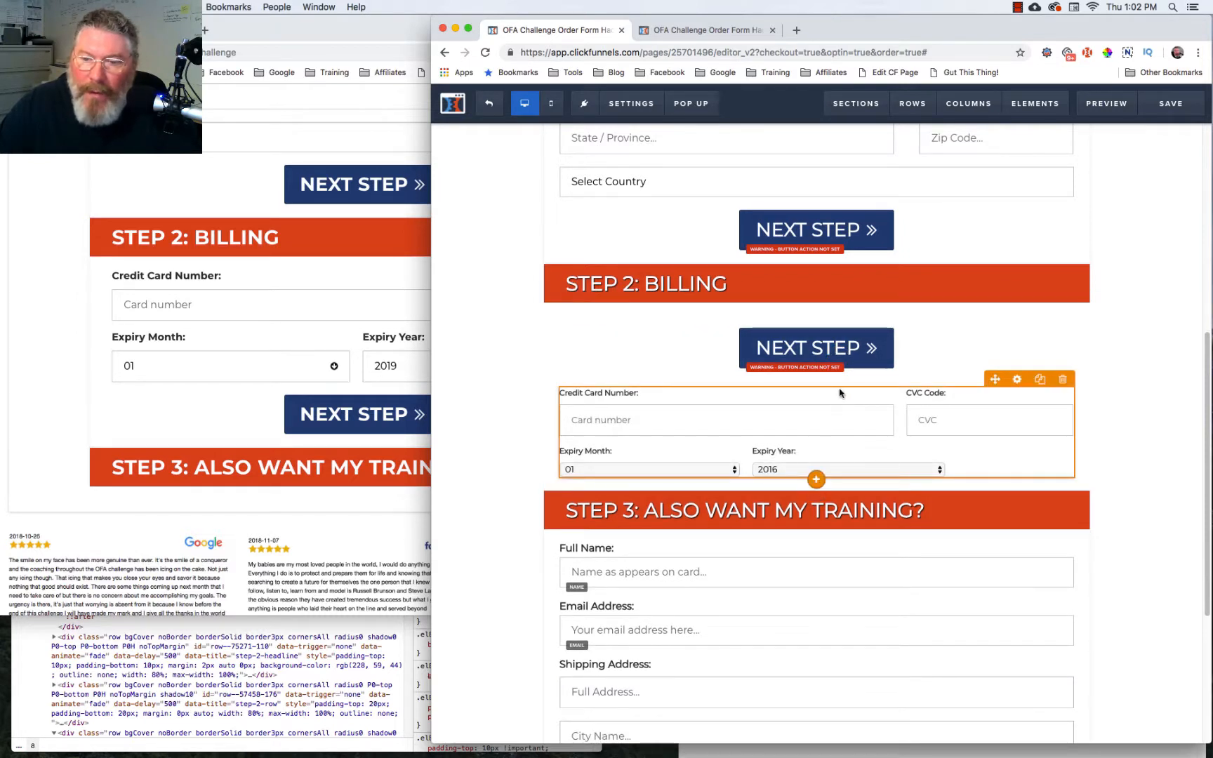
{"action": "mouse_move", "coordinate": [839, 393]}
{"action": "left_mouse_down"}
{"action": "mouse_move", "coordinate": [840, 311]}
{"action": "mouse_move", "coordinate": [838, 365]}
{"action": "mouse_move", "coordinate": [838, 335]}
{"action": "left_mouse_up"}
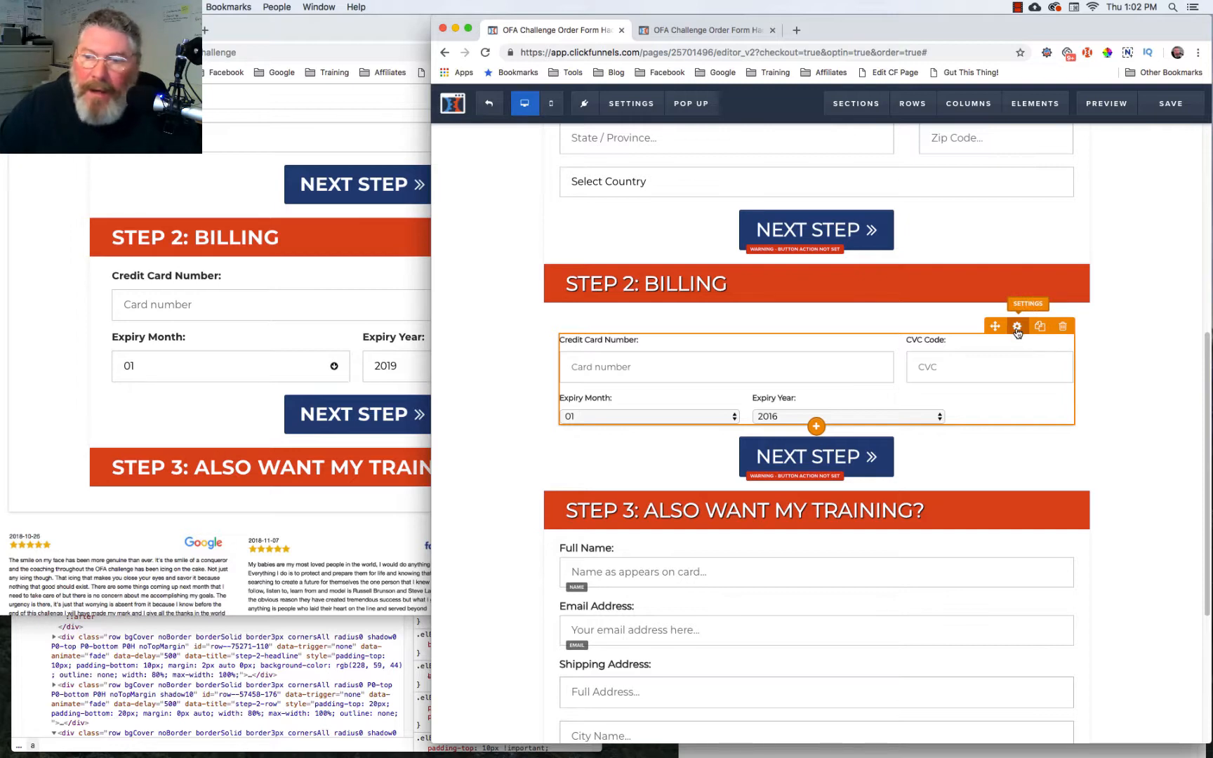
Check the reference credit card form's top margin in DevTools and set the new credit card form's top margin to 0.
{"action": "right_click", "coordinate": [123, 285]}
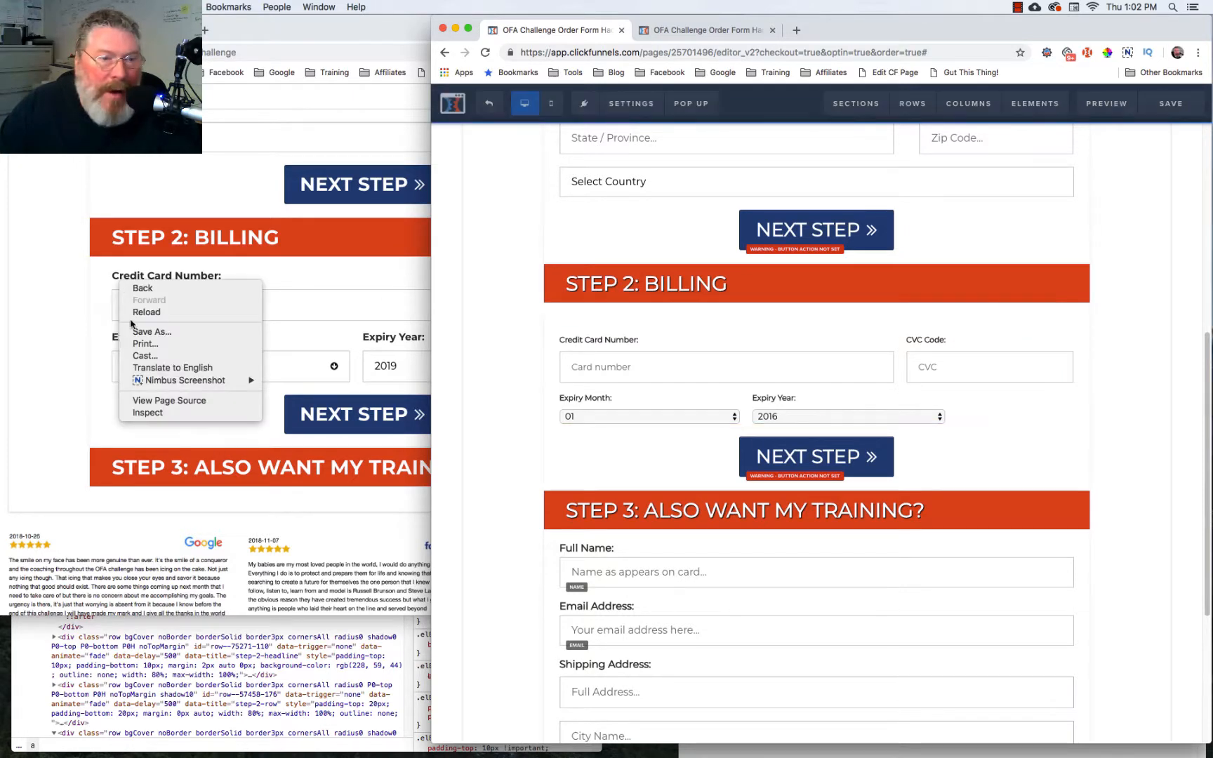
{"action": "left_click", "coordinate": [143, 414]}
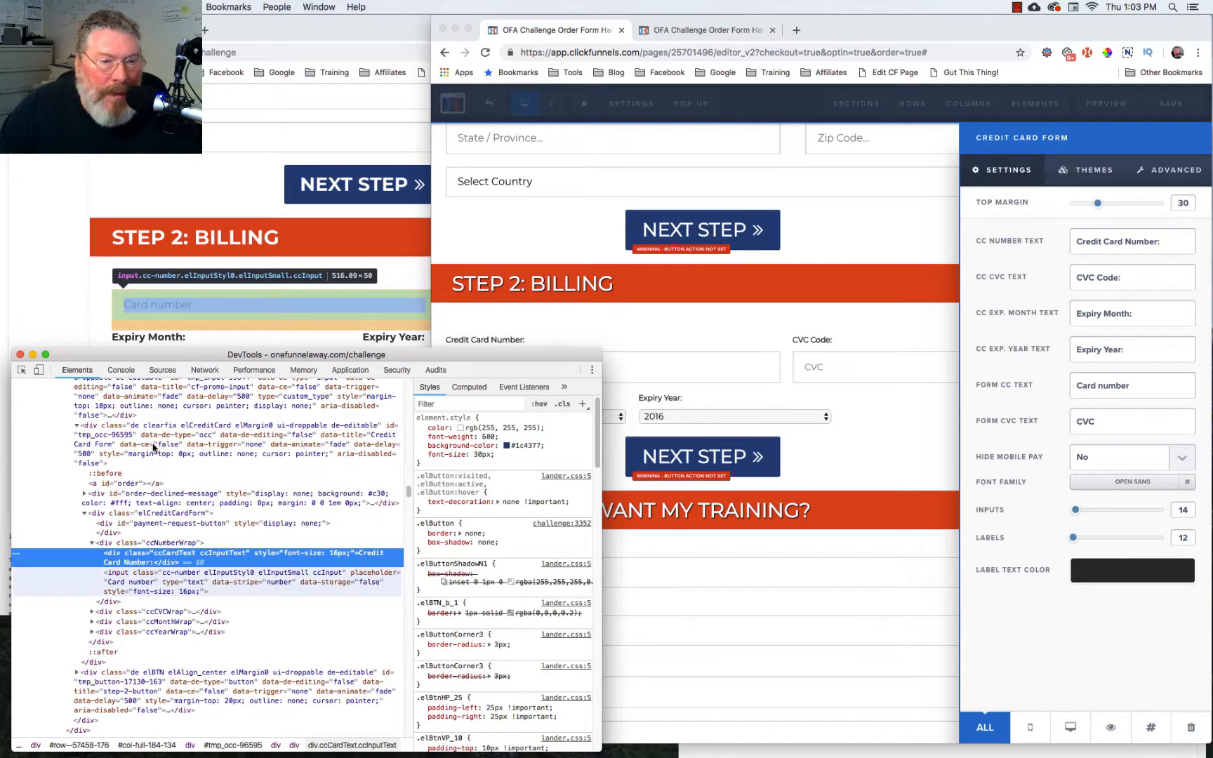
{"action": "scroll", "coordinate": [171, 628], "scroll_direction": "up", "scroll_amount": 5}
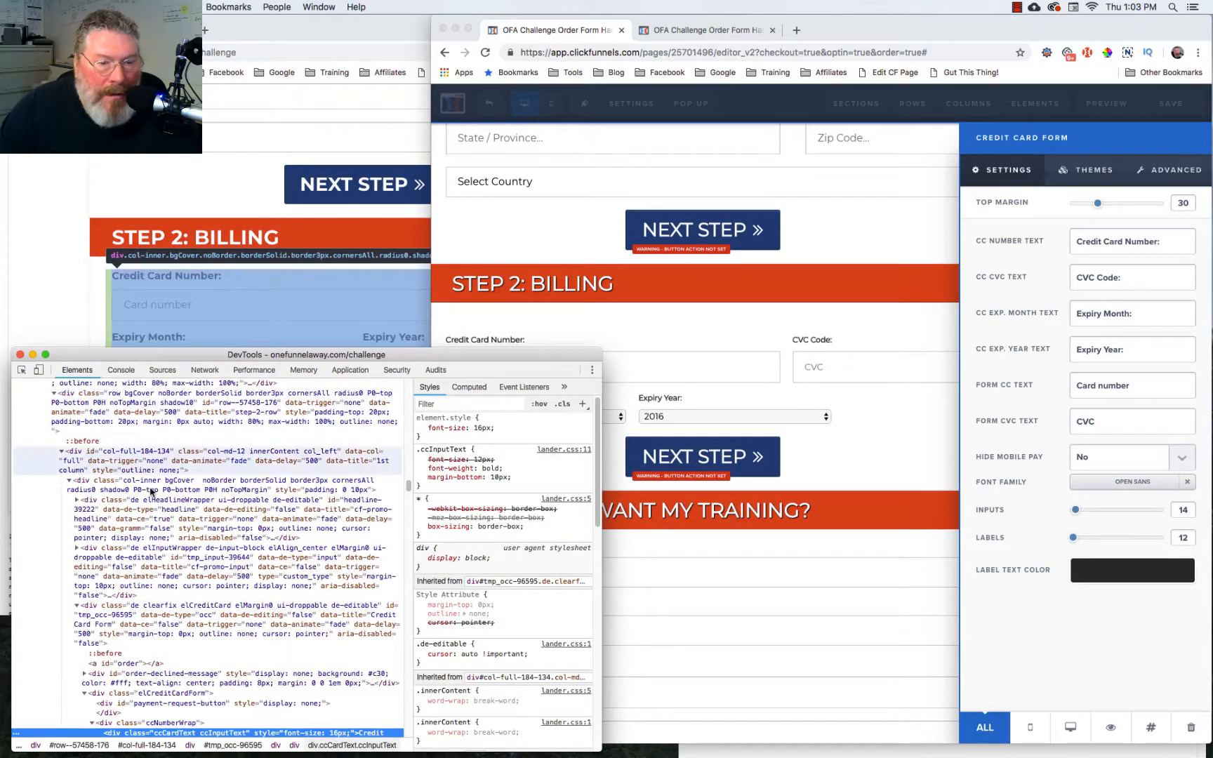
{"action": "left_click", "coordinate": [173, 617]}
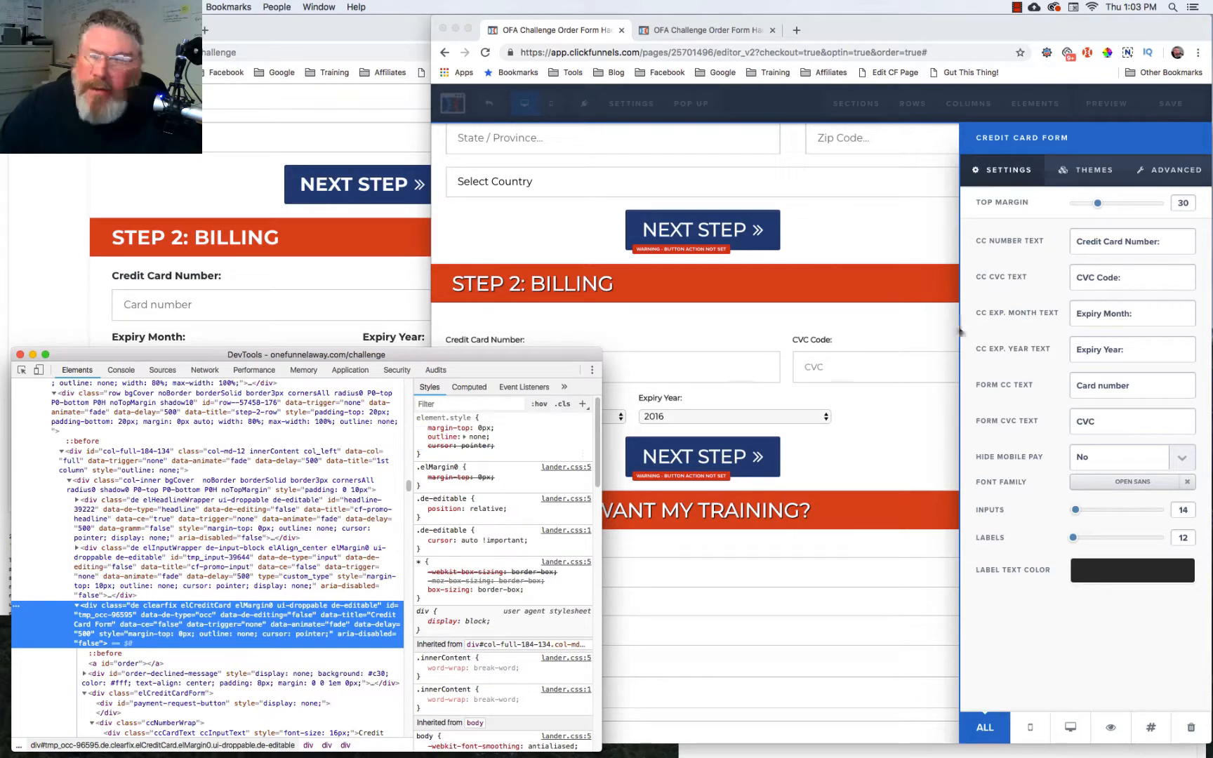
{"action": "left_click", "coordinate": [1098, 204]}
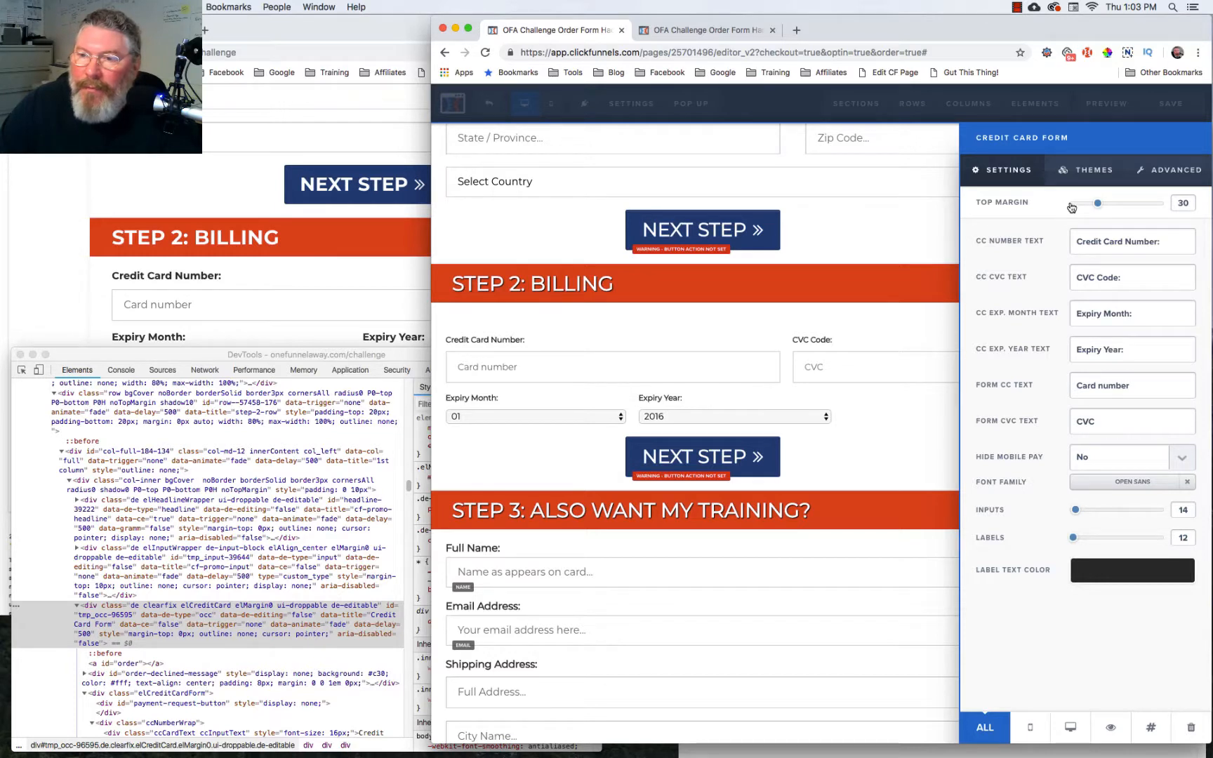
{"action": "left_click", "coordinate": [1071, 205]}
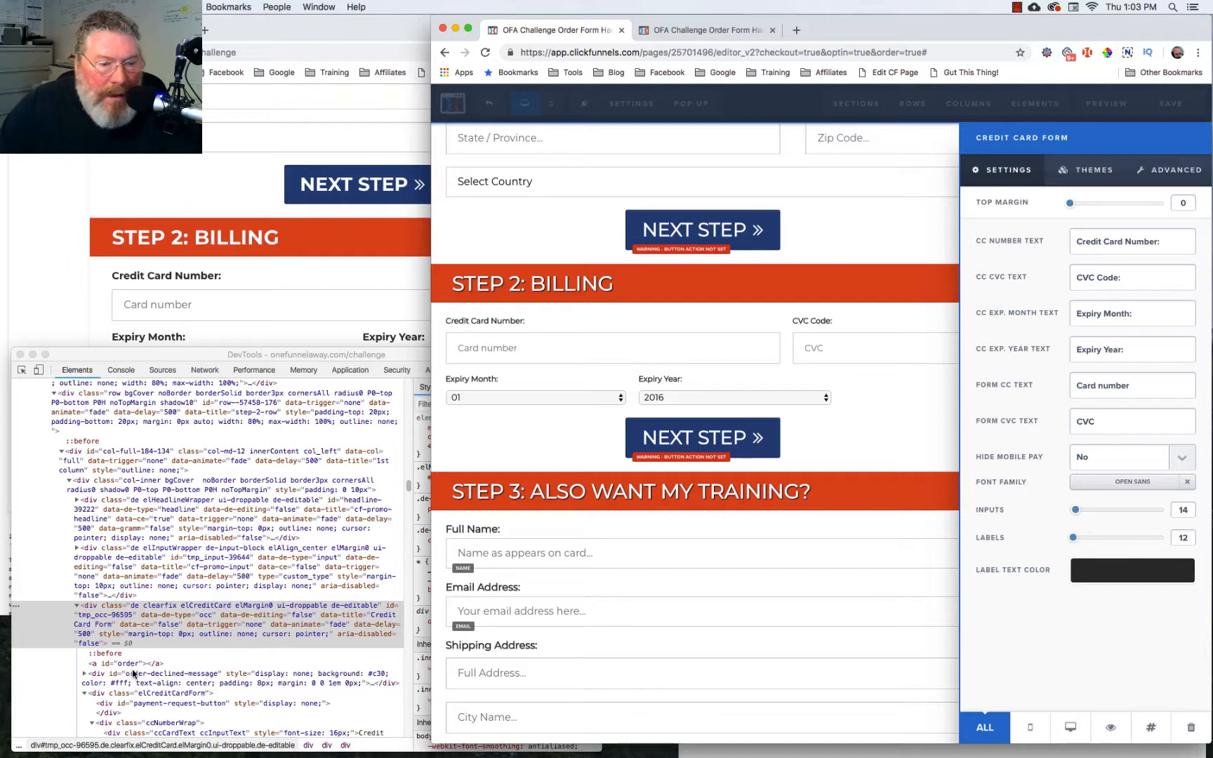
Inspect the reference Credit Card Number label's font size and set the new form's input and label sizes to 16.
{"action": "right_click", "coordinate": [159, 278]}
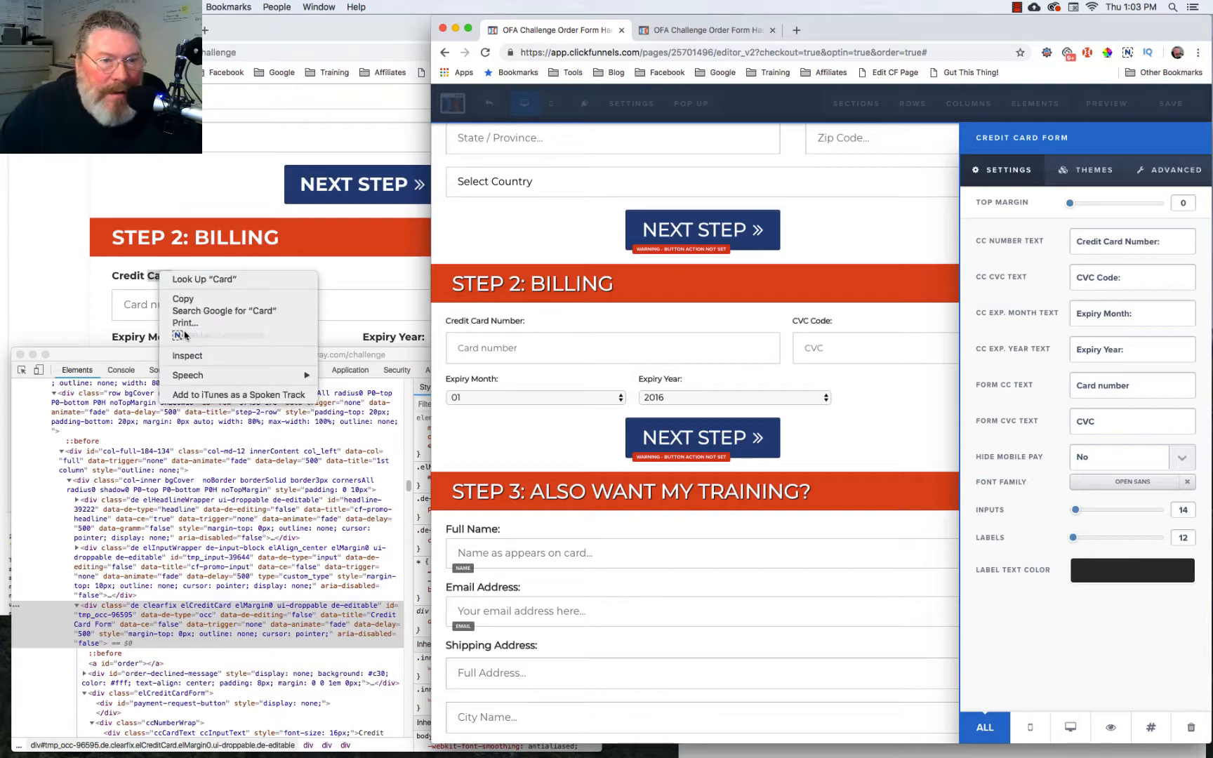
{"action": "left_click", "coordinate": [197, 360]}
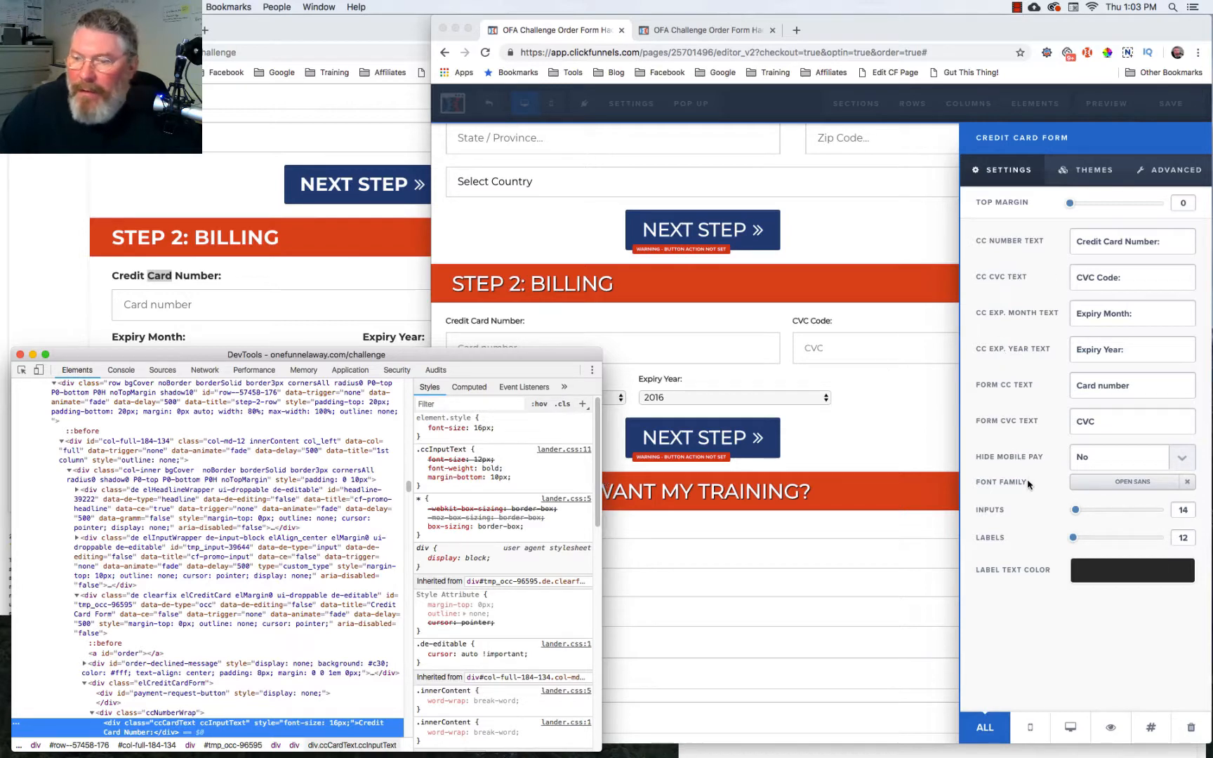
{"action": "left_click", "coordinate": [1076, 515]}
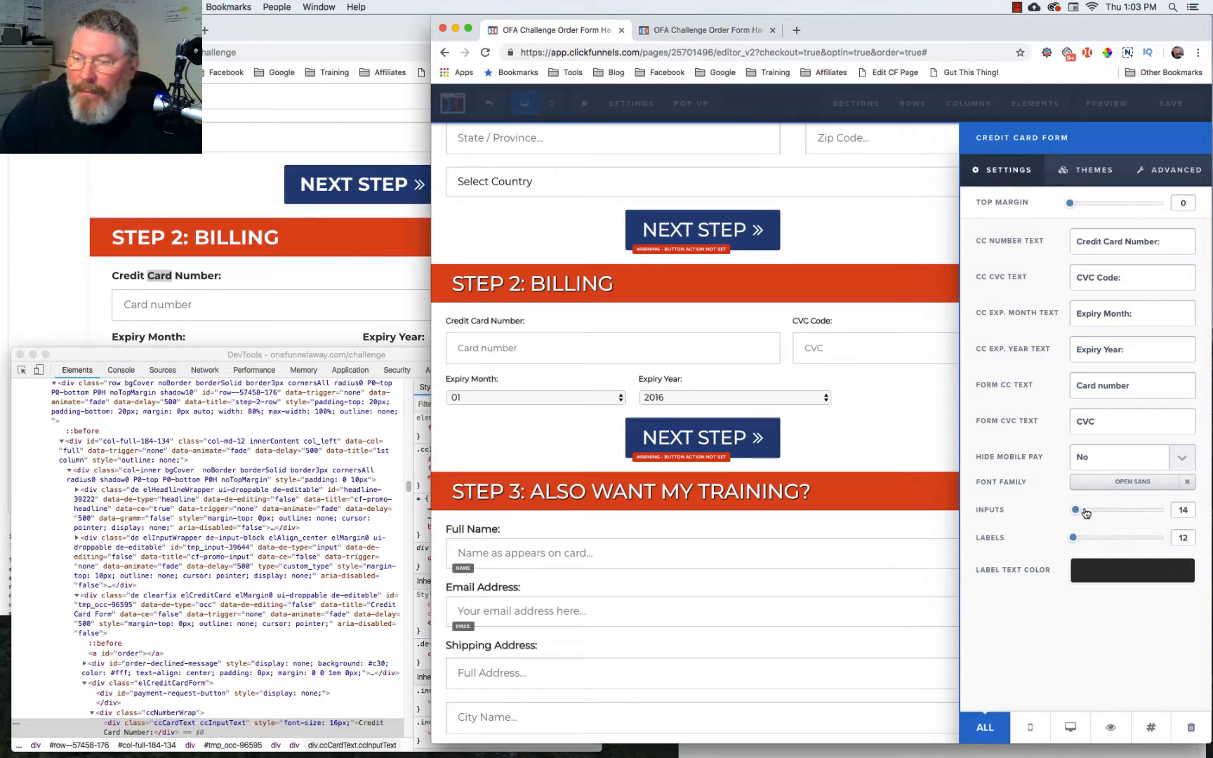
{"action": "left_click_drag", "start_coordinate": [1081, 511], "coordinate": [1079, 539]}
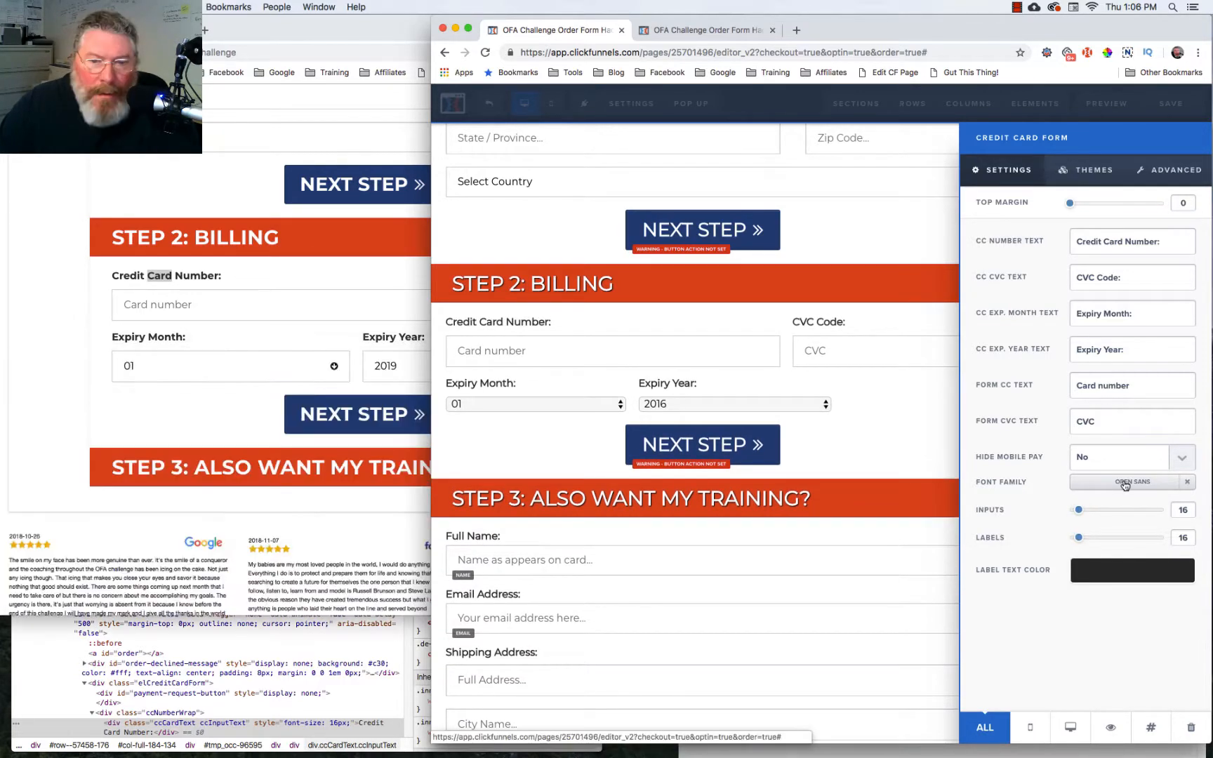
Set the credit card form's font family to Montserrat and its label text color to #131d41.
{"action": "left_click", "coordinate": [1124, 483]}
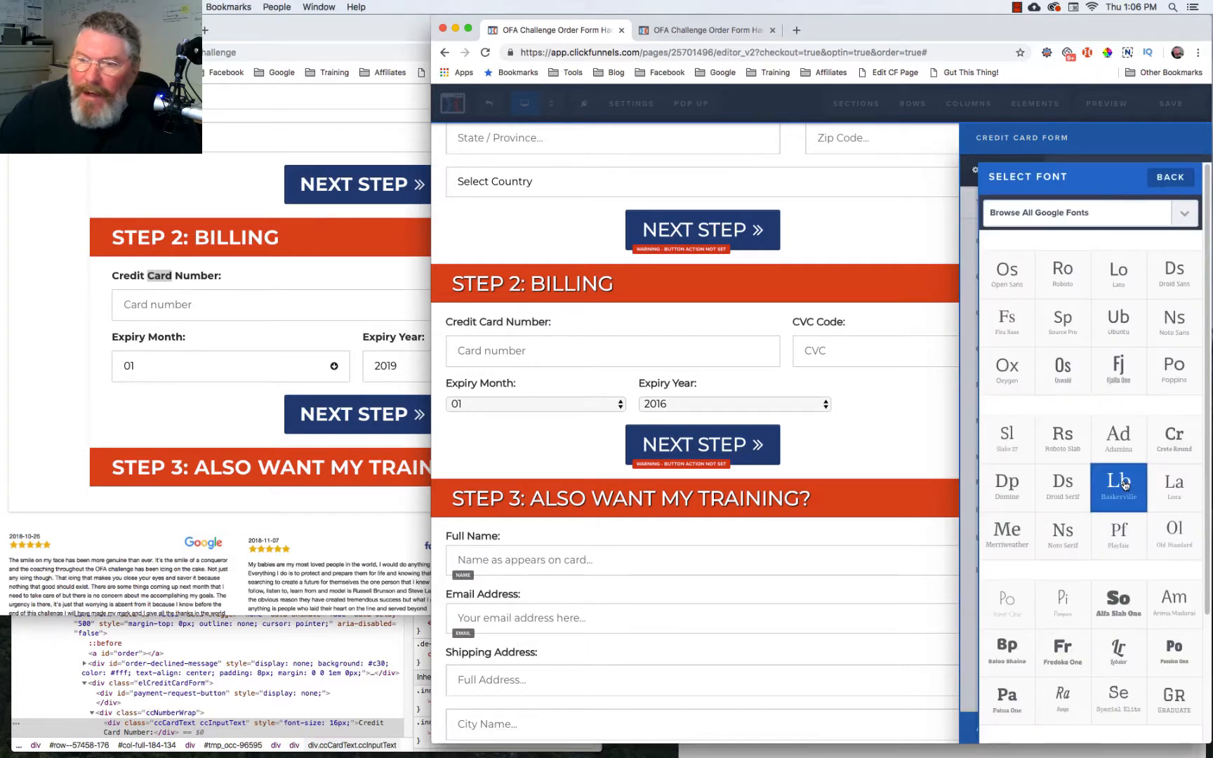
{"action": "left_click", "coordinate": [1130, 212]}
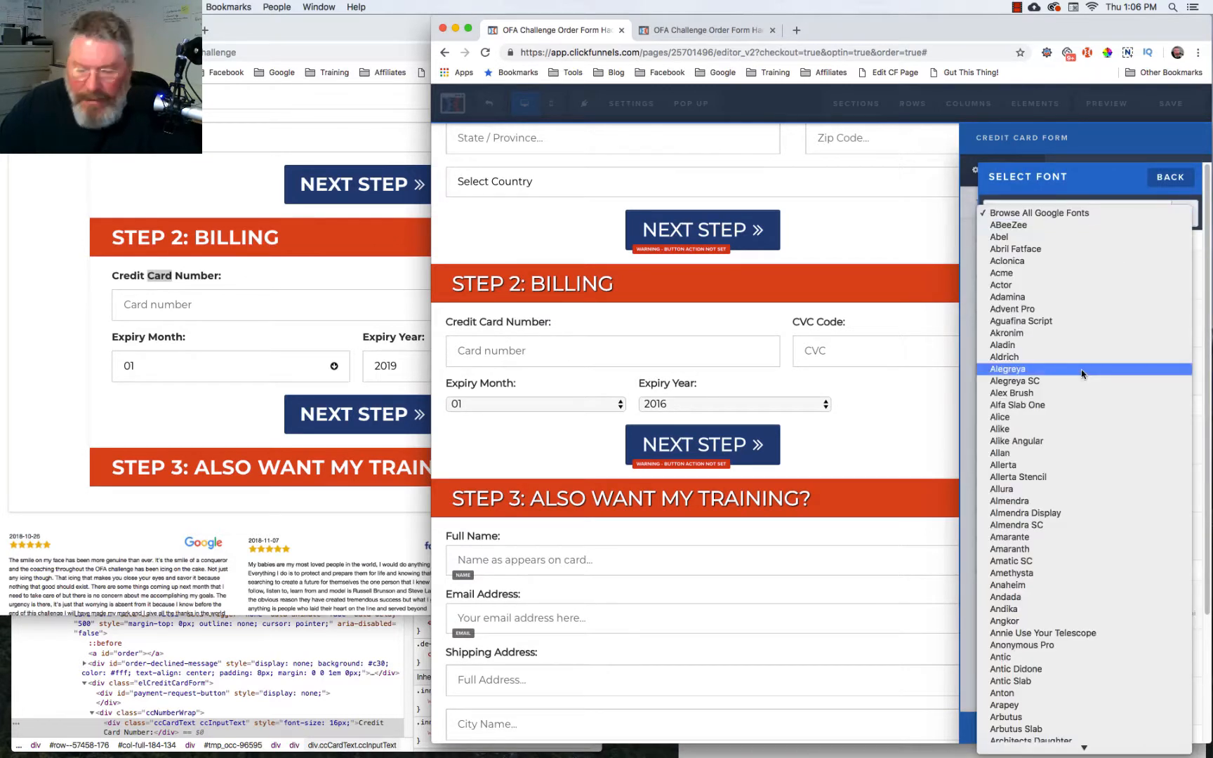
{"action": "scroll", "coordinate": [1081, 369], "scroll_direction": "down", "scroll_amount": 20}
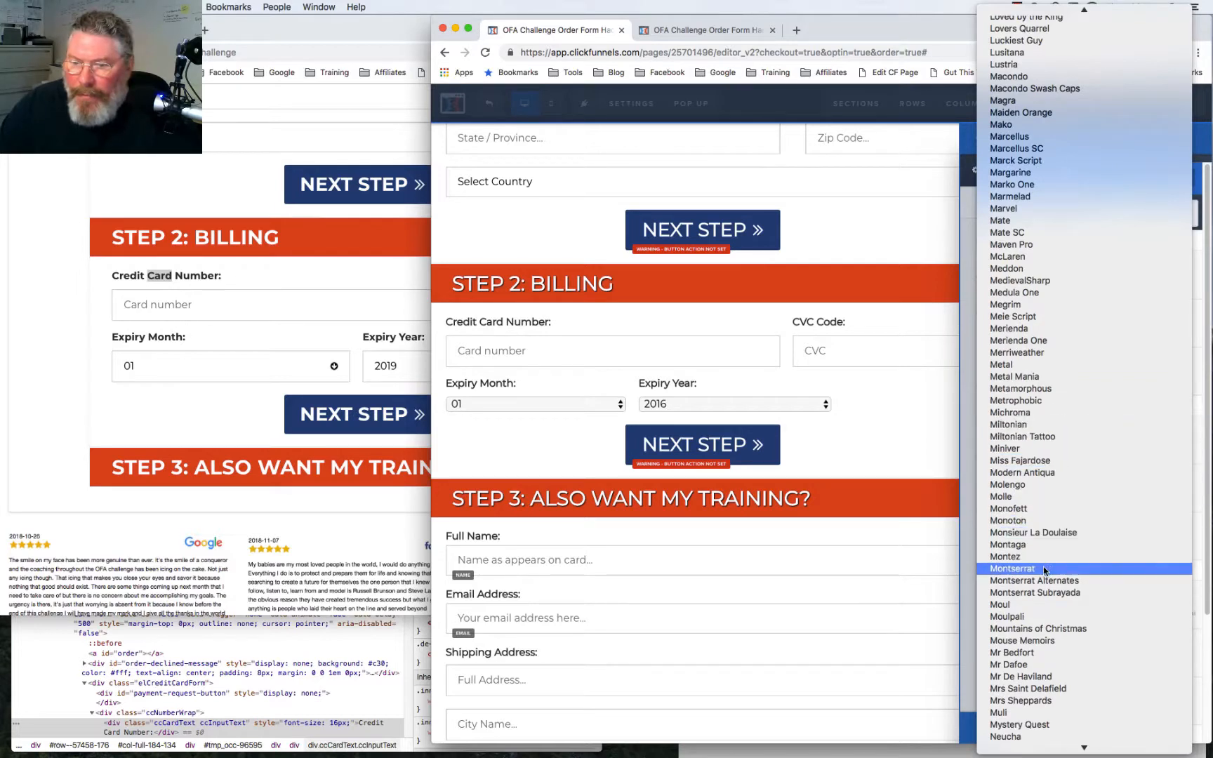
{"action": "left_click", "coordinate": [1012, 568]}
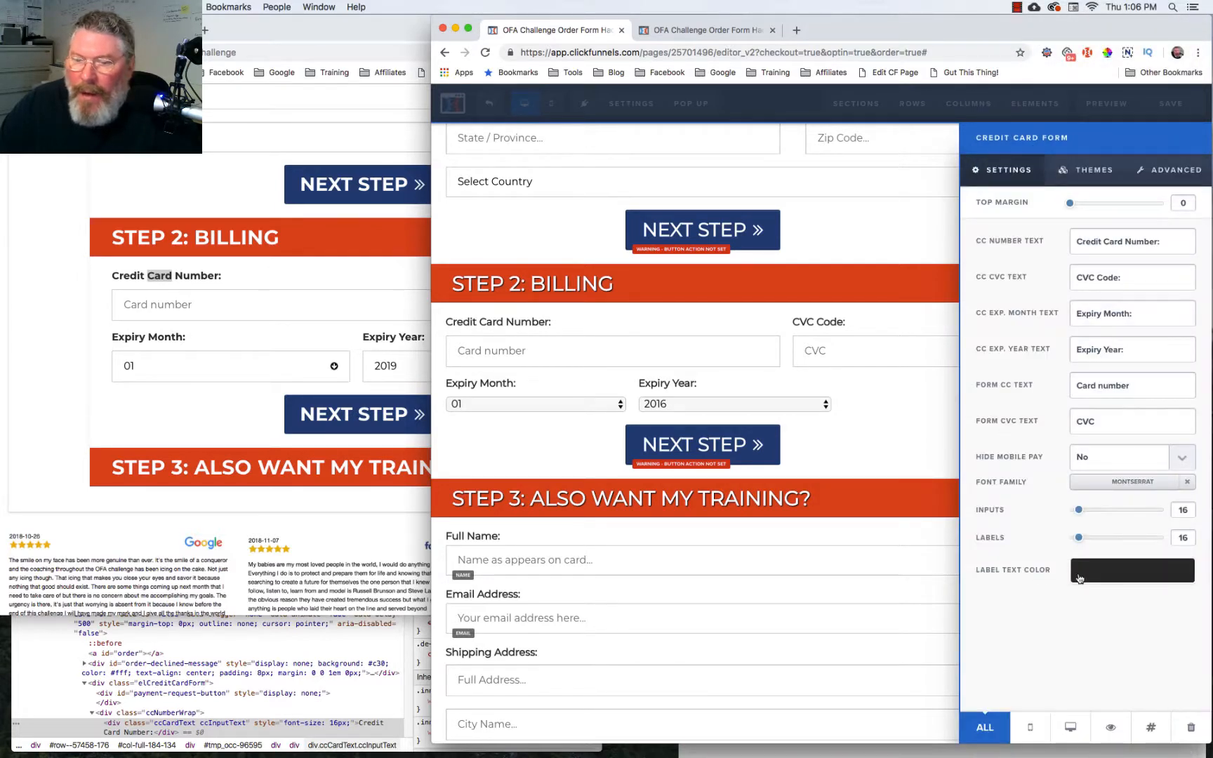
{"action": "left_click", "coordinate": [1107, 575]}
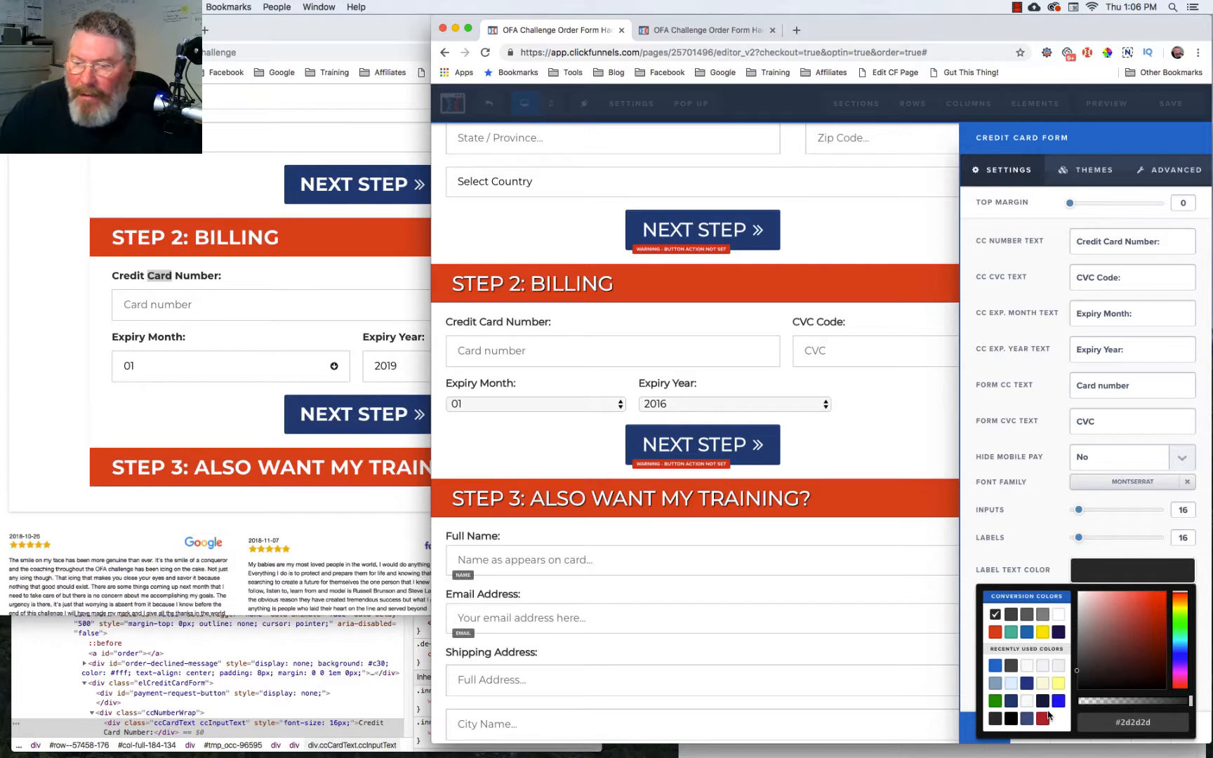
{"action": "left_click", "coordinate": [1042, 701]}
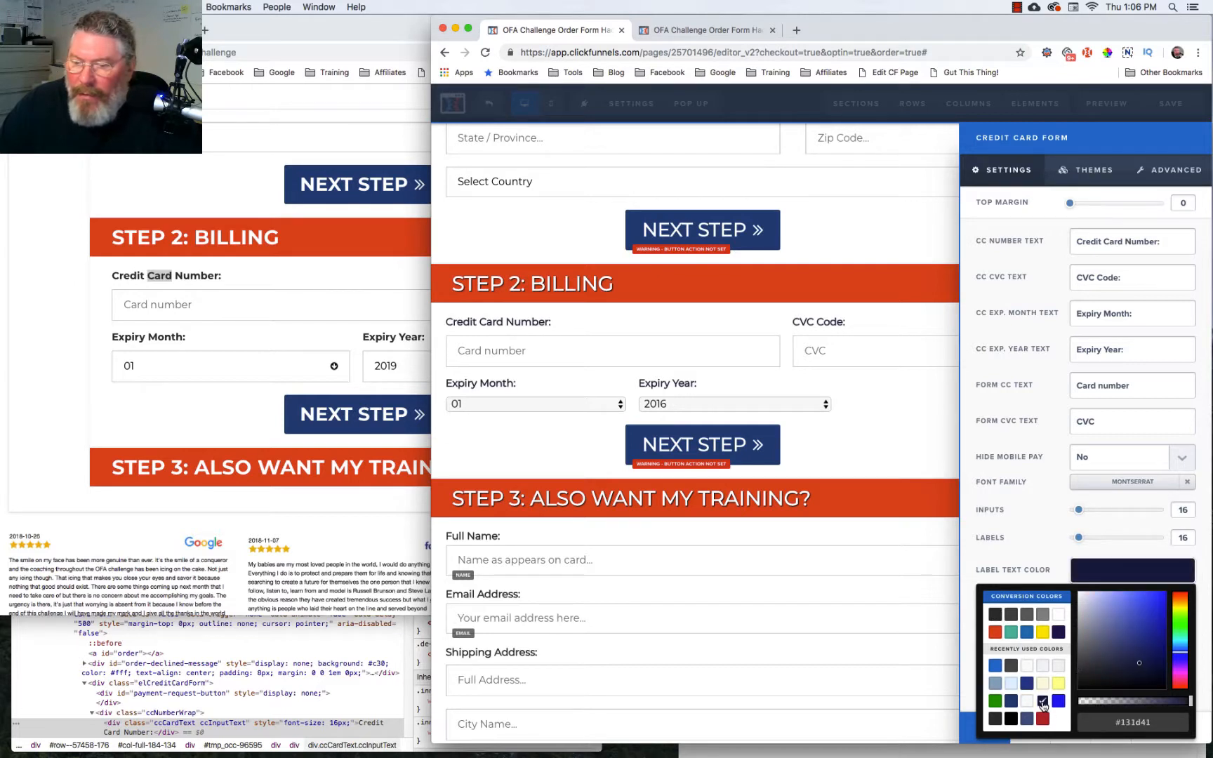
Change the credit card form's label text color to the dark charcoal shade from the recently used colors.
{"action": "left_click", "coordinate": [1011, 719]}
{"action": "left_click", "coordinate": [995, 719]}
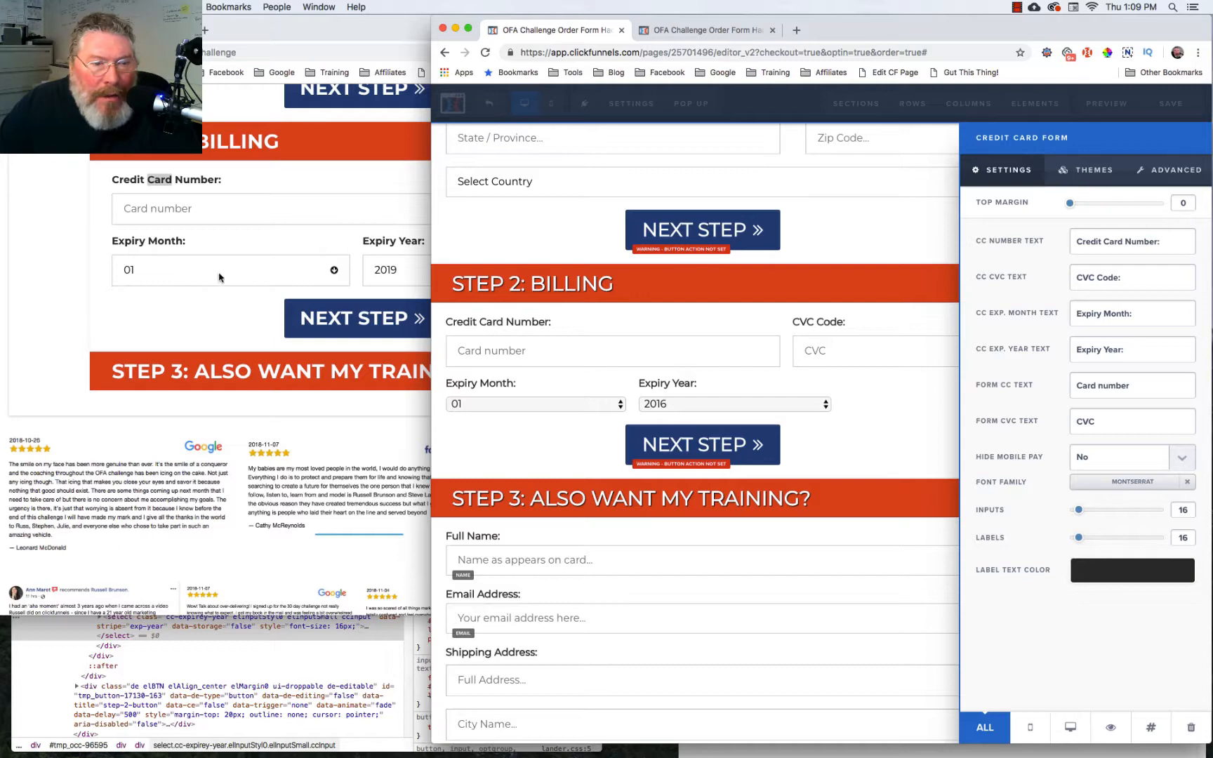
Inspect the reference Expiry Month dropdown's styling in DevTools and close the new credit card form's settings.
{"action": "right_click", "coordinate": [162, 273]}
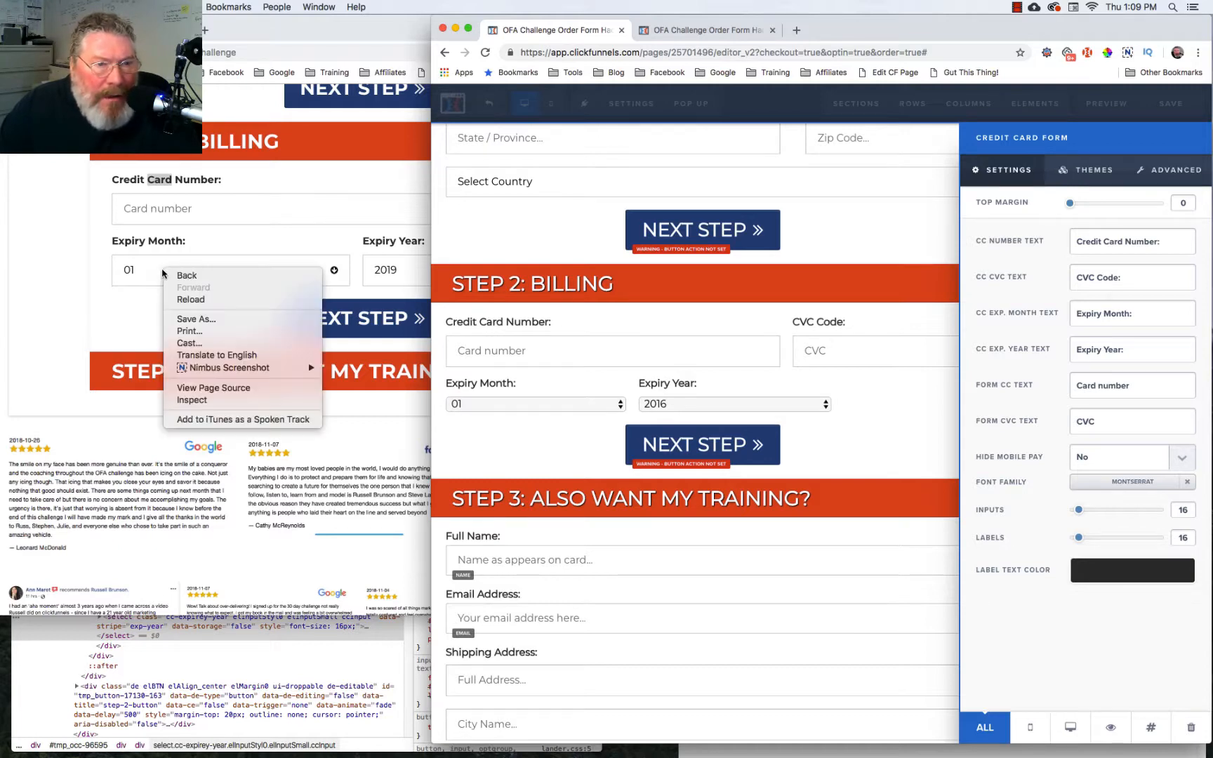
{"action": "left_click", "coordinate": [194, 400]}
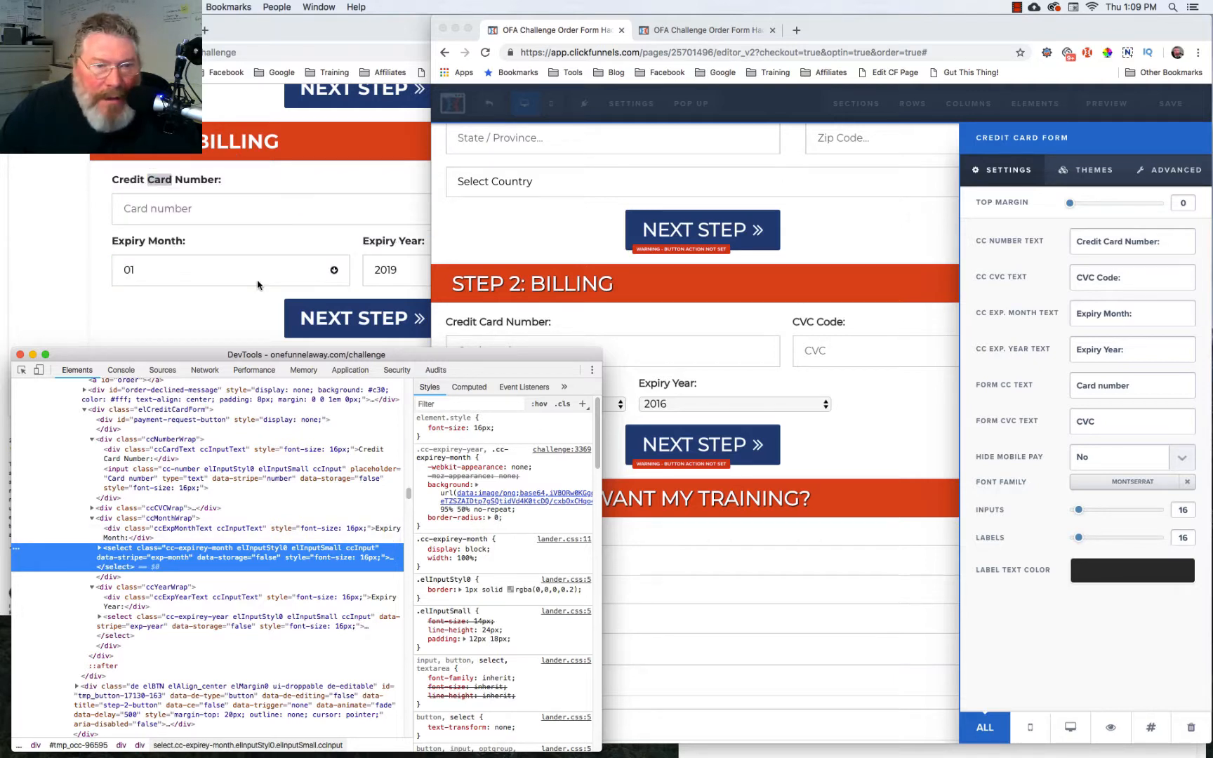
{"action": "left_click", "coordinate": [628, 320]}
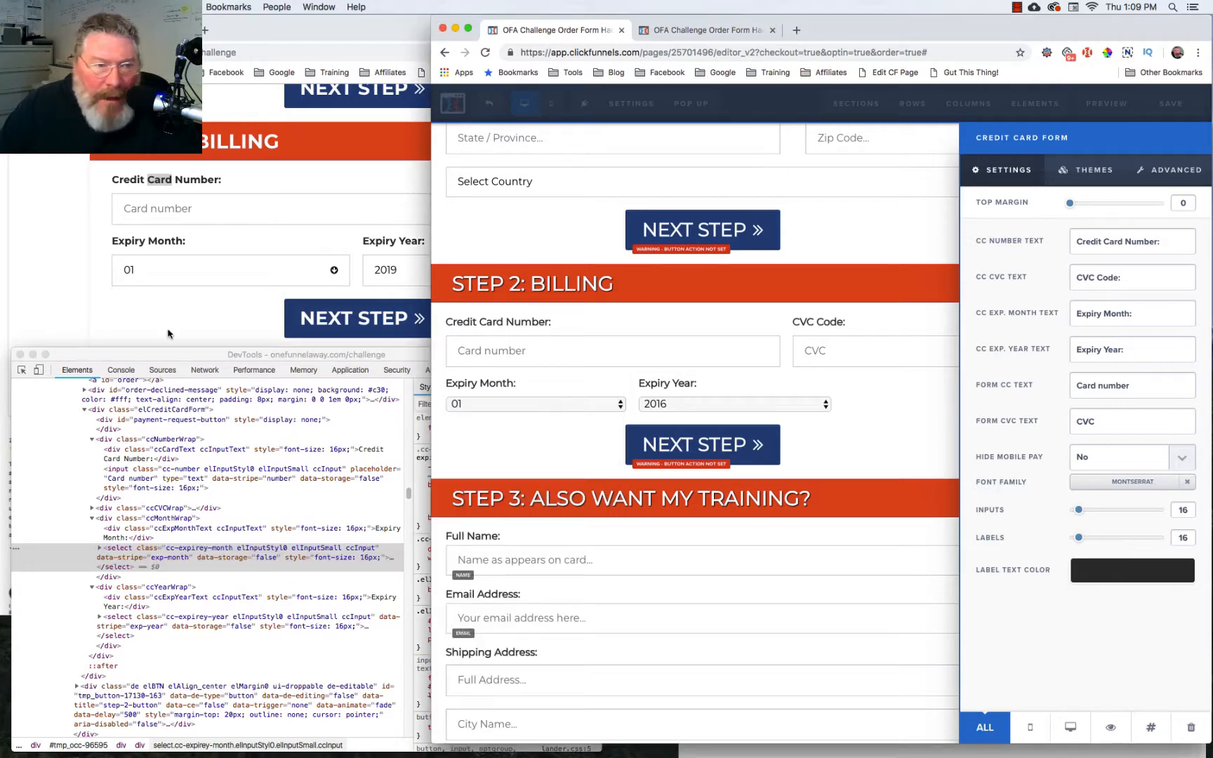
{"action": "left_click", "coordinate": [908, 426]}
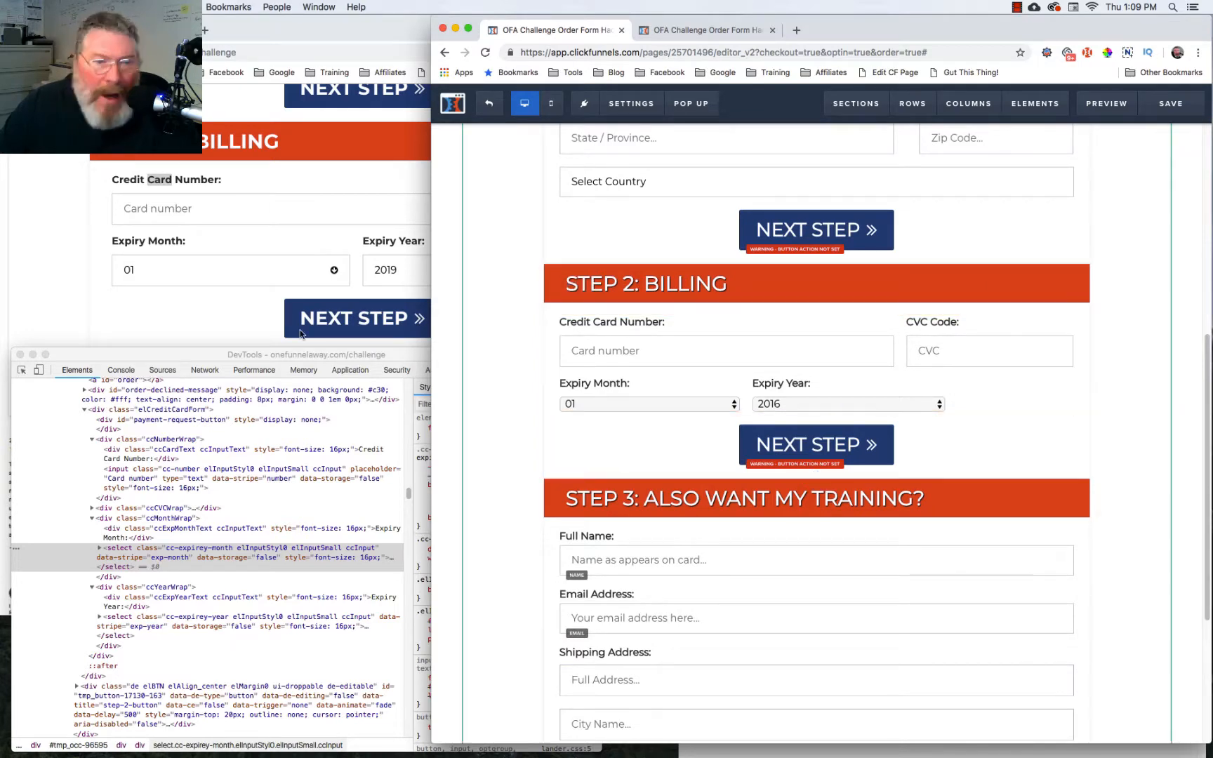
Expand Step 3 on the reference page and examine its image, order bump, order summary, submit button and card logos.
{"action": "left_click", "coordinate": [171, 323]}
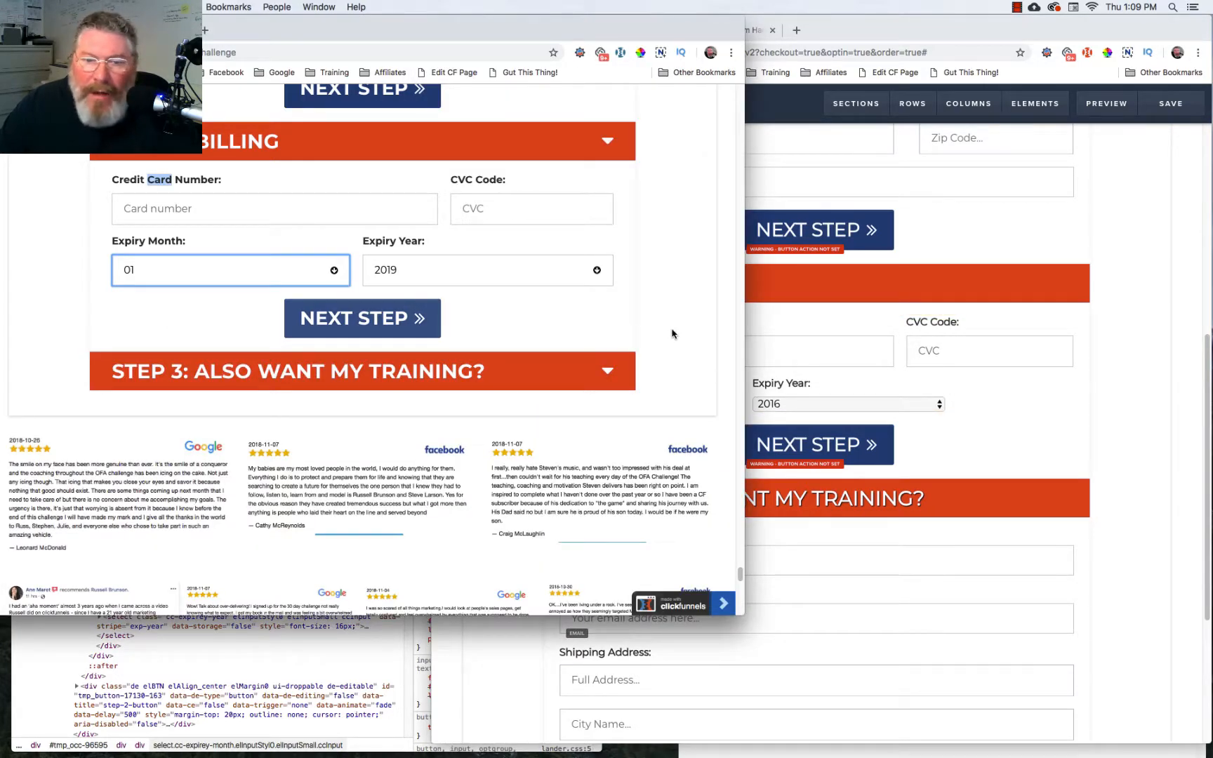
{"action": "scroll", "coordinate": [671, 332], "scroll_direction": "down", "scroll_amount": 3}
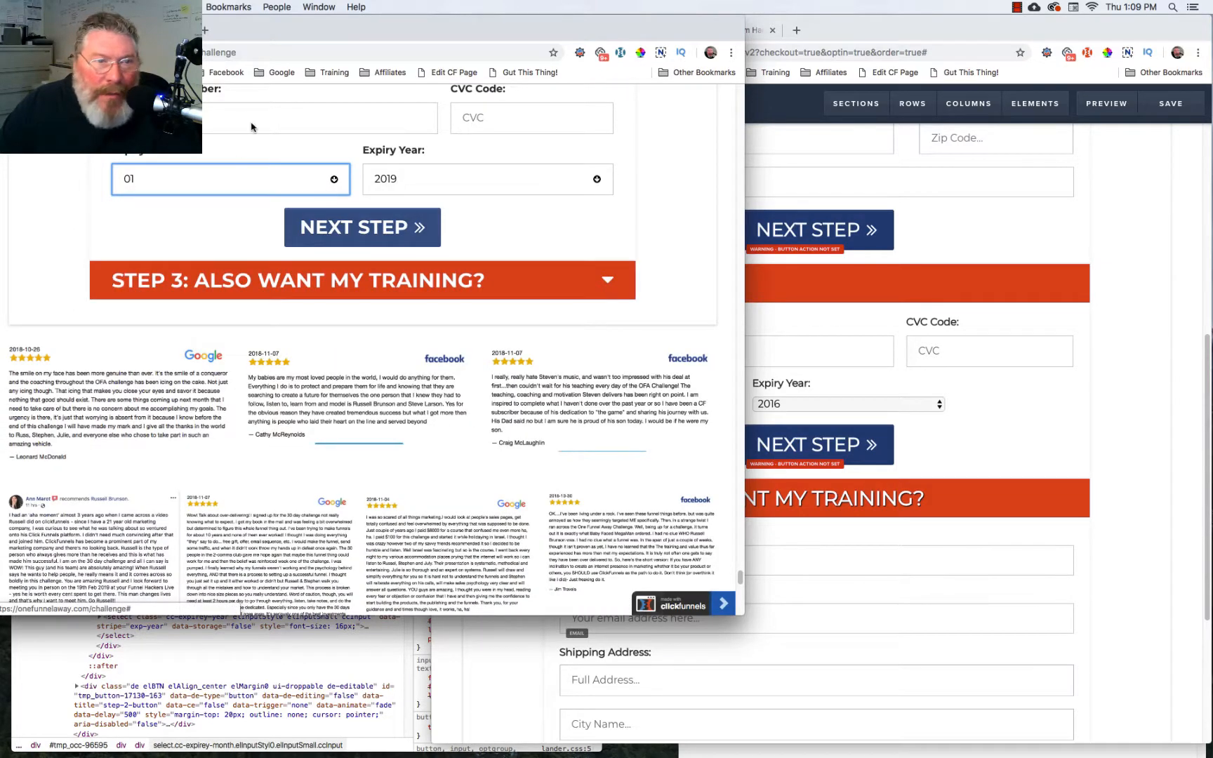
{"action": "left_click", "coordinate": [345, 232]}
{"action": "scroll", "coordinate": [644, 242], "scroll_direction": "up", "scroll_amount": 2}
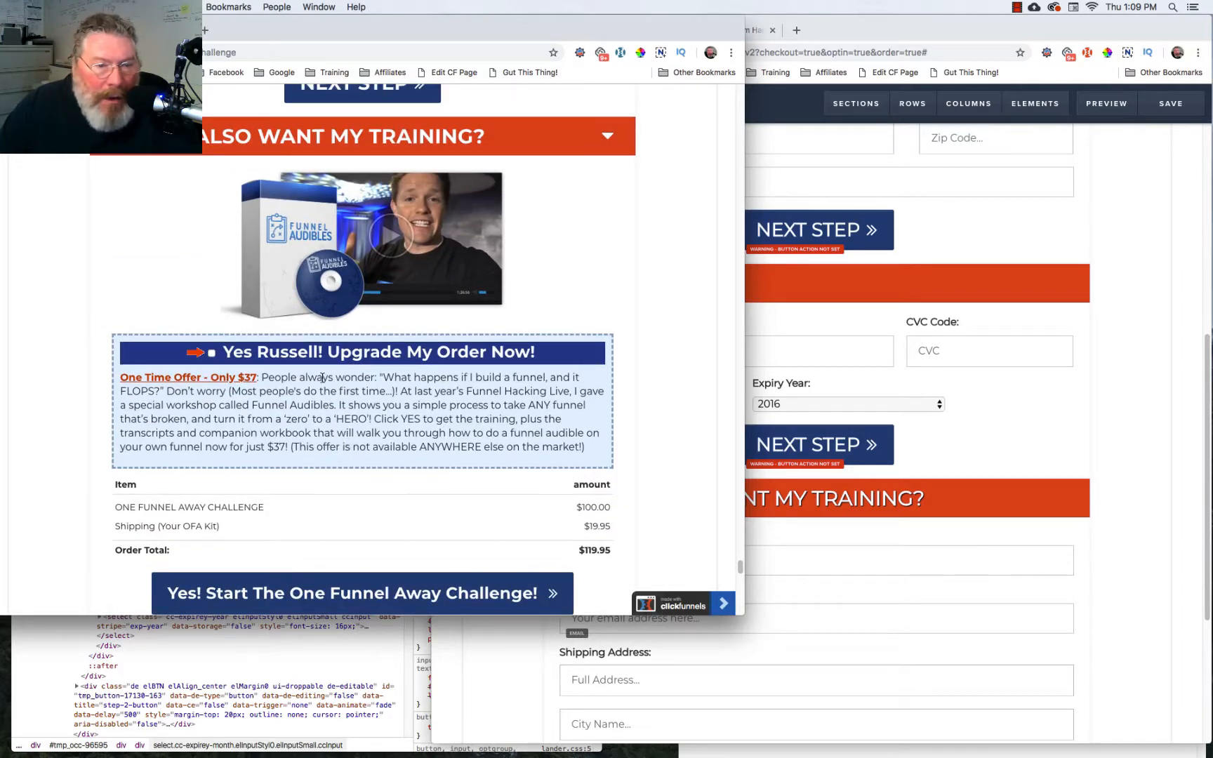
{"action": "scroll", "coordinate": [292, 510], "scroll_direction": "down", "scroll_amount": 1}
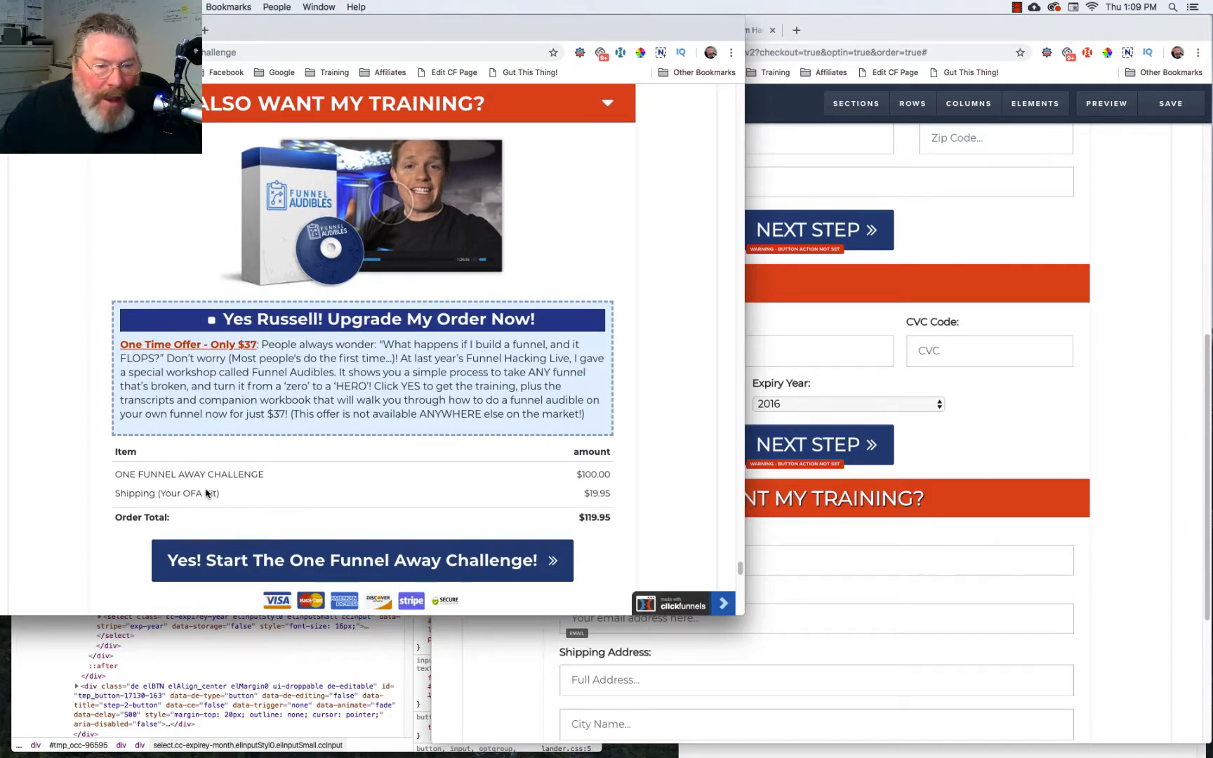
{"action": "scroll", "coordinate": [267, 547], "scroll_direction": "down", "scroll_amount": 2}
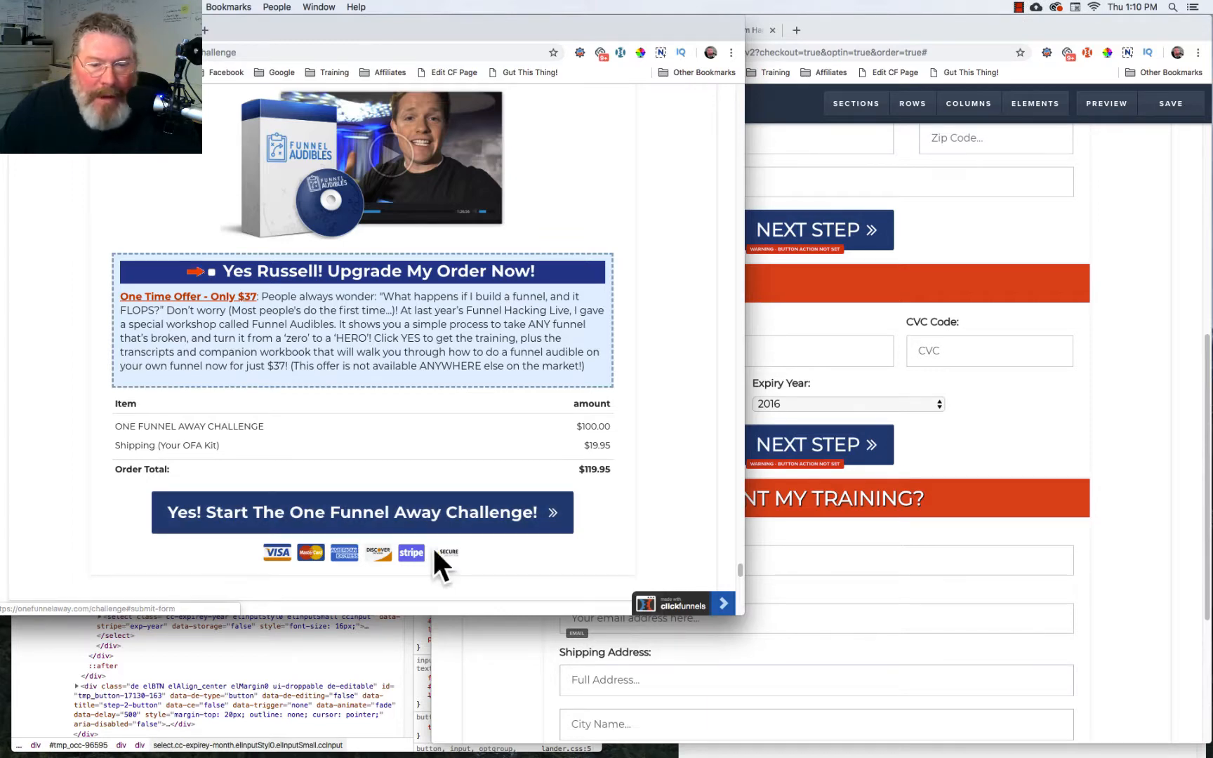
Delete the Full Name and Email Address labels and their input fields from the editor's Step 3 row.
{"action": "left_click", "coordinate": [1099, 420]}
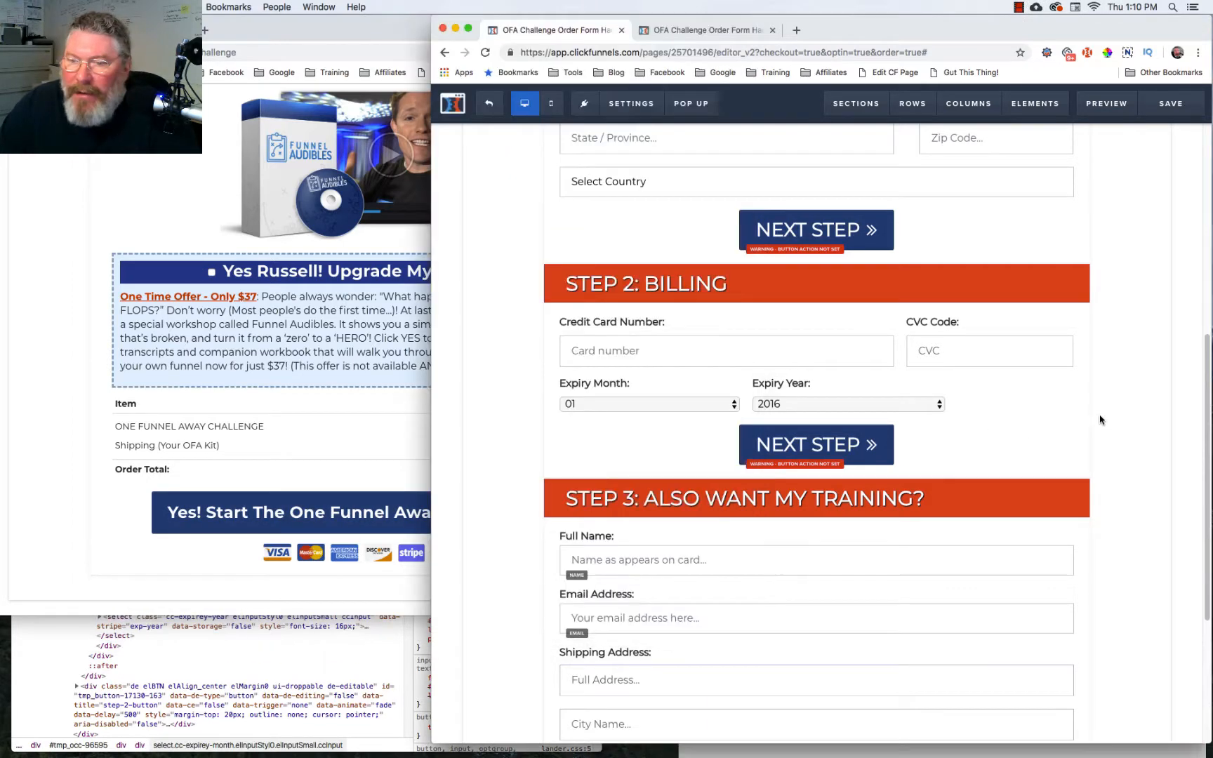
{"action": "scroll", "coordinate": [1034, 426], "scroll_direction": "down", "scroll_amount": 2}
{"action": "scroll", "coordinate": [1033, 424], "scroll_direction": "down", "scroll_amount": 5}
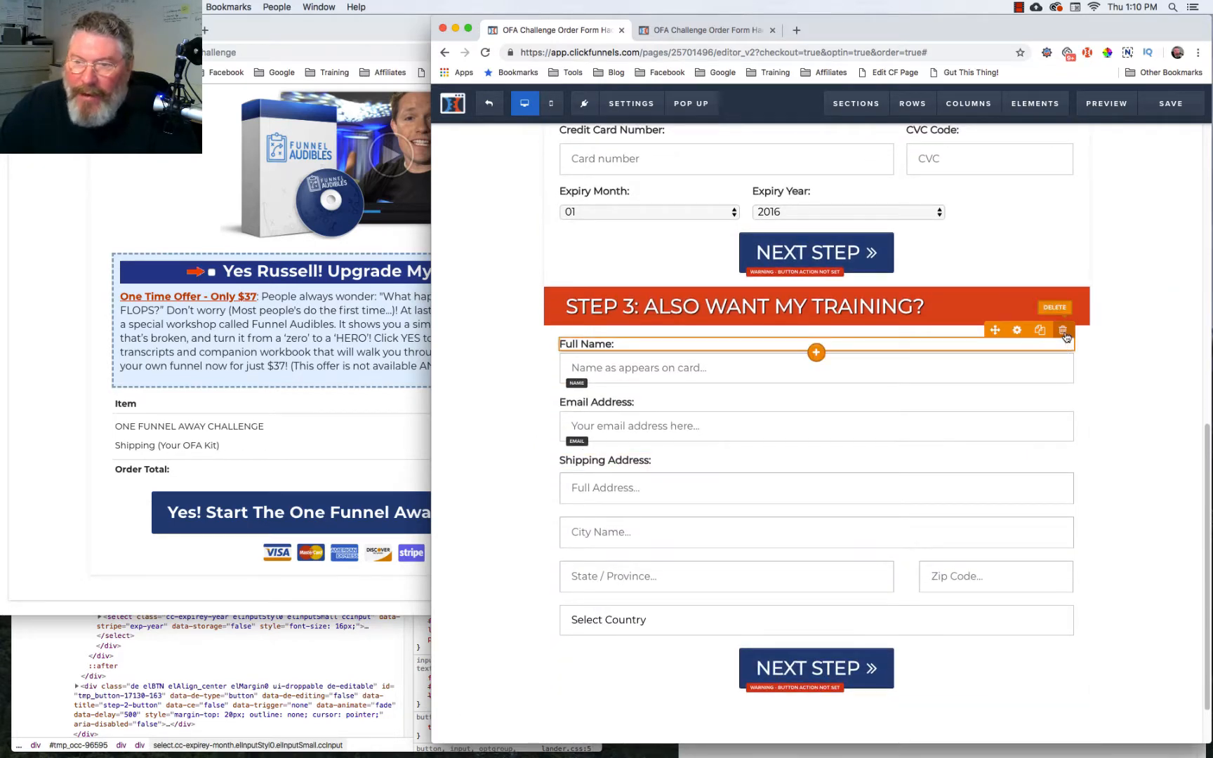
{"action": "left_click", "coordinate": [1062, 331]}
{"action": "key", "text": "Return"}
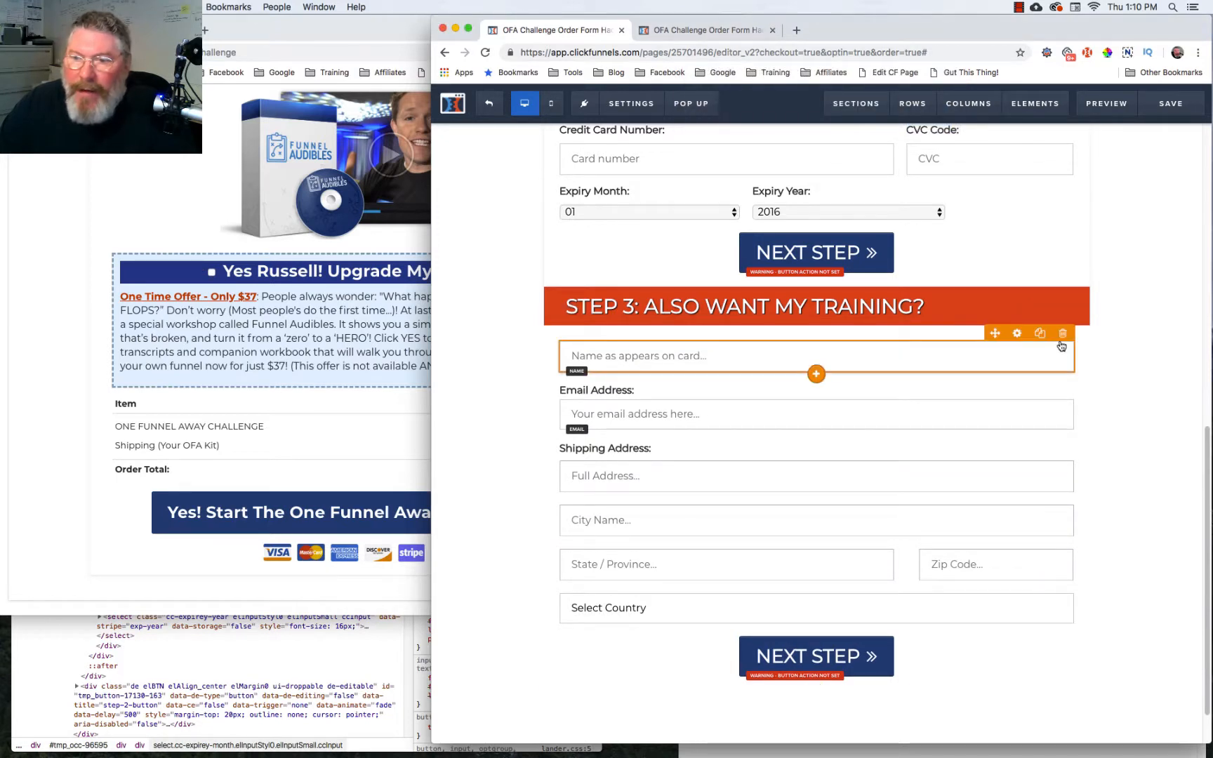
{"action": "left_click", "coordinate": [1062, 334]}
{"action": "key", "text": "Return"}
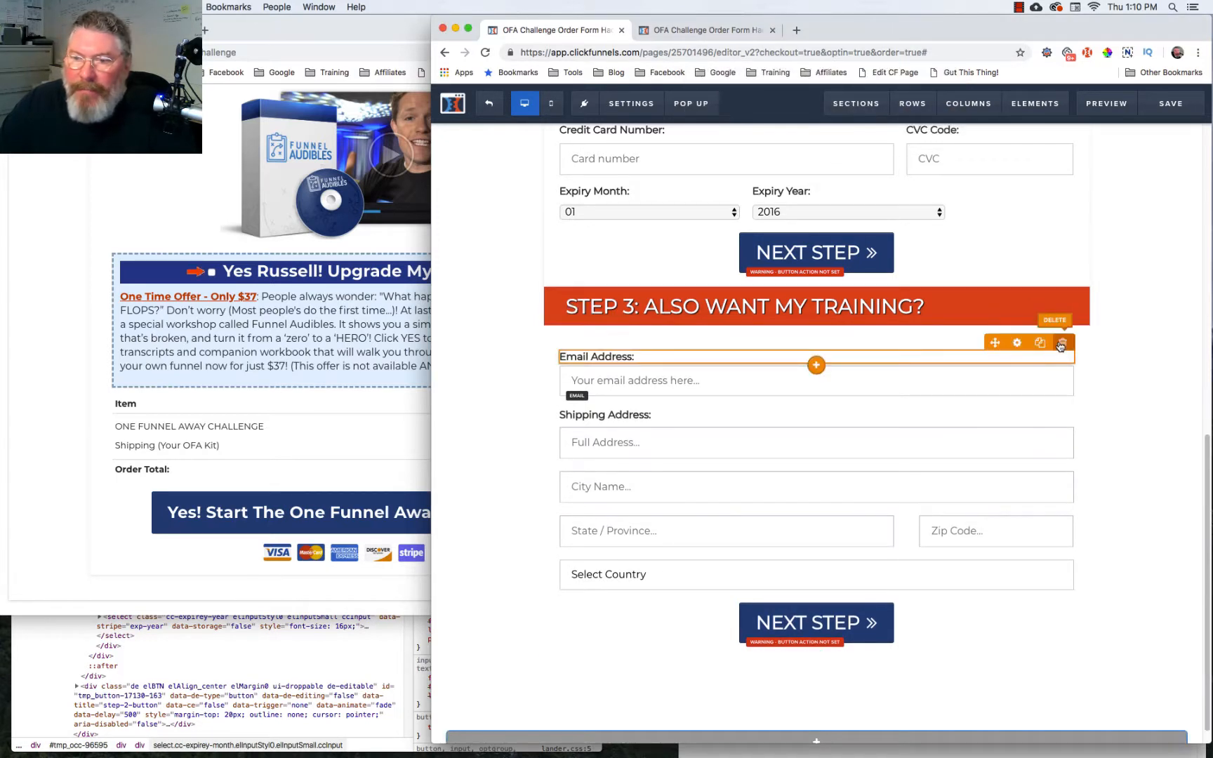
{"action": "left_click", "coordinate": [1061, 344]}
{"action": "key", "text": "Return"}
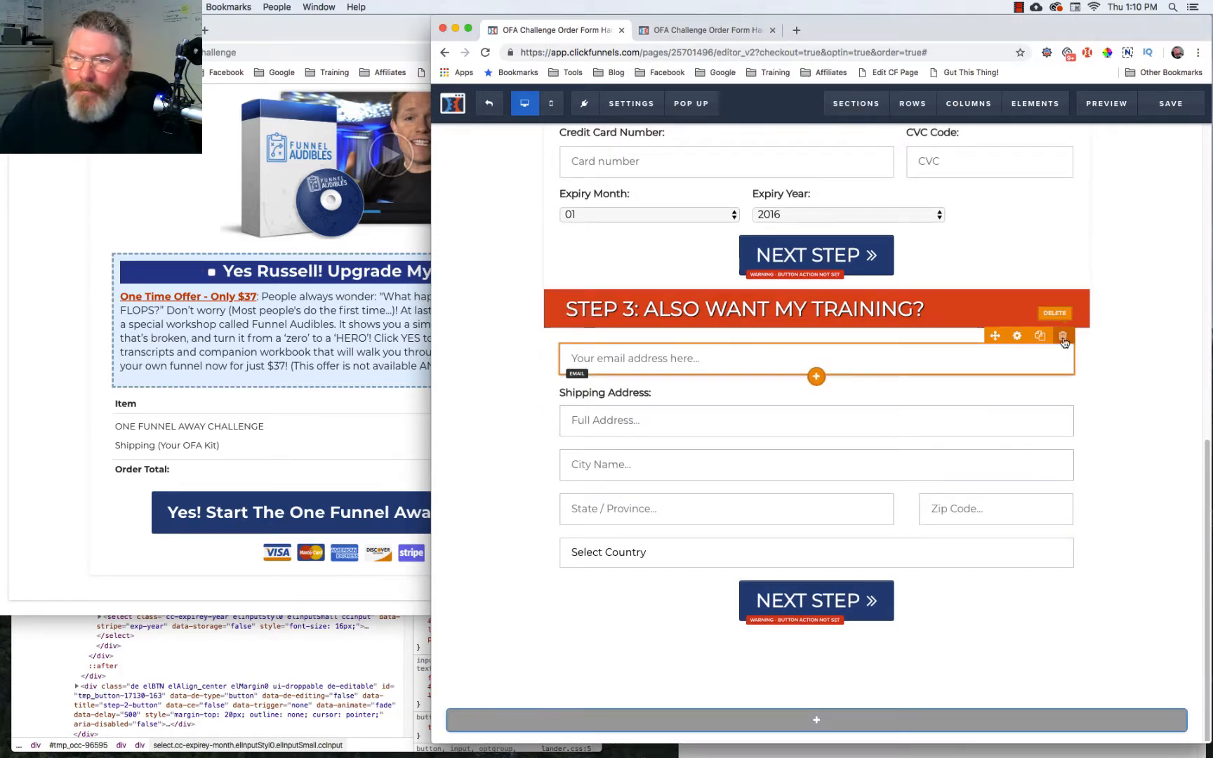
{"action": "left_click", "coordinate": [1063, 340]}
{"action": "key", "text": "Return"}
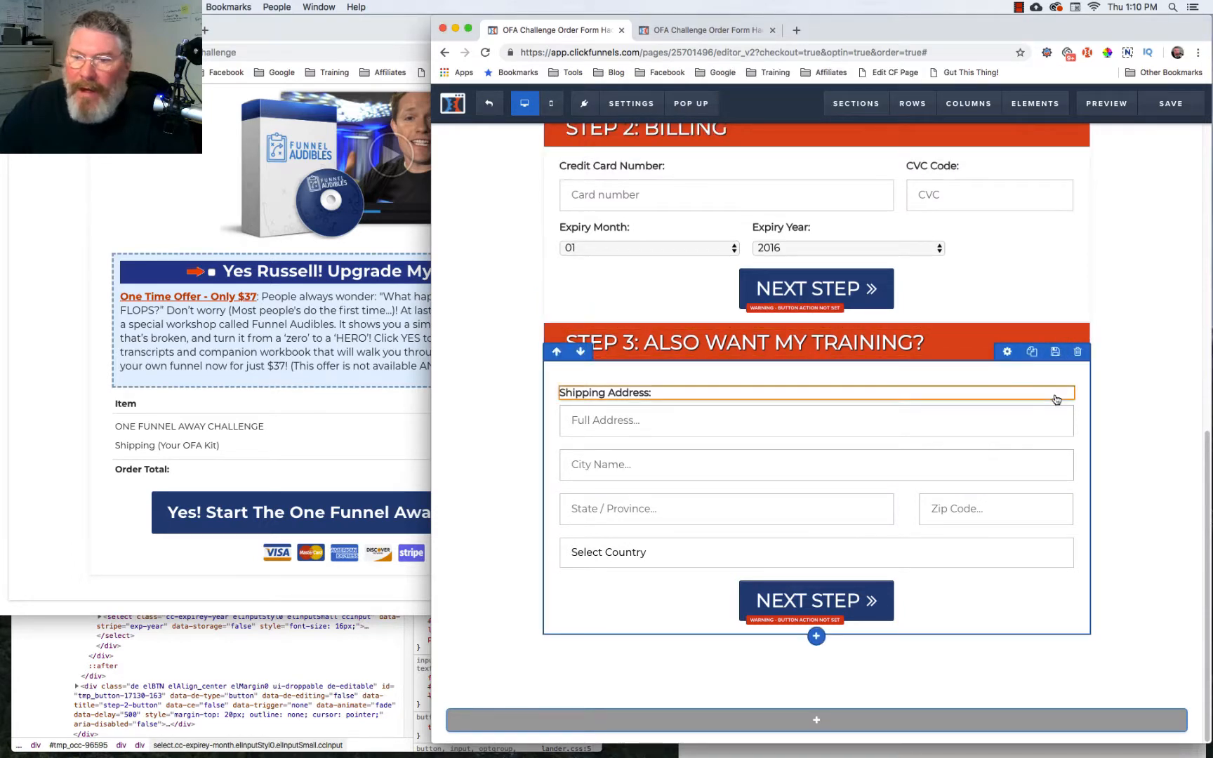
Delete the Shipping Address label and the address fields block from the Step 3 row.
{"action": "left_click", "coordinate": [1063, 384]}
{"action": "key", "text": "Return"}
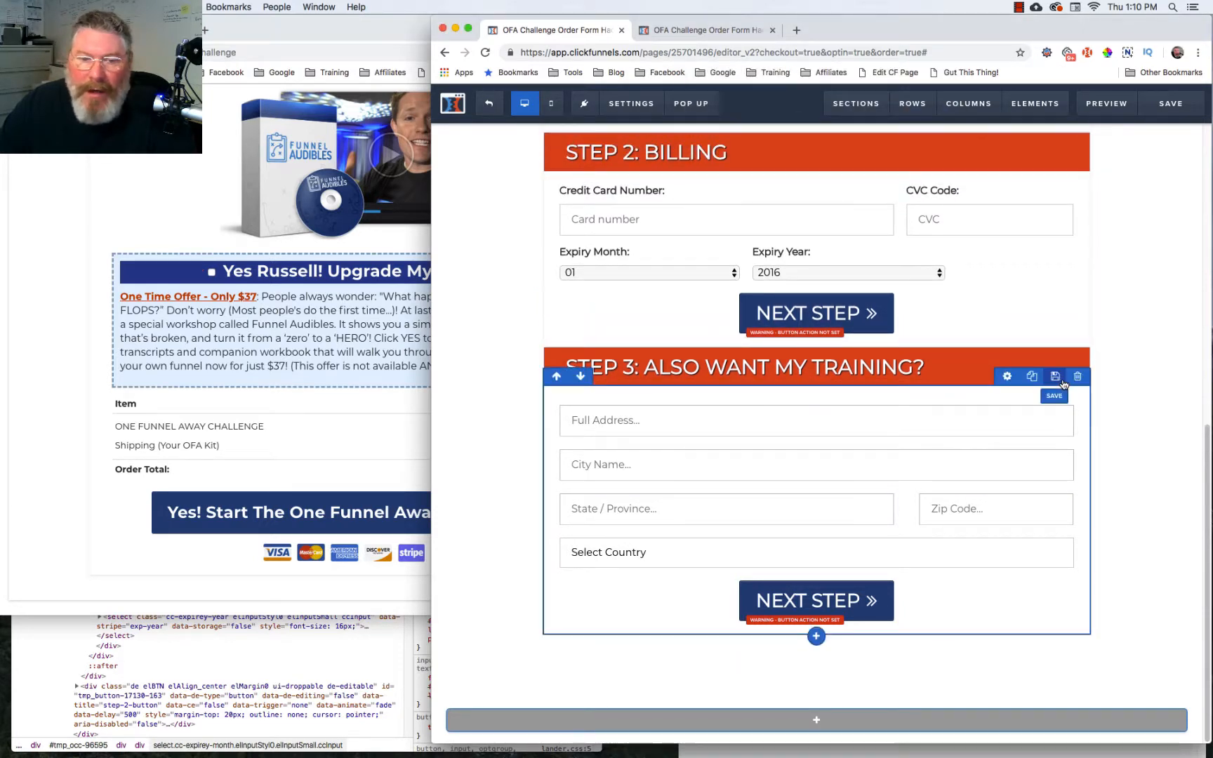
{"action": "mouse_move", "coordinate": [1065, 412]}
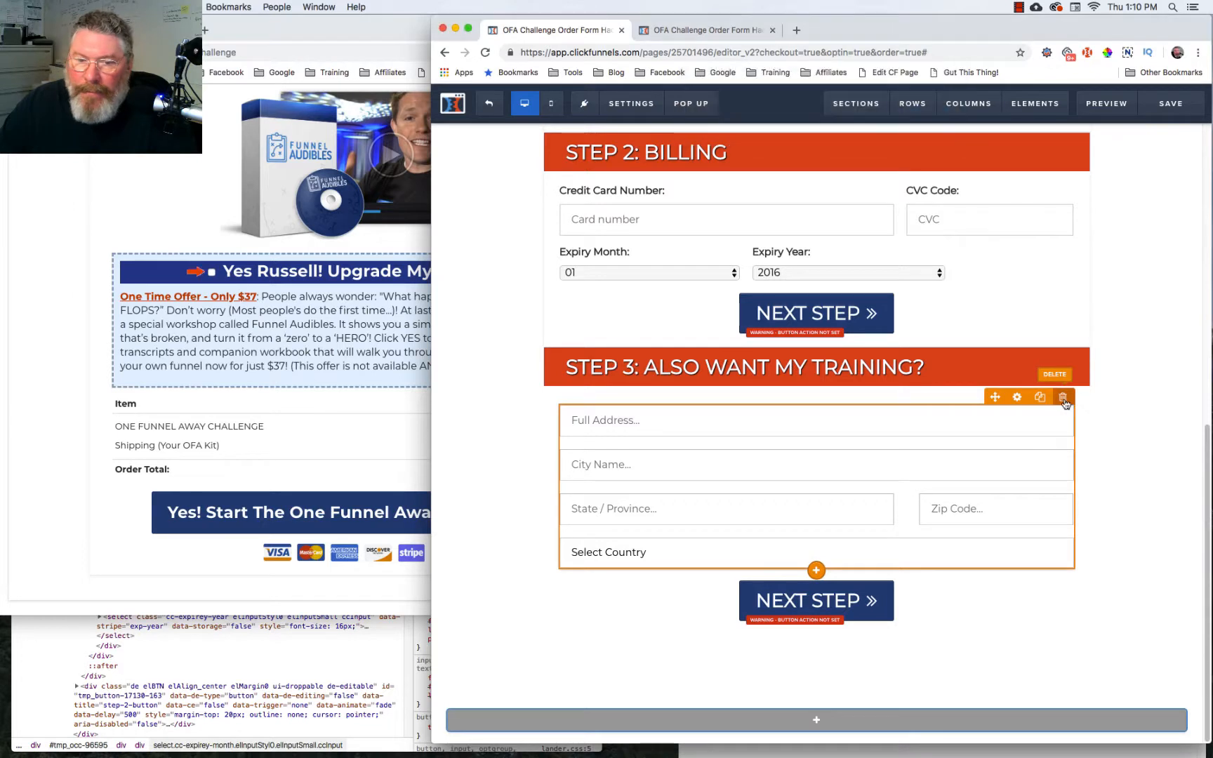
{"action": "left_click", "coordinate": [1063, 398]}
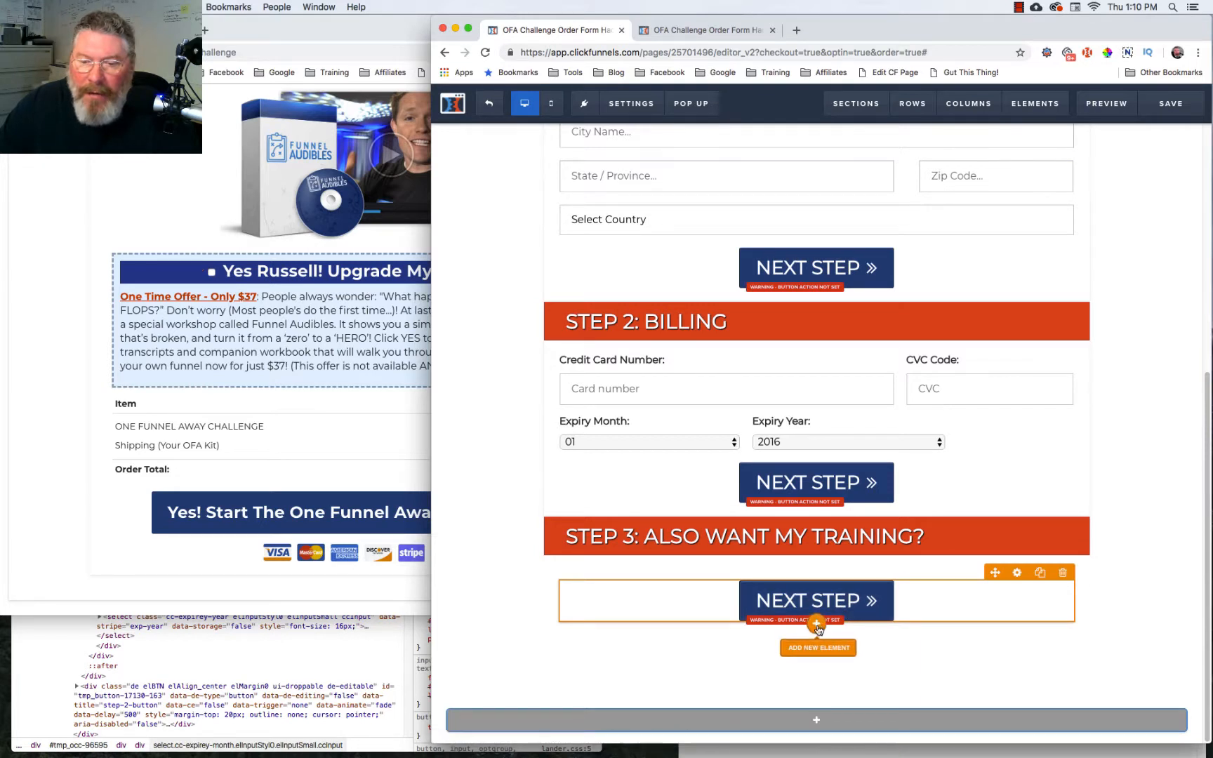
Add an Image element below the Step 3 Next Step button and assign it the Funnel Audibles picture from the image library.
{"action": "left_click", "coordinate": [817, 623]}
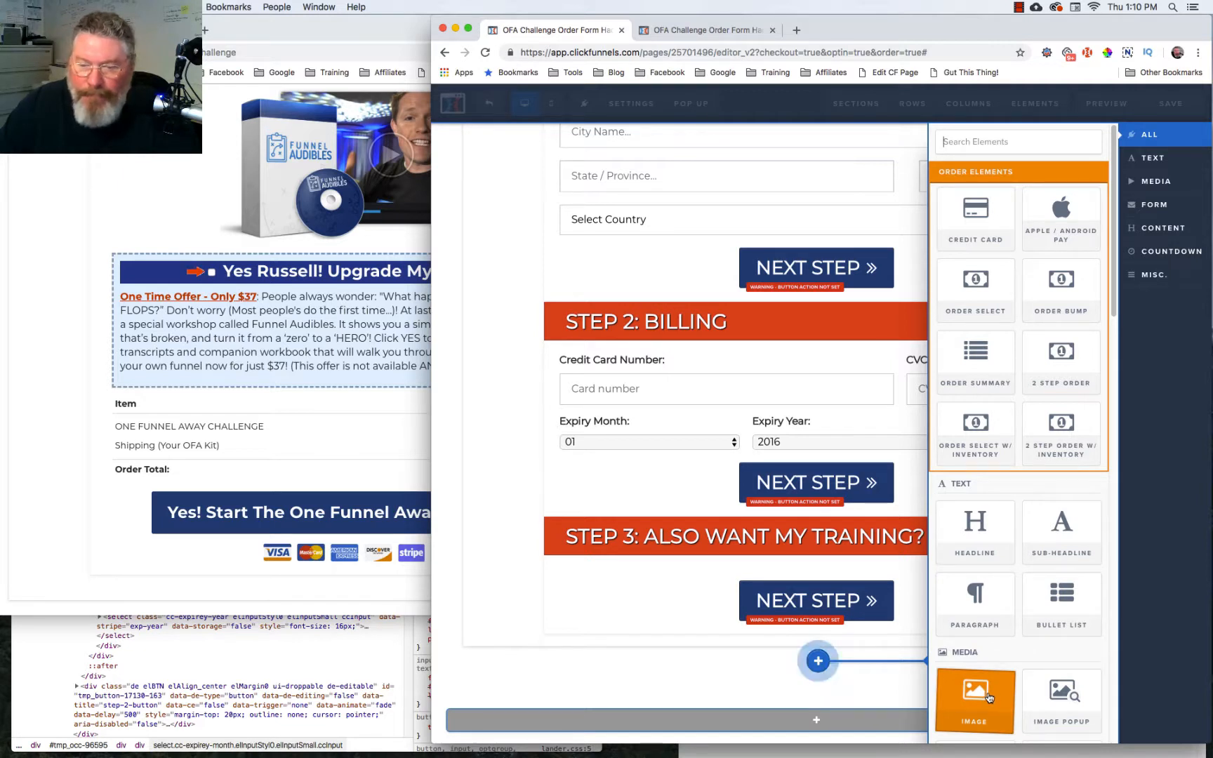
{"action": "left_click", "coordinate": [989, 697]}
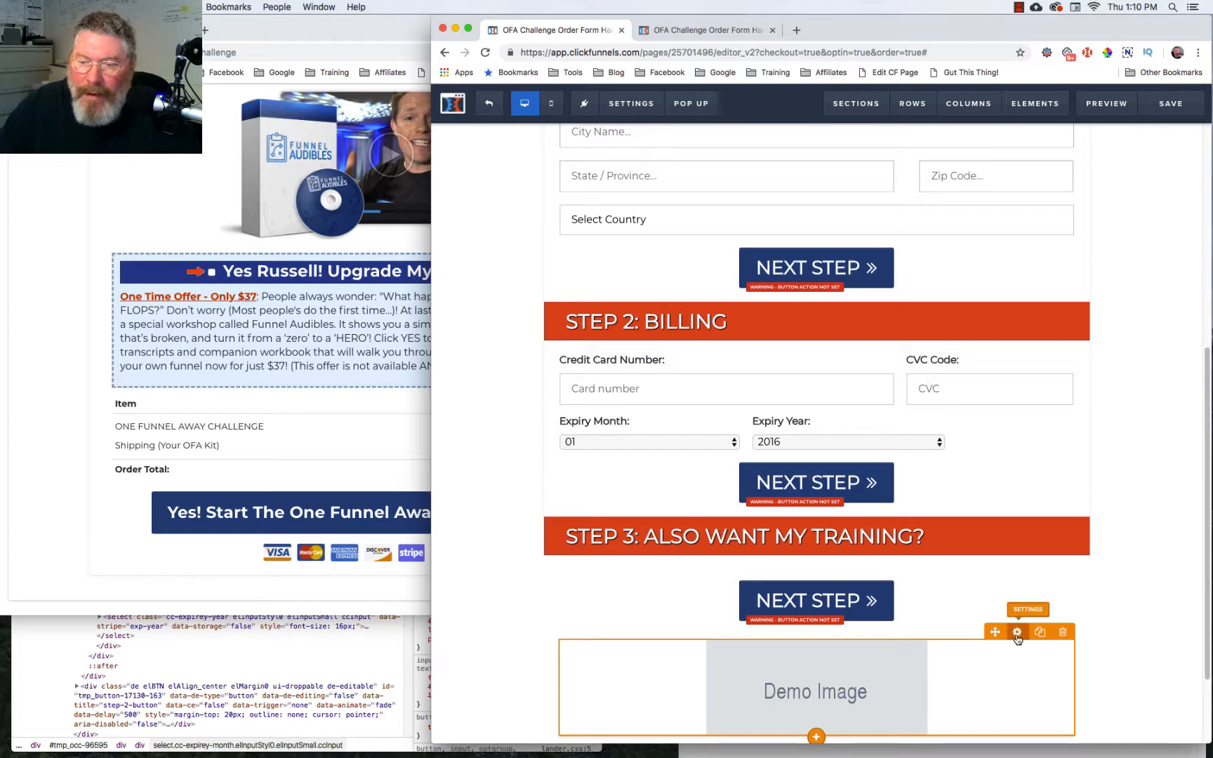
{"action": "left_click", "coordinate": [1017, 634]}
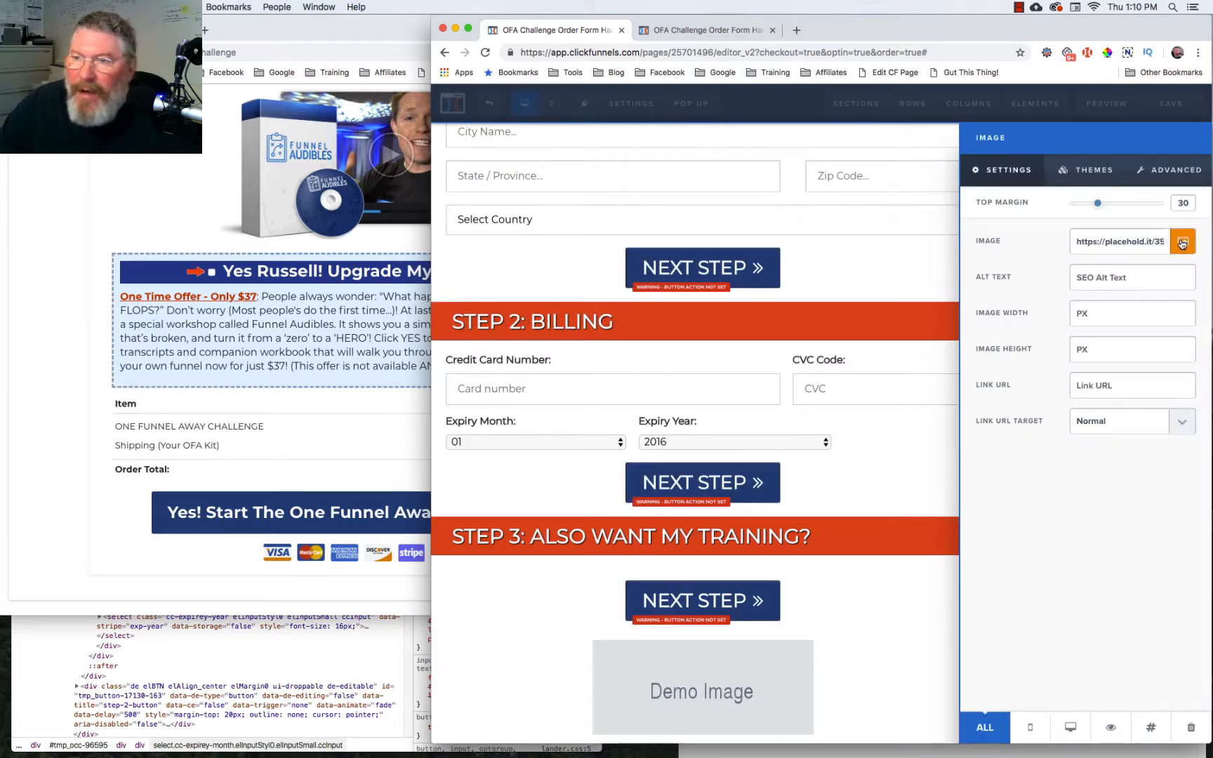
{"action": "left_click", "coordinate": [1182, 243]}
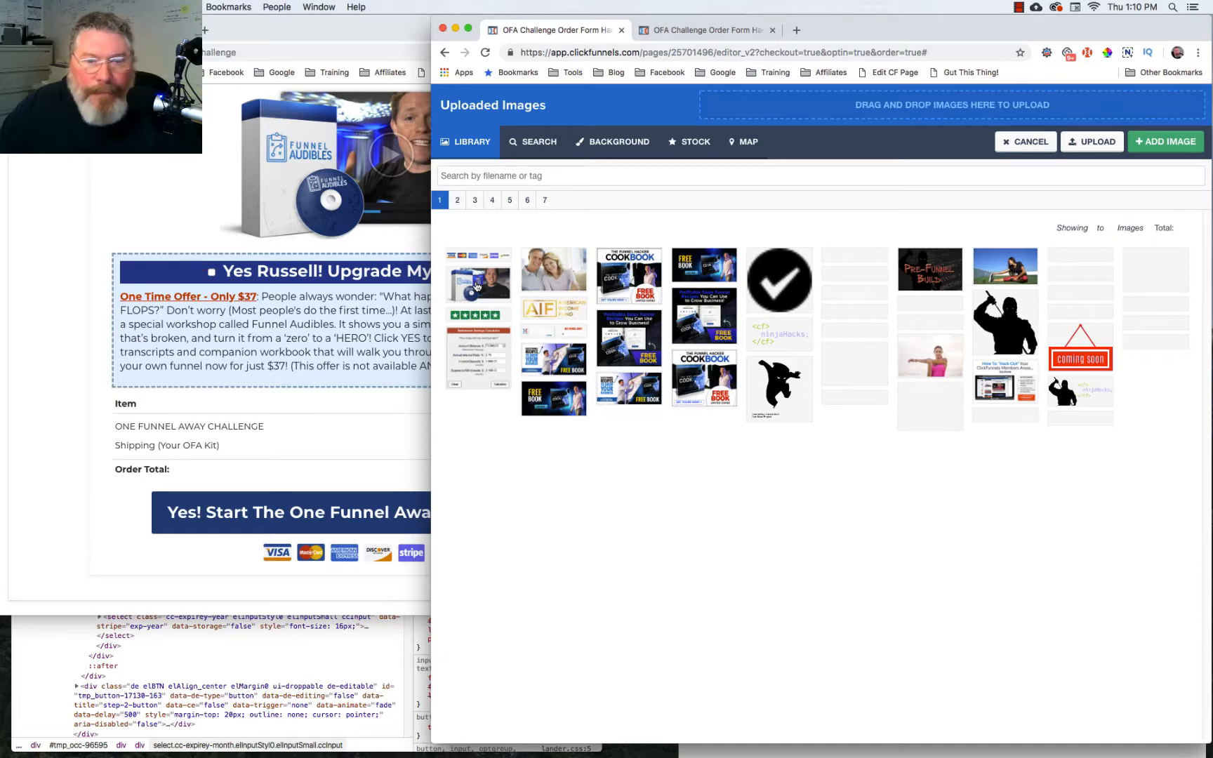
{"action": "left_click", "coordinate": [476, 287]}
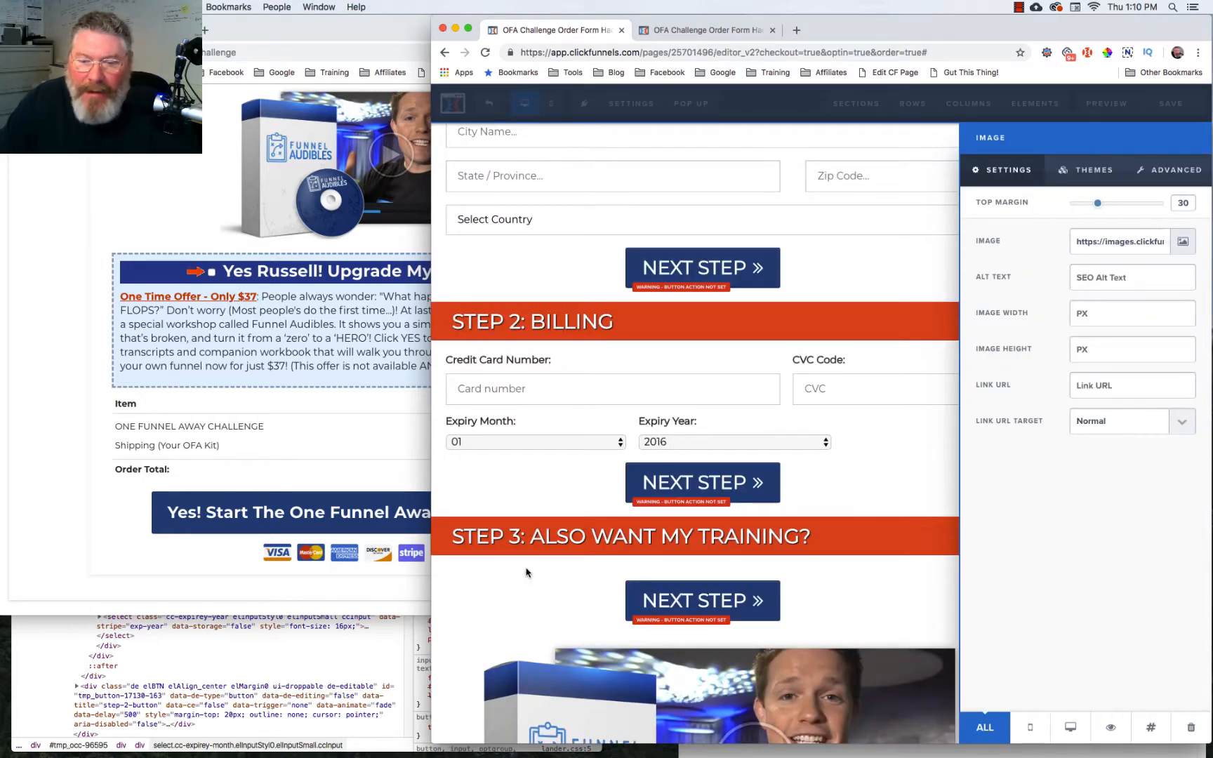
{"action": "left_click", "coordinate": [529, 572]}
Inspect the reference Funnel Audibles image's dimensions in DevTools.
{"action": "scroll", "coordinate": [533, 570], "scroll_direction": "down", "scroll_amount": 3}
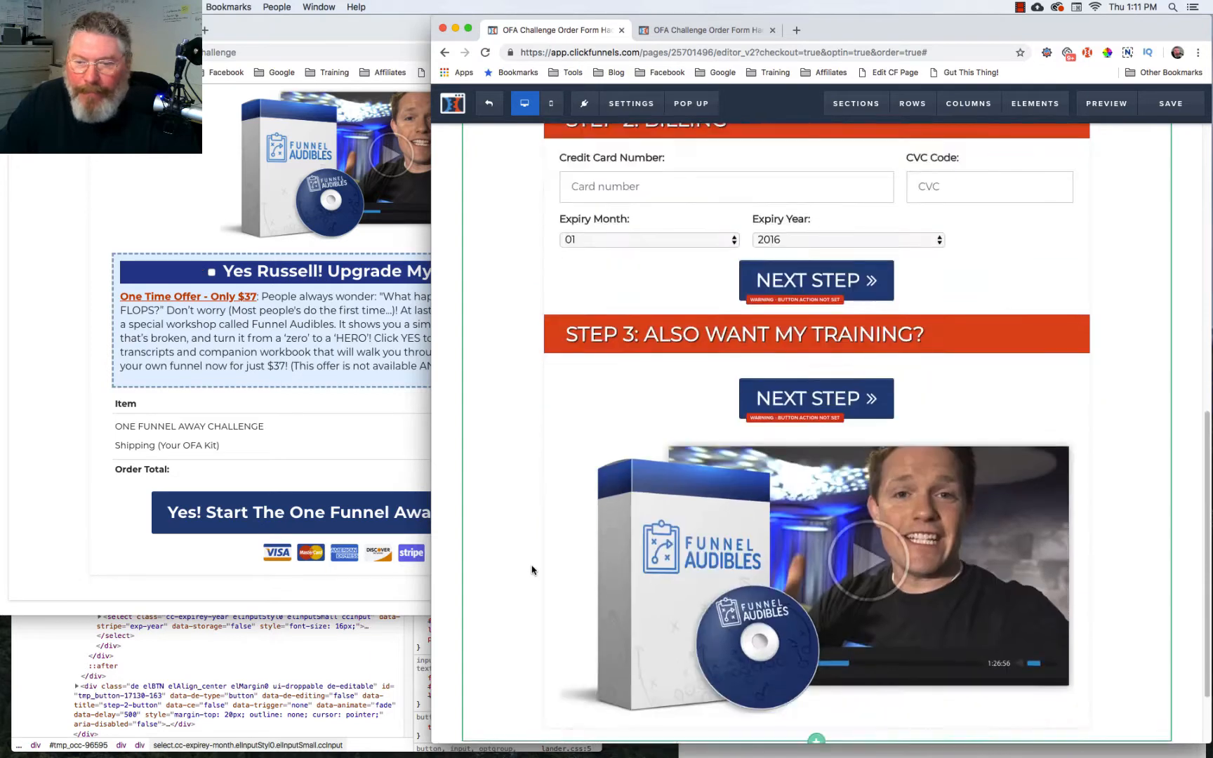
{"action": "scroll", "coordinate": [531, 570], "scroll_direction": "down", "scroll_amount": 2}
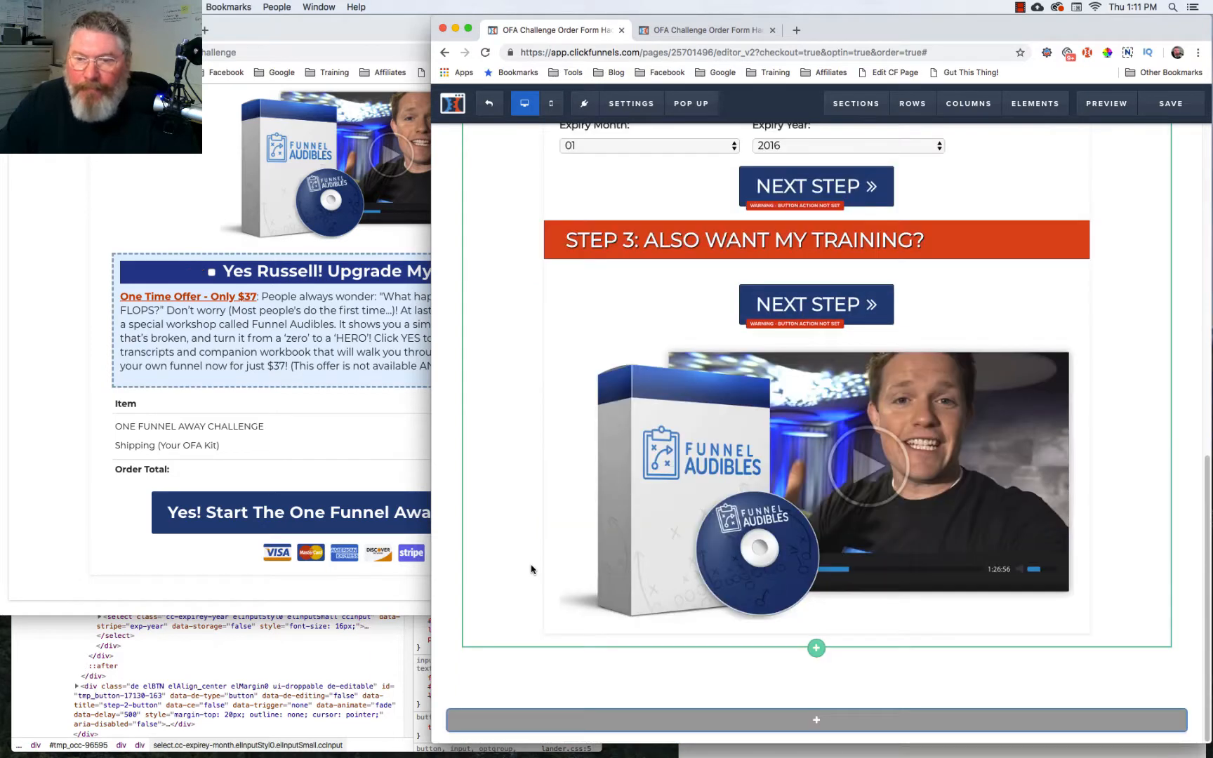
{"action": "right_click", "coordinate": [341, 145]}
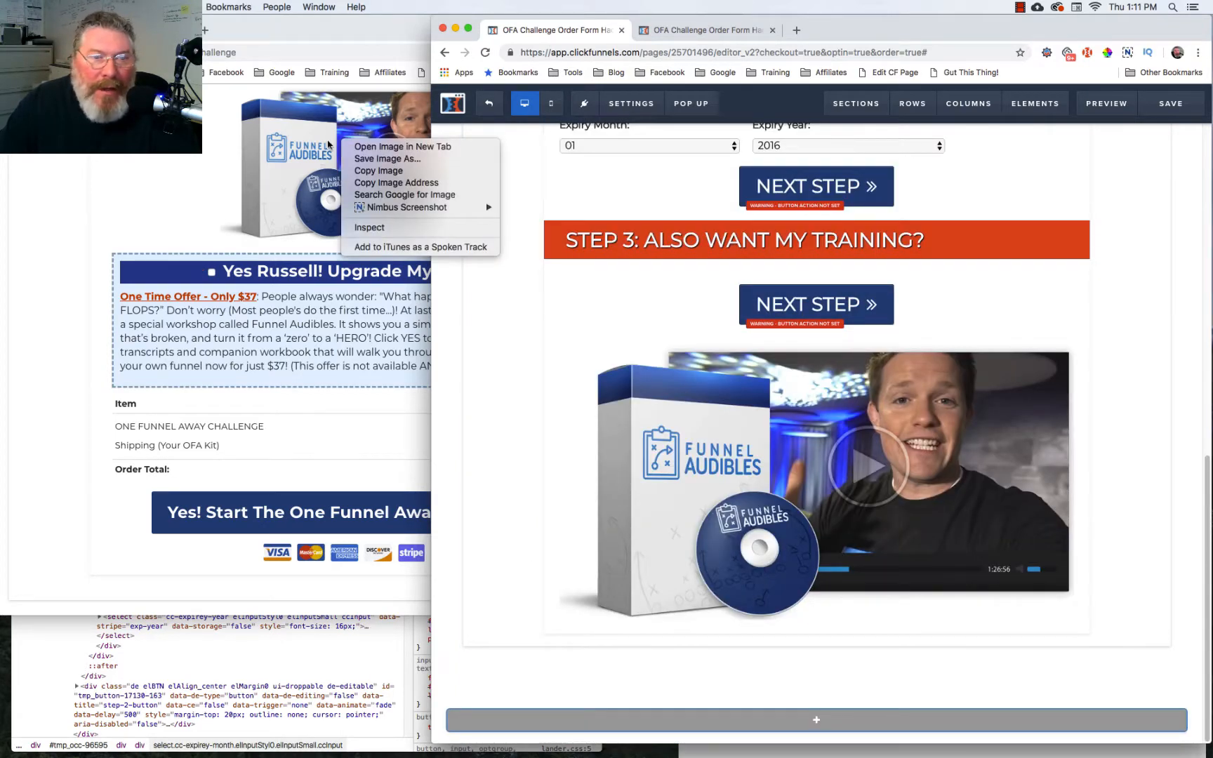
{"action": "left_click", "coordinate": [309, 148]}
{"action": "left_click", "coordinate": [306, 148]}
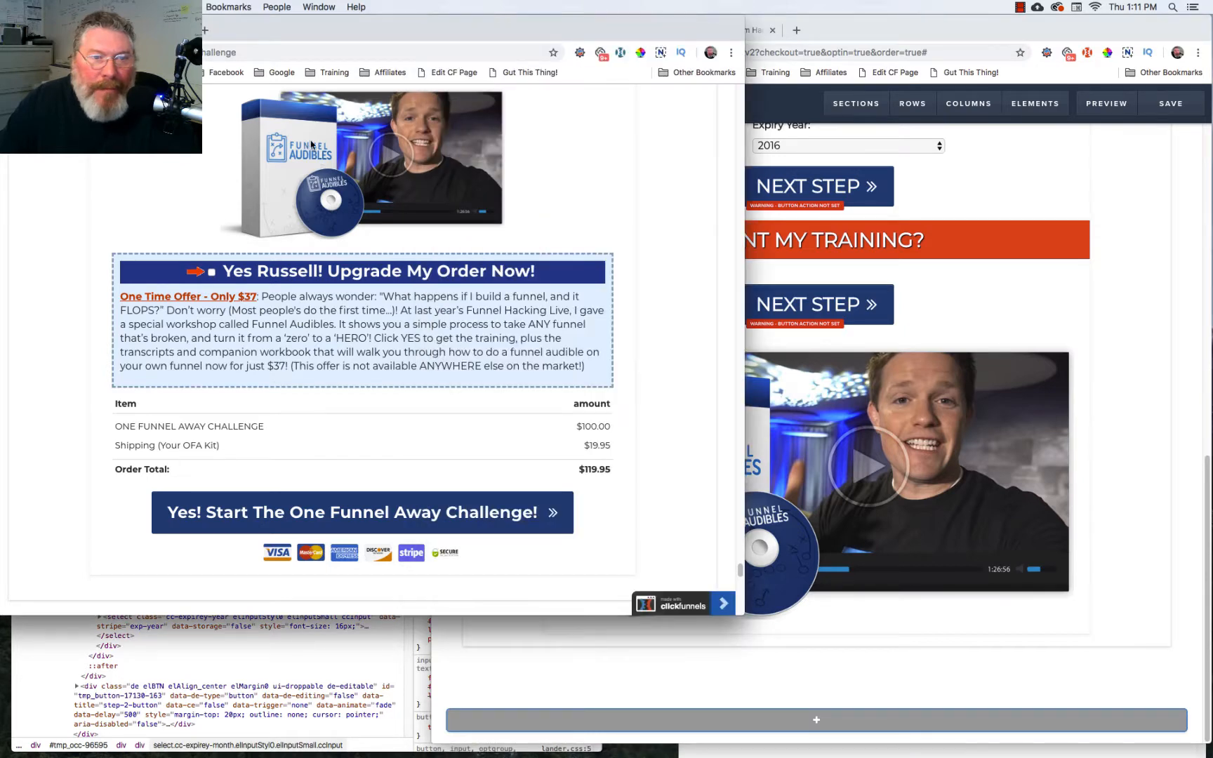
{"action": "right_click", "coordinate": [311, 145]}
{"action": "left_click", "coordinate": [343, 234]}
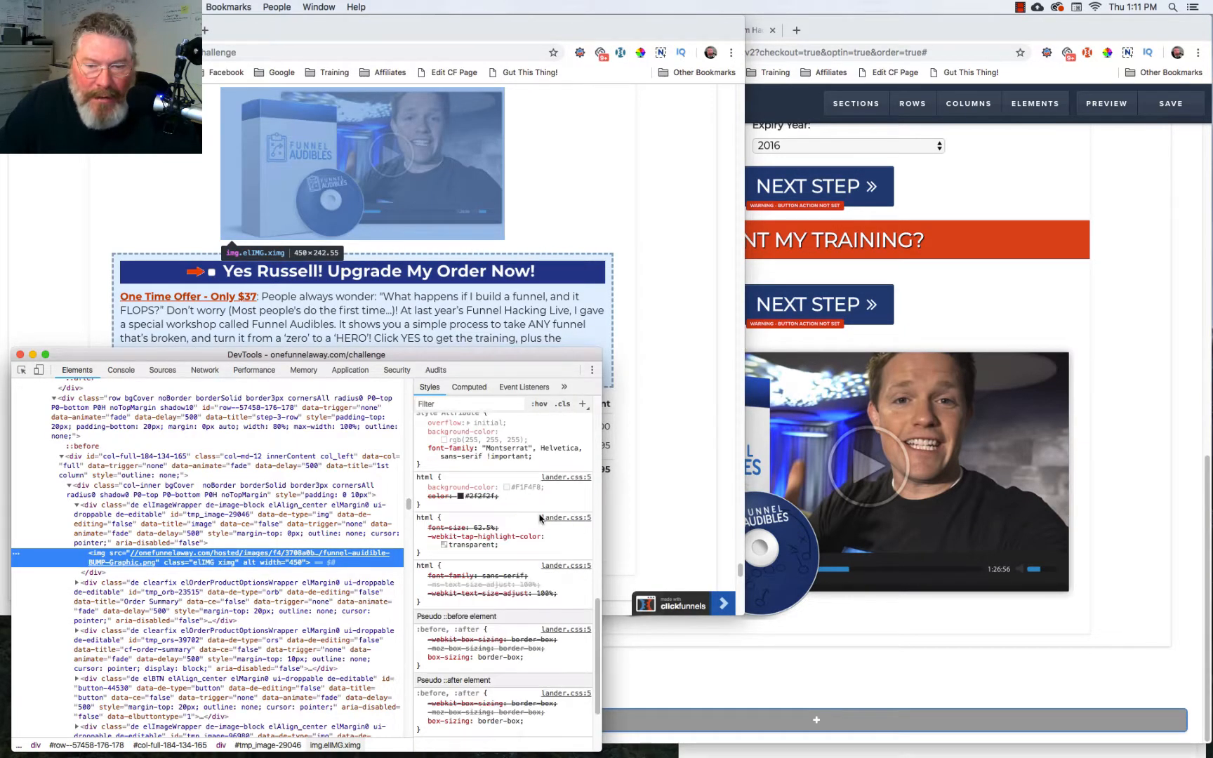
{"action": "scroll", "coordinate": [540, 518], "scroll_direction": "down", "scroll_amount": 3}
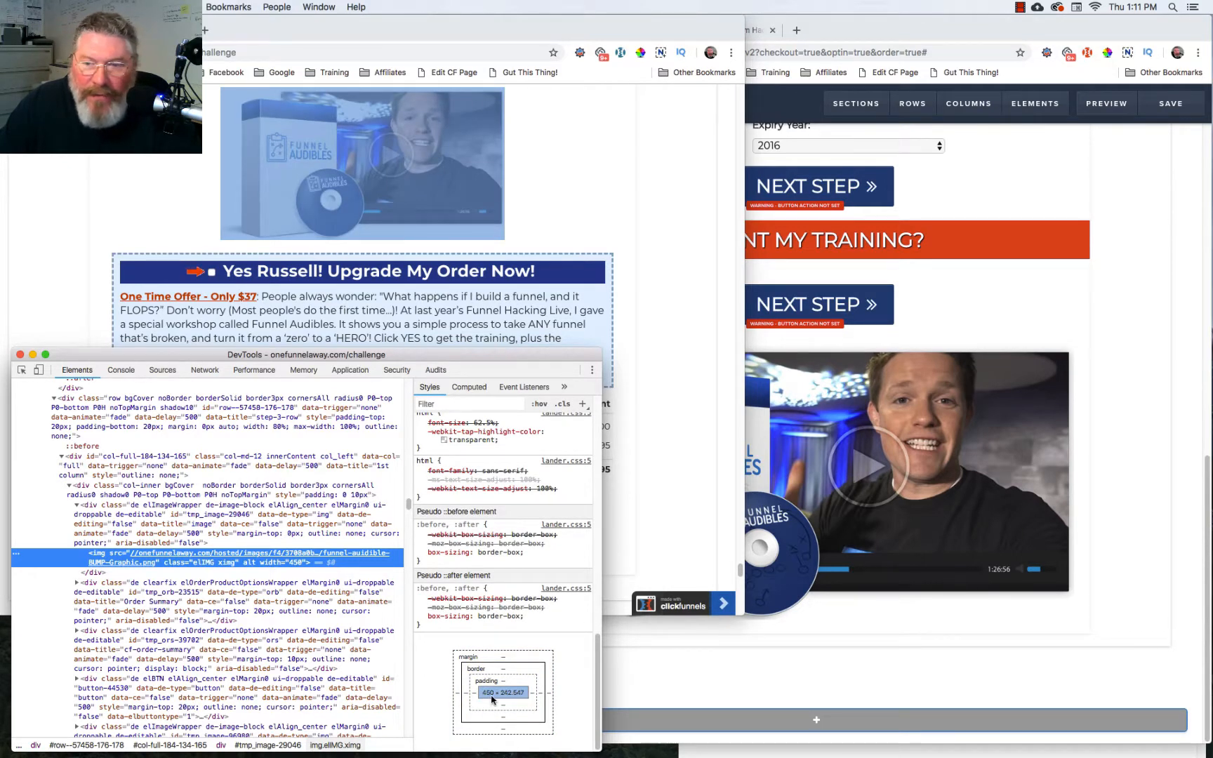
Set the width of the new Funnel Audibles image in Step 3 to 450.
{"action": "left_click", "coordinate": [970, 491]}
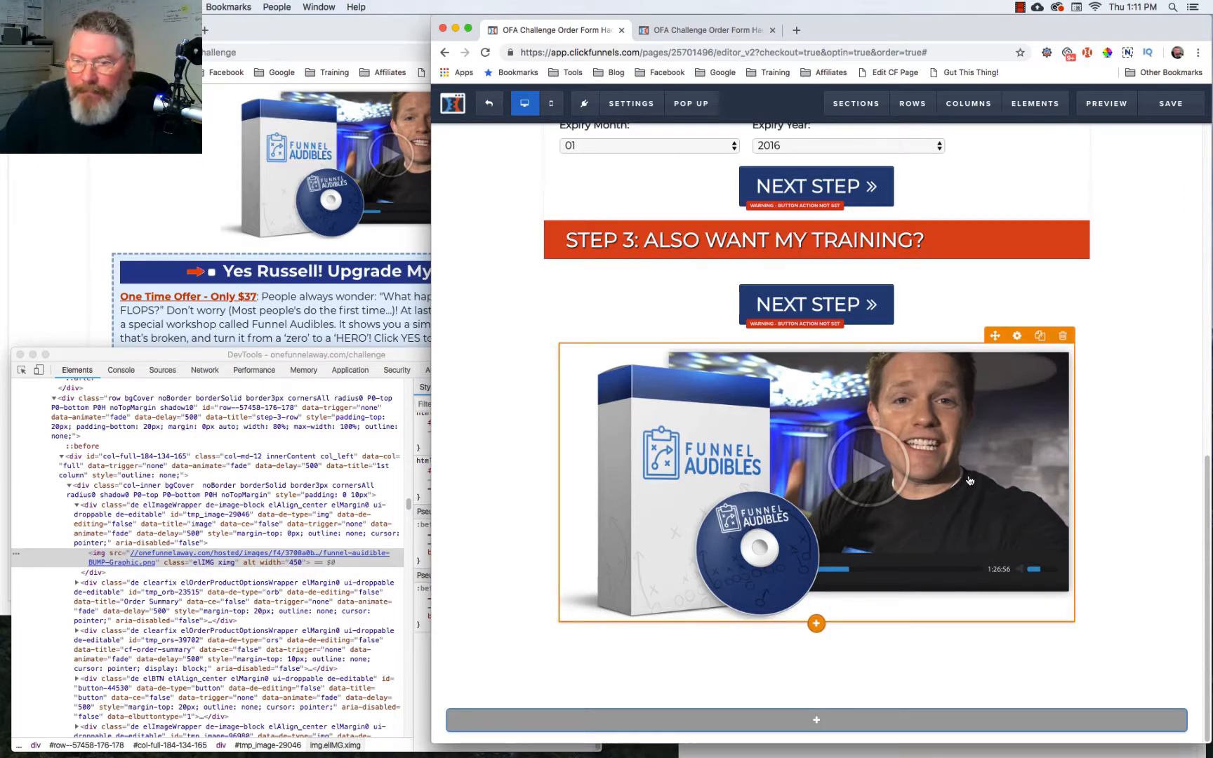
{"action": "left_click", "coordinate": [970, 481]}
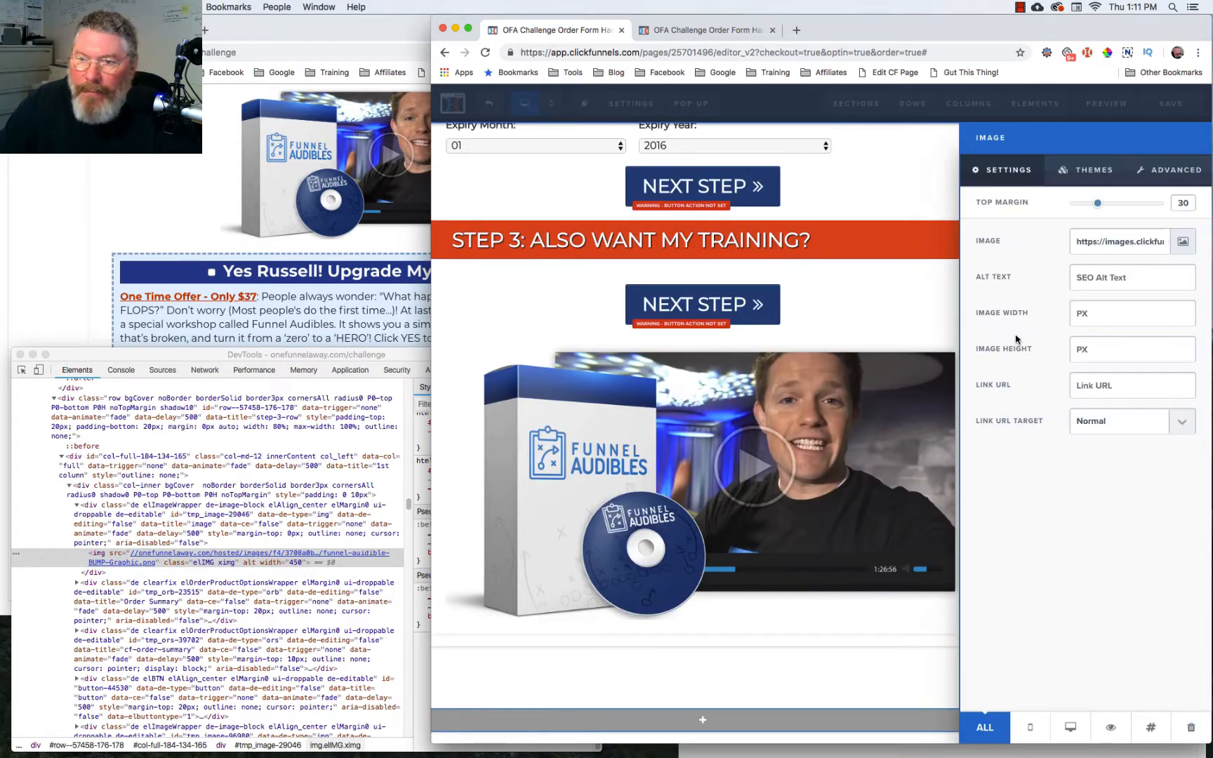
{"action": "left_click", "coordinate": [1102, 313]}
{"action": "type", "text": "450"}
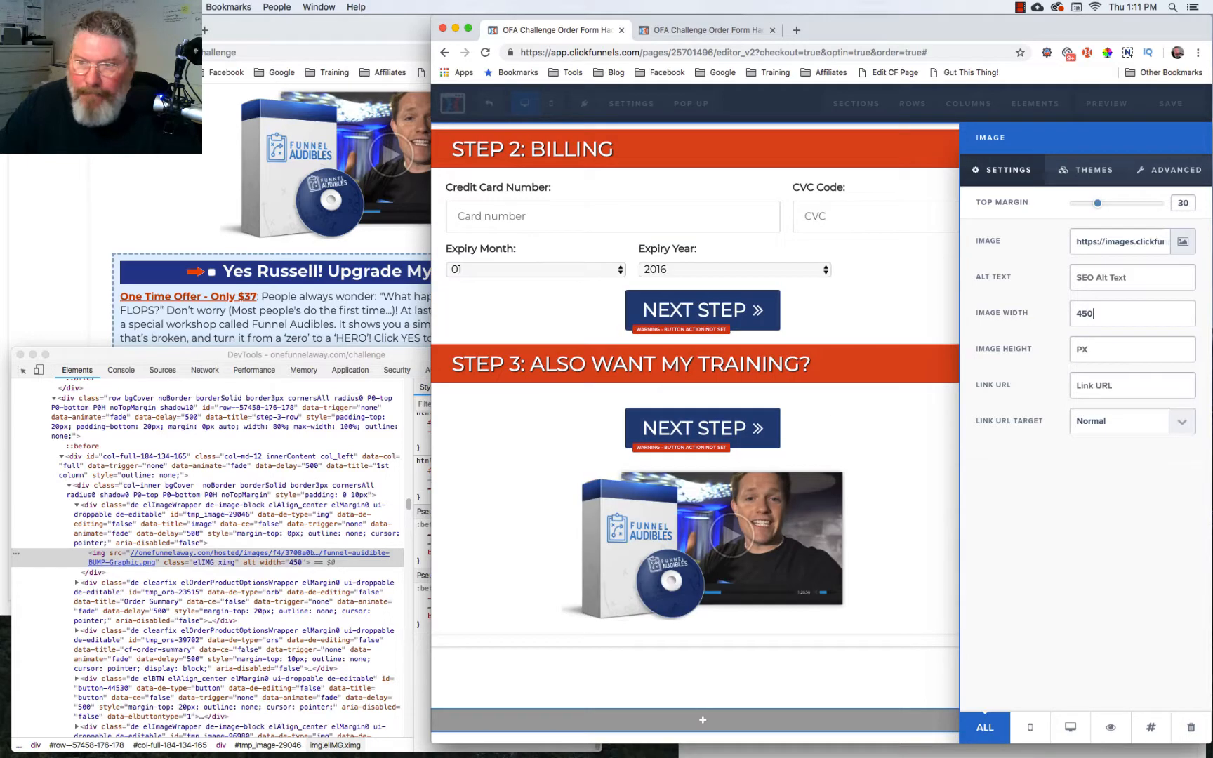
{"action": "left_click", "coordinate": [902, 447]}
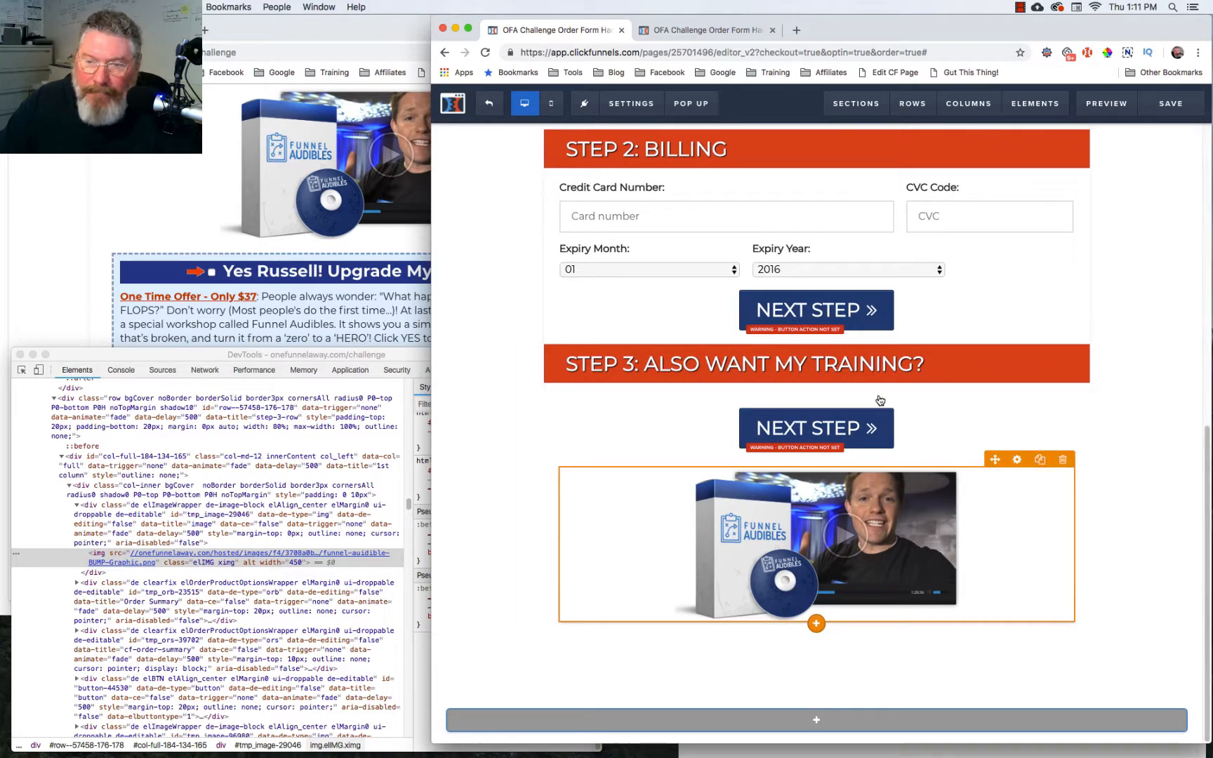
Move the Funnel Audibles image above the Step 3 Next Step button and review the reference's order bump and summary.
{"action": "left_click_drag", "start_coordinate": [878, 396], "coordinate": [875, 398]}
{"action": "left_click", "coordinate": [155, 239]}
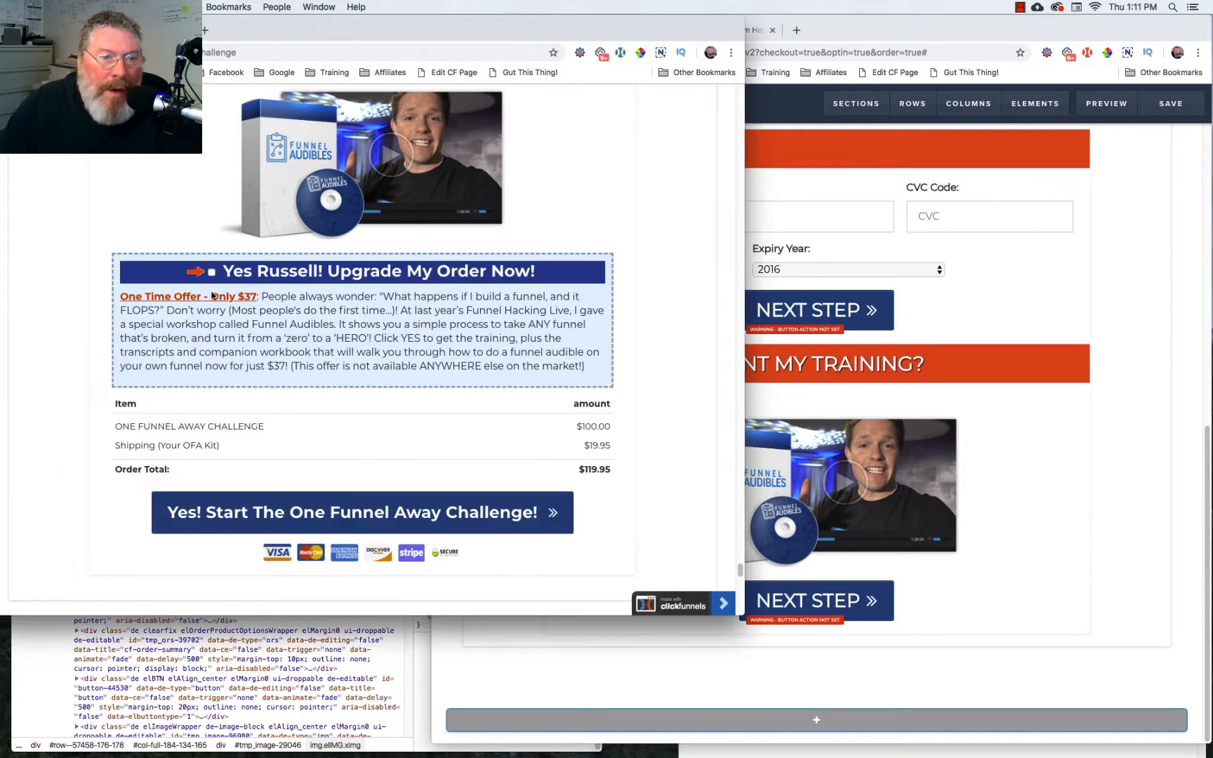
{"action": "scroll", "coordinate": [491, 281], "scroll_direction": "down", "scroll_amount": 2}
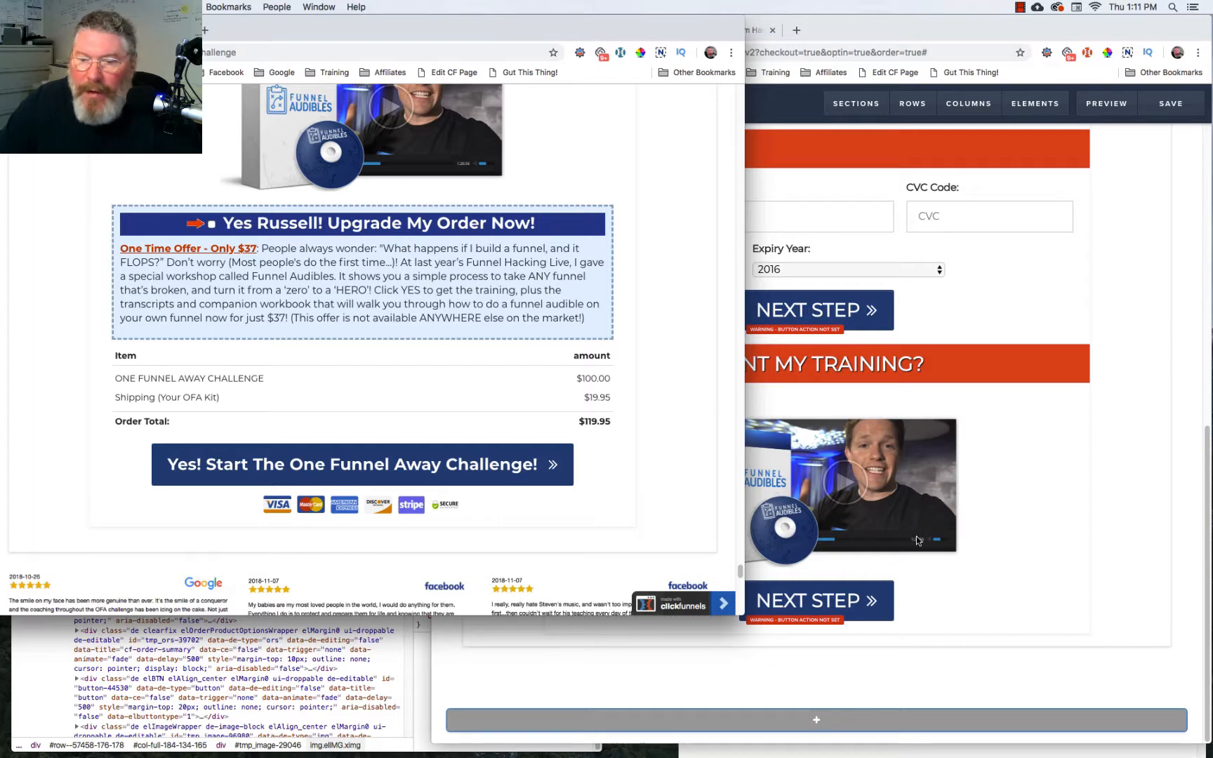
Add an Order Bump element below the Funnel Audibles image in the Step 3 section of the order form.
{"action": "left_click", "coordinate": [822, 510]}
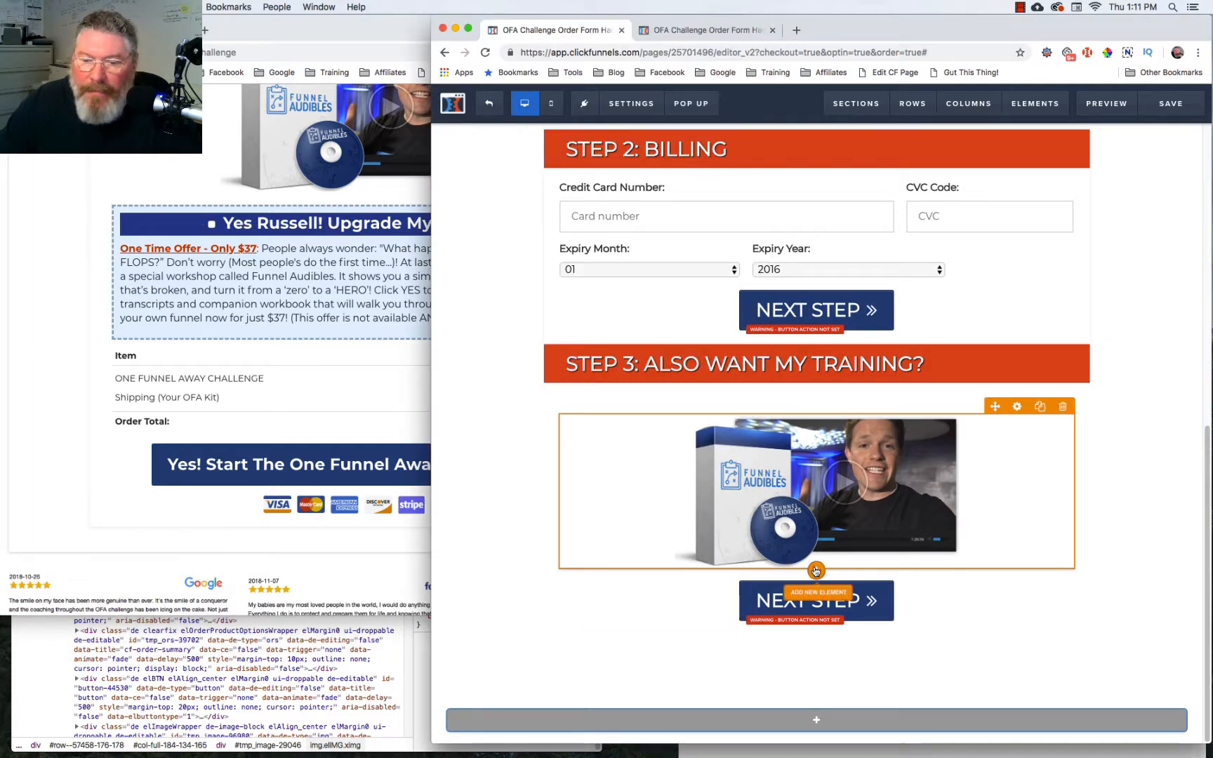
{"action": "left_click", "coordinate": [817, 570]}
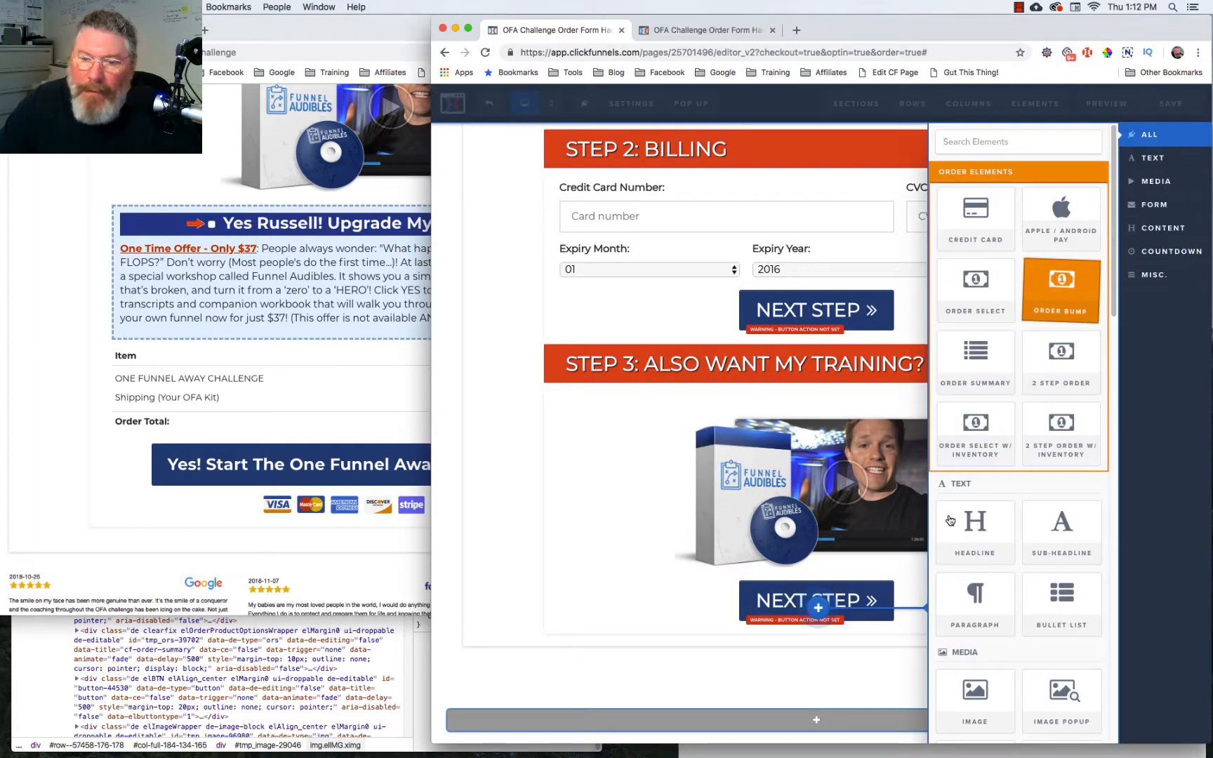
{"action": "left_click", "coordinate": [1061, 287]}
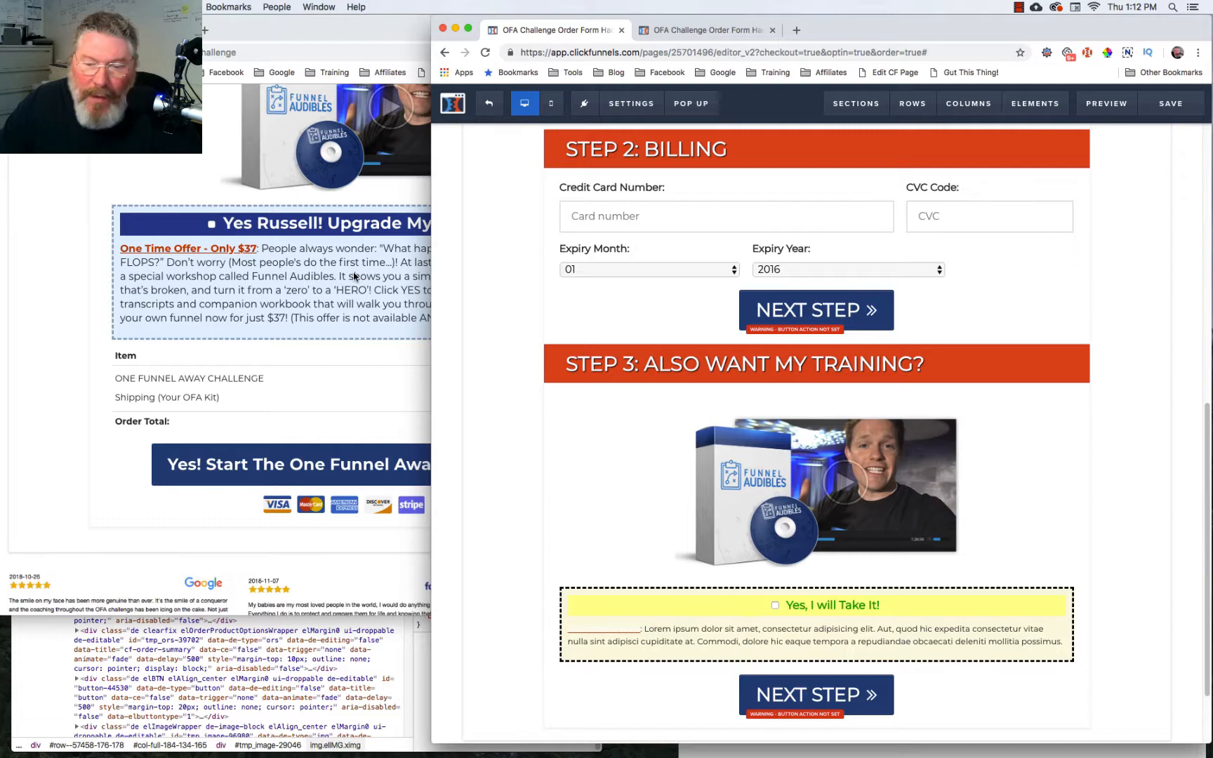
Inspect the headline bar of the reference page's order bump and look up its background color code.
{"action": "left_click", "coordinate": [323, 298]}
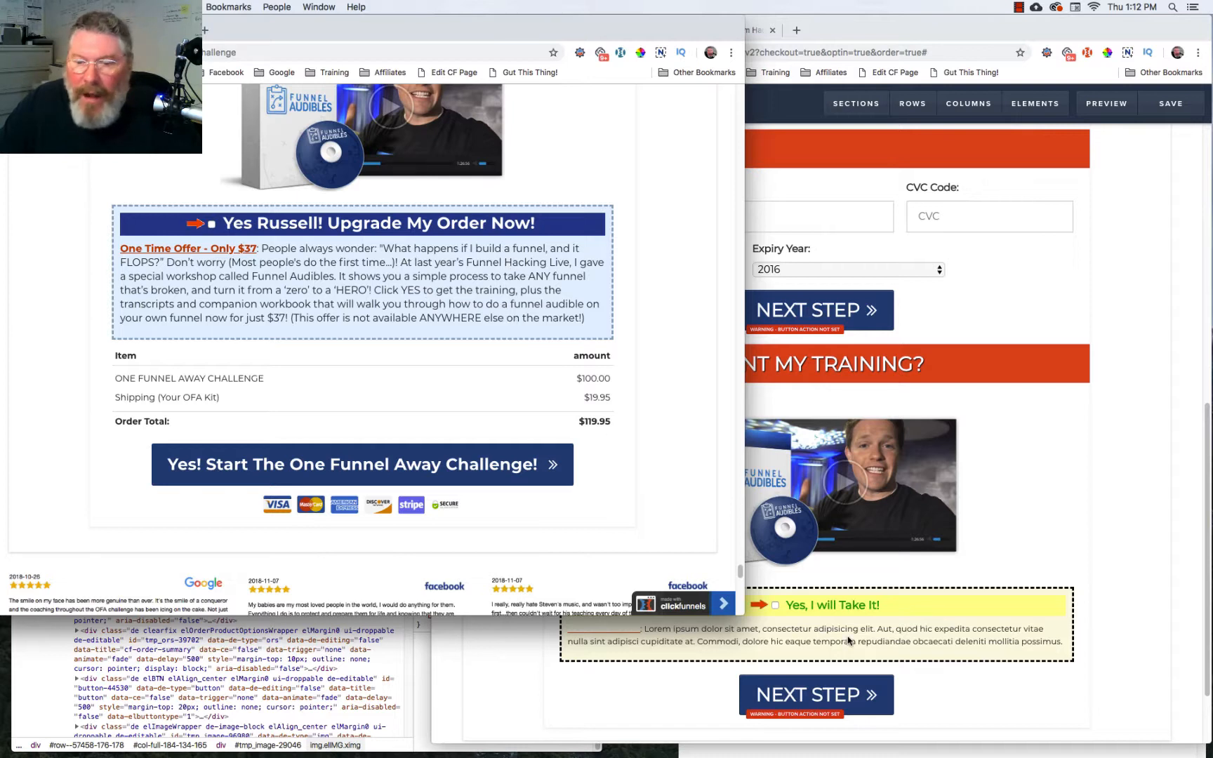
{"action": "right_click", "coordinate": [550, 228]}
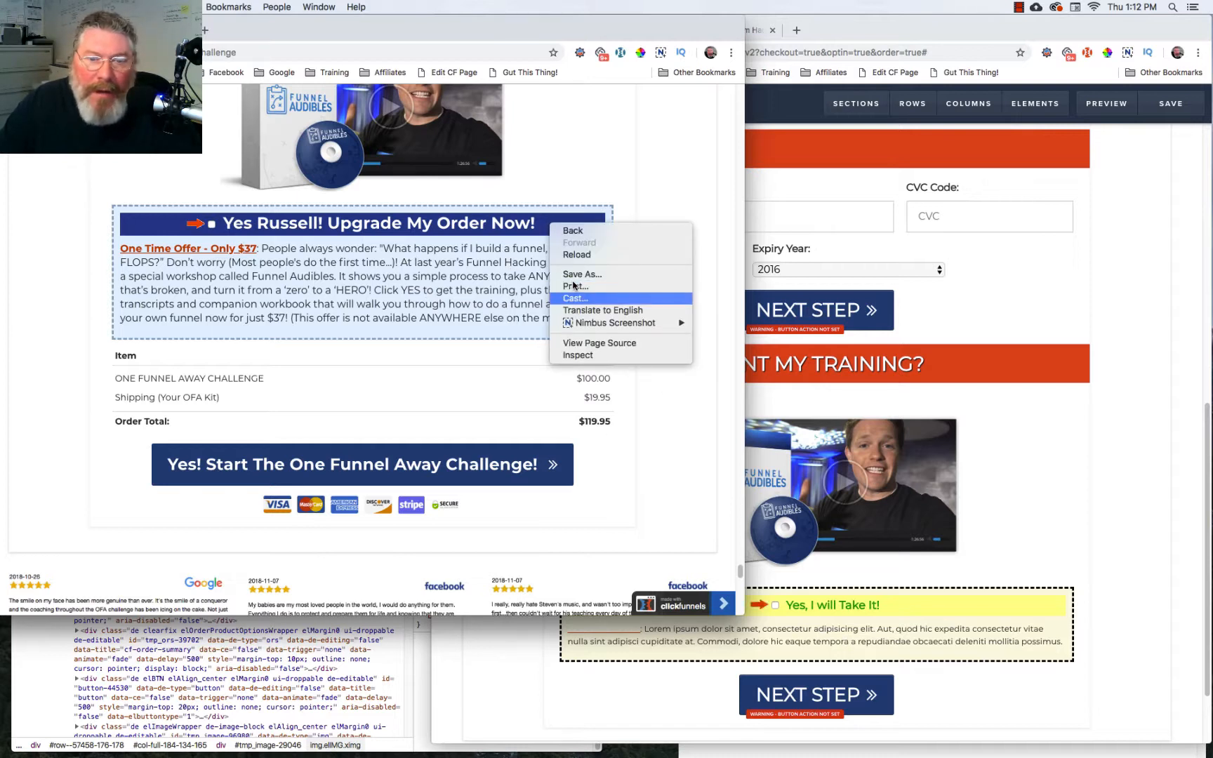
{"action": "left_click", "coordinate": [580, 356]}
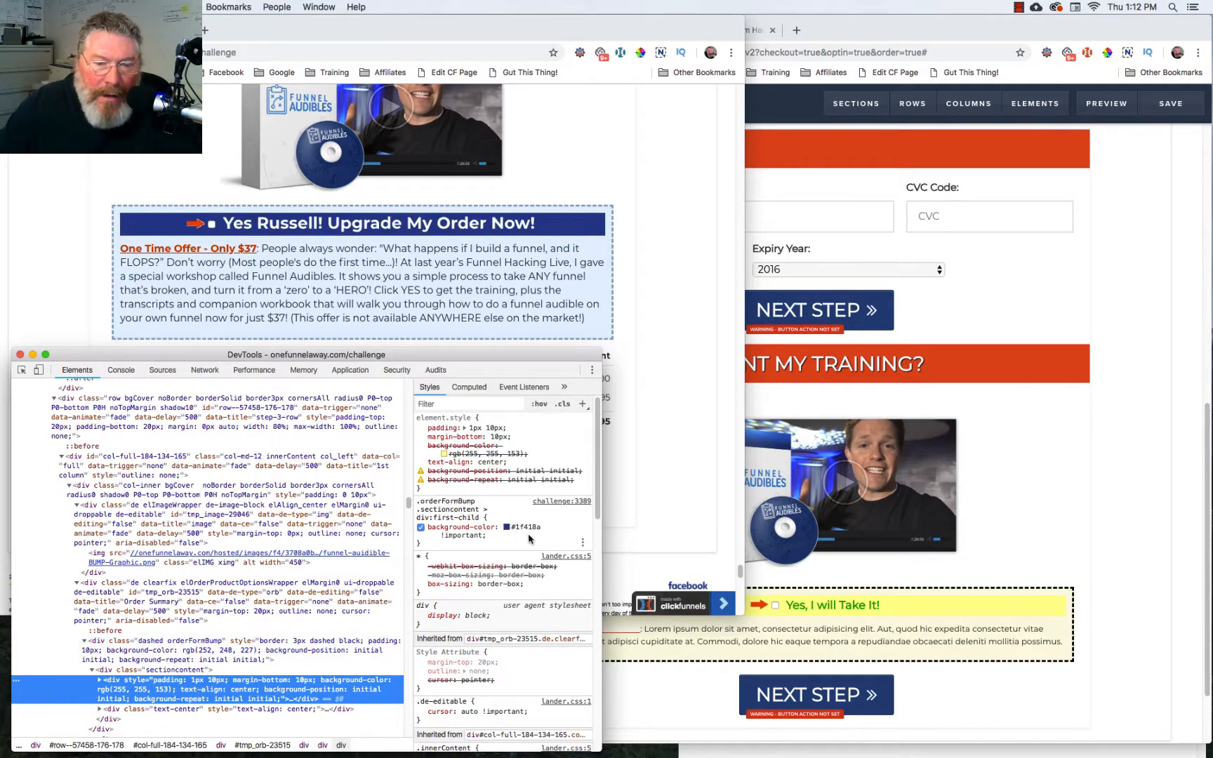
{"action": "left_click", "coordinate": [506, 528]}
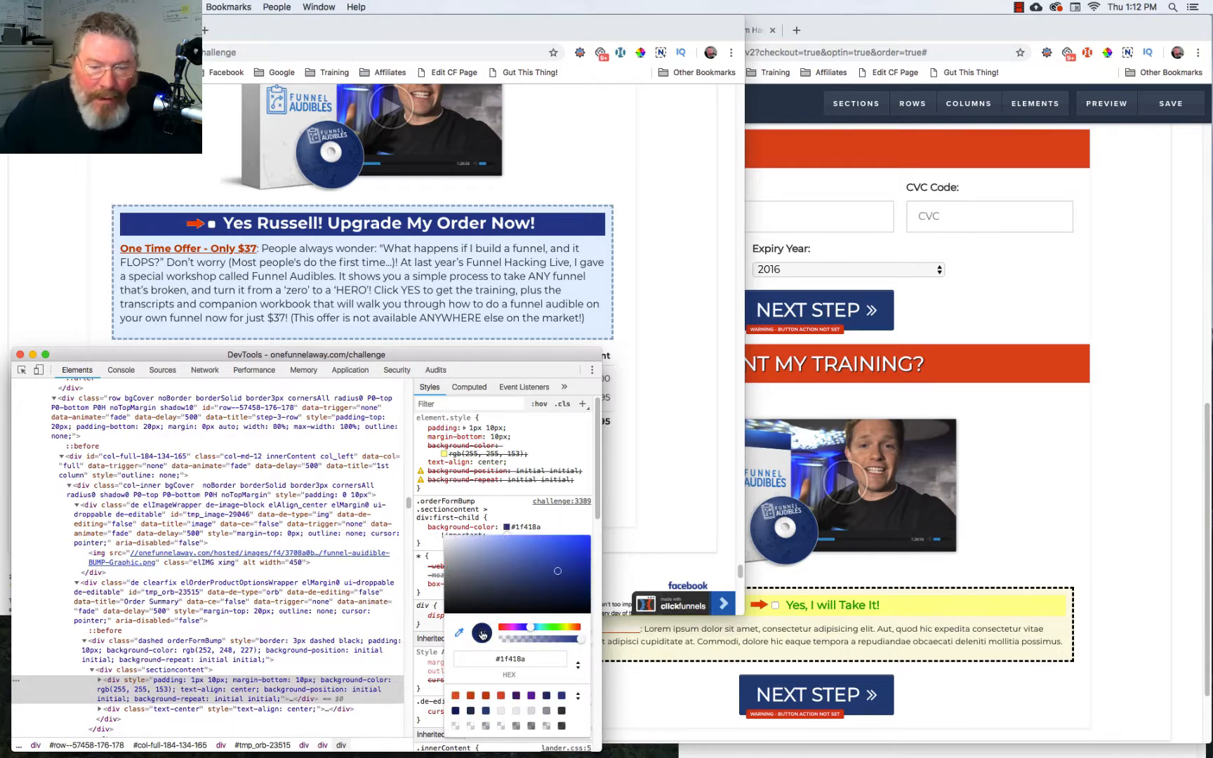
{"action": "left_click", "coordinate": [459, 634]}
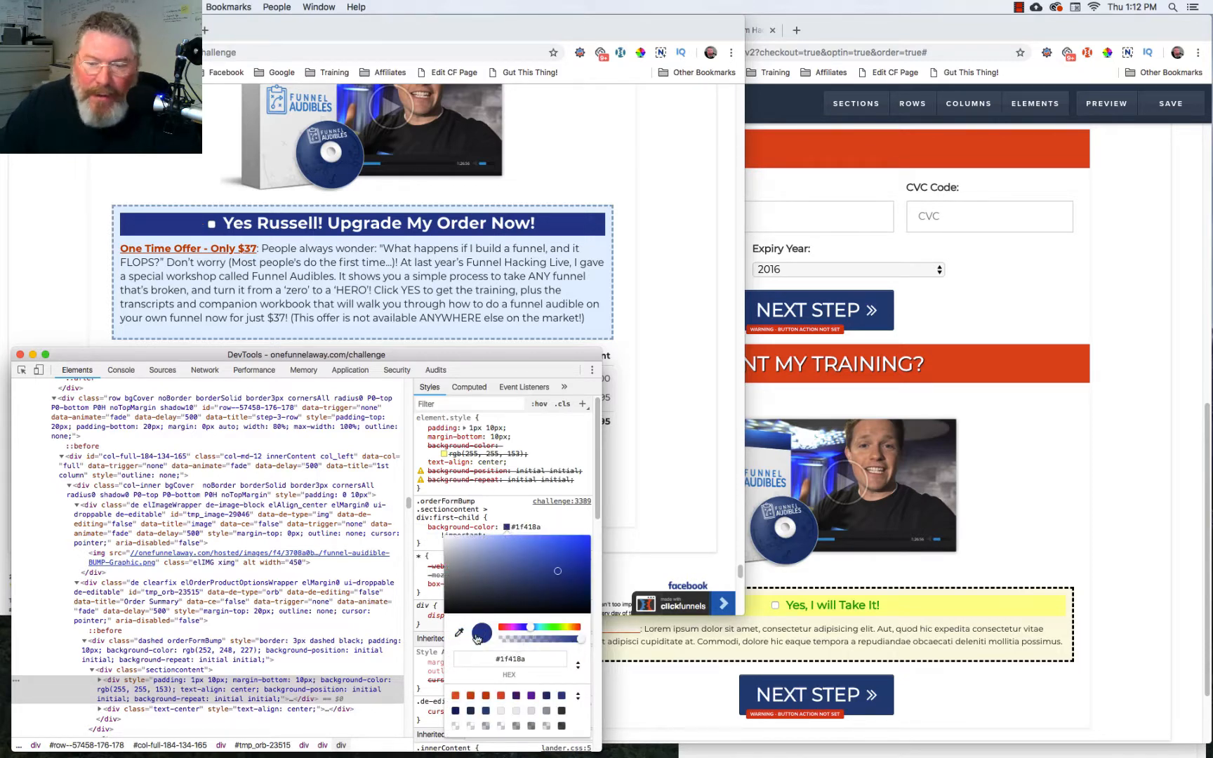
Set the headline background of the new order bump to #1f418a.
{"action": "left_click", "coordinate": [944, 602]}
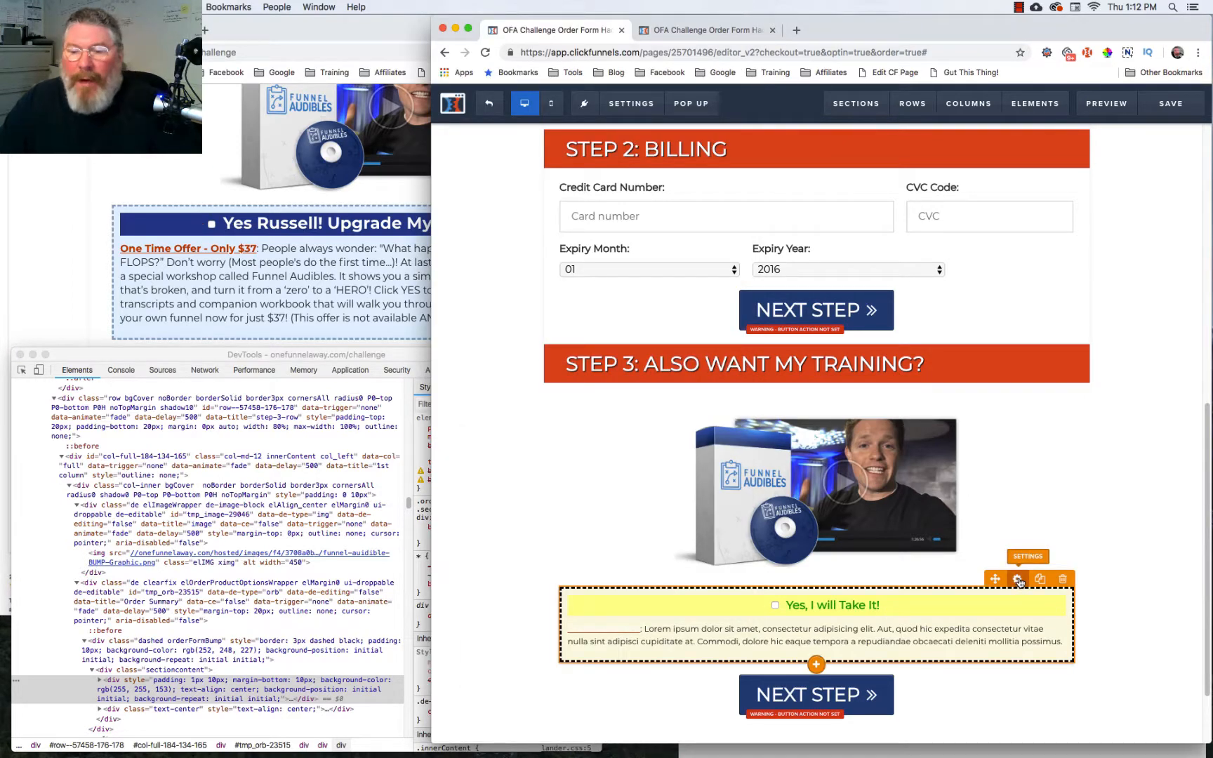
{"action": "left_click", "coordinate": [1018, 580]}
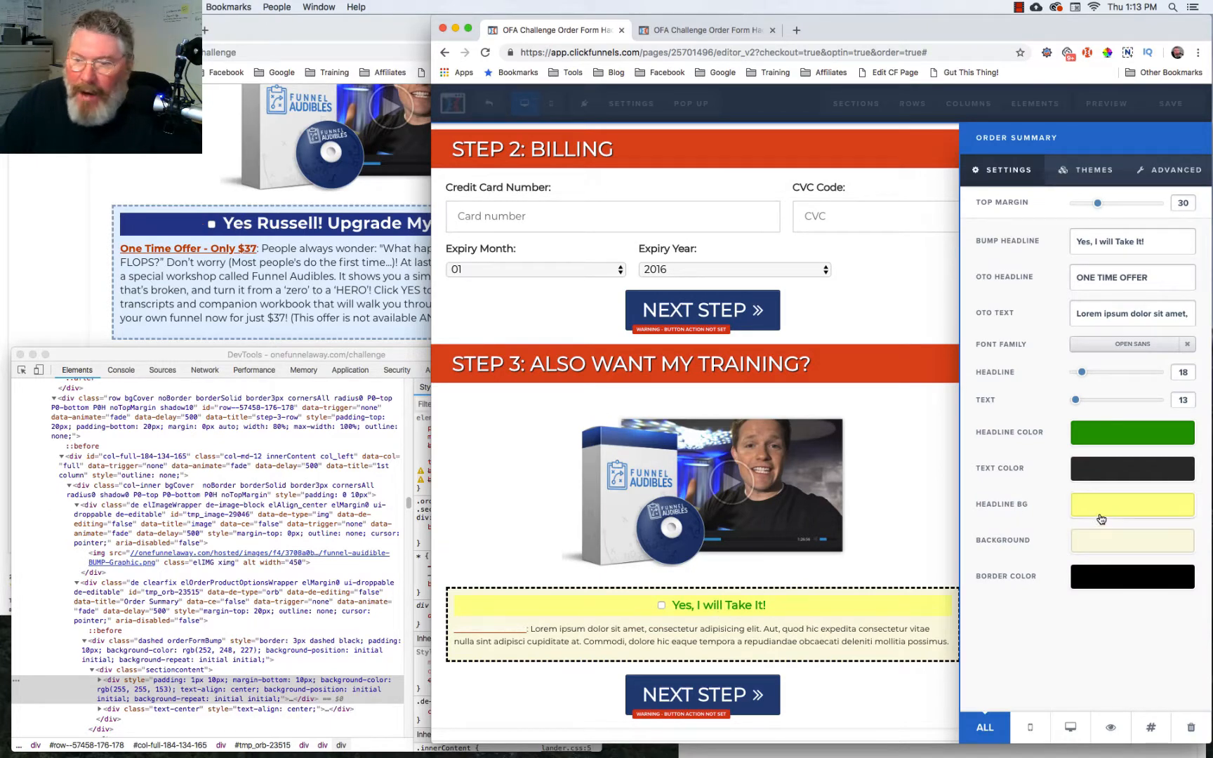
{"action": "left_click", "coordinate": [1098, 507]}
{"action": "left_click_drag", "start_coordinate": [1117, 657], "coordinate": [1170, 656]}
{"action": "type", "text": "#1f418a"}
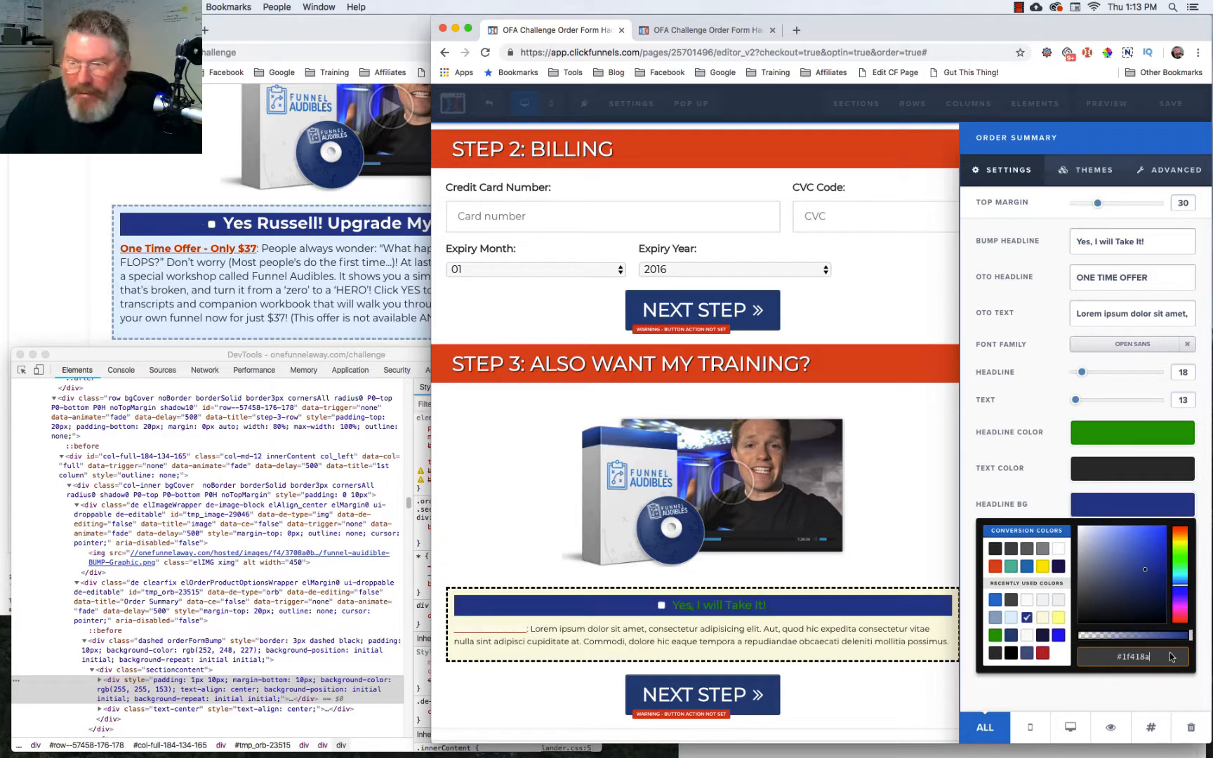
{"action": "left_click", "coordinate": [1040, 465]}
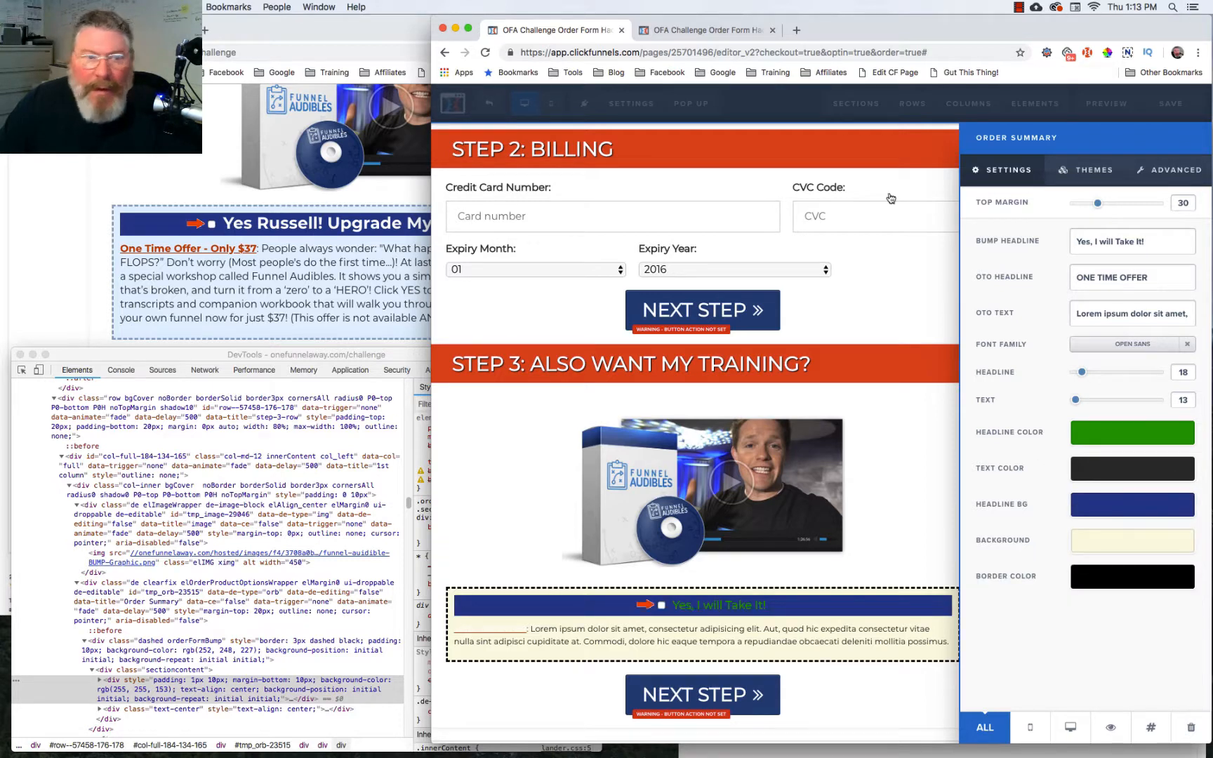
Inspect the reference order bump's box and show its background color as a hex code.
{"action": "right_click", "coordinate": [168, 333]}
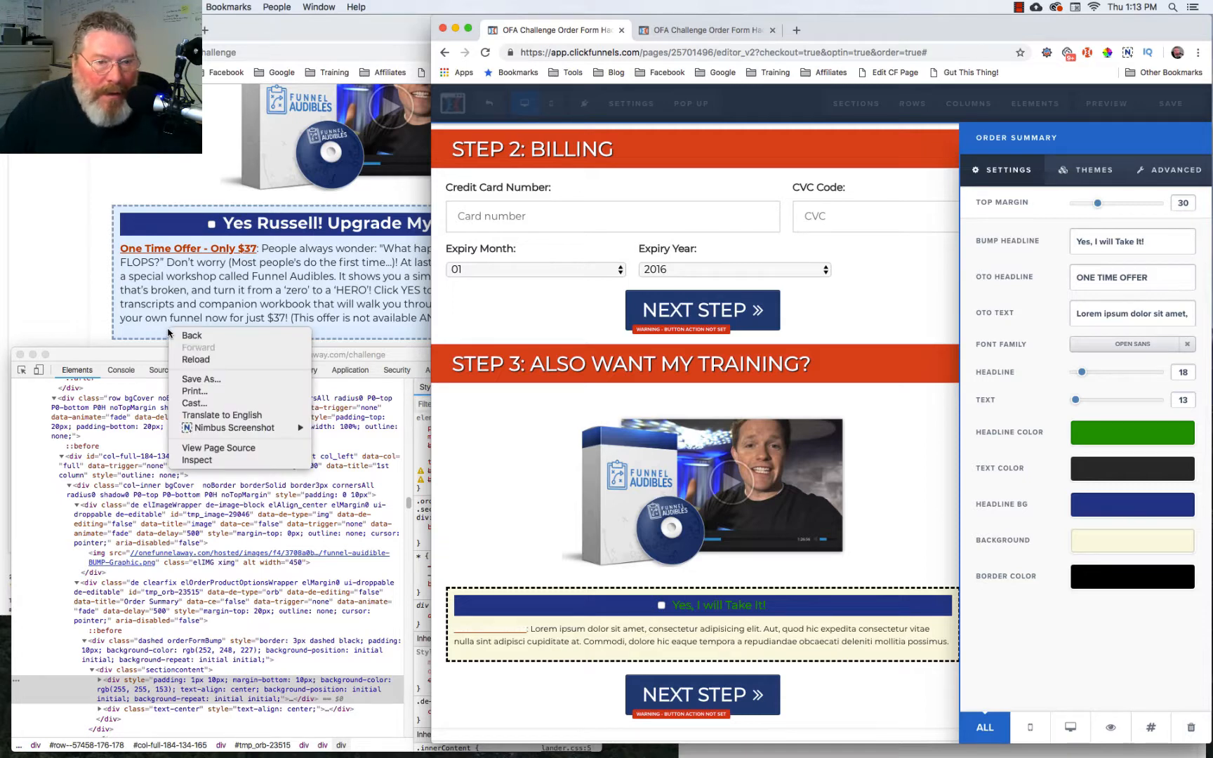
{"action": "left_click", "coordinate": [184, 461]}
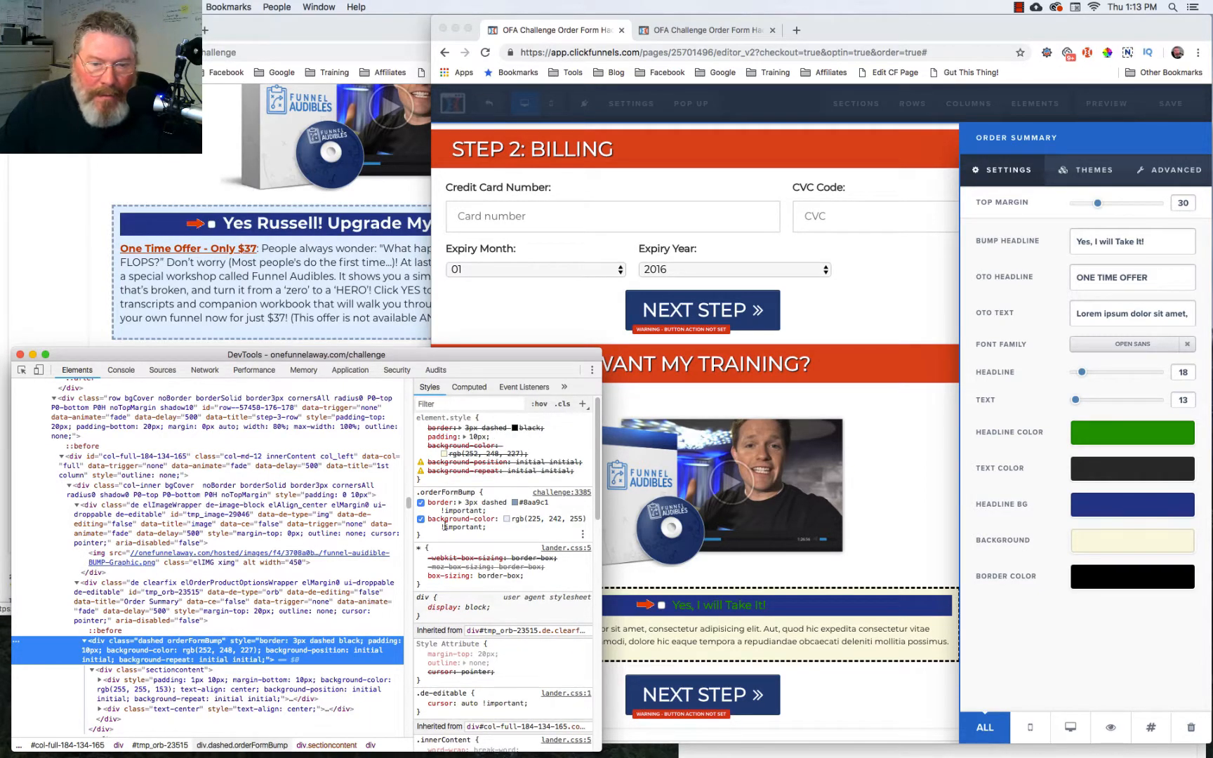
{"action": "left_click", "coordinate": [507, 519]}
{"action": "left_click", "coordinate": [507, 520]}
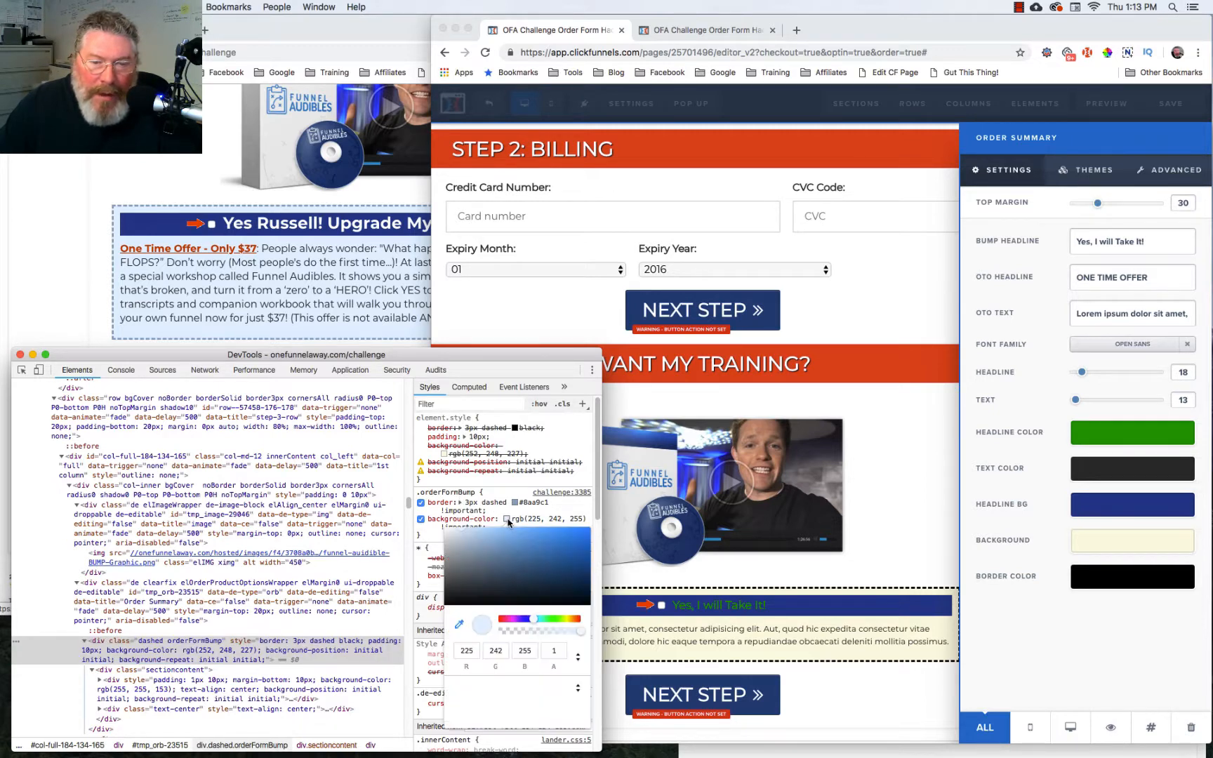
{"action": "left_click", "coordinate": [579, 660]}
{"action": "left_click", "coordinate": [578, 660]}
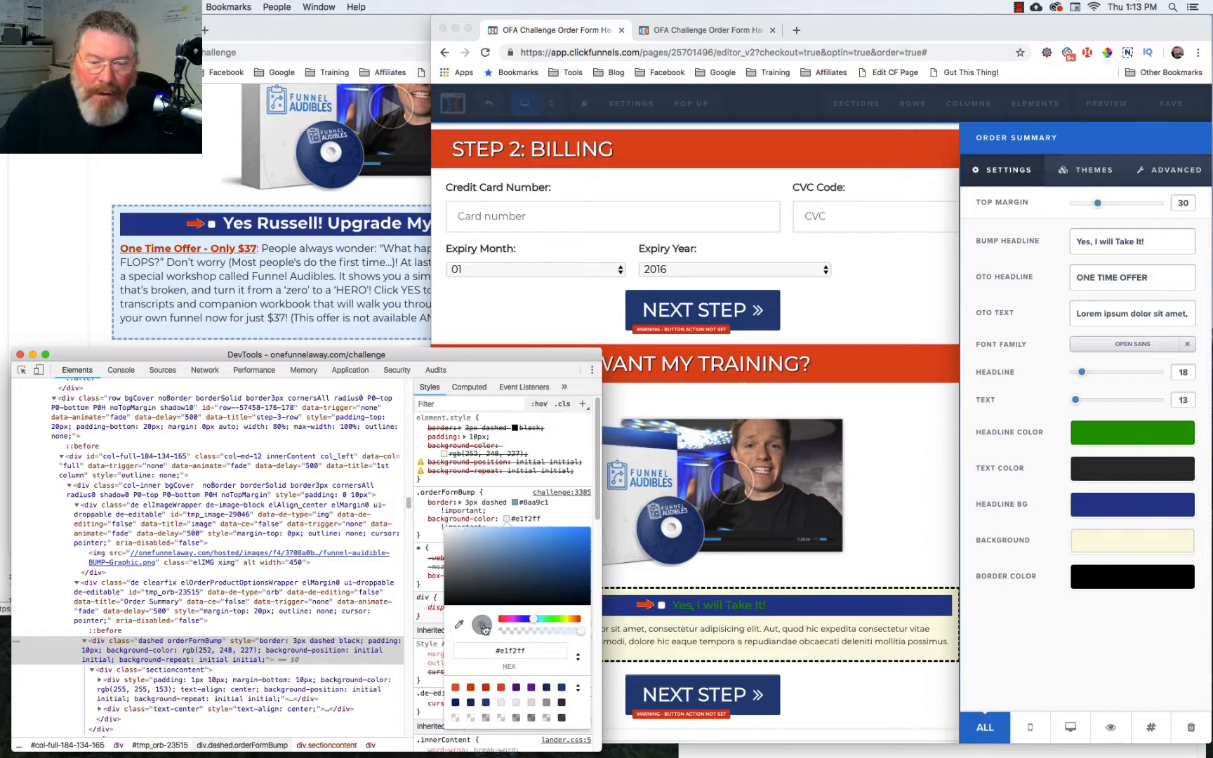
Set the background color of the new order bump to #e1f2ff.
{"action": "left_click", "coordinate": [1083, 547]}
{"action": "left_click", "coordinate": [1083, 547]}
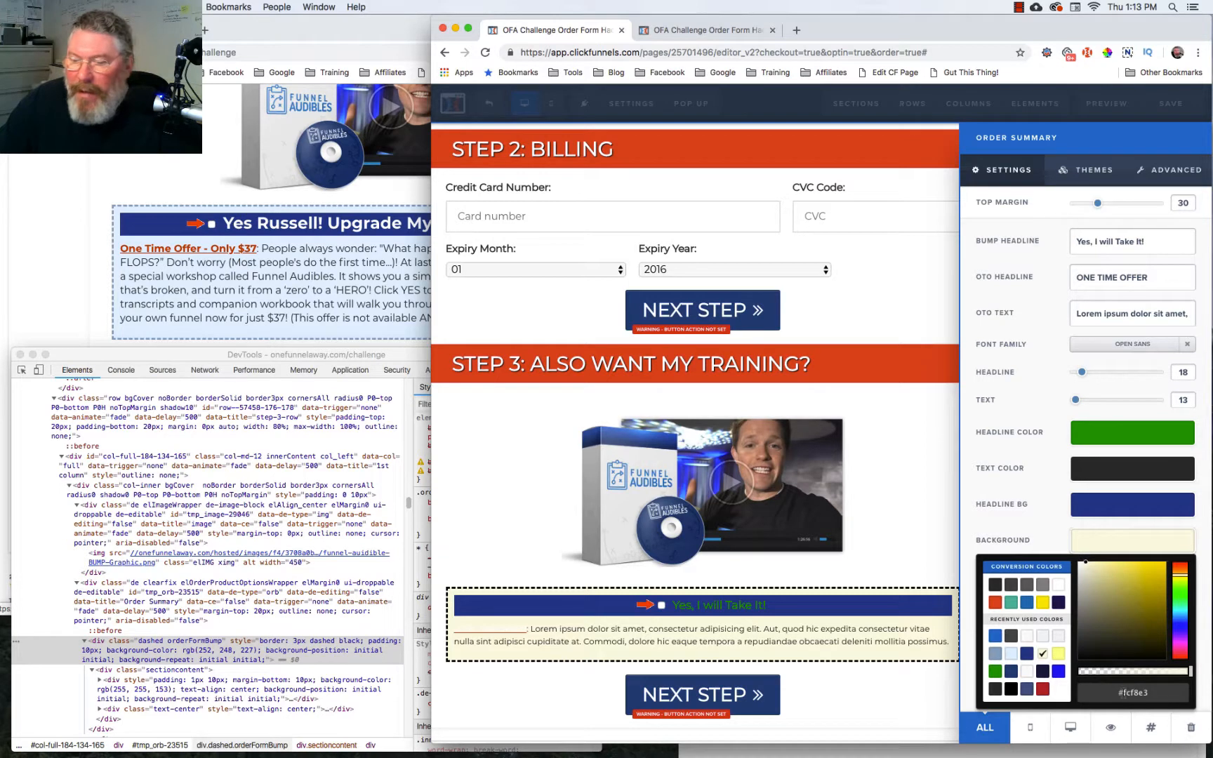
{"action": "left_click", "coordinate": [1157, 692]}
{"action": "type", "text": "#e1f2ff"}
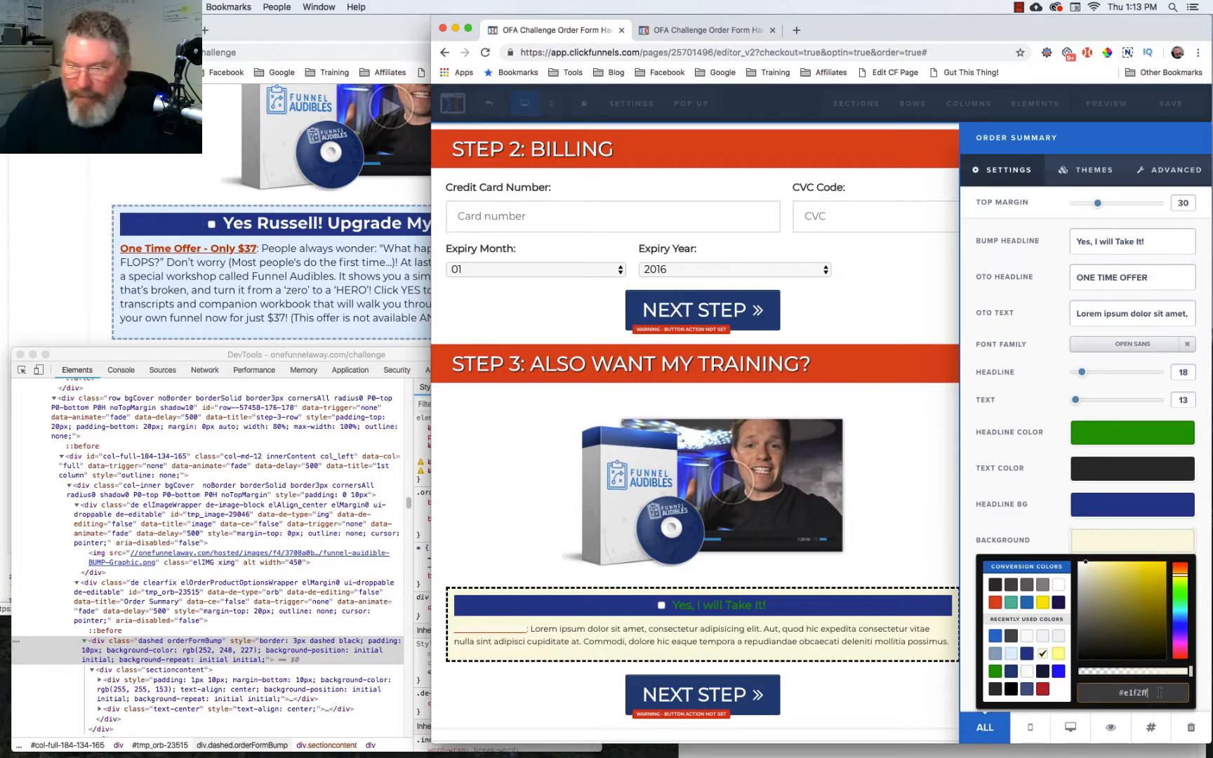
{"action": "left_click", "coordinate": [1046, 512]}
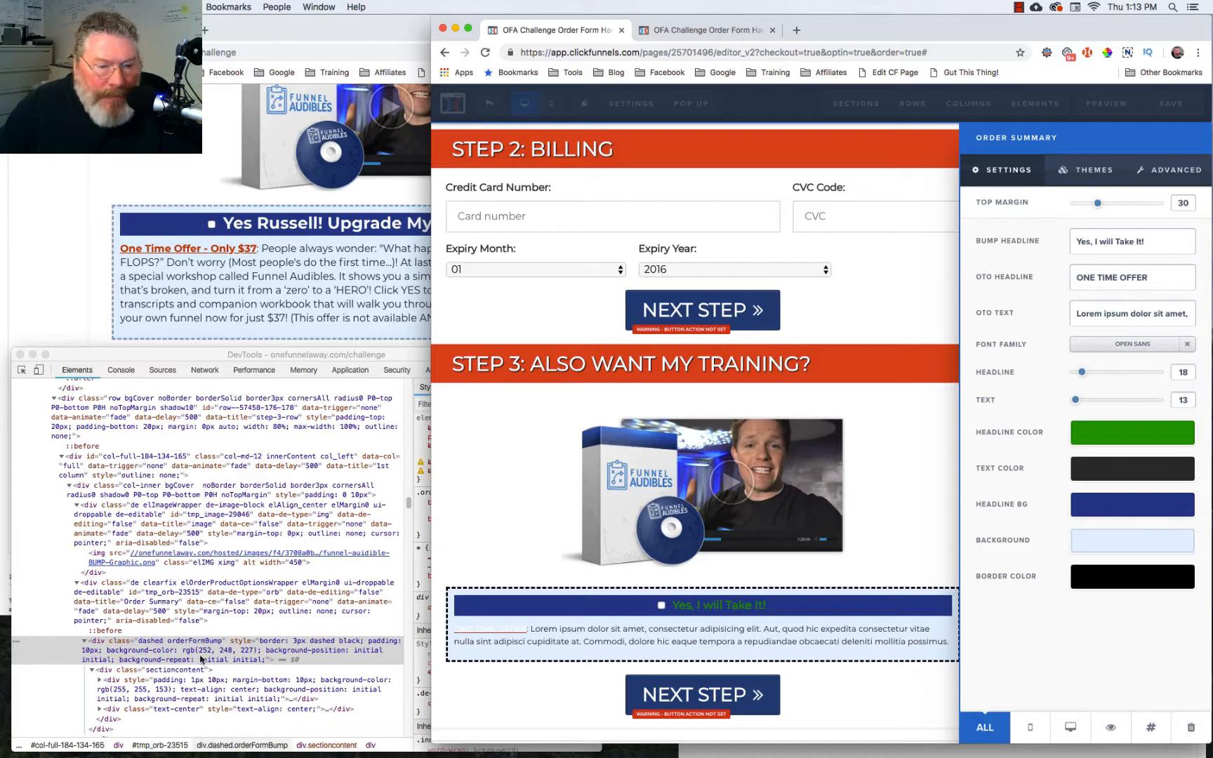
Look up the hex code of the dashed border color in the reference order bump's styles.
{"action": "left_click", "coordinate": [172, 651]}
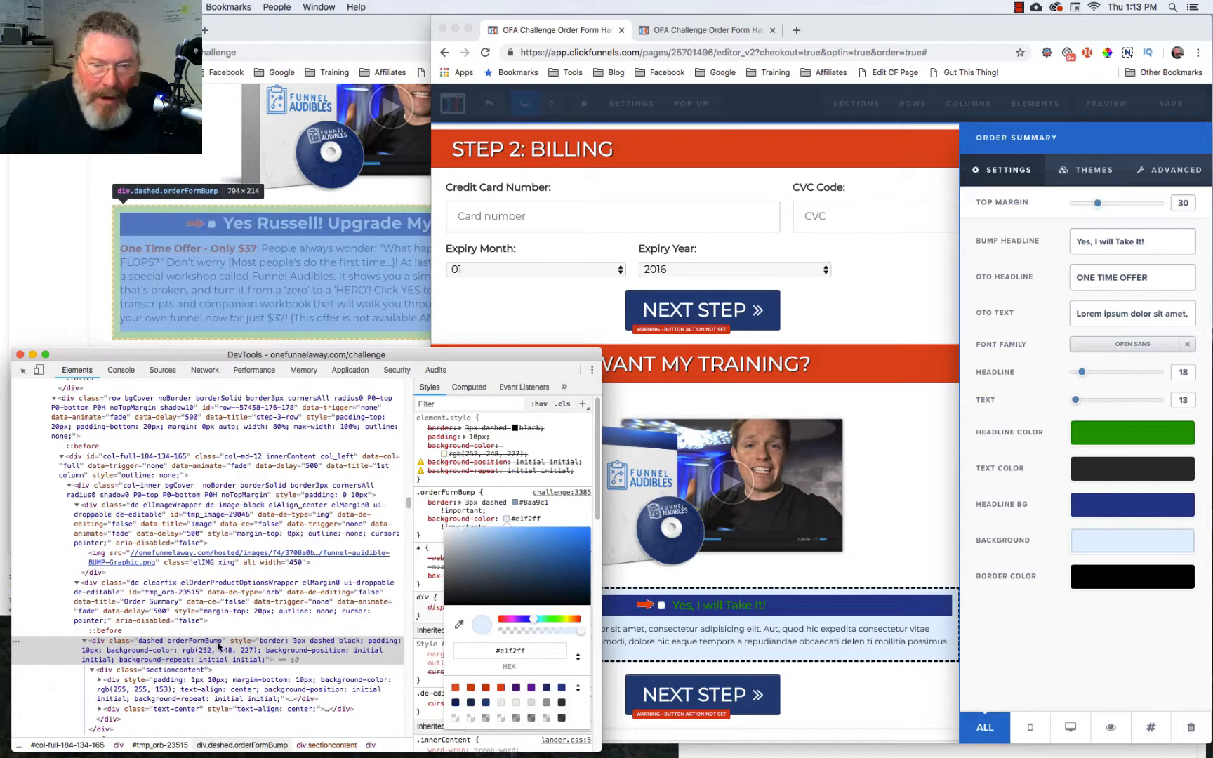
{"action": "left_click", "coordinate": [577, 518]}
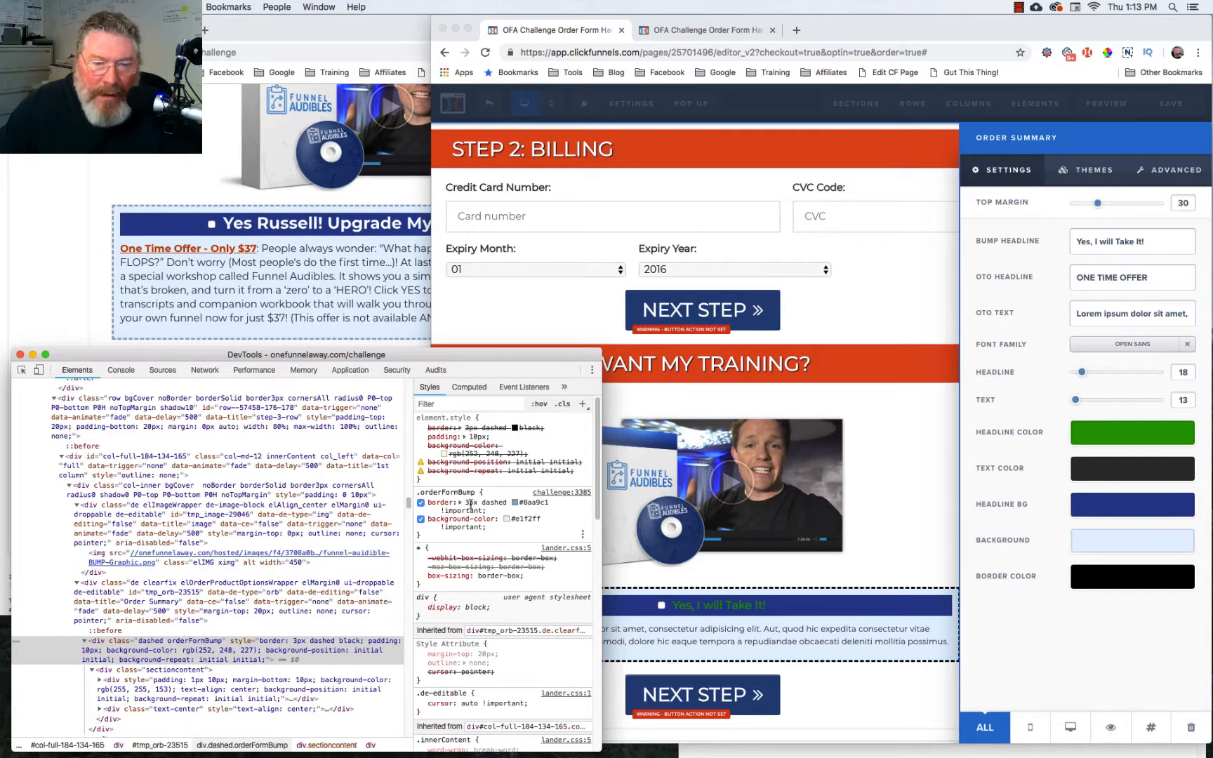
{"action": "left_click", "coordinate": [514, 503]}
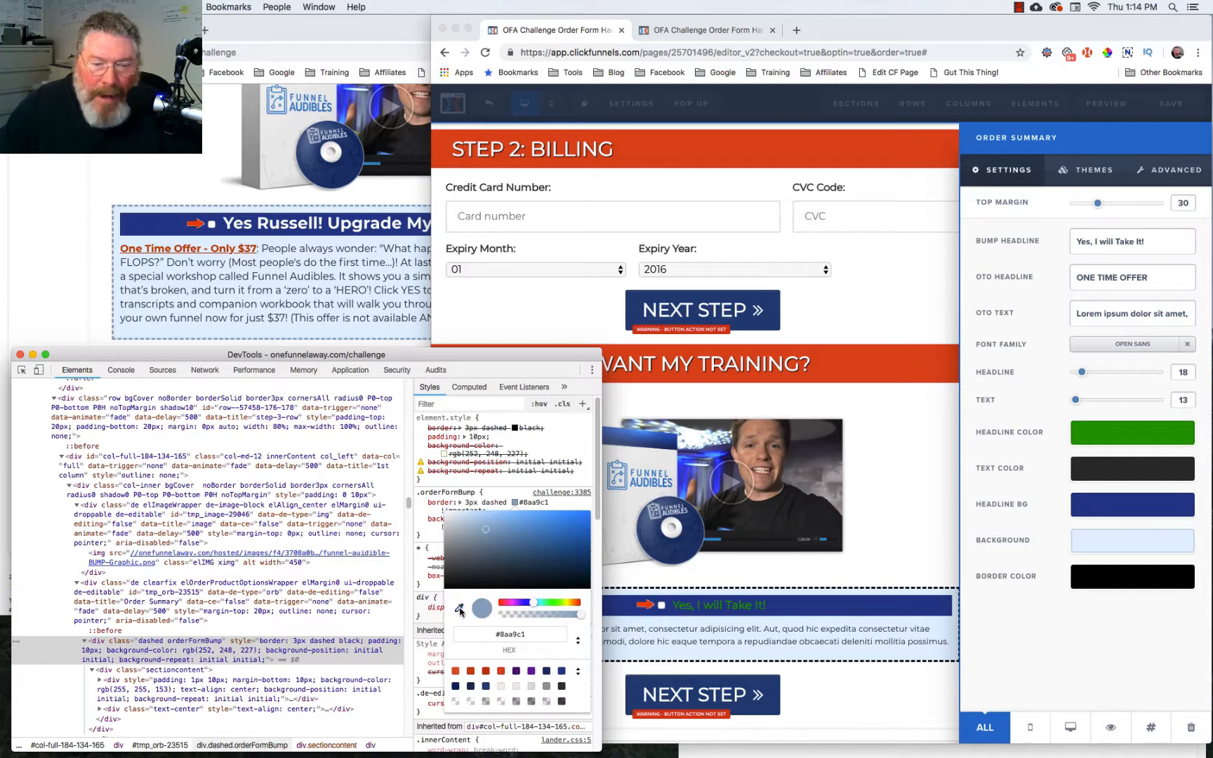
Set the new order bump's border color to #8aa9c1 and its headline color to white, #ffffff.
{"action": "left_click", "coordinate": [1090, 585]}
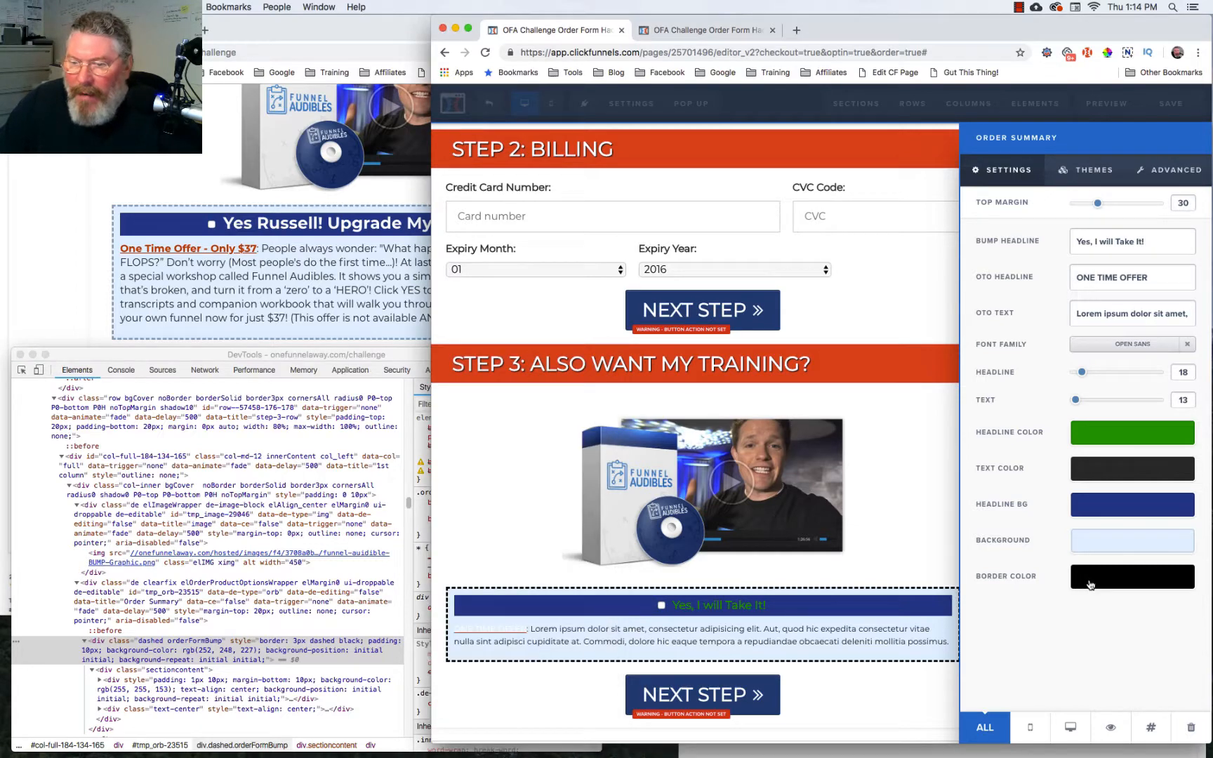
{"action": "left_click", "coordinate": [1090, 585]}
{"action": "left_click", "coordinate": [1137, 547]}
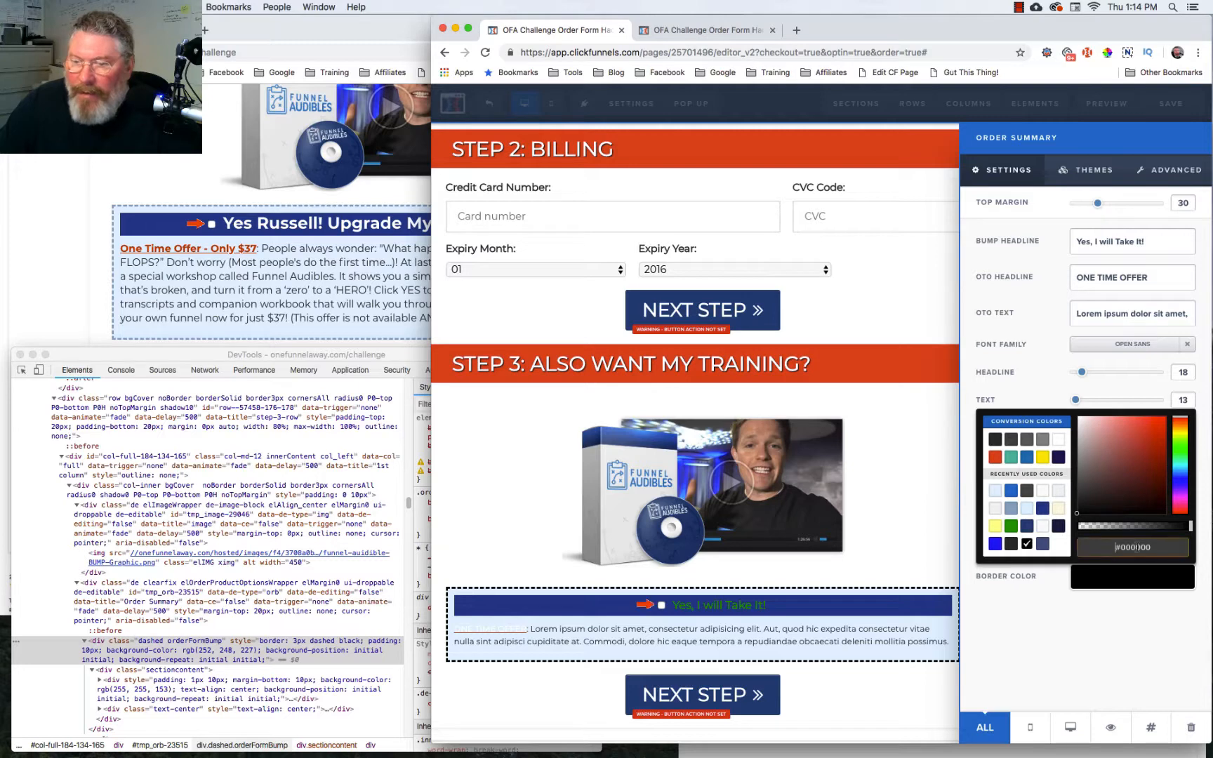
{"action": "key", "text": "super+a"}
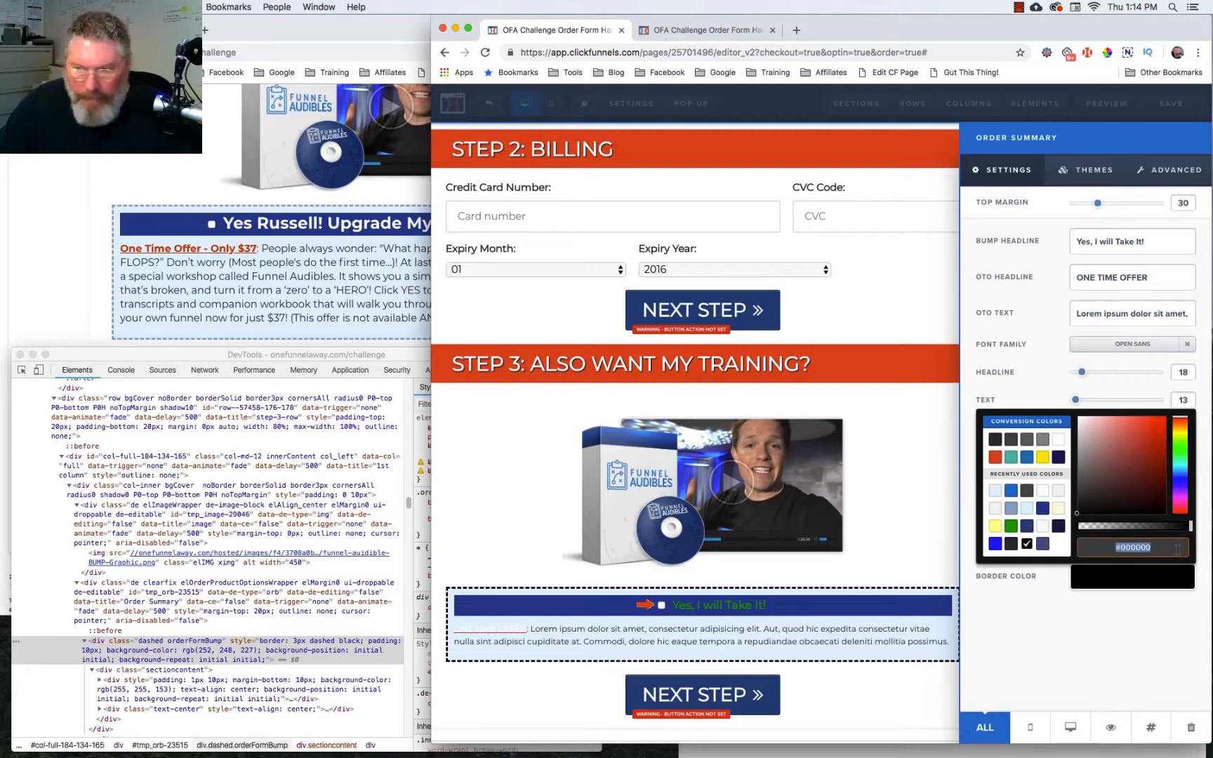
{"action": "type", "text": "#8aa9c1"}
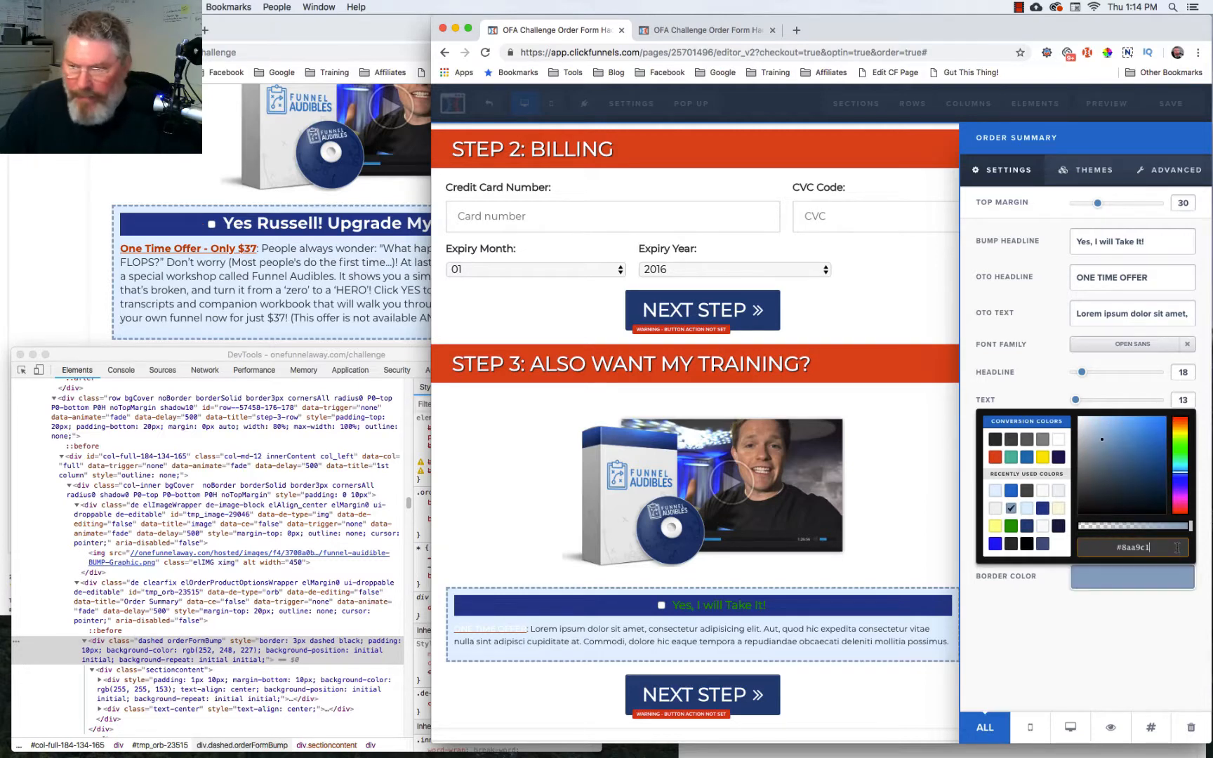
{"action": "left_click", "coordinate": [1019, 640]}
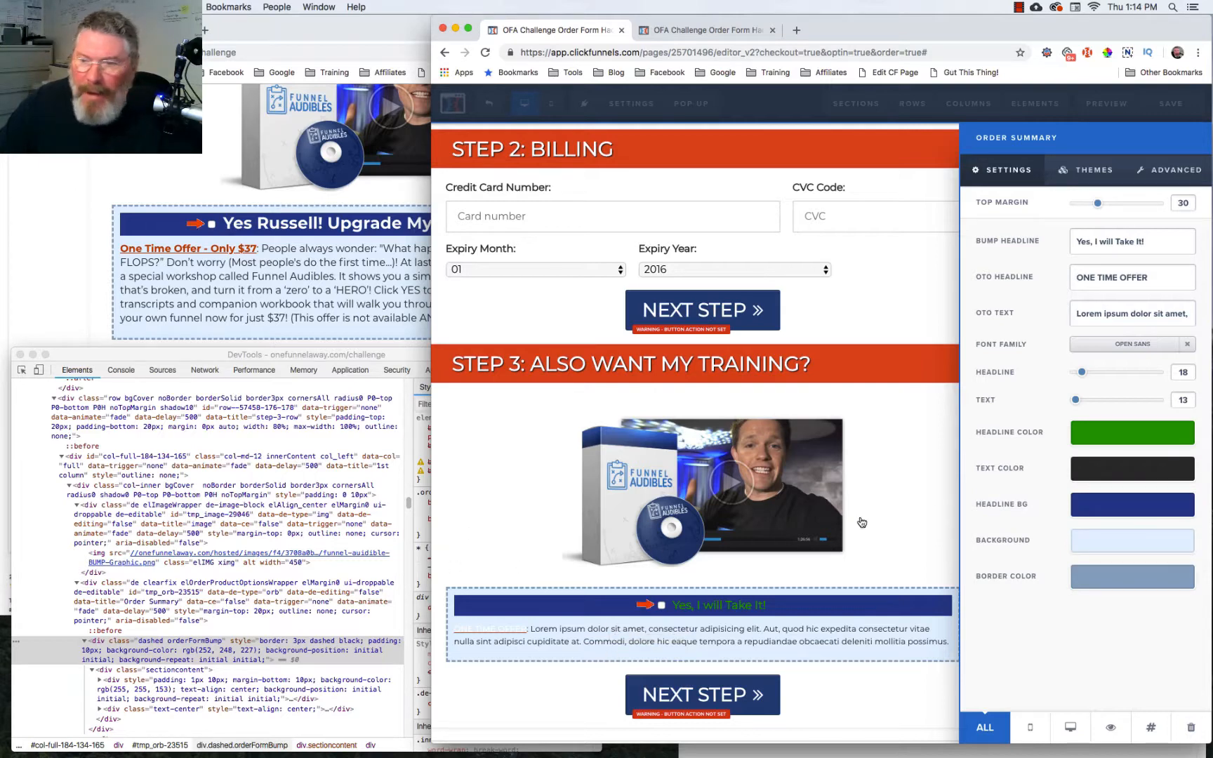
{"action": "left_click", "coordinate": [1085, 433]}
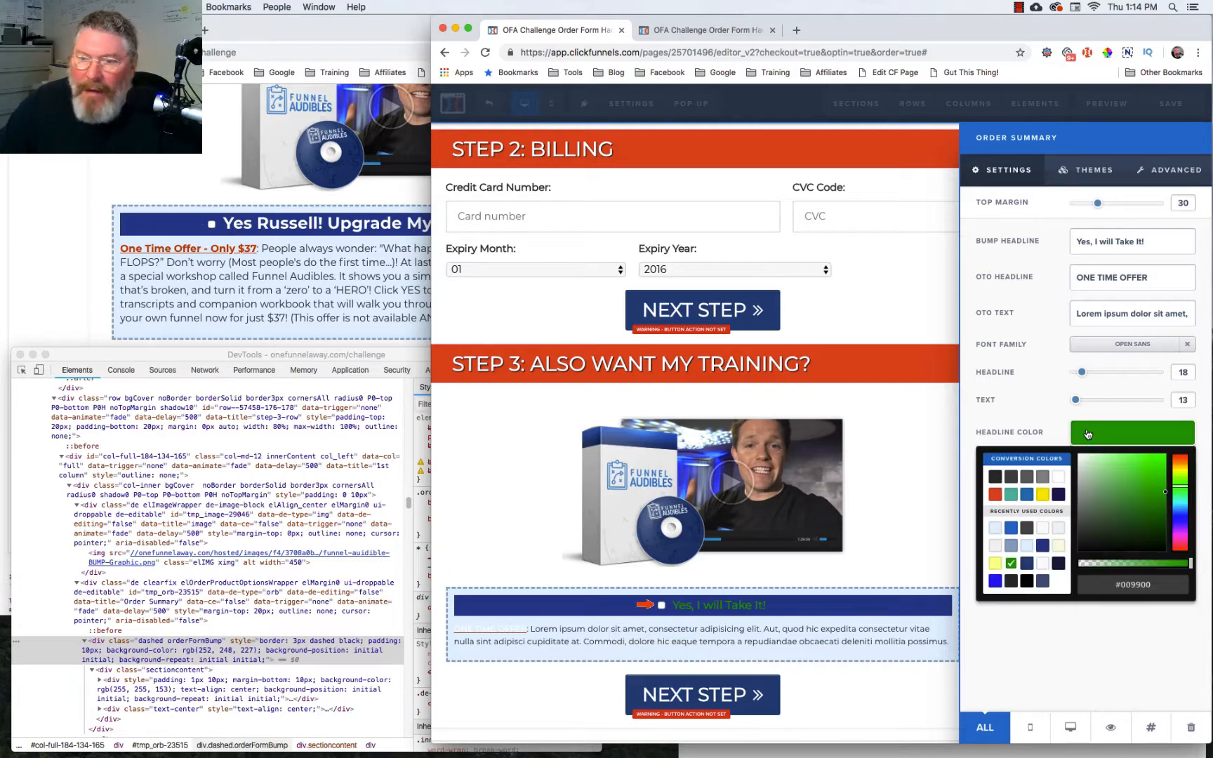
{"action": "left_click", "coordinate": [1059, 476]}
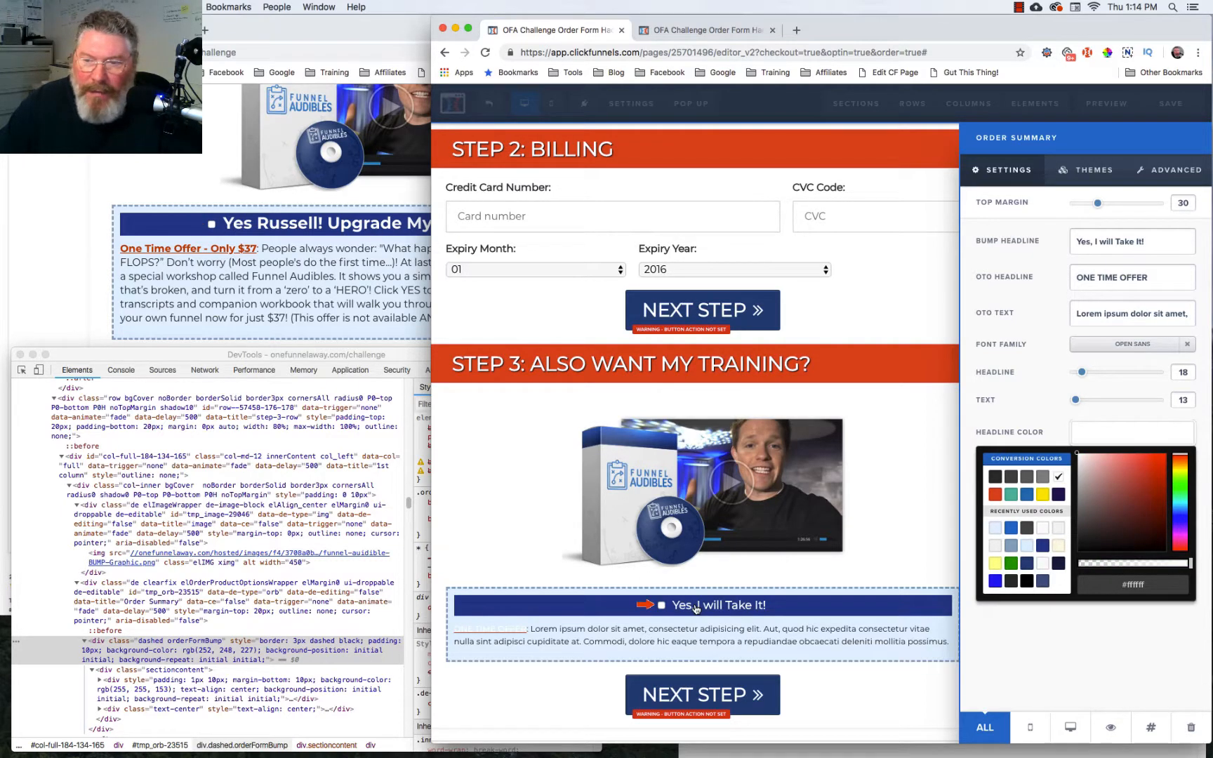
Inspect the reference bump's headline and body font sizes, and set the new bump's headline size to 26 and text size to 16.
{"action": "right_click", "coordinate": [317, 224]}
{"action": "left_click", "coordinate": [342, 306]}
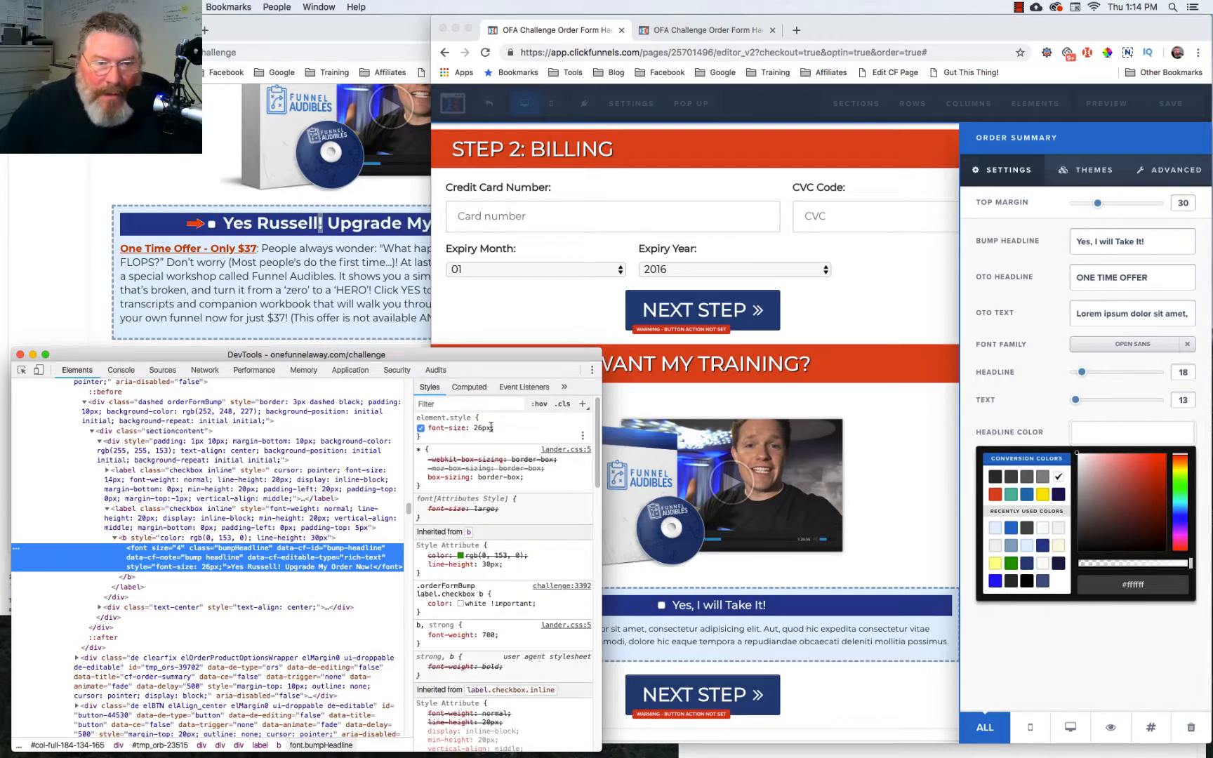
{"action": "right_click", "coordinate": [309, 287]}
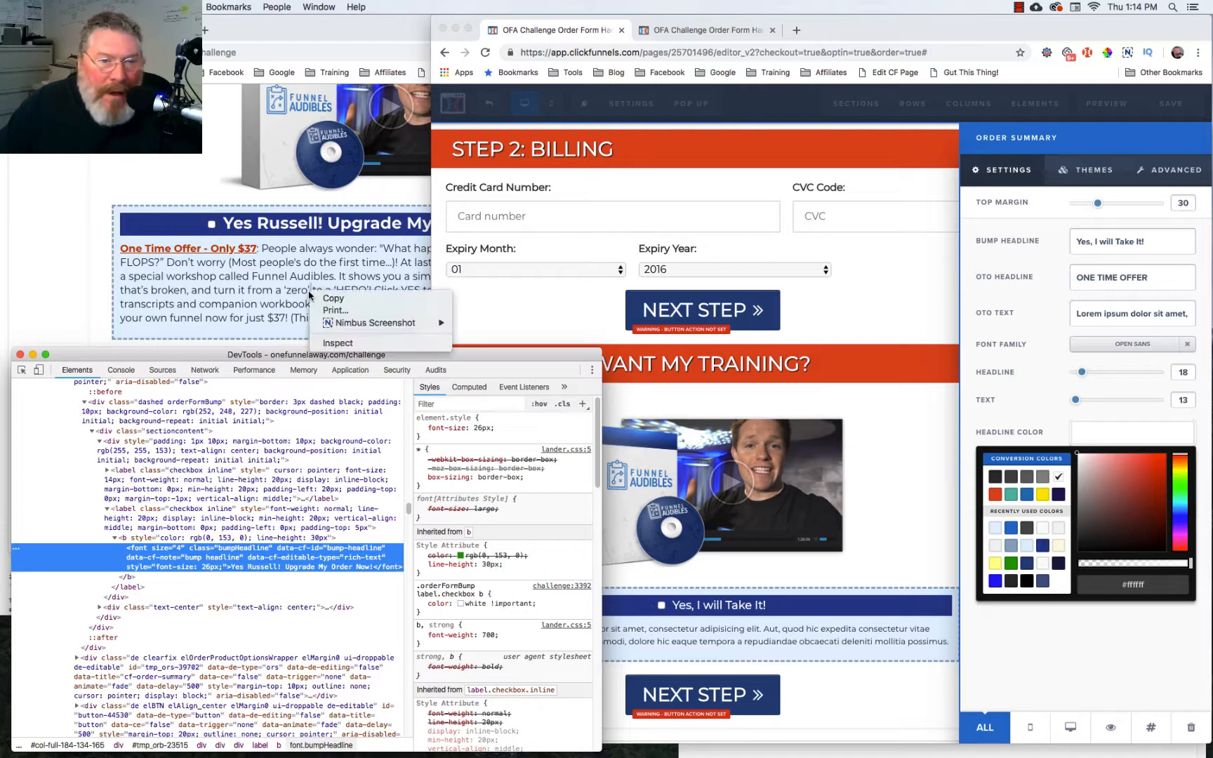
{"action": "left_click", "coordinate": [331, 344]}
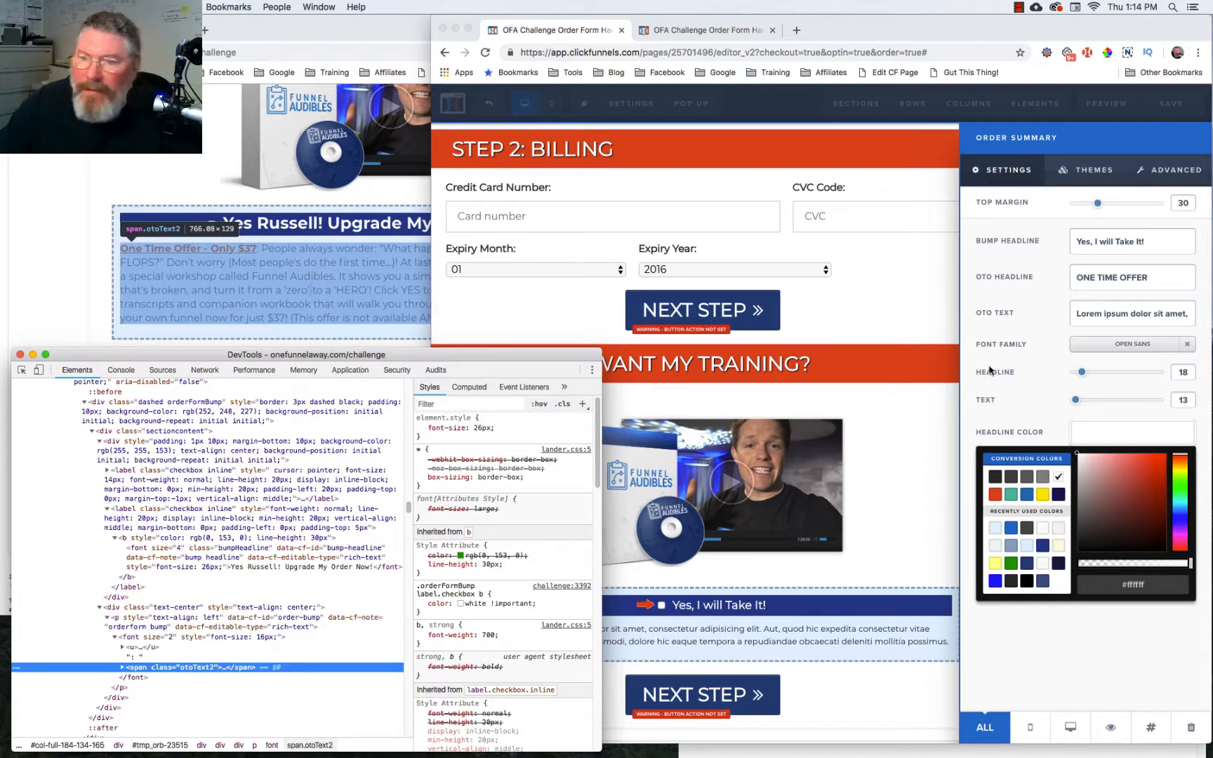
{"action": "left_click", "coordinate": [1099, 379]}
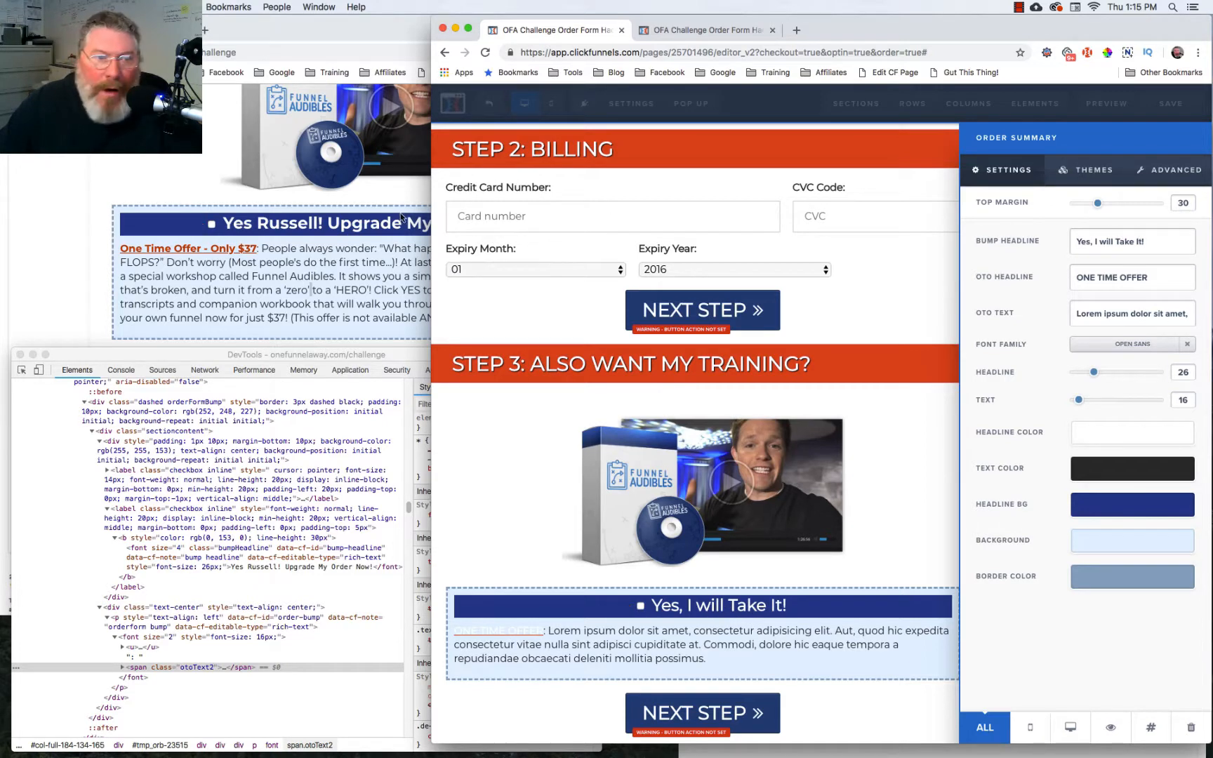
Copy the headline text of the order bump on the reference page.
{"action": "left_click", "coordinate": [376, 230]}
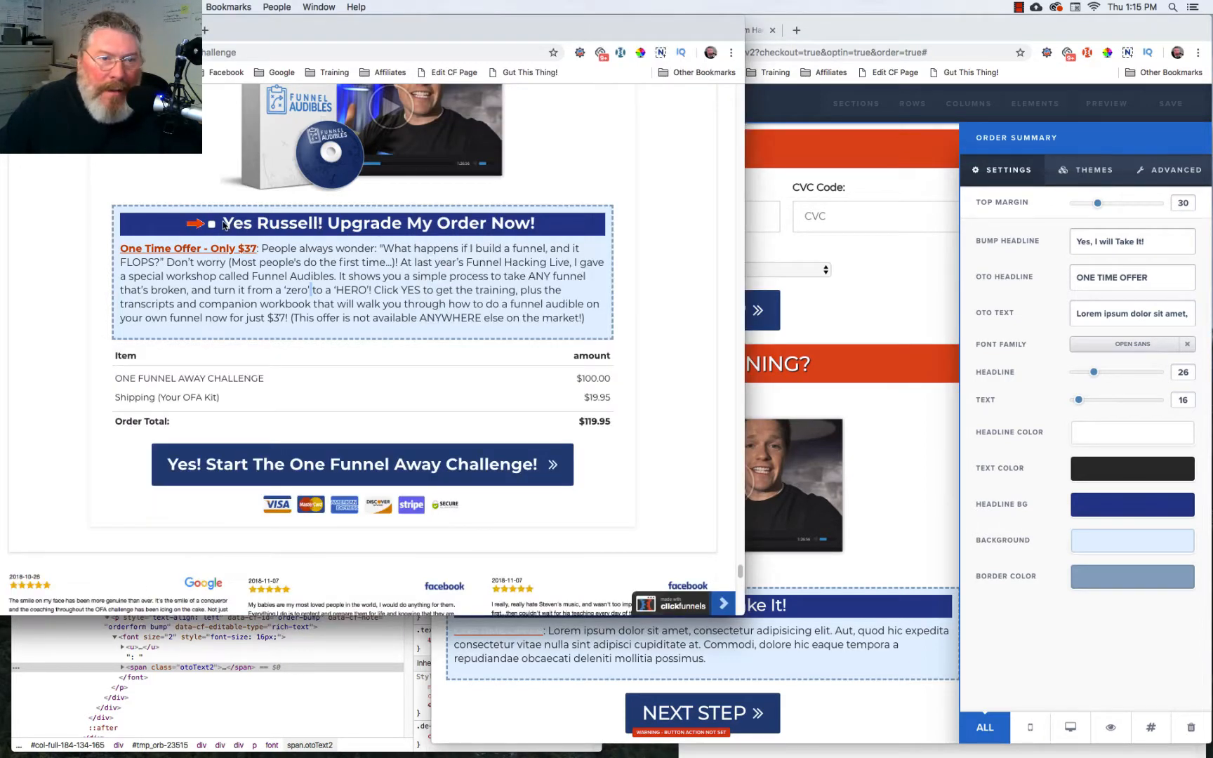
{"action": "triple_click", "coordinate": [539, 227]}
{"action": "key", "text": "super+c"}
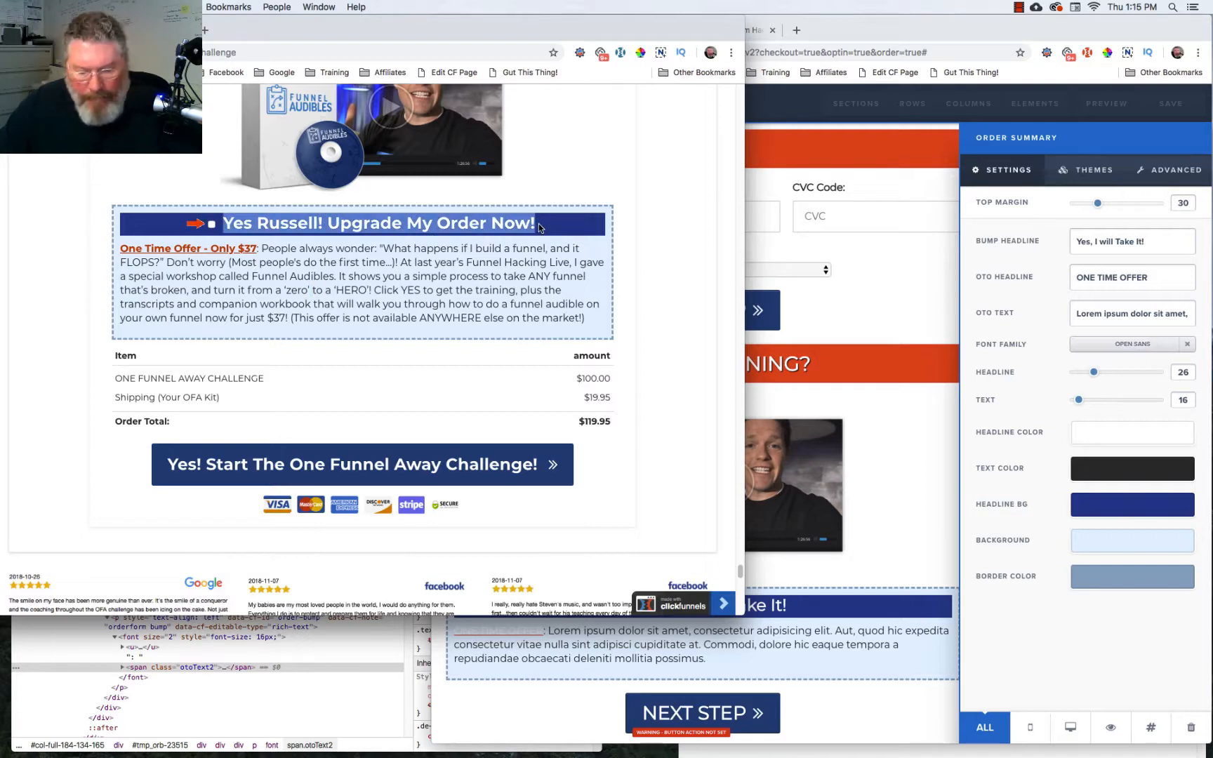
Replace the new order bump's headline with the copied text "Yes Russell! Upgrade My Order Now!".
{"action": "left_click", "coordinate": [1093, 241]}
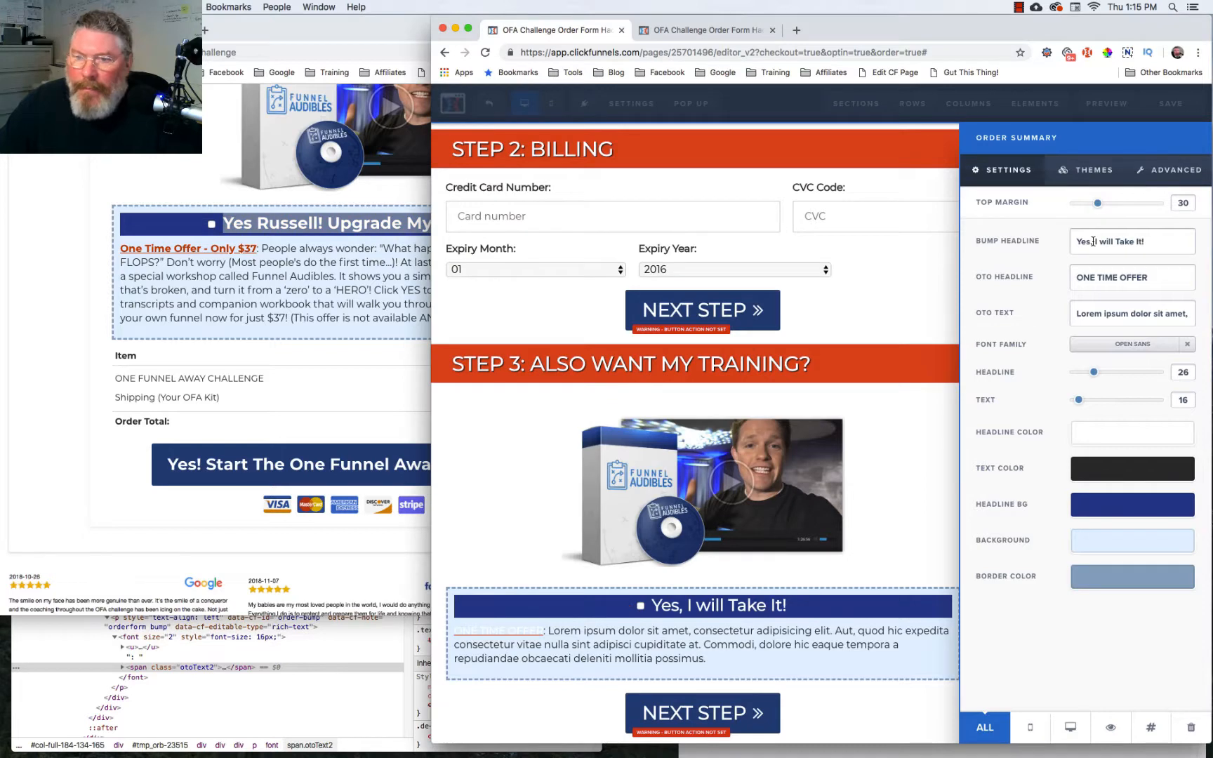
{"action": "key", "text": "super+a"}
{"action": "key", "text": "super+v"}
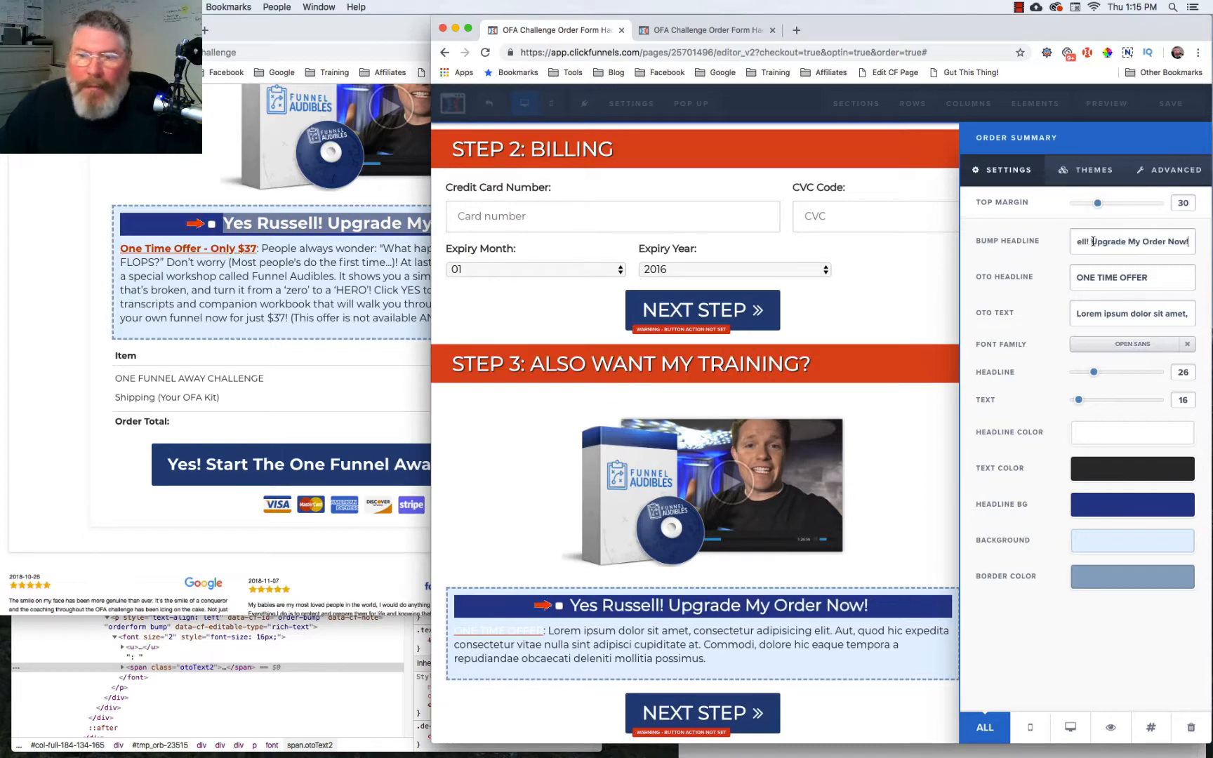
Copy the reference bump's paragraph beginning "People always wonder" and use it to replace the new bump's placeholder OTO text.
{"action": "left_click", "coordinate": [308, 275]}
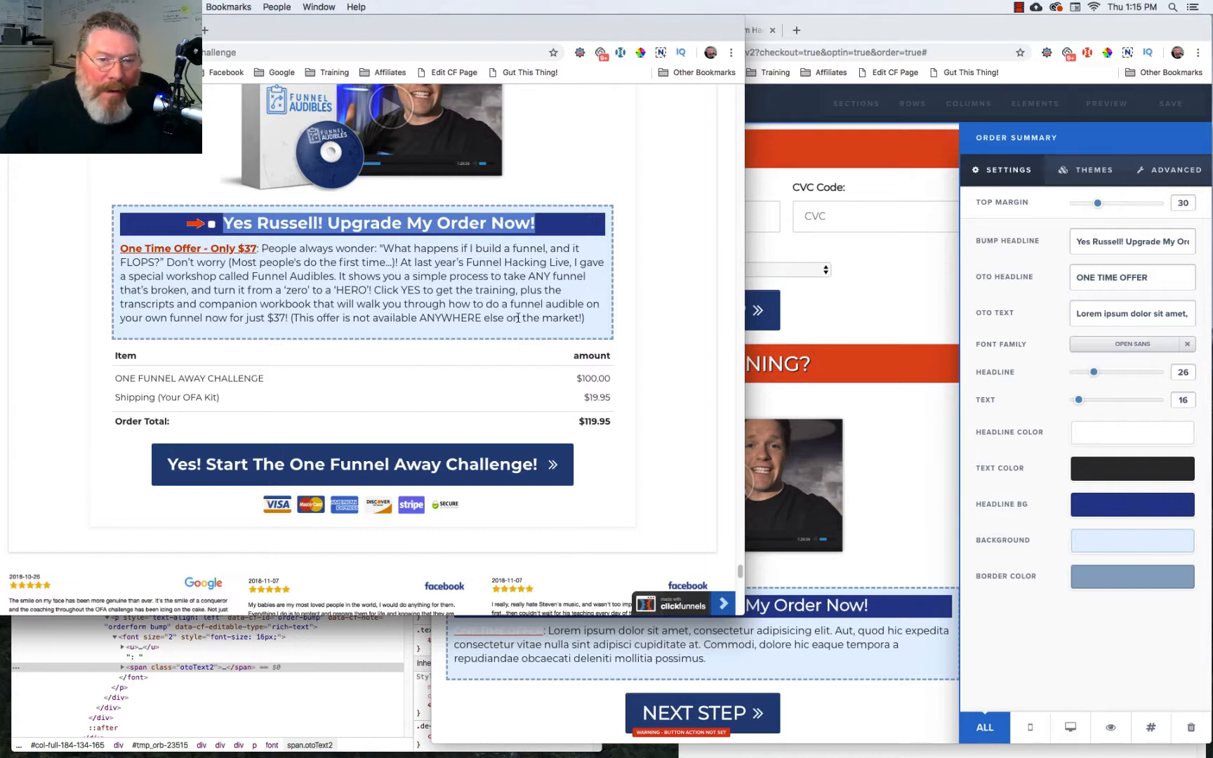
{"action": "left_click_drag", "start_coordinate": [262, 248], "coordinate": [584, 321]}
{"action": "key", "text": "super+c"}
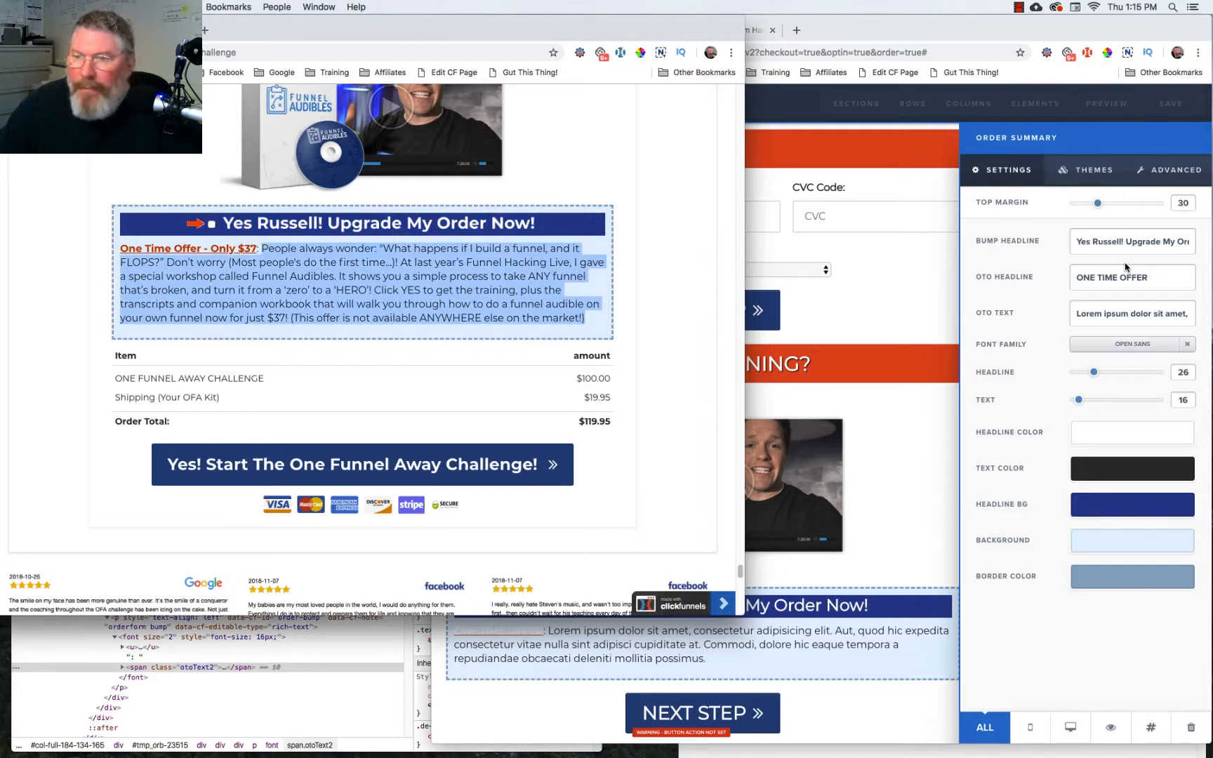
{"action": "left_click", "coordinate": [1099, 316]}
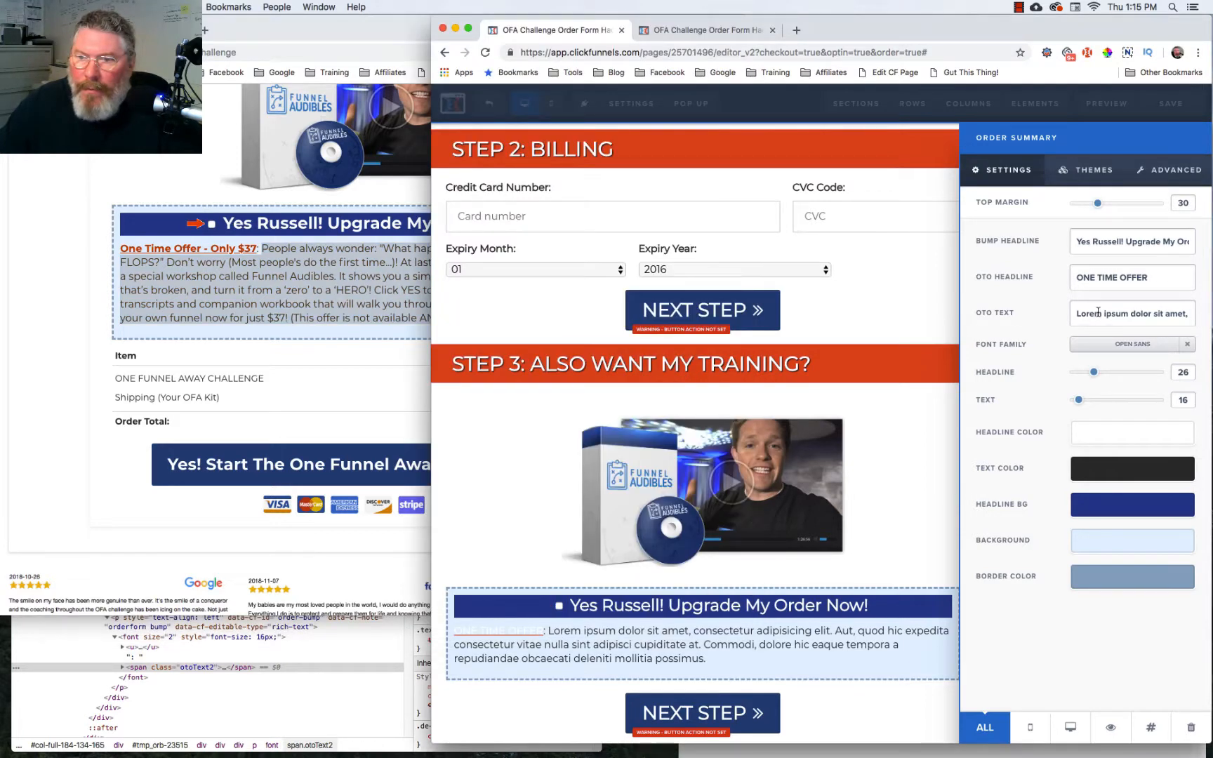
{"action": "triple_click", "coordinate": [1097, 312]}
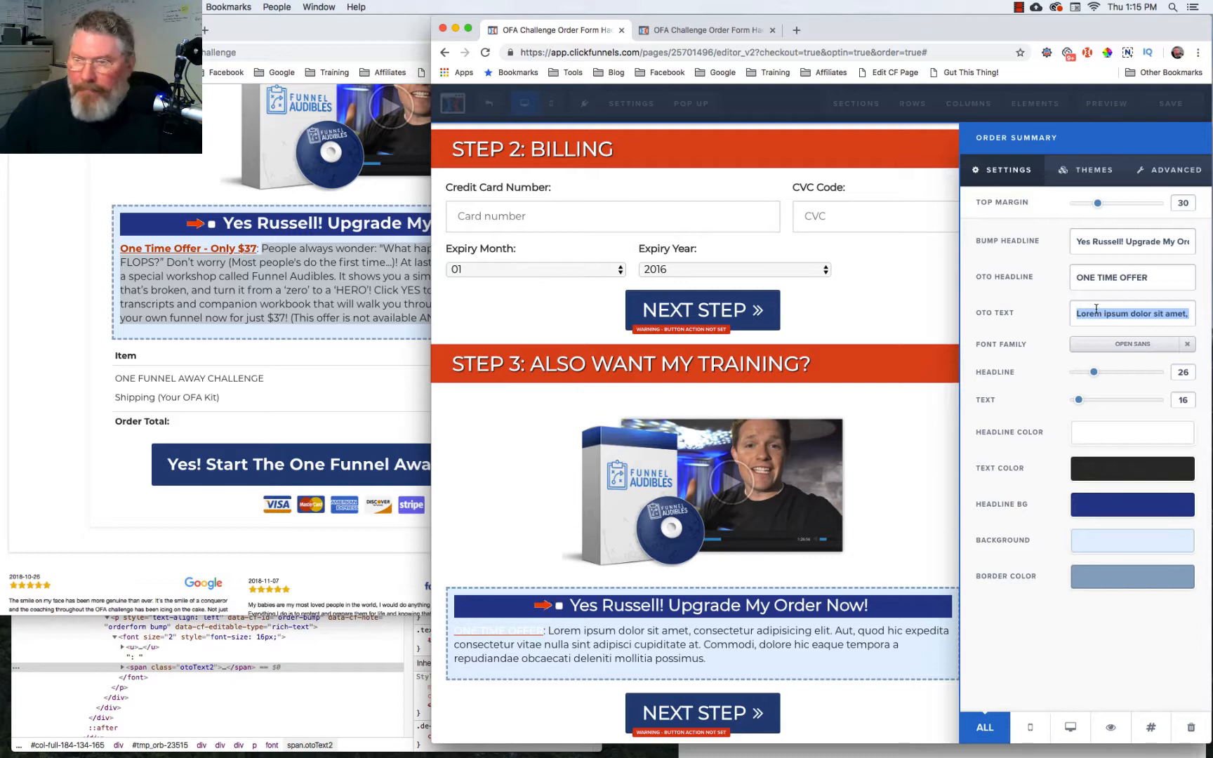
{"action": "key", "text": "super+v"}
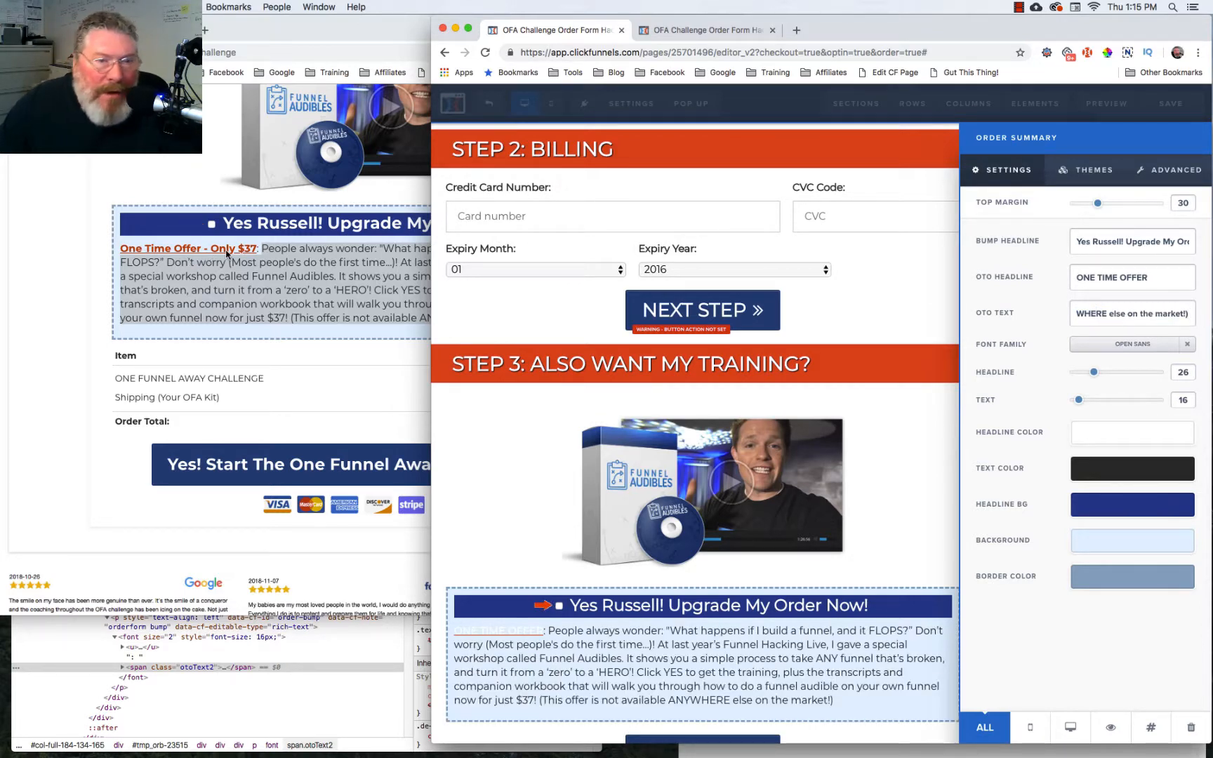
Change the new order bump's OTO headline to "One Time Offer - Only $37".
{"action": "left_click", "coordinate": [1156, 278]}
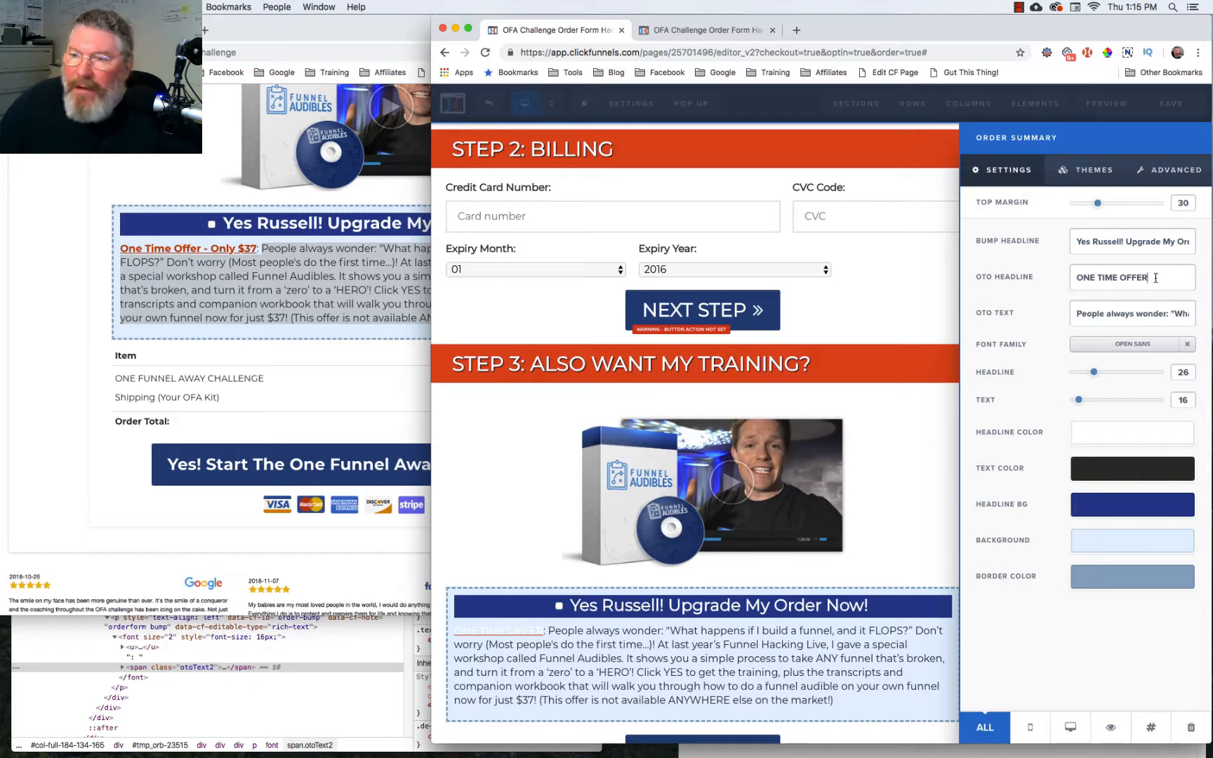
{"action": "left_click_drag", "start_coordinate": [1146, 278], "coordinate": [1093, 277]}
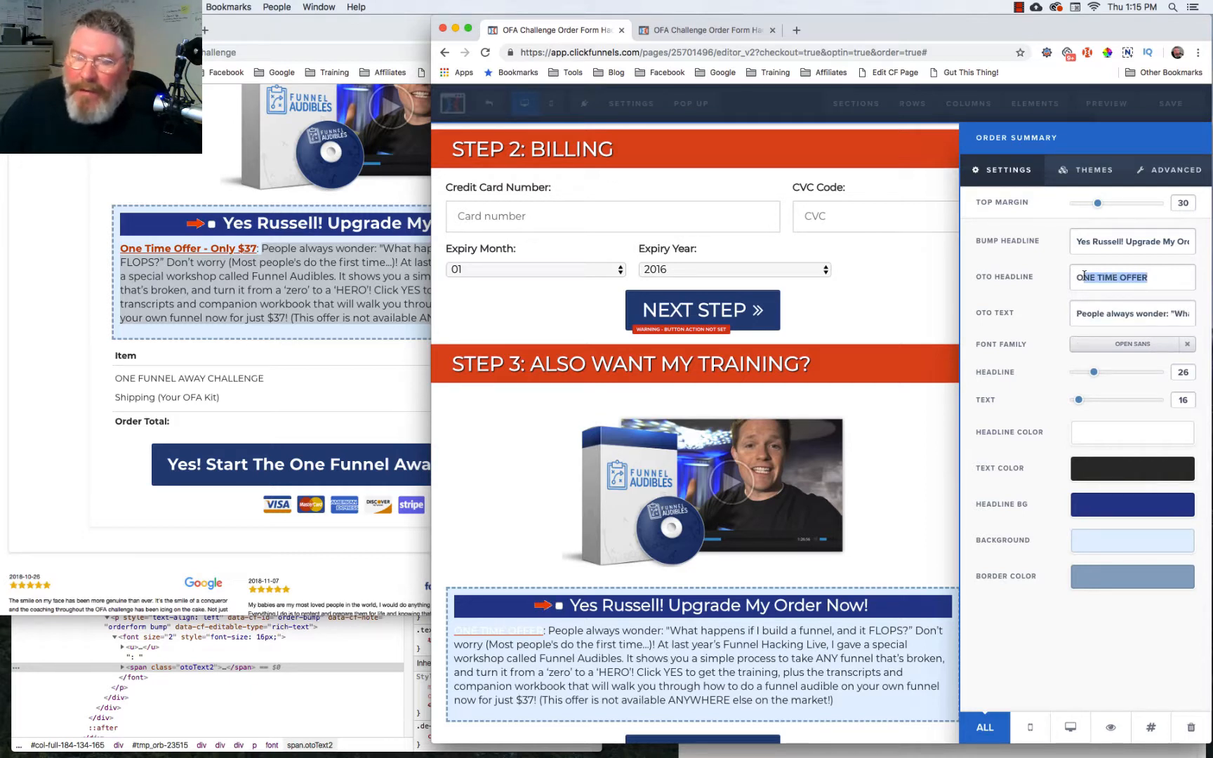
{"action": "type", "text": "ne T"}
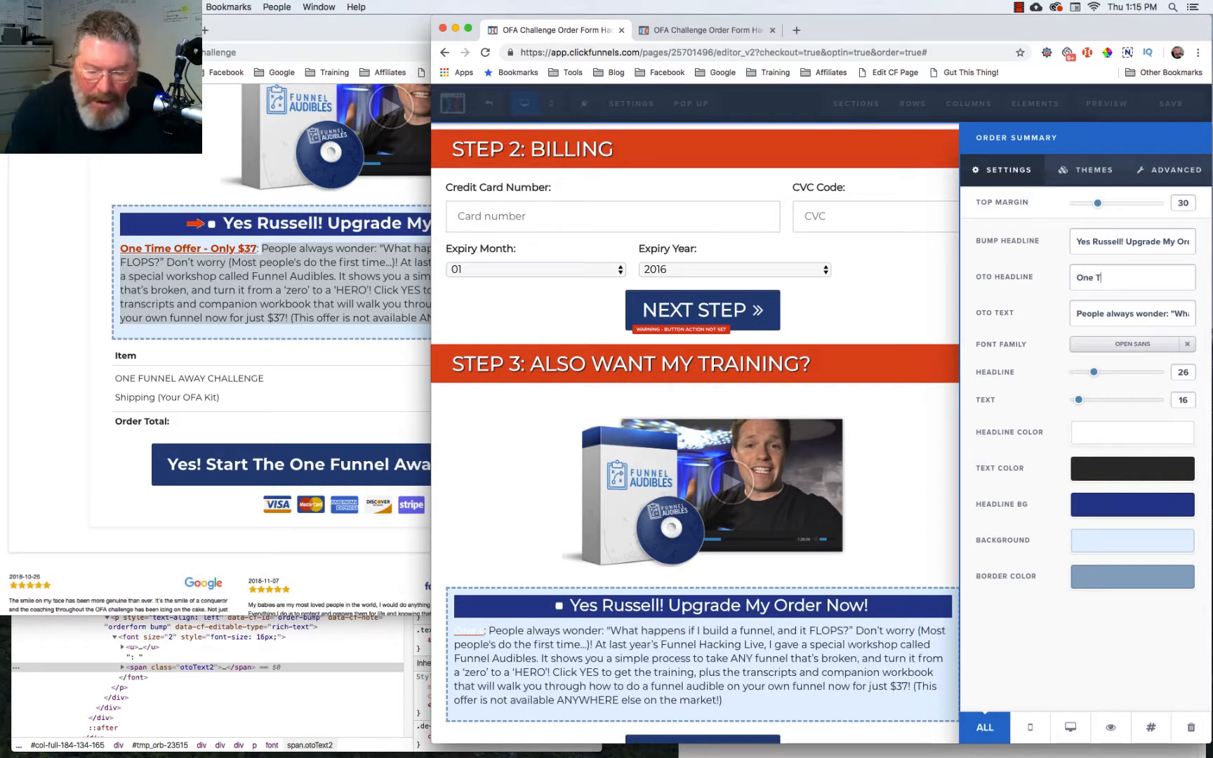
{"action": "type", "text": "ime Of"}
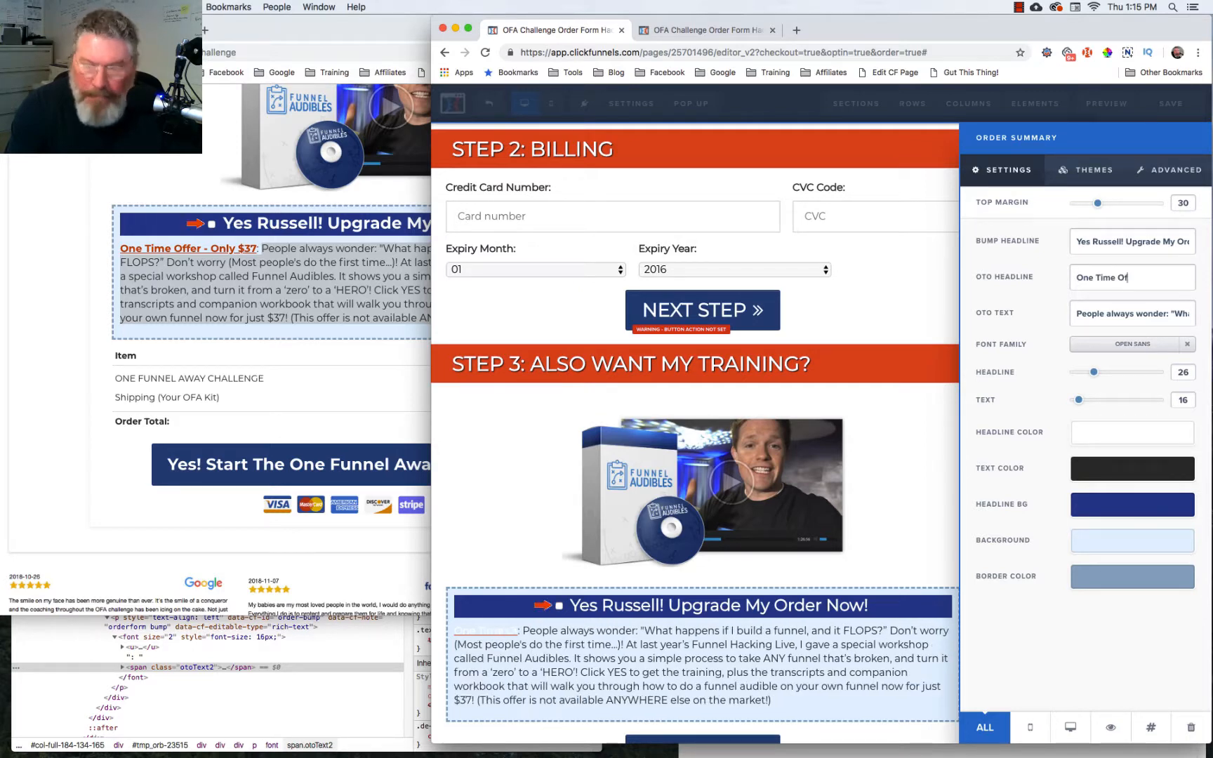
{"action": "type", "text": "fer - "}
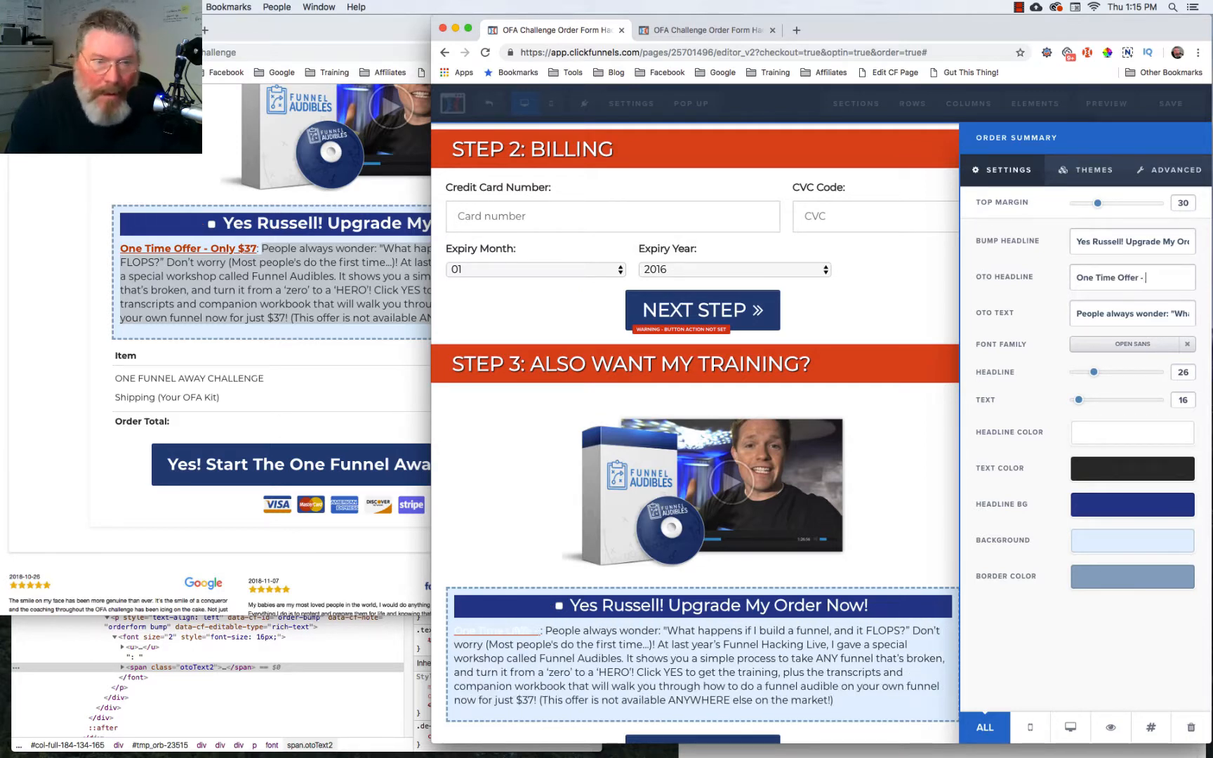
{"action": "type", "text": "Only"}
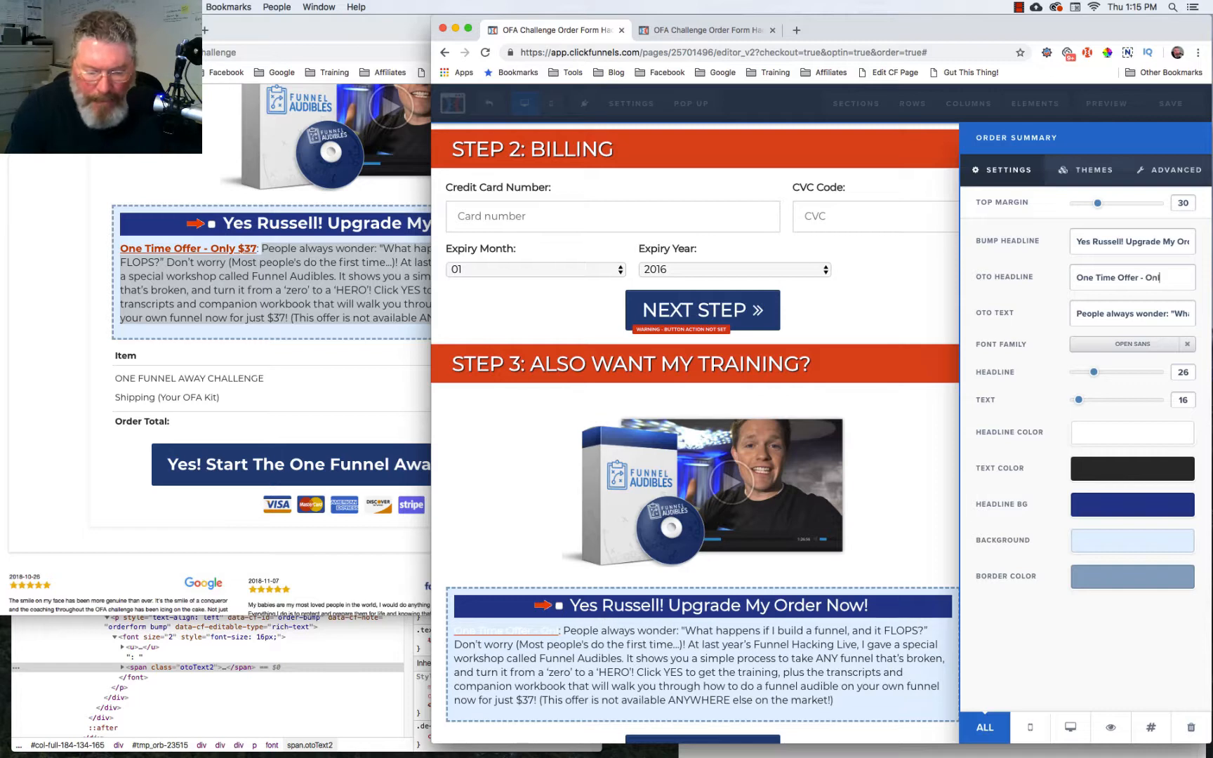
{"action": "type", "text": " $37"}
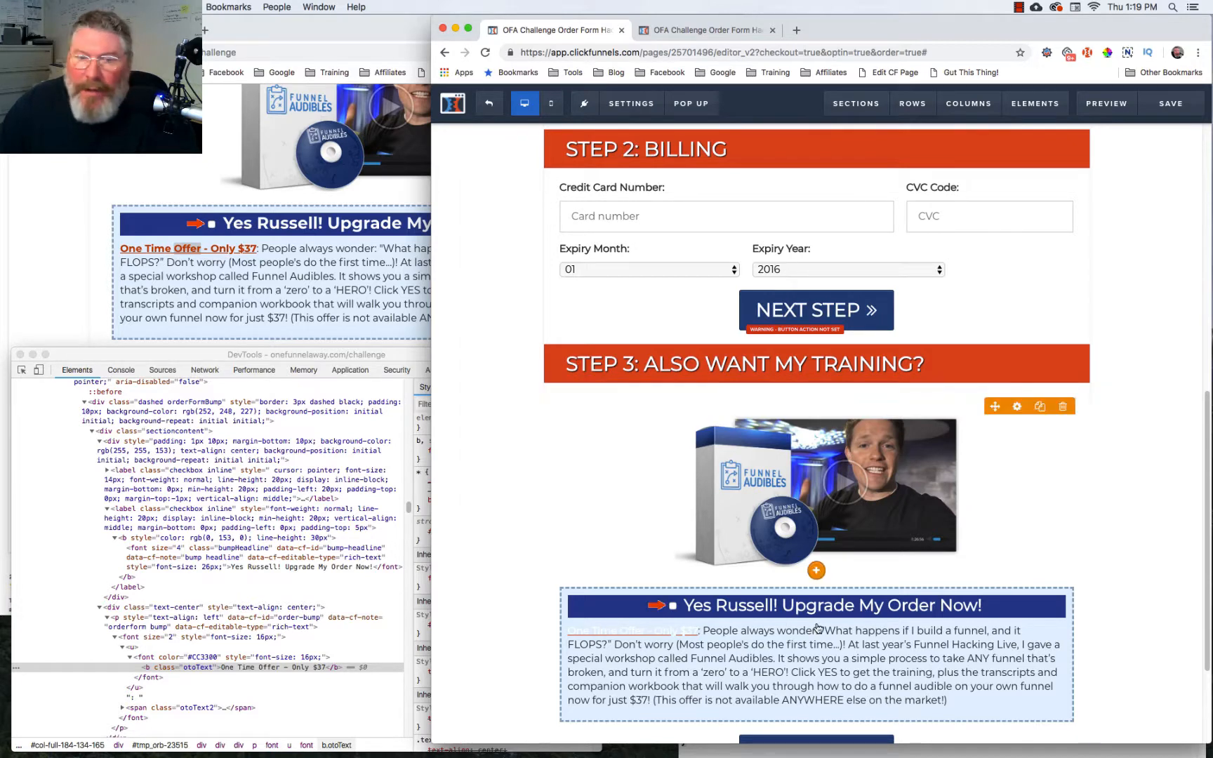
Check the order bump's settings for an option controlling the OTO headline's color.
{"action": "mouse_move", "coordinate": [1038, 593]}
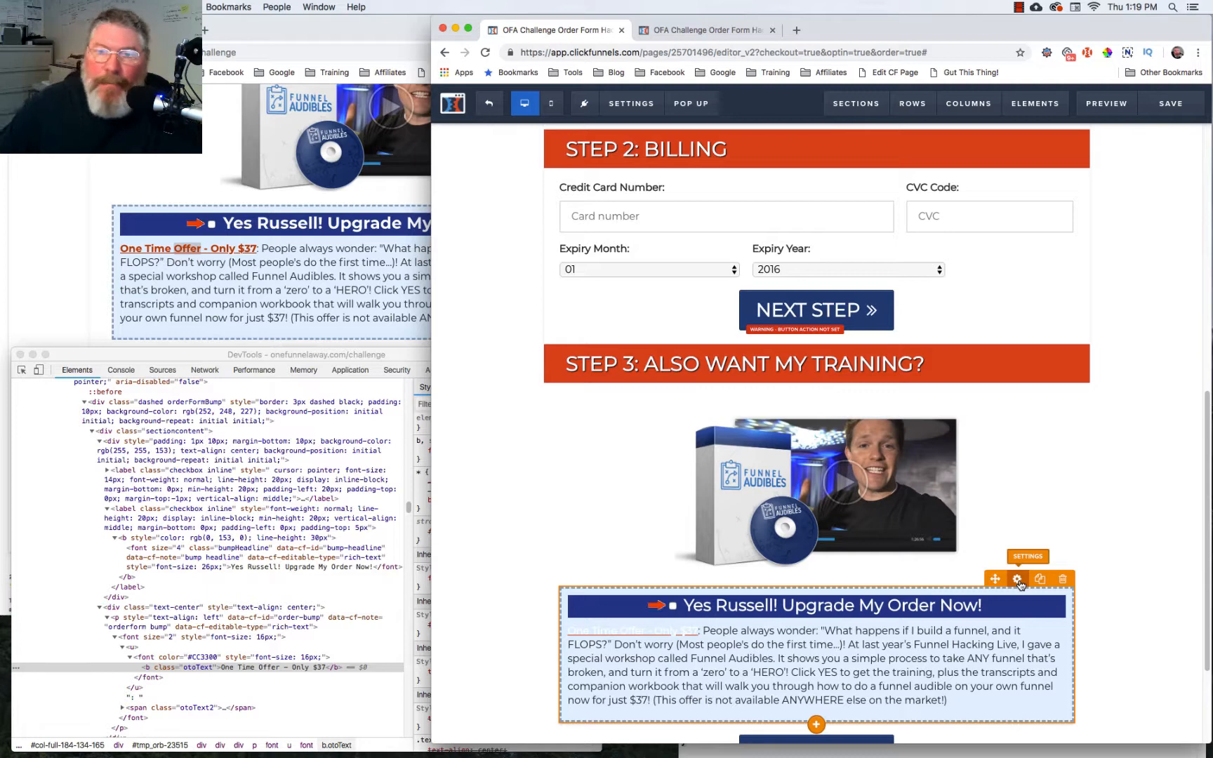
{"action": "left_click", "coordinate": [1018, 579]}
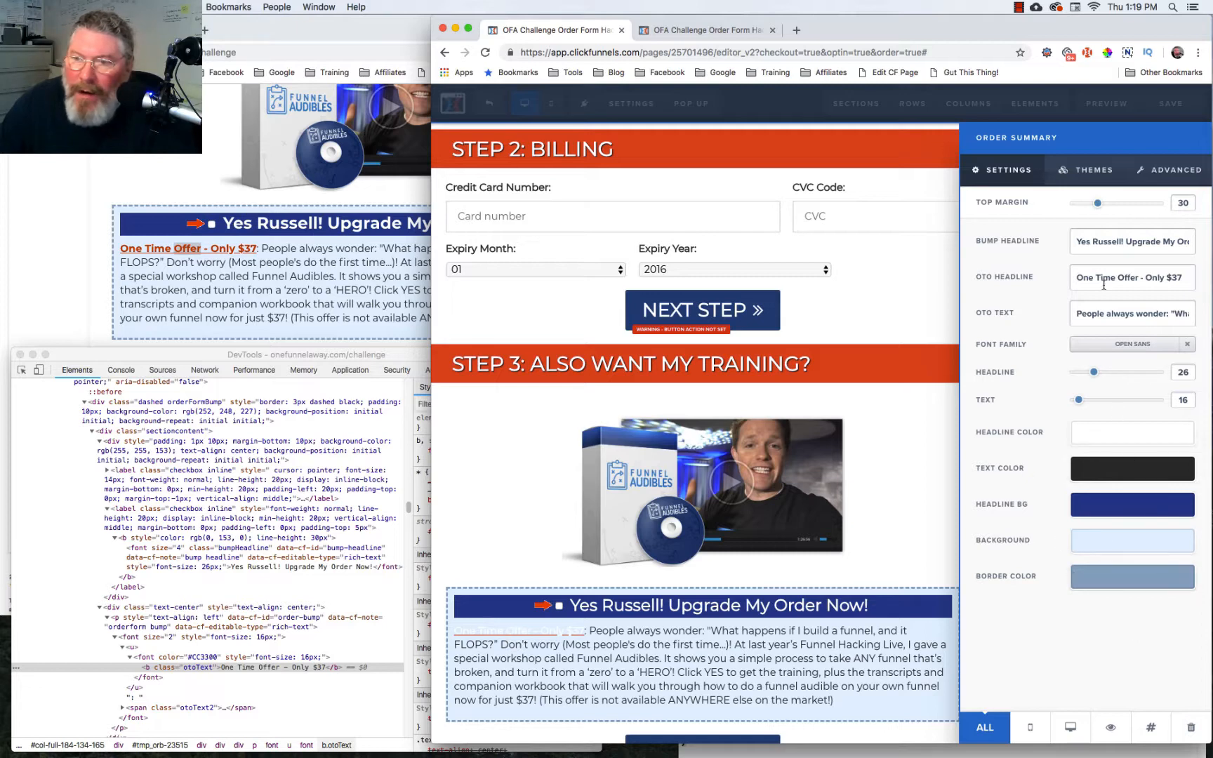
{"action": "left_click", "coordinate": [898, 509]}
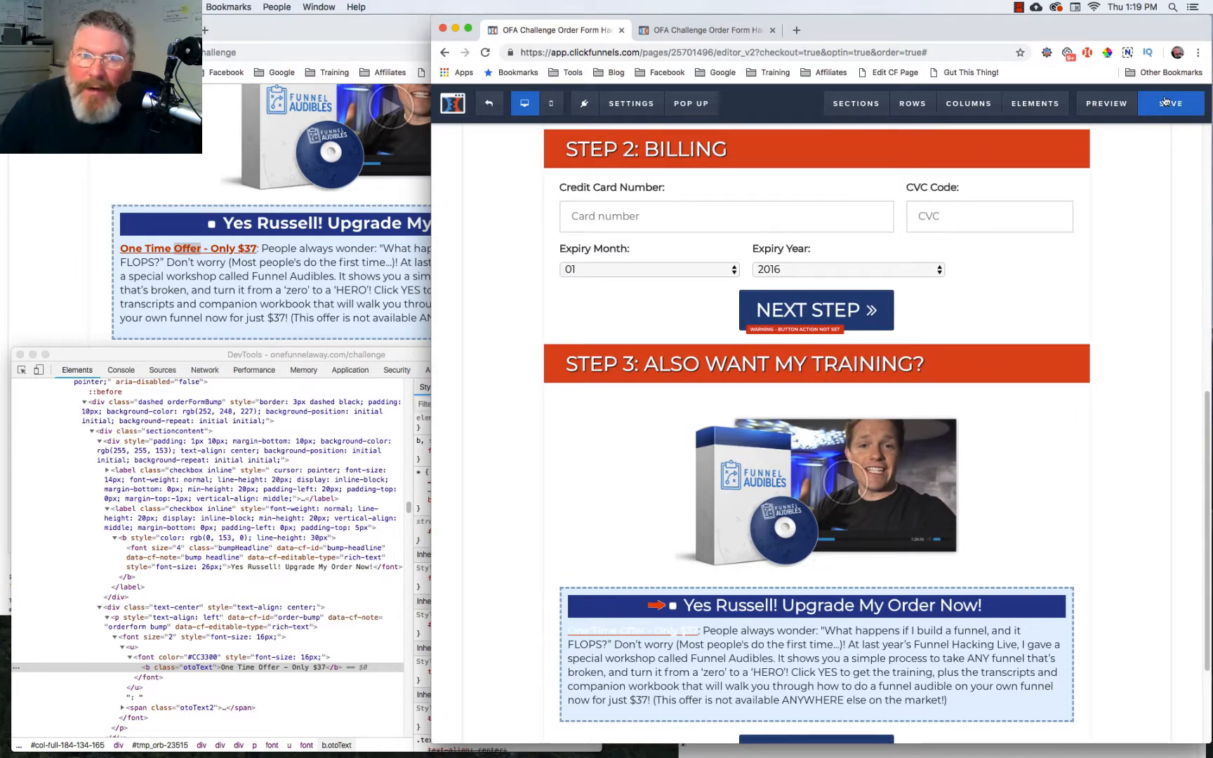
Refresh the saved page's preview and copy the CSS selector of the order bump's "One Time Offer - Only $37" text.
{"action": "left_click", "coordinate": [698, 31]}
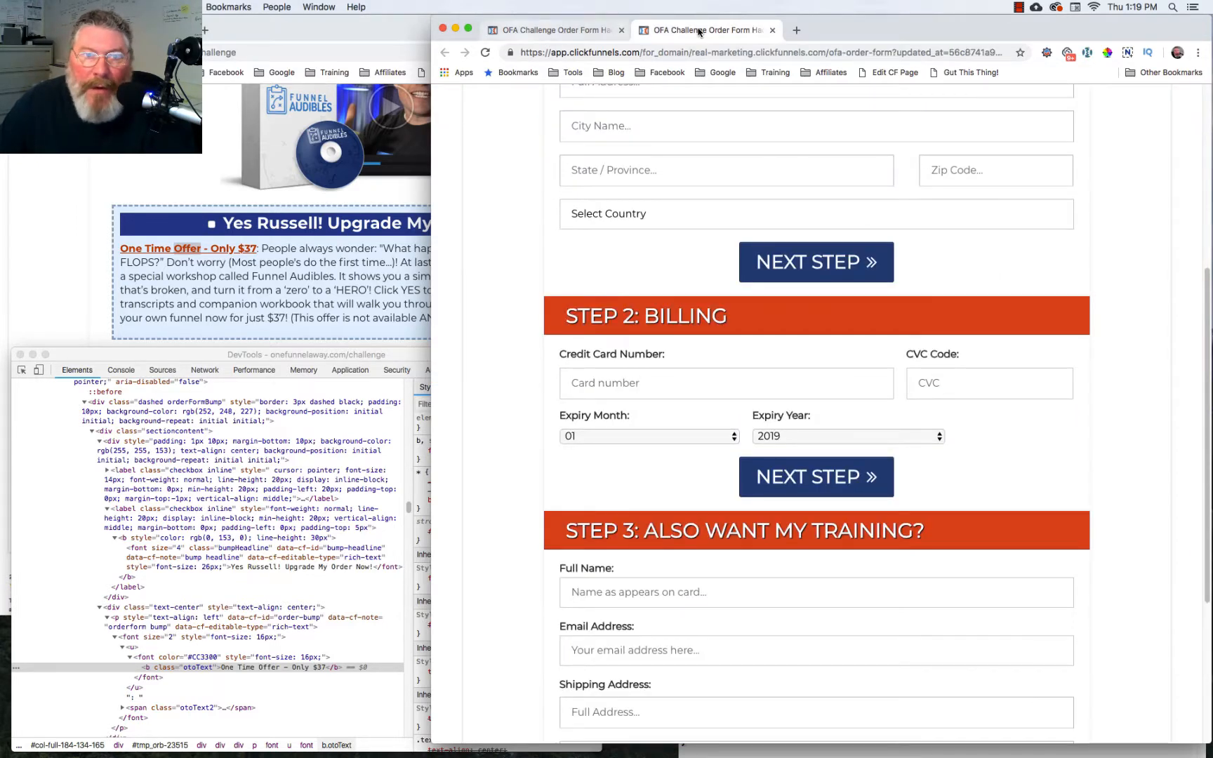
{"action": "left_click", "coordinate": [485, 53]}
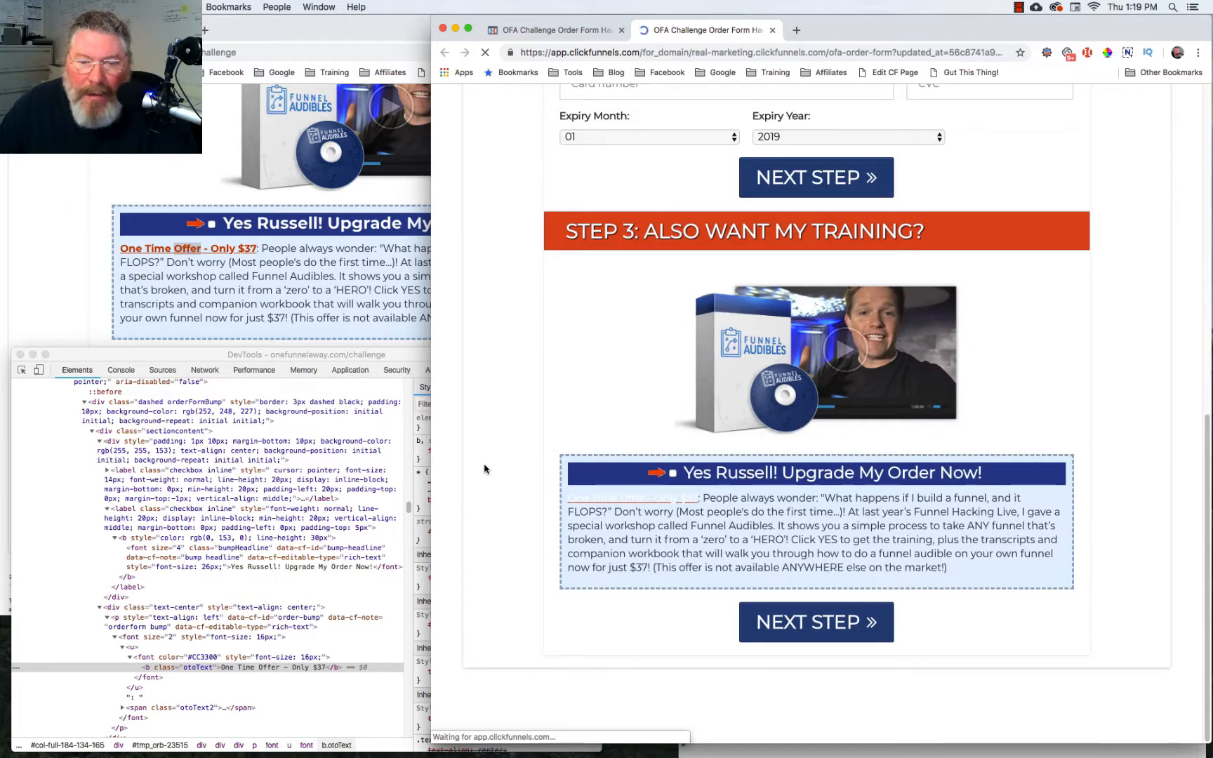
{"action": "right_click", "coordinate": [598, 499]}
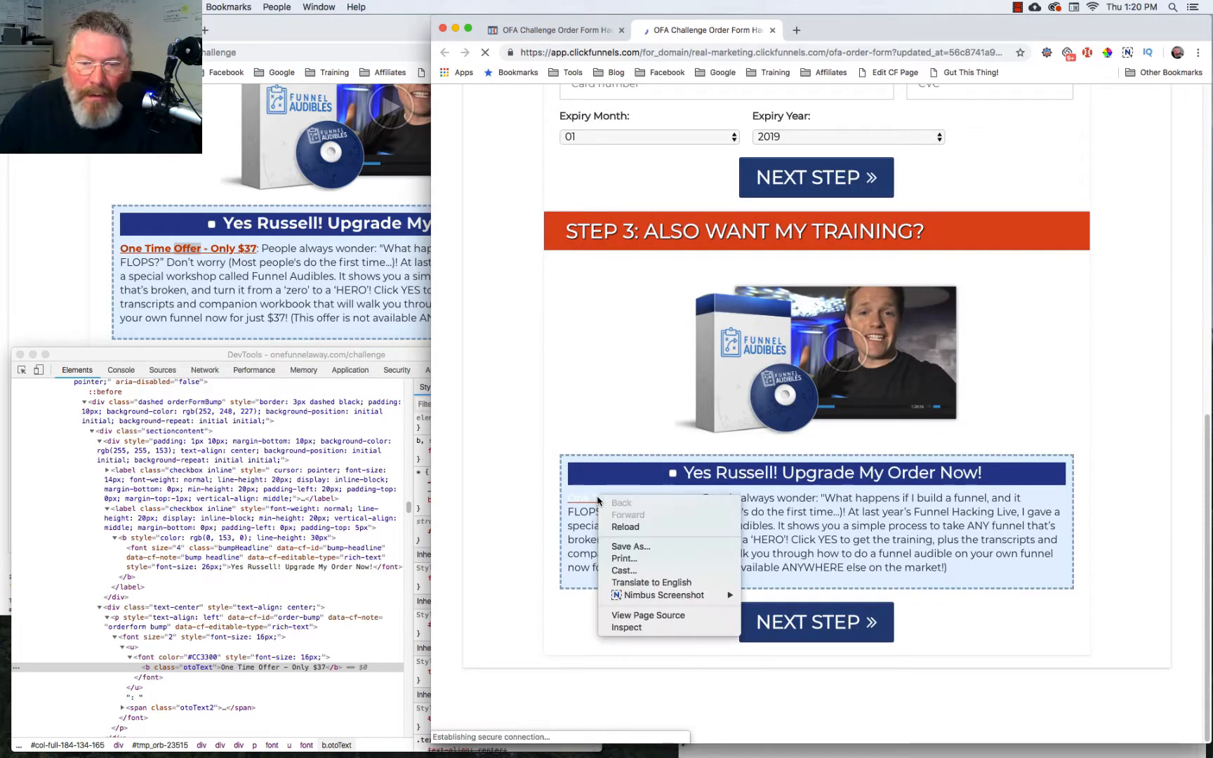
{"action": "left_click", "coordinate": [631, 628]}
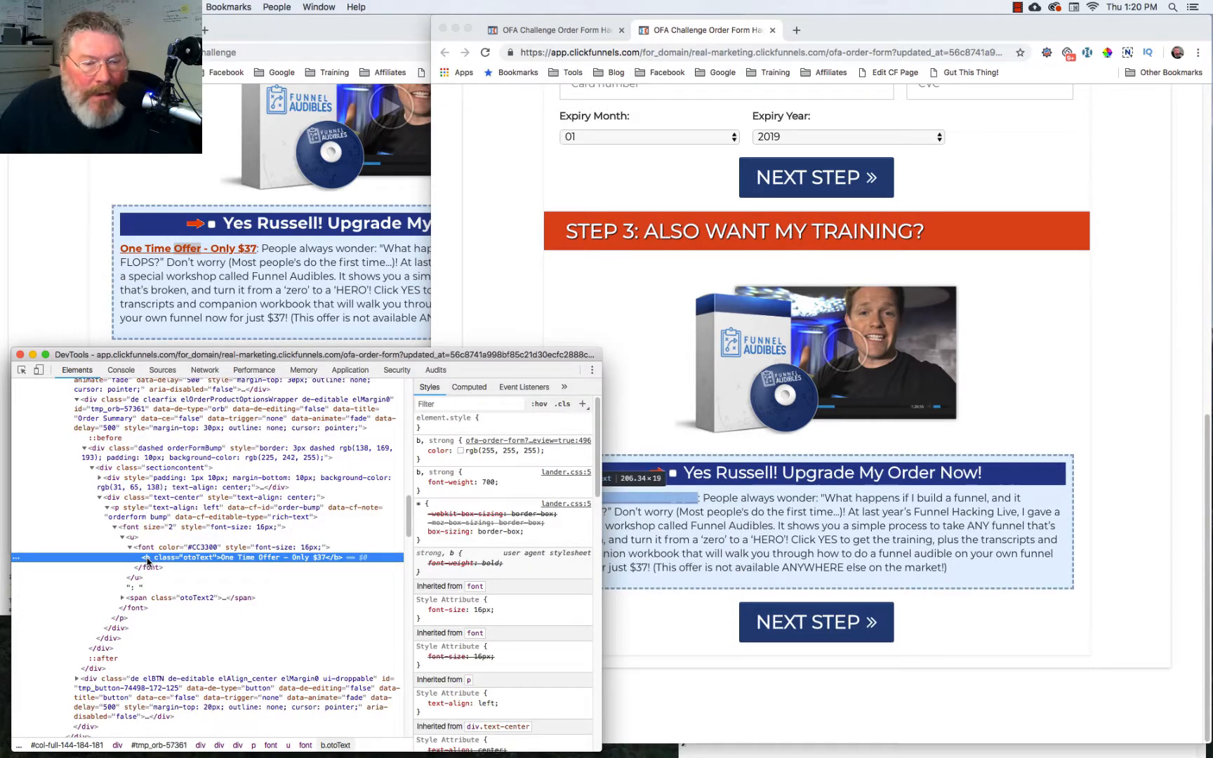
{"action": "right_click", "coordinate": [147, 560]}
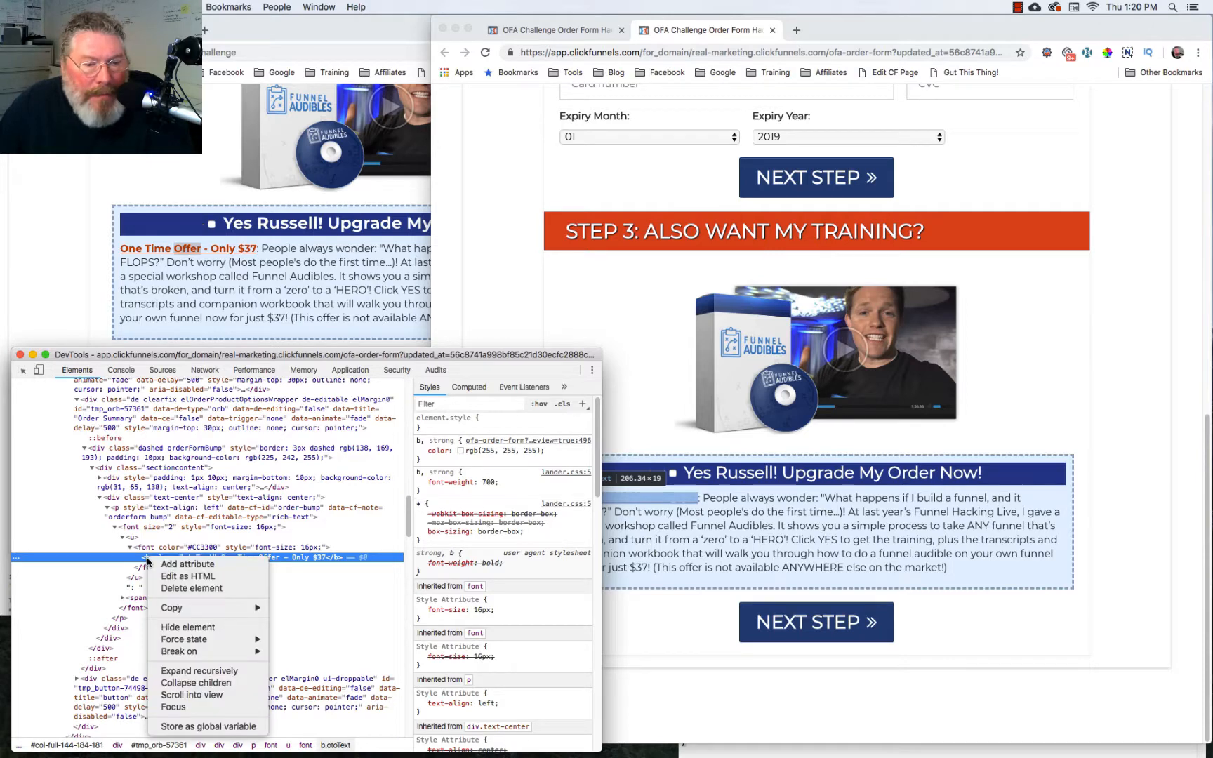
{"action": "mouse_move", "coordinate": [221, 608]}
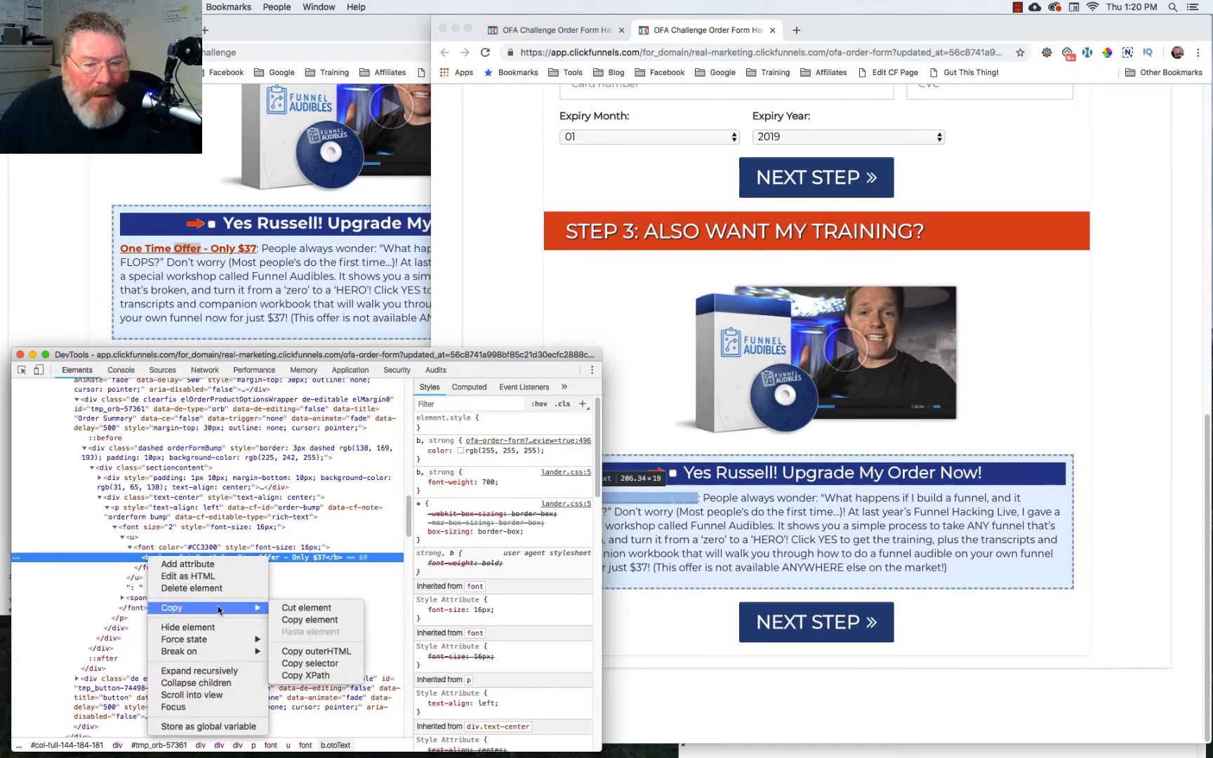
{"action": "left_click", "coordinate": [307, 663]}
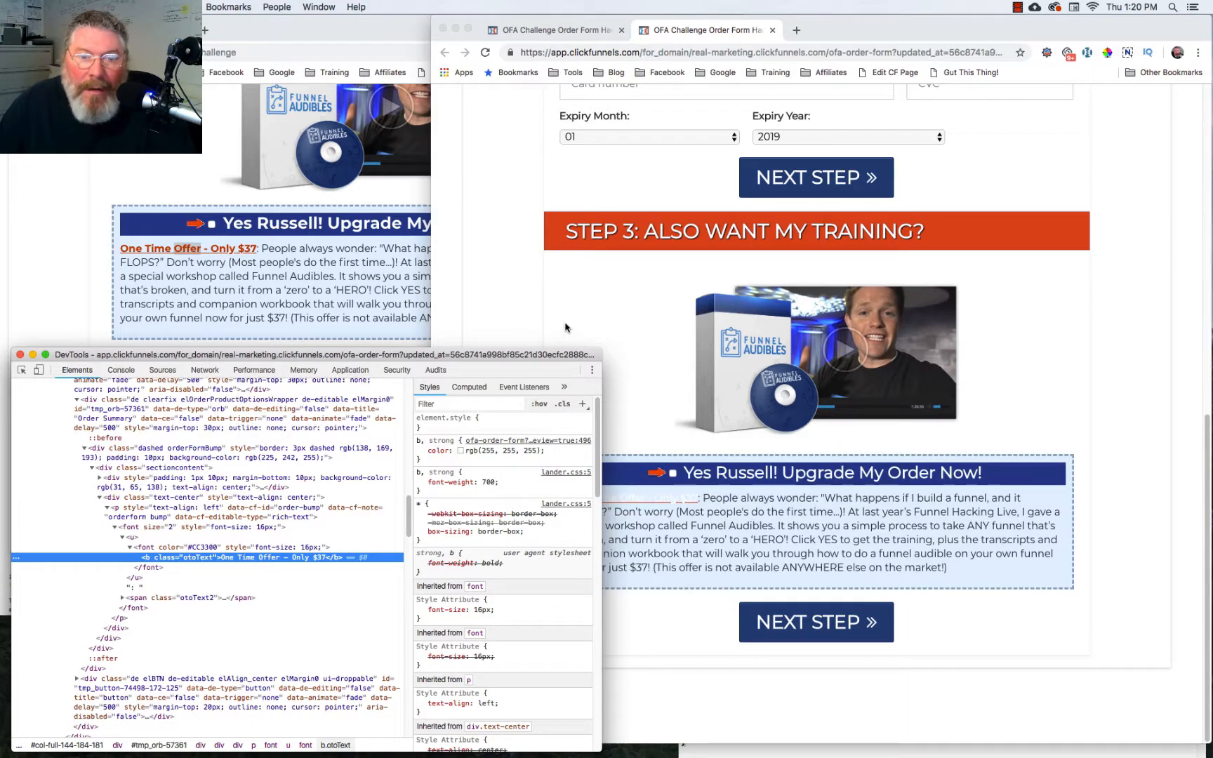
{"action": "left_click", "coordinate": [19, 354]}
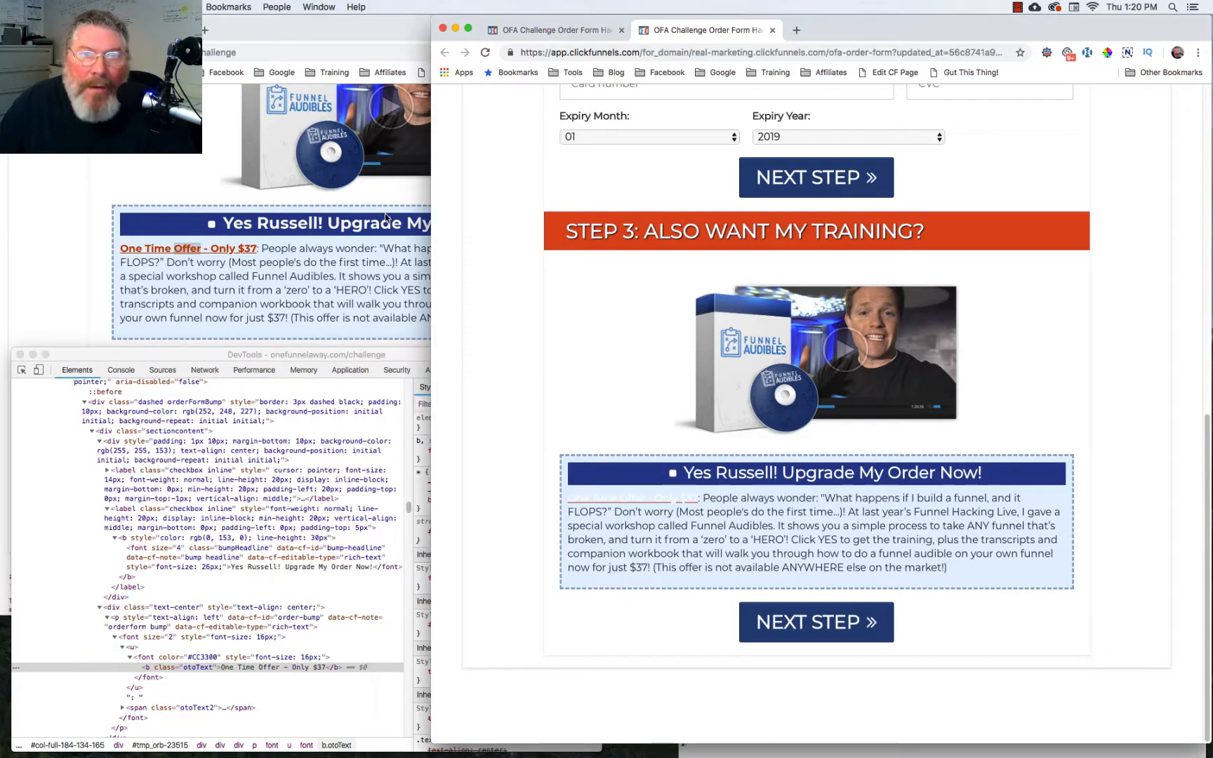
Add a custom CSS rule to the page that applies color #cc3300 to the copied OTO headline selector.
{"action": "left_click", "coordinate": [534, 30]}
{"action": "left_click", "coordinate": [631, 103]}
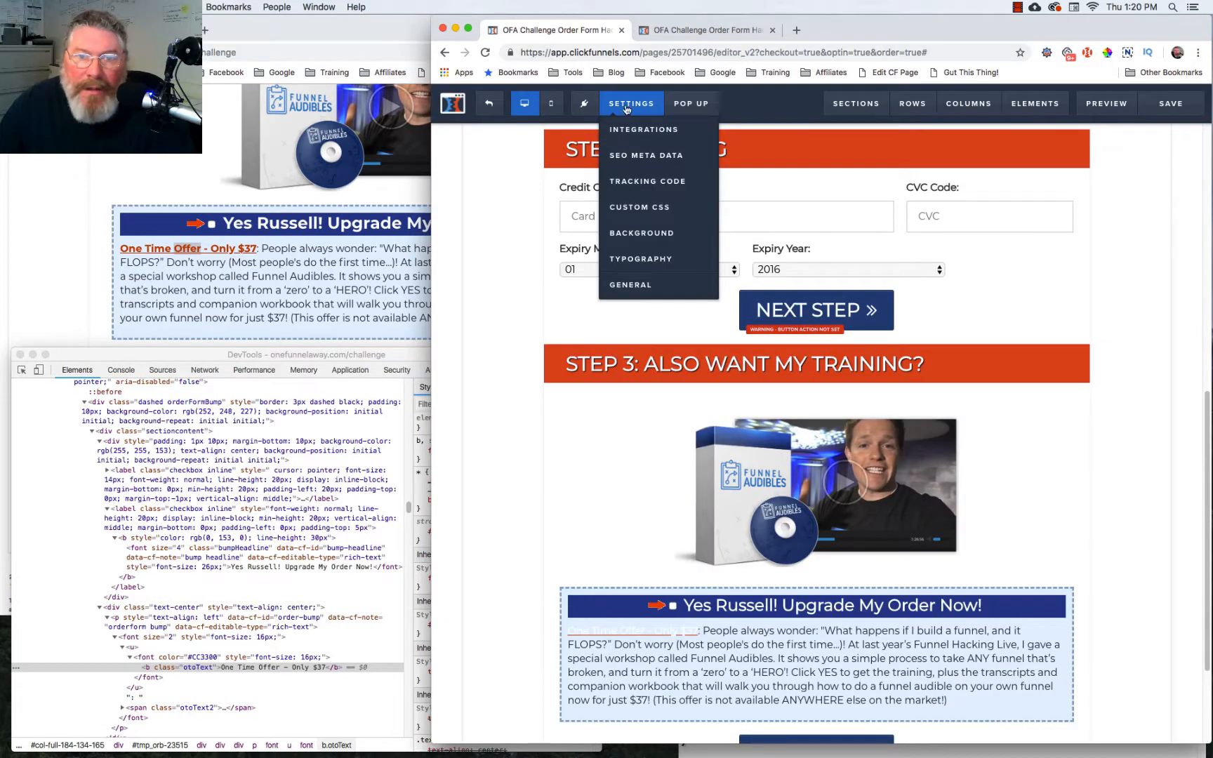
{"action": "left_click", "coordinate": [638, 208]}
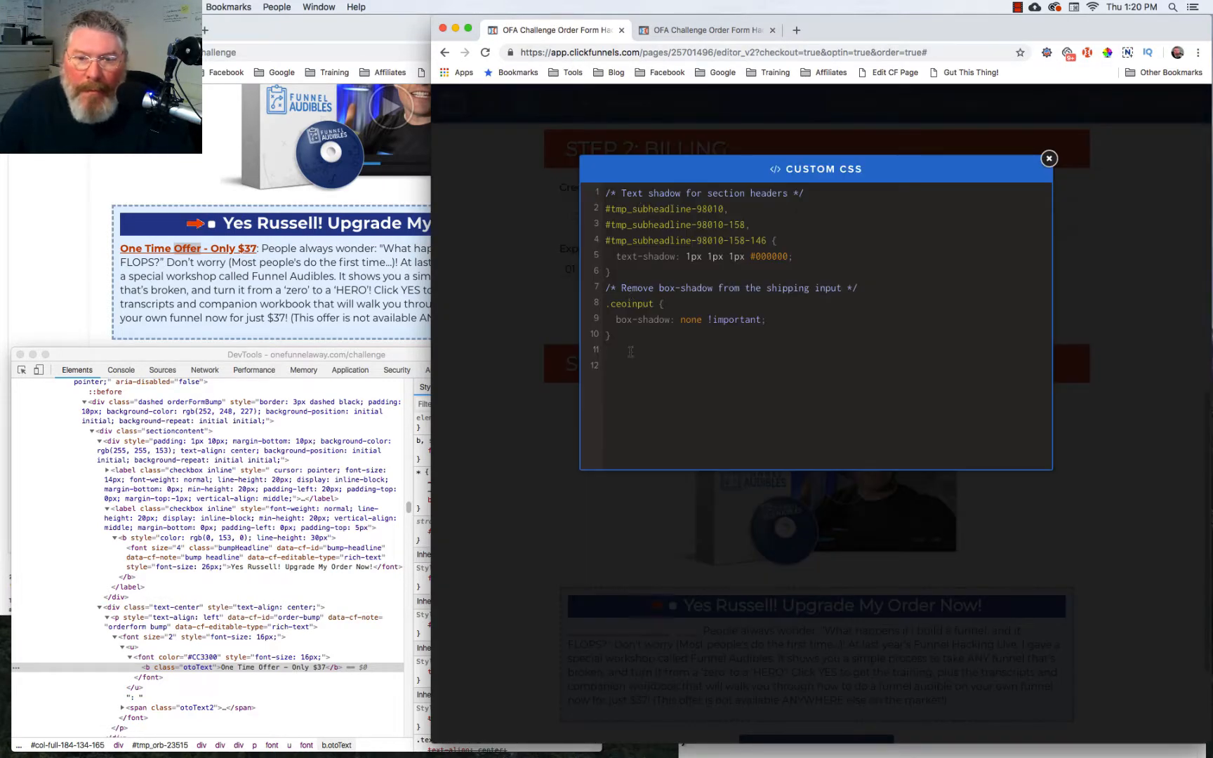
{"action": "key", "text": "super+v"}
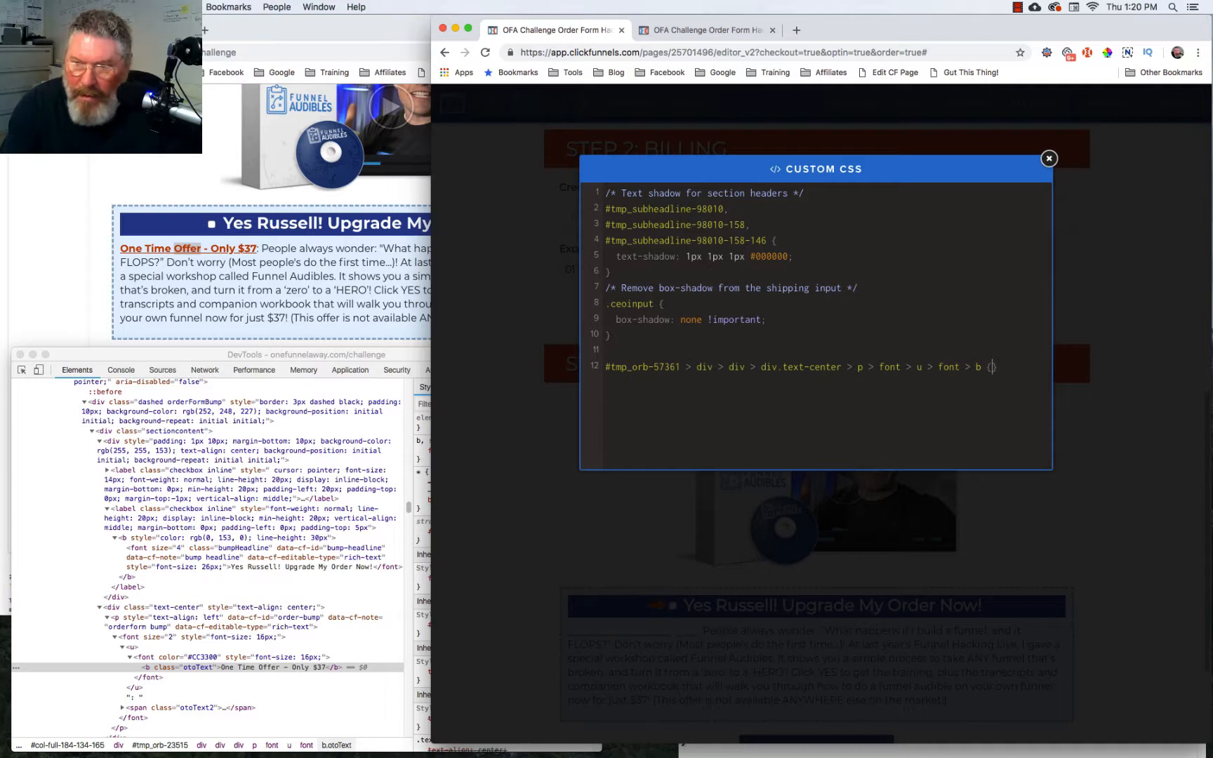
{"action": "key", "text": "Return"}
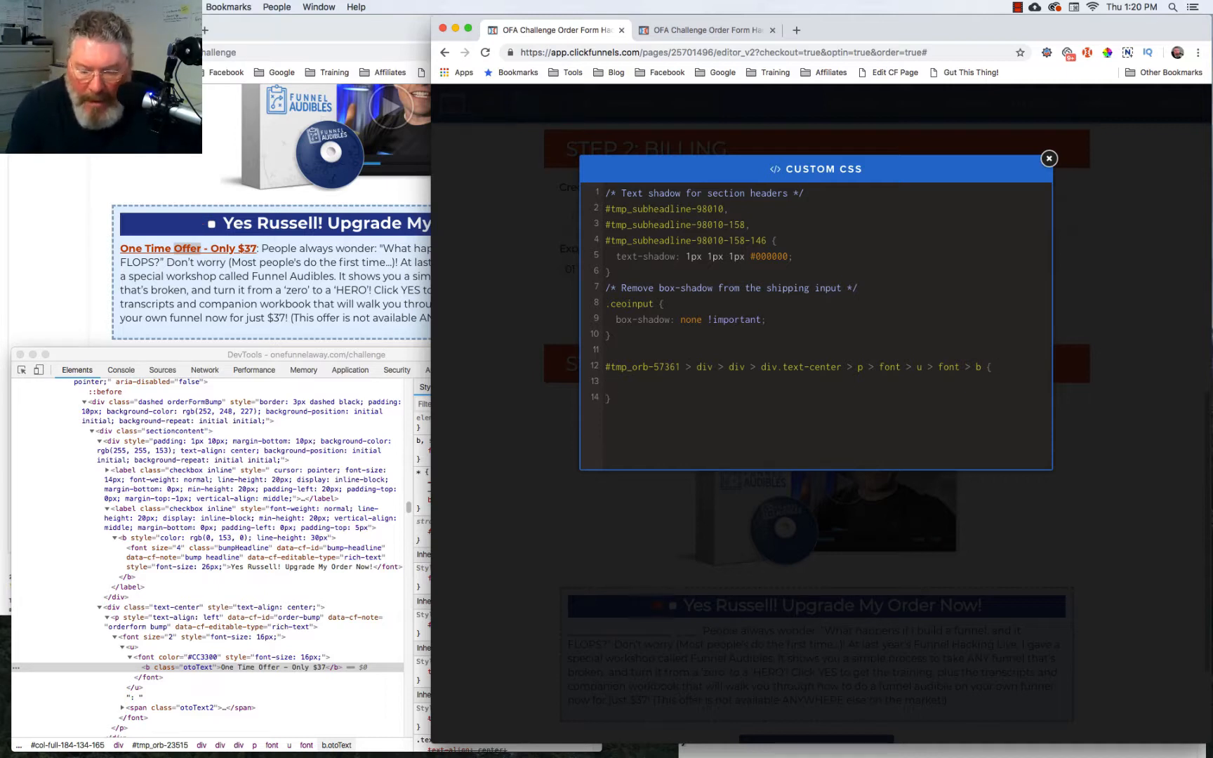
{"action": "type", "text": "color"}
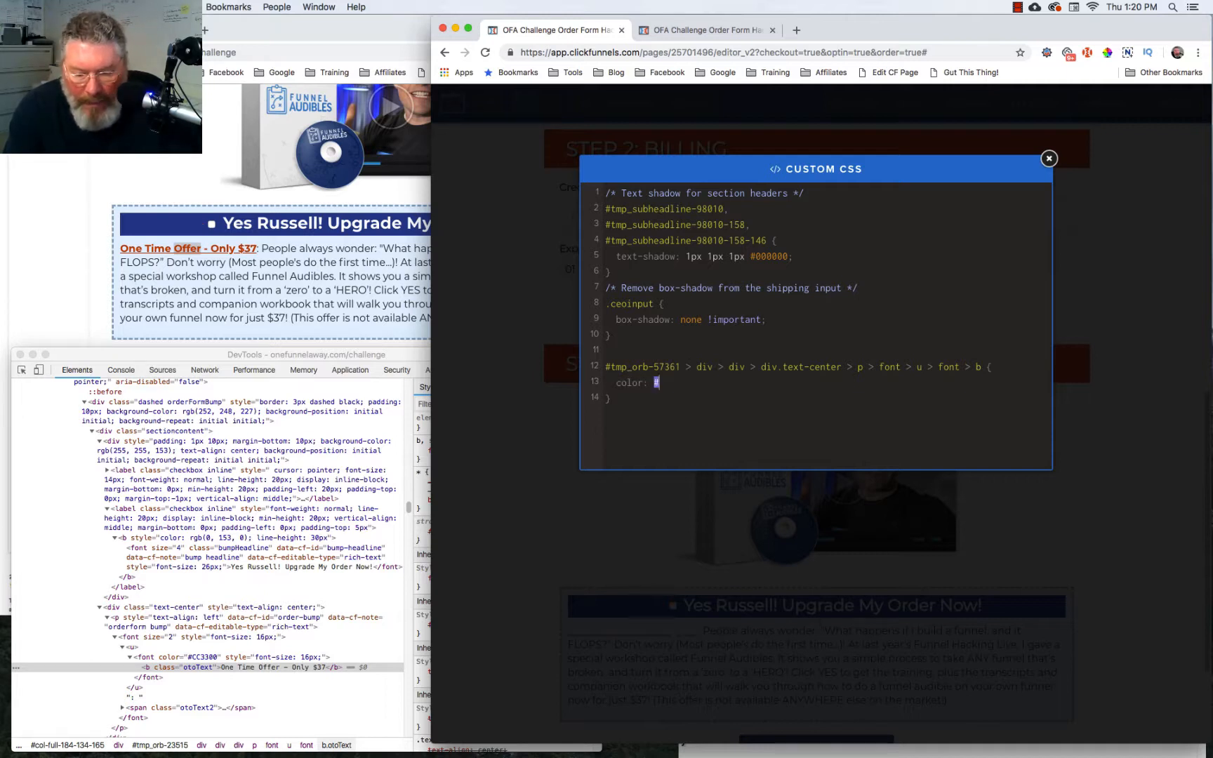
{"action": "type", "text": ": #"}
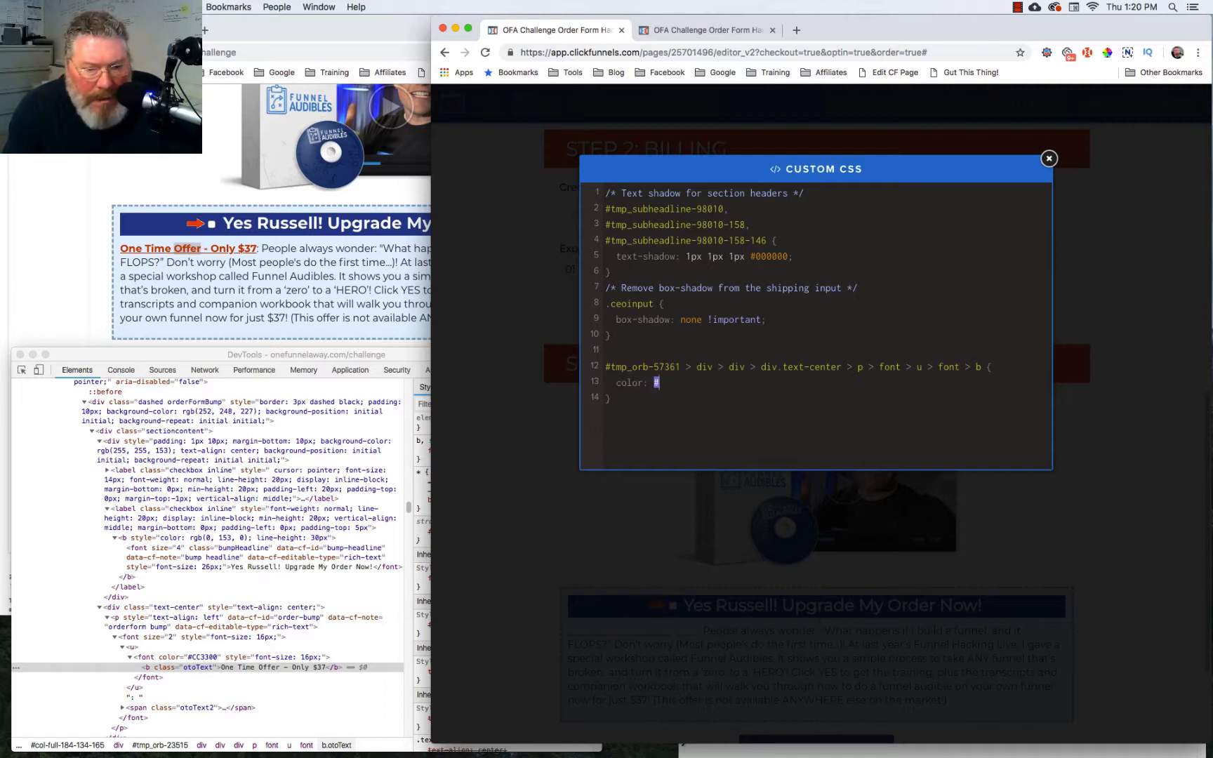
{"action": "type", "text": "cc33"}
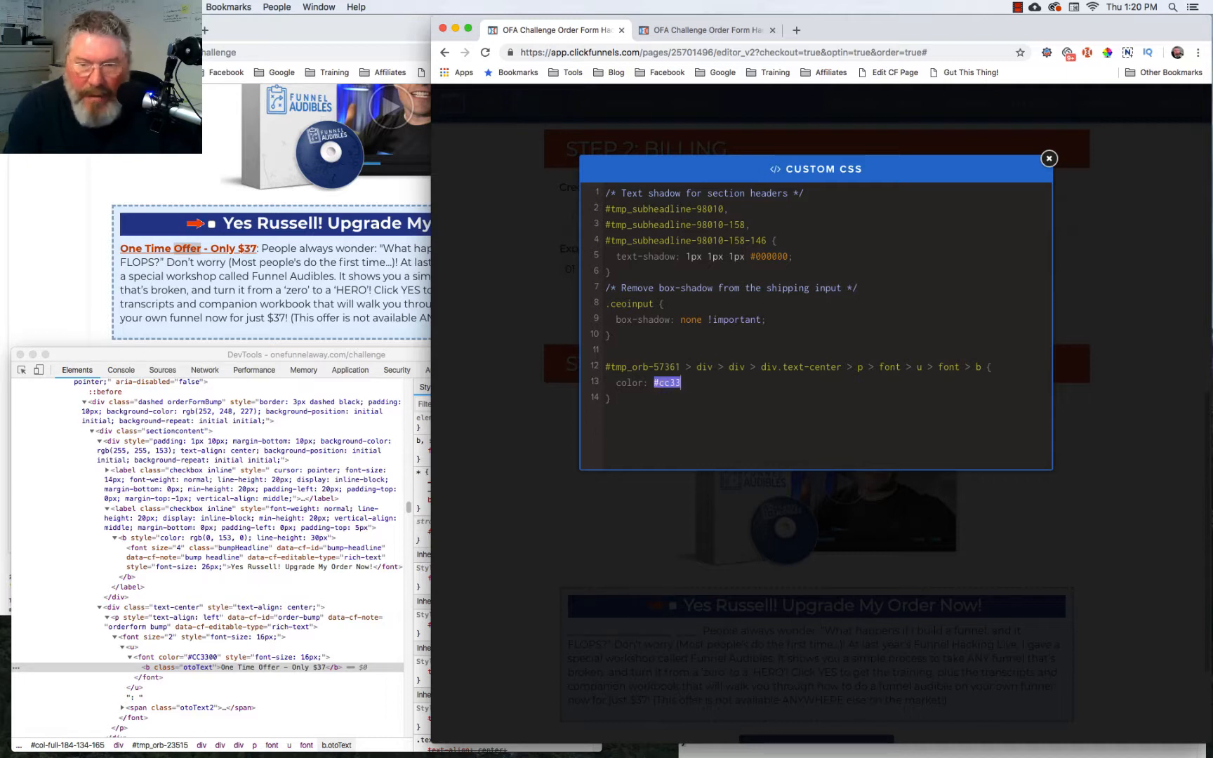
{"action": "type", "text": "00;"}
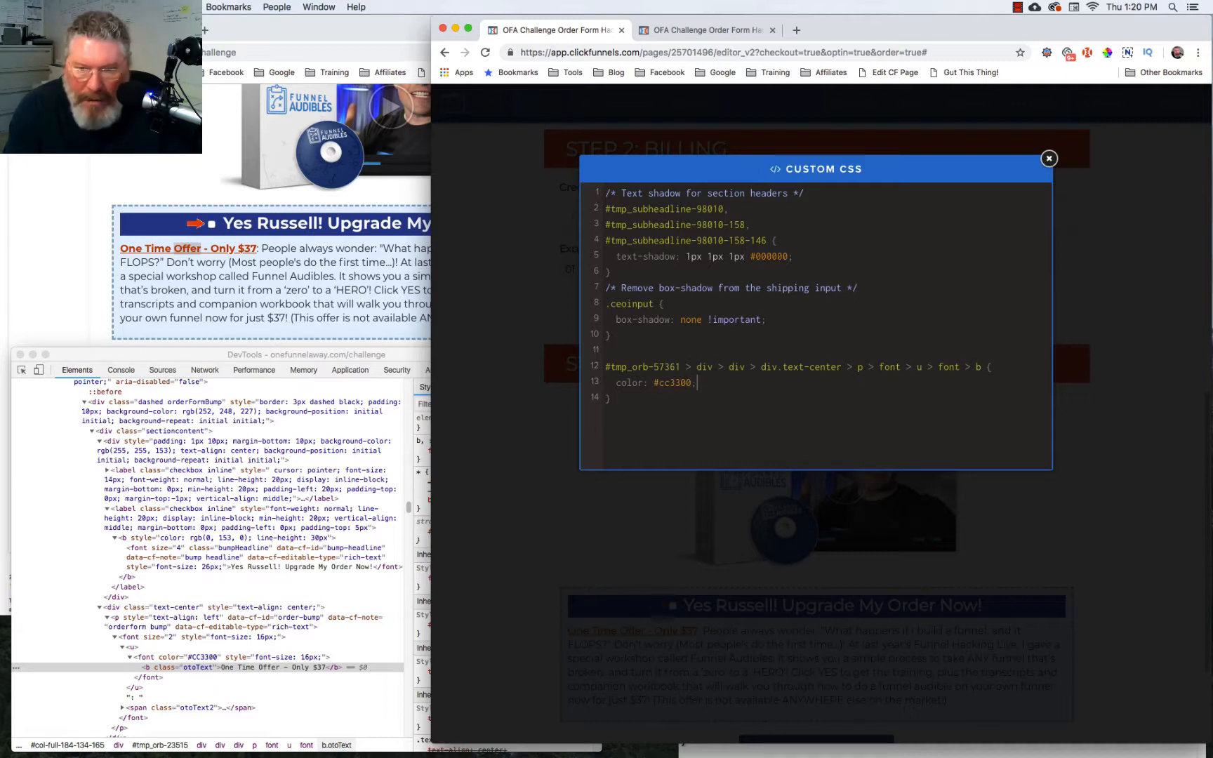
{"action": "left_click", "coordinate": [490, 569]}
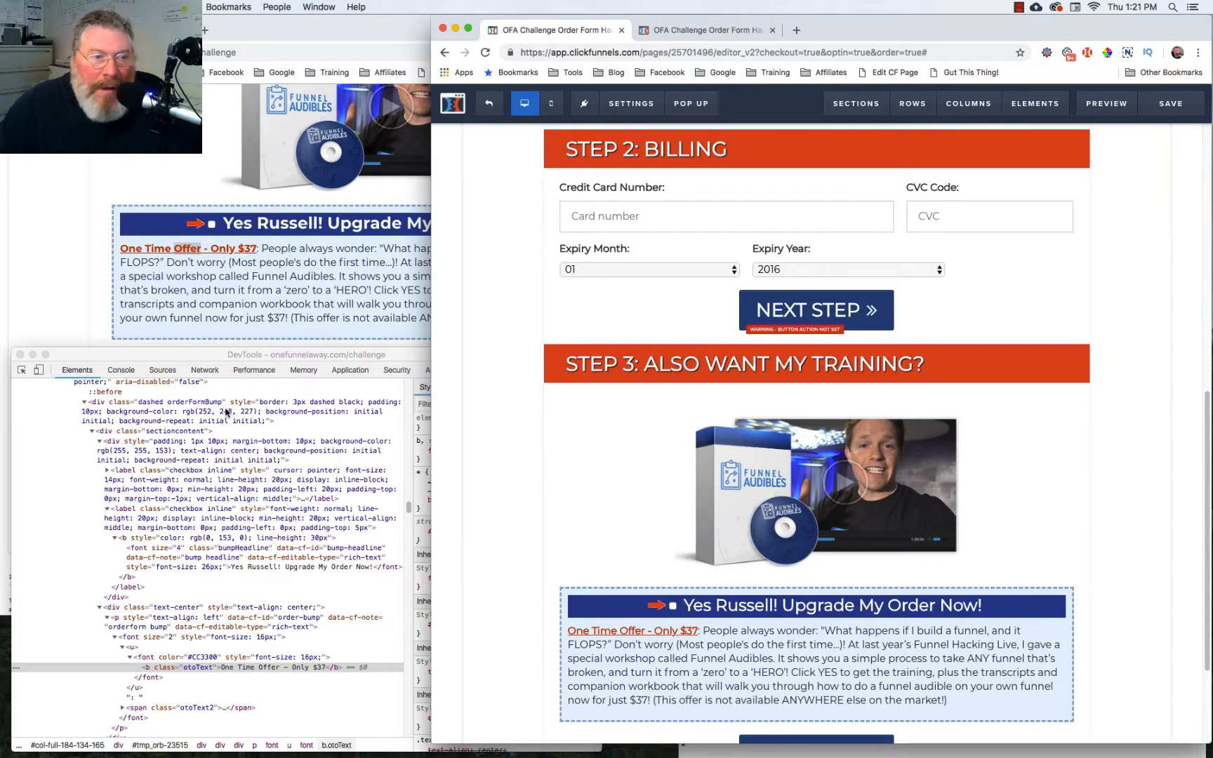
Compare the reference page below its order bump and add an image element under the Next Step button below the order bump.
{"action": "left_click", "coordinate": [98, 282]}
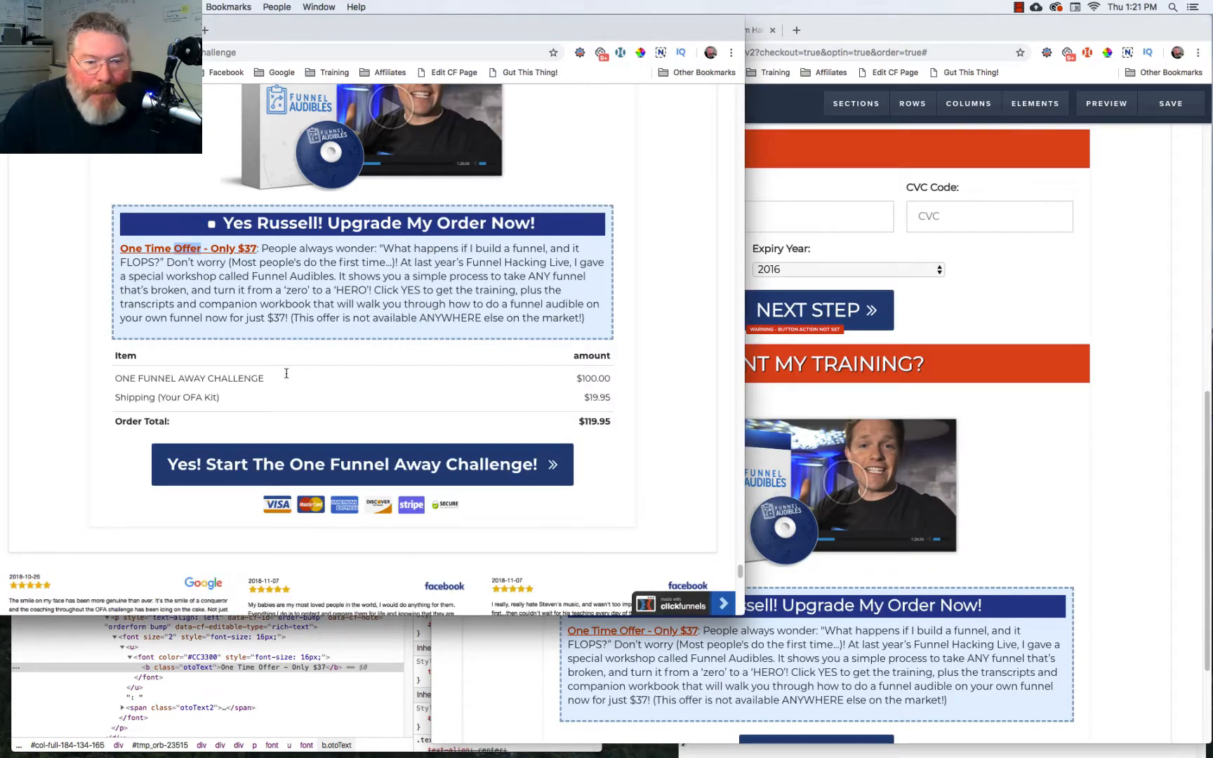
{"action": "scroll", "coordinate": [286, 373], "scroll_direction": "down", "scroll_amount": 3}
{"action": "left_click", "coordinate": [1107, 480]}
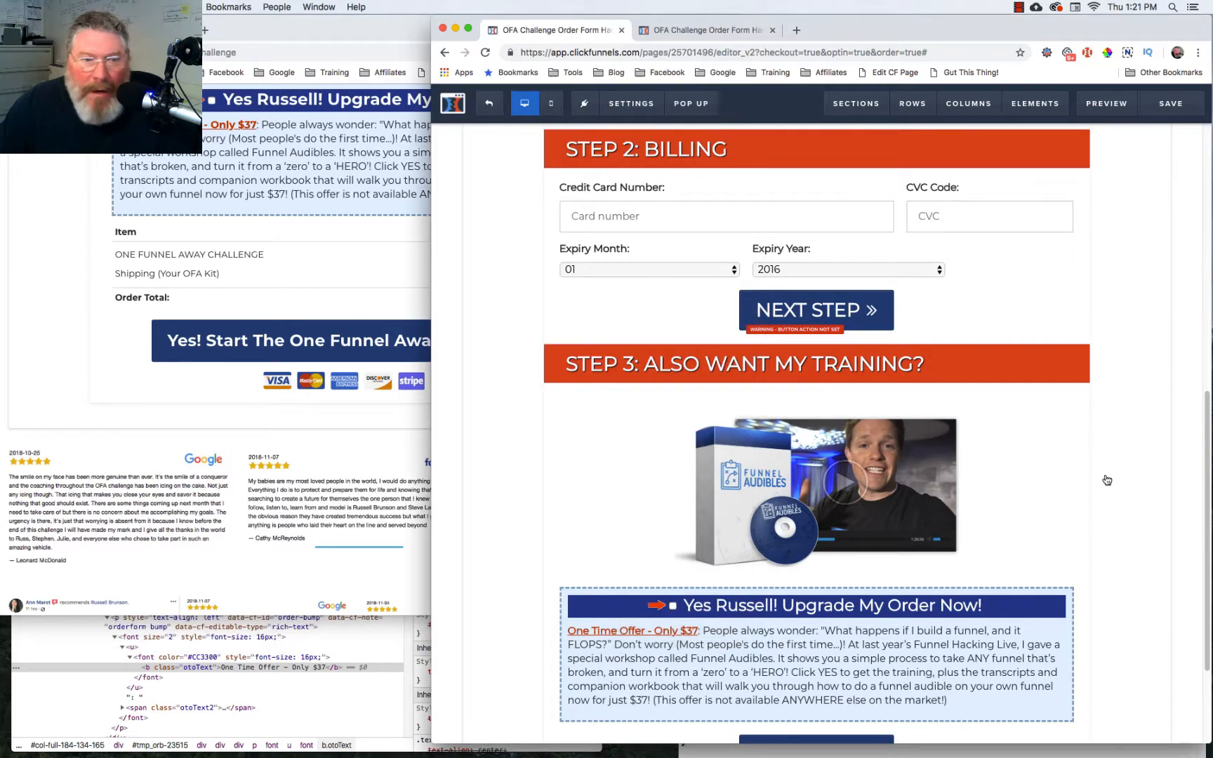
{"action": "scroll", "coordinate": [1107, 480], "scroll_direction": "down", "scroll_amount": 3}
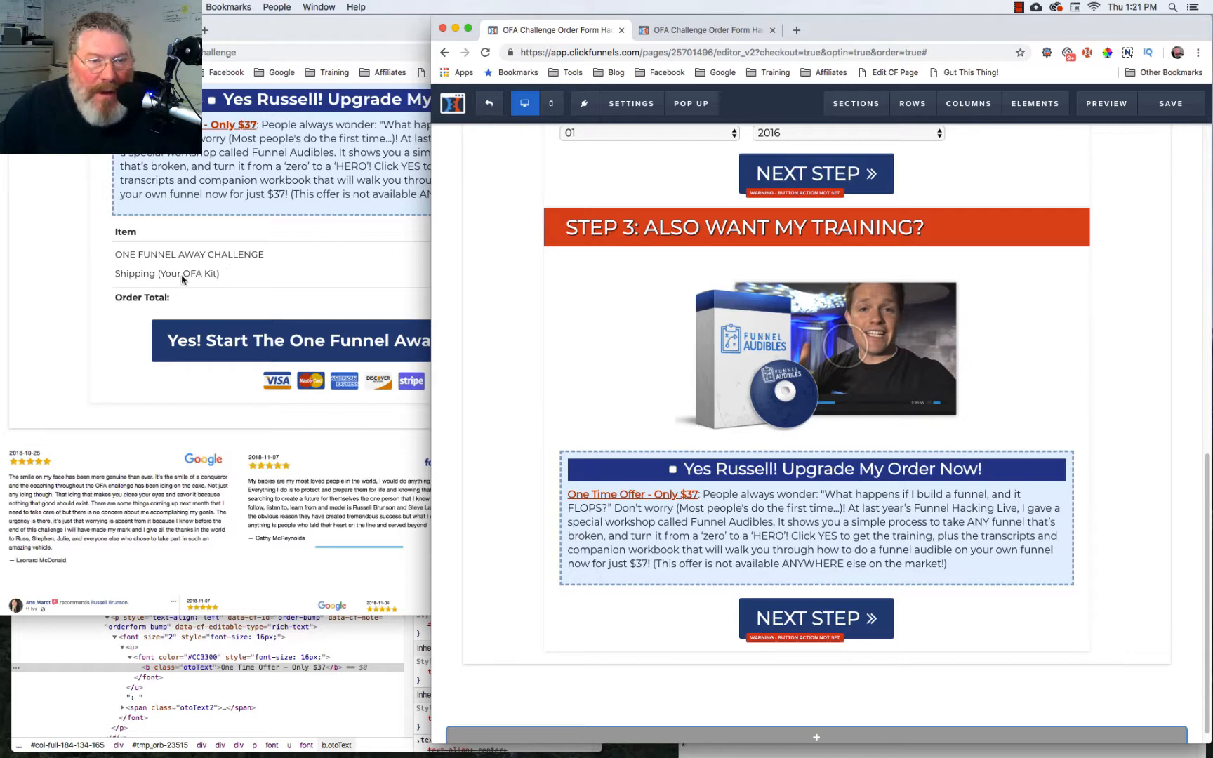
{"action": "left_click", "coordinate": [106, 355]}
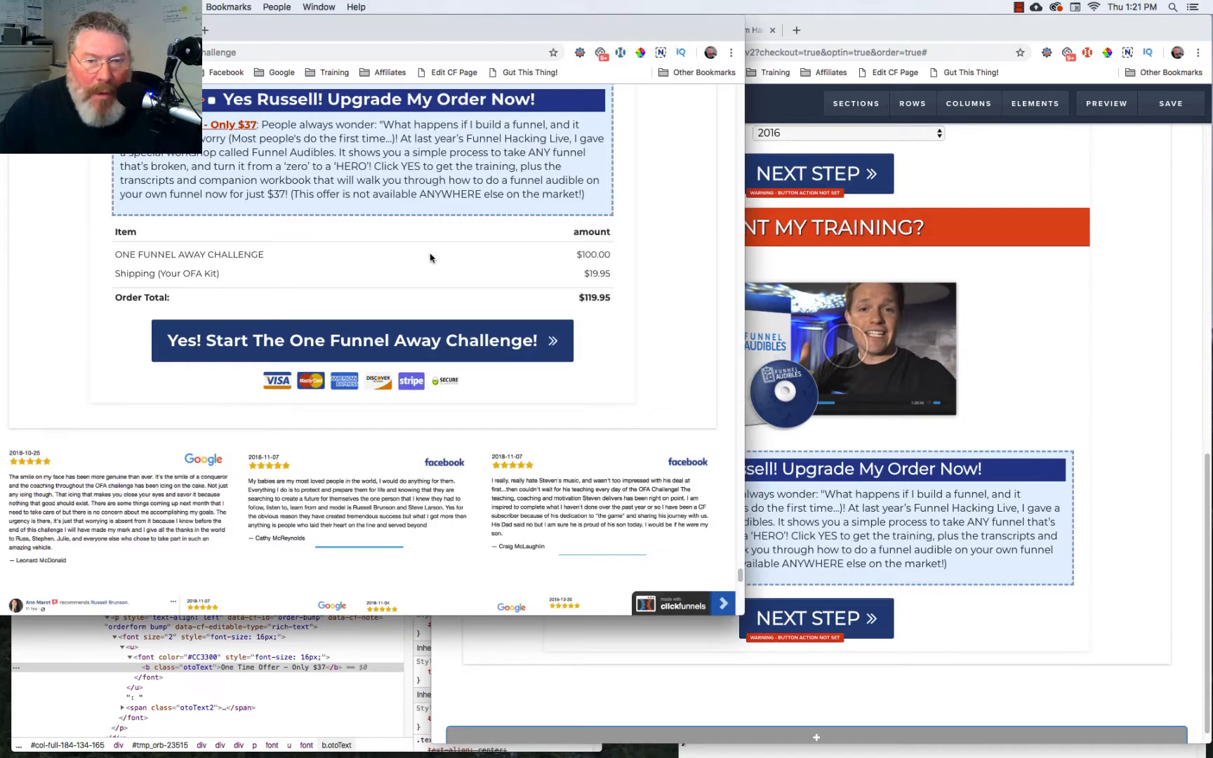
{"action": "left_click", "coordinate": [939, 626]}
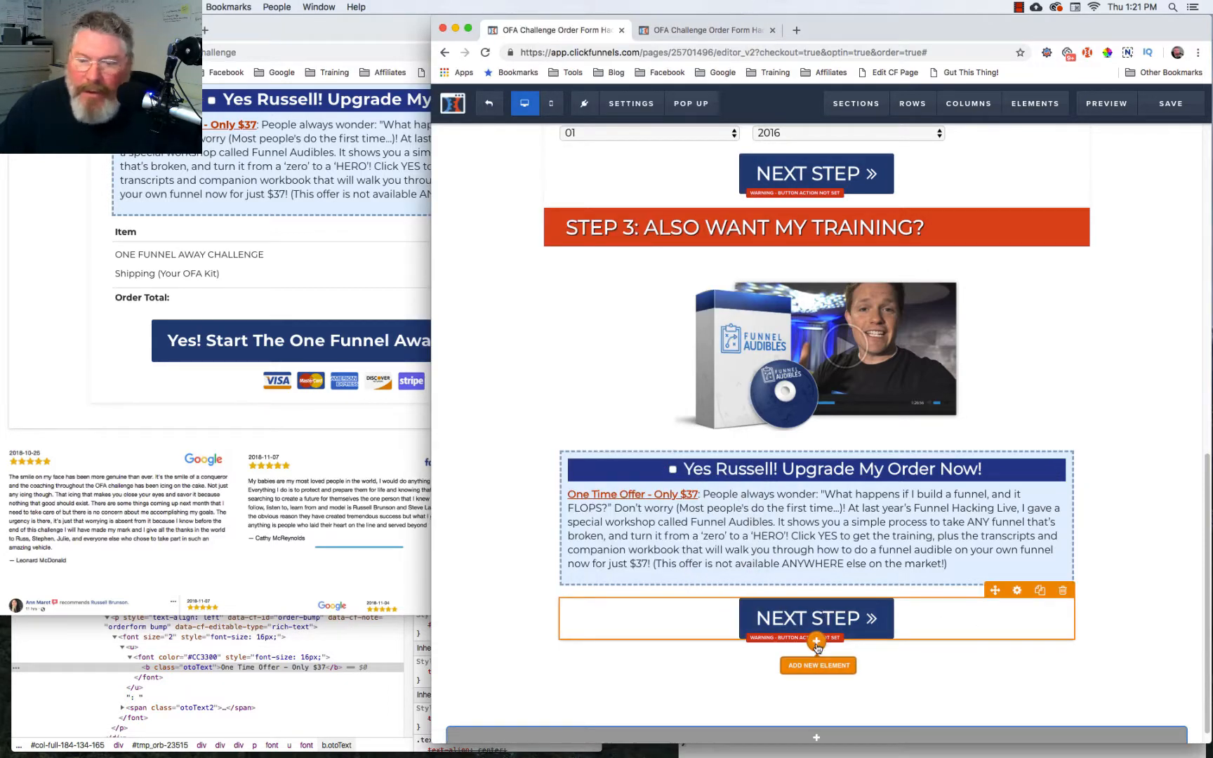
{"action": "left_click", "coordinate": [817, 643]}
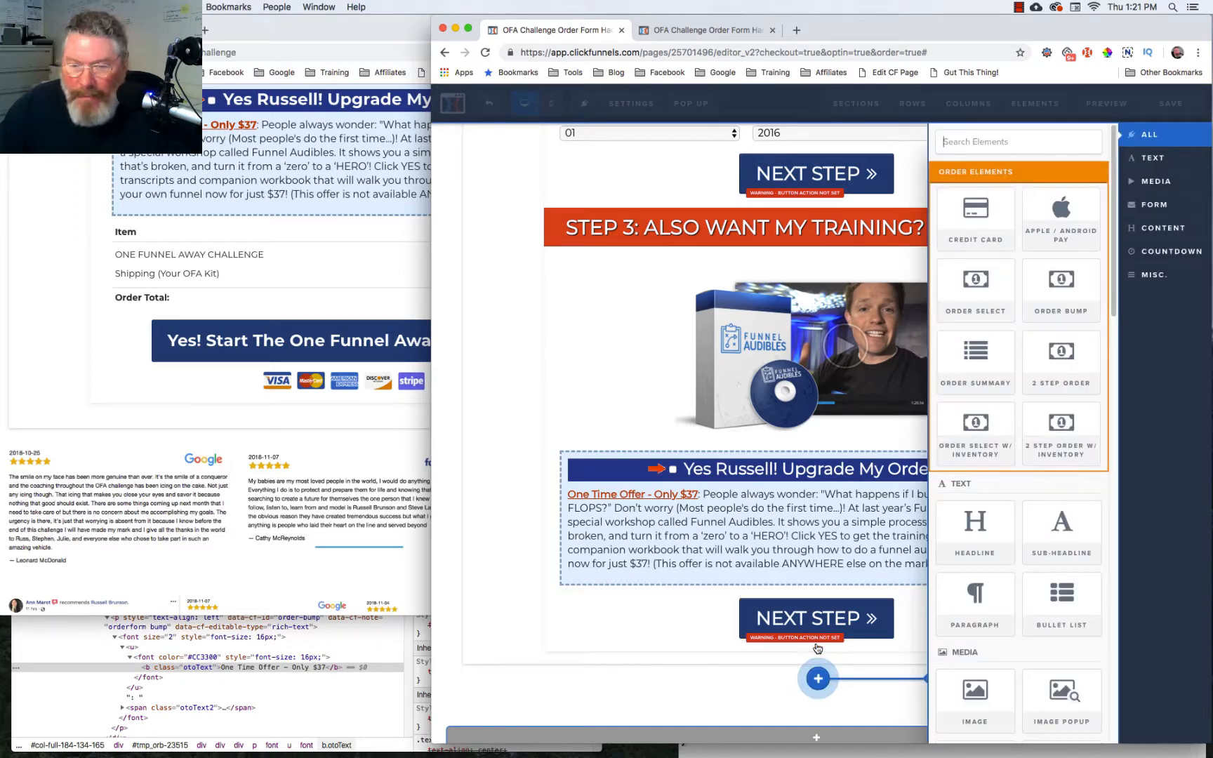
{"action": "left_click", "coordinate": [972, 699]}
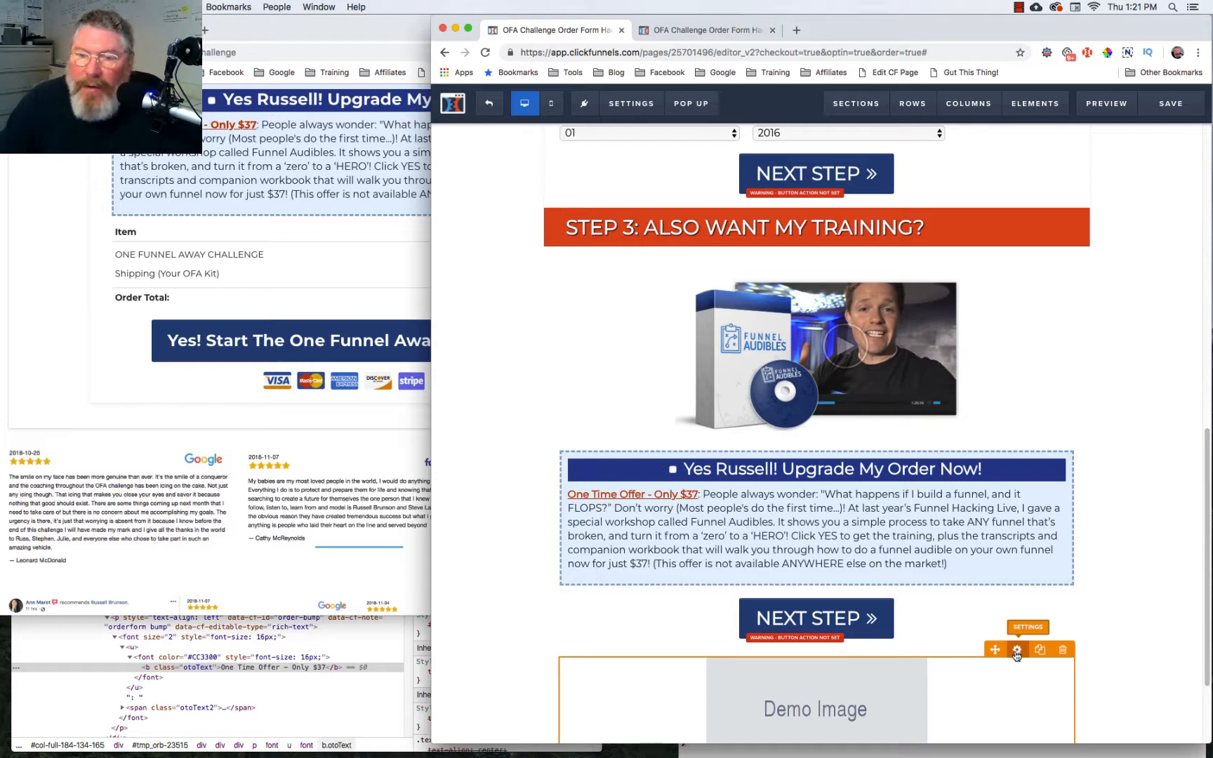
Set the new image element to the credit card logos picture from the uploaded image library.
{"action": "left_click", "coordinate": [1018, 650]}
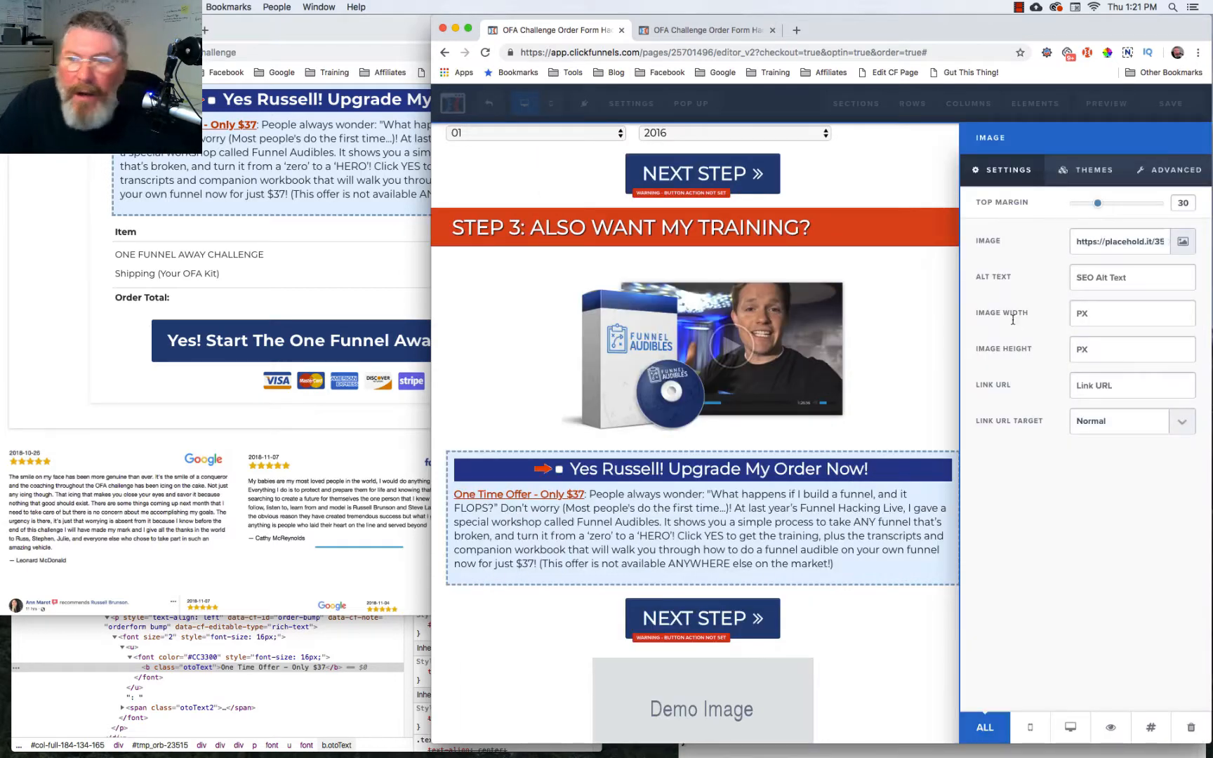
{"action": "left_click", "coordinate": [1183, 242]}
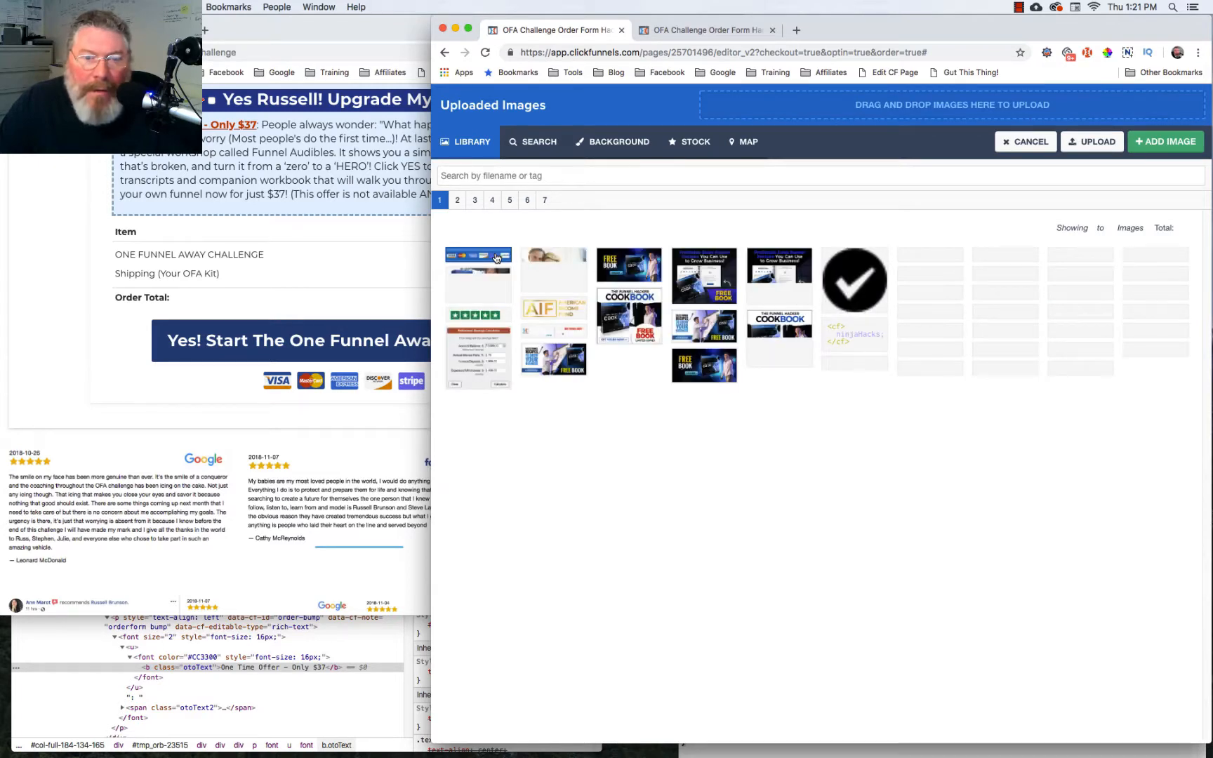
{"action": "left_click", "coordinate": [496, 258]}
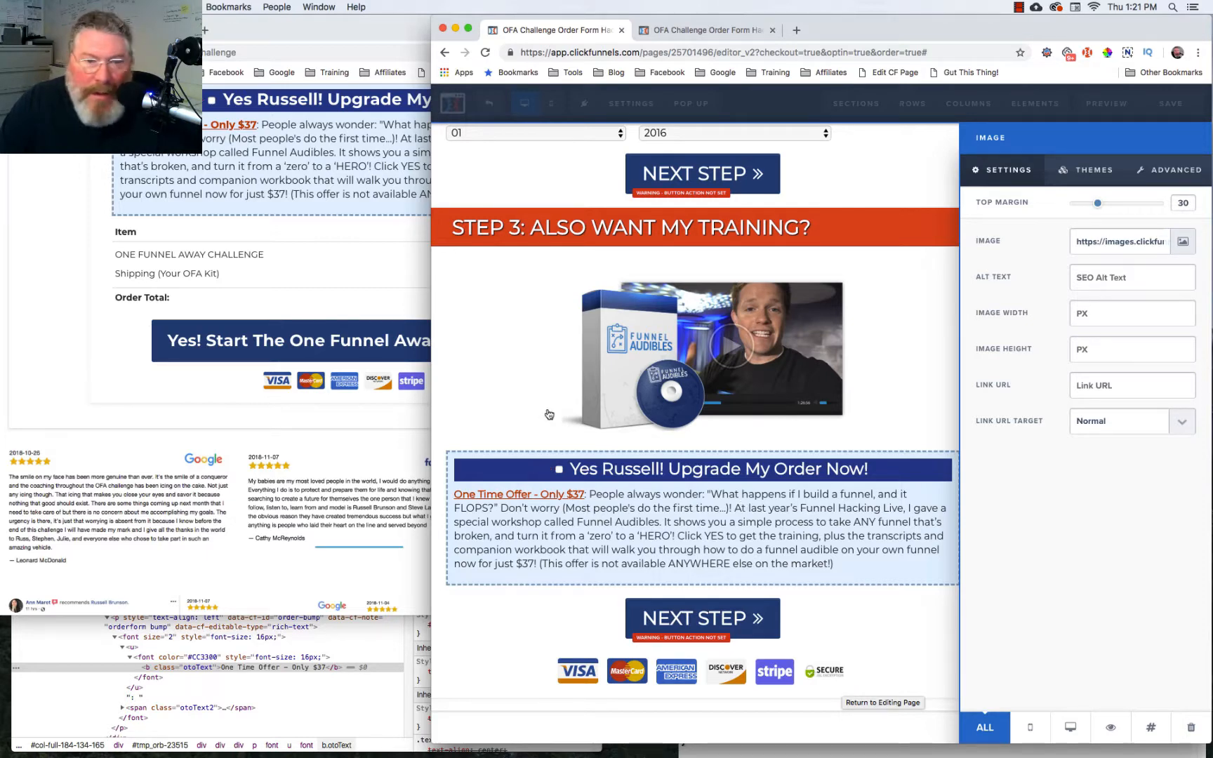
Inspect the reference page's credit card logos image for its dimensions and its wrapper's top margin.
{"action": "right_click", "coordinate": [349, 385]}
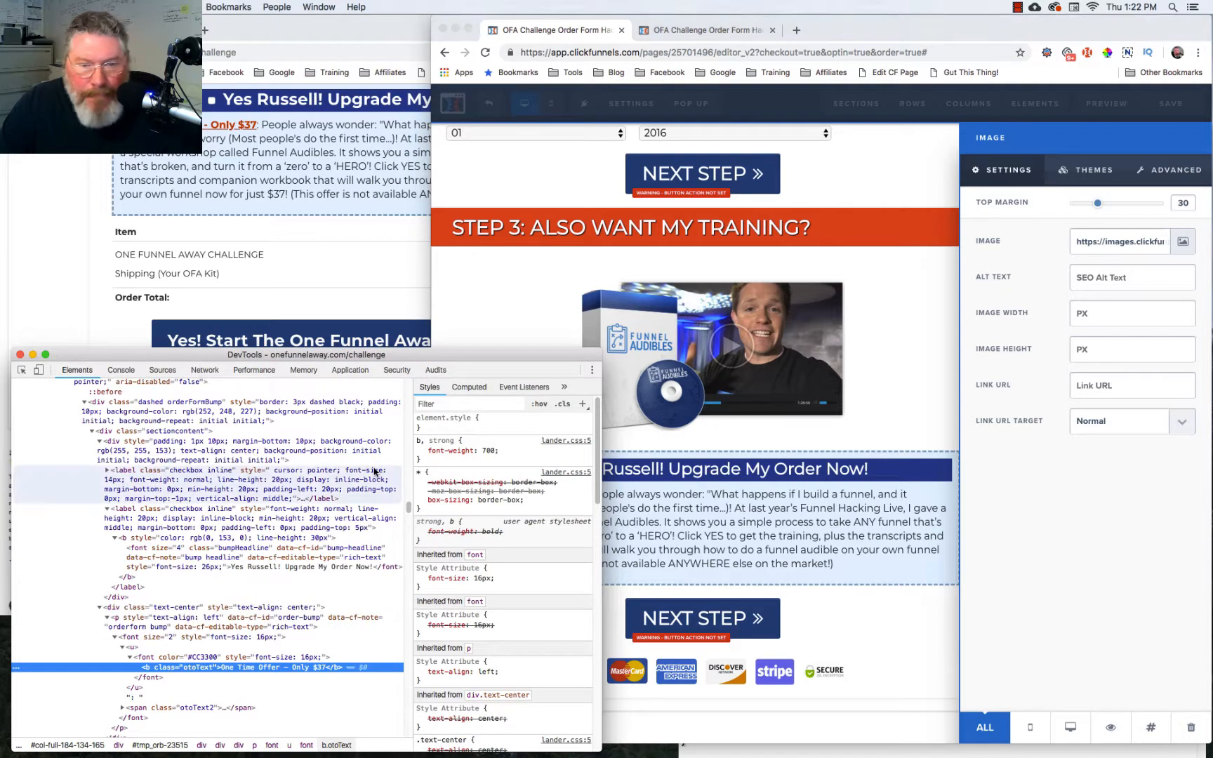
{"action": "key", "text": "super+z"}
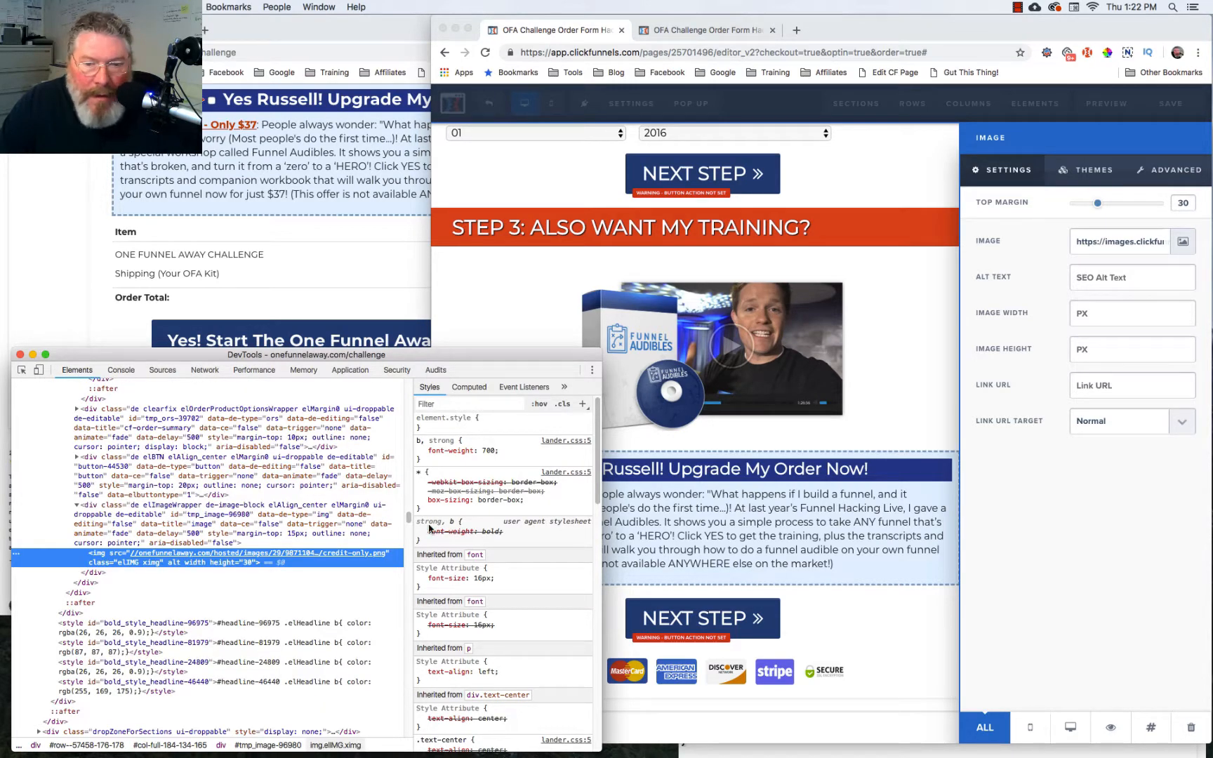
{"action": "scroll", "coordinate": [484, 526], "scroll_direction": "down", "scroll_amount": 10}
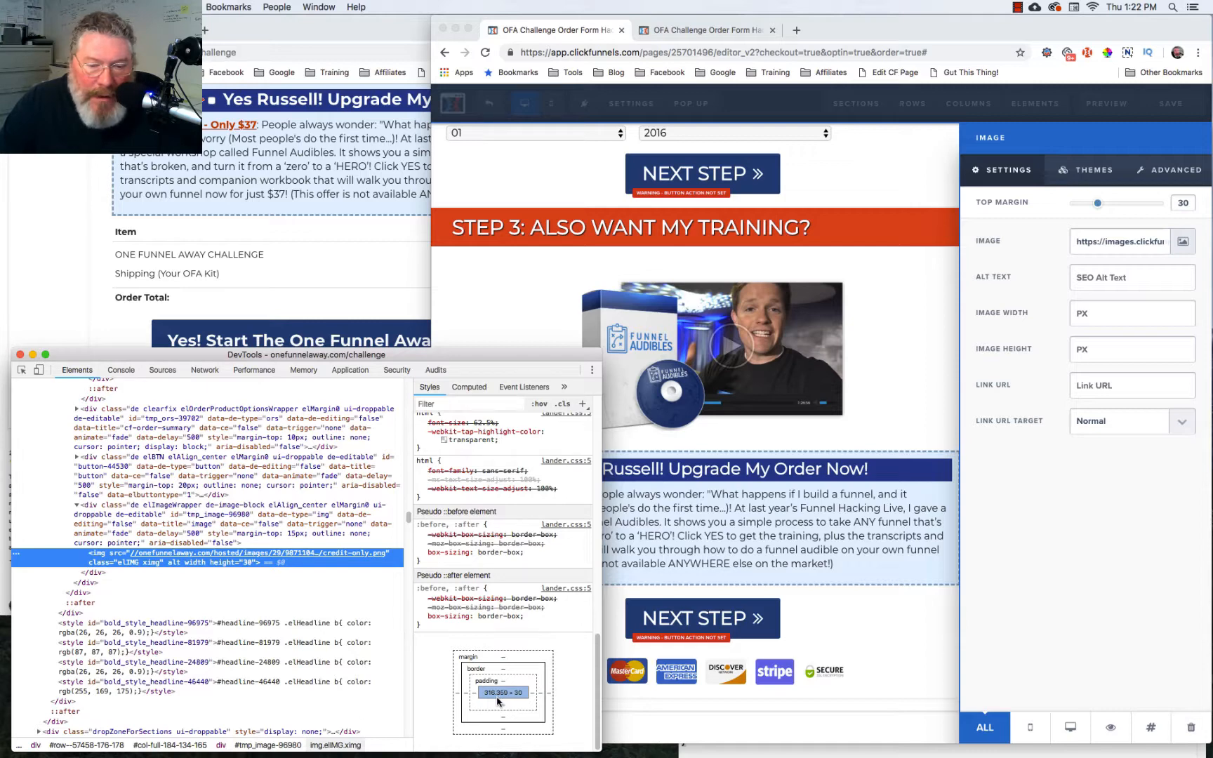
{"action": "scroll", "coordinate": [497, 700], "scroll_direction": "up", "scroll_amount": 10}
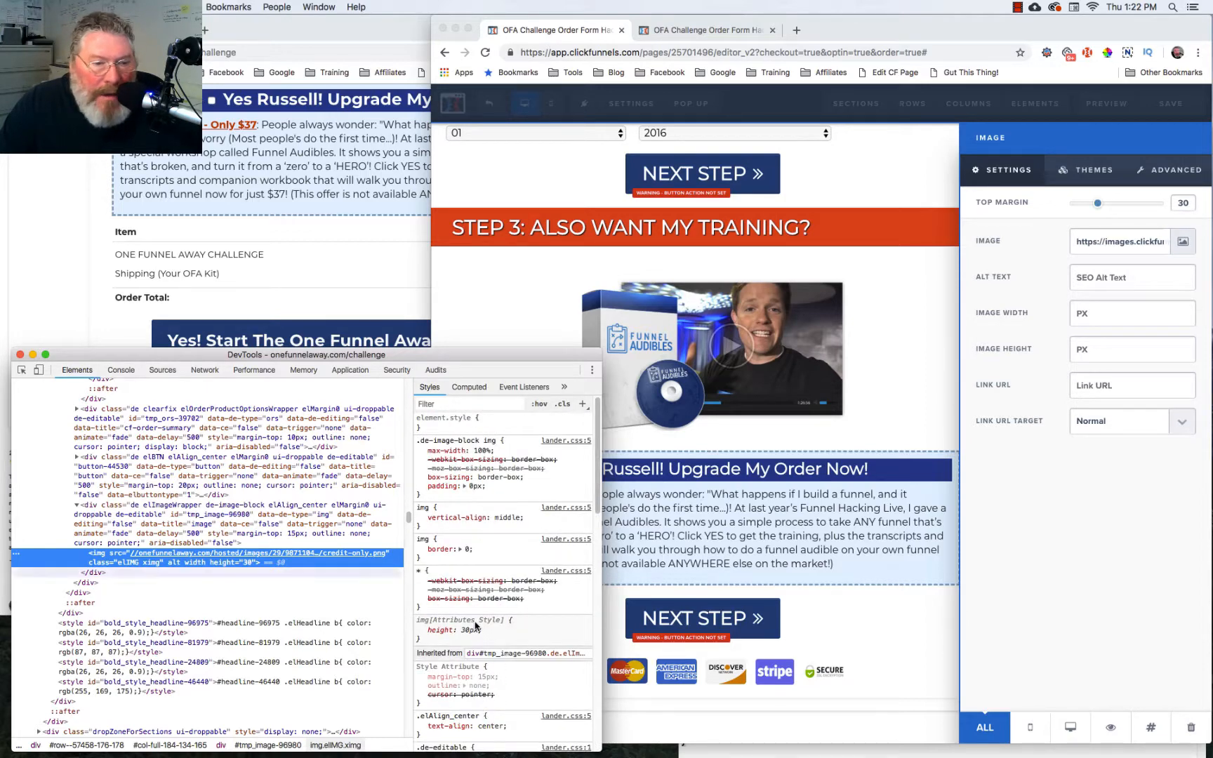
{"action": "left_click", "coordinate": [173, 529]}
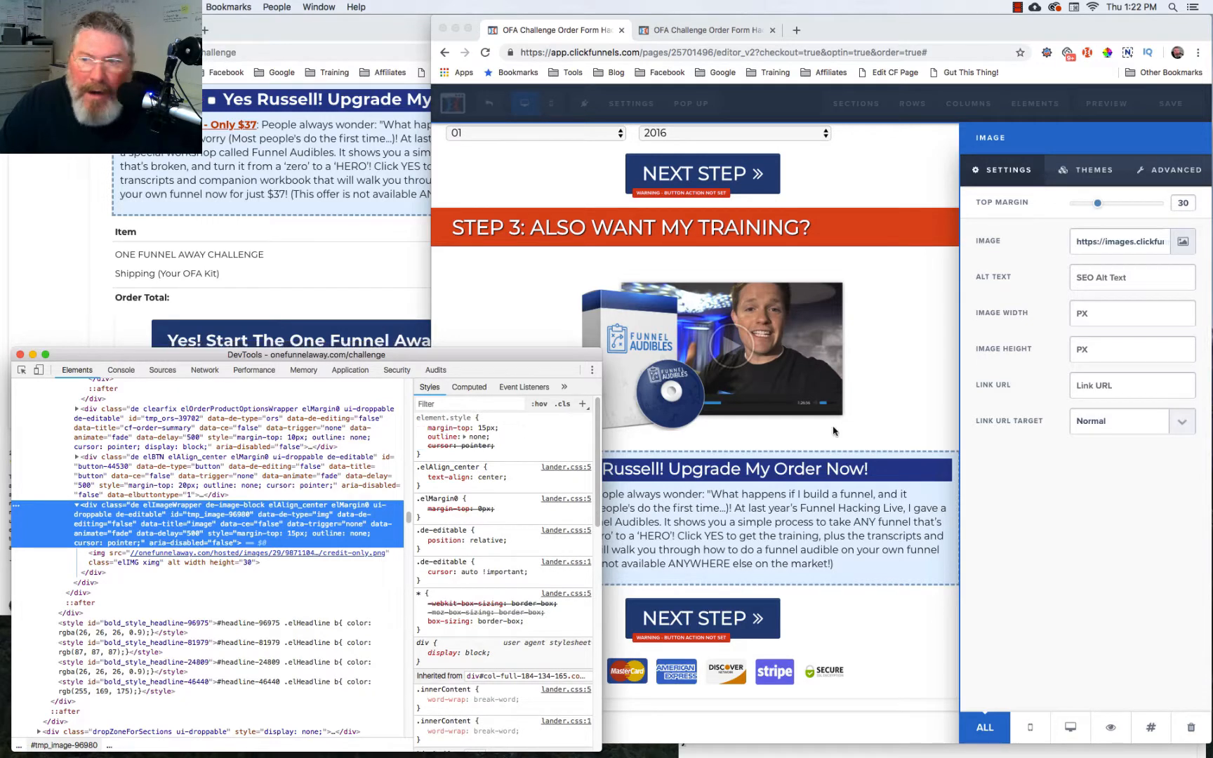
Set the credit card logos image's top margin to 15 and its width to 316 px.
{"action": "left_click", "coordinate": [1097, 205]}
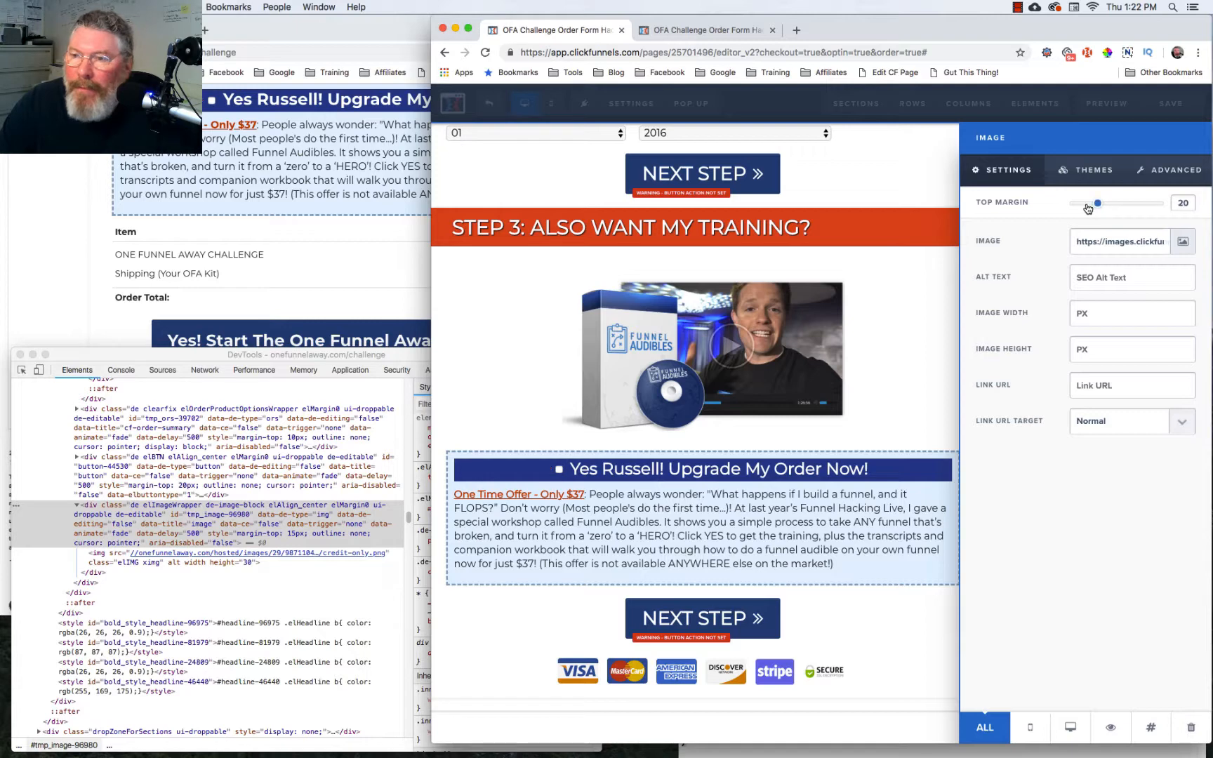
{"action": "left_click_drag", "start_coordinate": [1088, 209], "coordinate": [1086, 208]}
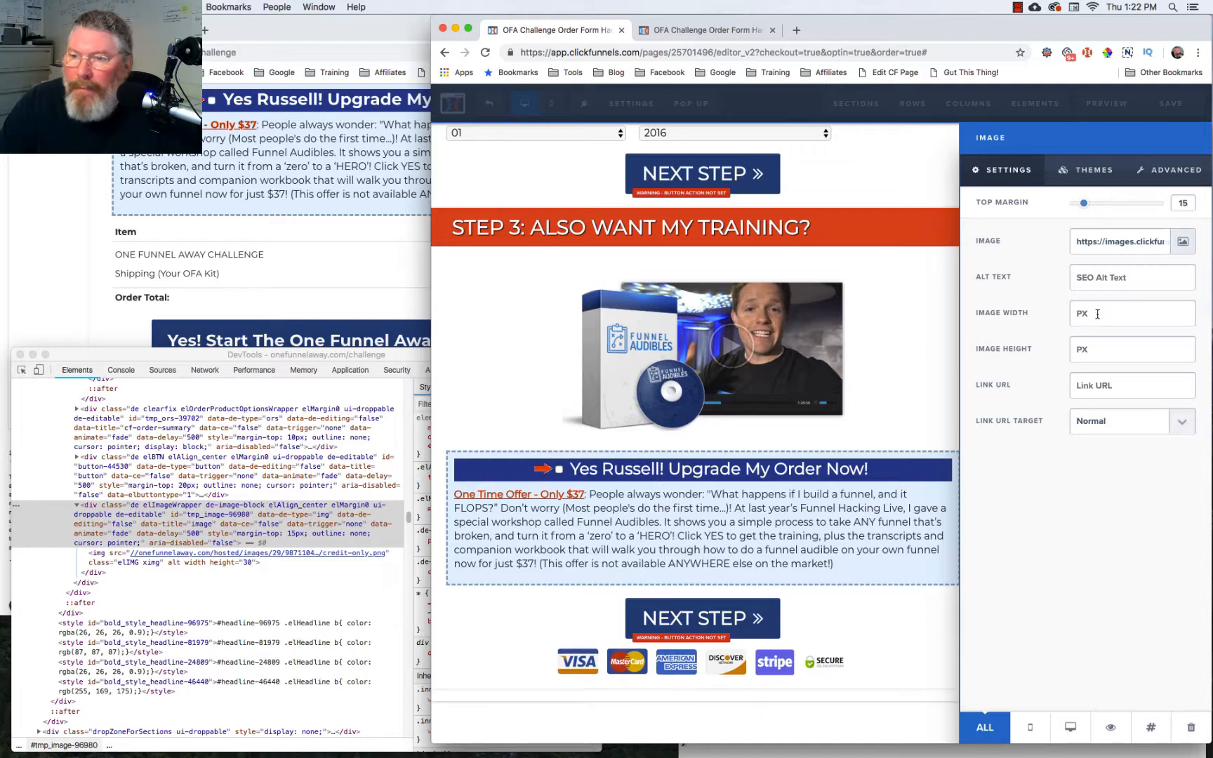
{"action": "left_click", "coordinate": [1071, 312]}
{"action": "type", "text": "316"}
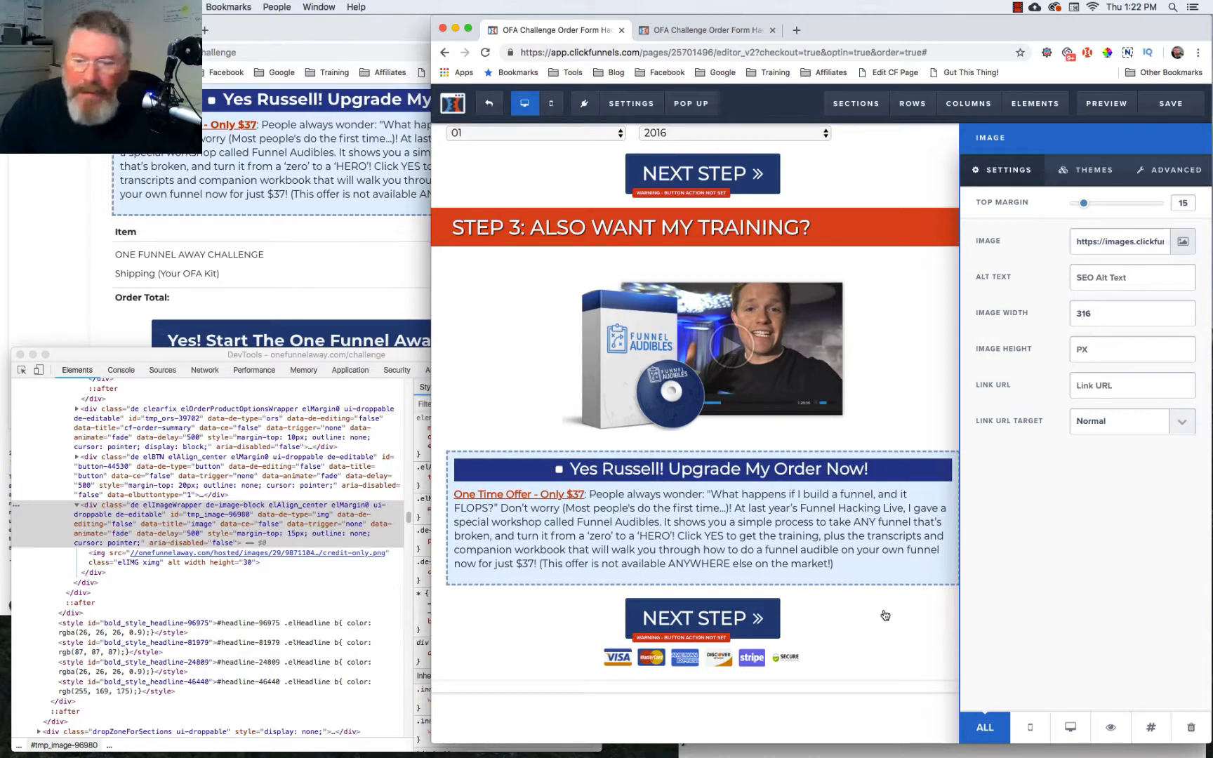
Set the action of the Next Step button below the order bump to Submit Order / Submit Form.
{"action": "left_click", "coordinate": [297, 330]}
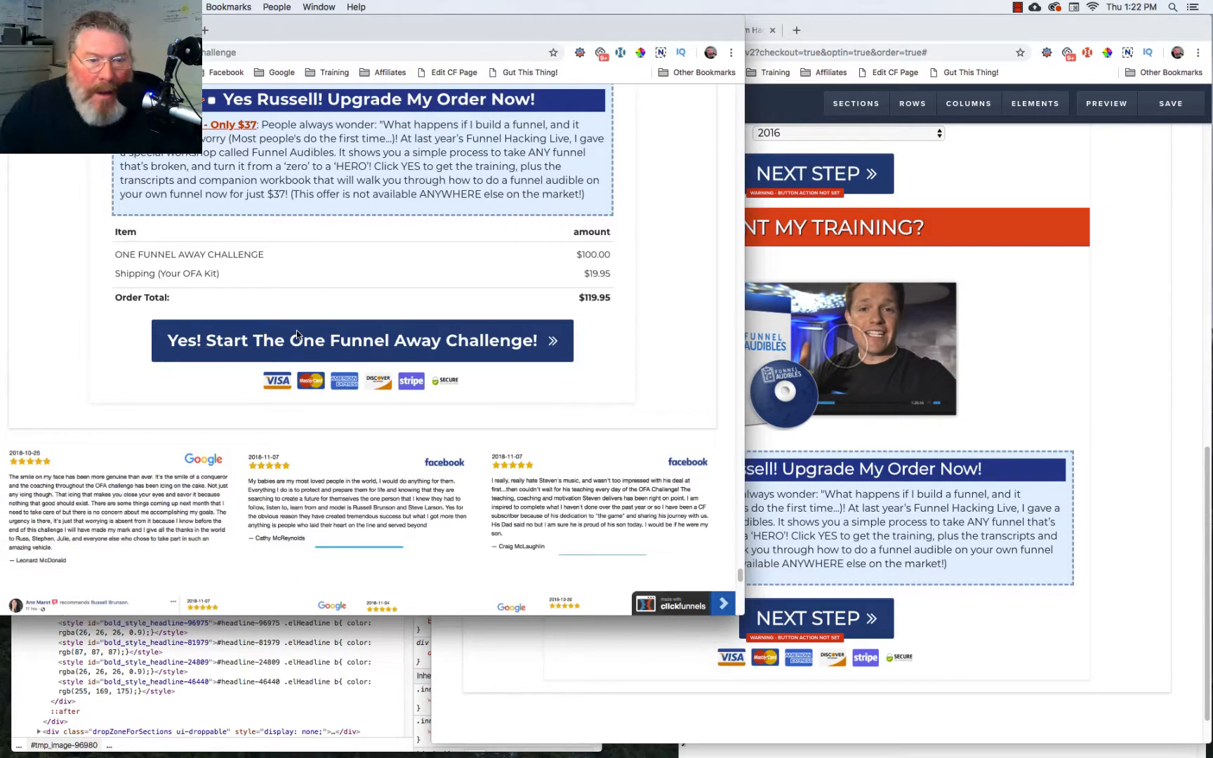
{"action": "left_click", "coordinate": [853, 622]}
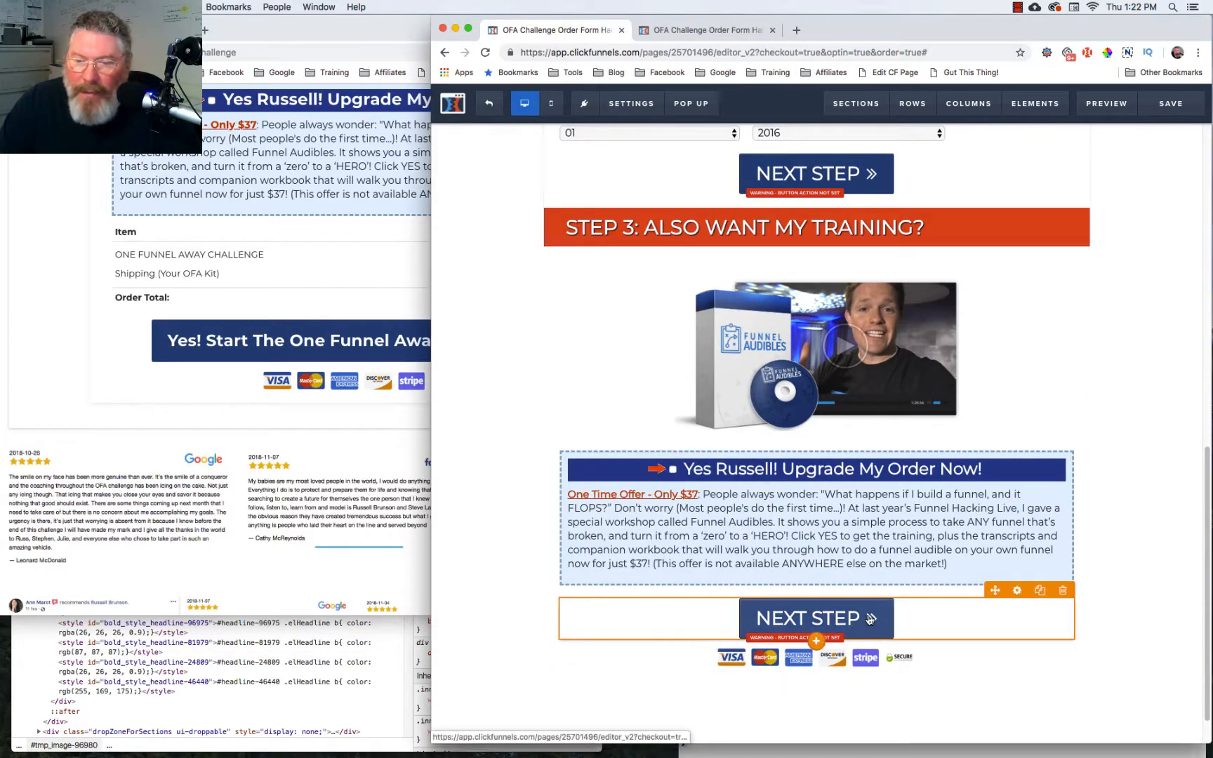
{"action": "left_click", "coordinate": [1016, 591]}
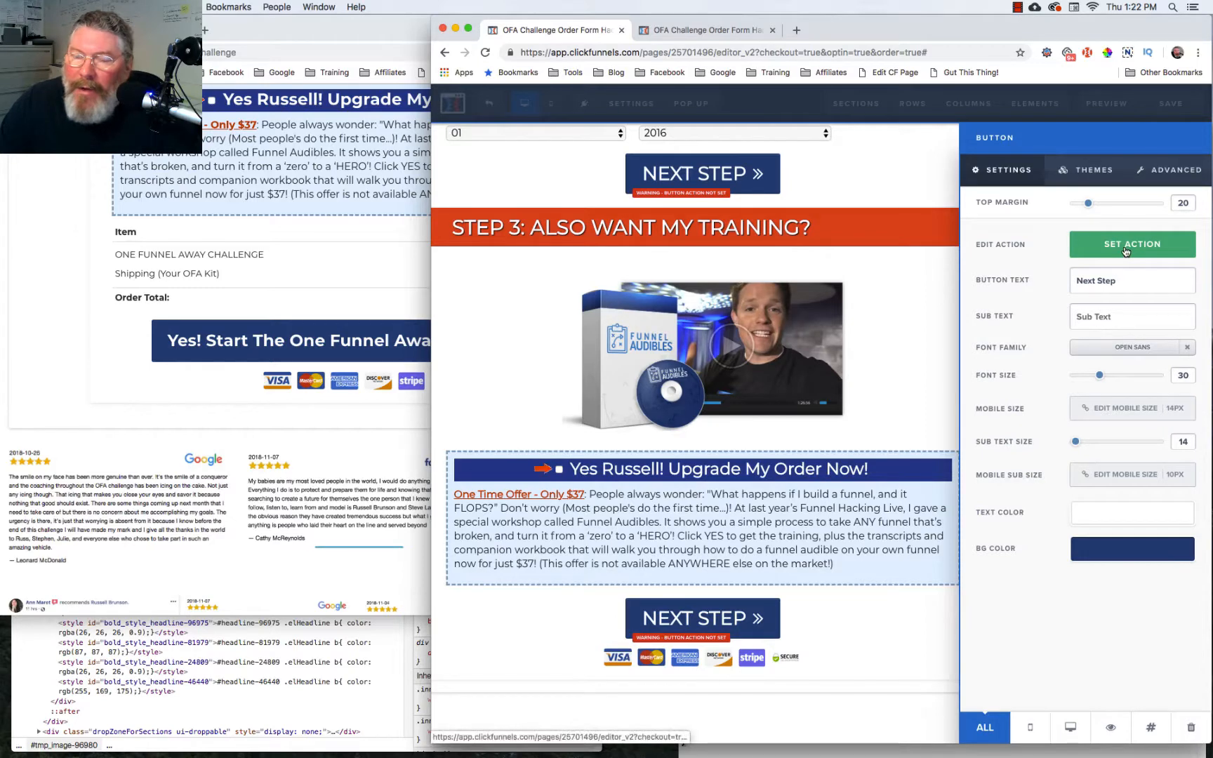
{"action": "left_click", "coordinate": [1123, 245]}
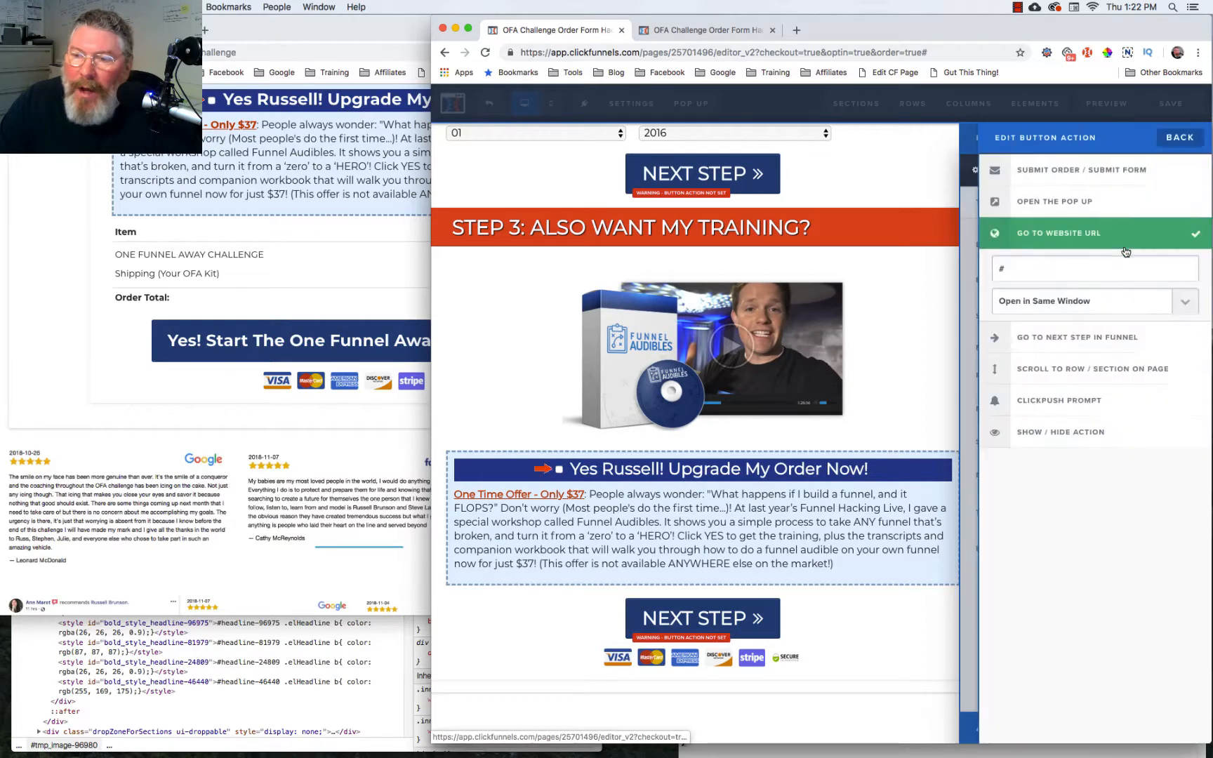
{"action": "left_click", "coordinate": [1079, 173]}
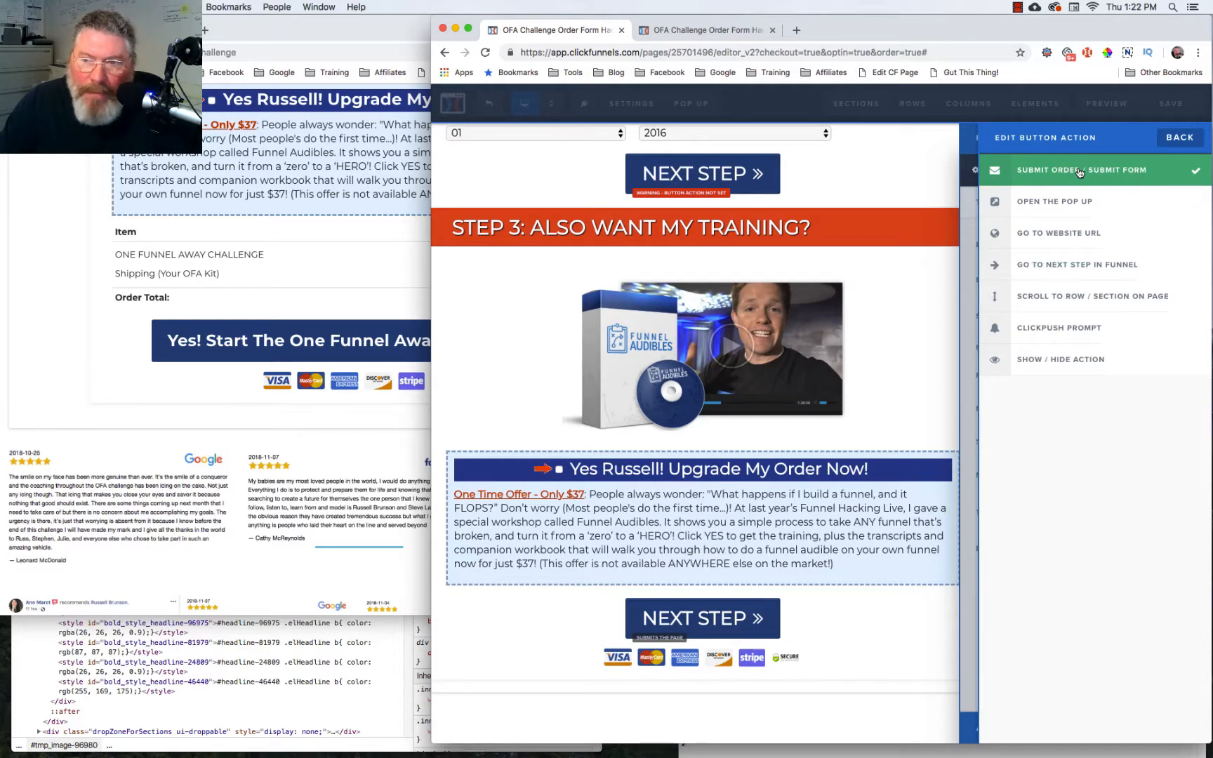
{"action": "left_click", "coordinate": [1178, 139]}
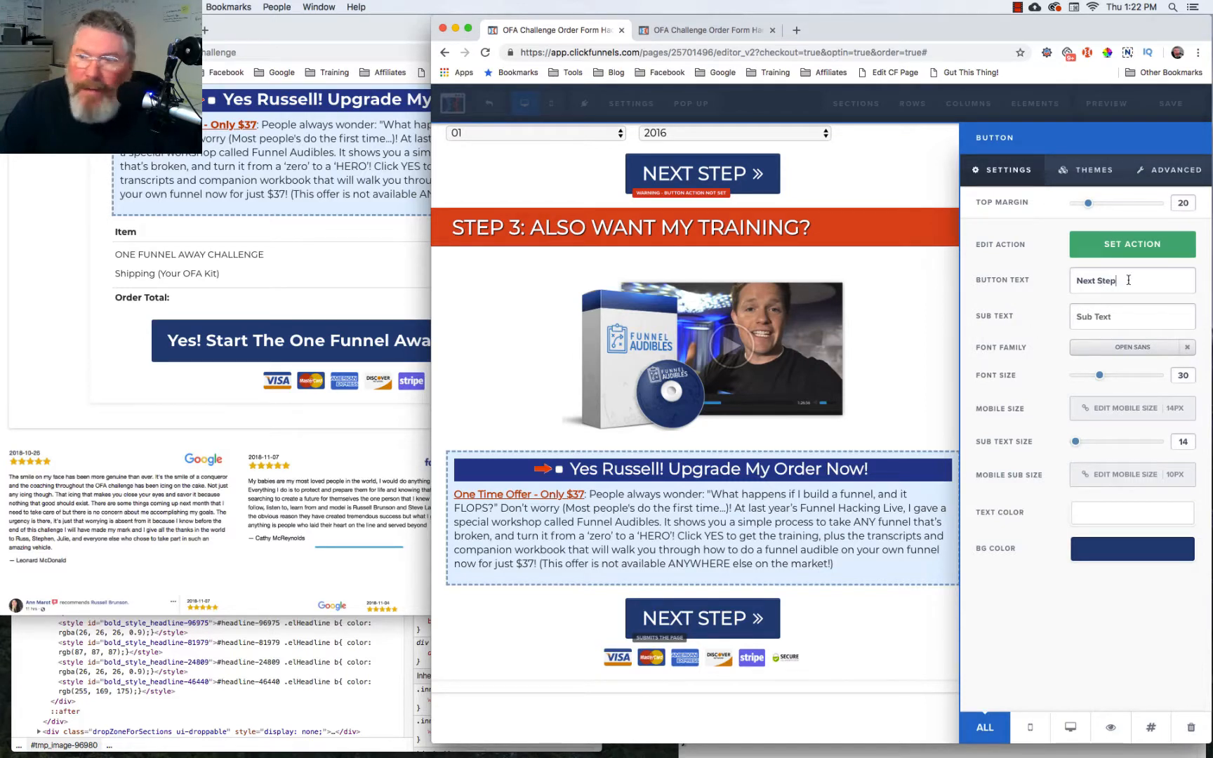
Change the text of the button below the order bump to "Yes! Start The One Funnel Away Challenge".
{"action": "left_click_drag", "start_coordinate": [1128, 280], "coordinate": [1076, 281]}
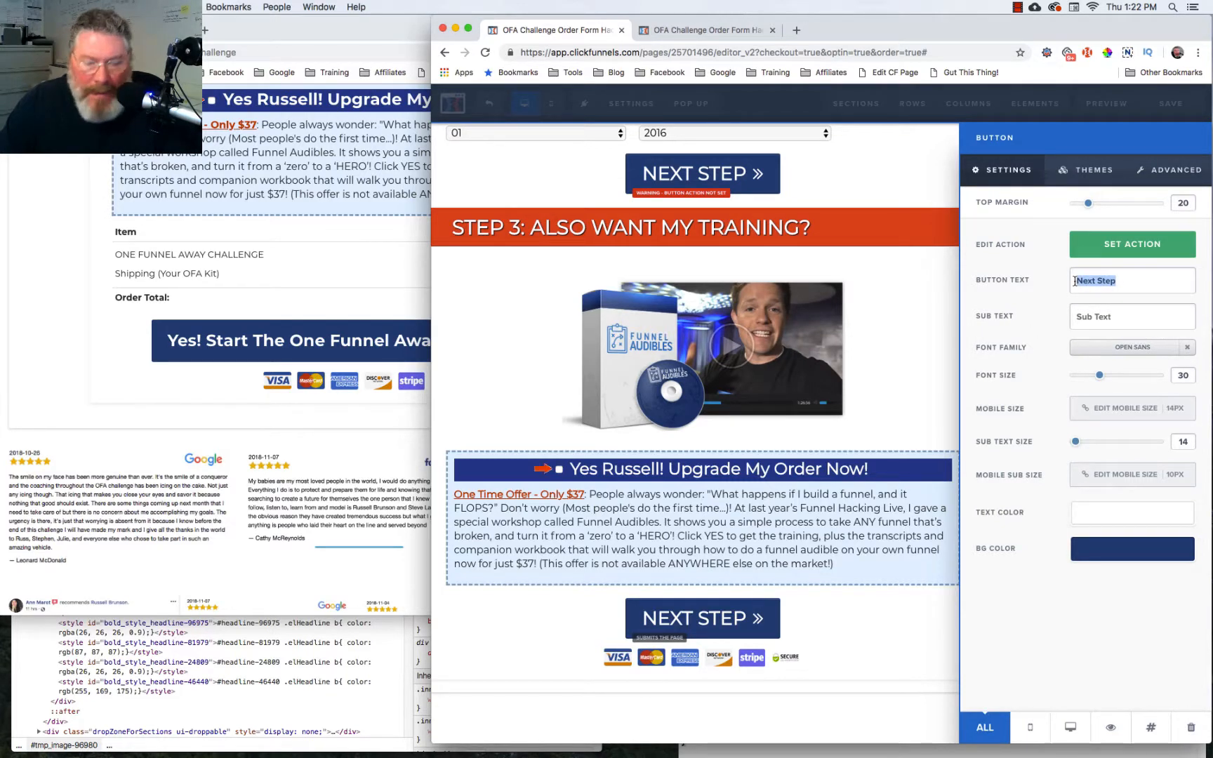
{"action": "type", "text": "Yes"}
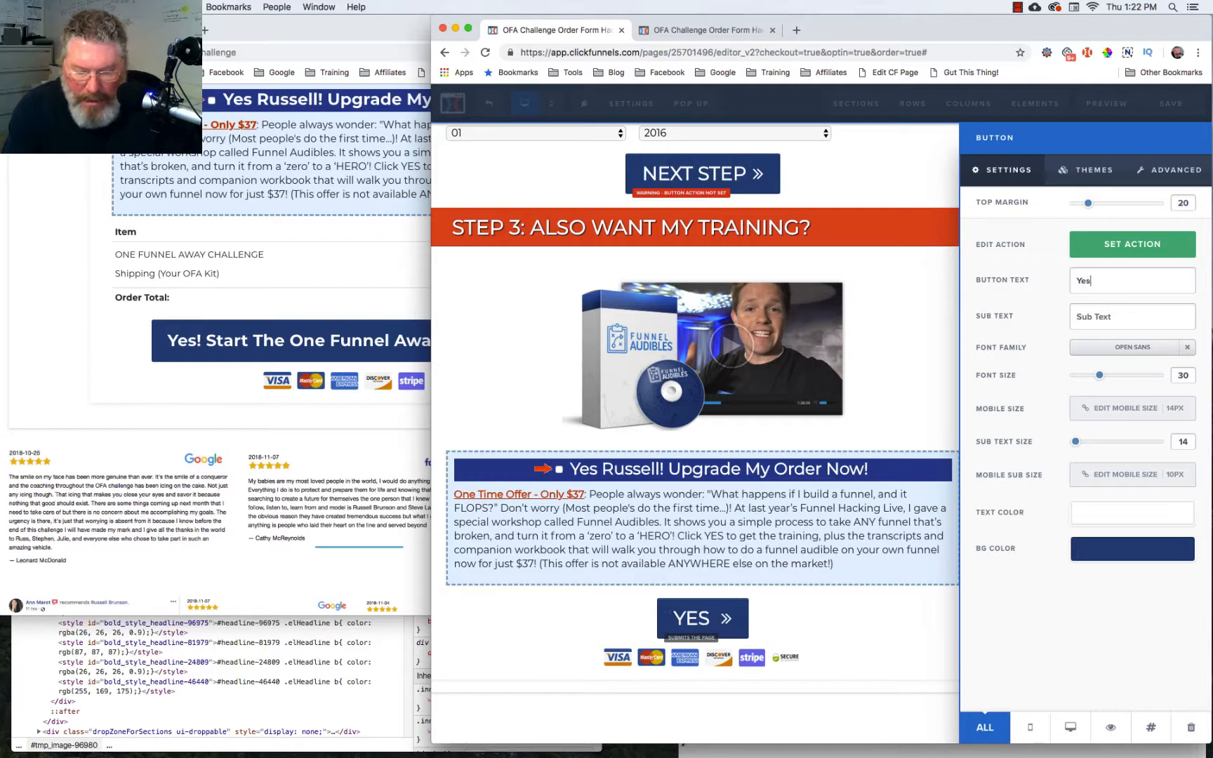
{"action": "type", "text": "! S"}
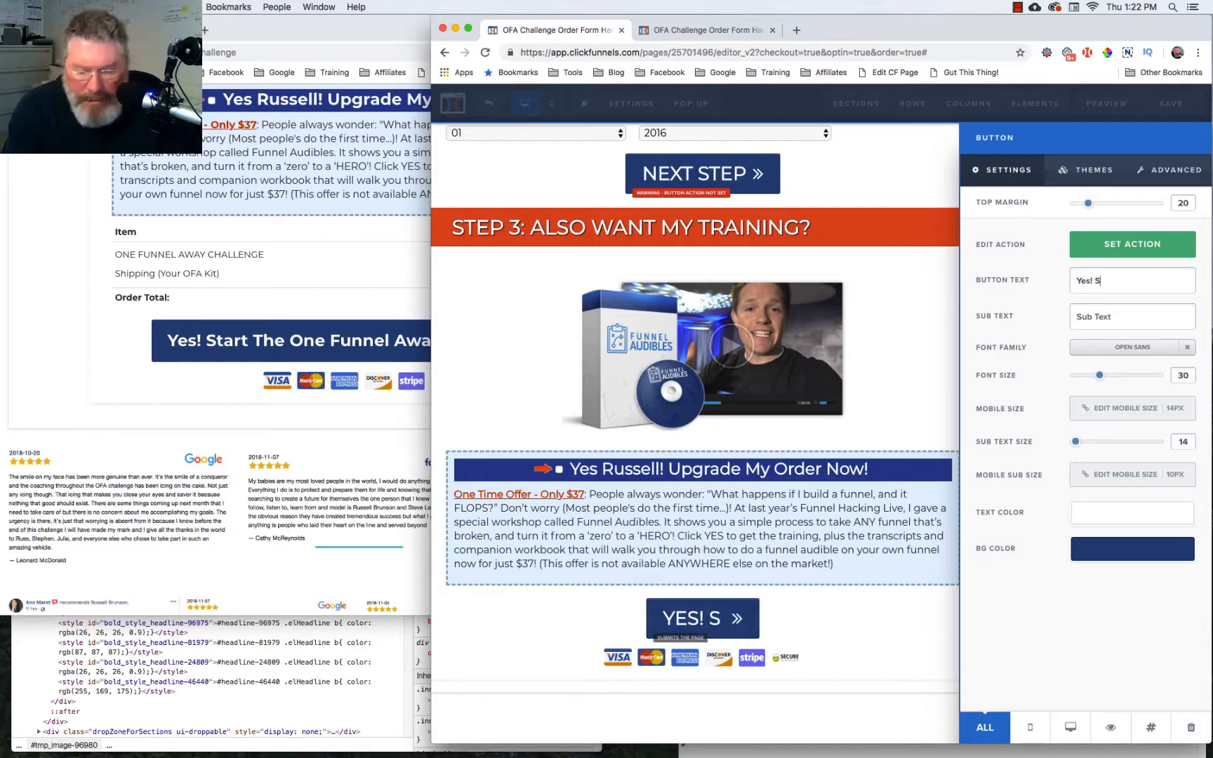
{"action": "type", "text": "tart The "}
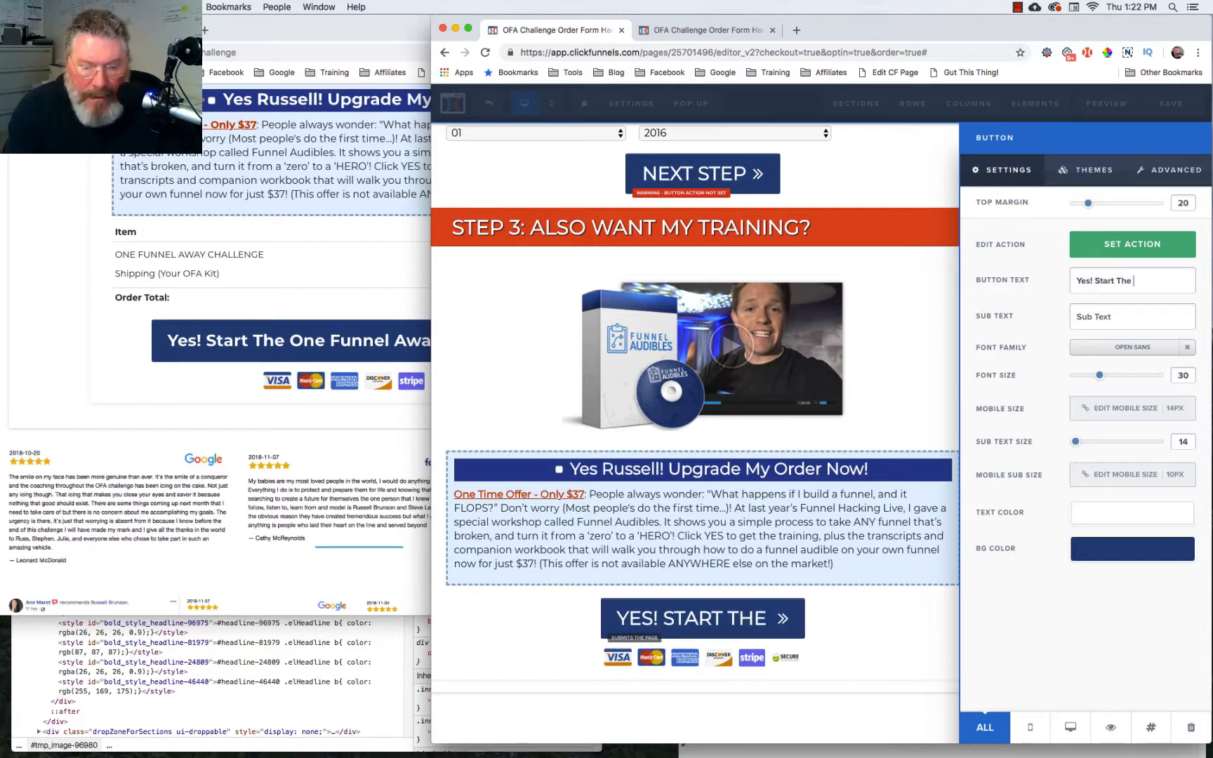
{"action": "type", "text": "One Funne"}
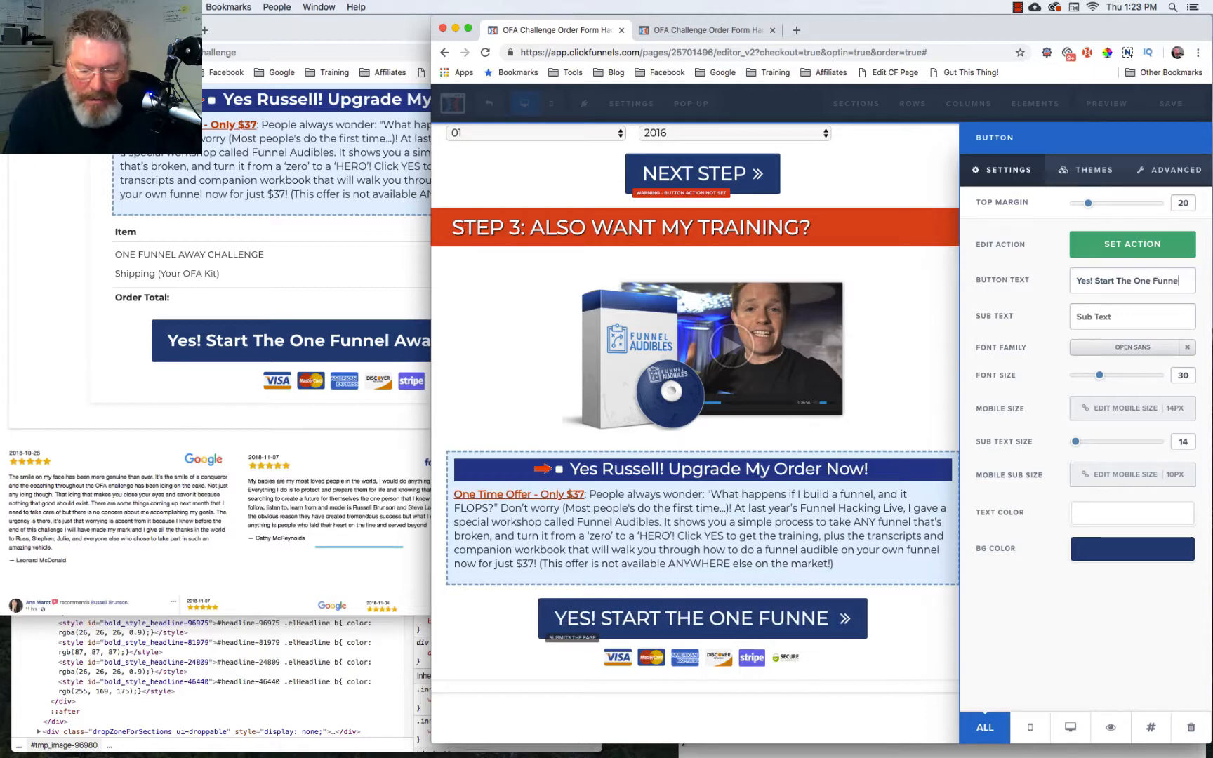
{"action": "type", "text": "l Away"}
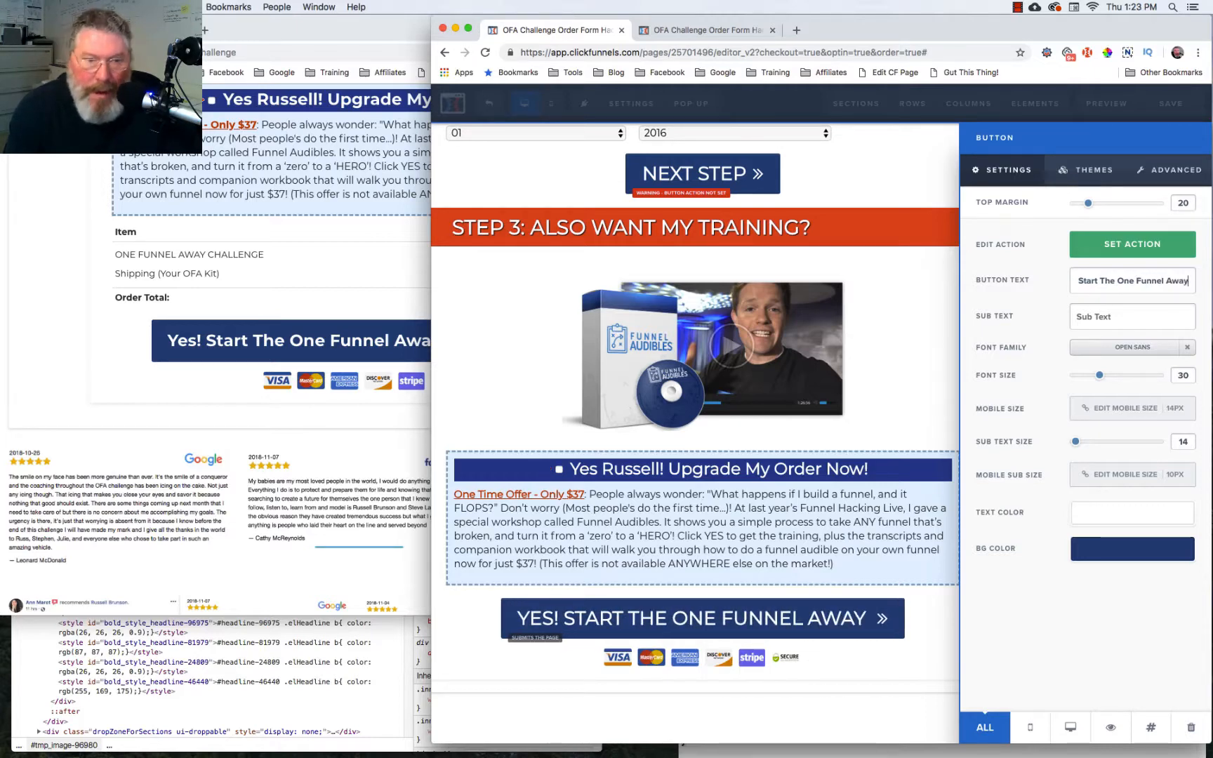
{"action": "type", "text": " Chal"}
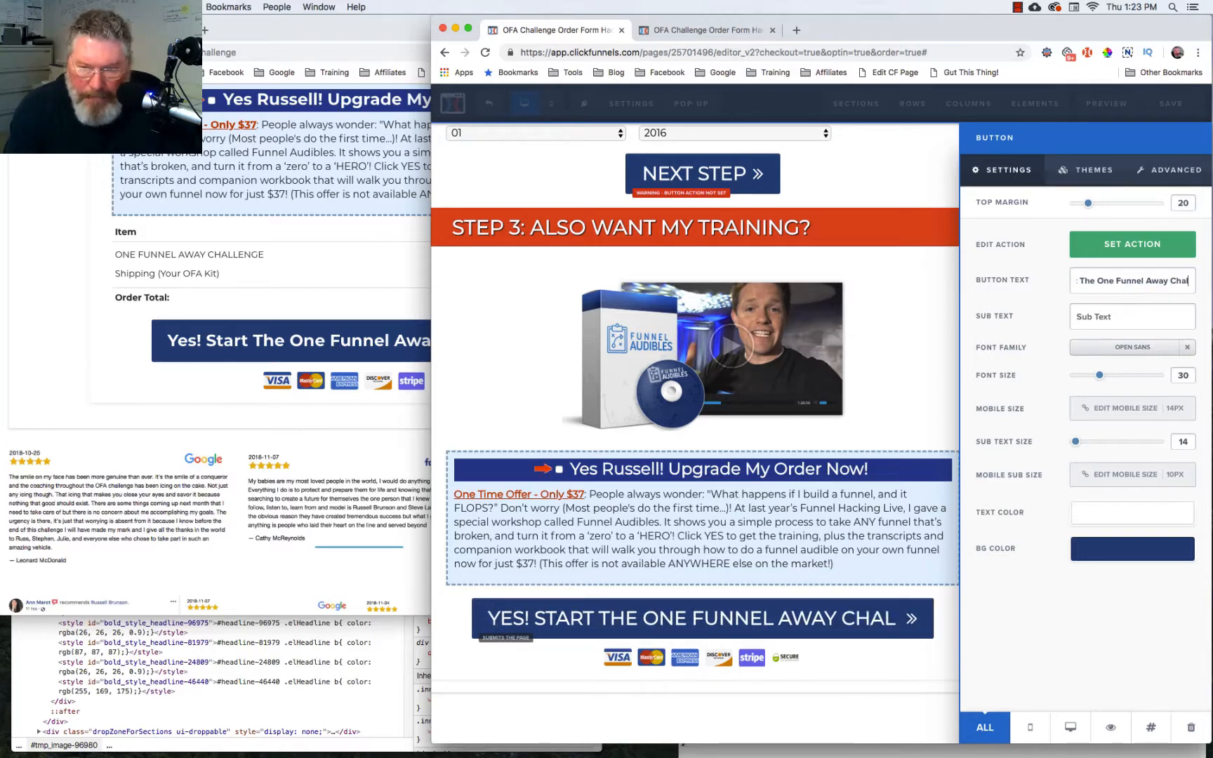
{"action": "type", "text": "lenge"}
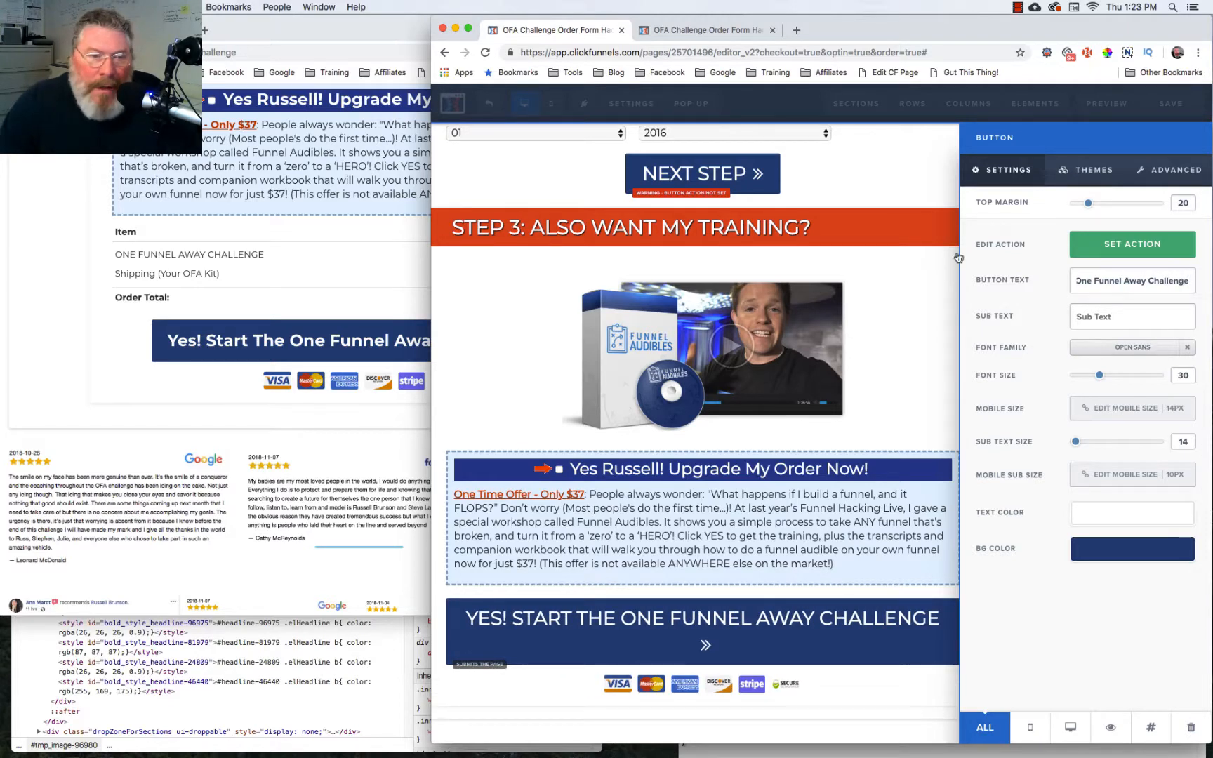
Add an exclamation mark to the end of the submit button's text so it reads "Yes! Start The One Funnel Away Challenge!".
{"action": "left_click", "coordinate": [368, 343]}
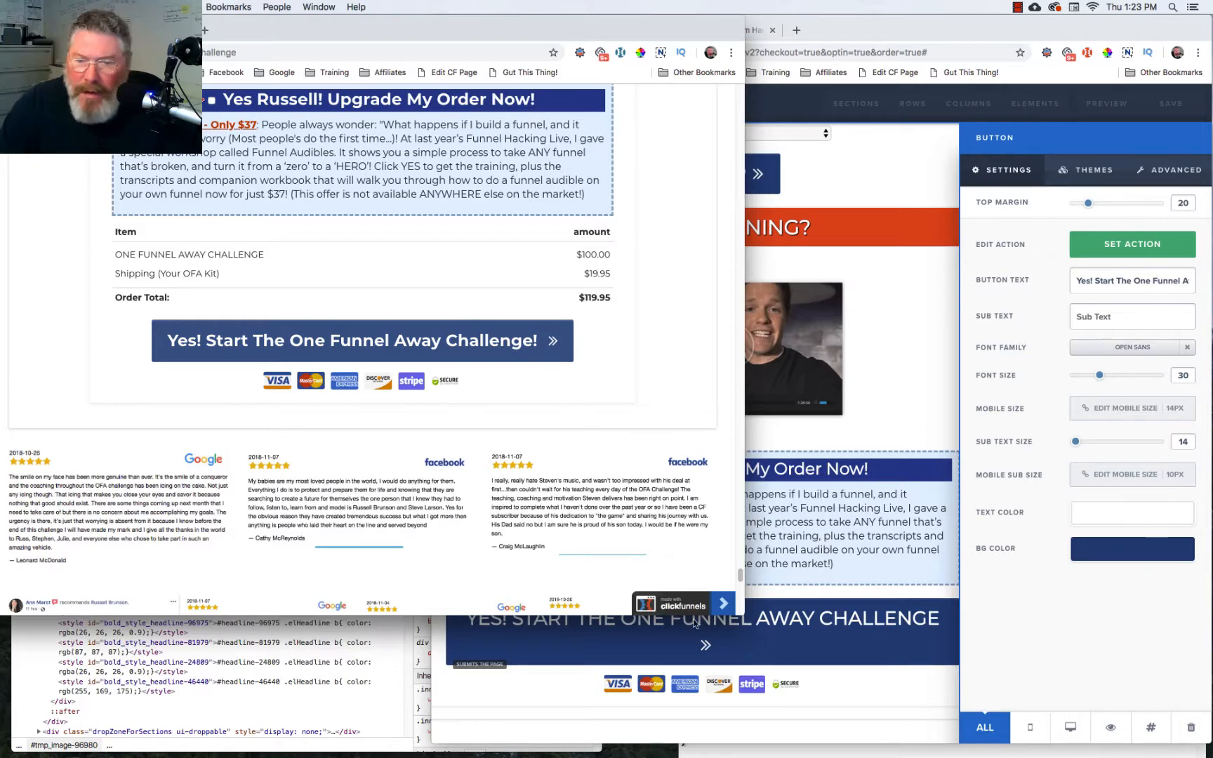
{"action": "left_click", "coordinate": [905, 624]}
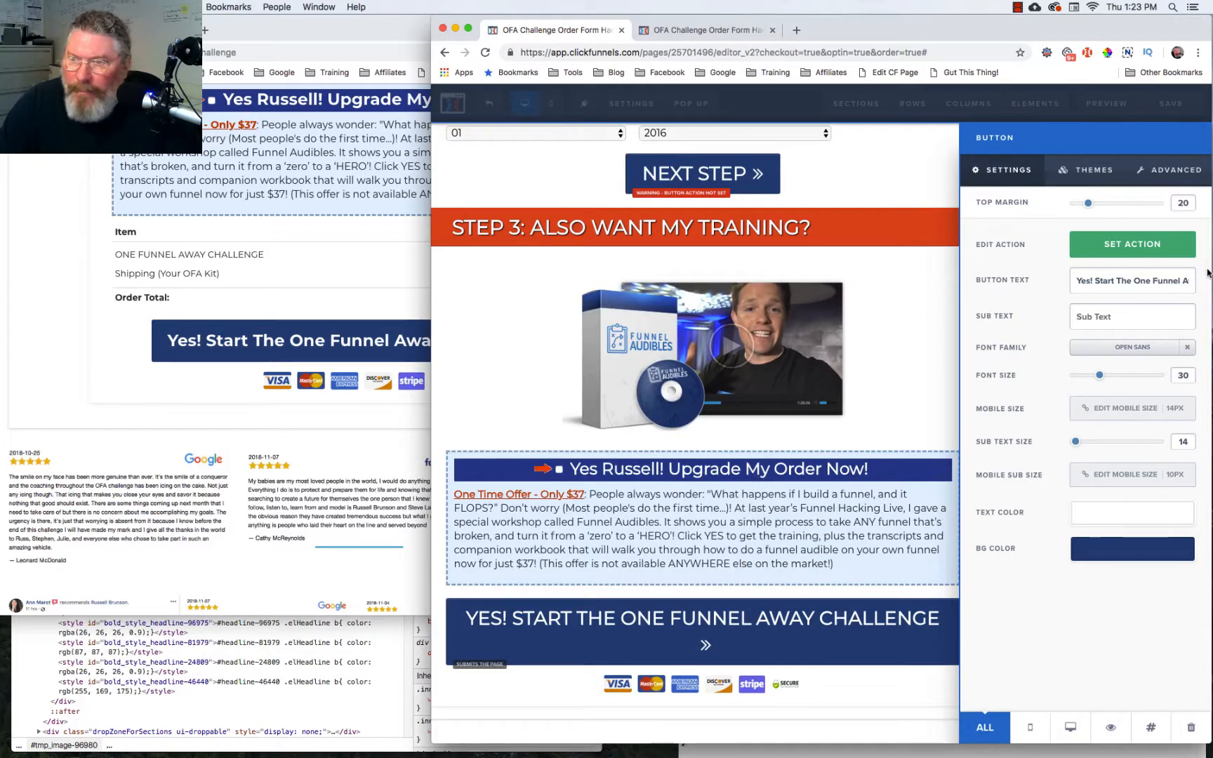
{"action": "left_click", "coordinate": [1181, 281]}
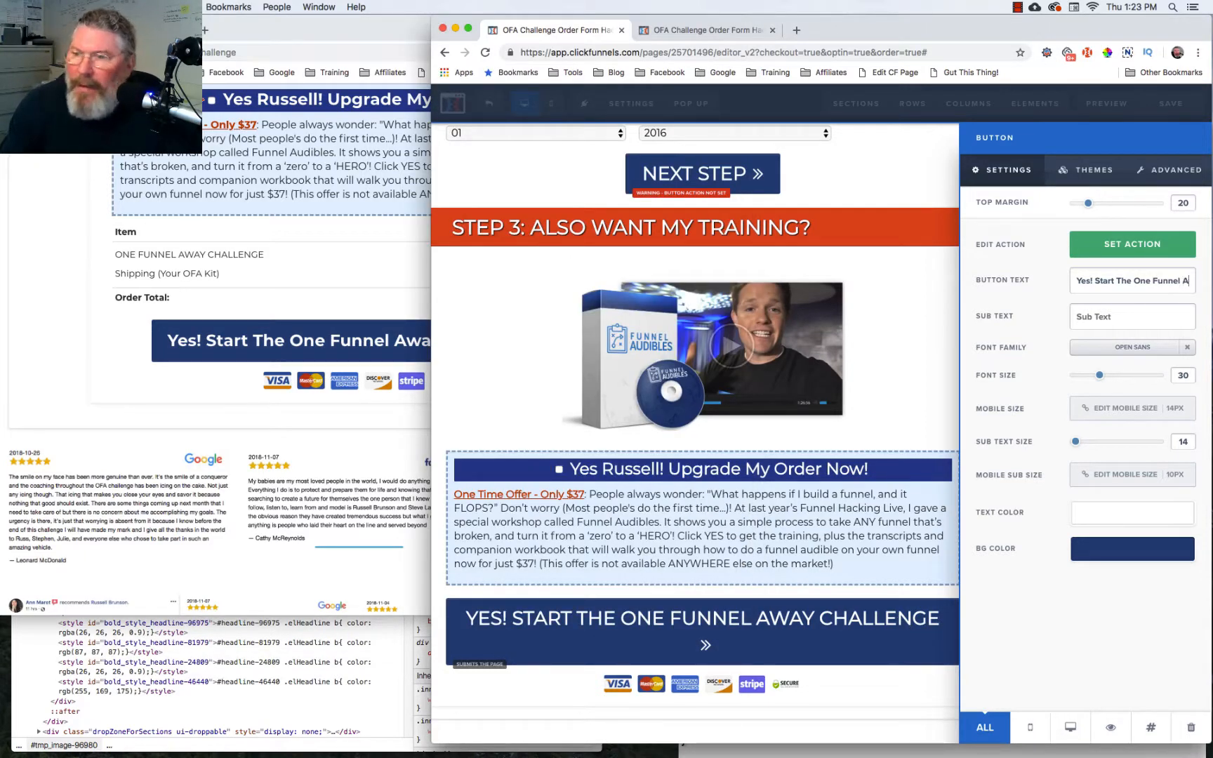
{"action": "key", "text": "Right"}
{"action": "key", "text": "Right"}
{"action": "key", "text": "Right"}
{"action": "key", "text": "Right"}
{"action": "key", "text": "Right"}
{"action": "key", "text": "Right"}
{"action": "key", "text": "Right"}
{"action": "key", "text": "Right"}
{"action": "key", "text": "Right"}
{"action": "key", "text": "Right"}
{"action": "key", "text": "Right"}
{"action": "key", "text": "Right"}
{"action": "key", "text": "Right"}
{"action": "key", "text": "Right"}
{"action": "key", "text": "Right"}
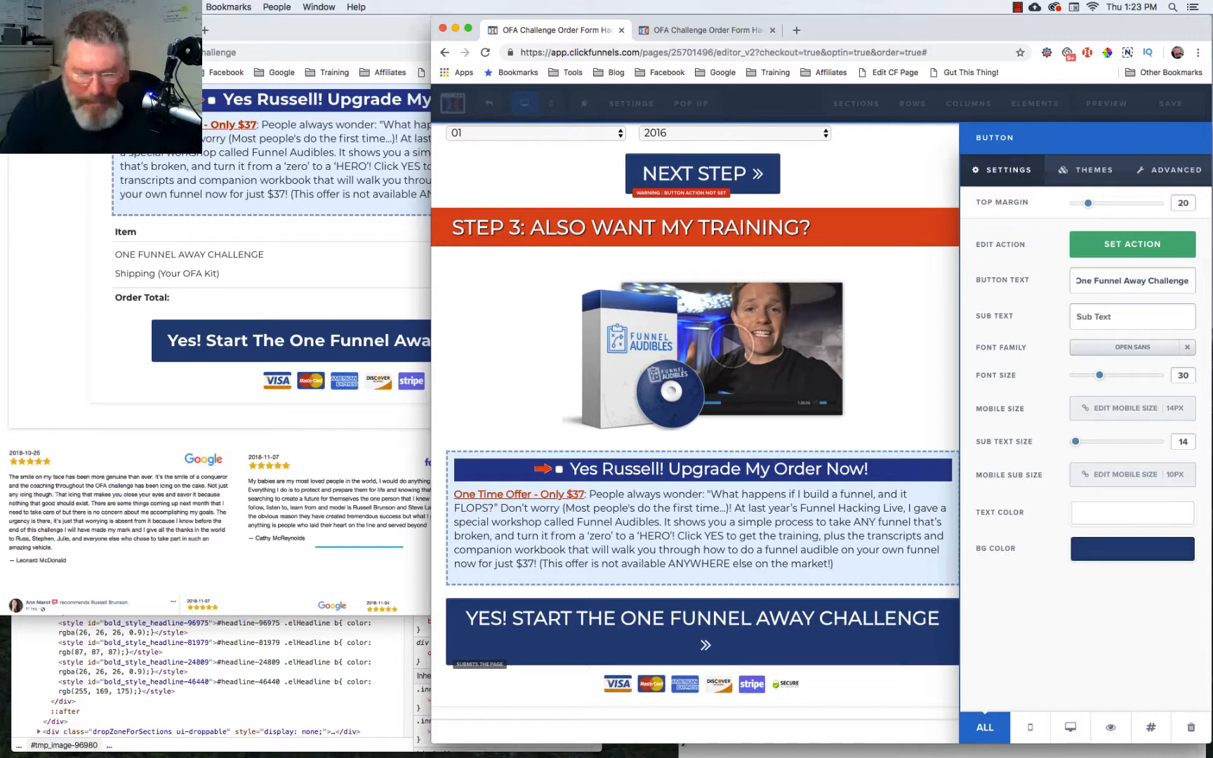
{"action": "type", "text": "!"}
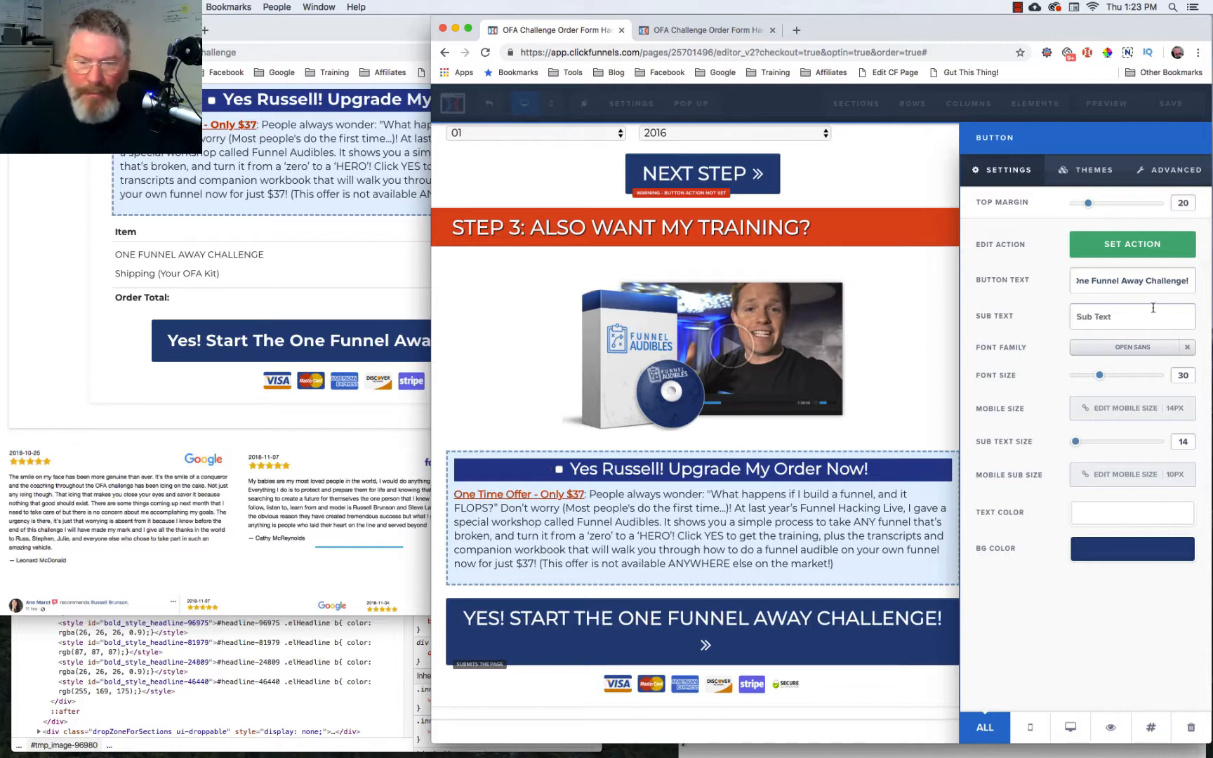
Inspect the reference page's submit button styling and set the font size of the button below the order bump to 26.
{"action": "right_click", "coordinate": [289, 347]}
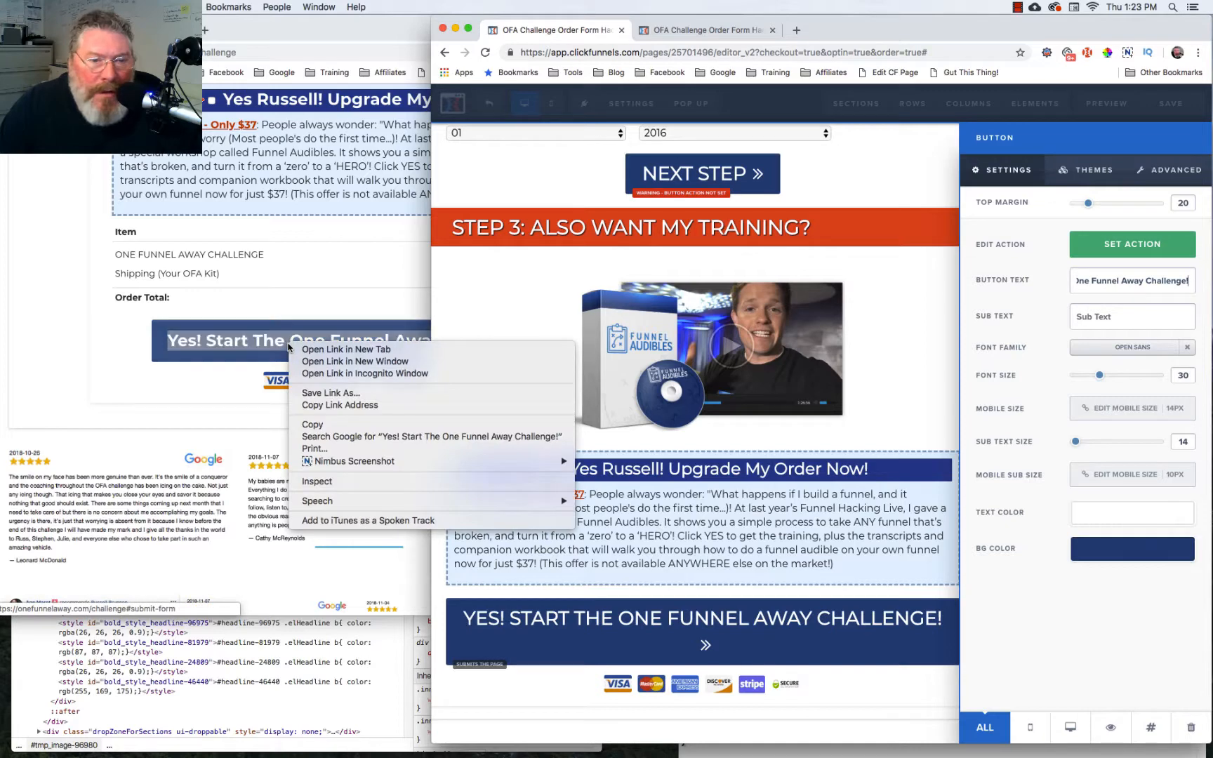
{"action": "left_click", "coordinate": [316, 483]}
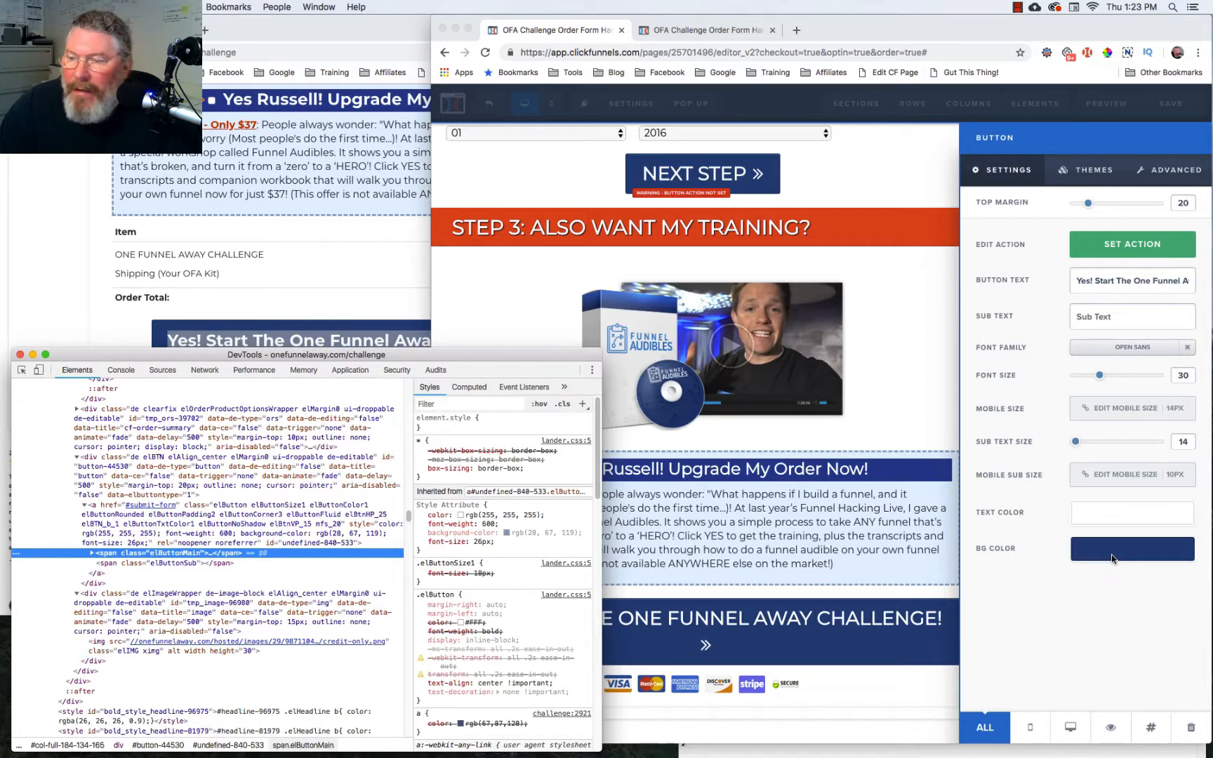
{"action": "left_click", "coordinate": [1100, 378]}
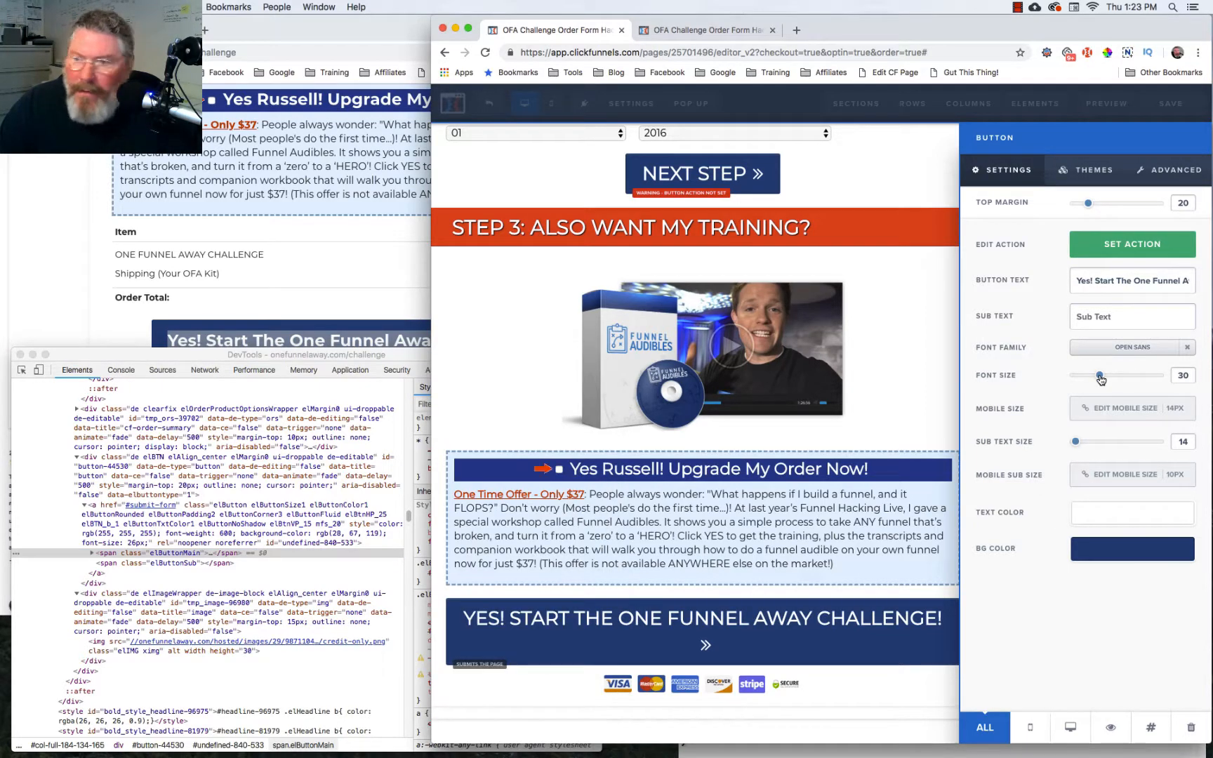
{"action": "left_click_drag", "start_coordinate": [1100, 378], "coordinate": [1096, 380]}
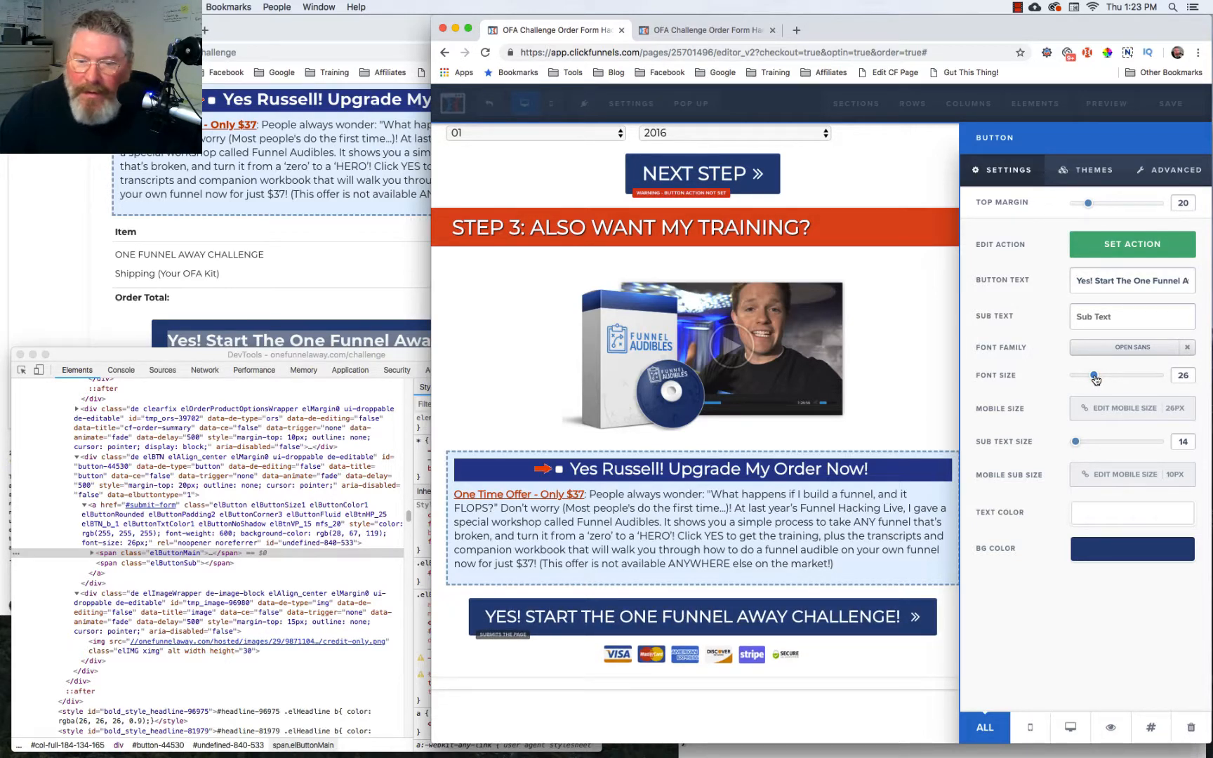
Compare the submit button with the reference page and set its text transform to Normal.
{"action": "left_click", "coordinate": [304, 257]}
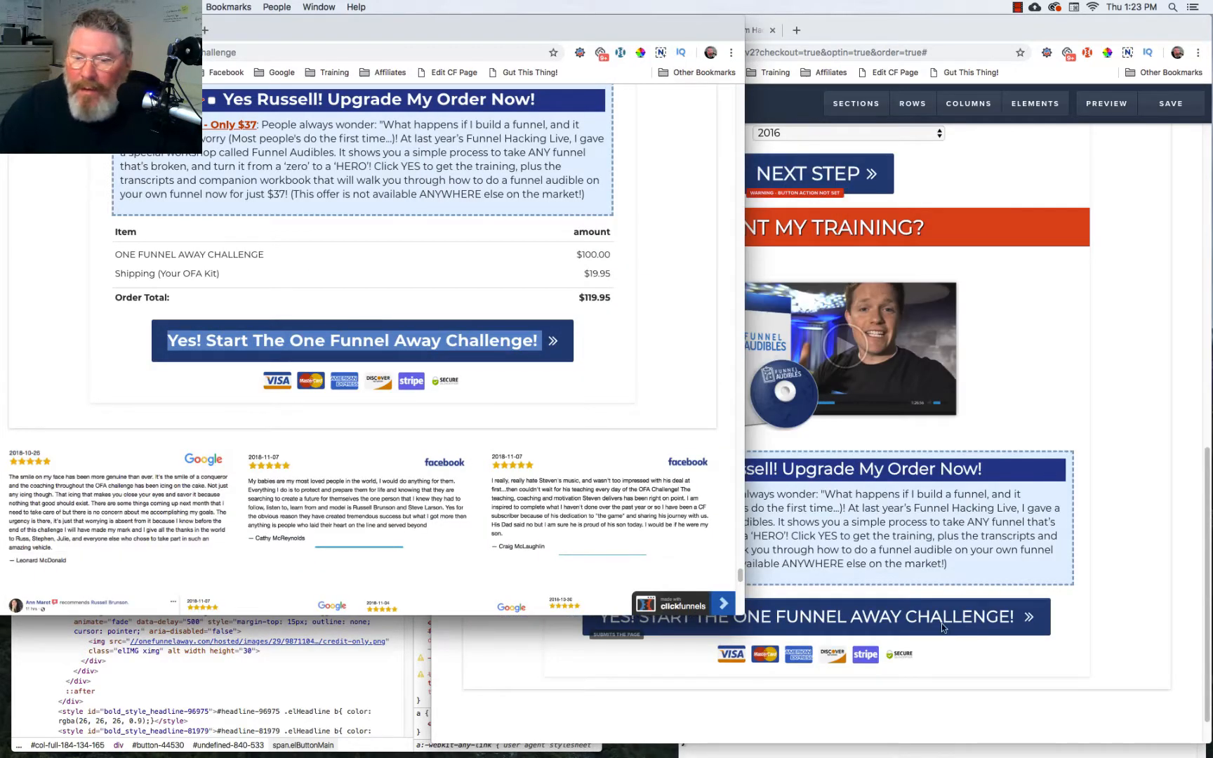
{"action": "left_click", "coordinate": [941, 623]}
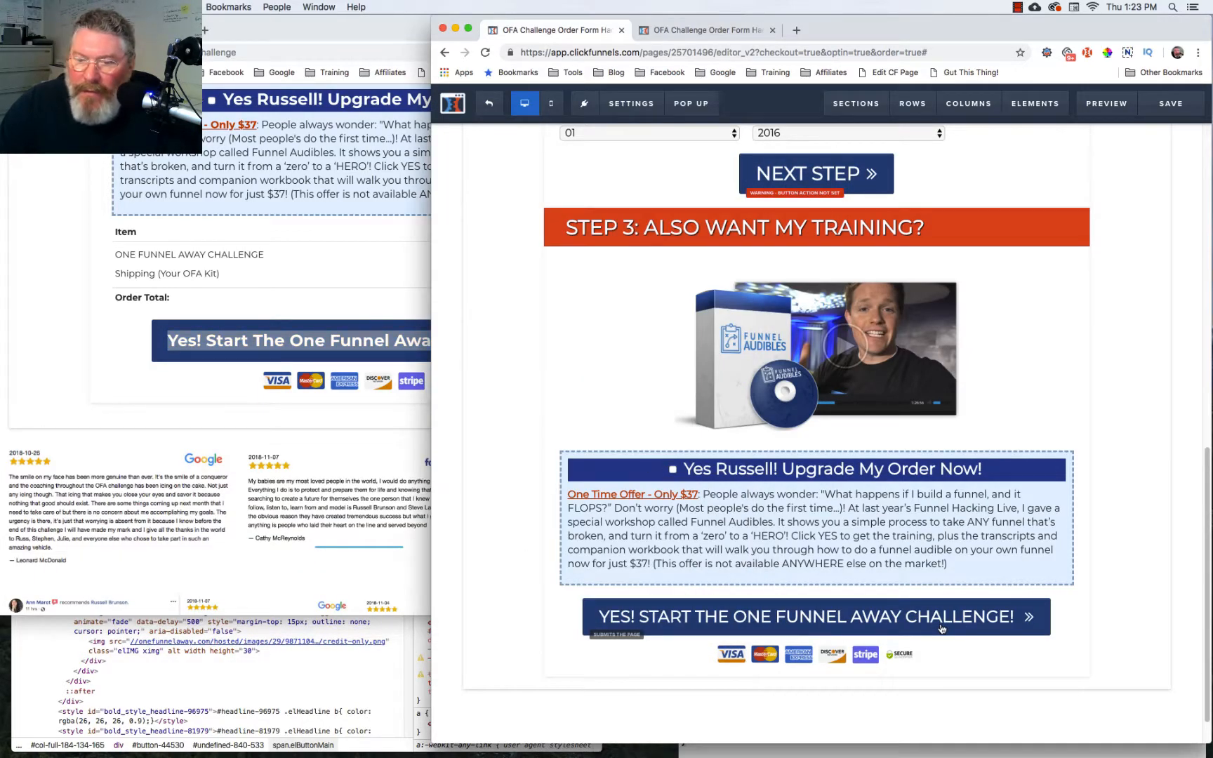
{"action": "mouse_move", "coordinate": [933, 622]}
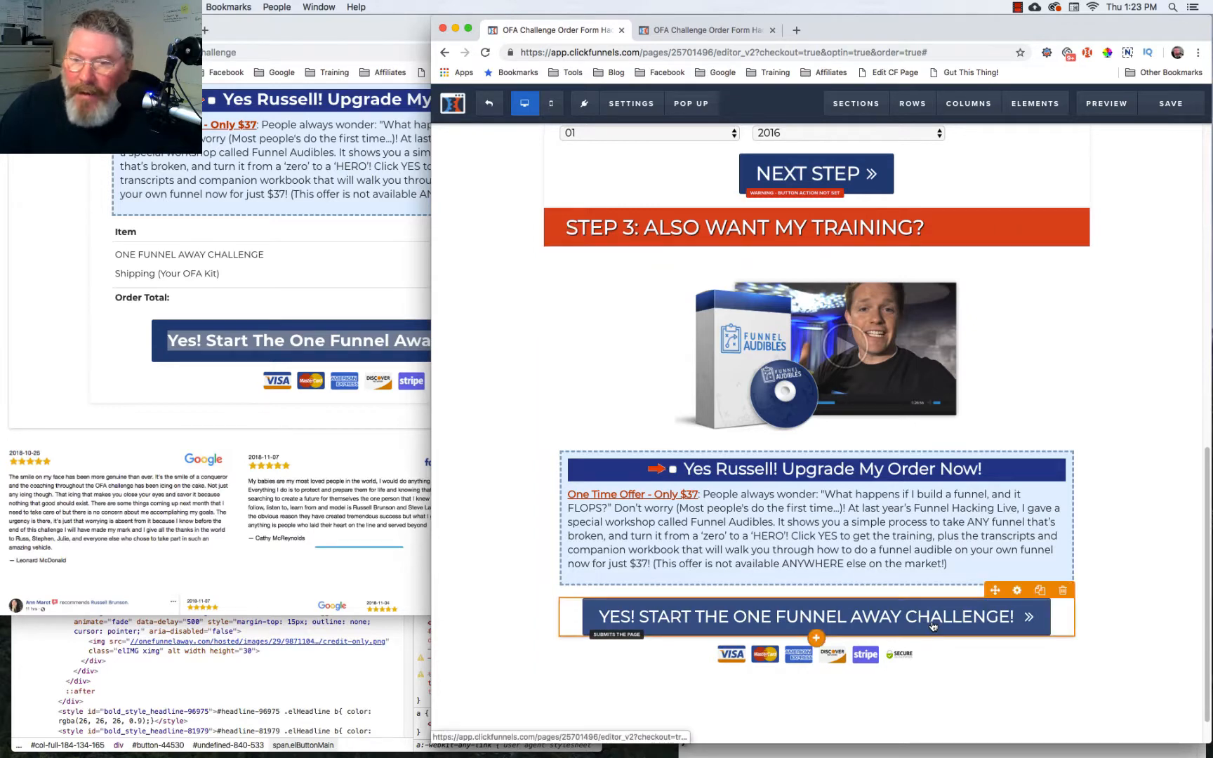
{"action": "left_click", "coordinate": [1017, 593]}
{"action": "left_click", "coordinate": [1177, 176]}
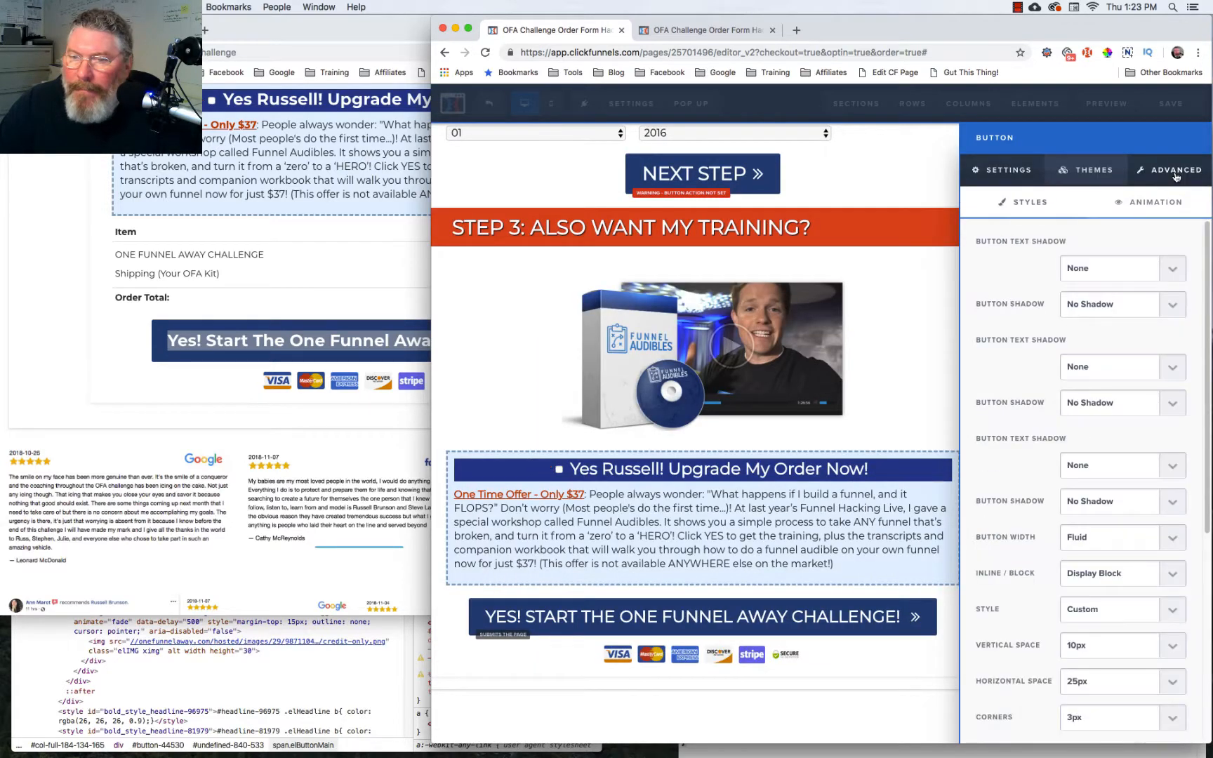
{"action": "scroll", "coordinate": [1024, 574], "scroll_direction": "down", "scroll_amount": 2}
{"action": "scroll", "coordinate": [1024, 574], "scroll_direction": "down", "scroll_amount": 5}
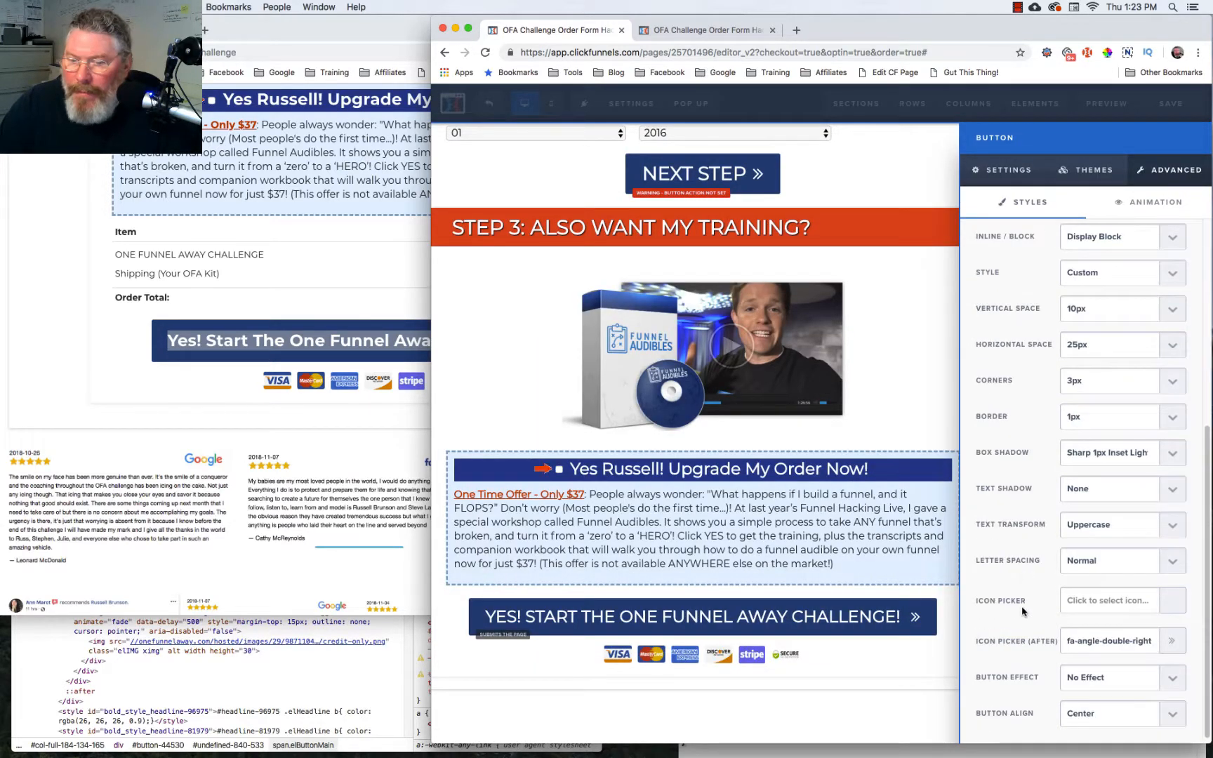
{"action": "left_click", "coordinate": [1089, 525]}
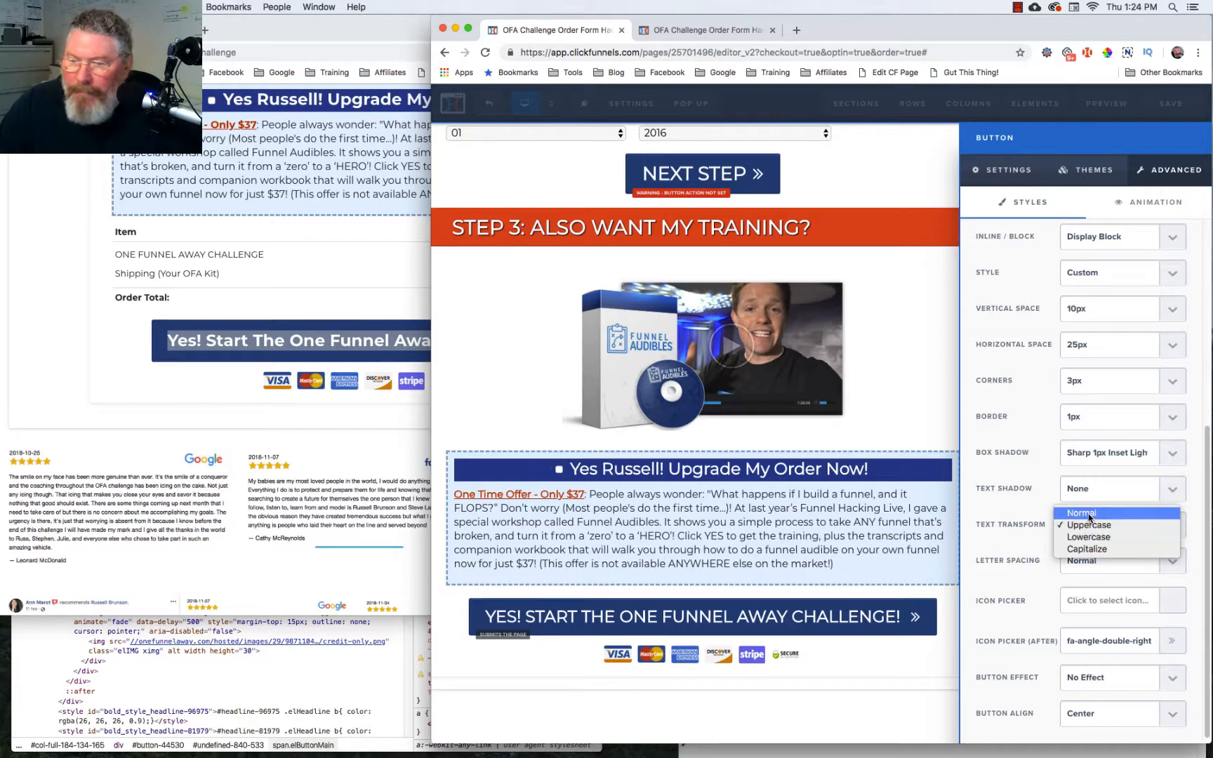
{"action": "left_click", "coordinate": [1082, 513]}
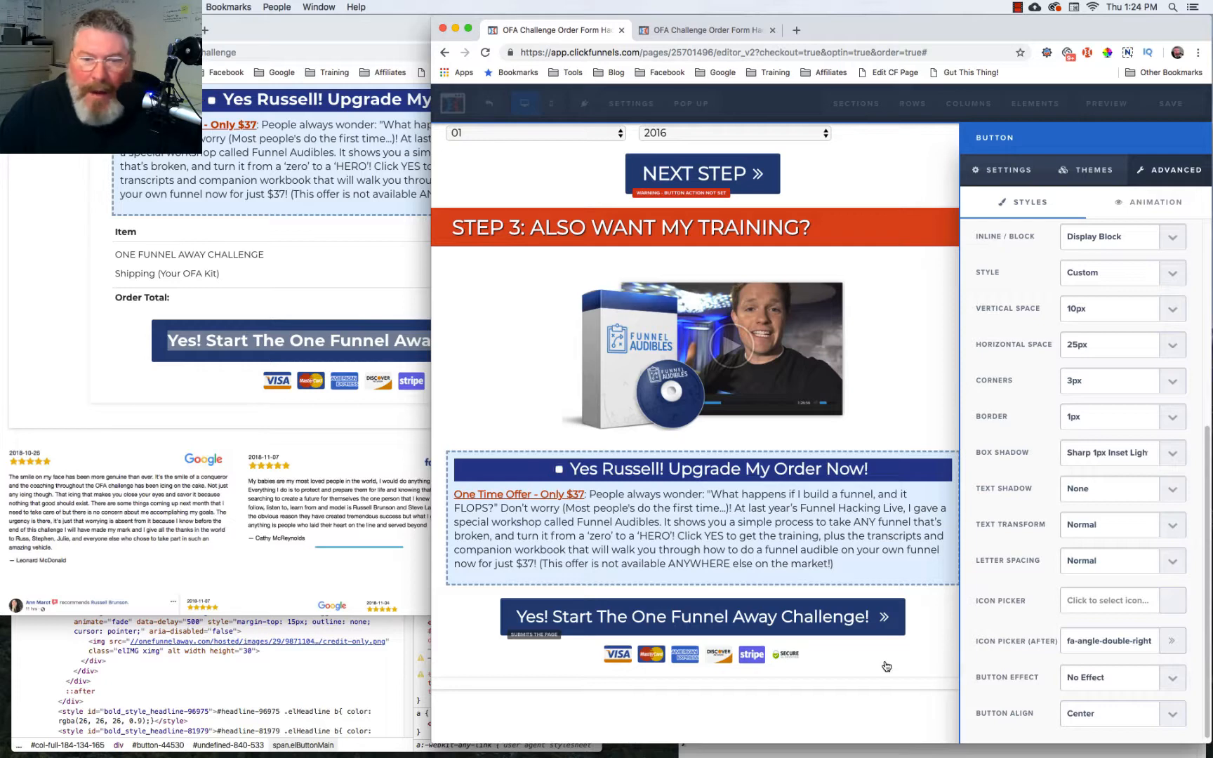
Review the reference page's order summary and add an Order Summary element between the order bump and the submit button.
{"action": "left_click", "coordinate": [166, 309]}
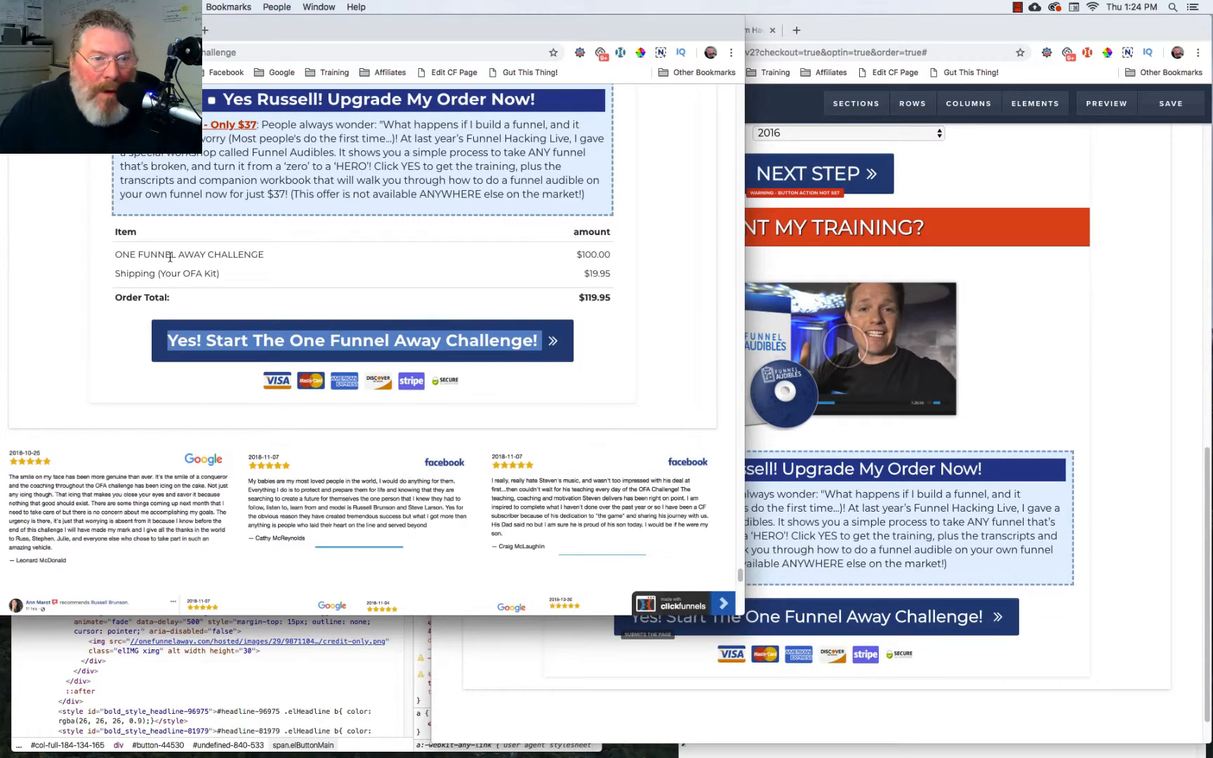
{"action": "scroll", "coordinate": [670, 277], "scroll_direction": "up", "scroll_amount": 2}
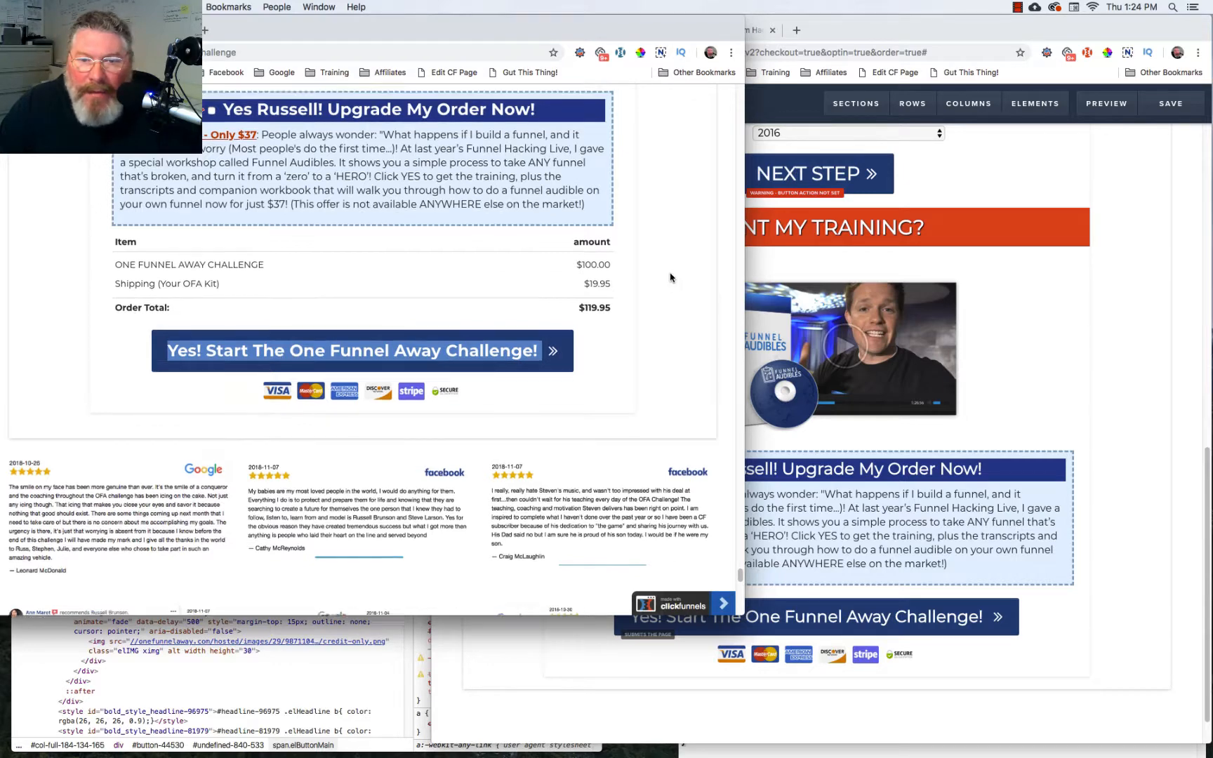
{"action": "scroll", "coordinate": [670, 277], "scroll_direction": "up", "scroll_amount": 3}
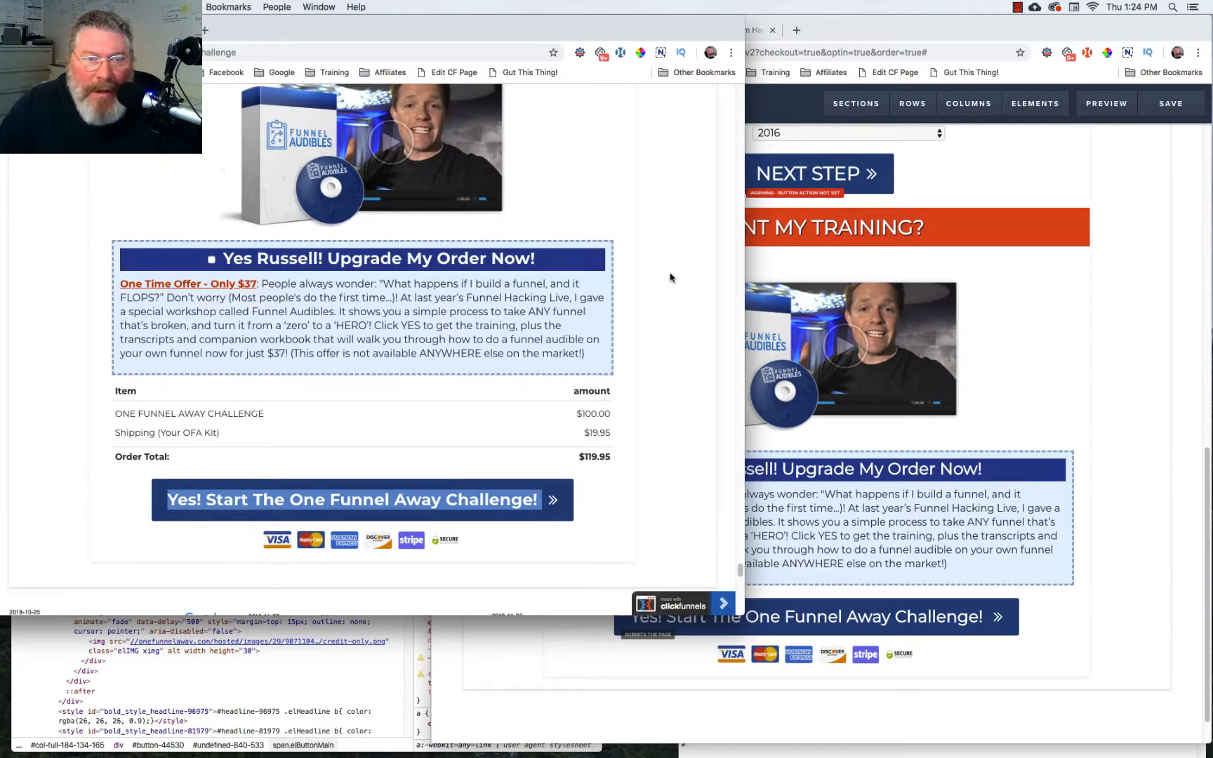
{"action": "scroll", "coordinate": [670, 278], "scroll_direction": "up", "scroll_amount": 2}
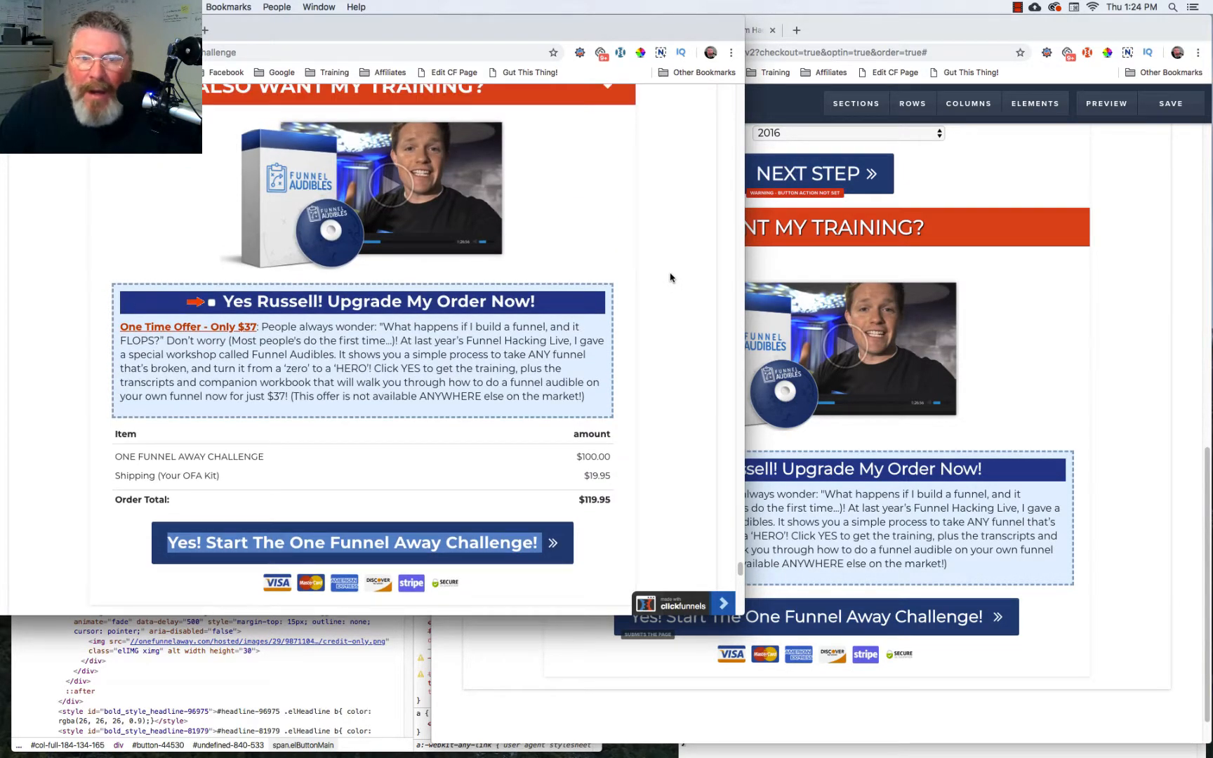
{"action": "scroll", "coordinate": [671, 277], "scroll_direction": "down", "scroll_amount": 2}
{"action": "scroll", "coordinate": [671, 277], "scroll_direction": "down", "scroll_amount": 4}
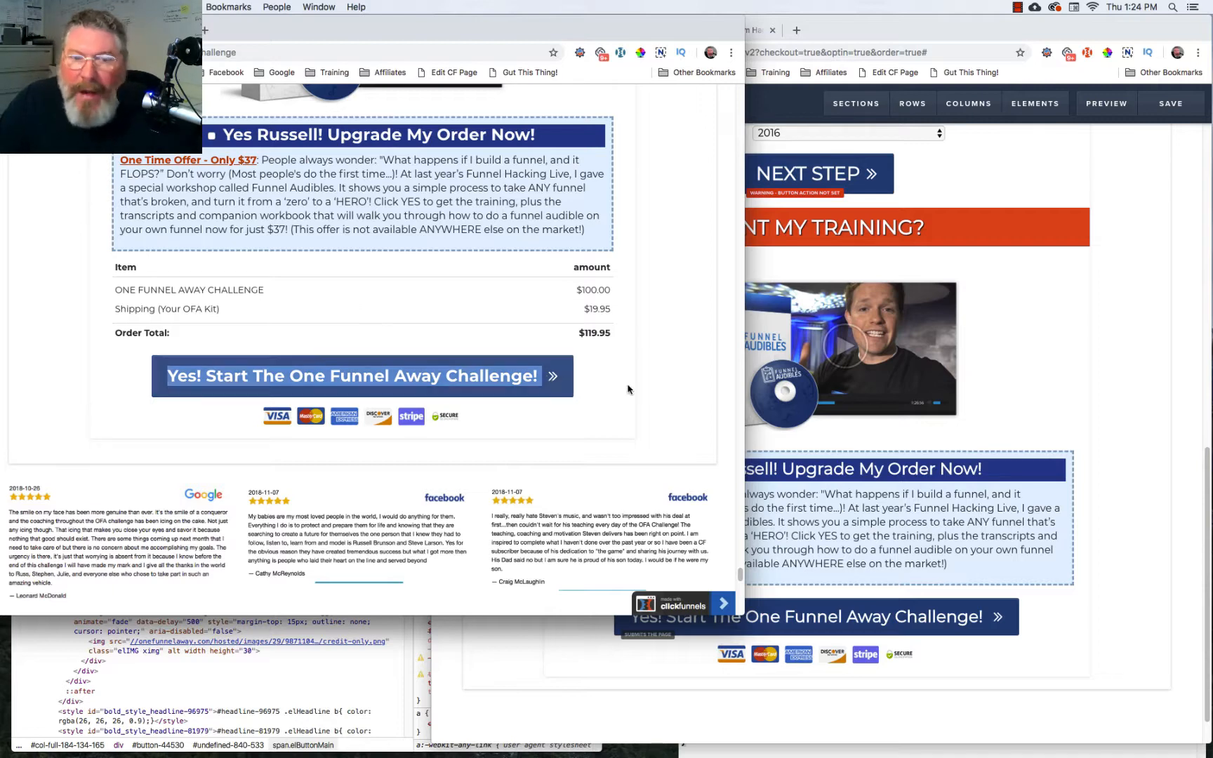
{"action": "left_click", "coordinate": [1092, 421]}
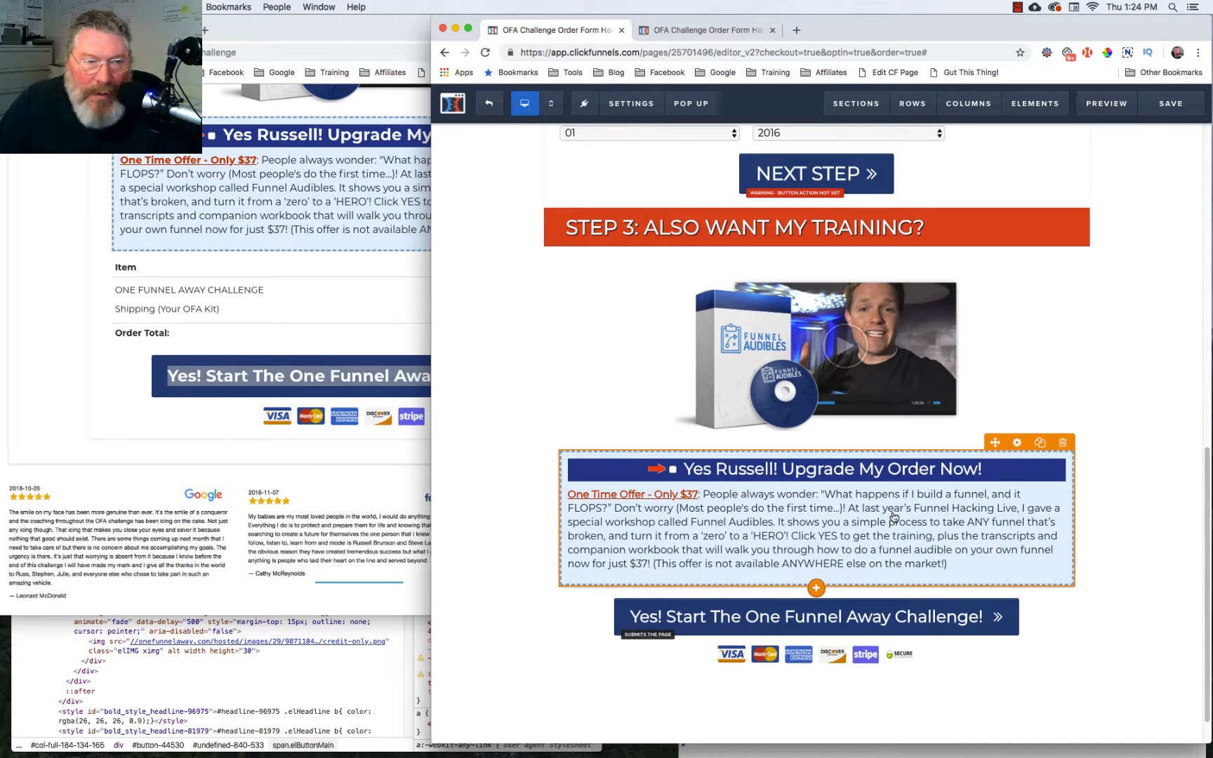
{"action": "left_click", "coordinate": [816, 589]}
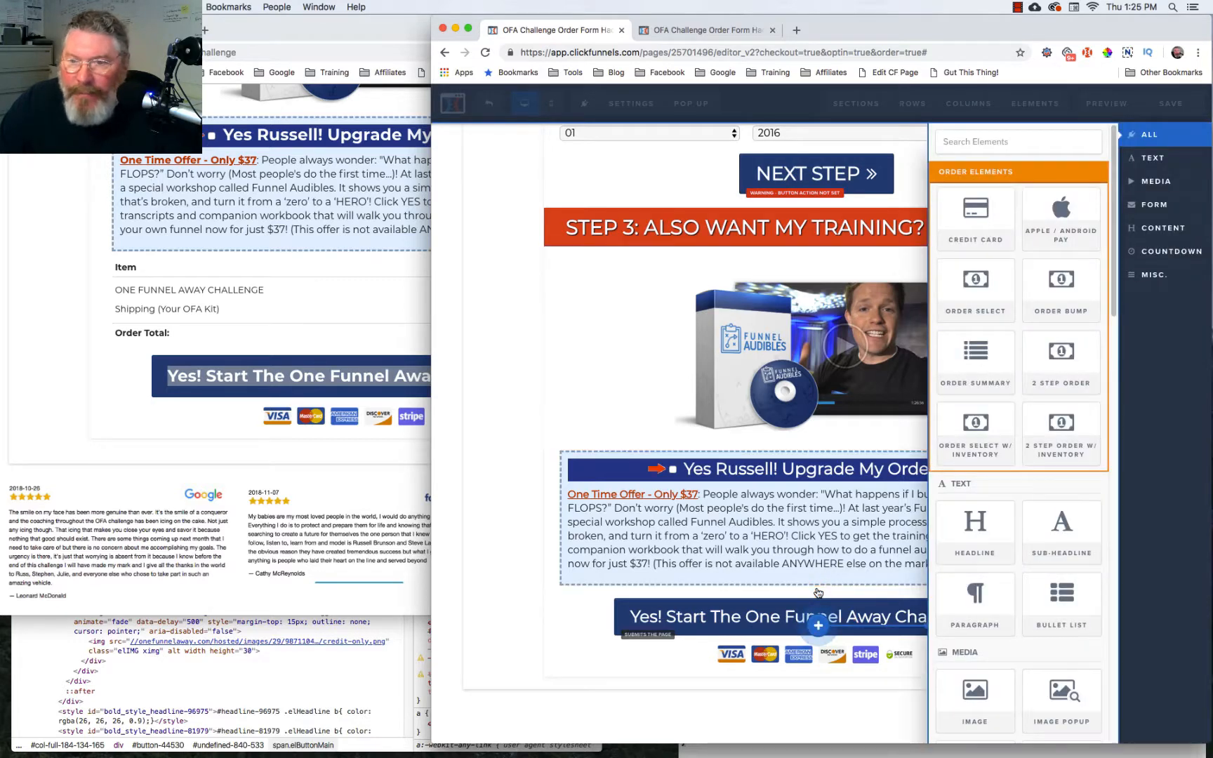
{"action": "left_click", "coordinate": [968, 361]}
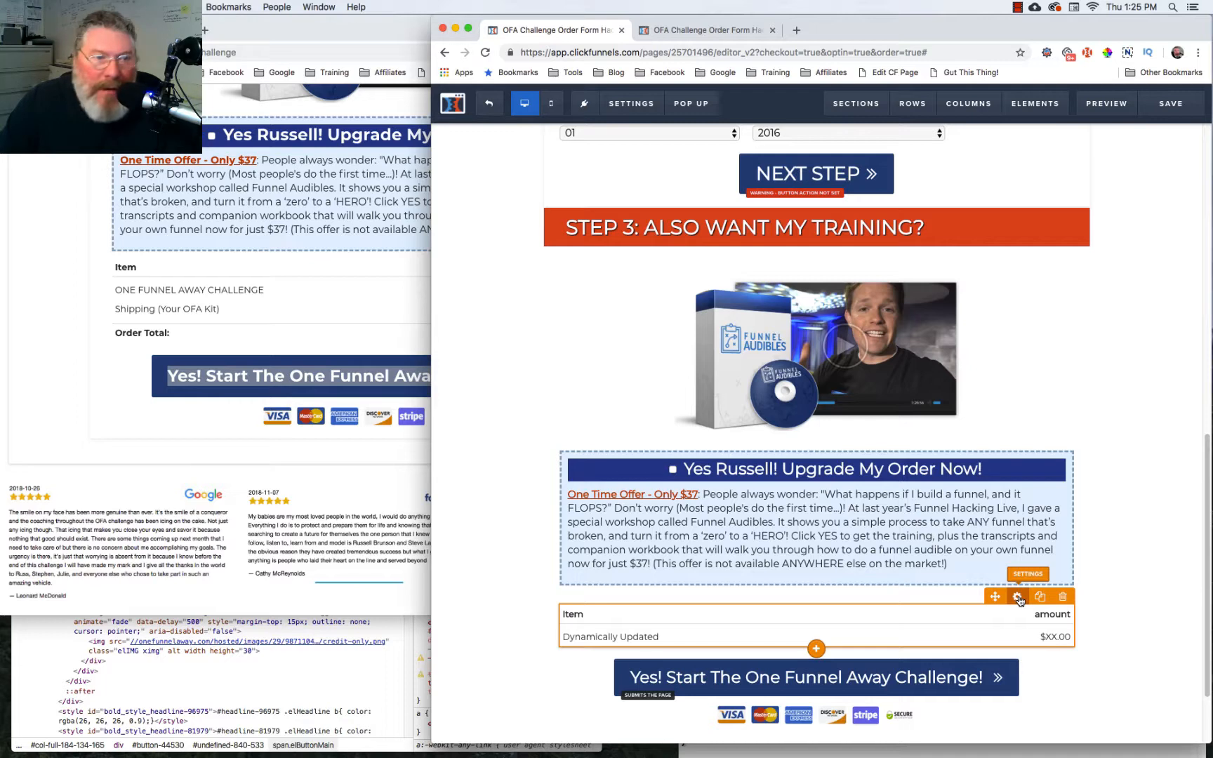
Set the order summary's top margin to 20 and its total amount text to "Amount".
{"action": "left_click", "coordinate": [1017, 598]}
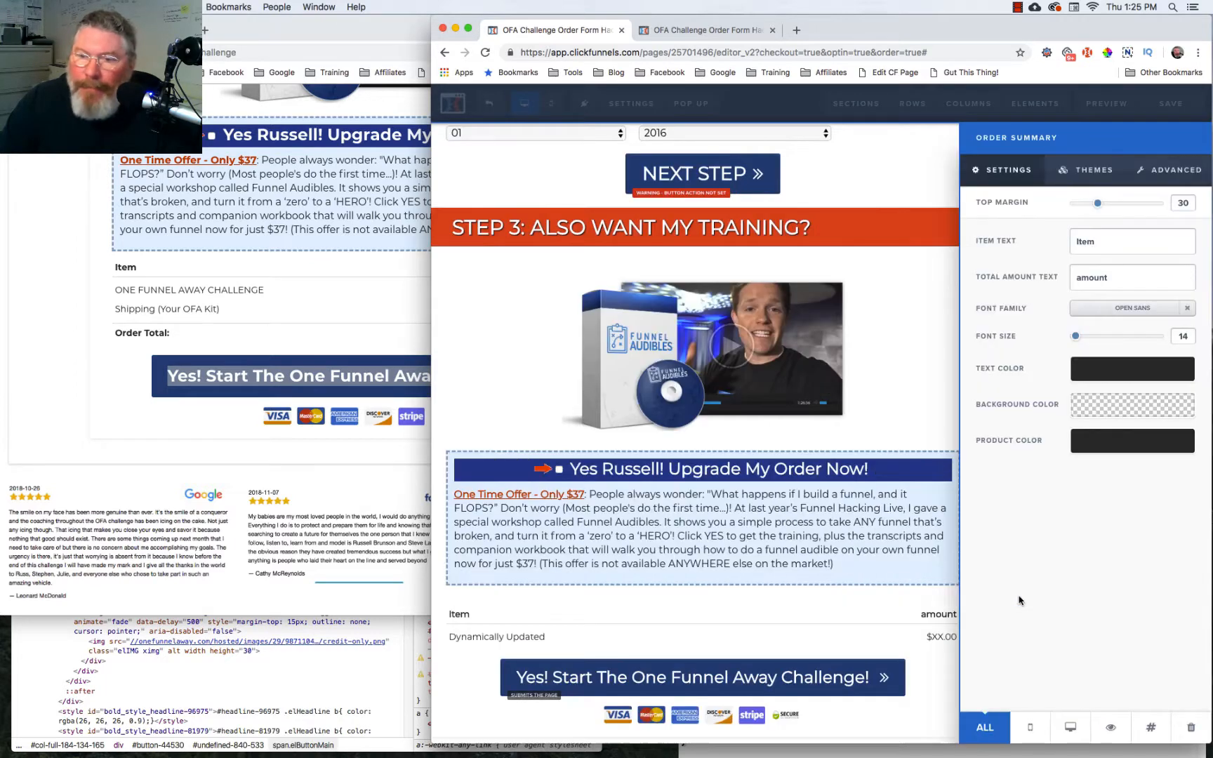
{"action": "left_click_drag", "start_coordinate": [1097, 203], "coordinate": [1088, 203]}
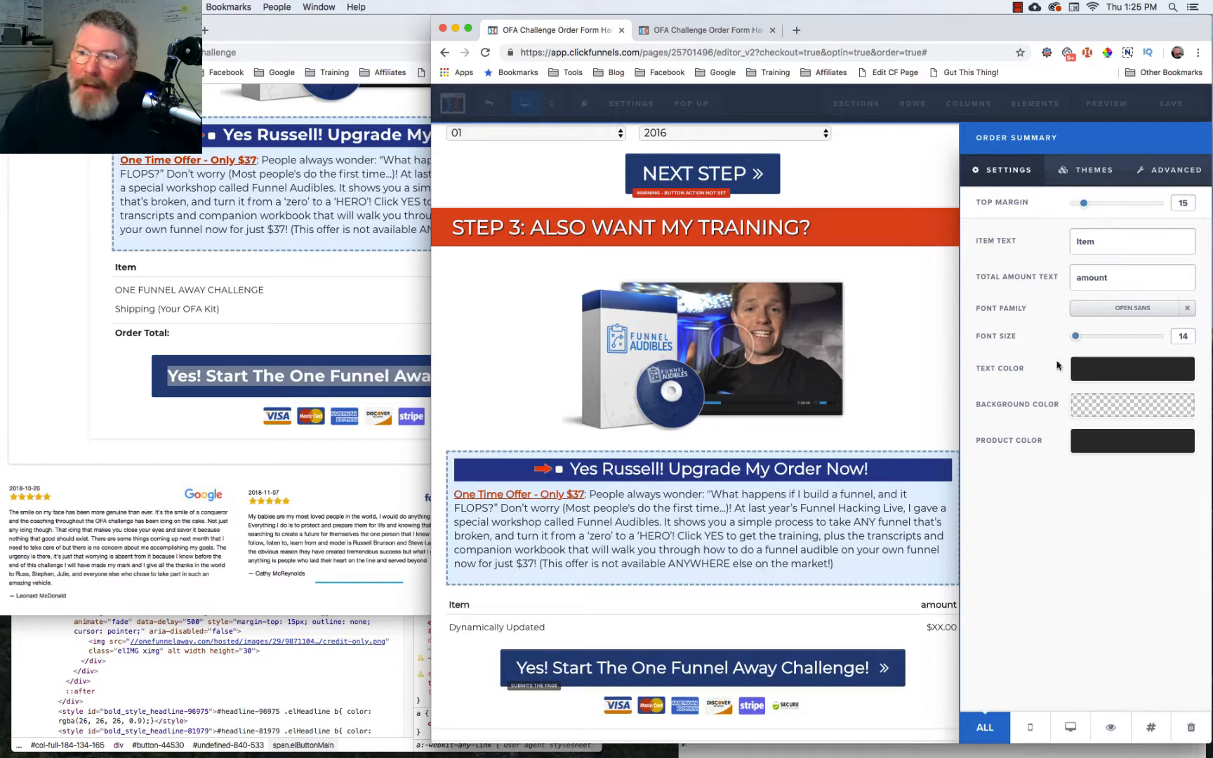
{"action": "left_click_drag", "start_coordinate": [1080, 205], "coordinate": [1087, 204]}
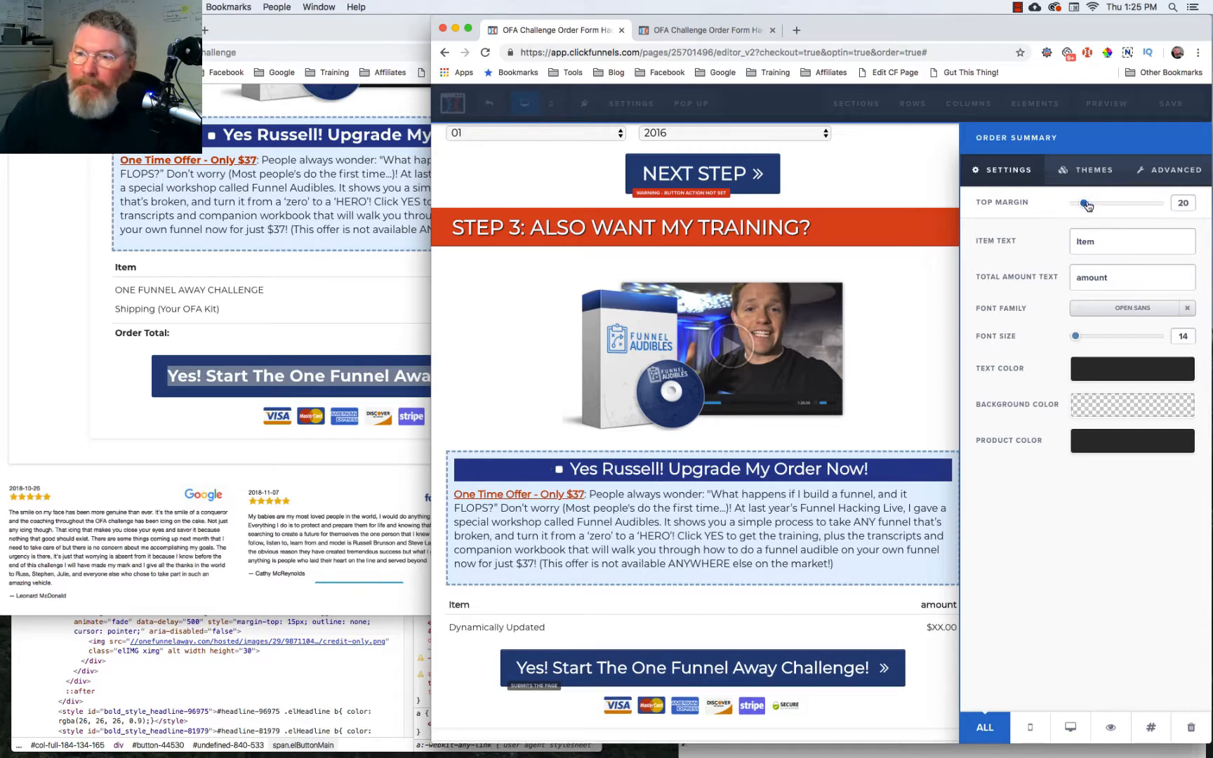
{"action": "left_click", "coordinate": [1082, 278]}
{"action": "key", "text": "BackSpace"}
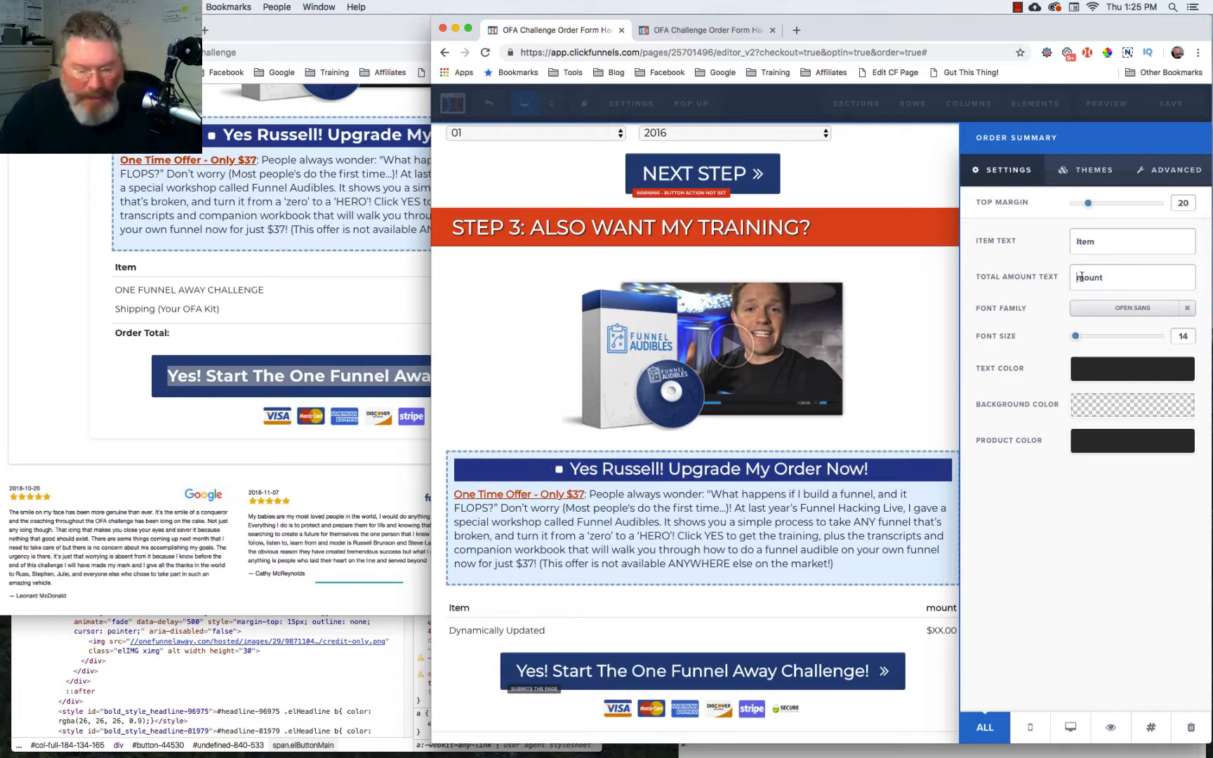
{"action": "type", "text": "A"}
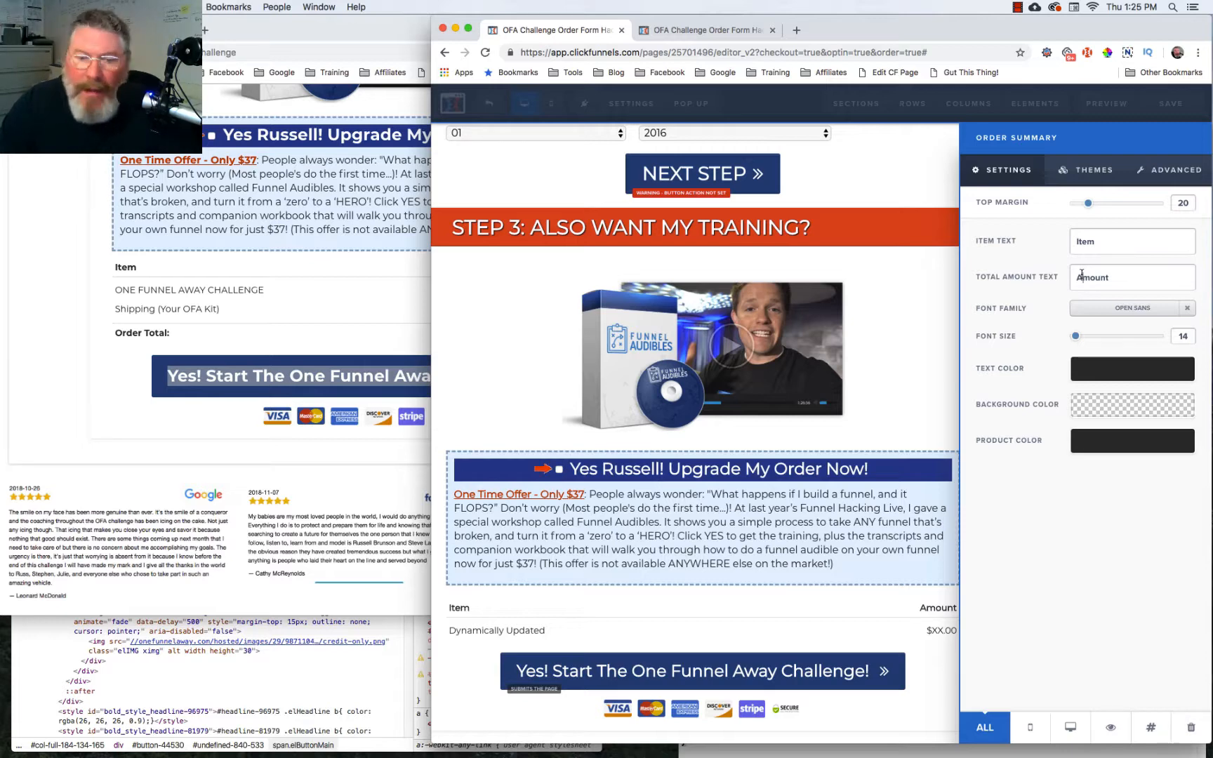
Compare the order summary's spacing and text with the one on the reference page.
{"action": "left_click", "coordinate": [338, 302]}
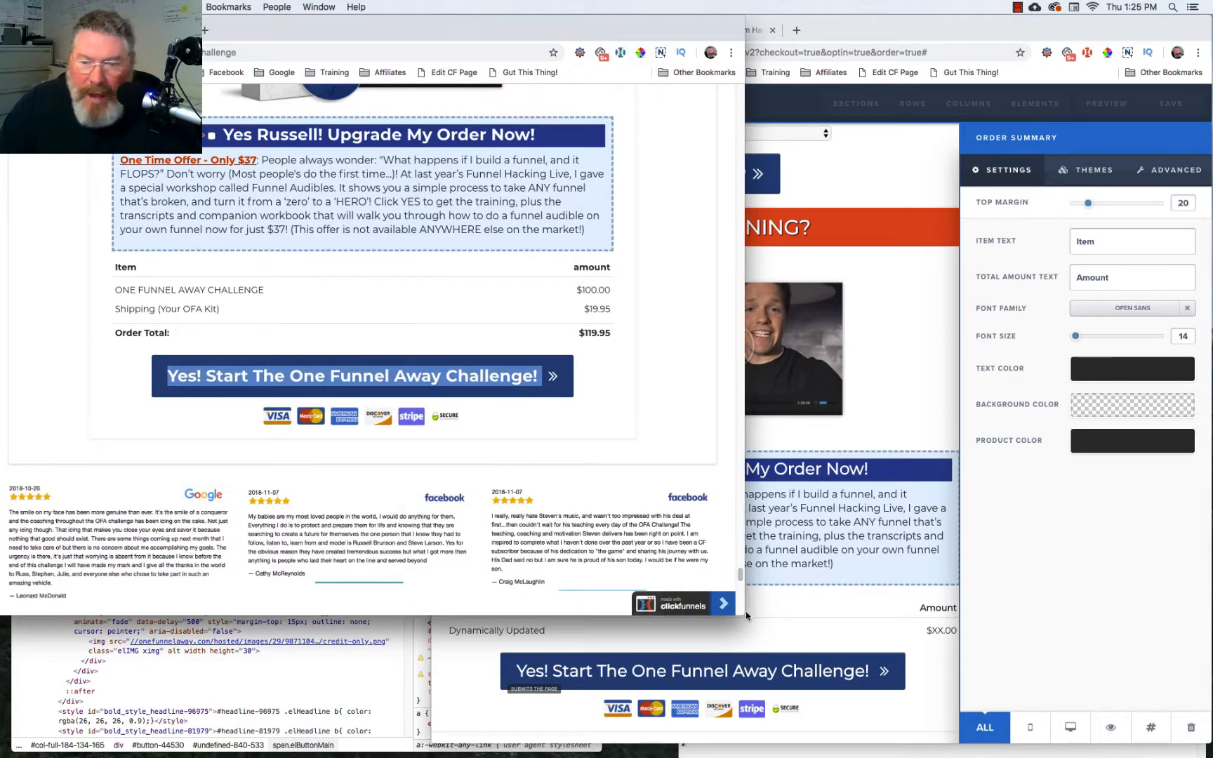
{"action": "left_click", "coordinate": [822, 612]}
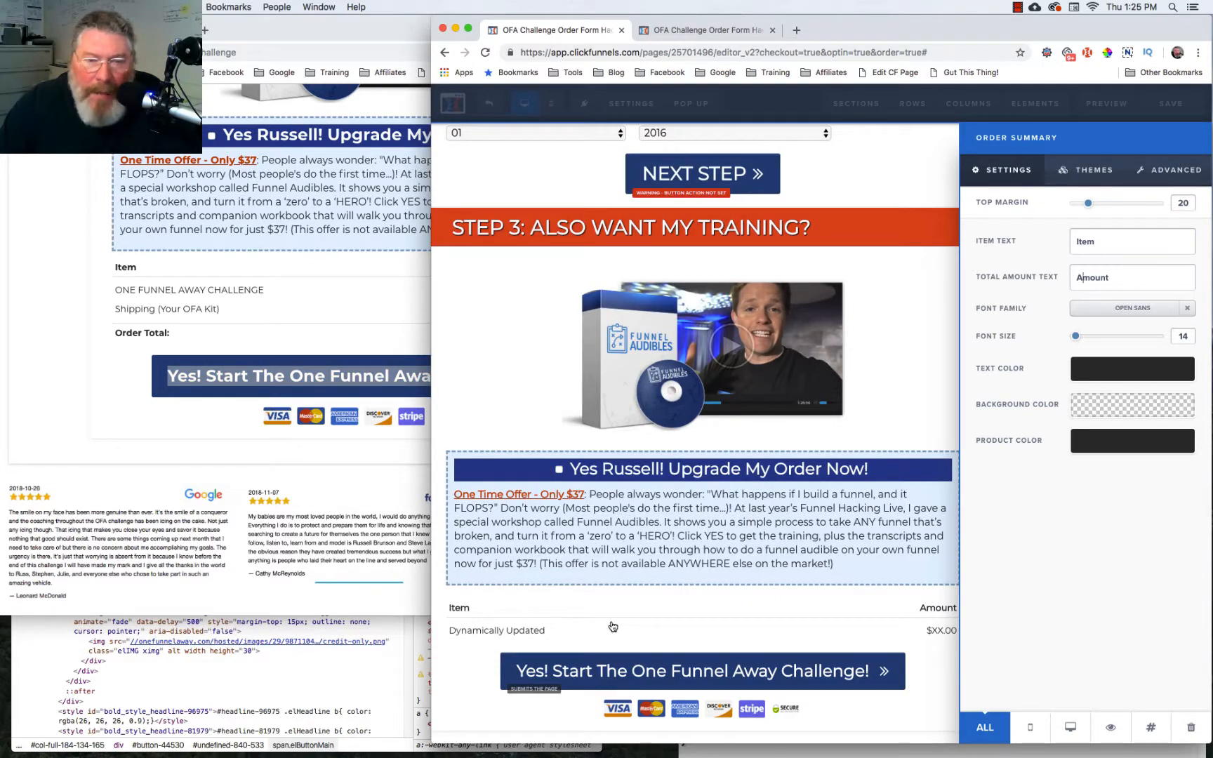
{"action": "left_click", "coordinate": [266, 304]}
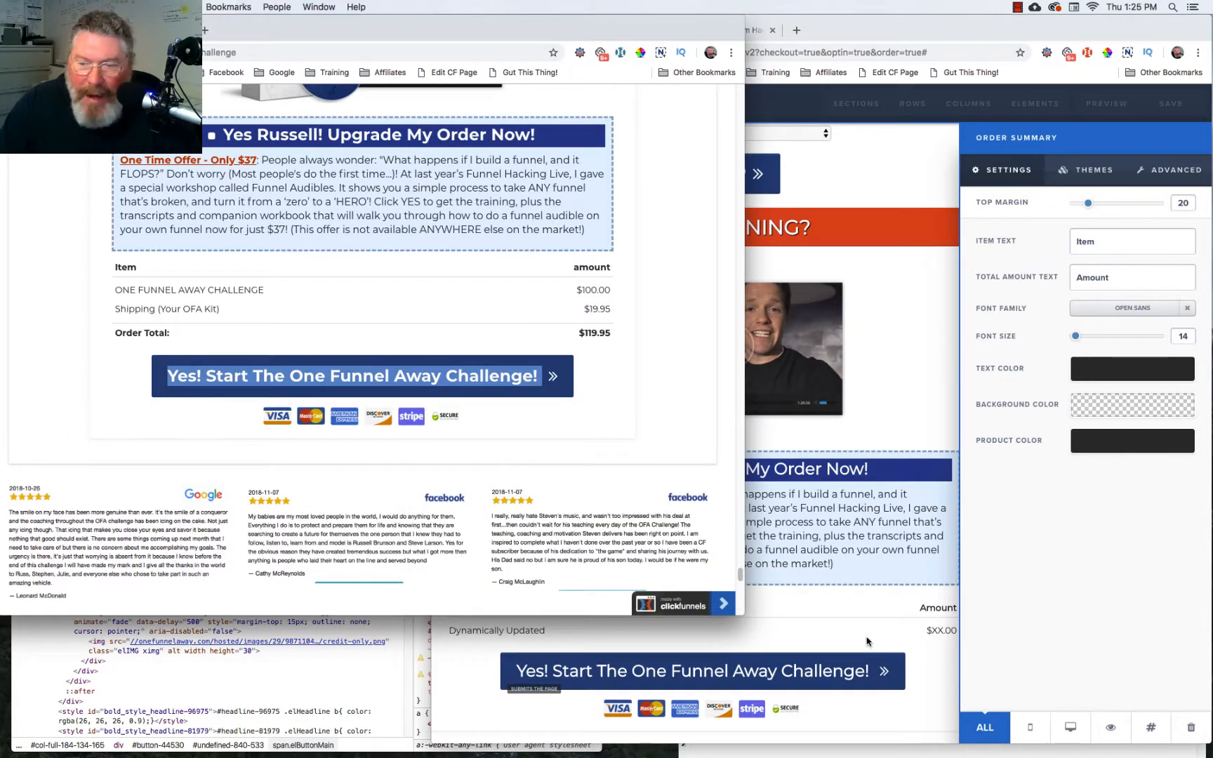
{"action": "left_click", "coordinate": [848, 631]}
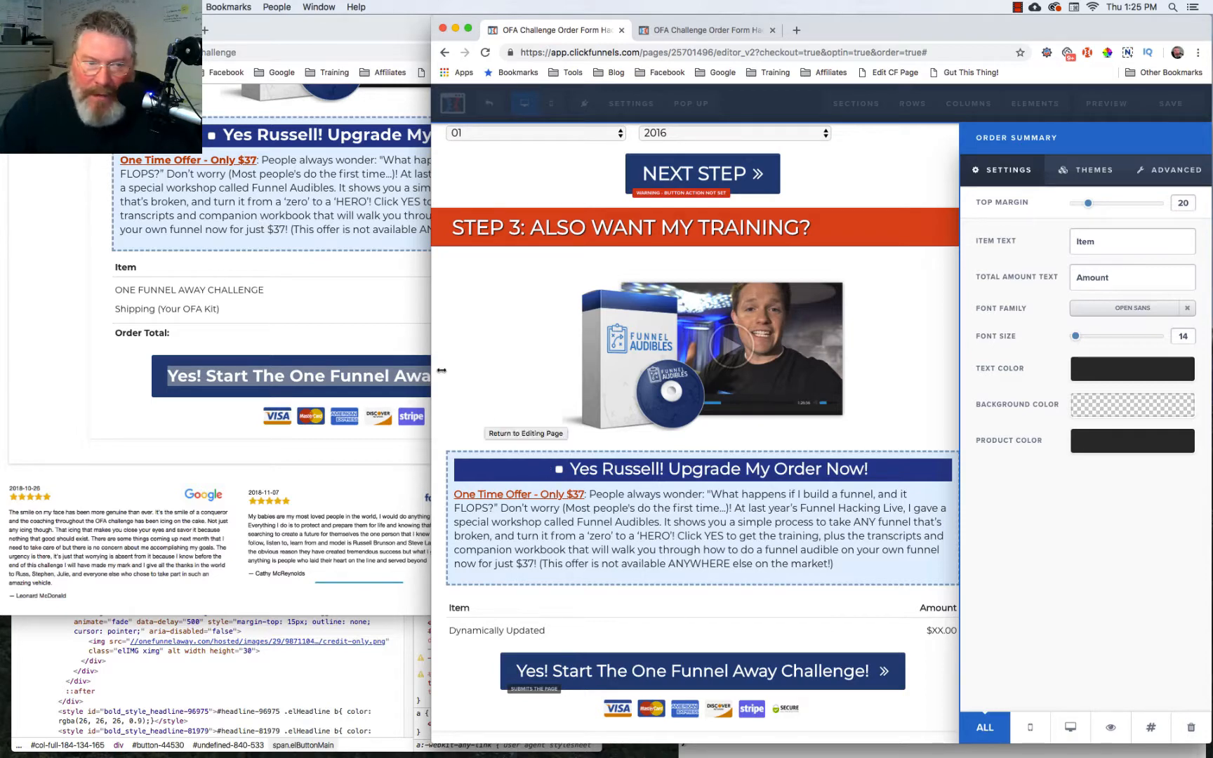
{"action": "left_click", "coordinate": [381, 309]}
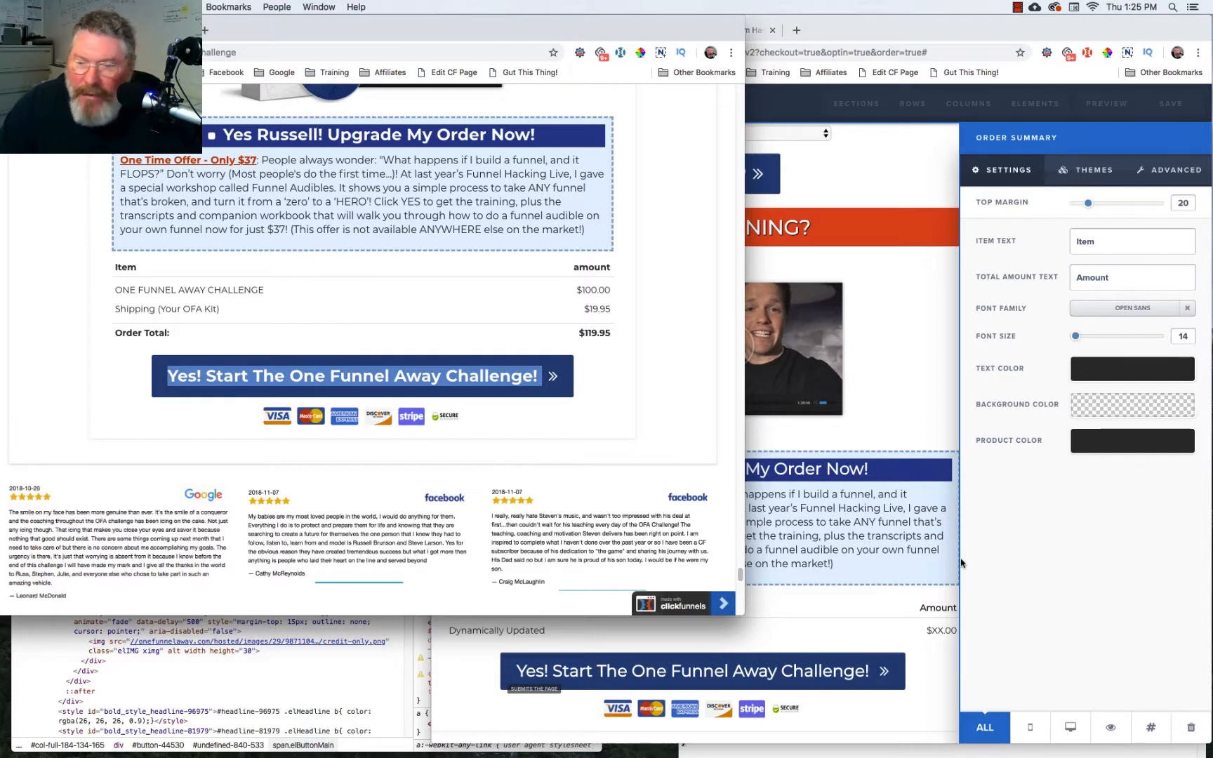
{"action": "left_click", "coordinate": [879, 608]}
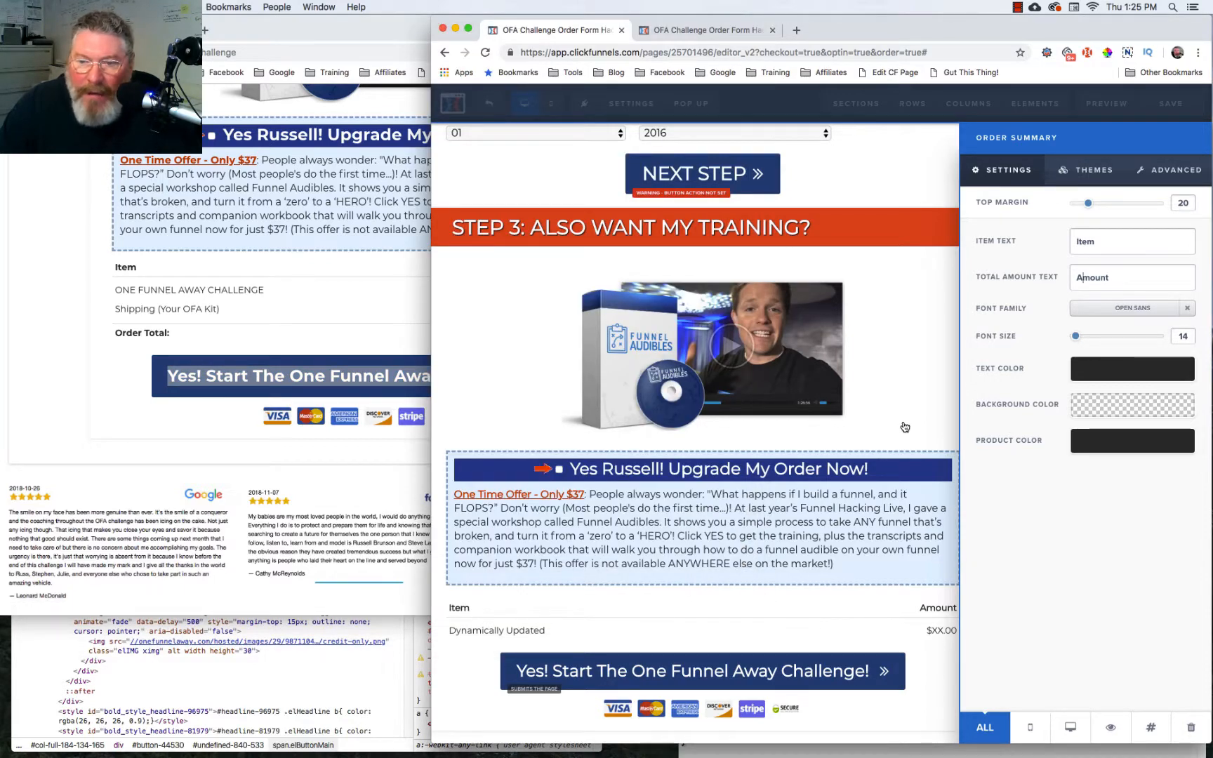
Add an Order Select element between the order bump and the order summary.
{"action": "left_click", "coordinate": [924, 420]}
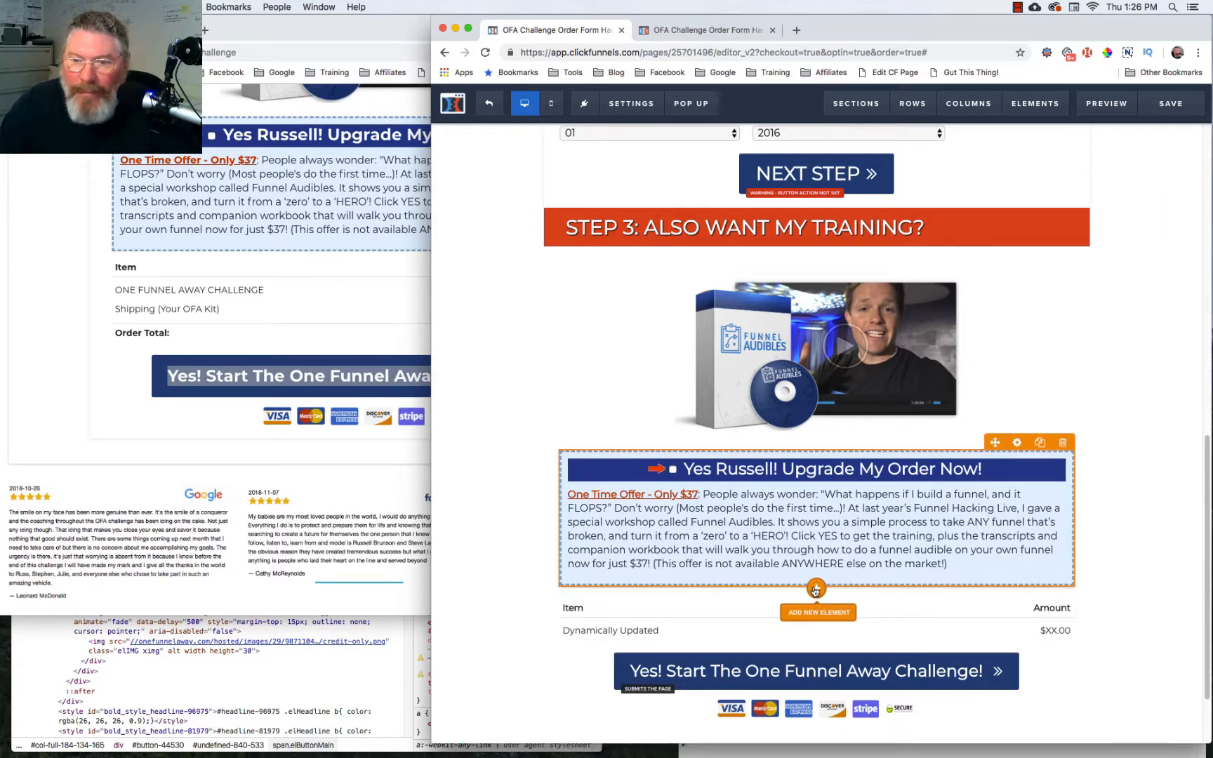
{"action": "left_click", "coordinate": [815, 589]}
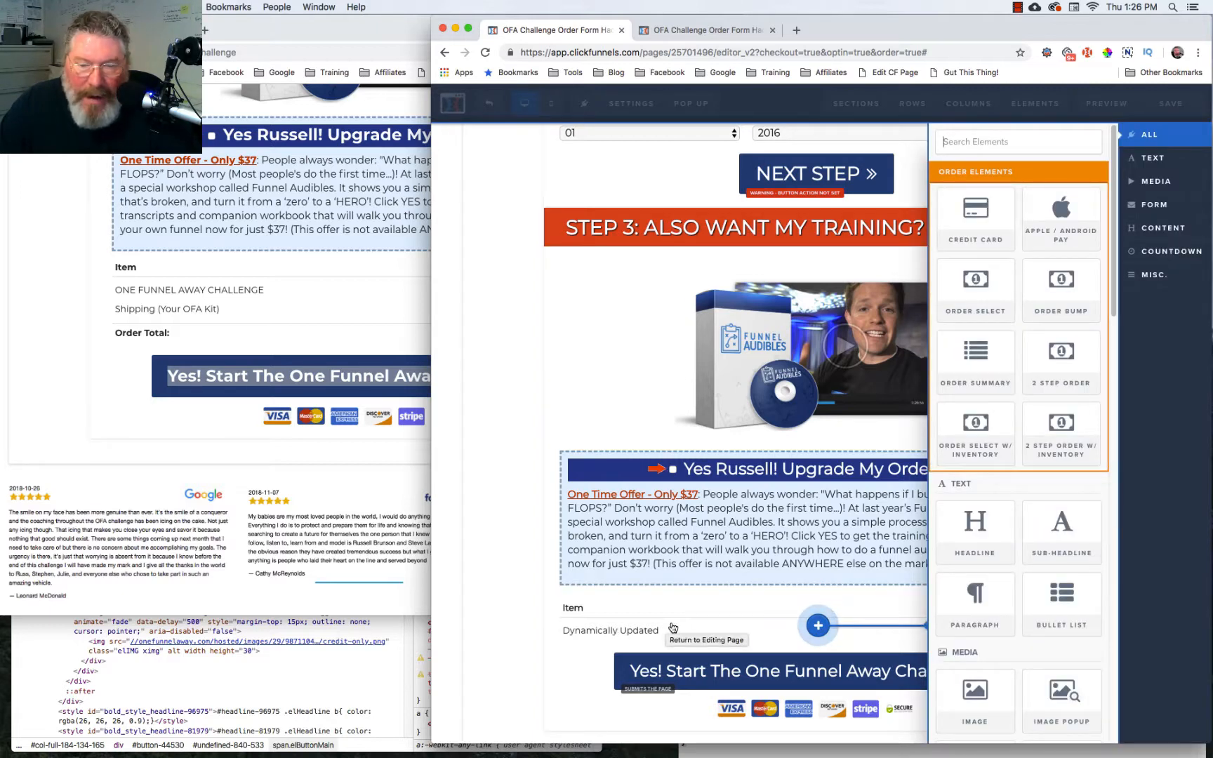
{"action": "left_click", "coordinate": [981, 292]}
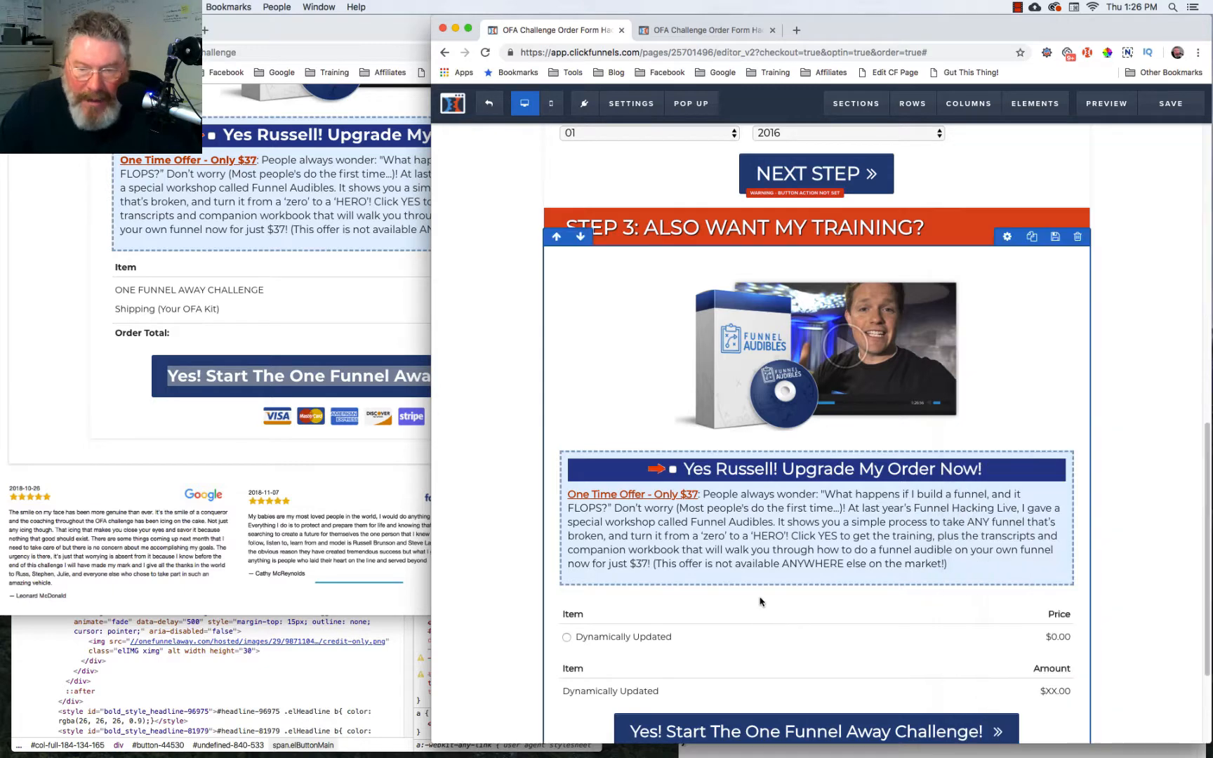
{"action": "mouse_move", "coordinate": [567, 640]}
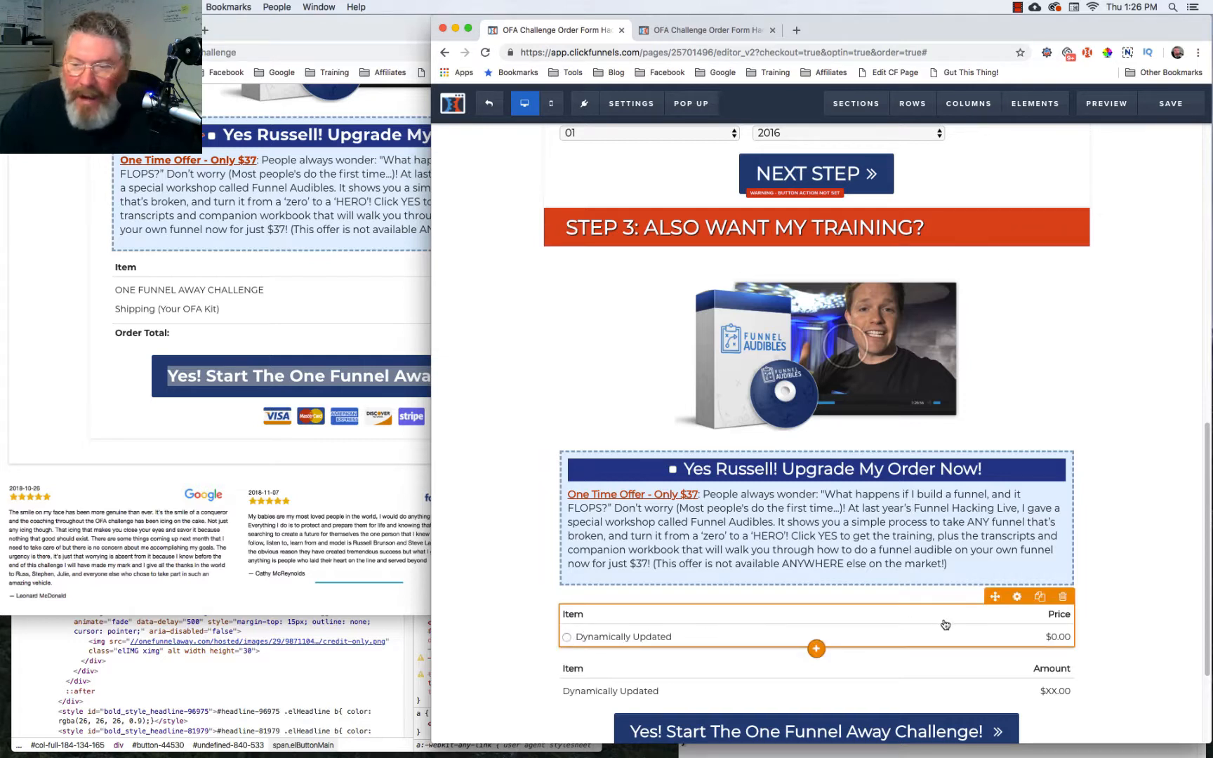
Hide the new product selection element and save the page.
{"action": "left_click", "coordinate": [1017, 598]}
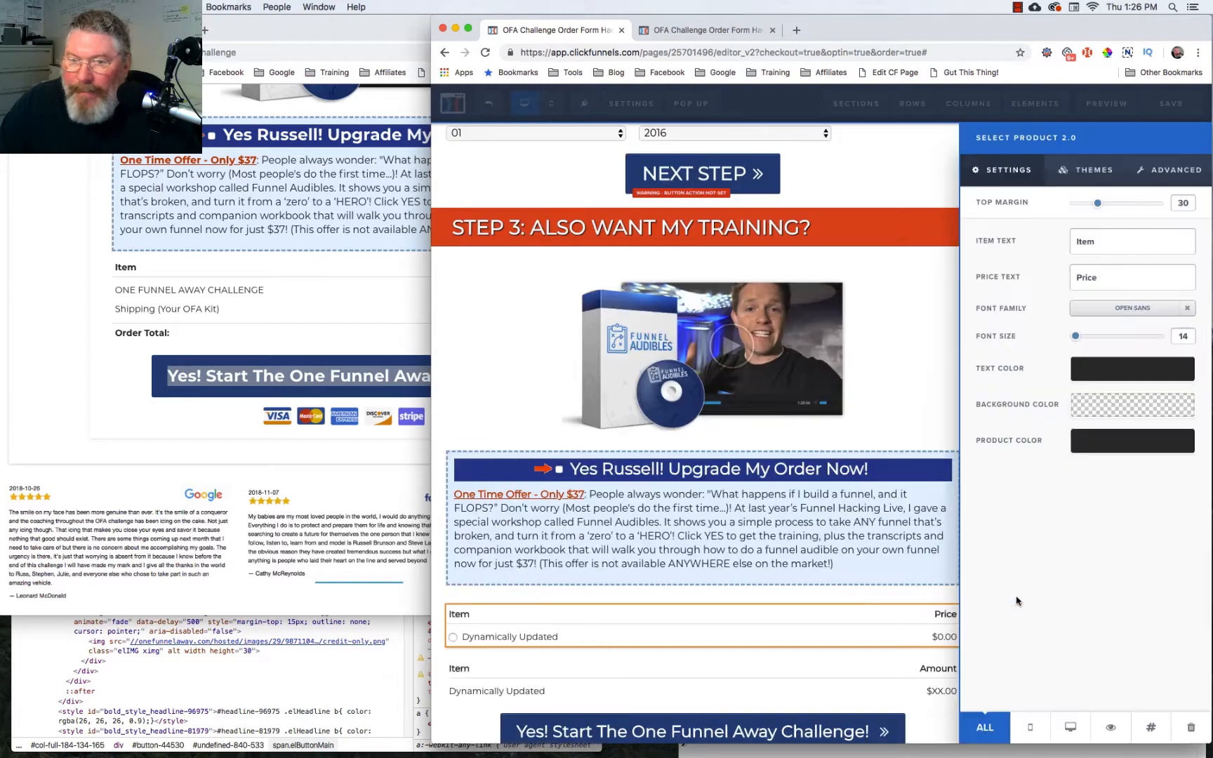
{"action": "left_click", "coordinate": [1112, 733]}
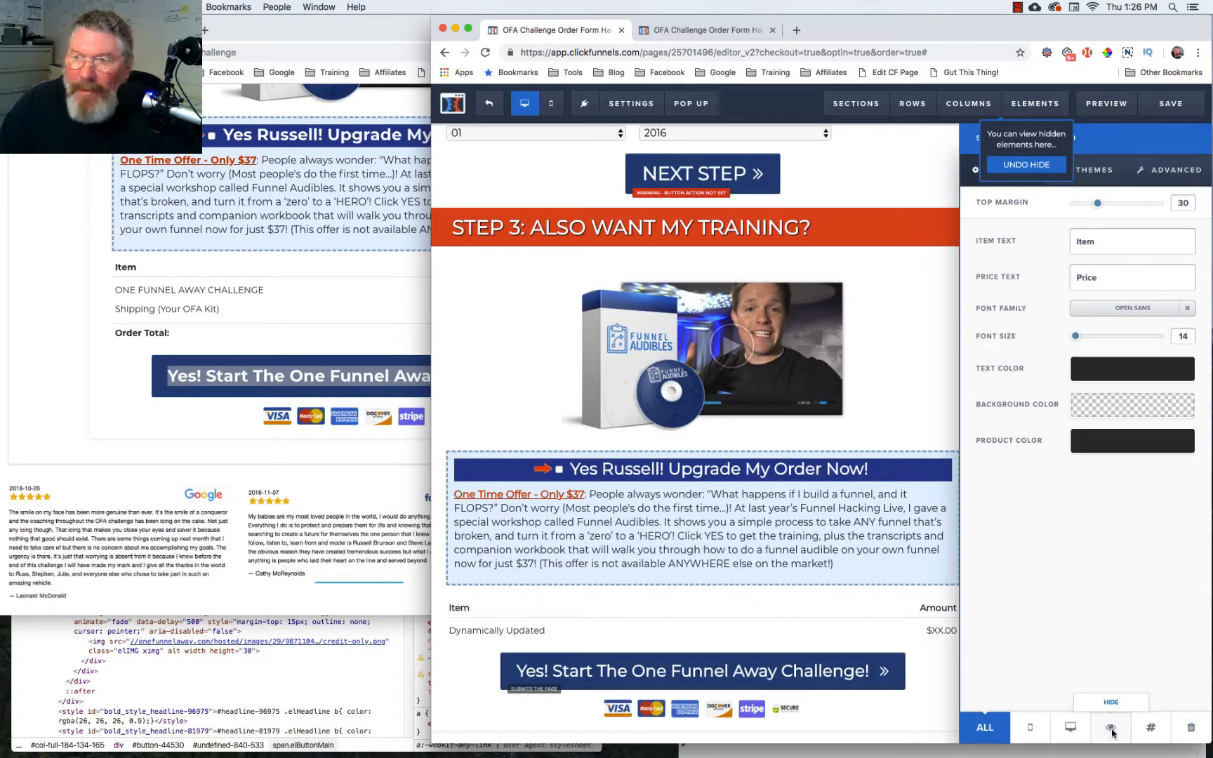
{"action": "left_click", "coordinate": [1165, 113]}
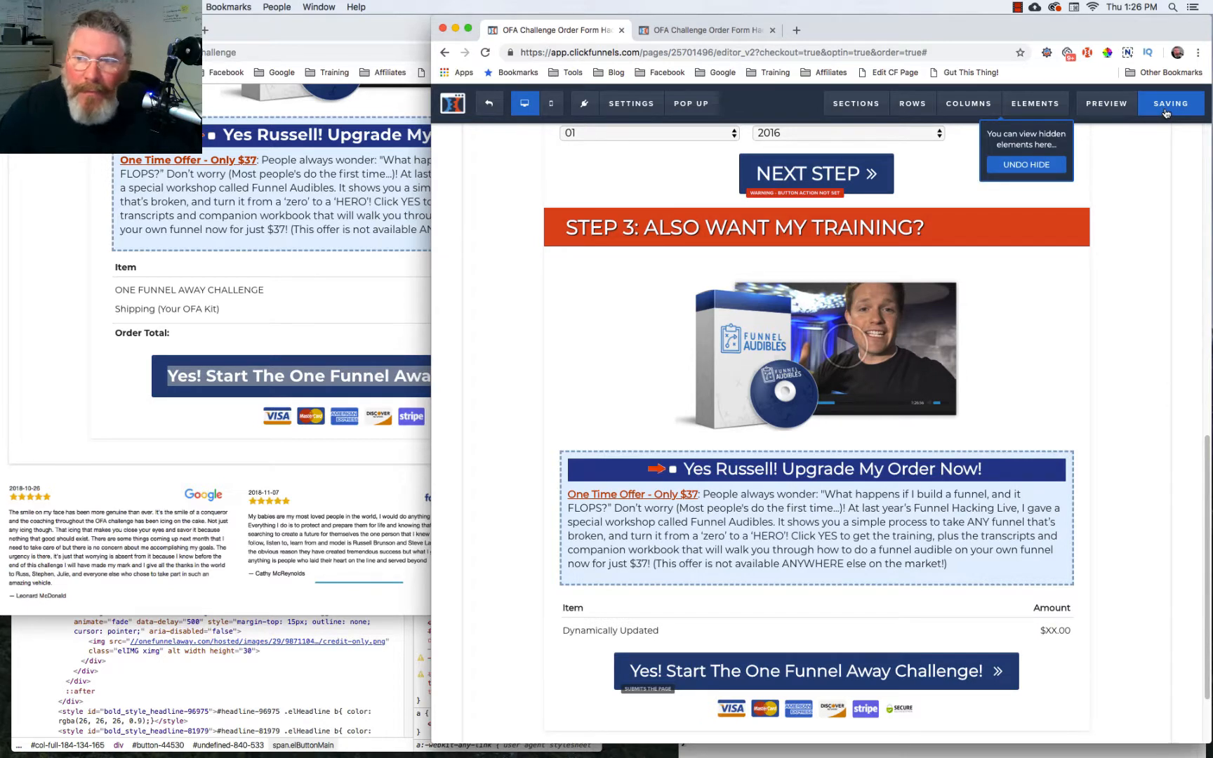
Check the order summary area in the order form preview against the reference page.
{"action": "left_click", "coordinate": [710, 31]}
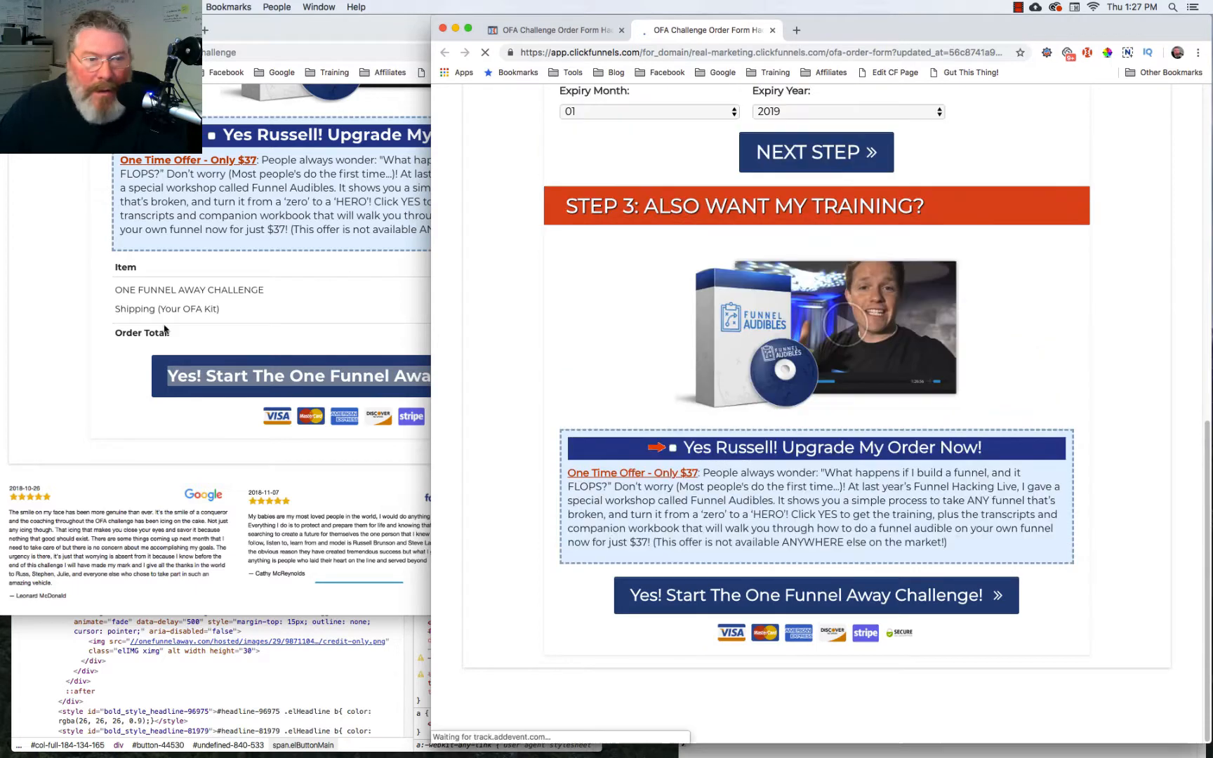
{"action": "scroll", "coordinate": [102, 340], "scroll_direction": "up", "scroll_amount": 5}
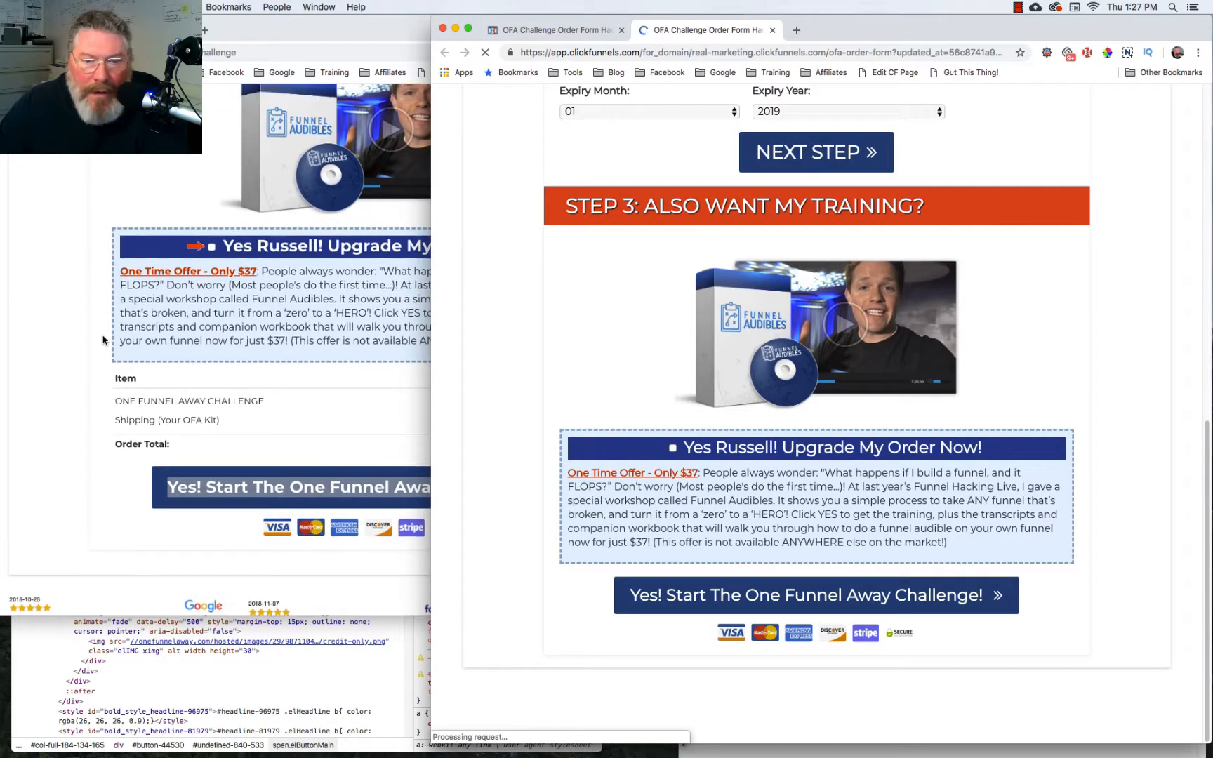
{"action": "scroll", "coordinate": [102, 340], "scroll_direction": "down", "scroll_amount": 5}
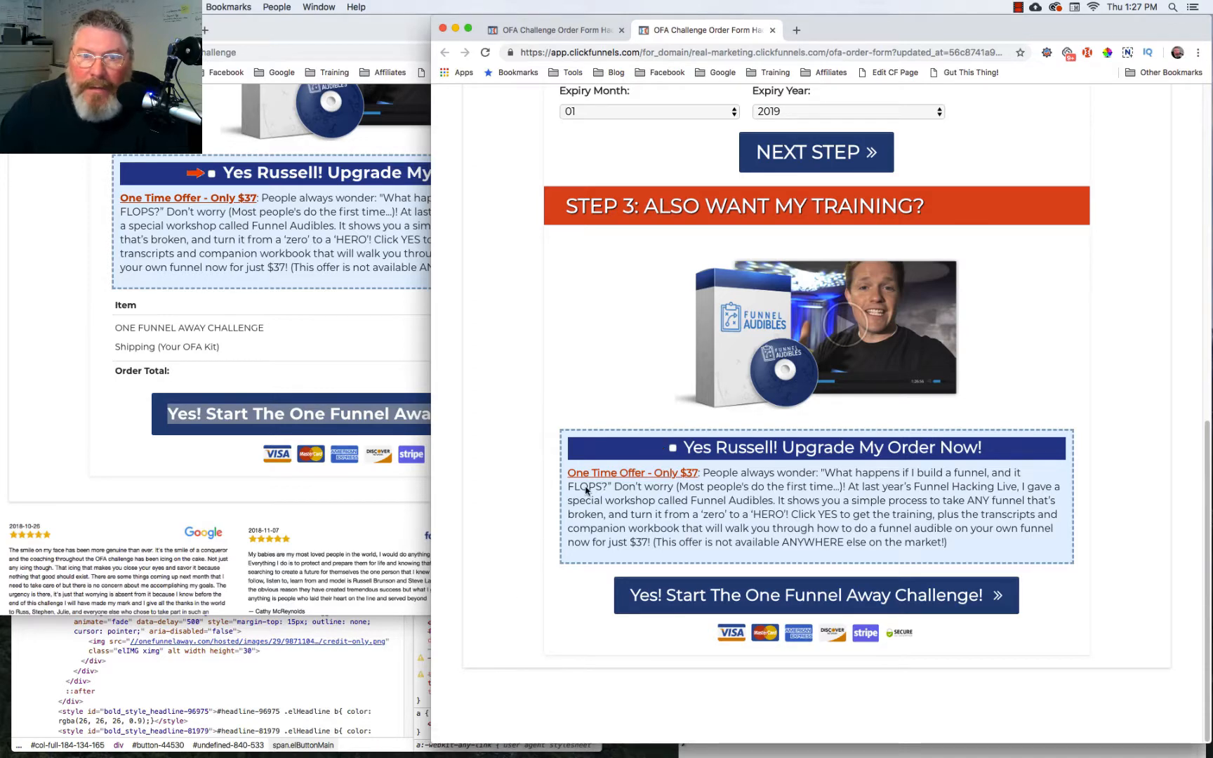
{"action": "left_click", "coordinate": [561, 30]}
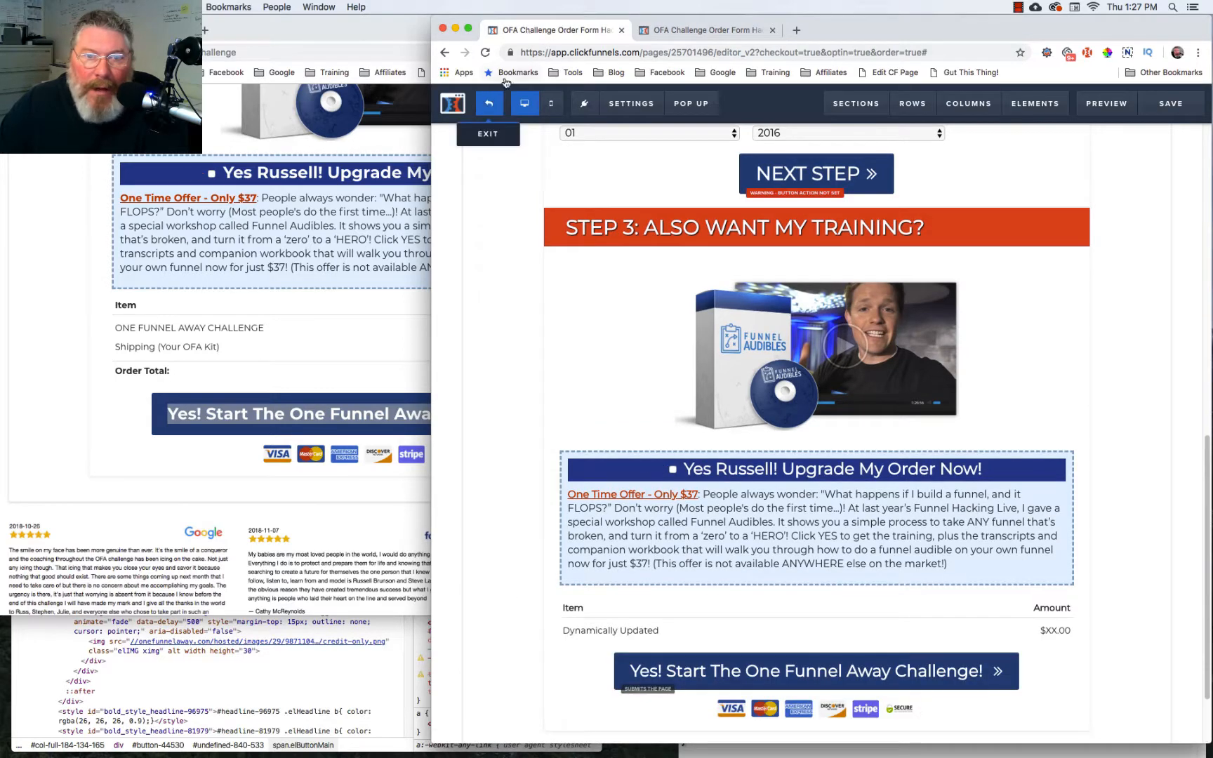
Leave the page editor and start a new product named "ONE FUNNEL AWAY CHALLENGE" for the OFA Order Form step.
{"action": "left_click", "coordinate": [494, 106]}
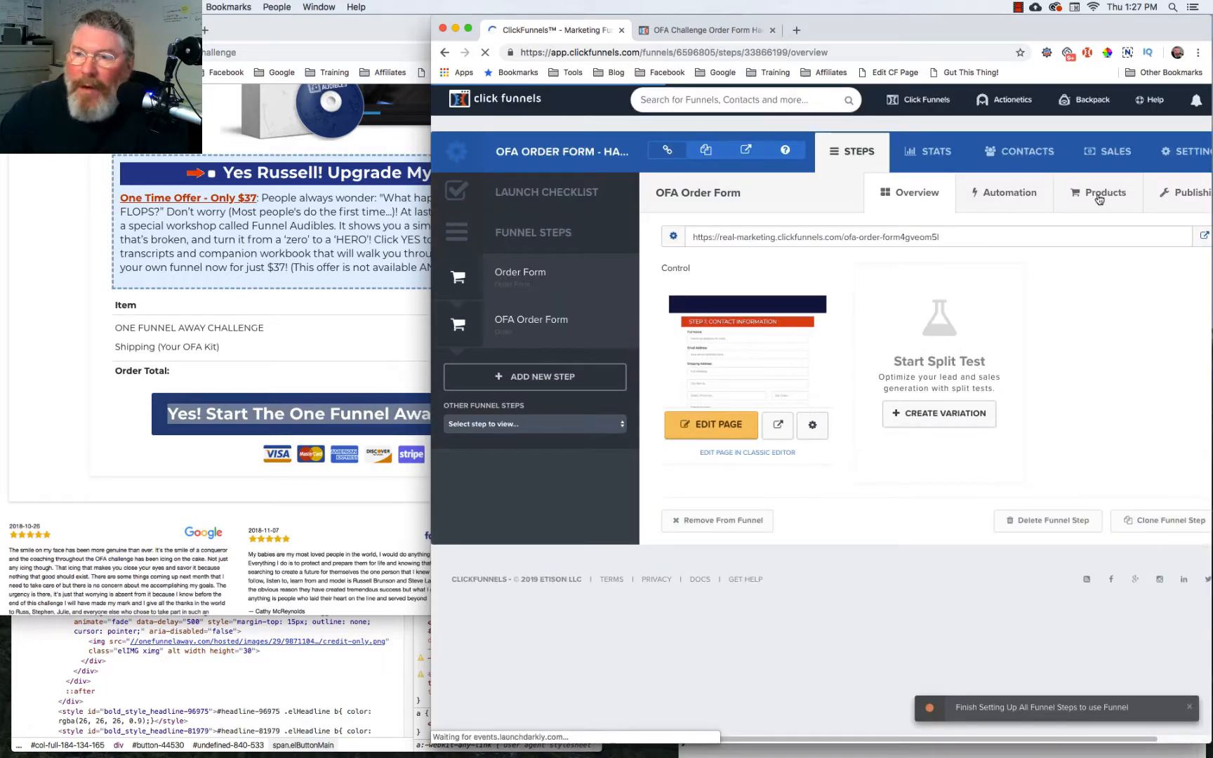
{"action": "left_click", "coordinate": [1099, 200]}
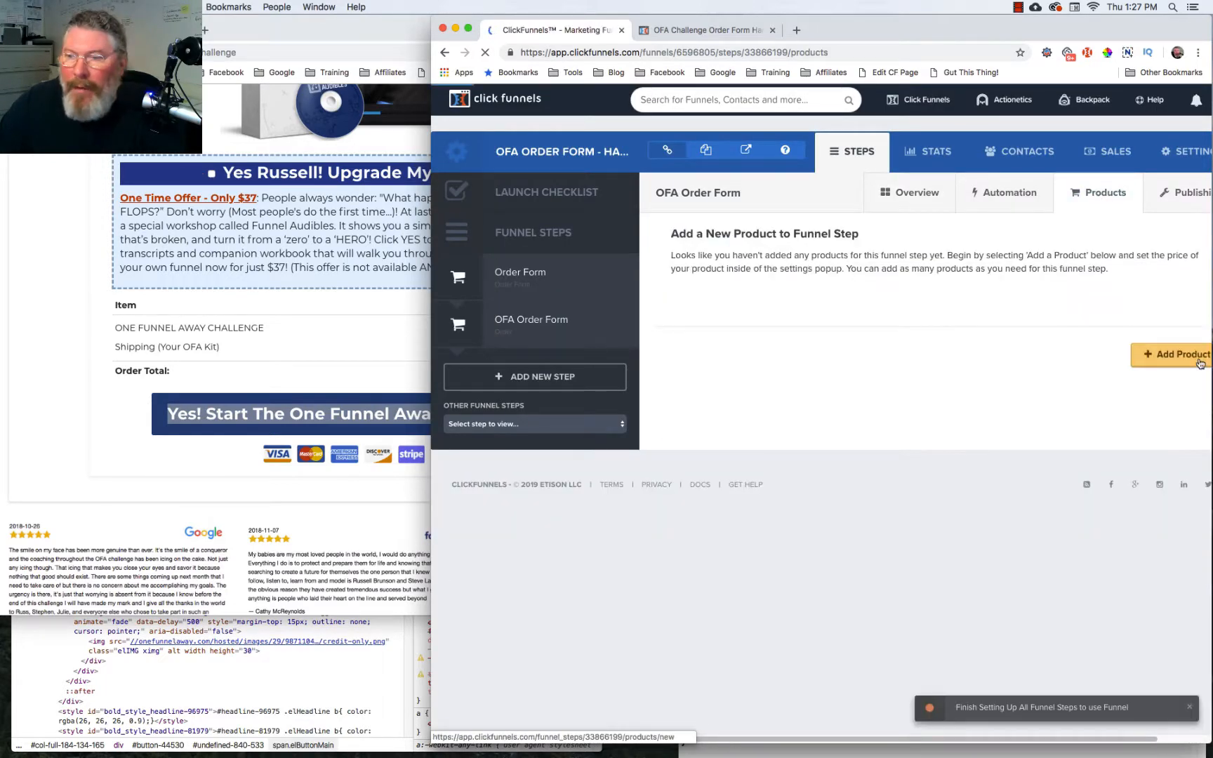
{"action": "left_click", "coordinate": [1200, 362]}
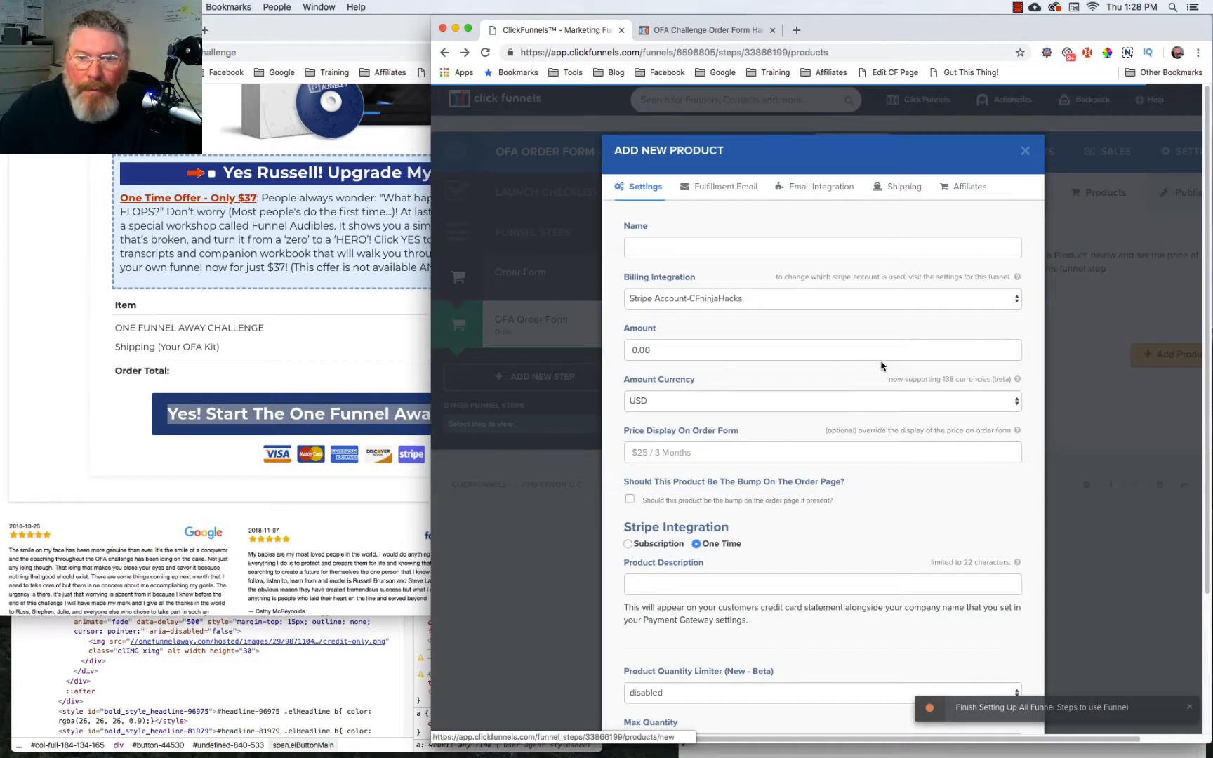
{"action": "left_click", "coordinate": [753, 247]}
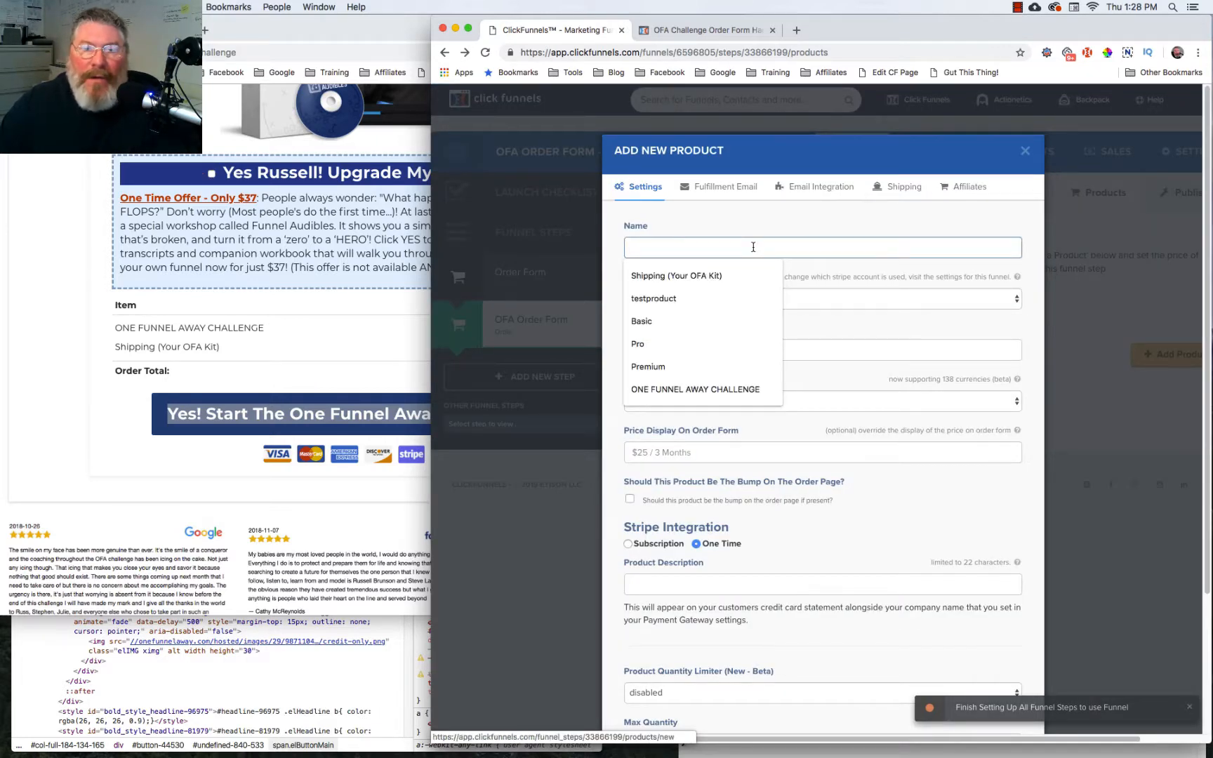
{"action": "left_click", "coordinate": [718, 391]}
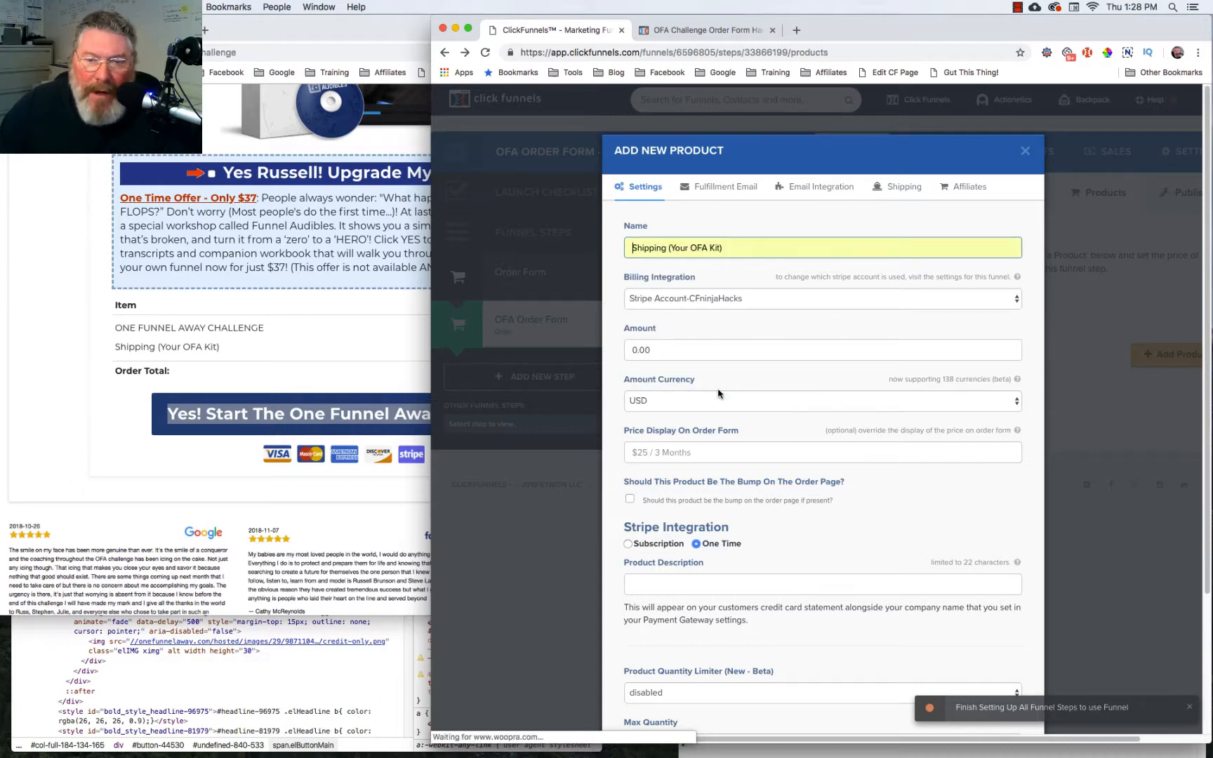
Set the product's amount to 100.00 and its price display on the order form to "$100.00".
{"action": "left_click", "coordinate": [667, 349]}
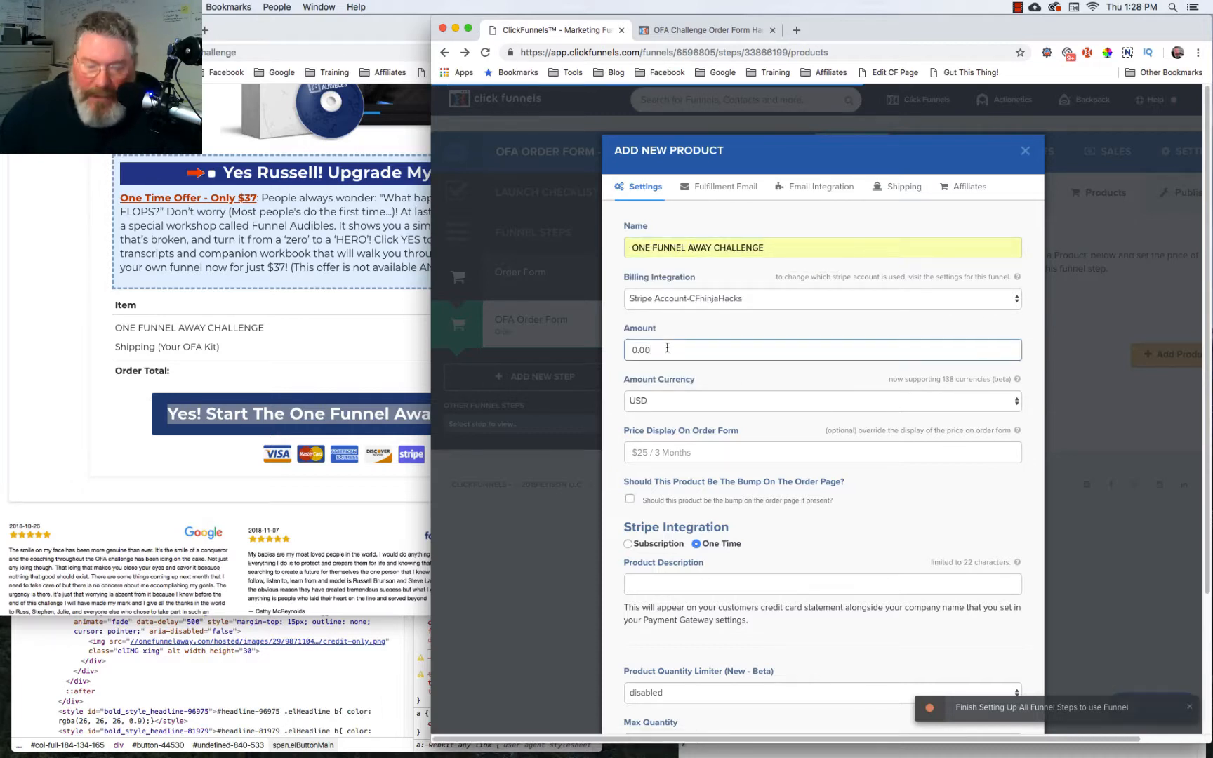
{"action": "key", "text": "BackSpace"}
{"action": "key", "text": "BackSpace"}
{"action": "key", "text": "BackSpace"}
{"action": "key", "text": "BackSpace"}
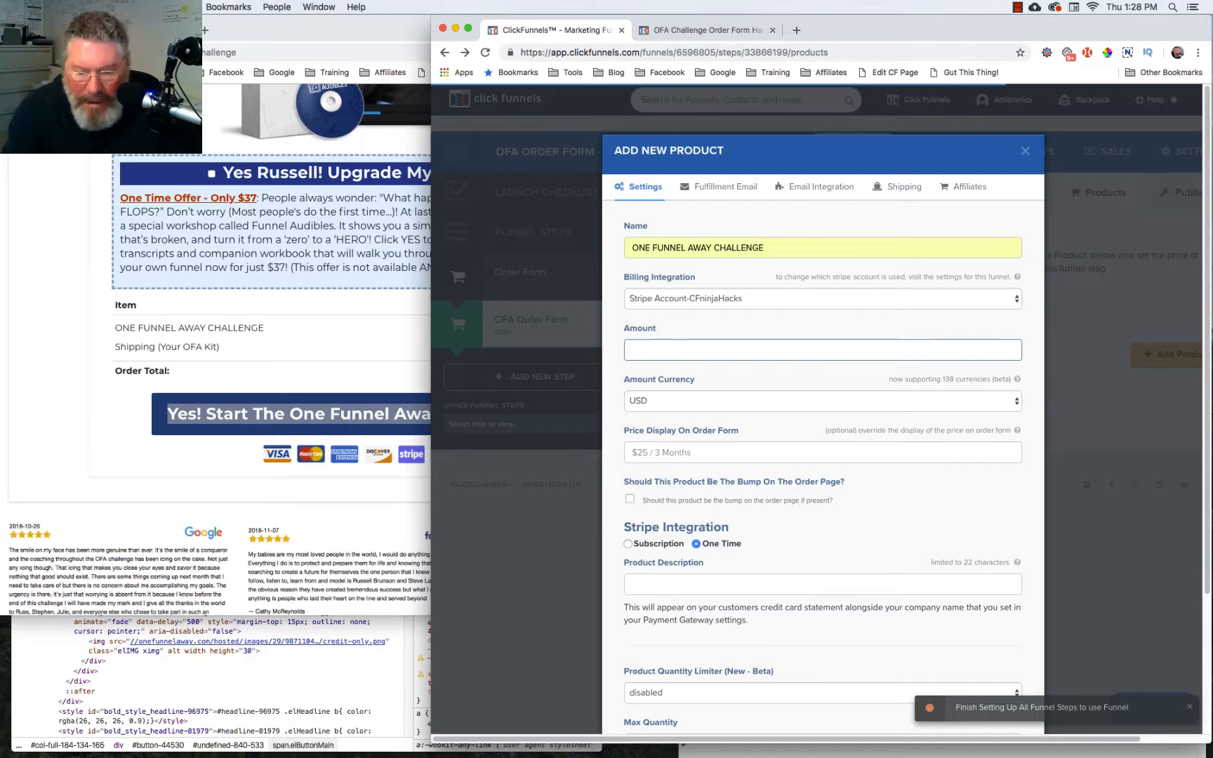
{"action": "type", "text": "100.00"}
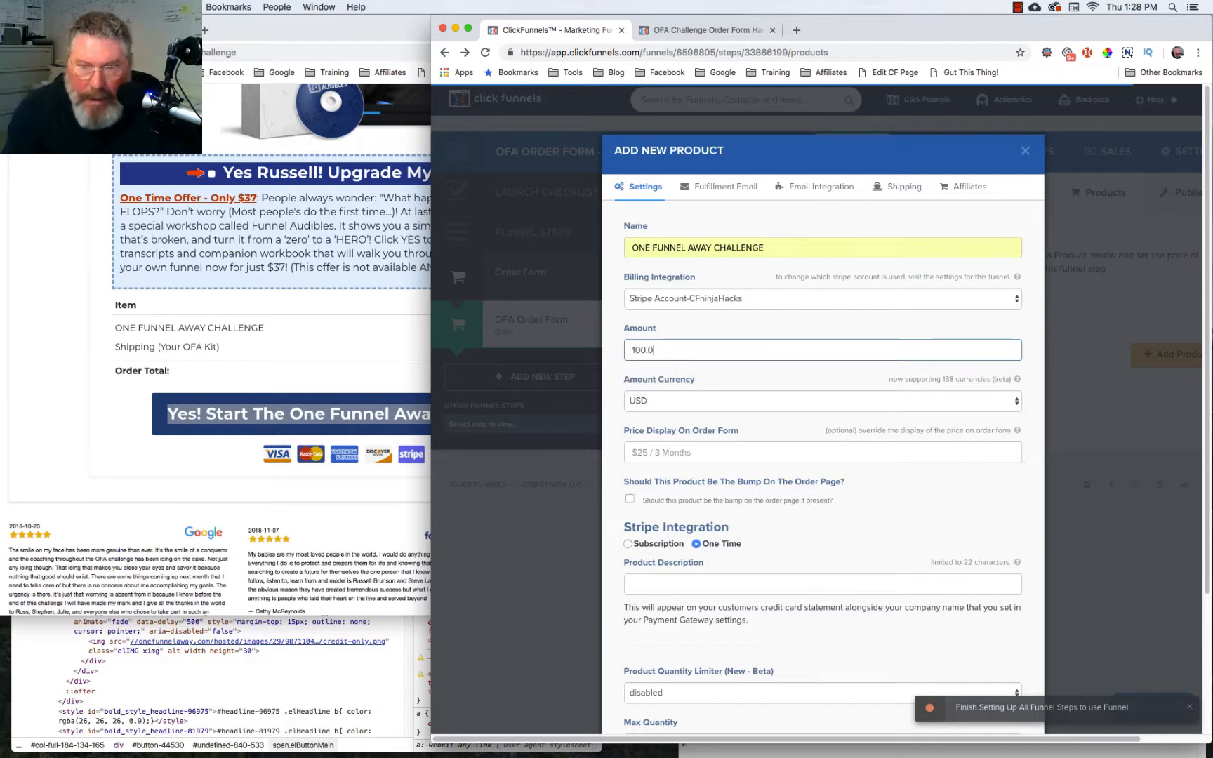
{"action": "left_click", "coordinate": [694, 454]}
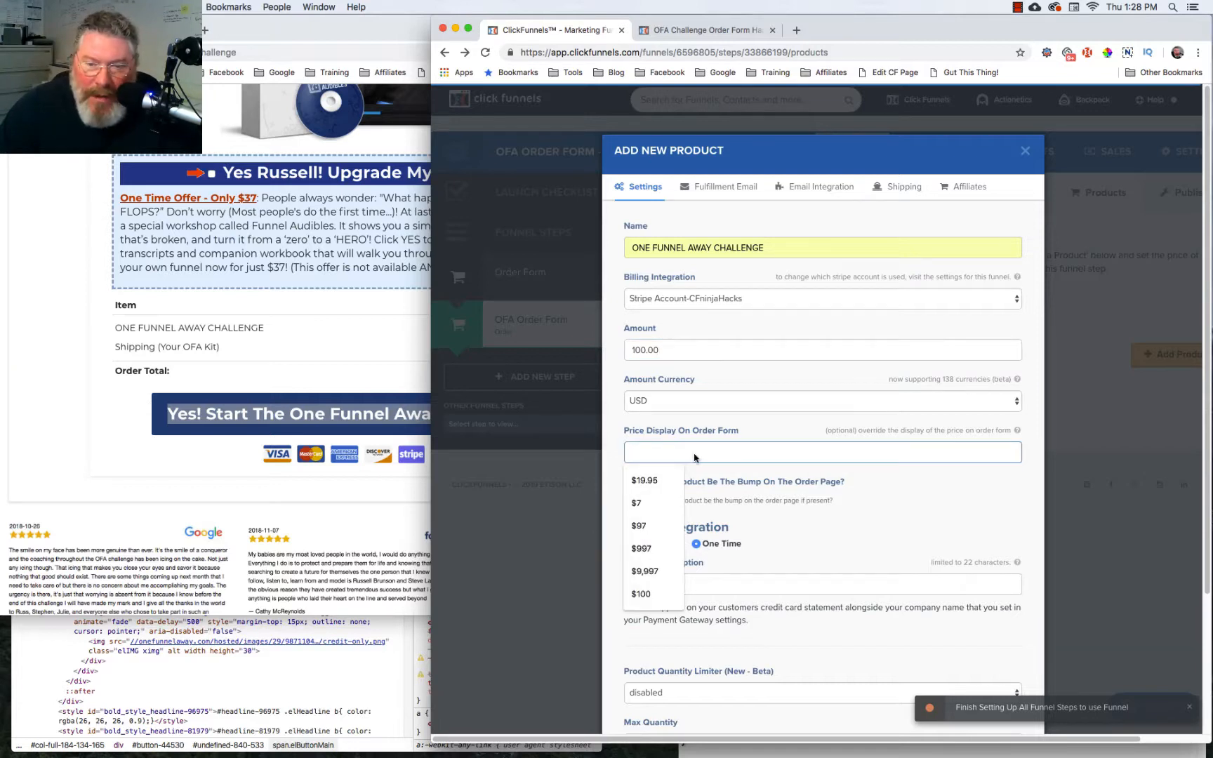
{"action": "left_click", "coordinate": [640, 594]}
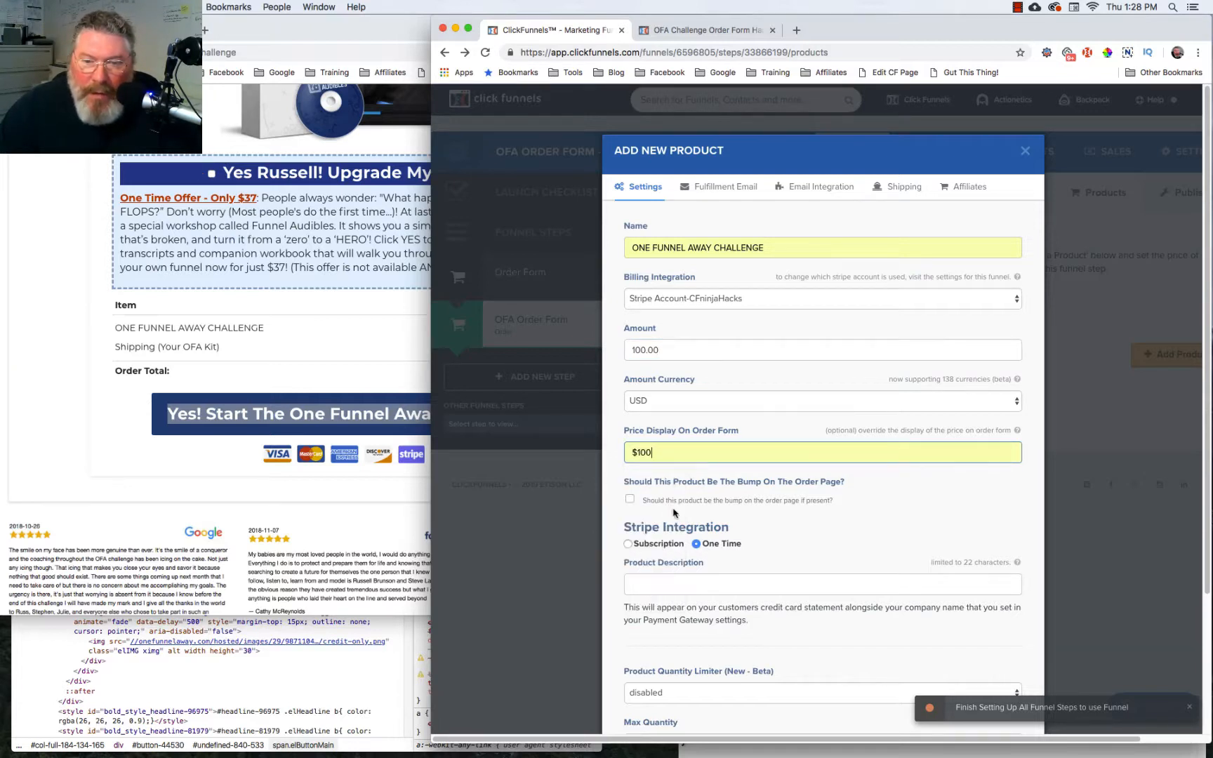
{"action": "type", "text": "."}
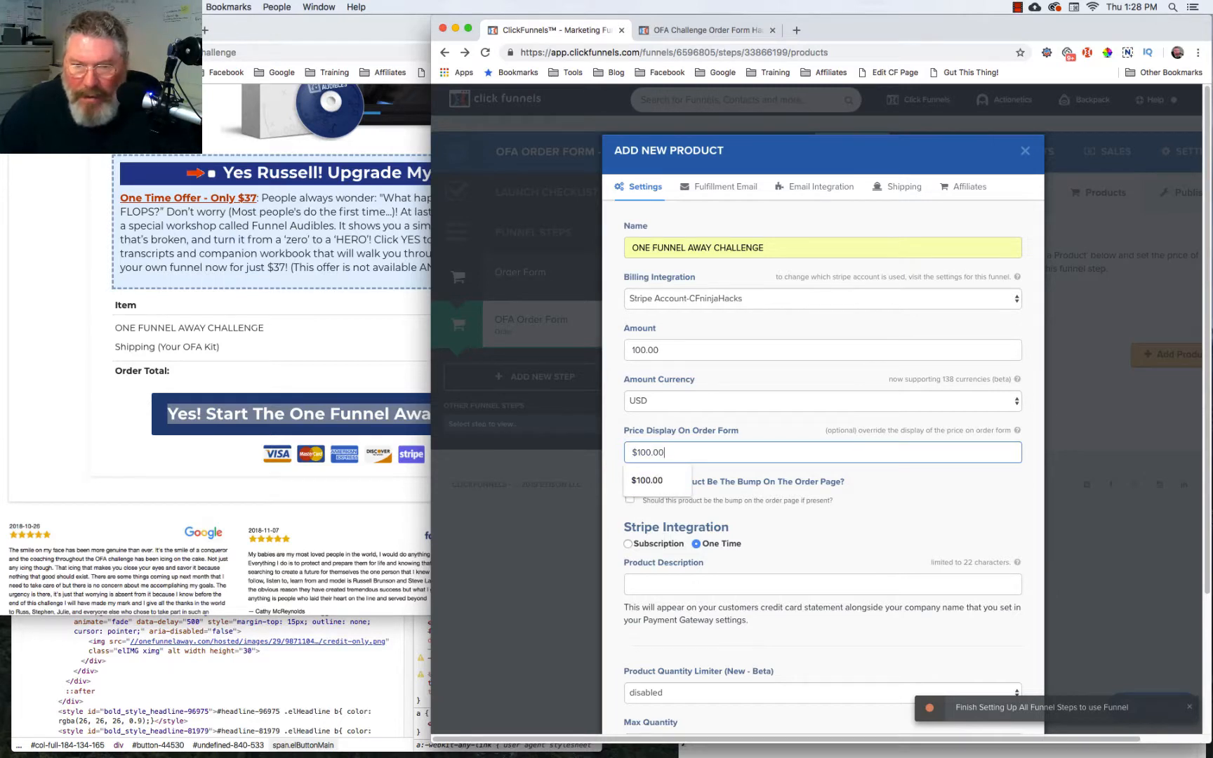
{"action": "left_click", "coordinate": [770, 523]}
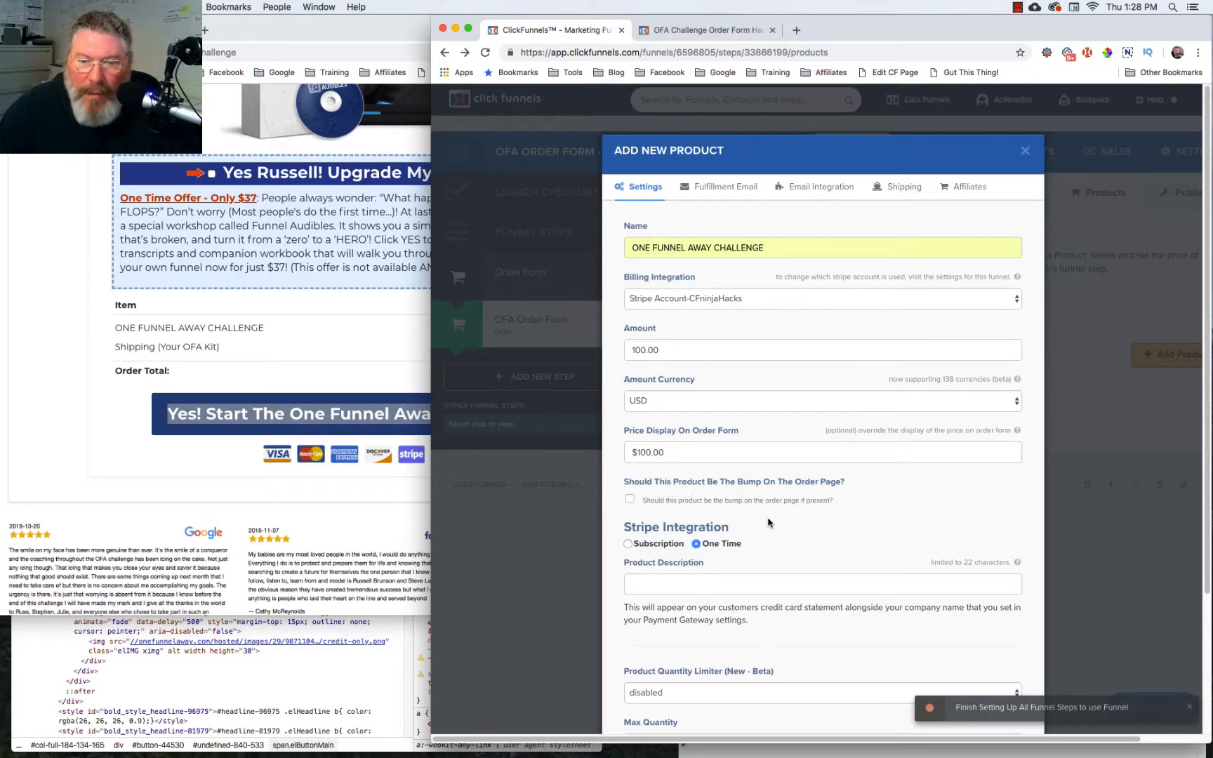
Give the product the description "OFA" and create it.
{"action": "left_click", "coordinate": [713, 585]}
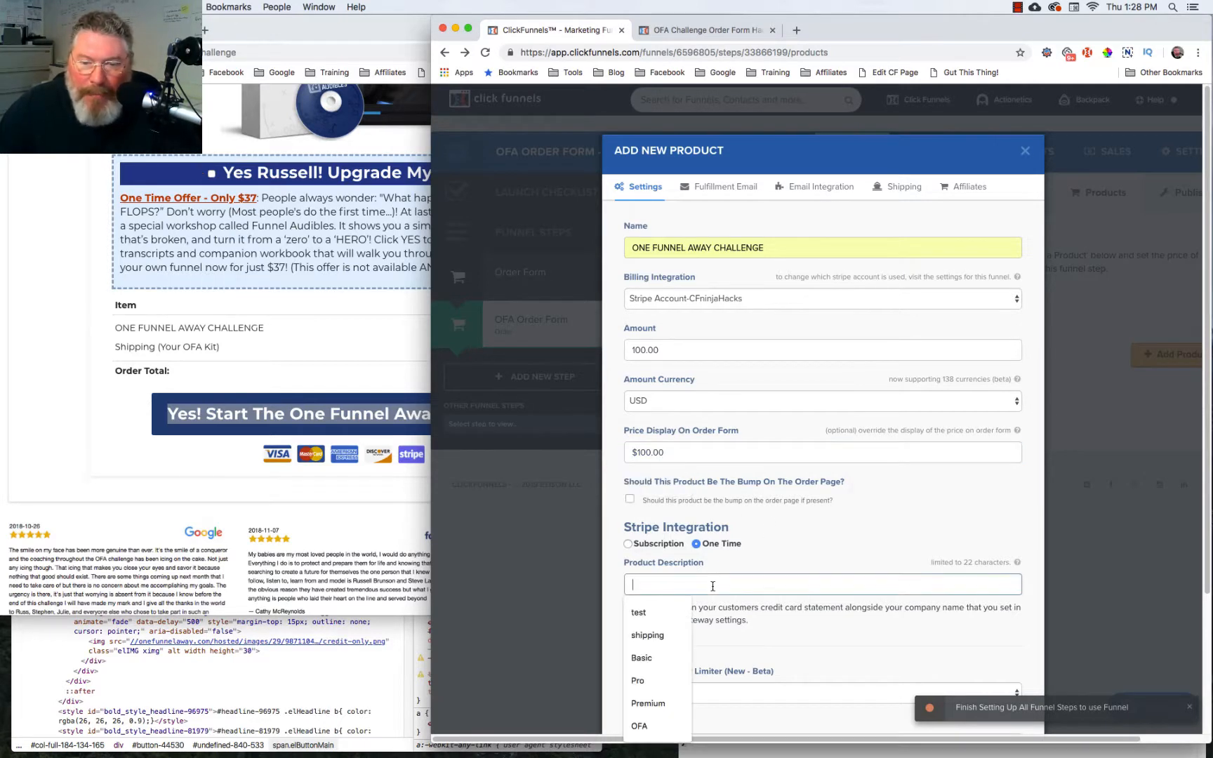
{"action": "left_click", "coordinate": [642, 725]}
{"action": "scroll", "coordinate": [714, 594], "scroll_direction": "down", "scroll_amount": 3}
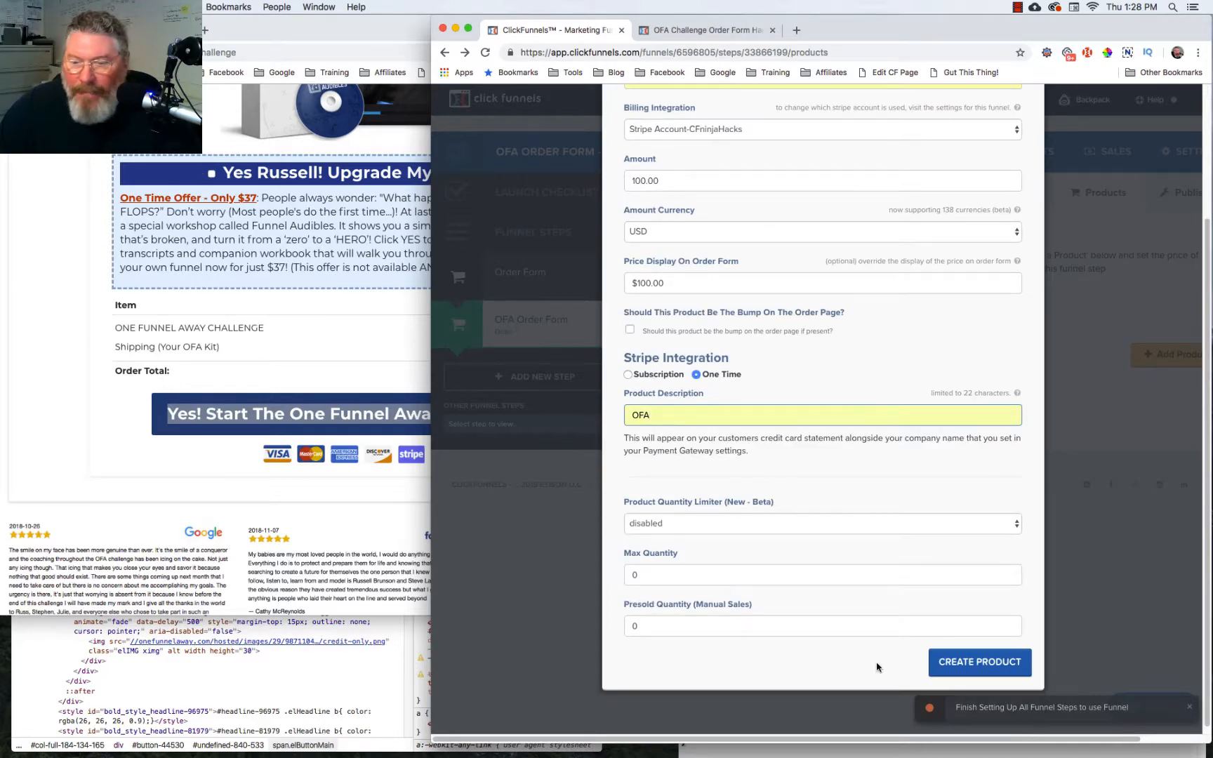
{"action": "left_click", "coordinate": [953, 664]}
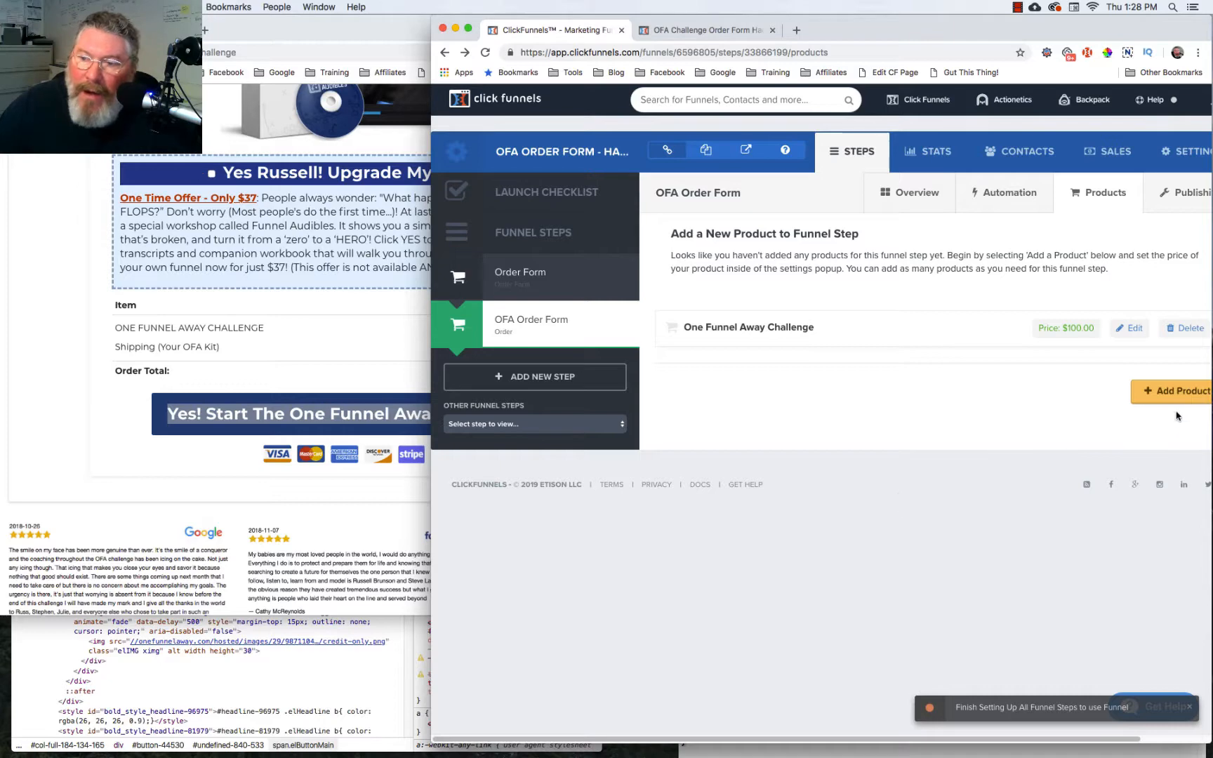
Start a second product named "Funnel Audibles", toggling the reference page's order bump to check how its item is named.
{"action": "left_click", "coordinate": [1169, 392]}
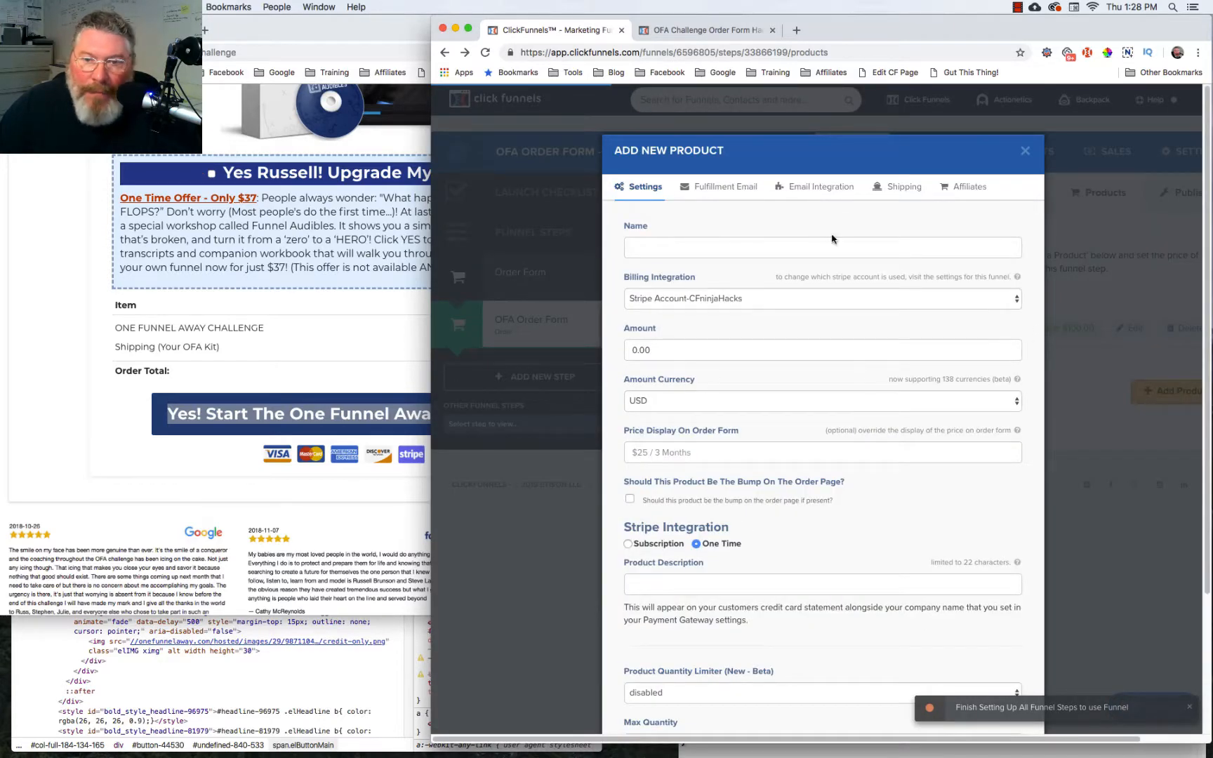
{"action": "left_click", "coordinate": [725, 248]}
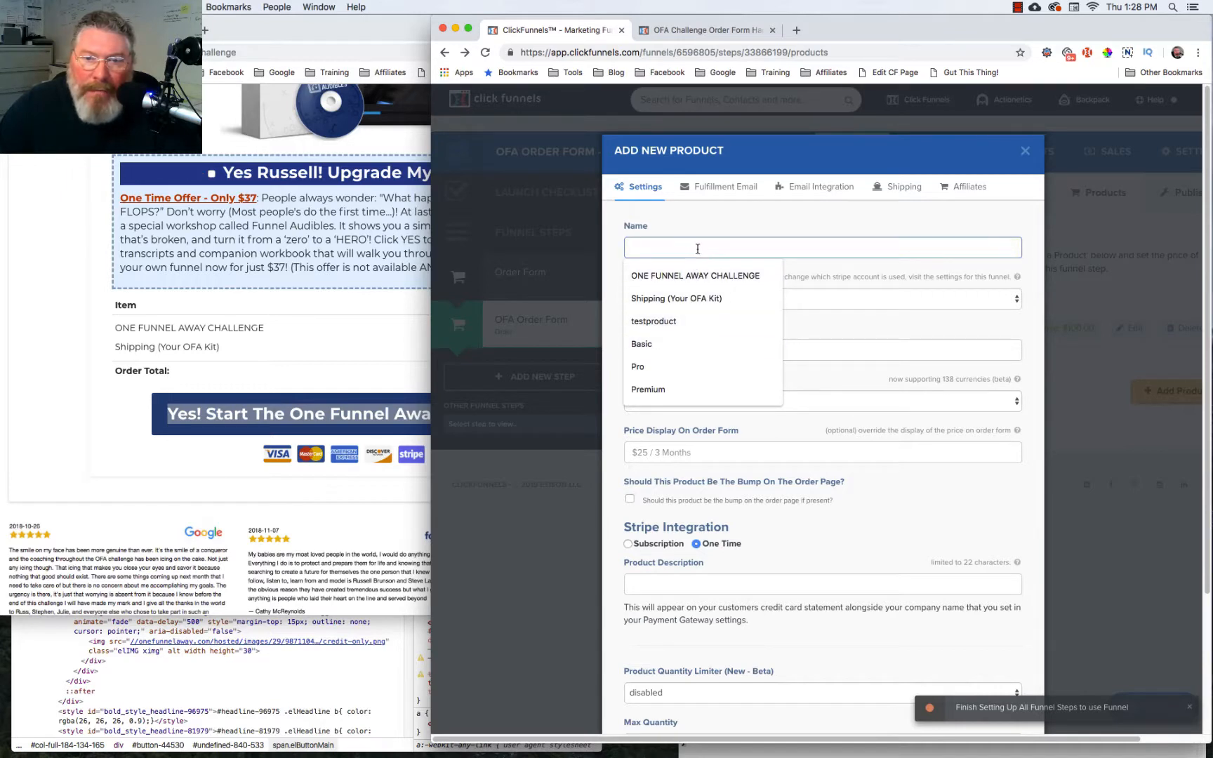
{"action": "type", "text": "Funnel Audible"}
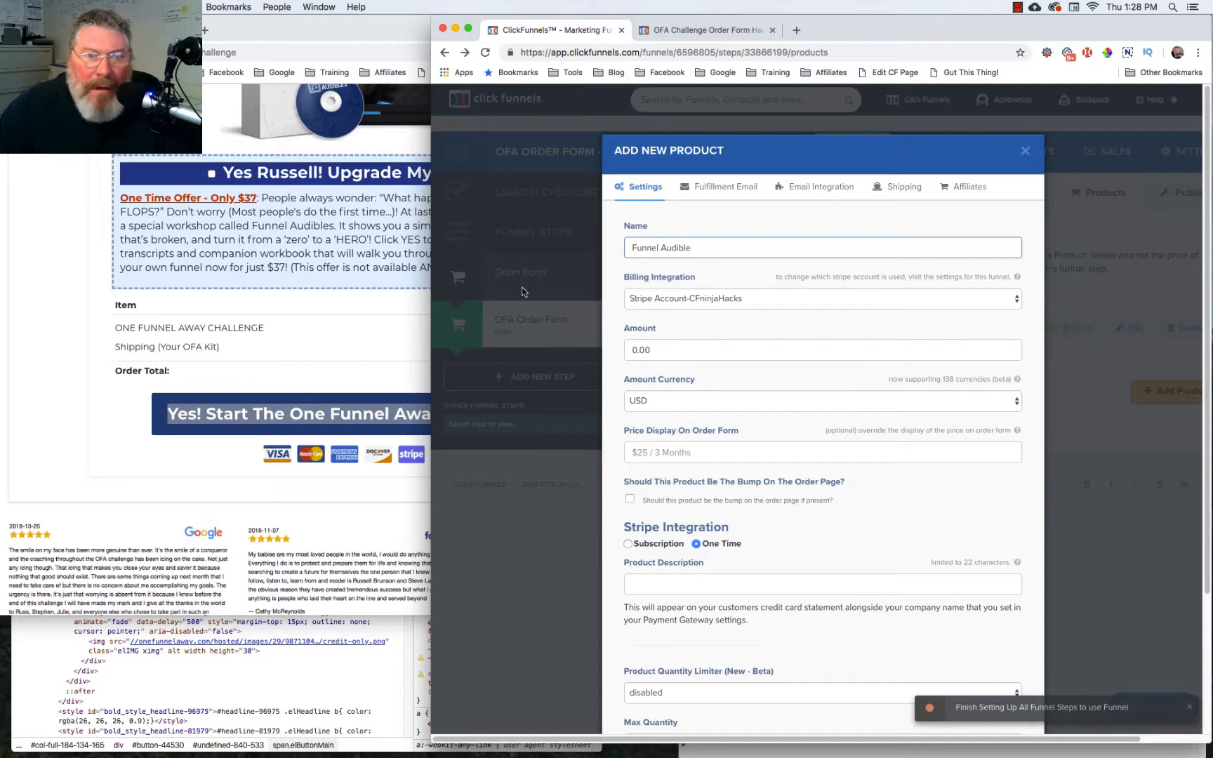
{"action": "left_click", "coordinate": [211, 173]}
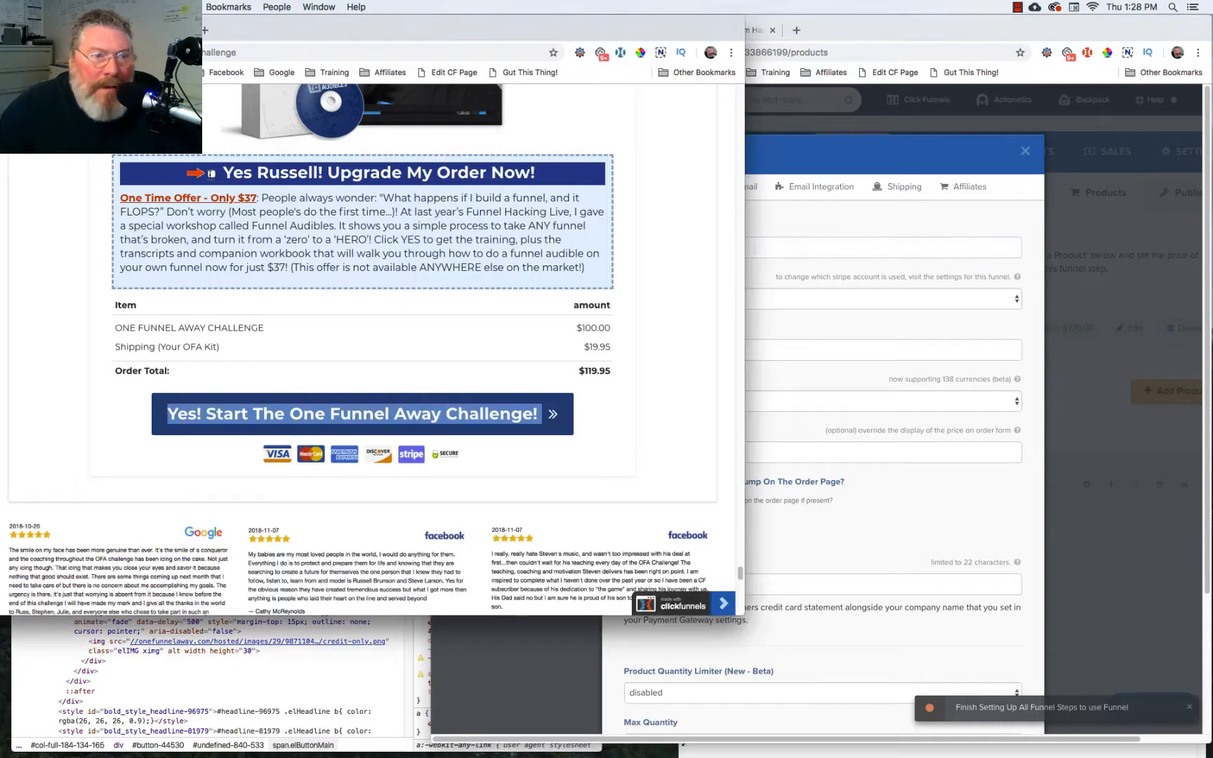
{"action": "left_click", "coordinate": [211, 175]}
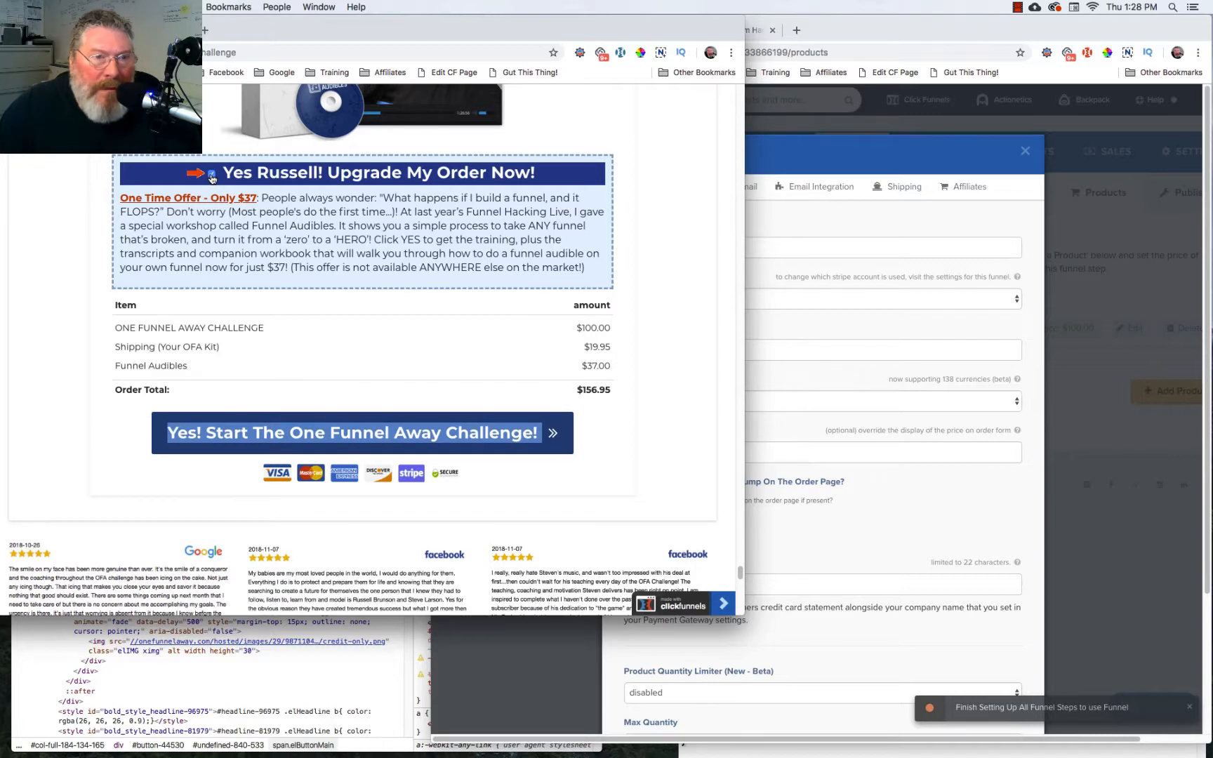
{"action": "left_click", "coordinate": [212, 174]}
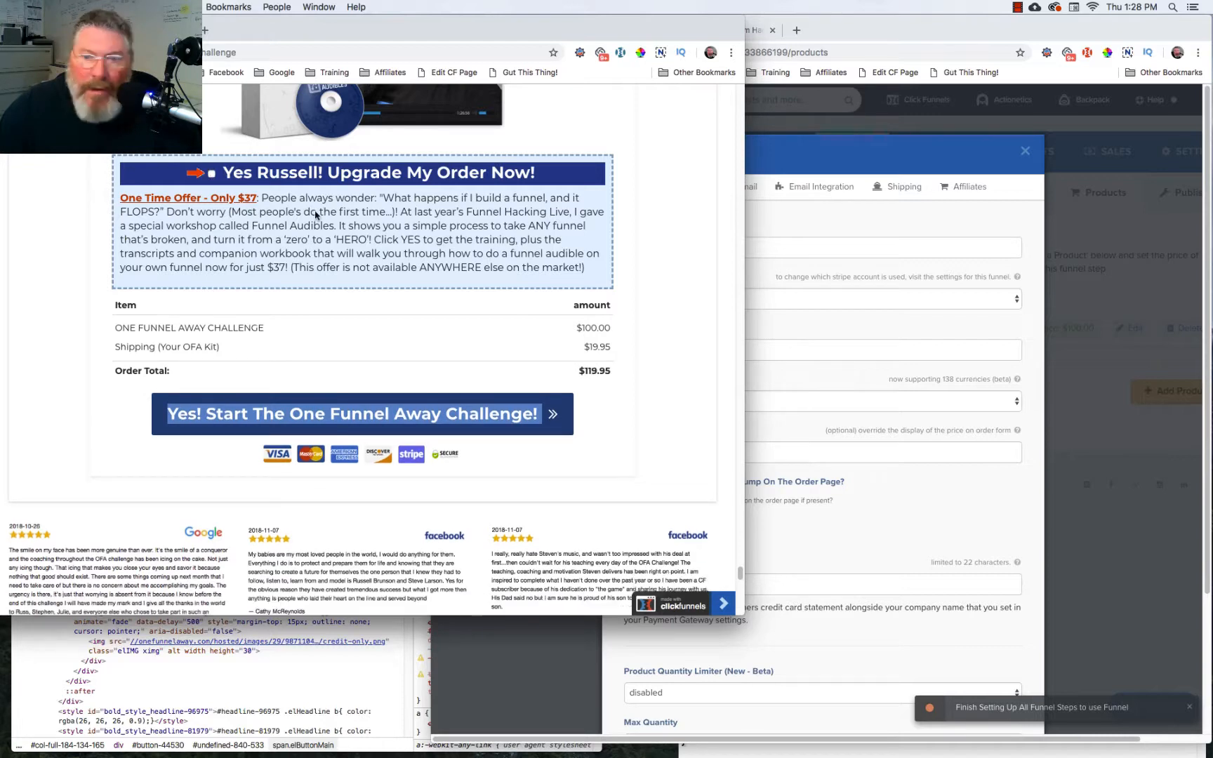
{"action": "left_click", "coordinate": [211, 175]}
{"action": "left_click", "coordinate": [799, 250]}
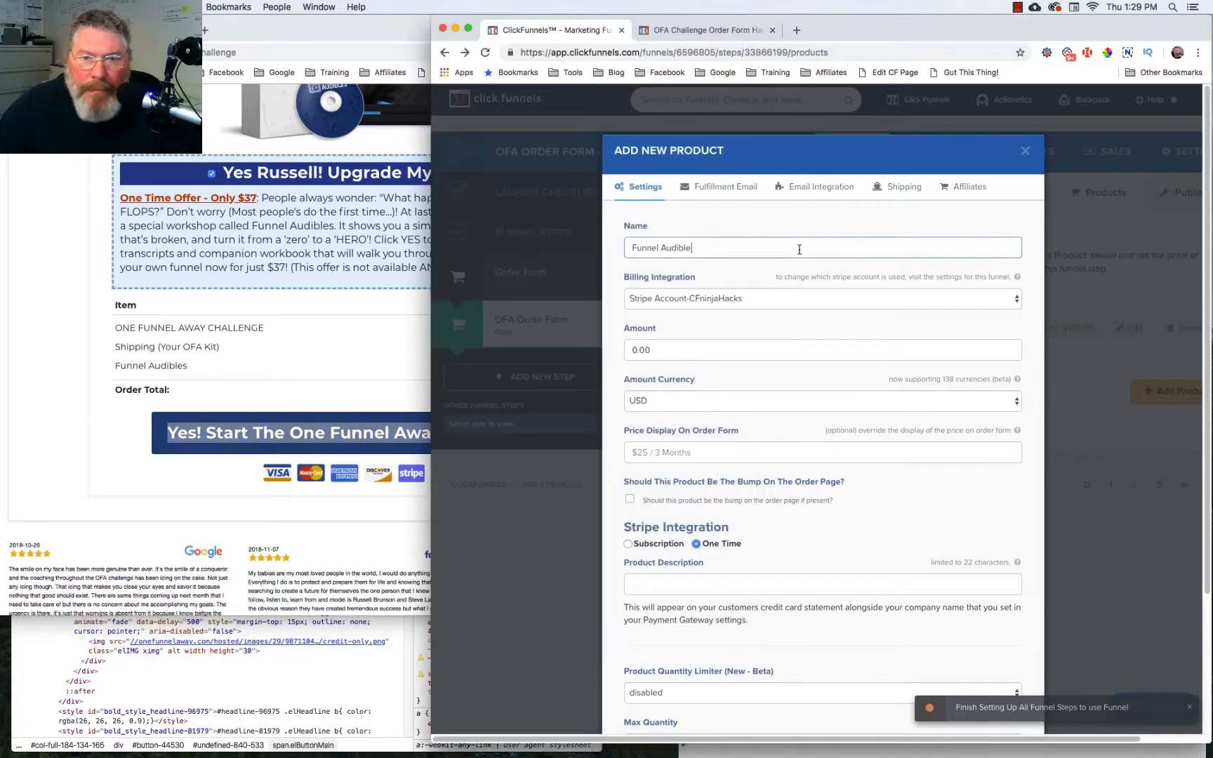
Set the Funnel Audibles product's amount to 37.00 and its price display on the order form to "$37.00".
{"action": "left_click", "coordinate": [703, 349]}
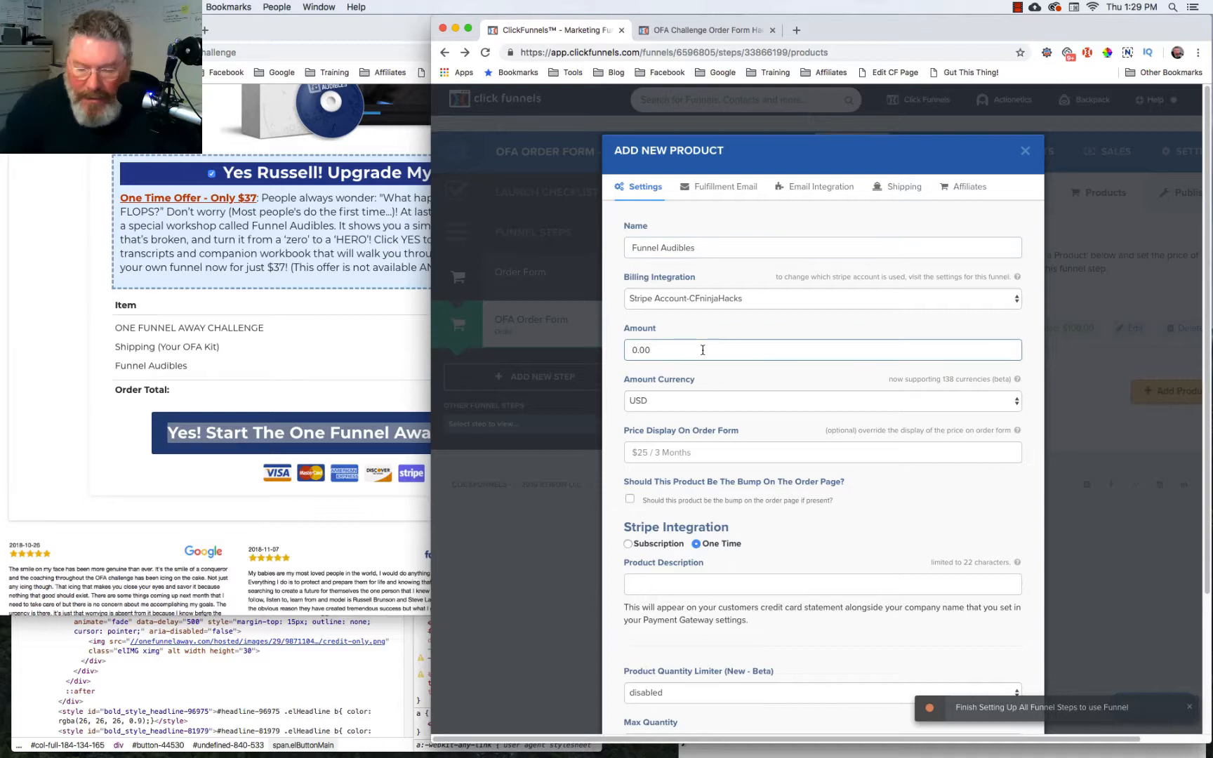
{"action": "key", "text": "BackSpace"}
{"action": "key", "text": "BackSpace"}
{"action": "key", "text": "BackSpace"}
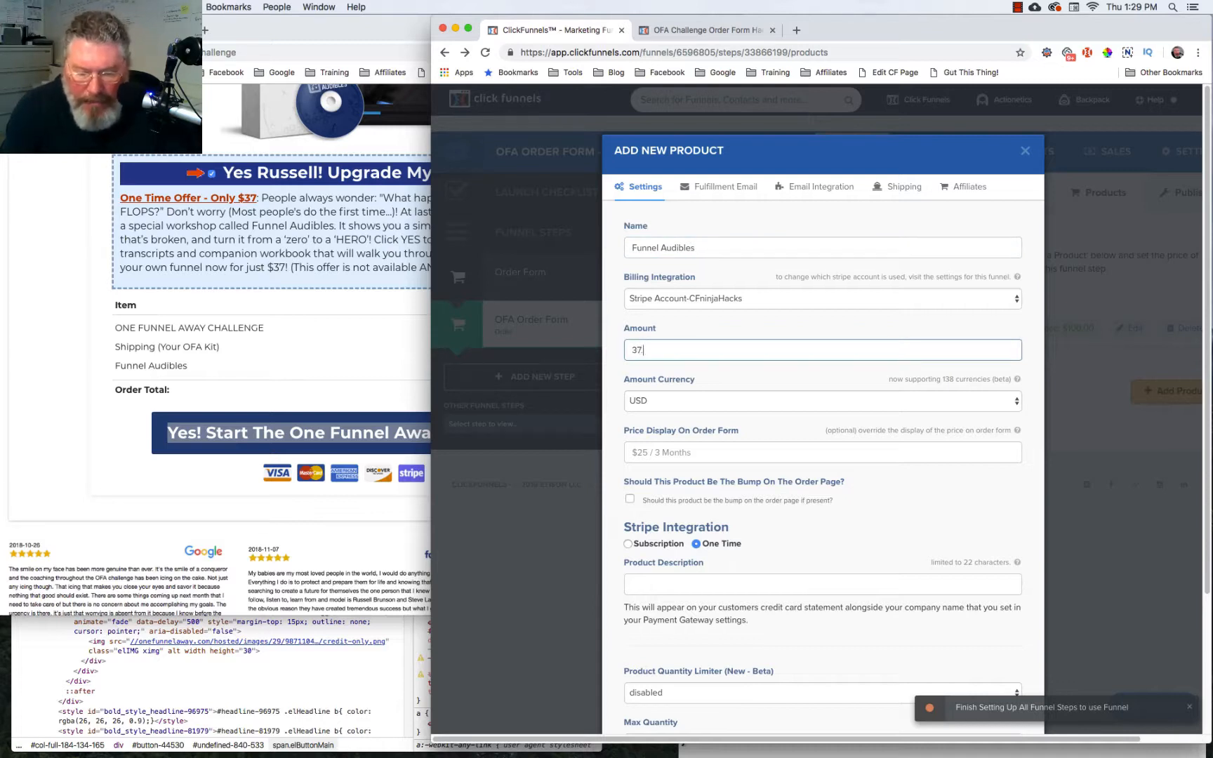
{"action": "type", "text": "37.00"}
{"action": "key", "text": "Tab"}
{"action": "key", "text": "Tab"}
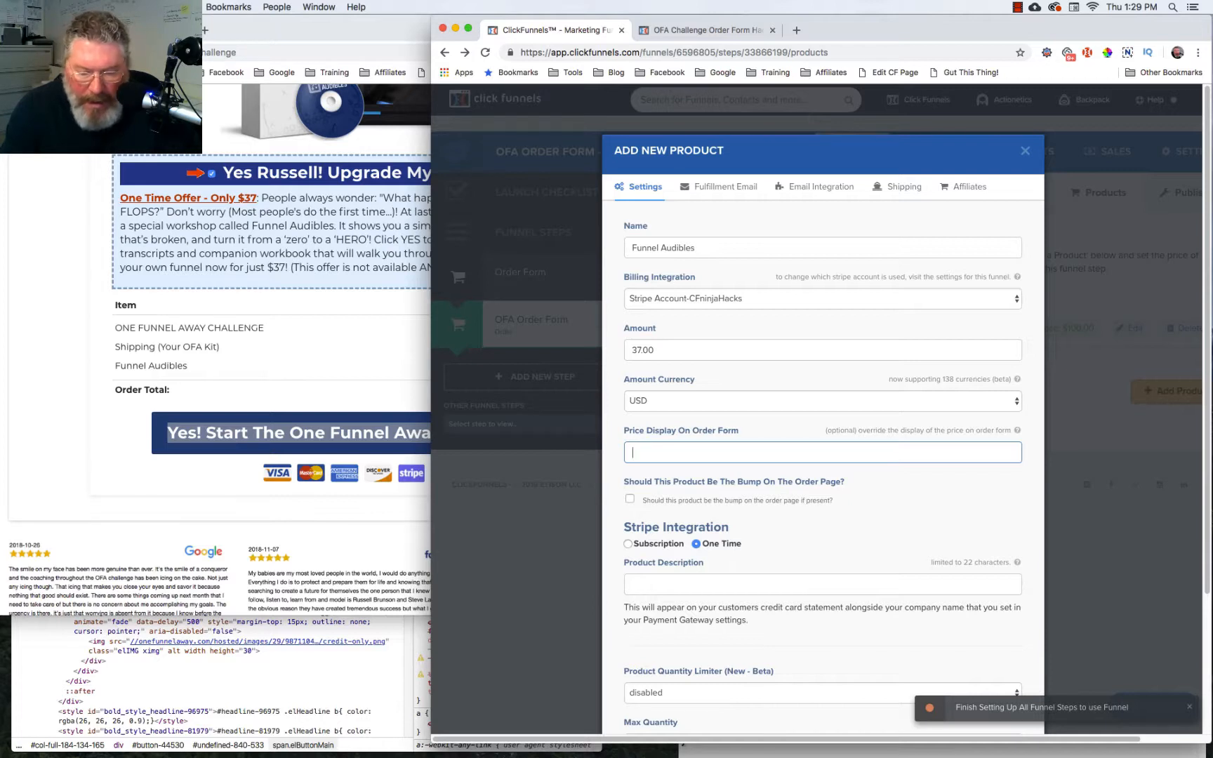
{"action": "type", "text": "$37.0"}
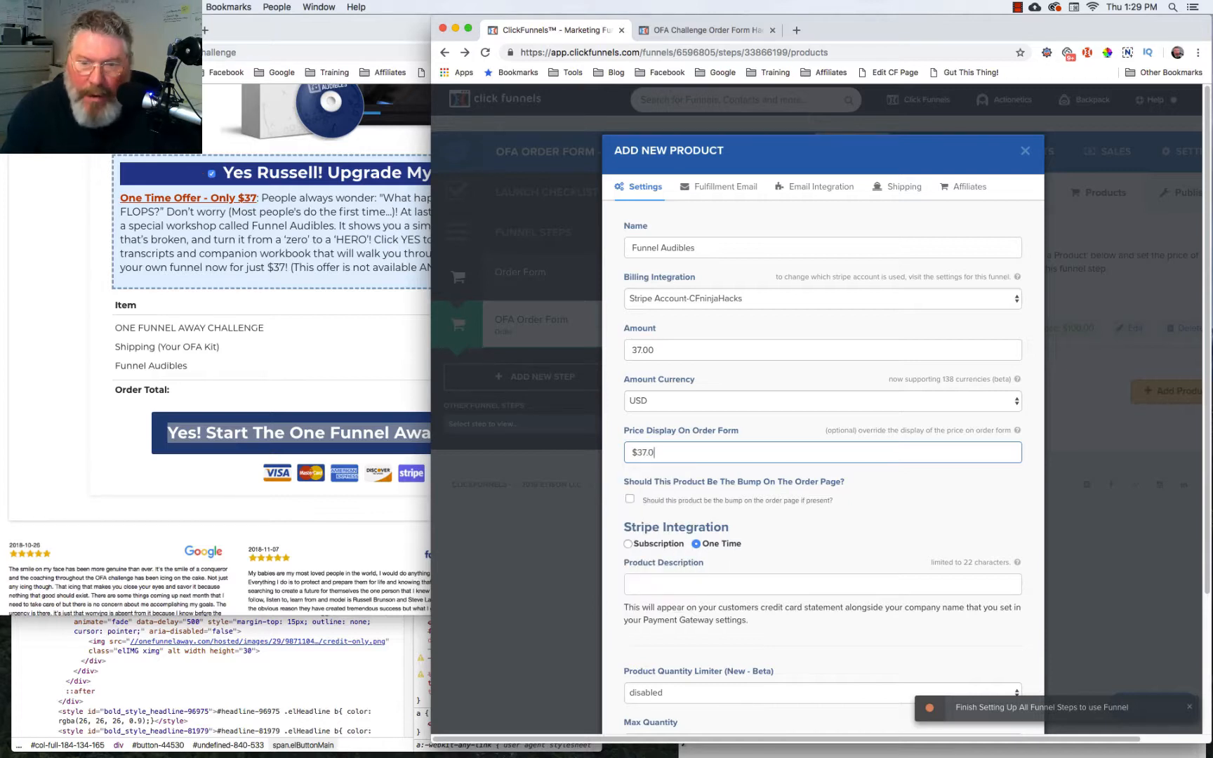
{"action": "type", "text": "0"}
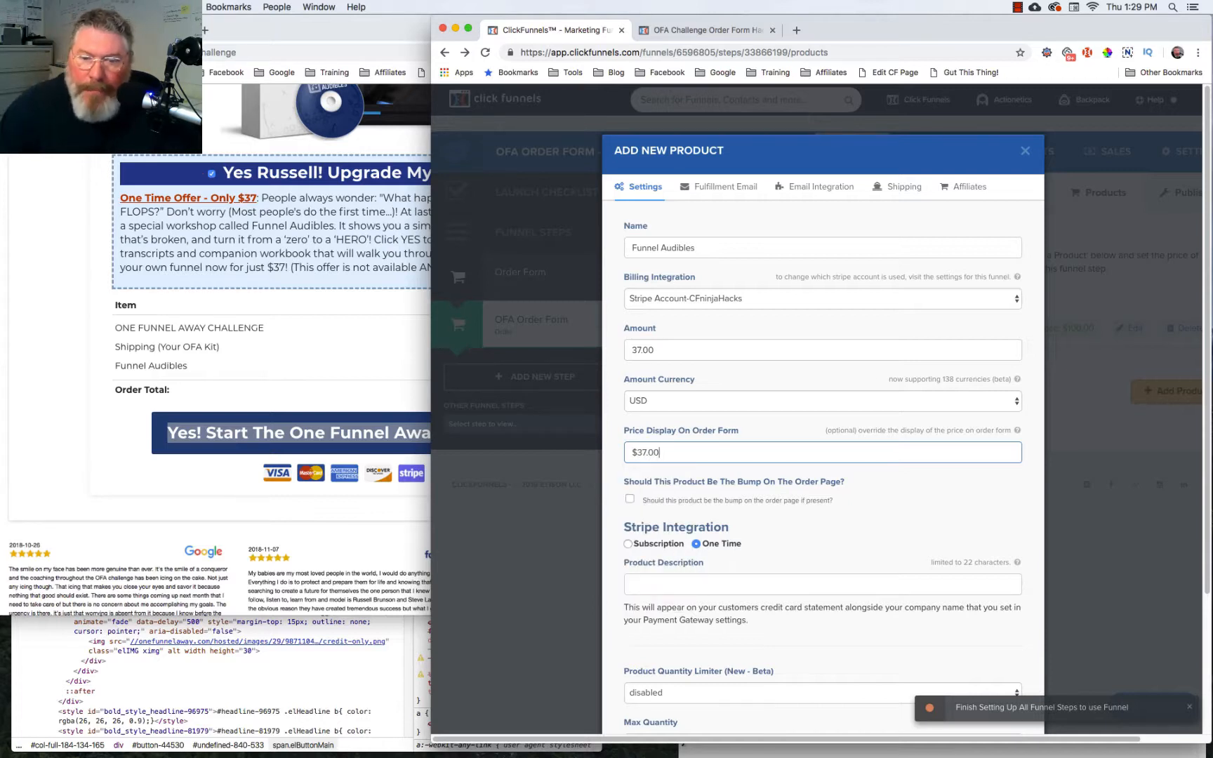
Make Funnel Audibles the bump on the order page, give it the description "Funnel Audible" and create it.
{"action": "left_click", "coordinate": [630, 499]}
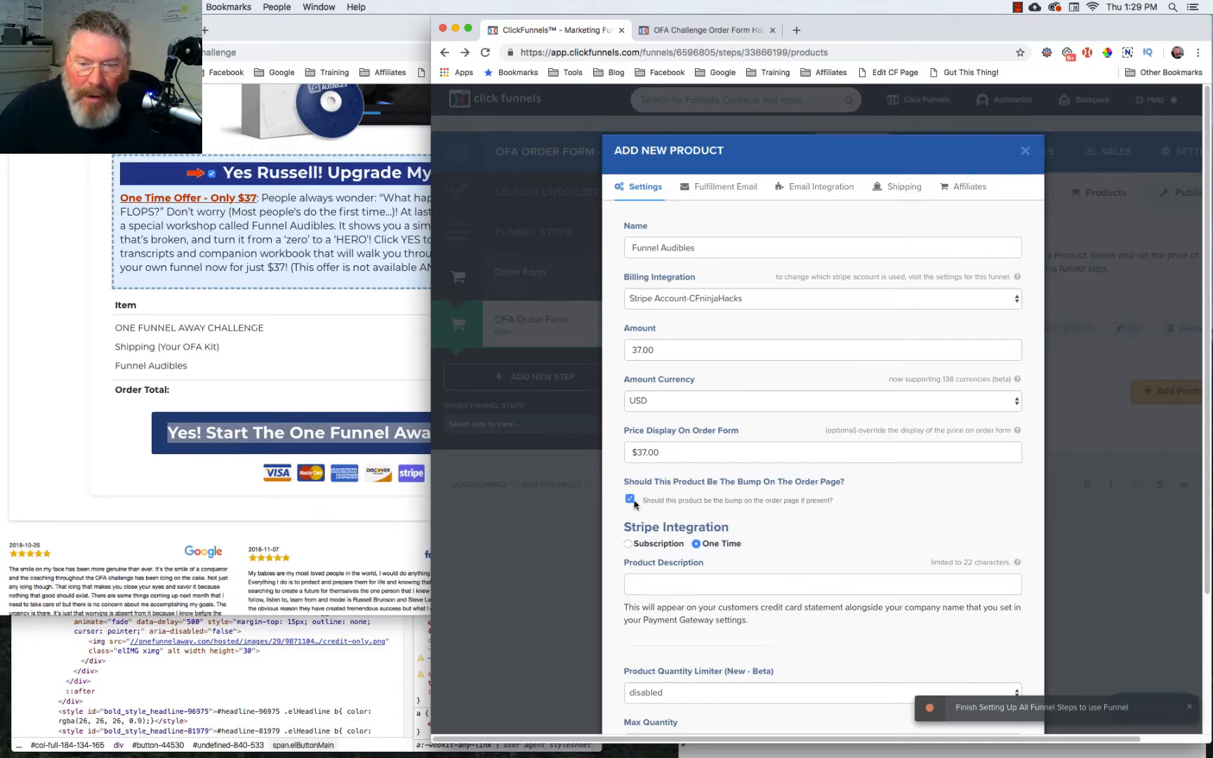
{"action": "left_click", "coordinate": [652, 581]}
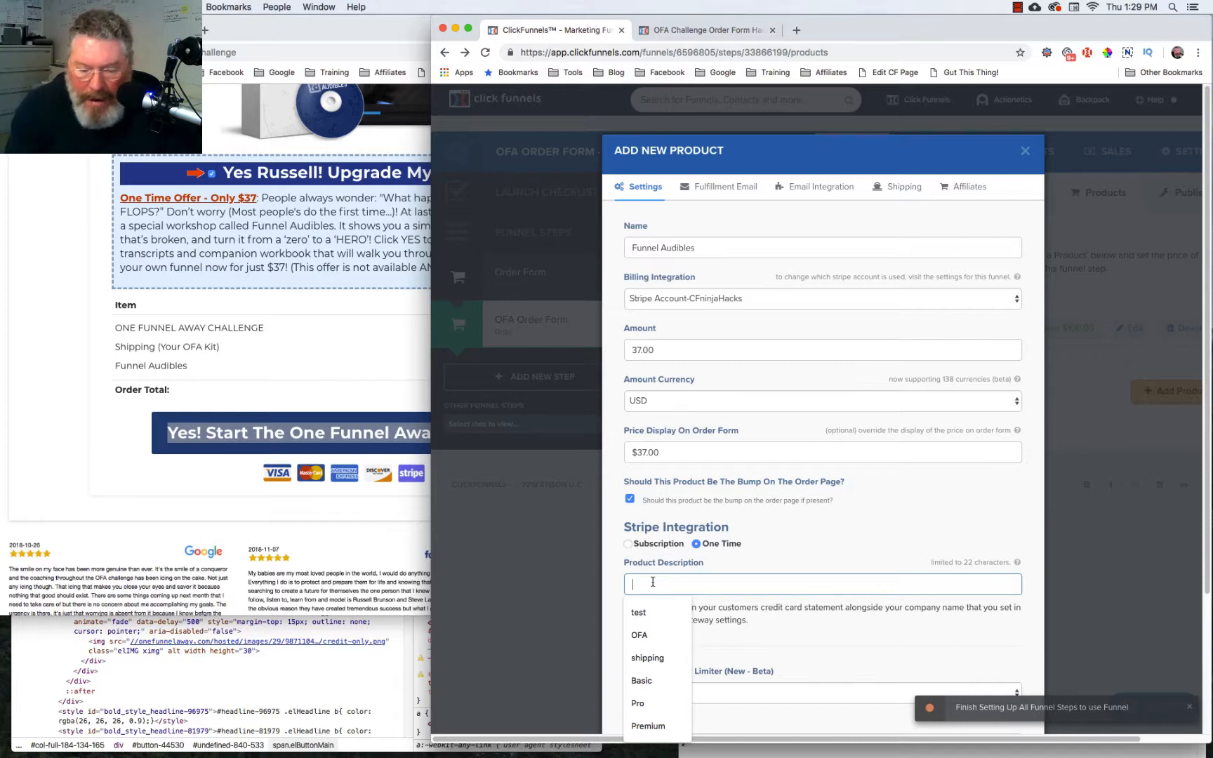
{"action": "type", "text": "Funnel Audible"}
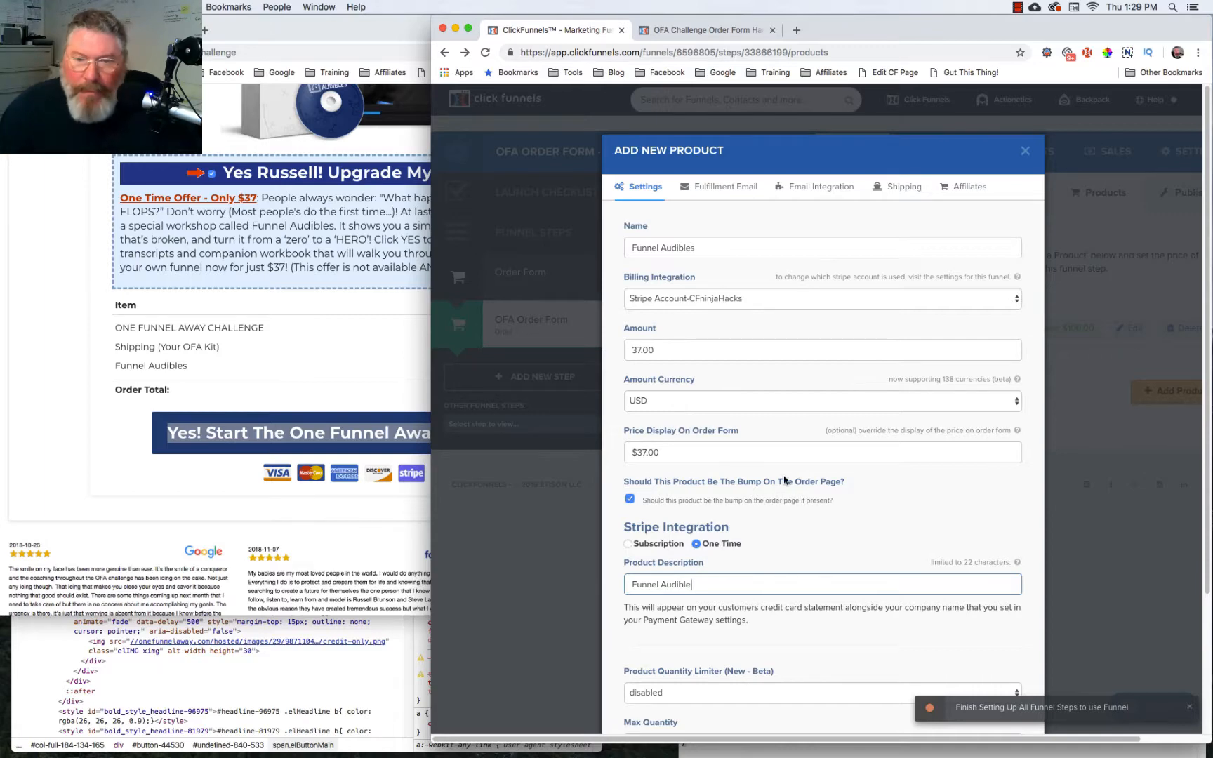
{"action": "scroll", "coordinate": [803, 480], "scroll_direction": "down", "scroll_amount": 5}
{"action": "left_click", "coordinate": [976, 659]}
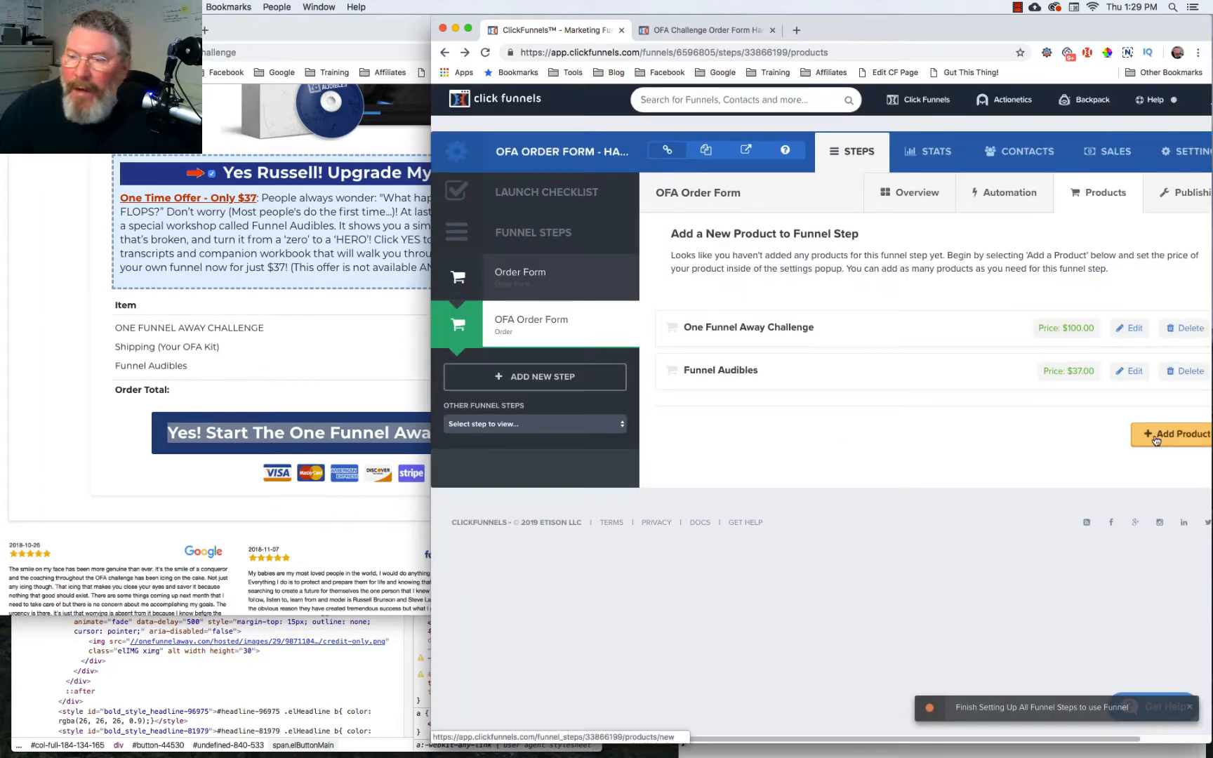
Start a third product named "Shipping (Your OFA Kit)" for the funnel step.
{"action": "left_click", "coordinate": [1155, 437]}
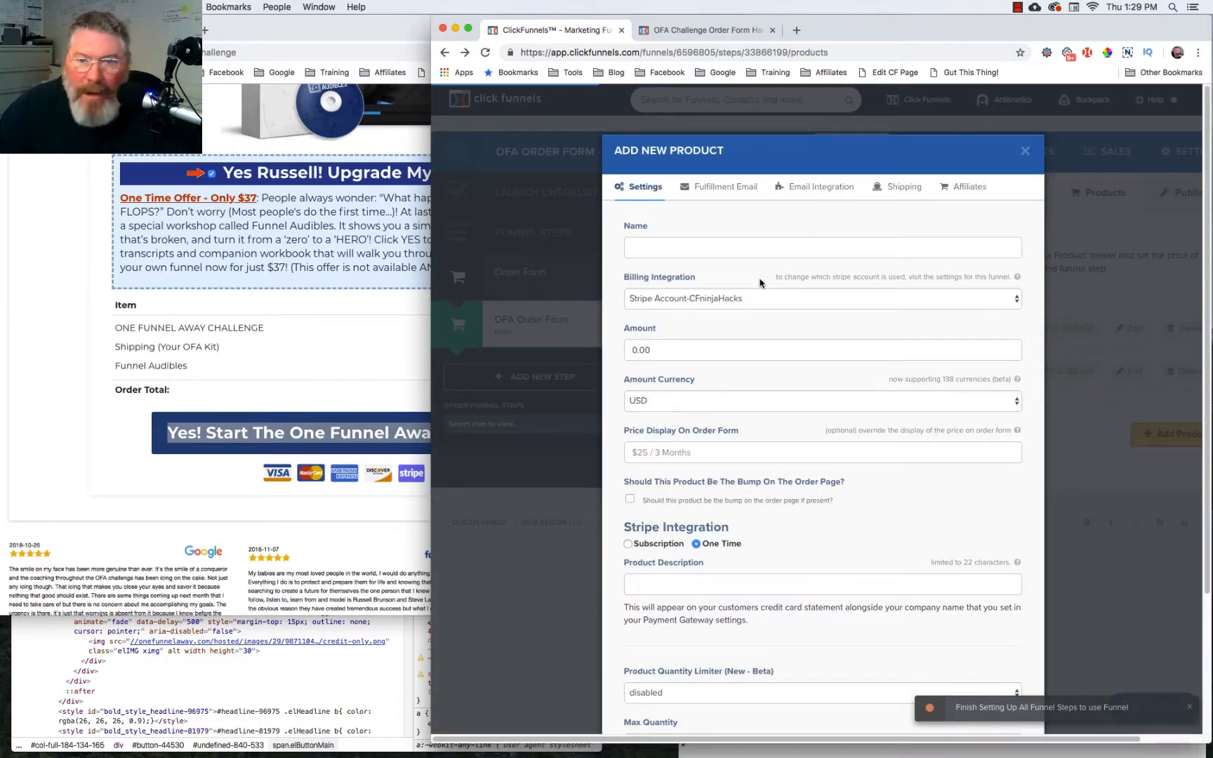
{"action": "left_click", "coordinate": [751, 248]}
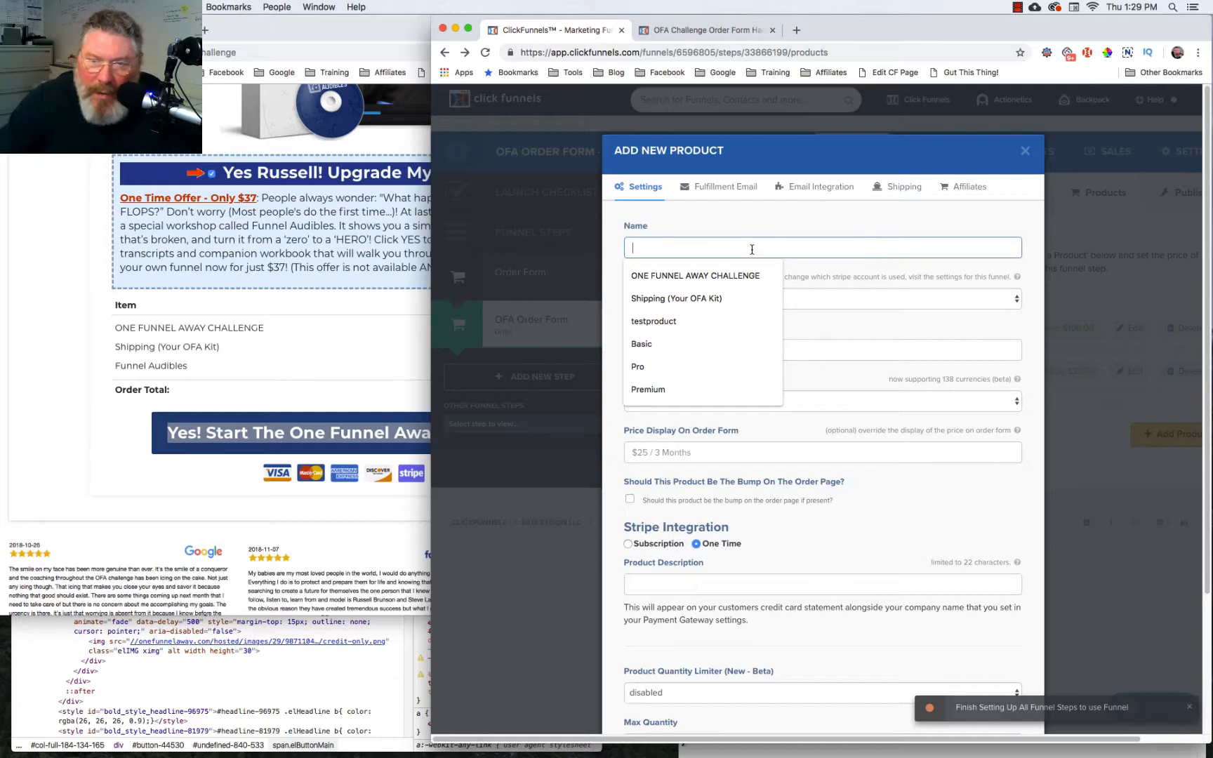
{"action": "left_click", "coordinate": [711, 301]}
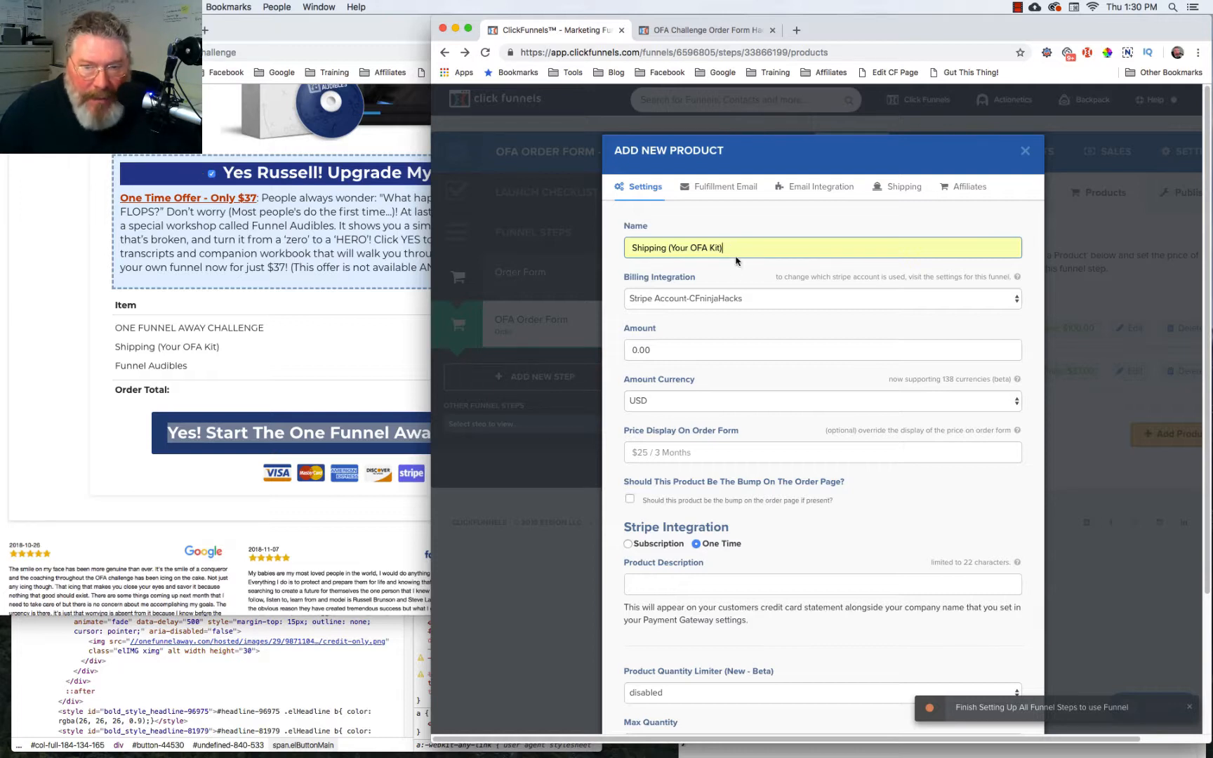
Set the shipping product's amount to 19.95 and its price display on the order form to "$19.95".
{"action": "left_click", "coordinate": [704, 348]}
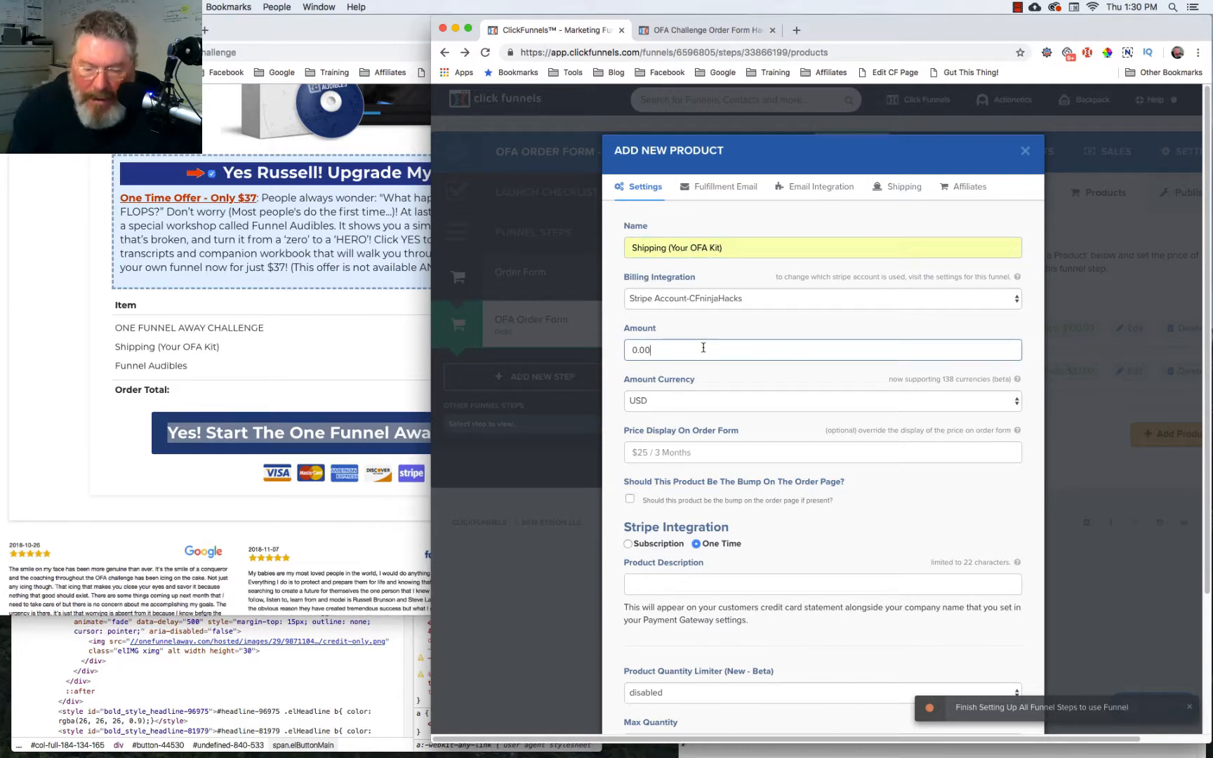
{"action": "key", "text": "BackSpace"}
{"action": "key", "text": "BackSpace"}
{"action": "key", "text": "BackSpace"}
{"action": "key", "text": "BackSpace"}
{"action": "type", "text": "19.95"}
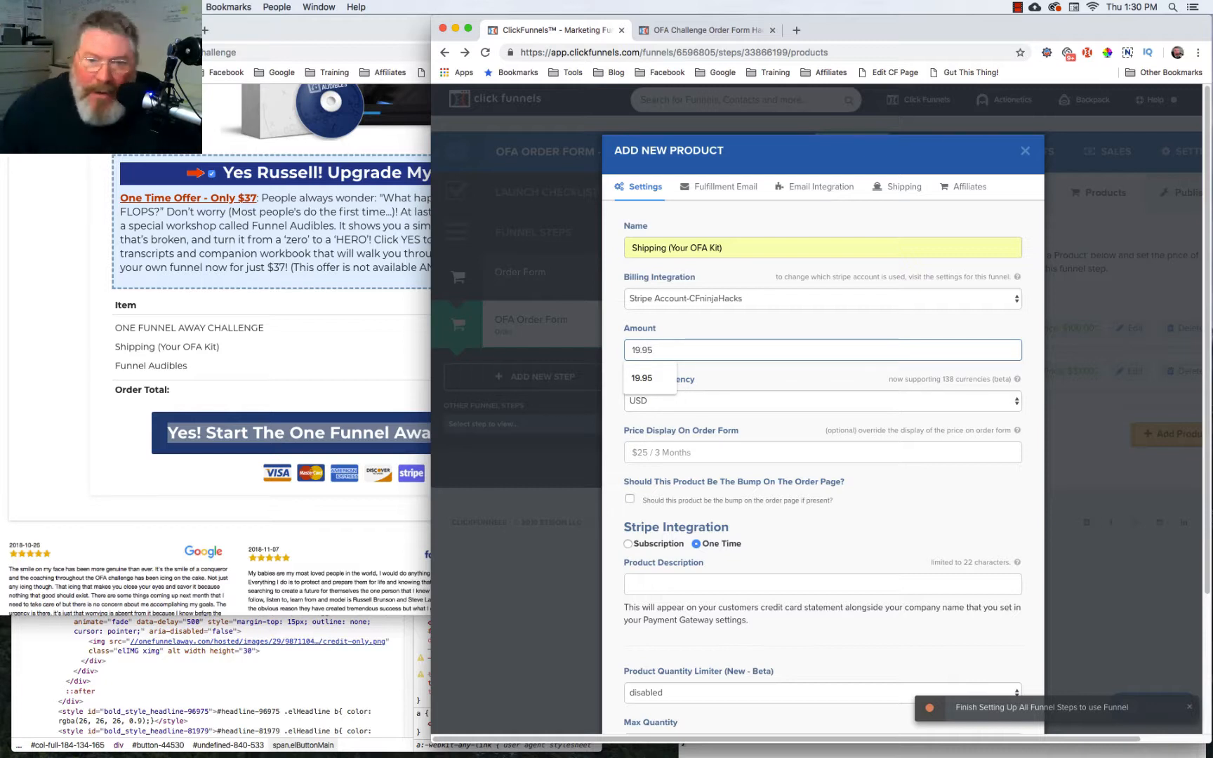
{"action": "left_click", "coordinate": [700, 450]}
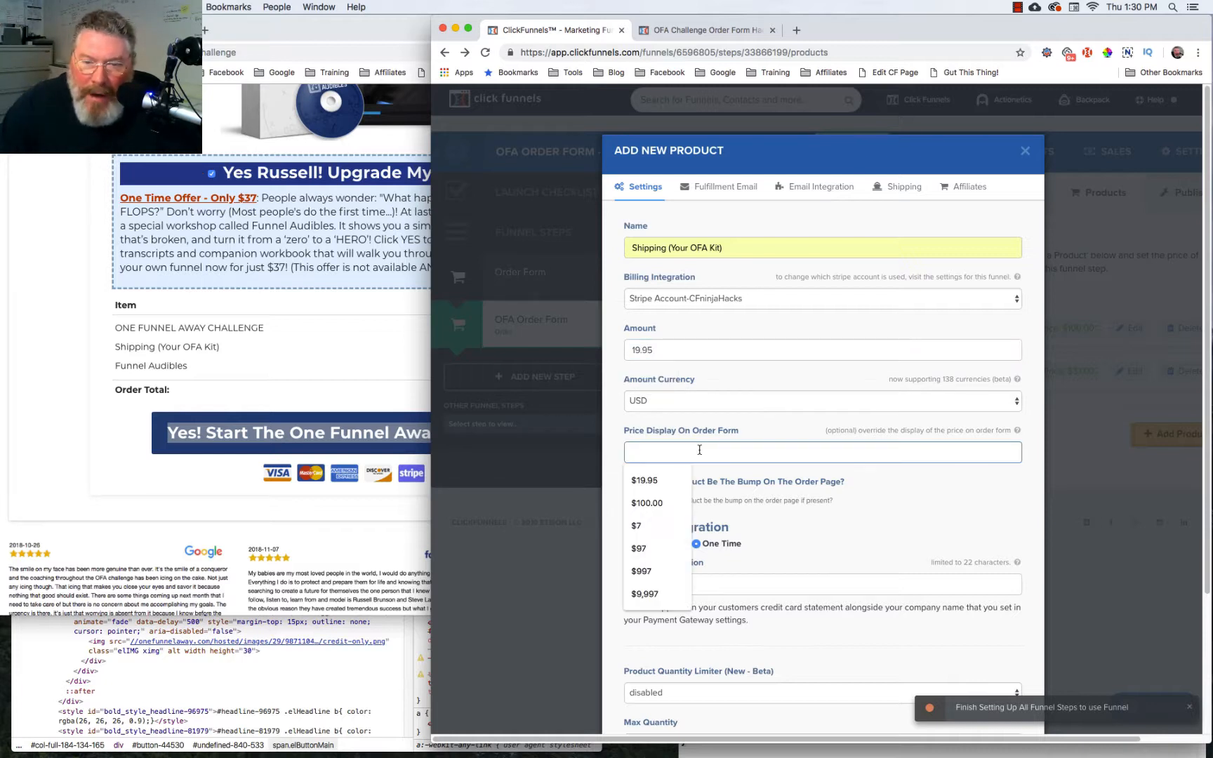
{"action": "left_click", "coordinate": [644, 480]}
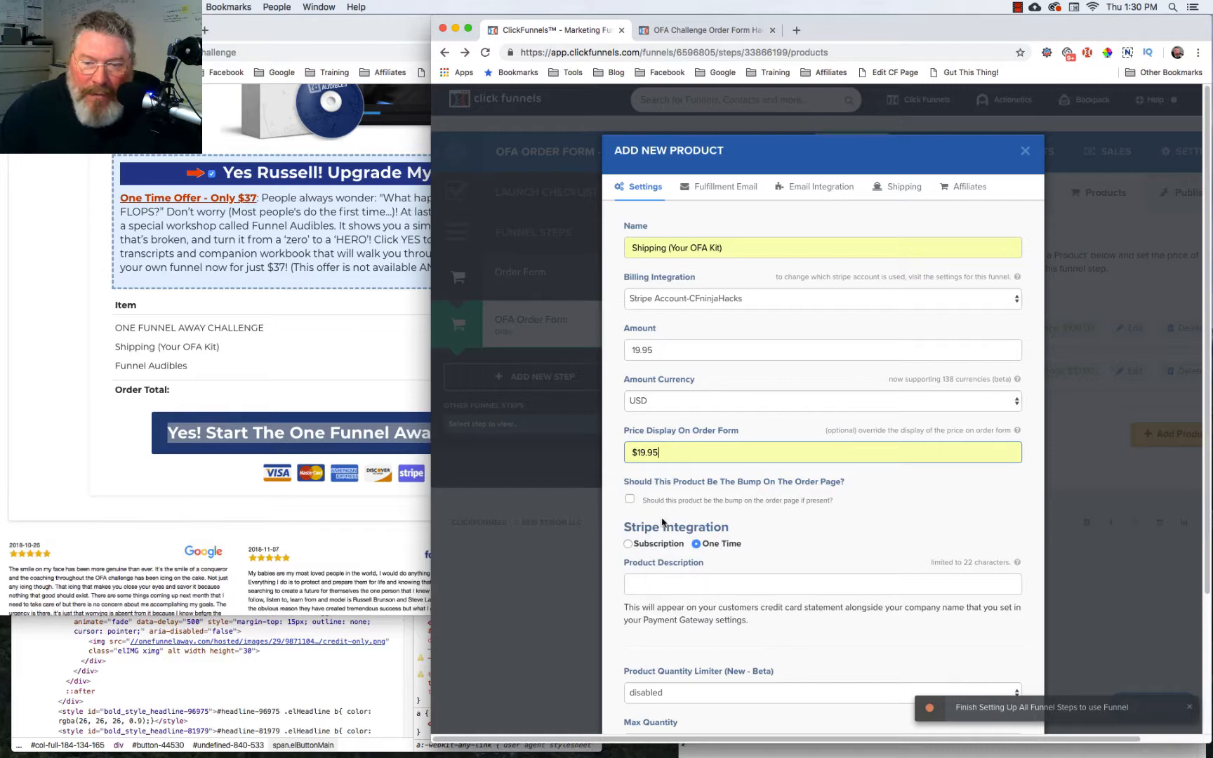
Give the shipping product the description "shipping" and create it.
{"action": "left_click", "coordinate": [673, 582]}
{"action": "left_click", "coordinate": [661, 658]}
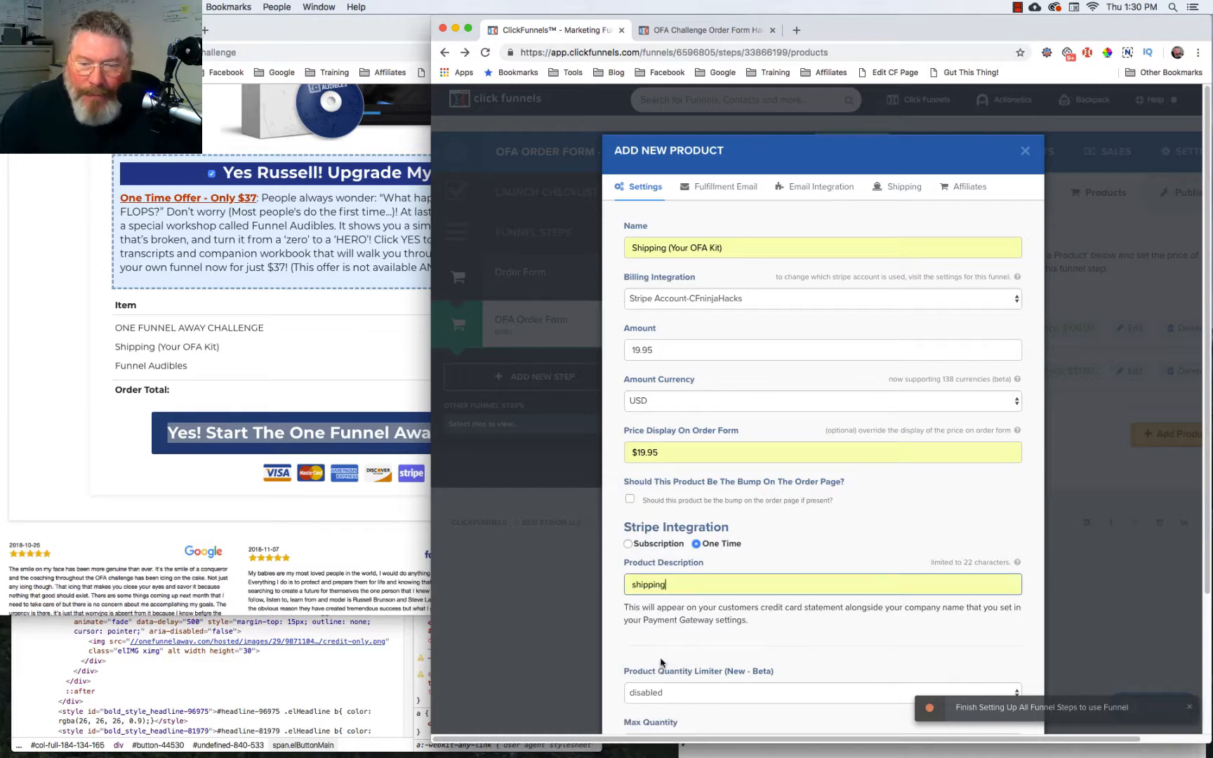
{"action": "scroll", "coordinate": [809, 547], "scroll_direction": "down", "scroll_amount": 5}
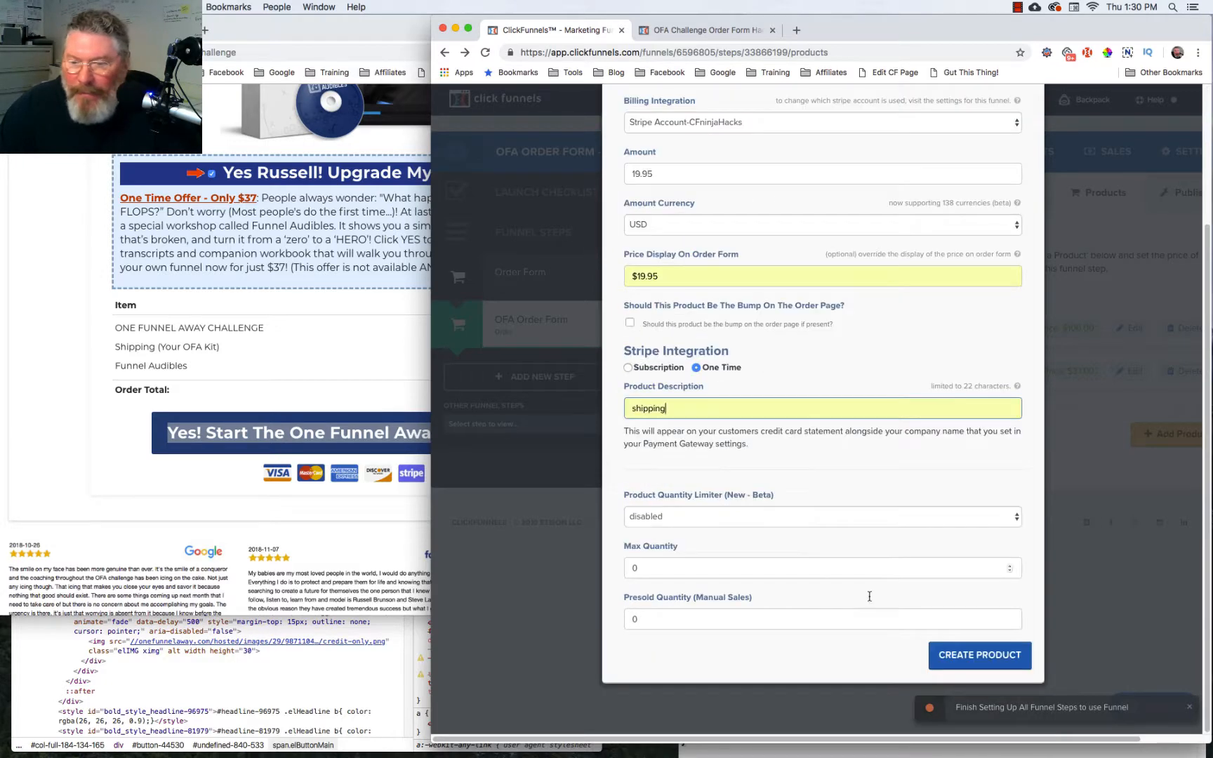
{"action": "left_click", "coordinate": [965, 663]}
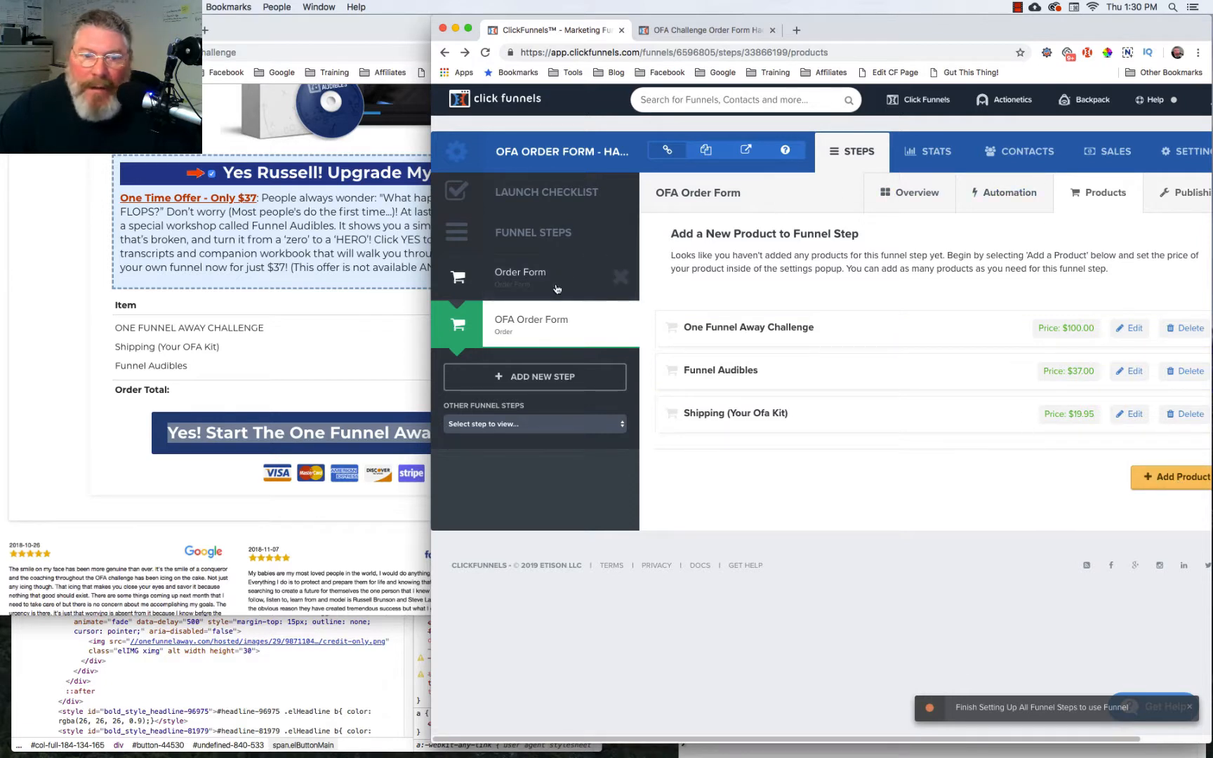
Reopen the OFA Order Form page in the editor, unhide its Select Product 2.0 element and save the page.
{"action": "left_click", "coordinate": [534, 323]}
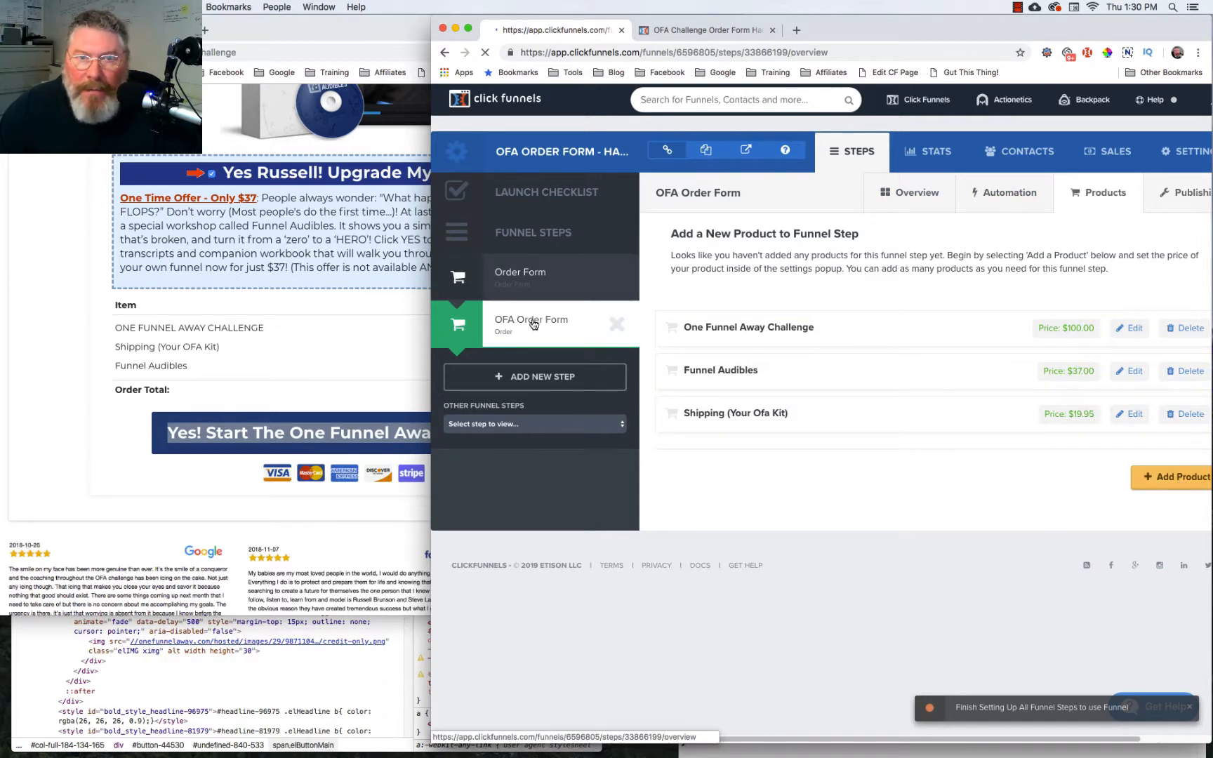
{"action": "scroll", "coordinate": [537, 485], "scroll_direction": "down", "scroll_amount": 12}
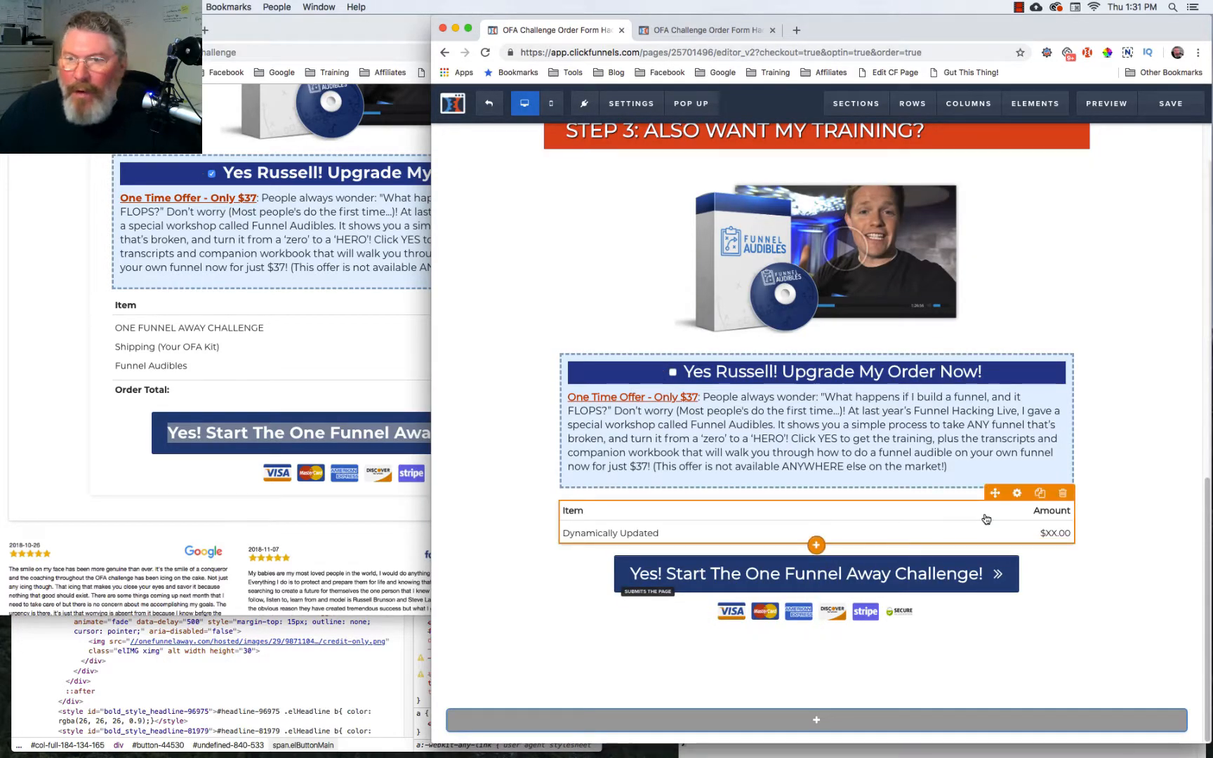
{"action": "mouse_move", "coordinate": [1033, 103]}
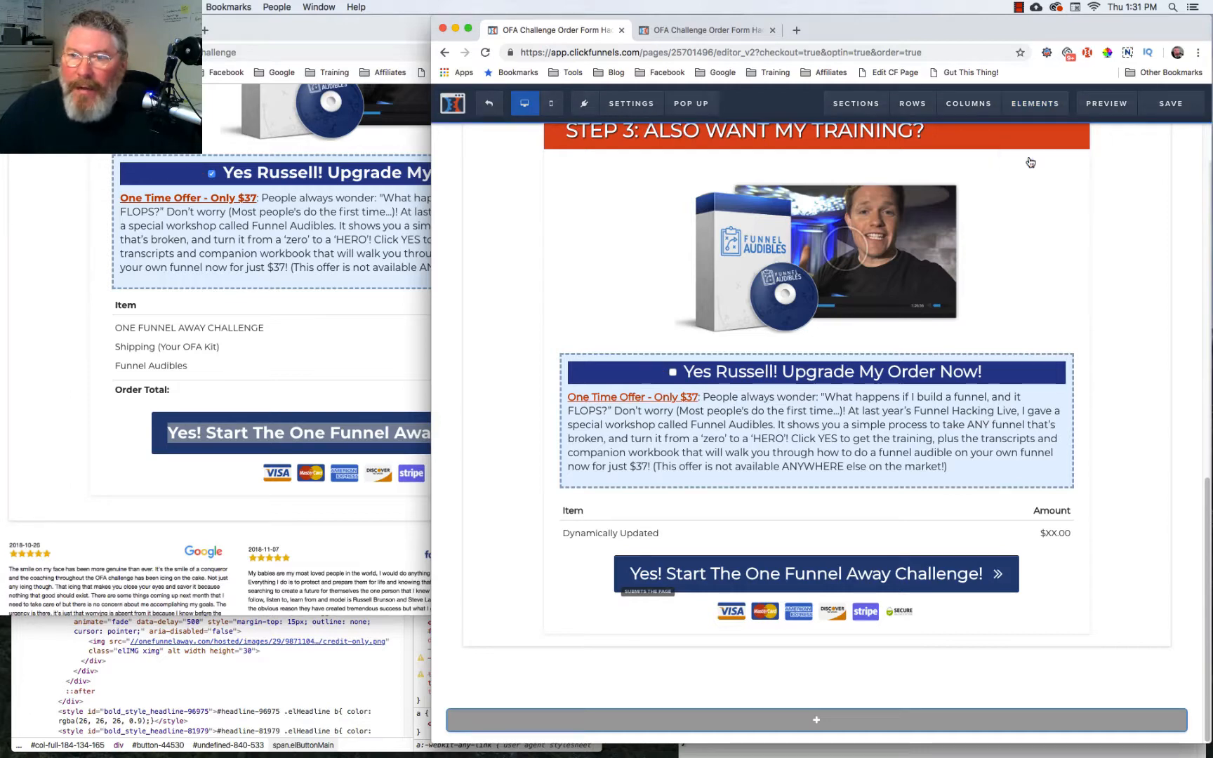
{"action": "left_click", "coordinate": [1031, 157]}
{"action": "scroll", "coordinate": [1060, 467], "scroll_direction": "down", "scroll_amount": 4}
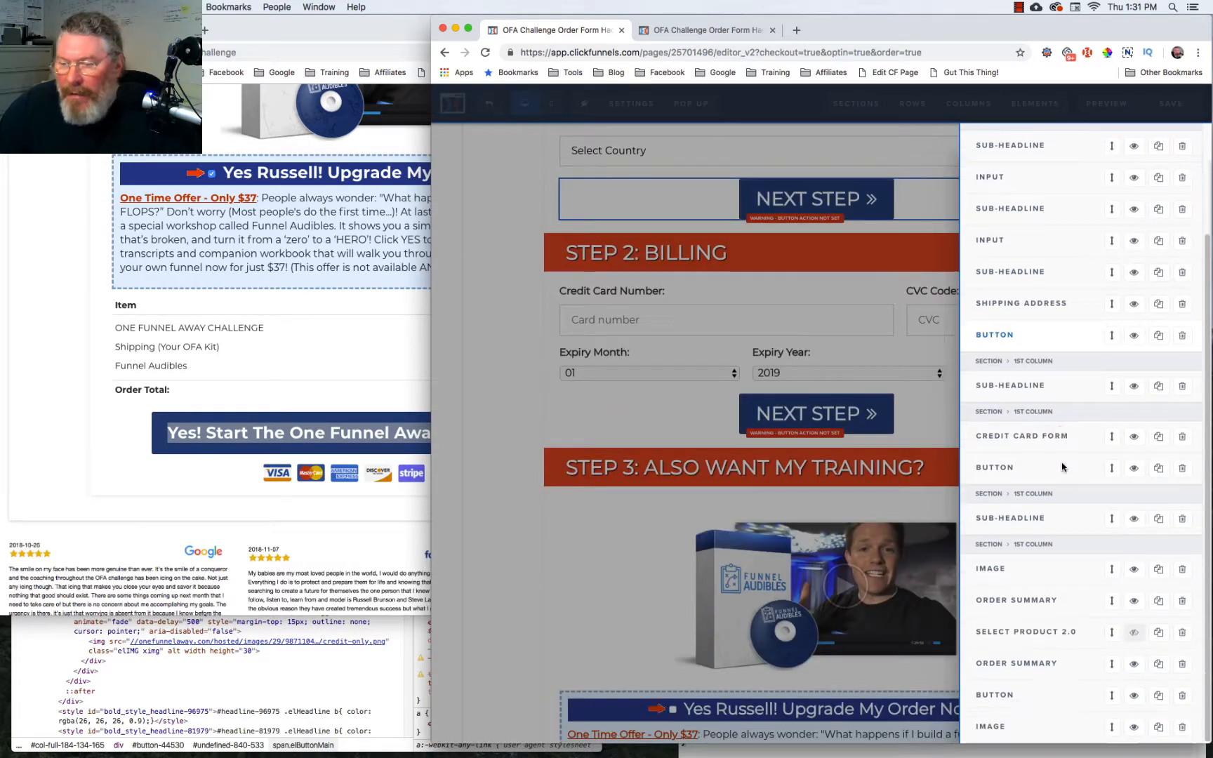
{"action": "left_click", "coordinate": [1134, 634]}
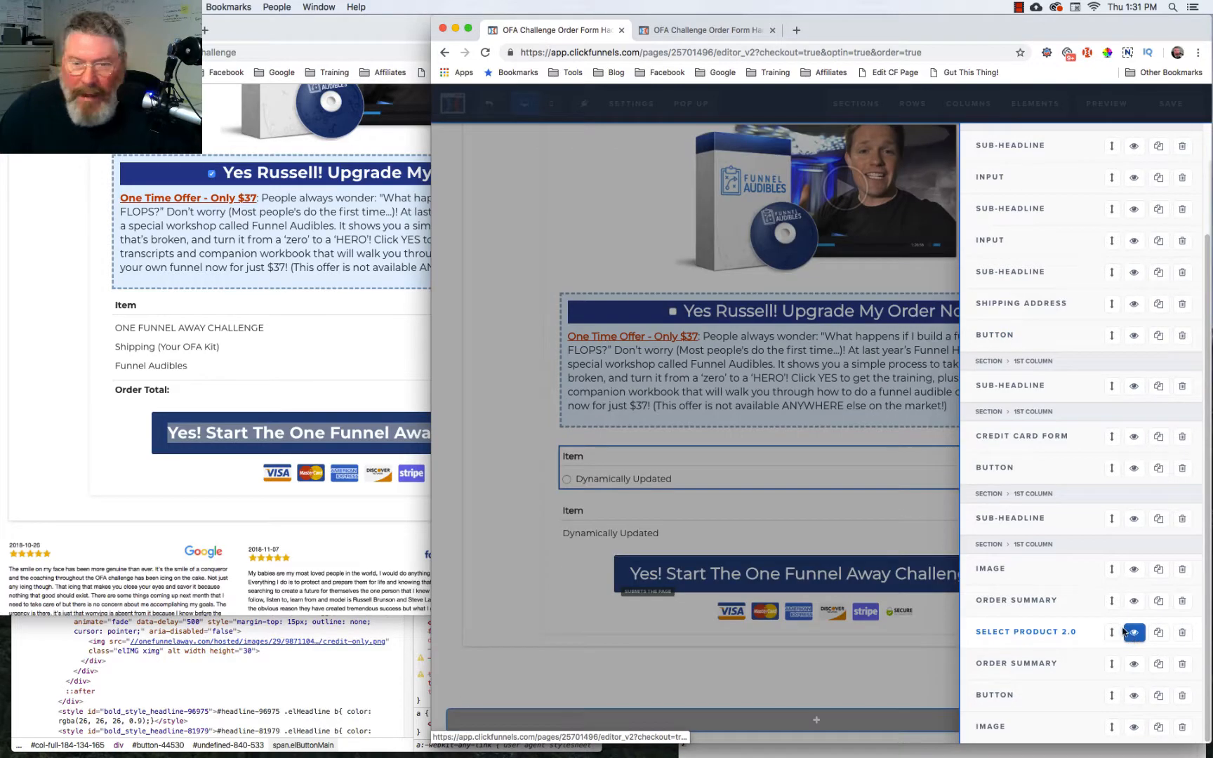
{"action": "left_click", "coordinate": [874, 498]}
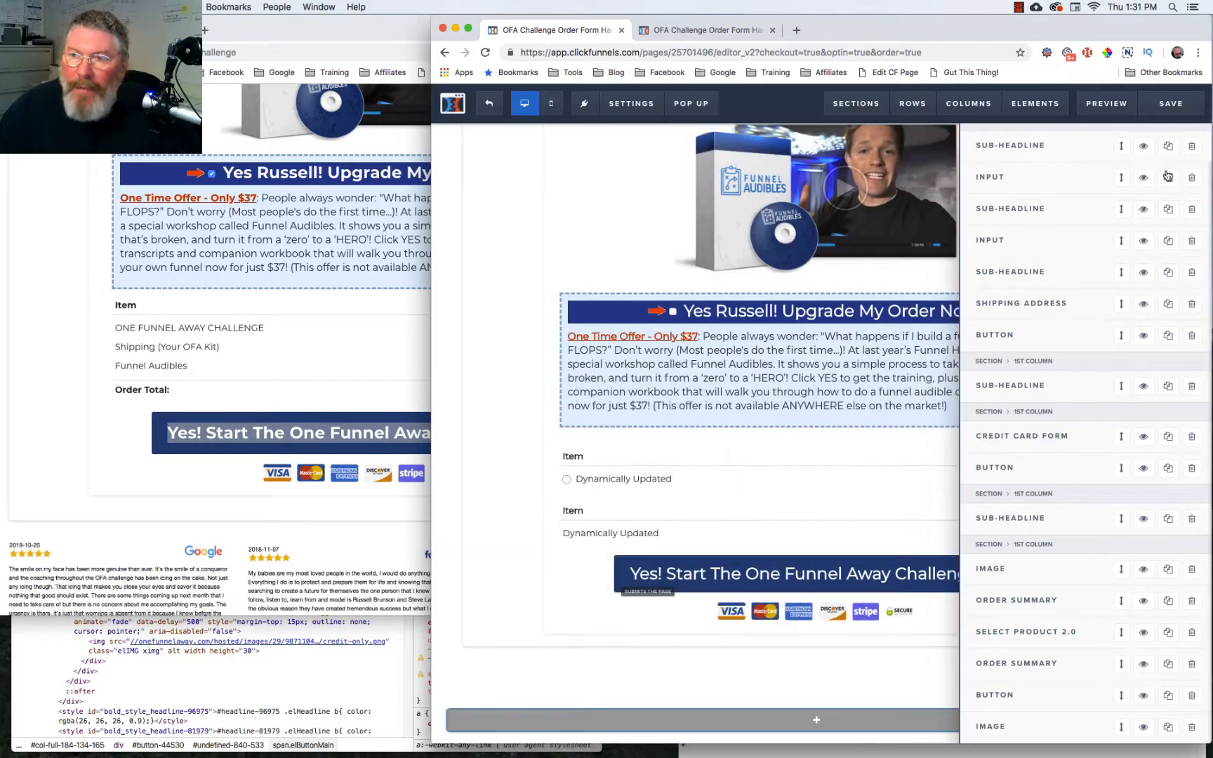
{"action": "left_click", "coordinate": [1174, 105]}
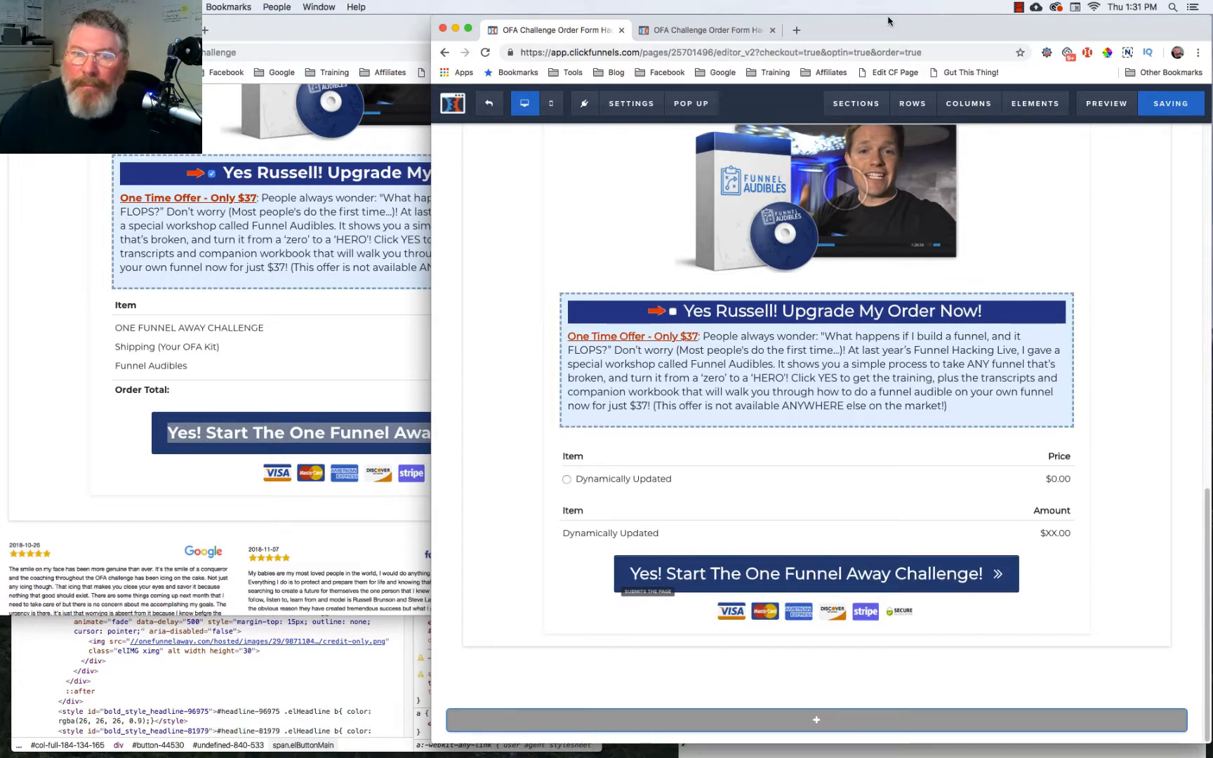
Reload the order form preview, select the Shipping (Your OFA Kit) product and compare the order summary with the reference page.
{"action": "left_click", "coordinate": [693, 31]}
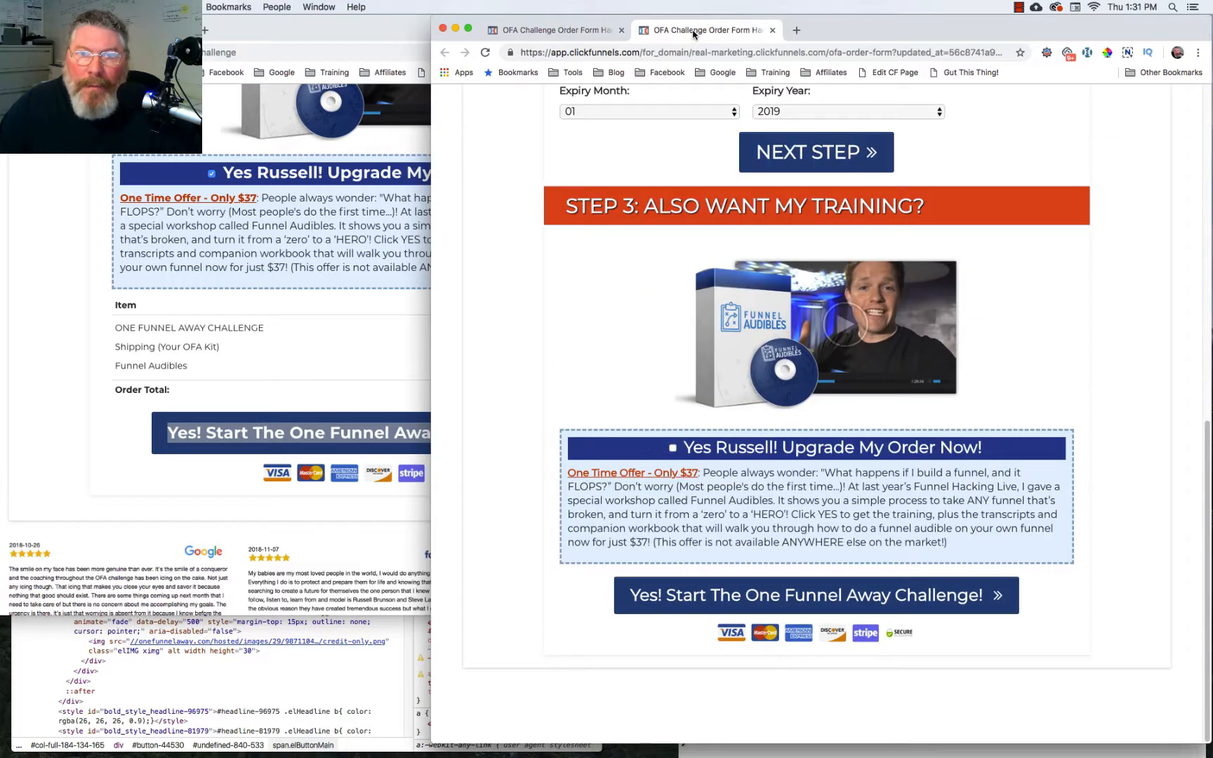
{"action": "left_click", "coordinate": [485, 53]}
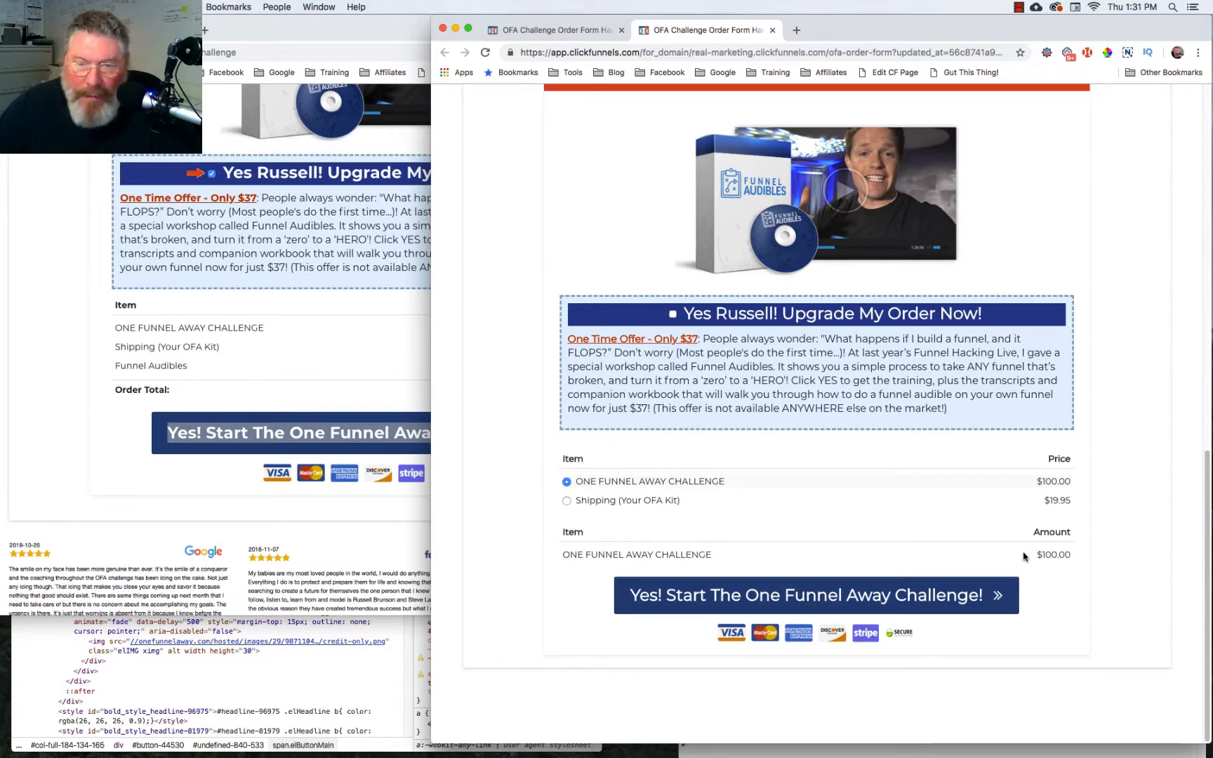
{"action": "left_click", "coordinate": [566, 501]}
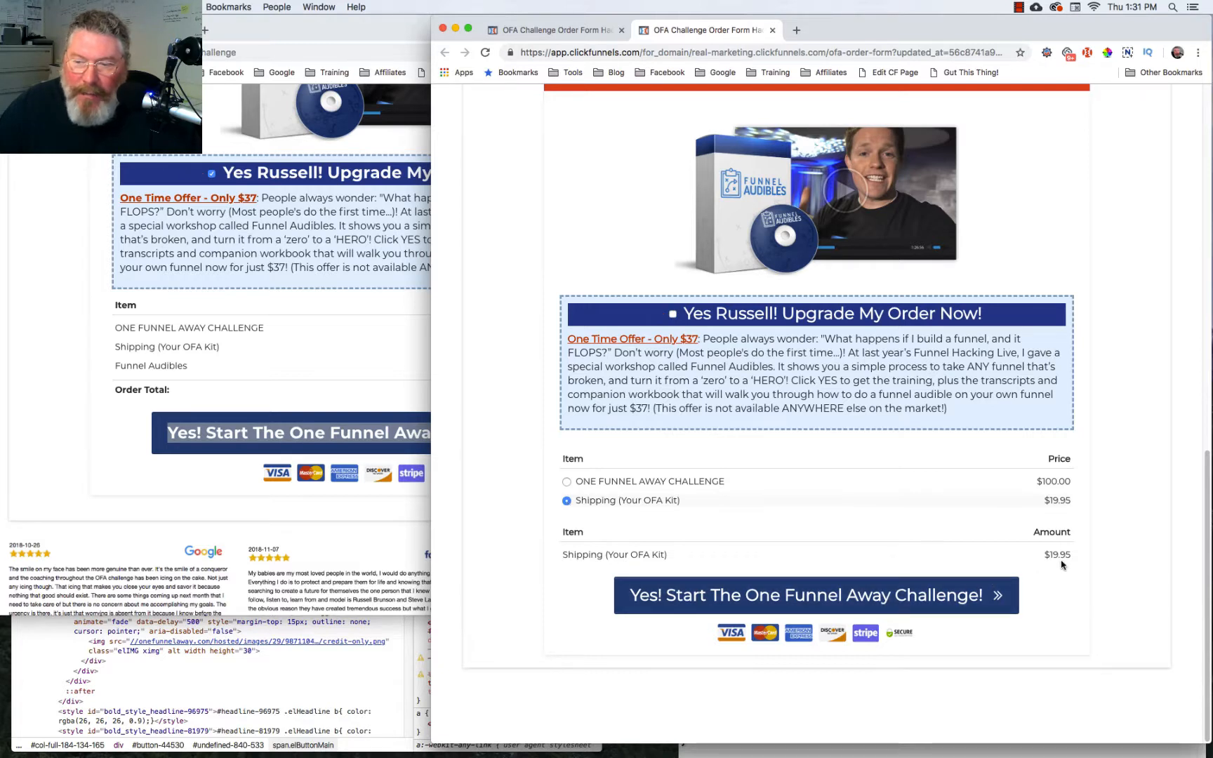
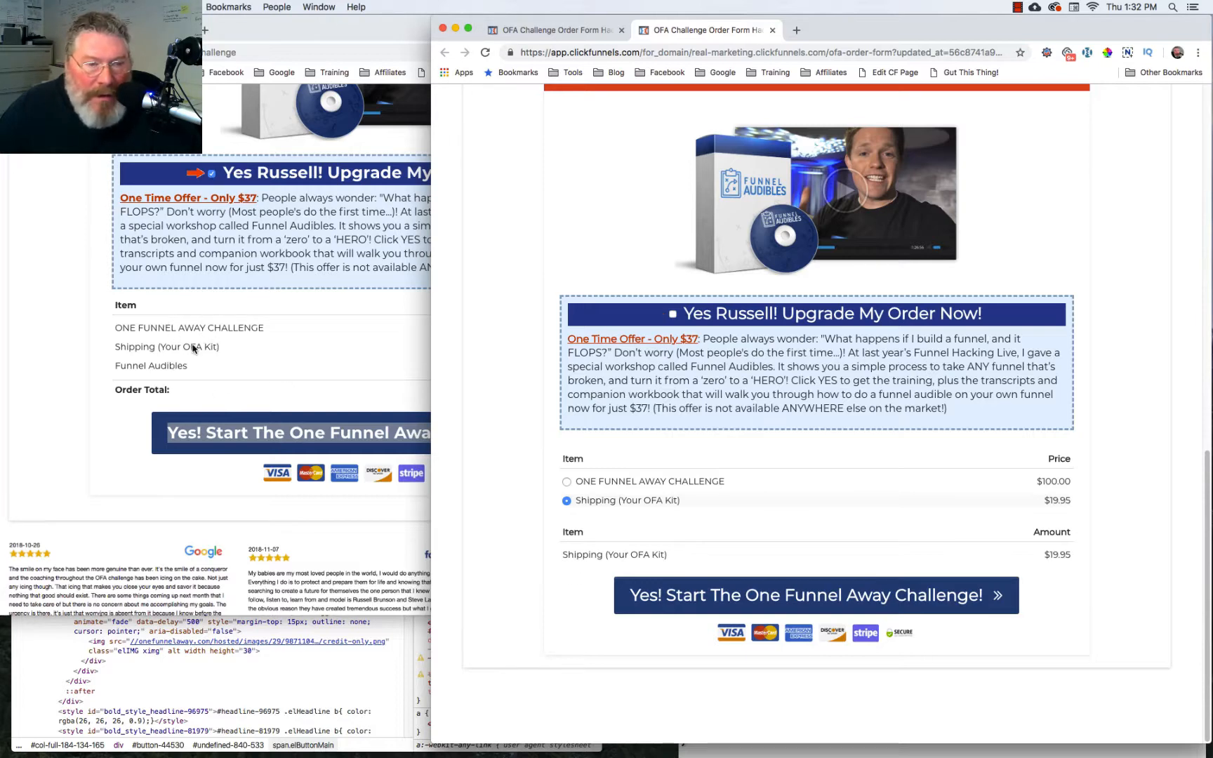
{"action": "left_click", "coordinate": [240, 350]}
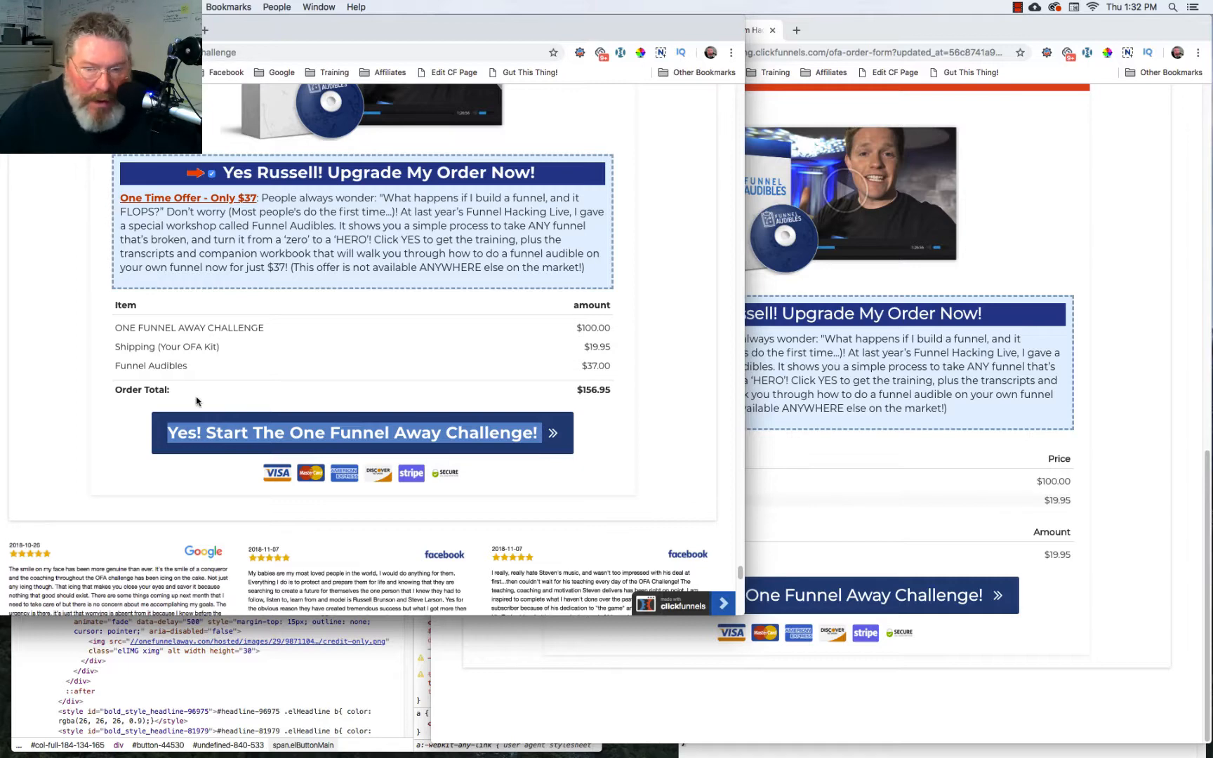
{"action": "left_click", "coordinate": [896, 535]}
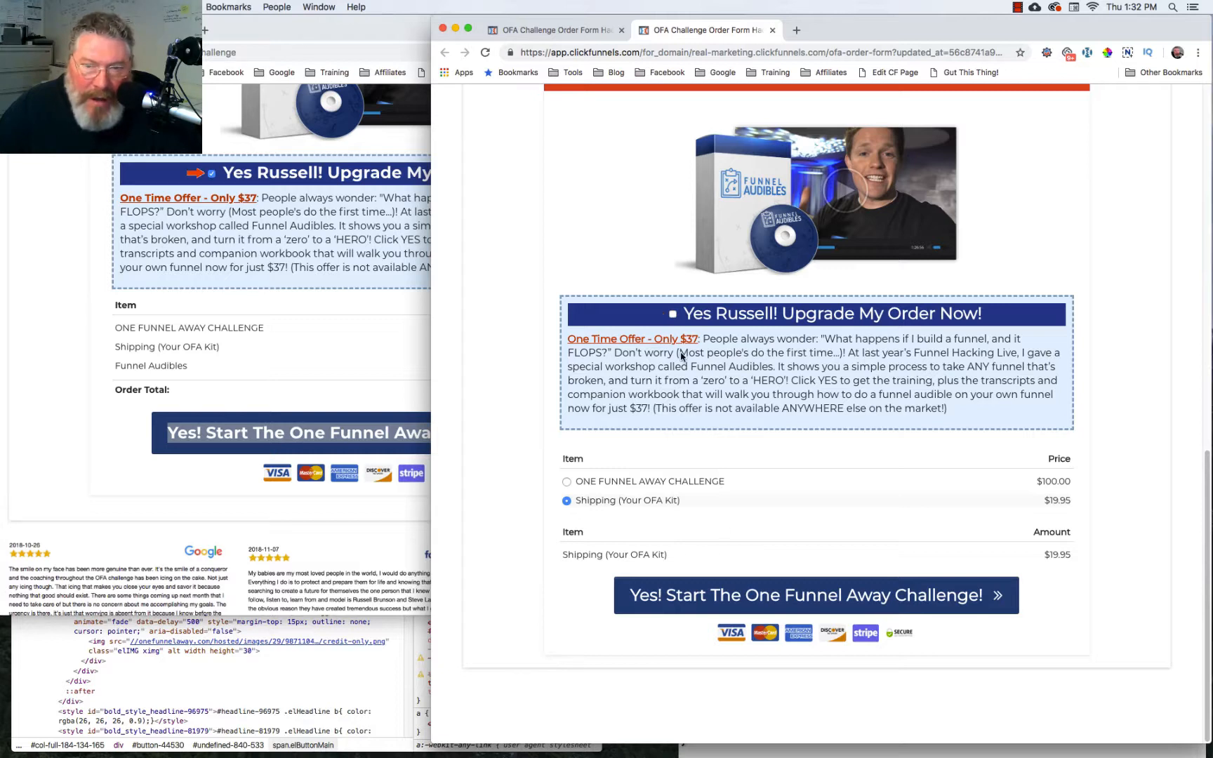
Select ONE FUNNEL AWAY CHALLENGE in the preview and toggle the order bump on and off to check the order summary.
{"action": "left_click", "coordinate": [566, 483]}
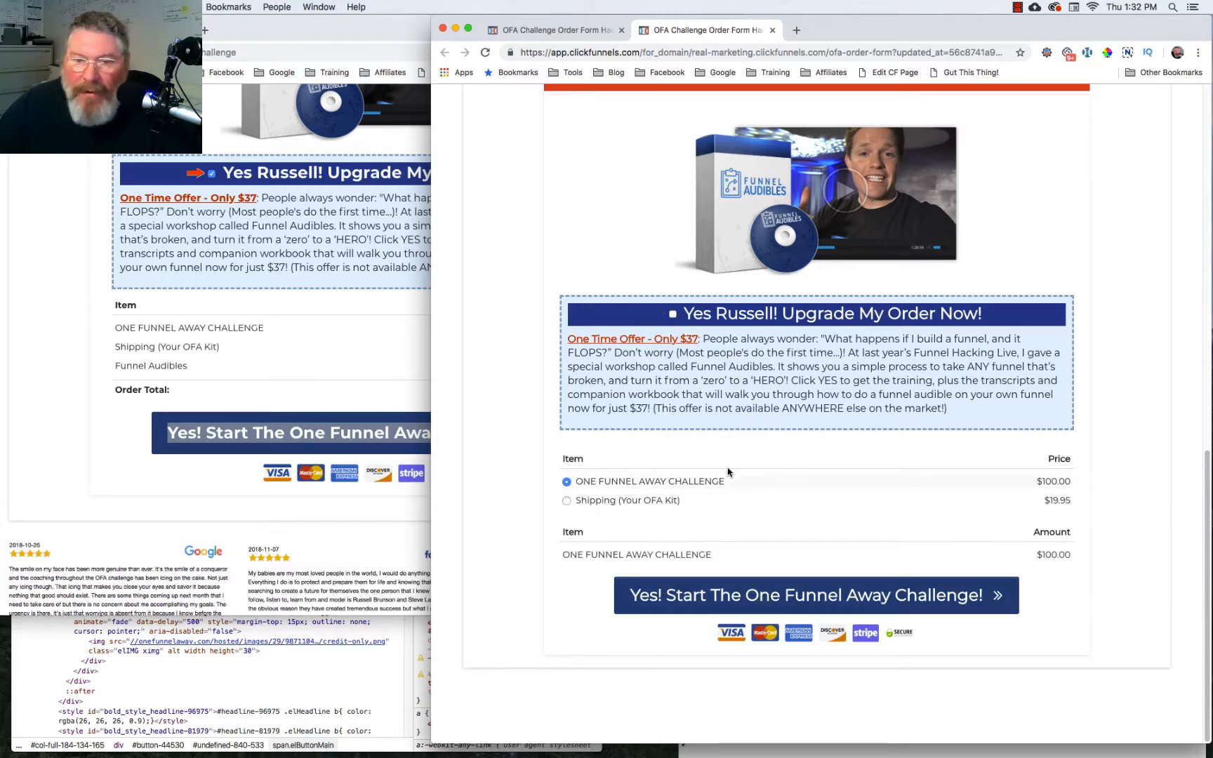
{"action": "left_click", "coordinate": [673, 315]}
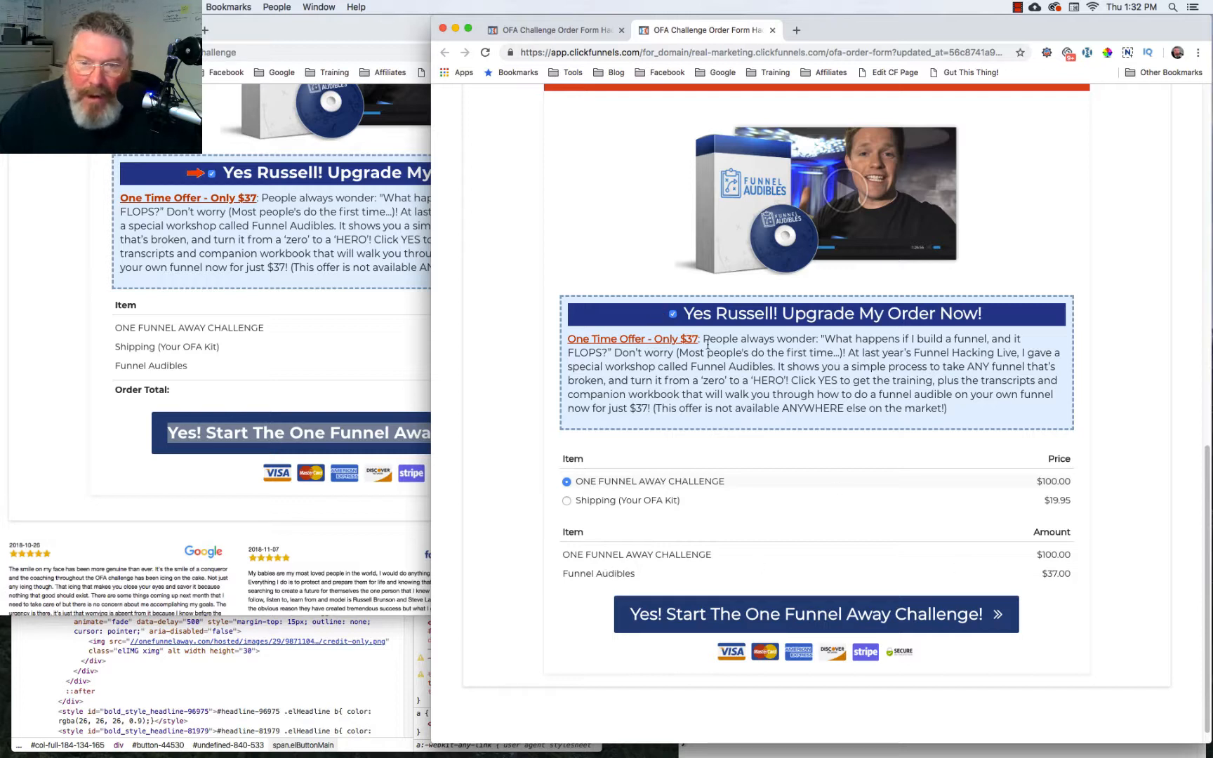
{"action": "left_click", "coordinate": [673, 316]}
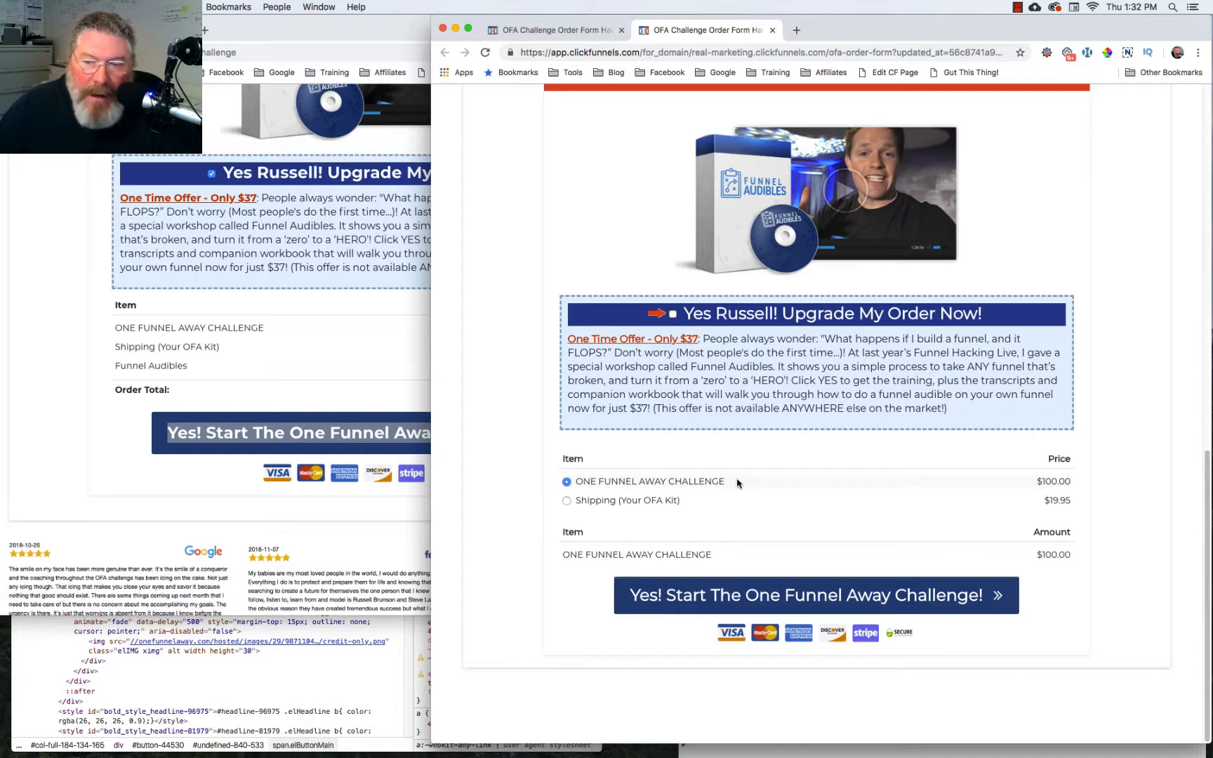
Select the Shipping (Your OFA Kit) product with the order bump ticked, switch back to ONE FUNNEL AWAY CHALLENGE and compare the order summary.
{"action": "left_click", "coordinate": [566, 500]}
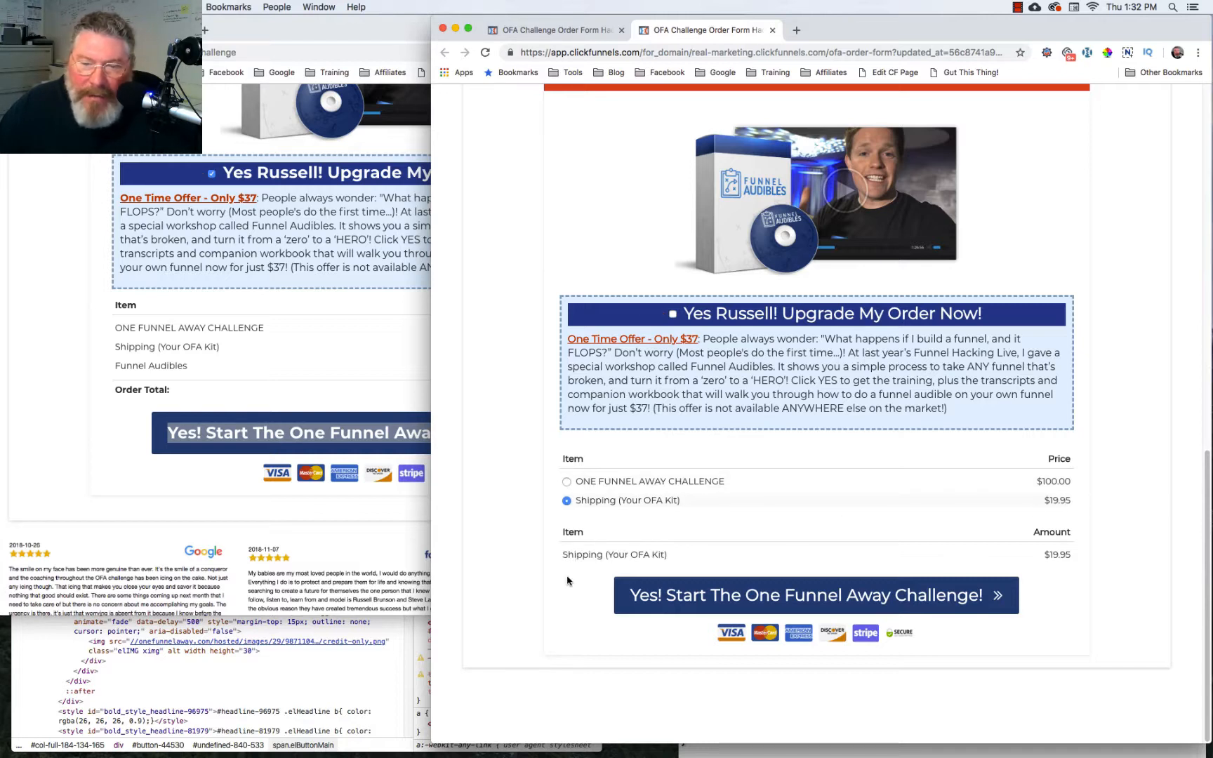
{"action": "left_click", "coordinate": [673, 316]}
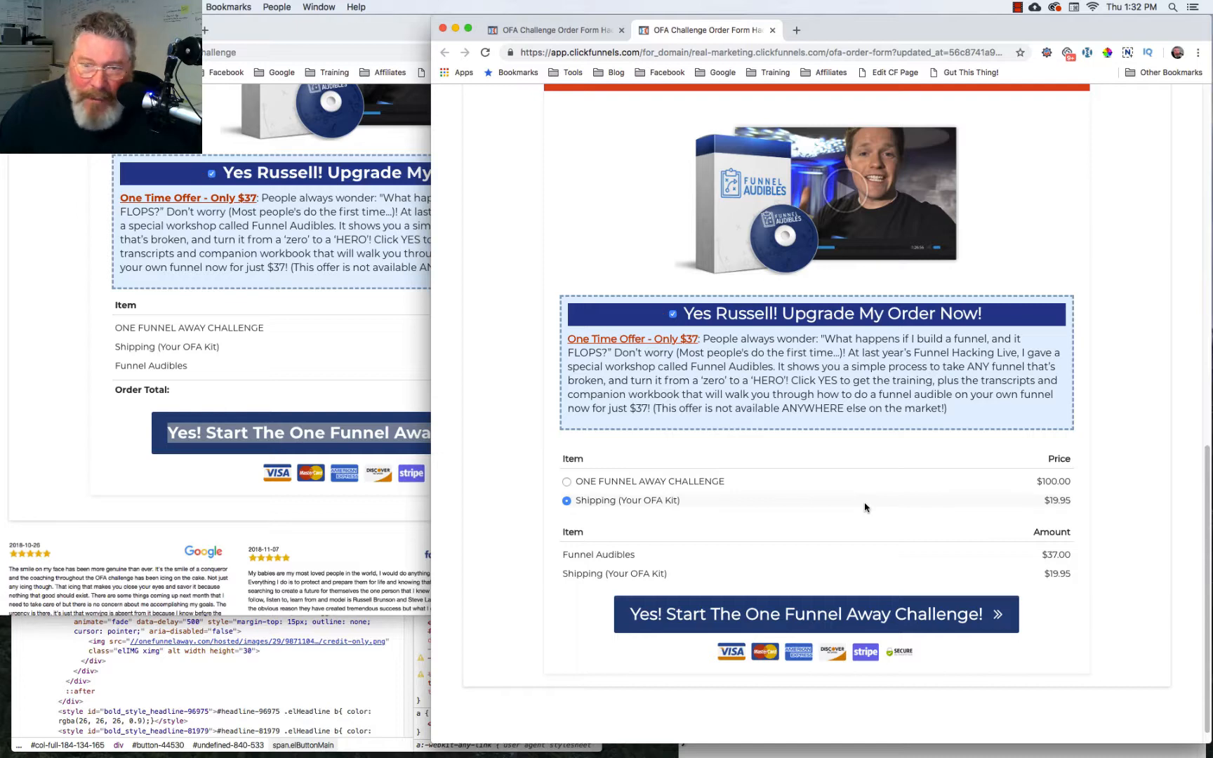
{"action": "left_click", "coordinate": [568, 484]}
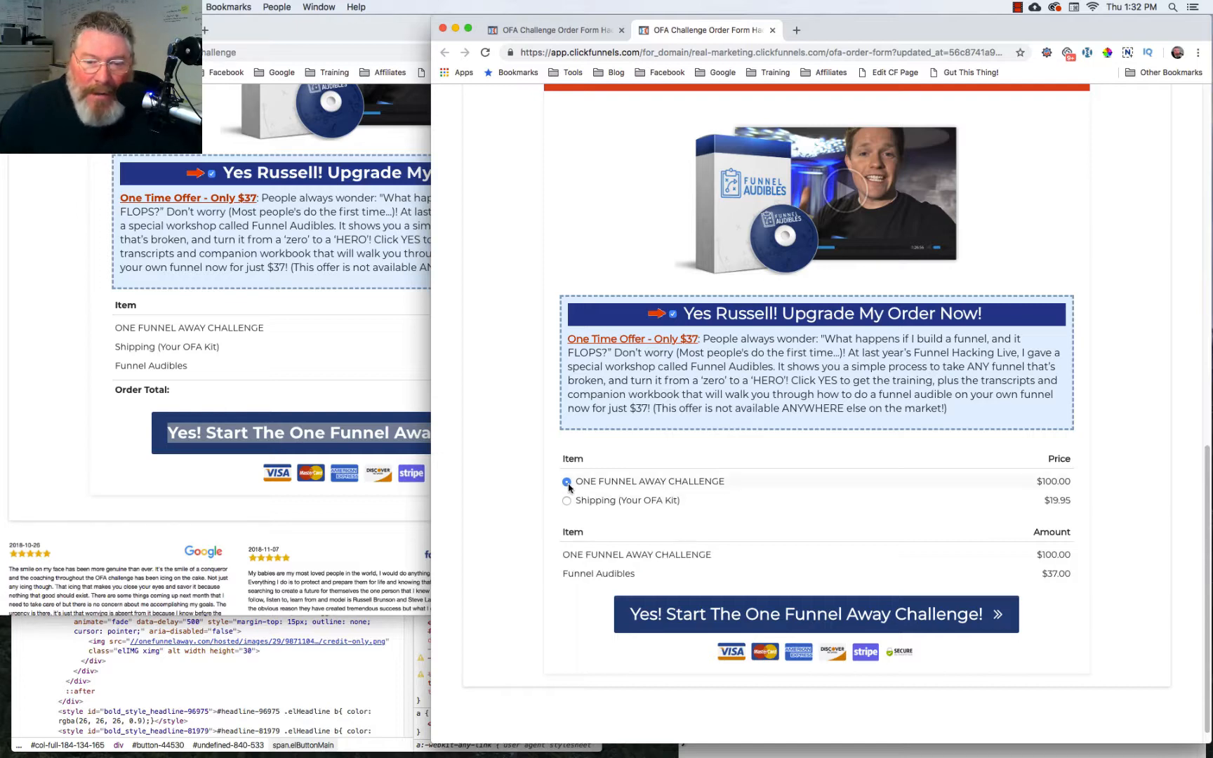
{"action": "scroll", "coordinate": [778, 505], "scroll_direction": "up", "scroll_amount": 12}
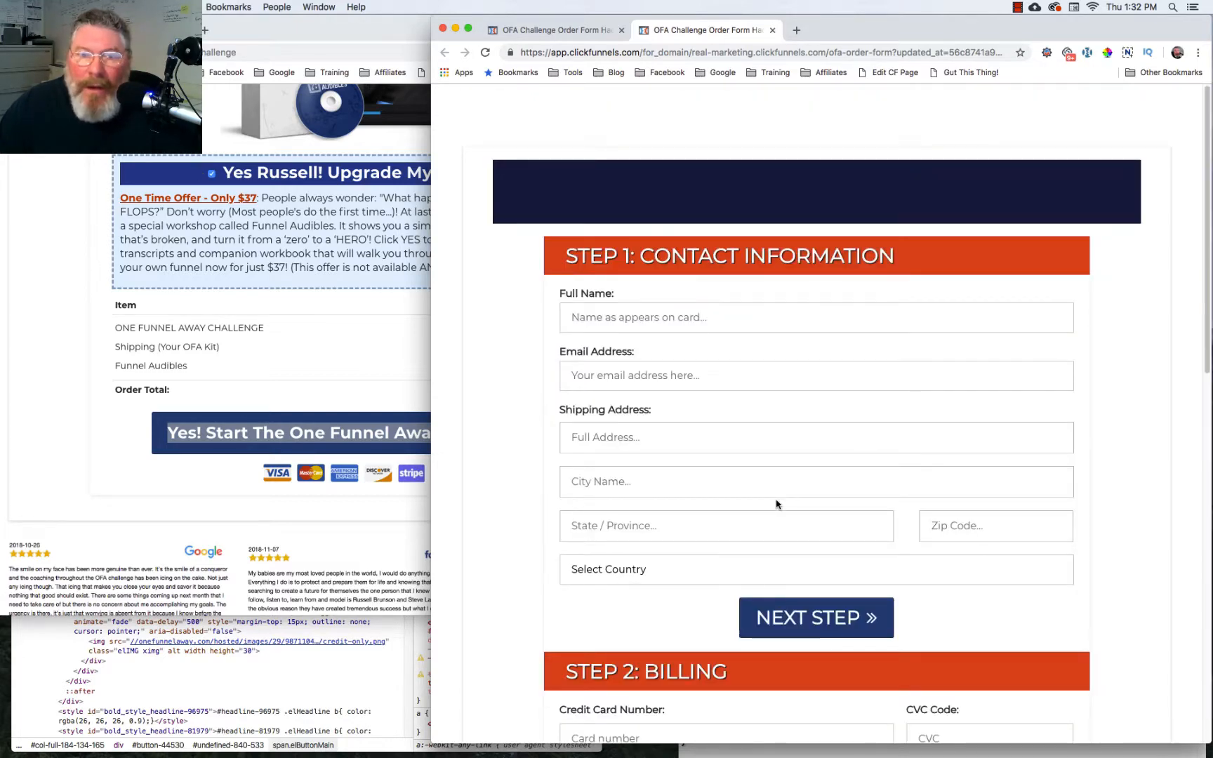
Return to the order form in the editor and hide its Select Product 2.0 element.
{"action": "left_click", "coordinate": [558, 31]}
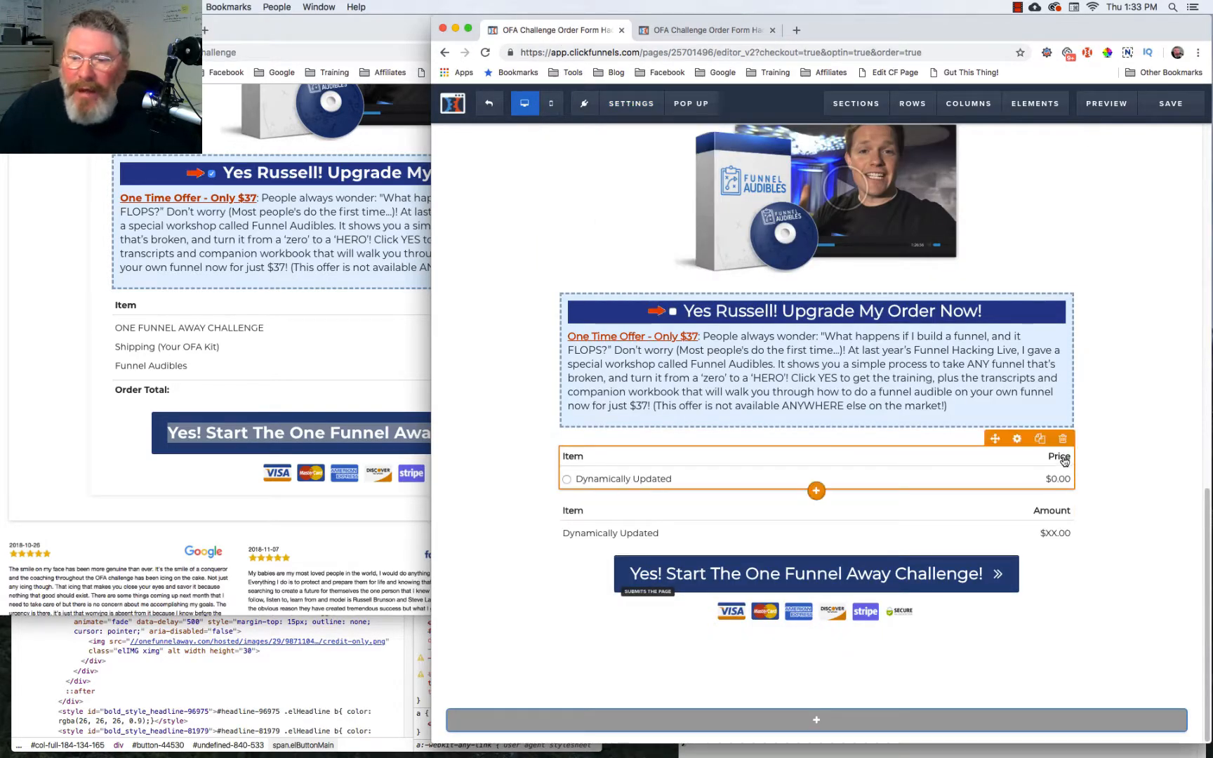
{"action": "left_click", "coordinate": [1017, 439]}
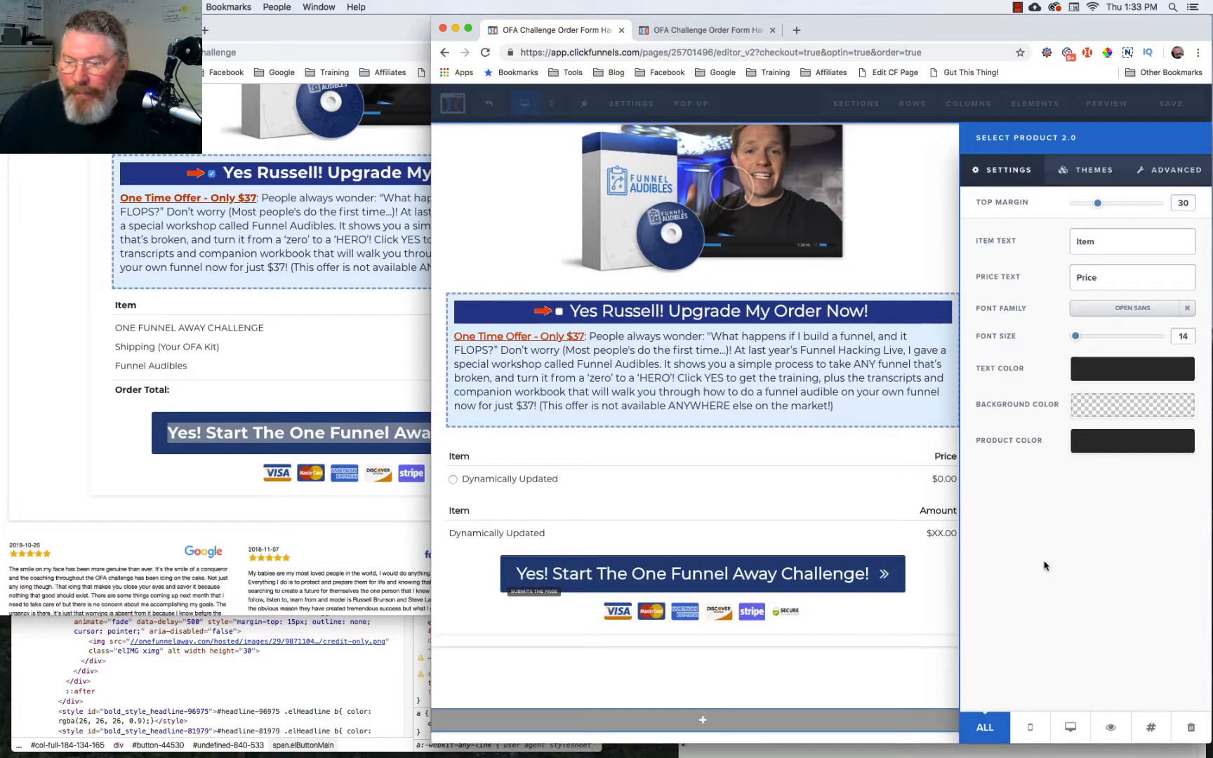
{"action": "left_click", "coordinate": [1110, 720]}
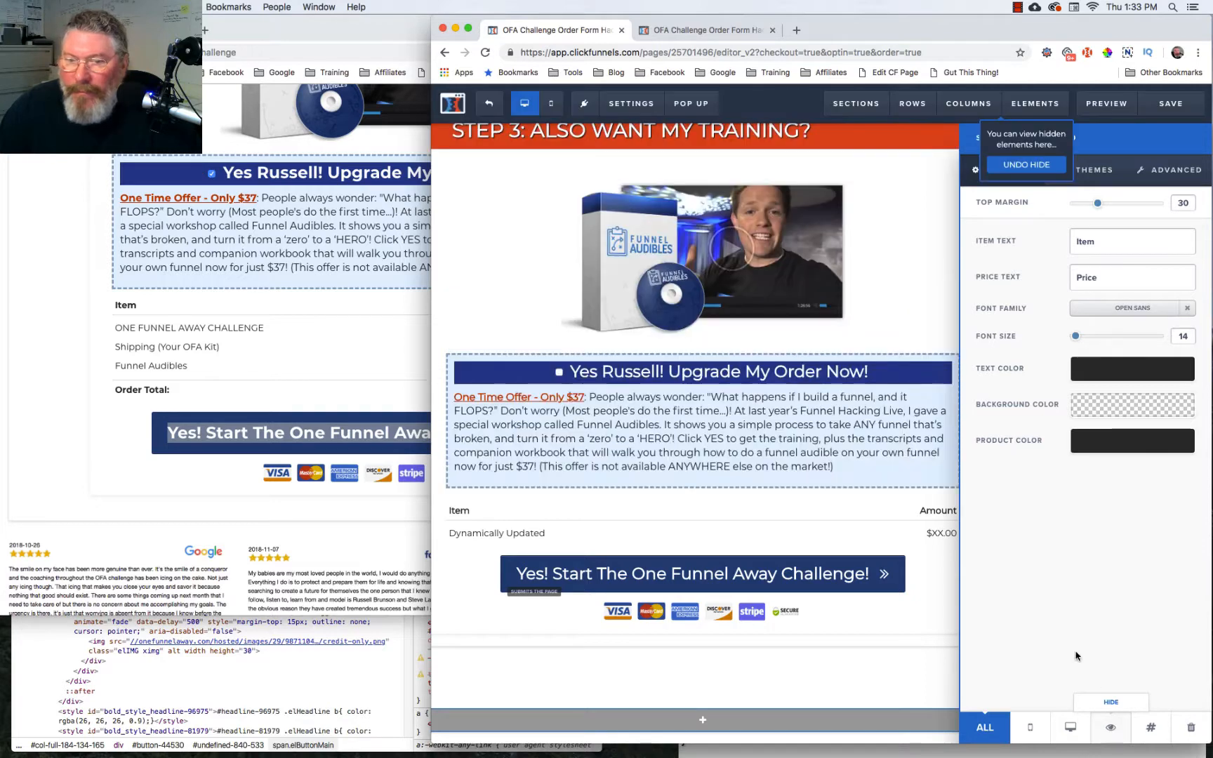
{"action": "scroll", "coordinate": [983, 268], "scroll_direction": "up", "scroll_amount": 5}
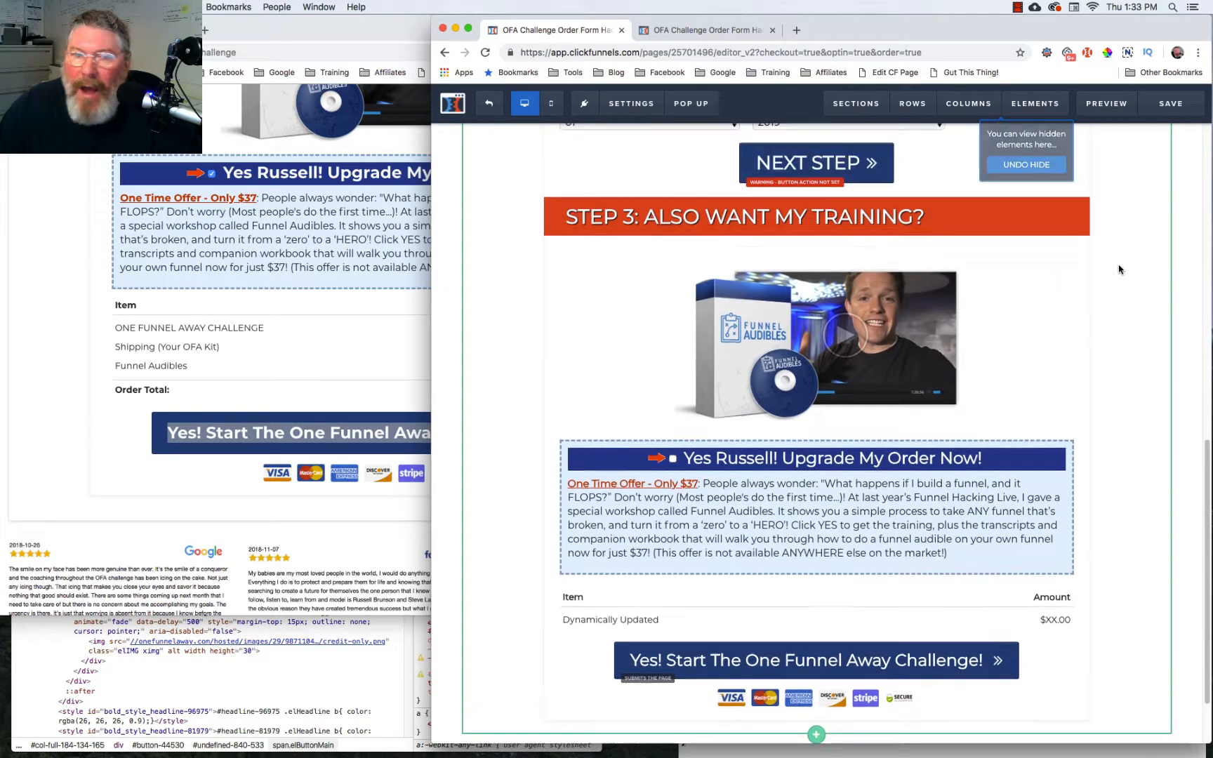
Advance through the contact, billing and training steps on the reference order page to examine how each collapsed section opens.
{"action": "left_click", "coordinate": [55, 346]}
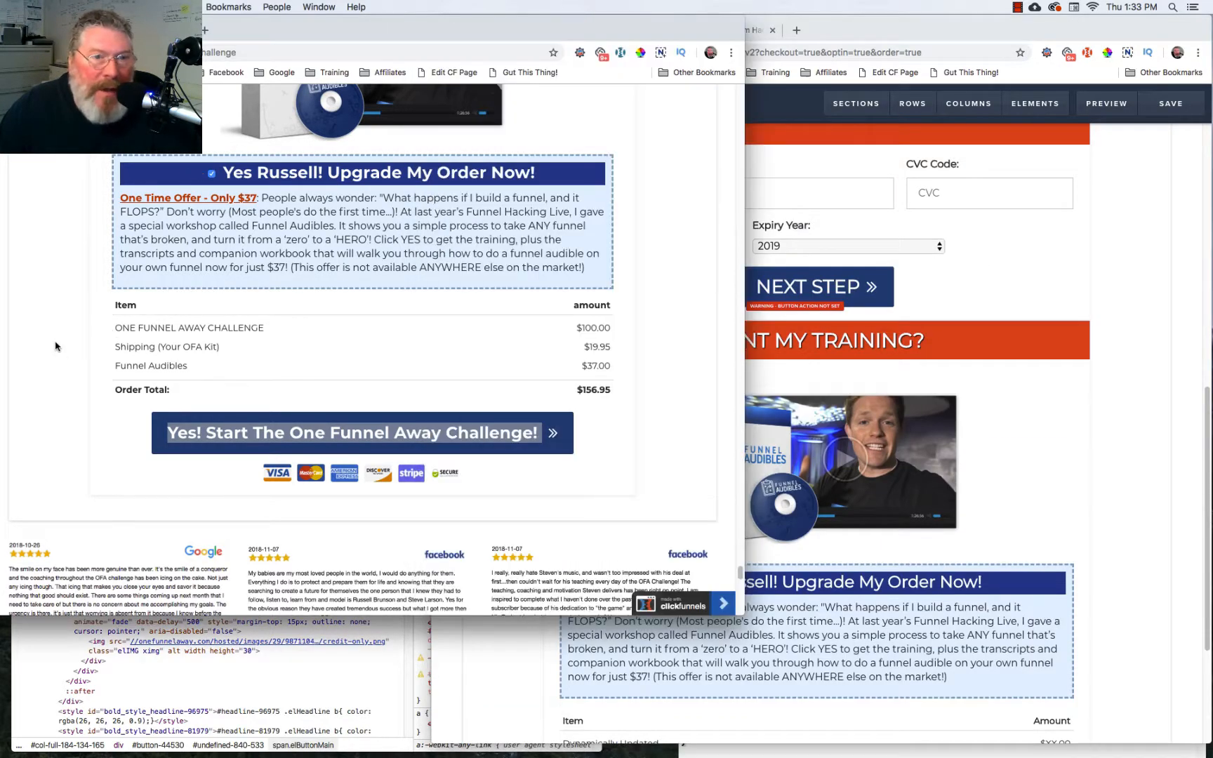
{"action": "scroll", "coordinate": [55, 346], "scroll_direction": "up", "scroll_amount": 5}
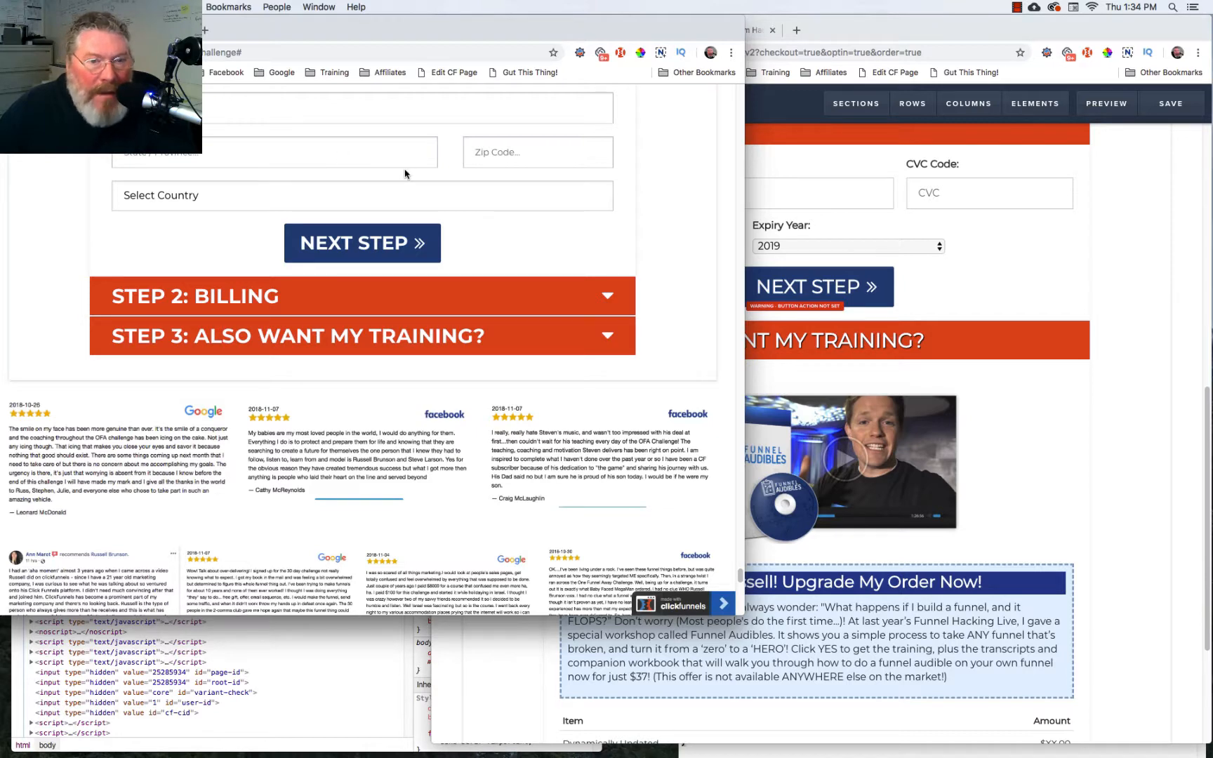
{"action": "left_click", "coordinate": [341, 247]}
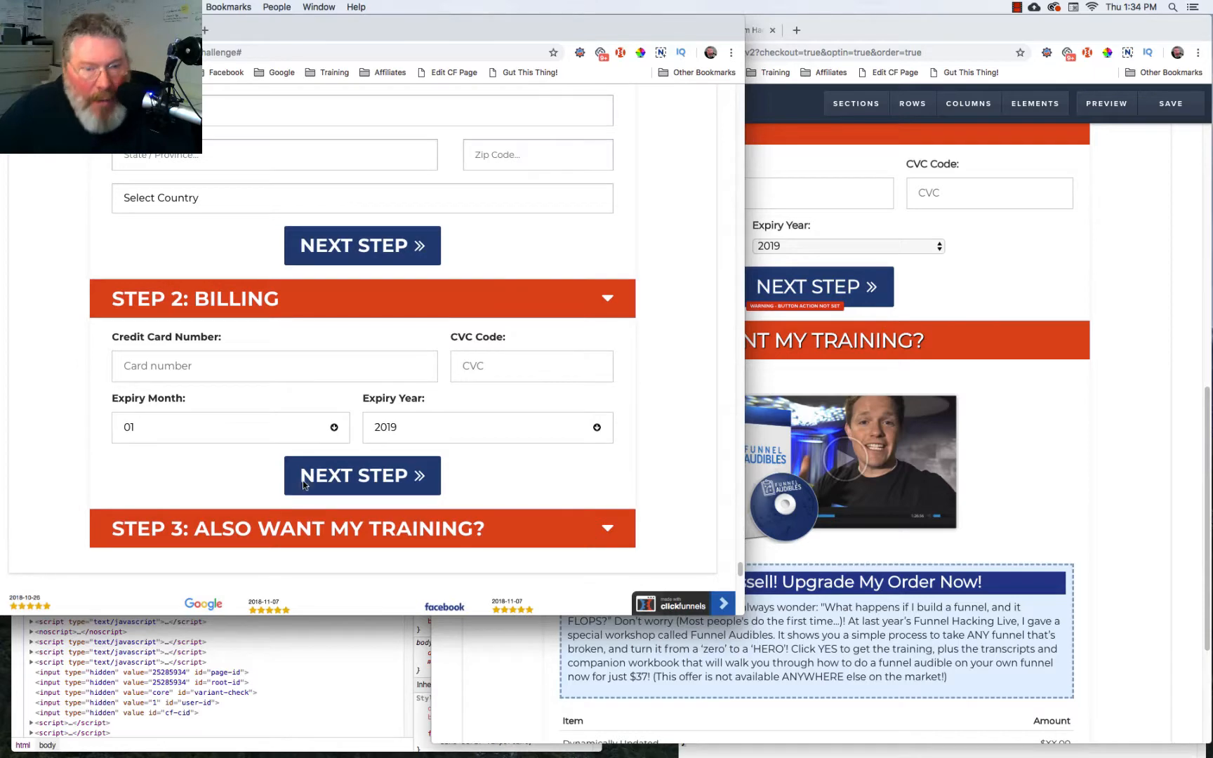
{"action": "scroll", "coordinate": [322, 361], "scroll_direction": "down", "scroll_amount": 3}
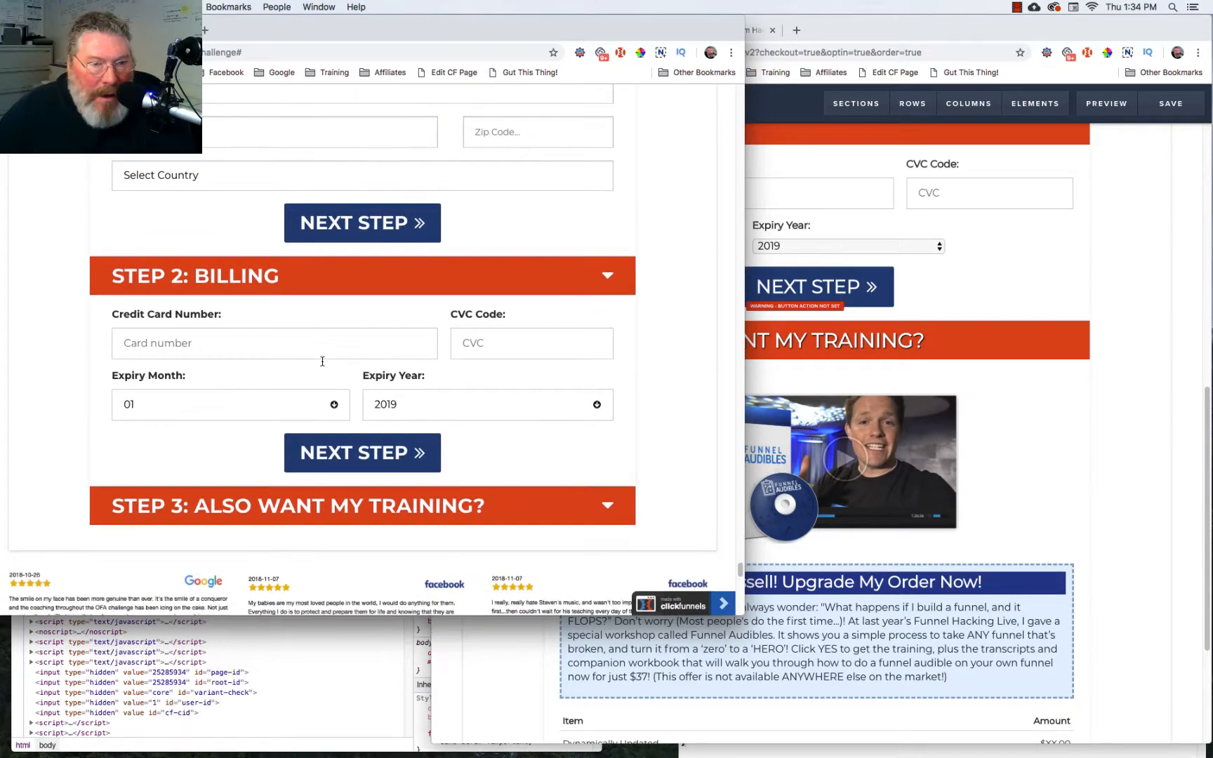
{"action": "left_click", "coordinate": [355, 333]}
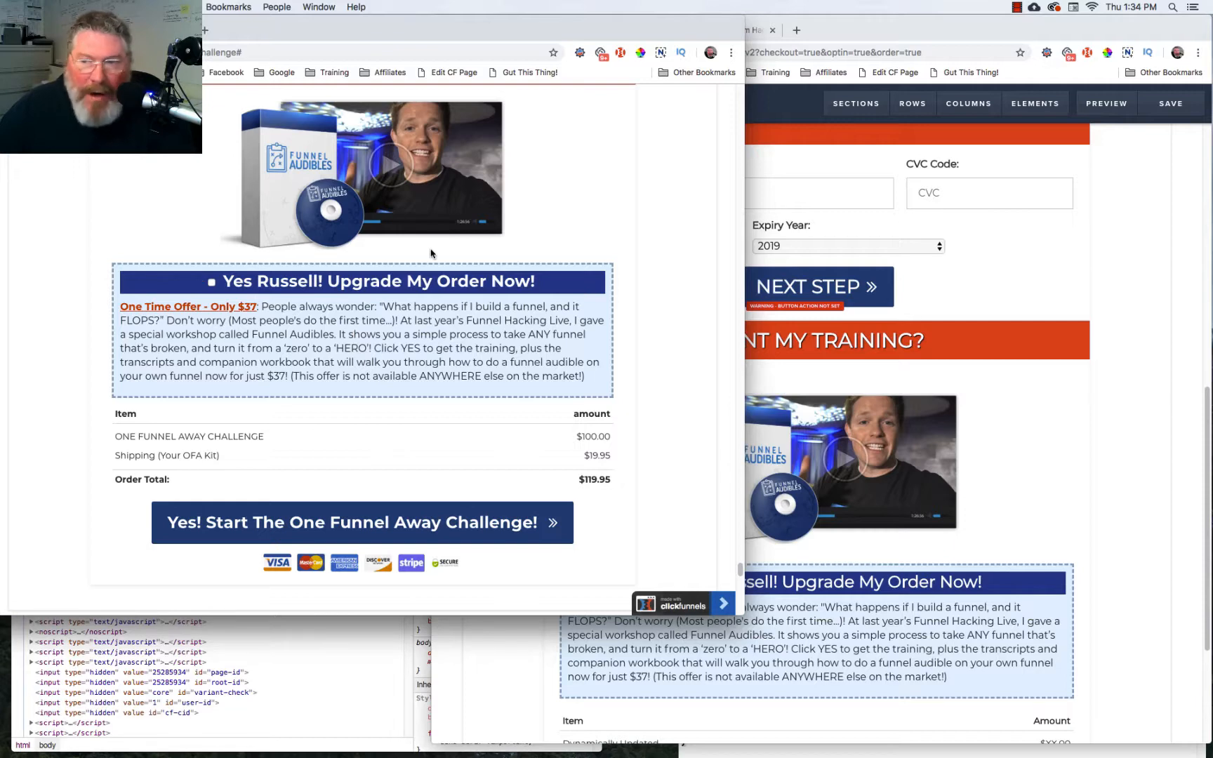
Hide the content row below the STEP 3 heading in the editor and unhide it through row management.
{"action": "left_click", "coordinate": [1121, 330]}
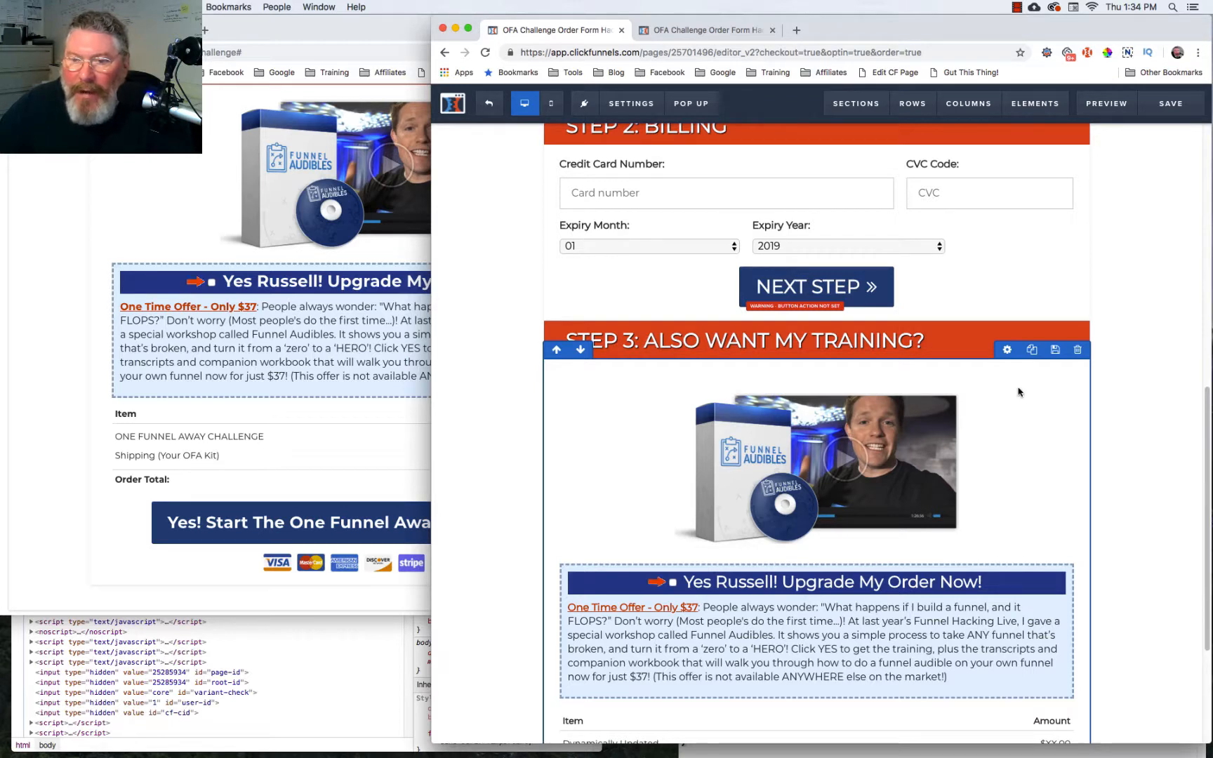
{"action": "left_click", "coordinate": [1008, 351]}
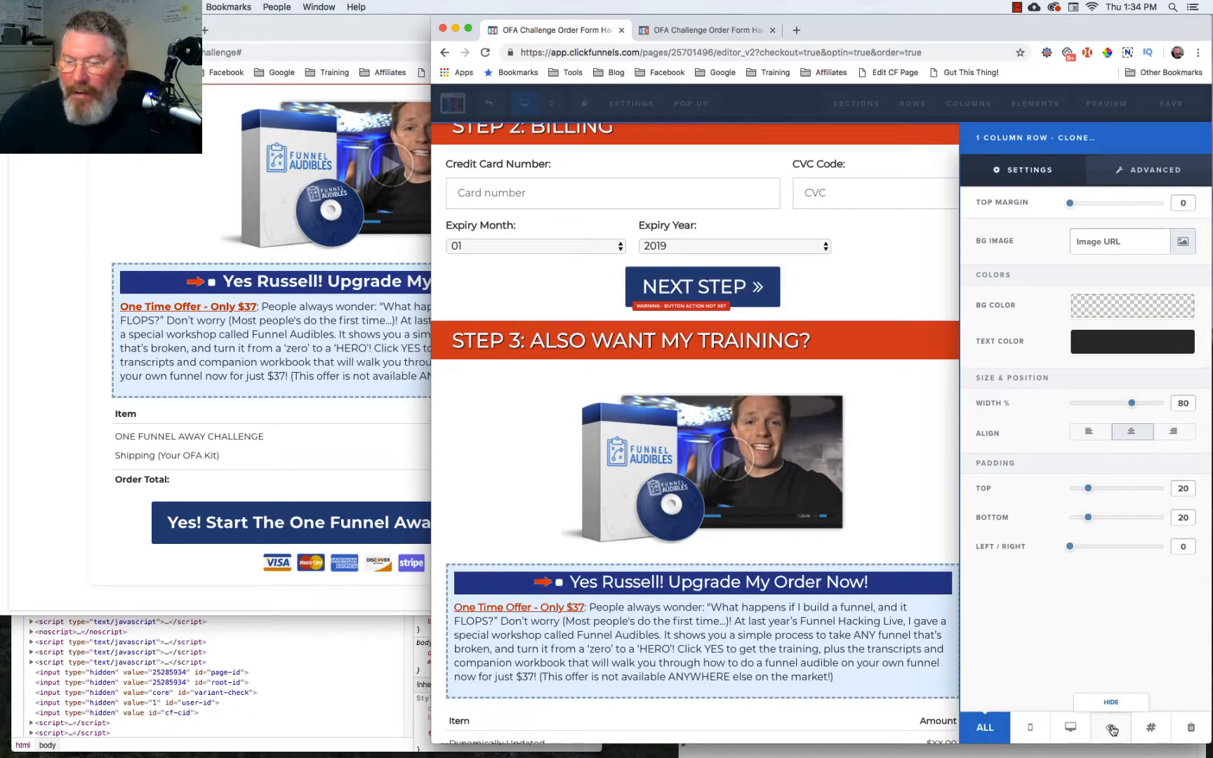
{"action": "left_click", "coordinate": [1112, 730]}
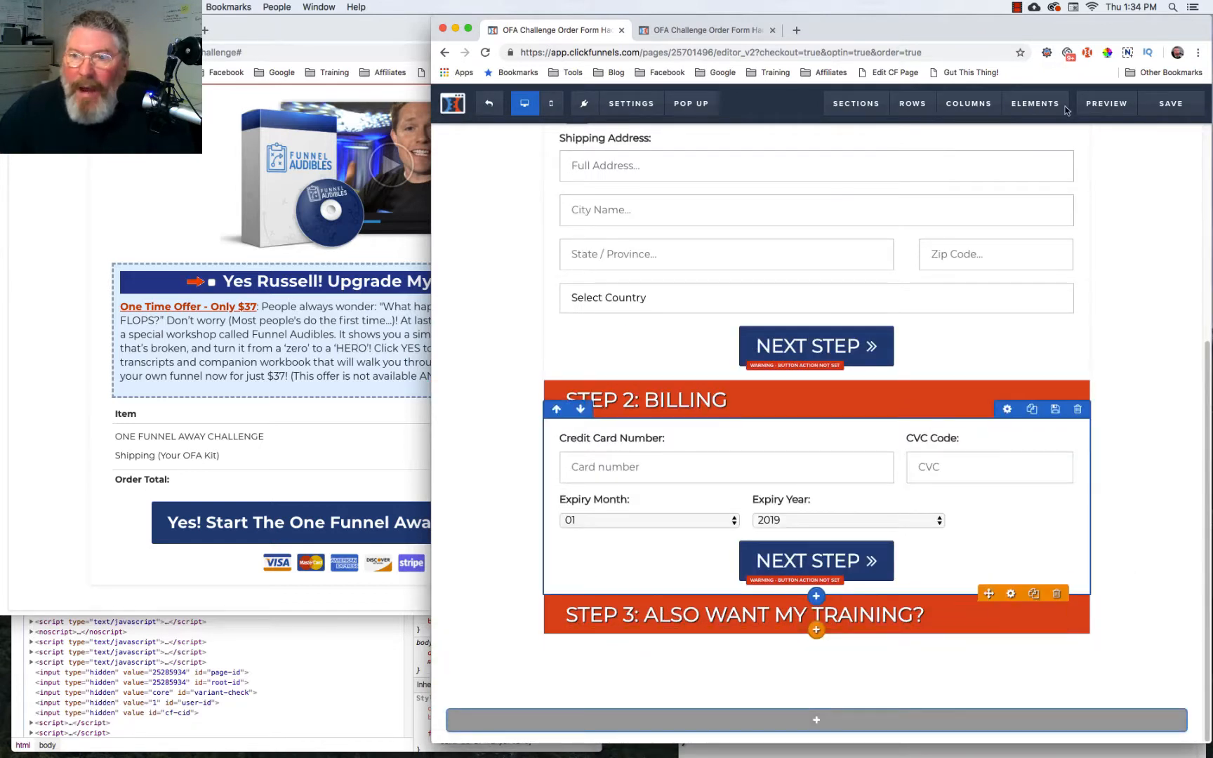
{"action": "left_click", "coordinate": [914, 104]}
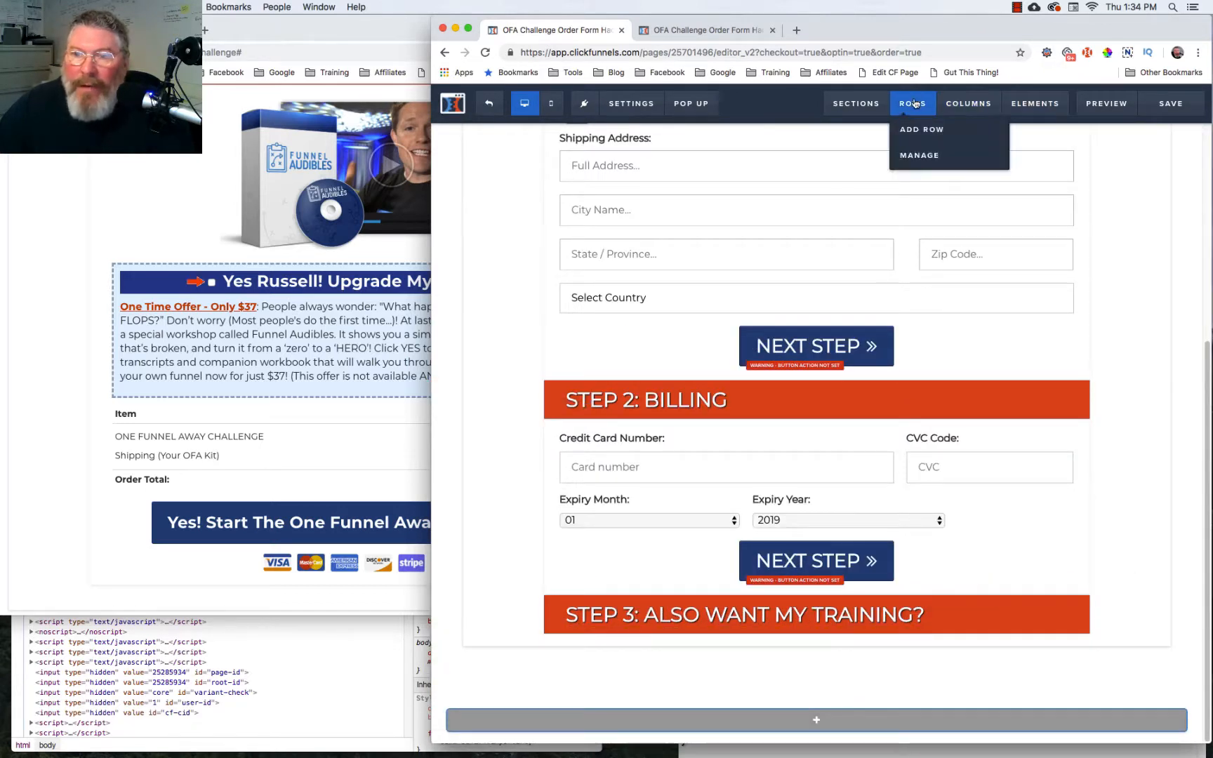
{"action": "left_click", "coordinate": [916, 156]}
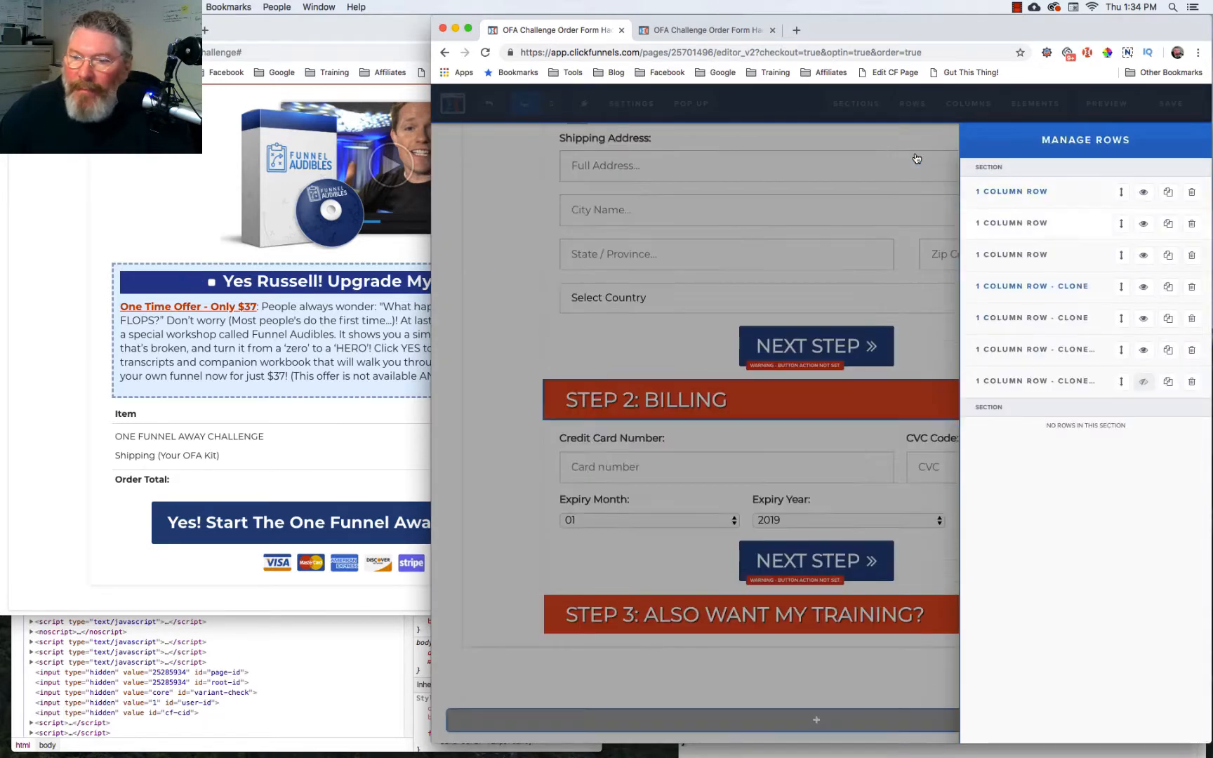
{"action": "left_click", "coordinate": [1143, 382]}
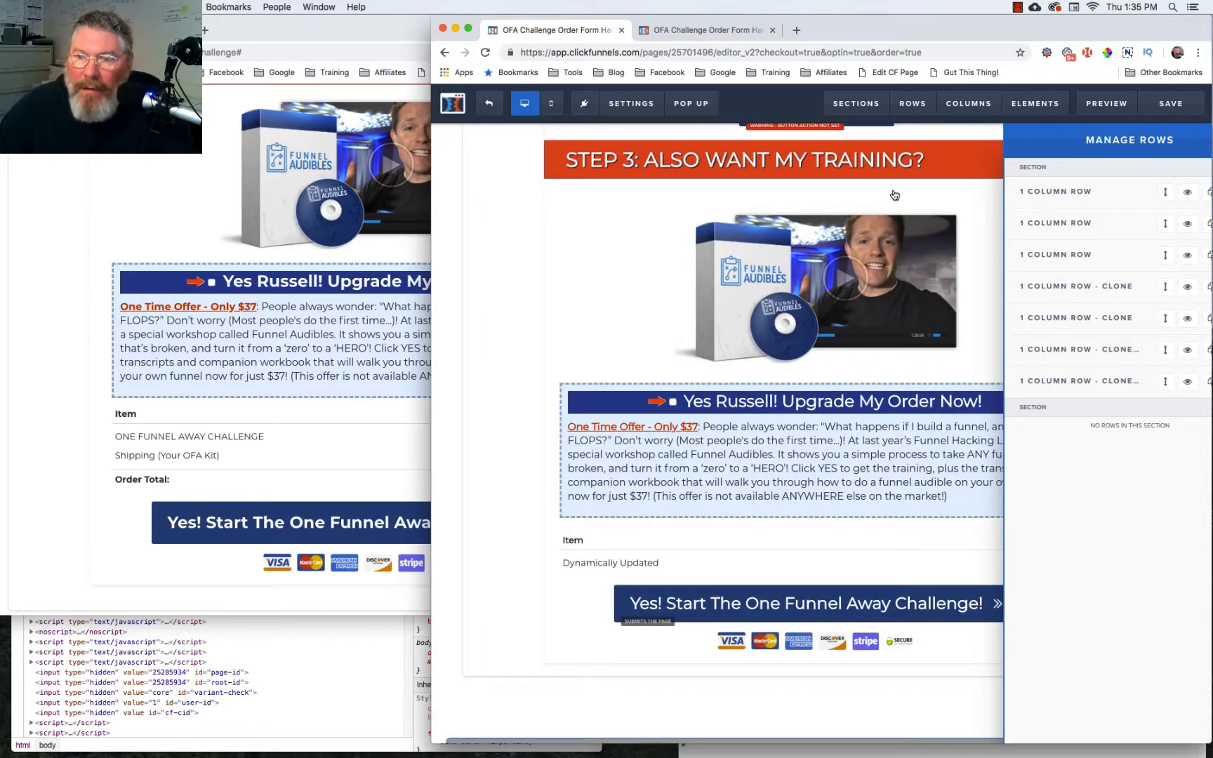
Retitle the content row below the STEP 3 heading as "Order-3" in its CSS info.
{"action": "left_click", "coordinate": [895, 196]}
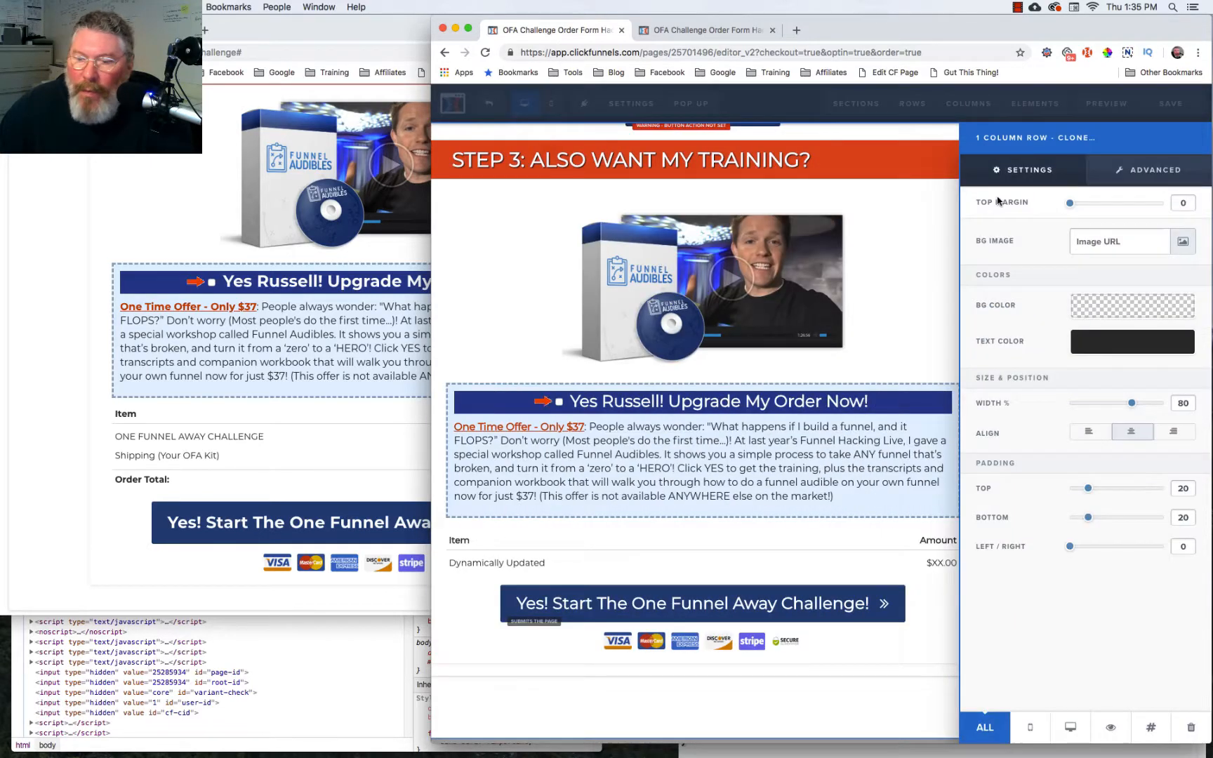
{"action": "left_click", "coordinate": [1151, 730]}
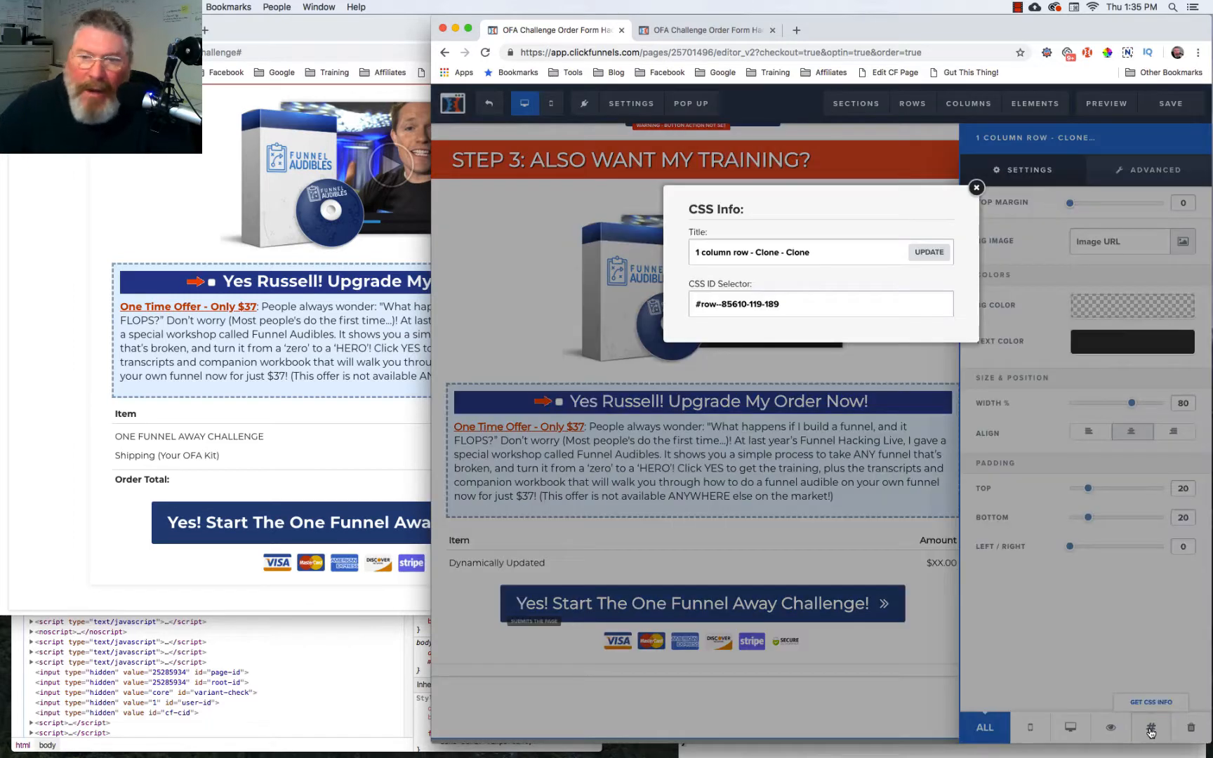
{"action": "left_click_drag", "start_coordinate": [823, 254], "coordinate": [669, 255]}
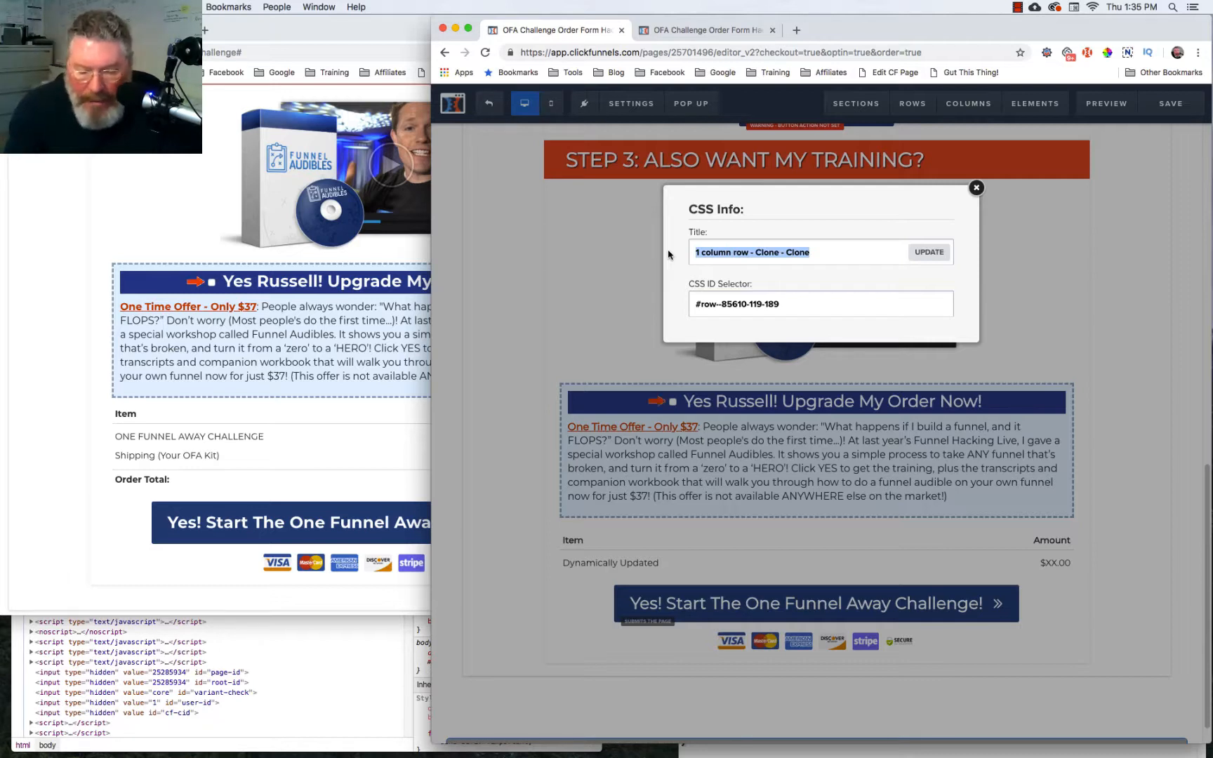
{"action": "type", "text": "Order"}
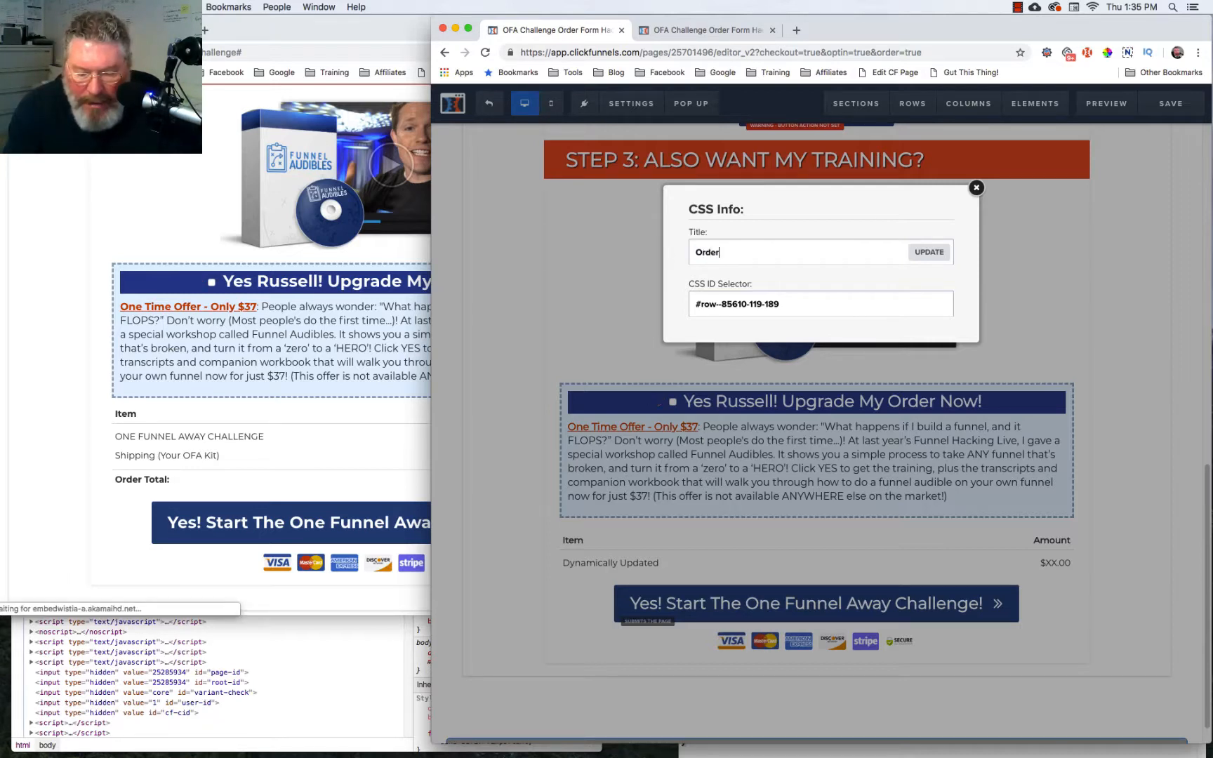
{"action": "type", "text": "-3"}
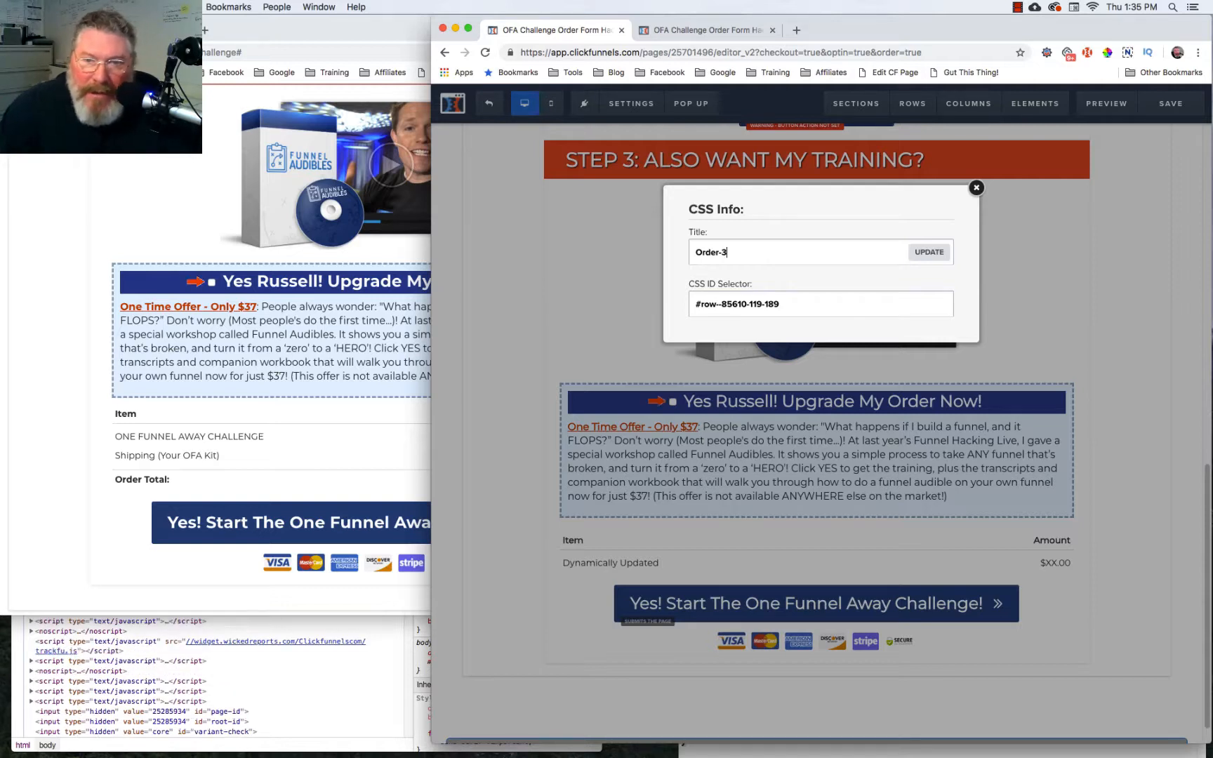
{"action": "left_click", "coordinate": [739, 247]}
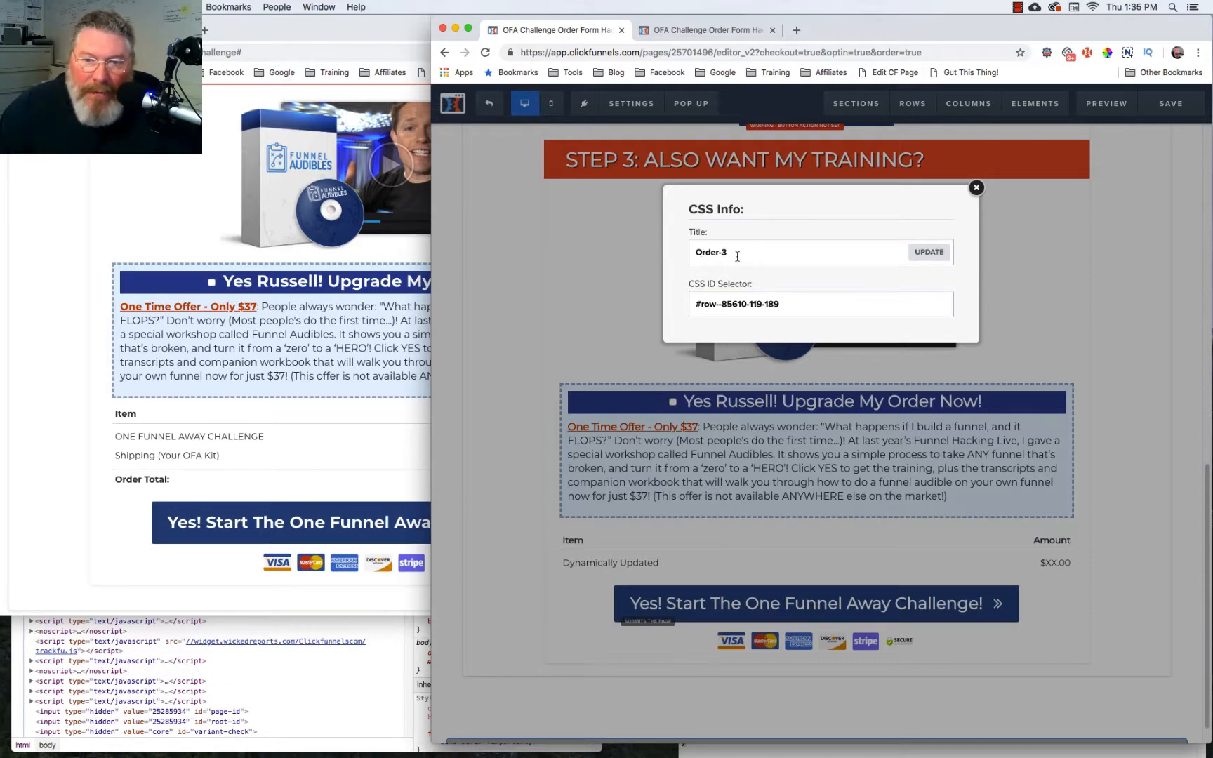
{"action": "left_click", "coordinate": [937, 254]}
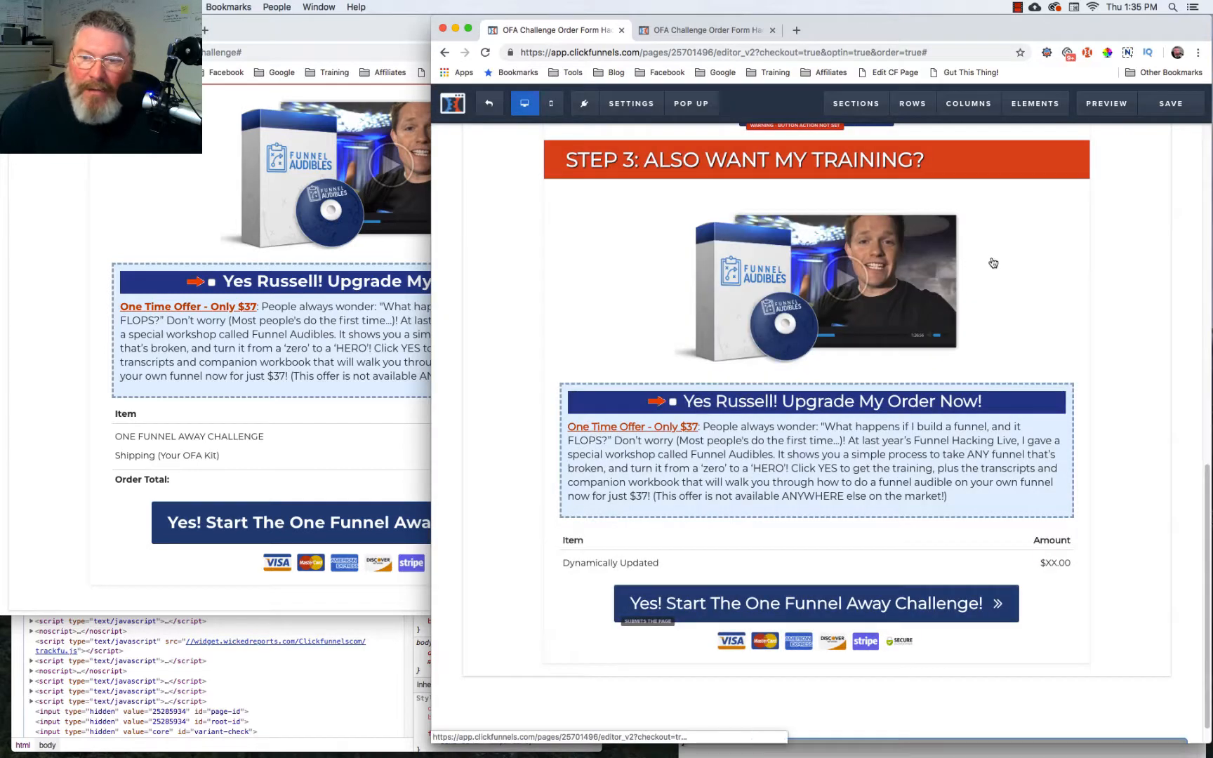
Retitle the billing fields row below the STEP 2 heading as "Order-2" in its CSS info.
{"action": "scroll", "coordinate": [1018, 267], "scroll_direction": "up", "scroll_amount": 5}
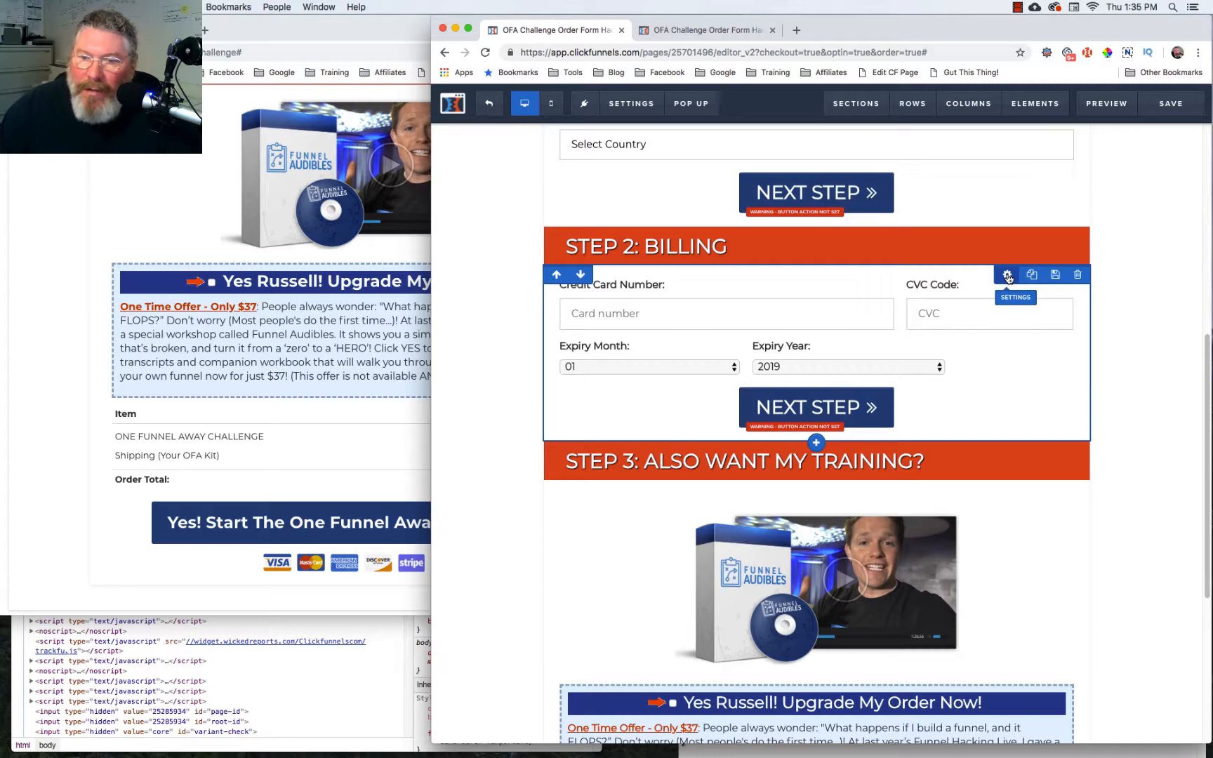
{"action": "left_click", "coordinate": [1088, 532]}
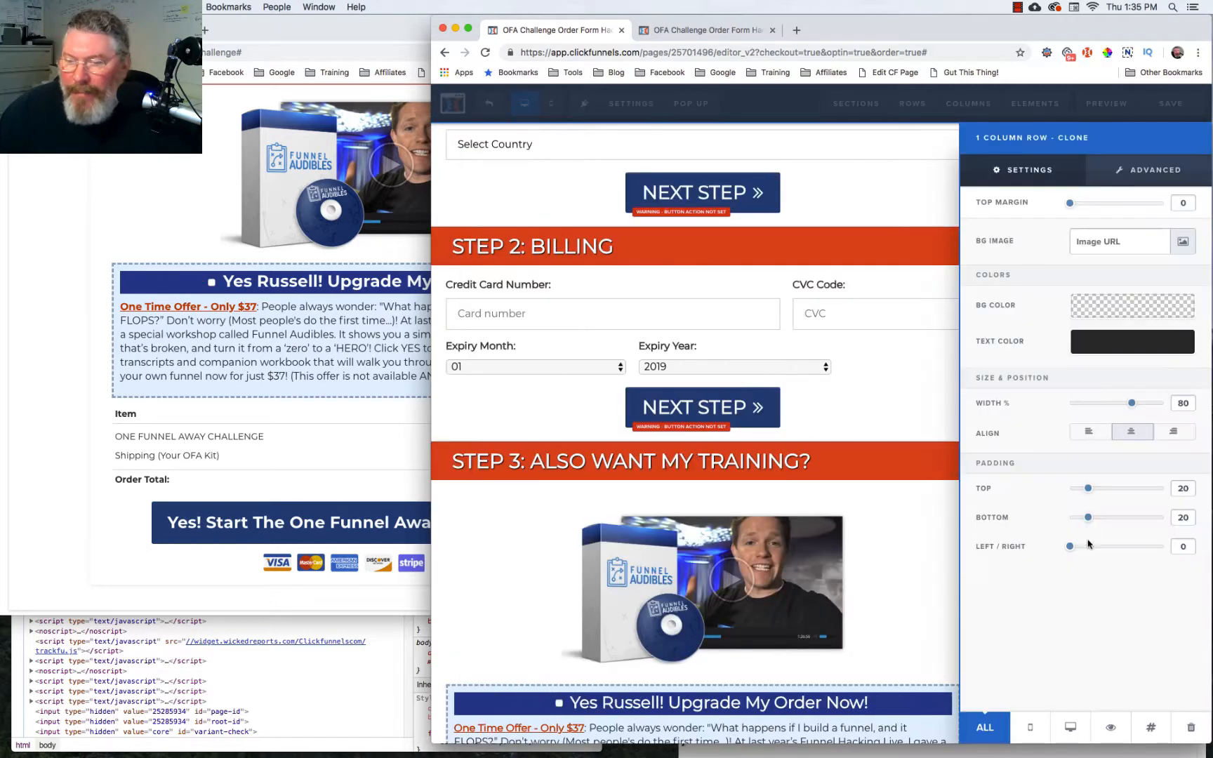
{"action": "left_click", "coordinate": [1151, 727]}
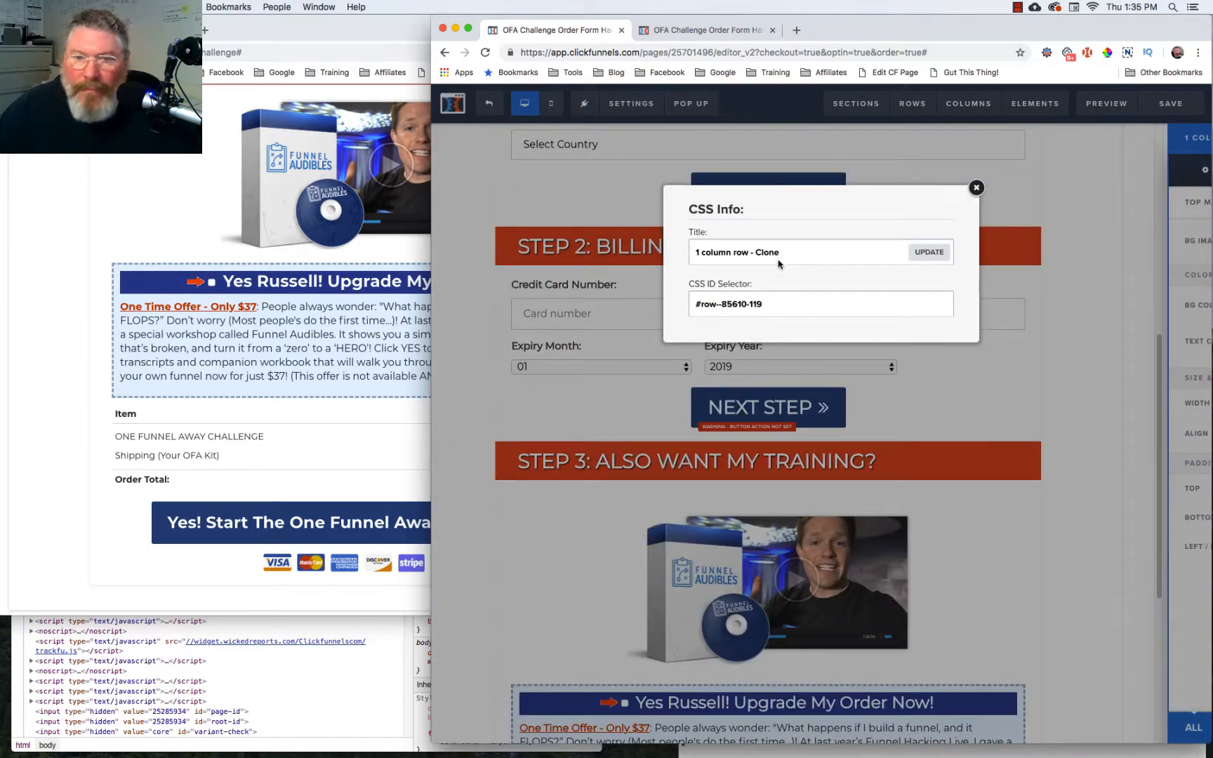
{"action": "left_click_drag", "start_coordinate": [781, 253], "coordinate": [618, 250]}
{"action": "type", "text": "o"}
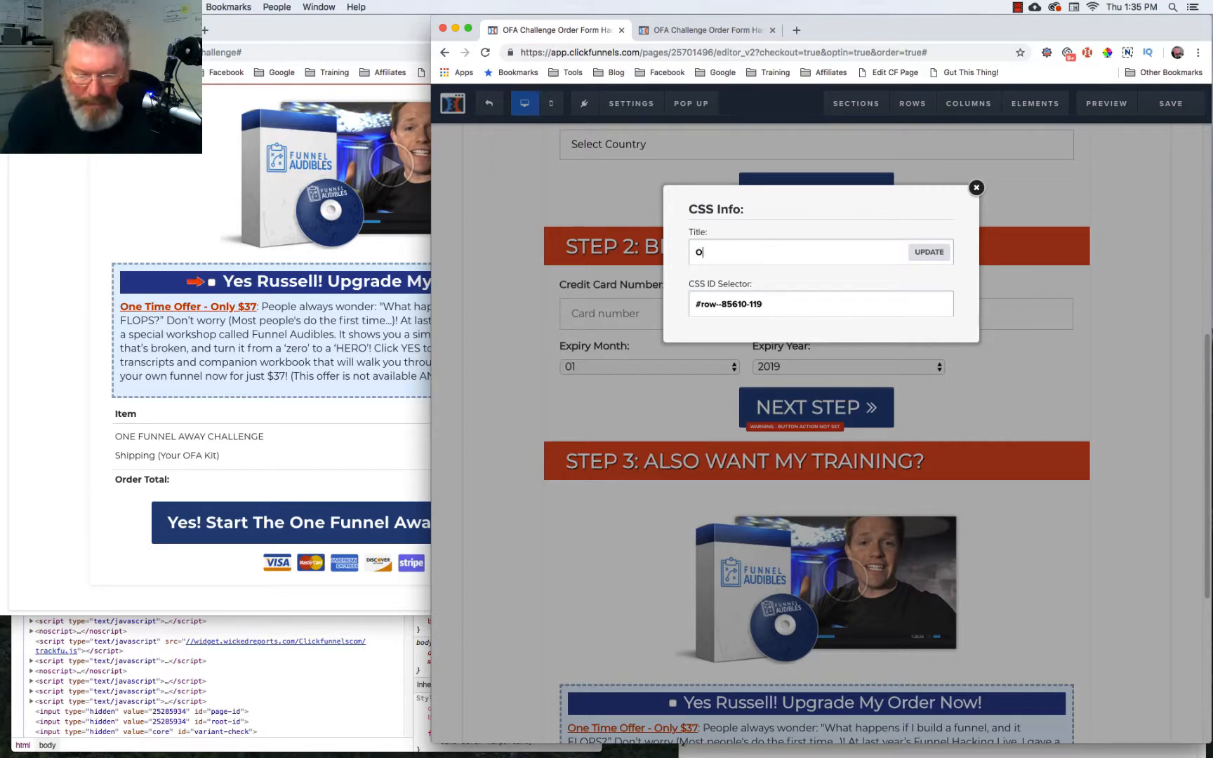
{"action": "type", "text": "rder-2"}
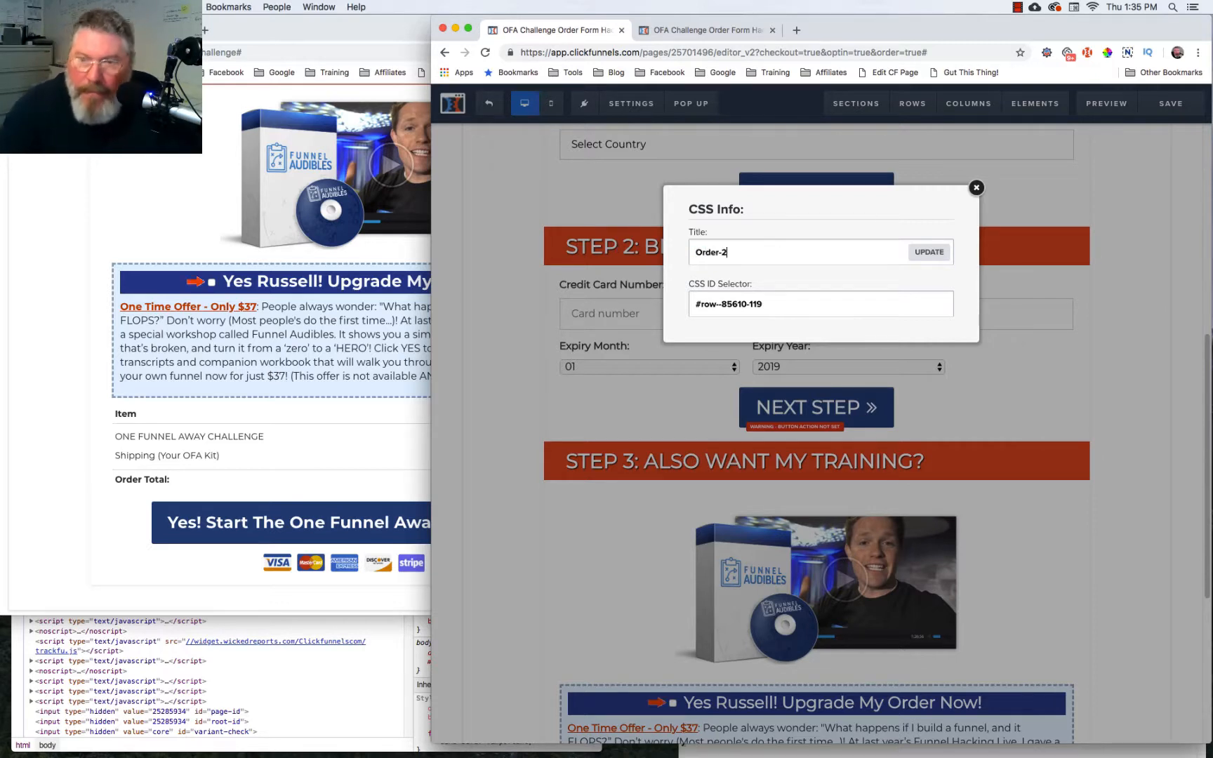
{"action": "left_click", "coordinate": [940, 254]}
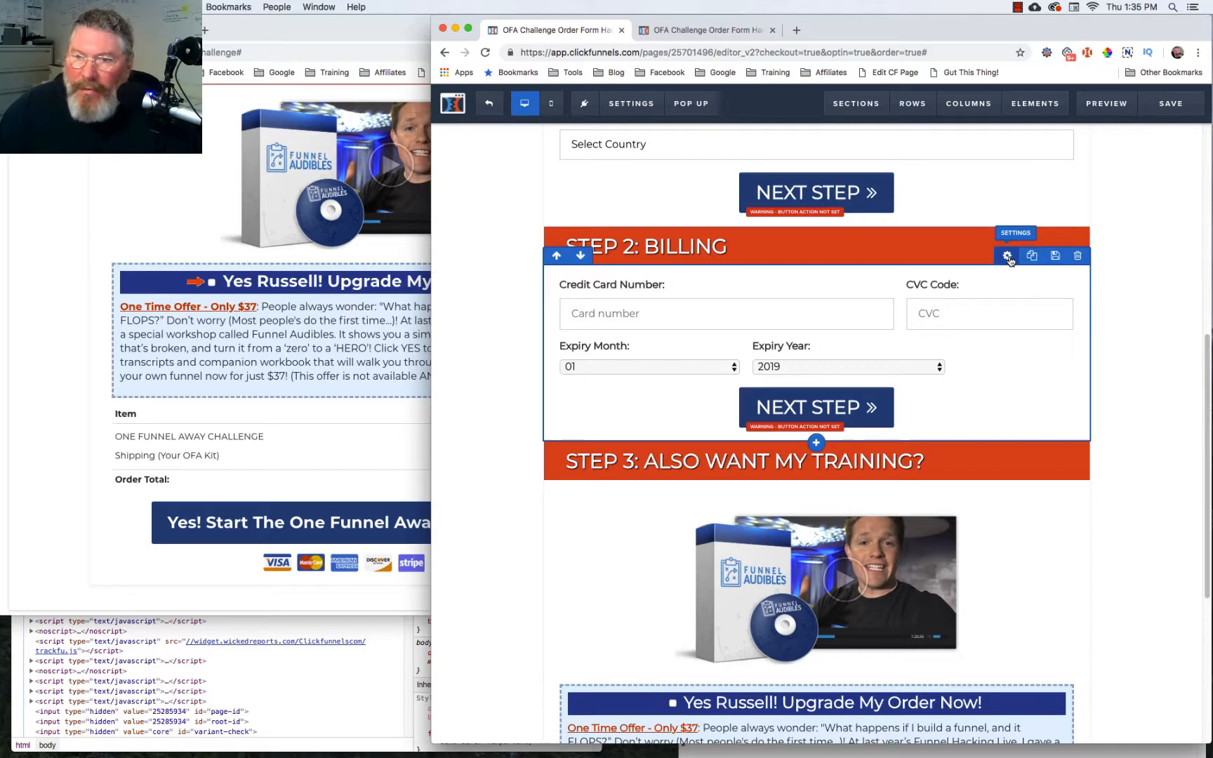
Reopen the CSS info of the STEP 2 billing row to check its title and ID selector, and close it.
{"action": "left_click", "coordinate": [1007, 257]}
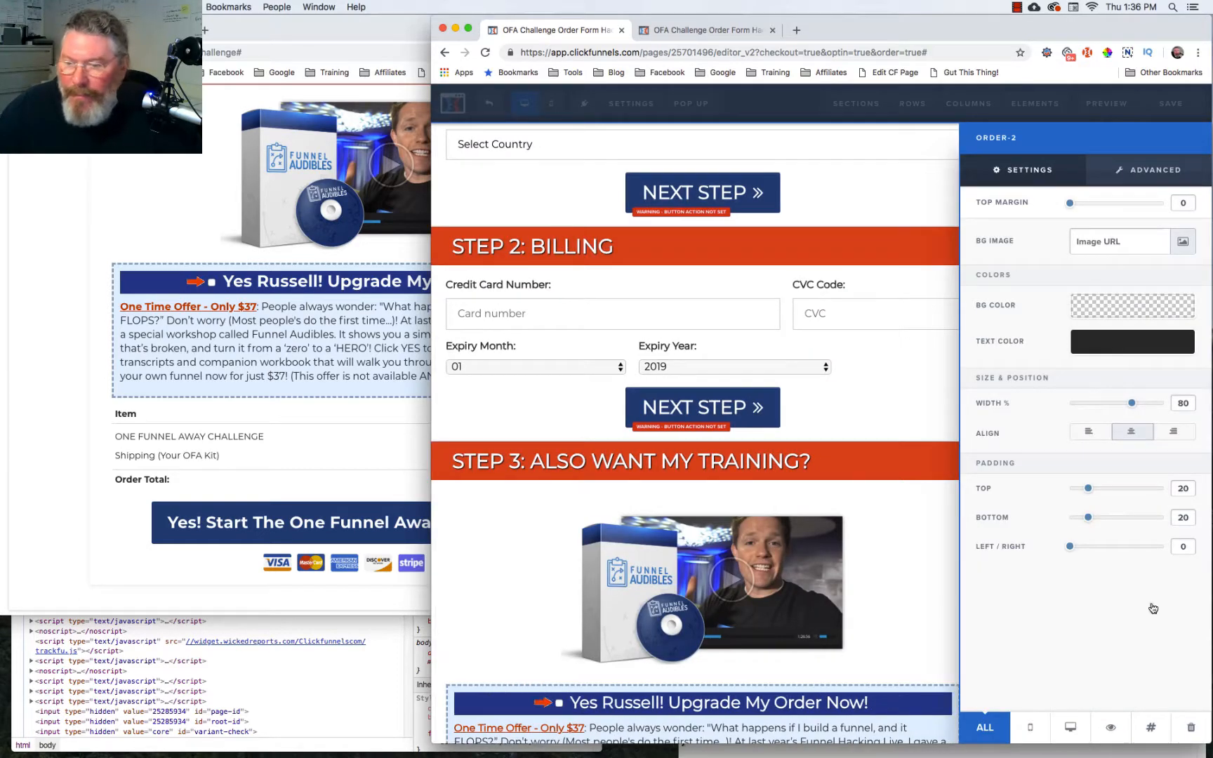
{"action": "left_click", "coordinate": [1152, 727]}
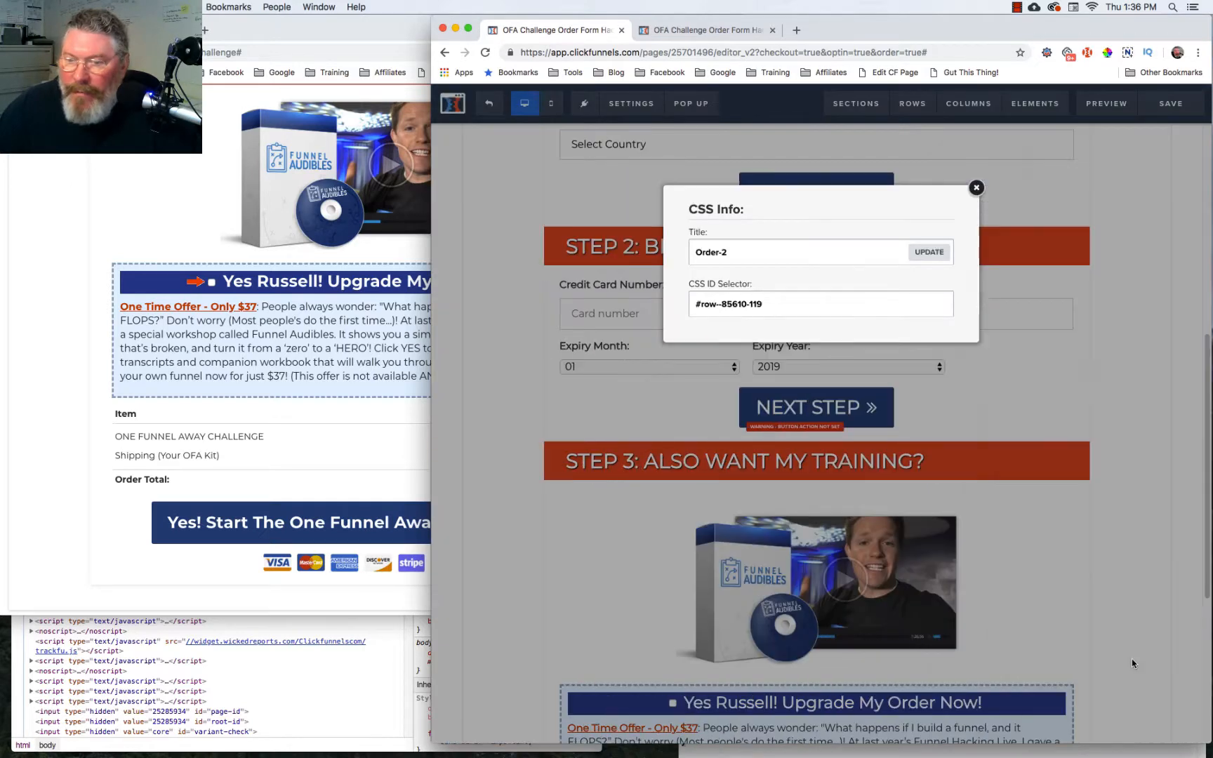
{"action": "left_click", "coordinate": [976, 188]}
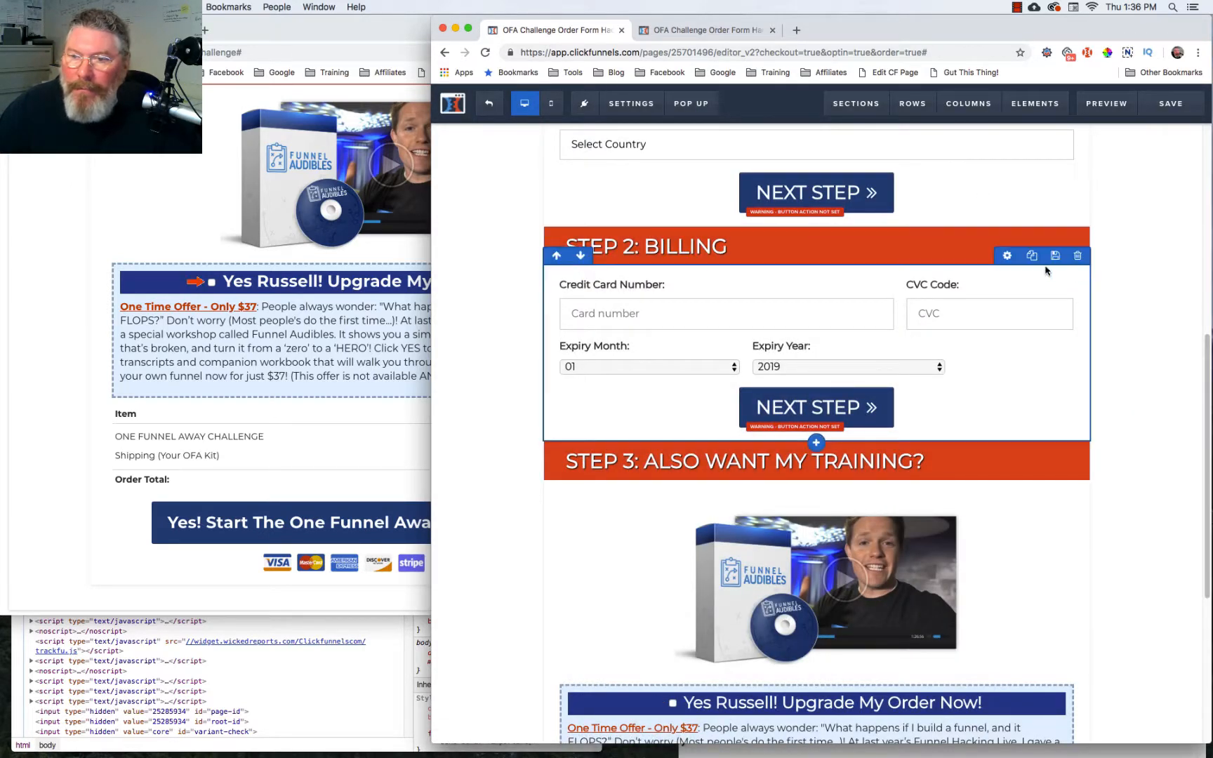
Hide the Order-2 billing row and the Order-3 row in the editor, and save the page.
{"action": "left_click", "coordinate": [1007, 257]}
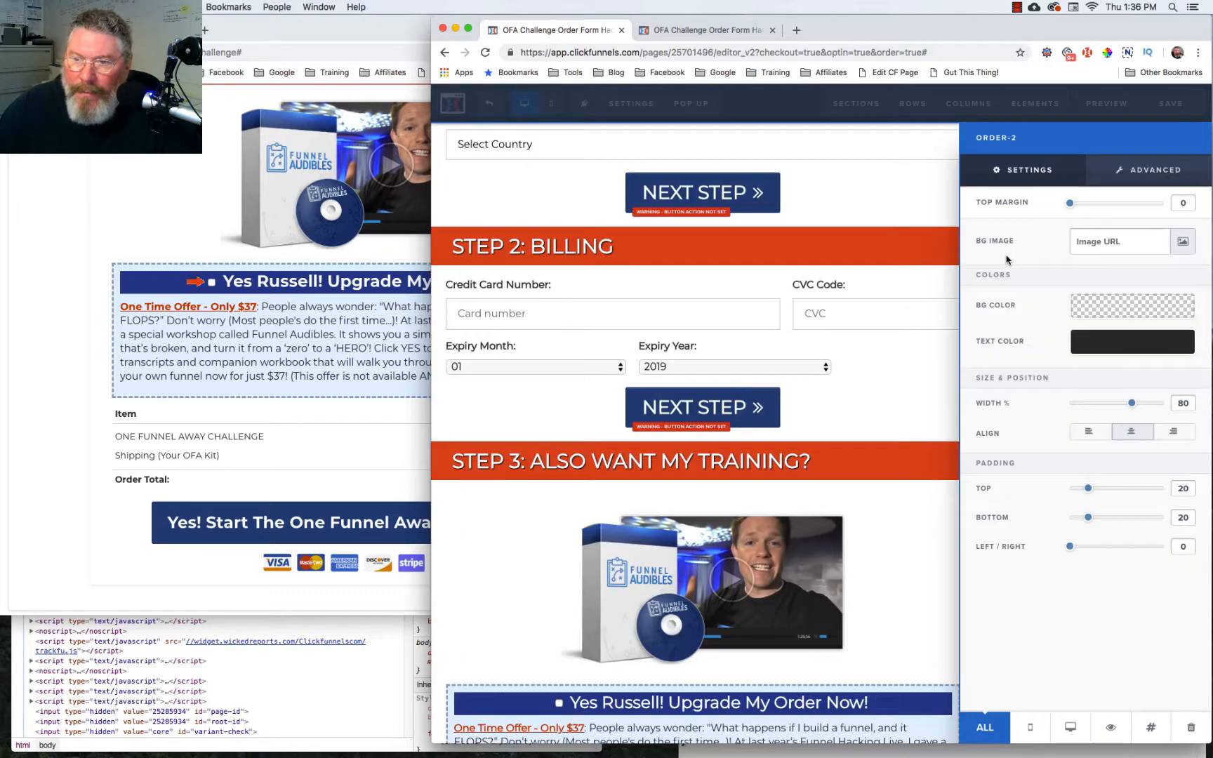
{"action": "left_click", "coordinate": [1113, 728]}
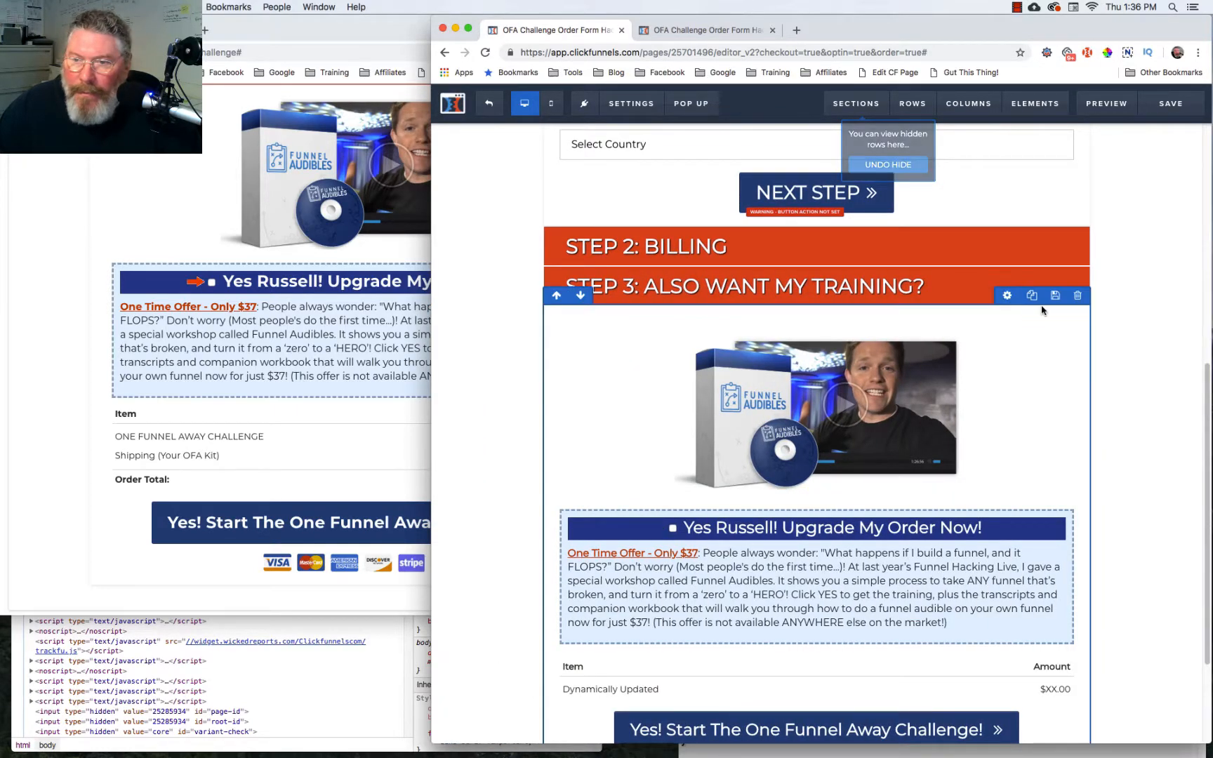
{"action": "left_click", "coordinate": [1007, 296]}
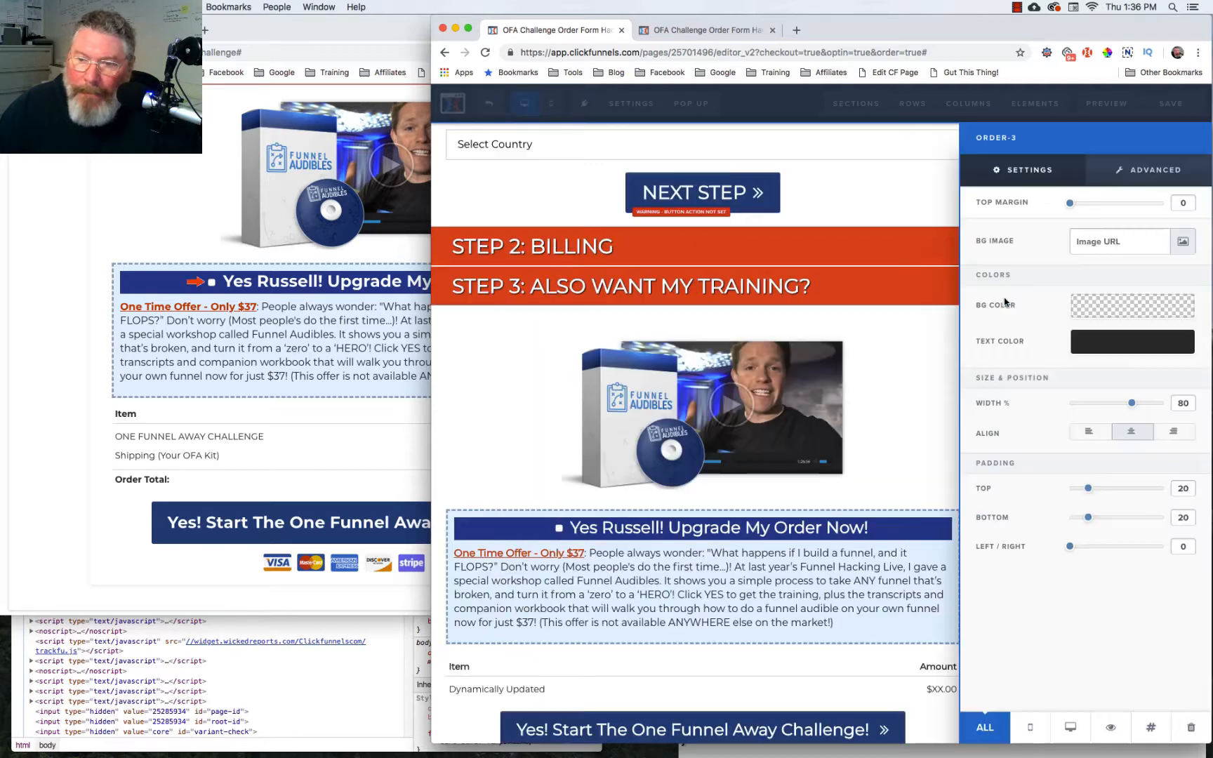
{"action": "left_click", "coordinate": [1113, 728]}
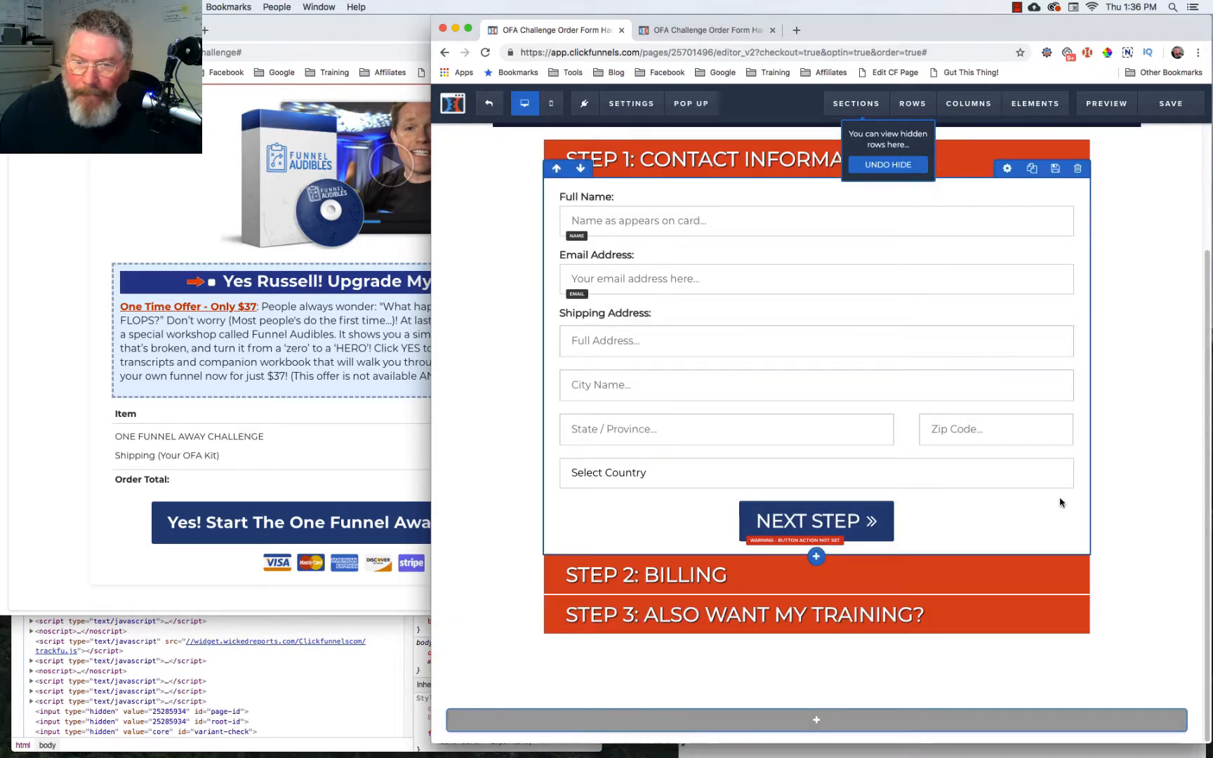
{"action": "left_click", "coordinate": [1170, 107]}
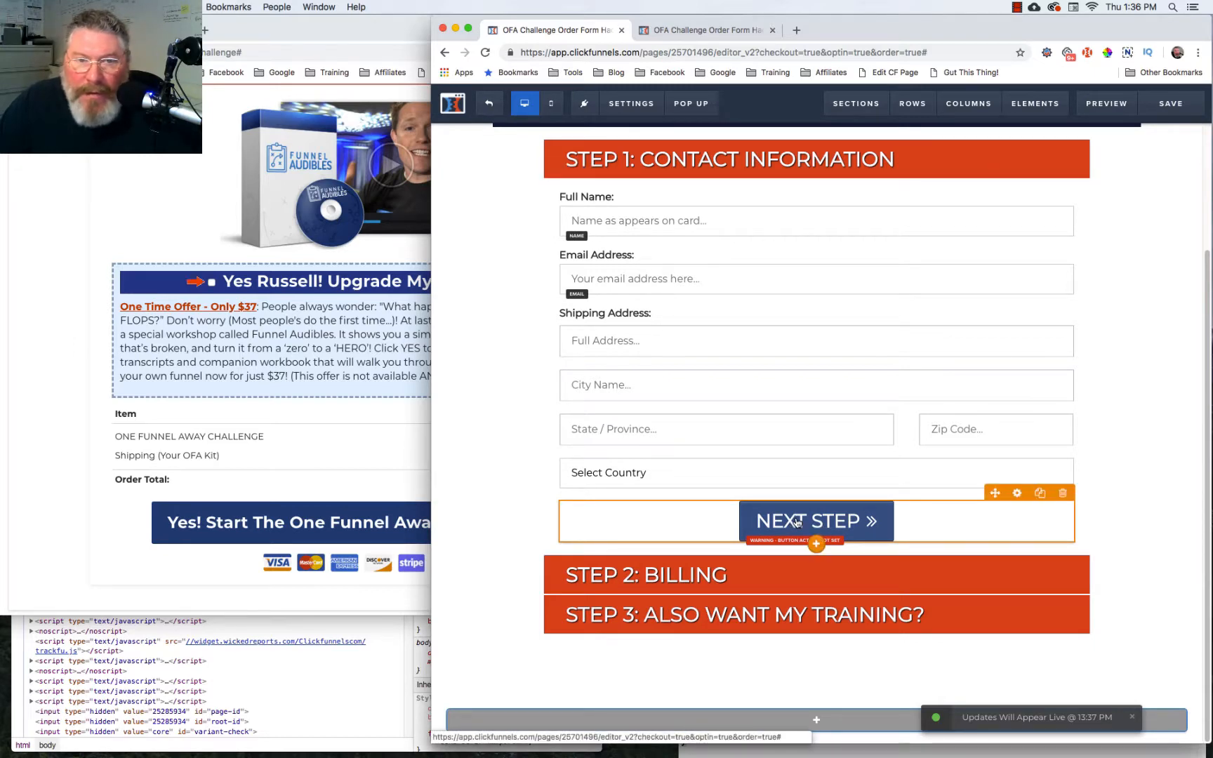
Set the STEP 1 Next Step button's action to Show / Hide, showing the row Order-2.
{"action": "left_click", "coordinate": [797, 521]}
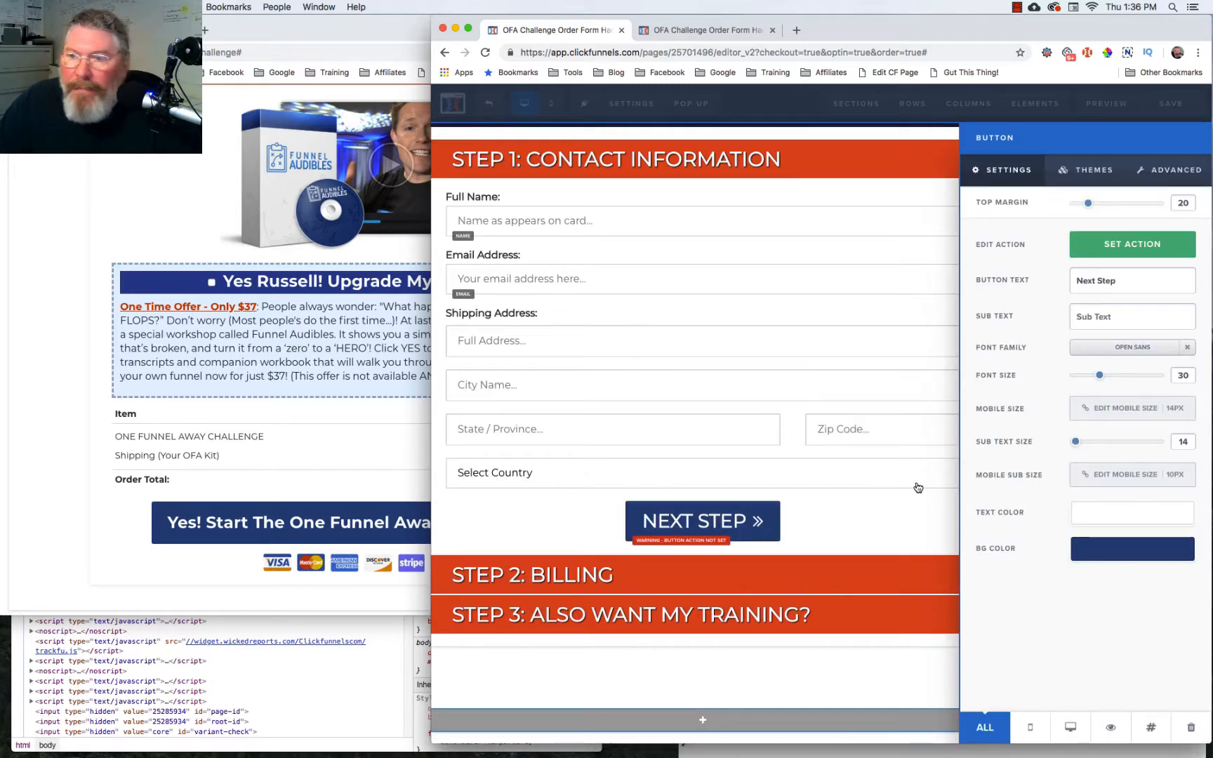
{"action": "left_click", "coordinate": [1122, 252]}
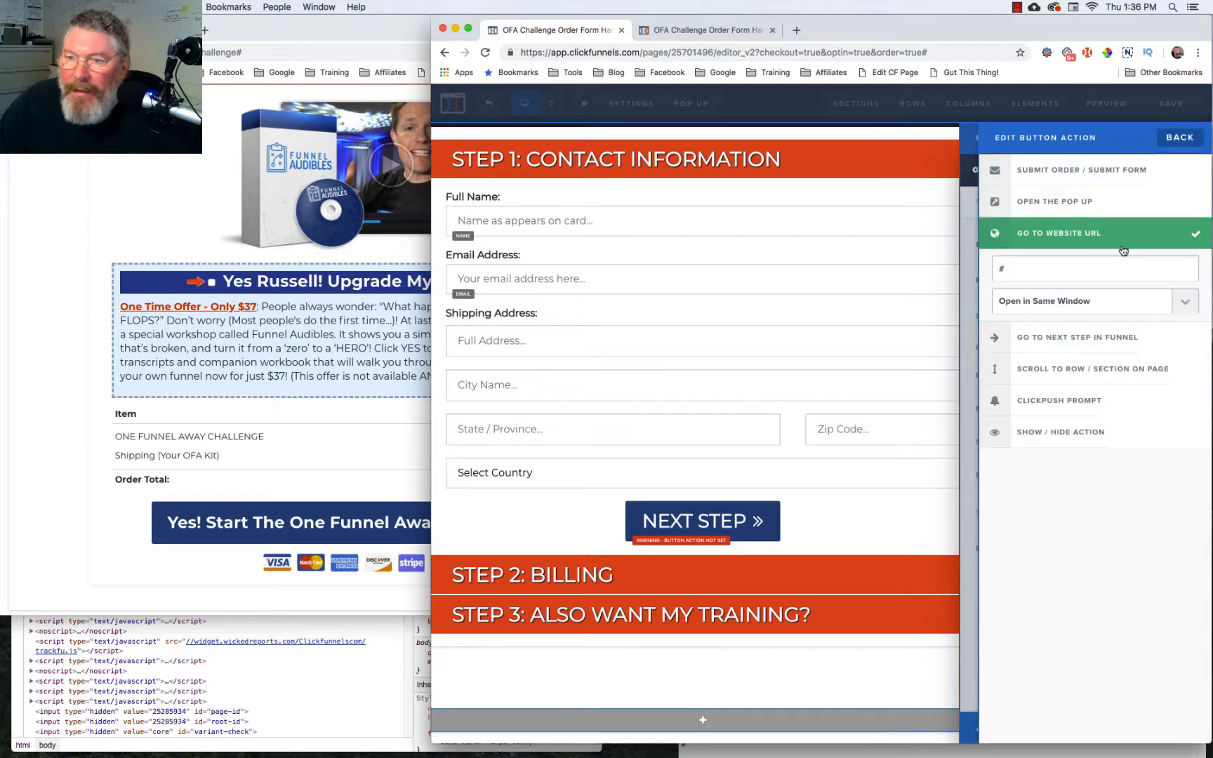
{"action": "left_click", "coordinate": [1040, 436]}
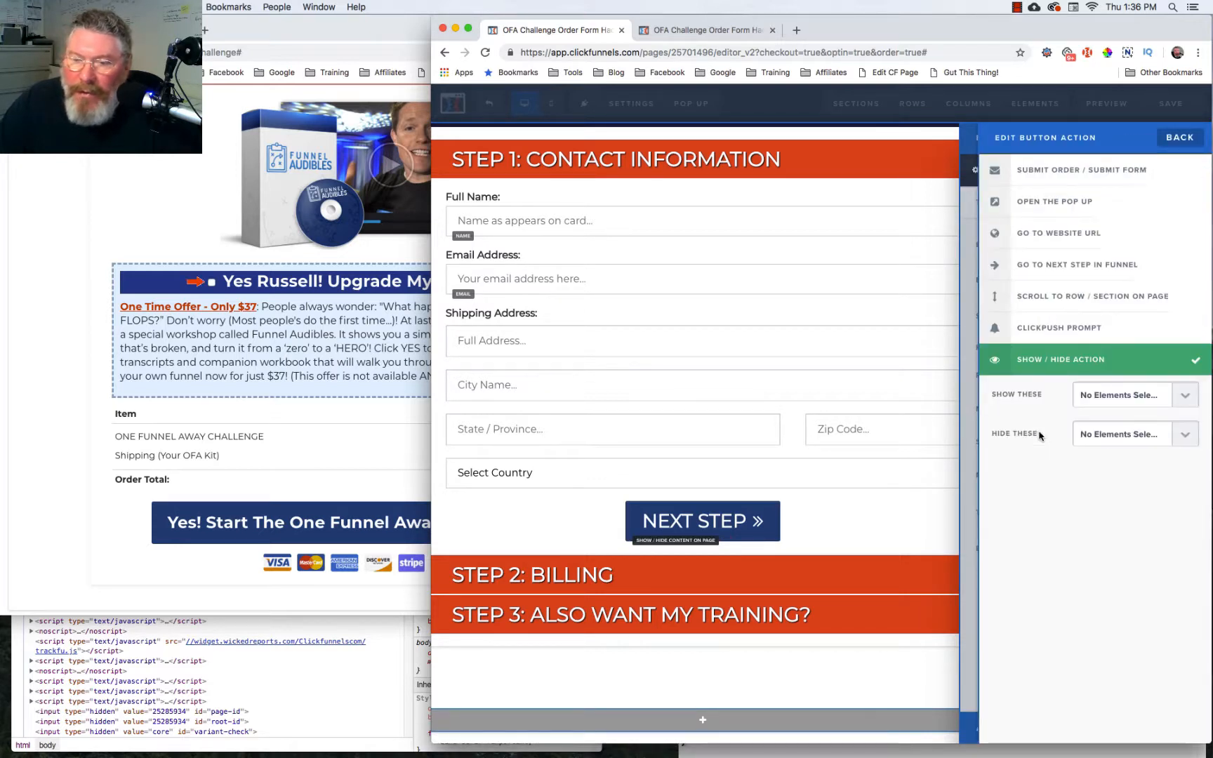
{"action": "left_click", "coordinate": [1123, 398]}
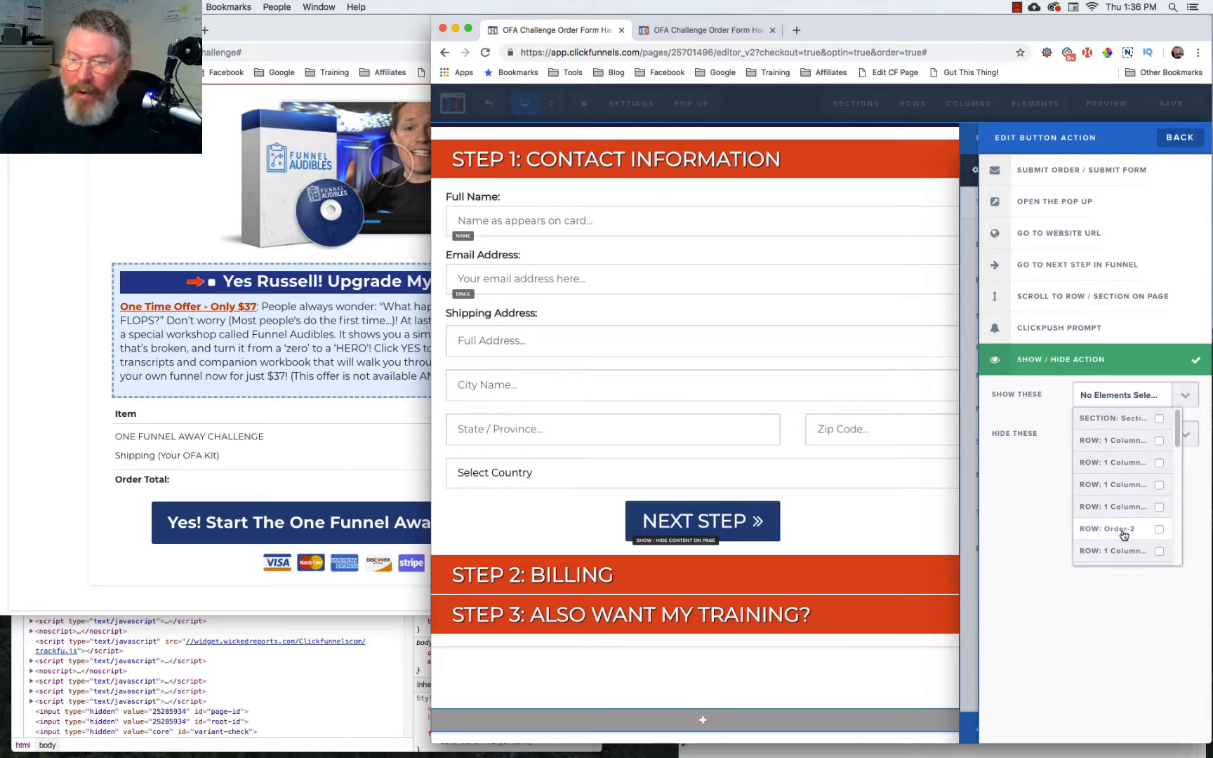
{"action": "left_click", "coordinate": [1158, 530]}
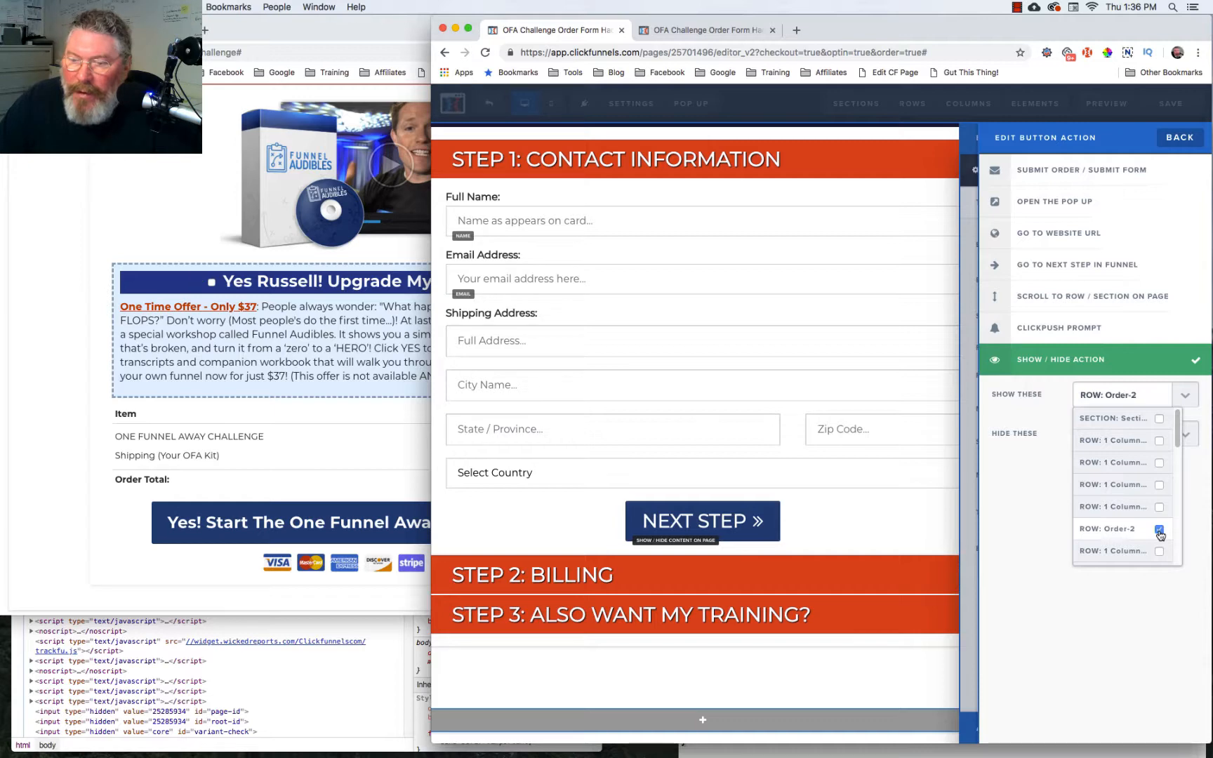
{"action": "left_click", "coordinate": [847, 520]}
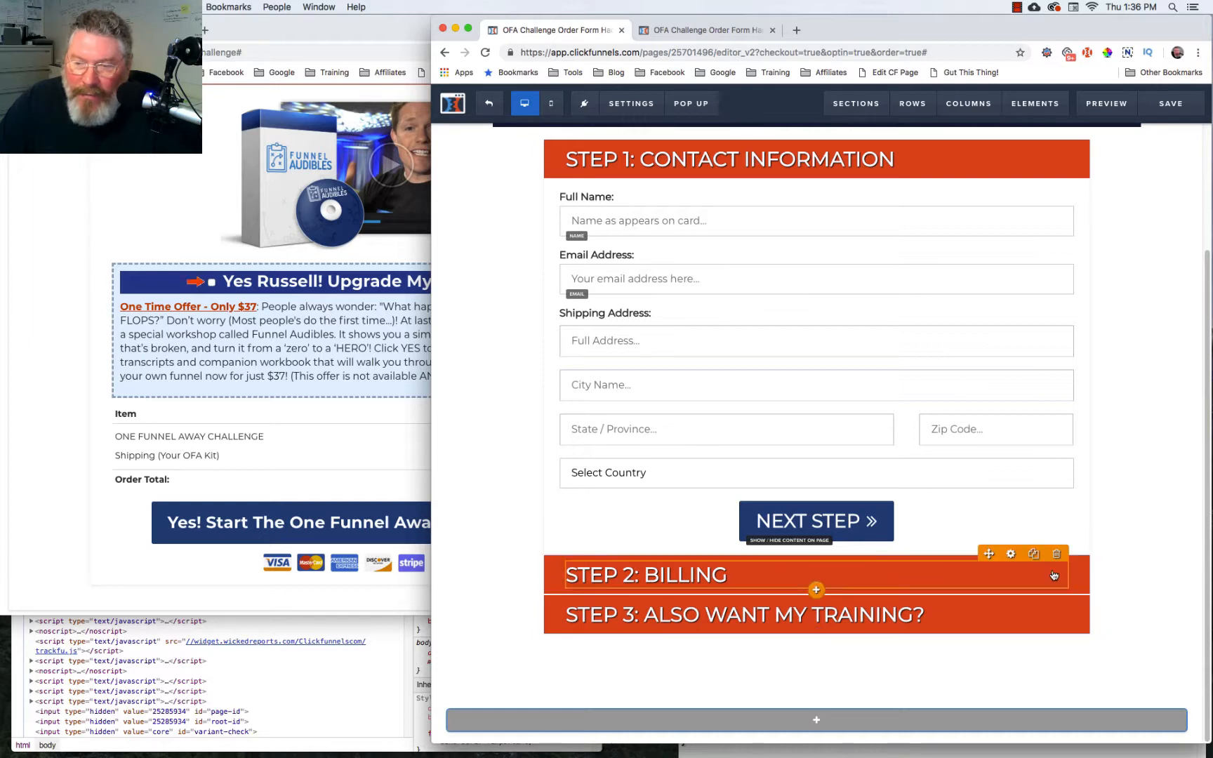
Unhide the Order-2 row through row management and close the row list.
{"action": "left_click", "coordinate": [911, 104]}
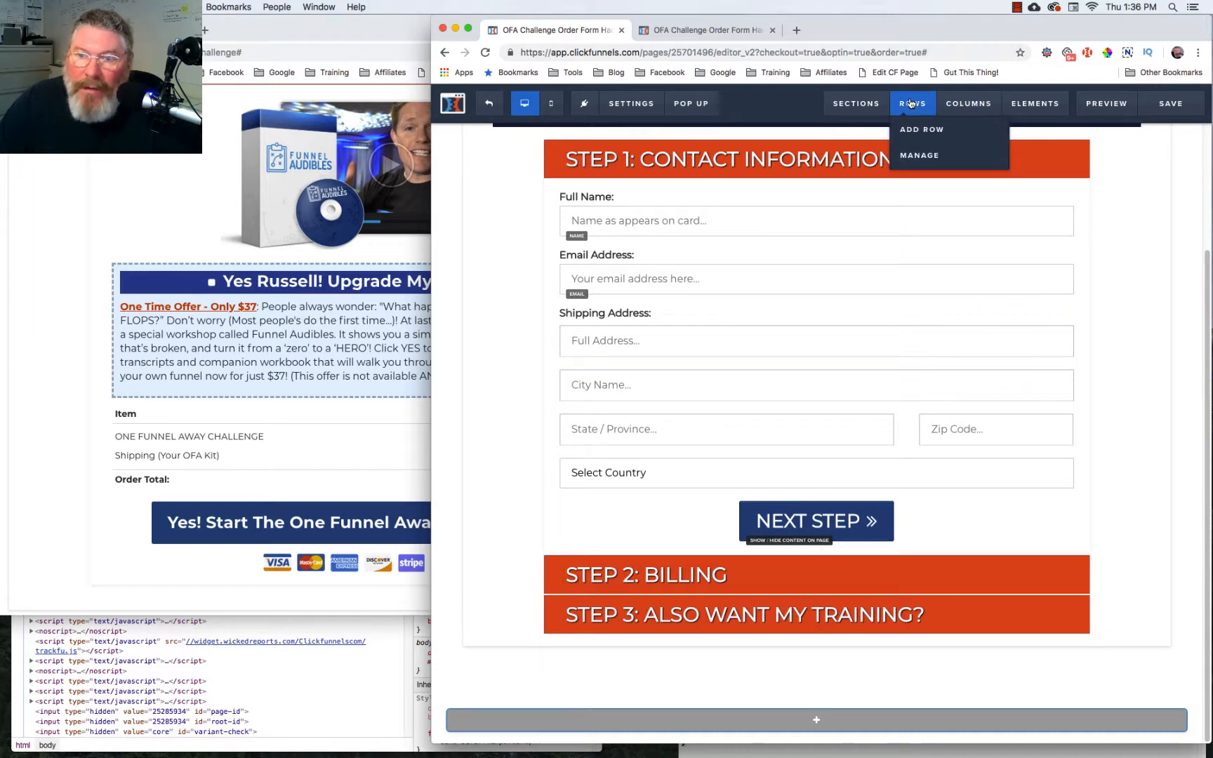
{"action": "left_click", "coordinate": [916, 157]}
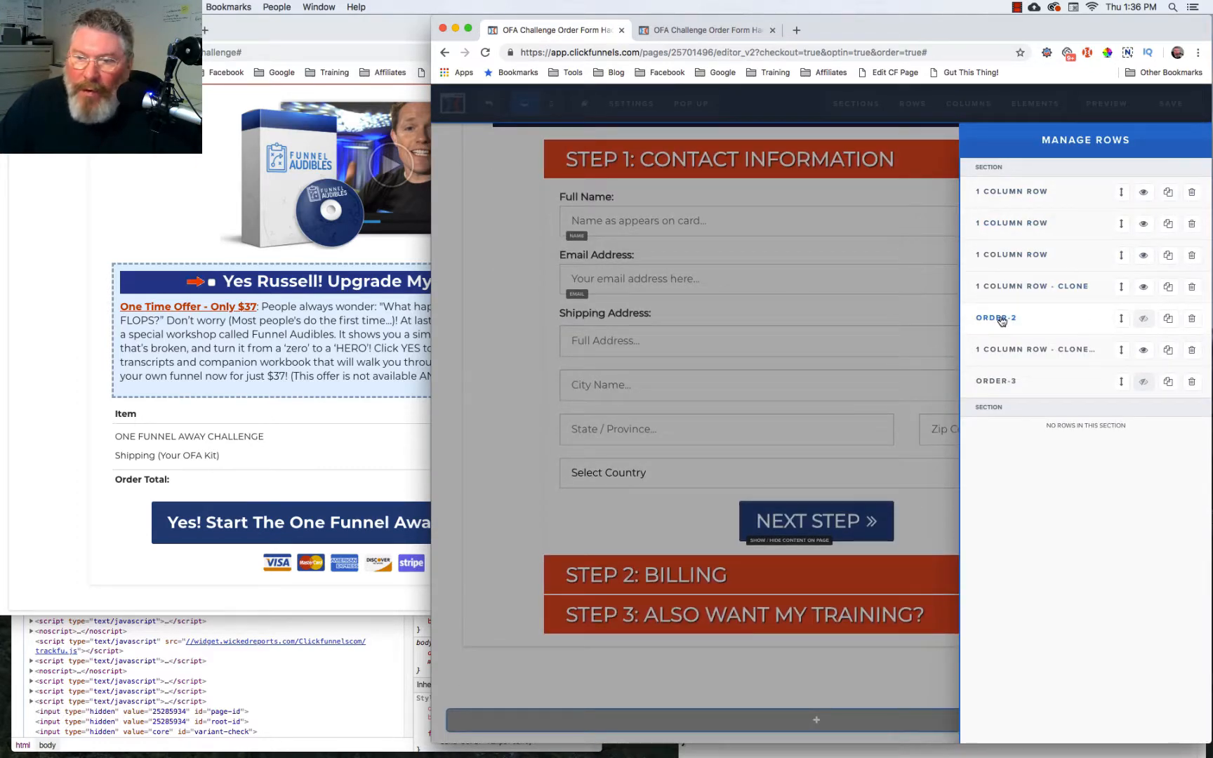
{"action": "left_click", "coordinate": [1143, 318]}
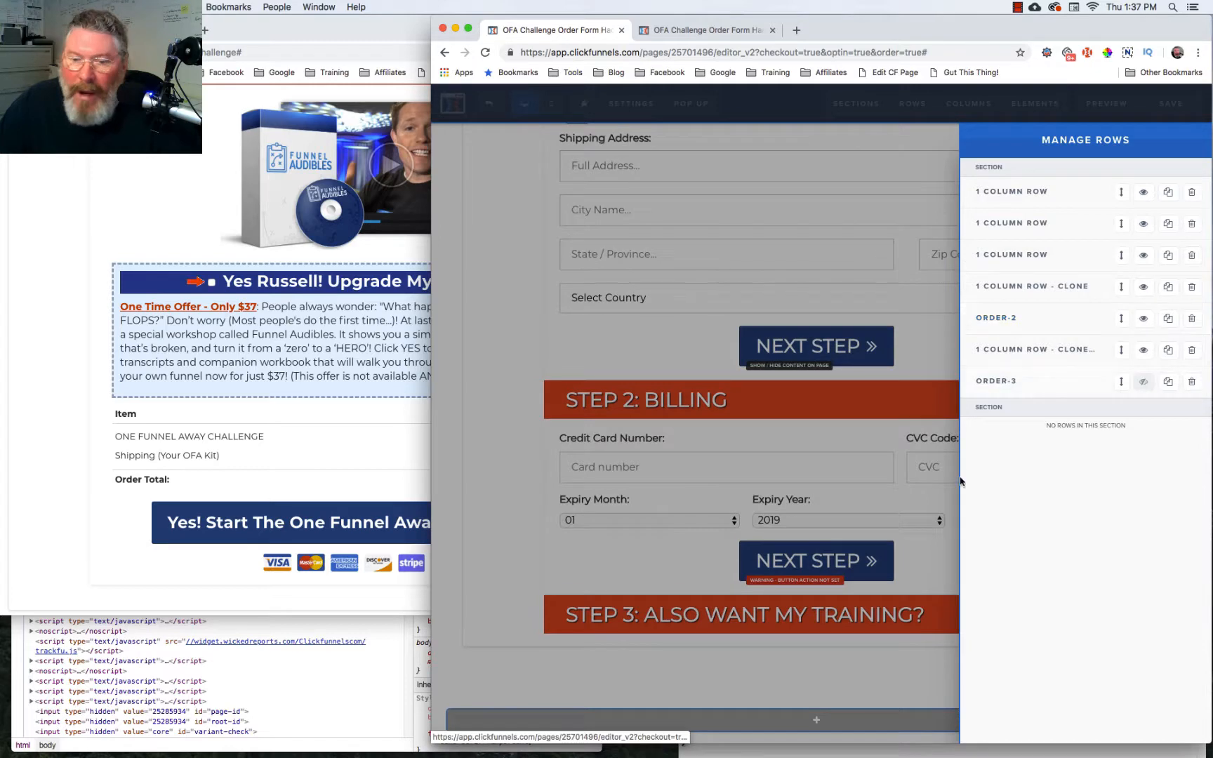
{"action": "left_click", "coordinate": [823, 566]}
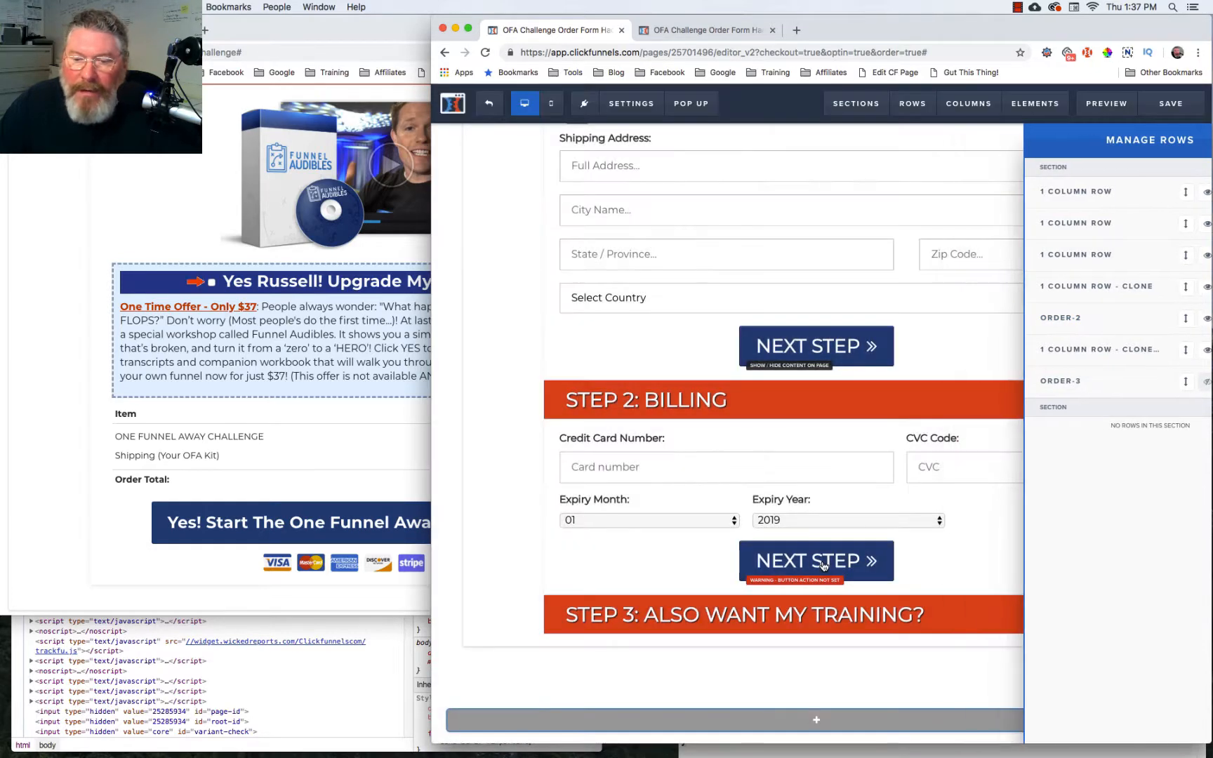
Set the STEP 2 Next Step button's action to Show / Hide, showing the row Order-3.
{"action": "left_click", "coordinate": [823, 566]}
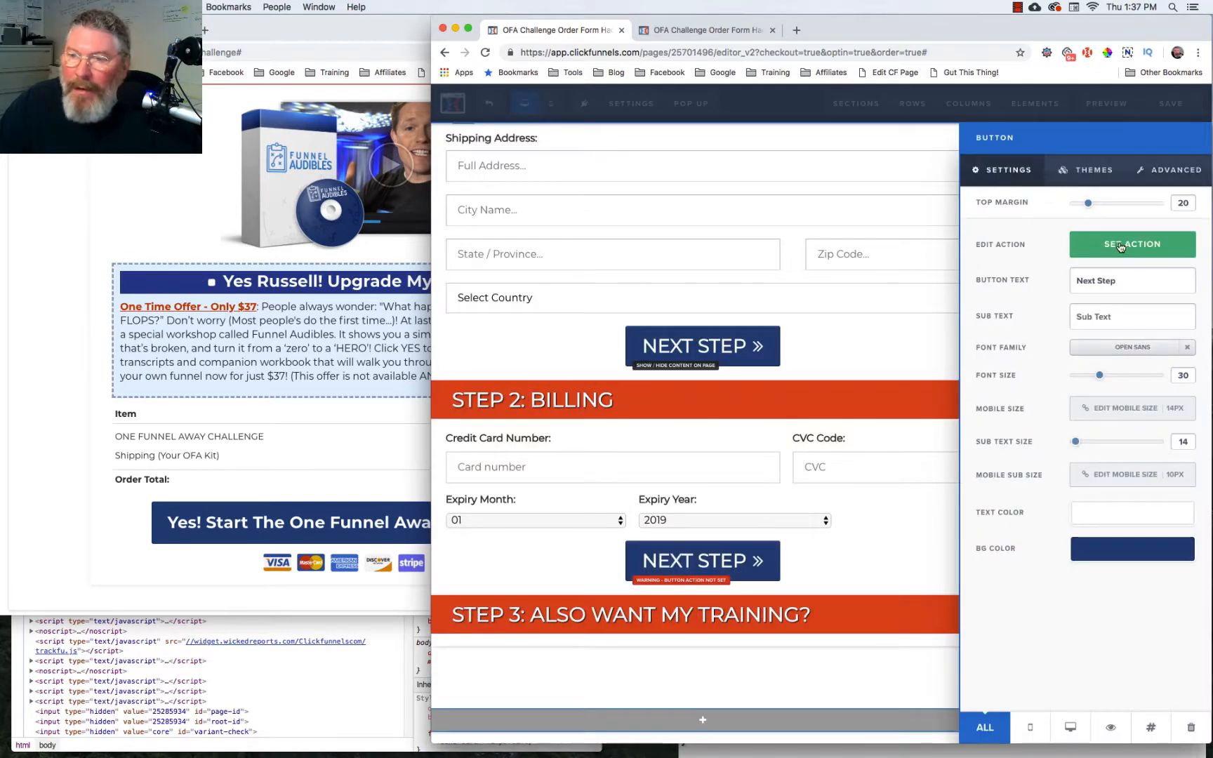
{"action": "left_click", "coordinate": [1116, 245]}
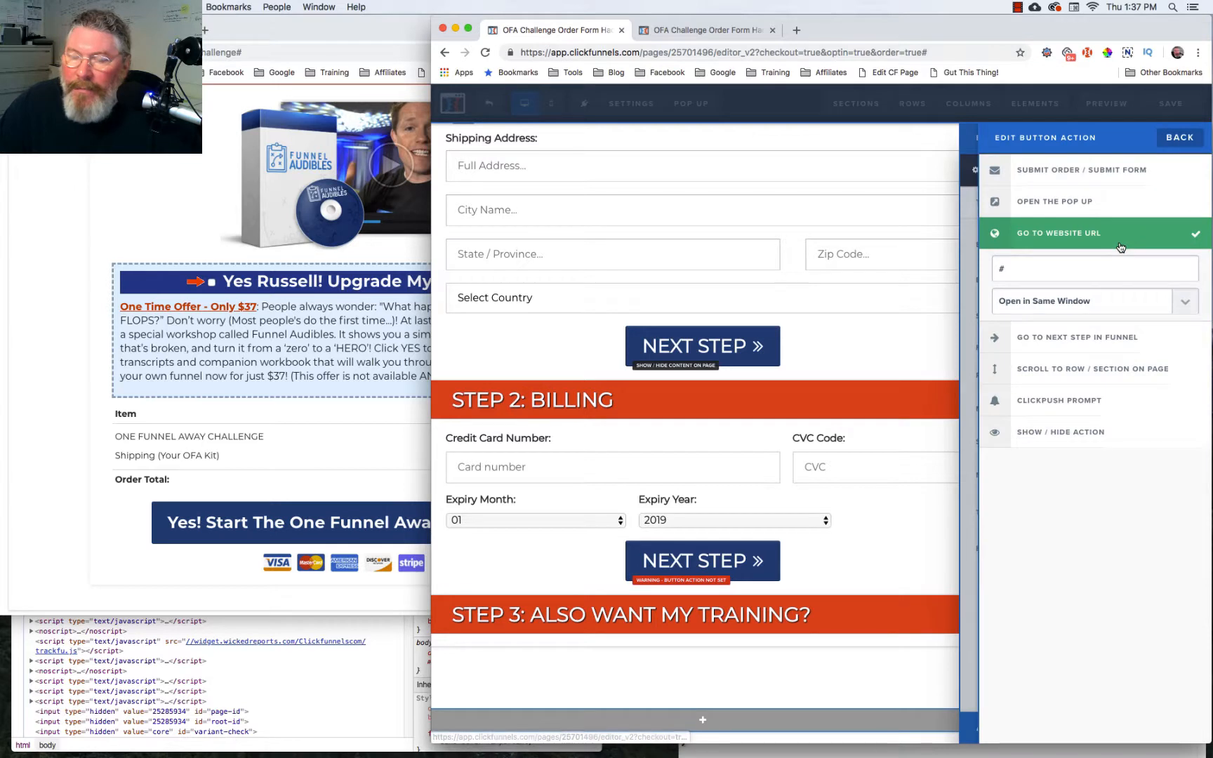
{"action": "left_click", "coordinate": [1069, 431]}
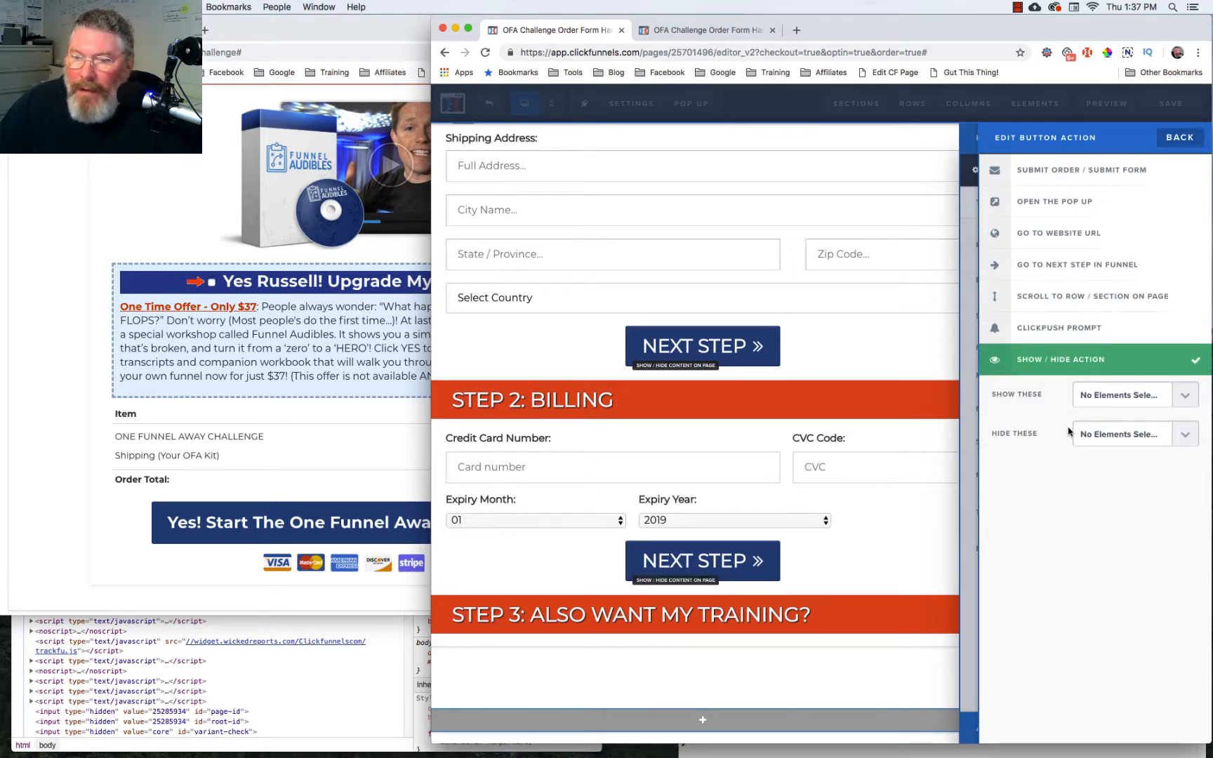
{"action": "left_click", "coordinate": [1135, 399]}
{"action": "scroll", "coordinate": [1128, 502], "scroll_direction": "down", "scroll_amount": 5}
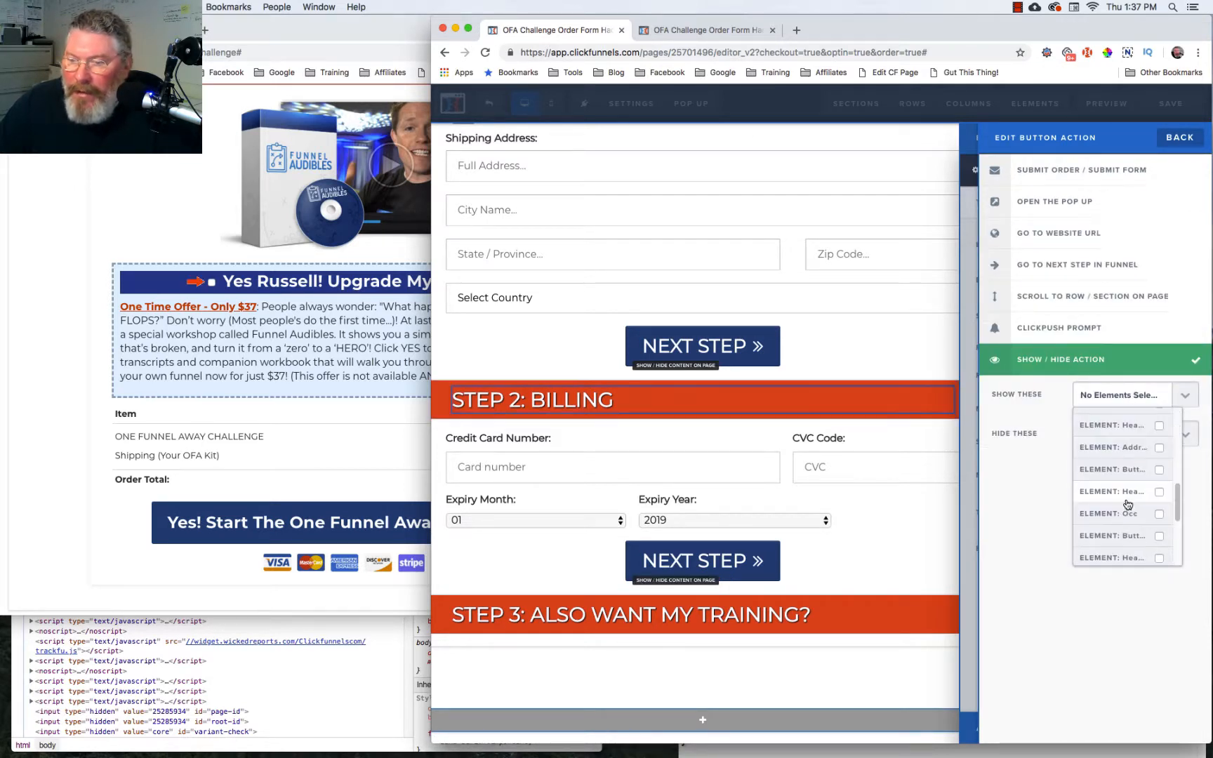
{"action": "scroll", "coordinate": [1130, 499], "scroll_direction": "up", "scroll_amount": 5}
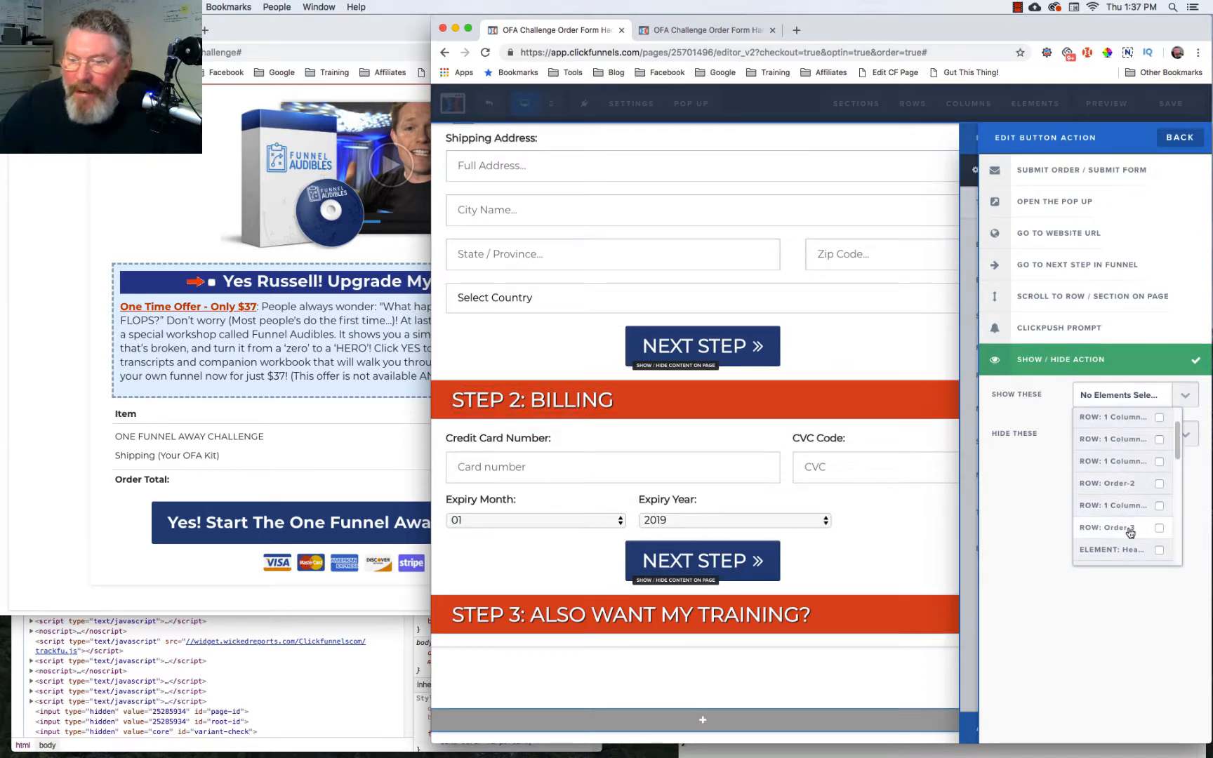
{"action": "left_click", "coordinate": [1130, 530]}
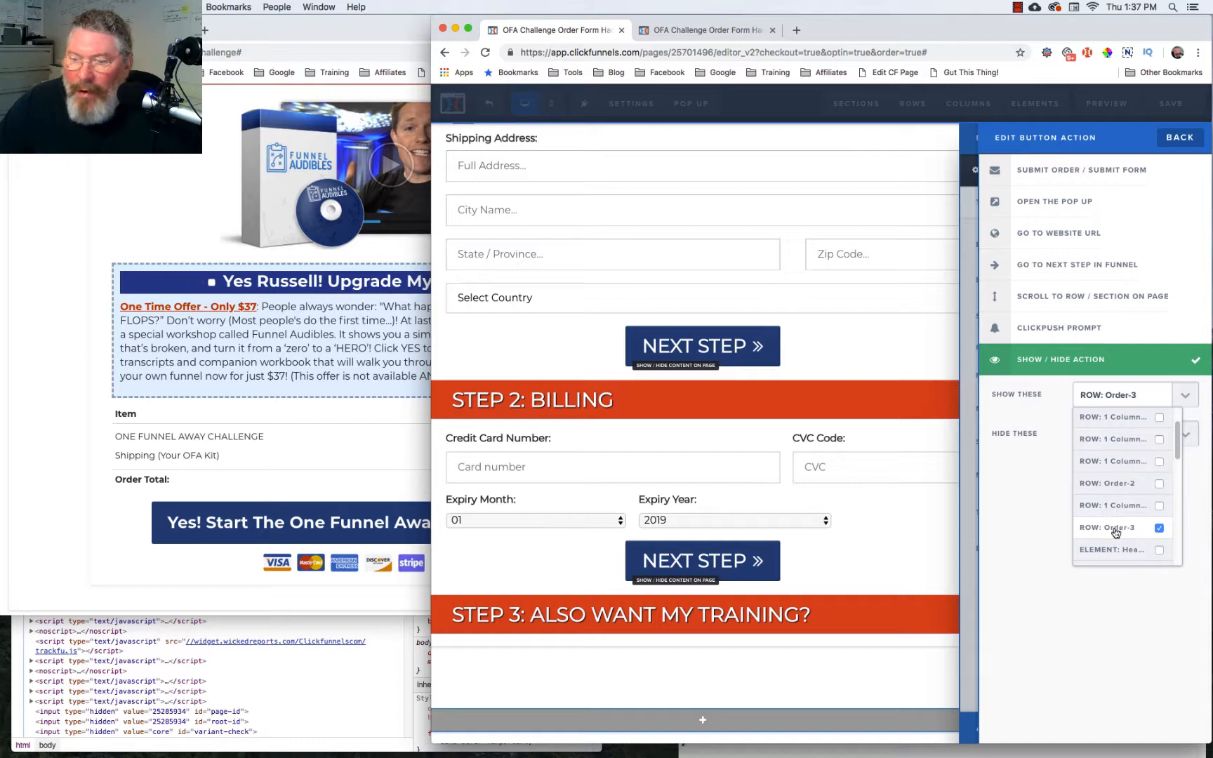
{"action": "left_click", "coordinate": [909, 532]}
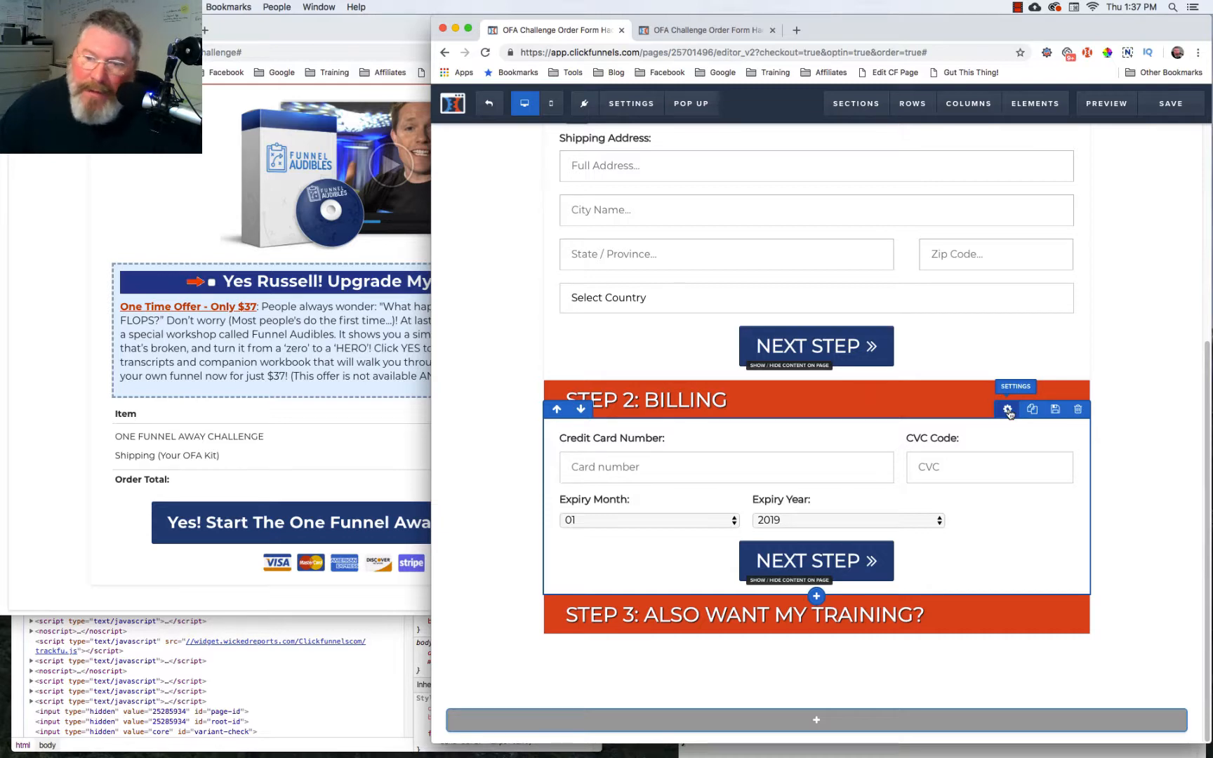
Hide the Order-2 billing row again and save the page.
{"action": "left_click", "coordinate": [1007, 410]}
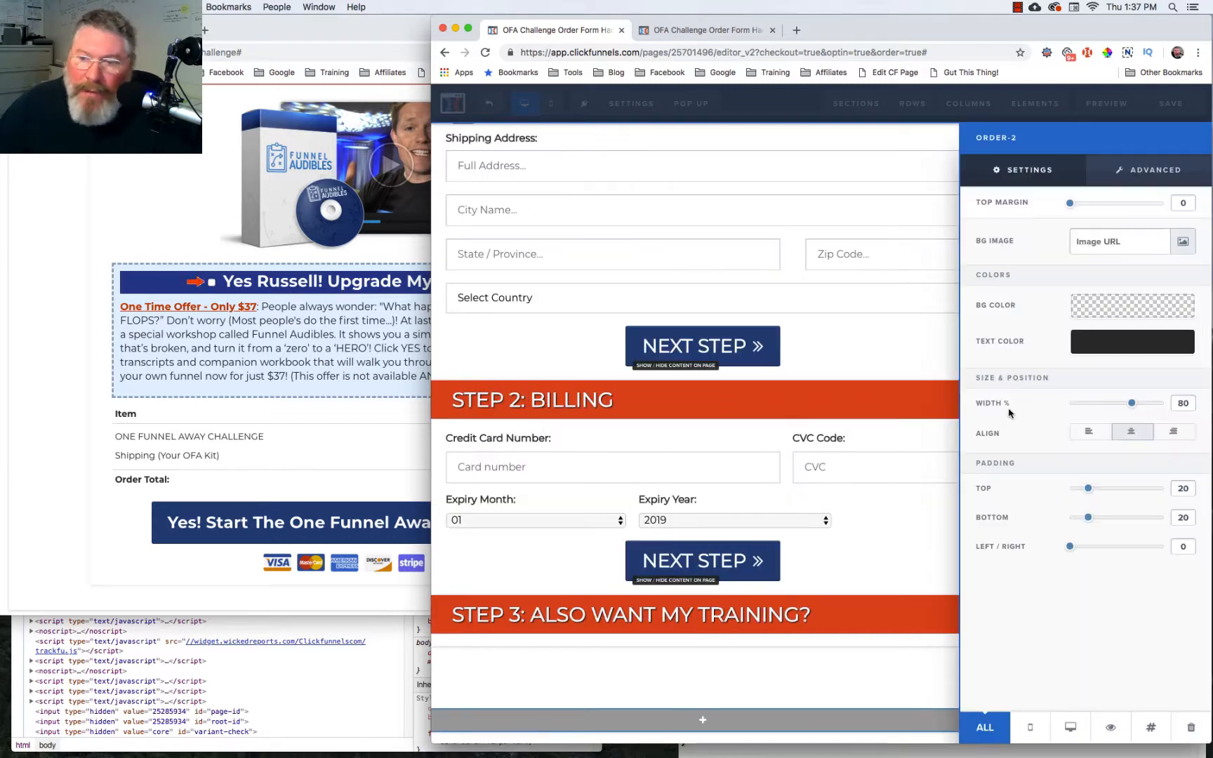
{"action": "left_click", "coordinate": [1114, 730]}
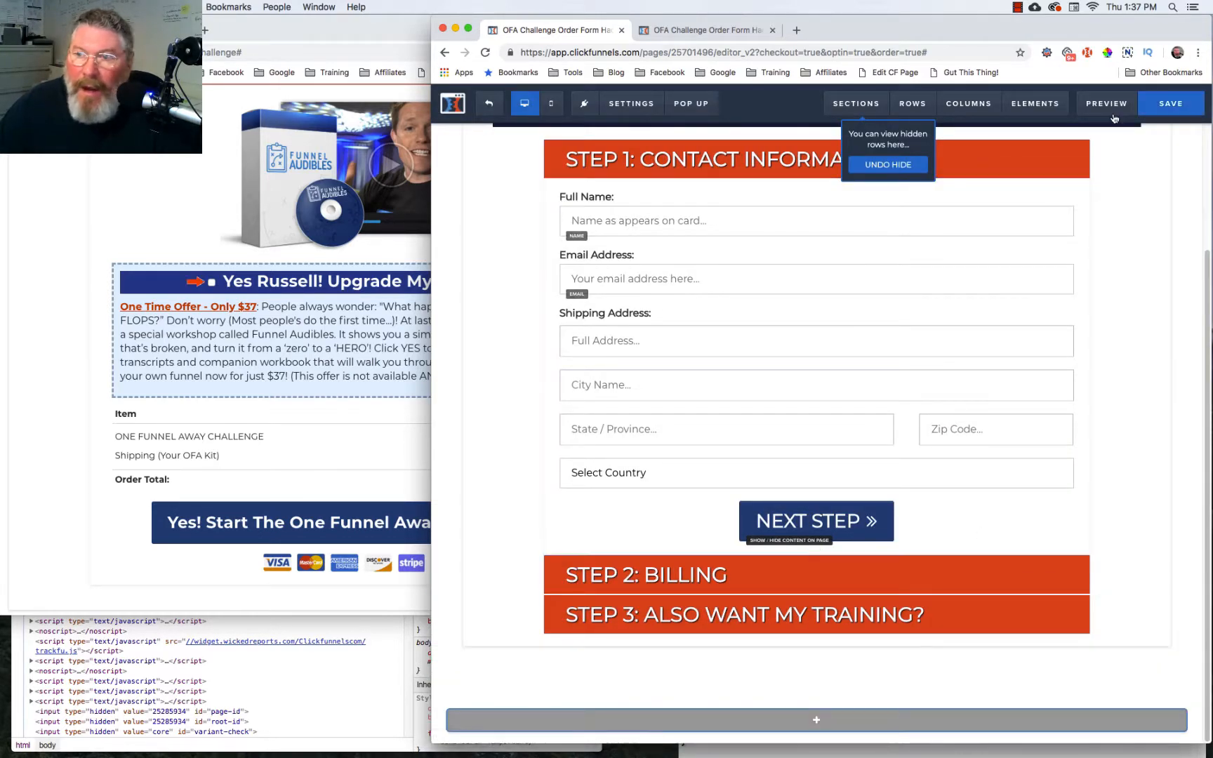
{"action": "left_click", "coordinate": [1171, 104]}
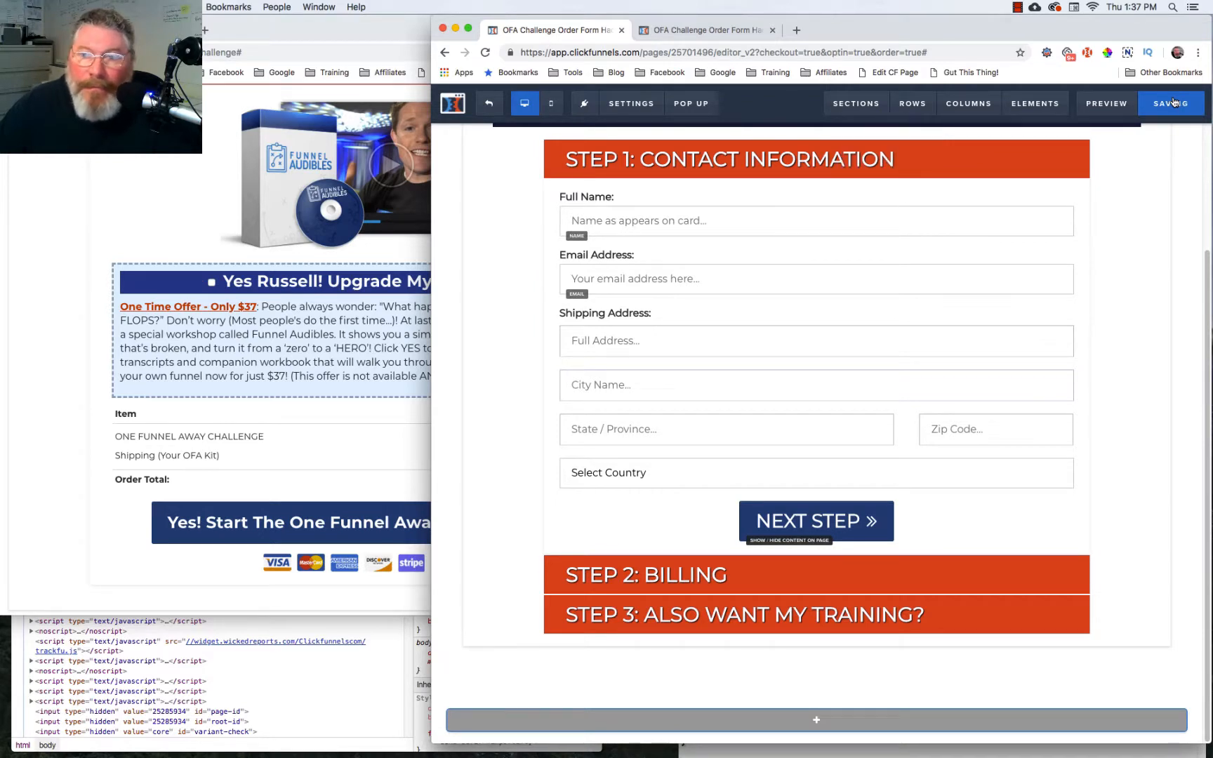
Reload the order form preview and test the Next Step buttons of STEP 1 and STEP 2.
{"action": "left_click", "coordinate": [698, 30]}
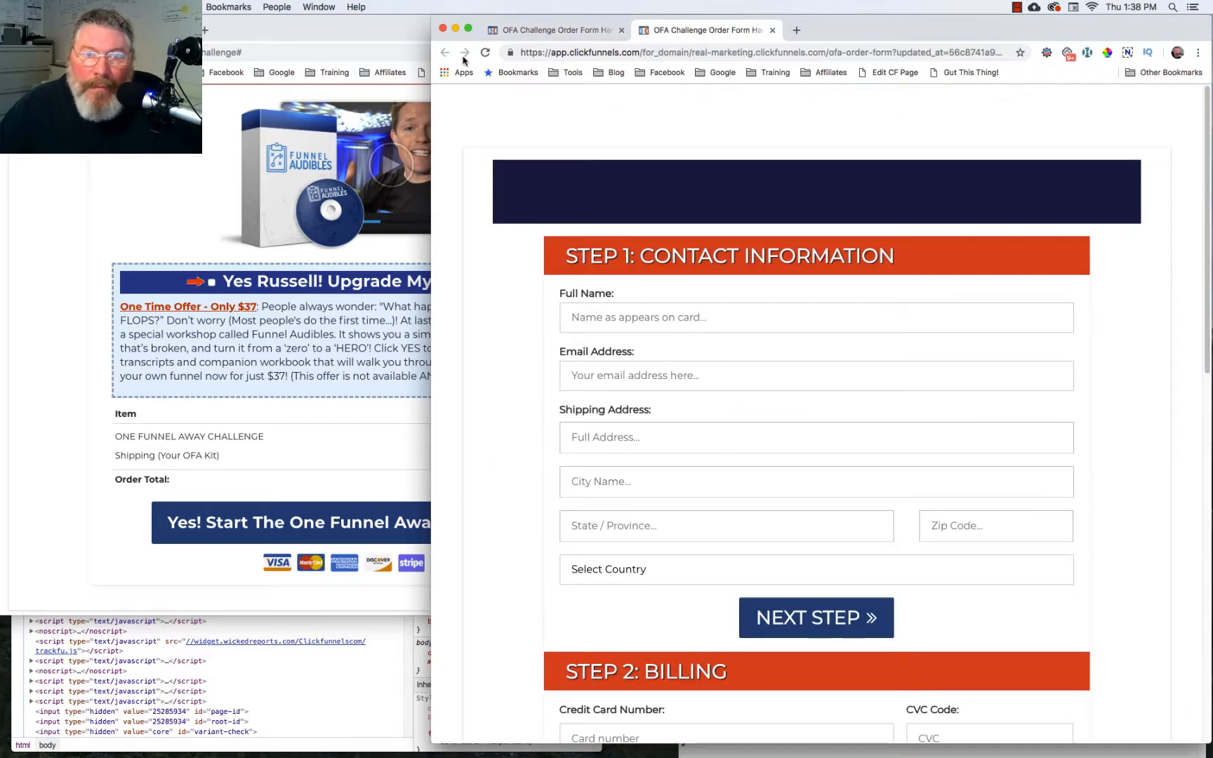
{"action": "left_click", "coordinate": [485, 53]}
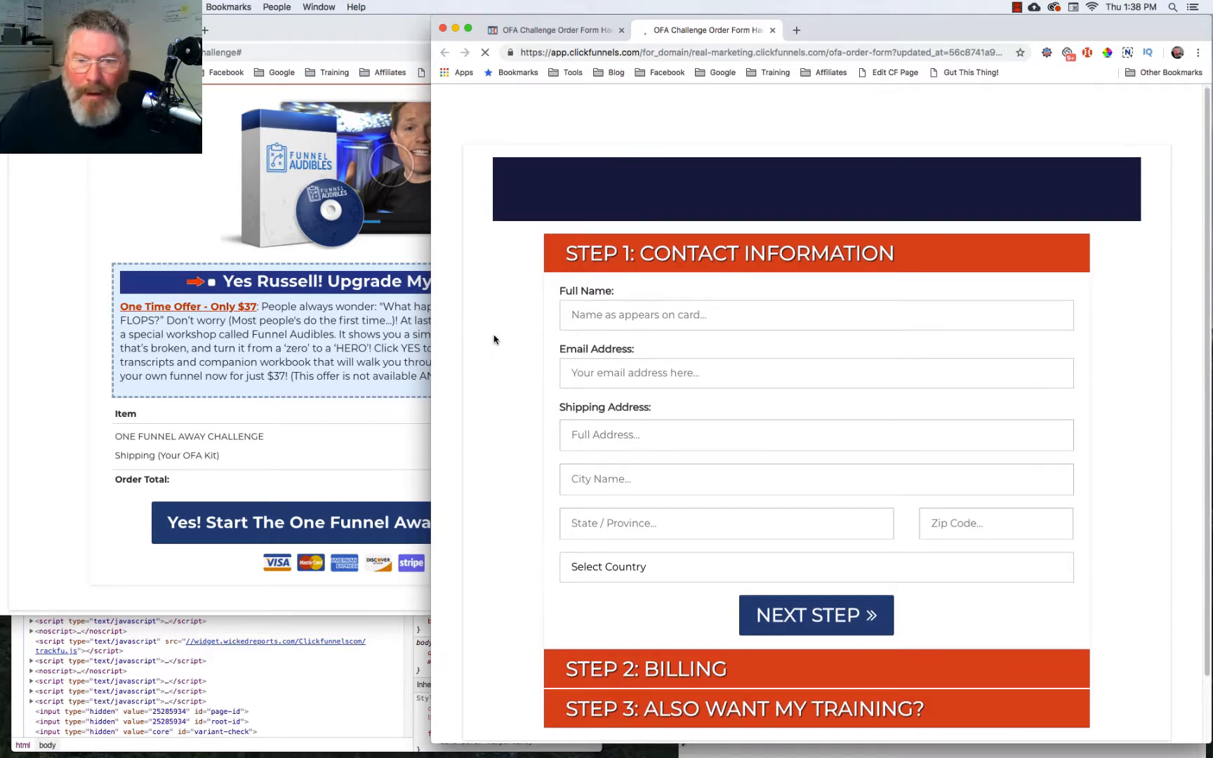
{"action": "scroll", "coordinate": [493, 340], "scroll_direction": "down", "scroll_amount": 1}
{"action": "scroll", "coordinate": [494, 340], "scroll_direction": "down", "scroll_amount": 1}
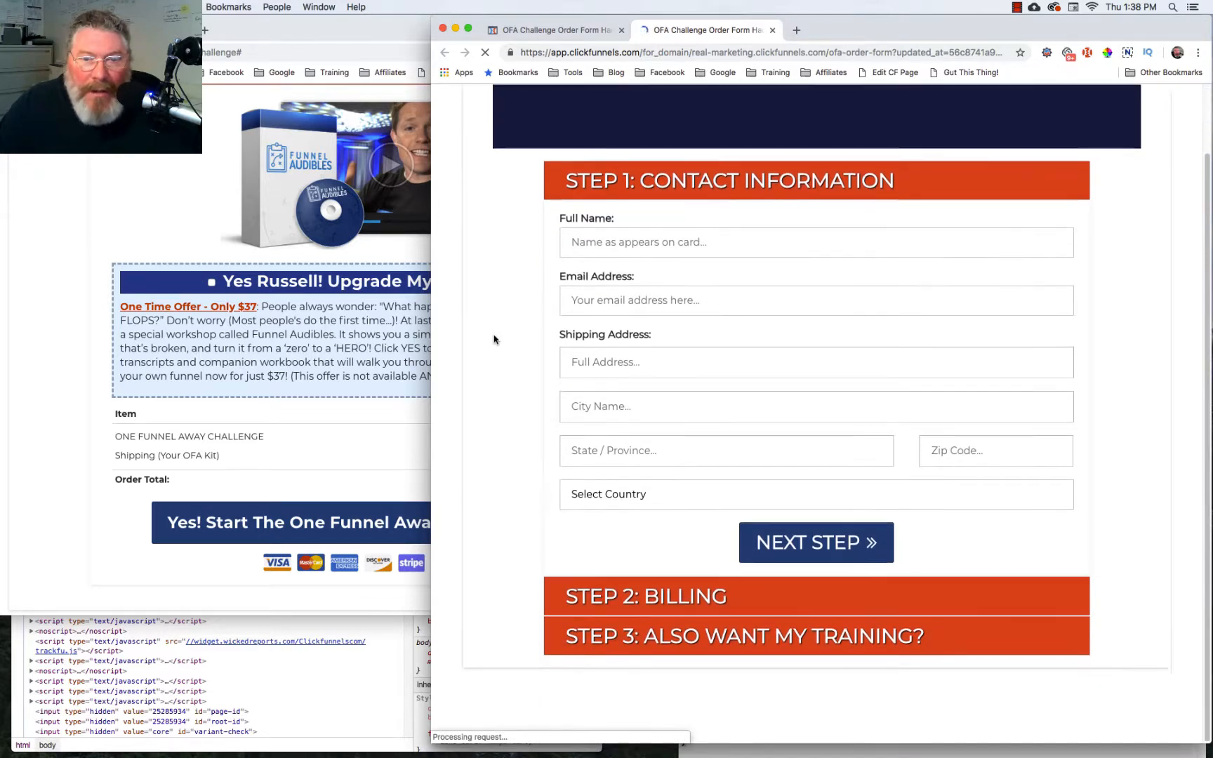
{"action": "left_click", "coordinate": [783, 542]}
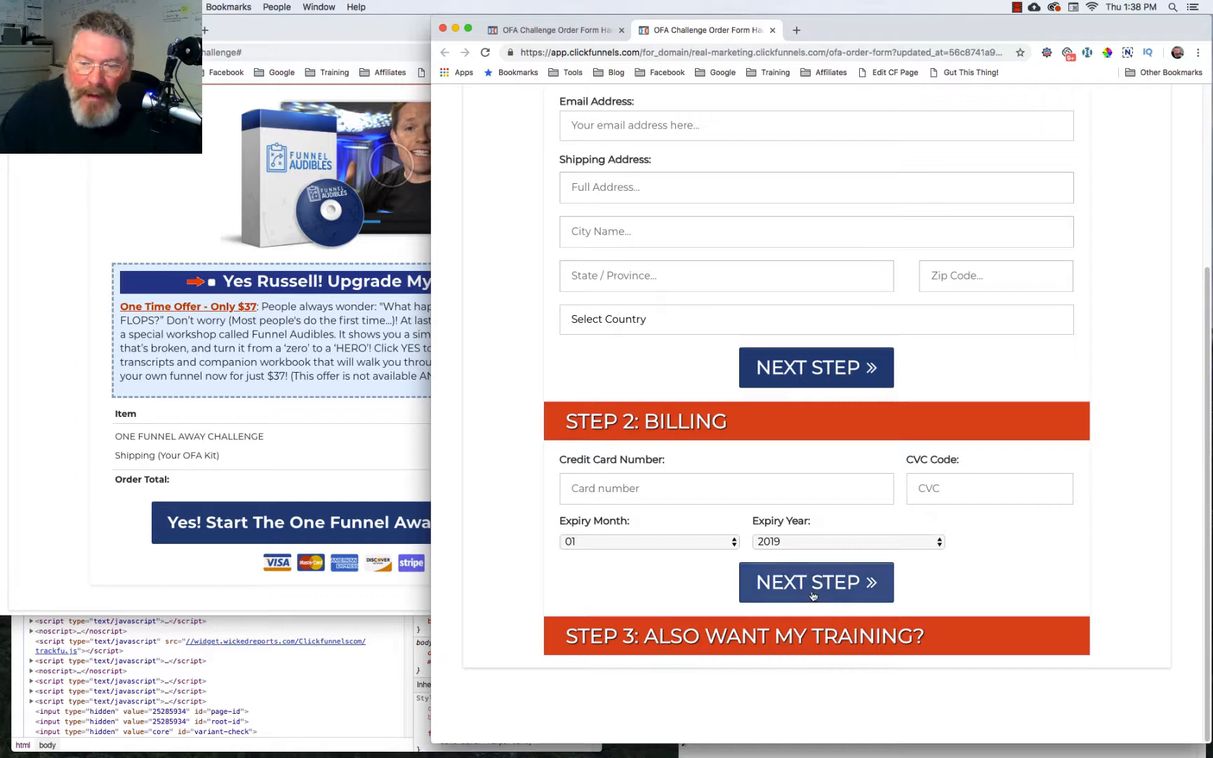
{"action": "left_click", "coordinate": [813, 591]}
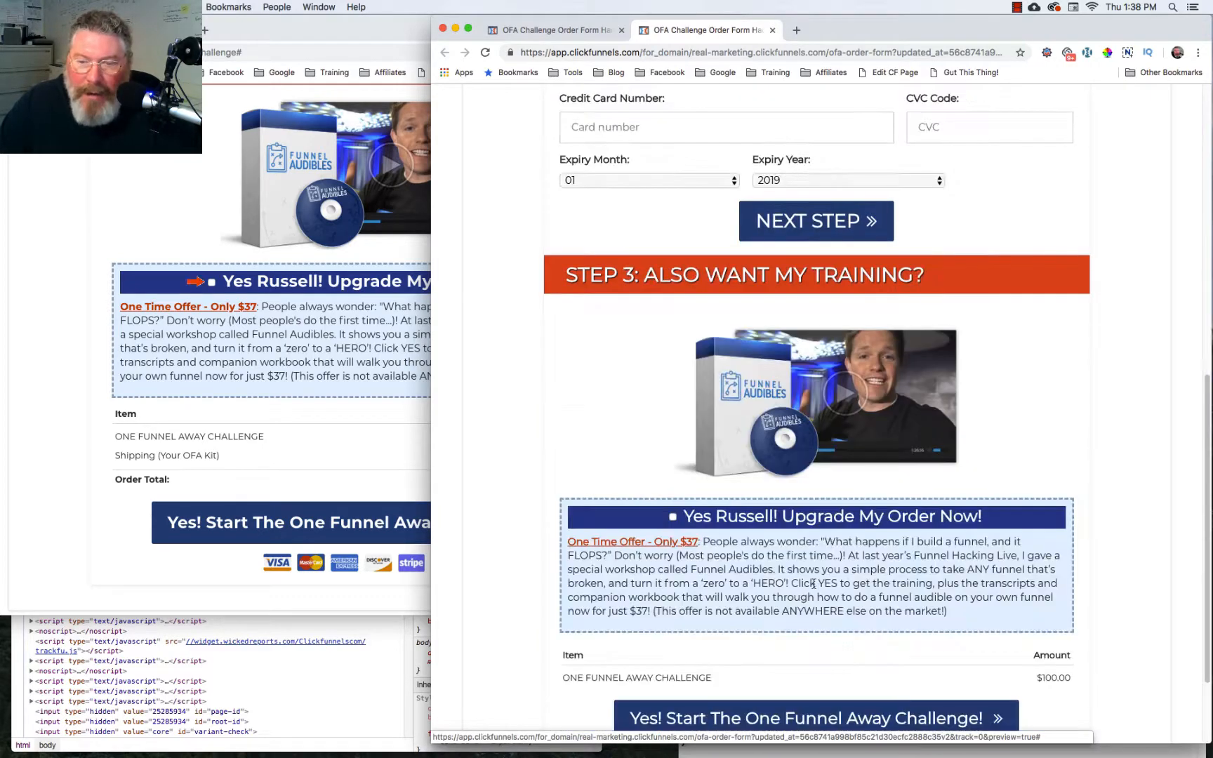
Toggle the "Upgrade My Order Now!" checkbox in the preview, leave it ticked, try the final order button, and review the form's steps.
{"action": "scroll", "coordinate": [833, 560], "scroll_direction": "down", "scroll_amount": 4}
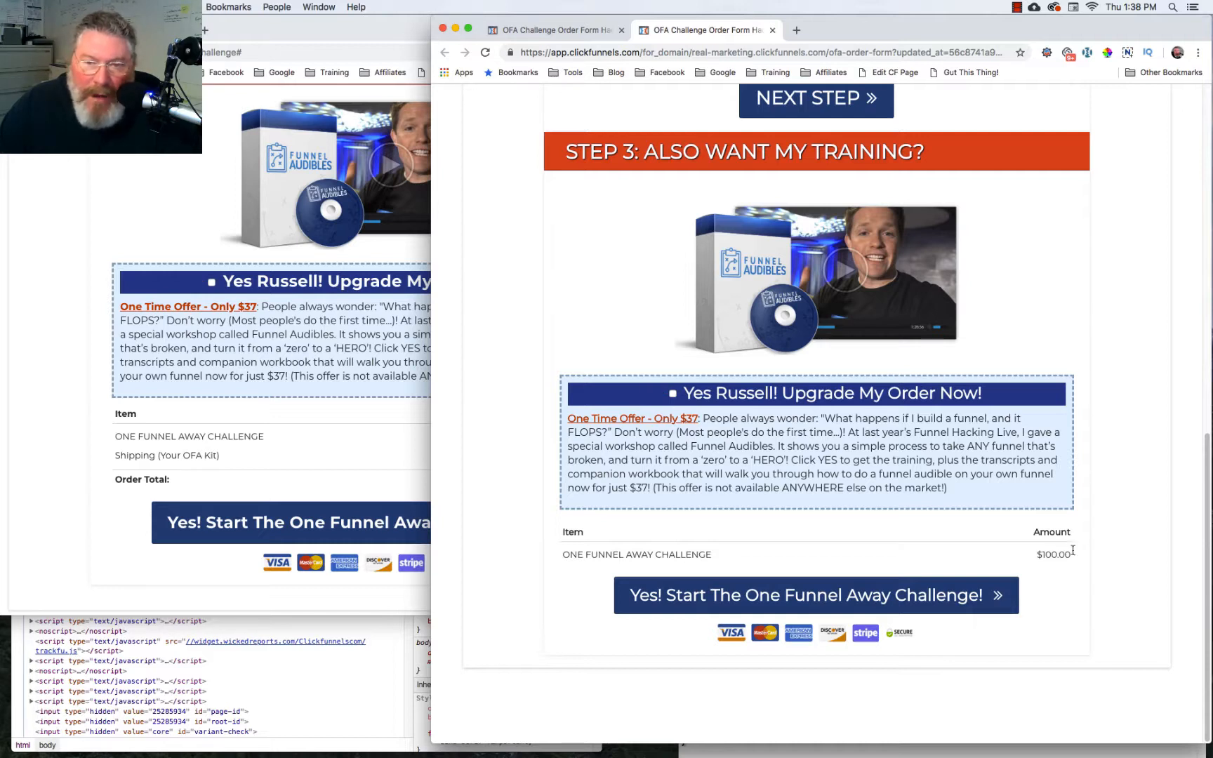
{"action": "left_click", "coordinate": [673, 396]}
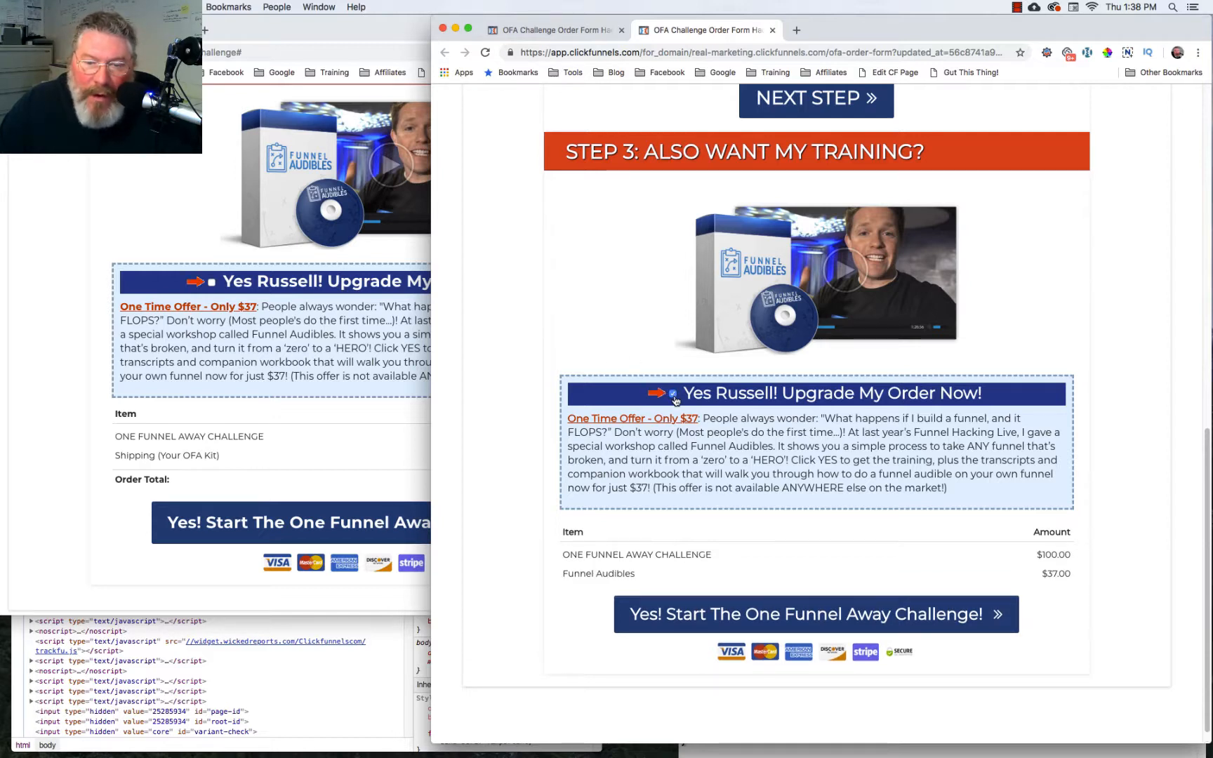
{"action": "left_click", "coordinate": [673, 395]}
{"action": "left_click", "coordinate": [673, 396]}
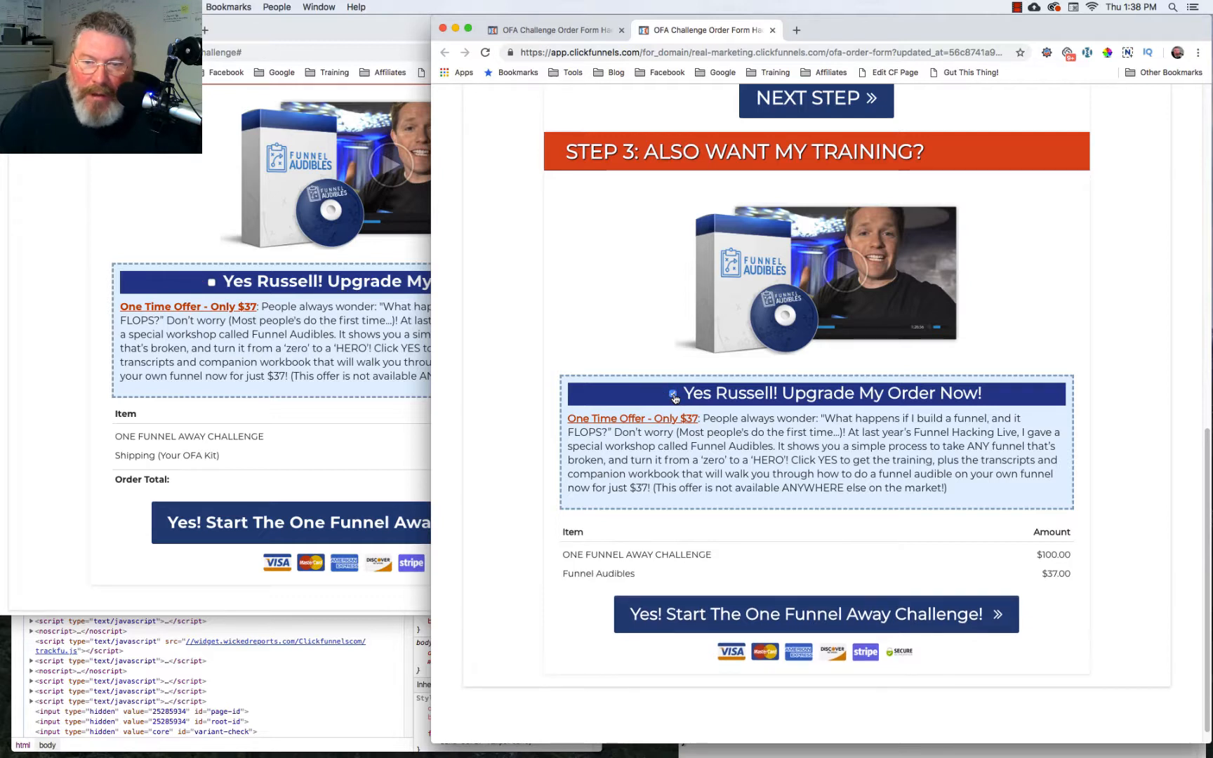
{"action": "left_click", "coordinate": [804, 614]}
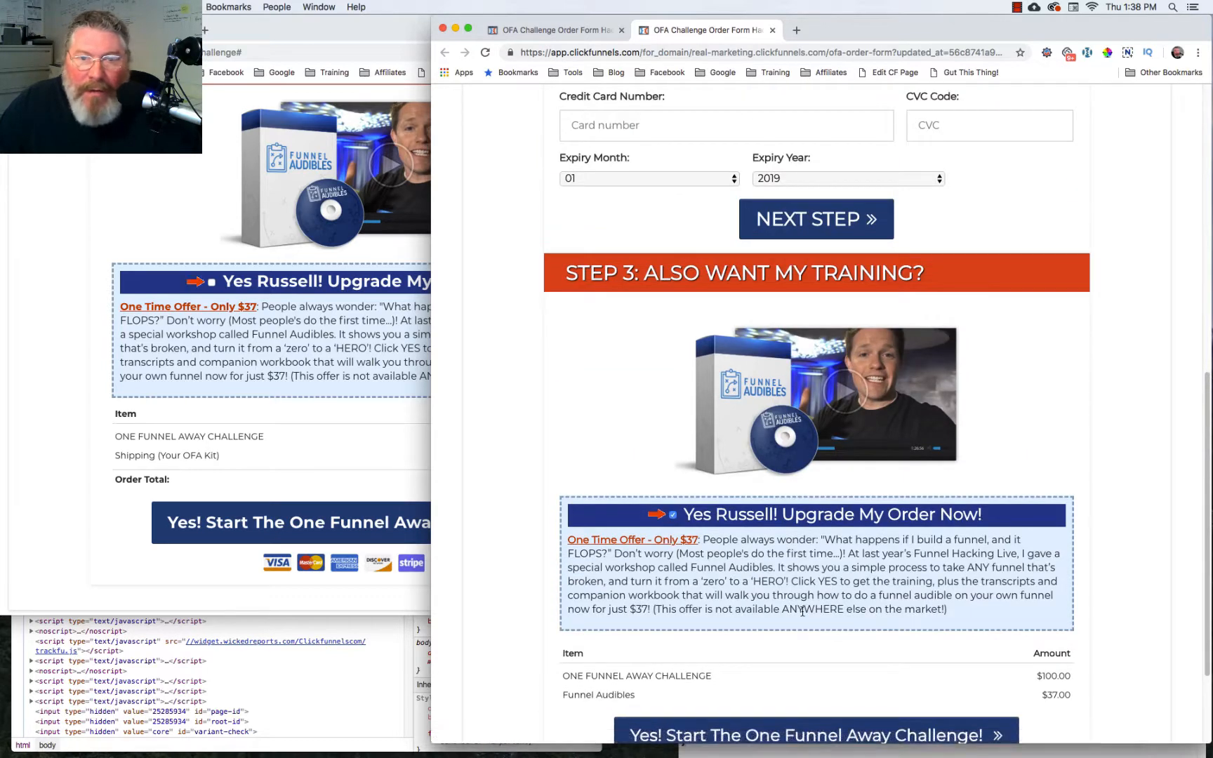
{"action": "scroll", "coordinate": [803, 612], "scroll_direction": "up", "scroll_amount": 3}
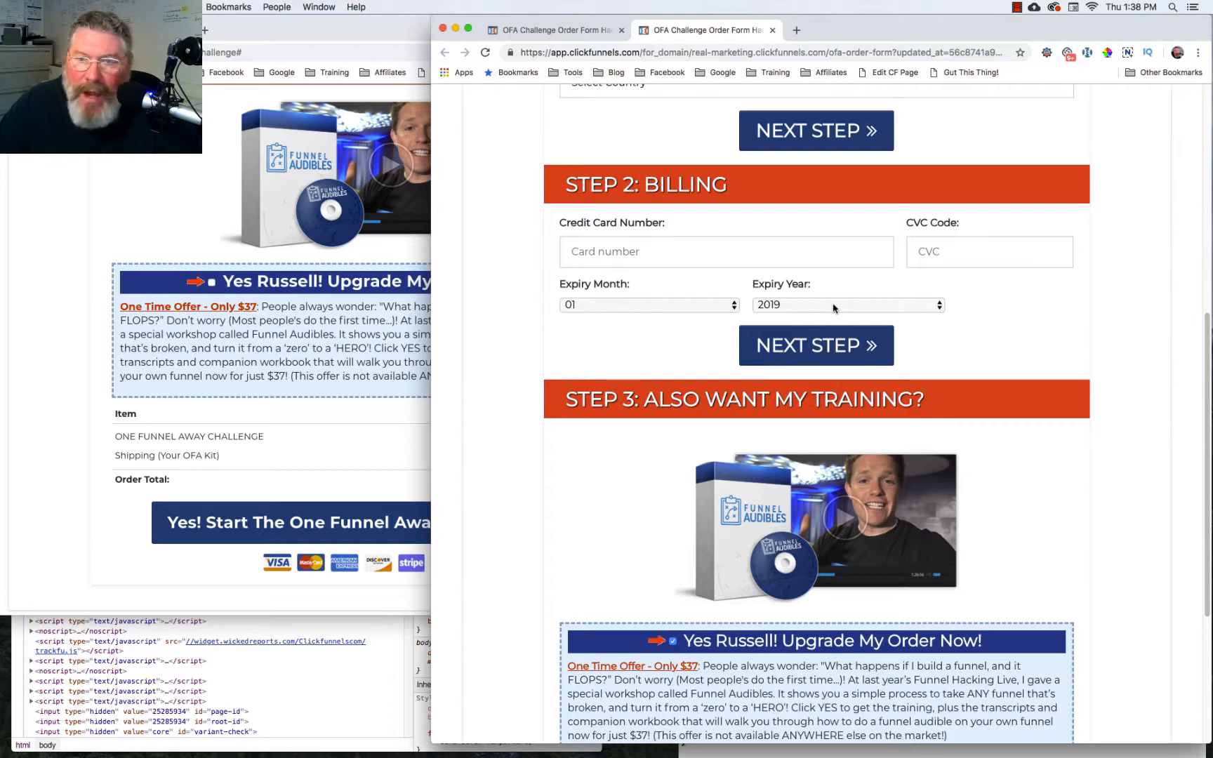
{"action": "scroll", "coordinate": [833, 307], "scroll_direction": "up", "scroll_amount": 5}
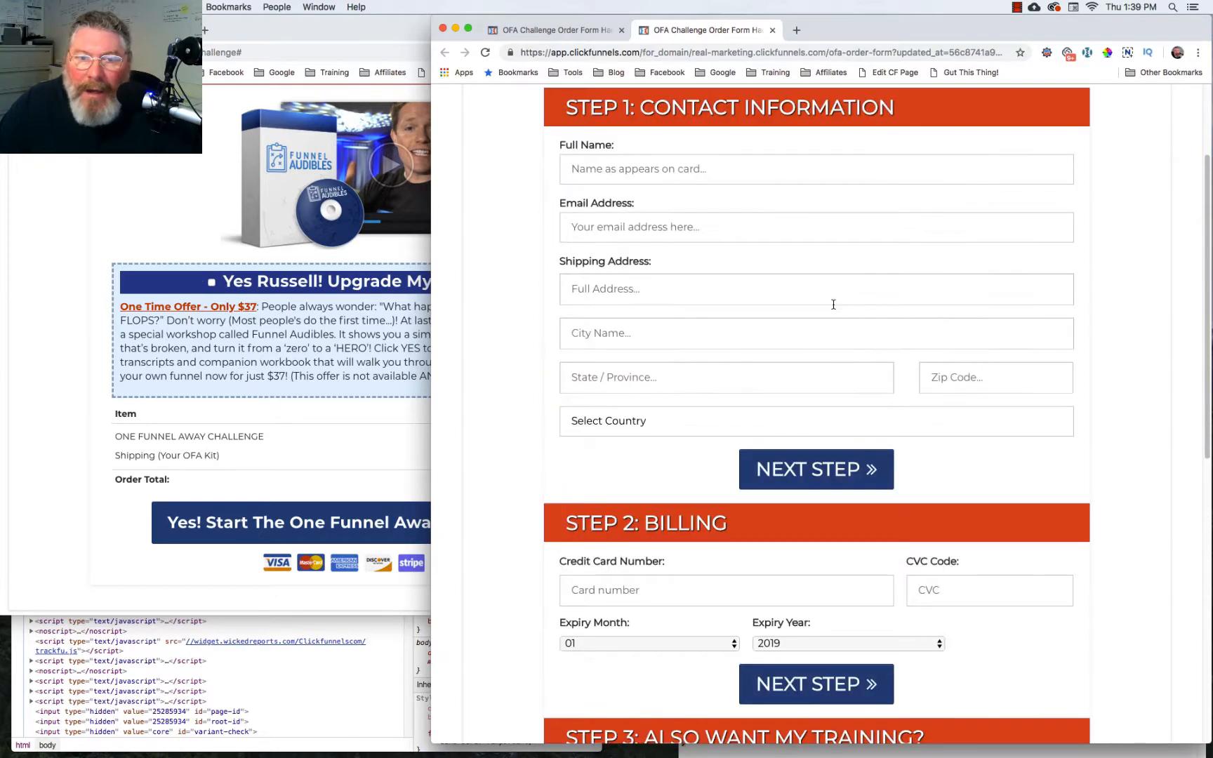
{"action": "scroll", "coordinate": [833, 304], "scroll_direction": "up", "scroll_amount": 1}
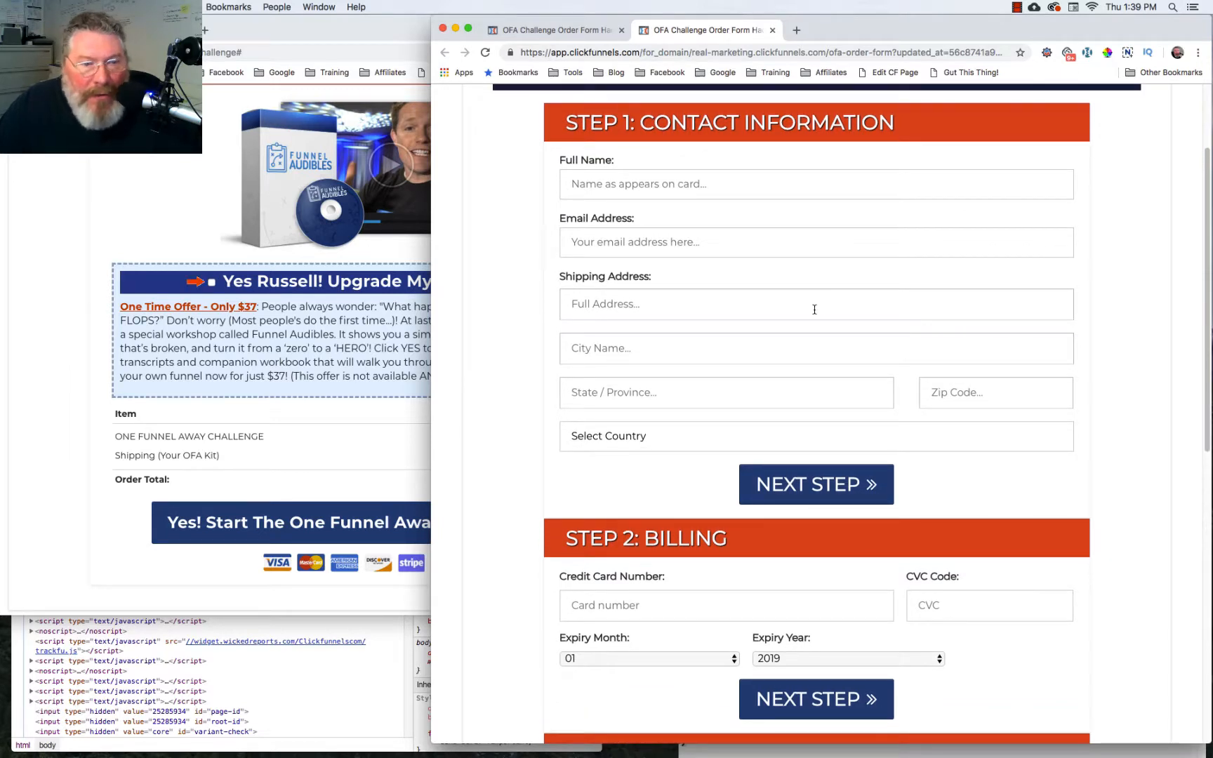